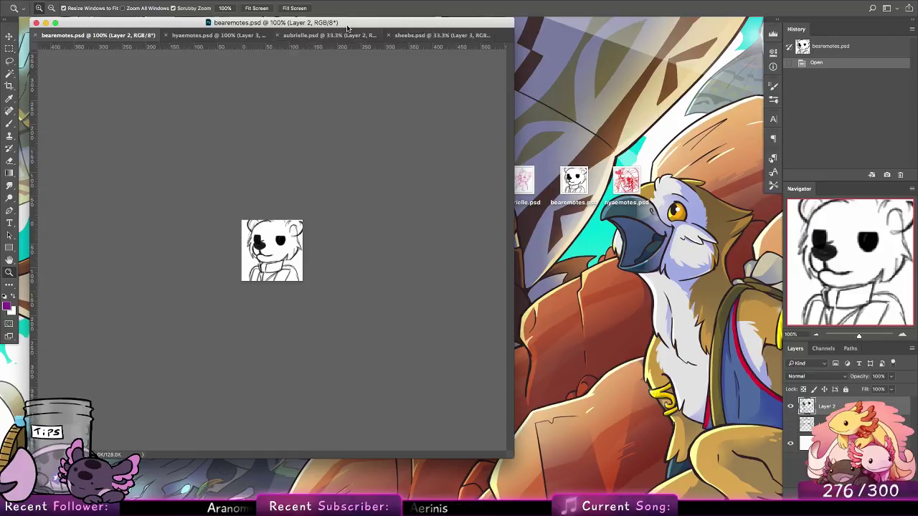
Switch to hyaemotes.psd, hide Layer 4 and Layer 3, and select the facepalm sketch on Layer 2.
left_click(215, 35)
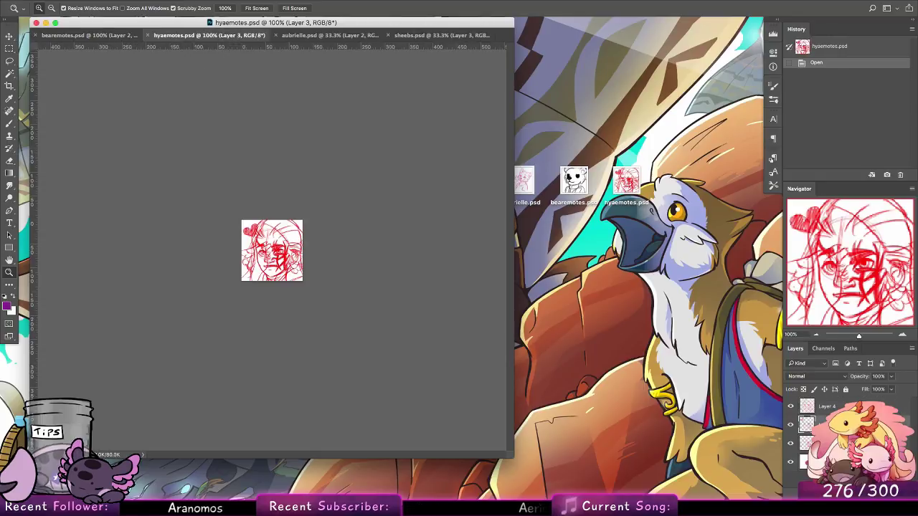
left_click(847, 407)
left_click_drag(791, 424, 791, 407)
left_click(854, 443)
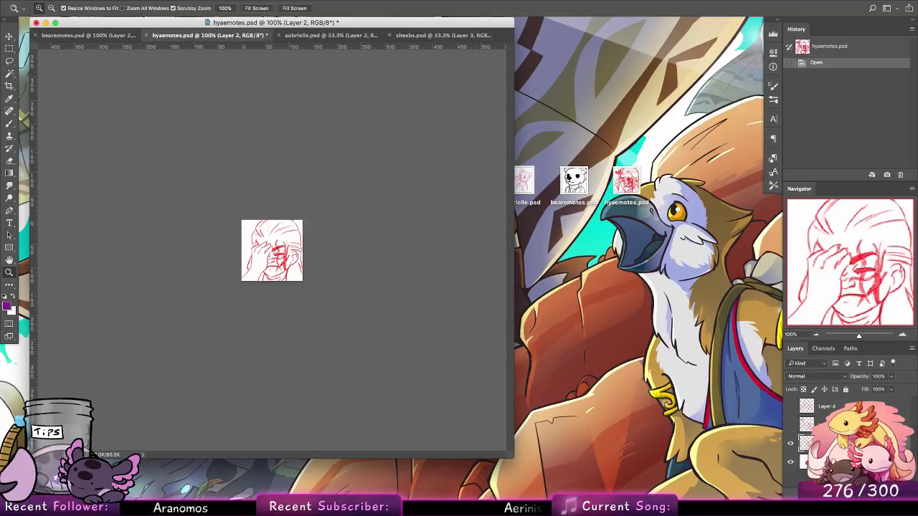
Lower the opacity of the facepalm sketch layer and add a new layer for the line art.
left_click(892, 376)
left_click(864, 390)
left_click(887, 495)
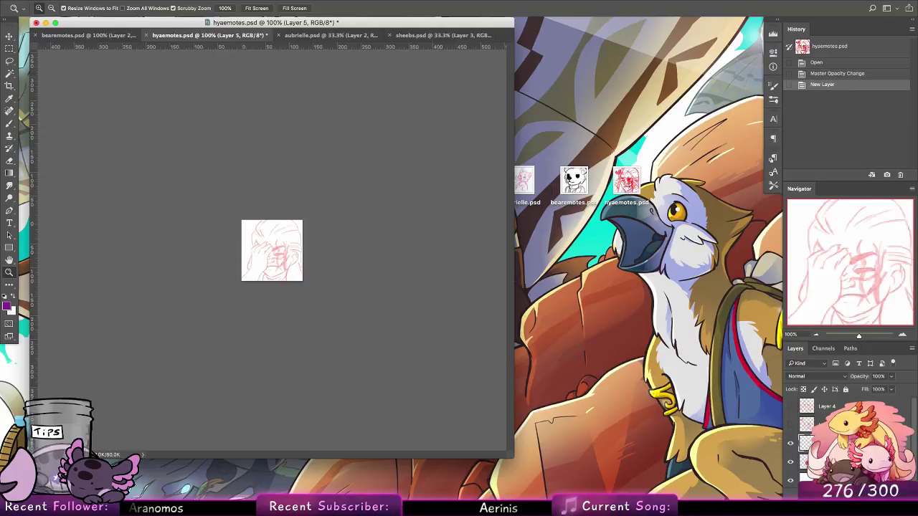
Enlarge the document window around the sketch at 100% zoom and reset the foreground colour to black.
left_click(320, 256)
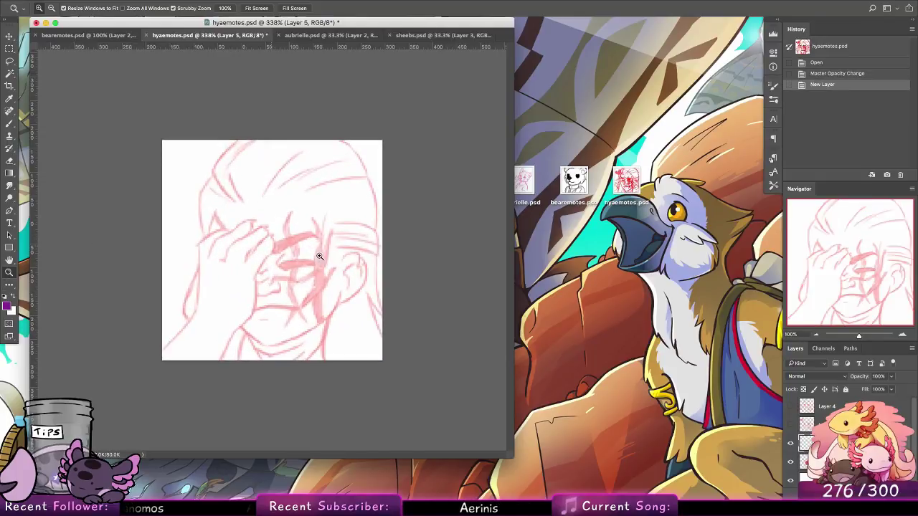
left_click(320, 256)
left_click(224, 8)
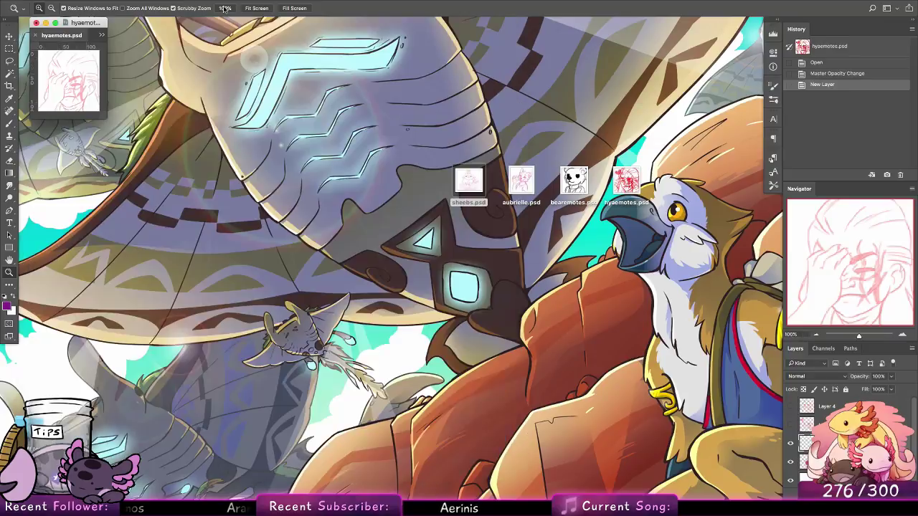
left_click_drag(107, 118, 454, 426)
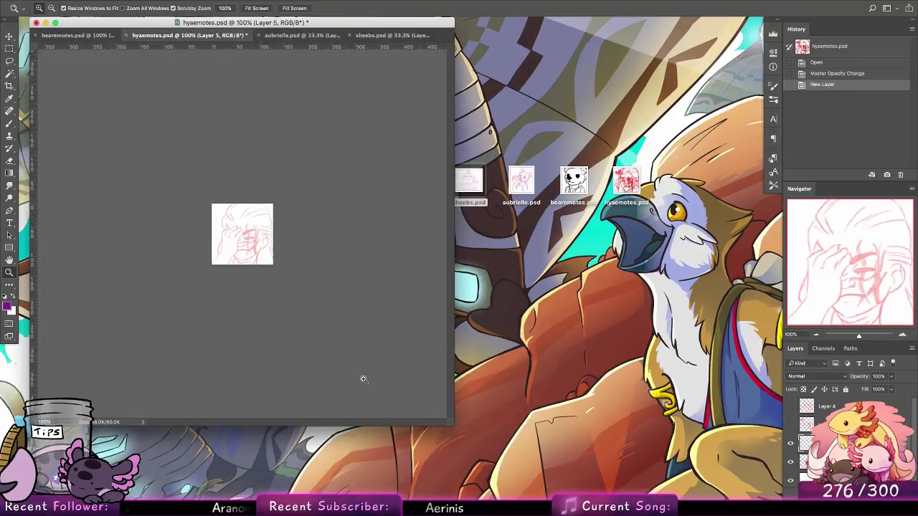
left_click(6, 297)
left_click(99, 423)
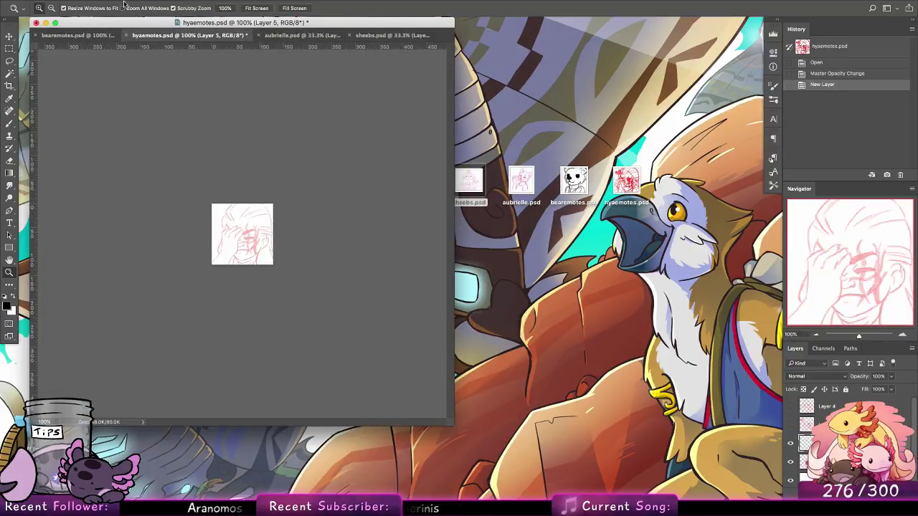
left_click(124, 2)
left_click(166, 77)
left_click(389, 220)
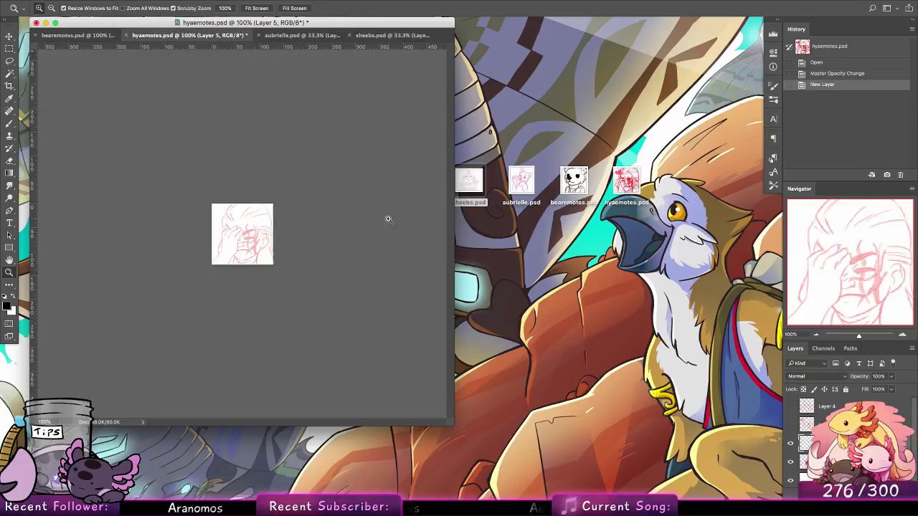
Resample the image to a resolution of 300 pixels/inch.
left_click(124, 3)
left_click(152, 67)
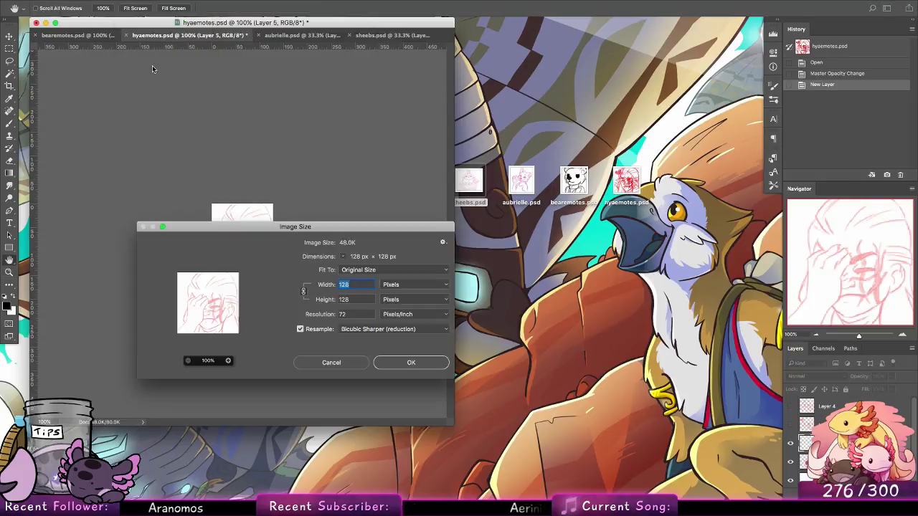
left_click_drag(348, 314, 330, 301)
type("3")
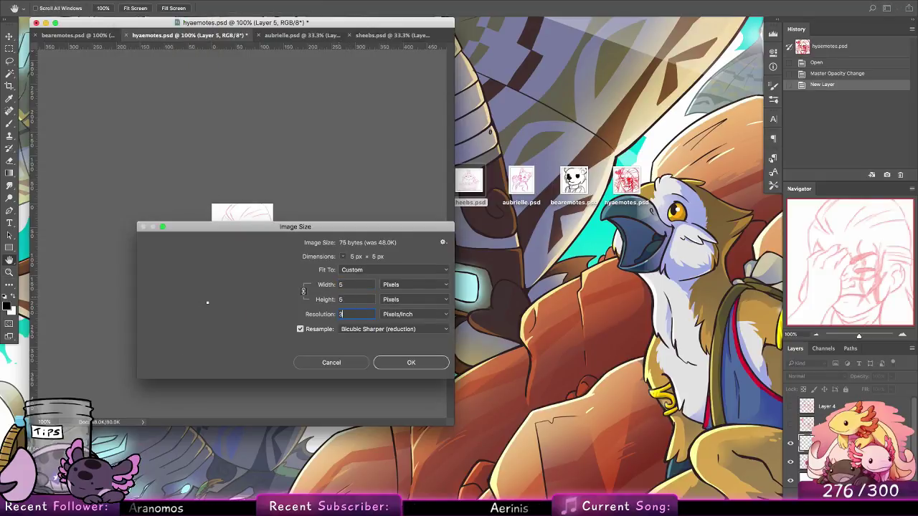
type("00")
key("Return")
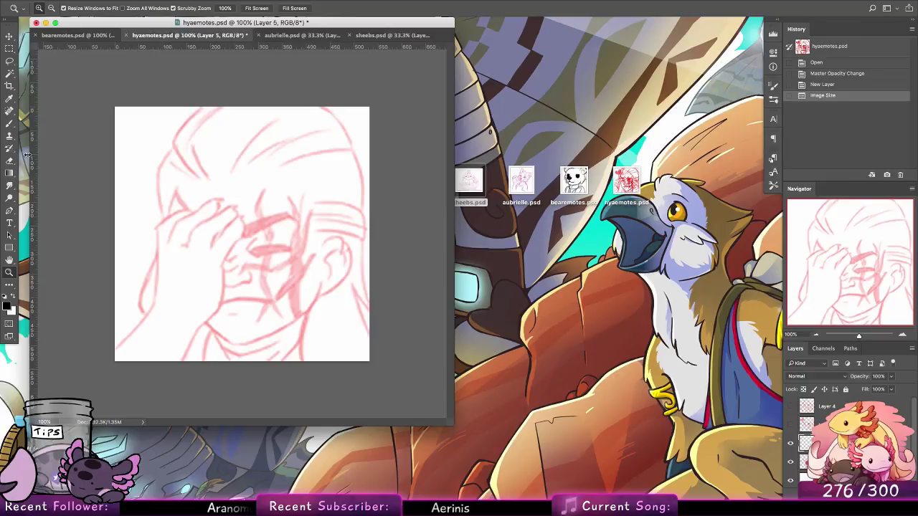
Set up the Brush tool with the 5 px preset at 100% hardness.
key("b")
right_click(90, 60)
left_click(50, 77)
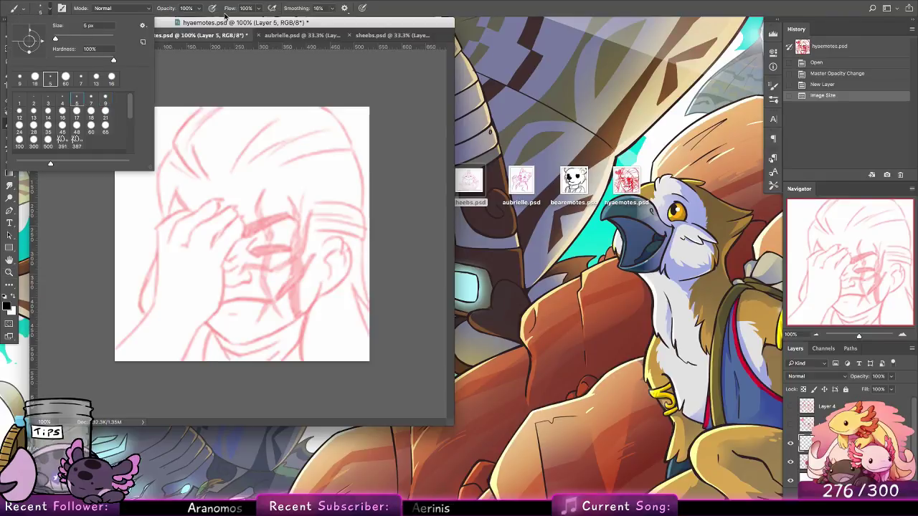
left_click(348, 206)
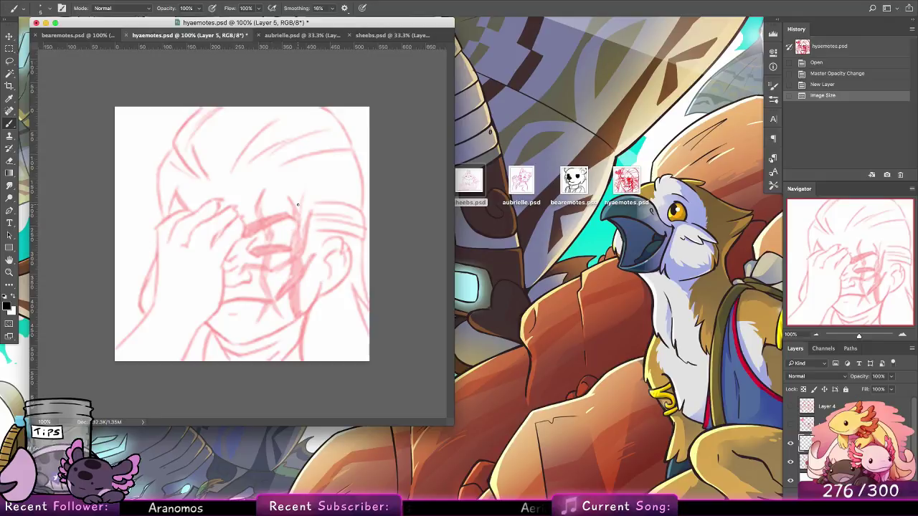
Ink the rounded outline of the finger closest to the nose in black over the sketch.
left_click(9, 272)
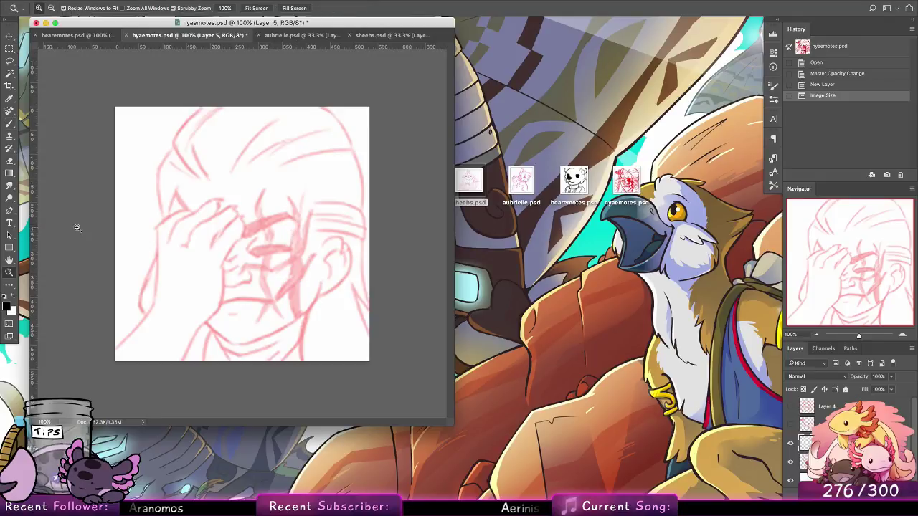
left_click_drag(219, 231, 259, 232)
left_click(9, 123)
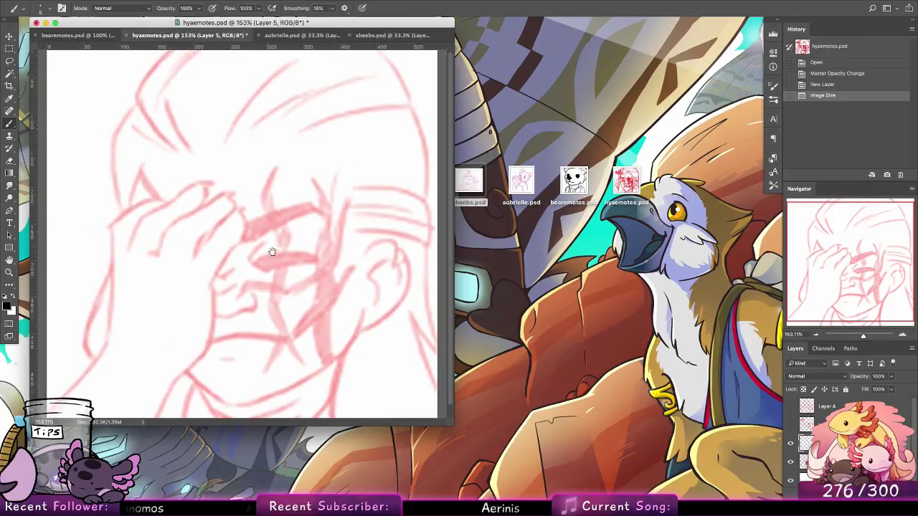
scroll(273, 252, "up", 1)
mouse_move(200, 256)
left_mouse_down()
mouse_move(204, 250)
mouse_move(189, 276)
left_mouse_up()
mouse_move(213, 240)
left_mouse_down()
mouse_move(190, 273)
mouse_move(233, 221)
mouse_move(248, 240)
left_mouse_up()
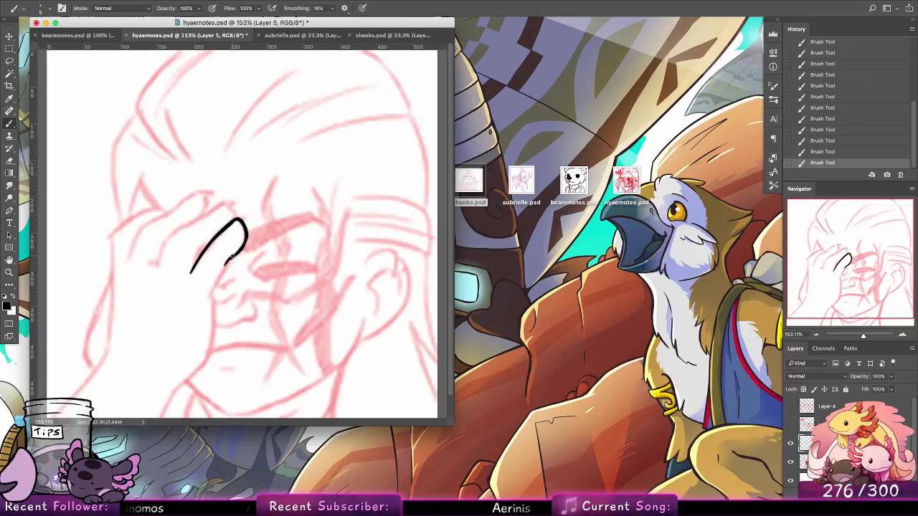
Redraw the inner side of the finger and carry the line down into the upper edge of the palm.
key("super+z")
mouse_move(232, 258)
left_mouse_down()
mouse_move(210, 290)
mouse_move(211, 348)
left_mouse_up()
key("super+z")
key("super+z")
key("super+z")
key("super+z")
left_click_drag(213, 288, 214, 324)
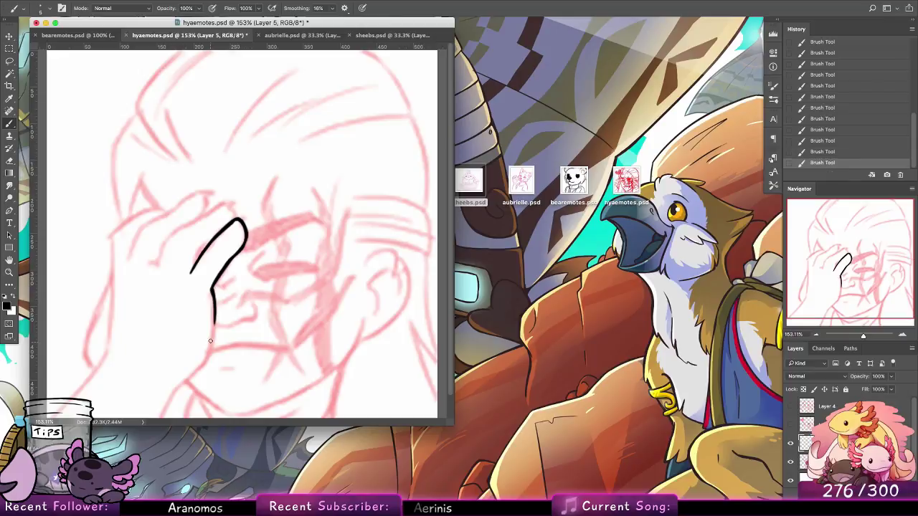
Undo the palm edge stroke and redraw it as a longer line down beside the mouth.
left_click_drag(265, 304, 283, 268)
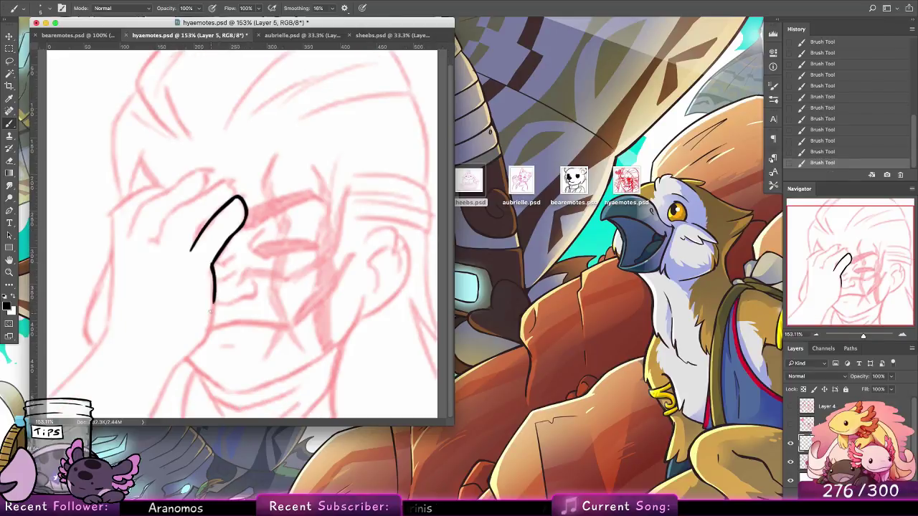
key("alt+super+z")
left_click_drag(215, 276, 213, 327)
key("alt+super+z")
key("alt+super+z")
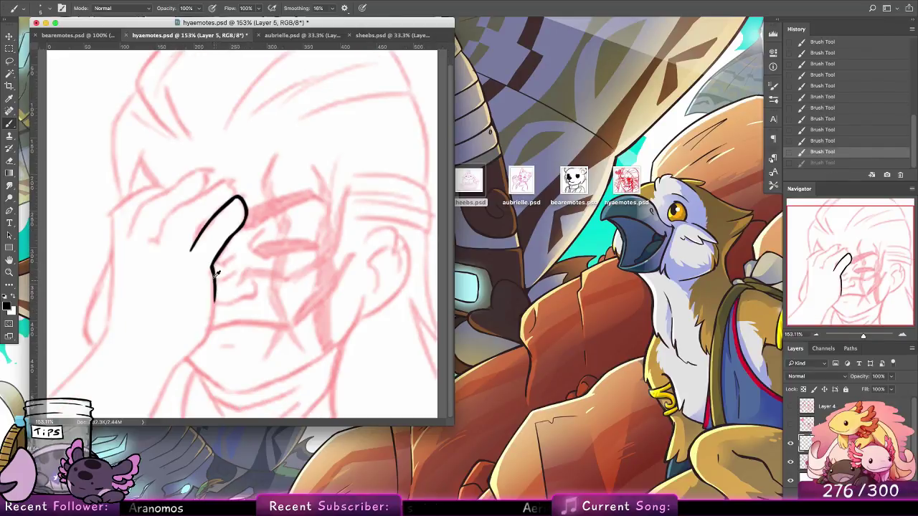
left_click_drag(213, 268, 212, 327)
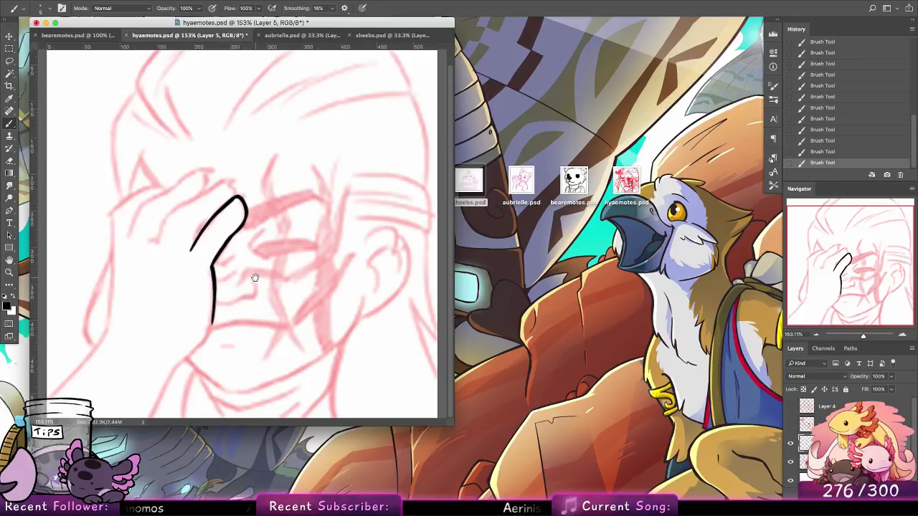
Ink the curve from the palm down to the wrist and thicken the hand's inner contour.
left_click_drag(178, 362, 210, 331)
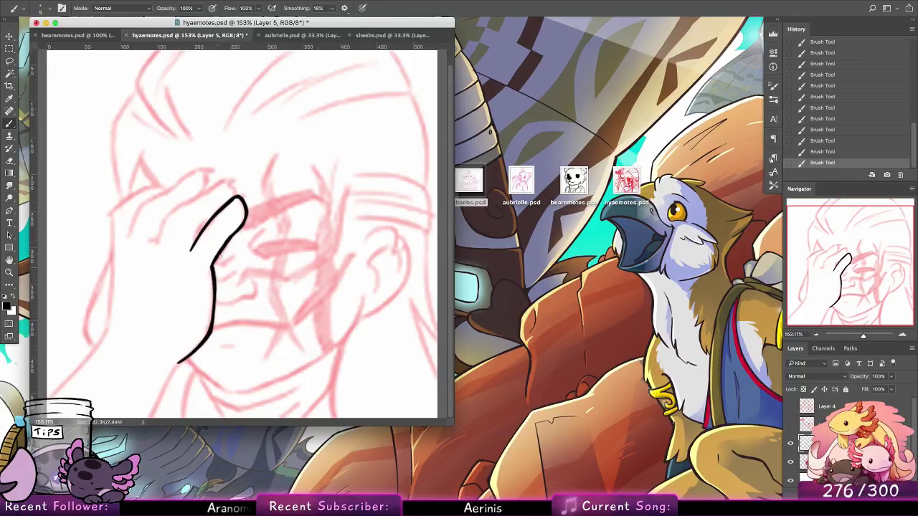
key("super+z")
key("super+shift+z")
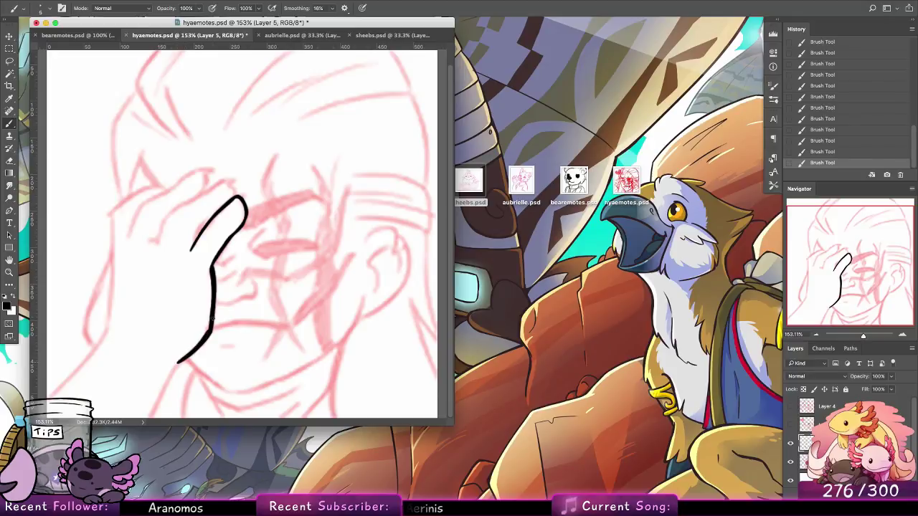
left_click_drag(212, 270, 221, 252)
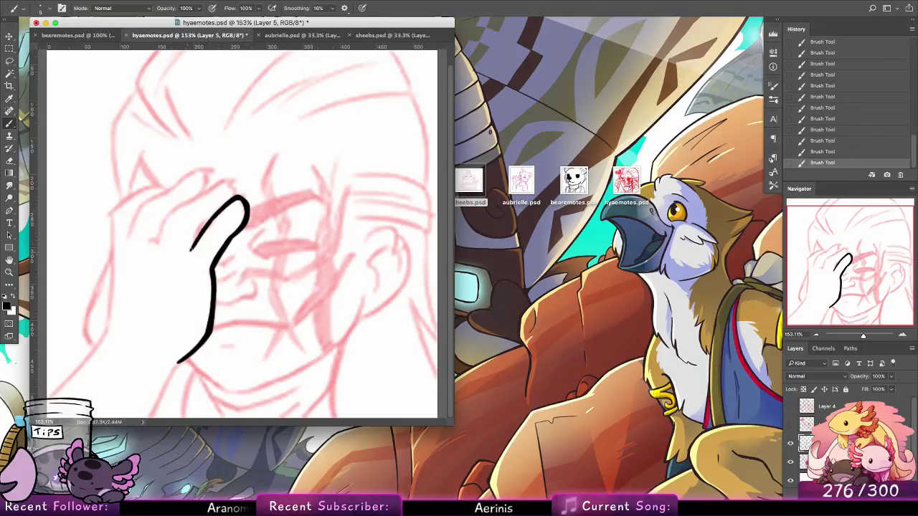
key("super+z")
Add a short crease at the base of the inked finger and thicken its outer line.
left_click_drag(191, 249, 184, 251)
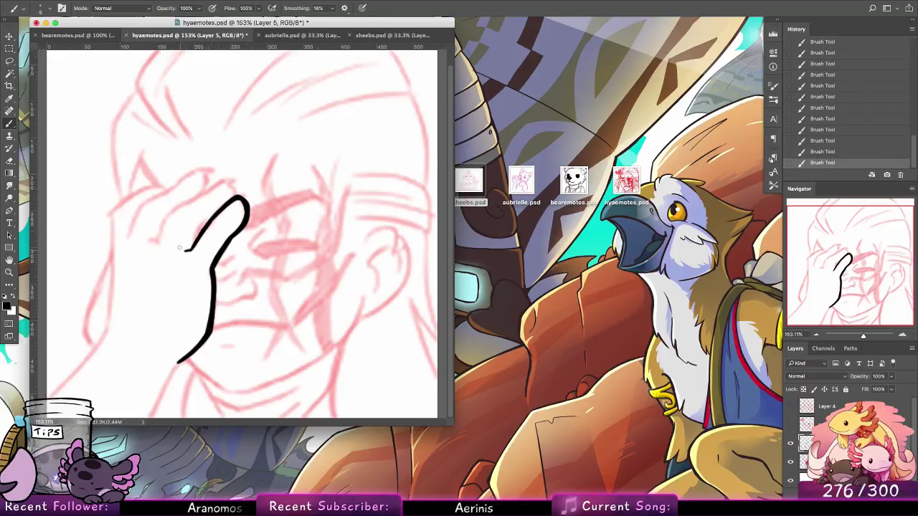
mouse_move(228, 228)
left_mouse_down()
mouse_move(221, 247)
mouse_move(207, 245)
mouse_move(197, 259)
left_mouse_up()
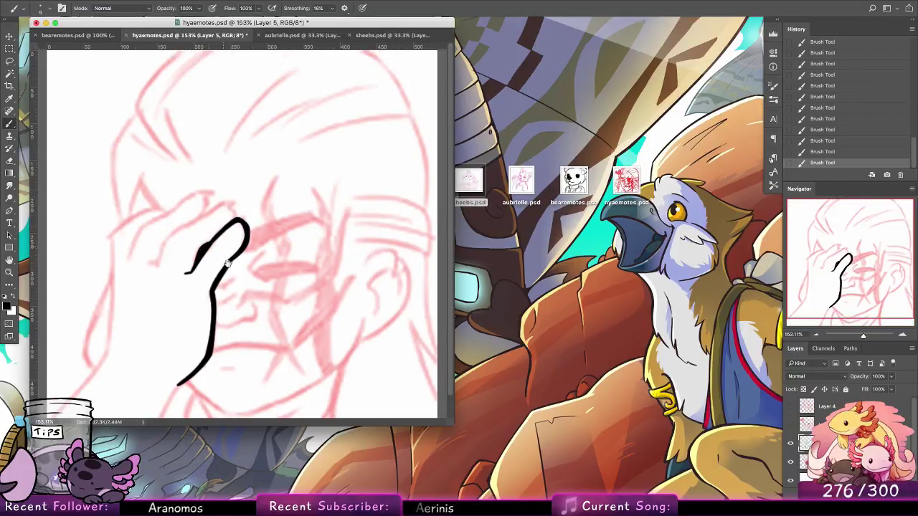
key("super+z")
key("super+z")
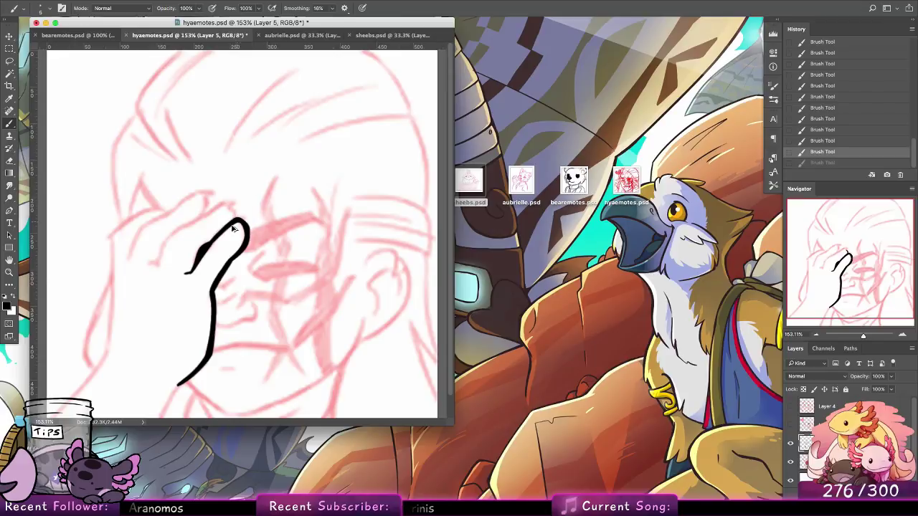
Draw a pointed nail on the fingertip and erase the old line inside it with the 7 px Line Art eraser.
left_click_drag(246, 212, 231, 222)
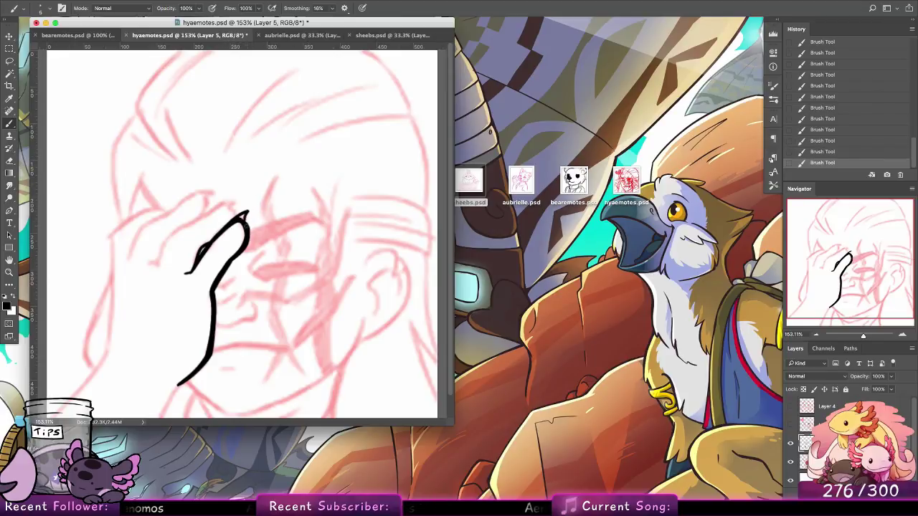
key("e")
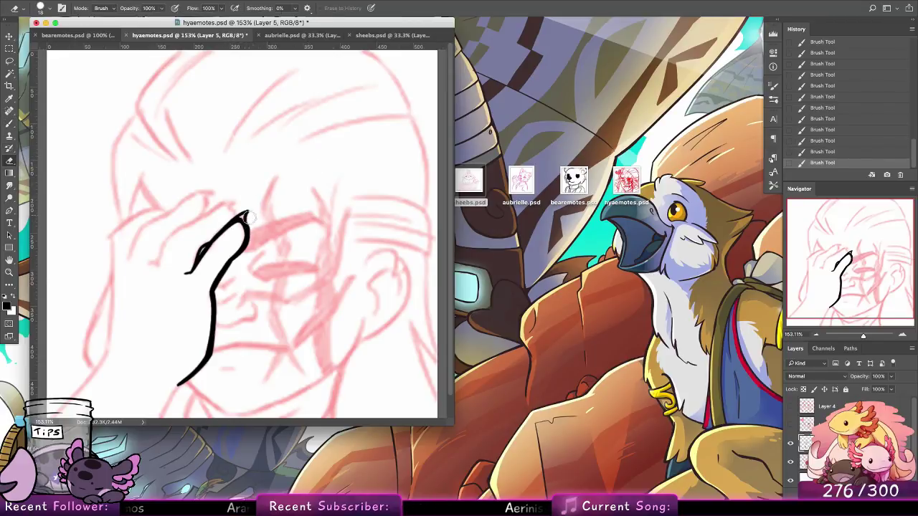
left_click(48, 7)
left_click(90, 99)
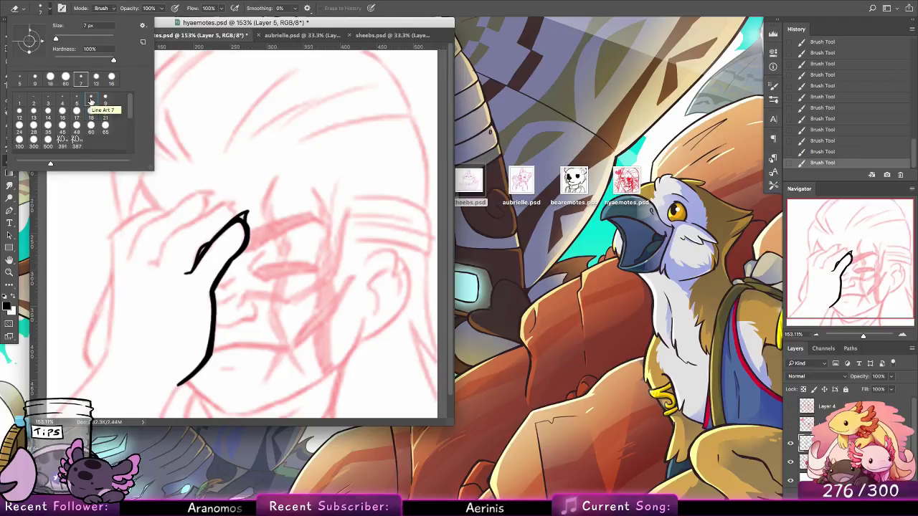
left_click(233, 227)
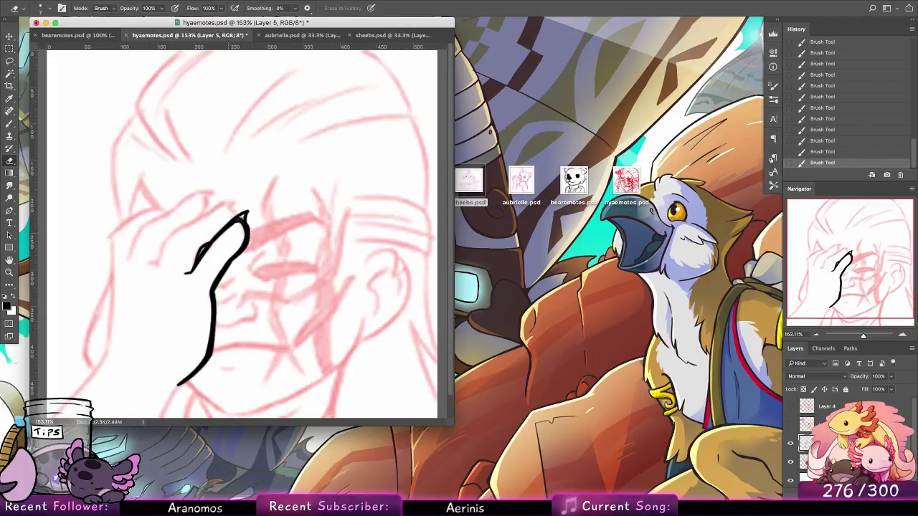
mouse_move(233, 227)
left_mouse_down()
mouse_move(241, 218)
mouse_move(242, 228)
left_mouse_up()
left_click_drag(241, 221, 244, 229)
Ink the two neighbouring fingers with the brush, including their base creases, thickened contours and pointed tips.
key("b")
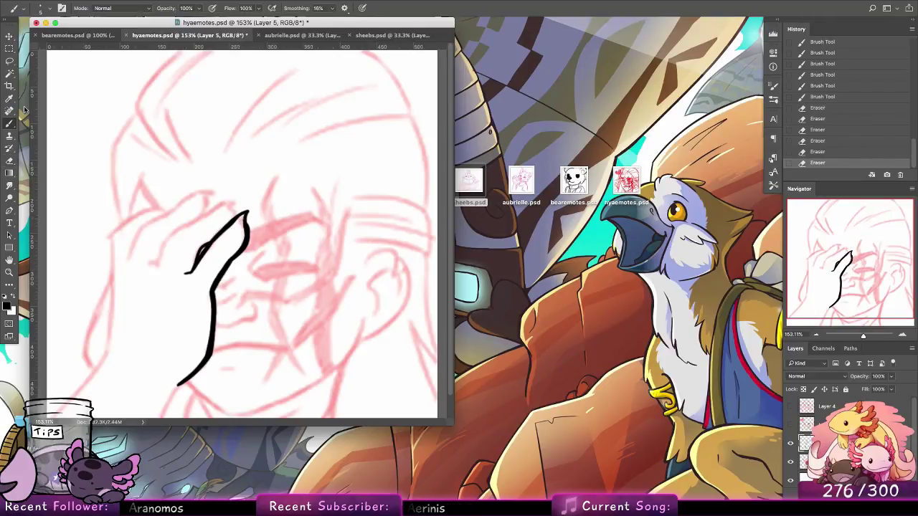
left_click_drag(154, 263, 189, 221)
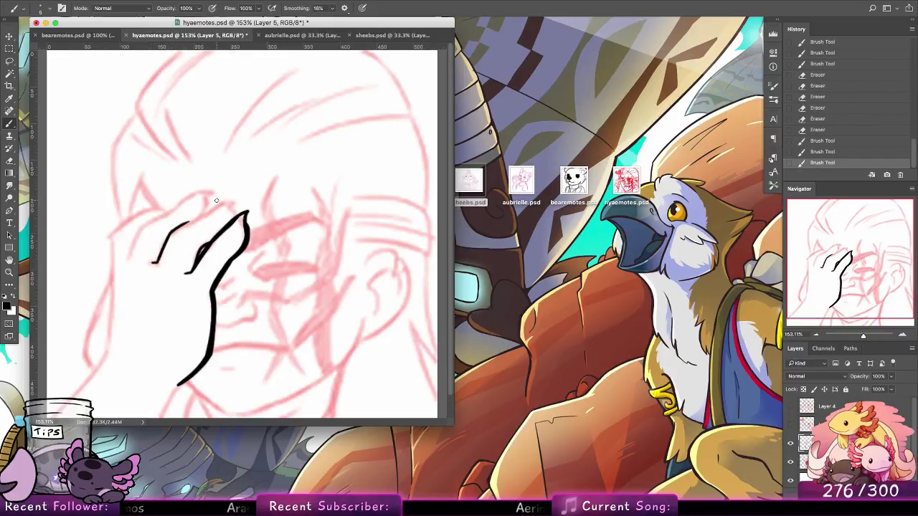
mouse_move(150, 264)
left_mouse_down()
mouse_move(176, 231)
mouse_move(233, 201)
mouse_move(232, 221)
mouse_move(236, 209)
left_mouse_up()
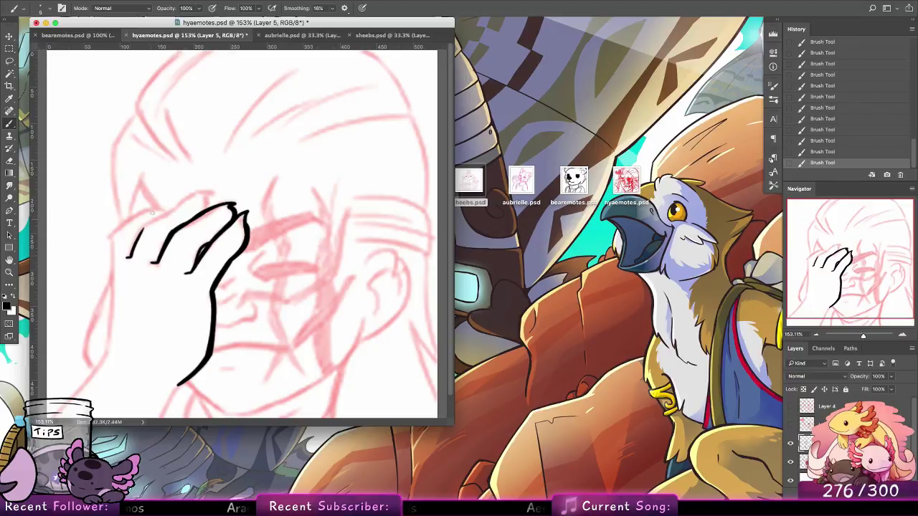
left_click_drag(143, 226, 206, 193)
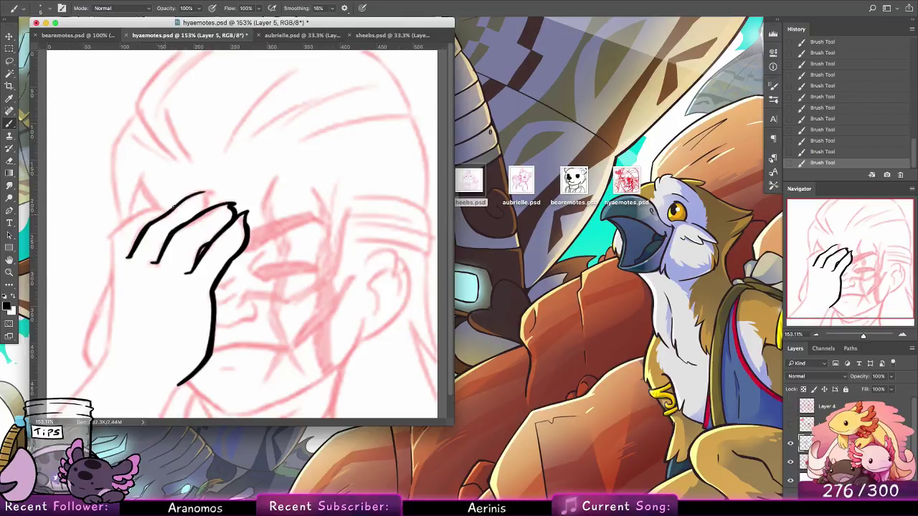
mouse_move(189, 197)
left_mouse_down()
mouse_move(211, 193)
mouse_move(202, 209)
left_mouse_up()
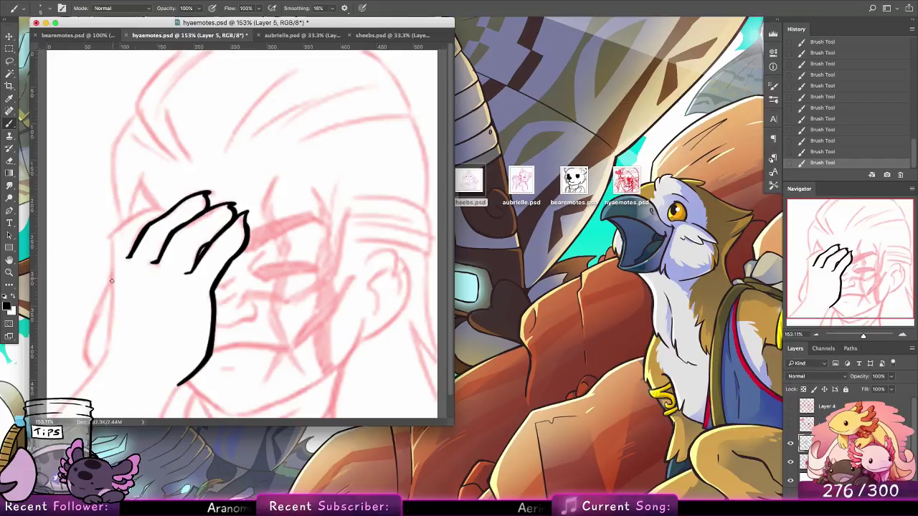
Ink the outermost finger's curve from its knuckle up to the neighbouring finger and thicken that line.
key("super+z")
left_click_drag(112, 237, 110, 276)
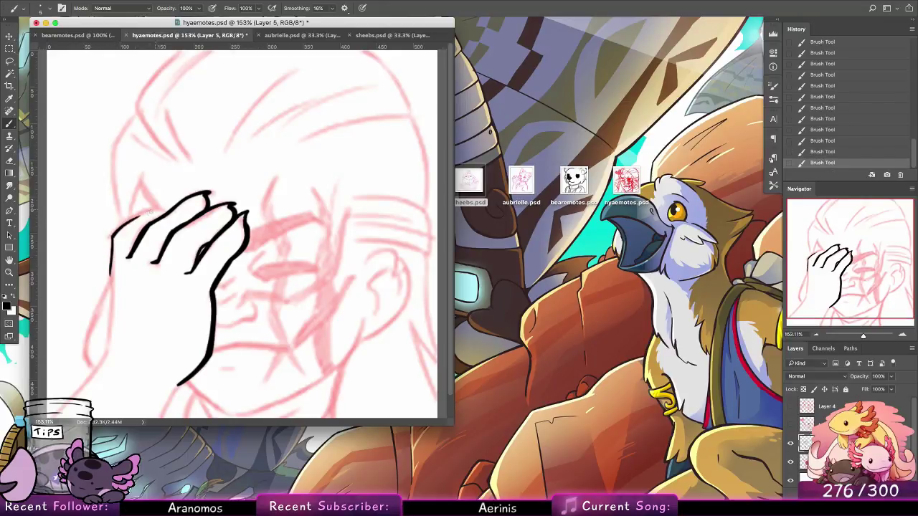
mouse_move(112, 242)
left_mouse_down()
mouse_move(111, 273)
mouse_move(135, 219)
mouse_move(156, 210)
left_mouse_up()
mouse_move(170, 208)
left_mouse_down()
mouse_move(146, 228)
mouse_move(125, 227)
mouse_move(134, 217)
left_mouse_up()
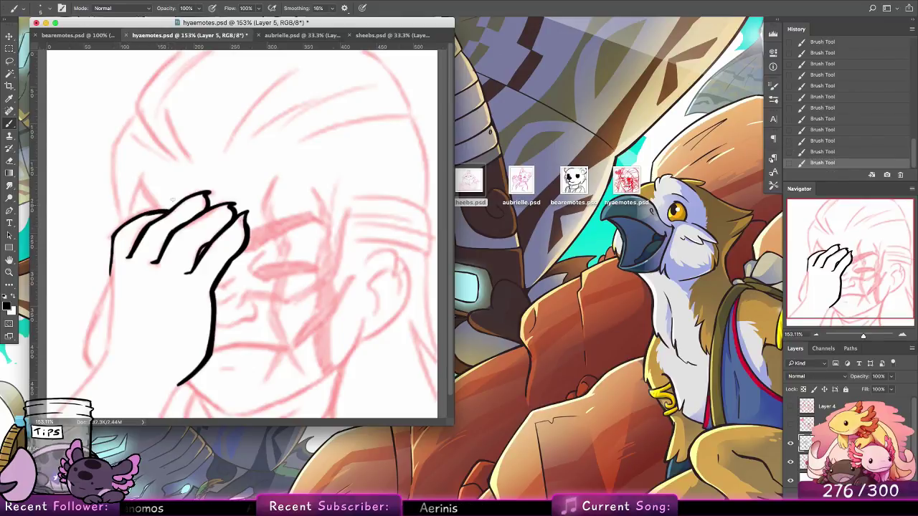
key("ctrl+z")
key("ctrl+shift+z")
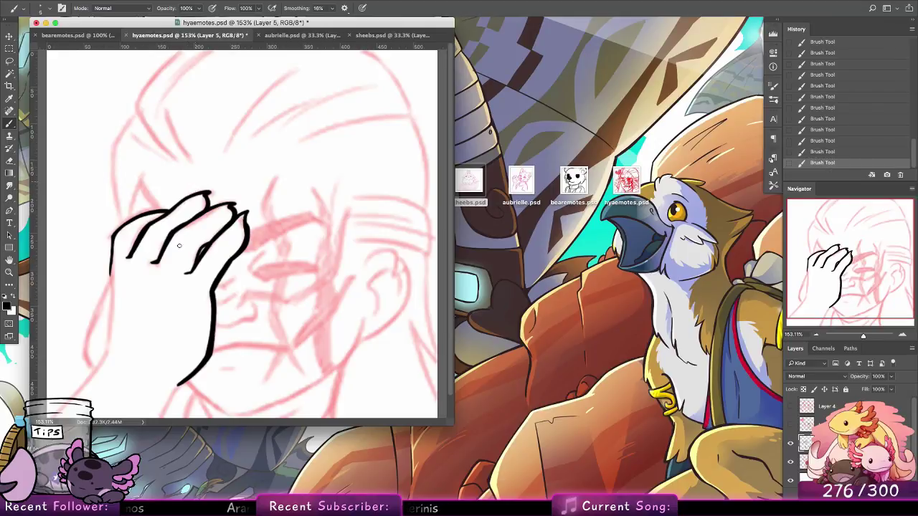
Ink the outer edge of the back of the hand from the knuckle down to the wrist.
left_click_drag(220, 274, 235, 251)
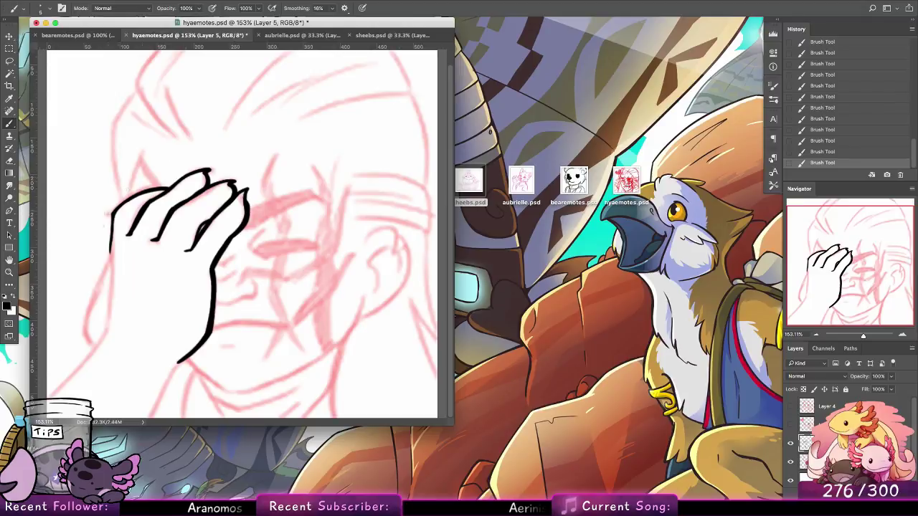
left_click_drag(110, 242, 112, 291)
key("super+z")
key("super+z")
left_click_drag(111, 246, 109, 312)
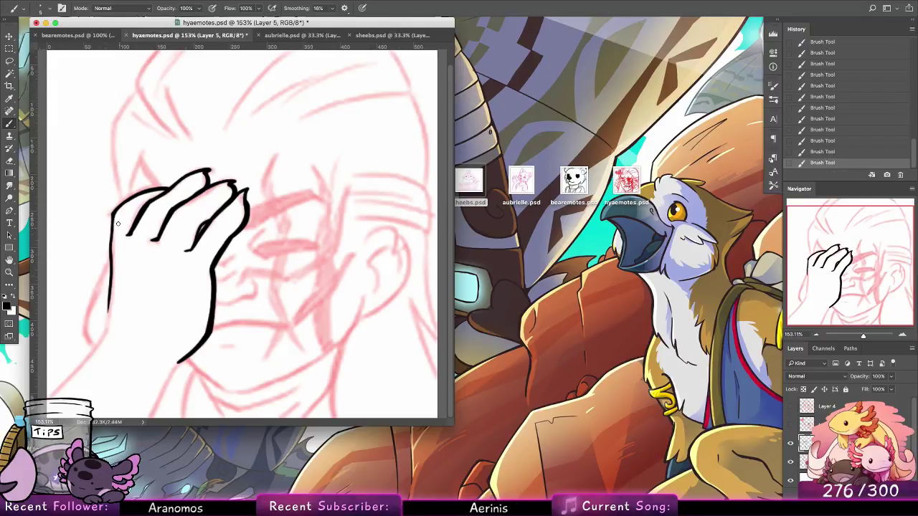
left_click_drag(116, 211, 109, 268)
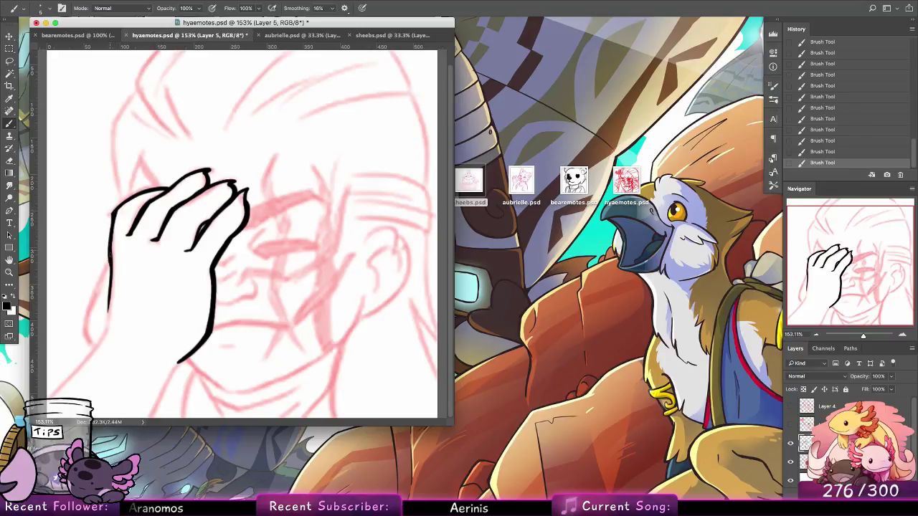
mouse_move(109, 304)
left_mouse_down()
mouse_move(112, 270)
mouse_move(109, 311)
left_mouse_up()
key("super+z")
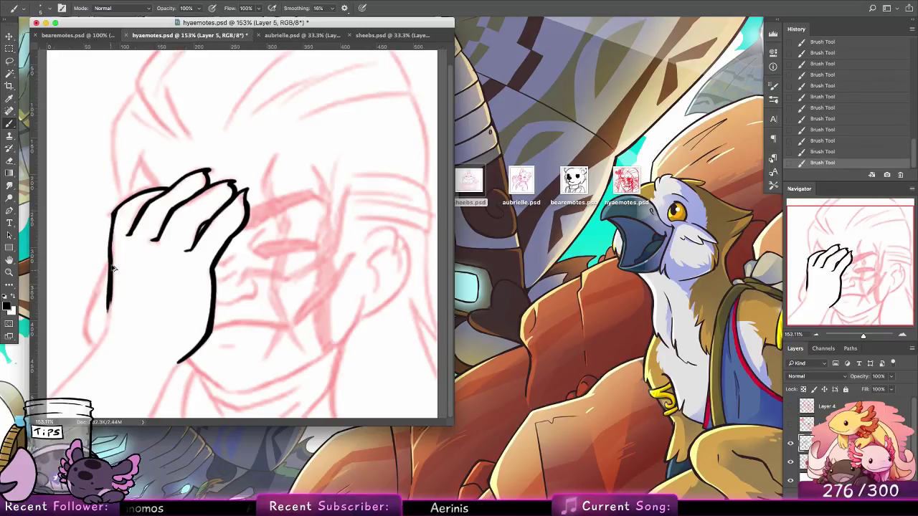
key("super+z")
left_click_drag(112, 272, 107, 332)
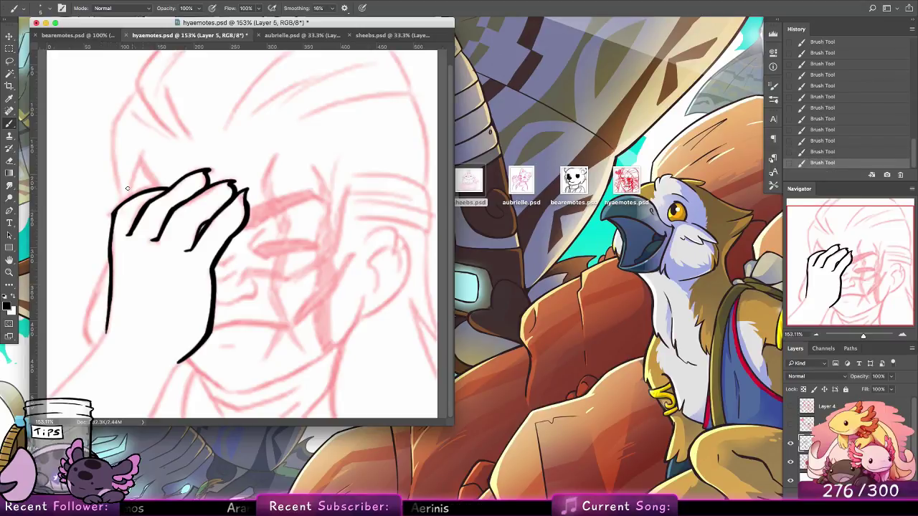
Trim the outer knuckle's contour with the eraser and return to the brush.
key("e")
left_click_drag(110, 213, 138, 195)
left_click(13, 125)
key("super+z")
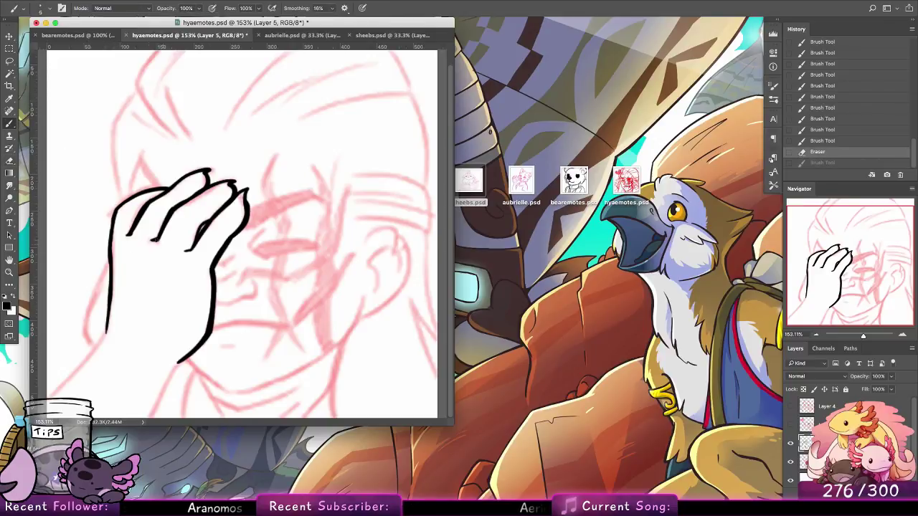
Ink the forearm's outer edge from the wrist diagonally down to the canvas border and thicken it.
mouse_move(109, 254)
left_mouse_down()
mouse_move(108, 310)
mouse_move(91, 349)
left_mouse_up()
mouse_move(111, 309)
left_mouse_down()
mouse_move(85, 357)
mouse_move(103, 329)
mouse_move(86, 356)
left_mouse_up()
key("super+z")
key("super+z")
mouse_move(109, 307)
left_mouse_down()
mouse_move(104, 331)
mouse_move(47, 396)
left_mouse_up()
left_click_drag(106, 334, 57, 389)
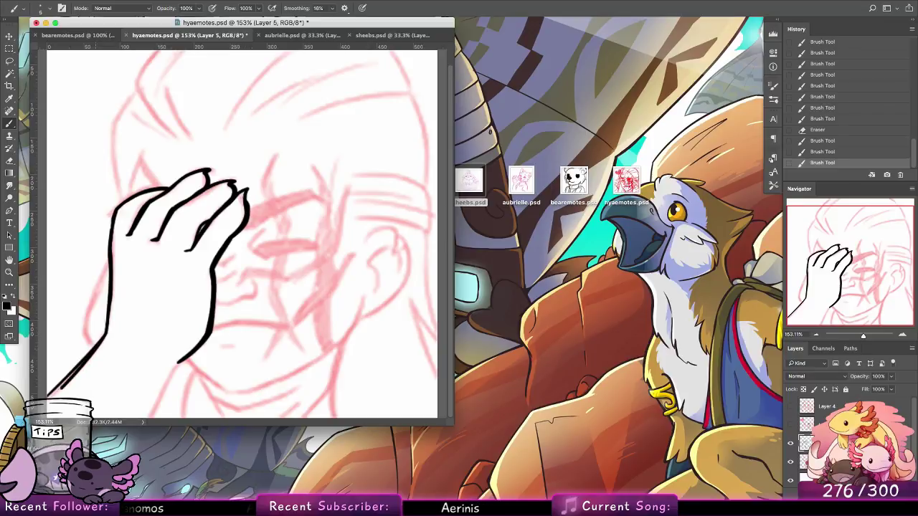
key("super+z")
left_click_drag(106, 333, 48, 396)
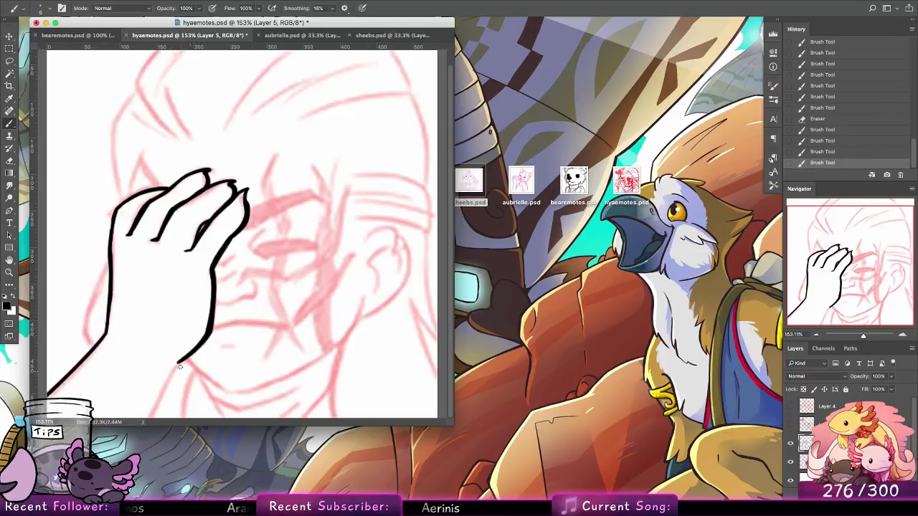
Ink the forearm's inner edge from the end of the palm curve down to the canvas border.
left_click_drag(181, 364, 150, 416)
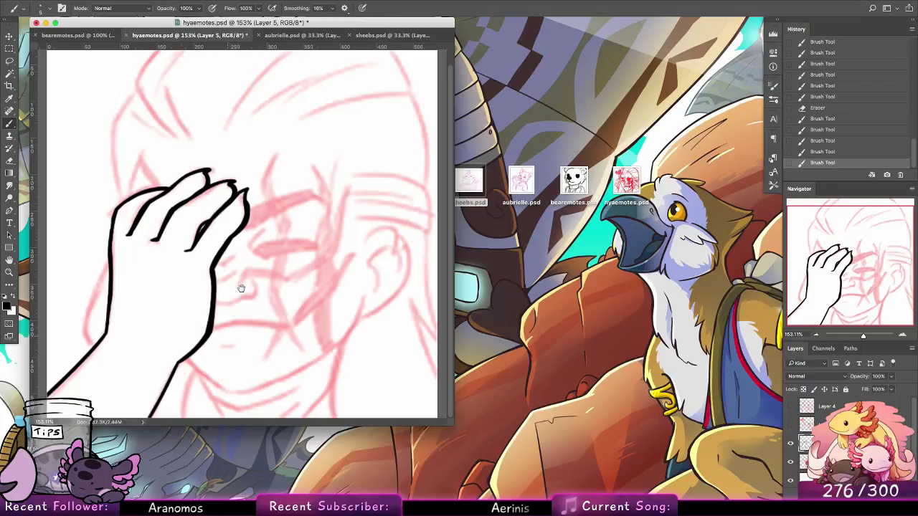
mouse_move(157, 411)
left_mouse_down()
mouse_move(176, 362)
mouse_move(153, 417)
left_mouse_up()
key("super+z")
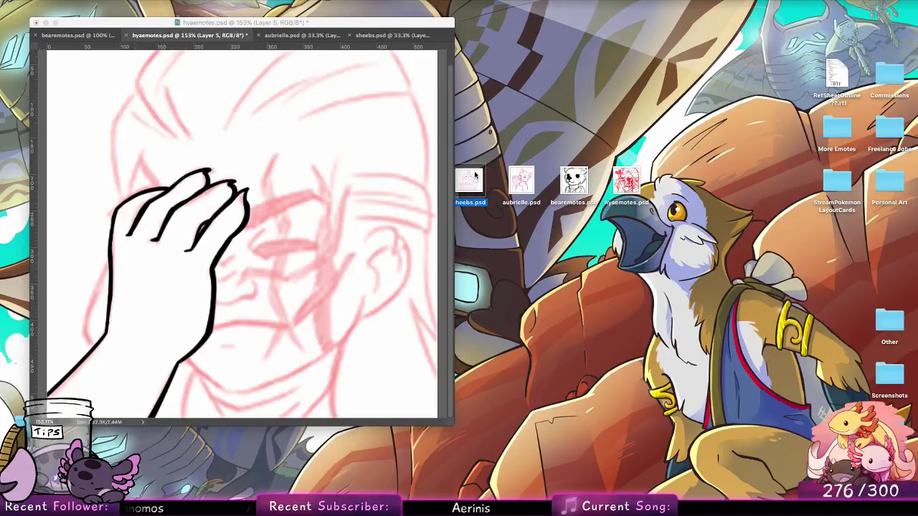
Preview sheebs.psd, aubrielle.psd, bearemotes.psd and hyaemotes.psd in Finder's Quick Look and return to Photoshop.
key("space")
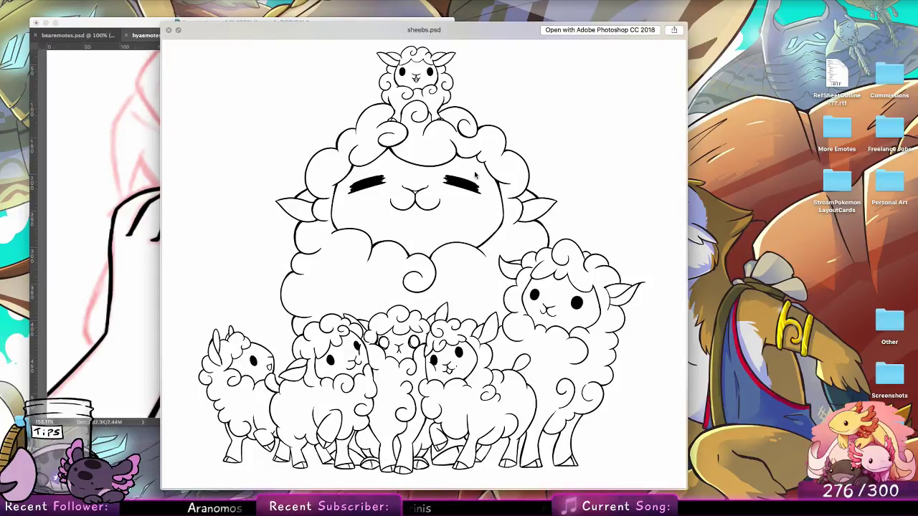
key("Up")
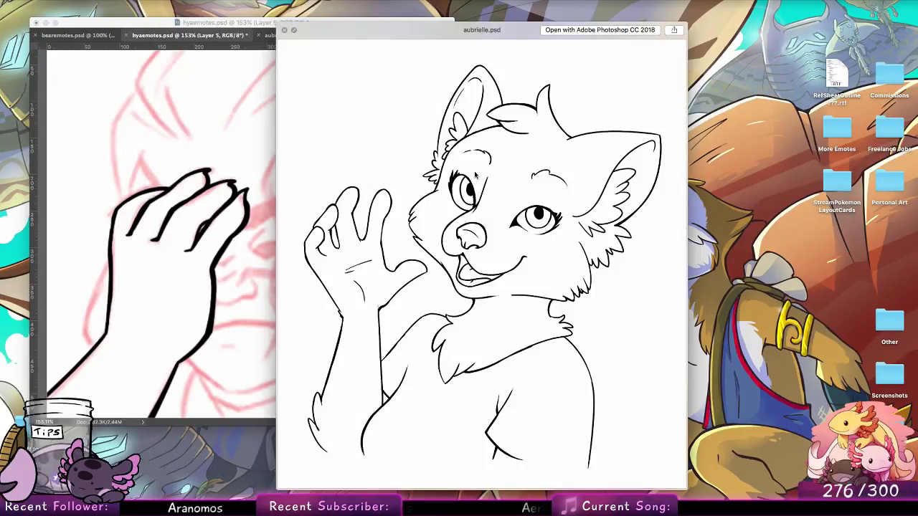
key("Left")
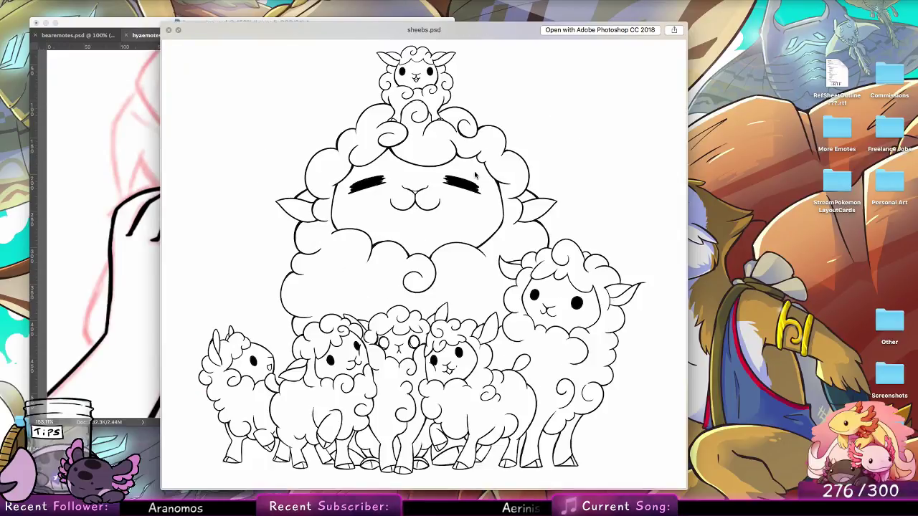
key("Right")
key("Right")
key("Right")
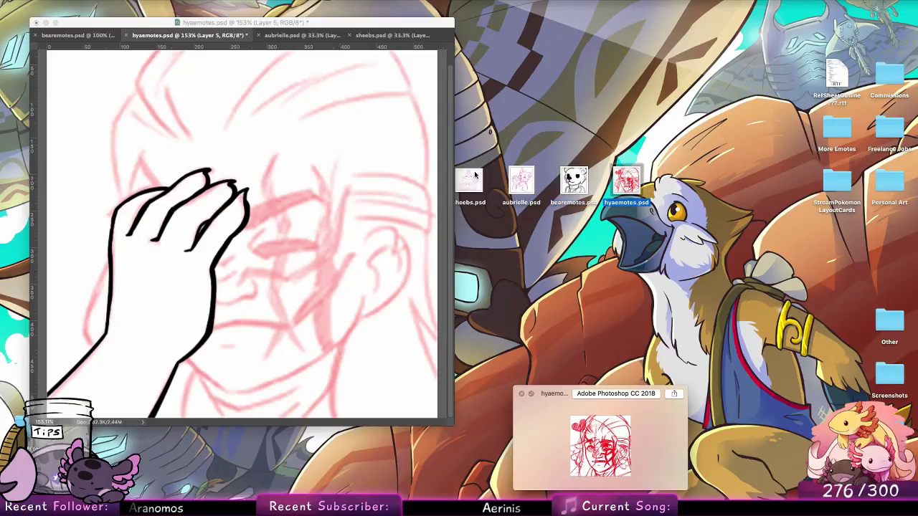
key("Left")
key("Right")
key("Left")
key("Right")
key("Left")
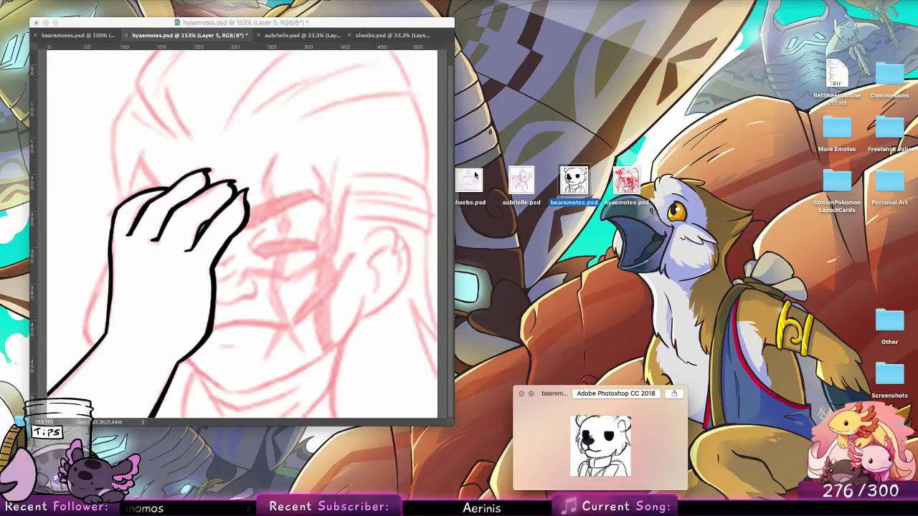
key("Right")
key("space")
key("super+Tab")
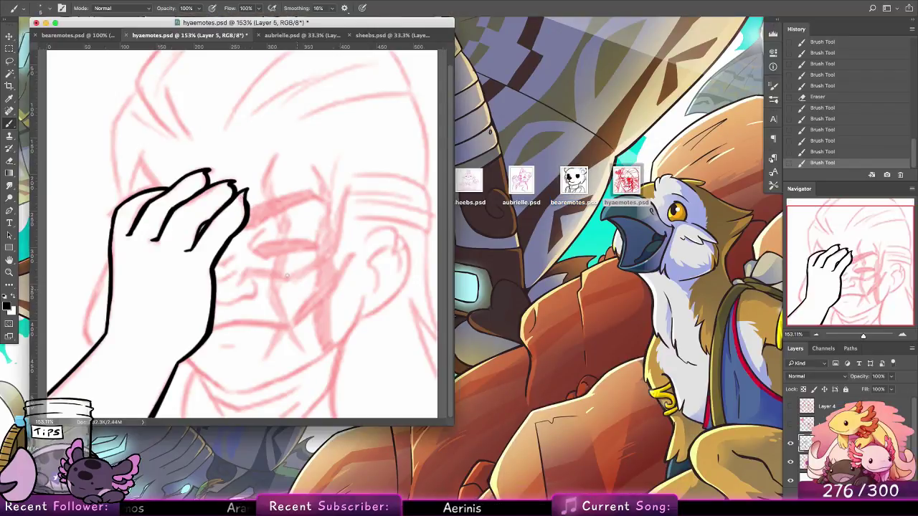
Thicken the forearm's outer line near the canvas border and the contour over the outer knuckle.
left_click_drag(50, 395, 106, 336)
key("super+z")
left_click_drag(56, 388, 48, 394)
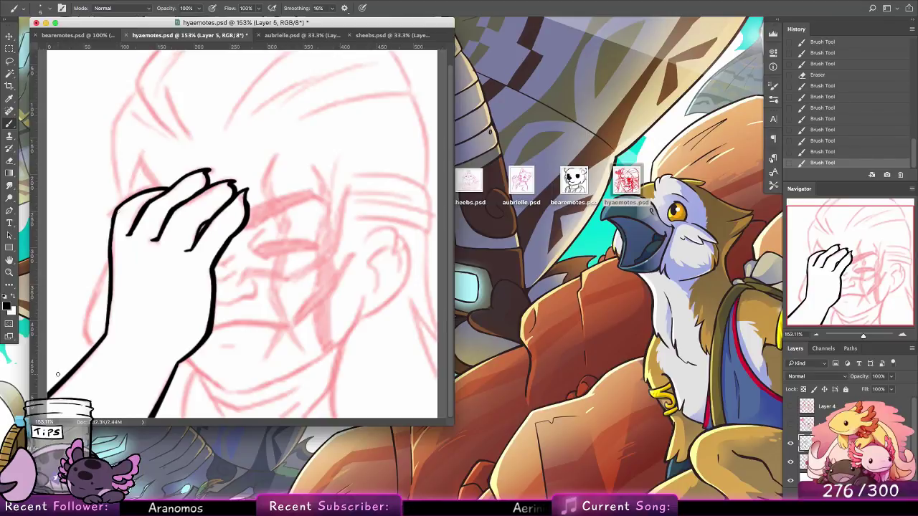
mouse_move(118, 210)
left_mouse_down()
mouse_move(111, 236)
mouse_move(146, 193)
left_mouse_up()
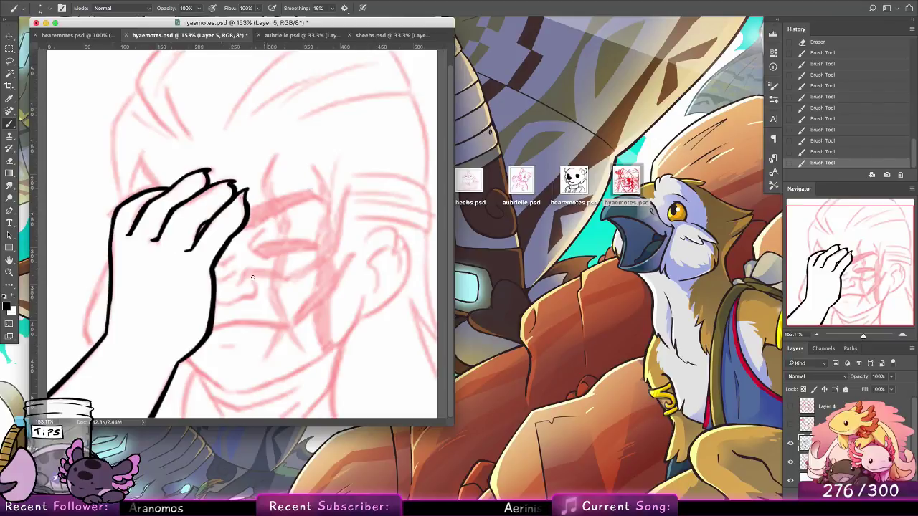
Ink the nose with its nostril curve and bridge creases, the mouth line and a short mark under the lip.
mouse_move(216, 305)
left_mouse_down()
mouse_move(256, 288)
mouse_move(250, 279)
left_mouse_up()
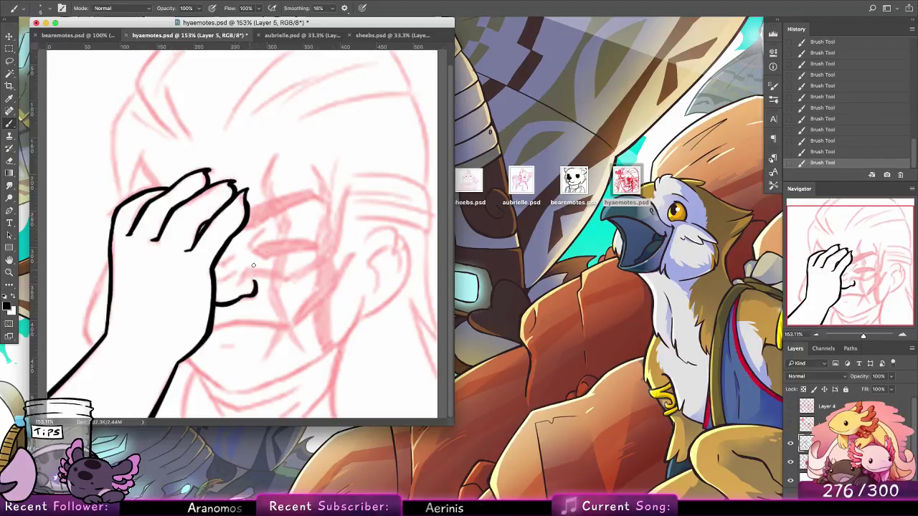
left_click_drag(215, 279, 238, 270)
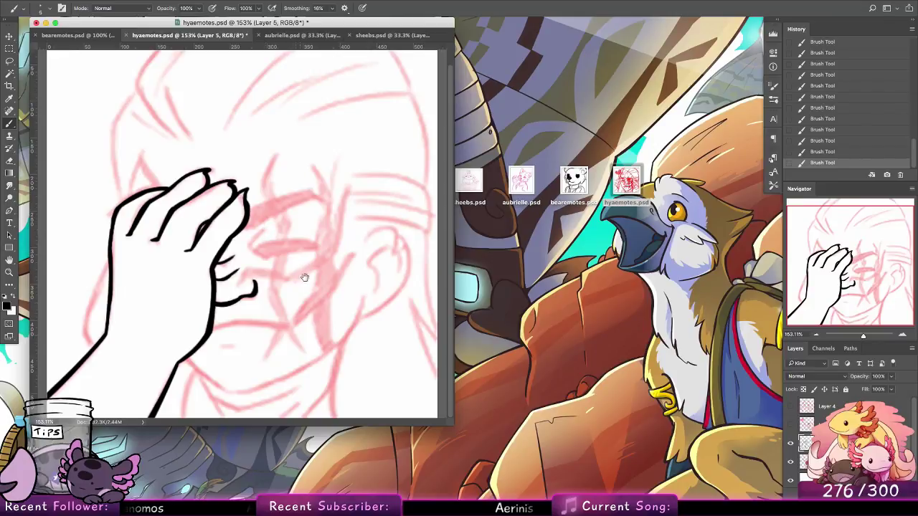
left_click_drag(219, 325, 285, 327)
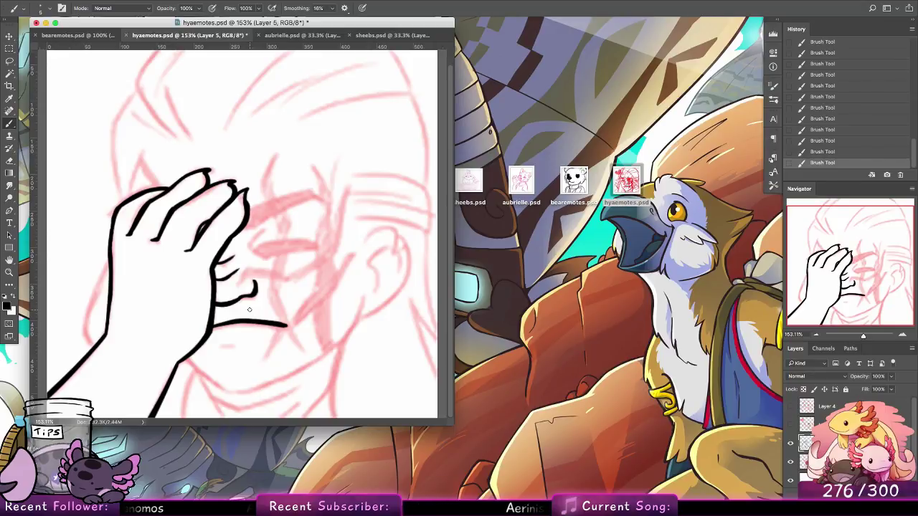
left_click_drag(219, 346, 233, 343)
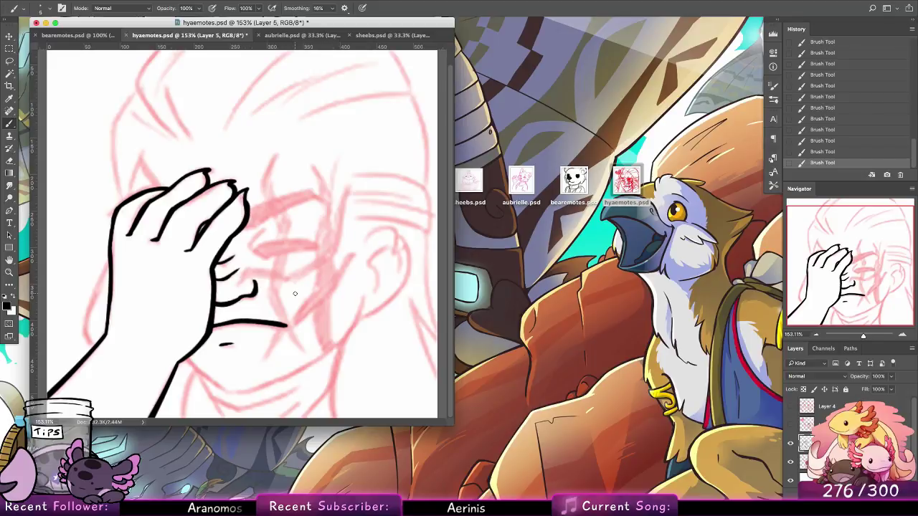
Ink the closed eye as a solid black shape with a pointed inner corner, and outline the eyebrow above it.
mouse_move(253, 250)
left_mouse_down()
mouse_move(269, 258)
mouse_move(313, 247)
left_mouse_up()
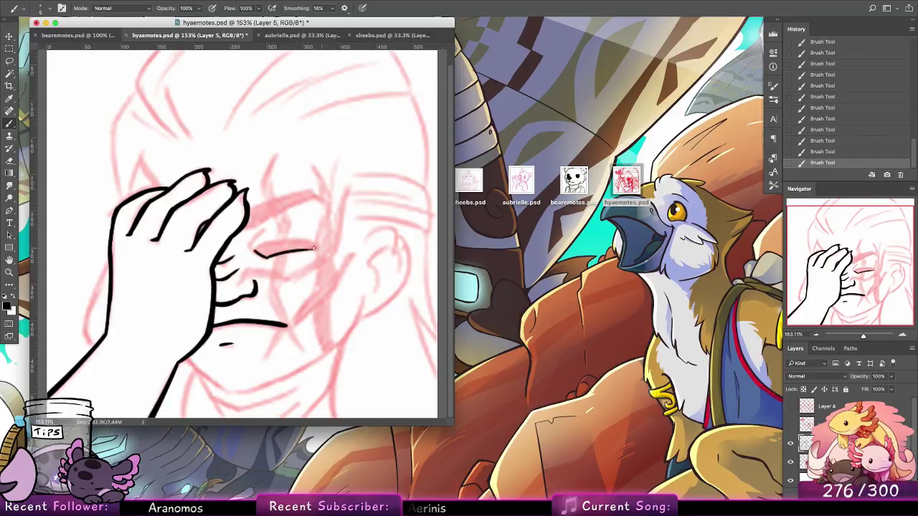
left_click_drag(256, 249, 313, 247)
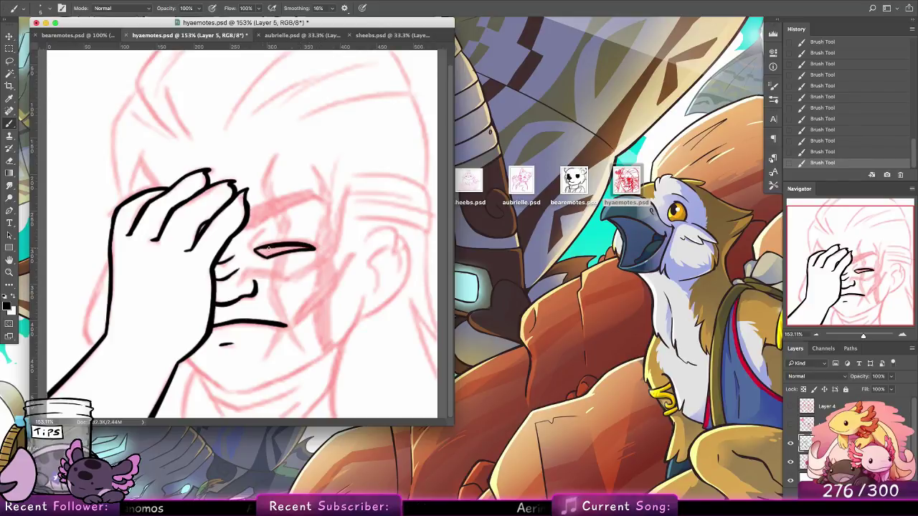
mouse_move(266, 252)
left_mouse_down()
mouse_move(294, 250)
mouse_move(258, 254)
mouse_move(265, 251)
left_mouse_up()
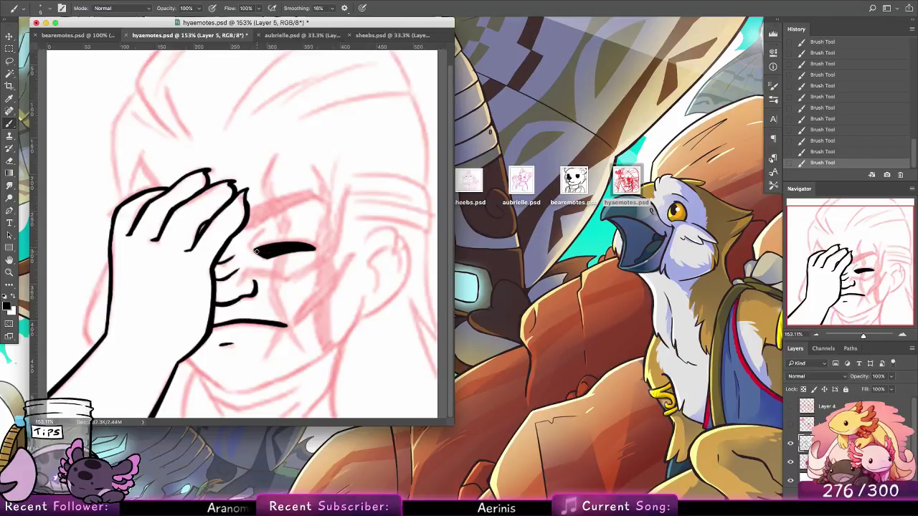
key("super+z")
key("super+shift+z")
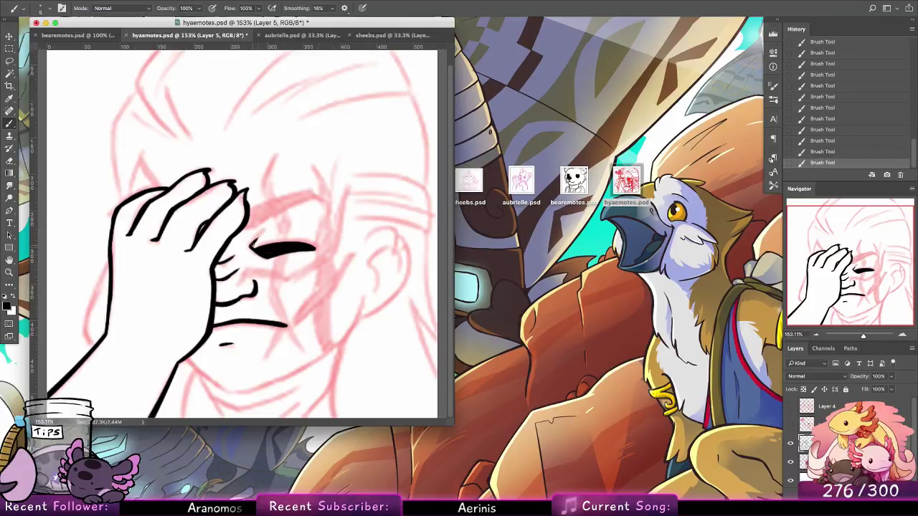
left_click_drag(242, 225, 308, 200)
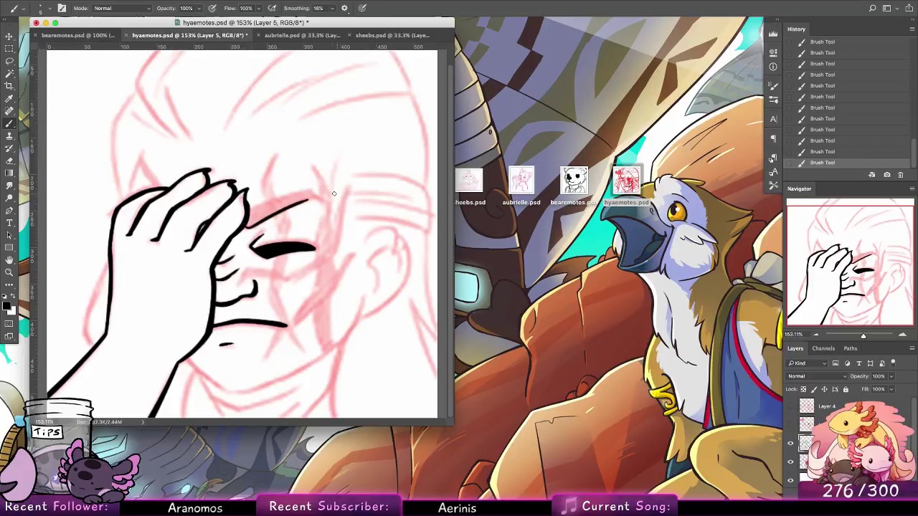
mouse_move(248, 210)
left_mouse_down()
mouse_move(312, 191)
mouse_move(321, 201)
mouse_move(293, 204)
left_mouse_up()
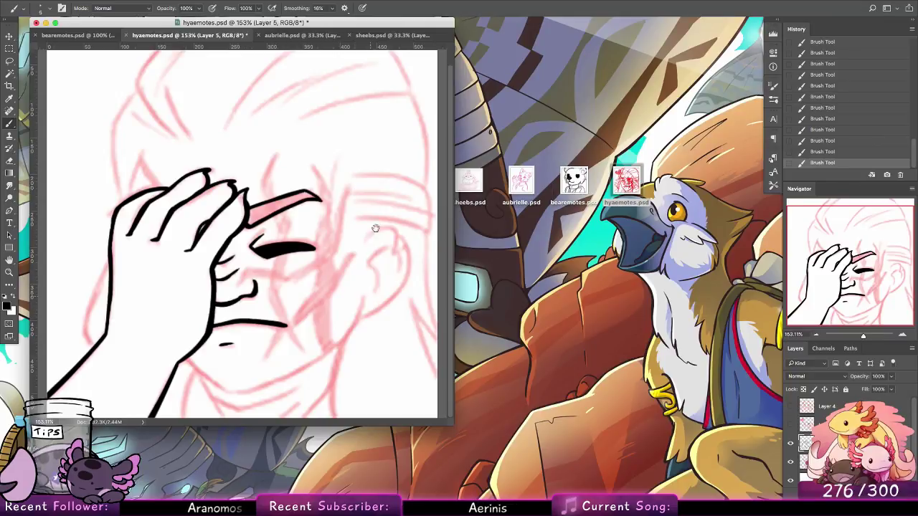
Ink the jawline from the wrist around the chin and up to the base of the ear.
mouse_move(188, 358)
left_mouse_down()
mouse_move(209, 377)
mouse_move(203, 361)
mouse_move(190, 356)
mouse_move(215, 382)
mouse_move(253, 386)
left_mouse_up()
key("super+z")
key("super+z")
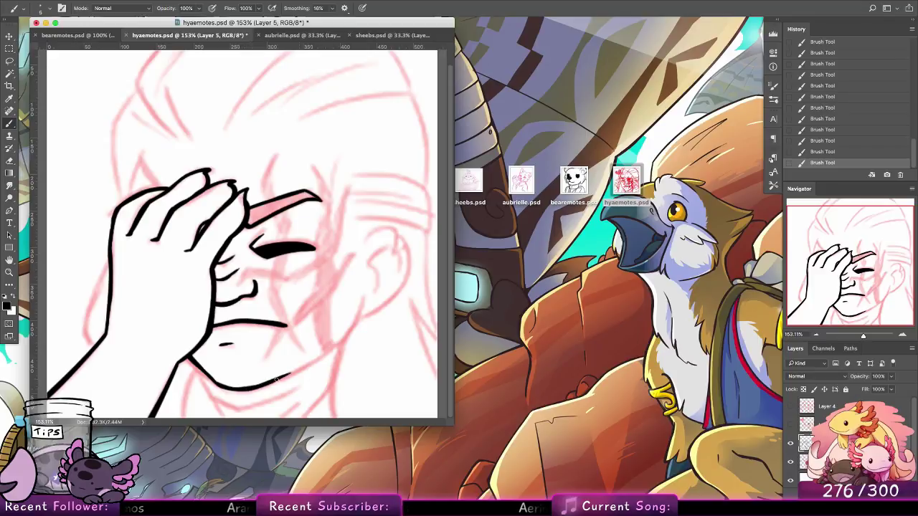
mouse_move(276, 380)
left_mouse_down()
mouse_move(341, 347)
mouse_move(315, 363)
mouse_move(360, 309)
left_mouse_up()
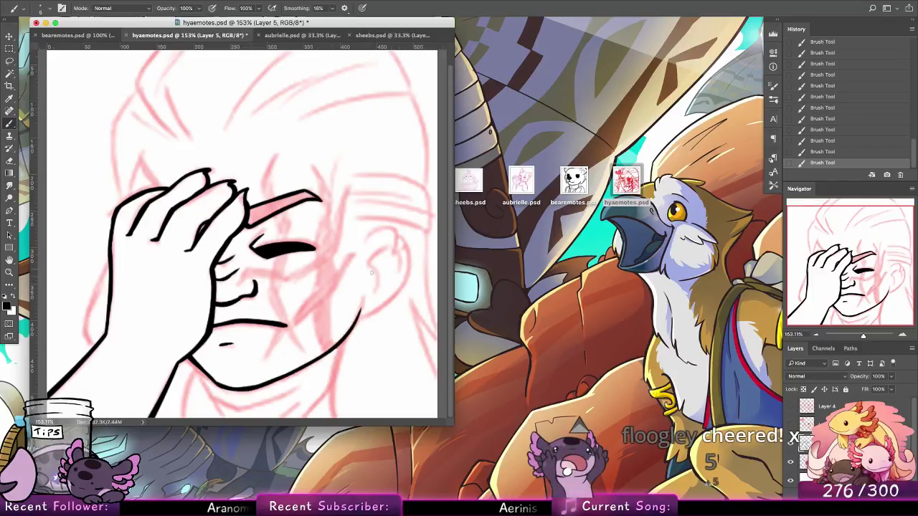
key("ctrl+z")
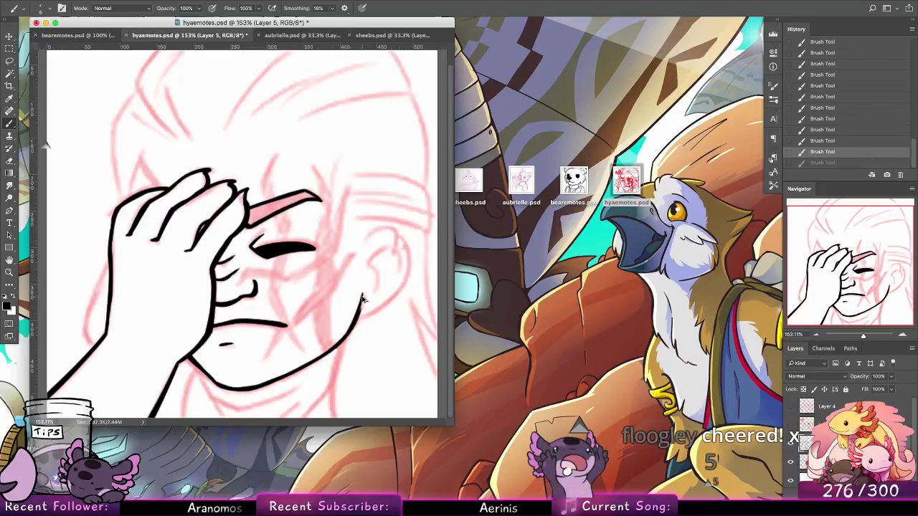
key("ctrl+shift+z")
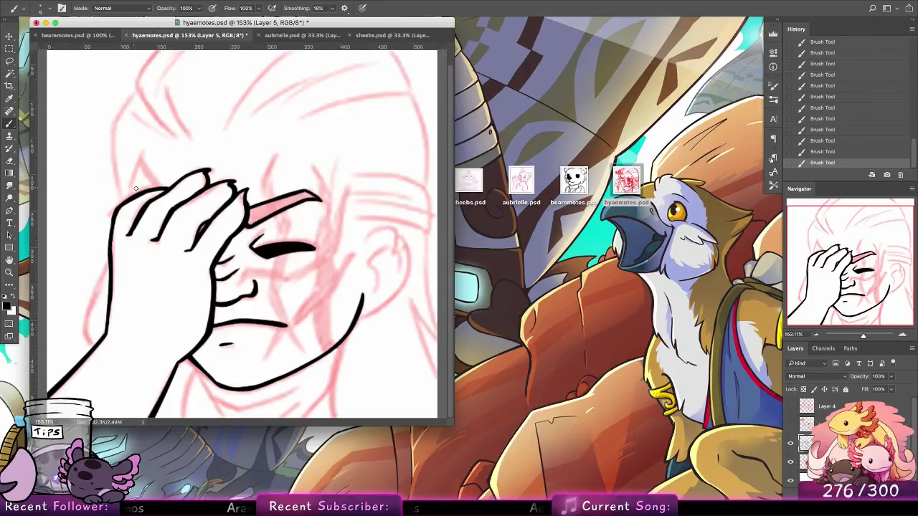
Ink a short line rising behind the fingers, and the ear with its inner folds and outer rim.
left_click_drag(136, 189, 146, 159)
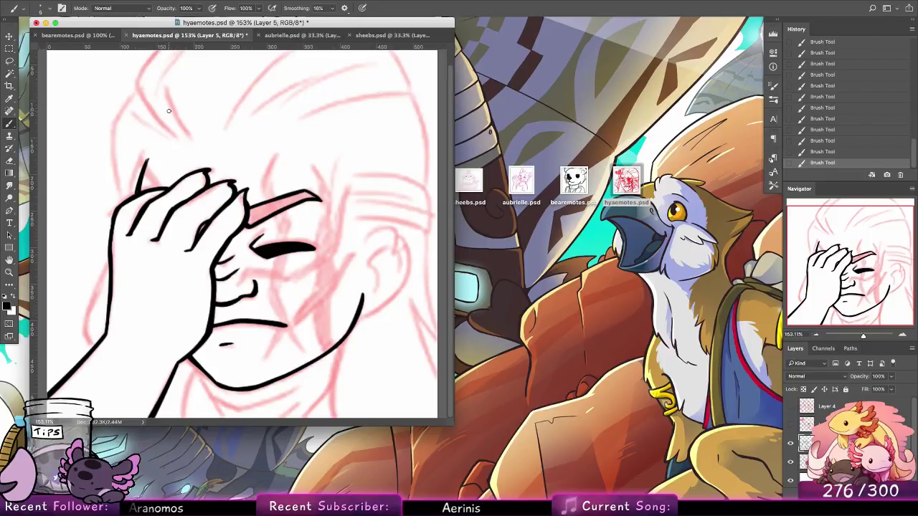
left_click_drag(316, 273, 317, 297)
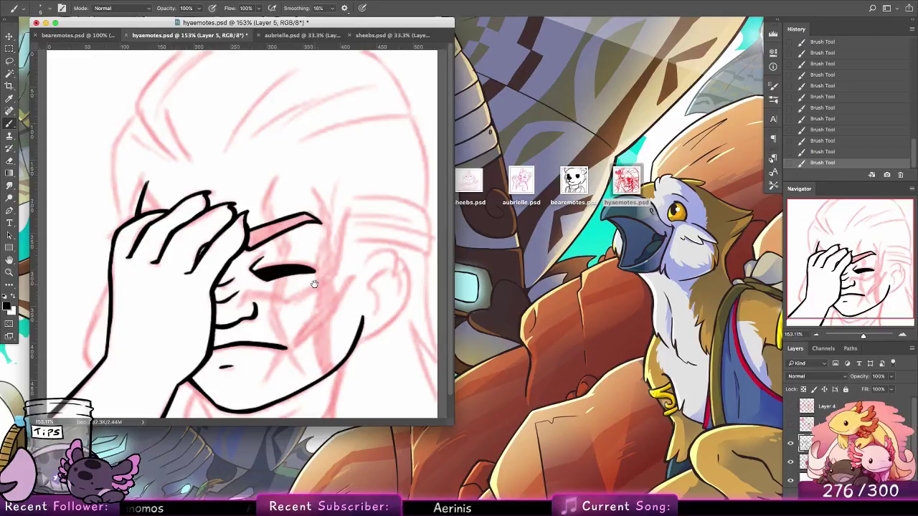
mouse_move(362, 264)
left_mouse_down()
mouse_move(397, 282)
mouse_move(389, 246)
mouse_move(393, 273)
left_mouse_up()
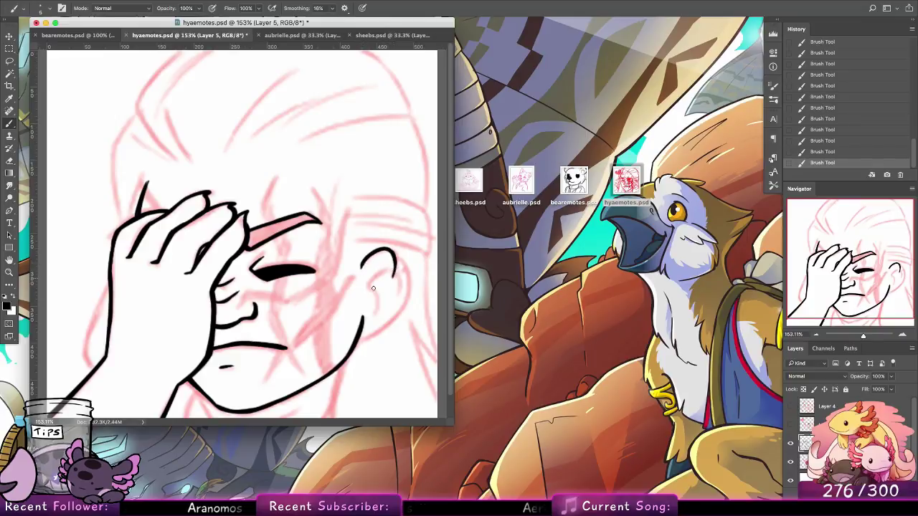
mouse_move(378, 276)
left_mouse_down()
mouse_move(393, 268)
mouse_move(367, 315)
left_mouse_up()
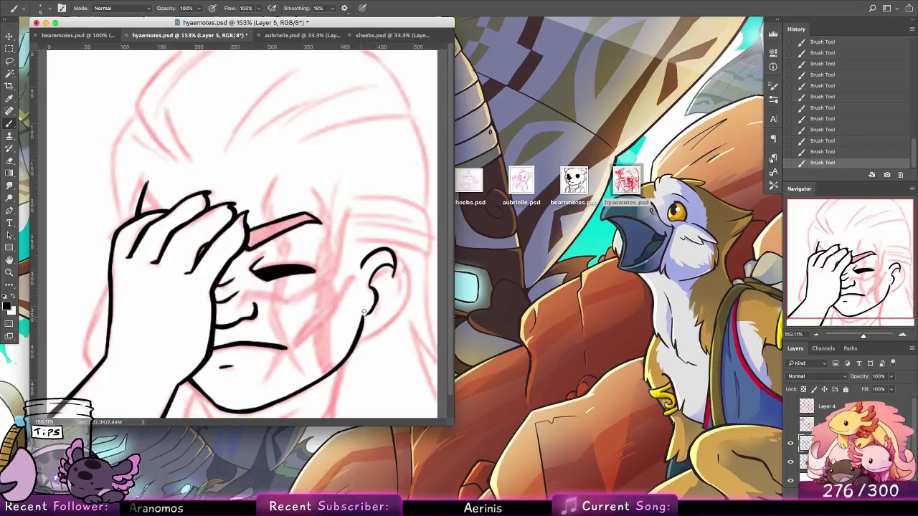
mouse_move(387, 265)
left_mouse_down()
mouse_move(409, 297)
mouse_move(385, 328)
mouse_move(358, 341)
mouse_move(397, 312)
left_mouse_up()
key("super+z")
mouse_move(359, 343)
left_mouse_down()
mouse_move(409, 295)
mouse_move(395, 316)
left_mouse_up()
key("super+z")
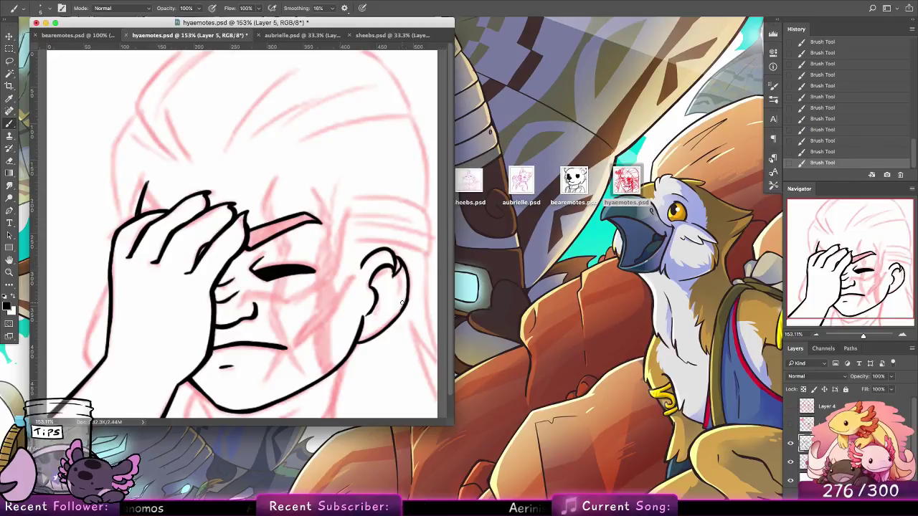
Ink the pointed scar edges around the mouth corner and the scar's lower outlines running down to the jaw.
scroll(333, 343, "down", 2)
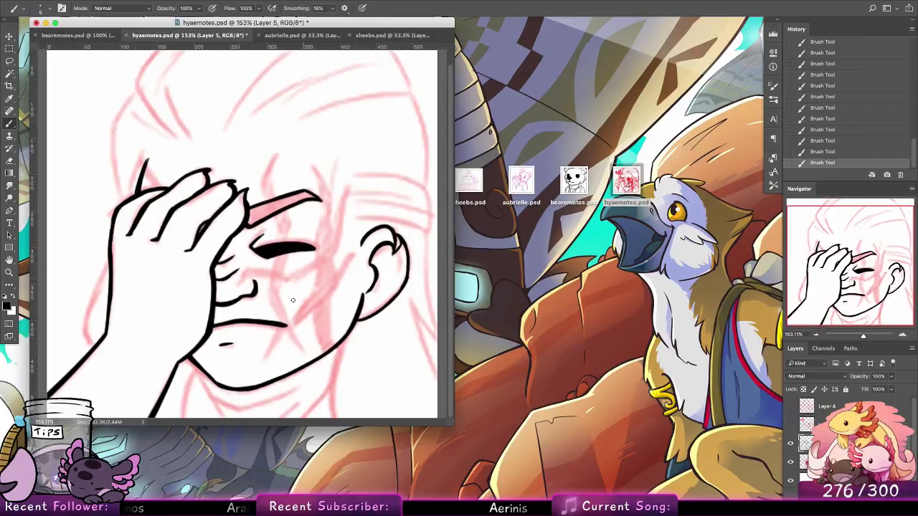
mouse_move(284, 326)
left_mouse_down()
mouse_move(261, 365)
mouse_move(287, 332)
mouse_move(302, 349)
mouse_move(295, 330)
mouse_move(312, 313)
mouse_move(321, 353)
left_mouse_up()
key("super+z")
key("super+z")
left_click_drag(332, 307, 329, 349)
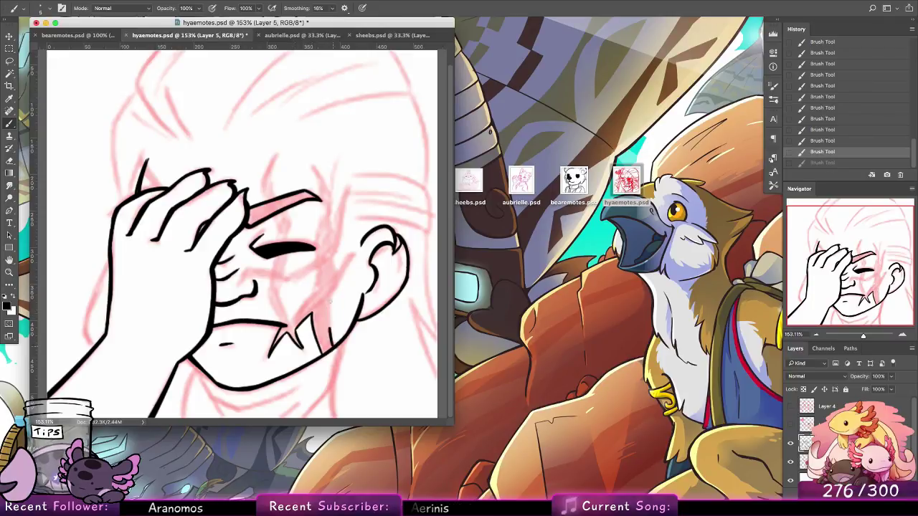
key("ctrl+z")
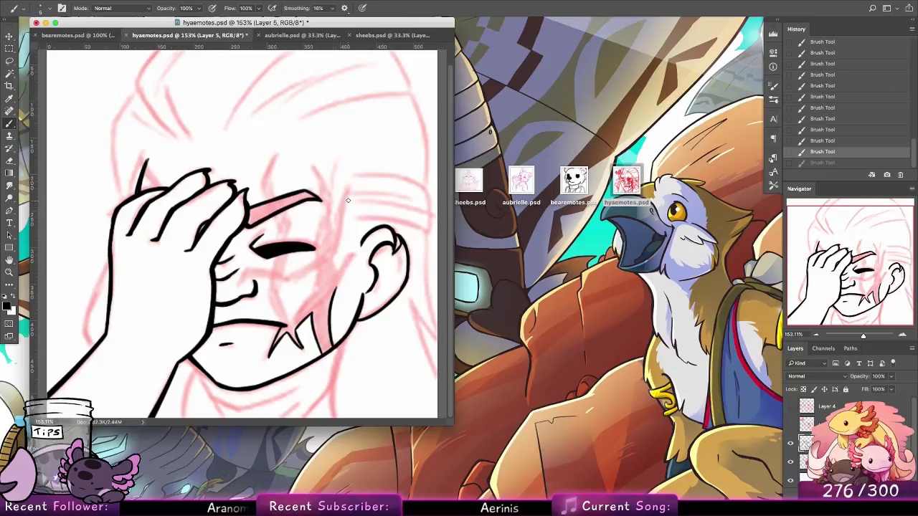
Ink the scar's outer edge from the temple down to the jagged branch in front of the ear.
left_click_drag(350, 191, 336, 248)
key("super+z")
mouse_move(350, 190)
left_mouse_down()
mouse_move(332, 268)
mouse_move(356, 253)
mouse_move(334, 291)
left_mouse_up()
key("super+z")
key("super+z")
key("super+z")
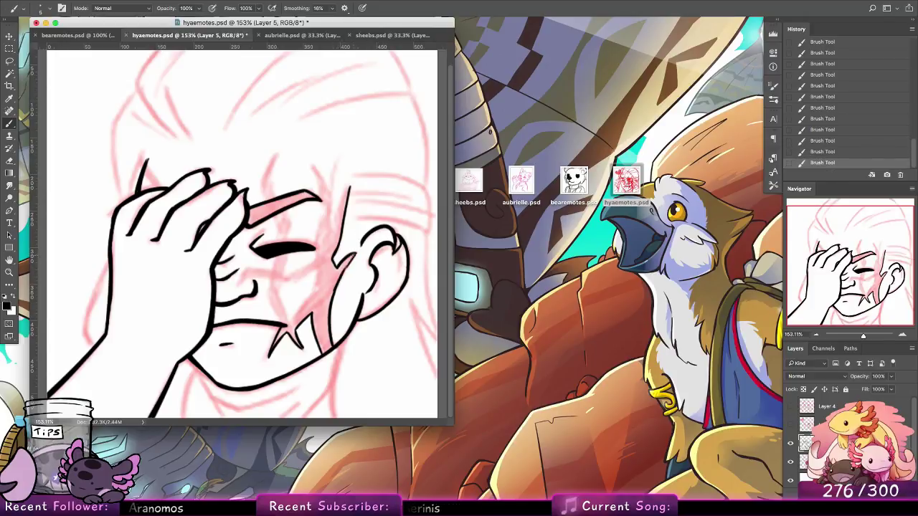
key("ctrl+z")
Outline the gap between the scar branches on the cheek and ink the thin branches beneath the eye toward the nose.
mouse_move(352, 256)
left_mouse_down()
mouse_move(333, 293)
mouse_move(293, 318)
left_mouse_up()
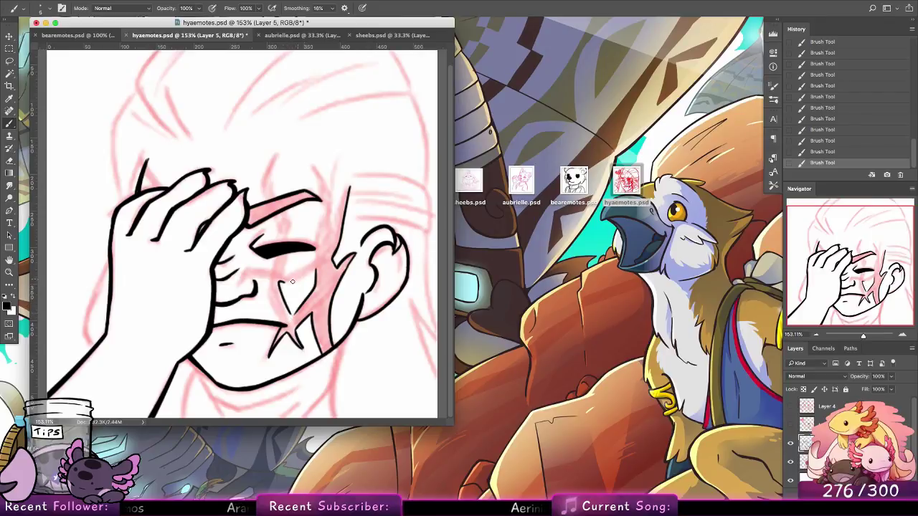
mouse_move(280, 283)
left_mouse_down()
mouse_move(316, 271)
mouse_move(279, 316)
left_mouse_up()
key("super+z")
mouse_move(270, 279)
left_mouse_down()
mouse_move(237, 290)
mouse_move(247, 275)
mouse_move(269, 270)
left_mouse_up()
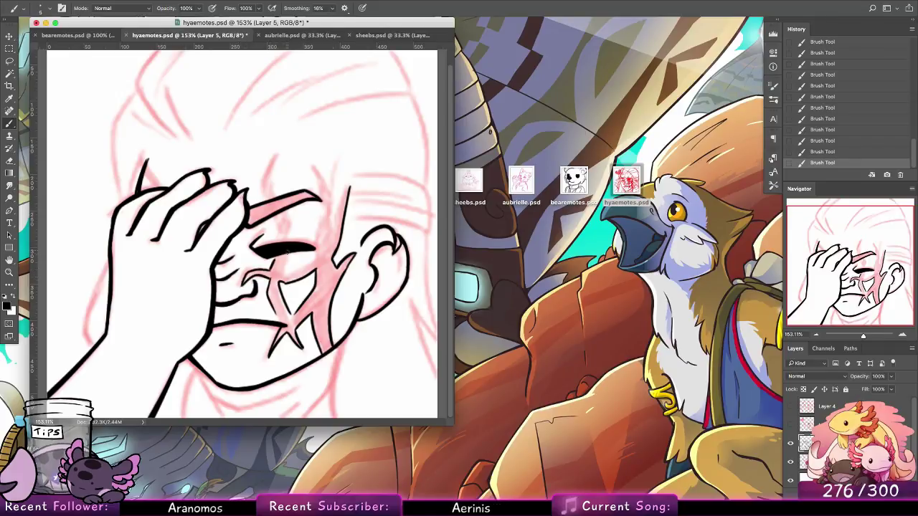
key("ctrl+z")
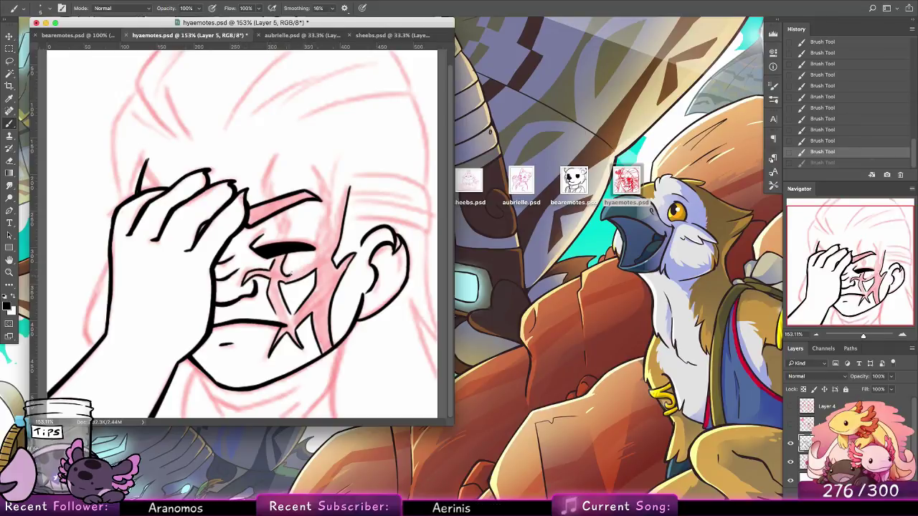
Ink the forked scar tips at the temple and the scar branch running above the eye and past the eyebrow.
mouse_move(289, 274)
left_mouse_down()
mouse_move(322, 224)
mouse_move(319, 238)
mouse_move(320, 153)
mouse_move(322, 184)
left_mouse_up()
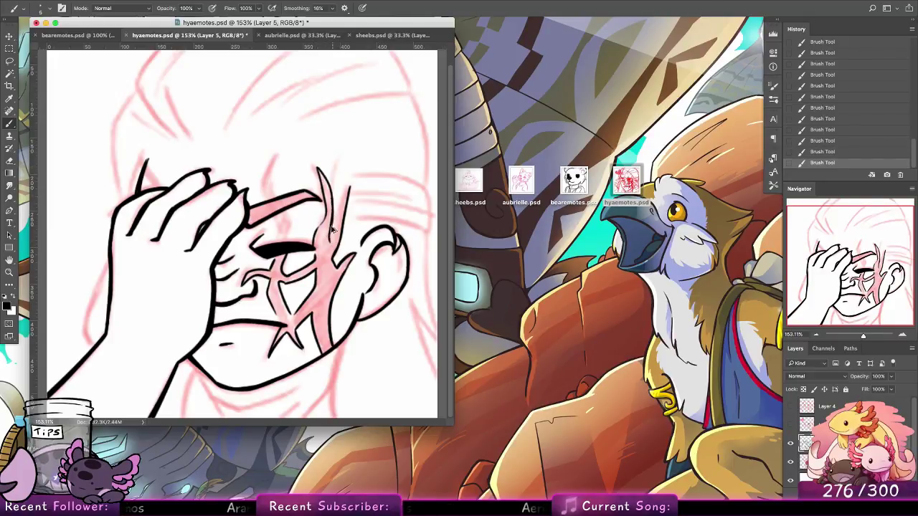
key("ctrl+z")
key("super+z")
mouse_move(334, 211)
left_mouse_down()
mouse_move(330, 241)
mouse_move(350, 188)
mouse_move(320, 228)
left_mouse_up()
key("super+z")
key("ctrl+z")
key("ctrl+z")
key("ctrl+z")
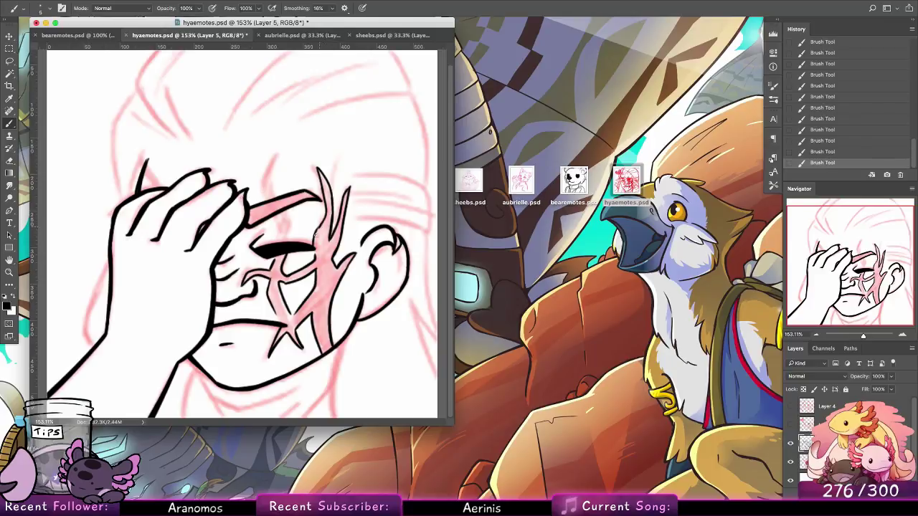
key("ctrl+z")
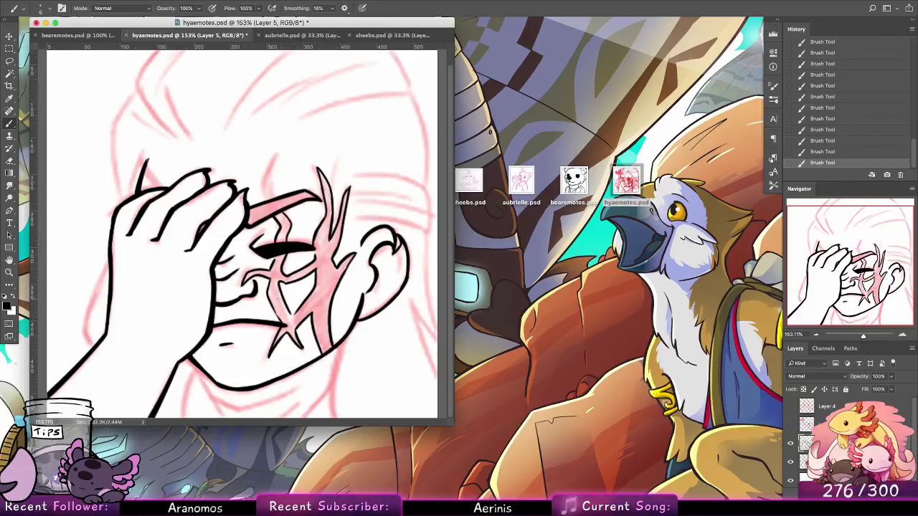
left_click_drag(343, 210, 347, 234)
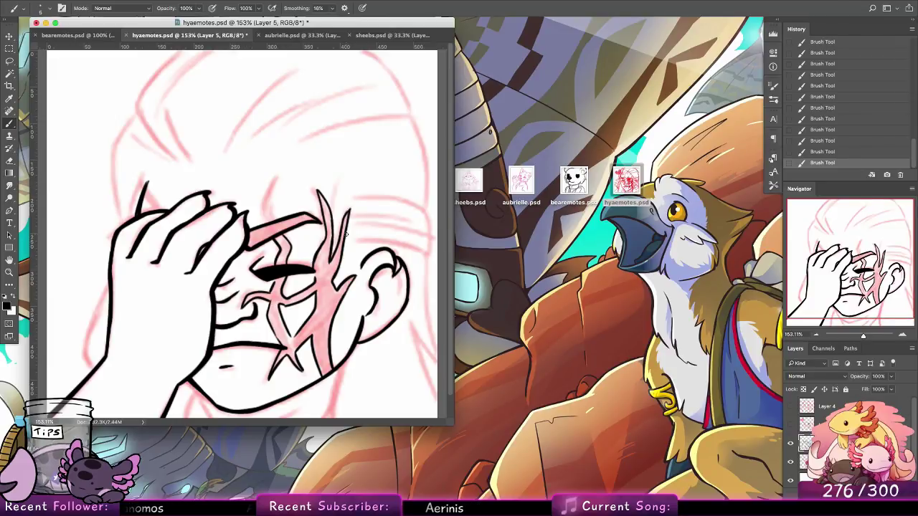
left_click_drag(266, 224, 273, 188)
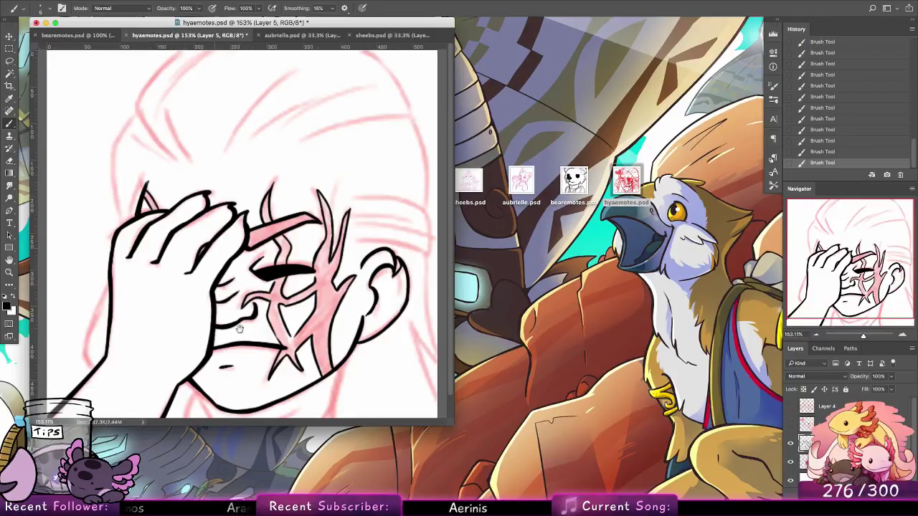
Ink both curved edges of the swept hair lock over the forehead, up to the canvas border.
mouse_move(180, 163)
left_mouse_down()
mouse_move(138, 105)
mouse_move(151, 79)
mouse_move(180, 164)
mouse_move(165, 64)
left_mouse_up()
key("super+z")
key("super+shift+z")
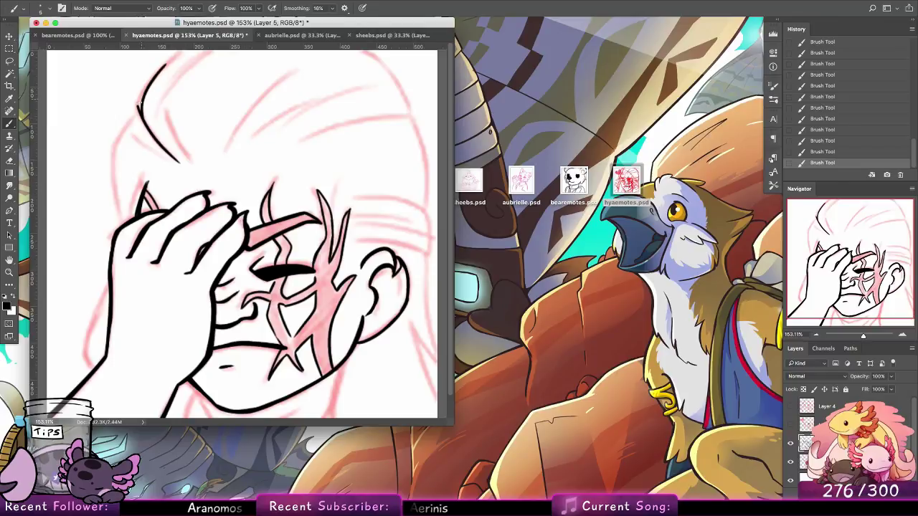
left_click_drag(138, 109, 178, 51)
mouse_move(192, 163)
left_mouse_down()
mouse_move(178, 59)
mouse_move(182, 87)
mouse_move(170, 106)
mouse_move(208, 50)
left_mouse_up()
left_click_drag(172, 95, 208, 47)
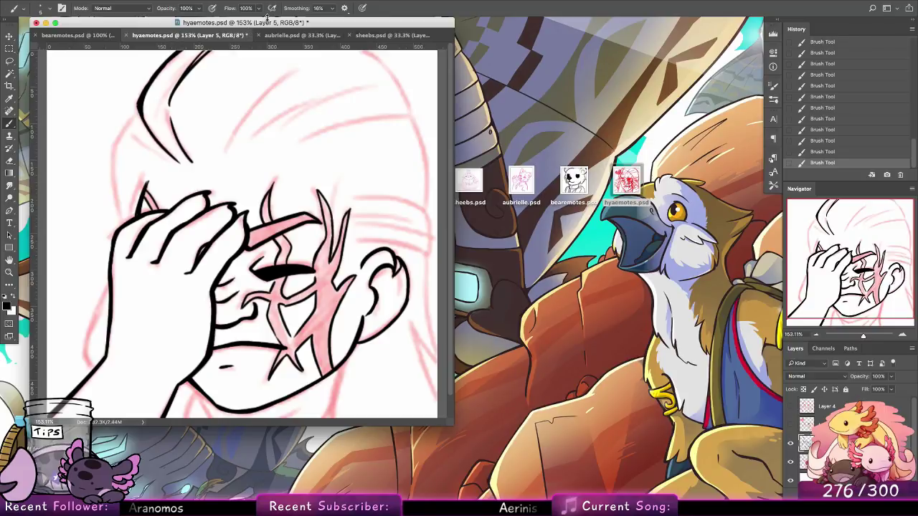
key("super+z")
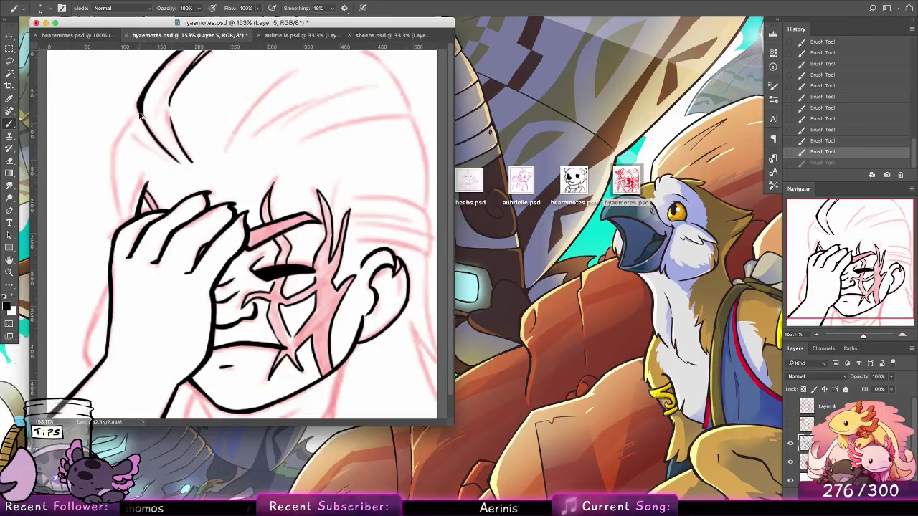
Ink the outer head contour from the base of the hair lock down to the back of the hand.
mouse_move(139, 108)
left_mouse_down()
mouse_move(116, 151)
mouse_move(119, 193)
mouse_move(117, 152)
left_mouse_up()
mouse_move(130, 216)
left_mouse_down()
mouse_move(122, 140)
mouse_move(142, 112)
left_mouse_up()
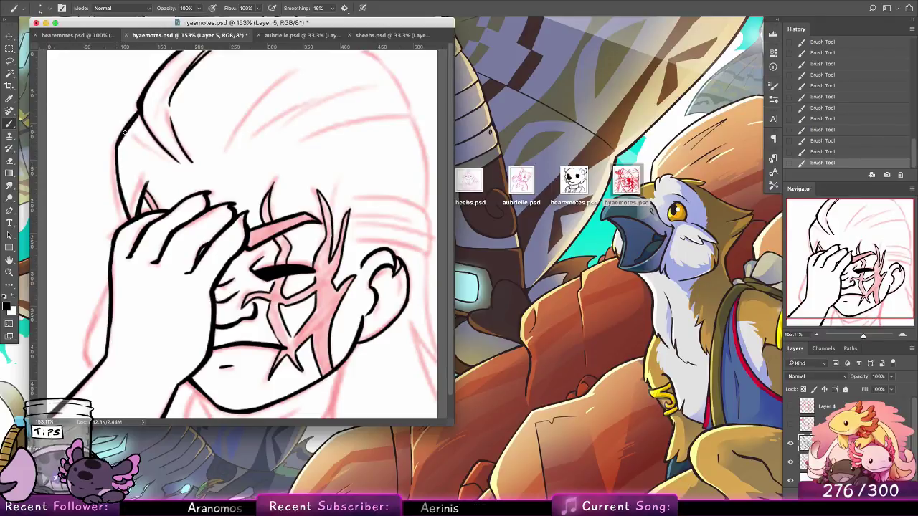
mouse_move(120, 183)
left_mouse_down()
mouse_move(118, 139)
mouse_move(130, 215)
left_mouse_up()
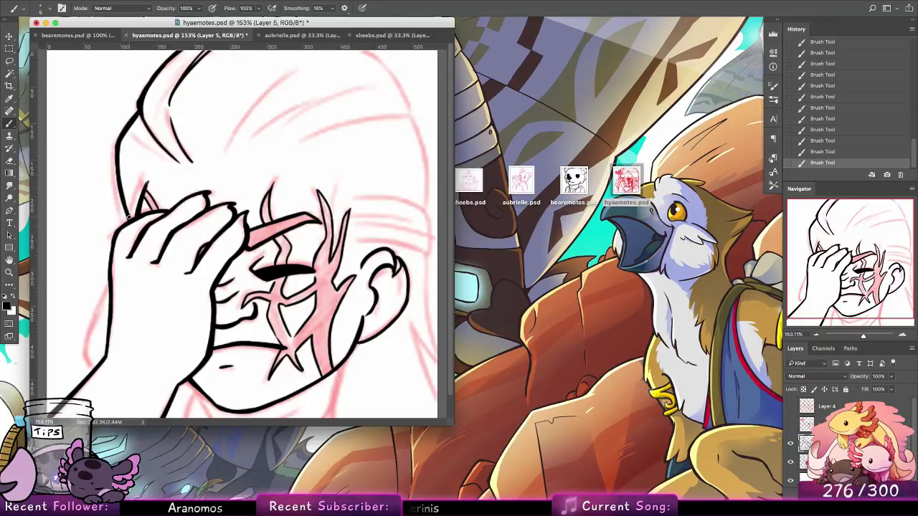
key("ctrl+z")
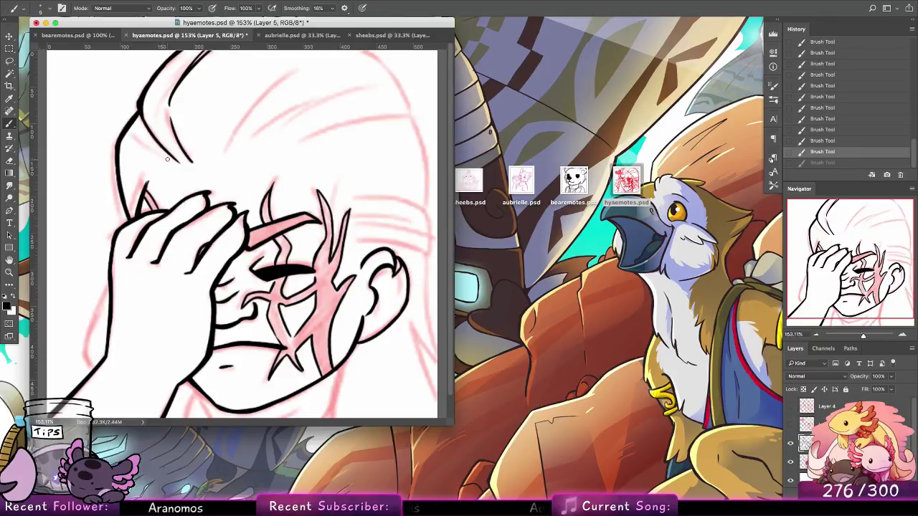
Ink the small hair strands beneath the lock and the hairline edge down to the fingers.
mouse_move(170, 160)
left_mouse_down()
mouse_move(134, 132)
mouse_move(144, 146)
left_mouse_up()
key("ctrl+z")
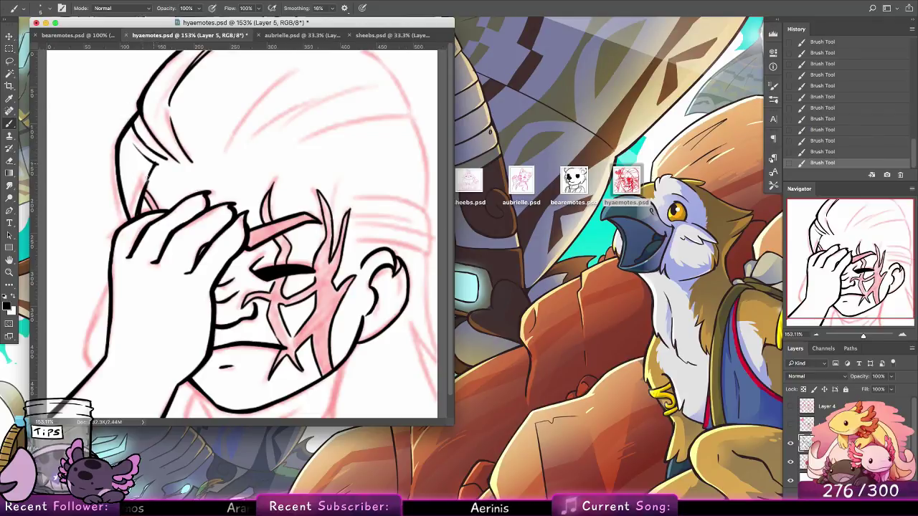
key("ctrl+z")
left_click_drag(156, 165, 144, 193)
key("ctrl+z")
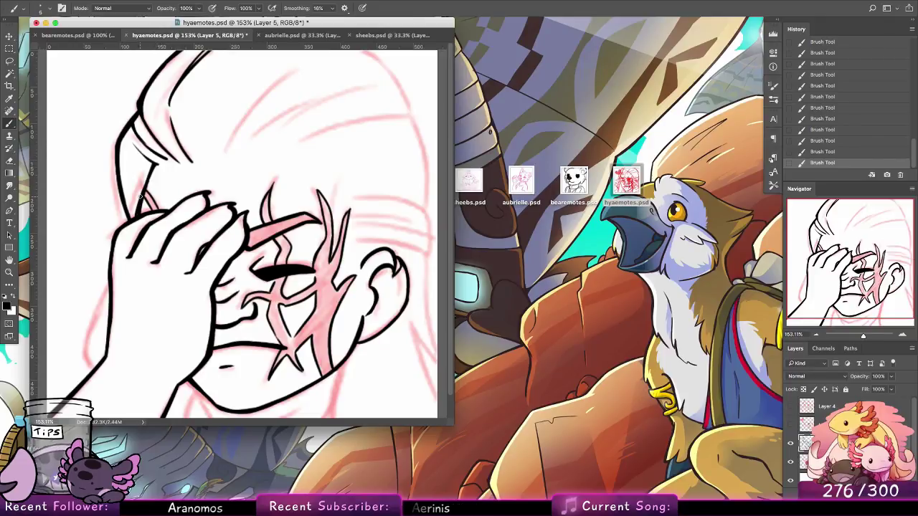
Ink the narrow hair section showing behind the back of the hand and the wrist with curved double lines.
left_click_drag(109, 283, 94, 348)
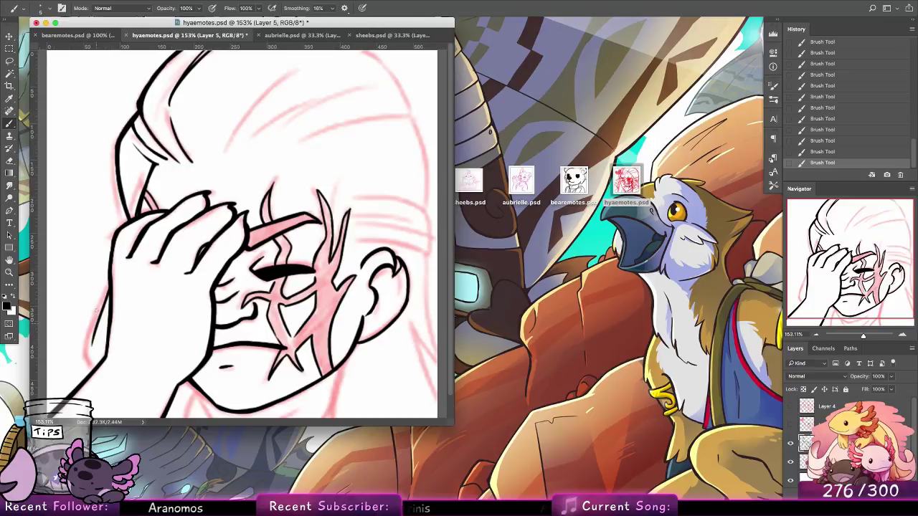
key("ctrl+z")
left_click_drag(112, 284, 92, 363)
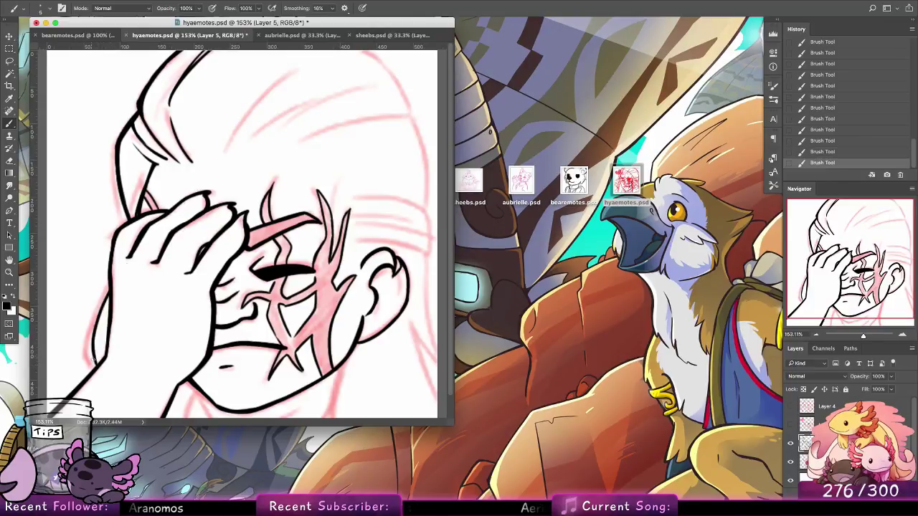
left_click_drag(95, 331, 94, 369)
key("ctrl+z")
mouse_move(99, 312)
left_mouse_down()
mouse_move(87, 341)
mouse_move(94, 370)
left_mouse_up()
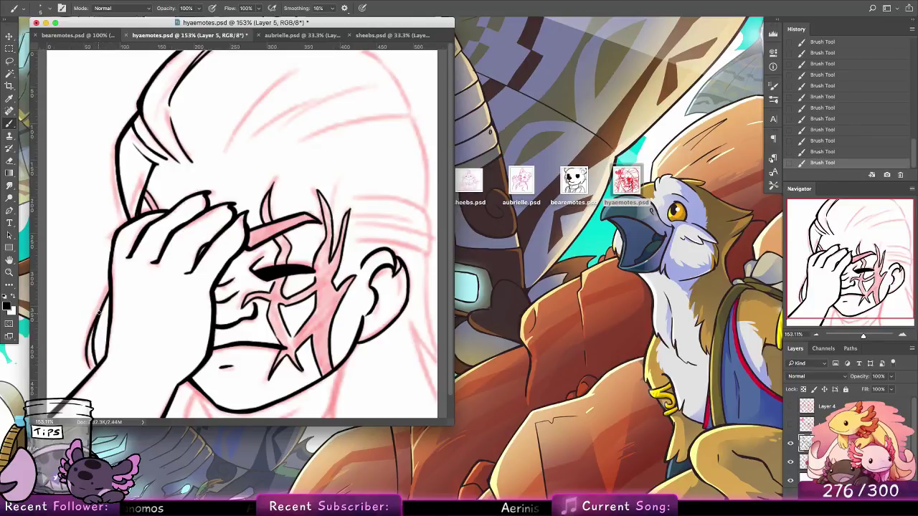
mouse_move(99, 312)
left_mouse_down()
mouse_move(93, 372)
mouse_move(110, 288)
left_mouse_up()
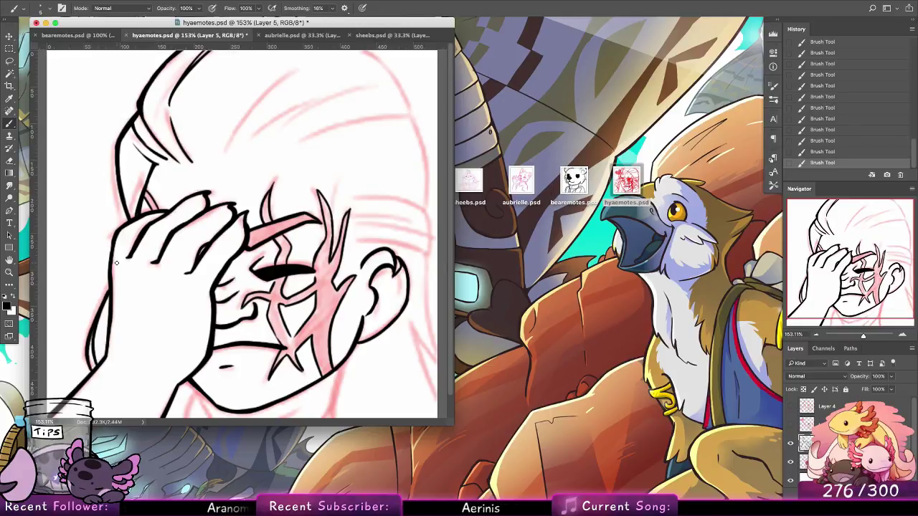
Ink the neck below the jaw with both side contours and a crease line across the throat.
left_click_drag(282, 269, 282, 246)
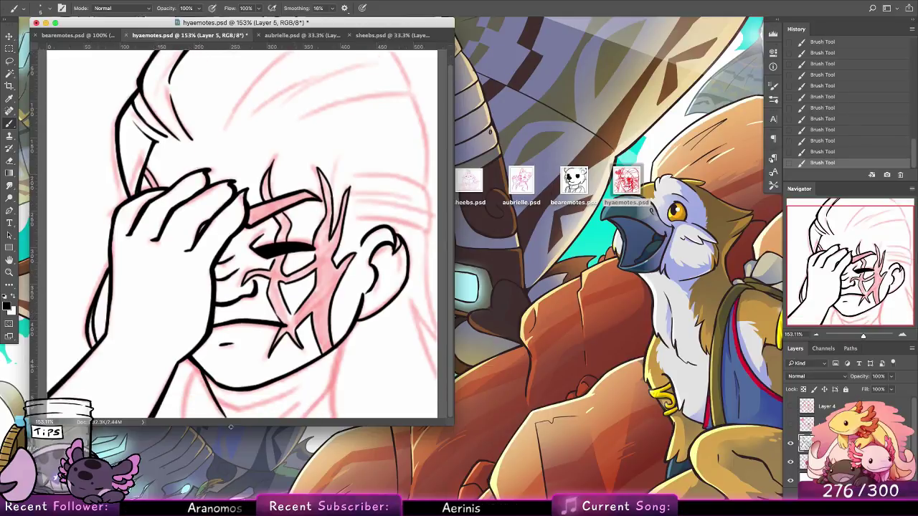
key("alt+super+z")
key("alt+super+z")
left_click_drag(205, 371, 222, 423)
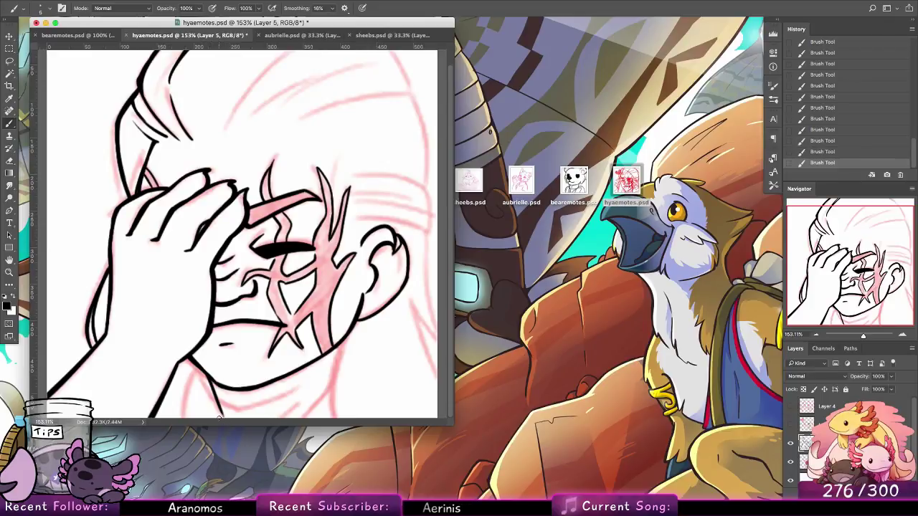
left_click_drag(209, 377, 222, 432)
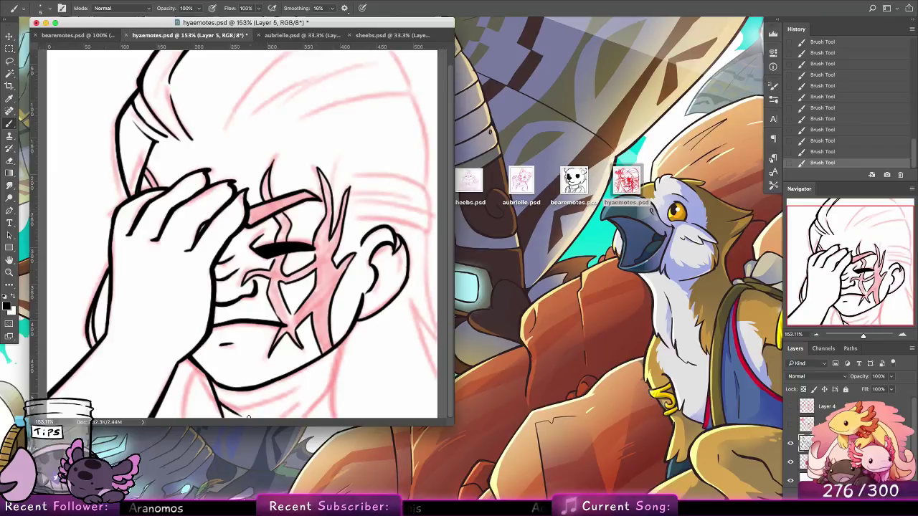
left_click_drag(262, 414, 294, 400)
left_click_drag(342, 347, 339, 423)
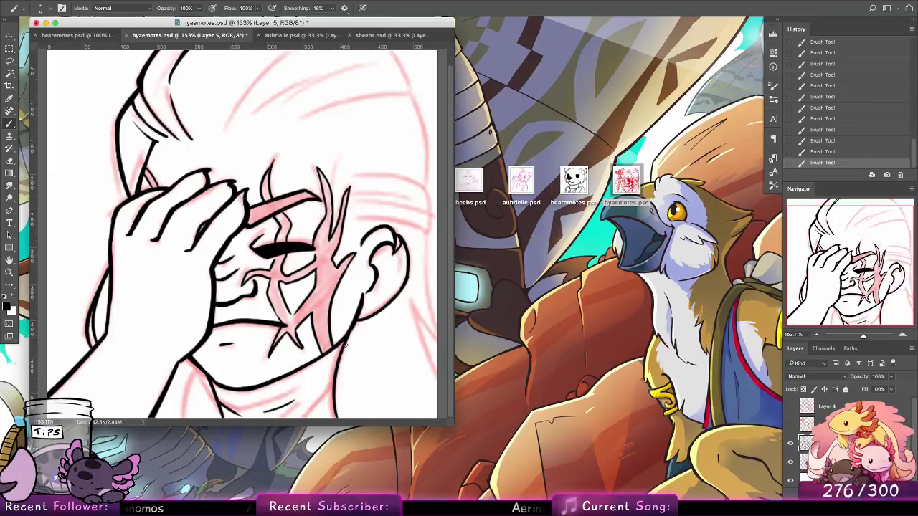
key("super+z")
left_click_drag(340, 348, 339, 423)
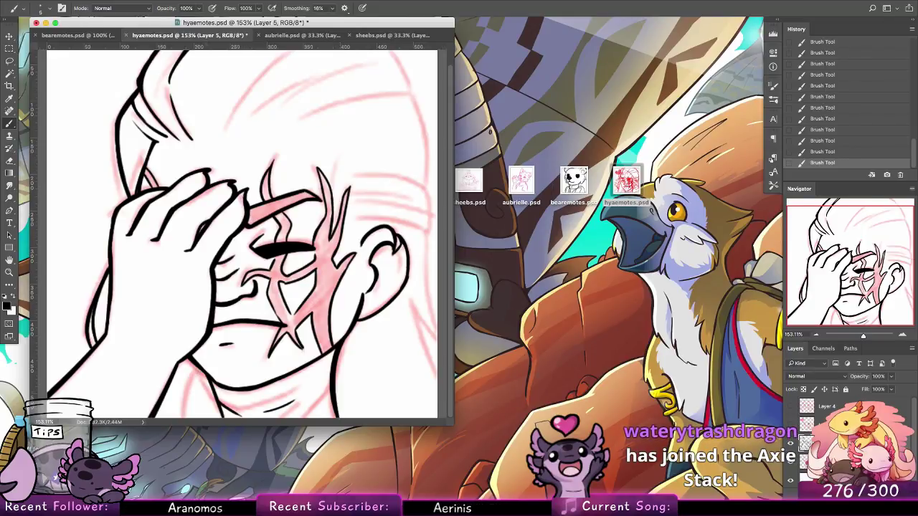
mouse_move(92, 353)
left_mouse_down()
mouse_move(87, 317)
mouse_move(91, 352)
left_mouse_up()
key("super+z")
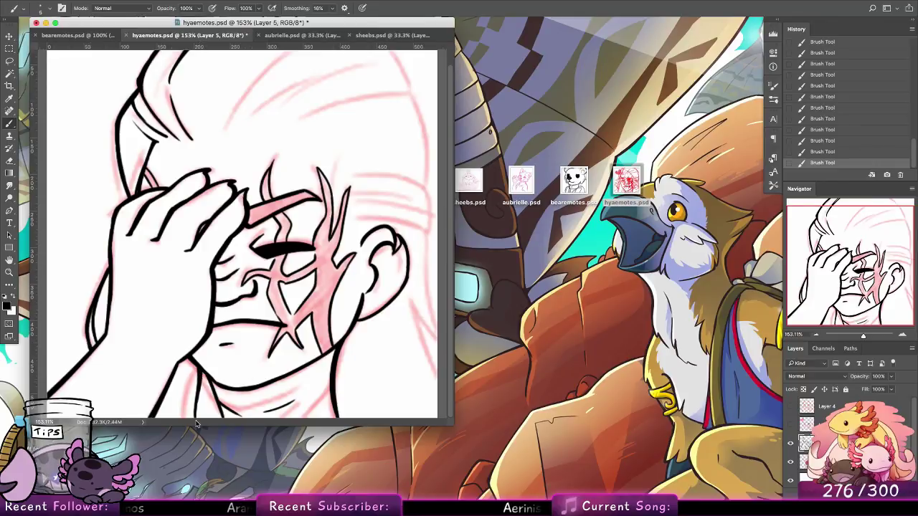
Ink the thin curved hair strands sweeping back across the crown of the head.
left_click_drag(378, 211, 353, 347)
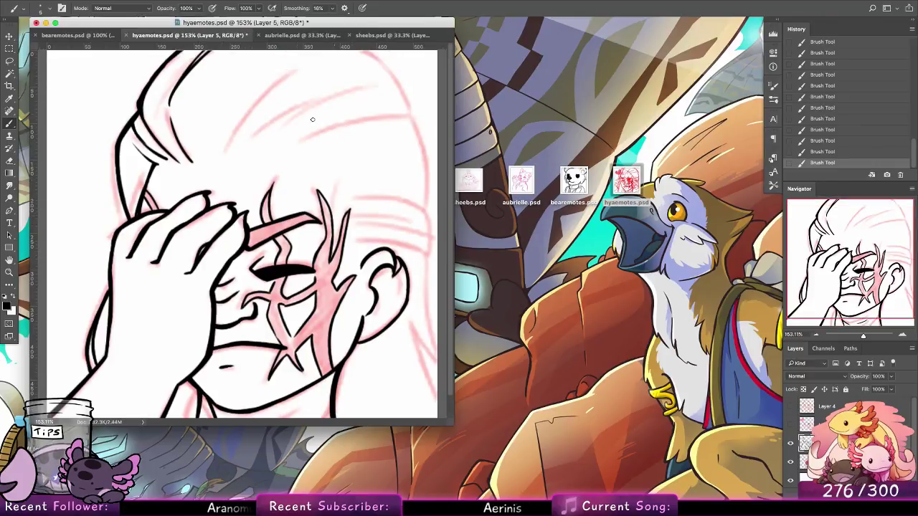
mouse_move(227, 154)
left_mouse_down()
mouse_move(281, 82)
mouse_move(319, 100)
left_mouse_up()
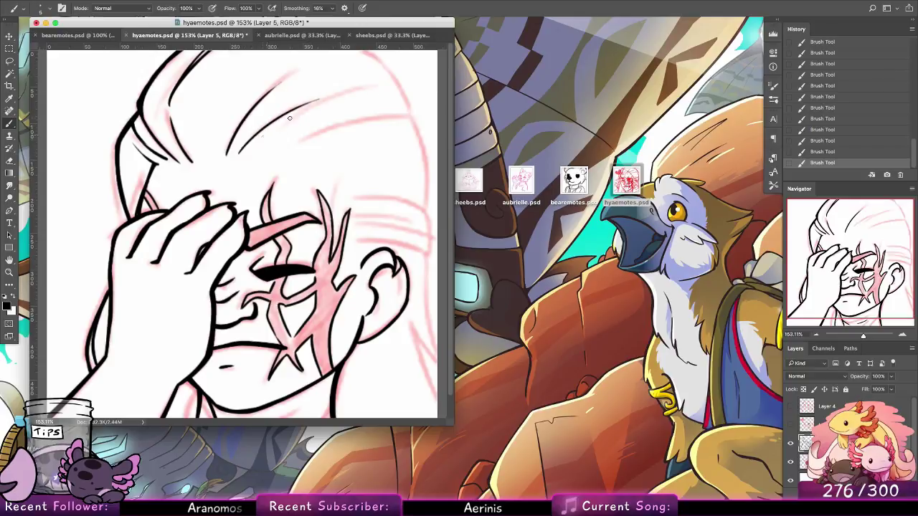
left_click_drag(263, 138, 332, 102)
left_click_drag(290, 149, 405, 118)
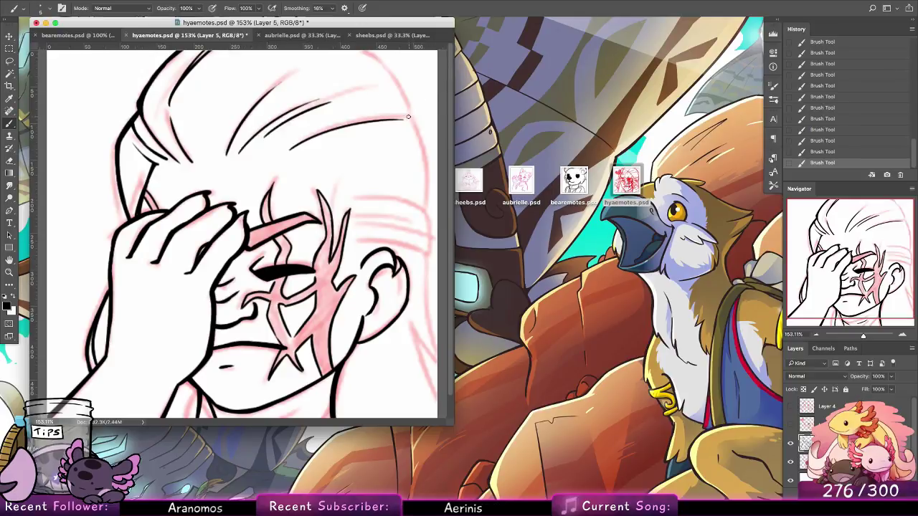
Ink the outer contour of the hair from the crown down the back of the head to about ear height.
left_click_drag(367, 52, 427, 152)
left_click_drag(429, 185, 430, 188)
left_click_drag(426, 148, 428, 216)
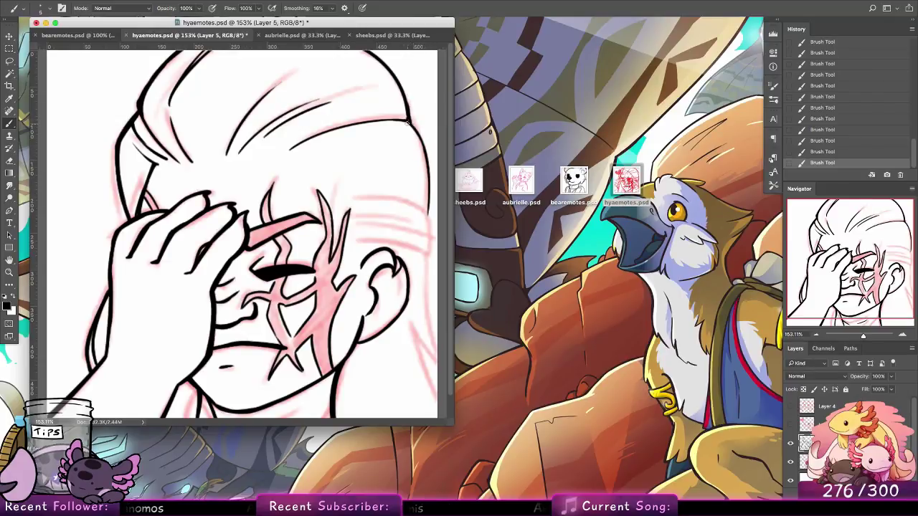
key("super+z")
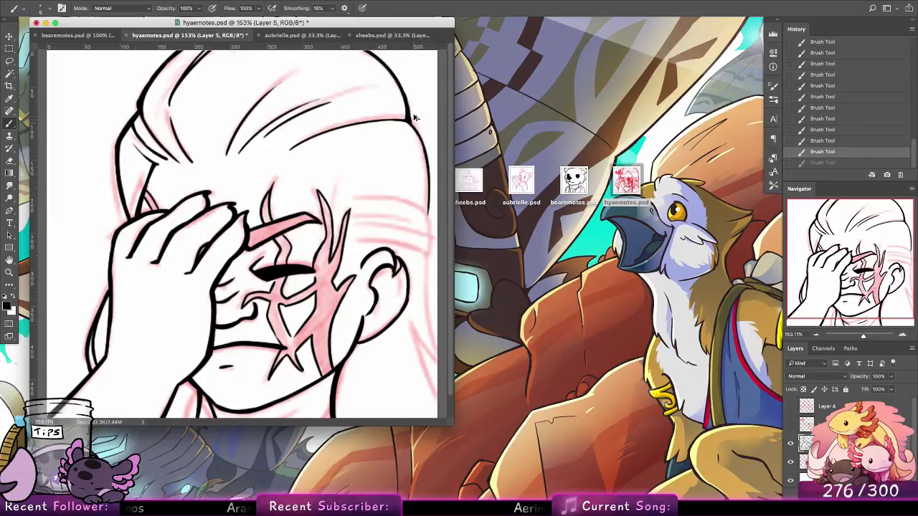
key("super+z")
key("super+z")
key("super+z")
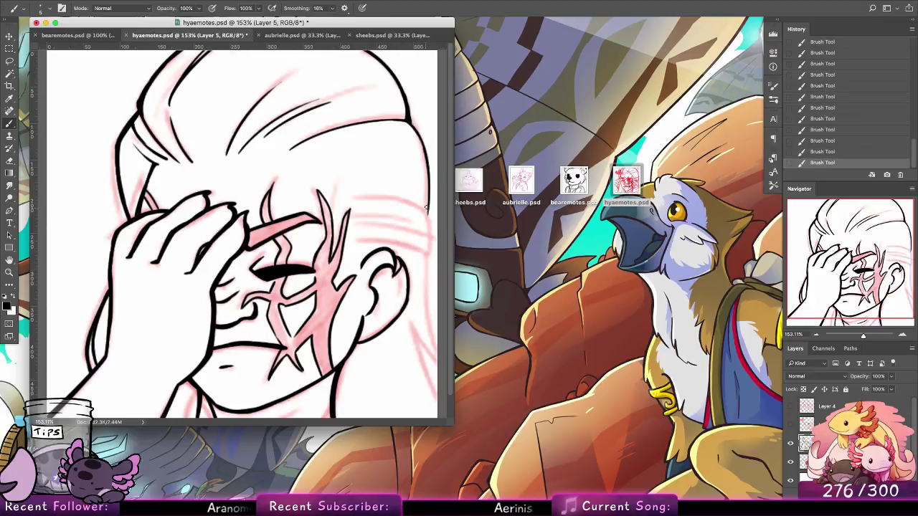
Ink the thin hair strands running back from the temple above the ear.
mouse_move(431, 256)
left_mouse_down()
mouse_move(381, 198)
mouse_move(412, 191)
left_mouse_up()
key("super+z")
mouse_move(350, 204)
left_mouse_down()
mouse_move(409, 204)
mouse_move(434, 215)
mouse_move(356, 202)
mouse_move(438, 224)
left_mouse_up()
key("super+z")
key("super+z")
mouse_move(348, 204)
left_mouse_down()
mouse_move(394, 200)
mouse_move(431, 221)
left_mouse_up()
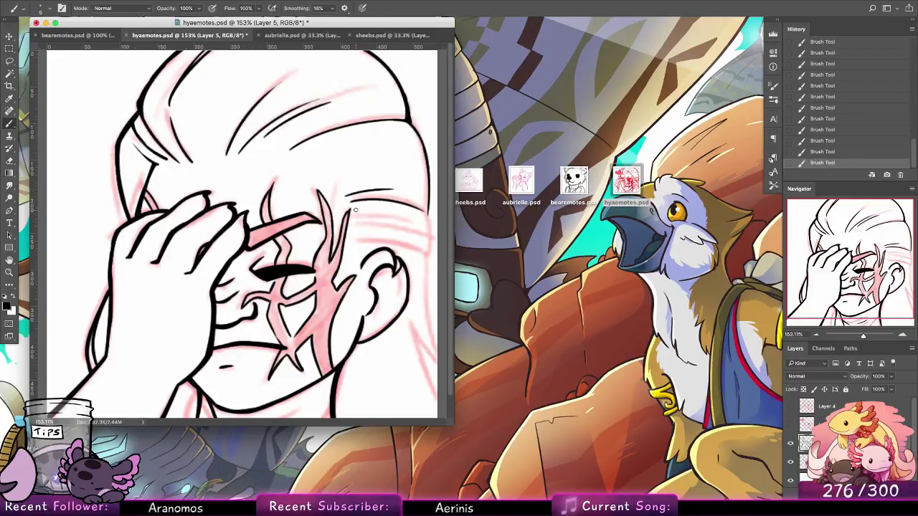
mouse_move(355, 210)
left_mouse_down()
mouse_move(386, 208)
mouse_move(397, 221)
left_mouse_up()
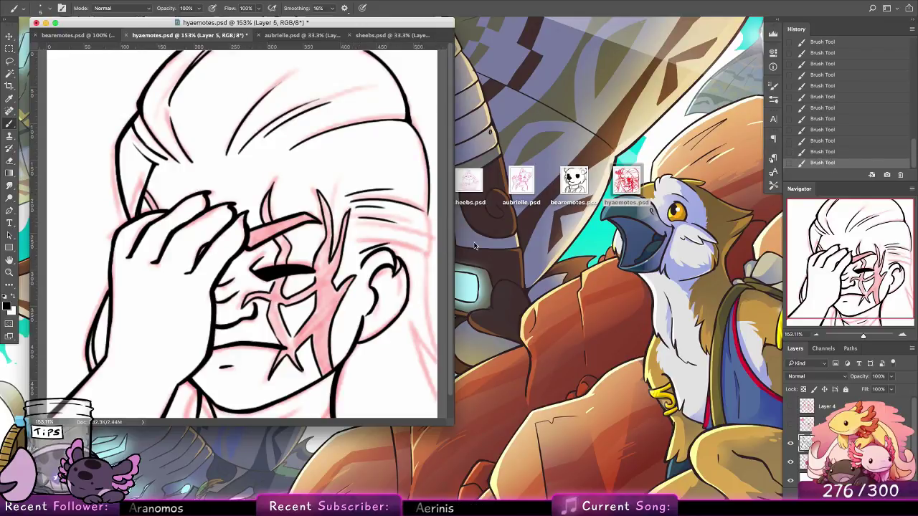
Redraw the lower strand line running from the temple to the back edge of the hair.
key("super+z")
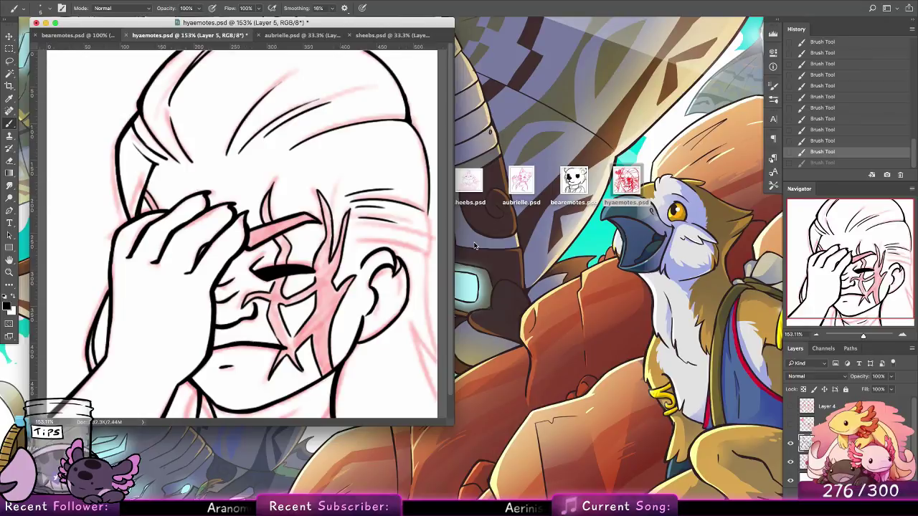
key("super+z")
key("super+z")
key("super+z")
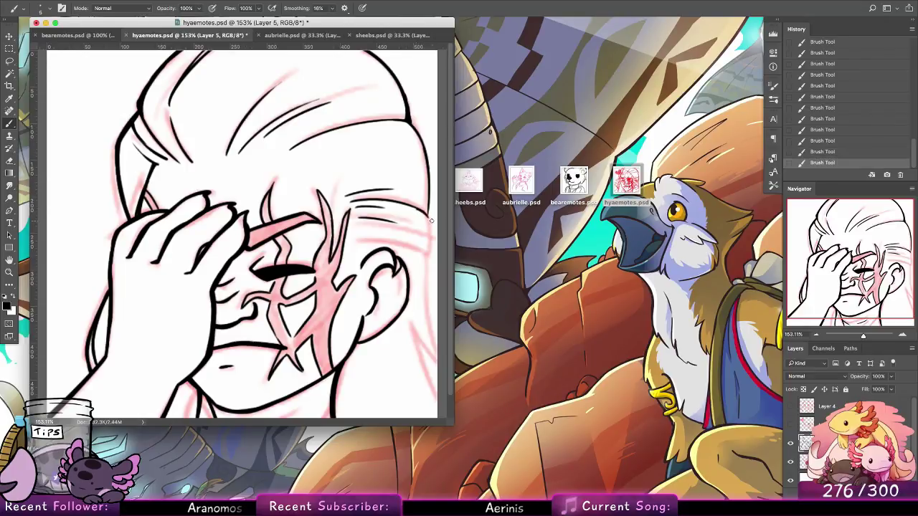
key("super+z")
key("super+z")
key("super+z")
key("super+z")
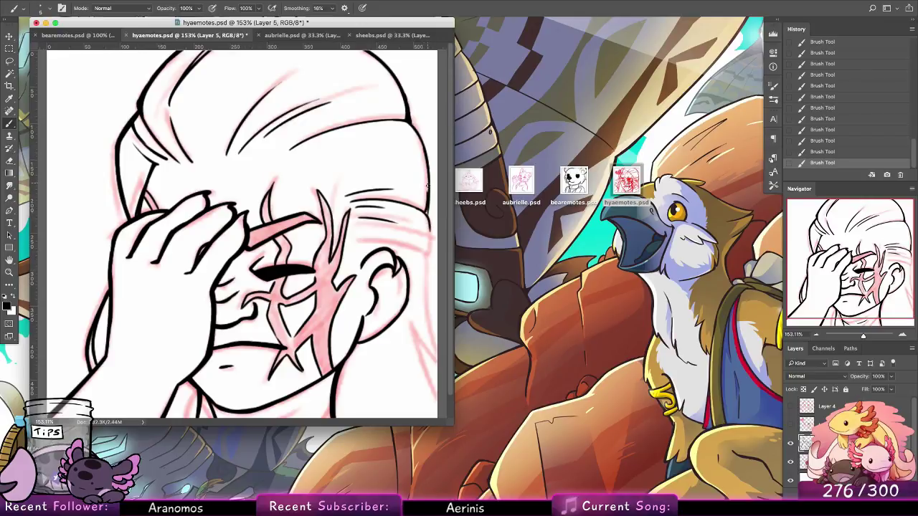
Ink the short bulging hair contour at the back of the head beside the upper ear, redoing strokes as needed.
key("super+z")
key("super+z")
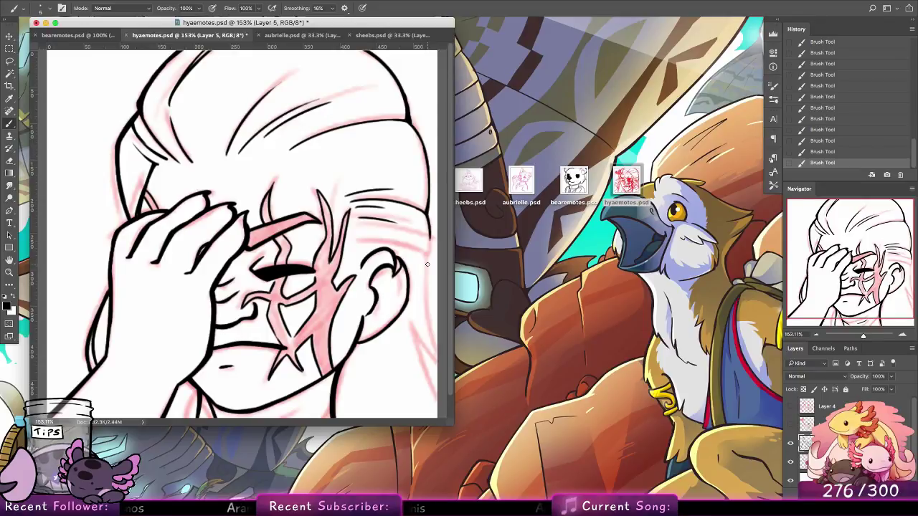
key("super+z")
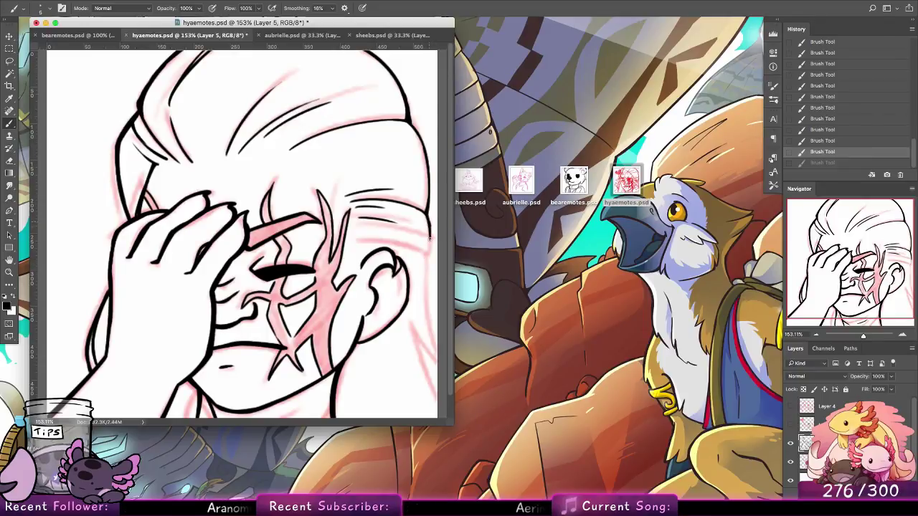
key("super+z")
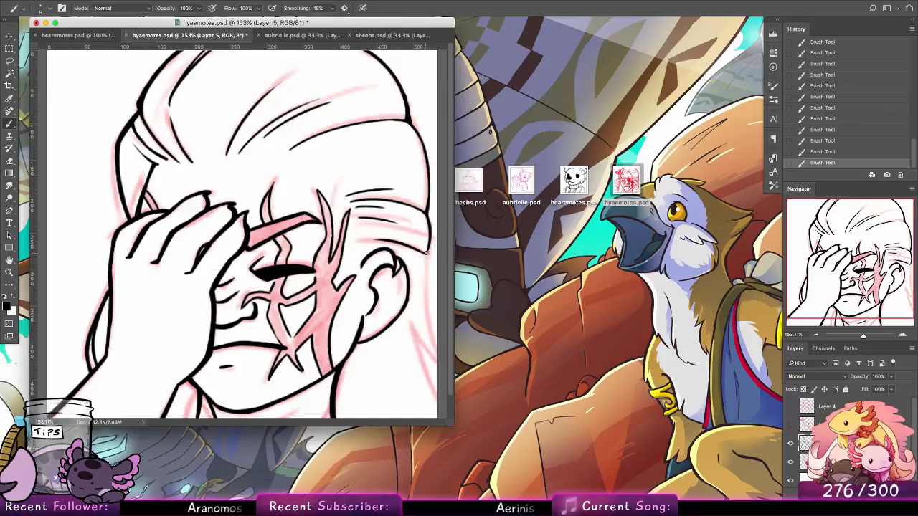
key("super+z")
key("super+z")
key("super+z")
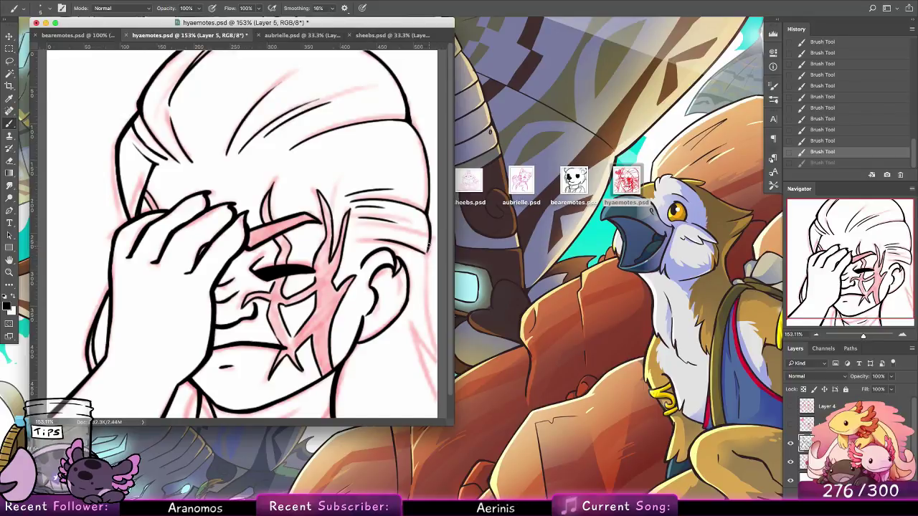
key("super+z")
Ink the hair hanging behind the ear with tapered lines running down to the canvas edge.
left_click_drag(426, 255, 436, 360)
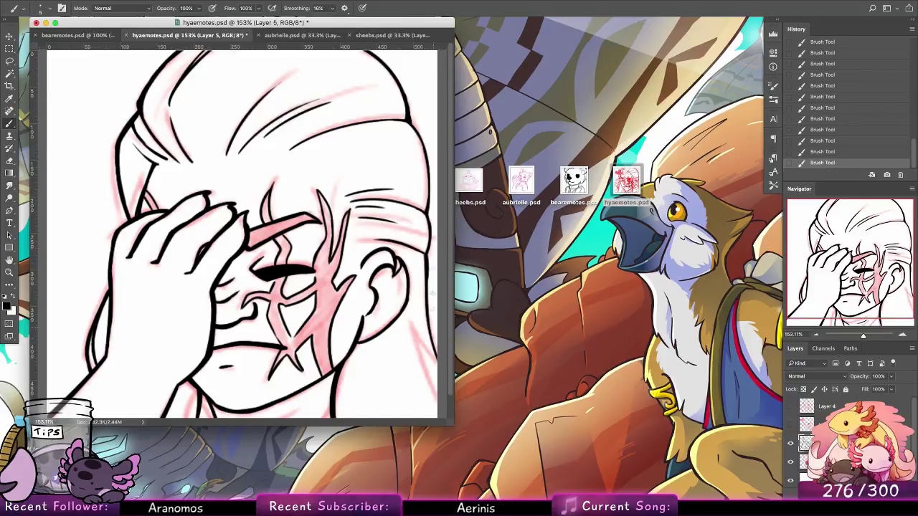
left_click_drag(427, 292, 437, 366)
key("super+z")
left_click_drag(426, 271, 437, 356)
left_click_drag(415, 321, 437, 390)
key("super+z")
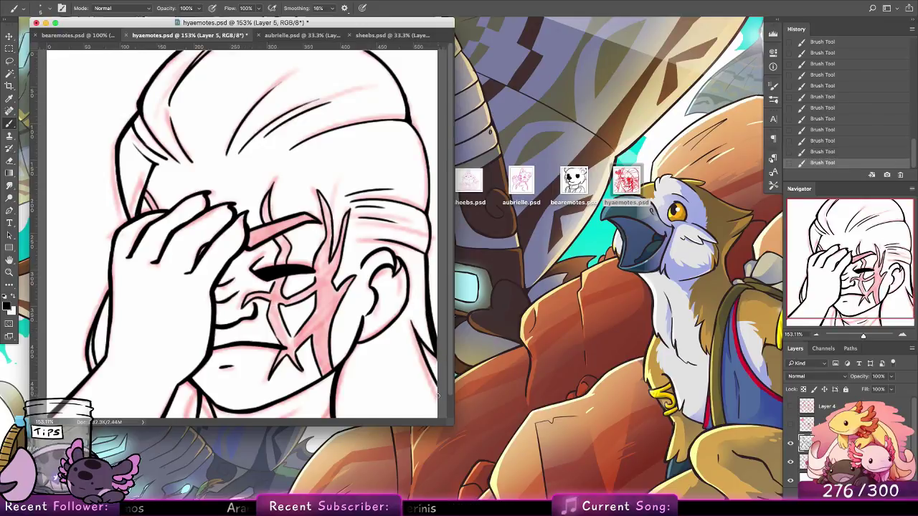
left_click_drag(416, 340, 438, 383)
key("super+z")
left_click_drag(417, 340, 439, 387)
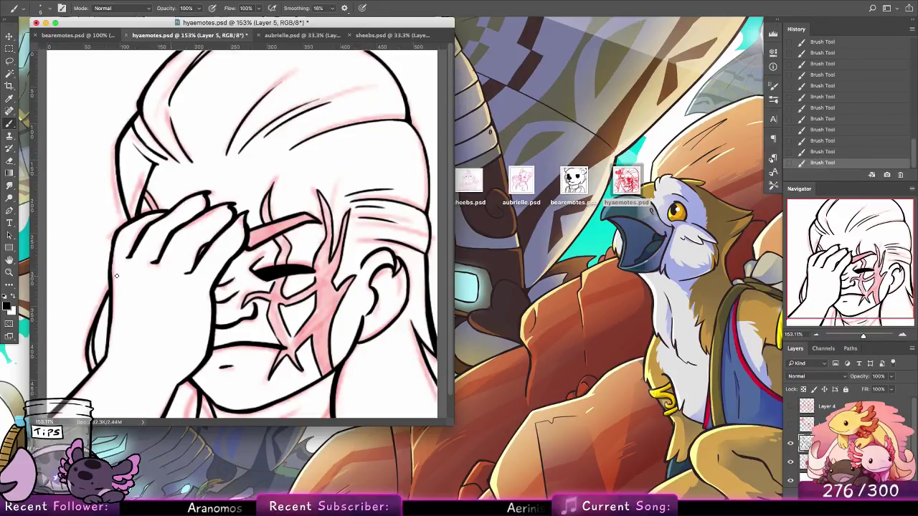
Zoom out to show the whole emote and delete the faded sketch on Layer 2.
left_click(9, 272)
left_click_drag(393, 338, 370, 336)
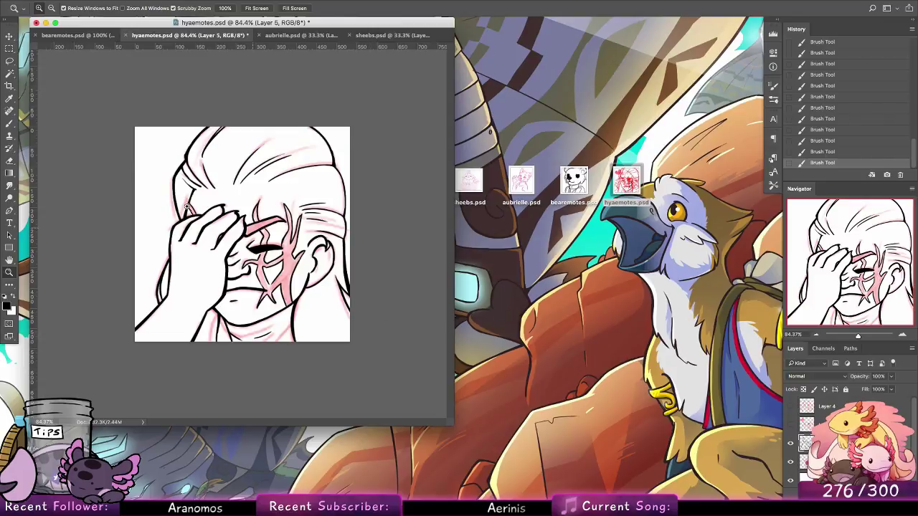
key("b")
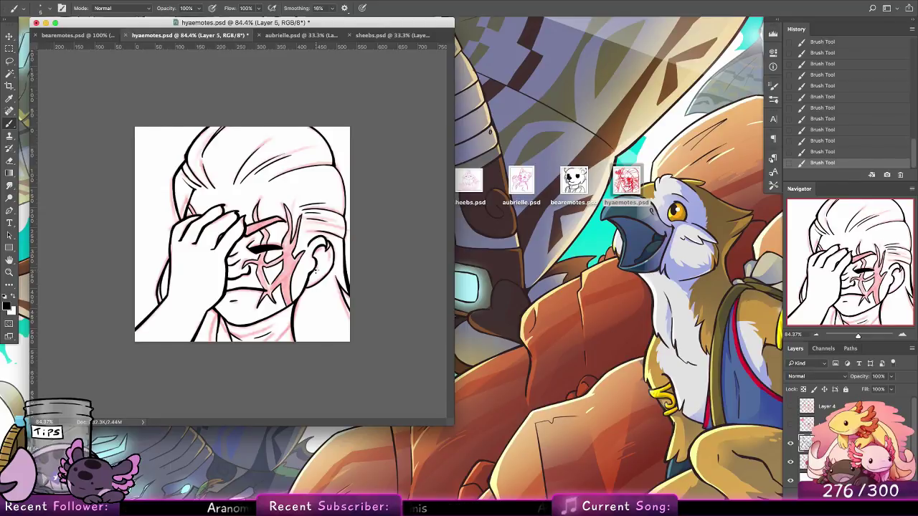
left_click(804, 446)
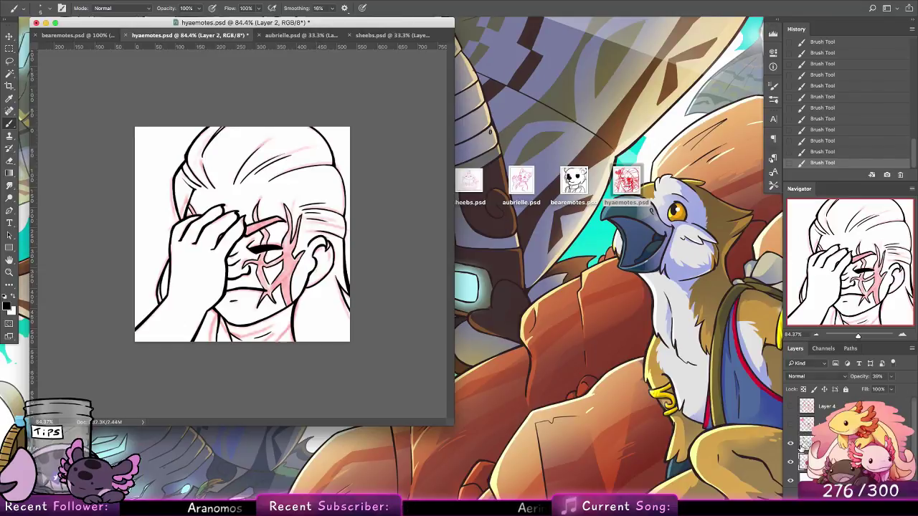
key("Delete")
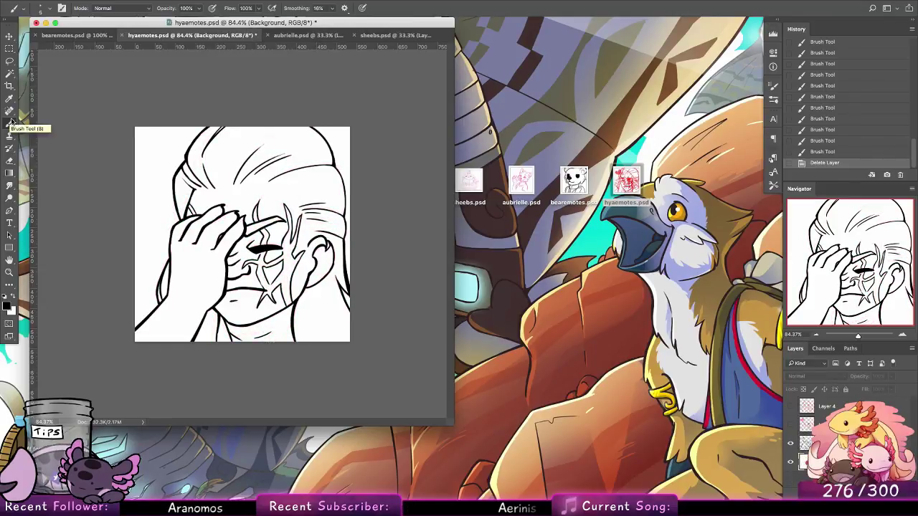
mouse_move(292, 260)
left_mouse_down()
mouse_move(306, 294)
mouse_move(303, 264)
left_mouse_up()
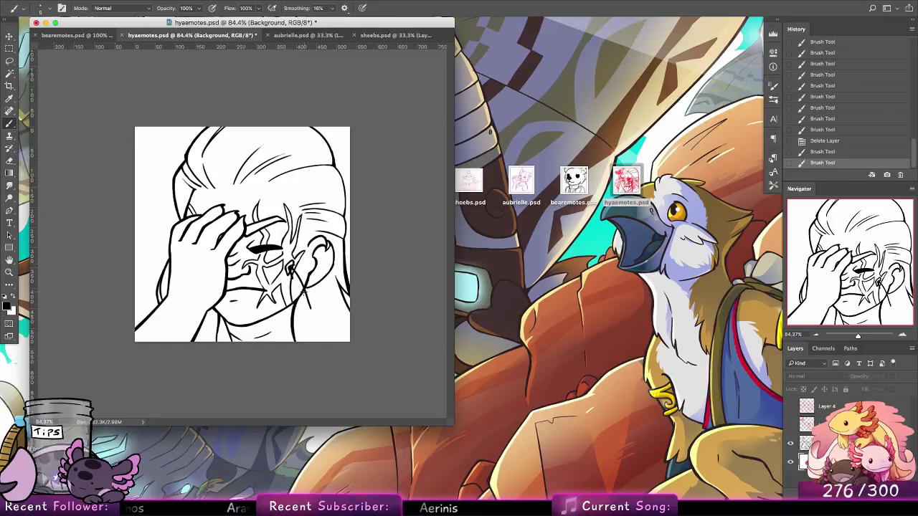
key("super+alt+z")
key("super+alt+z")
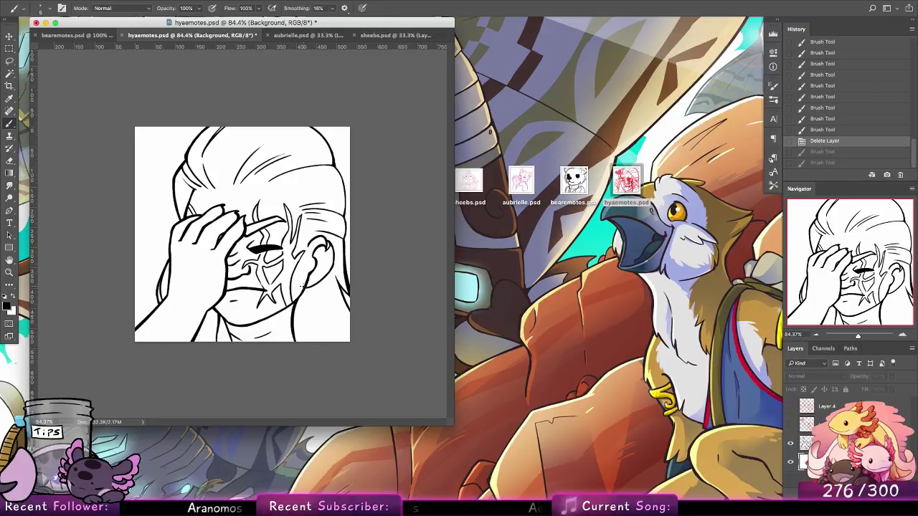
Set the brush size to 7 px and thicken the outer head contour near the crown.
left_click(40, 8)
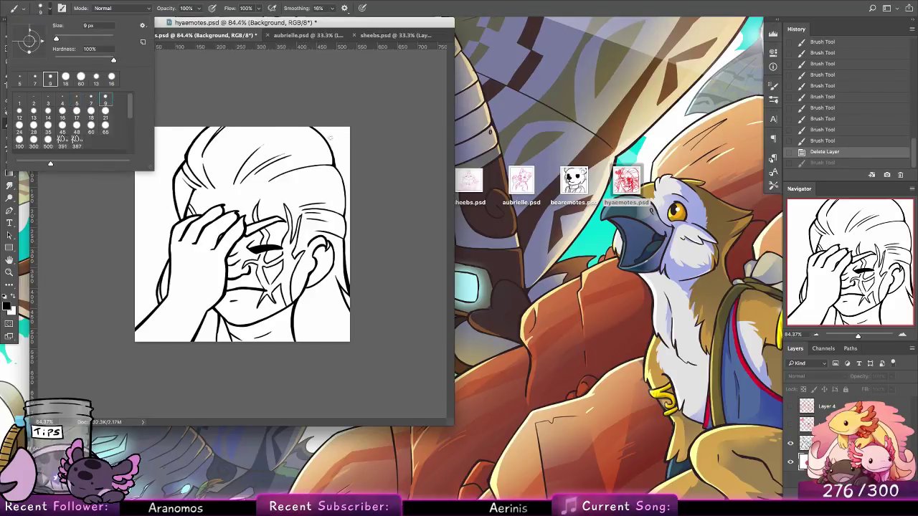
left_click_drag(330, 141, 310, 124)
key("super+z")
left_click(49, 9)
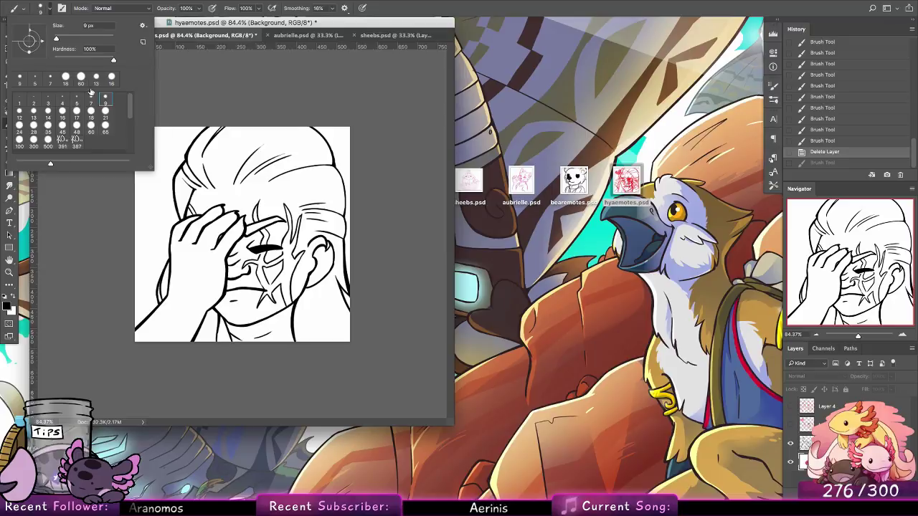
left_click(91, 99)
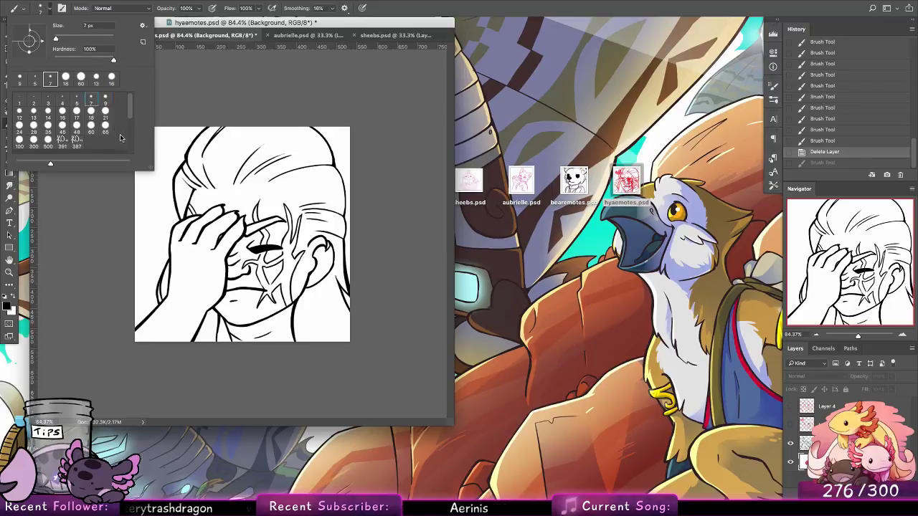
left_click(322, 139)
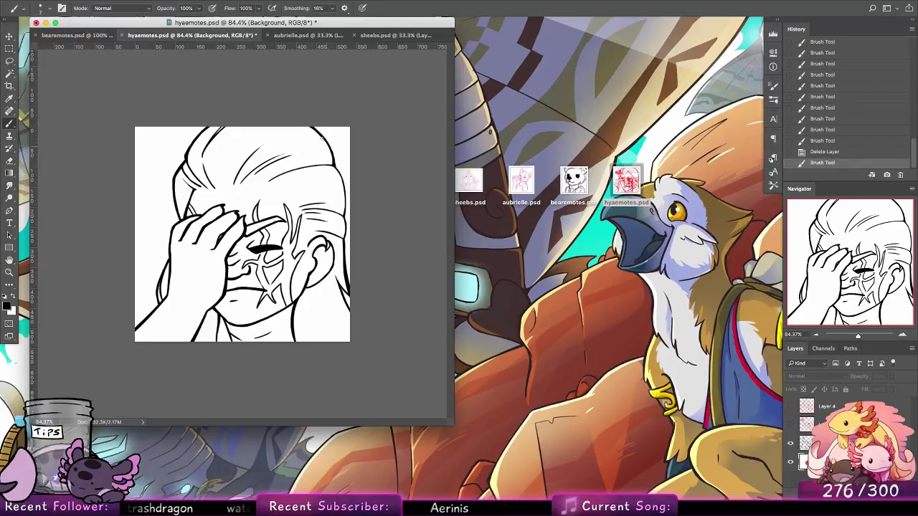
key("super+z")
mouse_move(325, 138)
left_mouse_down()
mouse_move(335, 170)
mouse_move(322, 134)
left_mouse_up()
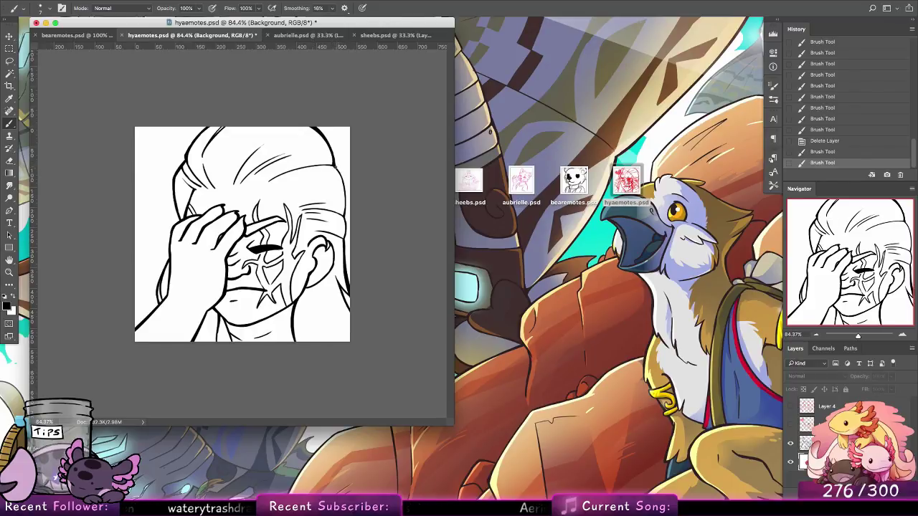
Thicken the outer hair contour along the back of the head down to ear height.
left_click_drag(335, 167, 345, 218)
key("super+z")
left_click_drag(335, 165, 346, 238)
left_click_drag(346, 232, 345, 246)
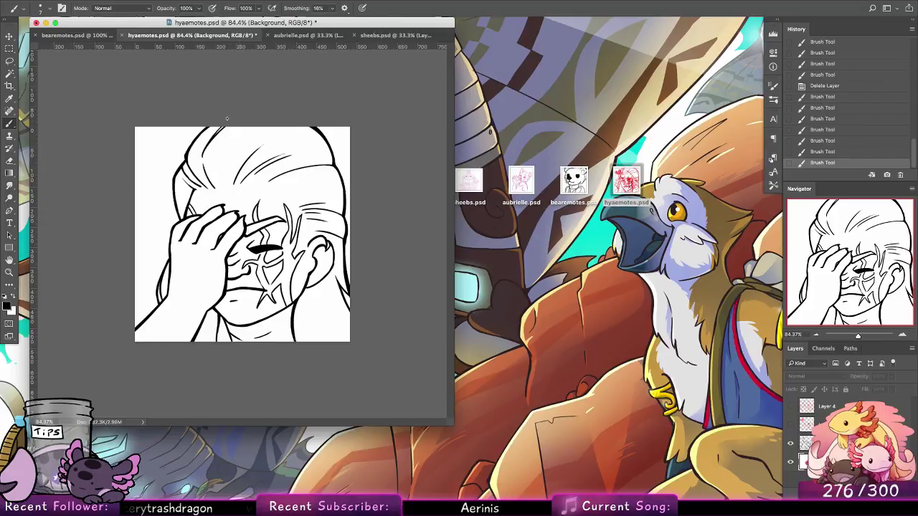
Thicken the outer outline of the hand and wrist and the adjacent side of the neck.
mouse_move(178, 220)
left_mouse_down()
mouse_move(157, 304)
mouse_move(204, 324)
mouse_move(193, 342)
left_mouse_up()
key("super+z")
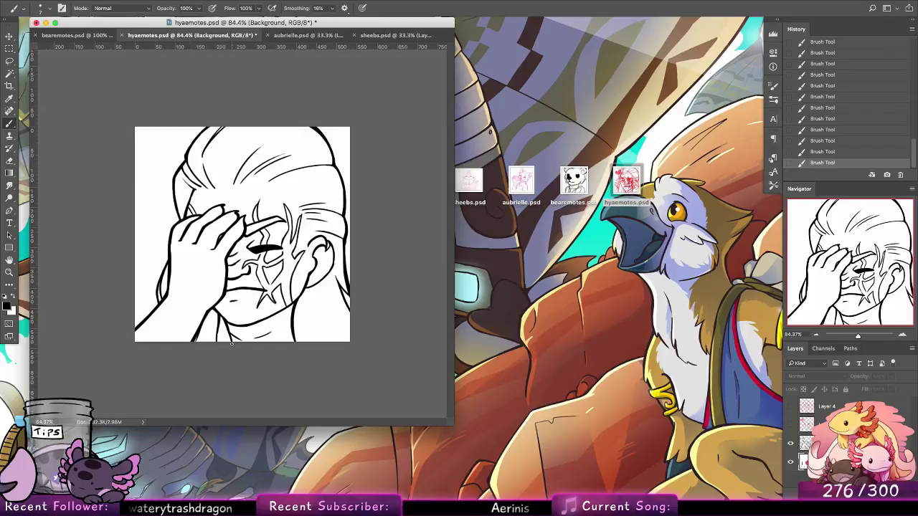
left_click_drag(227, 323, 233, 347)
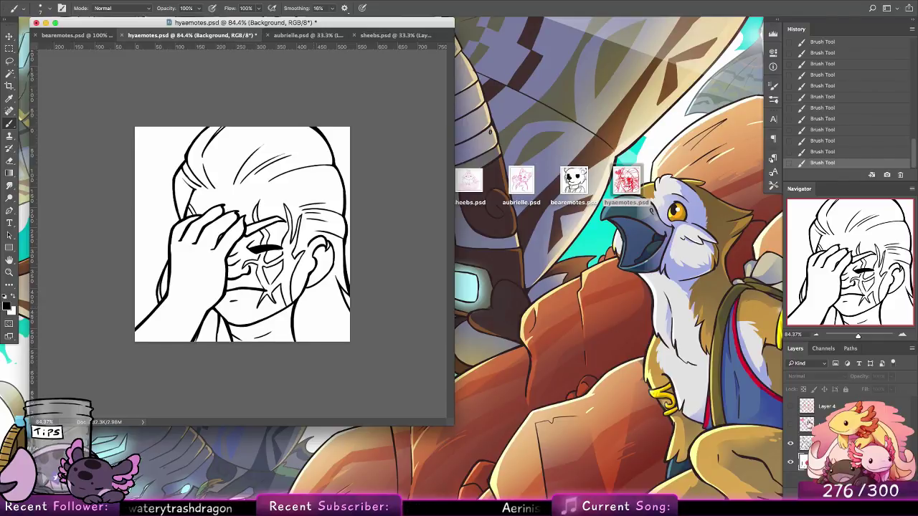
Hide the facepalm line art, select Layer 3, and briefly show its heart emote sketch before hiding it again.
left_click(790, 425)
left_click(790, 443)
left_click(820, 425)
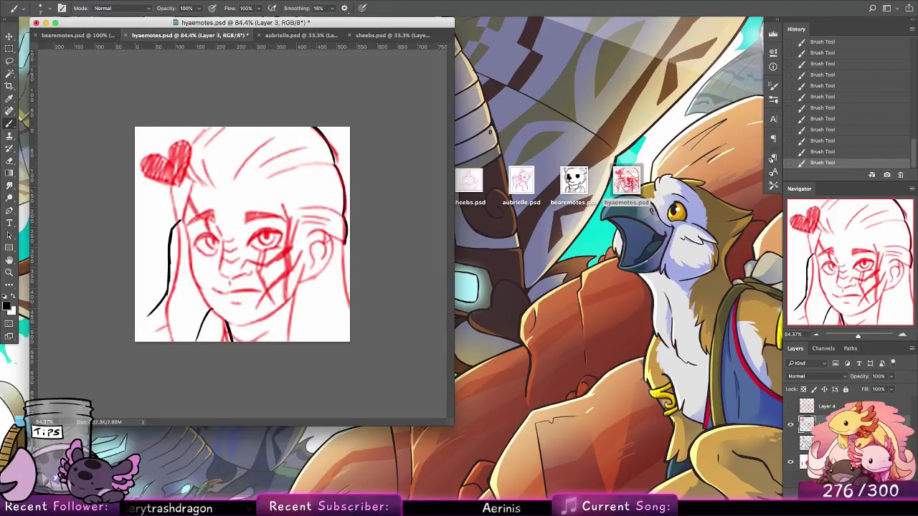
left_click(791, 425)
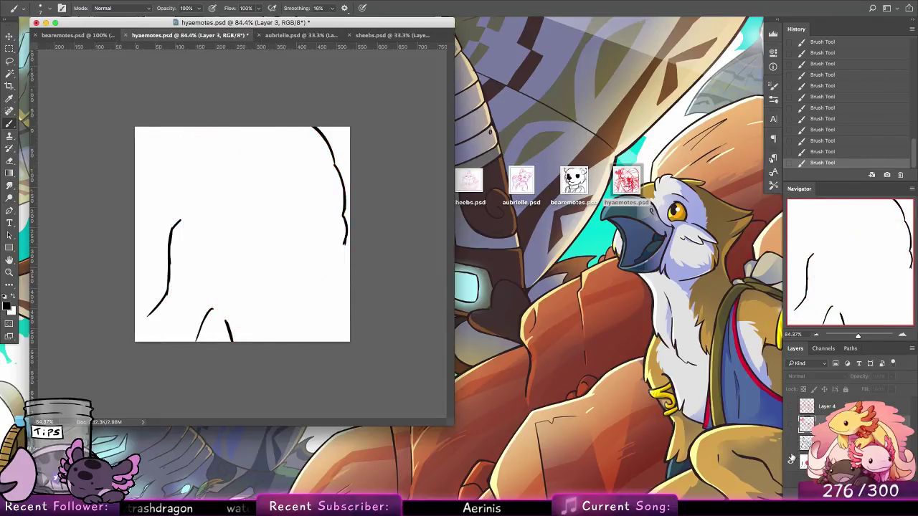
left_click(791, 443)
left_click(791, 445)
Undo the outer contour strokes made on Layer 3, then show the facepalm line art and select its layer, Layer 5.
key("ctrl+alt+z")
key("ctrl+alt+z")
key("ctrl+alt+z")
key("ctrl+alt+z")
key("ctrl+alt+z")
key("ctrl+alt+z")
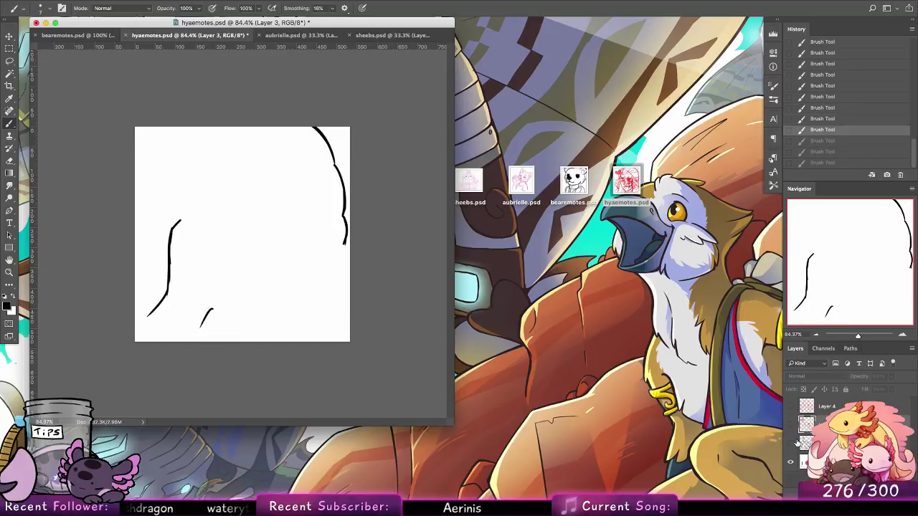
key("ctrl+alt+z")
key("ctrl+alt+z")
key("ctrl+alt+z")
key("ctrl+alt+z")
key("ctrl+alt+z")
key("ctrl+alt+z")
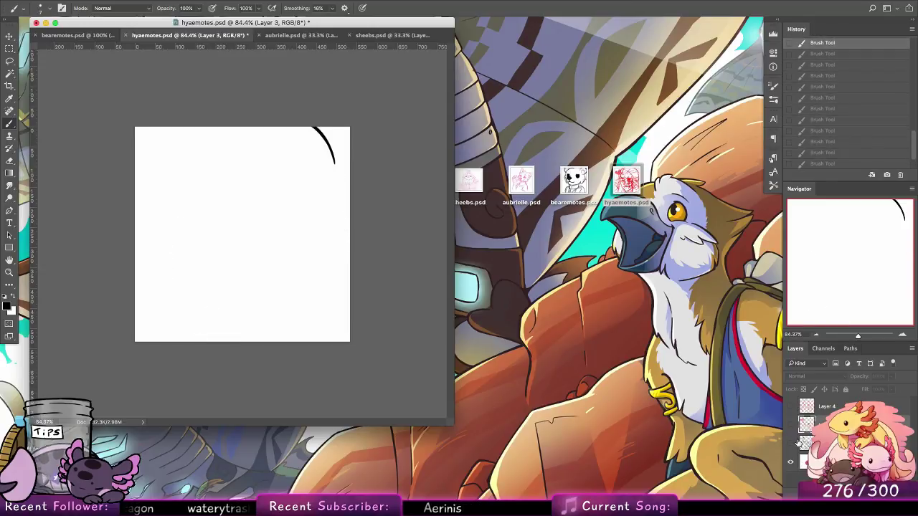
left_click(791, 444)
left_click(806, 443)
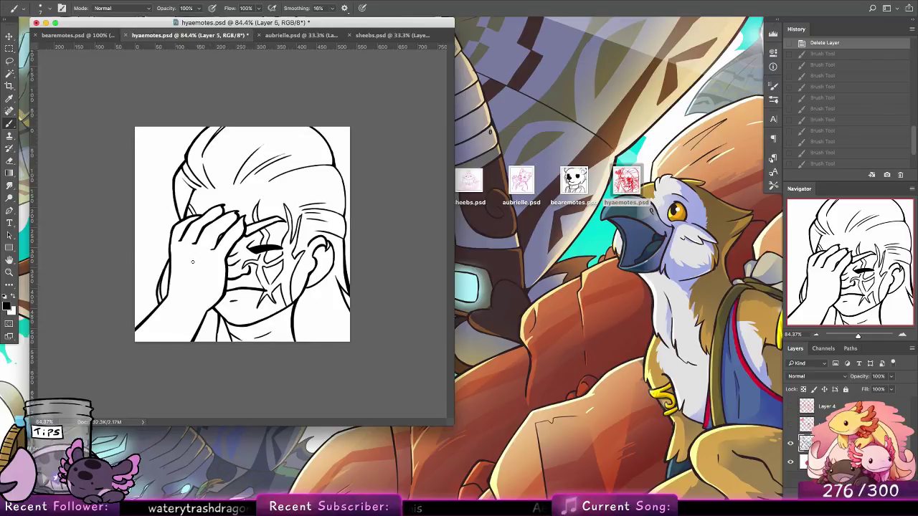
Thicken the outer outline of the hand and wrist on the facepalm line art layer.
mouse_move(179, 222)
left_mouse_down()
mouse_move(166, 304)
mouse_move(122, 336)
left_mouse_up()
key("ctrl+z")
key("ctrl+z")
key("ctrl+z")
left_click_drag(180, 221, 176, 191)
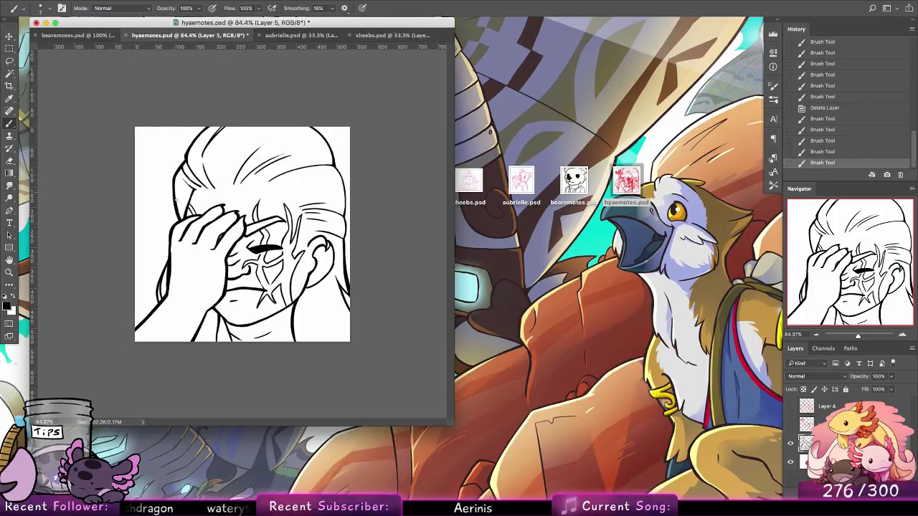
Thicken the outer head contour from the crown down the back to ear height, and touch up the neck outline.
mouse_move(311, 125)
left_mouse_down()
mouse_move(333, 149)
mouse_move(345, 189)
left_mouse_up()
key("ctrl+z")
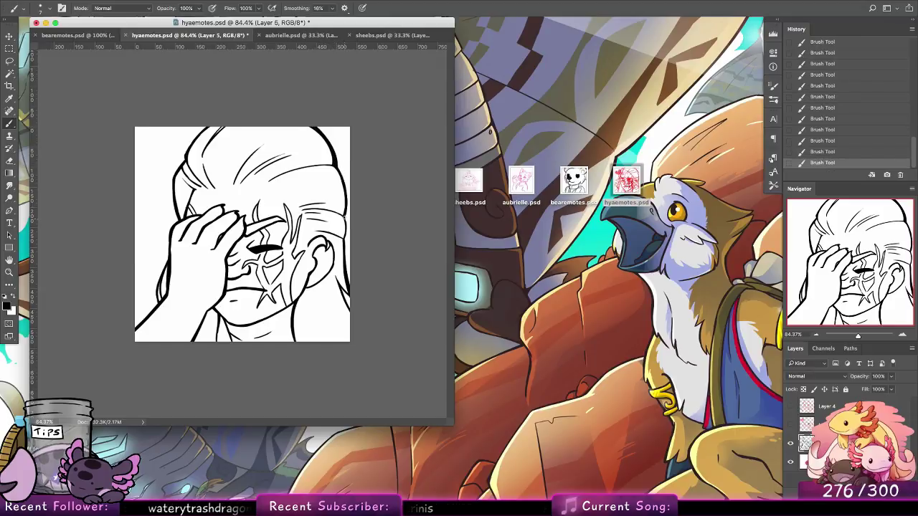
key("ctrl+z")
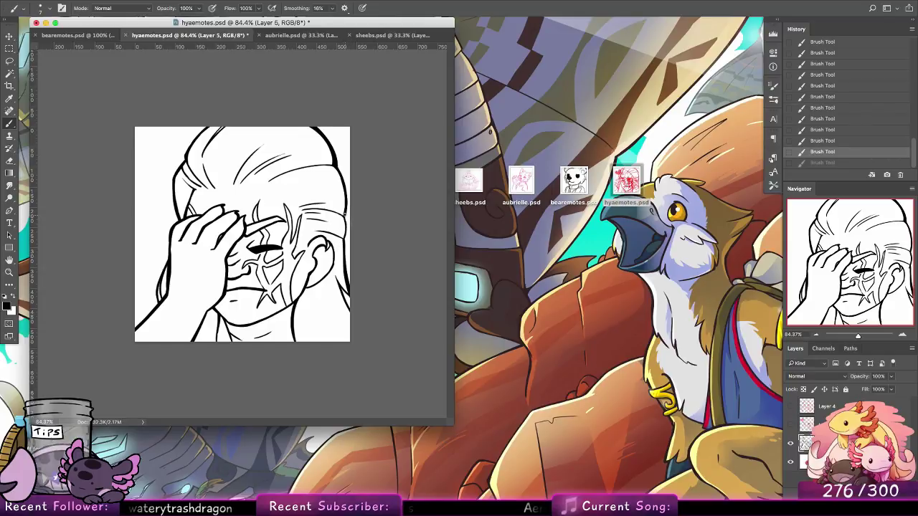
left_click_drag(346, 210, 345, 239)
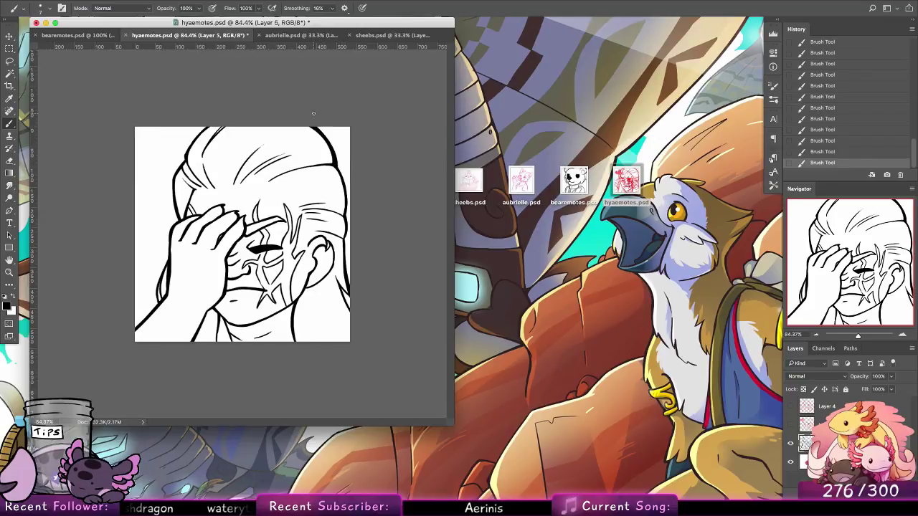
left_click_drag(185, 153, 203, 184)
key("ctrl+z")
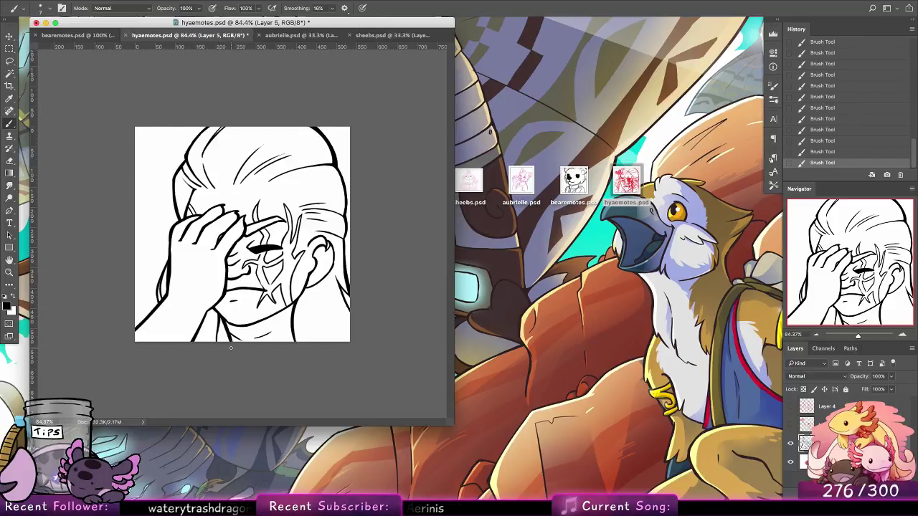
Show the heart emote sketch, hide the facepalm line art, and add a new layer above the sketch.
left_click(791, 425)
left_click(791, 443)
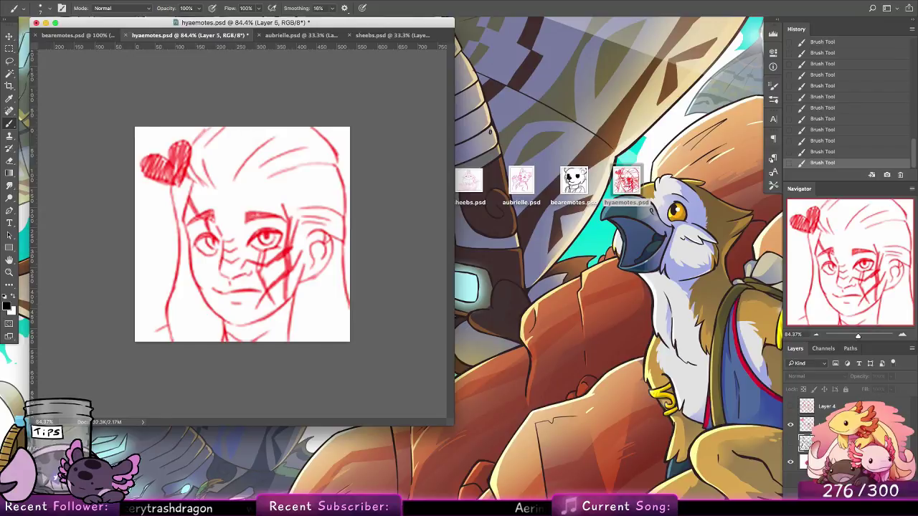
left_click(811, 424)
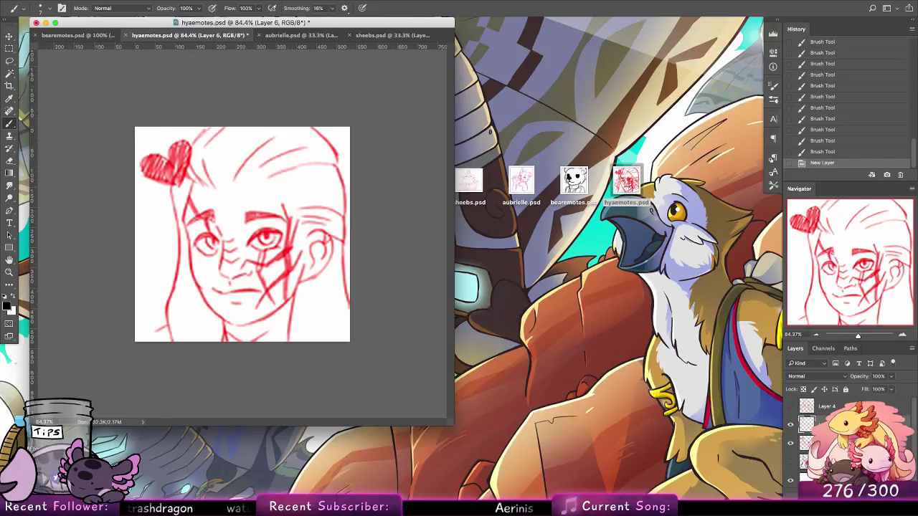
Lower the opacity of the heart emote sketch layer and make the new Layer 6 active for inking.
left_click(892, 377)
left_click_drag(895, 388, 865, 388)
left_click(818, 425)
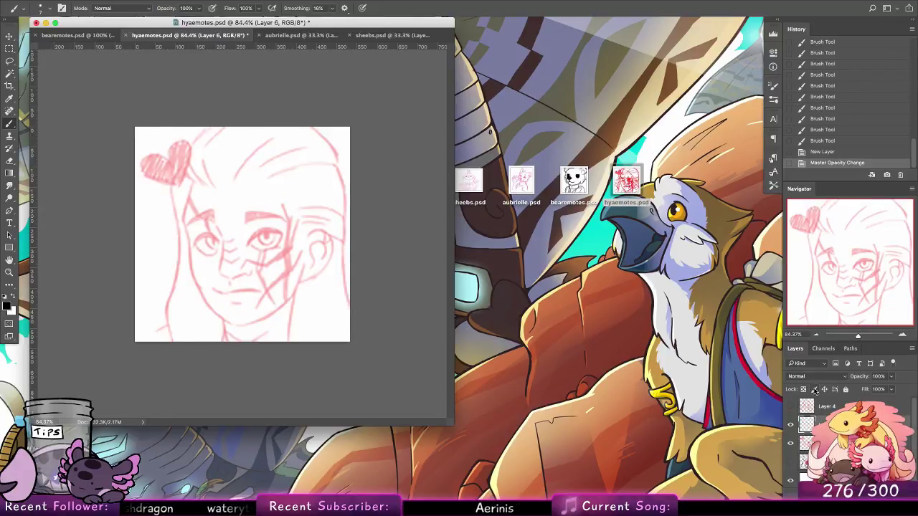
Set the brush size to 7 px and ink the upper lid of the eye nearest the ear.
left_click(9, 272)
left_click_drag(264, 263, 301, 262)
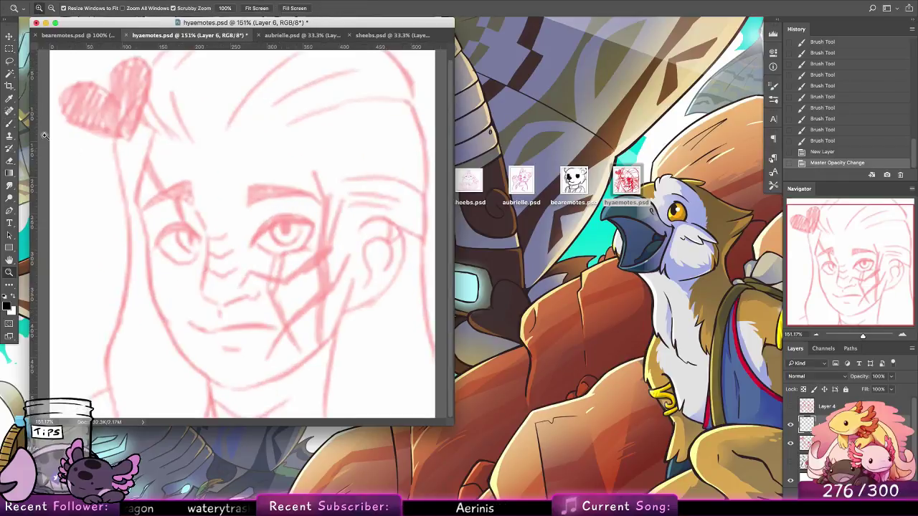
left_click(10, 124)
left_click(41, 10)
left_click(95, 96)
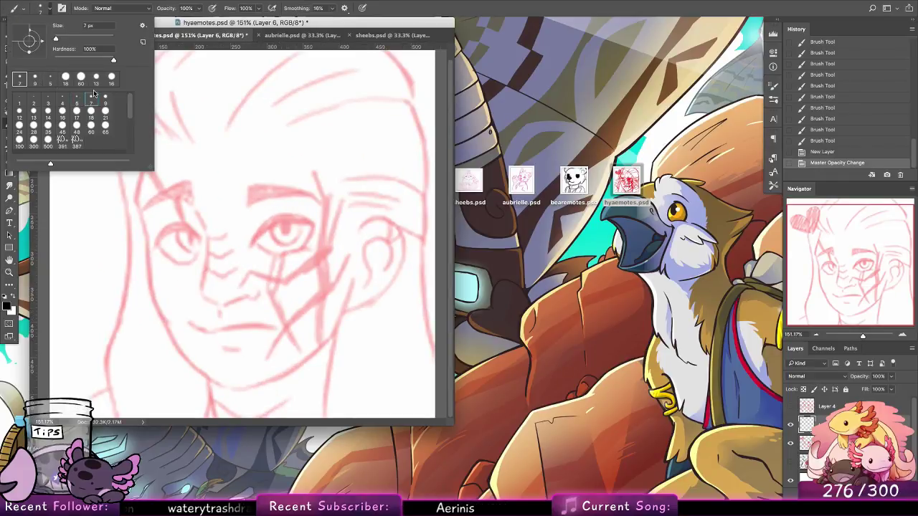
left_click(253, 246)
mouse_move(252, 245)
left_mouse_down()
mouse_move(319, 229)
mouse_move(291, 221)
mouse_move(323, 223)
mouse_move(253, 245)
mouse_move(287, 216)
left_mouse_up()
key("super+z")
key("ctrl+z")
key("ctrl+z")
key("ctrl+z")
mouse_move(250, 248)
left_mouse_down()
mouse_move(300, 217)
mouse_move(276, 222)
mouse_move(303, 217)
mouse_move(314, 226)
mouse_move(257, 237)
mouse_move(277, 217)
left_mouse_up()
key("super+z")
key("super+z")
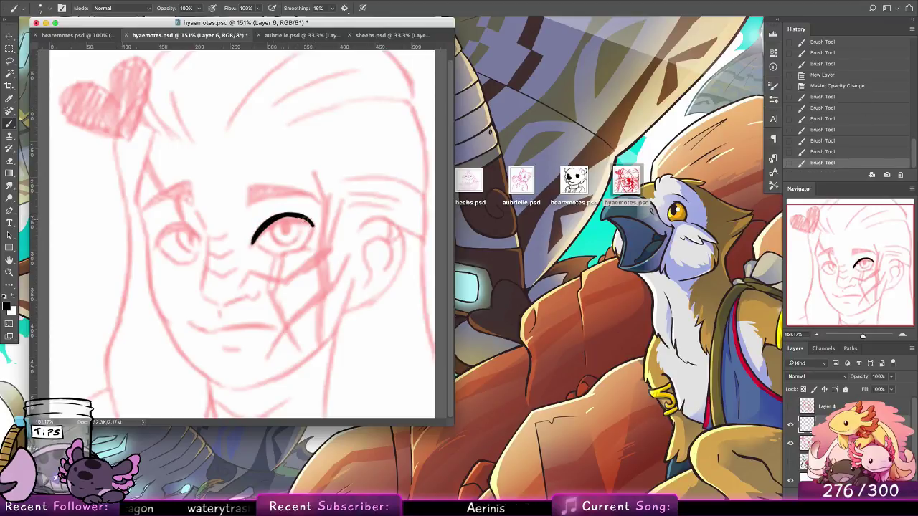
key("ctrl+z")
key("super+z")
mouse_move(305, 218)
left_mouse_down()
mouse_move(314, 226)
mouse_move(303, 218)
left_mouse_up()
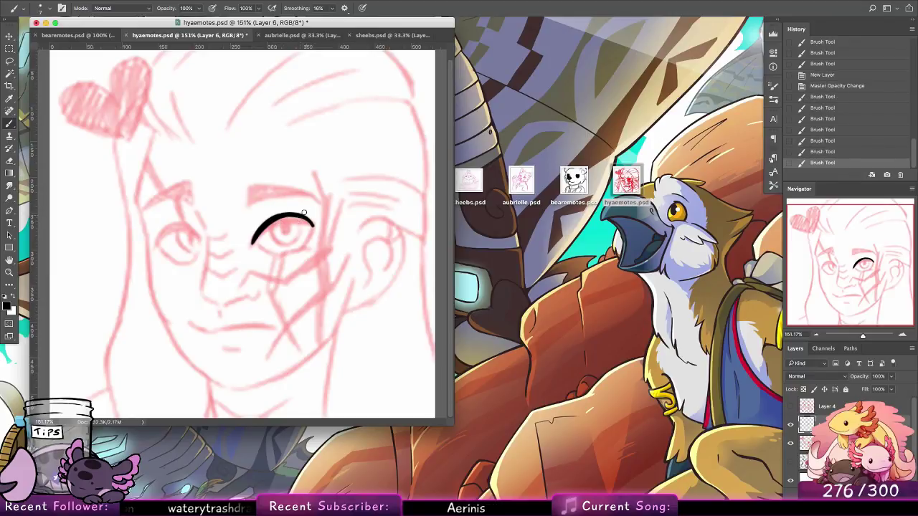
Ink the lower lid of the near eye, and add its iris and pupil.
mouse_move(254, 241)
left_mouse_down()
mouse_move(277, 254)
mouse_move(313, 248)
mouse_move(287, 251)
mouse_move(311, 236)
left_mouse_up()
key("super+z")
key("super+z")
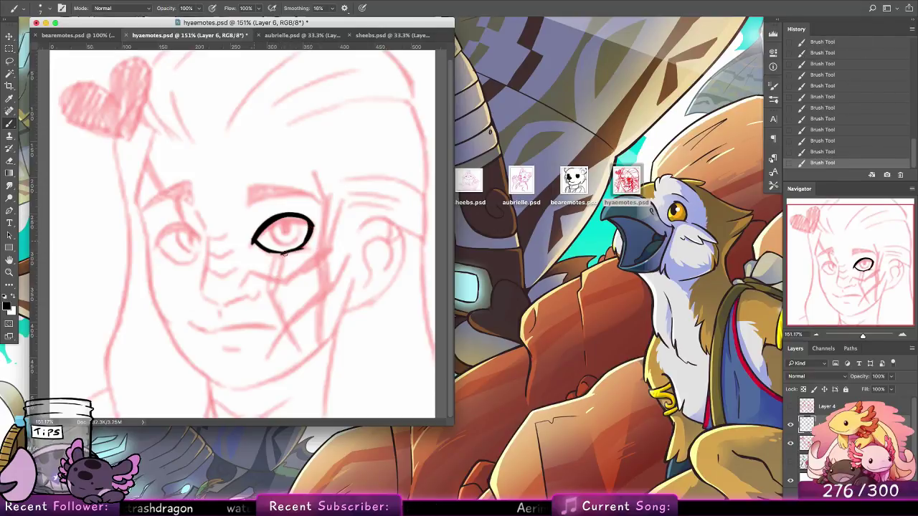
key("super+z")
left_click_drag(254, 242, 295, 250)
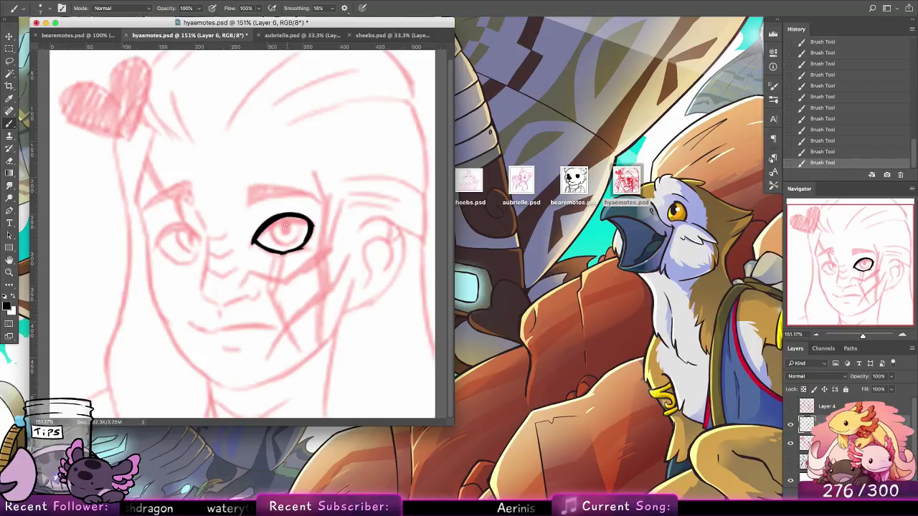
mouse_move(286, 218)
left_mouse_down()
mouse_move(291, 245)
mouse_move(302, 231)
left_mouse_up()
key("super+z")
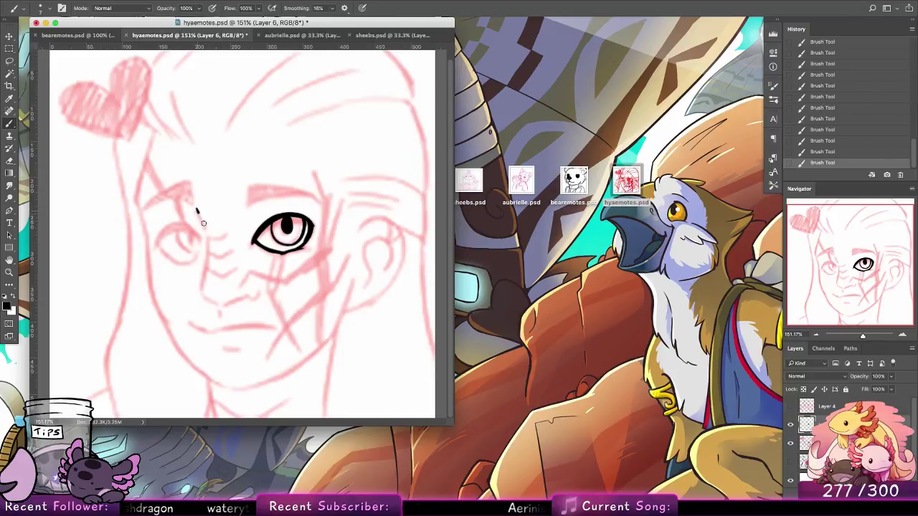
Ink the upper bridge of the nose and the two upper creases across it.
left_click_drag(203, 224, 220, 236)
key("super+z")
key("super+z")
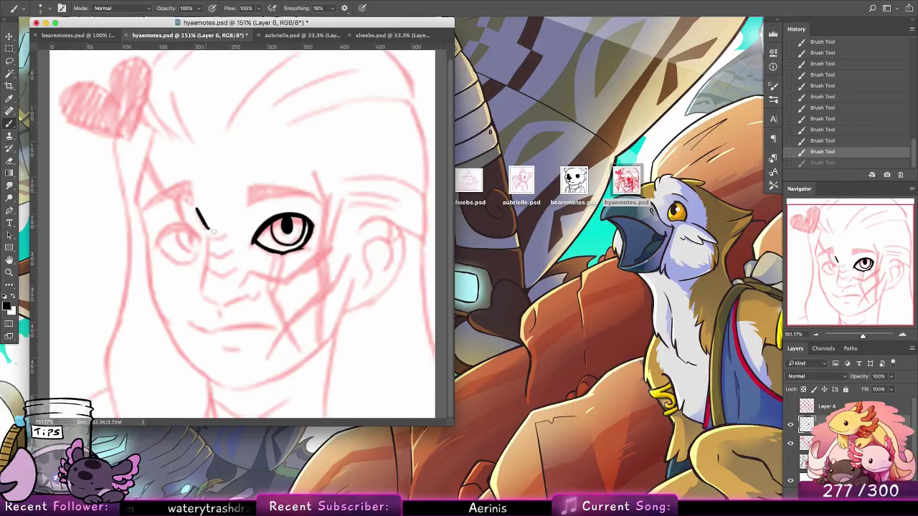
key("ctrl+shift+z")
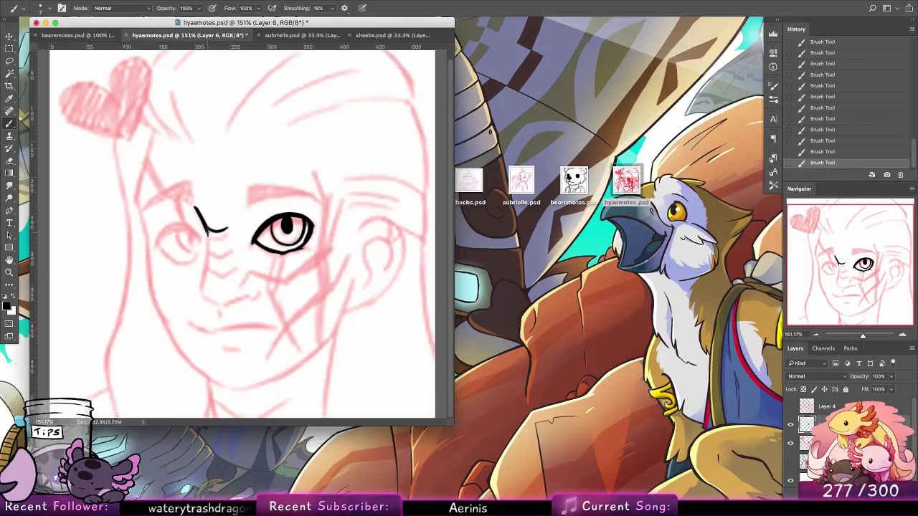
mouse_move(208, 230)
left_mouse_down()
mouse_move(213, 254)
mouse_move(236, 249)
left_mouse_up()
key("super+z")
key("super+z")
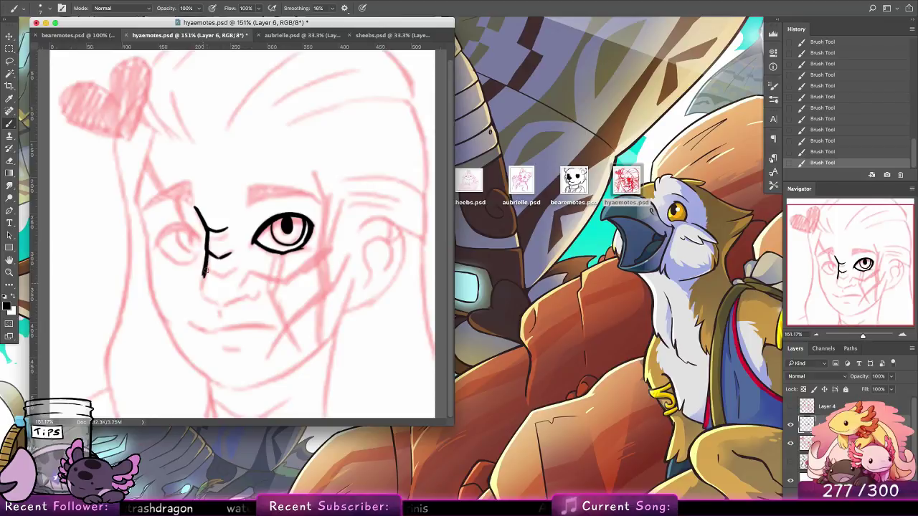
Ink the side of the nose down around its tip to the nostril, and add the lowest nose crease.
key("super+z")
mouse_move(208, 248)
left_mouse_down()
mouse_move(200, 298)
mouse_move(227, 306)
mouse_move(255, 289)
left_mouse_up()
key("super+z")
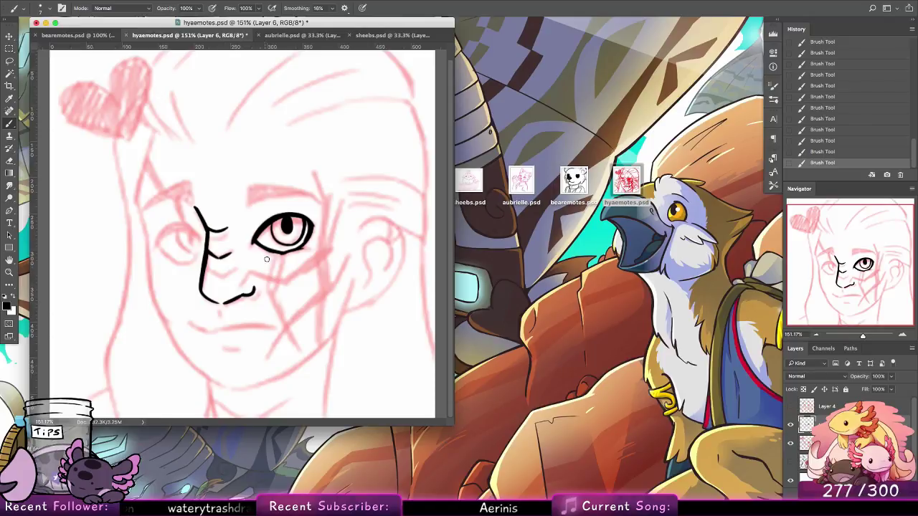
left_click_drag(206, 272, 234, 267)
key("super+z")
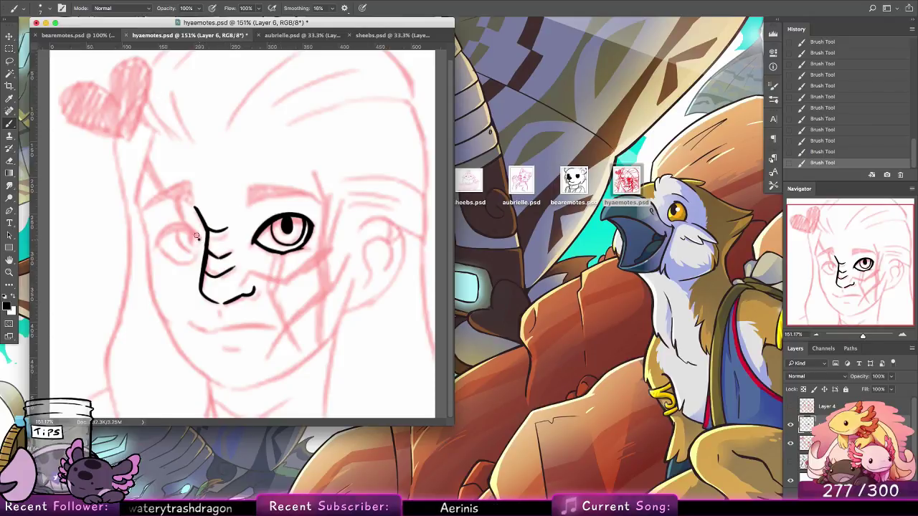
Ink the far eye beside the nose bridge, including its lids, iris and pupil.
mouse_move(197, 238)
left_mouse_down()
mouse_move(158, 240)
mouse_move(195, 232)
mouse_move(183, 228)
mouse_move(187, 262)
mouse_move(197, 249)
mouse_move(191, 233)
mouse_move(183, 250)
mouse_move(181, 231)
mouse_move(198, 245)
mouse_move(192, 231)
mouse_move(194, 253)
left_mouse_up()
key("alt+super+z")
key("alt+super+z")
key("alt+super+z")
key("super+z")
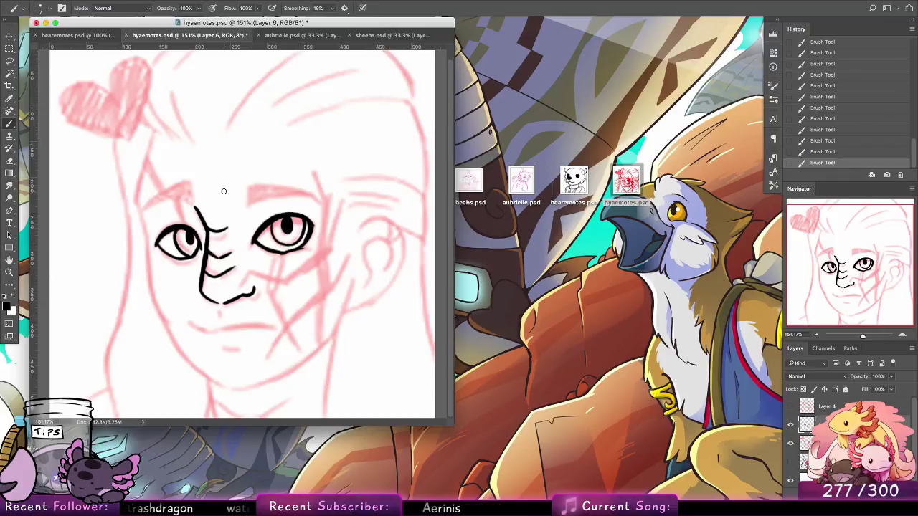
Ink the outlines of both eyebrows with raised inner ends.
mouse_move(192, 179)
left_mouse_down()
mouse_move(165, 199)
mouse_move(187, 193)
left_mouse_up()
key("super+z")
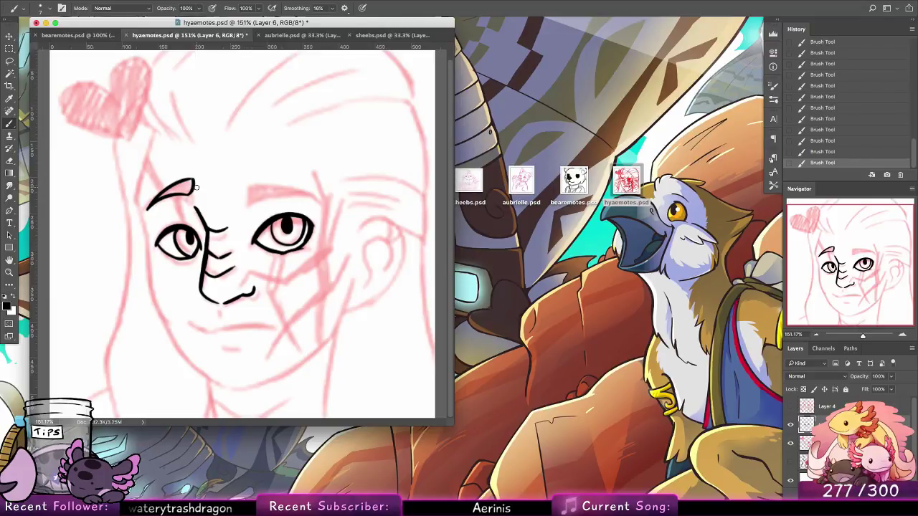
mouse_move(255, 191)
left_mouse_down()
mouse_move(310, 196)
mouse_move(261, 178)
mouse_move(284, 178)
mouse_move(310, 196)
left_mouse_up()
key("super+z")
key("super+shift+z")
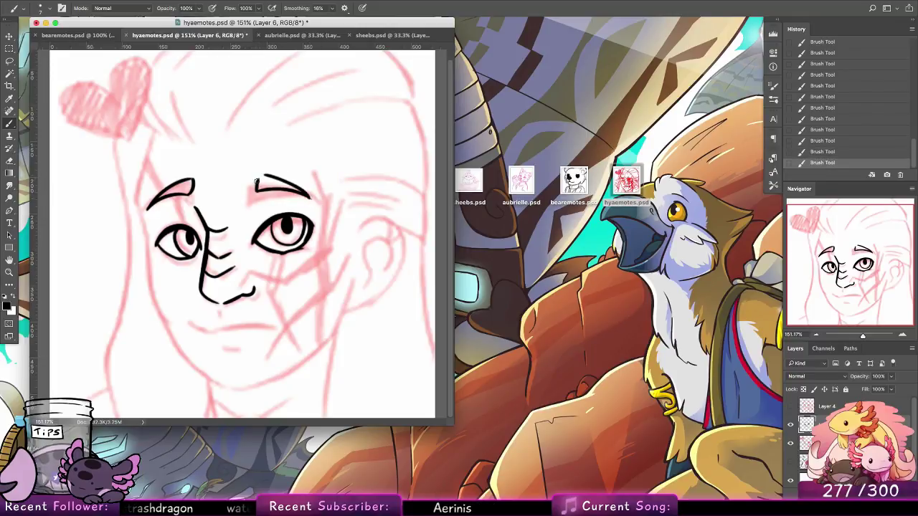
key("super+z")
left_click_drag(259, 179, 311, 197)
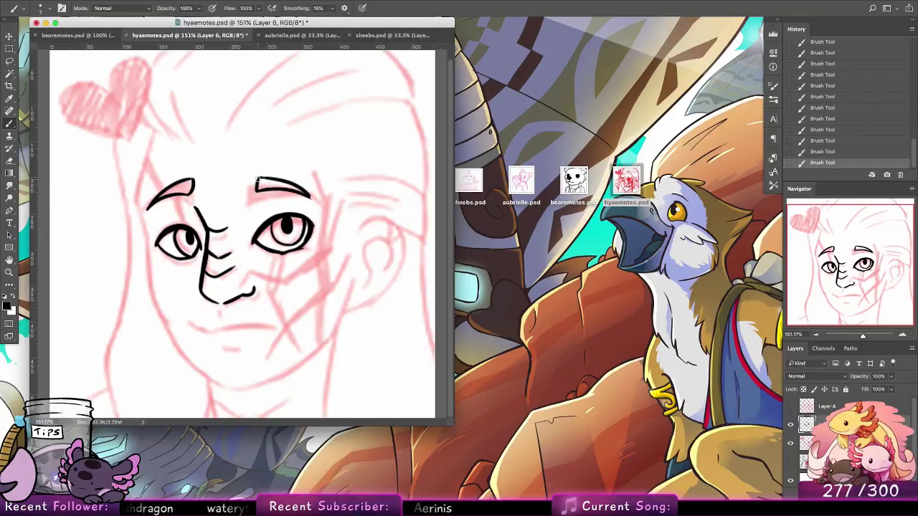
left_click_drag(259, 179, 277, 180)
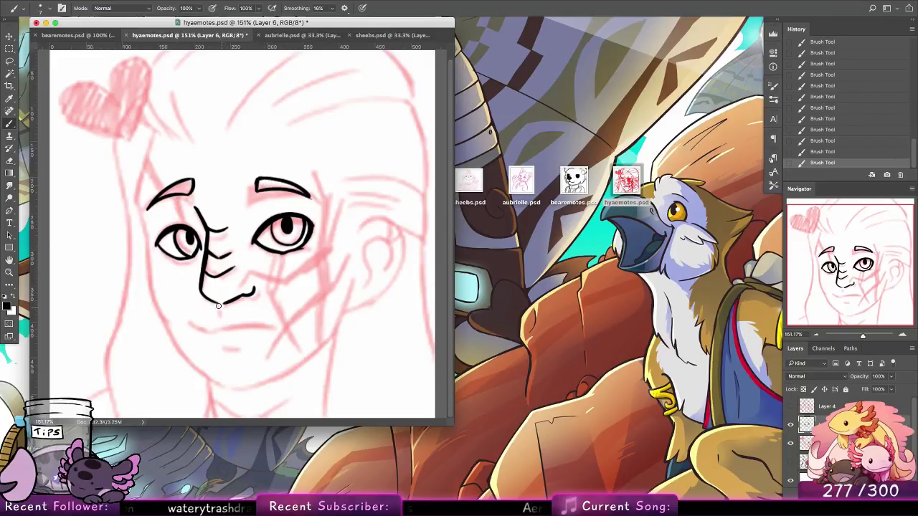
Ink the short line directly beneath the tip of the nose.
key("super+z")
mouse_move(208, 298)
left_mouse_down()
mouse_move(232, 302)
mouse_move(223, 308)
left_mouse_up()
key("super+z")
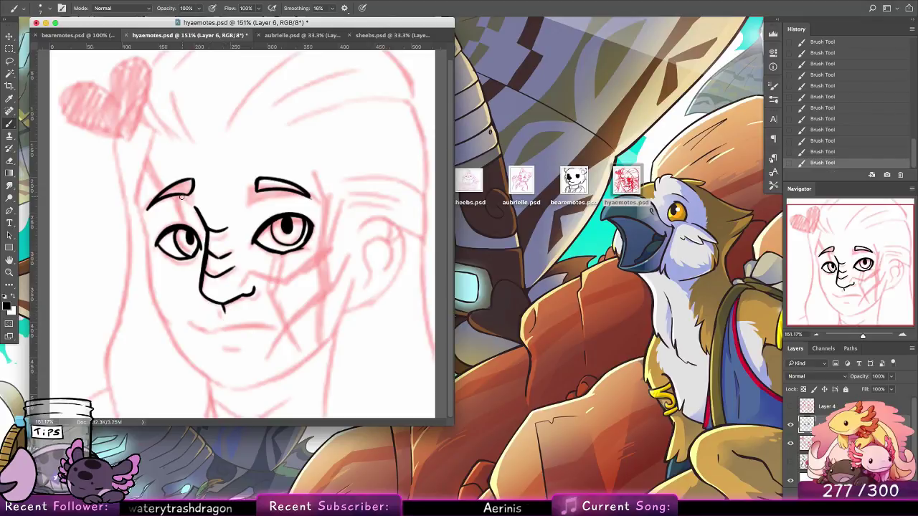
Ink the far side of the face from the hairline below the heart down to eye level.
left_click_drag(155, 131, 139, 198)
key("super+z")
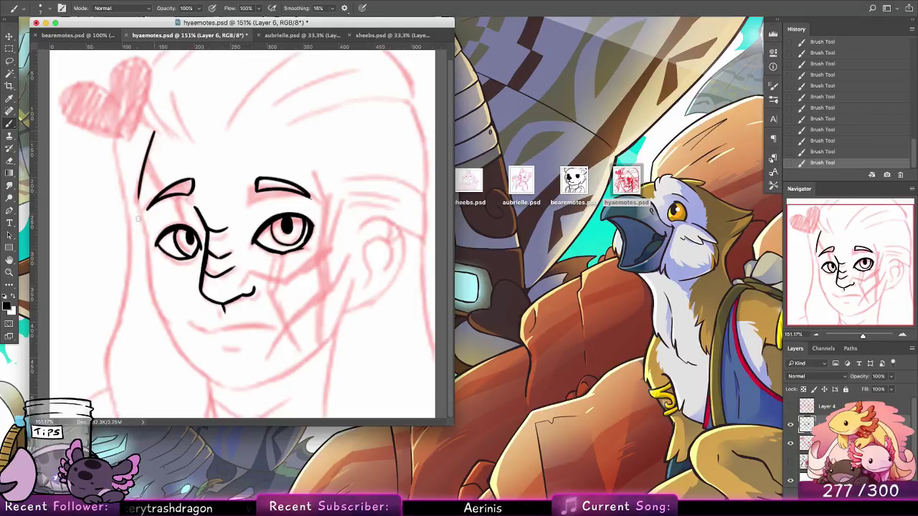
mouse_move(155, 131)
left_mouse_down()
mouse_move(140, 207)
mouse_move(153, 234)
left_mouse_up()
key("super+z")
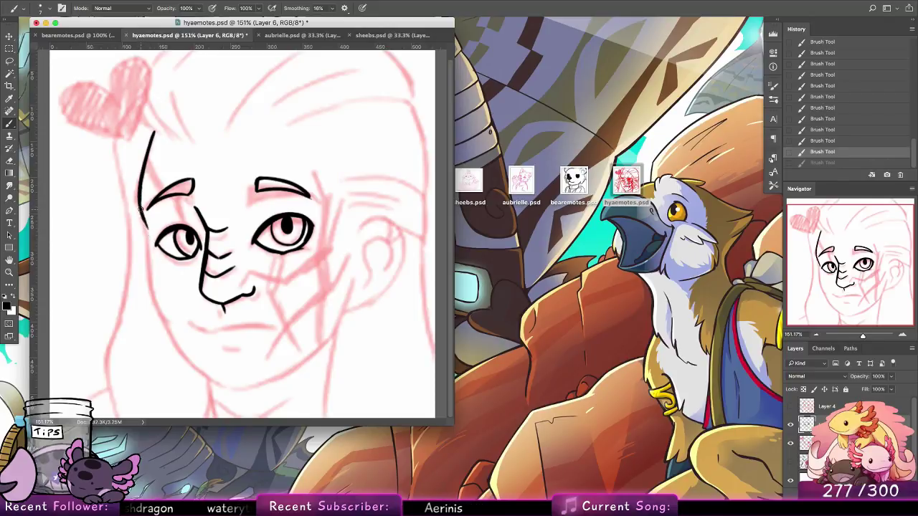
key("super+shift+z")
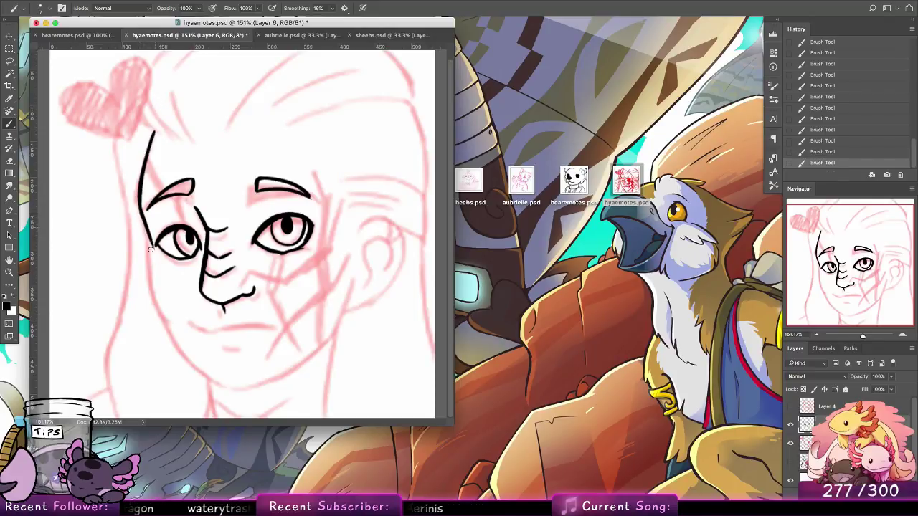
Extend the far cheek contour downward from eye level to the level of the nose tip.
left_click_drag(151, 247, 162, 316)
key("super+z")
left_click_drag(152, 270, 165, 321)
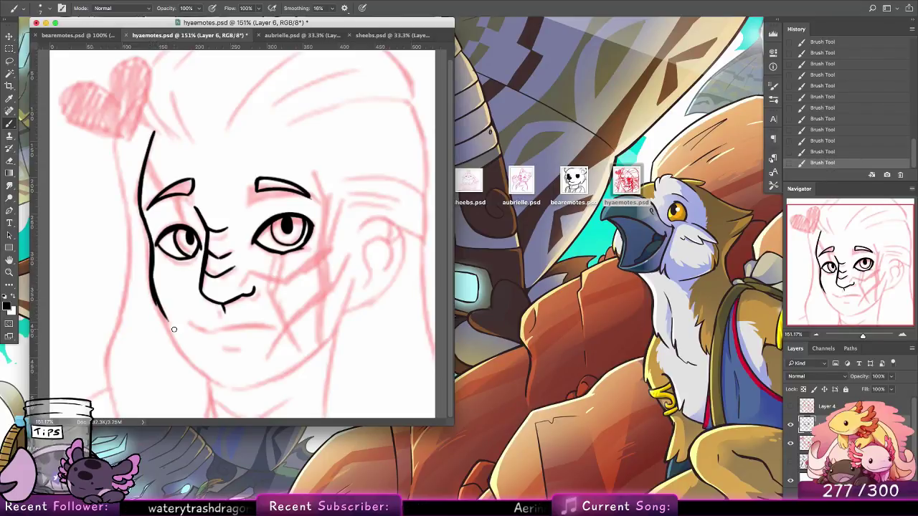
key("super+z")
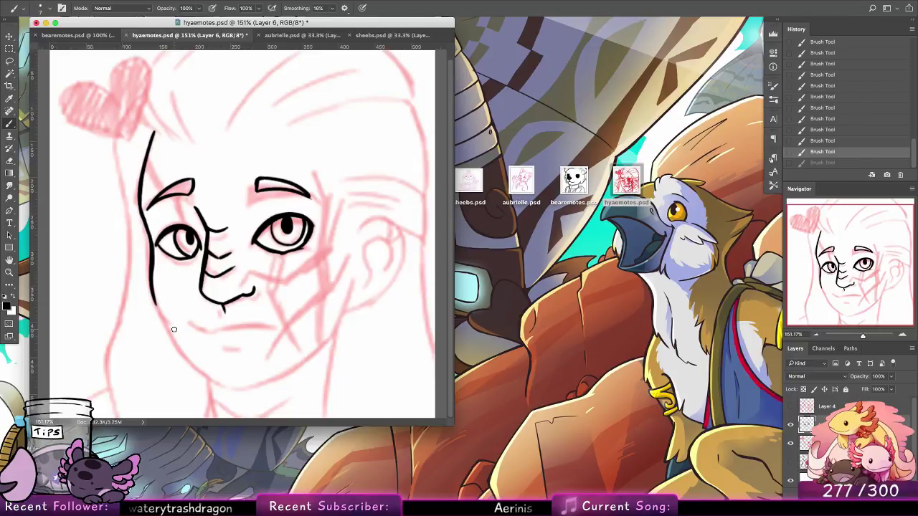
Ink the thin scar running from the far temple diagonally across the far eyebrow.
left_click_drag(267, 224, 295, 295)
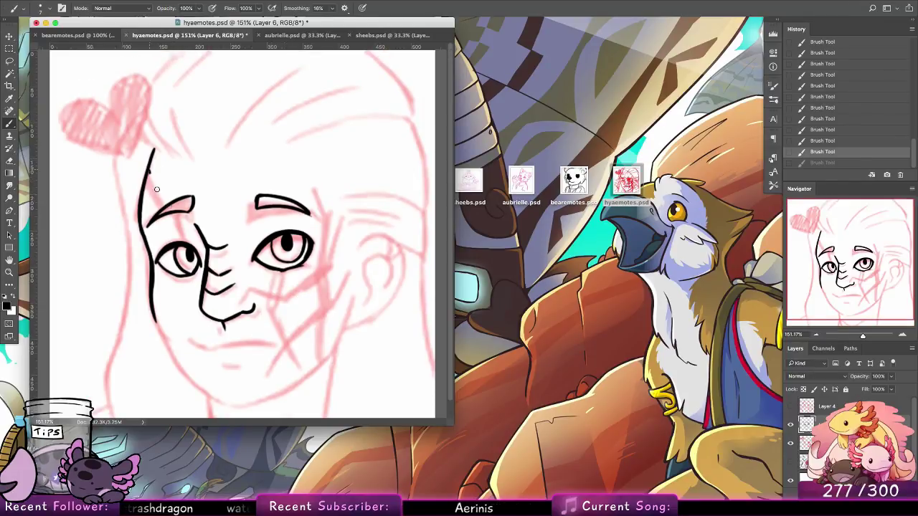
mouse_move(148, 188)
left_mouse_down()
mouse_move(170, 205)
mouse_move(149, 184)
mouse_move(179, 234)
mouse_move(145, 182)
mouse_move(182, 230)
left_mouse_up()
key("super+z")
key("super+z")
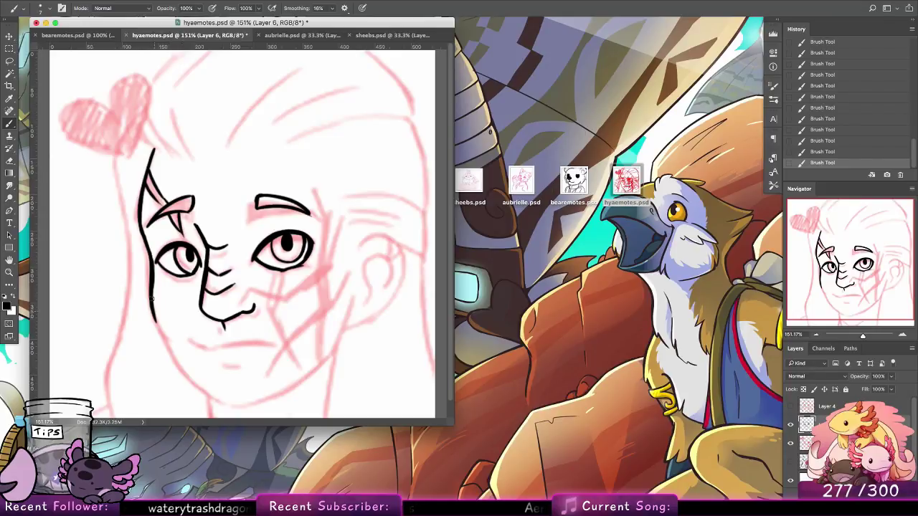
key("super+z")
left_click_drag(153, 307, 181, 369)
key("super+z")
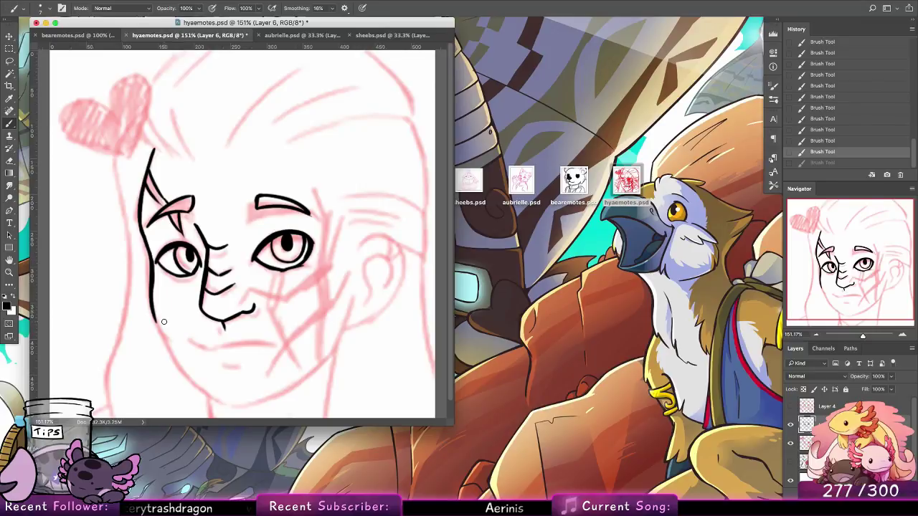
Ink the scar branches beneath the near eye, from beside the nostril up toward the temple.
mouse_move(238, 303)
left_mouse_down()
mouse_move(274, 271)
mouse_move(287, 294)
mouse_move(316, 271)
mouse_move(332, 164)
mouse_move(320, 207)
mouse_move(327, 231)
left_mouse_up()
key("super+z")
key("super+z")
key("super+z")
Ink the jagged scar edges at the near temple, from brow height down the outer cheek.
mouse_move(317, 186)
left_mouse_down()
mouse_move(329, 217)
mouse_move(324, 272)
mouse_move(341, 214)
left_mouse_up()
key("super+z")
key("super+z")
left_click_drag(328, 259, 340, 216)
key("super+z")
mouse_move(327, 259)
left_mouse_down()
mouse_move(345, 212)
mouse_move(335, 244)
left_mouse_up()
key("super+z")
left_click_drag(341, 213, 332, 303)
mouse_move(332, 302)
left_mouse_down()
mouse_move(349, 265)
mouse_move(329, 320)
left_mouse_up()
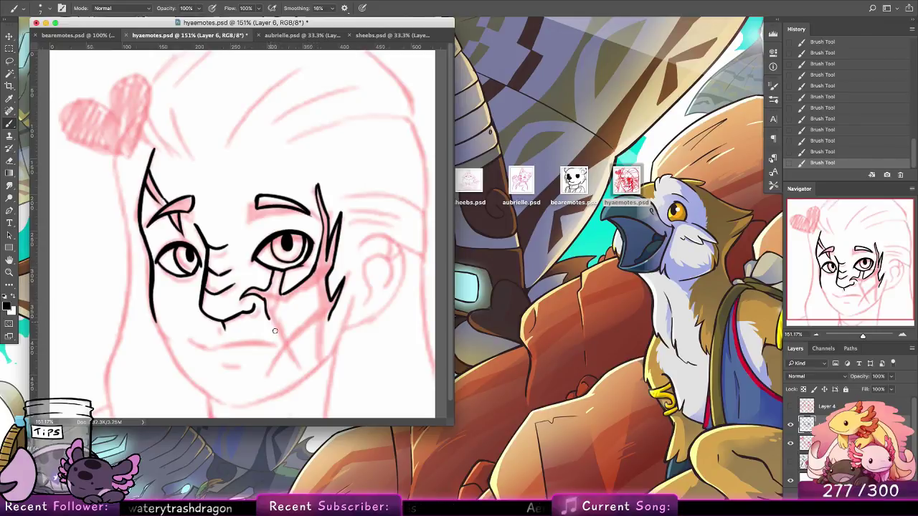
Ink the scar's inner edge from beside the nose toward the mouth corner and outline the enclosed gap on the cheek.
key("super+z")
left_click_drag(264, 297, 282, 340)
key("super+z")
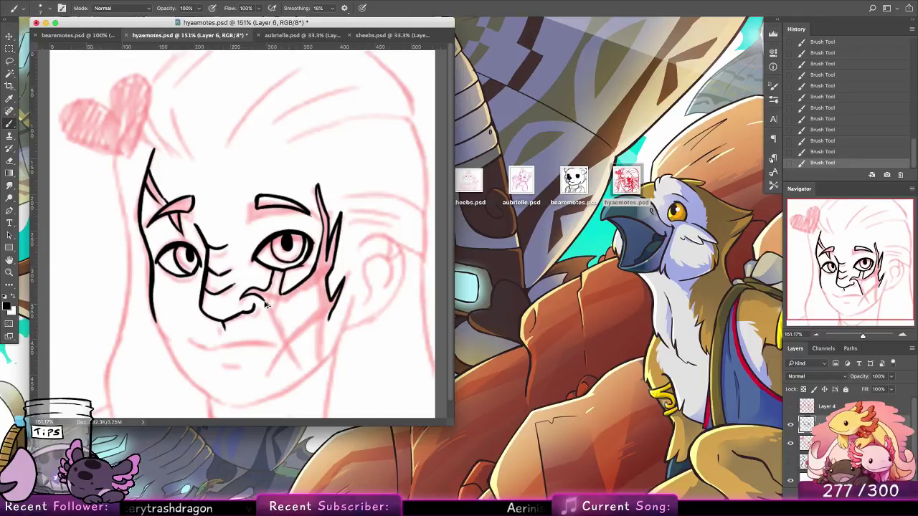
left_click_drag(264, 297, 285, 340)
mouse_move(316, 289)
left_mouse_down()
mouse_move(279, 312)
mouse_move(294, 335)
mouse_move(304, 323)
mouse_move(292, 338)
mouse_move(318, 308)
mouse_move(314, 284)
mouse_move(348, 261)
left_mouse_up()
key("super+z")
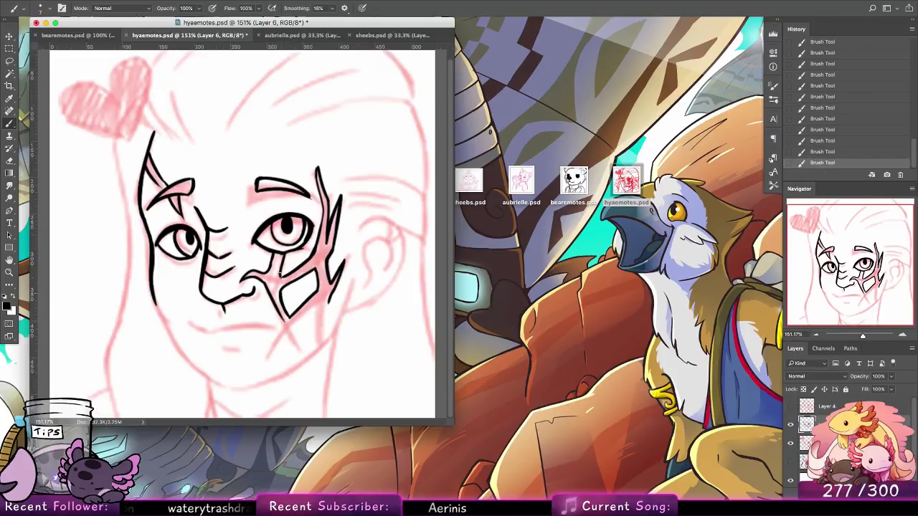
Ink the closed, slightly smiling mouth and the short line beneath the lower lip.
mouse_move(185, 318)
left_mouse_down()
mouse_move(219, 333)
mouse_move(209, 330)
mouse_move(260, 325)
mouse_move(208, 331)
mouse_move(274, 327)
left_mouse_up()
key("super+z")
key("ctrl+z")
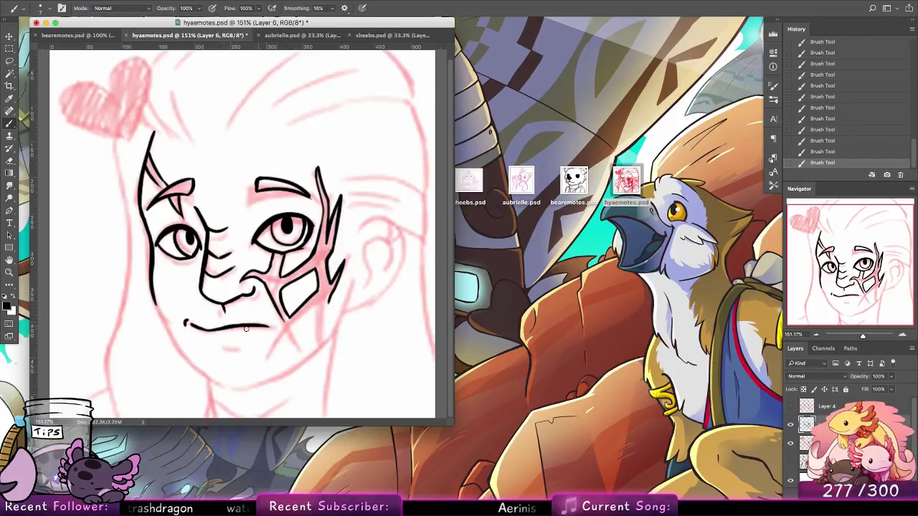
left_click_drag(218, 328, 274, 327)
left_click_drag(230, 350, 244, 349)
Ink the scar's lower crossing branches between the mouth corner and the near jaw.
mouse_move(277, 311)
left_mouse_down()
mouse_move(269, 355)
mouse_move(294, 325)
mouse_move(288, 339)
mouse_move(297, 345)
mouse_move(310, 306)
mouse_move(289, 338)
mouse_move(310, 348)
mouse_move(294, 338)
mouse_move(312, 309)
left_mouse_up()
key("ctrl+z")
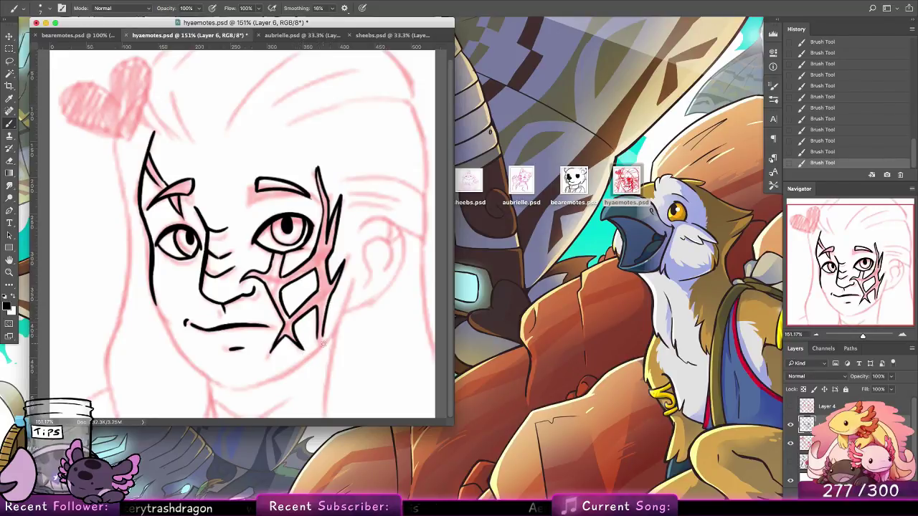
Ink the near jawline from the chin to beneath the scar's lower branches.
mouse_move(250, 389)
left_mouse_down()
mouse_move(310, 358)
mouse_move(340, 327)
left_mouse_up()
key("super+z")
left_click_drag(291, 371, 339, 324)
key("super+z")
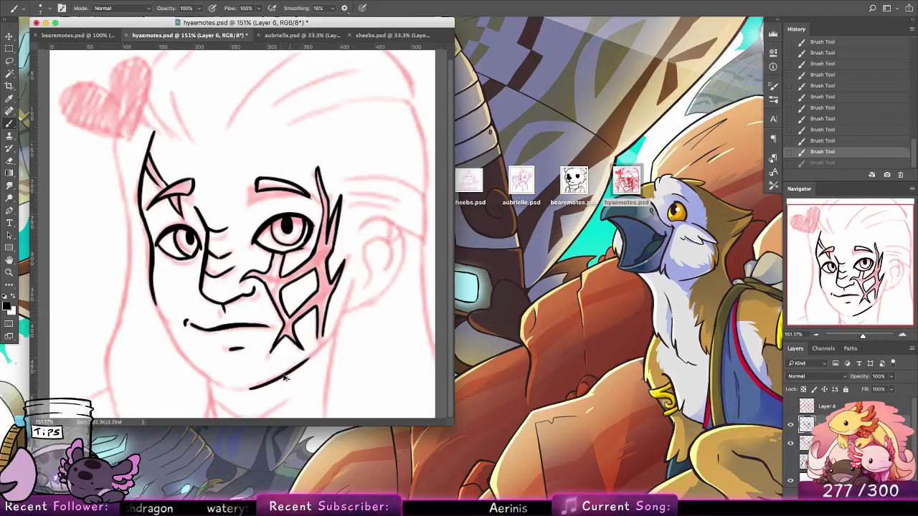
left_click_drag(280, 380, 340, 329)
key("ctrl+z")
Continue the near jawline up toward the ear and close the scar's lower end against it.
mouse_move(292, 371)
left_mouse_down()
mouse_move(337, 331)
mouse_move(348, 289)
left_mouse_up()
left_click_drag(334, 338, 350, 284)
key("super+z")
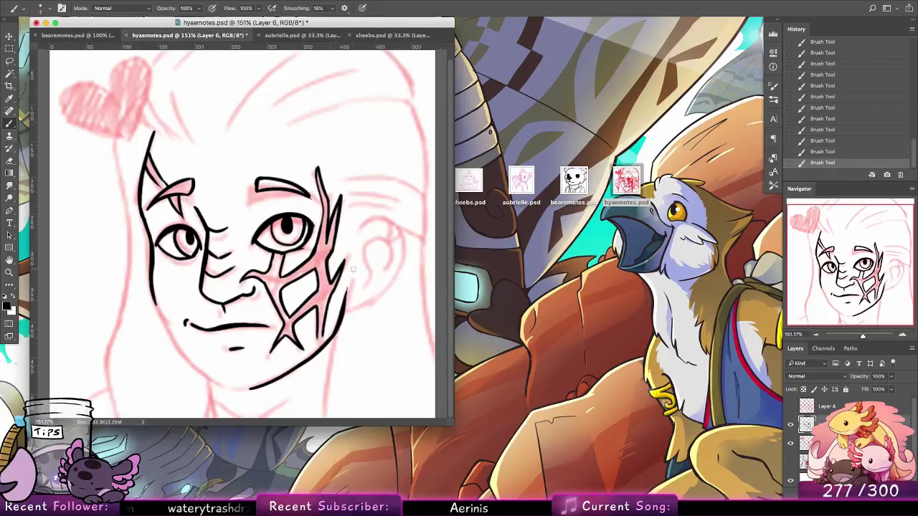
key("super+z")
left_click_drag(334, 338, 348, 289)
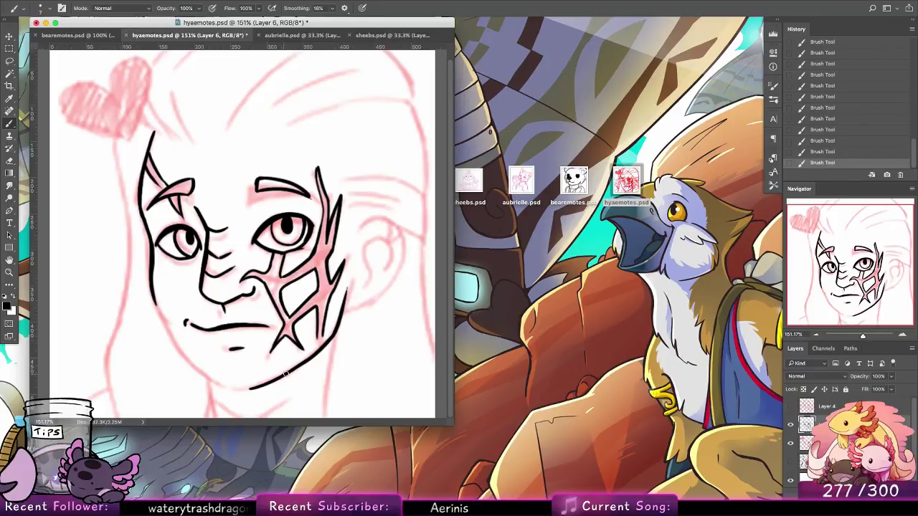
mouse_move(299, 364)
left_mouse_down()
mouse_move(335, 331)
mouse_move(331, 346)
mouse_move(335, 333)
left_mouse_up()
key("super+z")
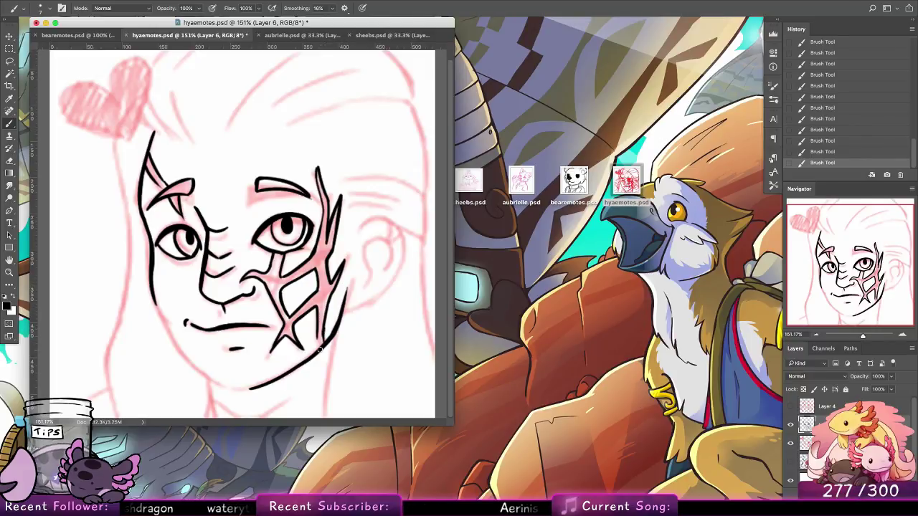
left_click_drag(323, 334, 333, 332)
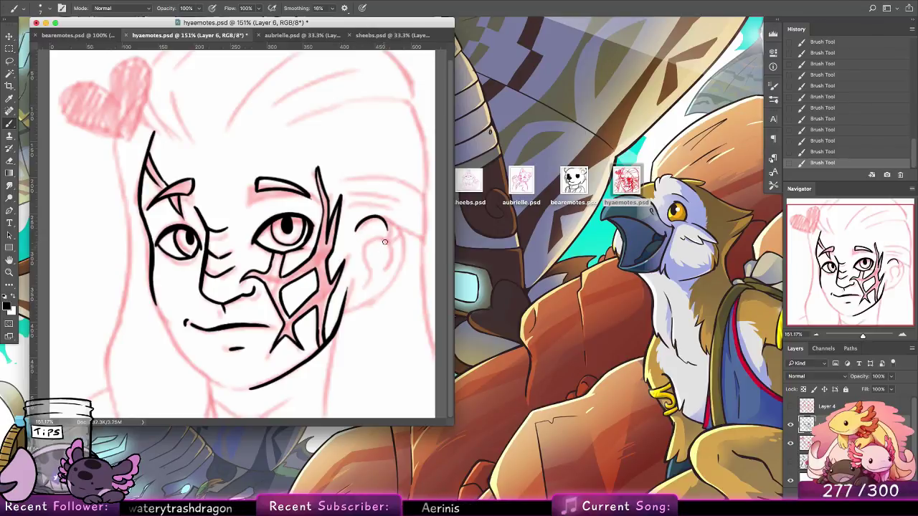
Ink the upper arc of the ear with a small notch at its outer edge.
left_click_drag(353, 231, 399, 261)
key("super+z")
left_click_drag(353, 229, 392, 225)
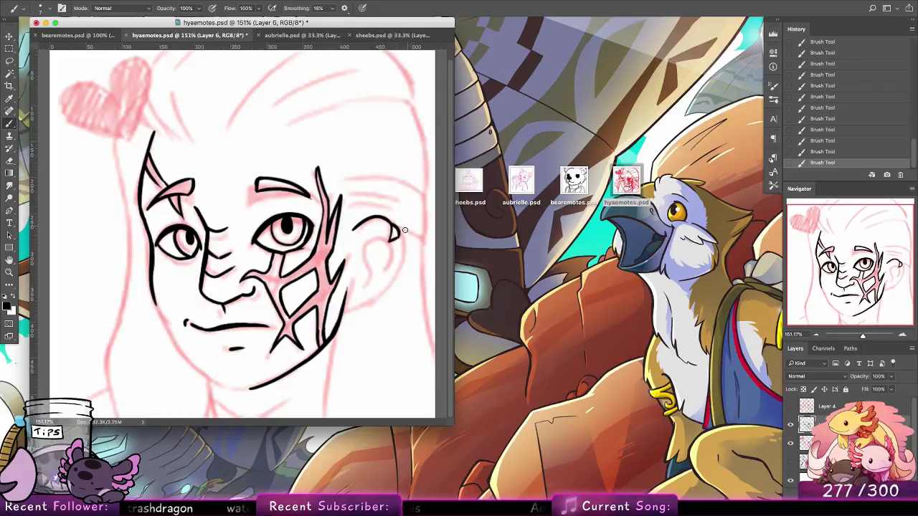
key("super+z")
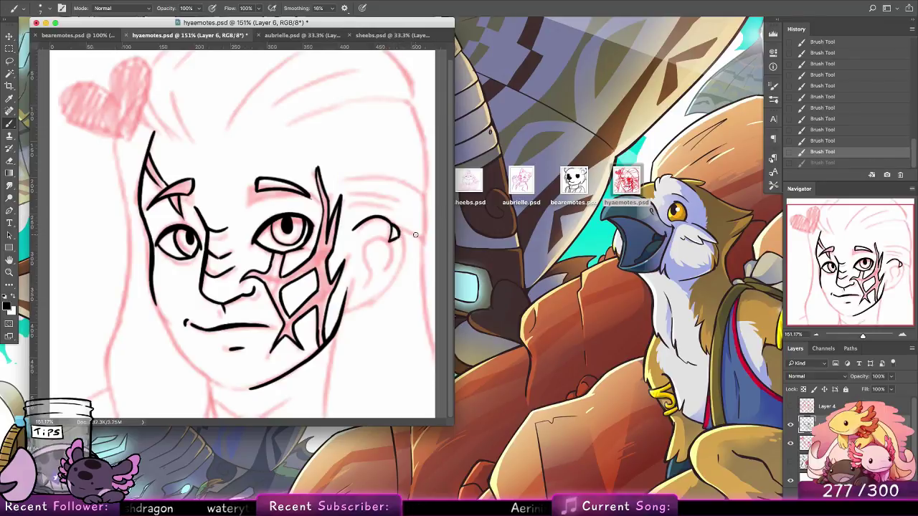
Ink the ear's outer rim from the notch down around the lobe to the jaw.
left_click_drag(346, 309, 401, 262)
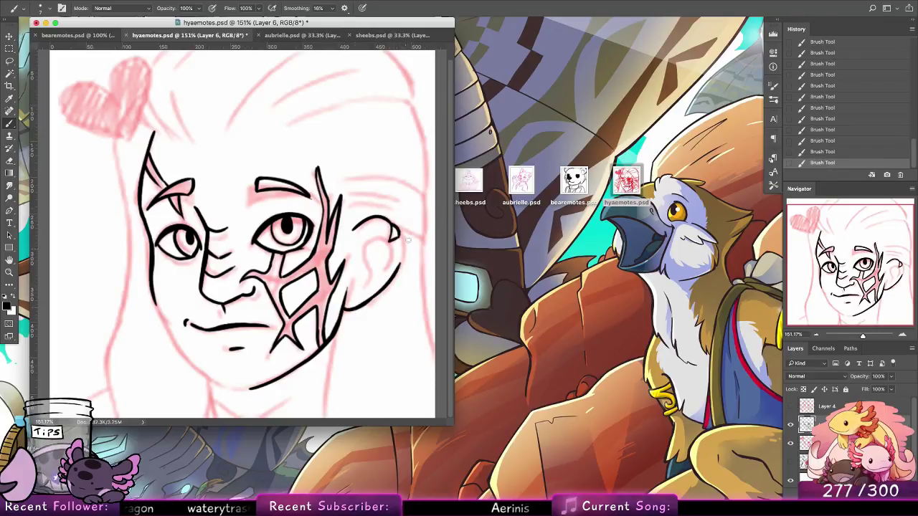
key("super+z")
left_click_drag(345, 311, 361, 306)
key("super+shift+z")
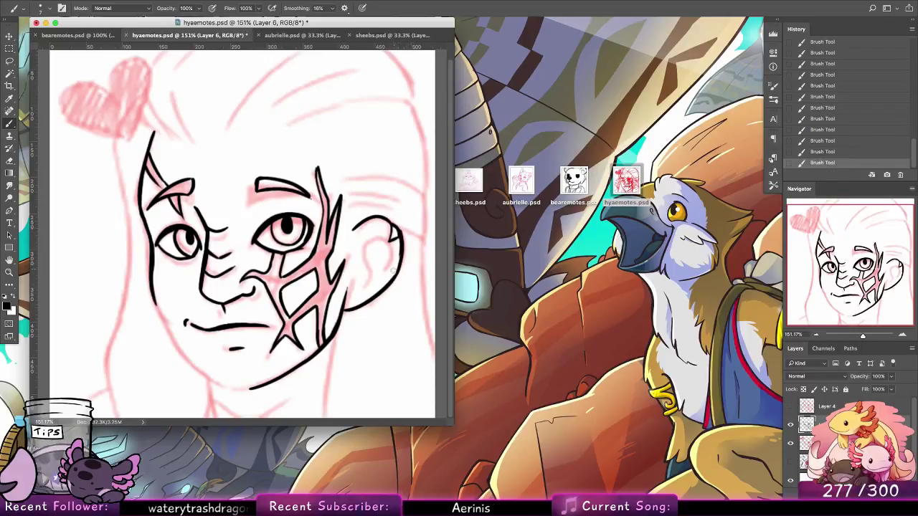
key("super+z")
key("super+z")
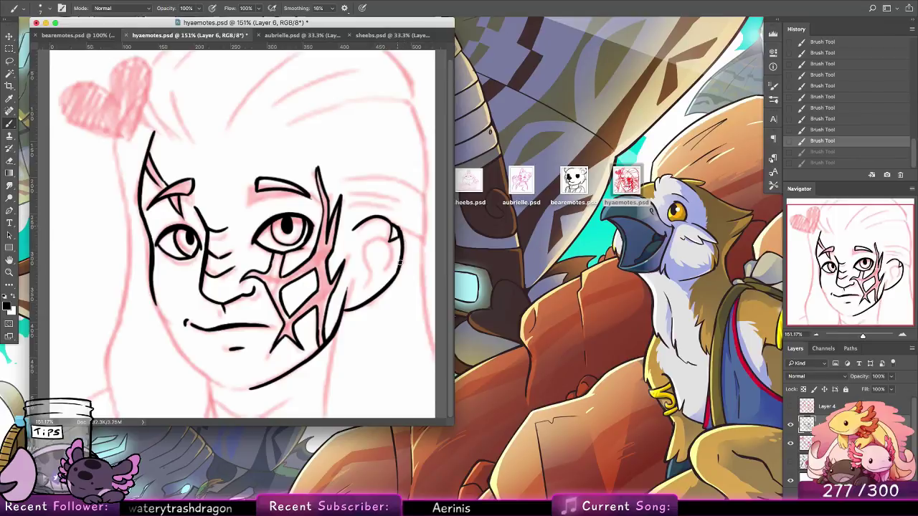
Ink the ear's inner fold and join the earlobe to the jawline.
mouse_move(396, 228)
left_mouse_down()
mouse_move(400, 261)
mouse_move(402, 242)
mouse_move(392, 244)
left_mouse_up()
key("super+z")
key("super+shift+z")
key("super+z")
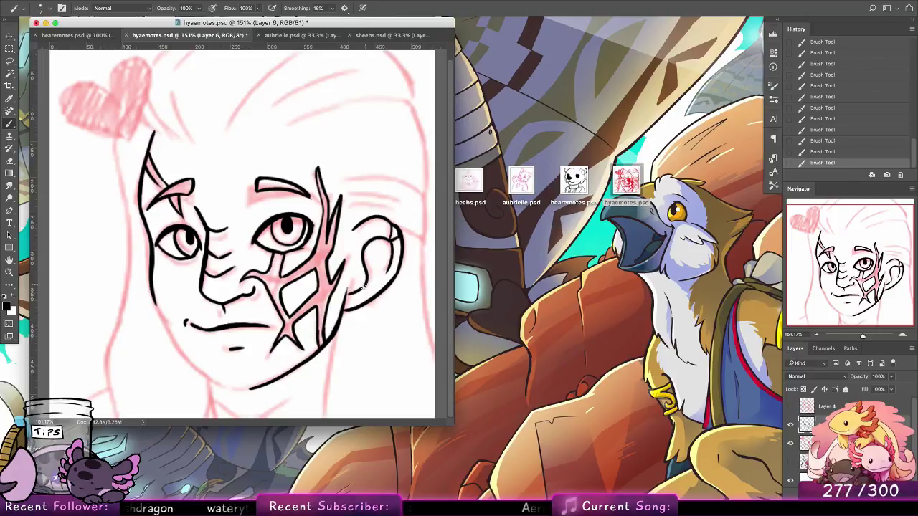
key("super+z")
key("super+shift+z")
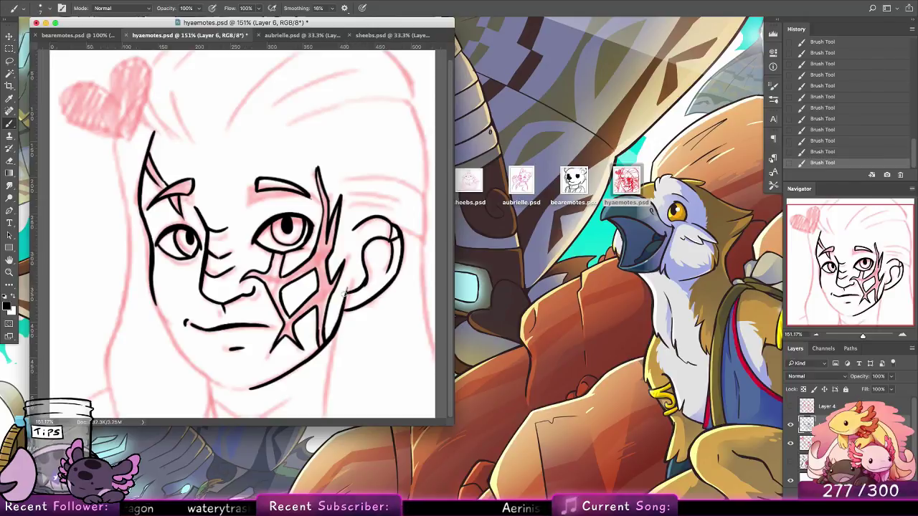
key("super+z")
key("super+shift+z")
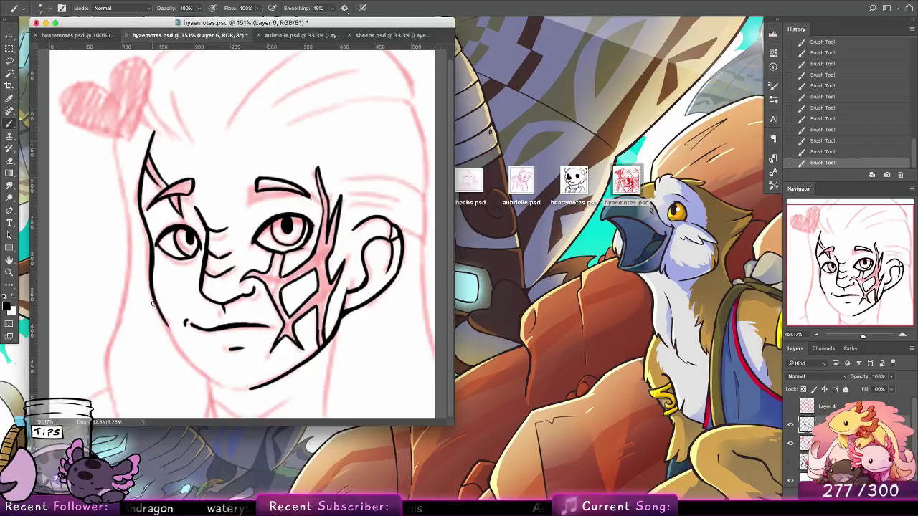
Ink the far jawline from the cheek down around the chin to meet the near jawline.
mouse_move(153, 306)
left_mouse_down()
mouse_move(196, 366)
mouse_move(227, 386)
left_mouse_up()
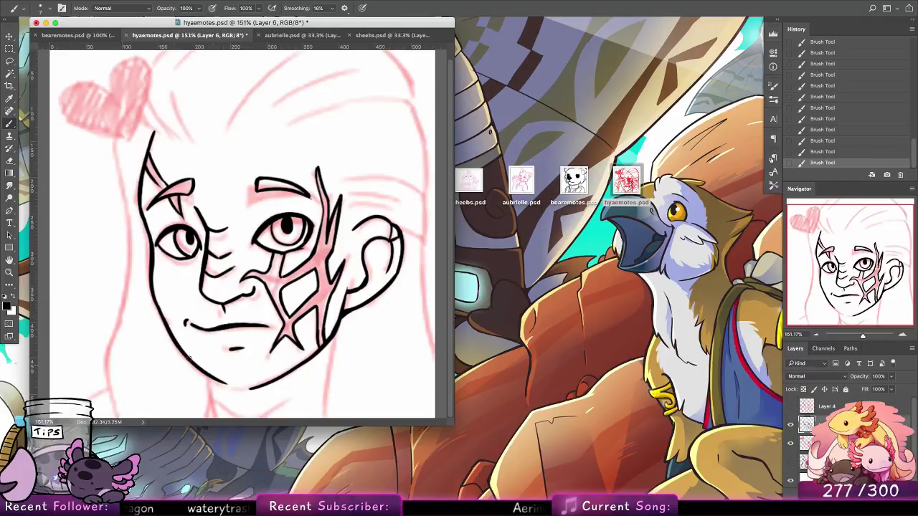
key("super+z")
mouse_move(181, 351)
left_mouse_down()
mouse_move(228, 388)
mouse_move(259, 386)
left_mouse_up()
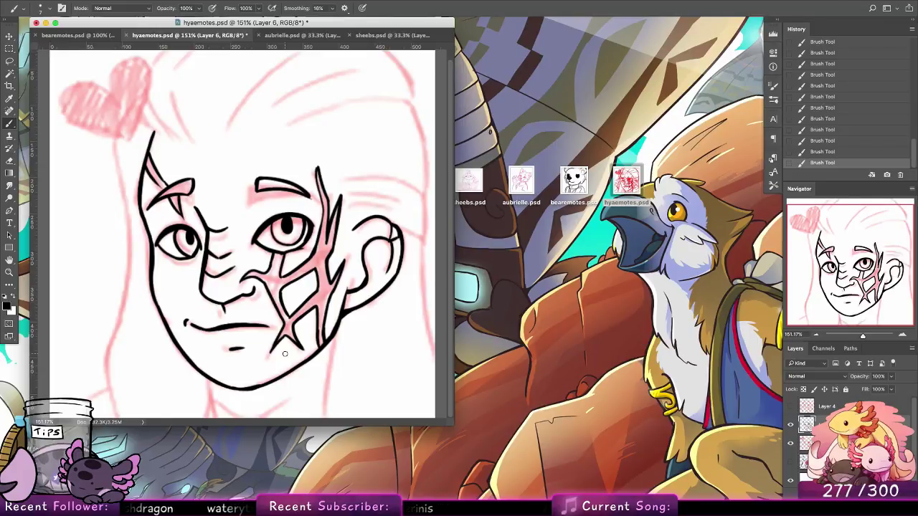
Ink both sides of the neck from the jaw down past the visible canvas area.
mouse_move(214, 390)
left_mouse_down()
mouse_move(210, 419)
mouse_move(230, 419)
left_mouse_up()
key("ctrl+z")
mouse_move(212, 388)
left_mouse_down()
mouse_move(210, 418)
mouse_move(219, 419)
left_mouse_up()
key("super+z")
key("super+z")
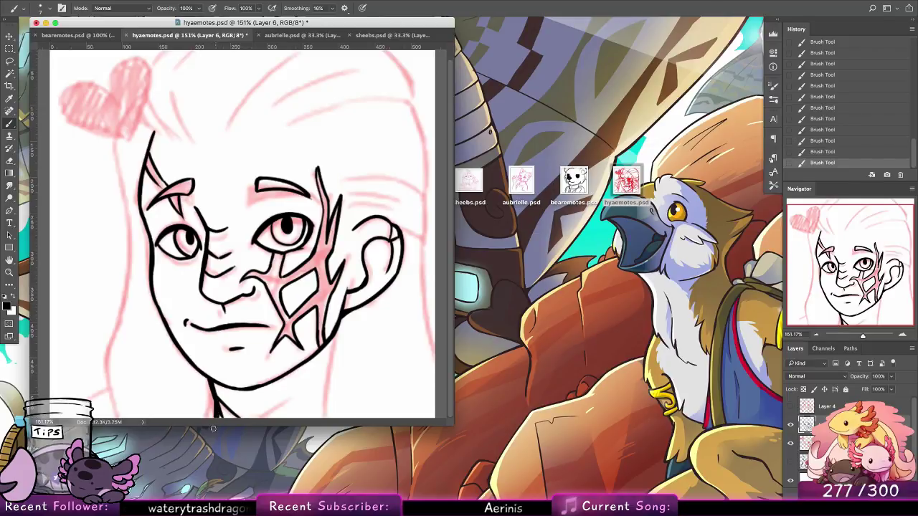
left_click_drag(334, 341, 324, 419)
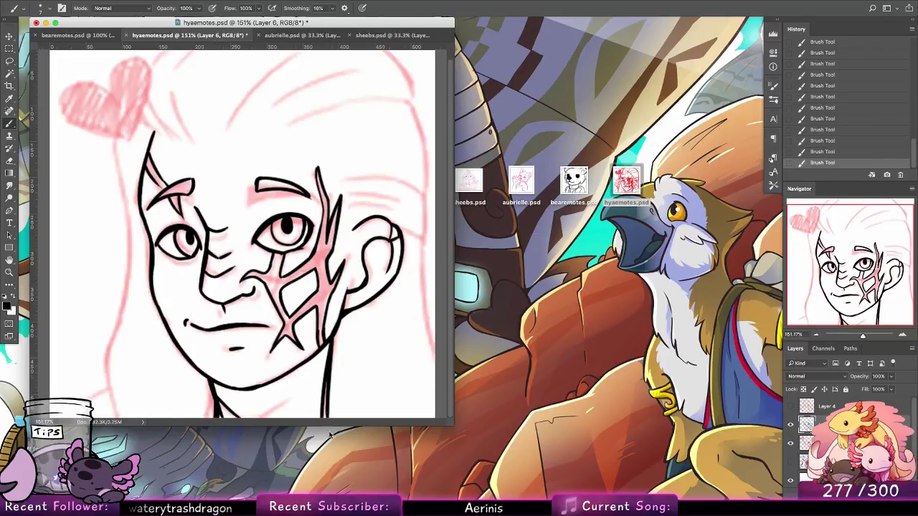
key("super+z")
left_click_drag(337, 330, 330, 358)
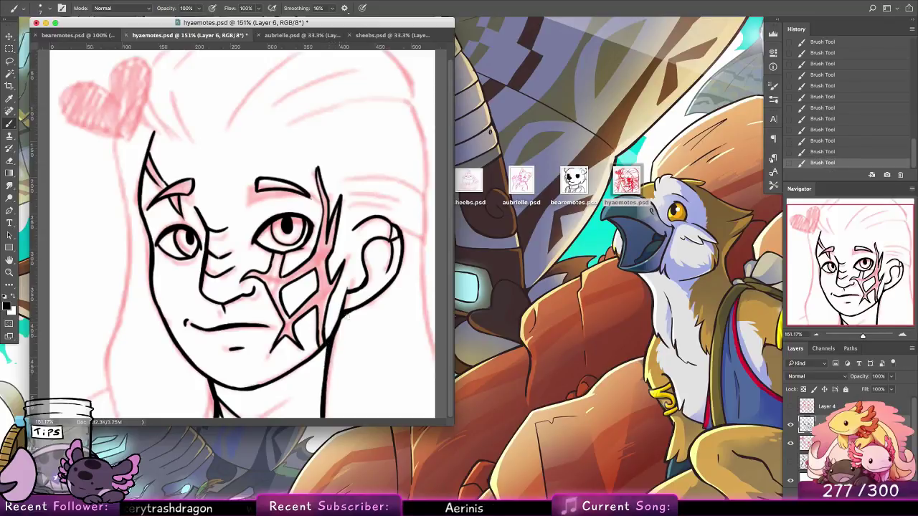
Ink the curved hair strand sweeping up from the middle of the forehead.
left_click_drag(267, 349, 268, 366)
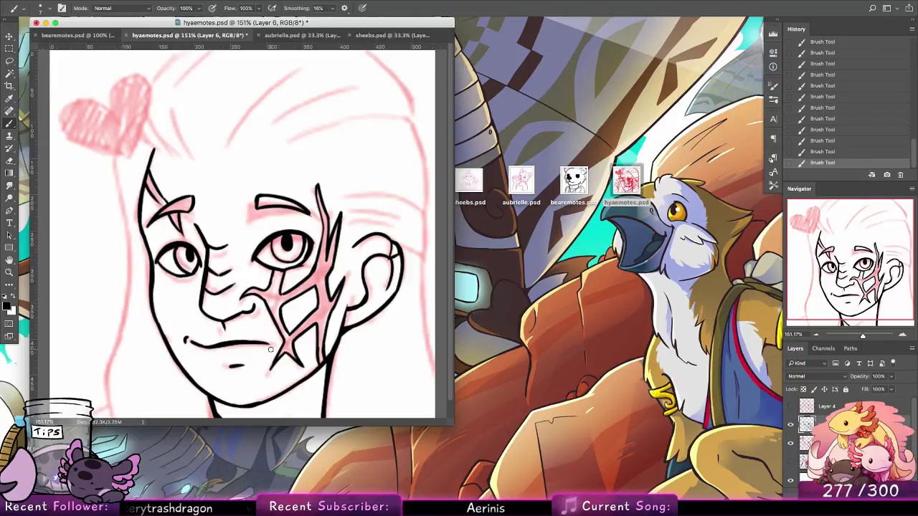
left_click_drag(224, 154, 308, 65)
key("ctrl+z")
left_click_drag(227, 153, 298, 72)
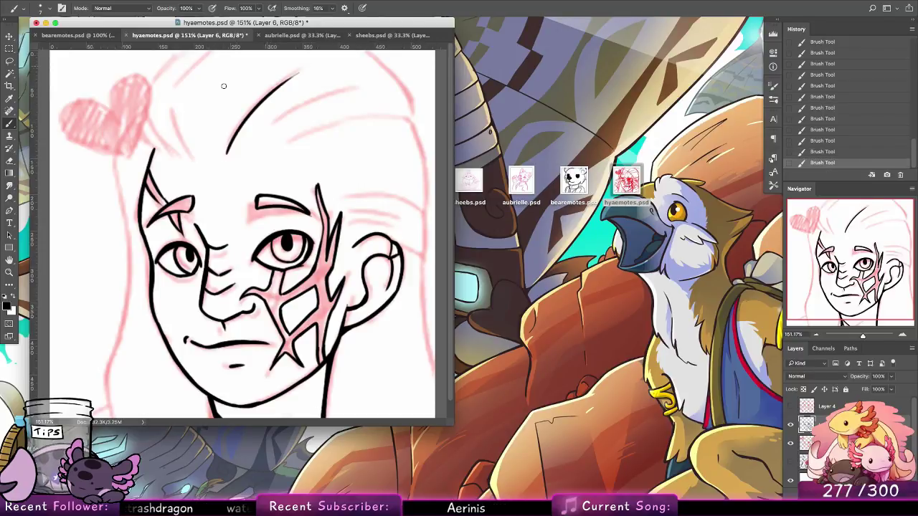
Ink the swept-back hair strands beside the heart, from the hairline up over the head.
left_click_drag(173, 116, 197, 163)
key("ctrl+z")
mouse_move(170, 99)
left_mouse_down()
mouse_move(197, 162)
mouse_move(192, 154)
left_mouse_up()
key("ctrl+z")
left_click_drag(171, 94, 193, 154)
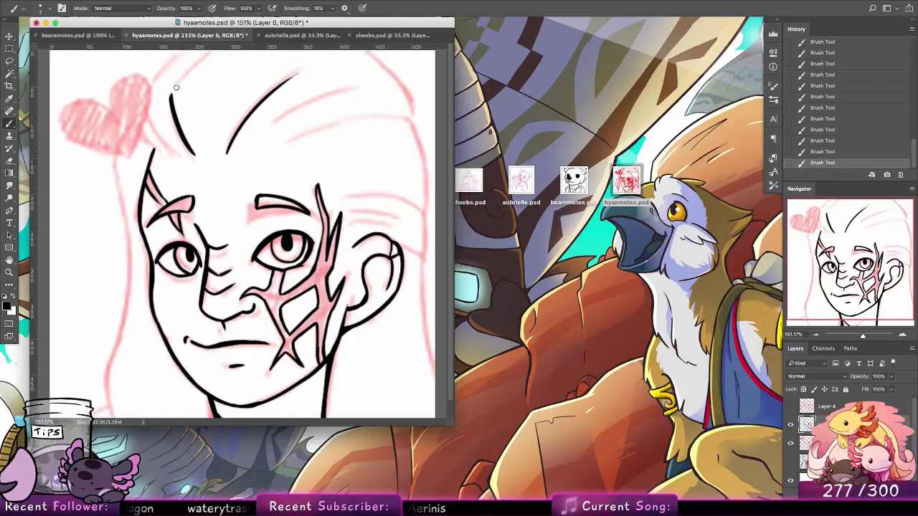
left_click_drag(170, 99, 213, 49)
mouse_move(181, 156)
left_mouse_down()
mouse_move(147, 115)
mouse_move(187, 50)
left_mouse_up()
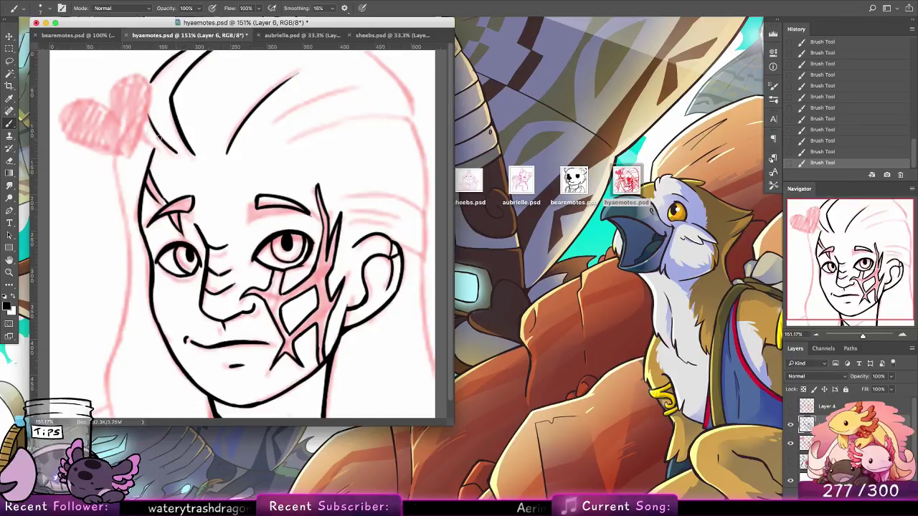
Ink the outer contour of the long hair on the far side, from below the heart down past the neck.
mouse_move(143, 137)
left_mouse_down()
mouse_move(156, 151)
mouse_move(133, 271)
left_mouse_up()
left_click_drag(130, 224, 120, 315)
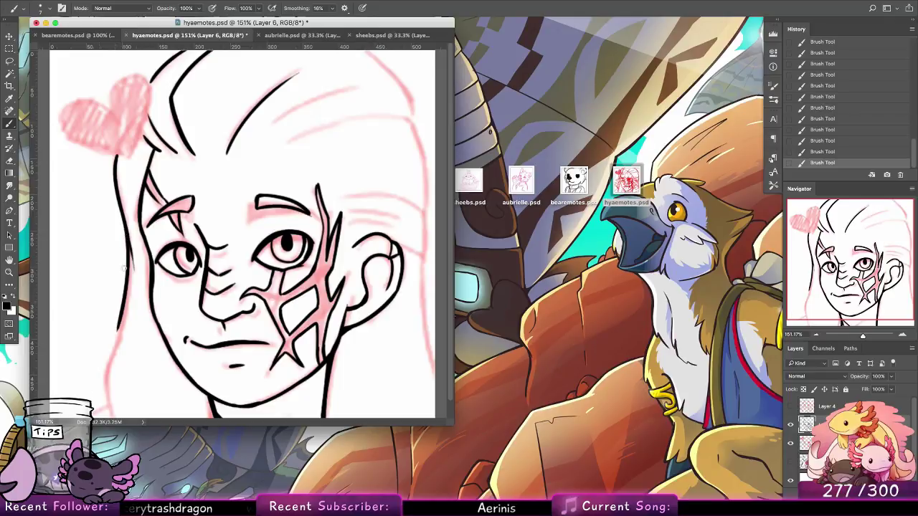
key("super+z")
left_click_drag(129, 228, 115, 344)
left_click_drag(152, 273, 152, 256)
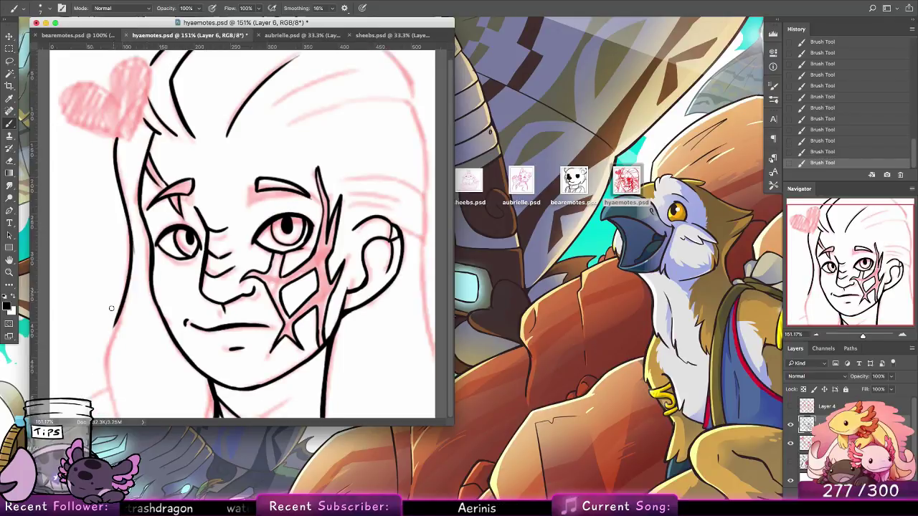
mouse_move(115, 295)
left_mouse_down()
mouse_move(109, 396)
mouse_move(126, 424)
left_mouse_up()
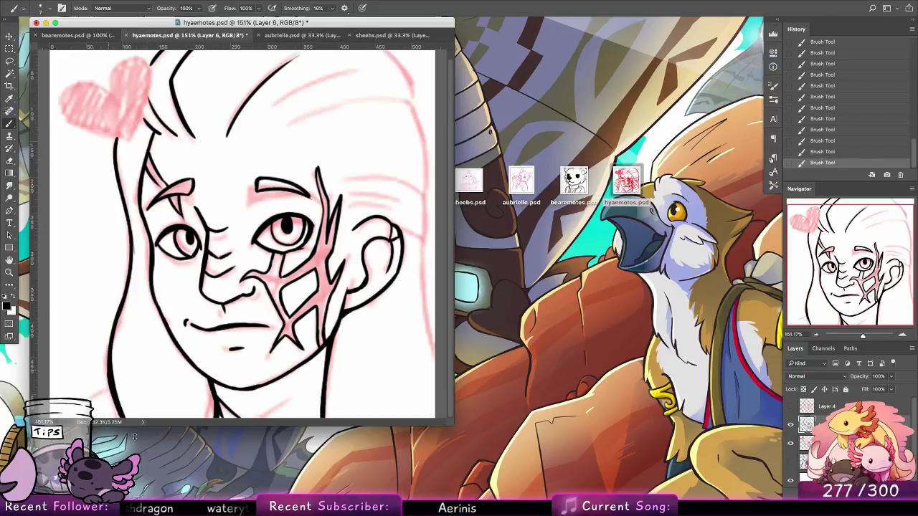
Ink the inner edge of the long far-side hair and the short shoulder line beside it.
key("ctrl+z")
left_click_drag(135, 246, 126, 416)
key("ctrl+z")
mouse_move(134, 244)
left_mouse_down()
mouse_move(156, 401)
mouse_move(75, 422)
left_mouse_up()
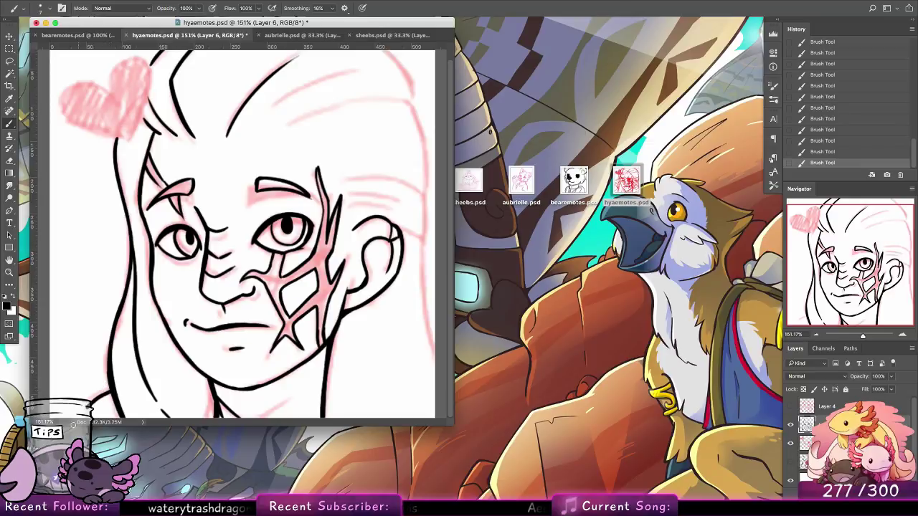
key("ctrl+z")
left_click_drag(111, 392, 84, 403)
key("ctrl+z")
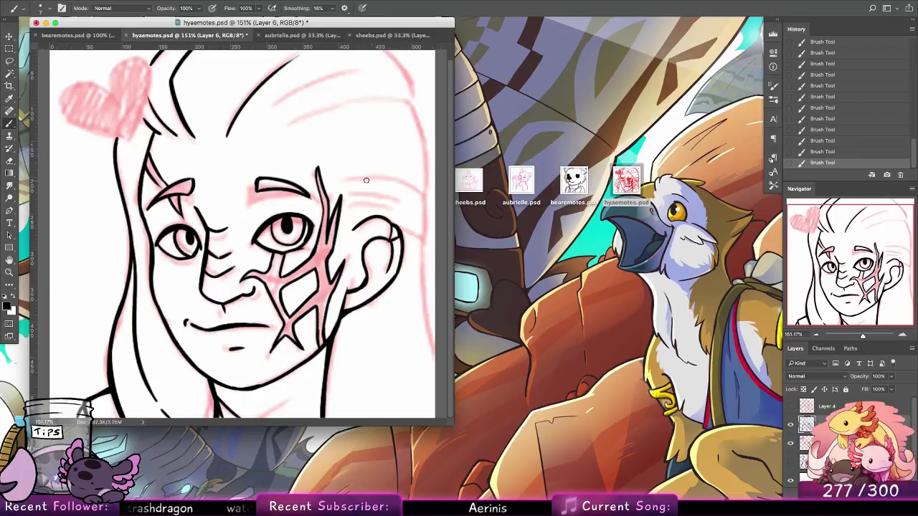
Ink the curved hair strands above the ear, sweeping from the temple toward the back of the head.
left_click_drag(355, 183, 420, 191)
key("ctrl+z")
mouse_move(346, 193)
left_mouse_down()
mouse_move(425, 214)
mouse_move(423, 200)
mouse_move(396, 185)
mouse_move(428, 205)
mouse_move(391, 184)
mouse_move(424, 196)
mouse_move(426, 234)
left_mouse_up()
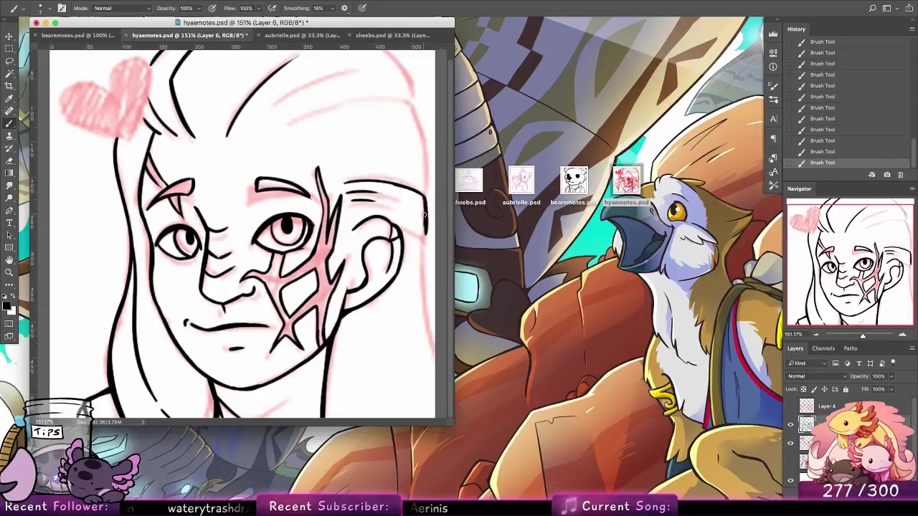
Ink the gathered hair behind the ear and its outer contour running down past the neck.
key("super+z")
left_click_drag(426, 199, 423, 243)
key("super+z")
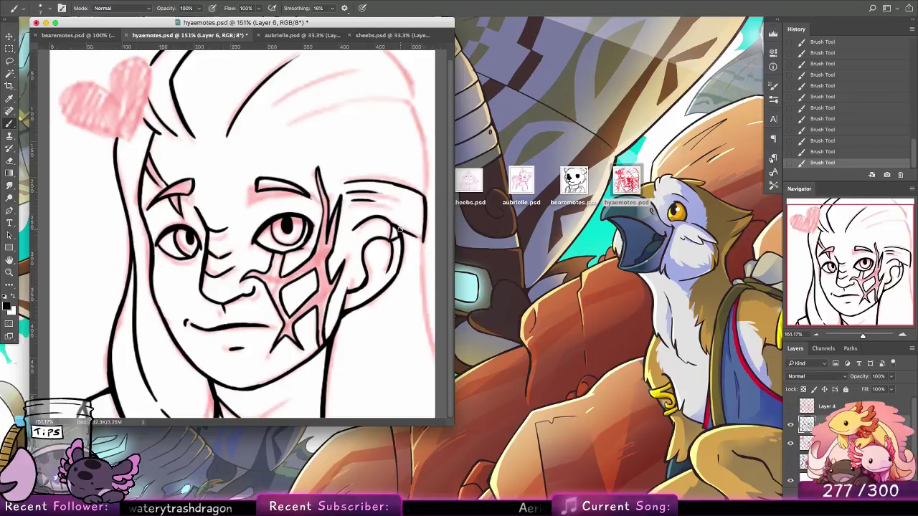
left_click_drag(423, 243, 434, 331)
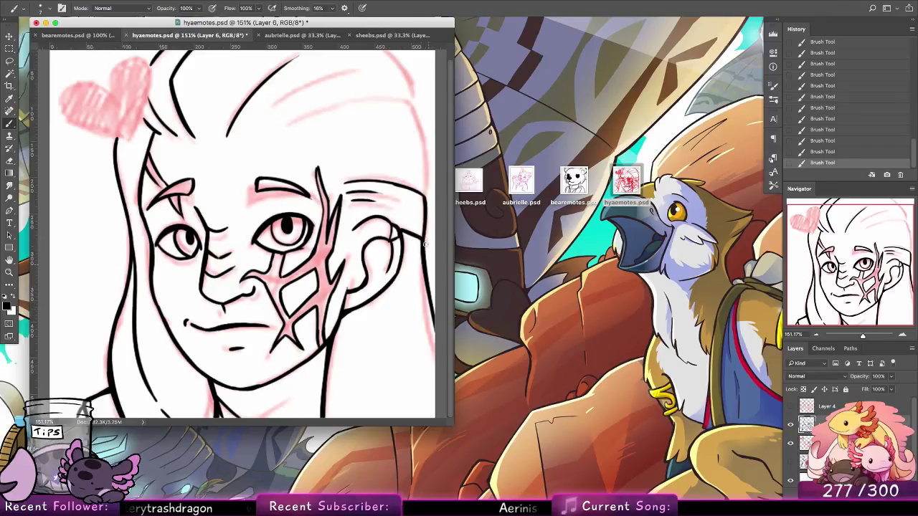
key("super+z")
left_click_drag(424, 238, 430, 318)
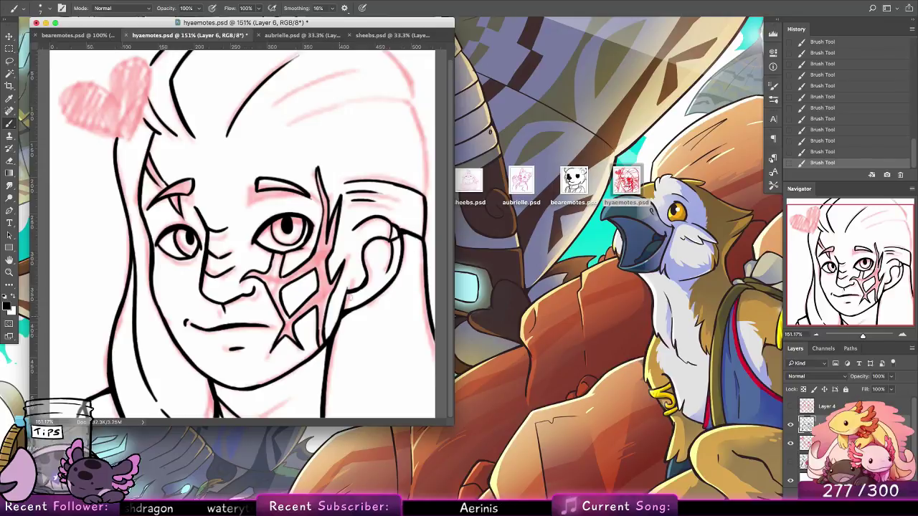
Ink the back contour of the head and the long strand sweeping across to the crown, closing the top hair outline.
scroll(420, 244, "up", 2)
left_click_drag(424, 215, 410, 121)
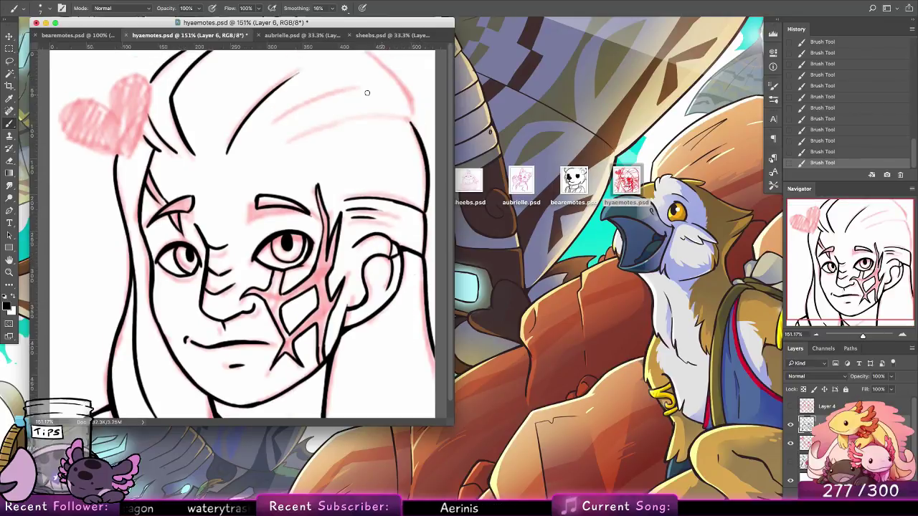
key("super+z")
mouse_move(426, 214)
left_mouse_down()
mouse_move(412, 121)
mouse_move(304, 137)
left_mouse_up()
key("super+z")
mouse_move(416, 131)
left_mouse_down()
mouse_move(353, 119)
mouse_move(308, 128)
left_mouse_up()
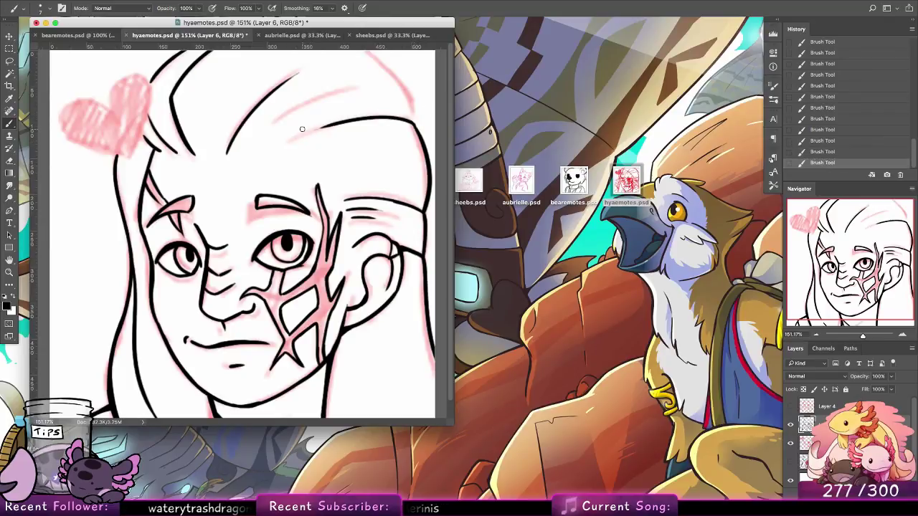
left_click_drag(412, 122, 366, 51)
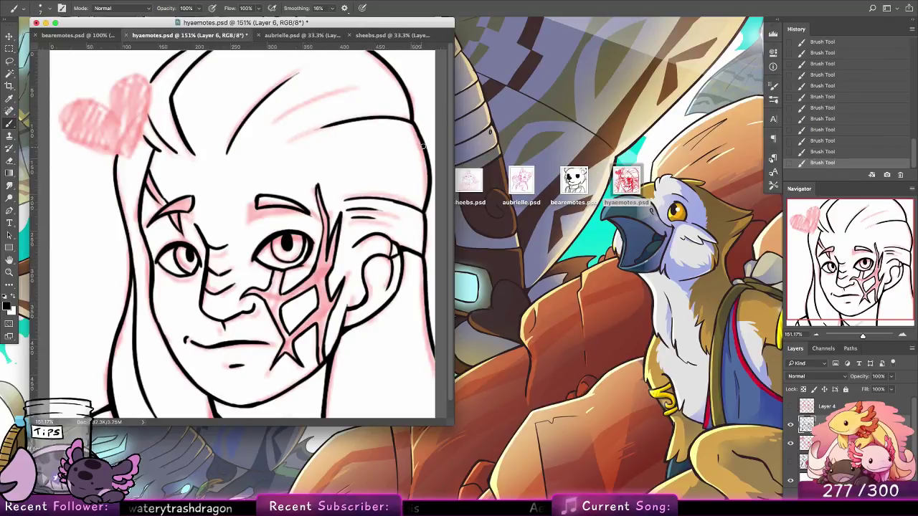
Add short swept-back hair strands along the hairline above the near eyebrow.
mouse_move(271, 152)
left_mouse_down()
mouse_move(300, 139)
mouse_move(334, 91)
left_mouse_up()
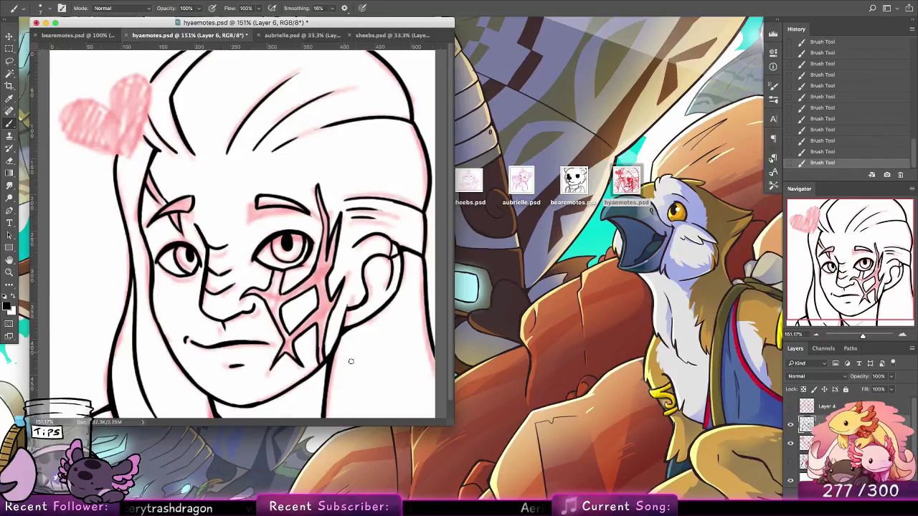
key("ctrl+z")
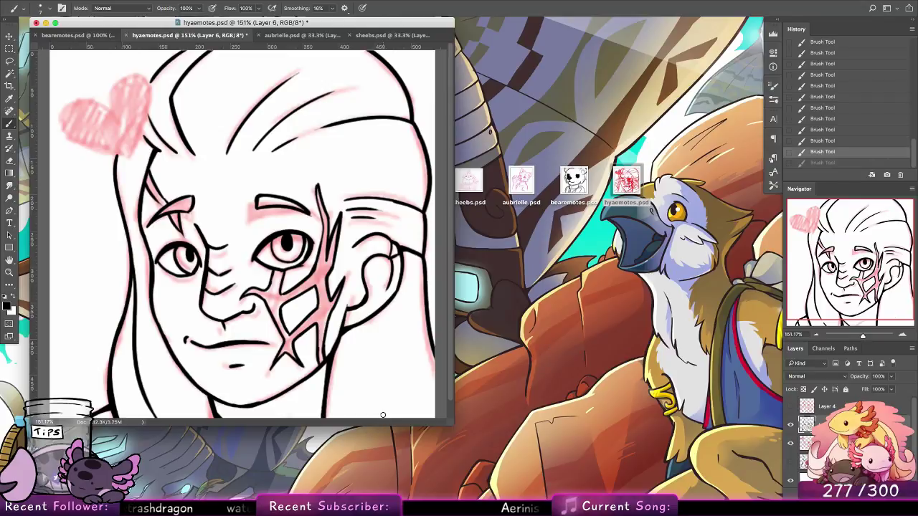
left_click_drag(303, 156, 340, 144)
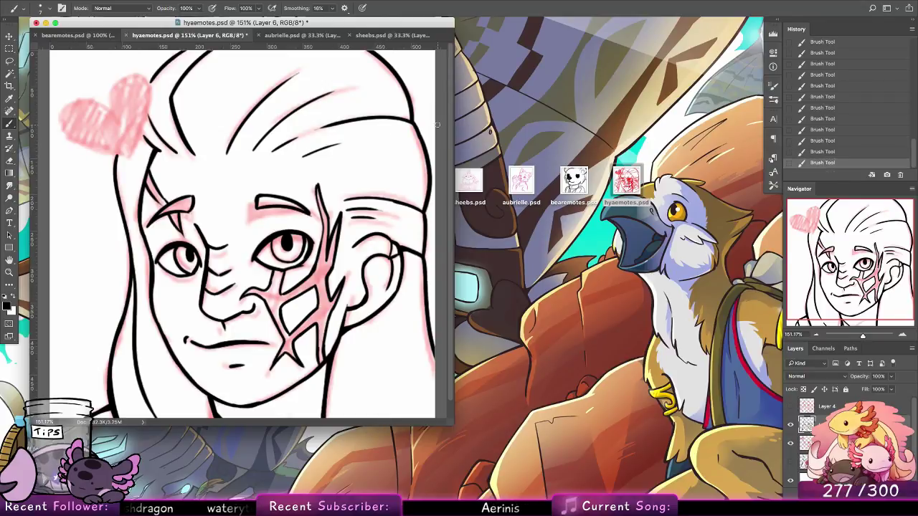
left_click(805, 445)
key("BackSpace")
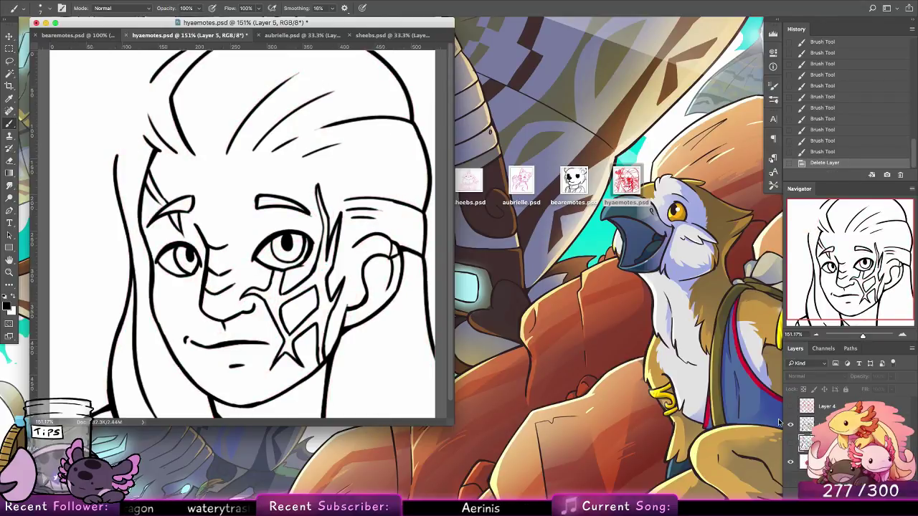
key("ctrl+z")
Paint the sketched heart solid black with a 21 px brush on a new layer above the line art.
left_click(46, 10)
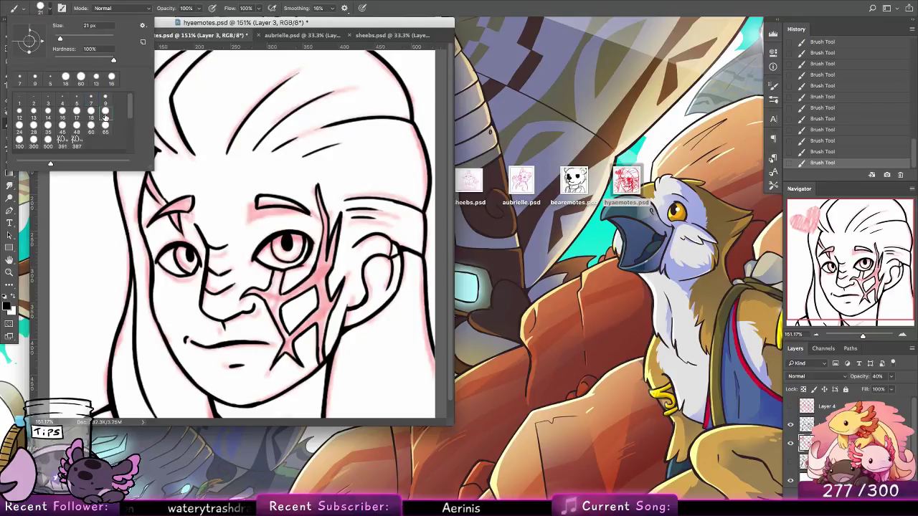
left_click(807, 425)
key("ctrl+alt+shift+n")
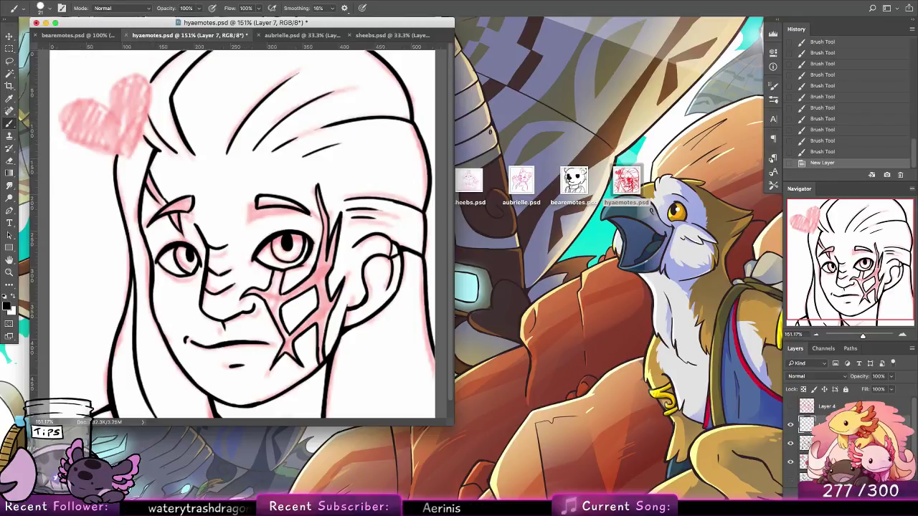
mouse_move(121, 123)
left_mouse_down()
mouse_move(114, 99)
mouse_move(135, 76)
mouse_move(140, 116)
mouse_move(129, 156)
mouse_move(133, 97)
mouse_move(134, 120)
mouse_move(73, 104)
mouse_move(71, 129)
mouse_move(127, 152)
mouse_move(80, 125)
mouse_move(107, 137)
mouse_move(152, 105)
left_mouse_up()
Clean up the heart's edges with the Eraser and shift the heart slightly toward the hair.
left_click(9, 162)
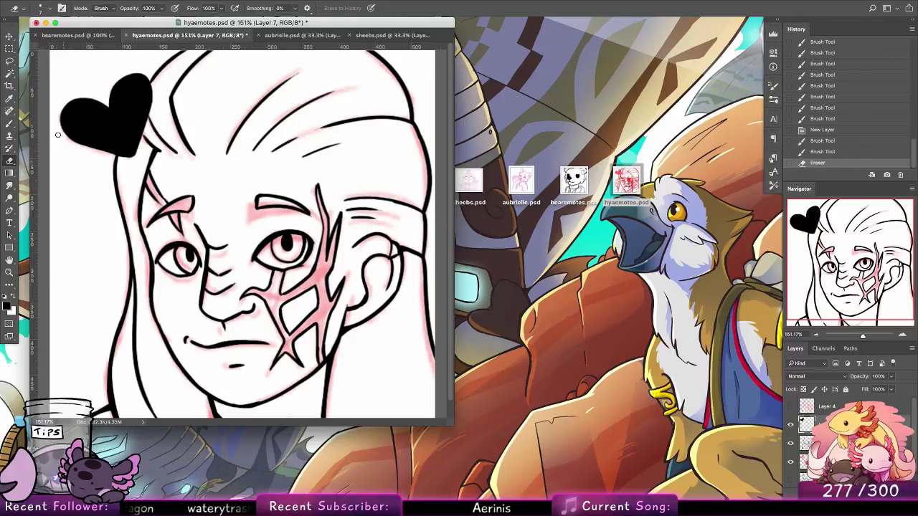
mouse_move(58, 134)
left_mouse_down()
mouse_move(133, 154)
mouse_move(142, 137)
left_mouse_up()
left_click(11, 35)
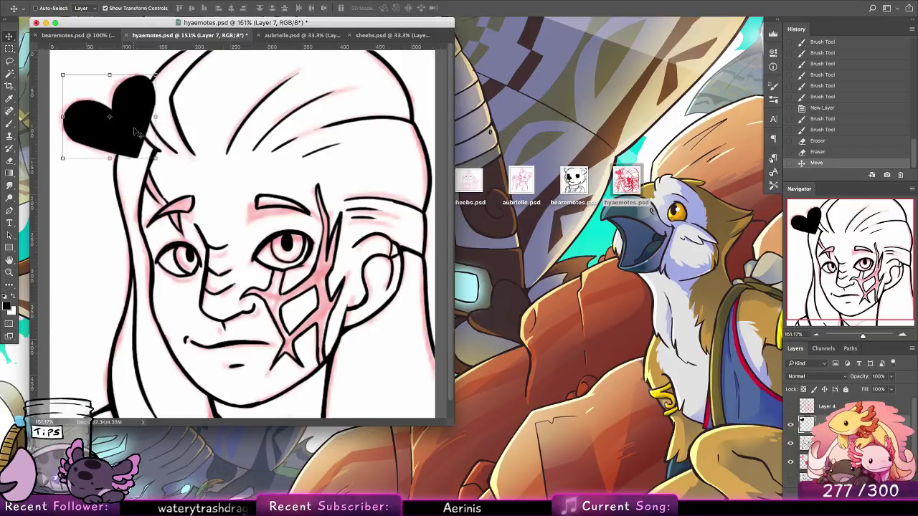
Touch up the hair lines around the heart on Layer 6 with a smaller brush so they meet its edge.
left_click(10, 122)
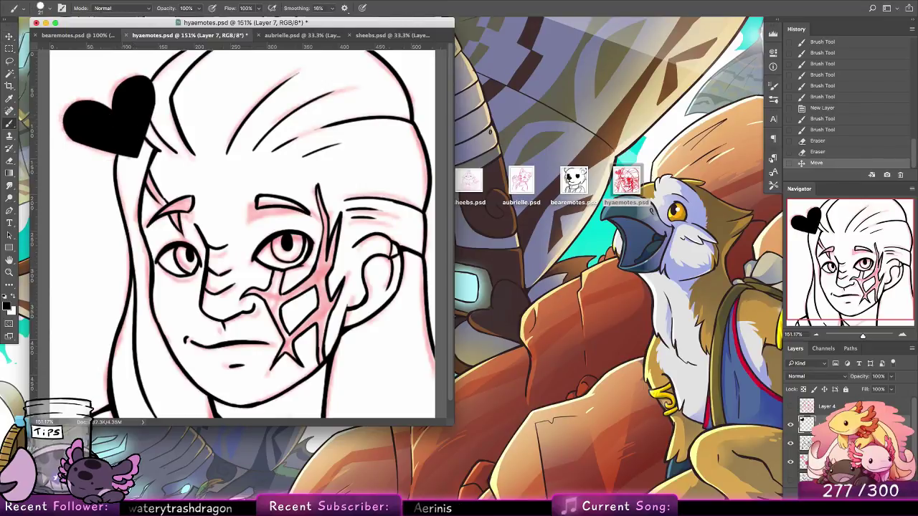
left_click(829, 444)
left_click(44, 8)
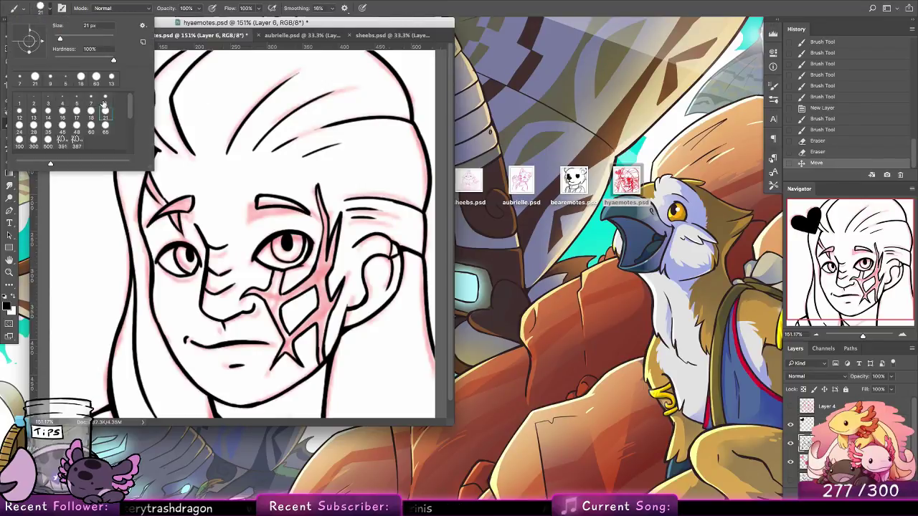
left_click(44, 8)
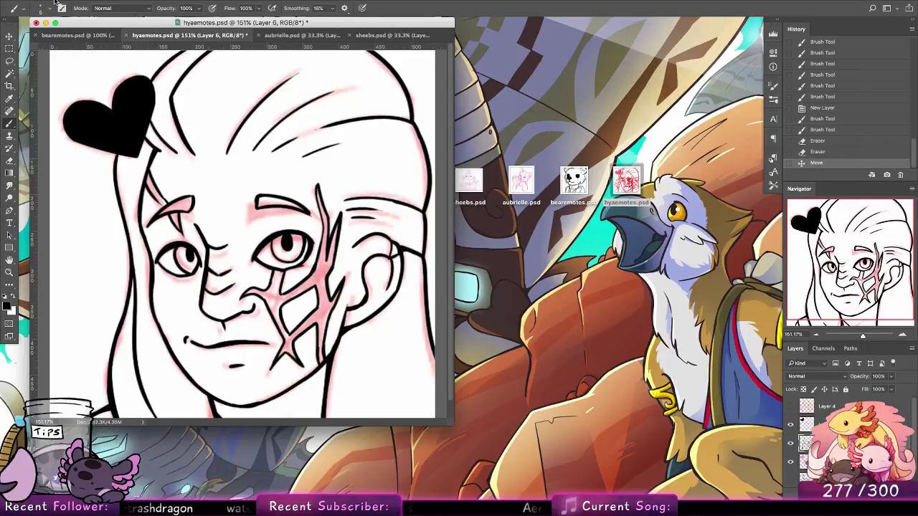
left_click(44, 8)
mouse_move(117, 175)
left_mouse_down()
mouse_move(119, 155)
mouse_move(119, 203)
left_mouse_up()
key("super+z")
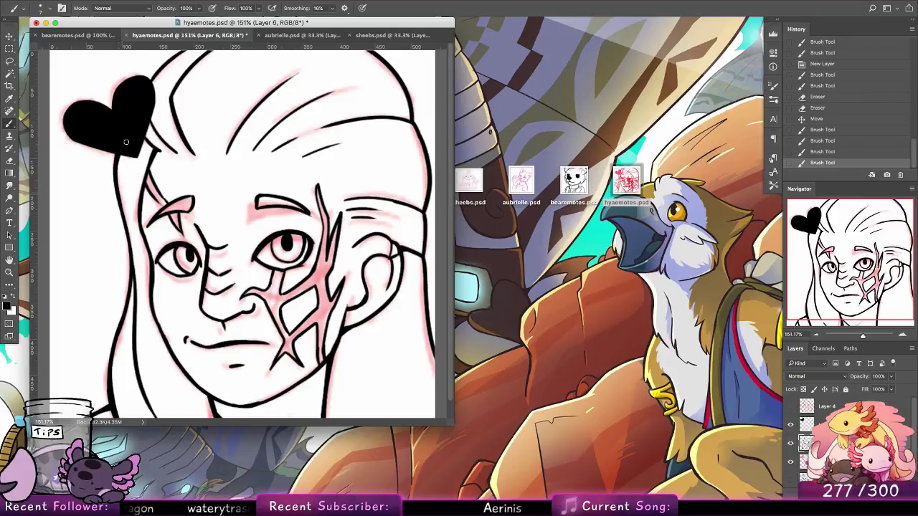
left_click_drag(152, 85, 168, 65)
left_click(145, 88)
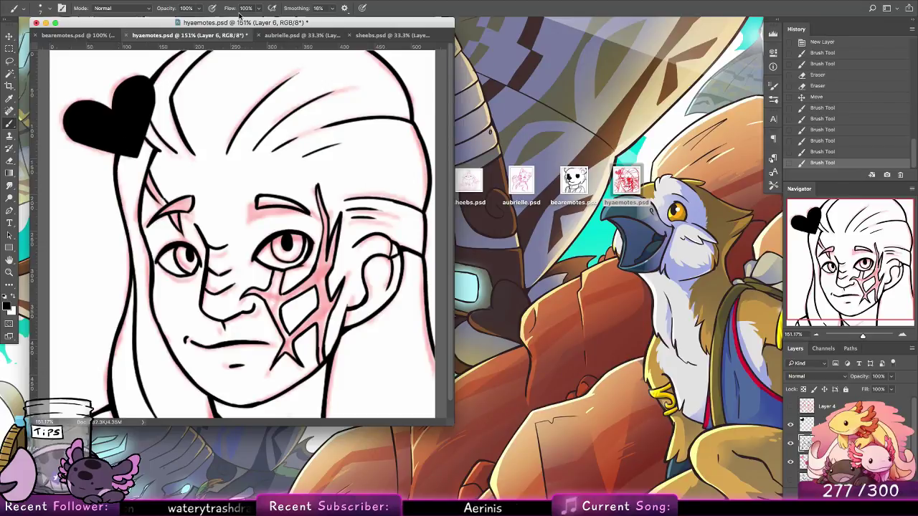
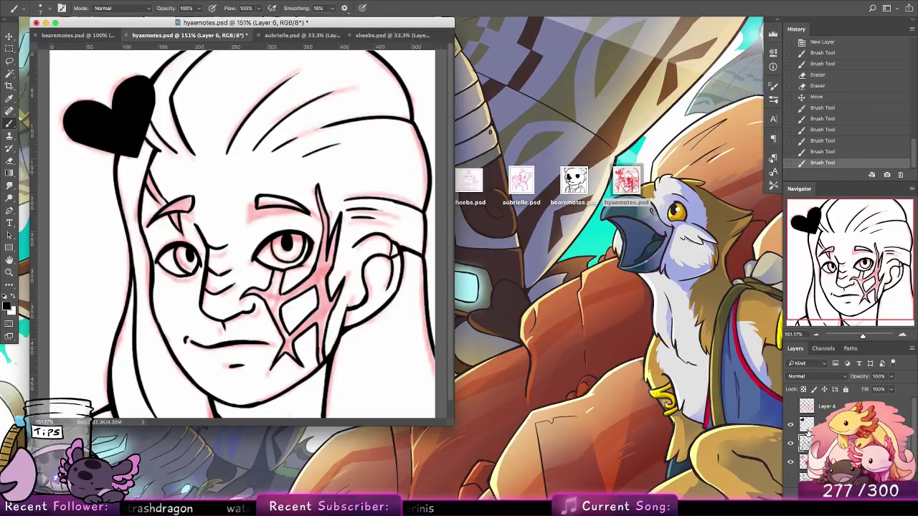
Delete the heart emote's sketch layer and show Layer 4's hooded sketch in place of the finished artwork.
key("Delete")
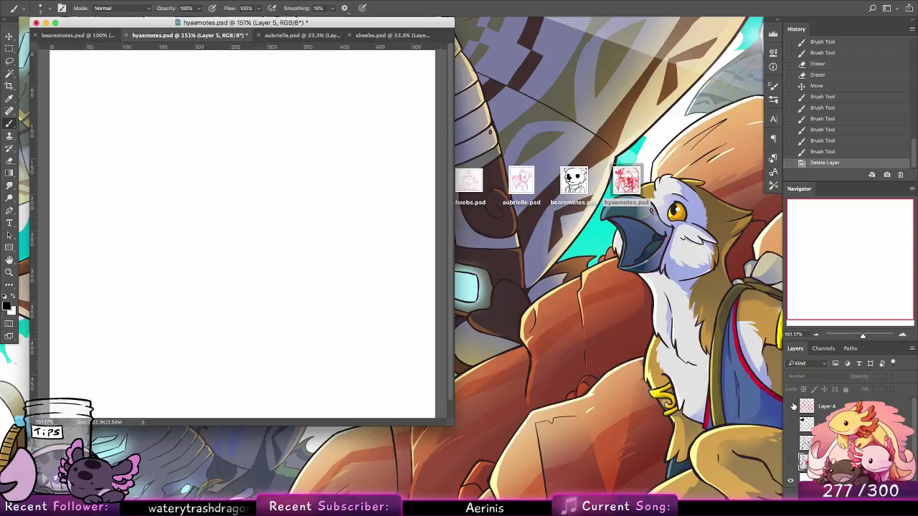
left_click(791, 407)
Lower the opacity of the hooded sketch on Layer 4 and add a new layer above it for inking.
left_click(870, 407)
left_click(891, 378)
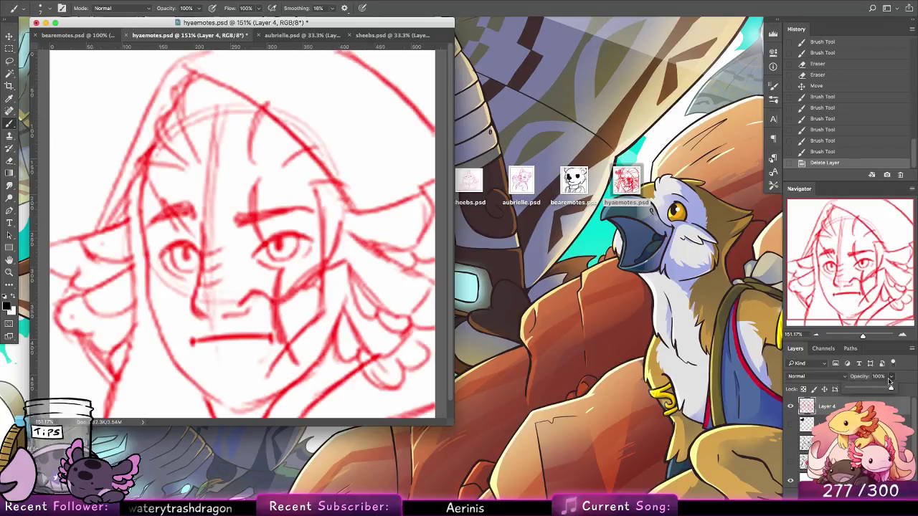
left_click_drag(870, 390, 862, 389)
key("alt+shift+super+n")
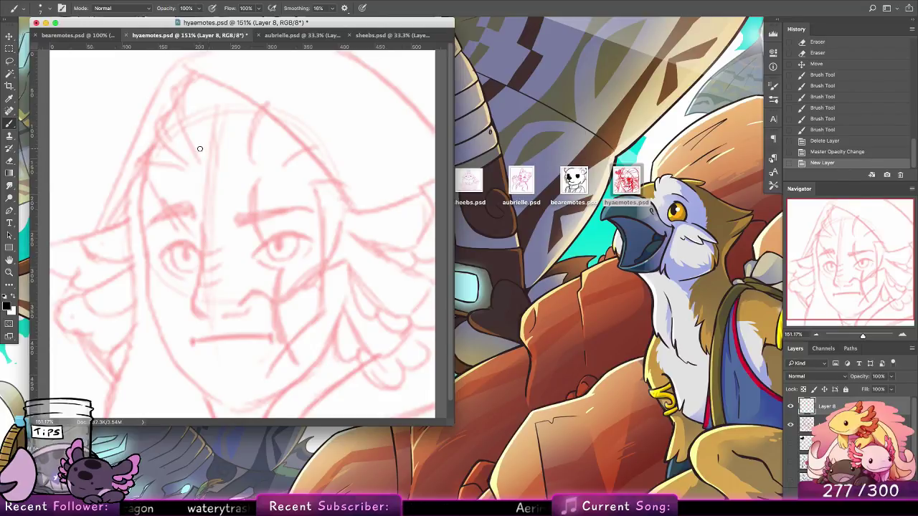
Ink the hooded figure's nose bridge, tip and nostril, plus the three short curved lines across the bridge.
mouse_move(196, 225)
left_mouse_down()
mouse_move(209, 249)
mouse_move(193, 320)
left_mouse_up()
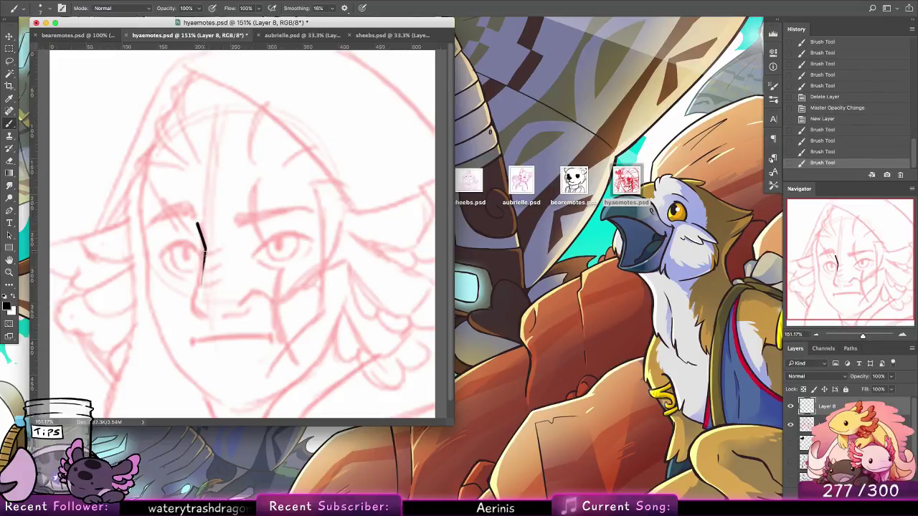
key("super+z")
left_click_drag(206, 248, 188, 311)
key("super+z")
mouse_move(206, 248)
left_mouse_down()
mouse_move(192, 300)
mouse_move(198, 278)
left_mouse_up()
mouse_move(196, 222)
left_mouse_down()
mouse_move(206, 244)
mouse_move(199, 310)
mouse_move(214, 316)
mouse_move(245, 307)
left_mouse_up()
key("super+z")
key("super+z")
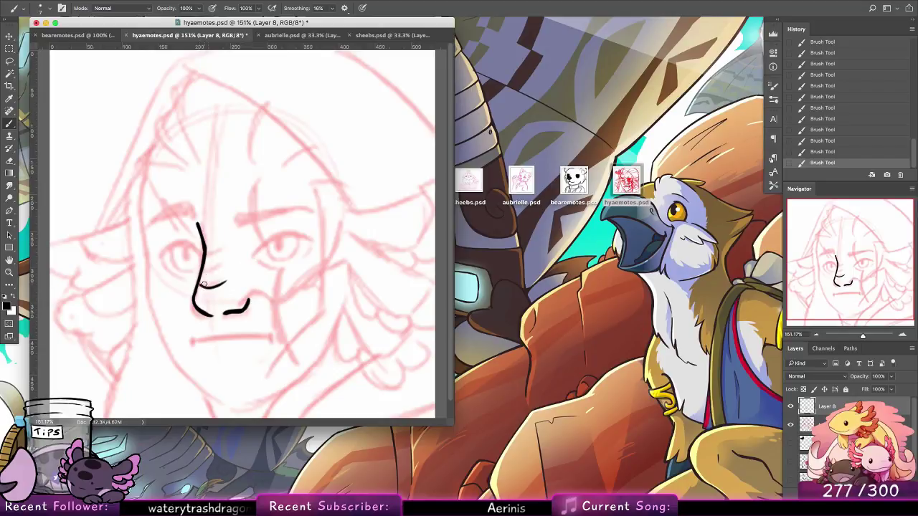
key("ctrl+z")
mouse_move(200, 285)
left_mouse_down()
mouse_move(234, 273)
mouse_move(208, 268)
mouse_move(222, 265)
mouse_move(215, 251)
left_mouse_up()
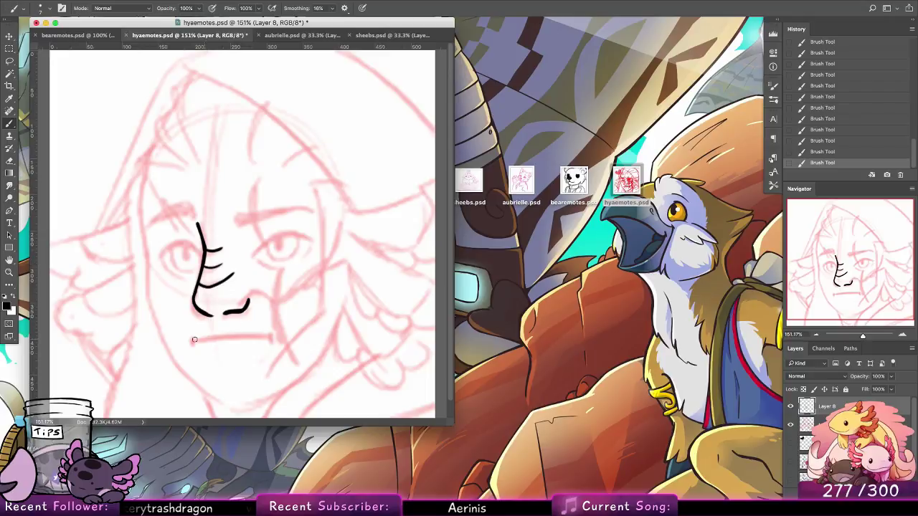
Ink the flat mouth line with a short tick at each corner.
left_click_drag(193, 349, 194, 347)
left_click_drag(269, 334, 271, 341)
mouse_move(195, 342)
left_mouse_down()
mouse_move(275, 336)
mouse_move(195, 342)
left_mouse_up()
key("ctrl+z")
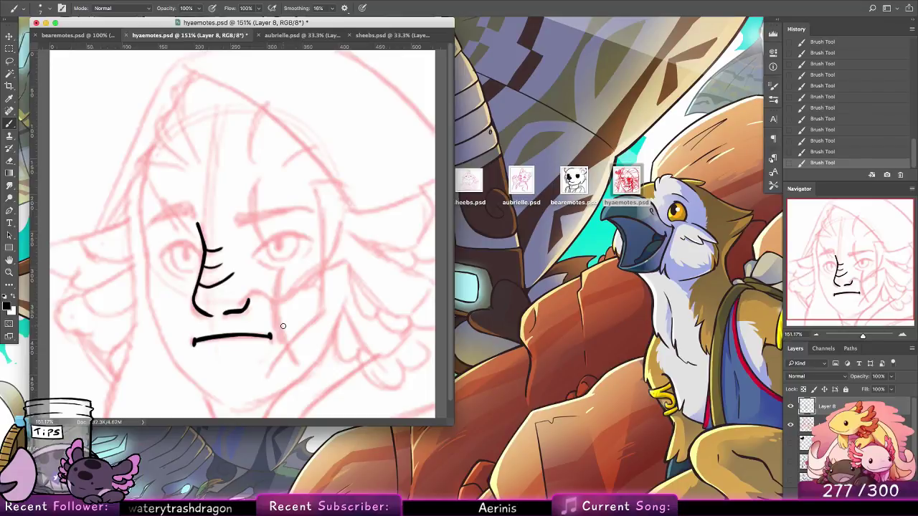
Trim the top end of the nose bridge line with the Eraser and return to the Brush tool.
key("e")
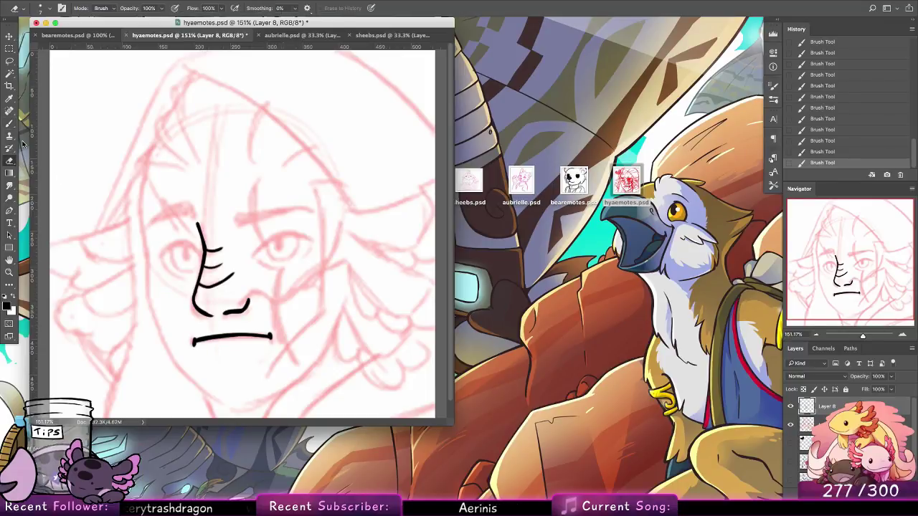
mouse_move(210, 242)
left_mouse_down()
mouse_move(193, 213)
mouse_move(203, 245)
left_mouse_up()
key("b")
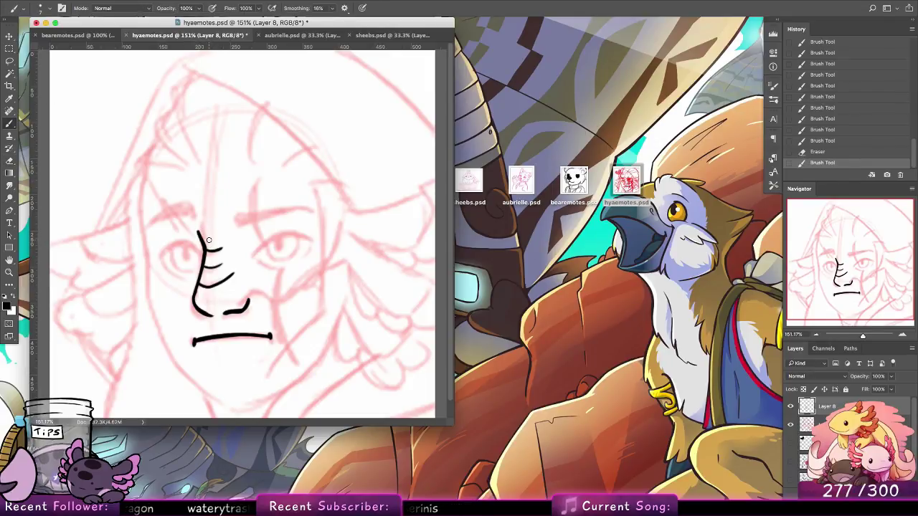
Ink the arched upper eyelid of the eye on the scarred side of the face.
mouse_move(259, 243)
left_mouse_down()
mouse_move(313, 236)
mouse_move(271, 235)
mouse_move(252, 253)
mouse_move(283, 234)
left_mouse_up()
key("super+z")
key("super+z")
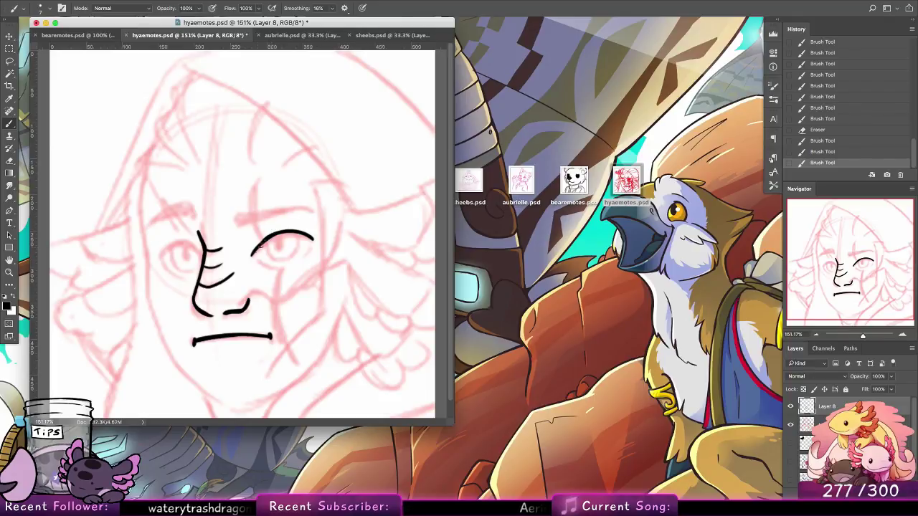
left_click_drag(274, 237, 286, 230)
key("super+z")
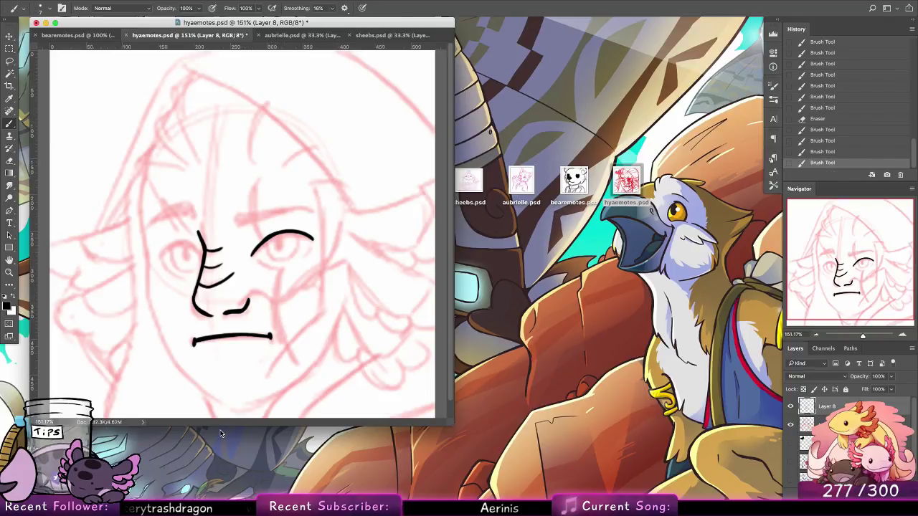
Ink the lower lid and pupil of the scarred-side eye, and hide the sketch layer to check the line art.
mouse_move(257, 260)
left_mouse_down()
mouse_move(285, 267)
mouse_move(312, 240)
mouse_move(296, 261)
mouse_move(313, 251)
mouse_move(283, 234)
mouse_move(277, 248)
mouse_move(276, 238)
left_mouse_up()
key("super+z")
key("alt+super+z")
key("alt+super+z")
key("alt+super+z")
key("alt+super+z")
key("super+z")
key("super+z")
left_click(790, 424)
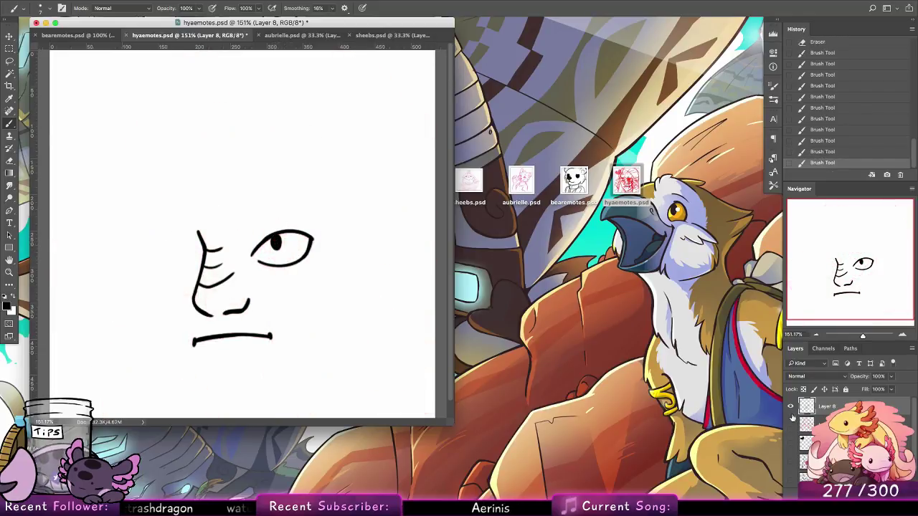
Compare the hooded face with the heart emote's line art by switching layer visibility, and return to Layer 8 over its sketch.
left_click(791, 406)
left_click(790, 443)
left_click(791, 460)
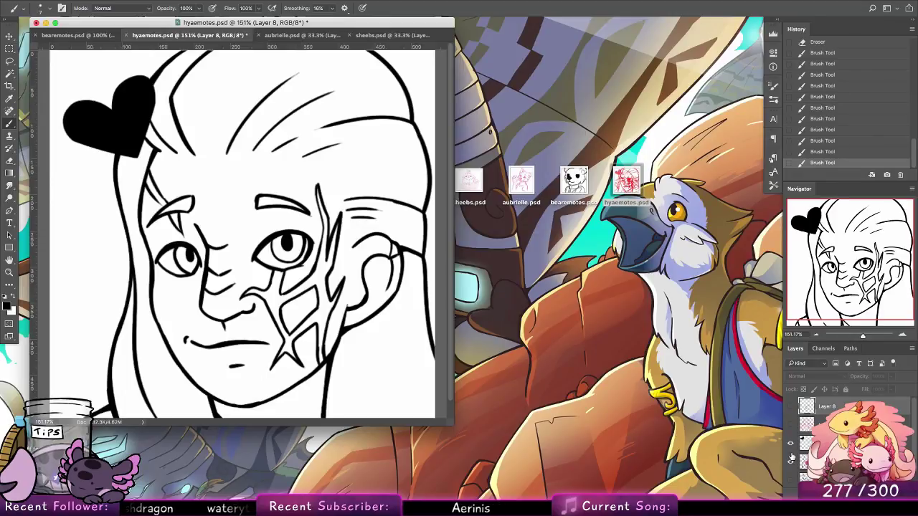
left_click(790, 460)
left_click(790, 406)
left_click(790, 425)
left_click(790, 444)
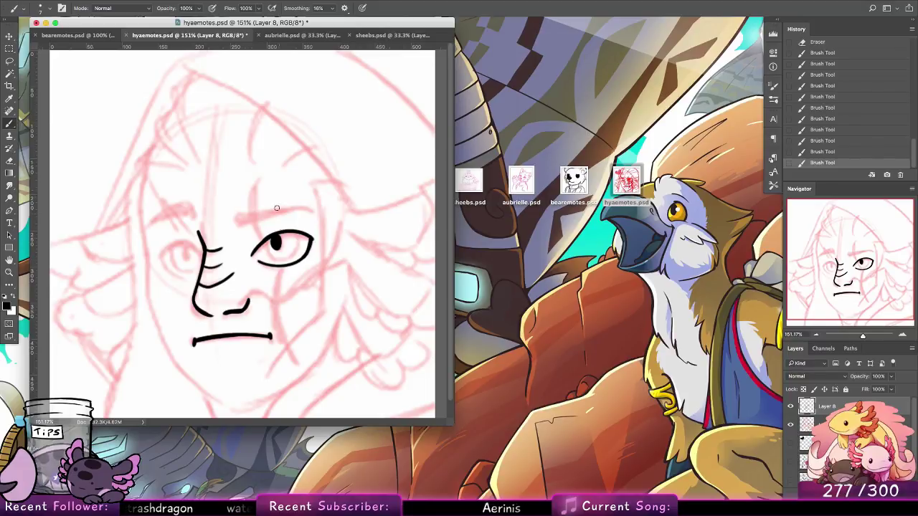
Ink the lids and pupil of the eye on the unscarred side, and touch up the scarred-side pupil.
left_click_drag(252, 254, 271, 238)
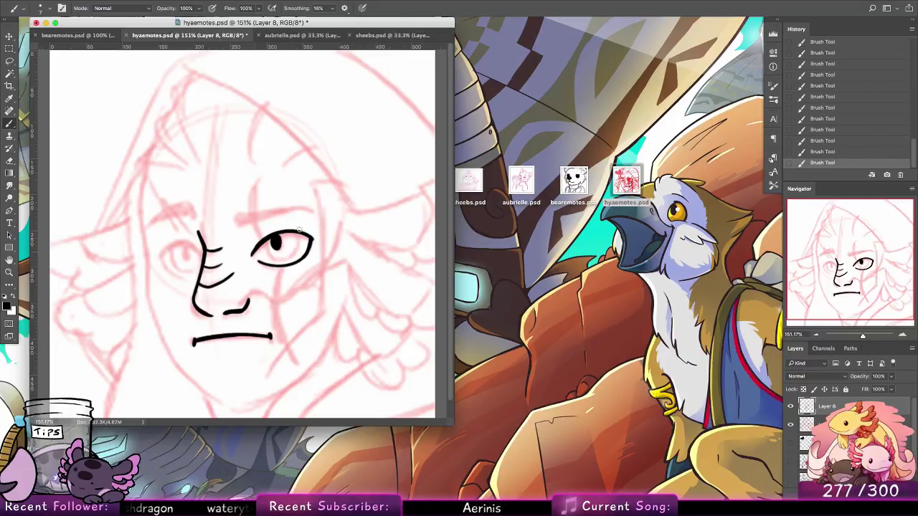
mouse_move(202, 255)
left_mouse_down()
mouse_move(173, 241)
mouse_move(200, 251)
mouse_move(165, 253)
left_mouse_up()
key("super+z")
key("super+z")
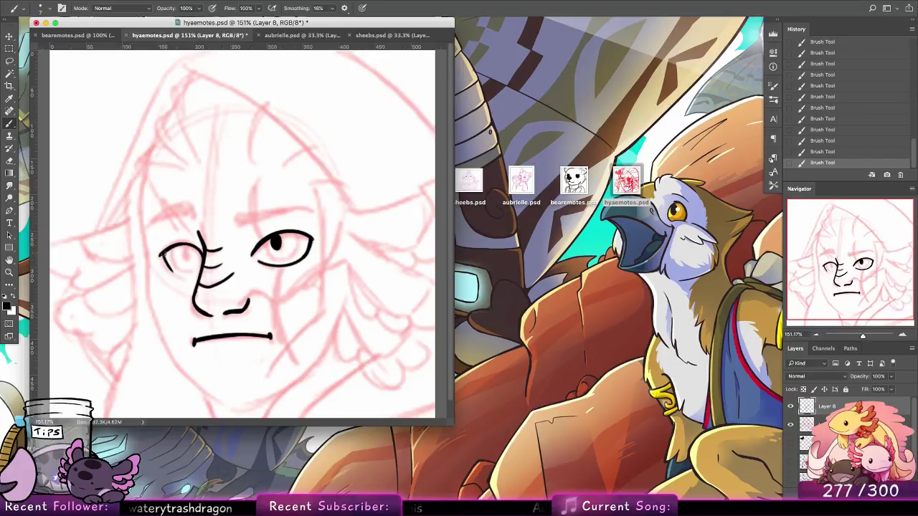
mouse_move(201, 278)
left_mouse_down()
mouse_move(175, 273)
mouse_move(183, 251)
mouse_move(192, 257)
left_mouse_up()
mouse_move(271, 240)
left_mouse_down()
mouse_move(276, 247)
mouse_move(285, 236)
left_mouse_up()
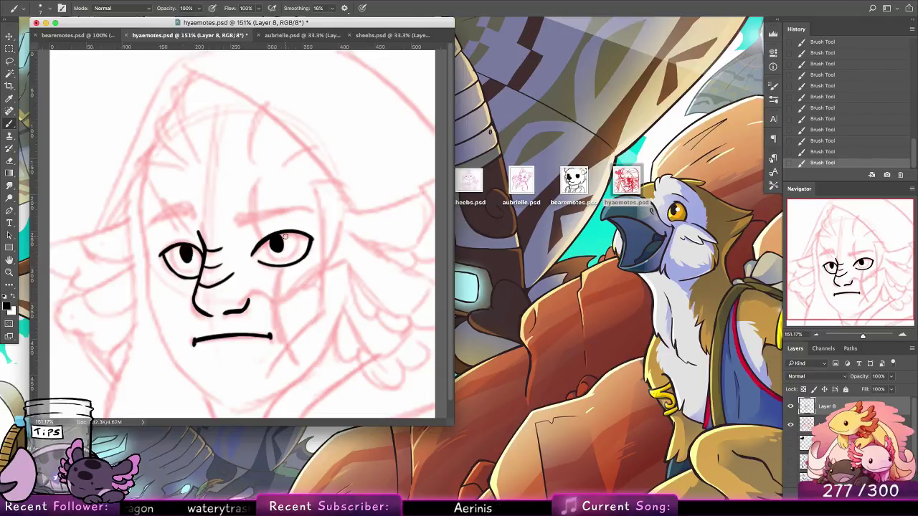
Display only the heart emote's face line art on Layer 6 and erase the iris outlines around both pupils.
key("e")
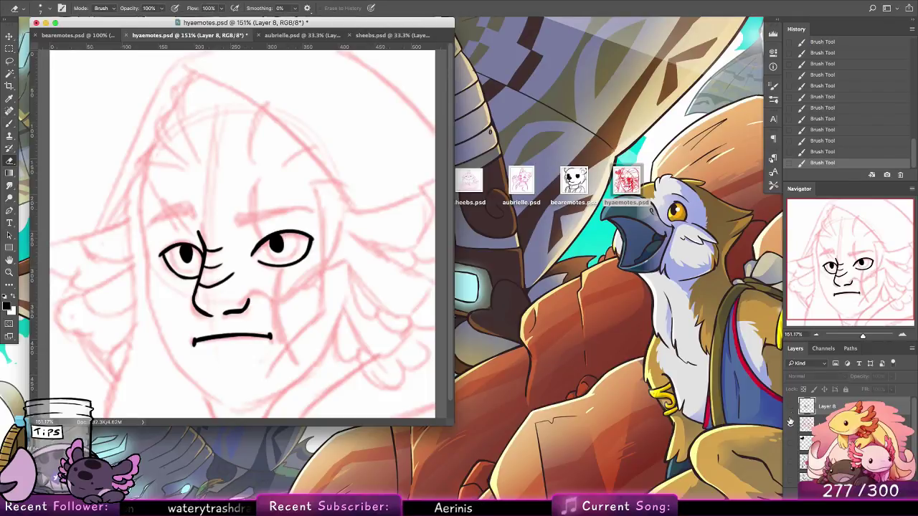
left_click_drag(791, 421, 791, 426)
left_click(791, 444)
left_click(791, 444)
left_click(790, 462)
left_click(802, 460)
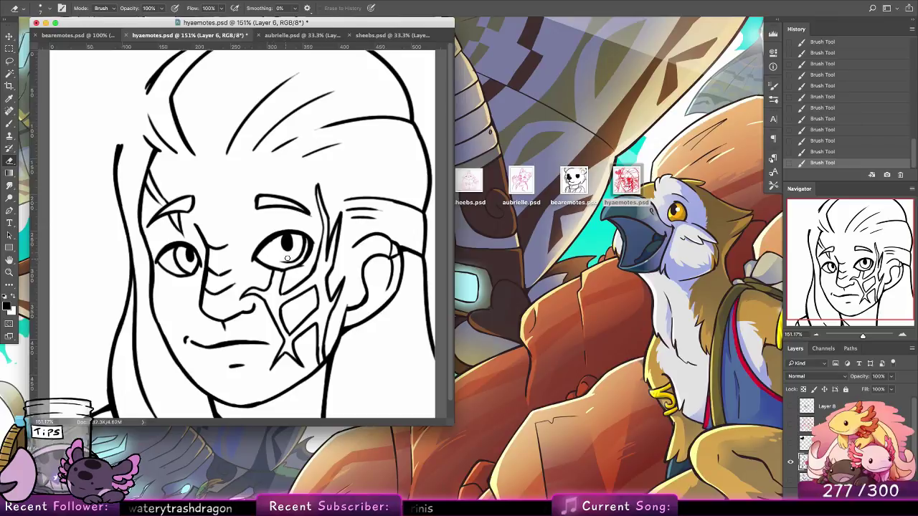
left_click_drag(287, 258, 276, 242)
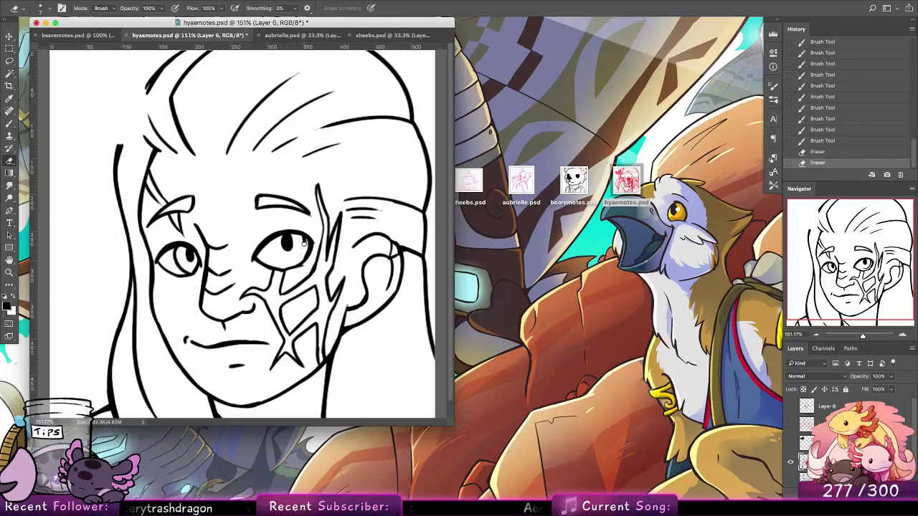
left_click(305, 242)
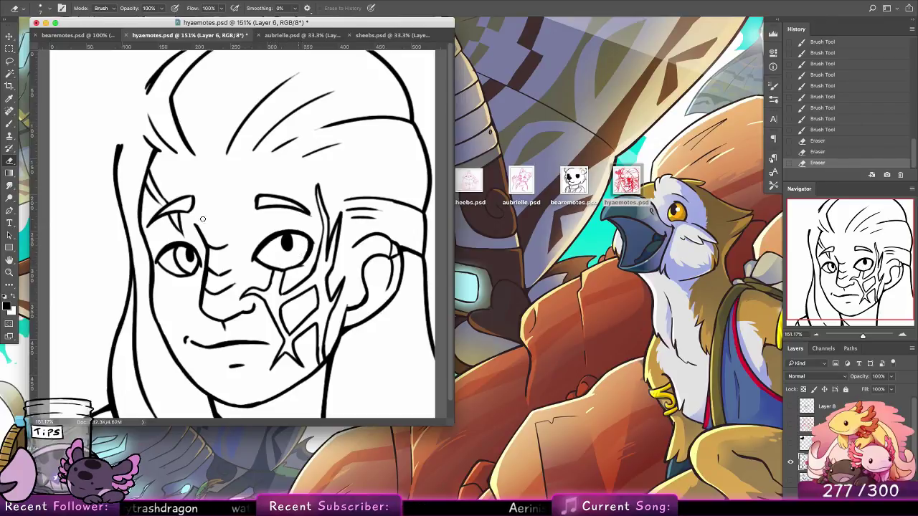
left_click(185, 271)
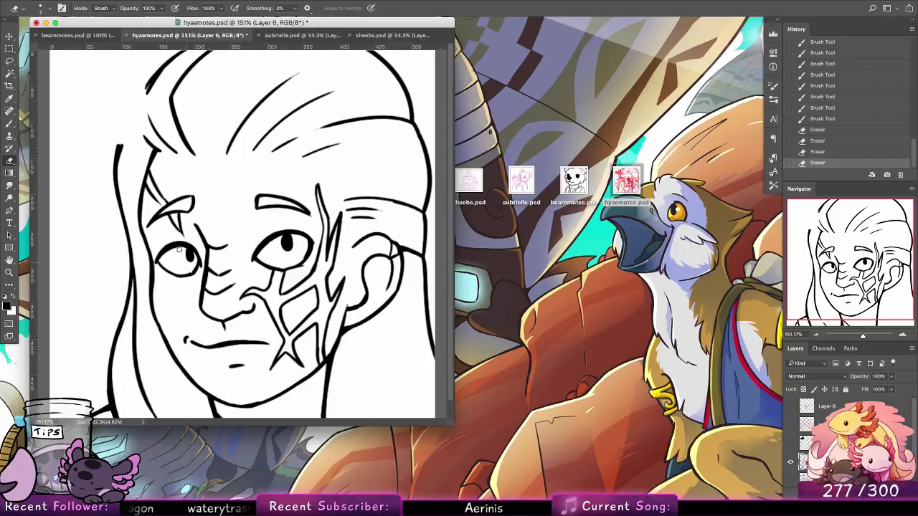
Fill in and round out both of the heart emote's pupils with the Brush tool.
key("b")
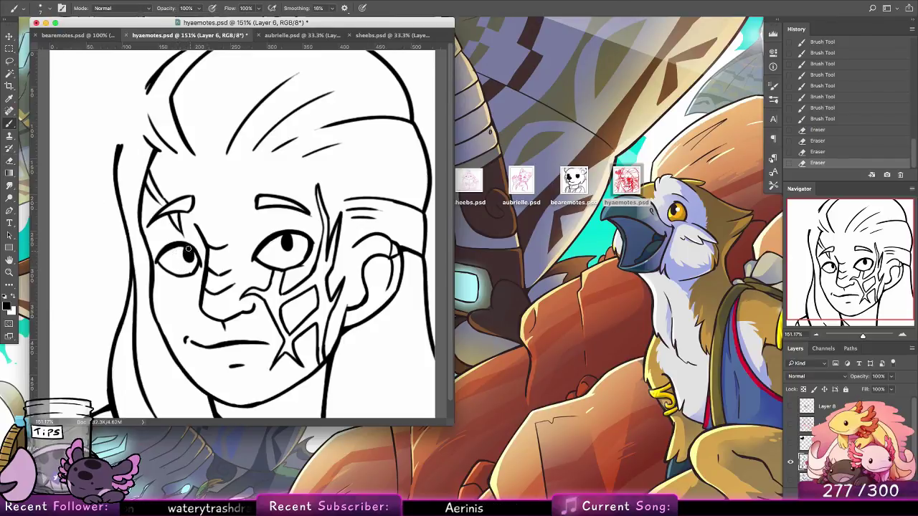
left_click_drag(188, 249, 191, 260)
mouse_move(286, 236)
left_mouse_down()
mouse_move(289, 249)
mouse_move(284, 234)
left_mouse_up()
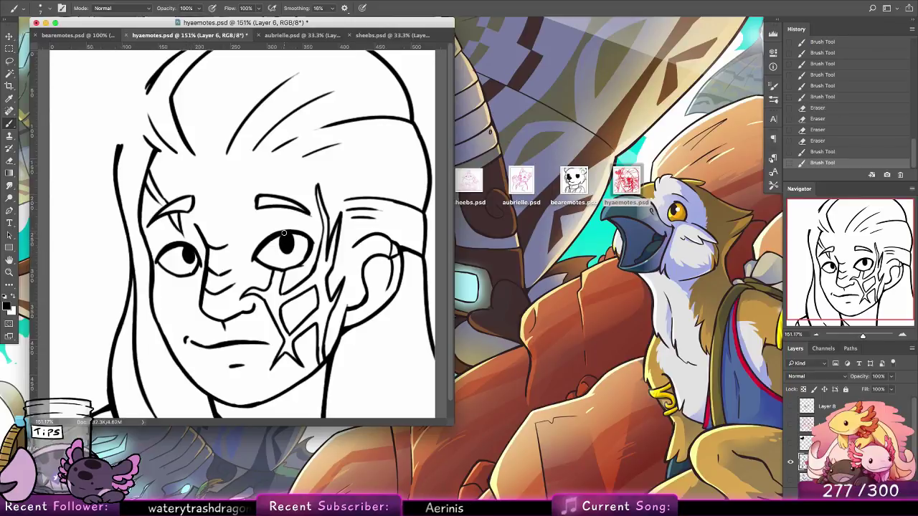
Check the facepalm emote's line art on its own and overlaid with the heart emote layers.
left_click(791, 462)
left_click(791, 481)
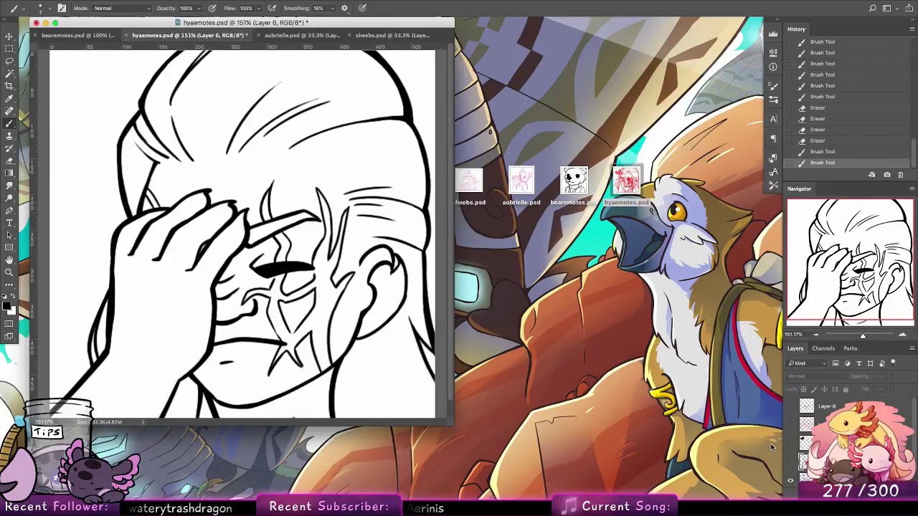
left_click(791, 461)
left_click(792, 444)
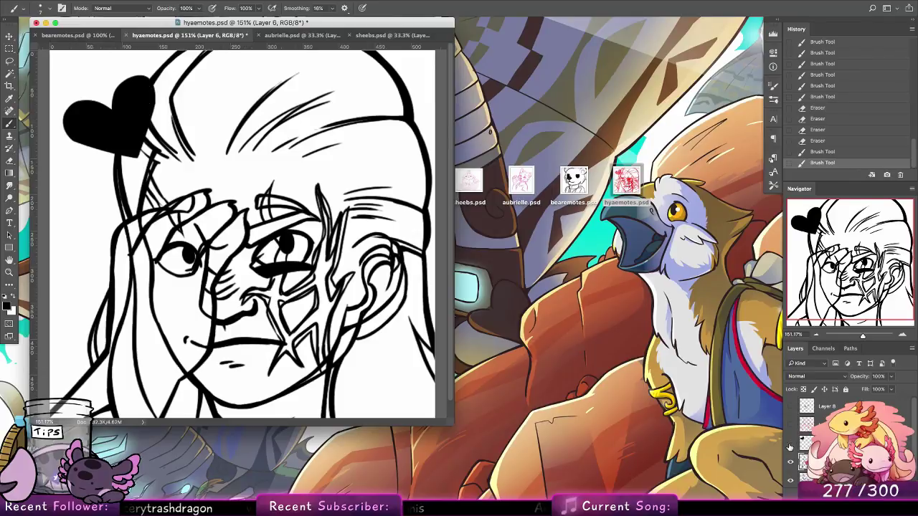
left_click_drag(791, 444, 791, 462)
left_click(802, 446)
left_click(792, 427)
left_click(792, 427)
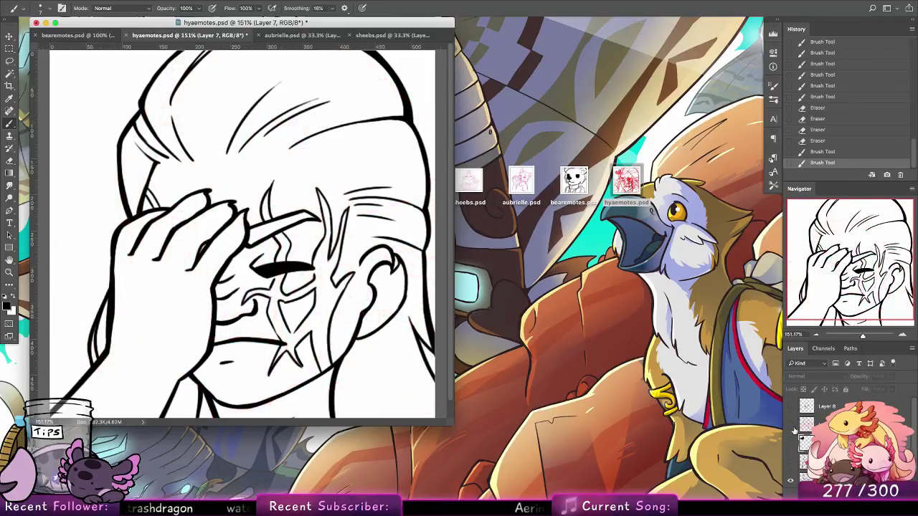
Hide the facepalm line art, show the hooded emote's sketch and inks, and make Layer 8 active.
left_click(792, 481)
left_click(792, 425)
left_click(791, 406)
left_click(820, 406)
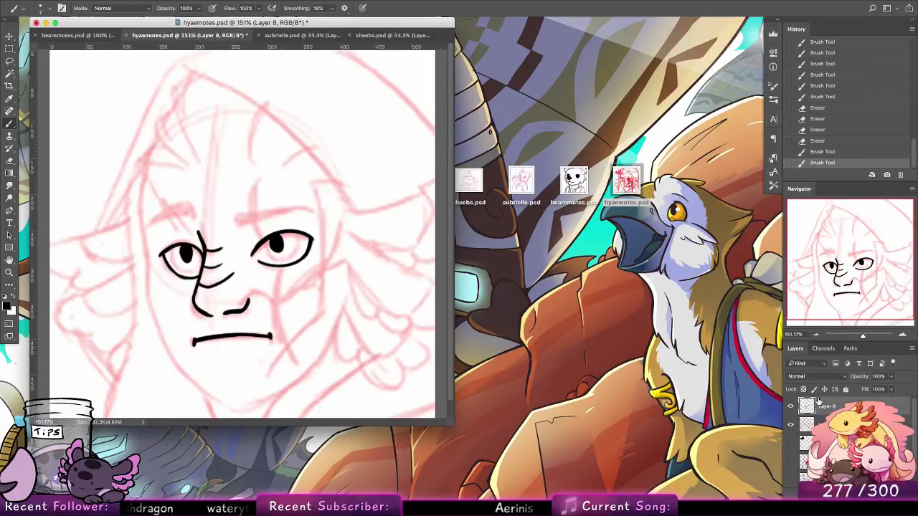
Go over the unscarred-side eye's outline, and try thickening the scarred-side upper lid before undoing that stroke.
mouse_move(160, 255)
left_mouse_down()
mouse_move(193, 245)
mouse_move(204, 255)
left_mouse_up()
left_click_drag(267, 235, 251, 256)
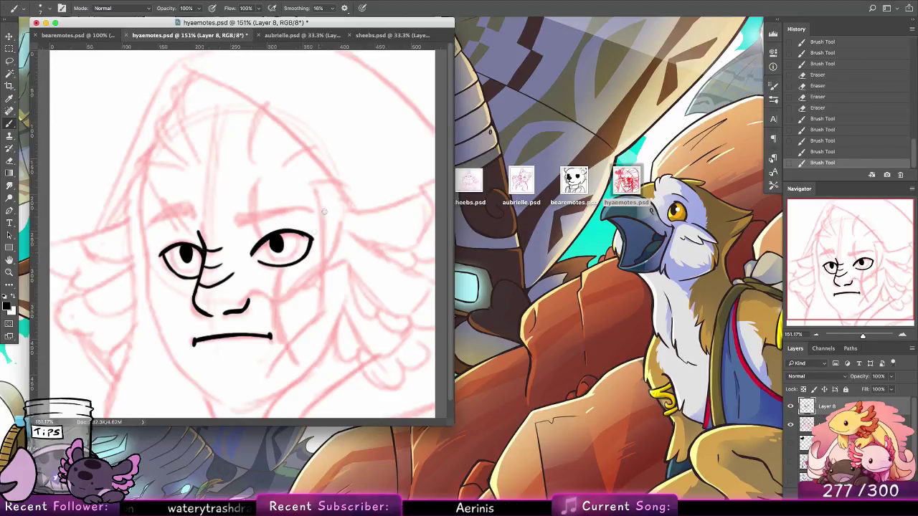
key("super+z")
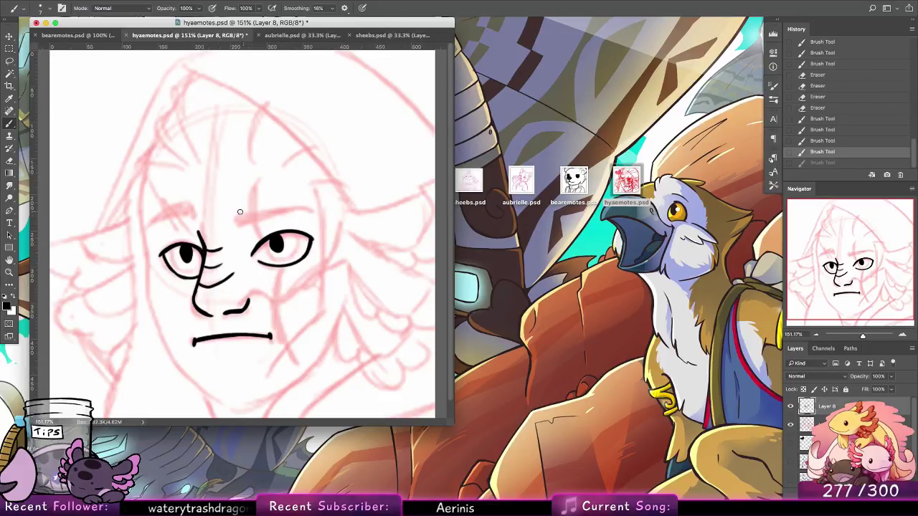
Ink the outlined eyebrow above the scarred-side eye, checking its shape against the heart emote's brow.
left_click_drag(239, 216, 294, 205)
key("super+z")
key("super+z")
key("super+z")
left_click(791, 465)
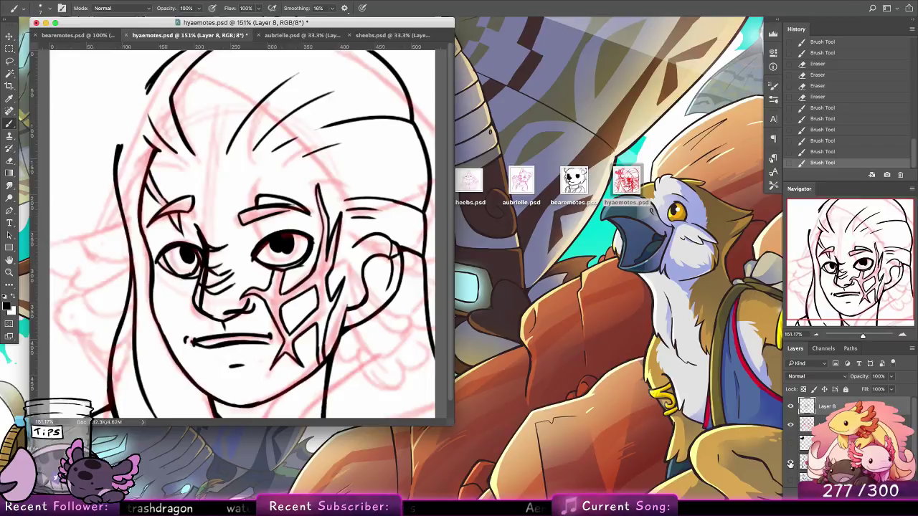
left_click(791, 464)
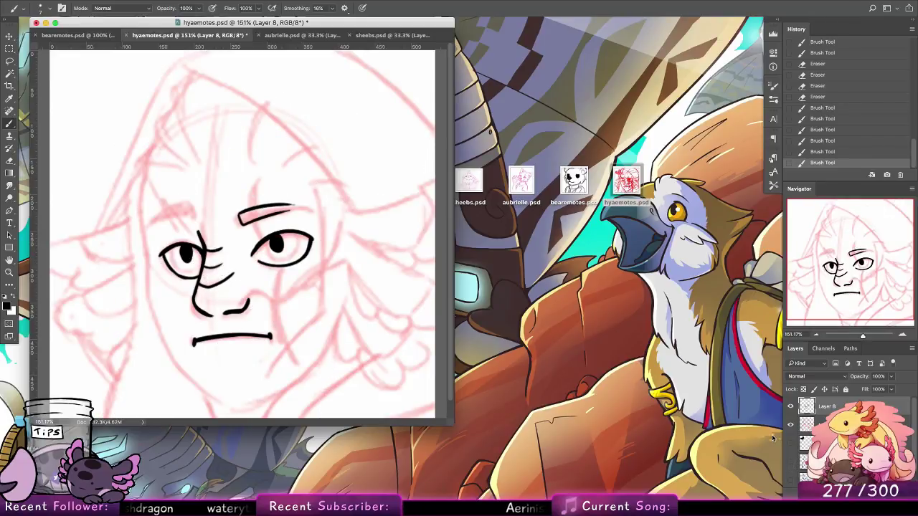
mouse_move(243, 225)
left_mouse_down()
mouse_move(282, 204)
mouse_move(305, 211)
mouse_move(248, 212)
mouse_move(299, 203)
mouse_move(244, 212)
mouse_move(263, 206)
mouse_move(243, 224)
left_mouse_up()
key("super+z")
key("ctrl+z")
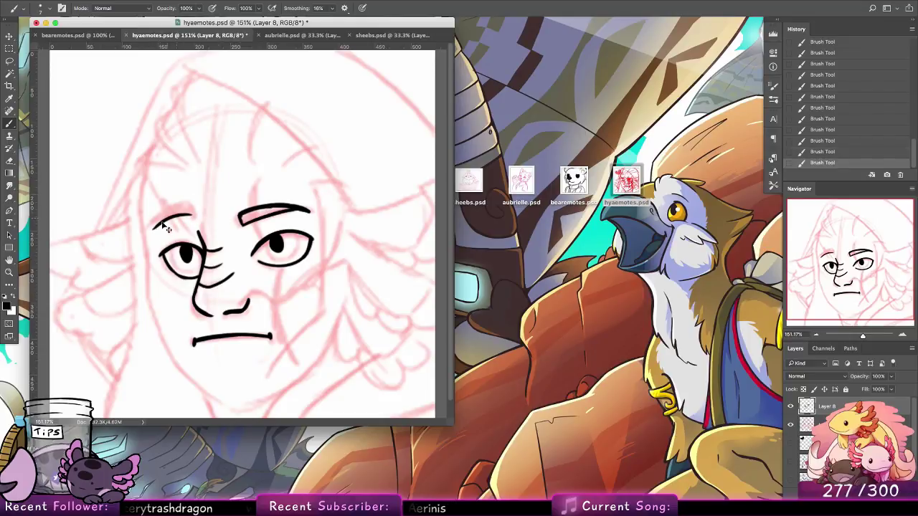
Ink the short, angled eyebrow above the unscarred-side eye.
left_click_drag(151, 234, 195, 214)
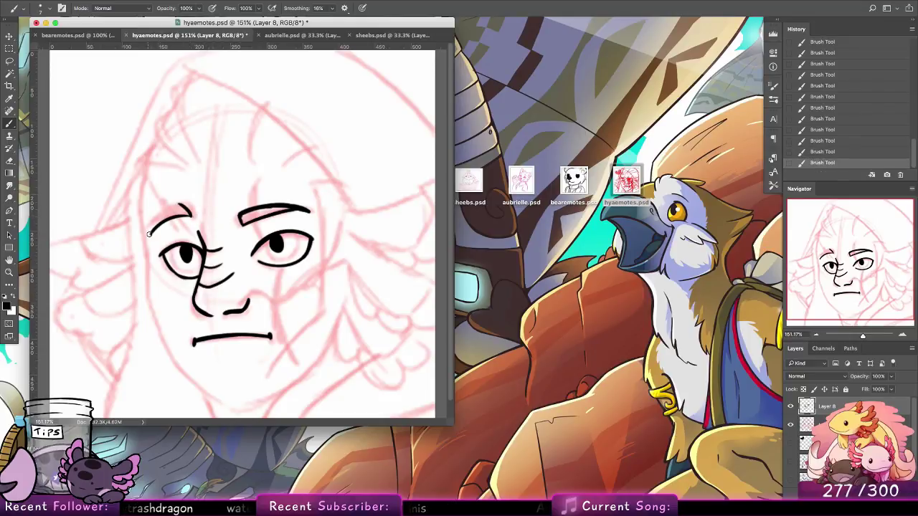
left_click_drag(149, 234, 179, 206)
key("ctrl+z")
left_click_drag(150, 233, 179, 206)
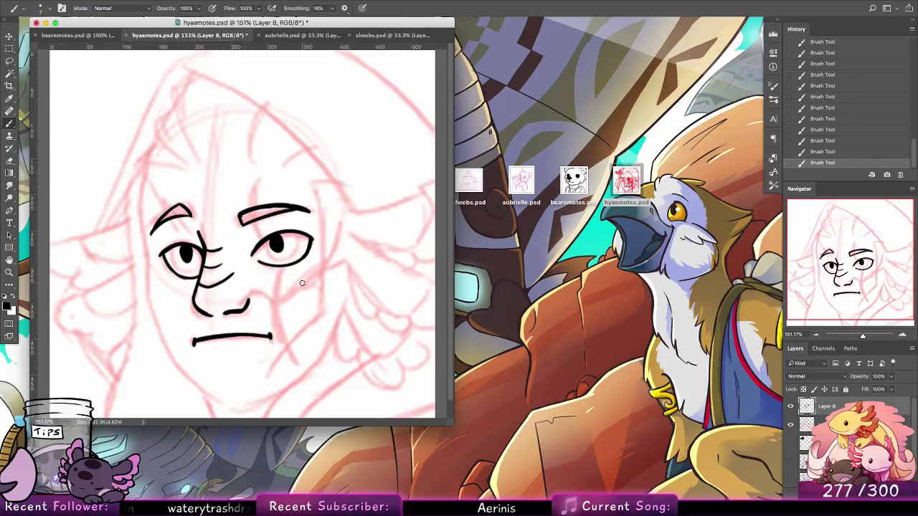
Ink the curved hair edge from the hood's peak down to the unscarred-side temple.
mouse_move(180, 130)
left_mouse_down()
mouse_move(202, 168)
mouse_move(163, 110)
left_mouse_up()
key("ctrl+z")
key("ctrl+z")
mouse_move(194, 174)
left_mouse_down()
mouse_move(196, 74)
mouse_move(169, 95)
mouse_move(192, 71)
left_mouse_up()
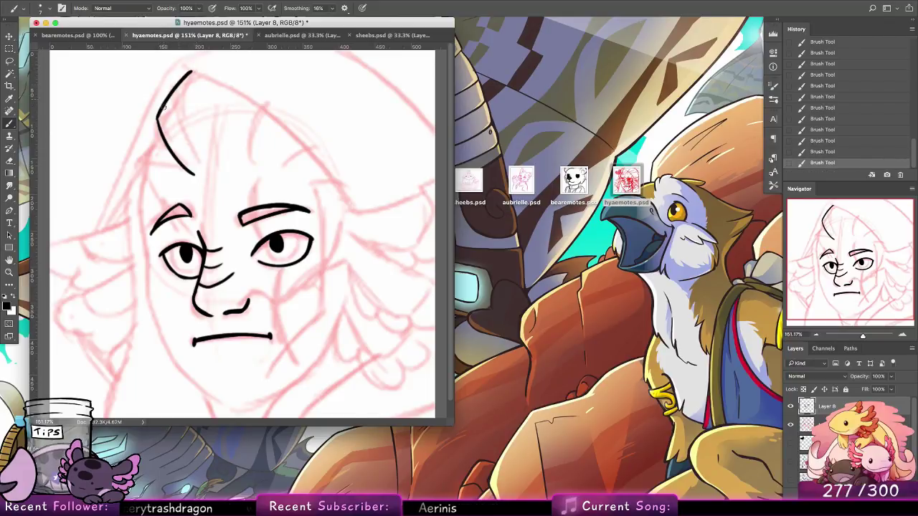
mouse_move(180, 177)
left_mouse_down()
mouse_move(157, 117)
mouse_move(152, 157)
left_mouse_up()
key("super+z")
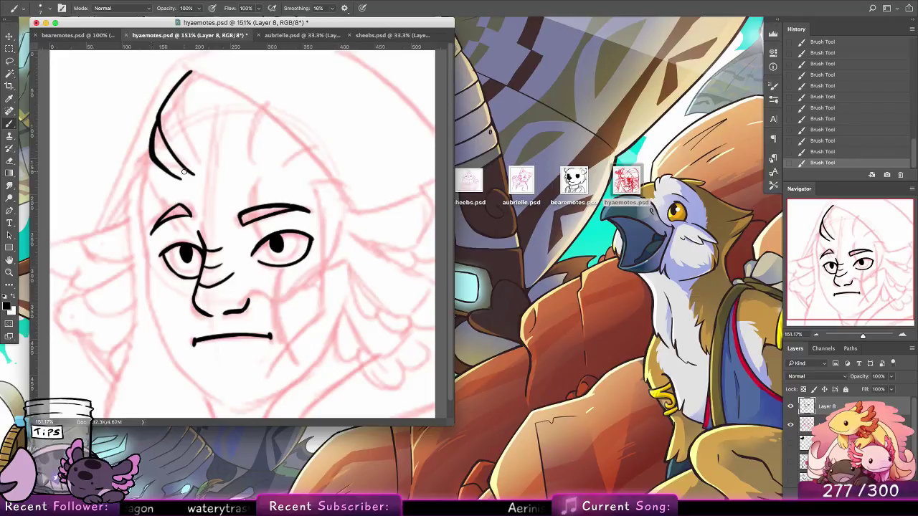
Ink the swept-back hair strands across both sides of the forehead and at the unscarred-side temple.
left_click_drag(185, 132, 202, 173)
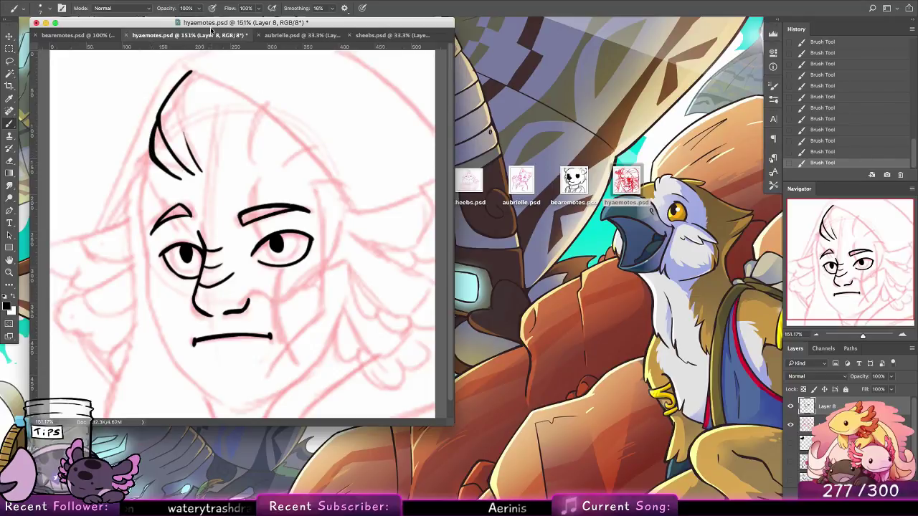
mouse_move(190, 108)
left_mouse_down()
mouse_move(211, 176)
mouse_move(264, 108)
left_mouse_up()
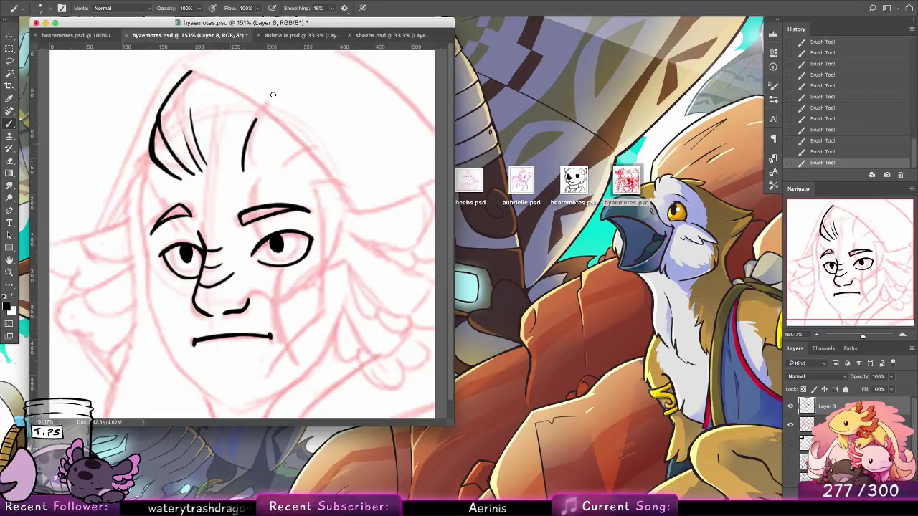
key("super+z")
mouse_move(244, 165)
left_mouse_down()
mouse_move(265, 109)
mouse_move(277, 140)
mouse_move(297, 129)
left_mouse_up()
left_click_drag(274, 170, 317, 148)
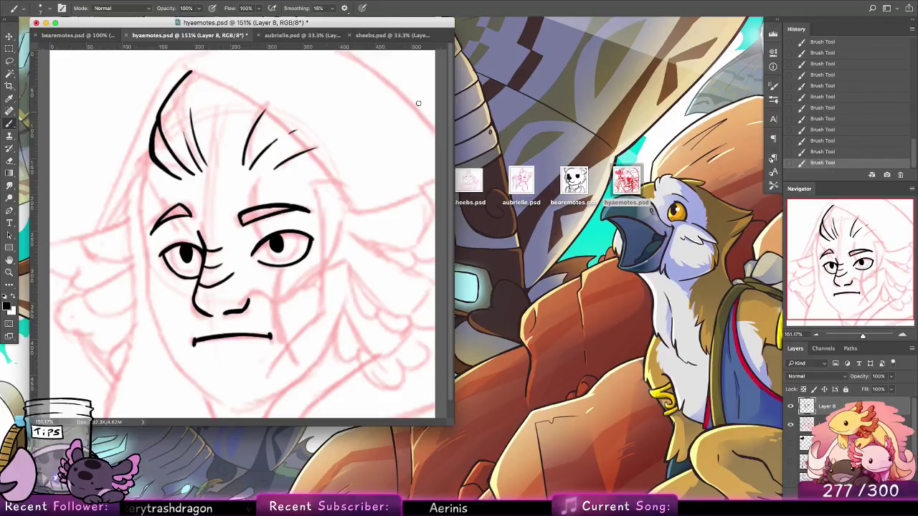
left_click_drag(166, 136, 163, 183)
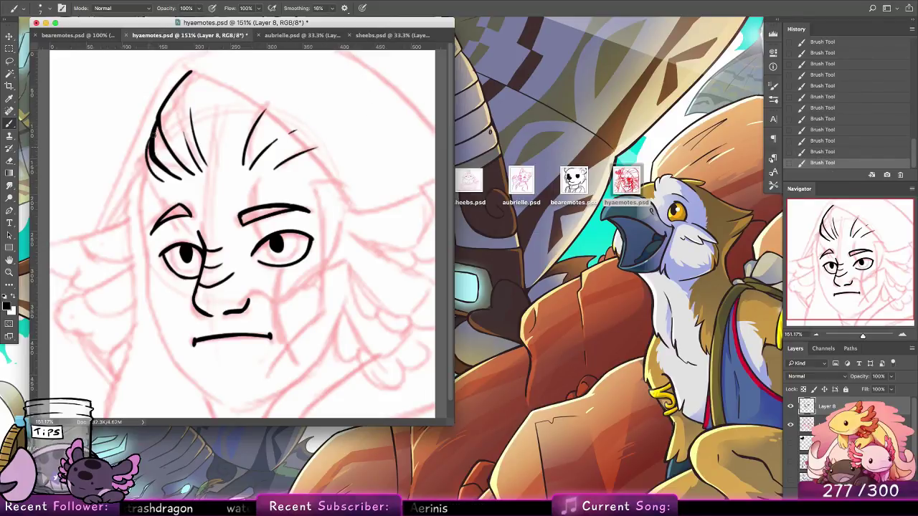
left_click_drag(152, 140, 146, 179)
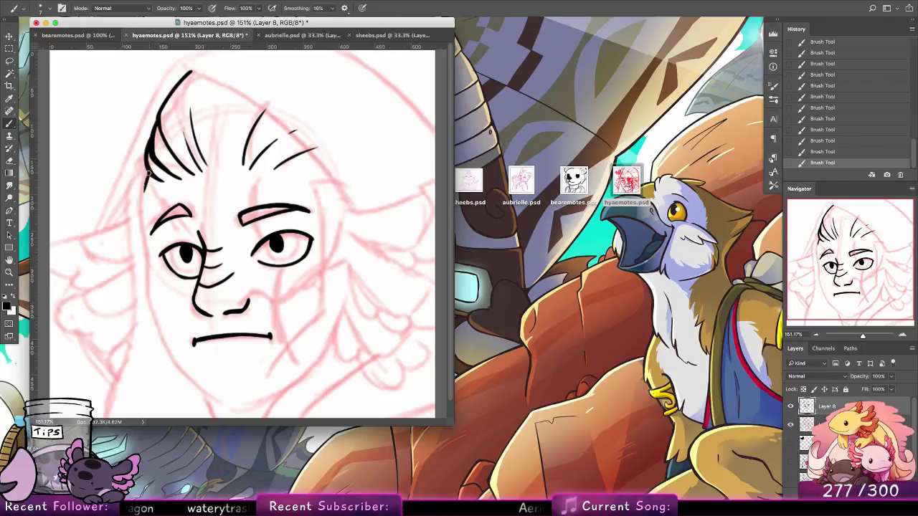
Ink the face contour from the unscarred-side temple past the eye socket and down the cheek.
left_click_drag(145, 192, 143, 217)
left_click_drag(148, 167, 145, 233)
key("super+z")
left_click_drag(144, 195, 154, 274)
key("super+z")
mouse_move(147, 237)
left_mouse_down()
mouse_move(150, 291)
mouse_move(170, 345)
left_mouse_up()
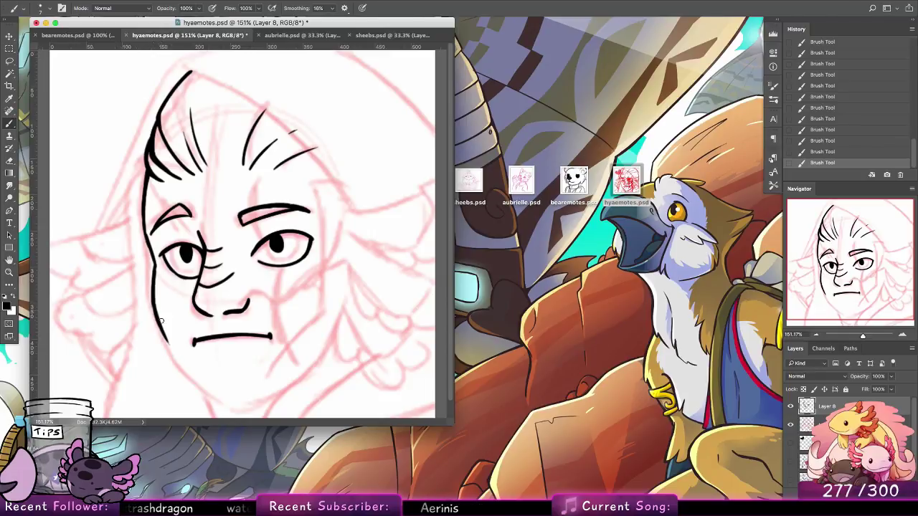
Extend the face contour along the jaw to the chin, undoing unwanted strokes.
mouse_move(154, 303)
left_mouse_down()
mouse_move(180, 365)
mouse_move(154, 308)
mouse_move(174, 362)
mouse_move(215, 398)
left_mouse_up()
key("super+z")
key("super+z")
key("super+z")
key("super+z")
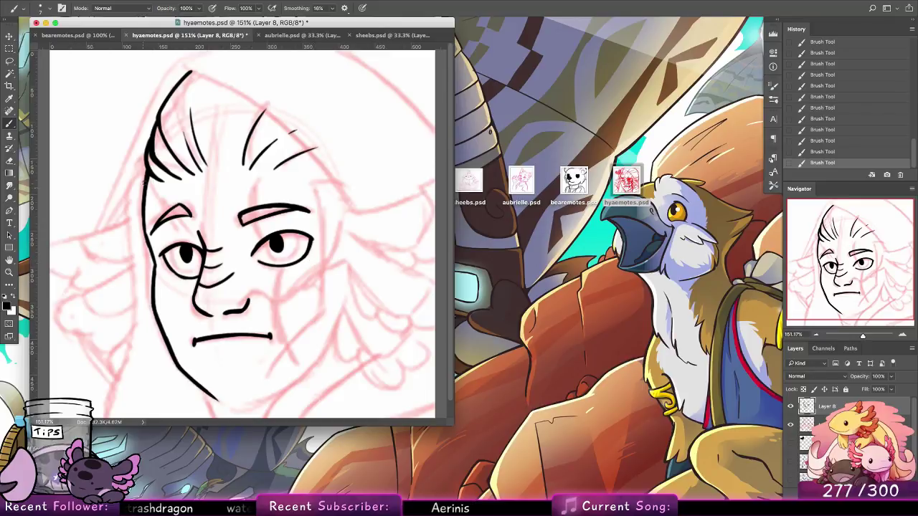
Ink the long line from the unscarred-side temple down past the jaw, and erase the stray dot beside it.
mouse_move(148, 164)
left_mouse_down()
mouse_move(132, 194)
mouse_move(126, 380)
left_mouse_up()
key("alt+super+z")
key("alt+super+z")
left_click_drag(247, 208, 248, 191)
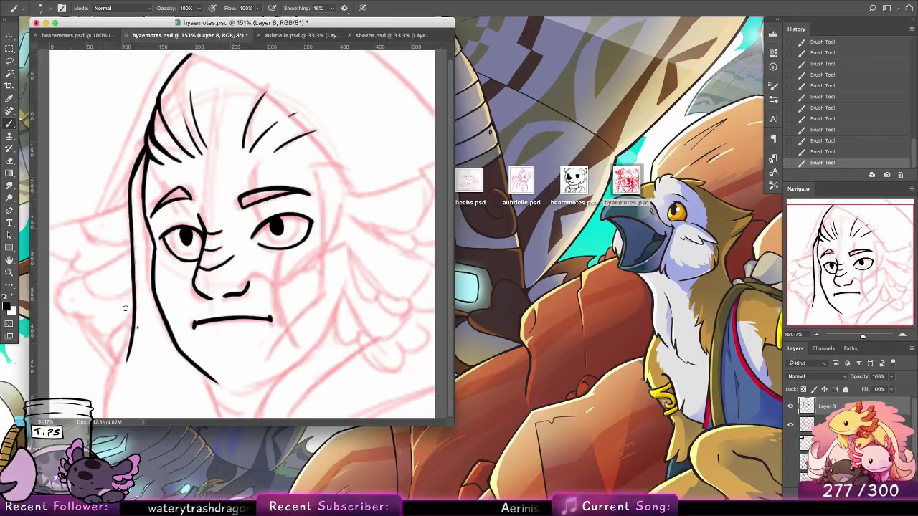
left_click_drag(134, 310, 106, 417)
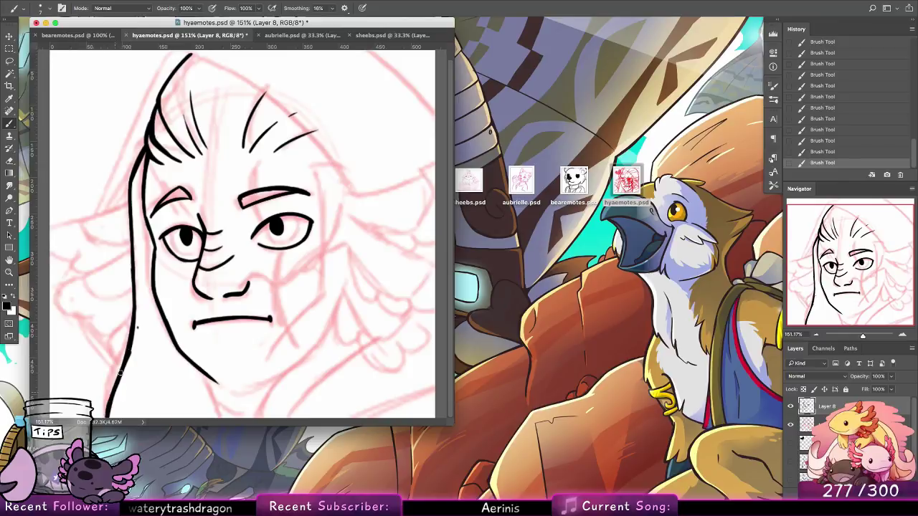
key("e")
left_click(138, 329)
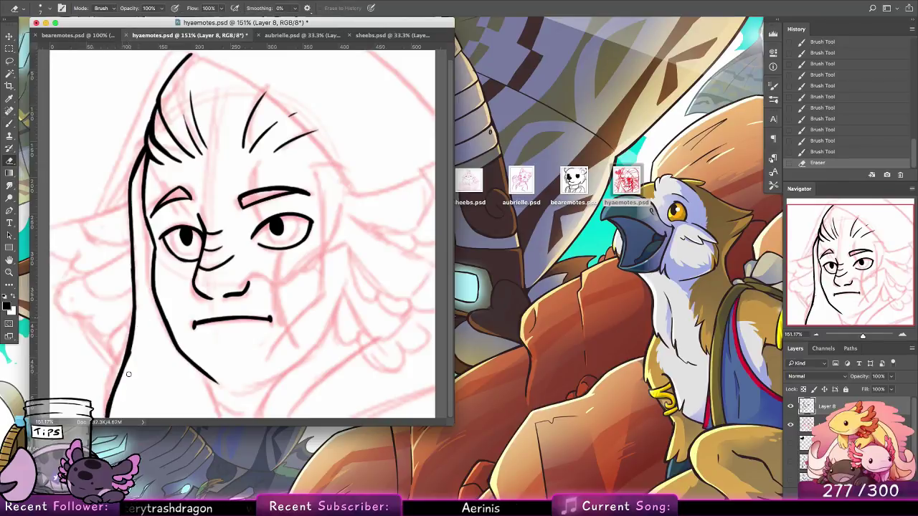
Erase along the inner edge of the long outer hair line, and ink the neck line running down from the jaw.
left_click_drag(135, 349, 128, 372)
left_click(9, 124)
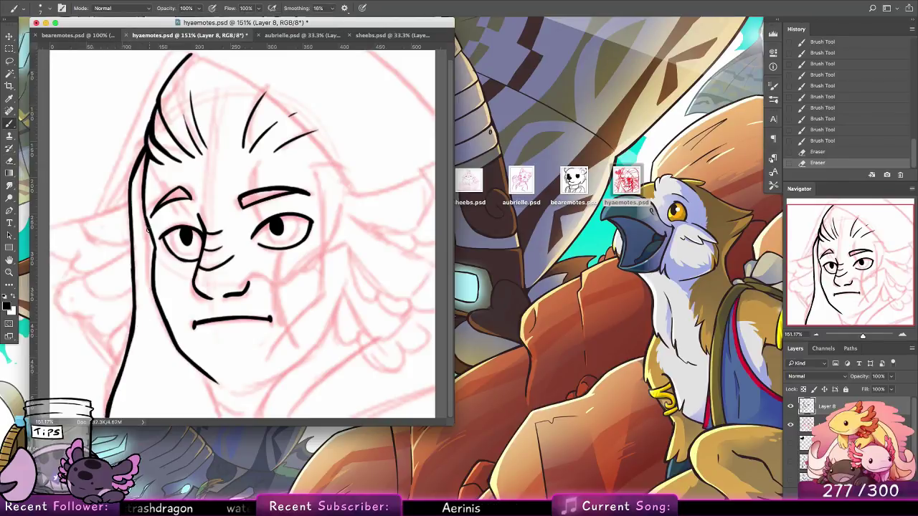
mouse_move(221, 409)
left_mouse_down()
mouse_move(207, 377)
mouse_move(225, 416)
left_mouse_up()
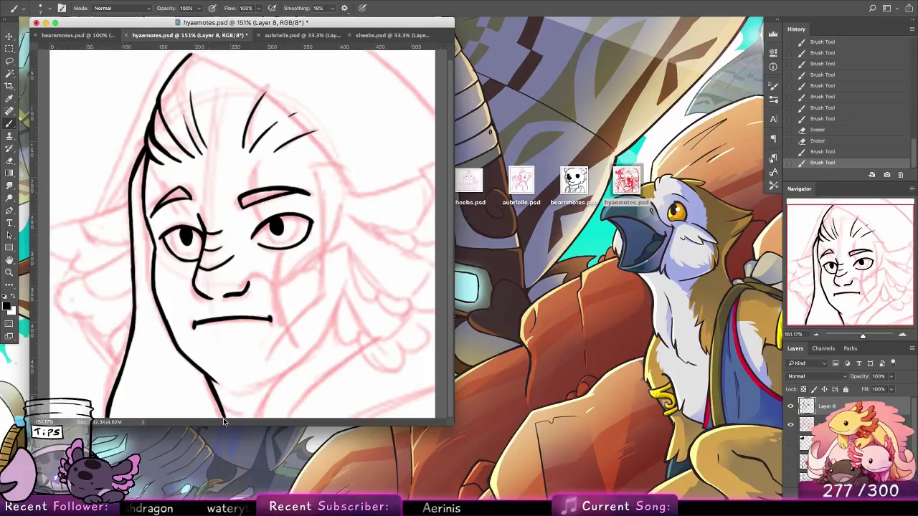
Ink the chin curve across to the scarred-side jaw, and add a thin line falling from the unscarred-side cheek.
mouse_move(209, 378)
left_mouse_down()
mouse_move(300, 363)
mouse_move(264, 376)
mouse_move(314, 349)
mouse_move(296, 364)
left_mouse_up()
key("super+z")
key("super+z")
left_click_drag(287, 368, 305, 356)
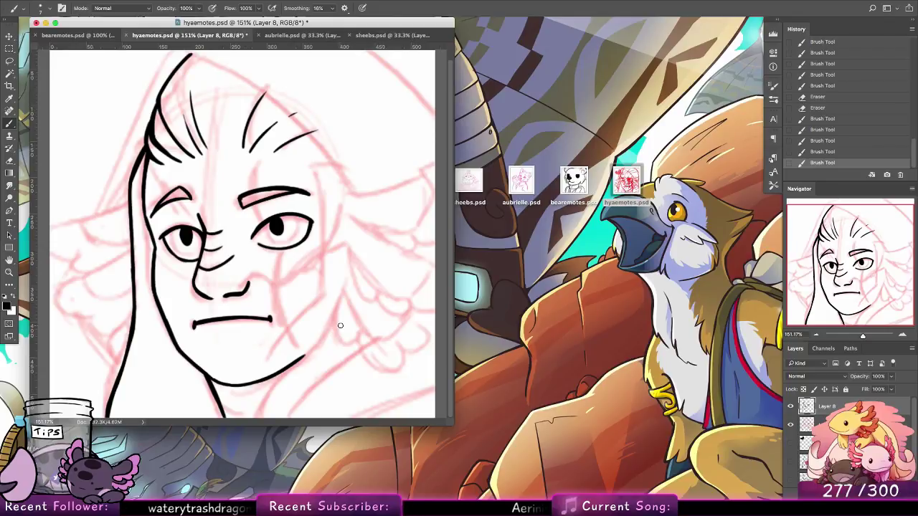
left_click_drag(164, 324, 185, 417)
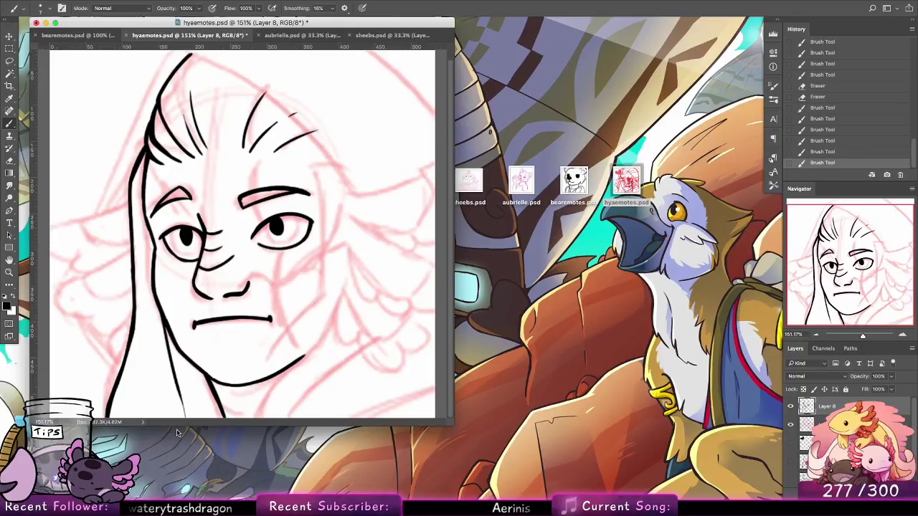
Ink the hood's inner edge from its peak in a smooth curve down to the scarred-side temple, undoing rejected attempts.
left_click_drag(349, 153, 349, 167)
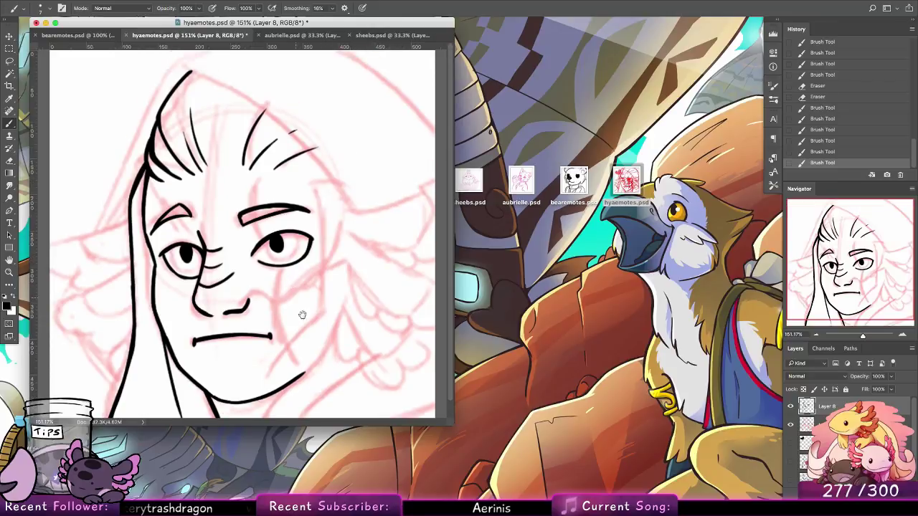
mouse_move(178, 66)
left_mouse_down()
mouse_move(305, 127)
mouse_move(371, 211)
left_mouse_up()
key("ctrl+z")
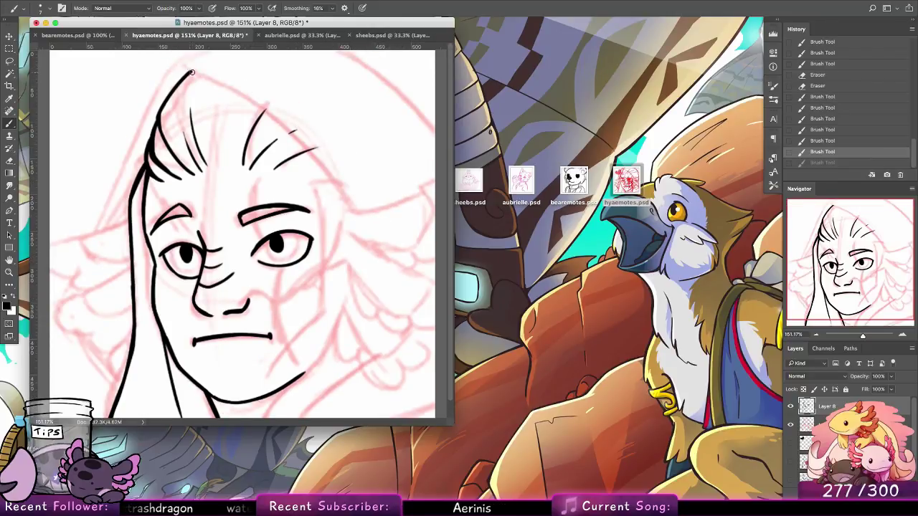
key("ctrl+z")
key("ctrl+z")
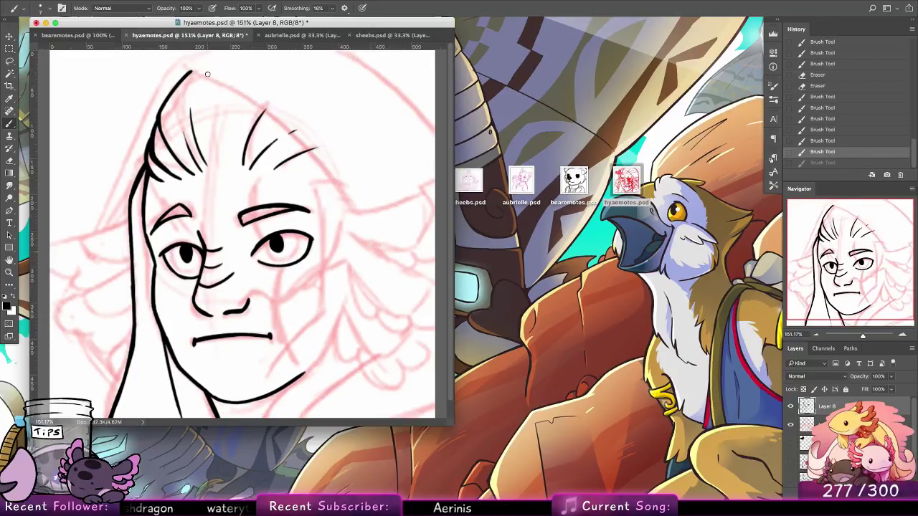
left_click_drag(178, 68, 361, 205)
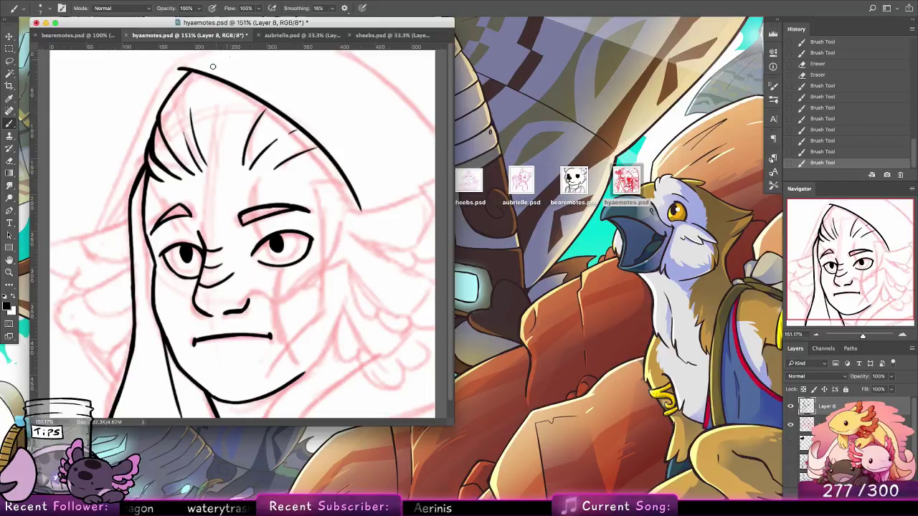
Ink the hood's outer edge from above the peak down the unscarred side to the top of the frill.
mouse_move(188, 50)
left_mouse_down()
mouse_move(161, 74)
mouse_move(132, 133)
left_mouse_up()
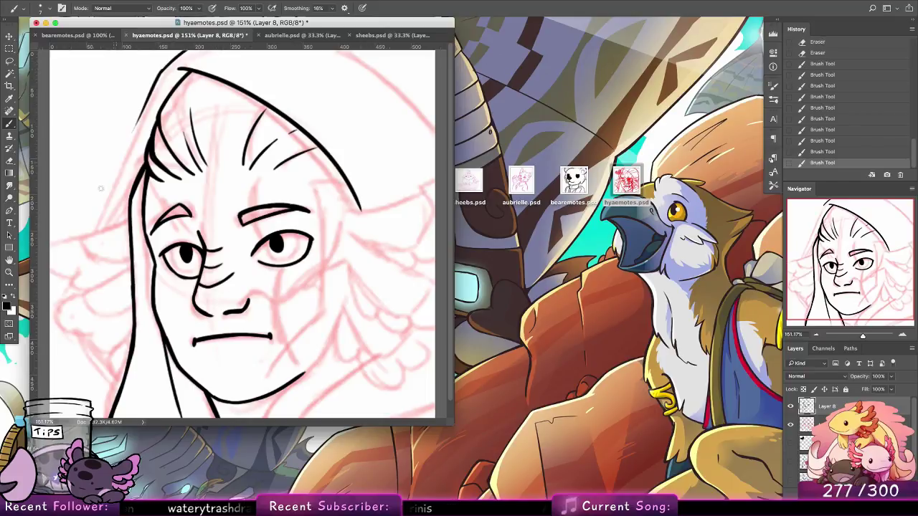
key("ctrl+z")
left_click_drag(160, 68, 91, 233)
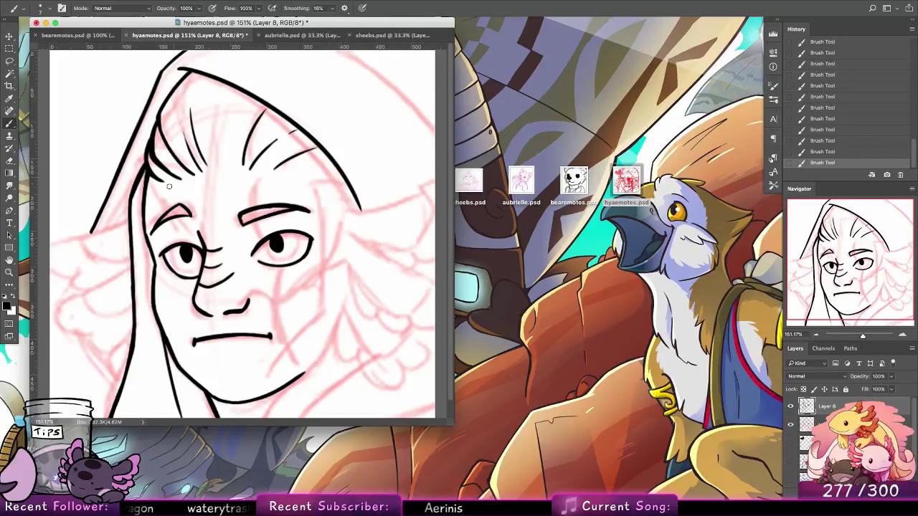
Try to ink the top frill lobe from the end of the hood's outer edge back to the unscarred-side temple.
left_click_drag(77, 237, 143, 214)
key("super+z")
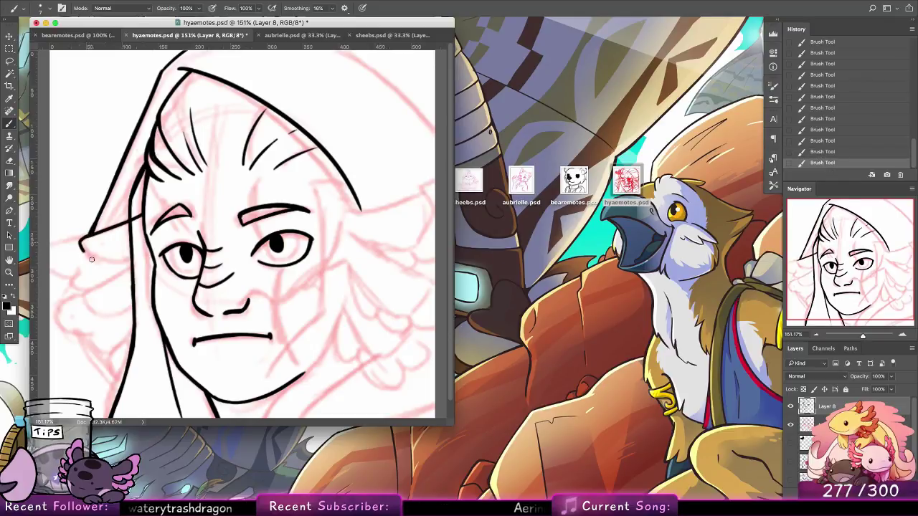
mouse_move(81, 244)
left_mouse_down()
mouse_move(124, 263)
mouse_move(147, 245)
mouse_move(127, 258)
mouse_move(136, 224)
mouse_move(129, 251)
mouse_move(145, 245)
mouse_move(92, 254)
mouse_move(110, 262)
mouse_move(118, 250)
mouse_move(98, 291)
left_mouse_up()
key("e")
key("b")
key("super+z")
key("super+z")
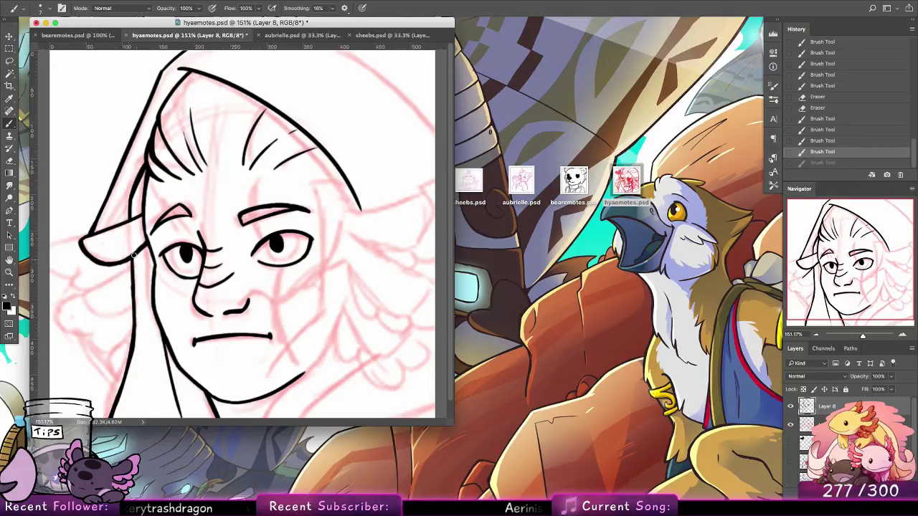
Try to ink a second, rounded frill lobe beneath the top one, beside the unscarred-side eye.
mouse_move(131, 263)
left_mouse_down()
mouse_move(93, 287)
mouse_move(99, 302)
mouse_move(127, 309)
mouse_move(97, 307)
mouse_move(131, 307)
mouse_move(155, 264)
mouse_move(145, 284)
left_mouse_up()
key("super+z")
key("super+z")
mouse_move(154, 262)
left_mouse_down()
mouse_move(138, 294)
mouse_move(154, 263)
left_mouse_up()
key("super+z")
key("super+z")
key("super+z")
key("super+z")
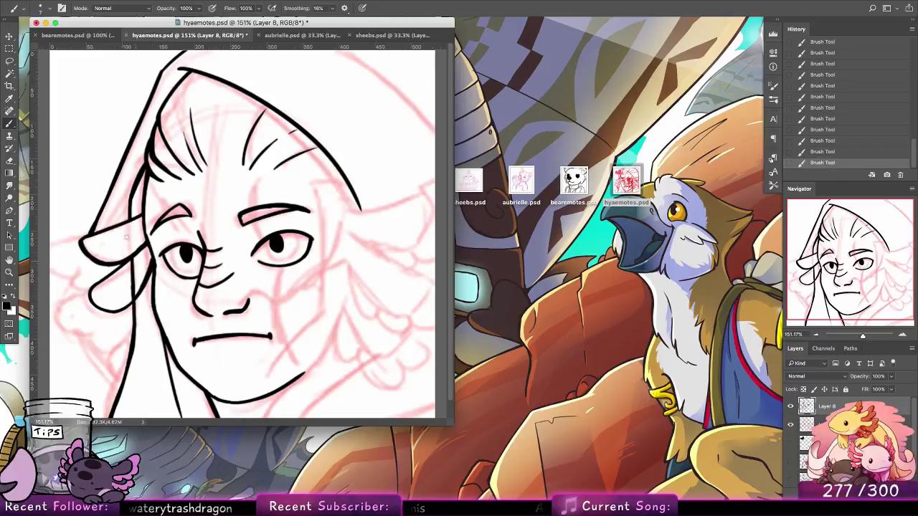
Erase the long hair line where it crosses the second frill lobe.
left_click(9, 161)
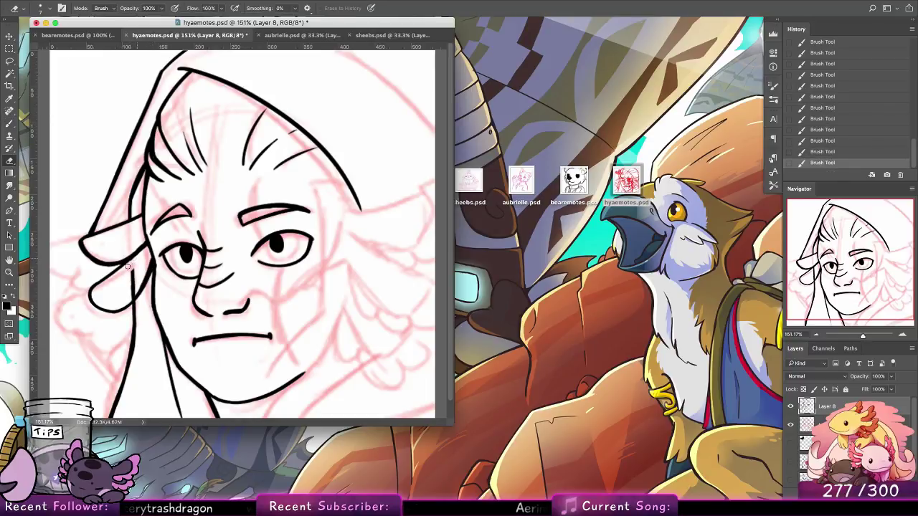
left_click_drag(132, 296, 144, 251)
key("super+z")
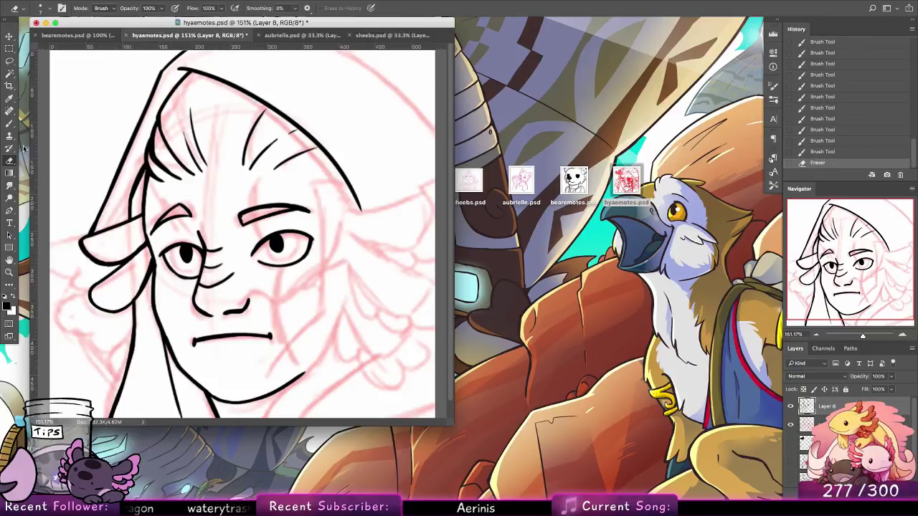
Try to ink the outer row of frill lobes behind the first two lobes.
key("b")
mouse_move(89, 234)
left_mouse_down()
mouse_move(67, 260)
mouse_move(76, 254)
mouse_move(49, 257)
mouse_move(74, 270)
mouse_move(94, 265)
mouse_move(70, 275)
mouse_move(73, 294)
mouse_move(109, 271)
mouse_move(94, 260)
mouse_move(80, 279)
mouse_move(65, 278)
mouse_move(66, 333)
left_mouse_up()
key("super+z")
key("super+z")
key("super+z")
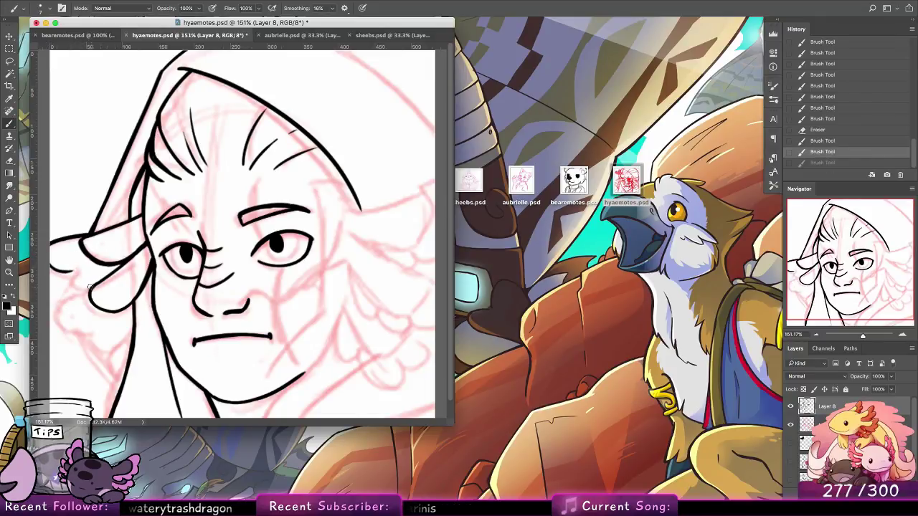
mouse_move(91, 289)
left_mouse_down()
mouse_move(80, 339)
mouse_move(112, 340)
left_mouse_up()
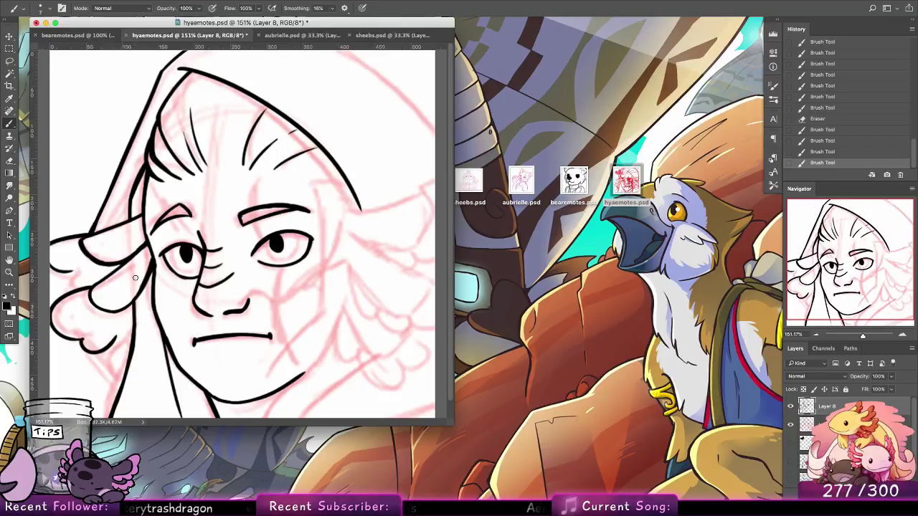
key("super+z")
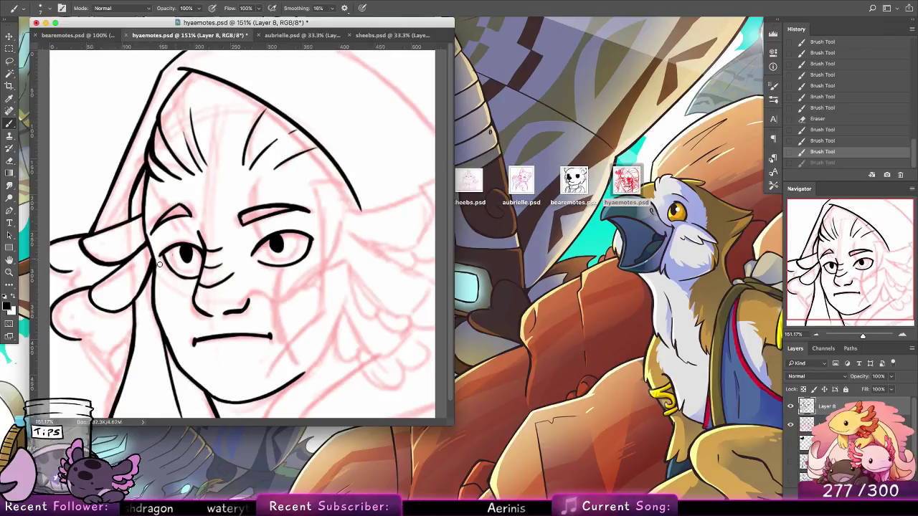
Undo all the frill strokes and erasing back to the inked hood's outer edge.
key("super+z")
key("super+z")
key("super+z")
key("super+z")
key("super+z")
key("super+z")
key("super+z")
key("super+z")
key("super+z")
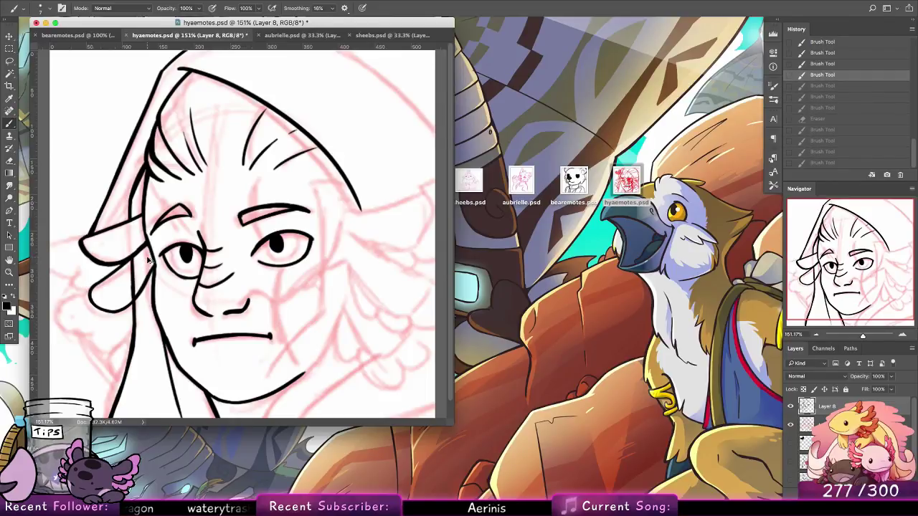
key("super+z")
key("super+z")
key("super+z")
key("super+z")
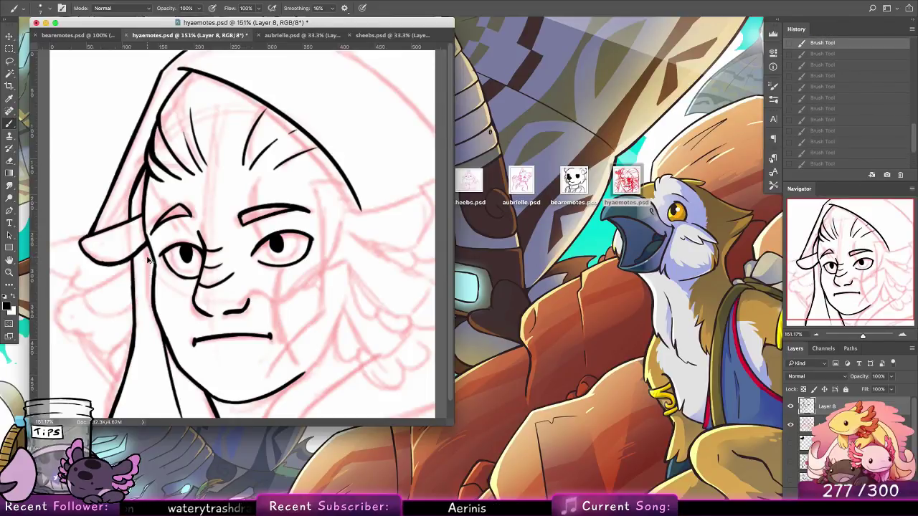
key("super+z")
key("super+z")
key("super+z")
key("super+z")
key("super+z")
key("super+z")
key("super+z")
key("super+z")
key("super+z")
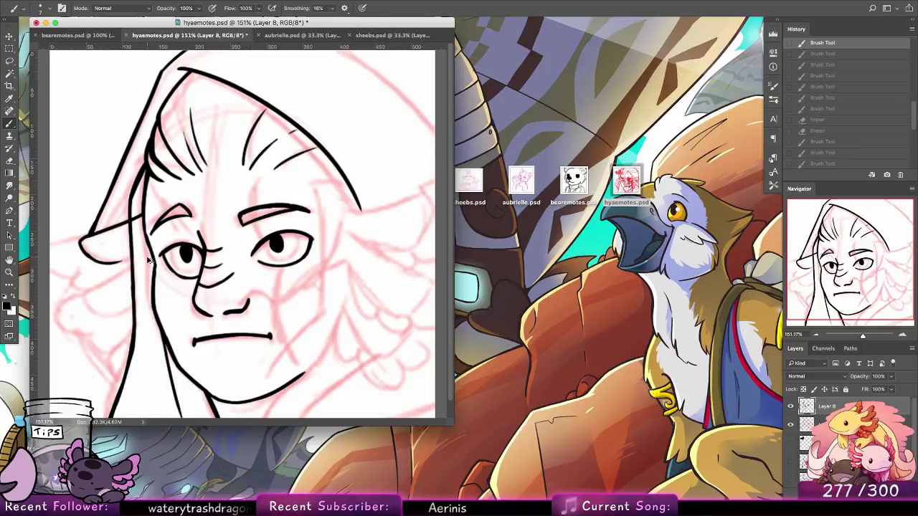
key("super+z")
key("super+z")
key("super+z")
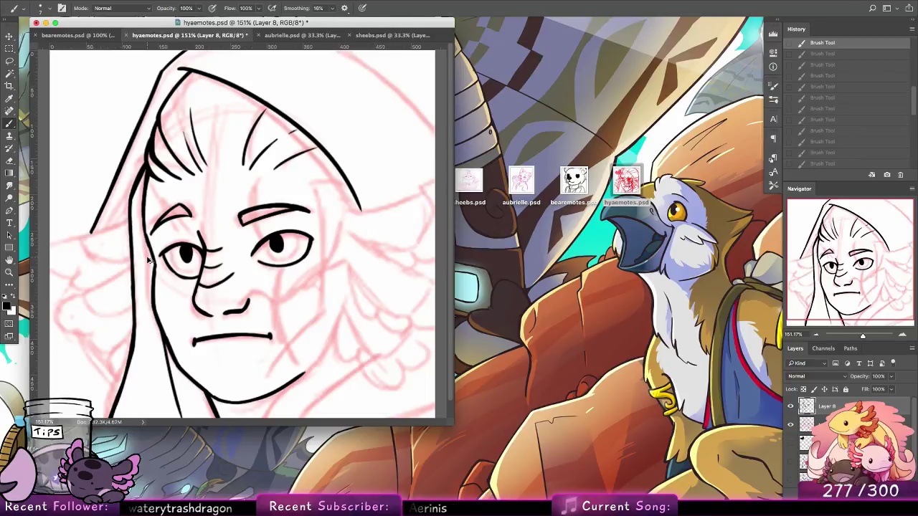
Add a new layer and ink the top two frill lines outward from the unscarred side of the face.
key("super+shift+alt+n")
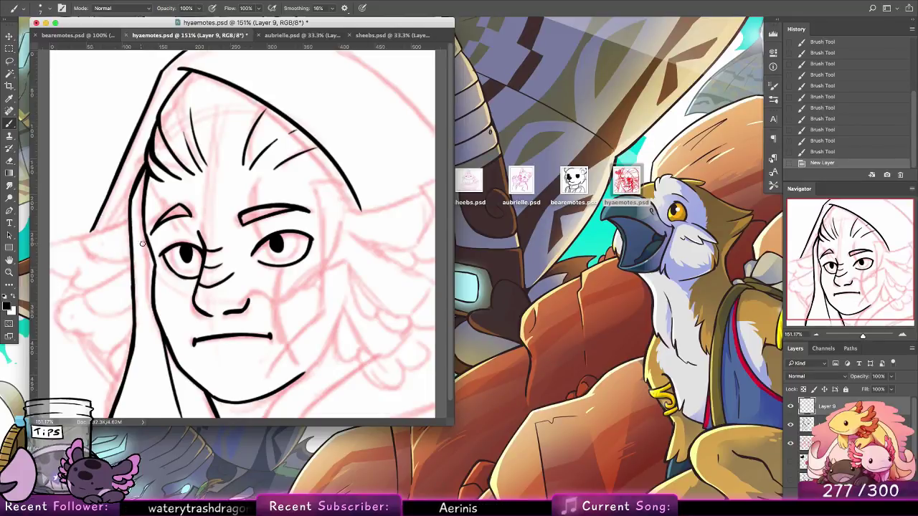
mouse_move(148, 244)
left_mouse_down()
mouse_move(83, 256)
mouse_move(51, 240)
mouse_move(66, 255)
left_mouse_up()
key("super+z")
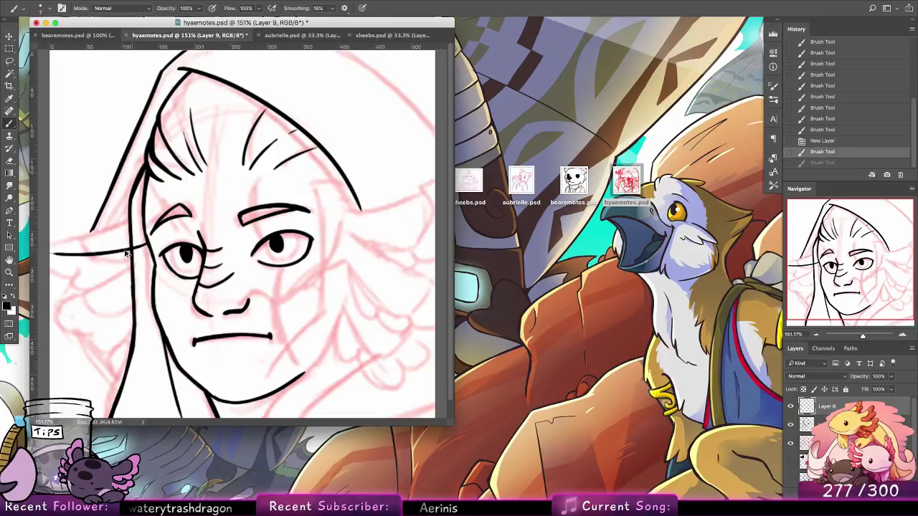
key("super+z")
left_click_drag(134, 248, 51, 243)
key("super+z")
mouse_move(149, 244)
left_mouse_down()
mouse_move(77, 256)
mouse_move(79, 248)
mouse_move(71, 268)
mouse_move(136, 268)
mouse_move(88, 296)
left_mouse_up()
key("super+z")
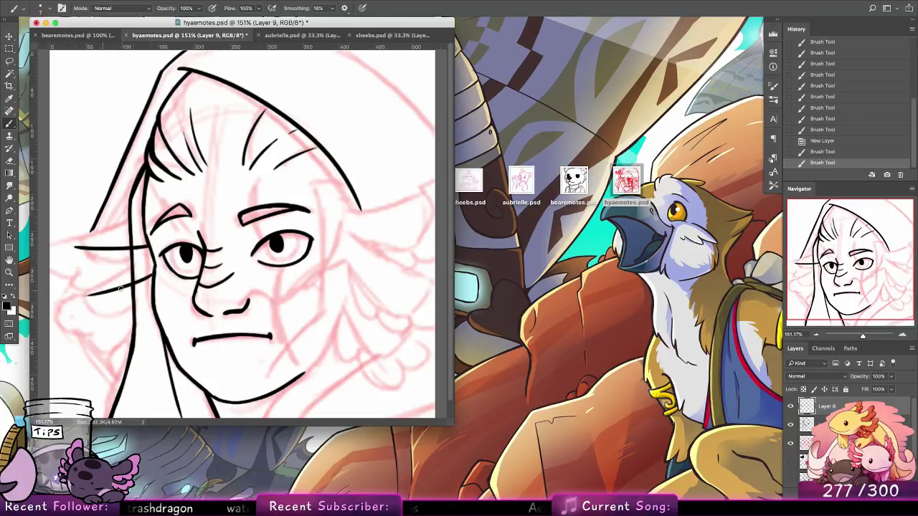
Ink the rounded middle and lowest inner frill lobes beside the unscarred-side cheek.
left_click_drag(152, 299, 109, 328)
left_click_drag(150, 274, 142, 280)
mouse_move(94, 300)
left_mouse_down()
mouse_move(82, 305)
mouse_move(87, 317)
mouse_move(139, 346)
mouse_move(132, 350)
mouse_move(158, 325)
mouse_move(151, 305)
left_mouse_up()
key("super+z")
key("super+z")
key("super+z")
Compare the lowest inner frill lobe with and without its last three strokes, and restore them.
key("ctrl+z")
key("ctrl+z")
key("ctrl+z")
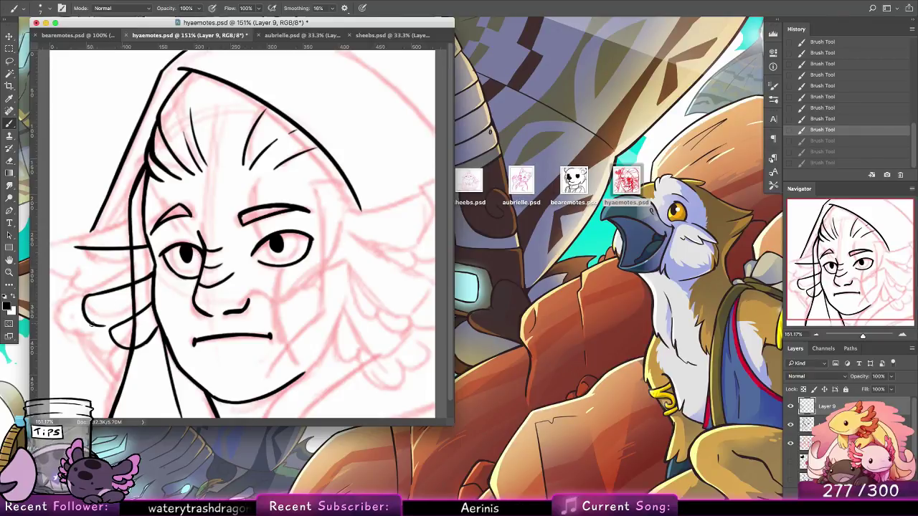
key("ctrl+shift+z")
key("ctrl+shift+z")
key("ctrl+shift+z")
key("ctrl+z")
key("ctrl+z")
key("ctrl+z")
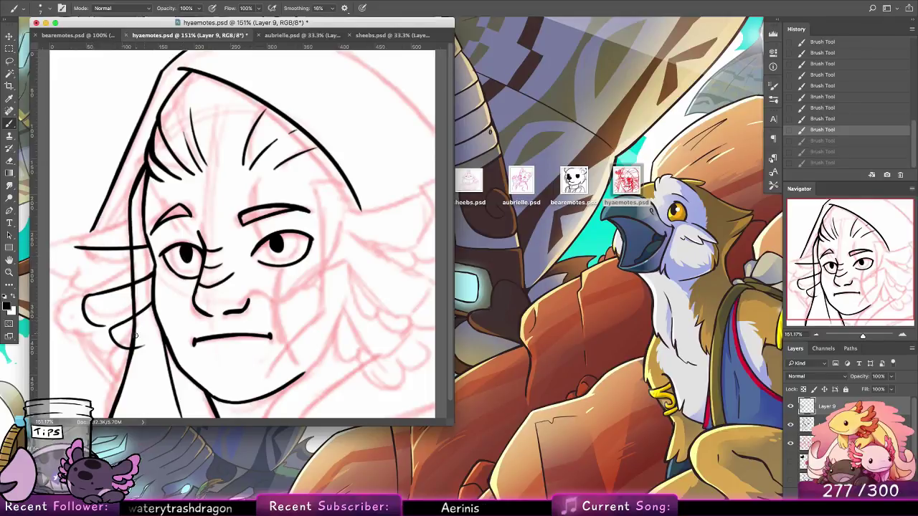
key("ctrl+shift+z")
key("ctrl+shift+z")
key("ctrl+shift+z")
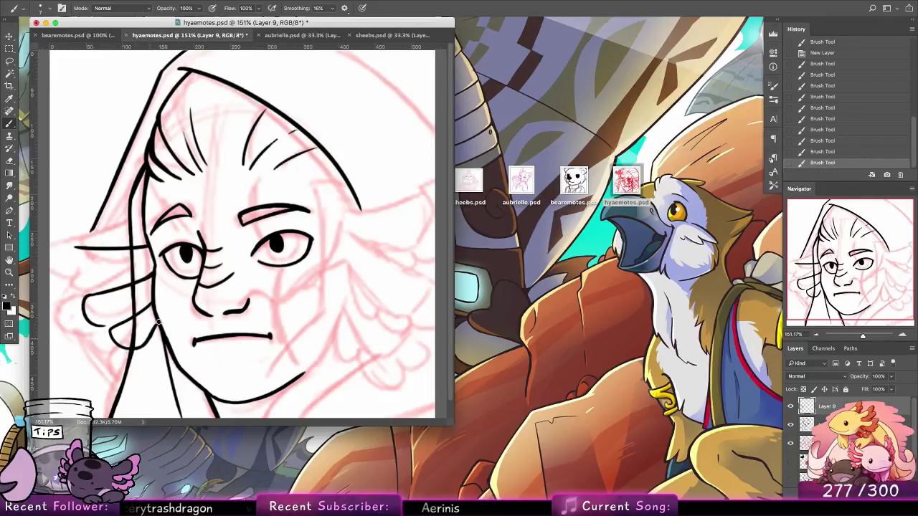
Ink the lower edge of the middle frill lobe through to the cheek and tidy where the lobes meet the face.
left_click_drag(159, 322, 164, 335)
left_click_drag(155, 314, 162, 330)
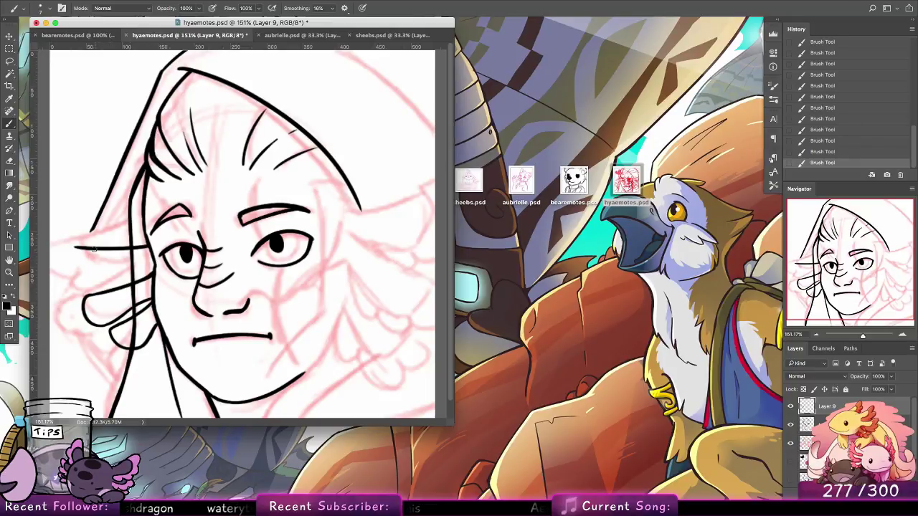
key("super+z")
Ink the rounded top inner frill lobe and extend its lower edge to the face contour, undoing rejected strokes.
mouse_move(85, 249)
left_mouse_down()
mouse_move(115, 279)
mouse_move(132, 272)
left_mouse_up()
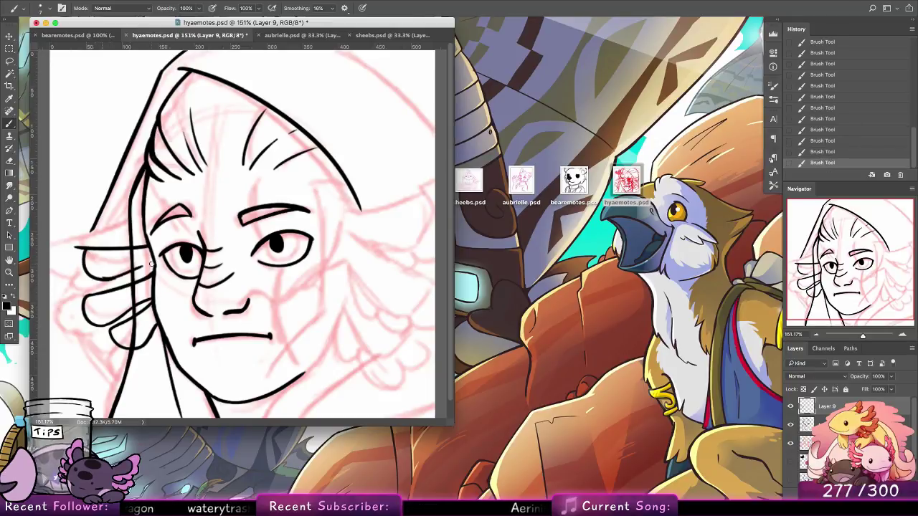
key("super+z")
key("super+z")
key("super+z")
key("super+z")
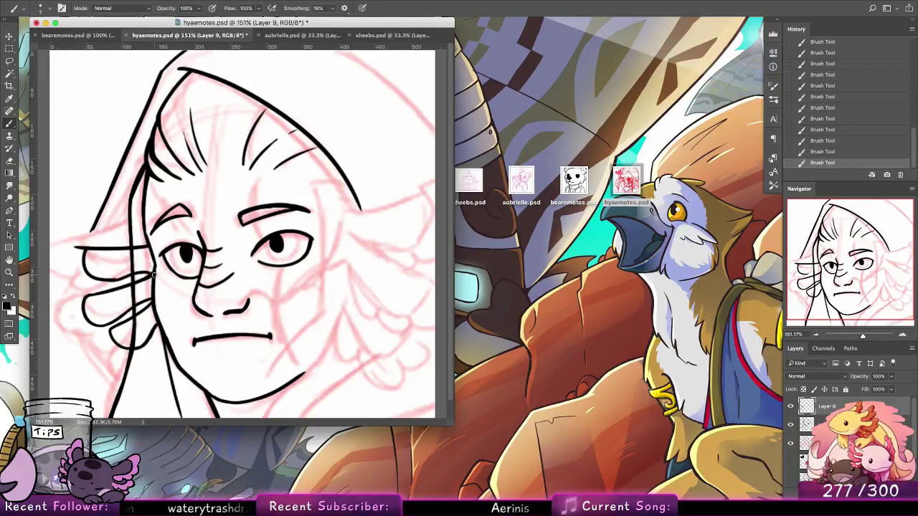
left_click_drag(122, 277, 155, 269)
key("super+alt+z")
key("super+alt+z")
key("super+alt+z")
key("super+z")
key("super+z")
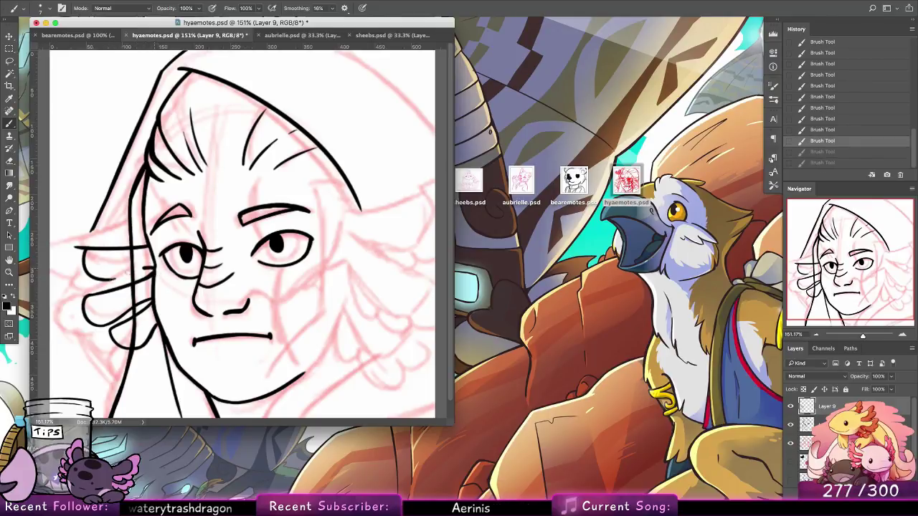
key("super+z")
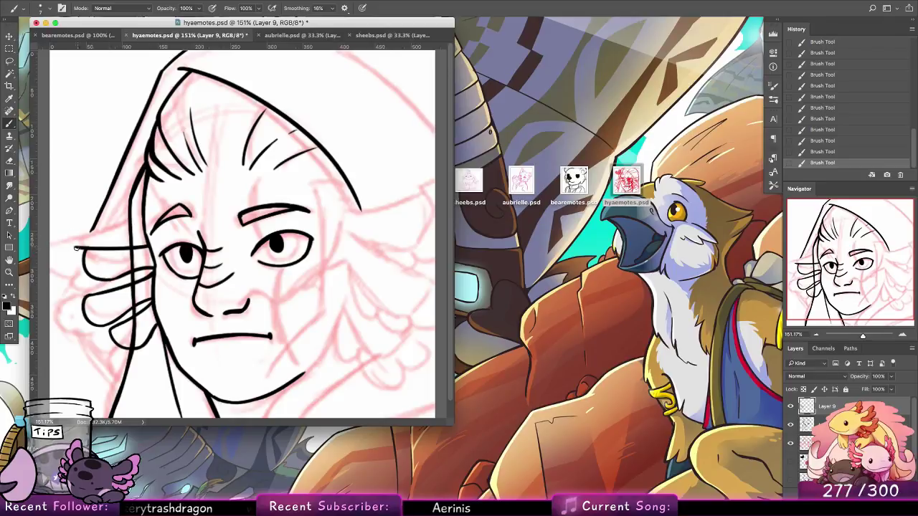
Ink the outer row of scalloped frill lobes behind the inner ones, from the top line down below the jaw.
mouse_move(77, 248)
left_mouse_down()
mouse_move(57, 263)
mouse_move(75, 284)
mouse_move(57, 261)
mouse_move(75, 282)
mouse_move(60, 322)
mouse_move(86, 335)
left_mouse_up()
key("super+z")
key("super+z")
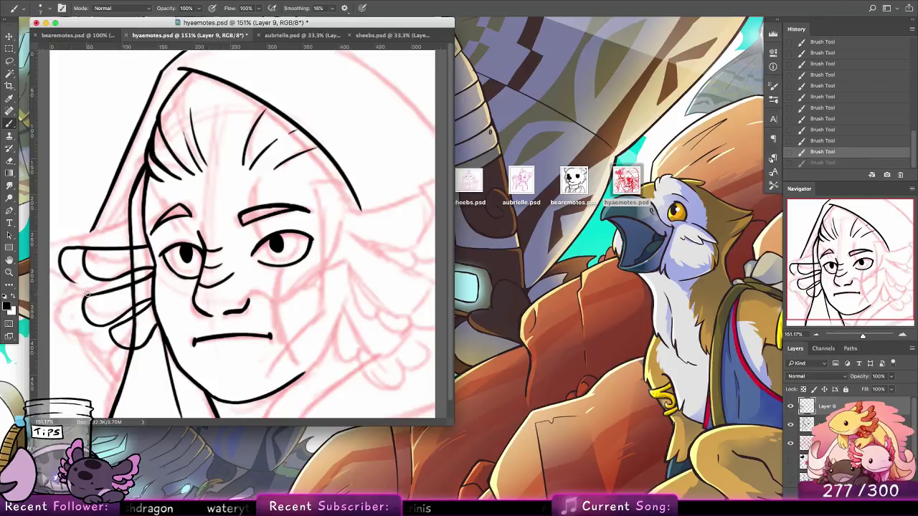
left_click_drag(86, 296, 67, 341)
key("super+z")
mouse_move(85, 297)
left_mouse_down()
mouse_move(72, 332)
mouse_move(111, 379)
mouse_move(142, 369)
left_mouse_up()
key("super+z")
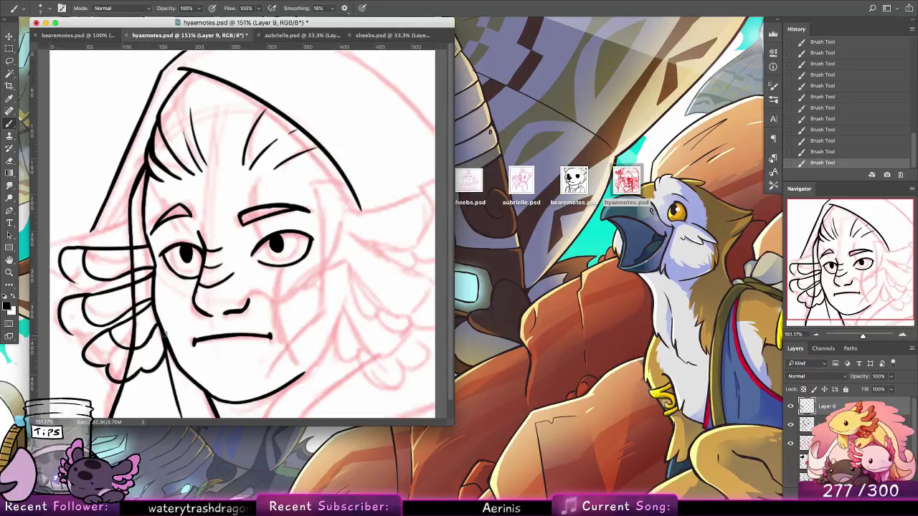
Undo the last three strokes of the outer frill row and re-ink the scallops around the lowest lobe beside the jaw.
key("super+z")
key("super+z")
key("super+z")
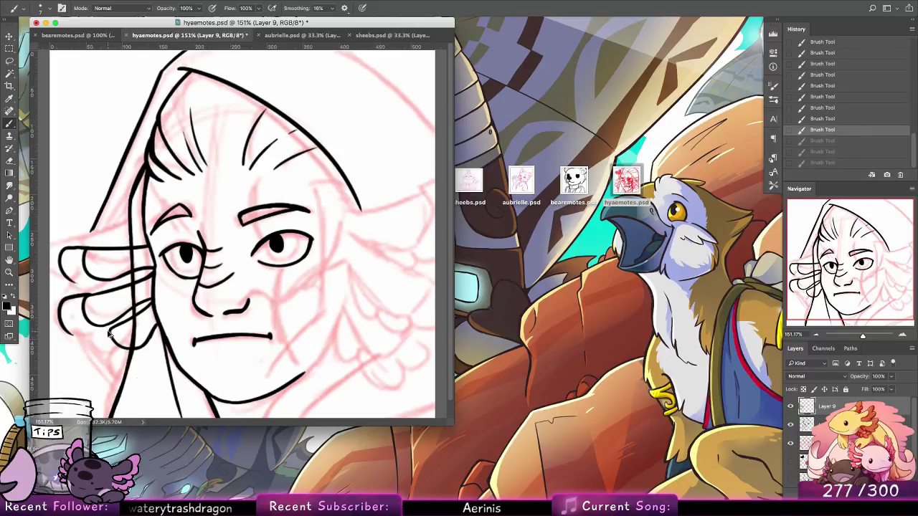
mouse_move(112, 331)
left_mouse_down()
mouse_move(107, 355)
mouse_move(137, 369)
mouse_move(159, 346)
left_mouse_up()
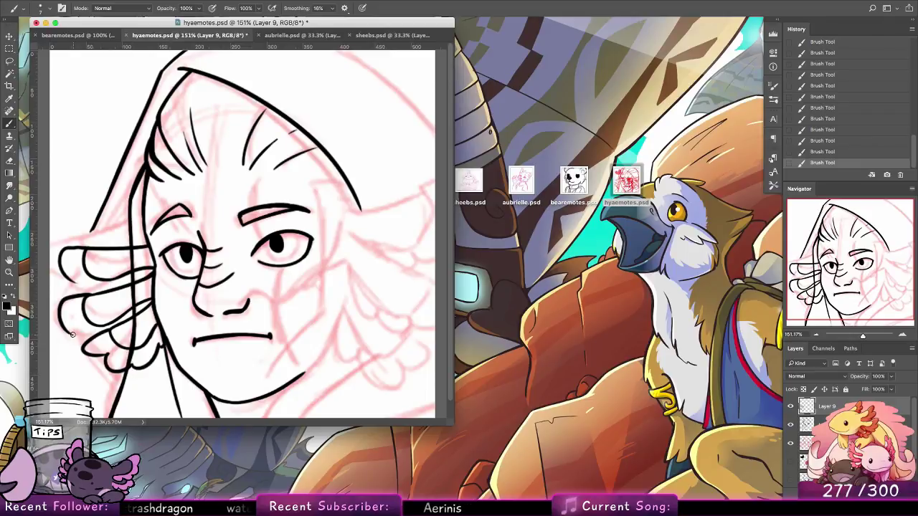
key("super+z")
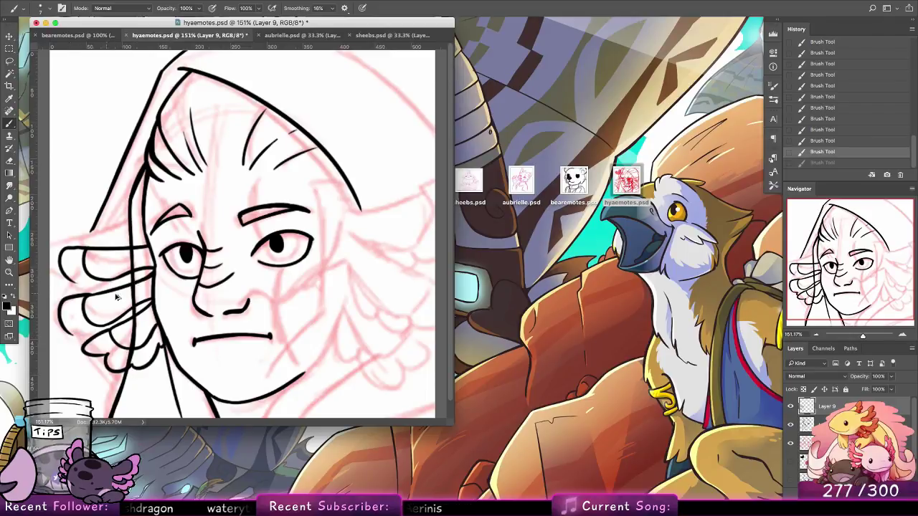
key("super+shift+z")
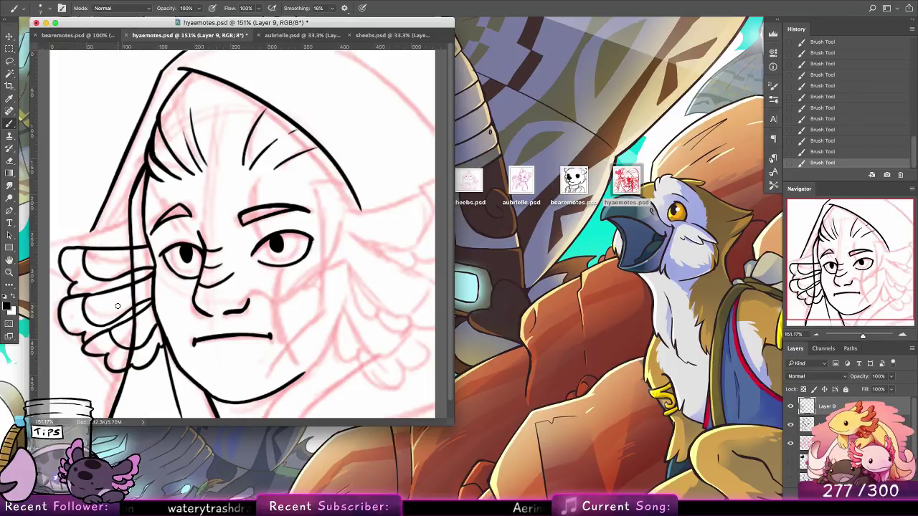
Ink scalloped edges beneath the upper and middle frill lobes and erase the old lines that overlap them.
mouse_move(83, 346)
left_mouse_down()
mouse_move(126, 310)
mouse_move(138, 314)
mouse_move(114, 341)
mouse_move(155, 305)
left_mouse_up()
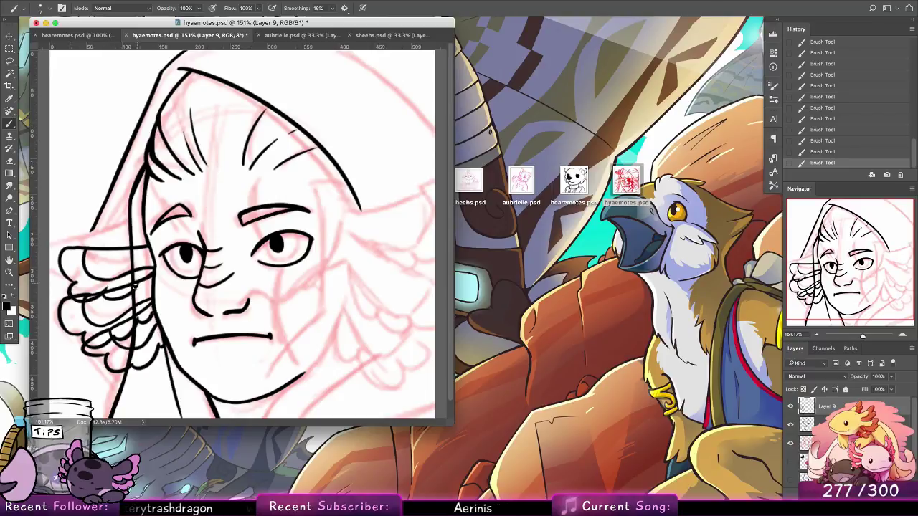
left_click(10, 172)
key("e")
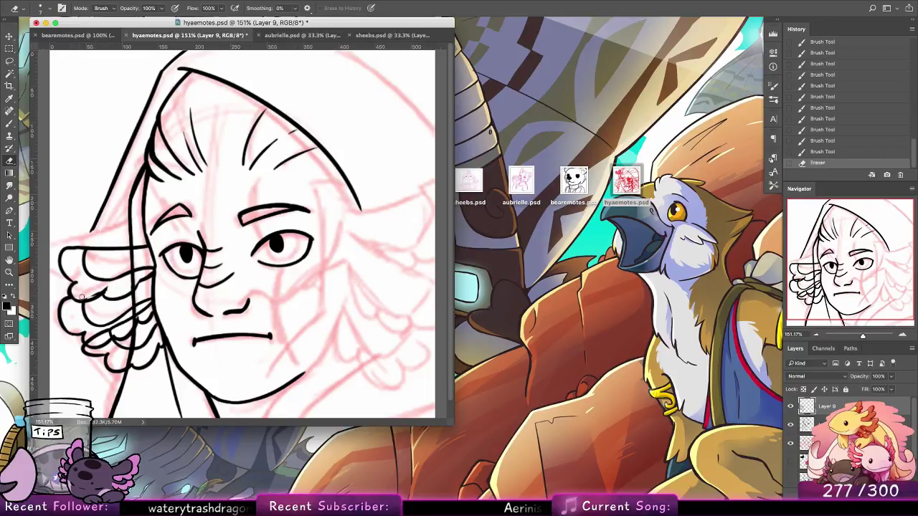
left_click_drag(86, 295, 128, 243)
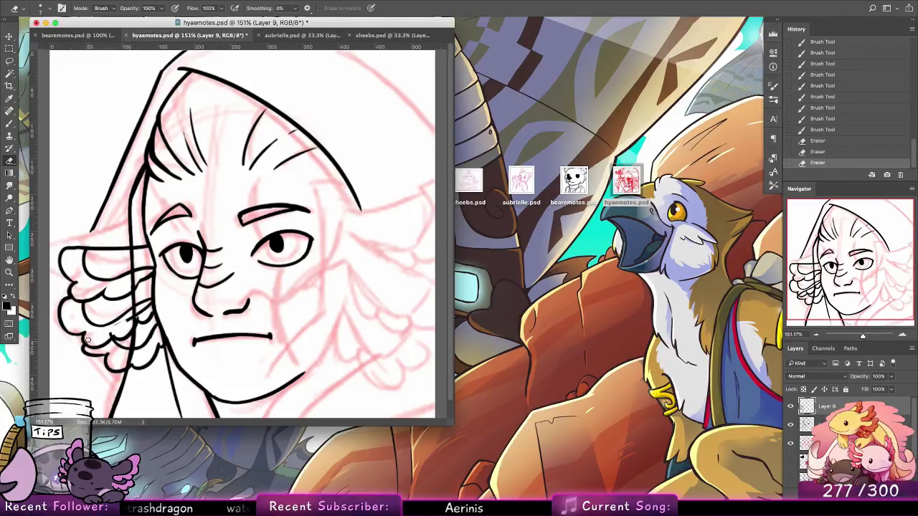
left_click_drag(88, 336, 108, 331)
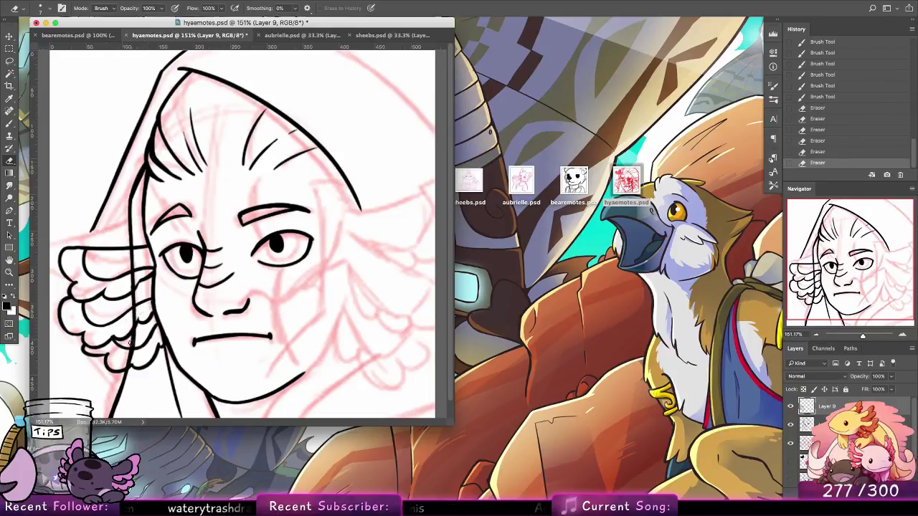
left_click_drag(129, 359, 126, 349)
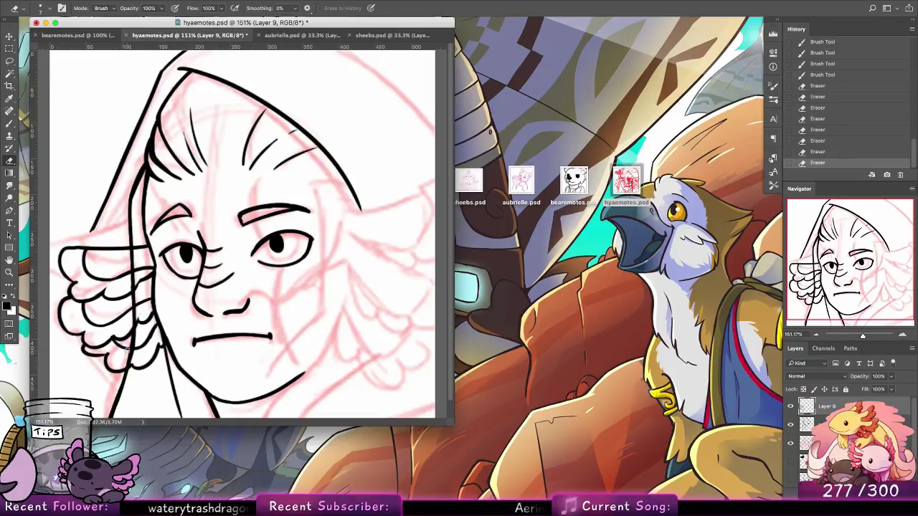
On Layer 8, erase the hood line crossing the frill and extend the outer hood edge down to the frill's top.
left_click(791, 408)
left_click(791, 408)
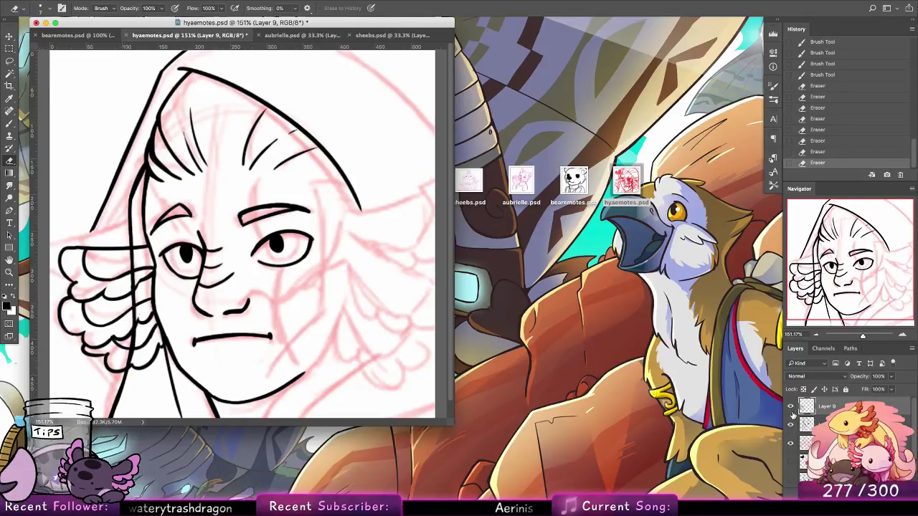
left_click(791, 425)
left_click(791, 425)
left_click(807, 425)
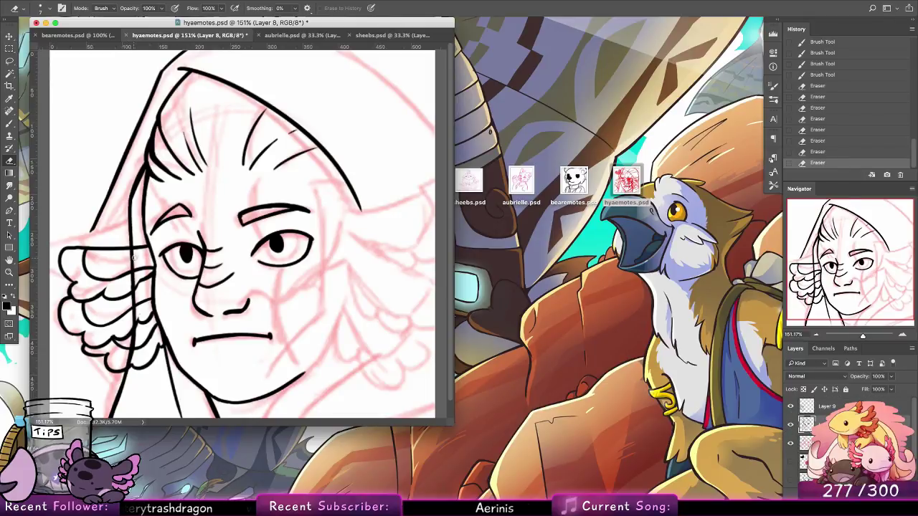
left_click_drag(130, 253, 128, 364)
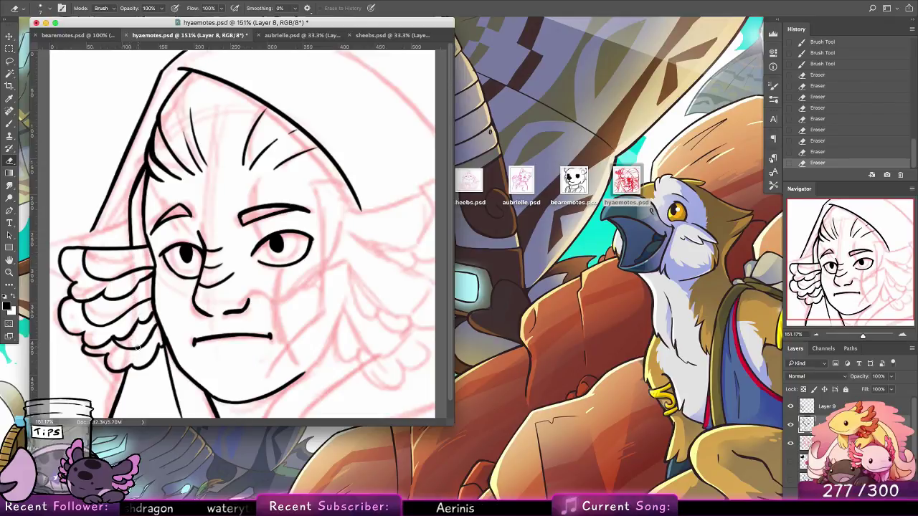
key("b")
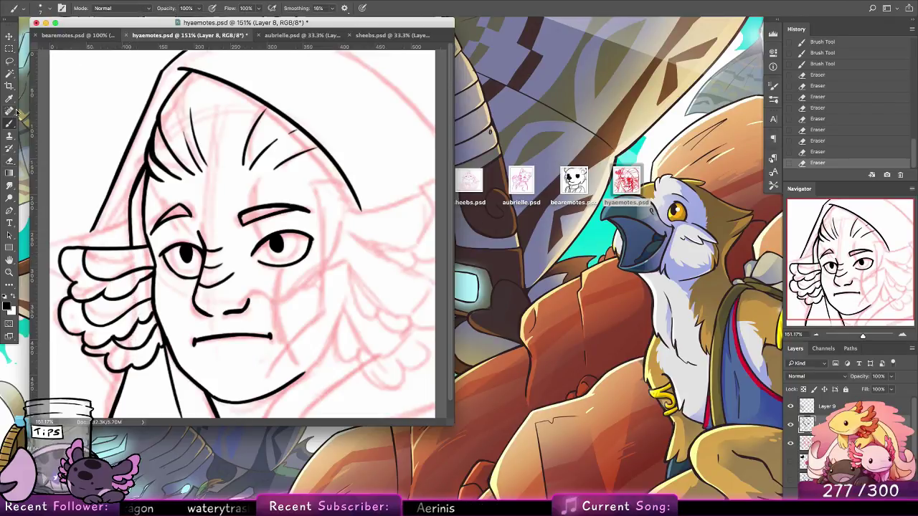
left_click_drag(93, 229, 94, 246)
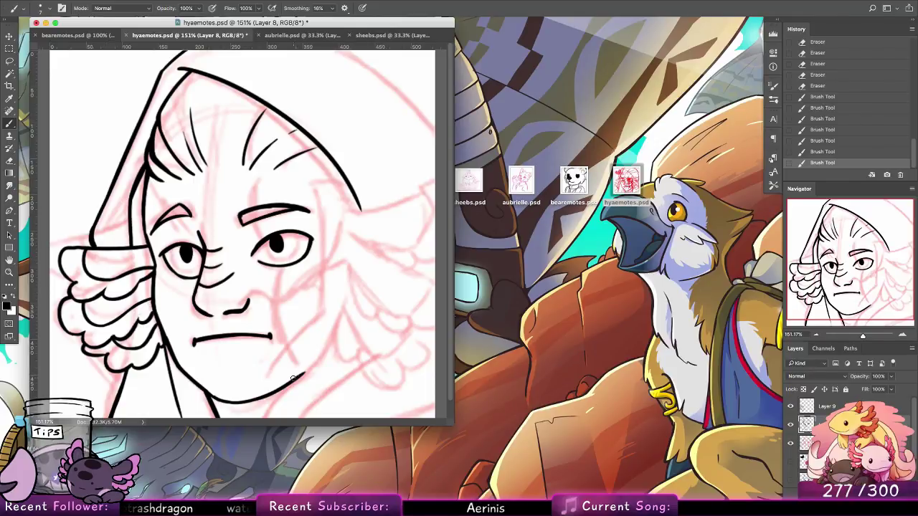
Ink the jaw line from the chin up the far cheek and the neck line beneath it, redoing the neck stroke.
mouse_move(303, 374)
left_mouse_down()
mouse_move(329, 342)
mouse_move(340, 297)
mouse_move(333, 342)
left_mouse_up()
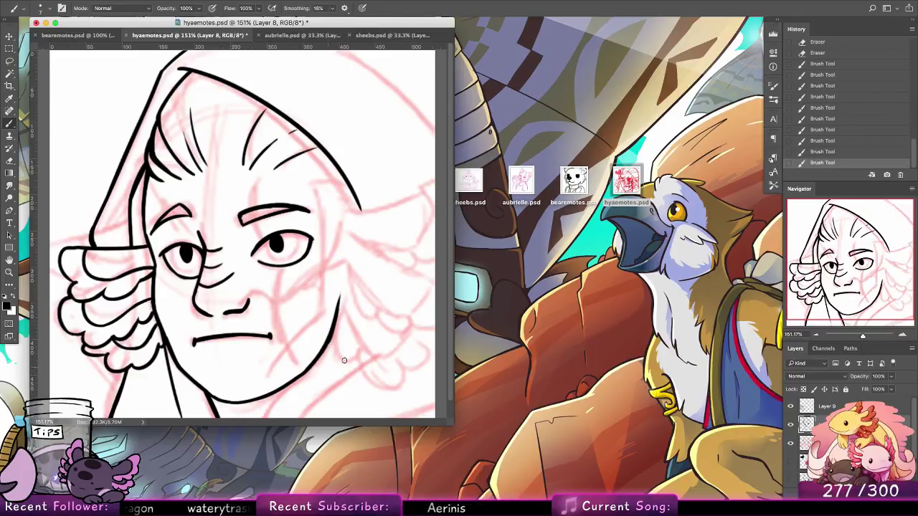
left_click_drag(307, 371, 273, 420)
key("super+z")
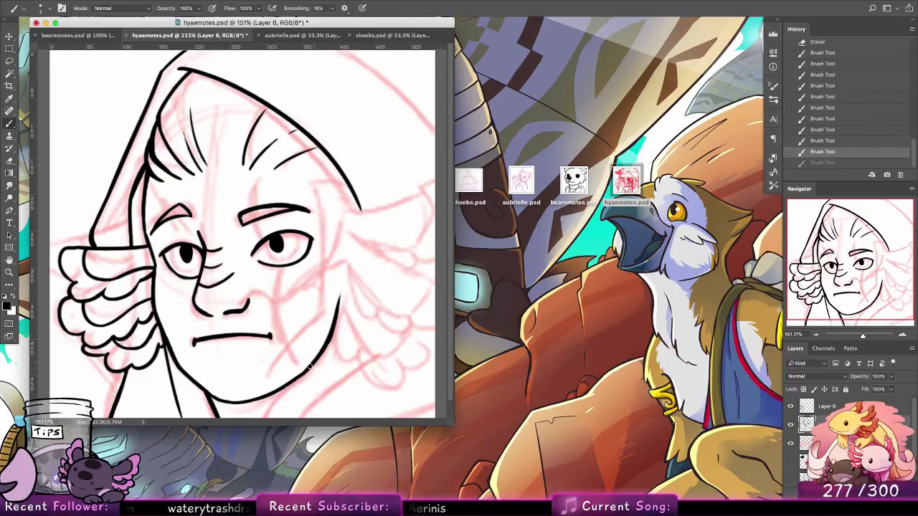
mouse_move(301, 377)
left_mouse_down()
mouse_move(281, 400)
mouse_move(288, 383)
mouse_move(271, 433)
left_mouse_up()
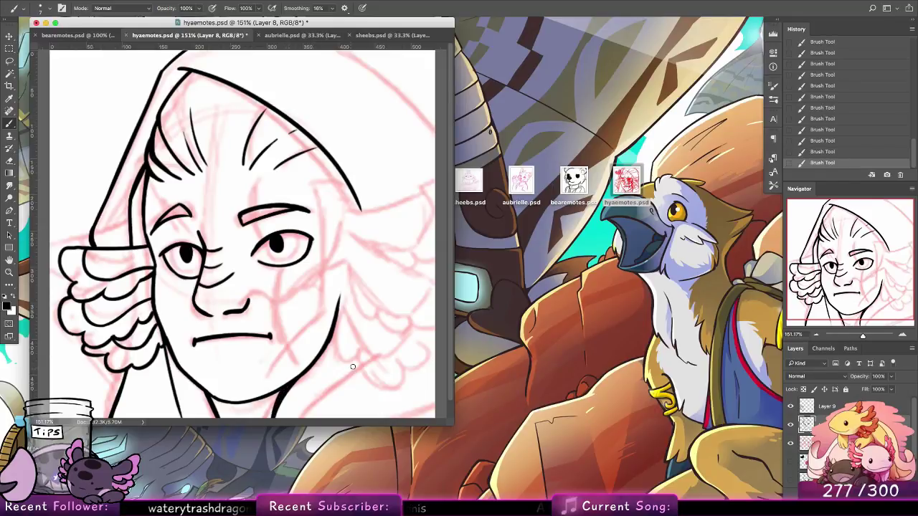
Ink the rounded top lobe of the frill on the opposite side of the face, undoing rejected strokes.
left_click_drag(345, 212, 407, 195)
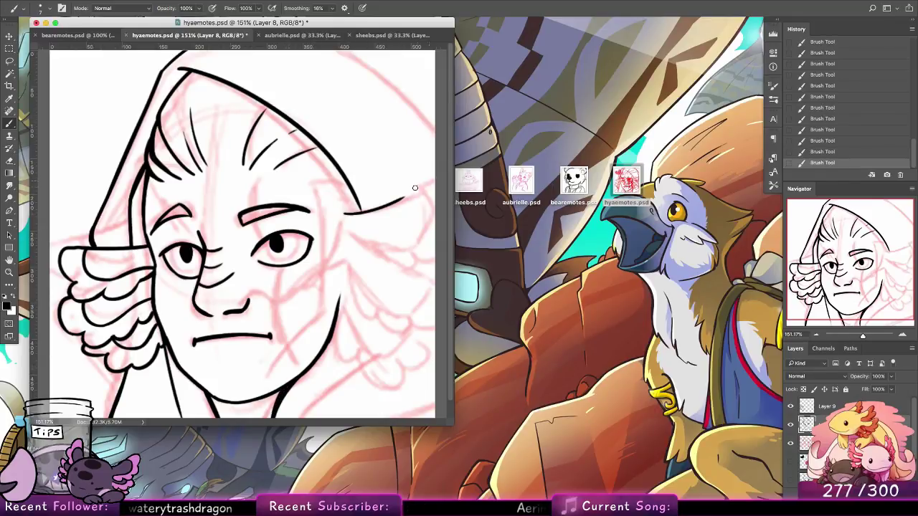
key("super+z")
left_click_drag(343, 211, 411, 193)
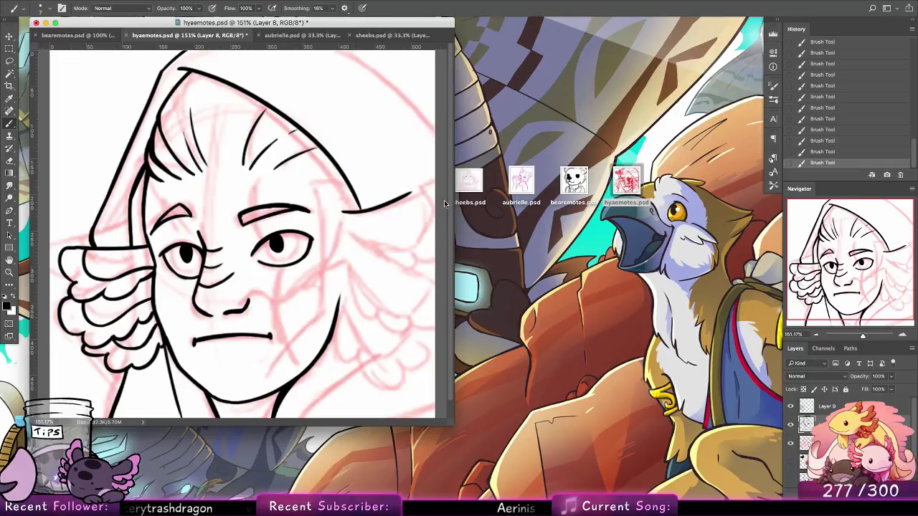
key("ctrl+z")
left_click_drag(340, 228, 413, 200)
key("ctrl+z")
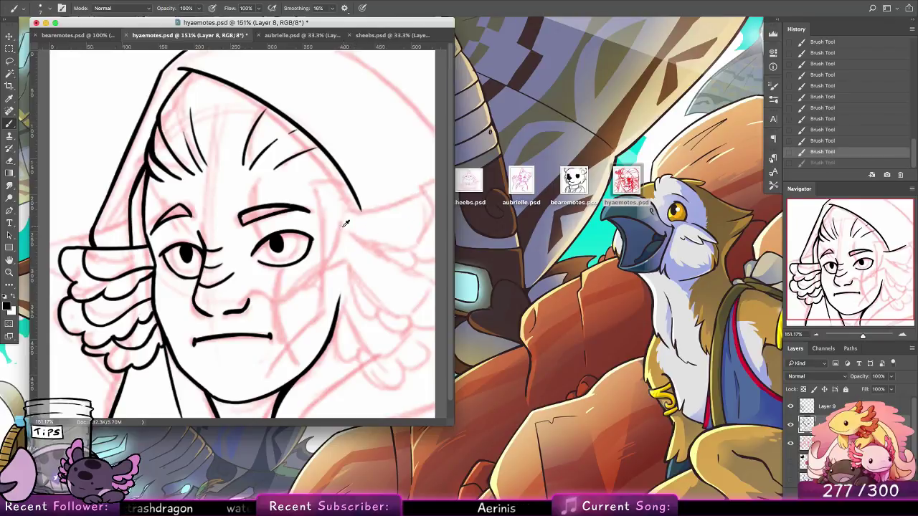
left_click_drag(356, 221, 414, 195)
mouse_move(348, 248)
left_mouse_down()
mouse_move(411, 253)
mouse_move(428, 188)
mouse_move(398, 249)
mouse_move(417, 233)
mouse_move(384, 249)
mouse_move(423, 229)
left_mouse_up()
key("super+z")
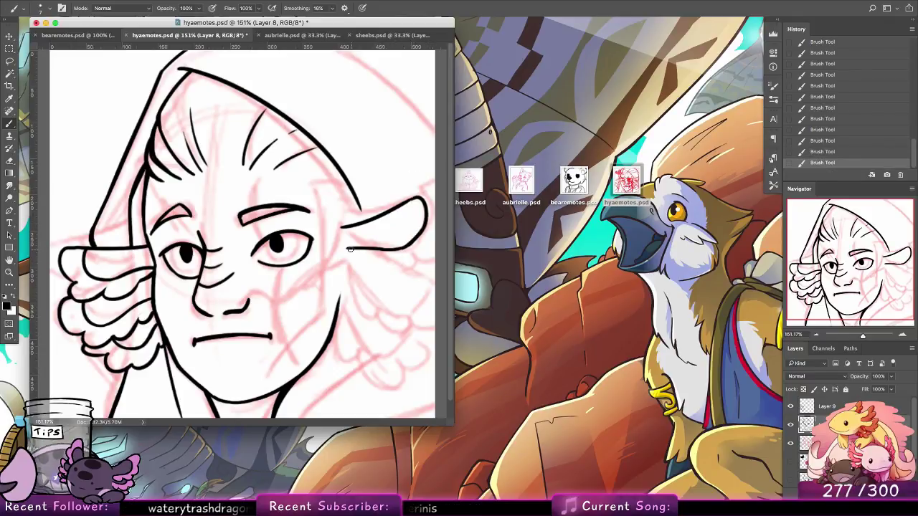
Ink the second frill lobe below the top one on the far side of the face, undoing rejected strokes.
left_click_drag(350, 249, 411, 267)
key("super+z")
left_click_drag(350, 248, 419, 264)
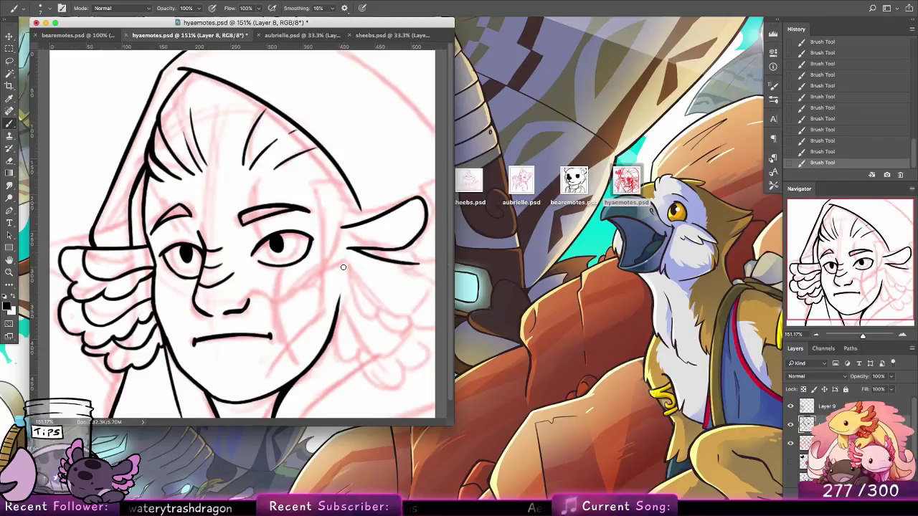
left_click_drag(345, 266, 391, 308)
key("super+z")
left_click_drag(344, 266, 402, 307)
key("super+z")
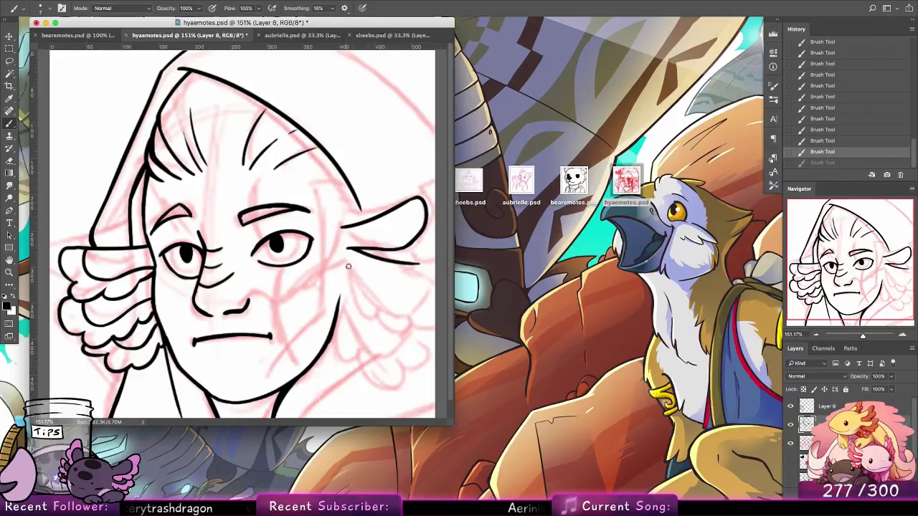
mouse_move(347, 266)
left_mouse_down()
mouse_move(404, 298)
mouse_move(390, 296)
mouse_move(431, 250)
mouse_move(417, 290)
left_mouse_up()
left_click_drag(347, 273, 389, 321)
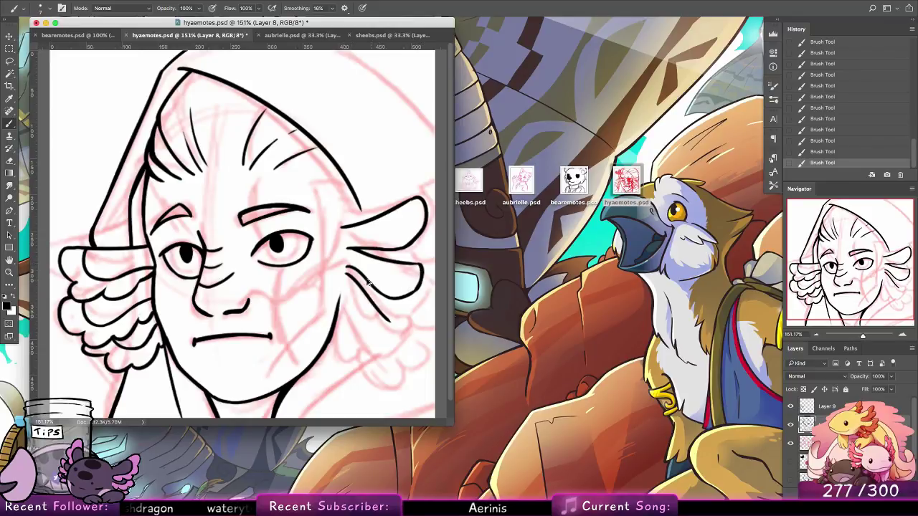
key("super+z")
Ink the outer scalloped edge behind the far frill's top lobe and erase the lines overlapping the second lobe.
mouse_move(349, 249)
left_mouse_down()
mouse_move(419, 260)
mouse_move(439, 236)
left_mouse_up()
left_click_drag(420, 195, 440, 208)
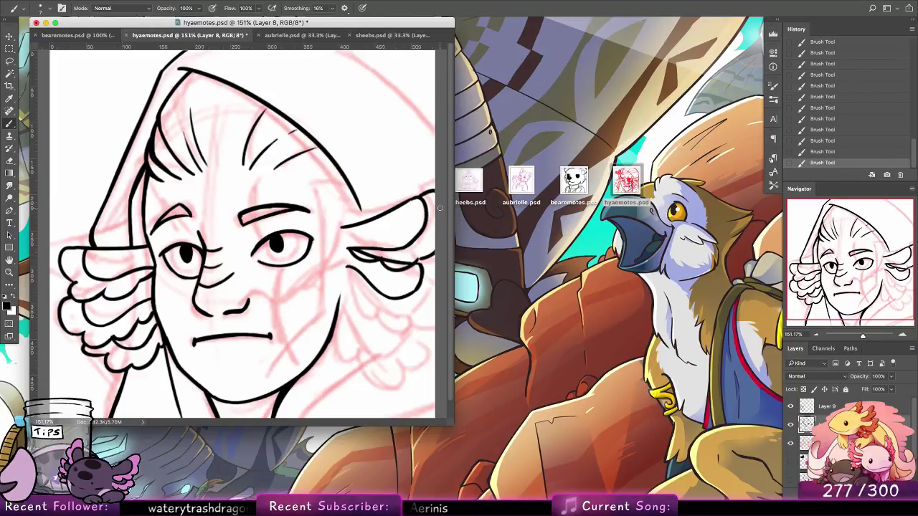
key("super+z")
left_click_drag(419, 258, 428, 256)
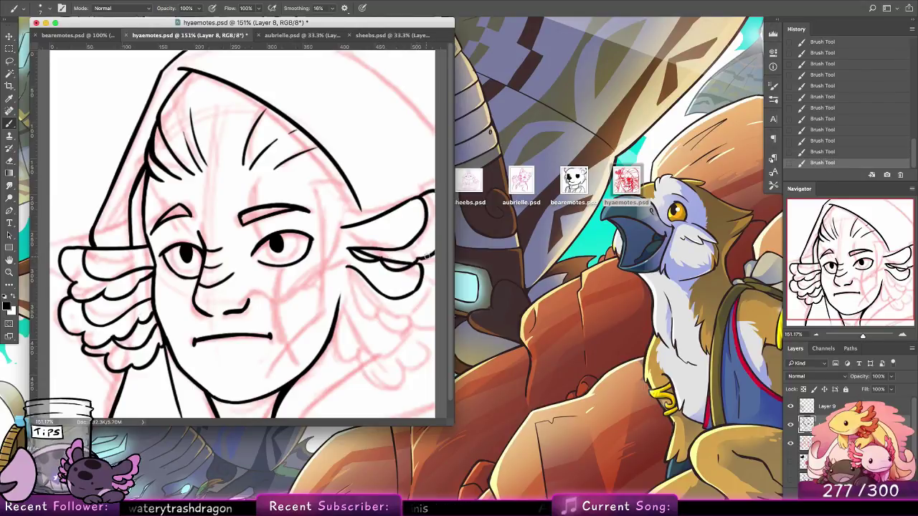
key("e")
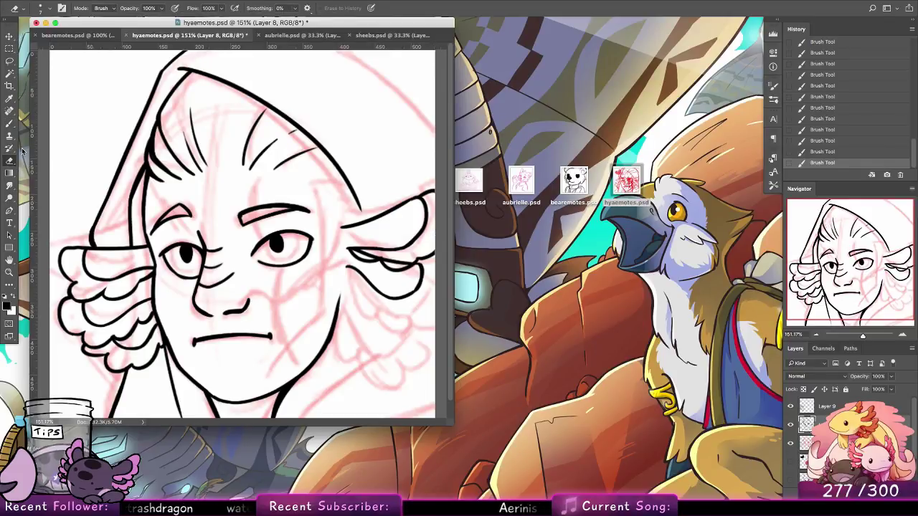
mouse_move(368, 253)
left_mouse_down()
mouse_move(354, 254)
mouse_move(405, 259)
left_mouse_up()
left_click(10, 123)
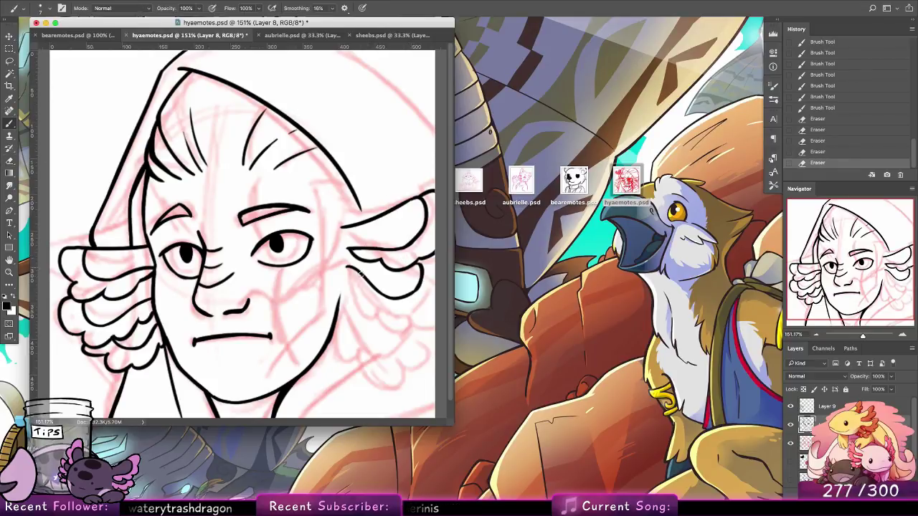
Ink the outer scalloped edge behind the far frill's second lobe out to the canvas edge.
mouse_move(347, 268)
left_mouse_down()
mouse_move(372, 303)
mouse_move(423, 293)
mouse_move(430, 305)
mouse_move(440, 262)
mouse_move(450, 273)
left_mouse_up()
key("super+z")
key("super+z")
key("ctrl+shift+z")
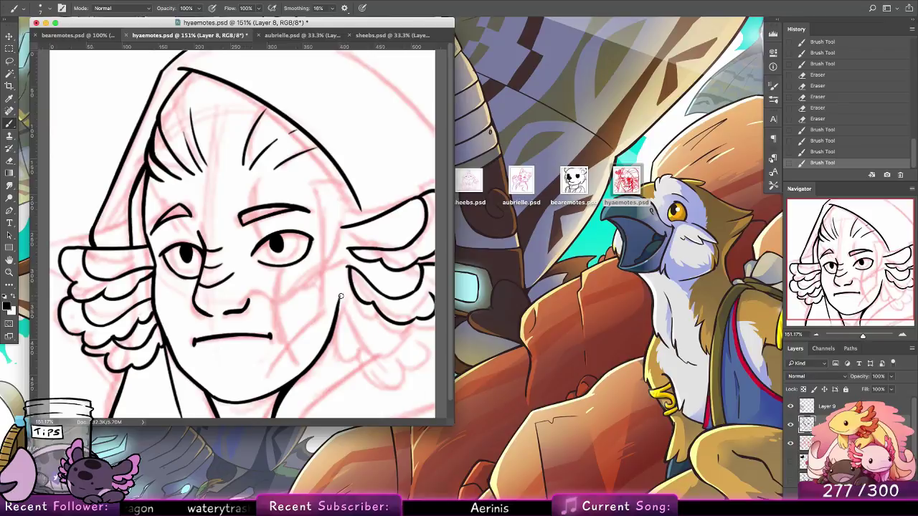
Ink the lowest lobe of the far frill from the cheek and start the scalloped outer row beneath it.
mouse_move(341, 300)
left_mouse_down()
mouse_move(370, 343)
mouse_move(350, 309)
mouse_move(377, 343)
mouse_move(405, 343)
mouse_move(411, 329)
mouse_move(386, 343)
left_mouse_up()
key("super+z")
key("super+z")
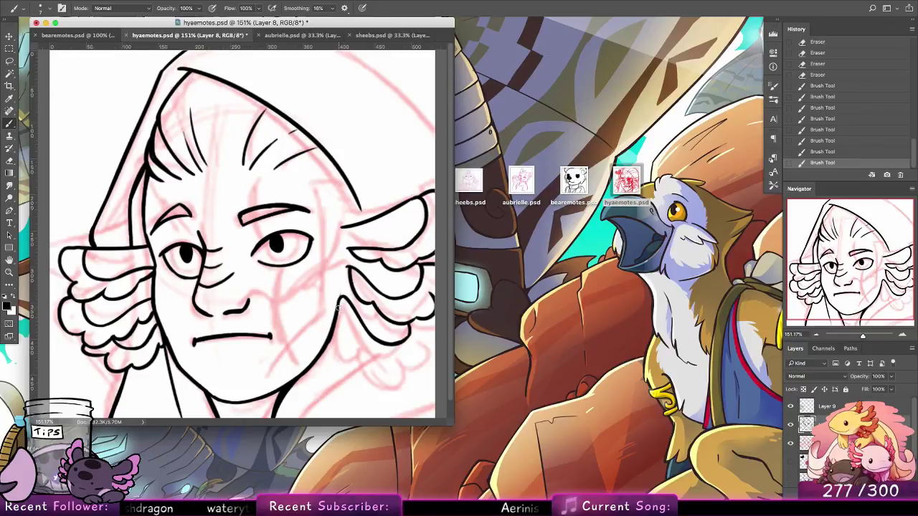
mouse_move(341, 305)
left_mouse_down()
mouse_move(369, 358)
mouse_move(380, 333)
mouse_move(379, 358)
mouse_move(377, 349)
mouse_move(417, 351)
left_mouse_up()
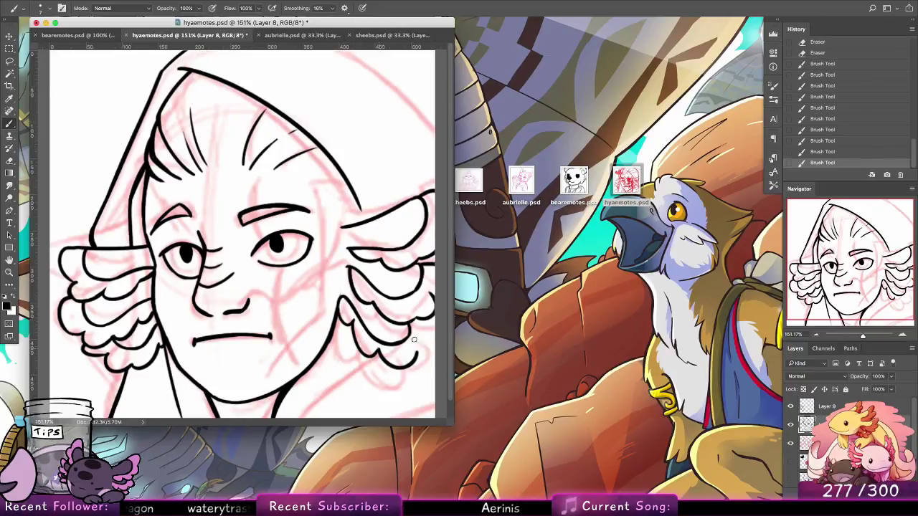
Redraw the lowest hair curls beside the jaw on the canvas's right side, following the red sketch.
key("alt+super+z")
key("alt+super+z")
key("alt+super+z")
mouse_move(341, 307)
left_mouse_down()
mouse_move(359, 319)
mouse_move(353, 332)
mouse_move(367, 368)
mouse_move(385, 333)
mouse_move(392, 360)
mouse_move(408, 339)
mouse_move(433, 337)
left_mouse_up()
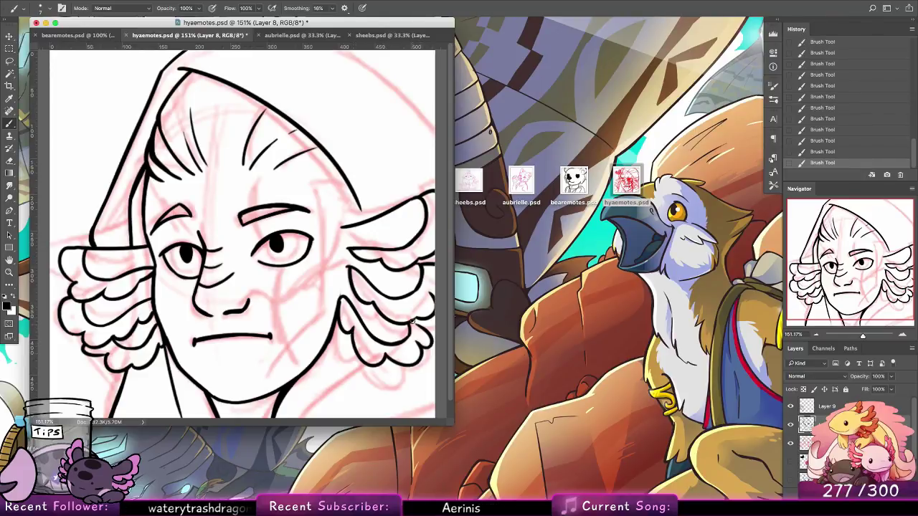
key("super+alt+z")
key("super+alt+z")
key("super+shift+z")
key("super+shift+z")
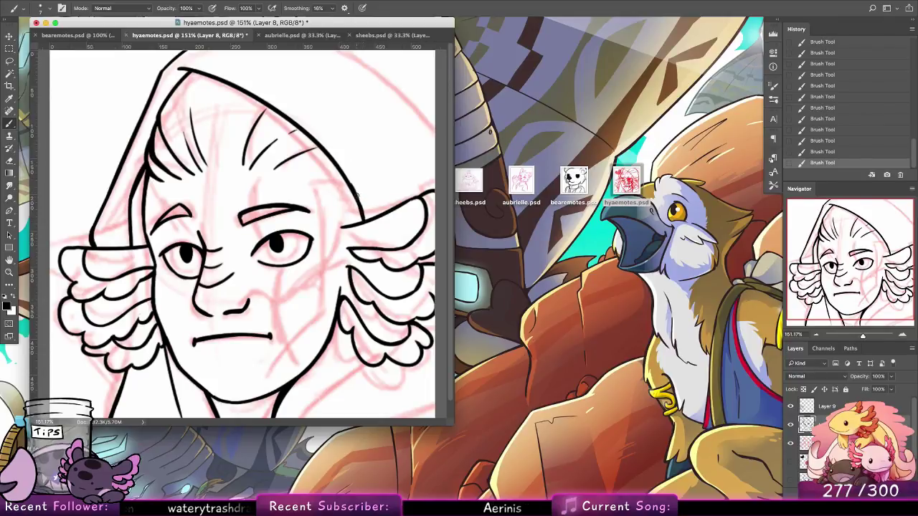
Ink the hood's inner edge down to the right-hand hair curls and draw its outer edge.
key("super+z")
left_click_drag(356, 192, 365, 218)
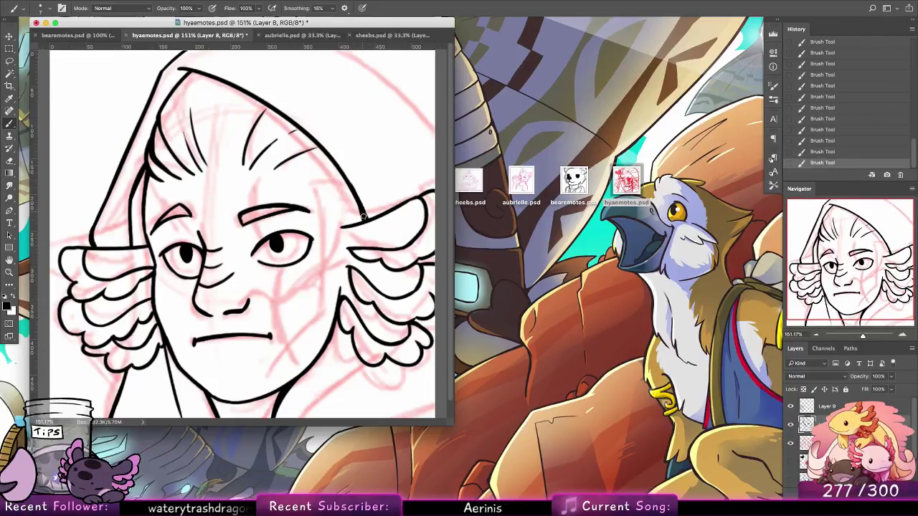
left_click_drag(434, 126, 351, 50)
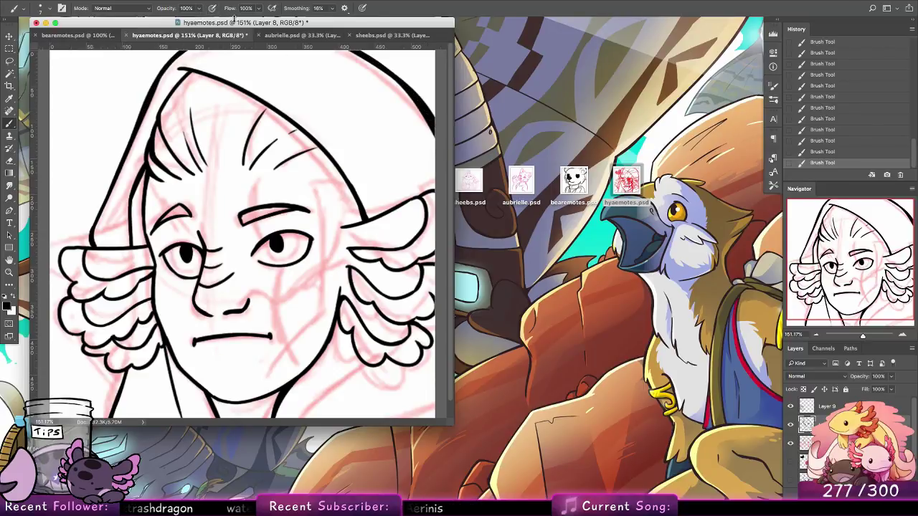
Ink the shoulder lines of the robe below the hair curls on both sides of the neck.
left_click_drag(118, 377, 108, 418)
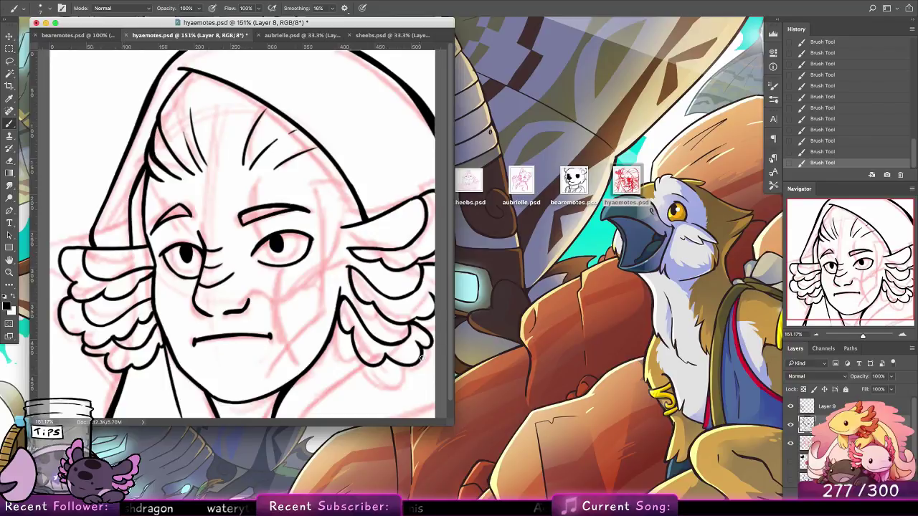
left_click_drag(398, 367, 304, 435)
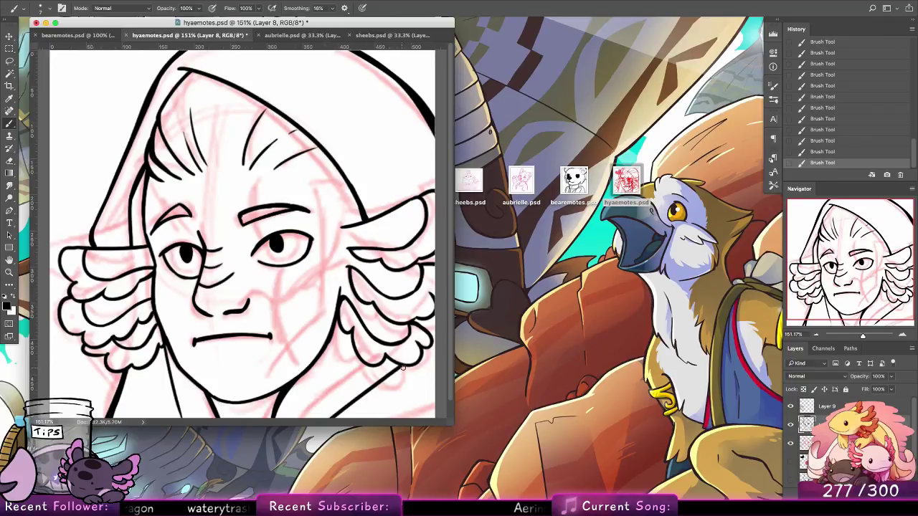
left_click_drag(400, 367, 328, 418)
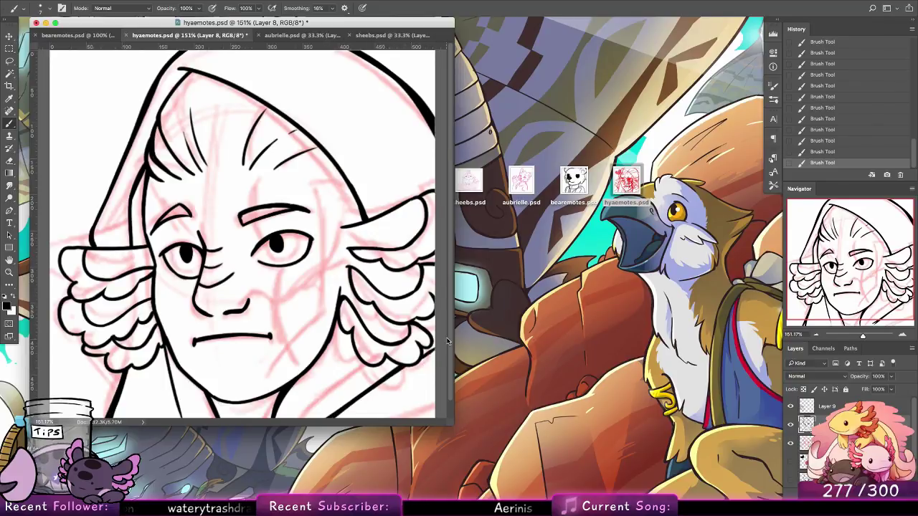
key("super+z")
key("super+z")
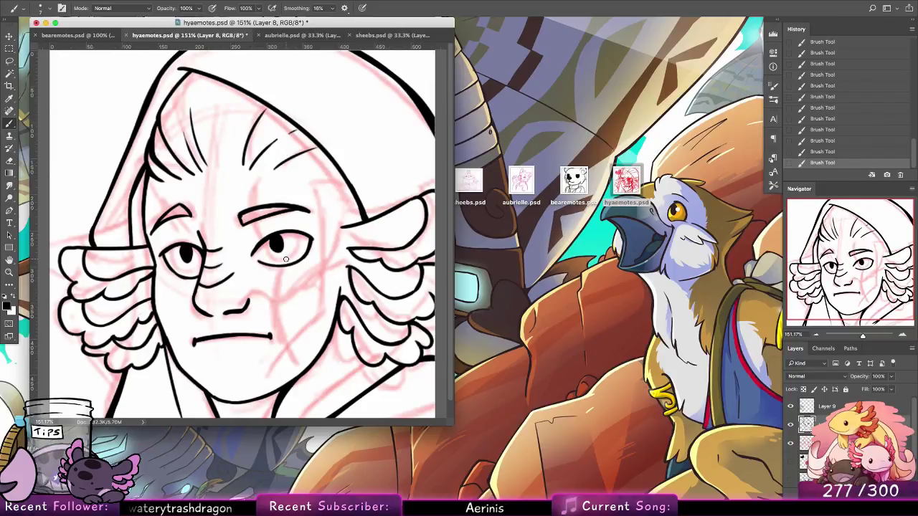
Ink short hair strands at the temple beside the hood's inner edge, checking the line art with the sketch hidden.
key("super+z")
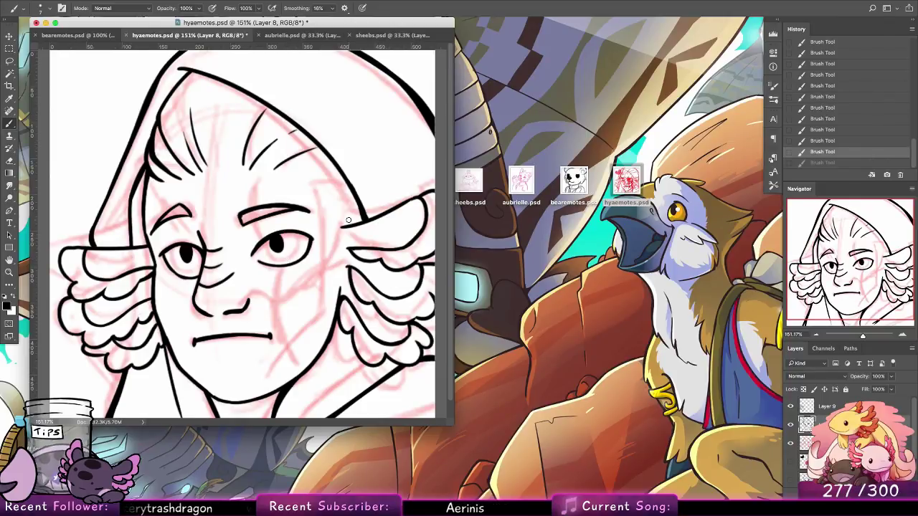
mouse_move(326, 192)
left_mouse_down()
mouse_move(370, 193)
mouse_move(360, 204)
mouse_move(332, 203)
mouse_move(364, 213)
mouse_move(319, 210)
mouse_move(363, 218)
left_mouse_up()
key("super+z")
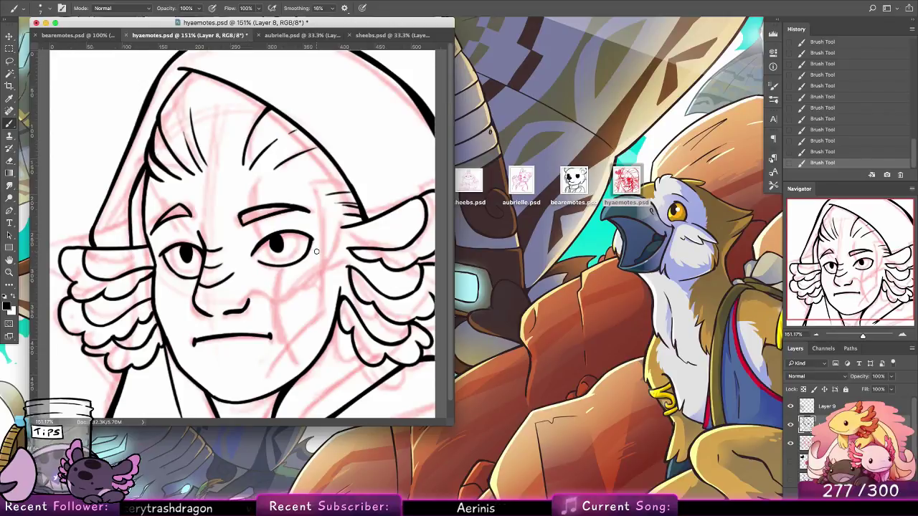
left_click(791, 444)
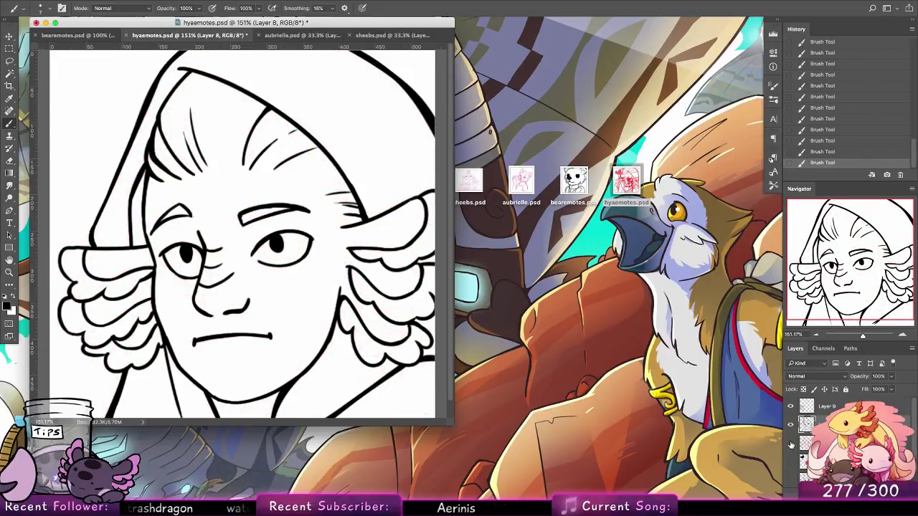
left_click(791, 445)
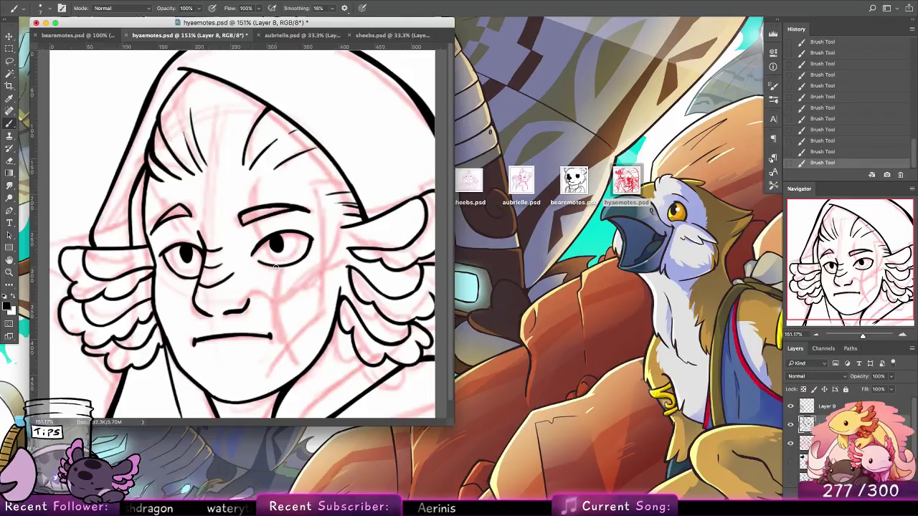
Ink the outline of the branching marking on the cheek from under the right-hand eye down to the jaw.
left_click_drag(276, 264, 271, 299)
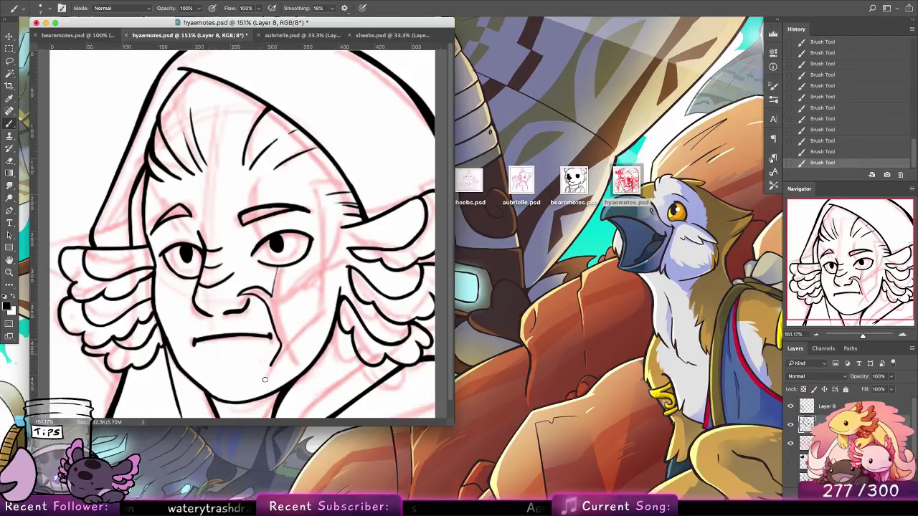
mouse_move(266, 376)
left_mouse_down()
mouse_move(297, 343)
mouse_move(329, 268)
left_mouse_up()
mouse_move(297, 294)
left_mouse_down()
mouse_move(280, 312)
mouse_move(318, 299)
mouse_move(290, 299)
mouse_move(278, 269)
left_mouse_up()
key("super+z")
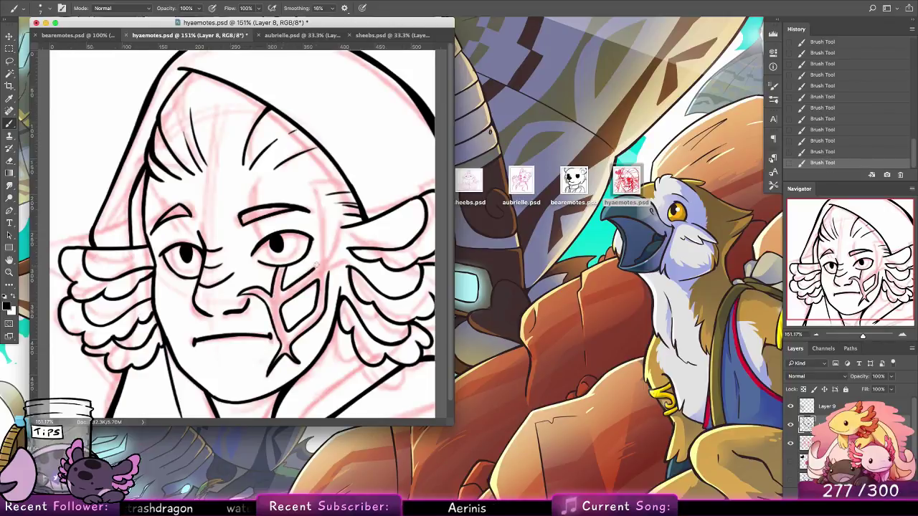
Ink the markings at the right-hand temple and the ones crossing both eyebrows.
left_click_drag(316, 193, 327, 248)
left_click_drag(337, 229, 333, 261)
key("super+z")
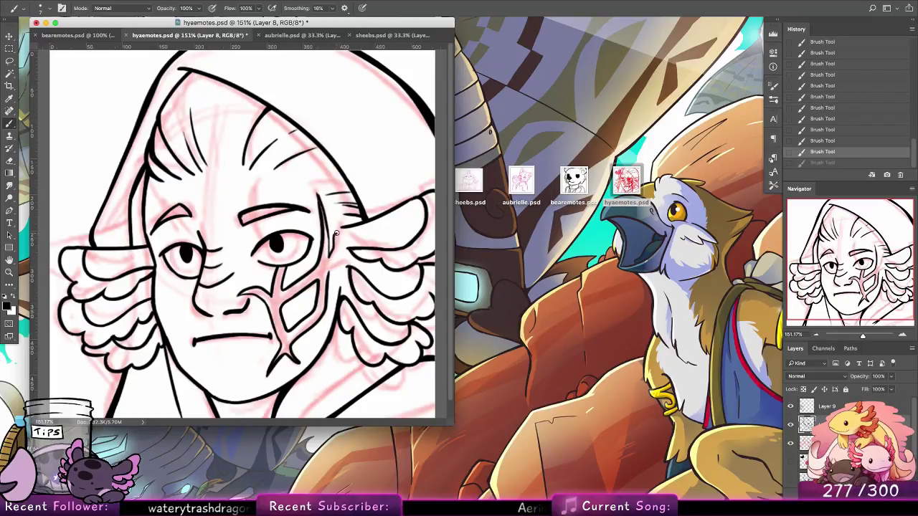
left_click_drag(335, 257, 330, 247)
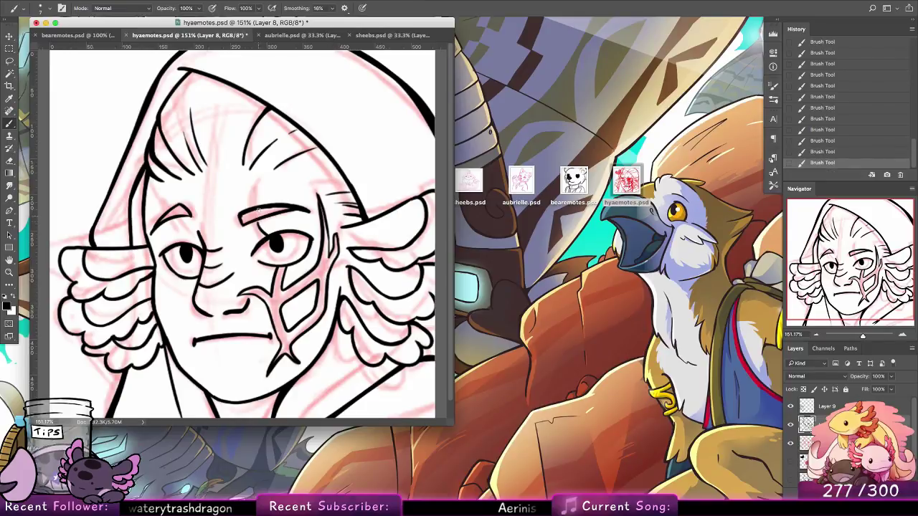
mouse_move(260, 178)
left_mouse_down()
mouse_move(266, 217)
mouse_move(283, 238)
left_mouse_up()
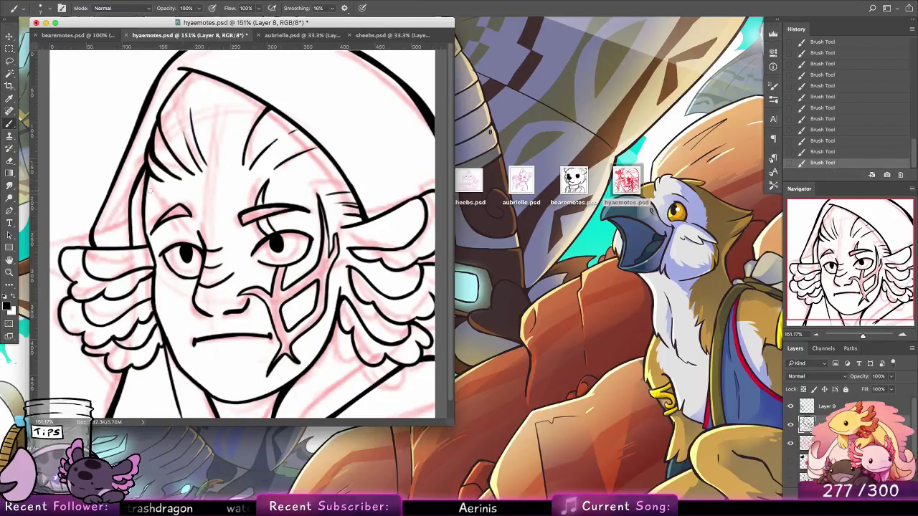
left_click_drag(154, 199, 189, 237)
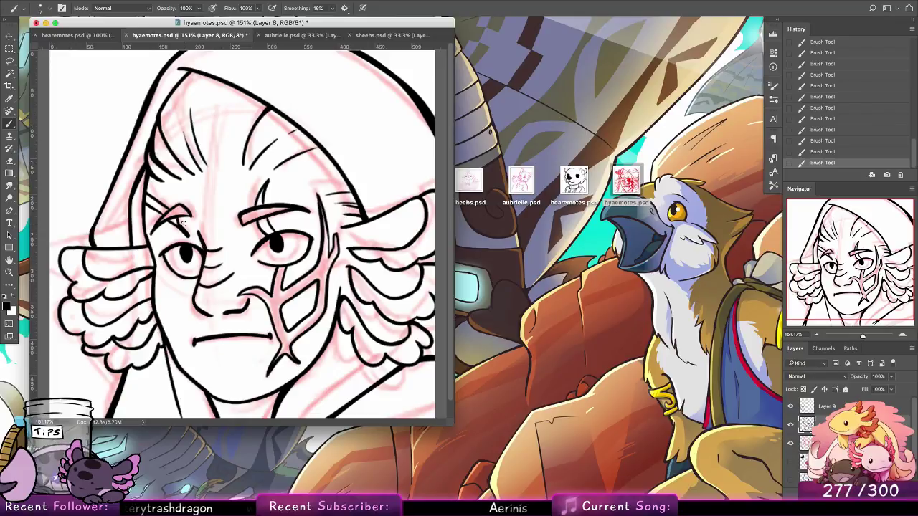
Try short brush strokes on the neck and robe below the hair curls, keeping only the right-hand one.
scroll(359, 359, "down", 2)
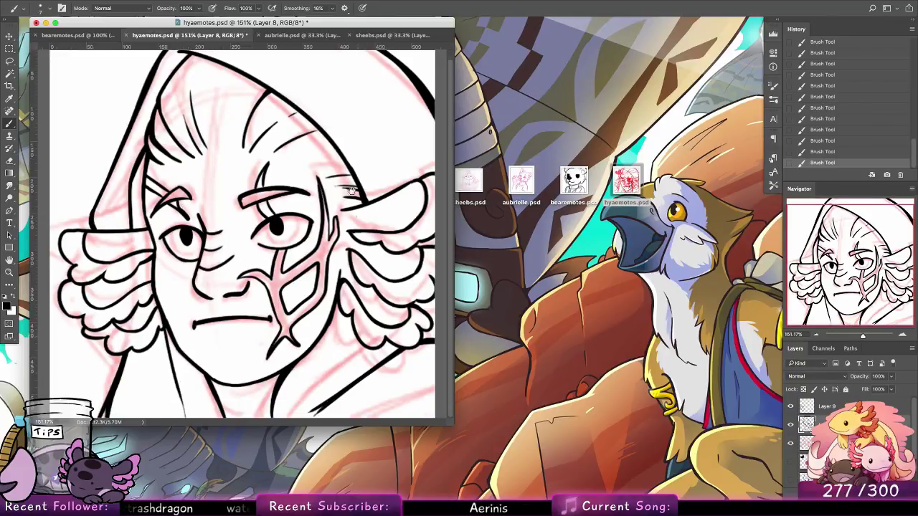
key("z")
left_click_drag(340, 226, 310, 213)
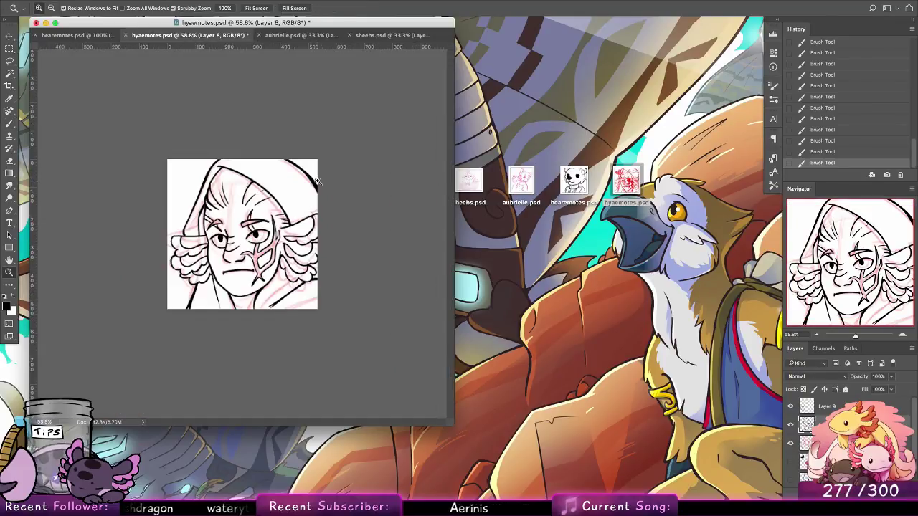
left_click_drag(320, 306, 327, 304)
left_click(9, 126)
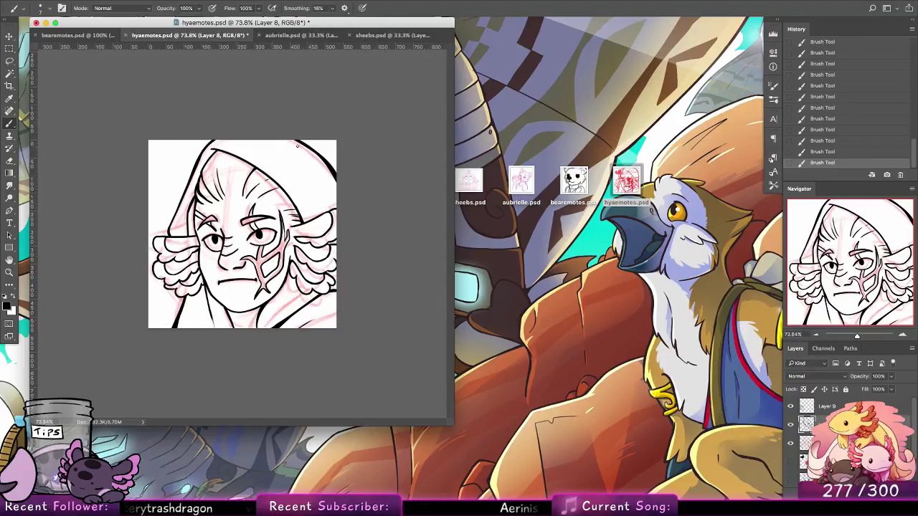
key("super+z")
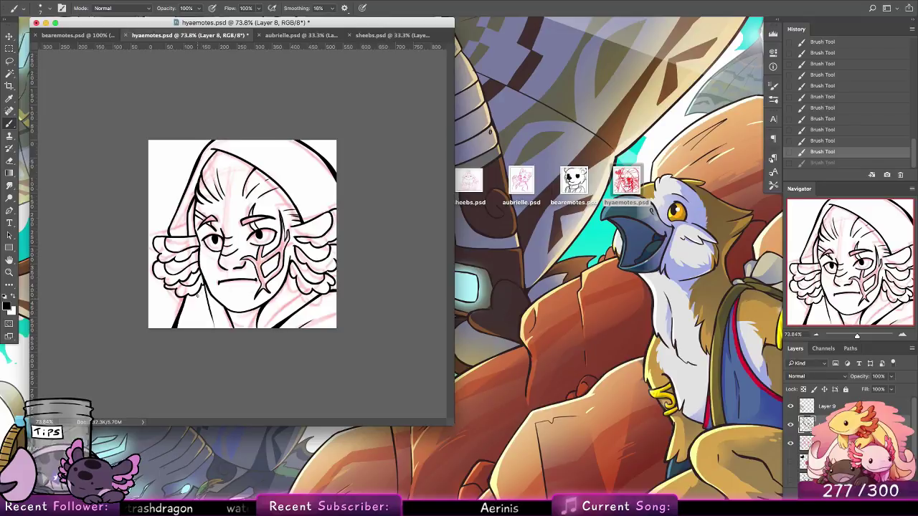
left_click_drag(198, 294, 192, 328)
key("super+z")
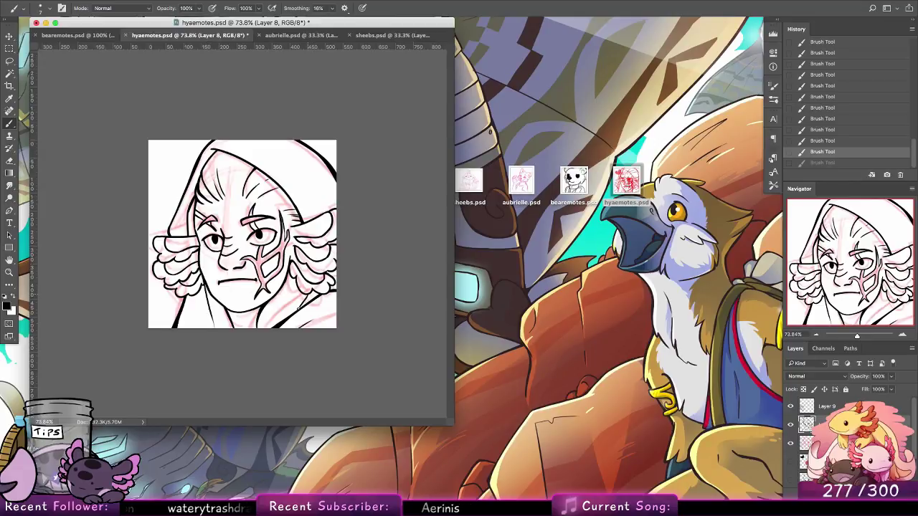
key("super+shift+z")
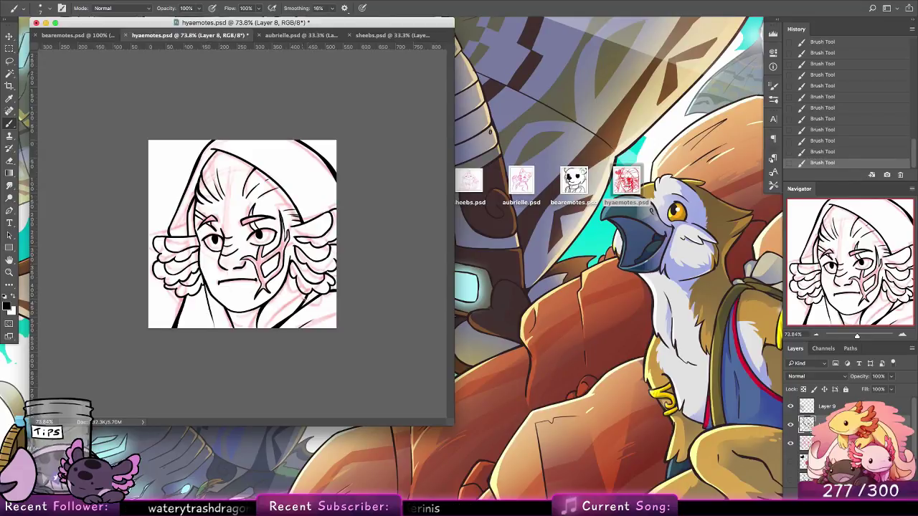
key("super+z")
left_click_drag(309, 294, 300, 304)
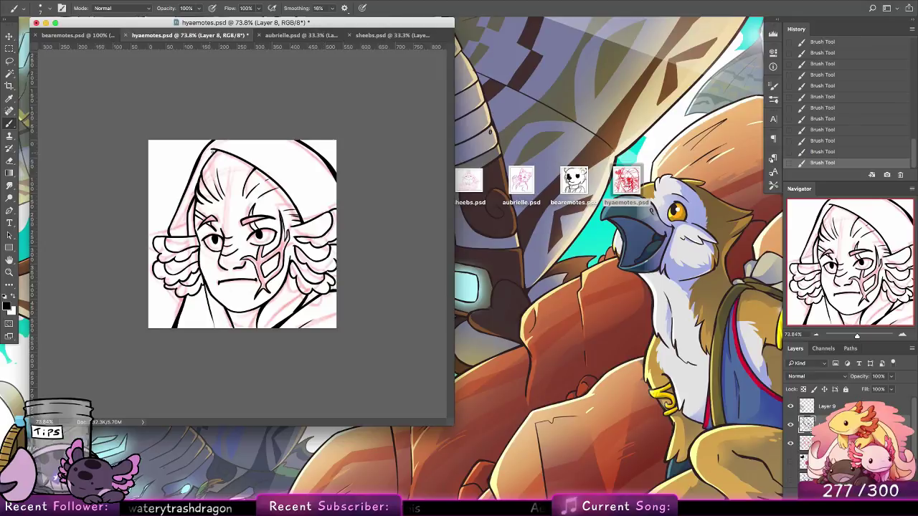
Delete the red sketch layer, Layer 4, and check what Layers 8 and 9 contain by toggling their visibility.
left_click(805, 442)
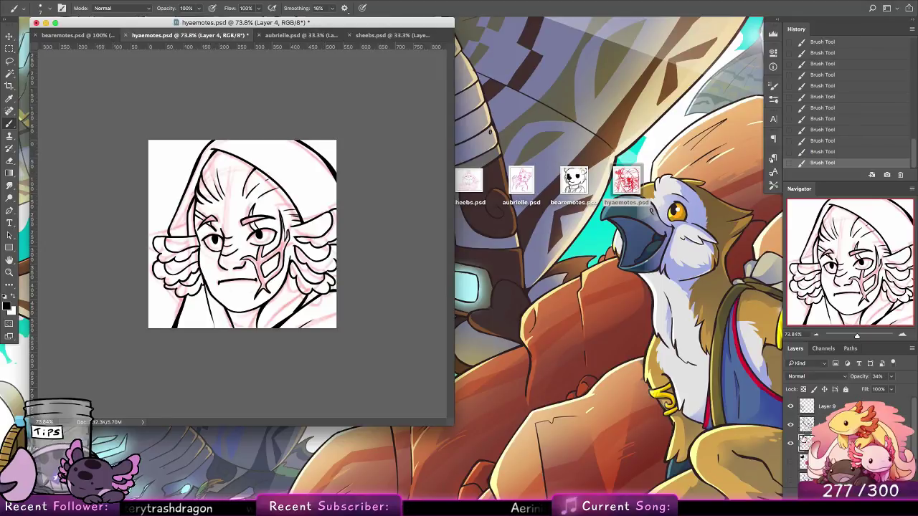
key("Delete")
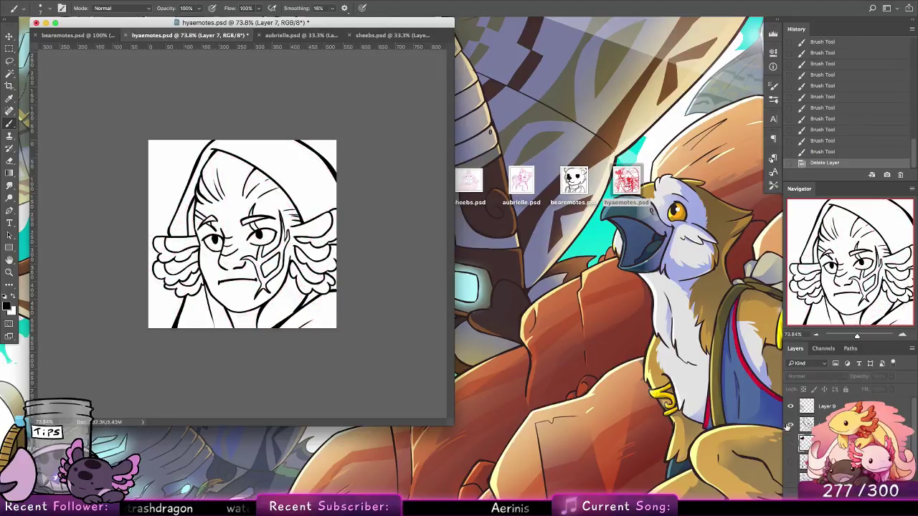
left_click(789, 427)
left_click(790, 407)
left_click(790, 408)
left_click(791, 427)
left_click(791, 428)
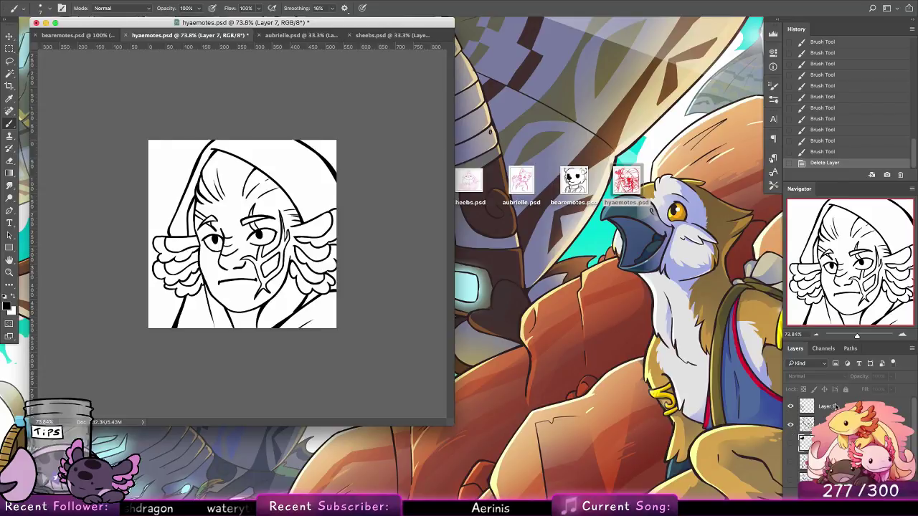
Merge Layer 9 down into Layer 8 and hide the merged line art.
right_click(815, 412)
left_click(742, 373)
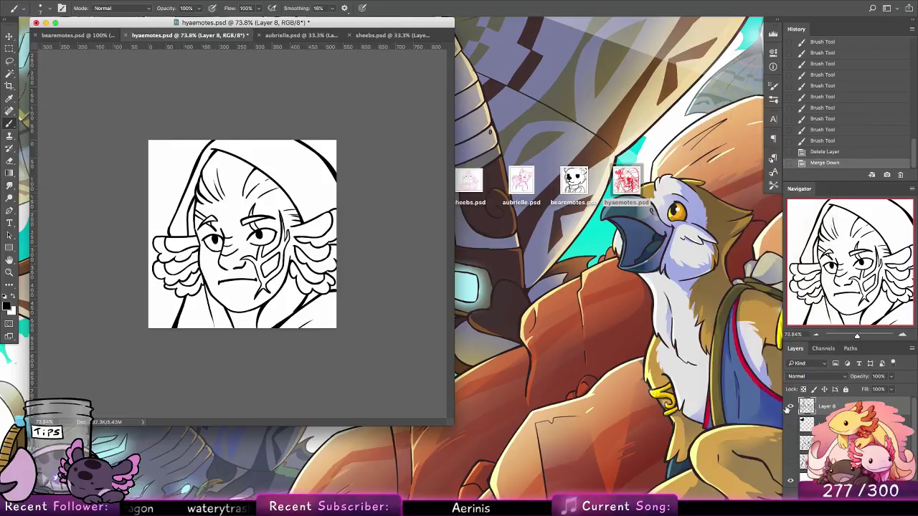
left_click(791, 407)
Open hya.psd from the Commissions folder in Finder and detach it into its own floating window in Photoshop.
left_click(759, 417)
double_click(890, 71)
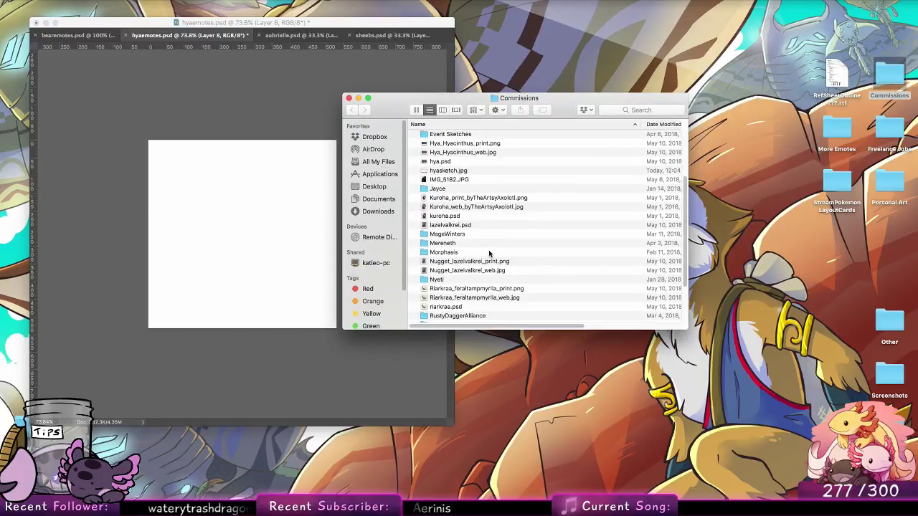
scroll(490, 187, "down", 5)
scroll(485, 246, "up", 10)
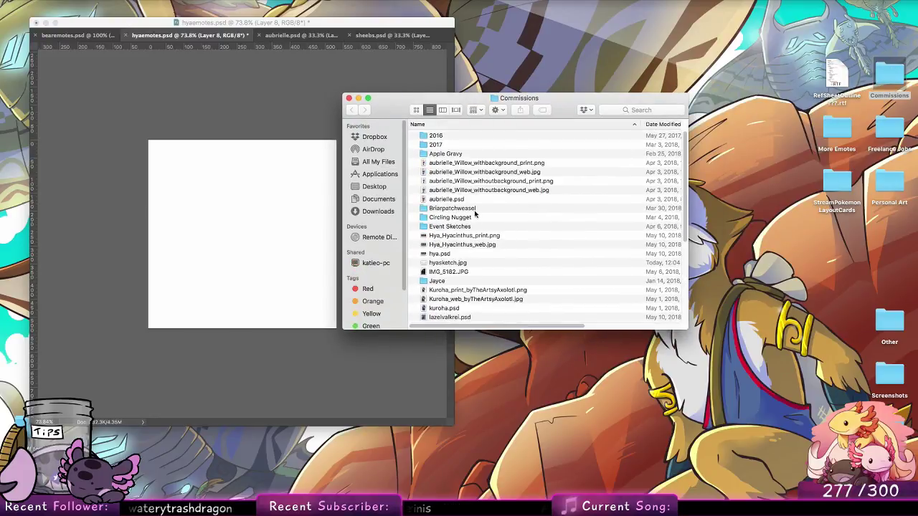
double_click(467, 254)
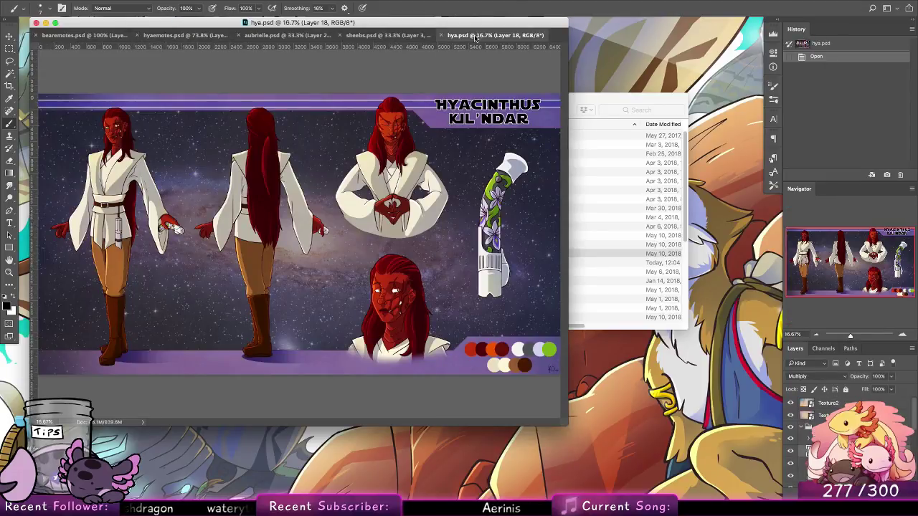
left_click_drag(475, 38, 454, 71)
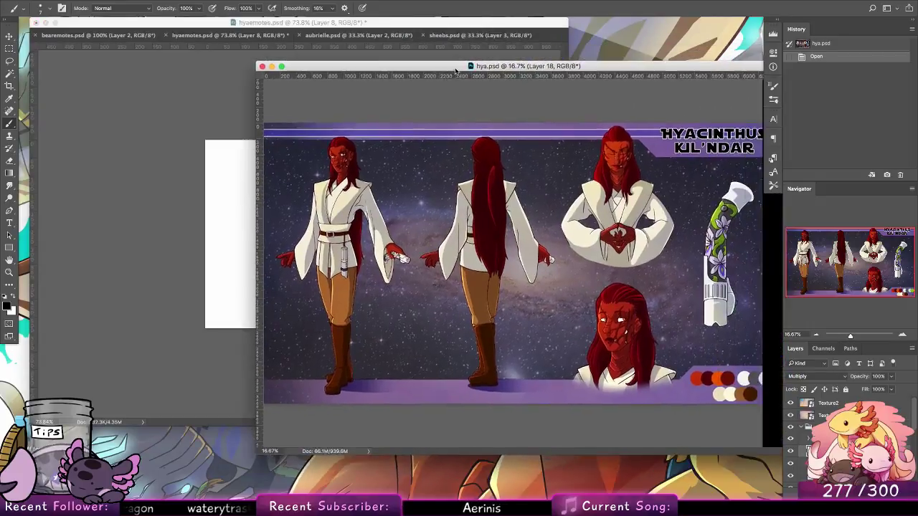
Return to hyaemotes.psd and choose a different brush preset for the Brush tool.
left_click(47, 146)
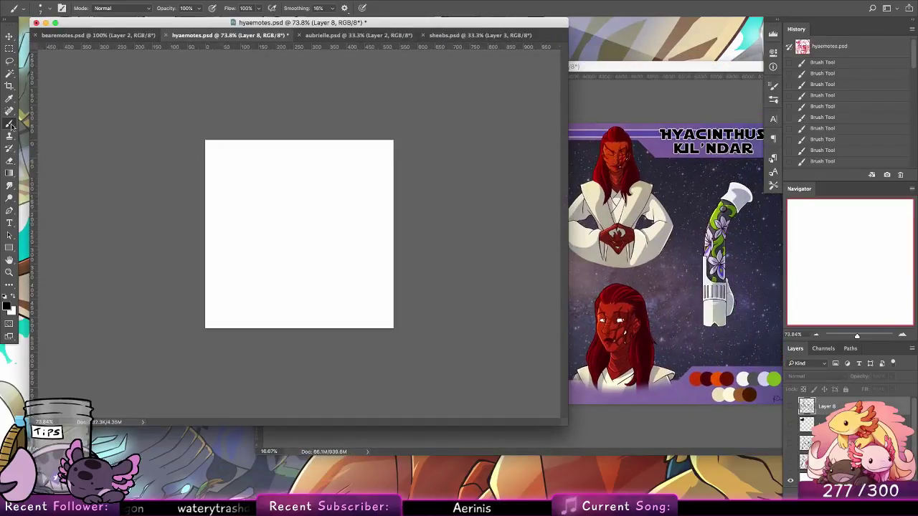
left_click(42, 13)
left_click(80, 118)
left_click(451, 203)
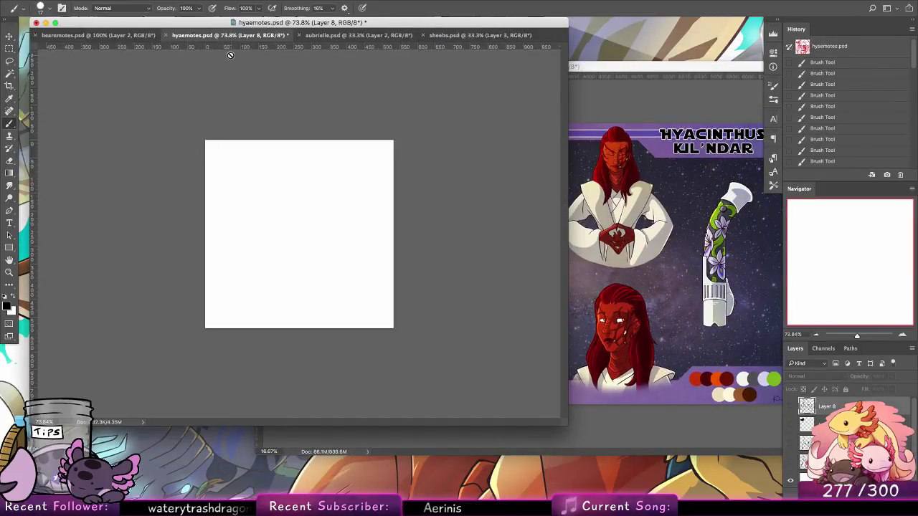
Show the line art on Layer 8 in hyaemotes.psd and add a new empty layer directly beneath it.
left_click(230, 55)
left_click(531, 167)
left_click(790, 406)
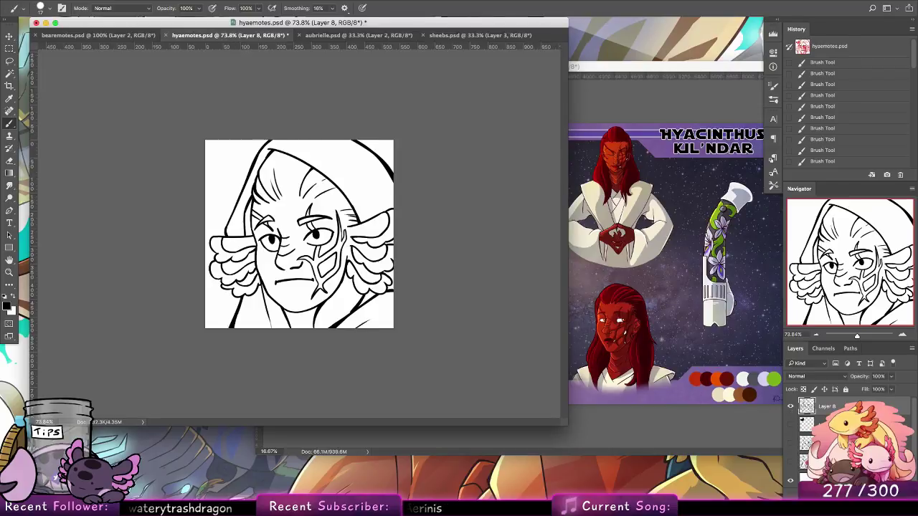
key("super+alt+shift+n")
left_click_drag(829, 407, 829, 432)
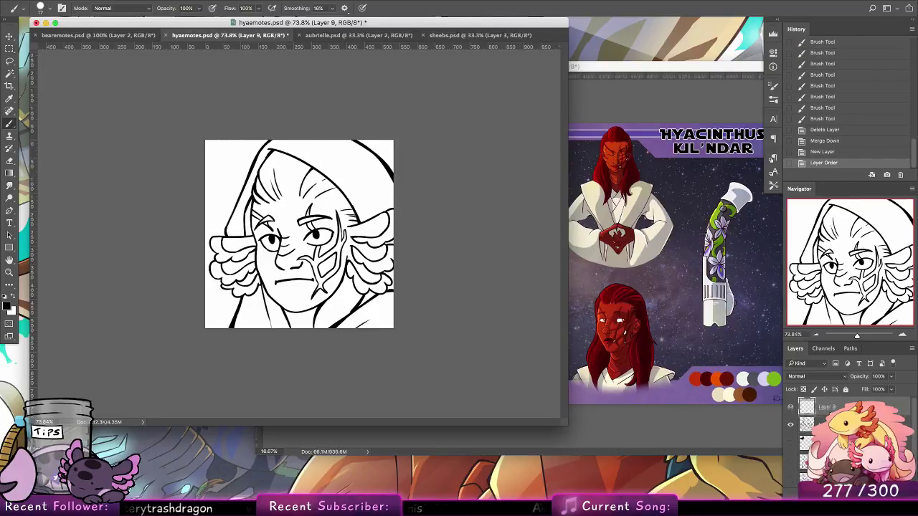
key("super+[")
Fill the new layer entirely with light pink using the Paint Bucket tool.
right_click(9, 175)
left_click(45, 190)
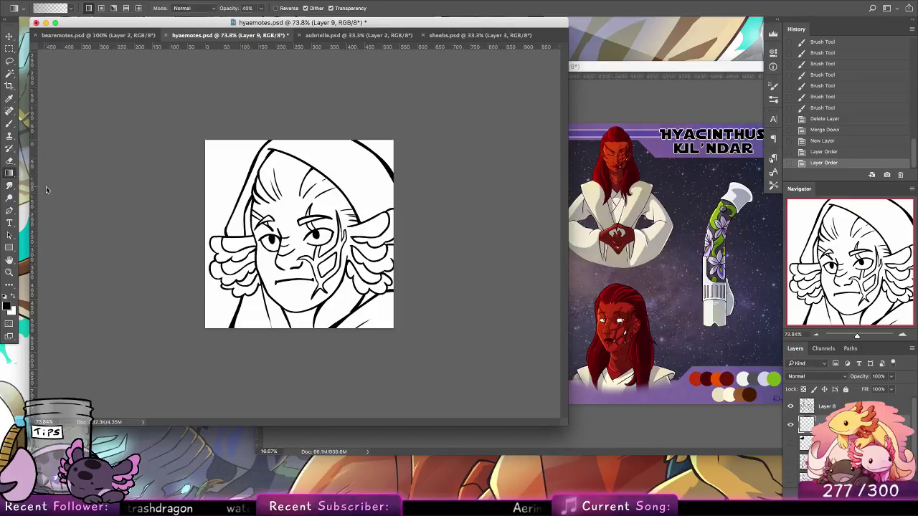
left_click(8, 307)
left_click(390, 114)
left_click(572, 99)
left_click(333, 218)
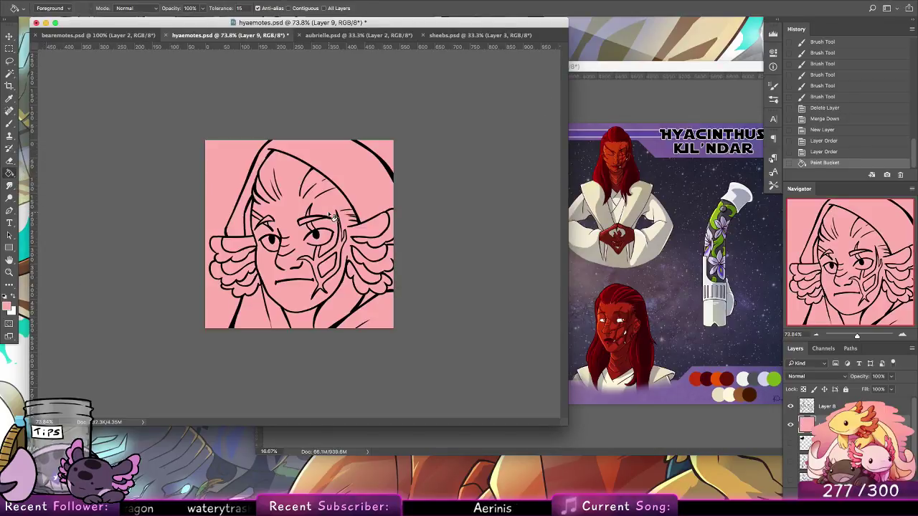
Select the background areas outside the character on Layer 8 with the Magic Wand and expand the selection by 2 pixels.
left_click(9, 73)
left_click(825, 406)
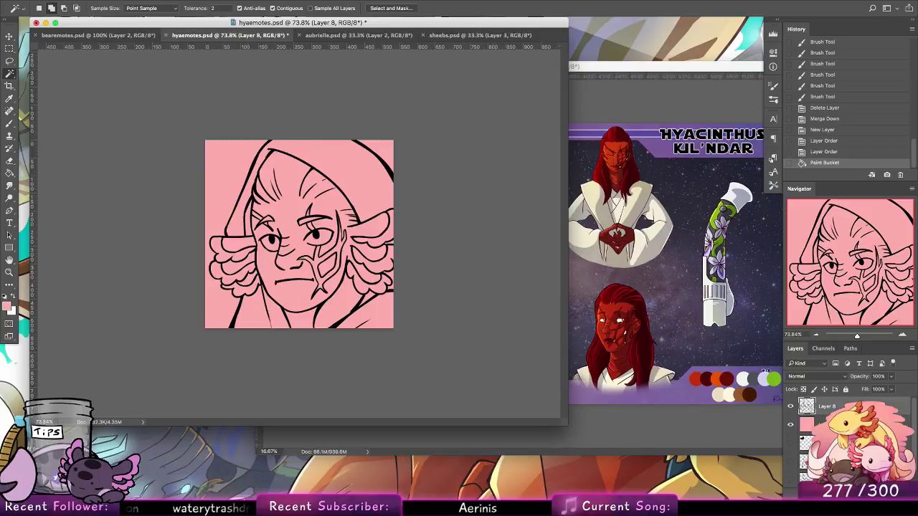
left_click(217, 195)
left_click(382, 152)
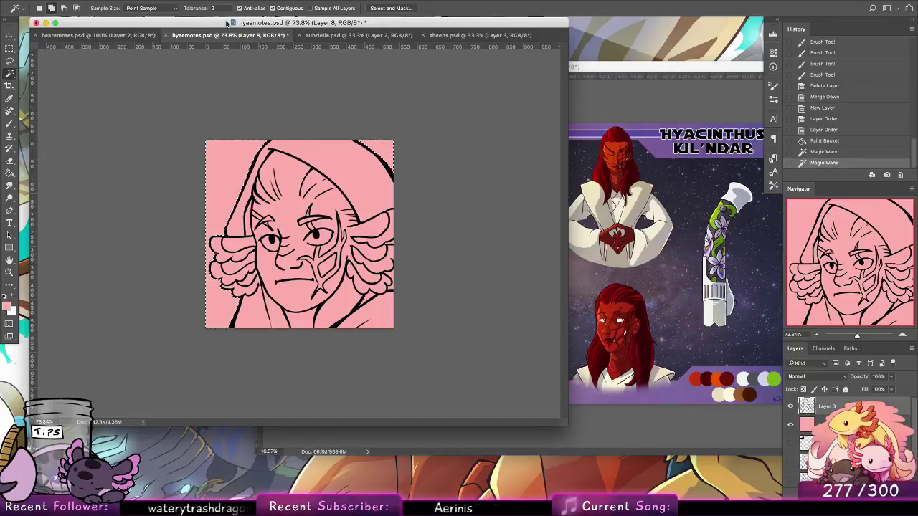
left_click(214, 1)
mouse_move(288, 127)
left_click(320, 141)
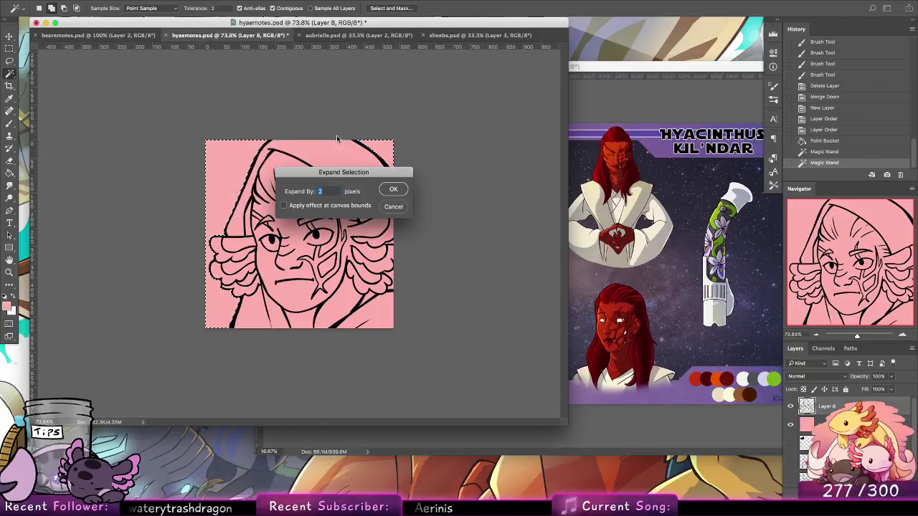
key("Return")
Clear the selected background from the pink fill on Layer 9 and deselect.
left_click(821, 424)
key("Delete")
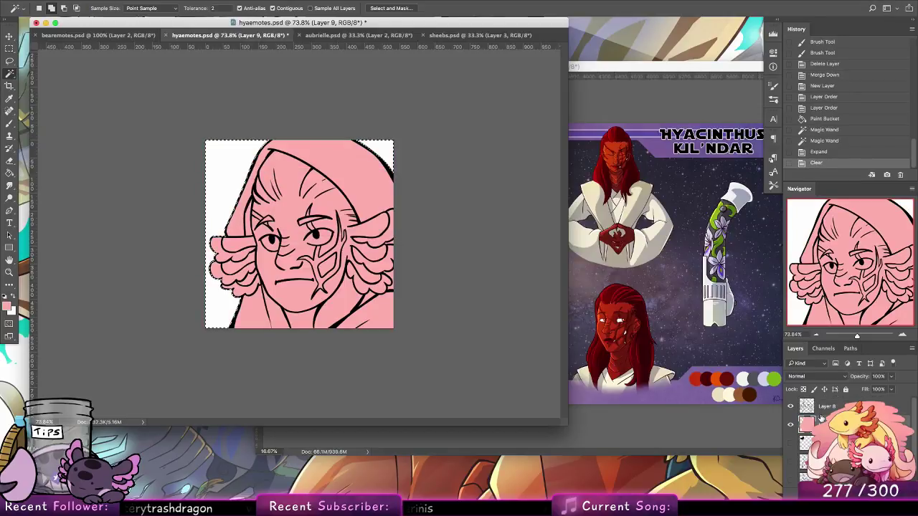
key("ctrl+d")
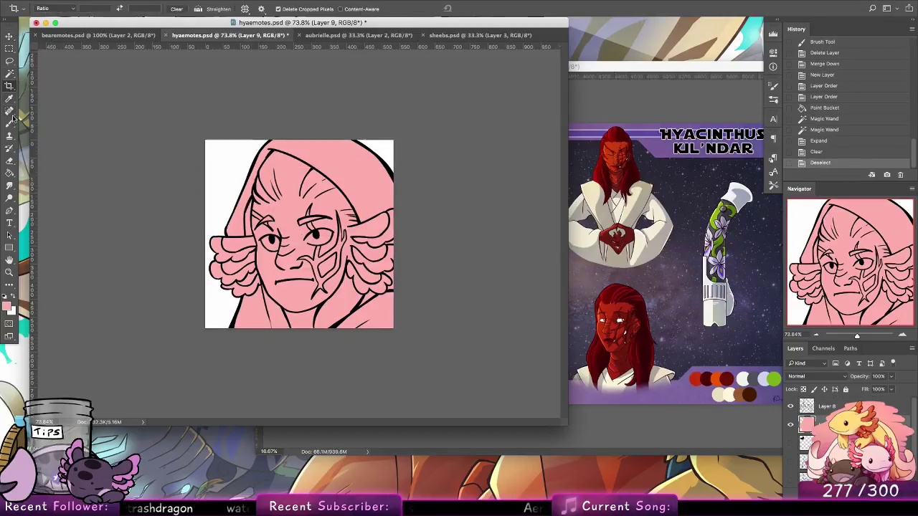
Hide the texture layers in hya.psd and sample the character's red skin colour for the Brush tool.
key("b")
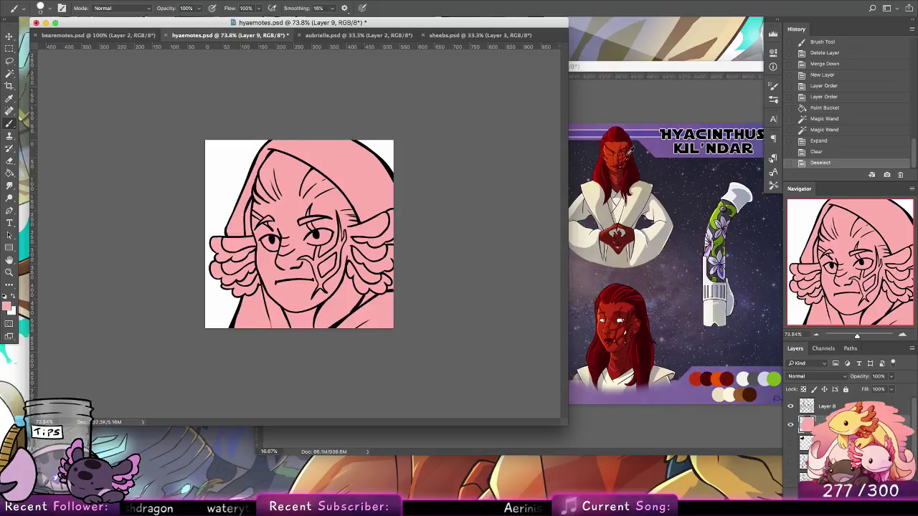
left_click(645, 155)
left_click_drag(790, 415, 791, 403)
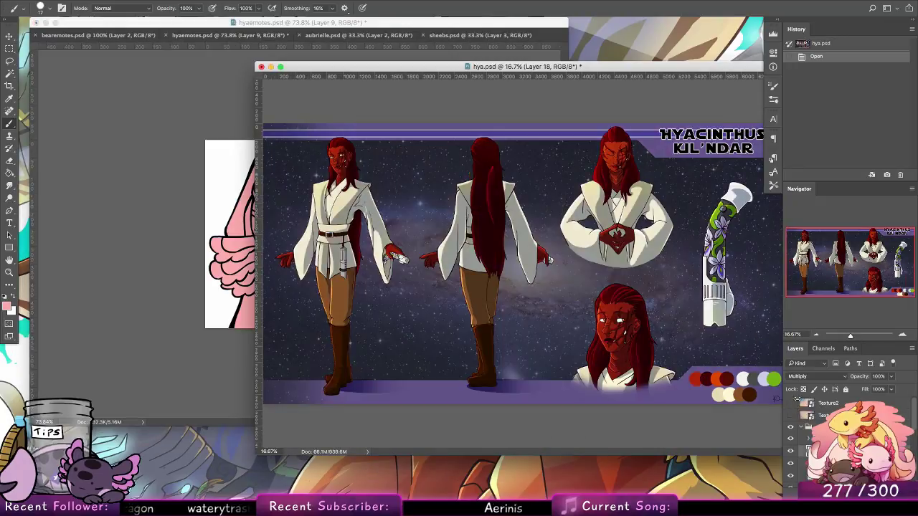
left_click(623, 142, "alt")
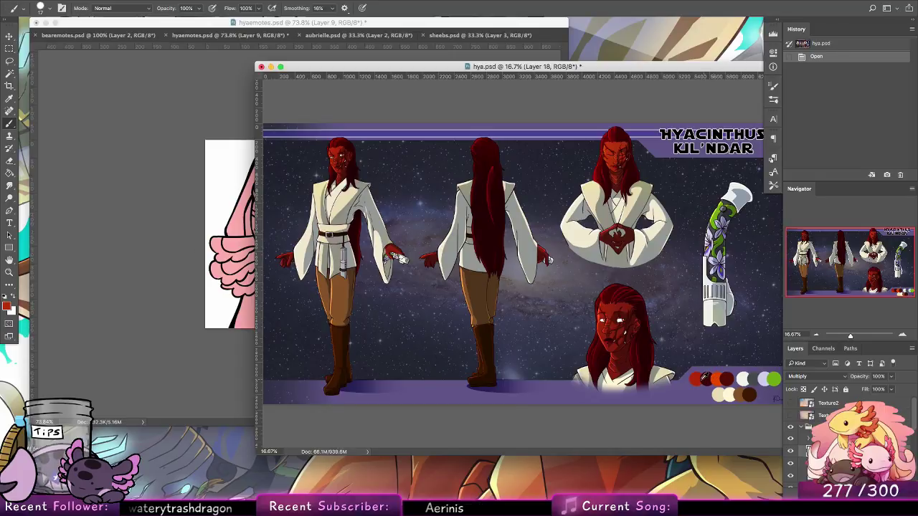
Lock the transparent pixels of Layer 9 in hyaemotes.psd and paint the face and side frills red with a 65 px brush.
left_click(172, 241)
left_click(49, 9)
left_click(106, 127)
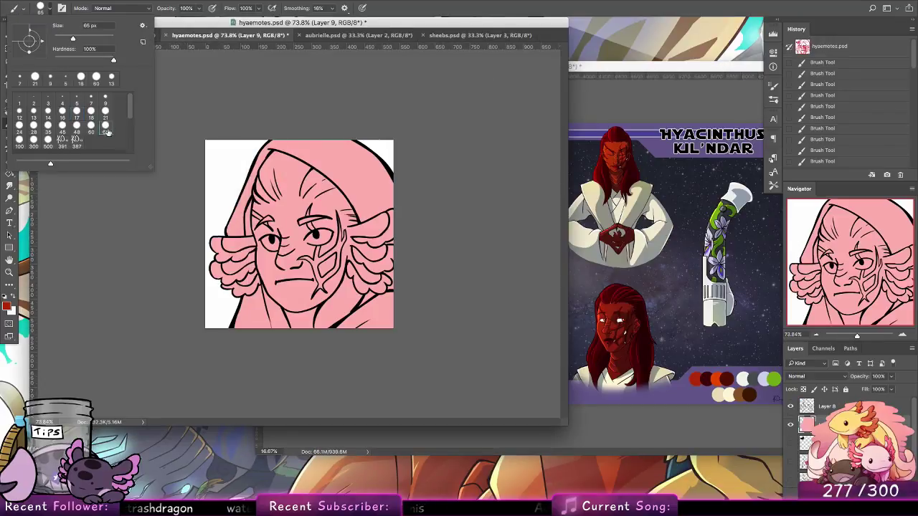
left_click(289, 180)
mouse_move(254, 194)
left_mouse_down()
mouse_move(233, 244)
mouse_move(233, 217)
mouse_move(241, 248)
mouse_move(269, 215)
left_mouse_up()
key("ctrl+z")
key("slash")
mouse_move(319, 309)
left_mouse_down()
mouse_move(373, 276)
mouse_move(384, 247)
mouse_move(308, 258)
mouse_move(244, 287)
mouse_move(330, 194)
mouse_move(258, 212)
mouse_move(273, 161)
mouse_move(302, 143)
left_mouse_up()
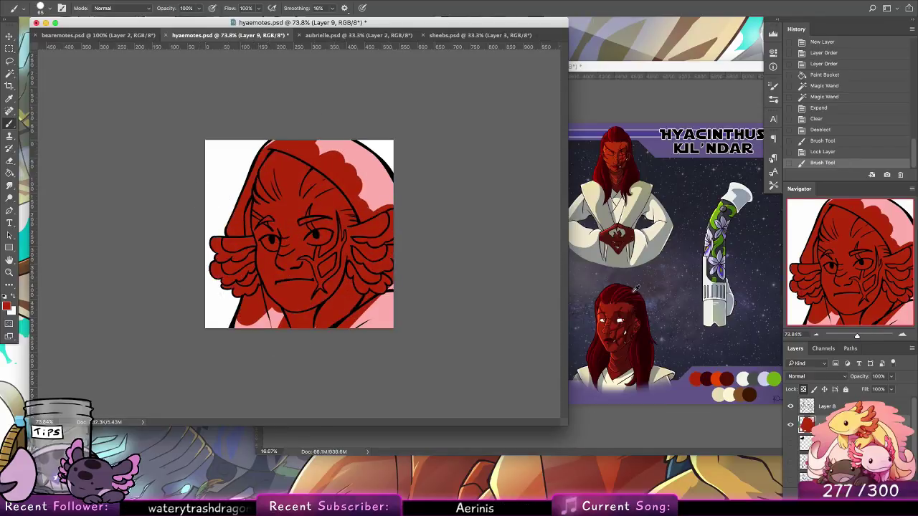
Sample the dark maroon hair colour from the reference portrait and paint the hair at the left temple and lower left of the neck.
left_click(614, 290, "alt")
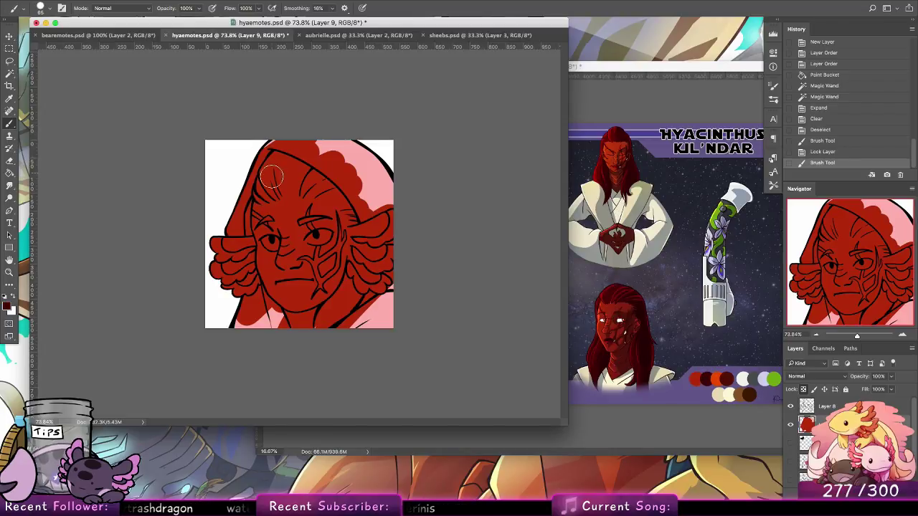
mouse_move(273, 178)
left_mouse_down()
mouse_move(277, 168)
mouse_move(263, 189)
mouse_move(258, 177)
mouse_move(251, 212)
left_mouse_up()
left_click(43, 9)
left_click(106, 98)
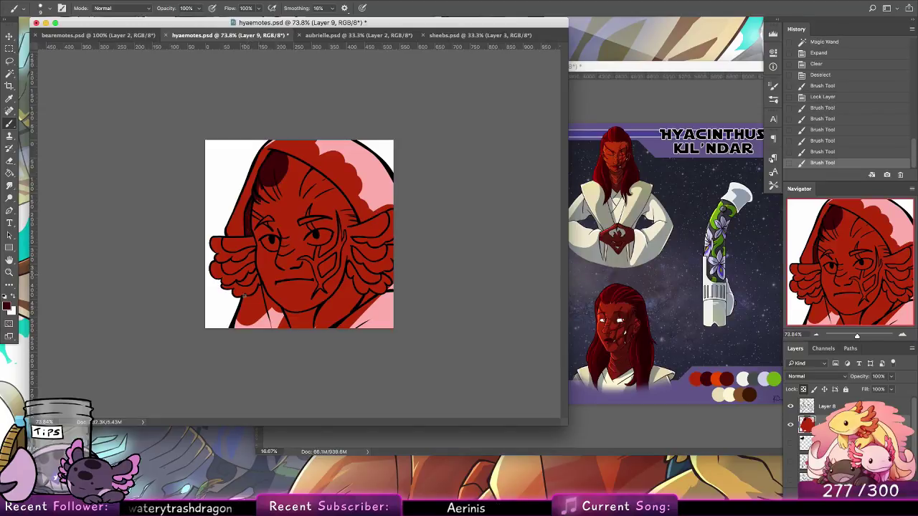
mouse_move(260, 287)
left_mouse_down()
mouse_move(235, 328)
mouse_move(248, 301)
mouse_move(276, 315)
mouse_move(264, 297)
mouse_move(278, 326)
mouse_move(261, 299)
mouse_move(250, 327)
mouse_move(266, 330)
mouse_move(263, 315)
left_mouse_up()
Paint the hair right of the neck and across the top of the head dark maroon with a 17 px brush.
left_click(43, 9)
left_click(77, 113)
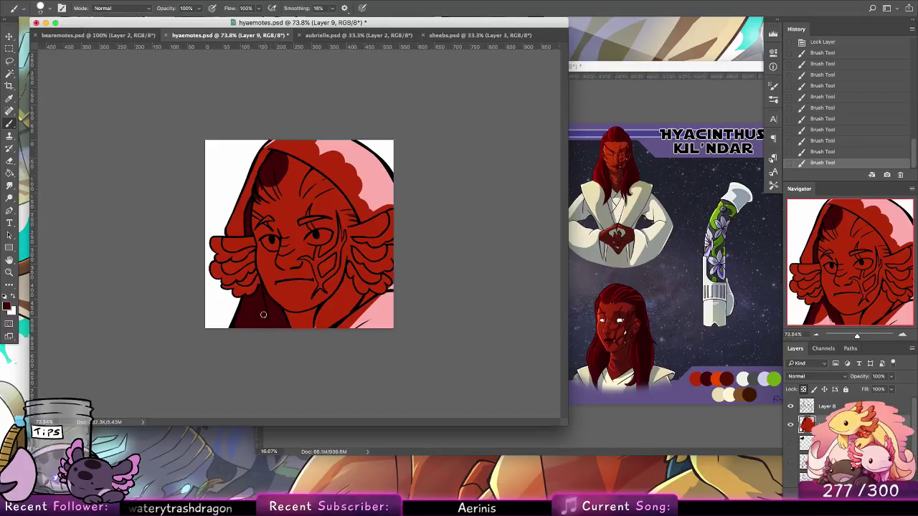
mouse_move(330, 304)
left_mouse_down()
mouse_move(317, 326)
mouse_move(347, 275)
left_mouse_up()
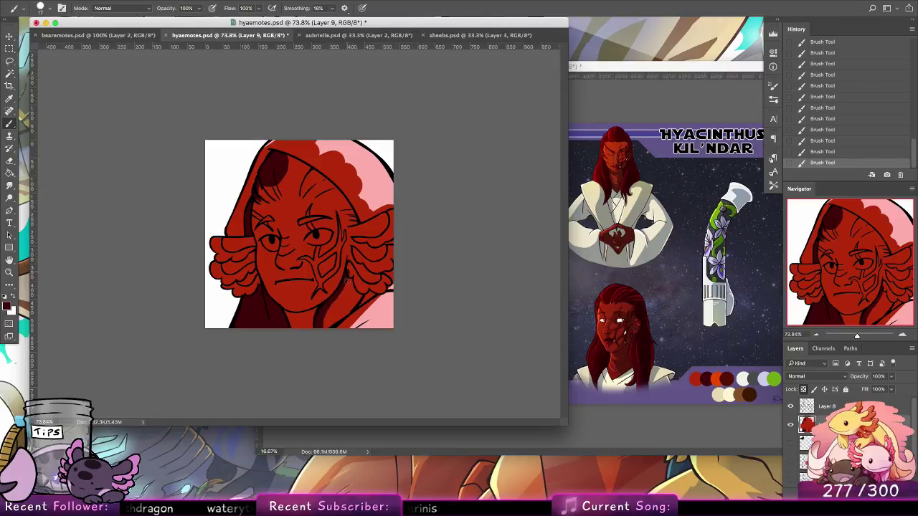
left_click_drag(353, 293, 332, 314)
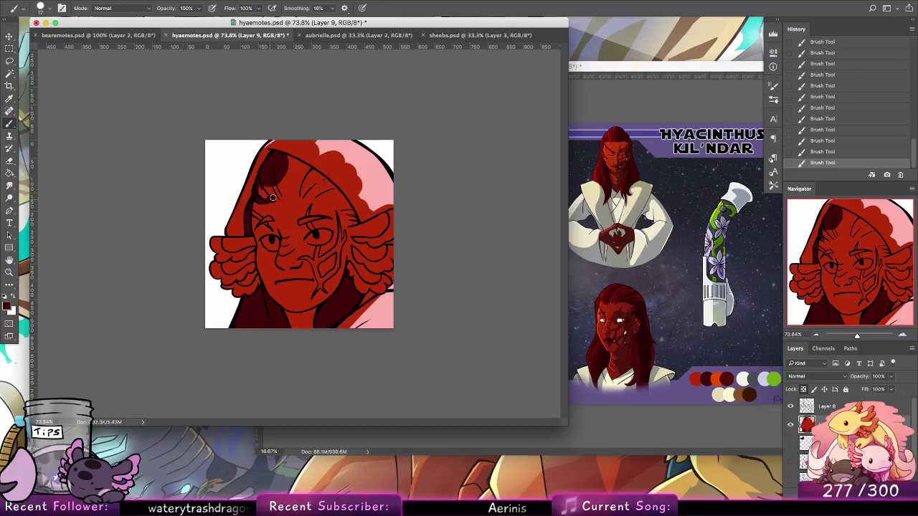
mouse_move(279, 198)
left_mouse_down()
mouse_move(334, 191)
mouse_move(336, 200)
left_mouse_up()
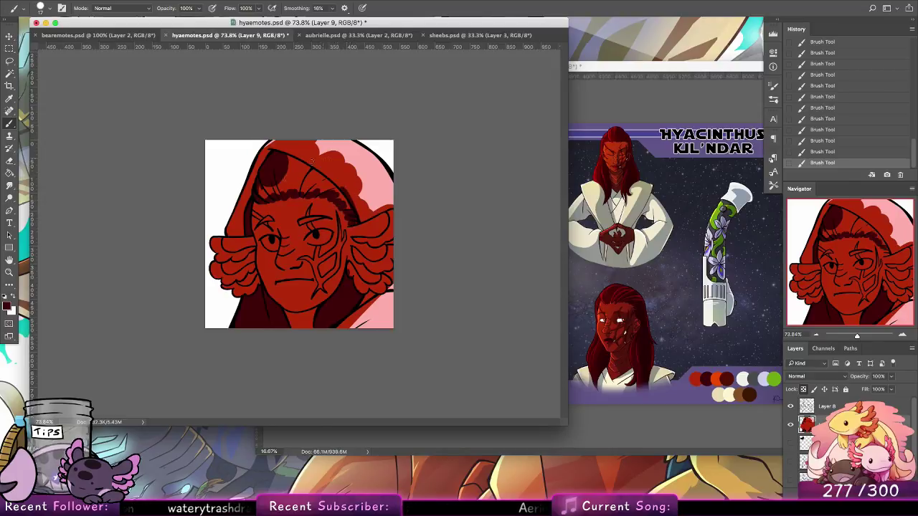
mouse_move(263, 198)
left_mouse_down()
mouse_move(288, 157)
mouse_move(346, 195)
mouse_move(285, 168)
mouse_move(340, 183)
mouse_move(278, 193)
mouse_move(343, 172)
mouse_move(338, 200)
left_mouse_up()
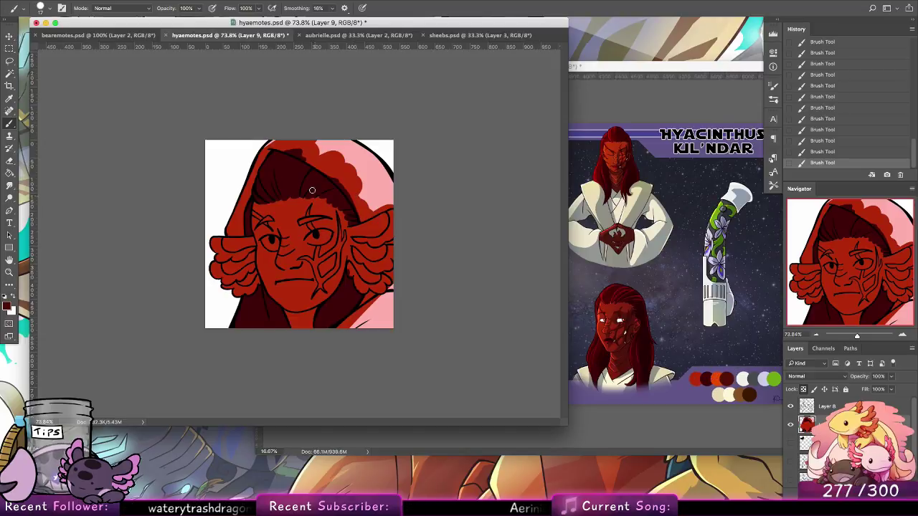
Touch up the hair under the hood and paint the eyebrows dark maroon with a smaller brush.
left_click(45, 10)
left_click(65, 81)
left_click(299, 177)
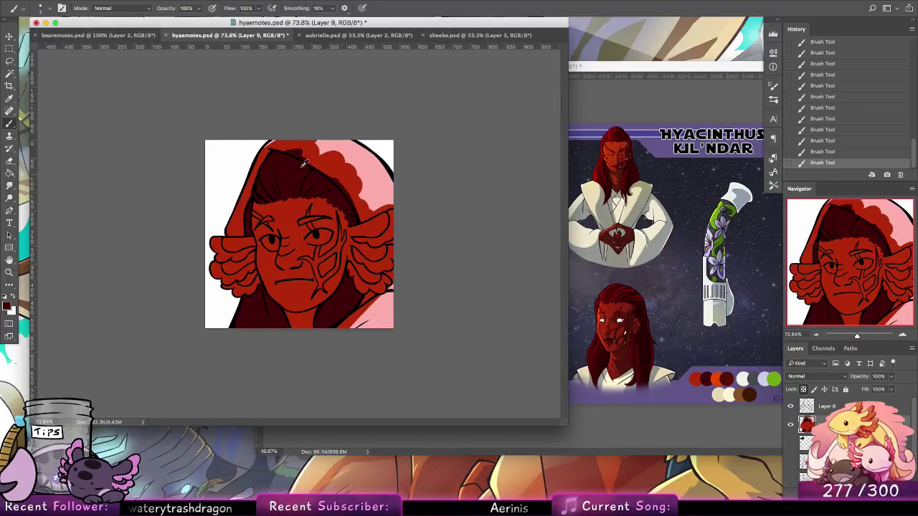
left_click_drag(302, 222, 318, 219)
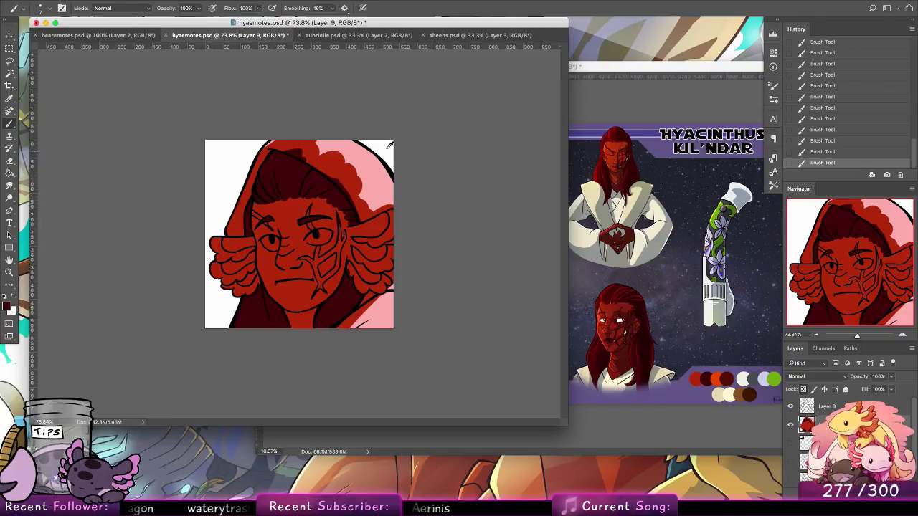
Choose a larger brush size and paint both eyes white.
left_click(49, 8)
left_click(66, 126)
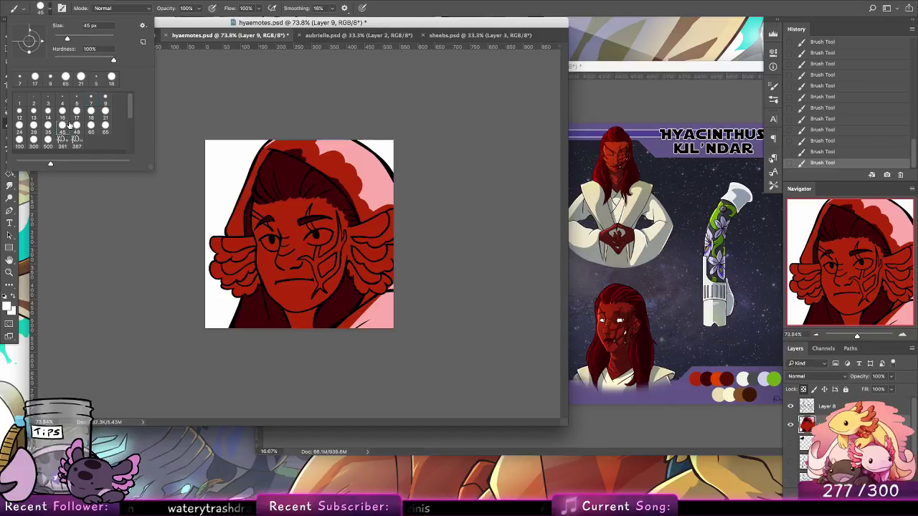
left_click(310, 238)
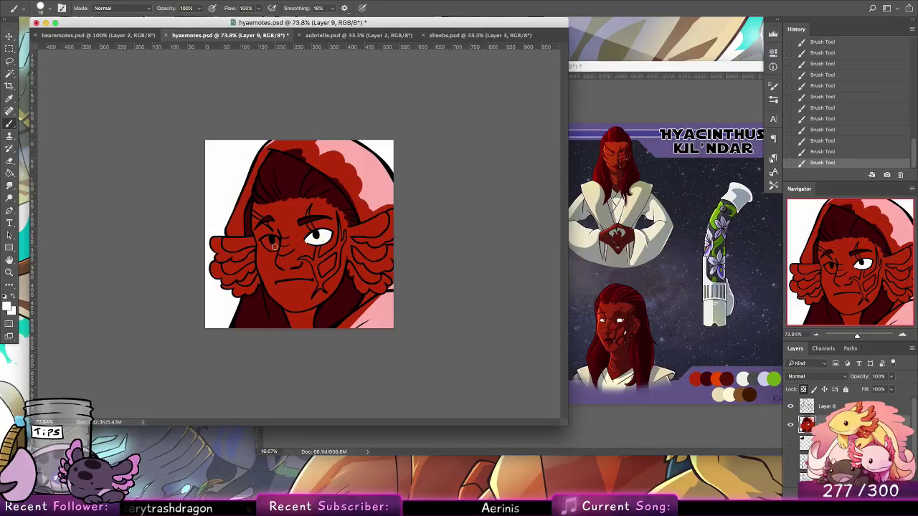
left_click_drag(267, 239, 275, 247)
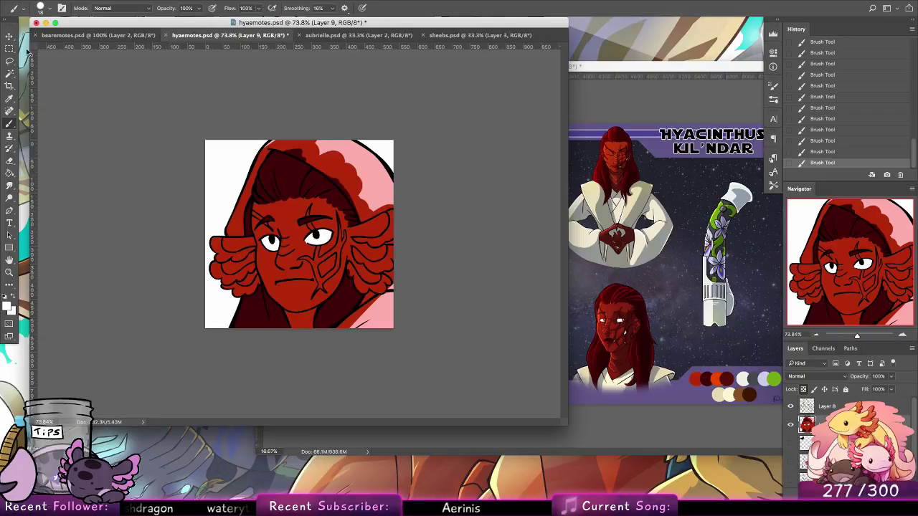
Sample the dark red swatch from the reference palette and colour the facial markings with a 9 px brush.
left_click(40, 7)
left_click(76, 100)
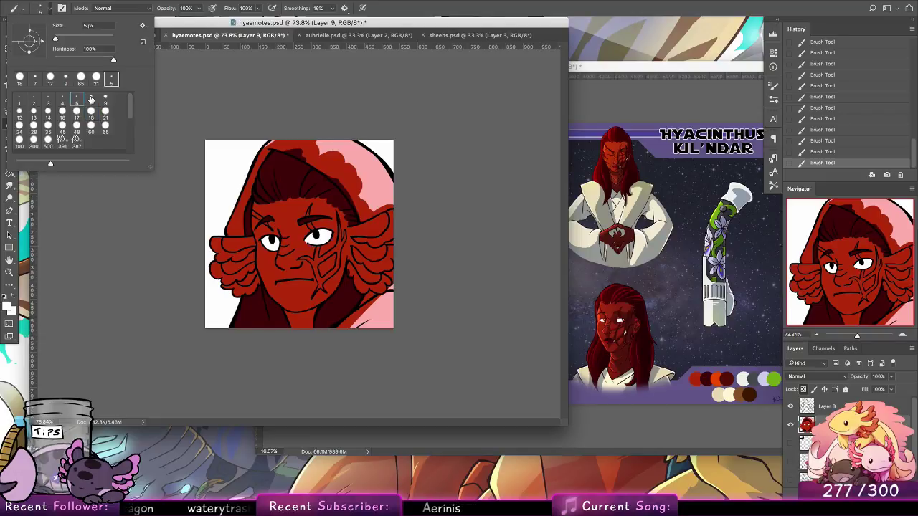
left_click(105, 99)
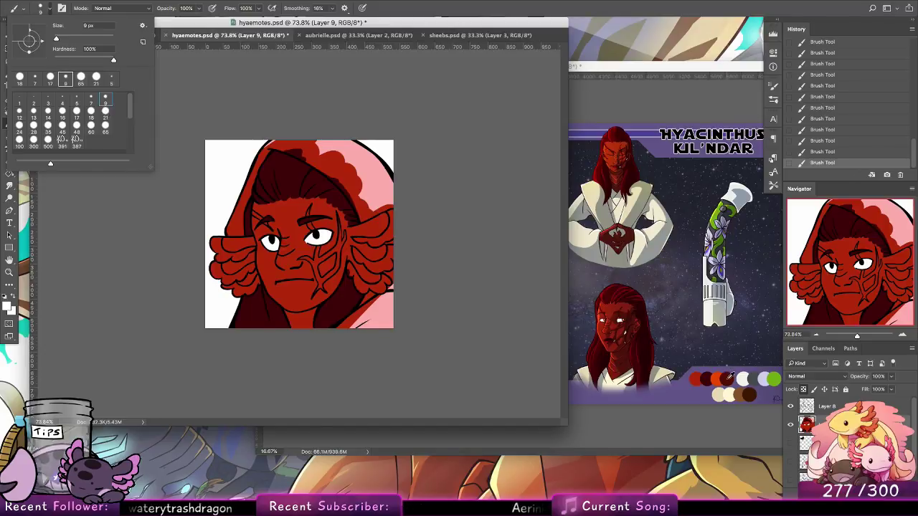
left_click(729, 378, "alt")
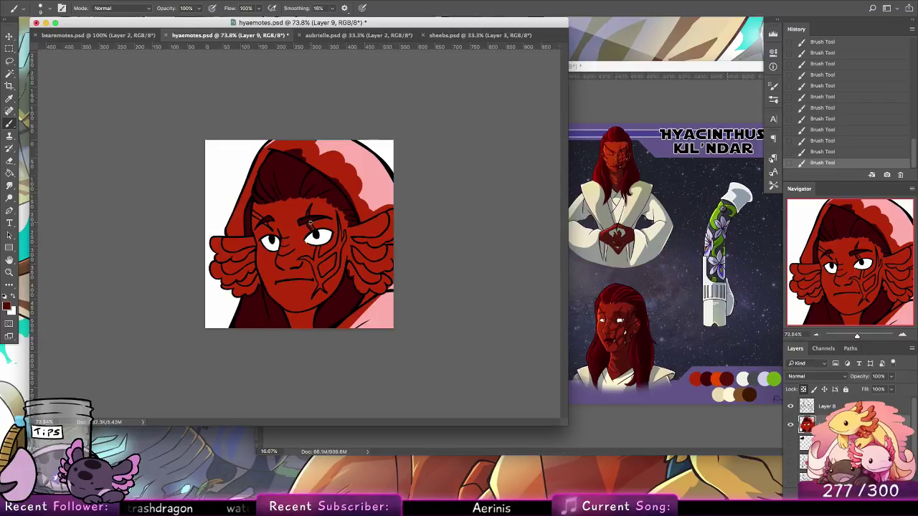
mouse_move(338, 218)
left_mouse_down()
mouse_move(340, 254)
mouse_move(323, 257)
mouse_move(345, 242)
left_mouse_up()
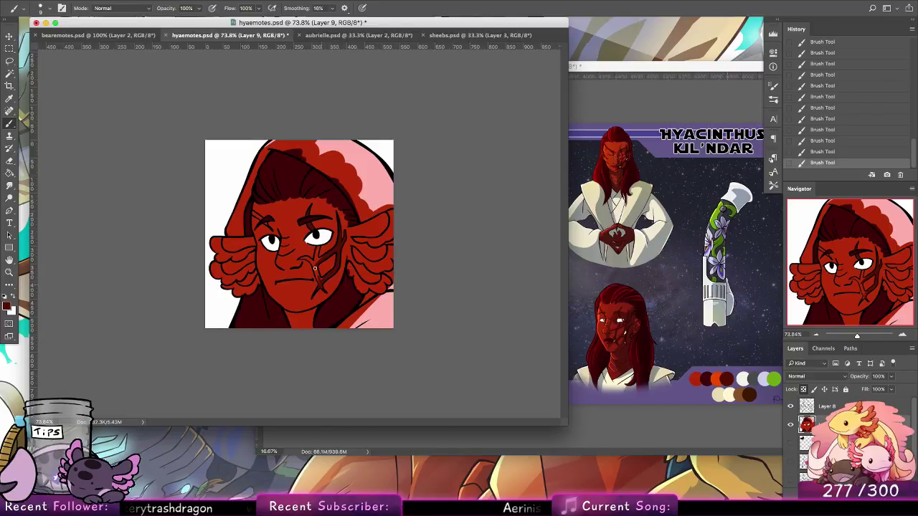
mouse_move(315, 268)
left_mouse_down()
mouse_move(318, 275)
mouse_move(317, 253)
mouse_move(318, 277)
left_mouse_up()
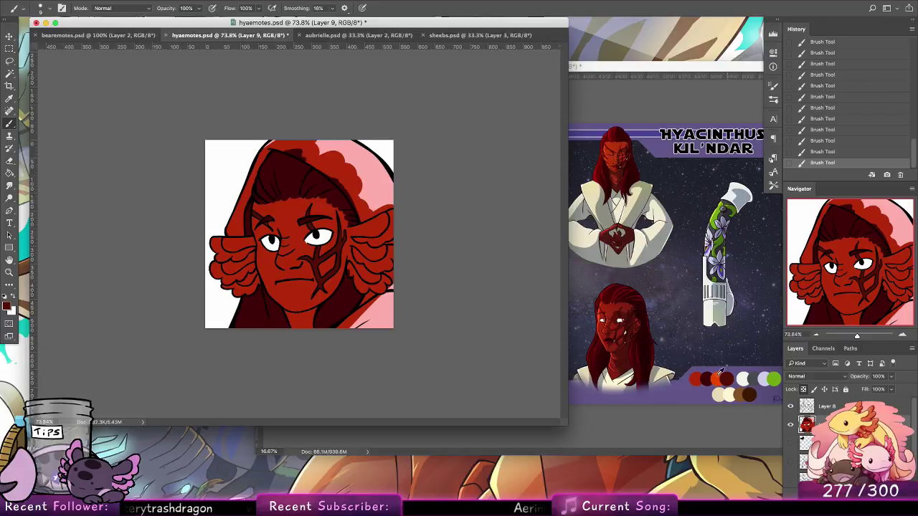
Paint both irises with the palette's orange and darken the outer tip of the upper-left frill.
left_click(720, 374, "alt")
mouse_move(312, 231)
left_mouse_down()
mouse_move(320, 240)
mouse_move(266, 243)
mouse_move(312, 238)
left_mouse_up()
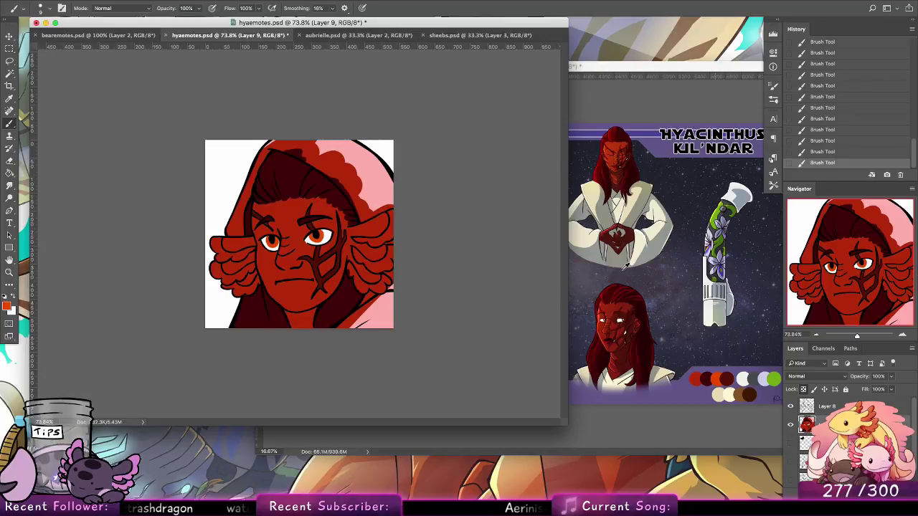
left_click(347, 179, "alt")
mouse_move(219, 240)
left_mouse_down()
mouse_move(218, 254)
mouse_move(221, 243)
mouse_move(217, 251)
mouse_move(254, 251)
mouse_move(234, 257)
left_mouse_up()
left_click(231, 264, "alt")
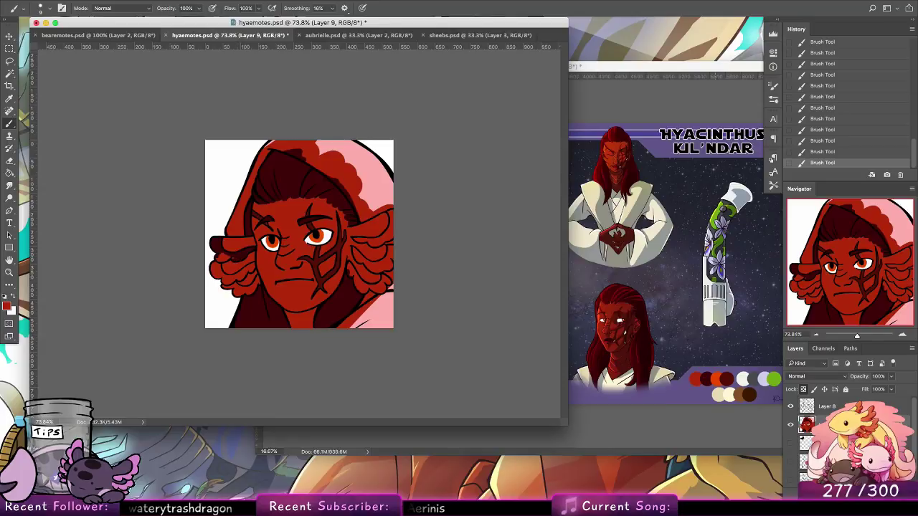
Switch to Google Chrome.
mouse_move(271, 502)
right_click(337, 483)
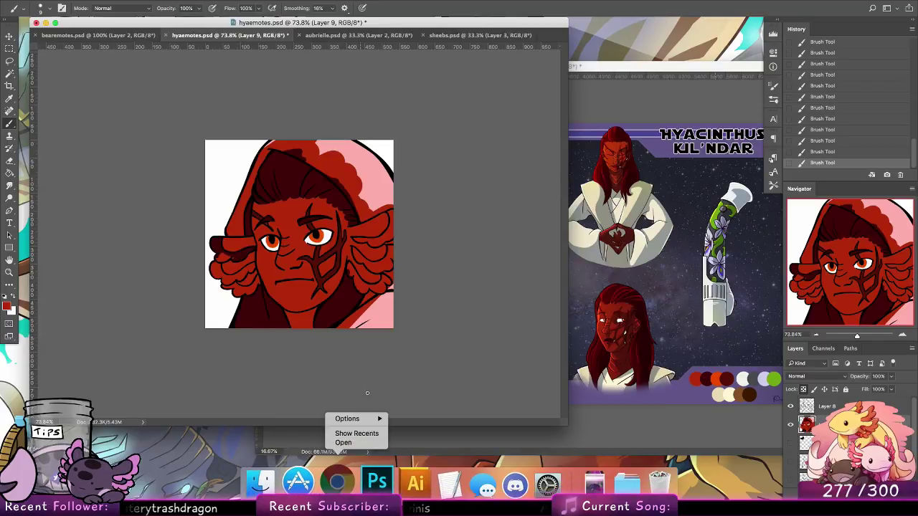
left_click(342, 491)
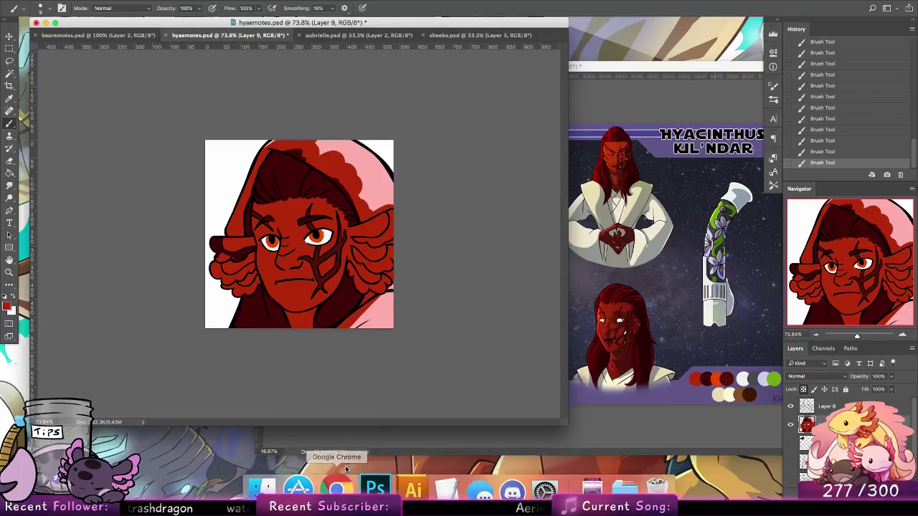
Open the favourites page of the signed-in DeviantArt profile.
left_click(336, 488)
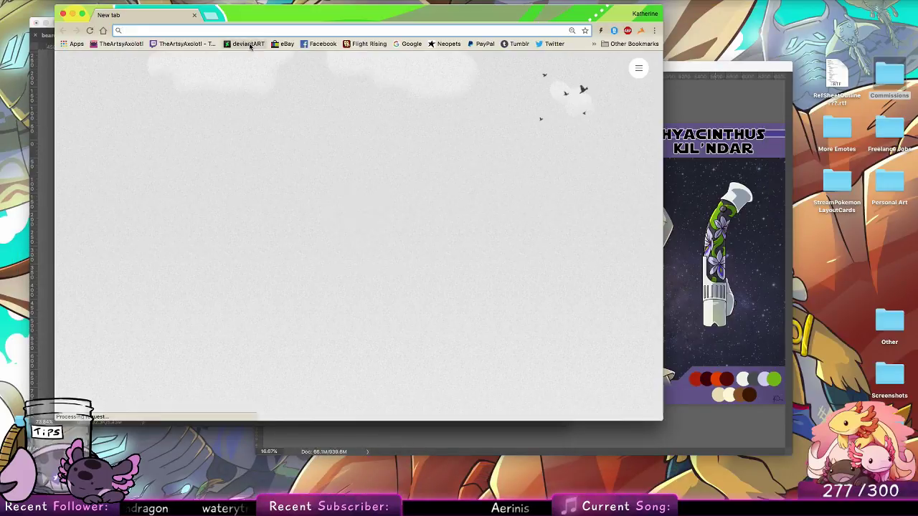
left_click(251, 42)
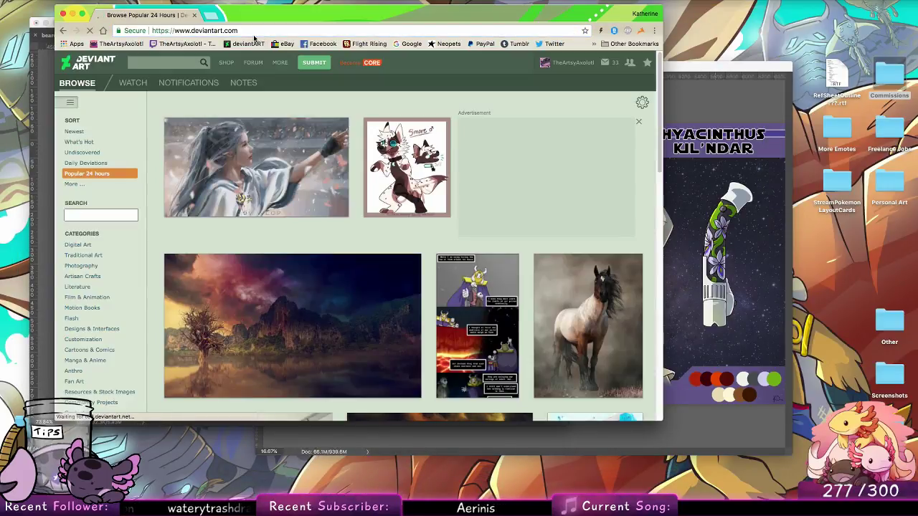
left_click(563, 67)
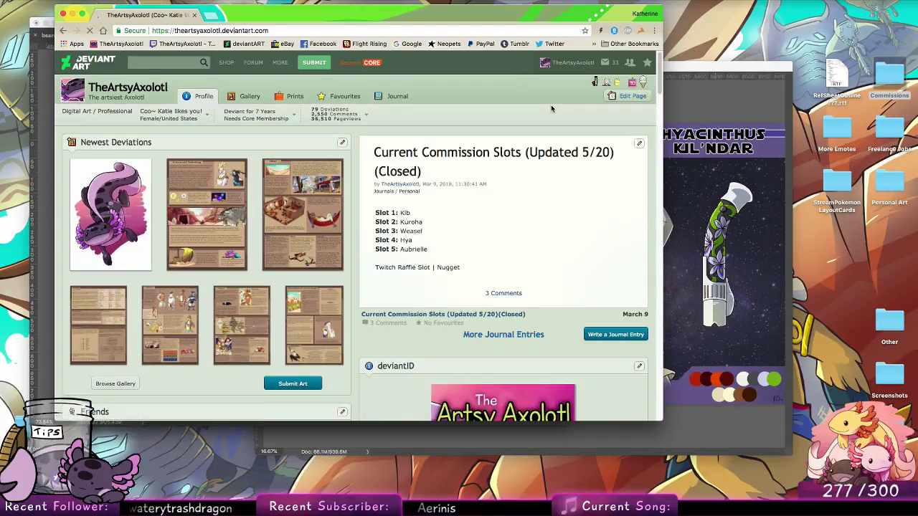
left_click(343, 100)
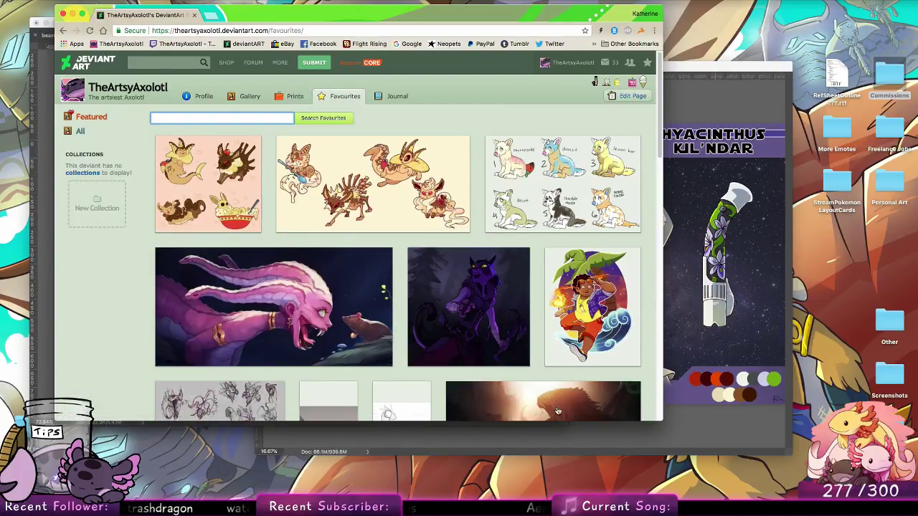
Go to the second page of favourites and open the Battle of the Toothless handmade plushies artwork enlarged.
scroll(561, 143, "down", 5)
scroll(561, 144, "down", 7)
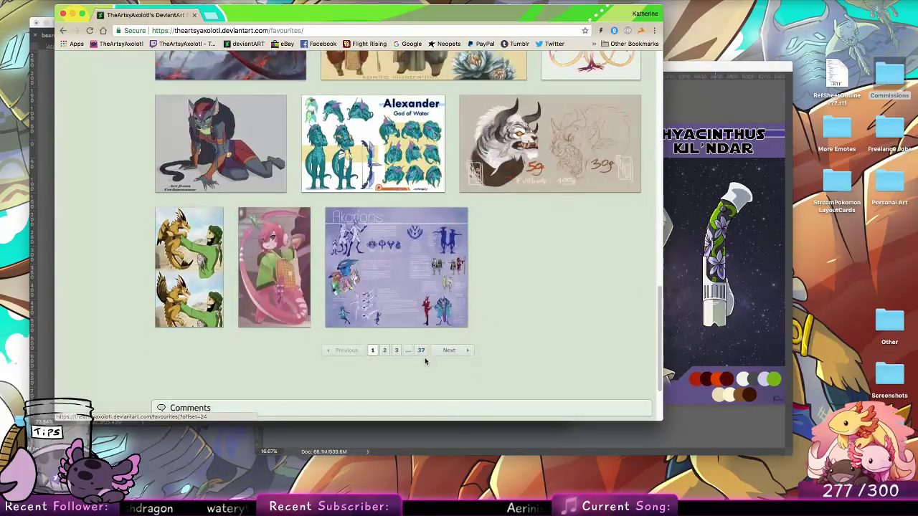
left_click(450, 352)
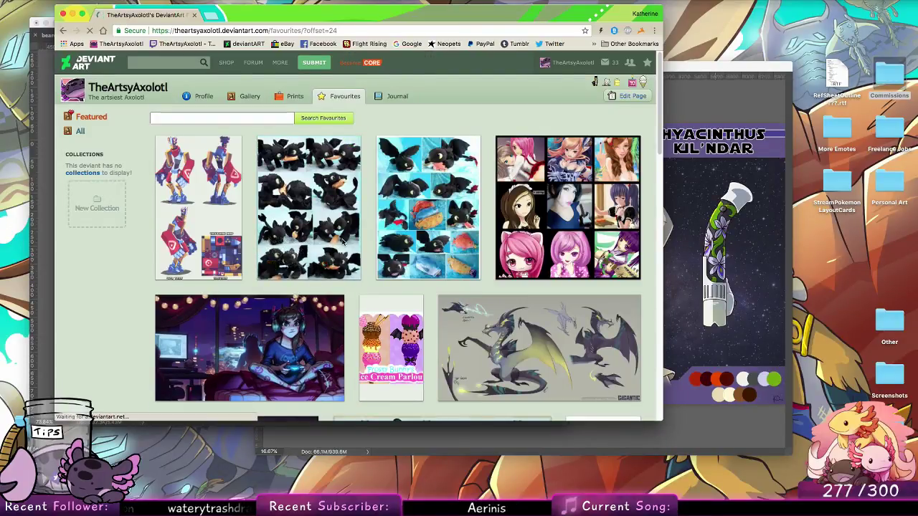
left_click(326, 215)
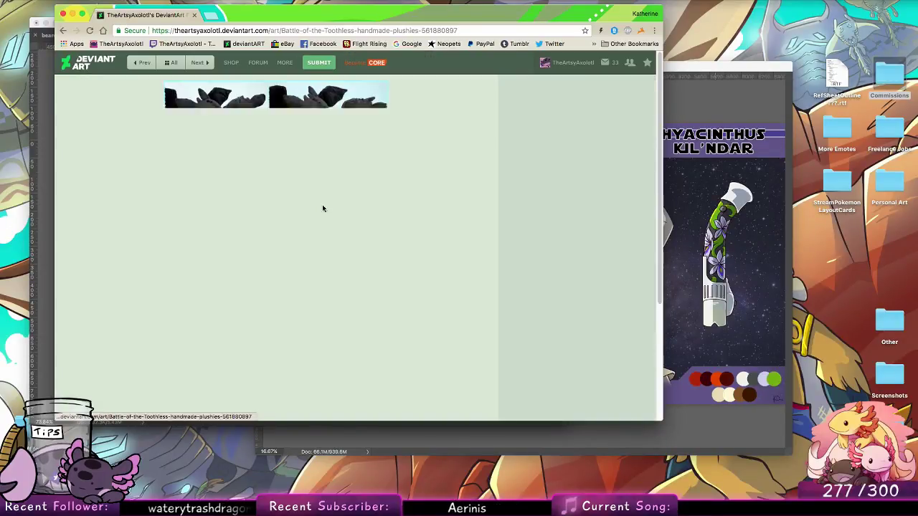
left_click(322, 233)
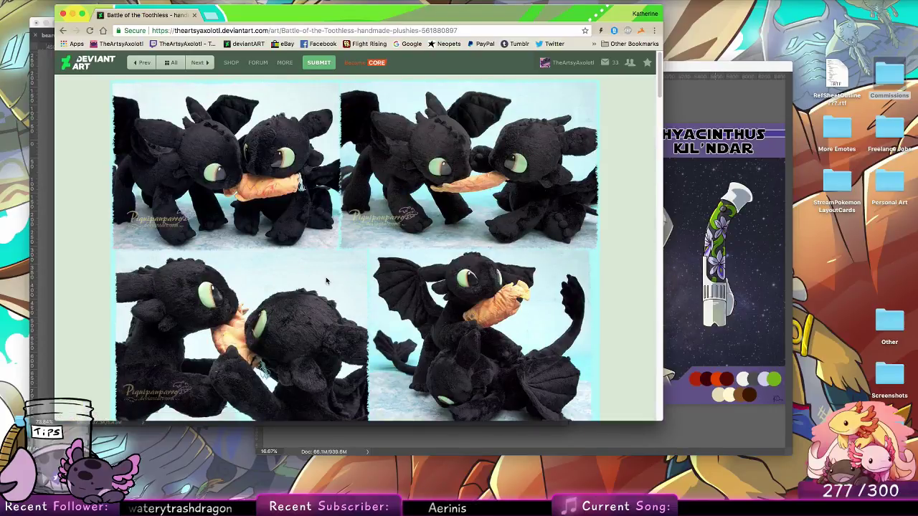
Look through the plushie photos and their description, close the page and return to hyaemotes.psd in Photoshop.
scroll(581, 215, "down", 3)
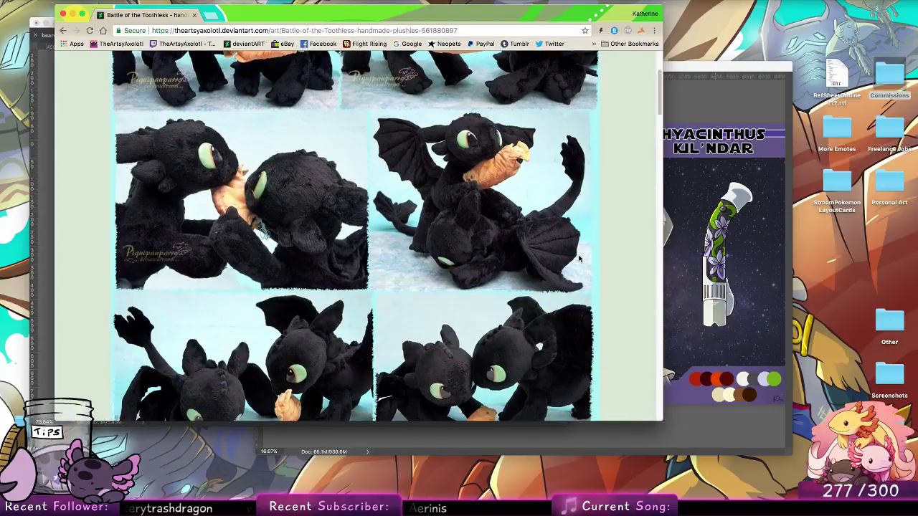
scroll(570, 218, "down", 3)
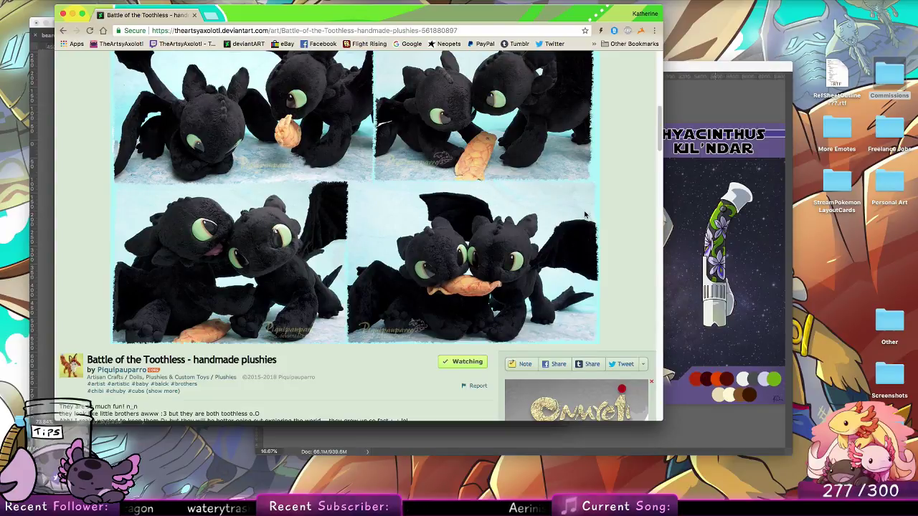
scroll(510, 188, "down", 2)
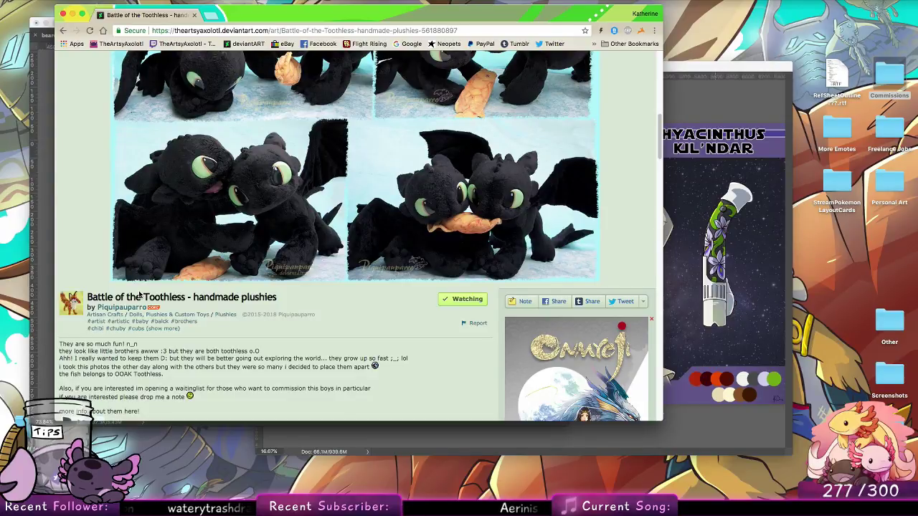
left_click(195, 15)
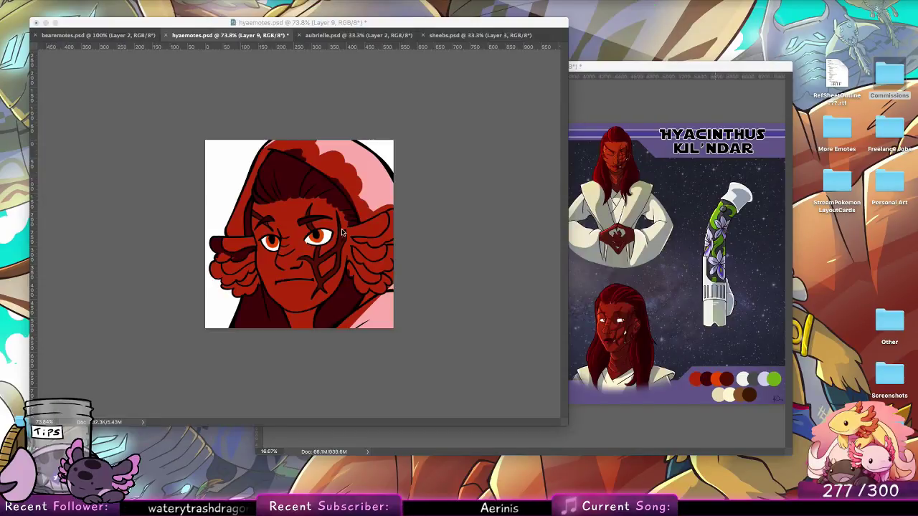
left_click(220, 94)
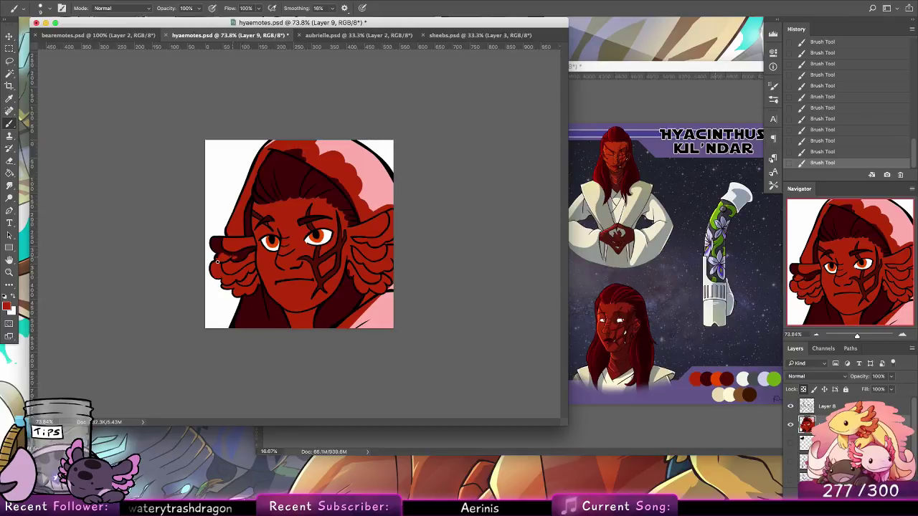
Undo the last brush stroke and paint the outer lobes of the character's left-hand frill dark maroon.
key("super+z")
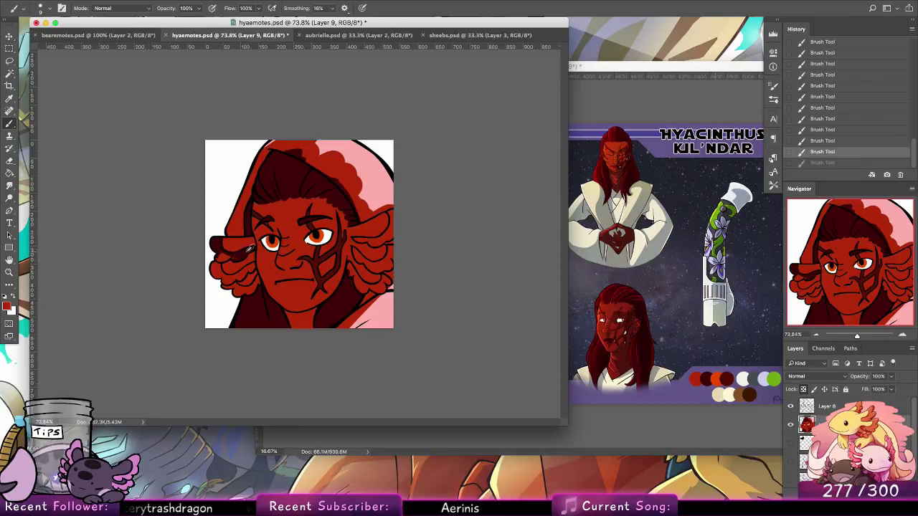
left_click_drag(228, 258, 223, 262)
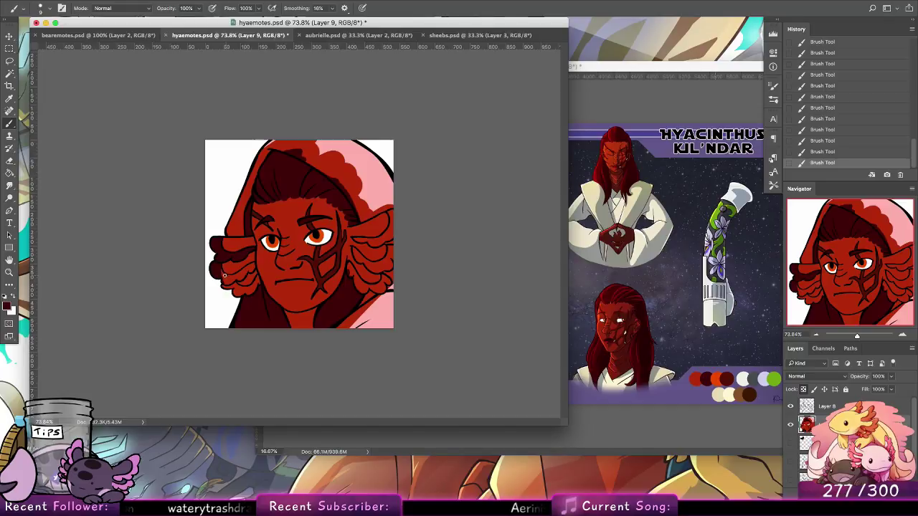
mouse_move(239, 277)
left_mouse_down()
mouse_move(228, 275)
mouse_move(248, 269)
mouse_move(223, 280)
mouse_move(251, 283)
left_mouse_up()
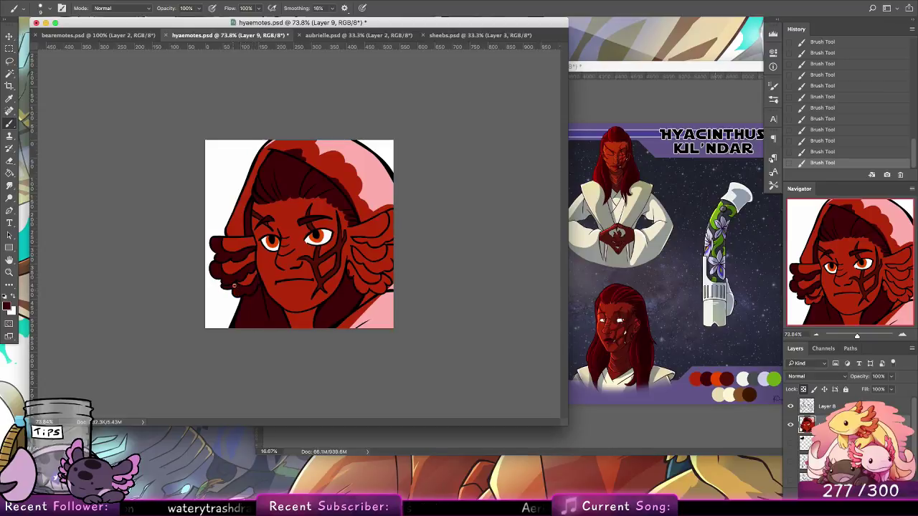
Try colouring the inner part of the left-hand frill with the palette's orange, and undo those strokes.
key("g")
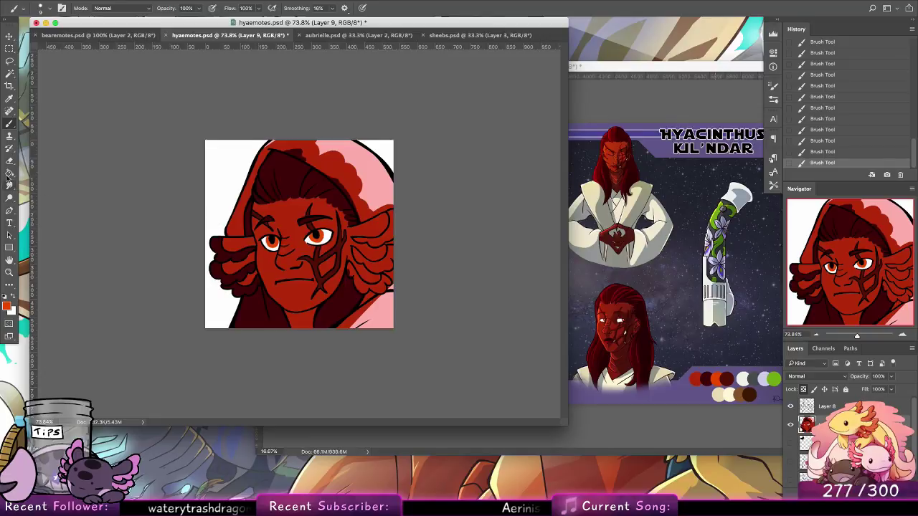
left_click(244, 262)
key("ctrl+z")
key("b")
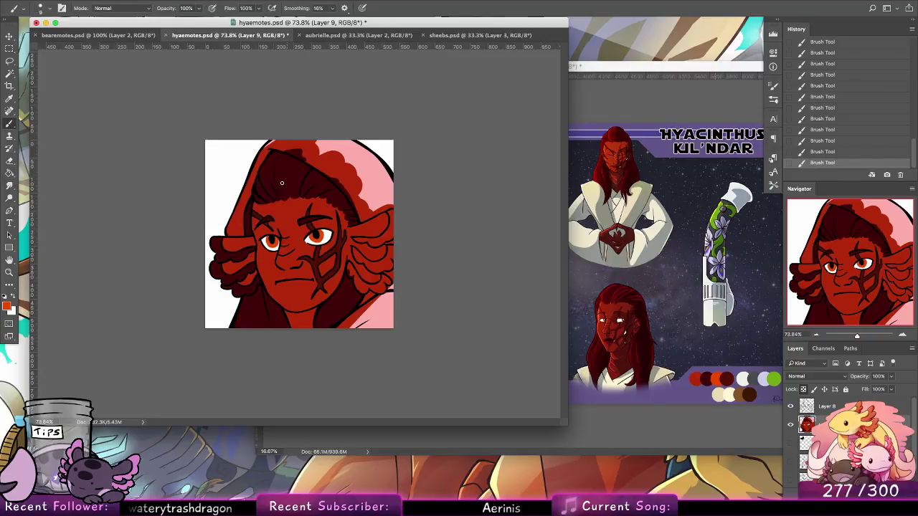
mouse_move(254, 250)
left_mouse_down()
mouse_move(234, 259)
mouse_move(251, 250)
mouse_move(238, 259)
mouse_move(219, 238)
mouse_move(231, 256)
left_mouse_up()
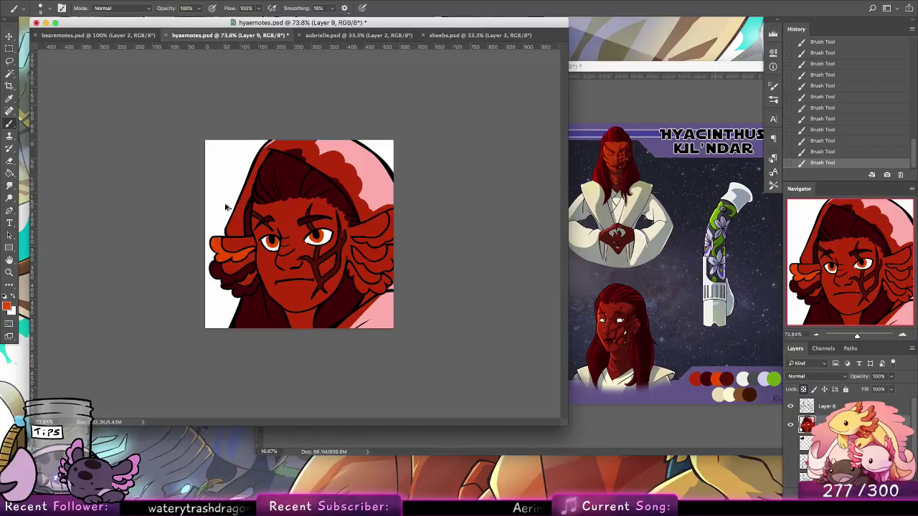
key("ctrl+z")
key("ctrl+z")
key("ctrl+z")
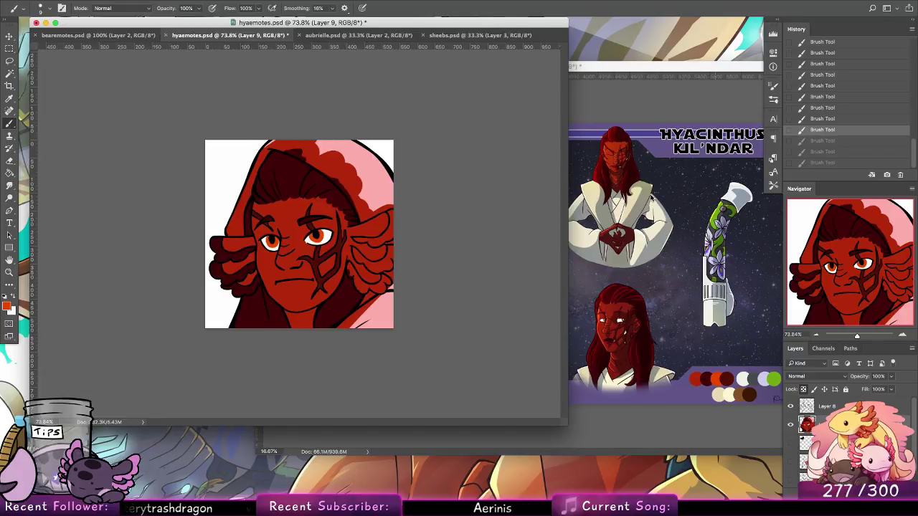
Sample the cream colour of the robe from the hya.psd reference sheet as the foreground colour.
left_click(652, 197)
left_click(326, 182, "alt")
left_click(199, 251)
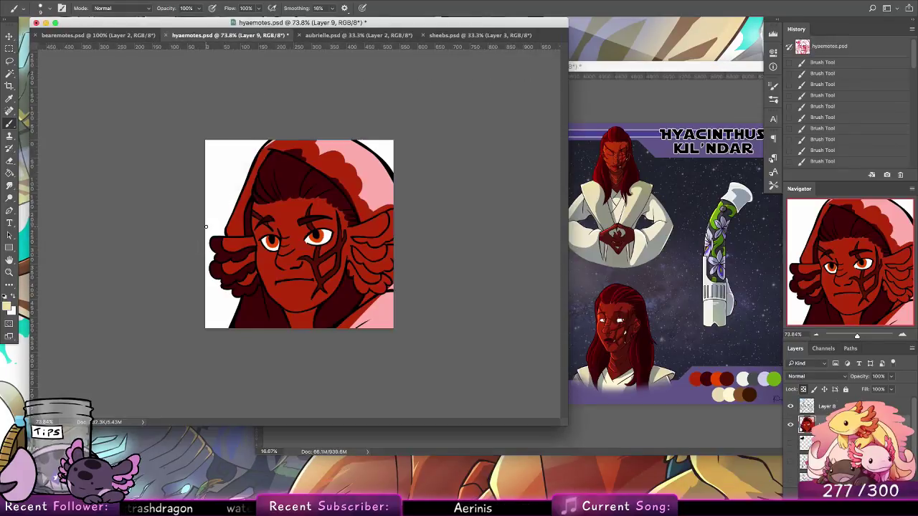
left_click(629, 236)
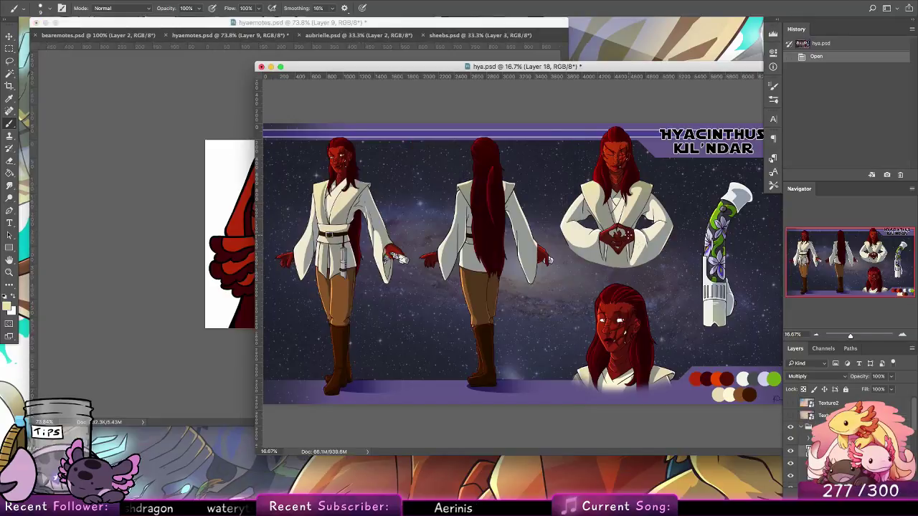
Search Google for "jedi hood" in a new Google Chrome window.
right_click(338, 482)
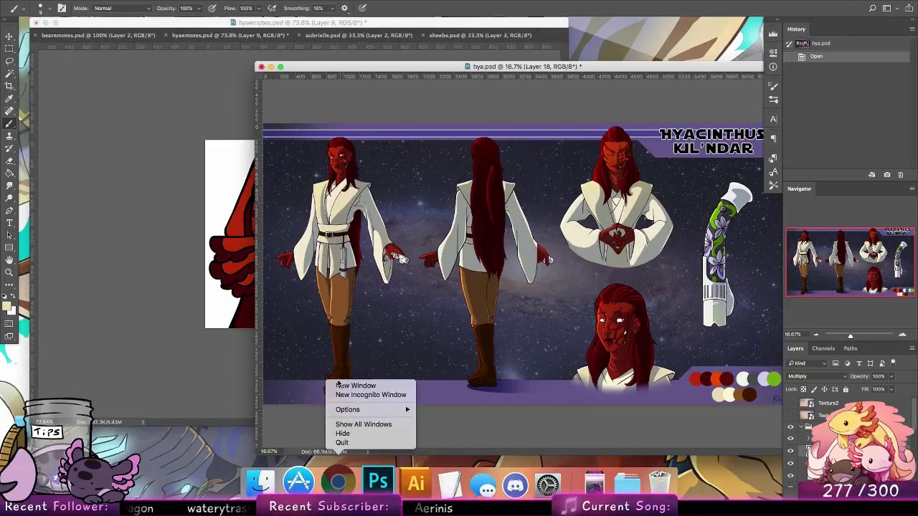
left_click(368, 386)
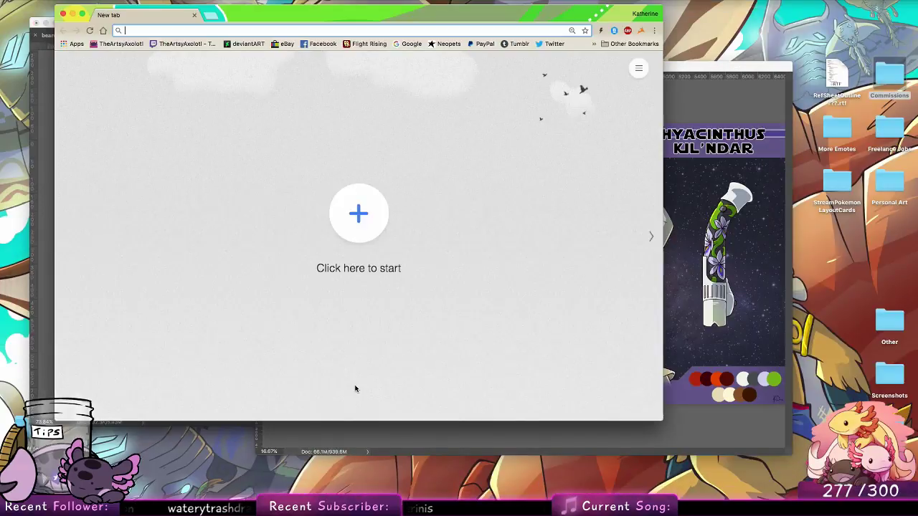
type("jedi hood")
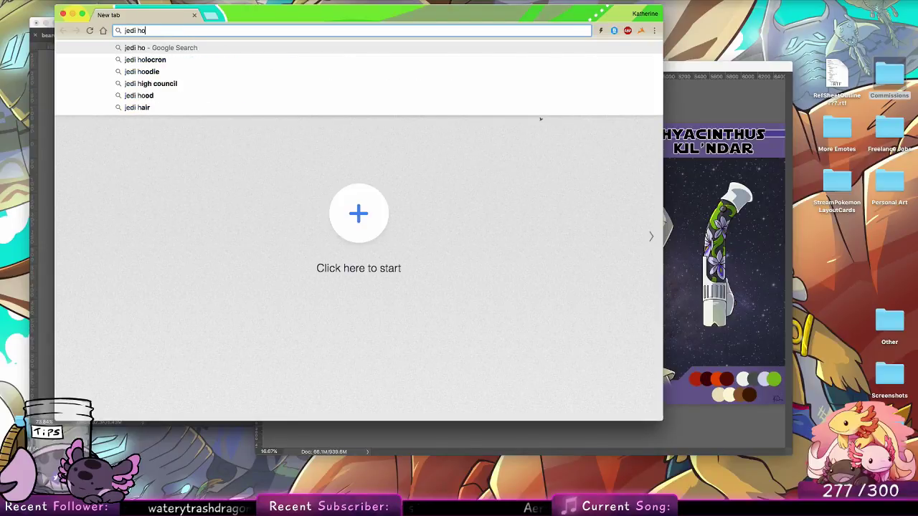
key("Return")
left_click_drag(173, 71, 163, 58)
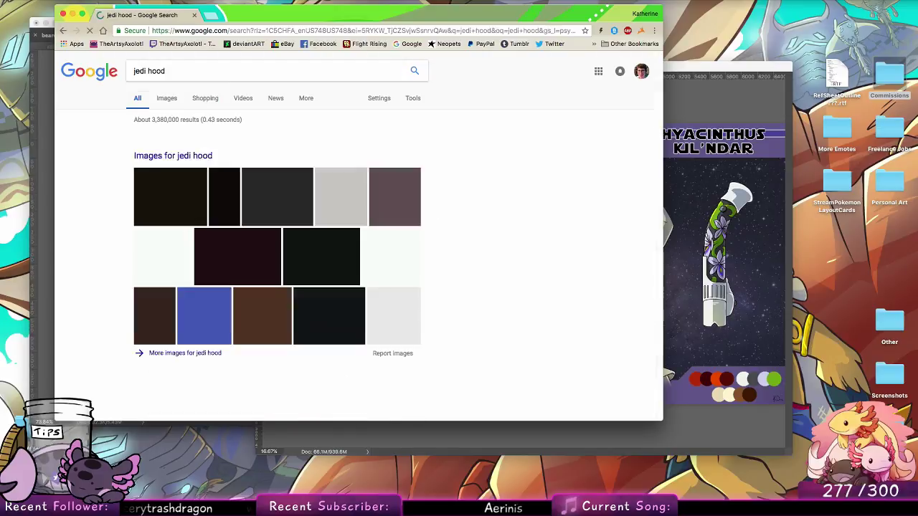
Show the image results, enlarge the first brown hooded robe photo and place the browser window beside the emote canvas.
left_click(170, 91)
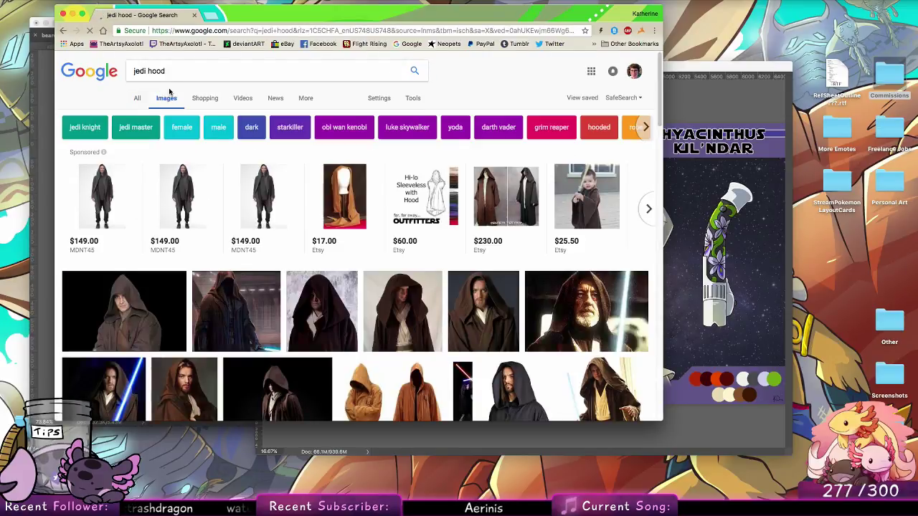
left_click(162, 315)
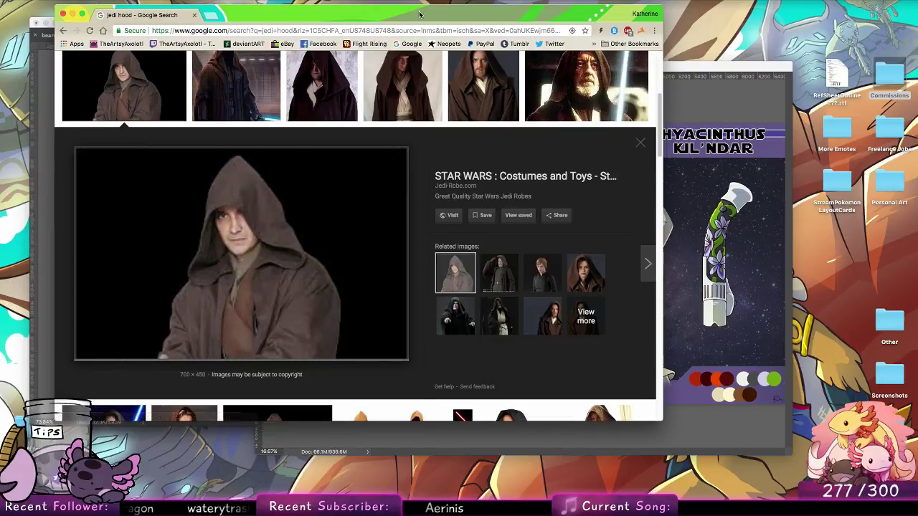
left_click_drag(419, 14, 690, 11)
Return to hyaemotes.psd and set the foreground colour to a saturated brown with a hue of 34°.
left_click(169, 231)
left_click(8, 307)
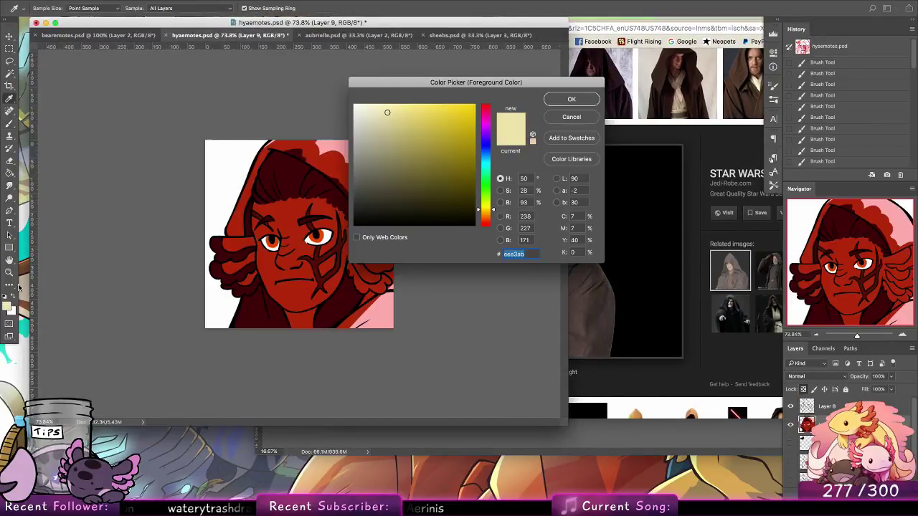
left_click_drag(489, 206, 489, 215)
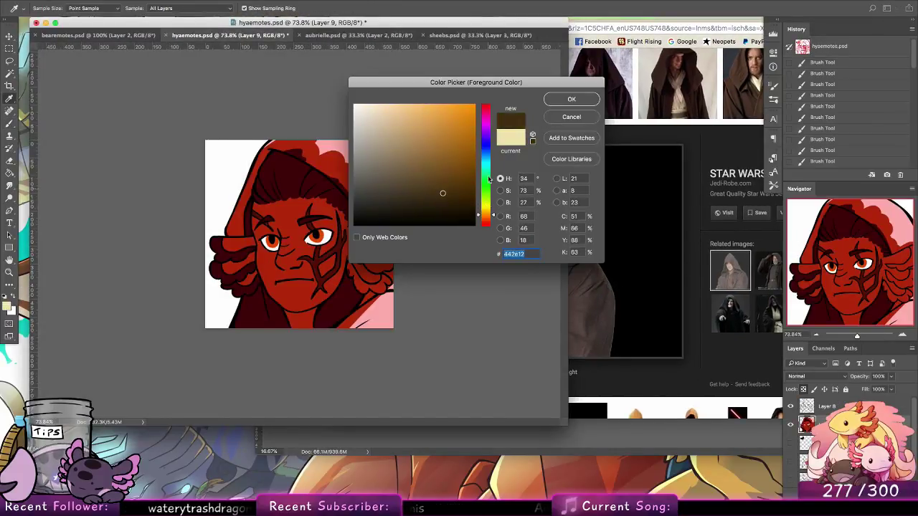
left_click(474, 176)
left_click(571, 95)
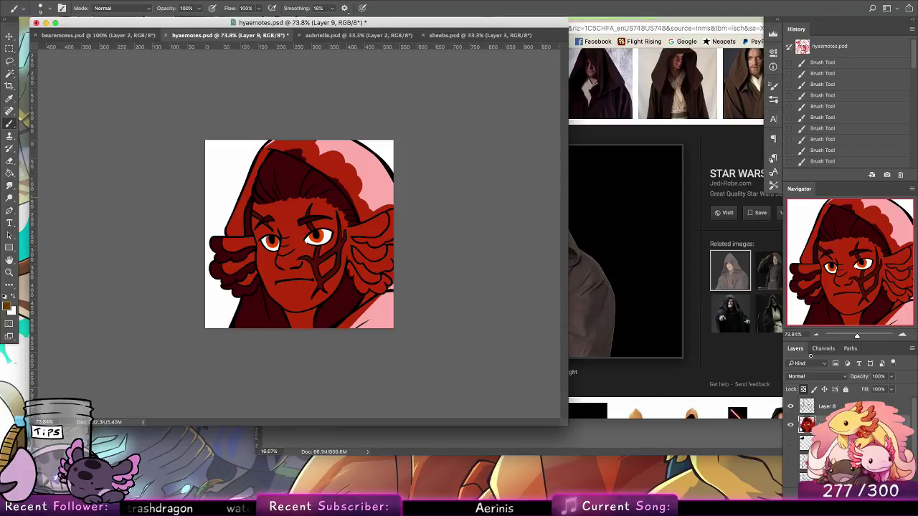
Set the brush size to 18 px.
left_click(50, 8)
left_click(94, 115)
left_click(6, 120)
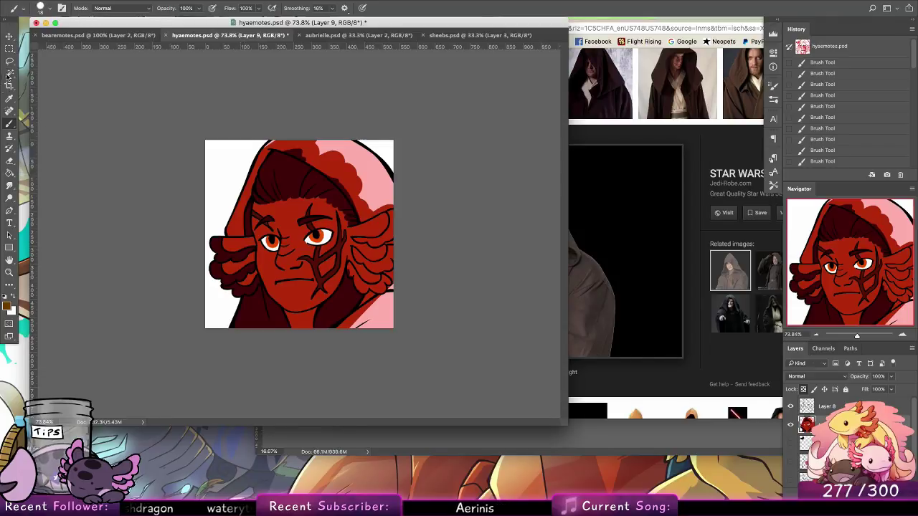
Select the hood and the lower-right robe areas enclosed by the line art on Layer 8 with the Magic Wand.
left_click(10, 73)
left_click(817, 407)
left_click(258, 189)
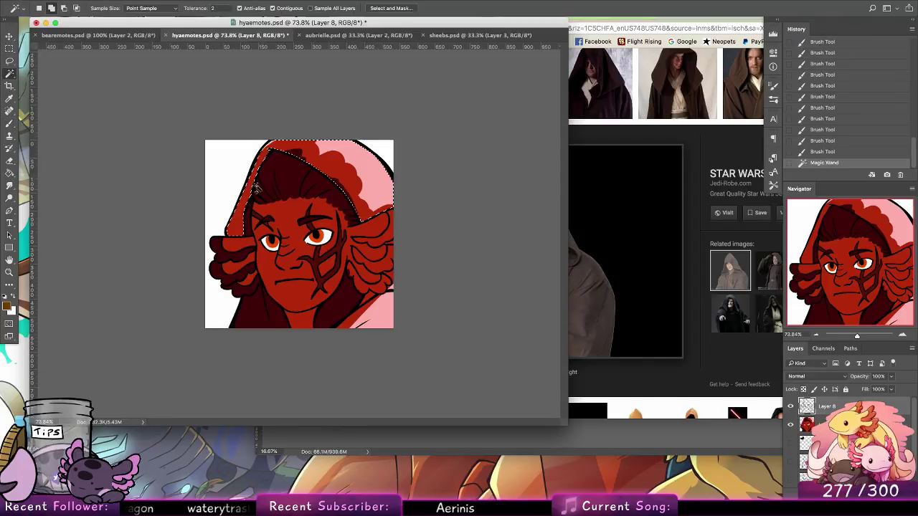
left_click(386, 314, "shift")
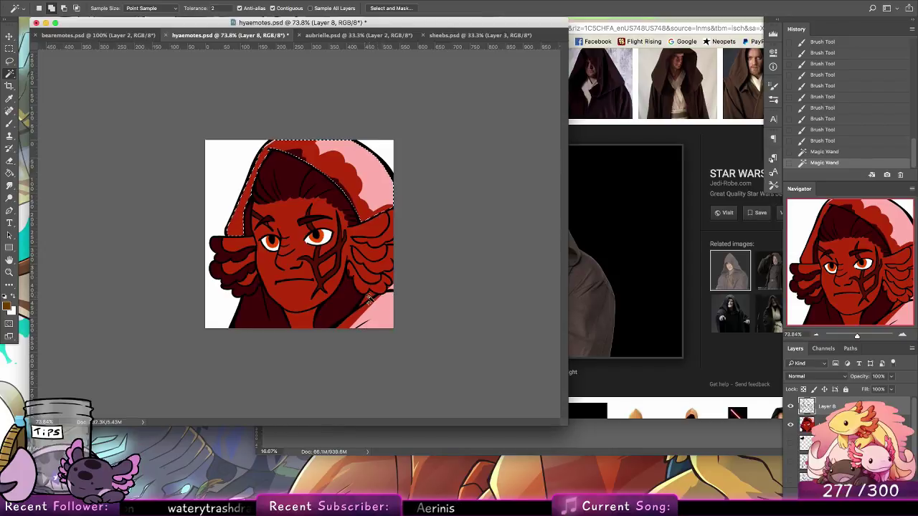
left_click(388, 316, "shift")
left_click(390, 289, "shift")
left_click(388, 302, "shift")
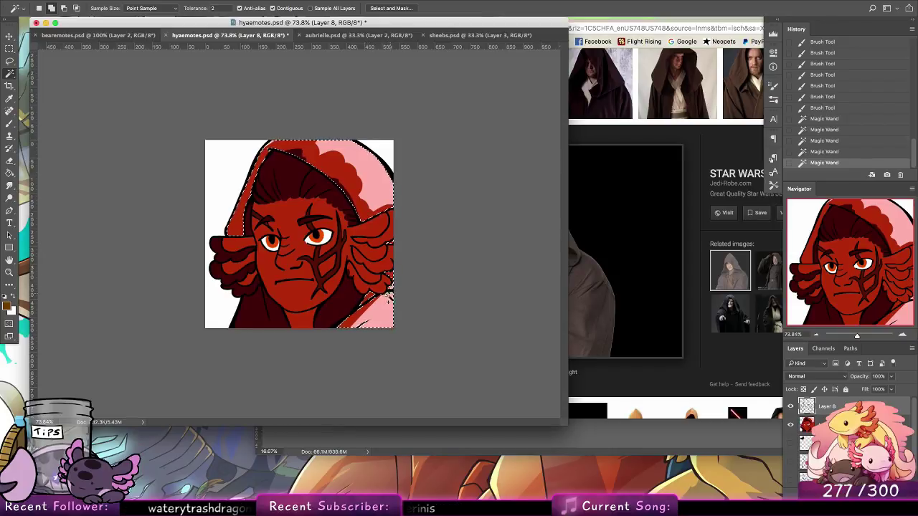
Expand the Magic Wand selection of the hood and robe areas so it reaches under the line art.
left_click(208, 1)
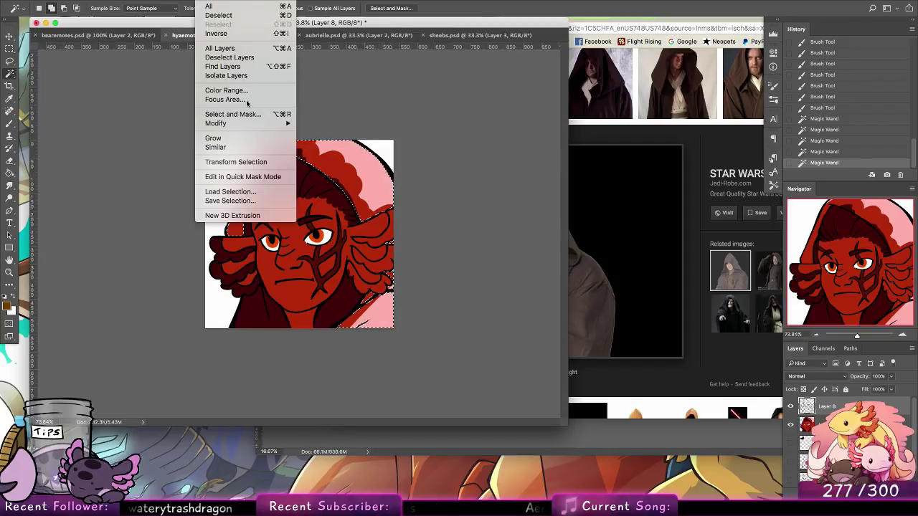
mouse_move(251, 123)
left_click(346, 141)
left_click(320, 141)
key("Return")
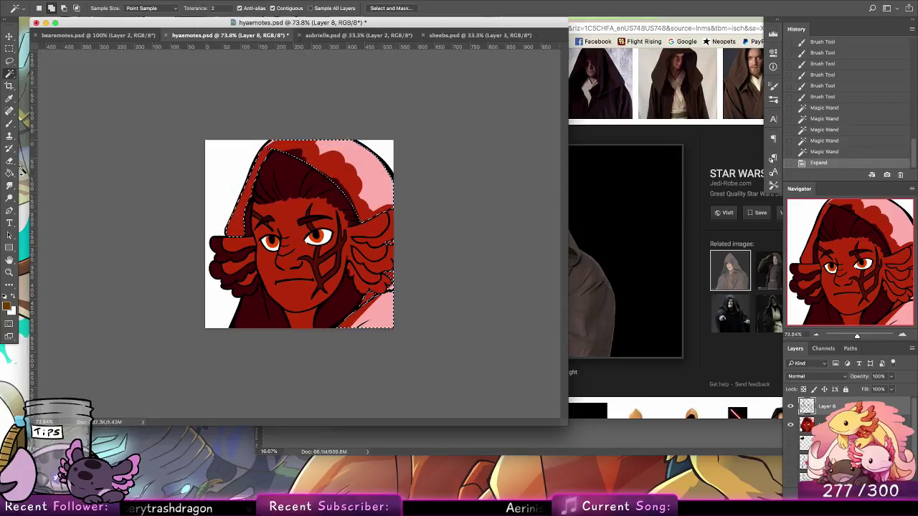
Try filling the selected hood and robe areas with brown on Layer 8 using the Paint Bucket, and deselect.
key("g")
left_click(368, 172)
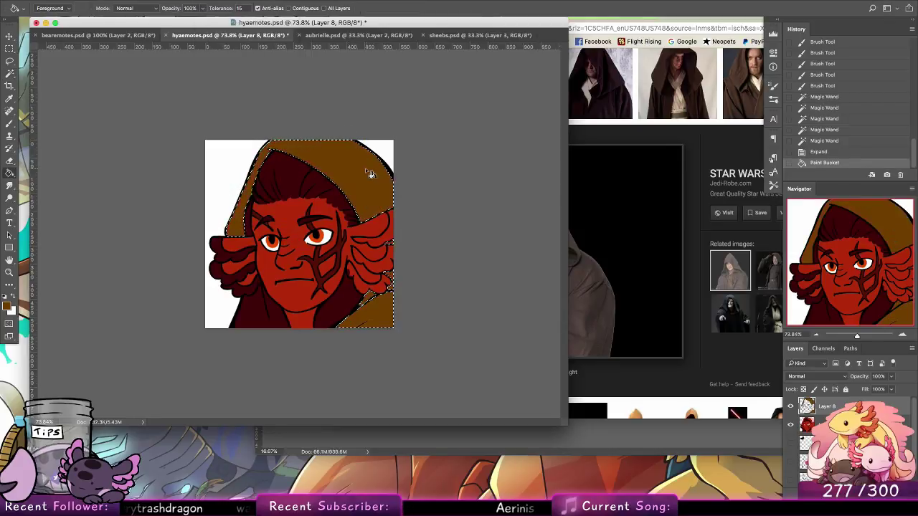
left_click(9, 123)
key("ctrl+d")
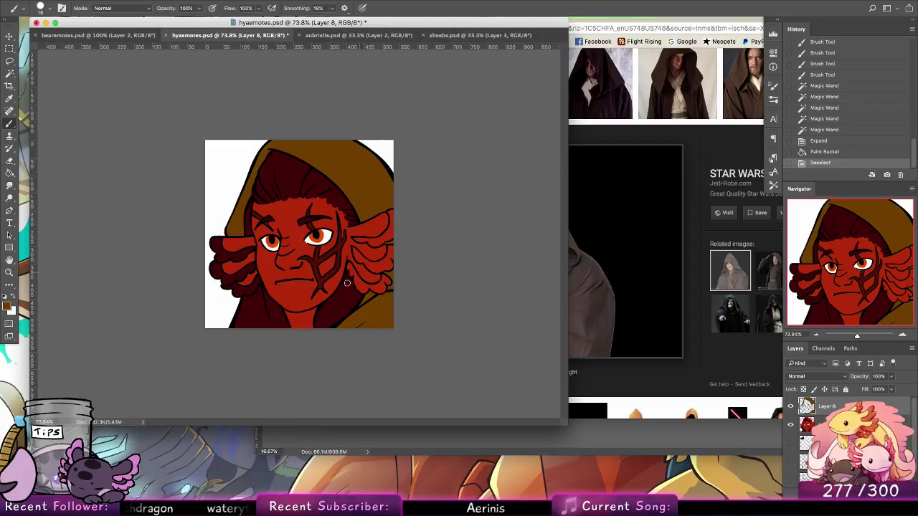
Sample the orange of the iris and try a contiguous Paint Bucket fill on the left ear frills.
left_click(223, 248, "alt")
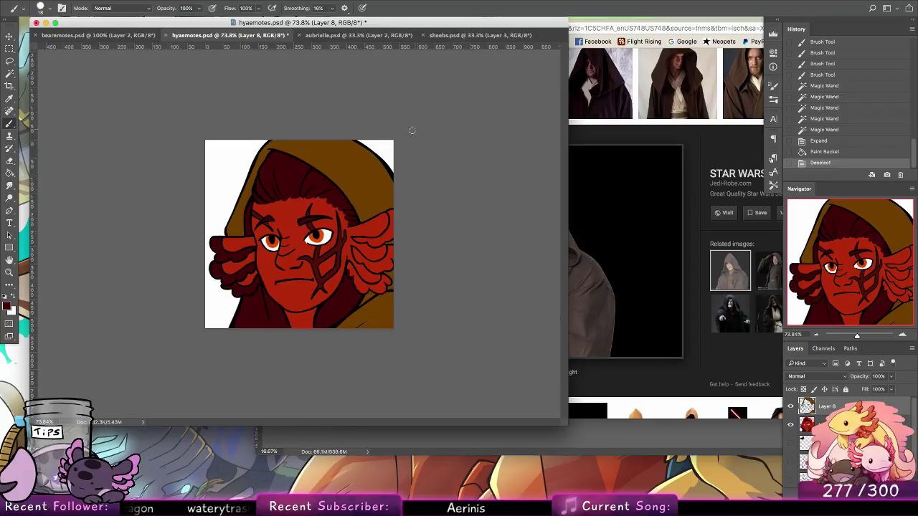
left_click(321, 236, "alt")
key("g")
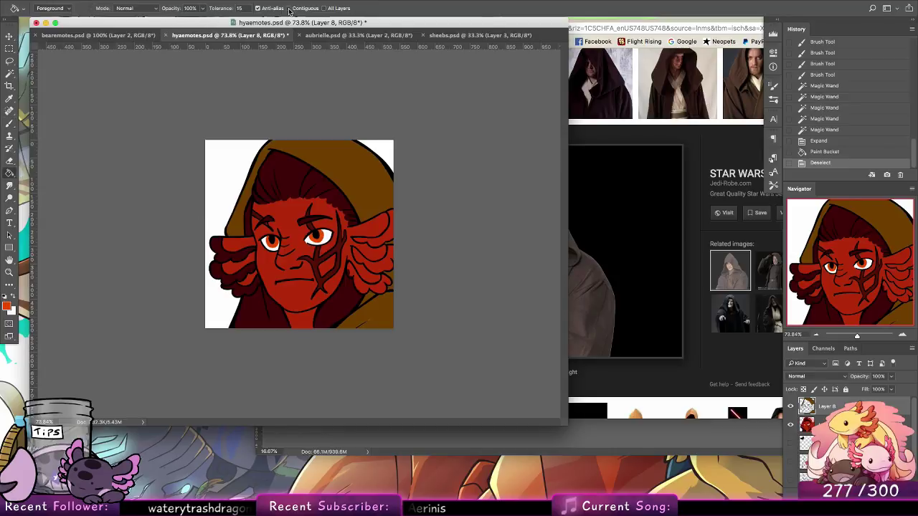
left_click(245, 264)
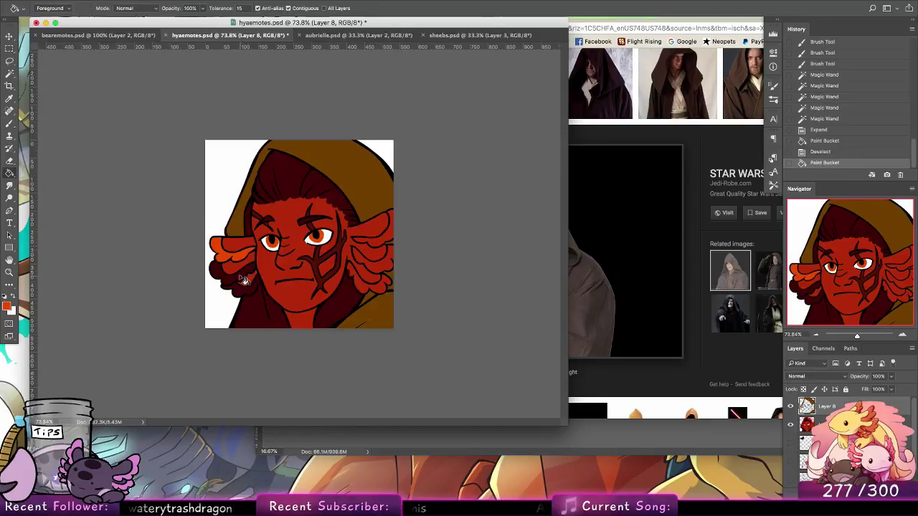
Undo the Paint Bucket fills and the deselection, check the foreground colour, and redo those same actions.
key("super+alt+z")
key("super+alt+z")
key("super+alt+z")
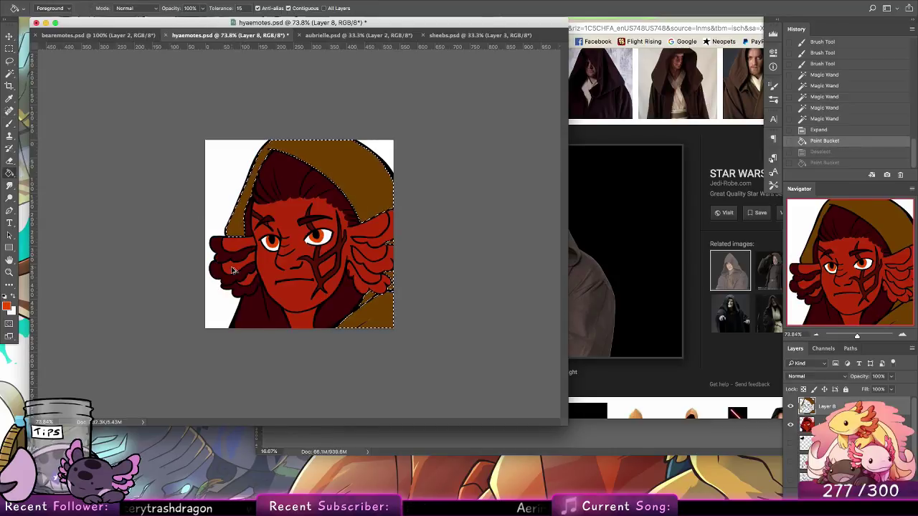
key("x")
key("x")
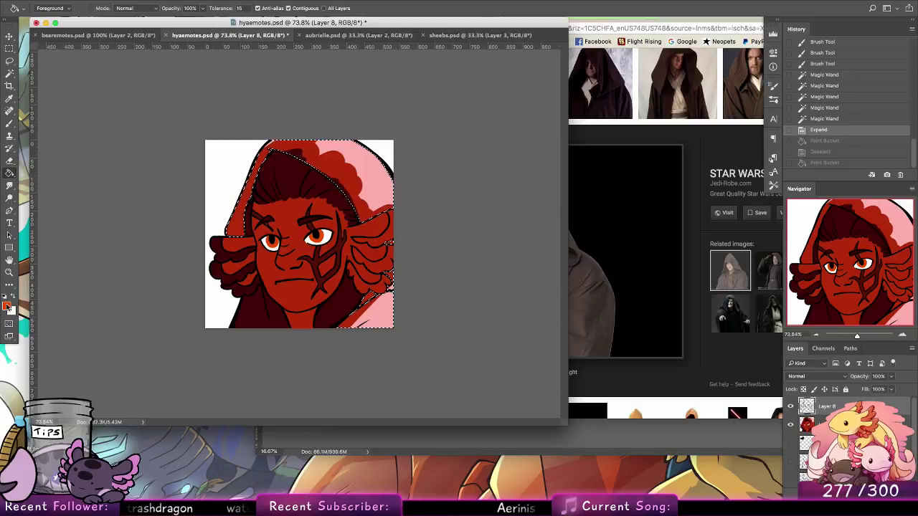
left_click(7, 307)
left_click(563, 118)
key("super+shift+z")
key("super+shift+z")
key("super+shift+z")
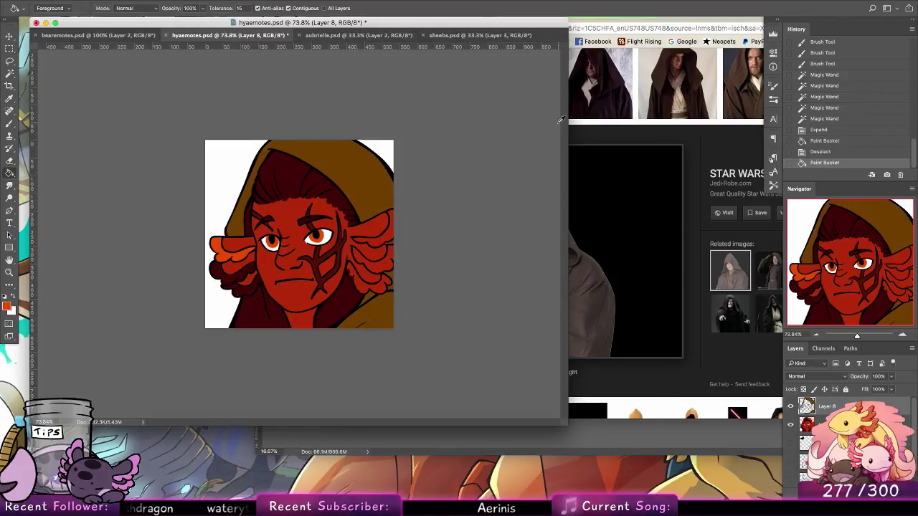
Sample the hood's brown, keeping orange as the background colour, and undo back to the expanded hood selection.
left_click(373, 186, "alt")
key("super+alt+z")
key("super+alt+z")
key("super+alt+z")
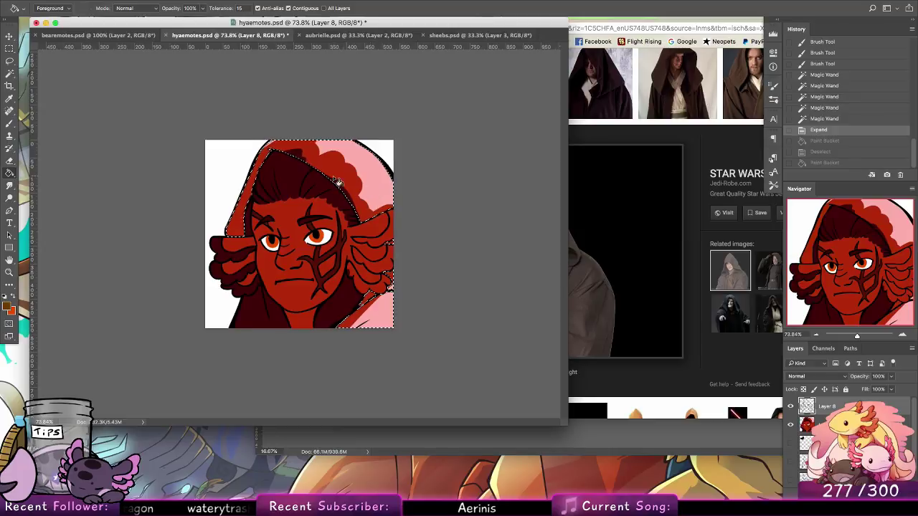
Paint the selected hood and robe areas brown on Layer 9 with a 65 px brush and clear the selection.
left_click(827, 425)
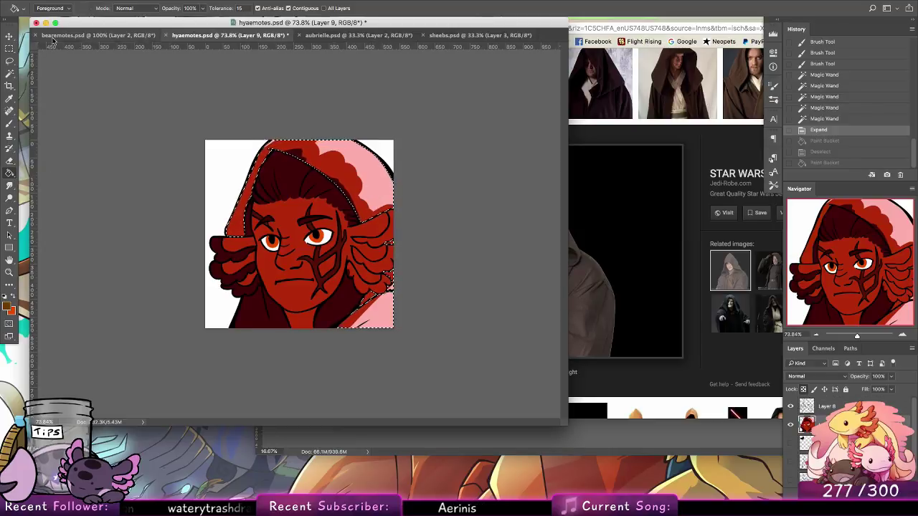
key("b")
left_click(41, 9)
left_click(105, 127)
mouse_move(284, 159)
left_mouse_down()
mouse_move(258, 199)
mouse_move(262, 168)
mouse_move(318, 140)
mouse_move(291, 185)
mouse_move(375, 152)
mouse_move(354, 245)
mouse_move(398, 366)
mouse_move(371, 301)
mouse_move(338, 344)
mouse_move(335, 316)
left_mouse_up()
key("super+d")
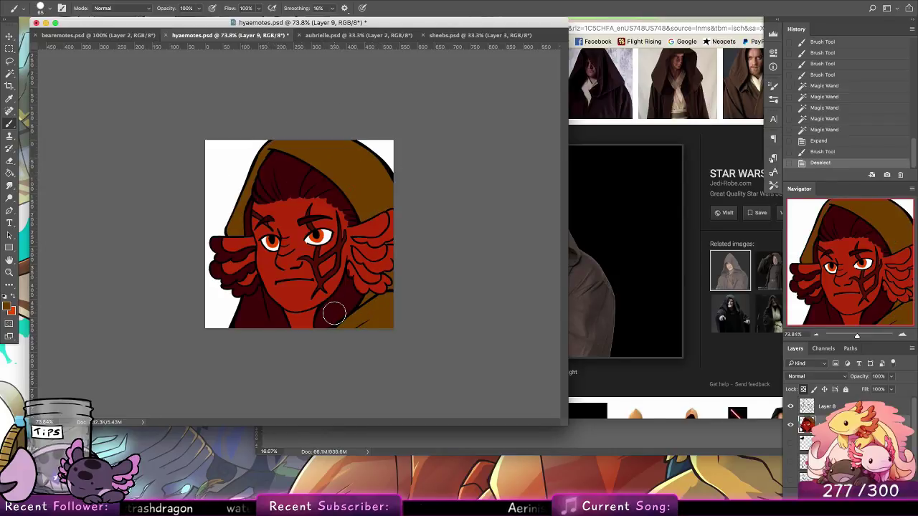
Select the frilly parts of both ears on Layer 8 with the Magic Wand.
left_click(10, 73)
left_click(825, 407)
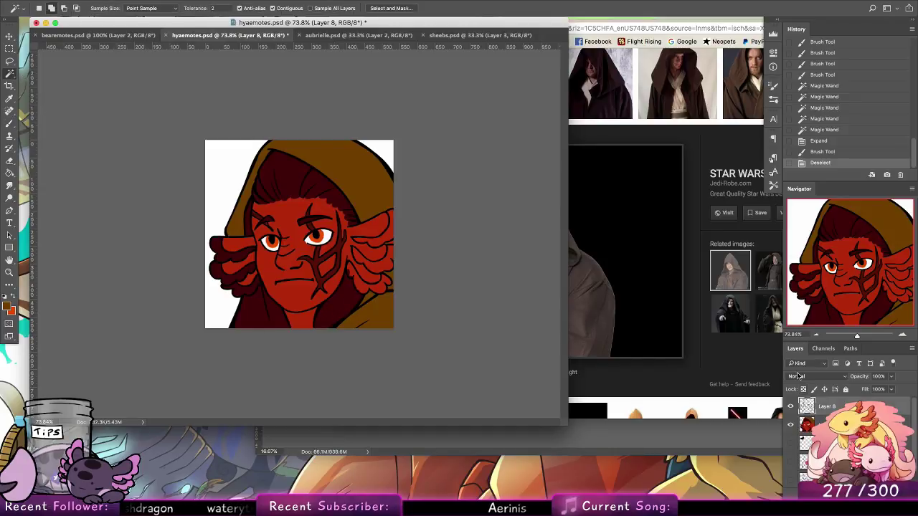
left_click(223, 253)
left_click(229, 275)
left_click(228, 285)
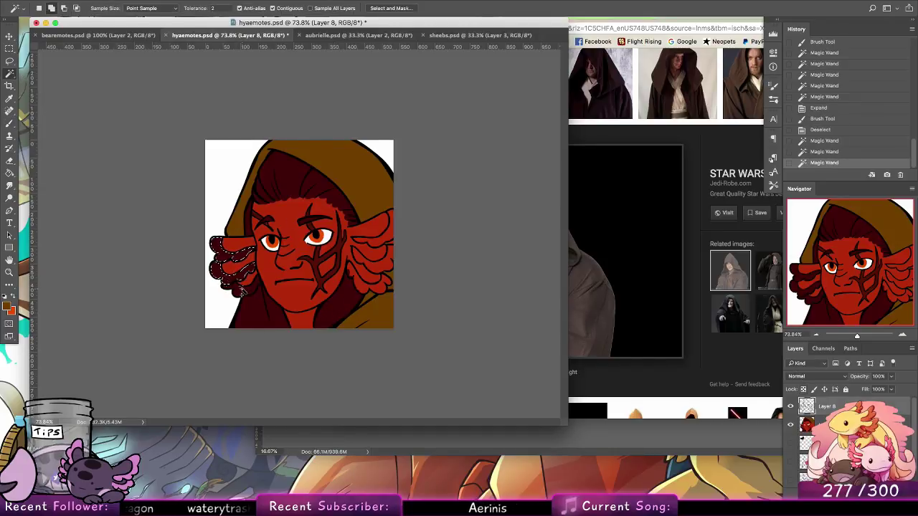
left_click(380, 236, "shift")
left_click(377, 276, "shift")
left_click(383, 287, "shift")
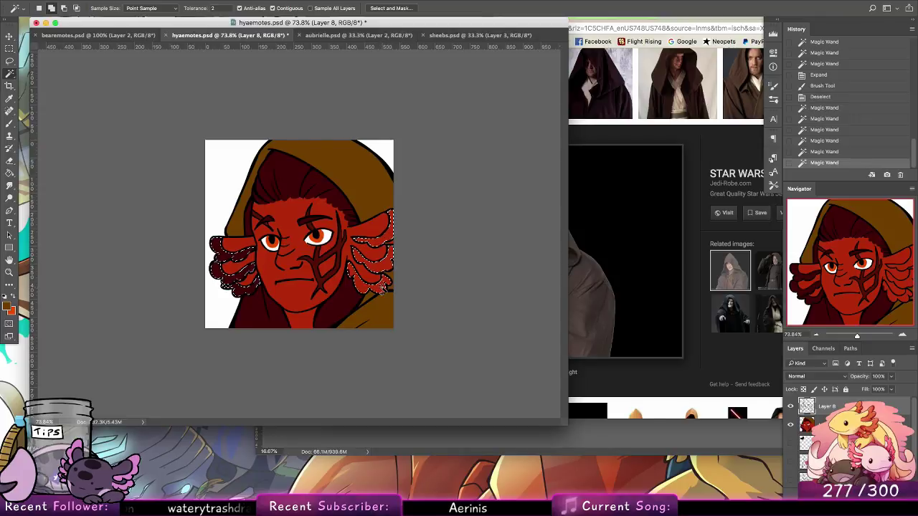
Expand the selection of the ear frills so it reaches under their outlines.
left_click(211, 4)
mouse_move(244, 124)
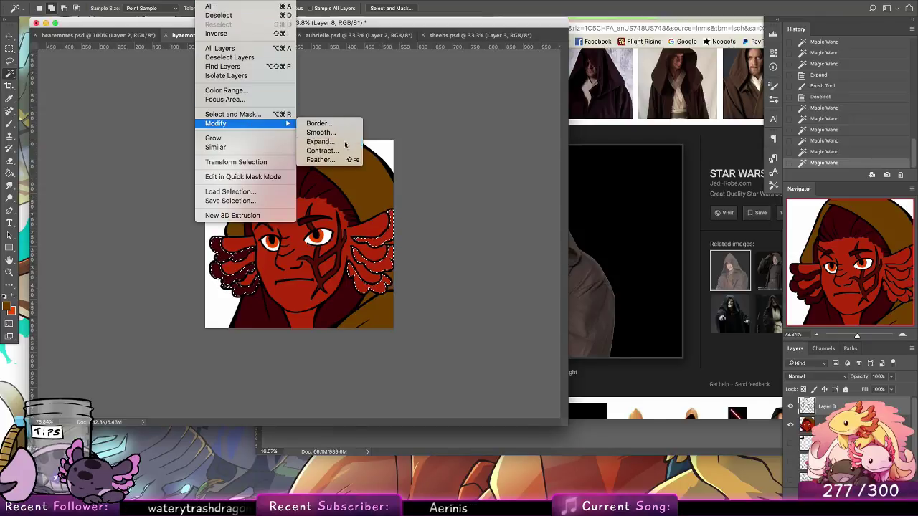
left_click(320, 141)
key("Return")
Paint the selected frills of both ears orange on Layer 9 with the brush and clear the selection.
key("b")
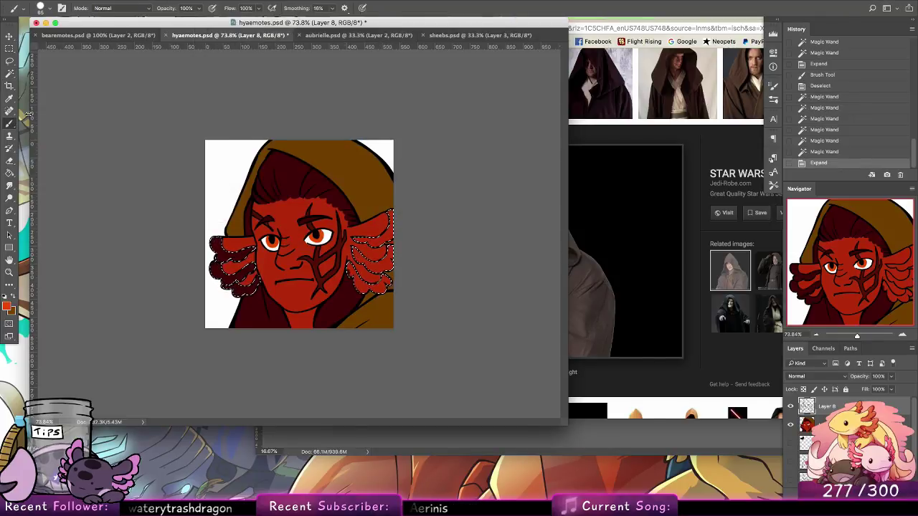
left_click(827, 425)
mouse_move(368, 235)
left_mouse_down()
mouse_move(346, 294)
mouse_move(404, 197)
mouse_move(283, 300)
mouse_move(222, 301)
mouse_move(231, 221)
mouse_move(215, 246)
left_mouse_up()
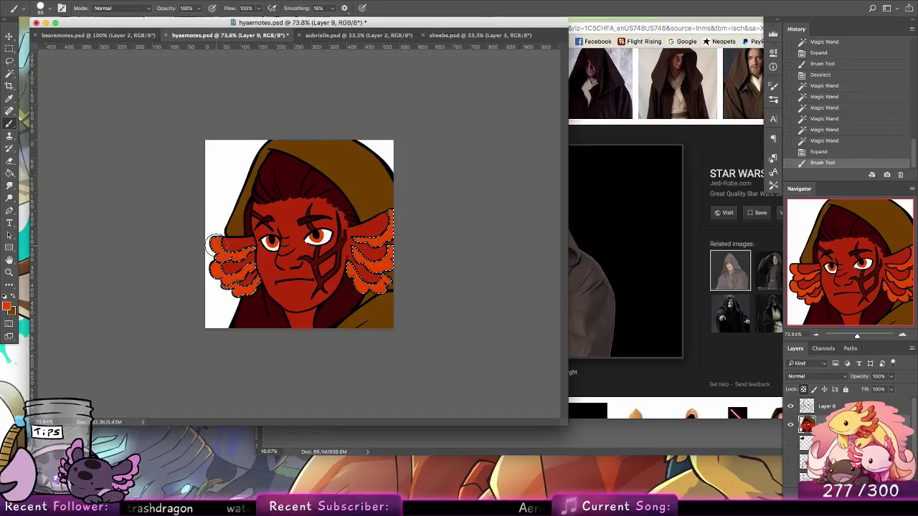
key("super+d")
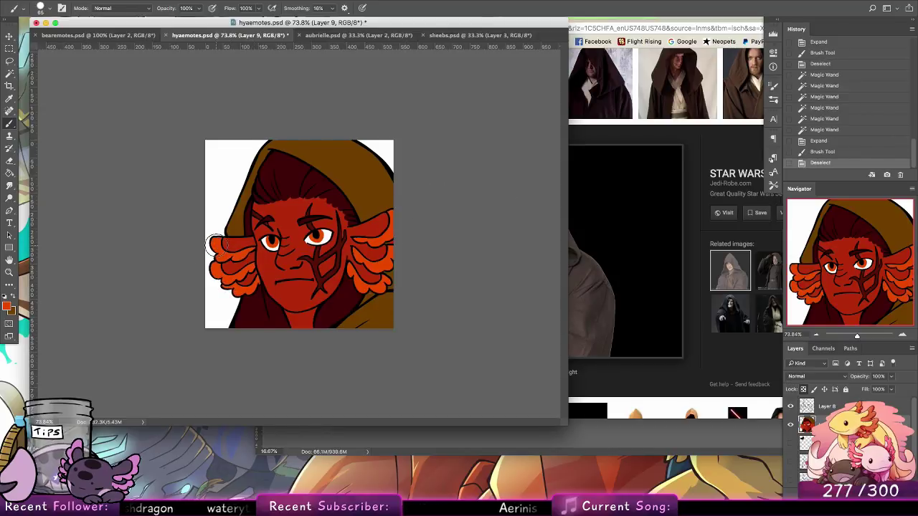
Downsize the emote by setting its image resolution to 72 pixels/inch with resampling on.
left_click(130, 0)
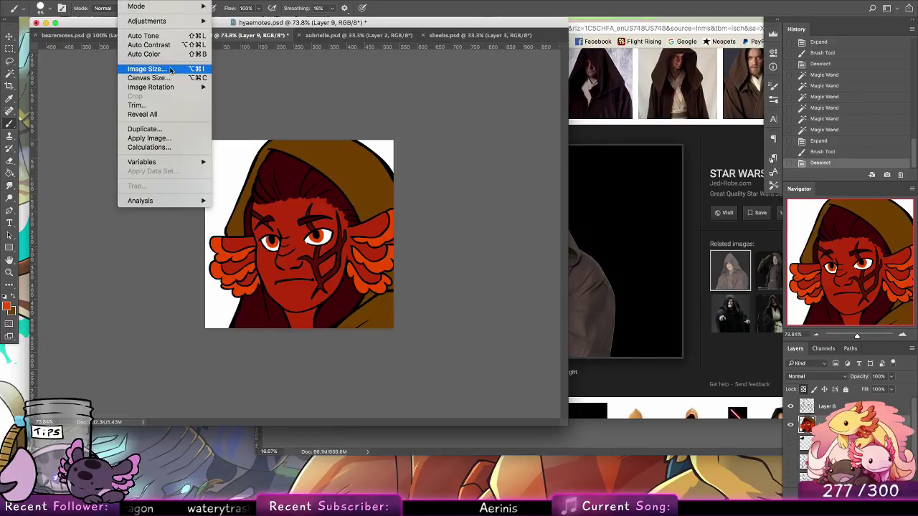
left_click(170, 68)
left_click(169, 68)
key("Tab")
key("Tab")
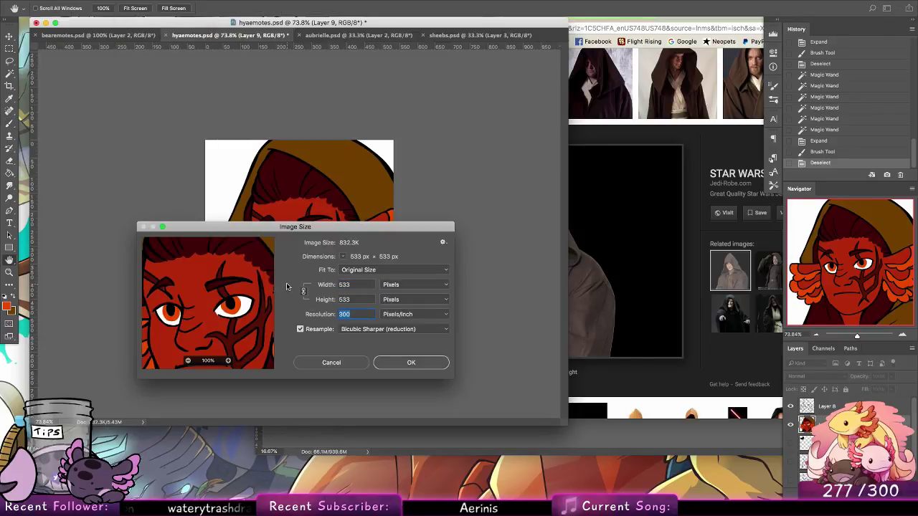
type("112")
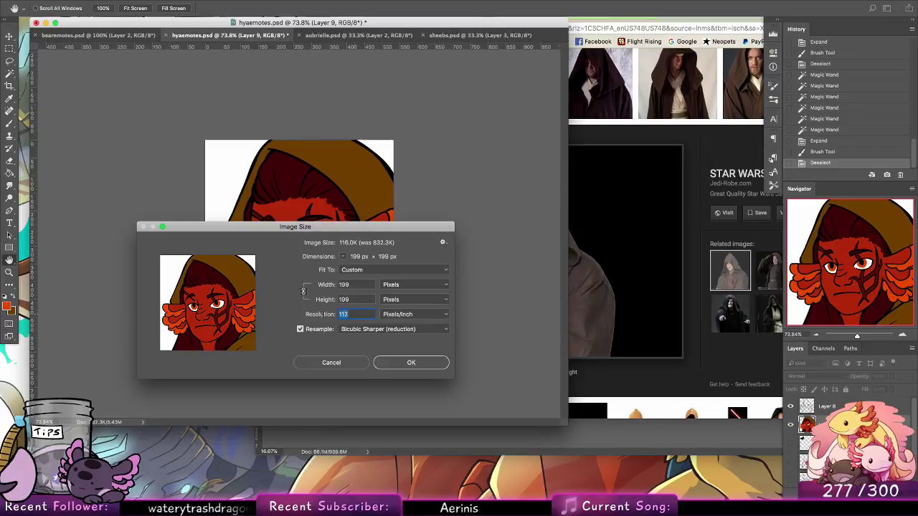
type("72")
key("Return")
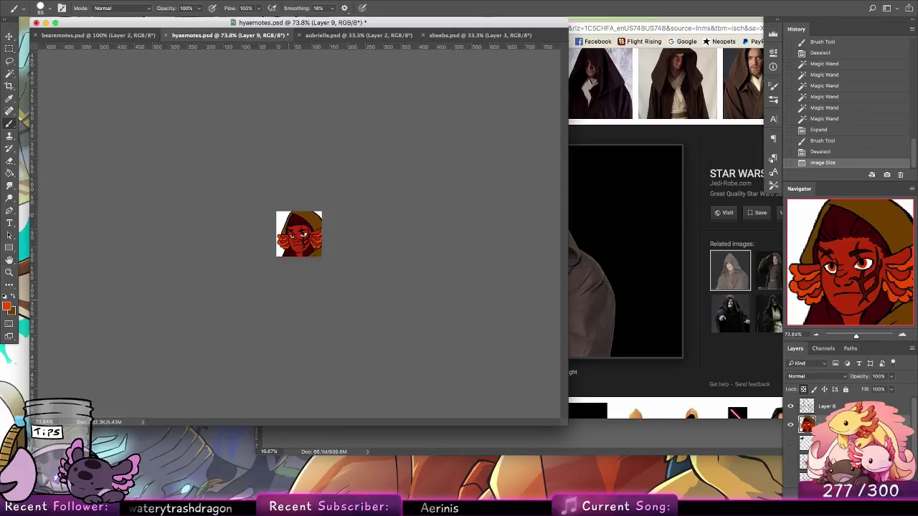
View the emote at 100% zoom, and move and resize its document window with the browser out of view.
key("z")
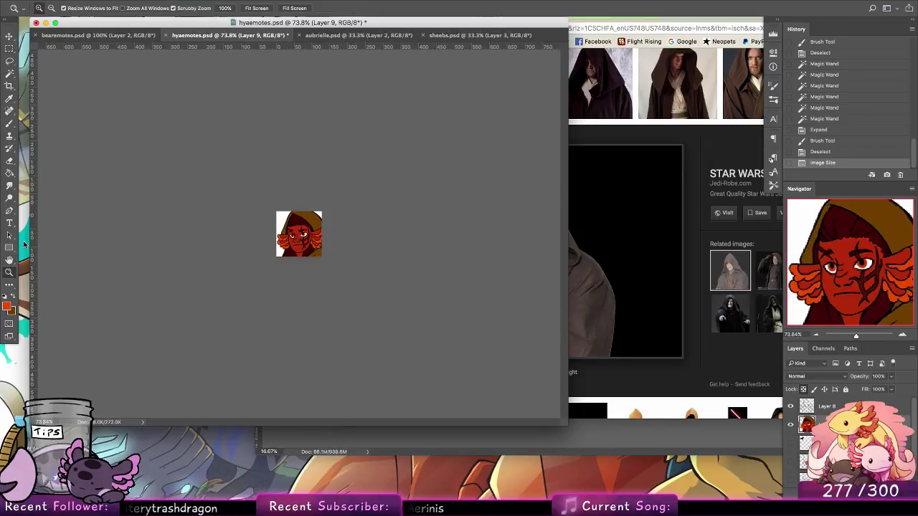
left_click(226, 9)
left_click_drag(96, 23, 261, 91)
left_click(425, 97)
left_click(349, 8)
left_click(271, 66)
left_click_drag(268, 189, 339, 252)
left_click_drag(304, 215, 533, 428)
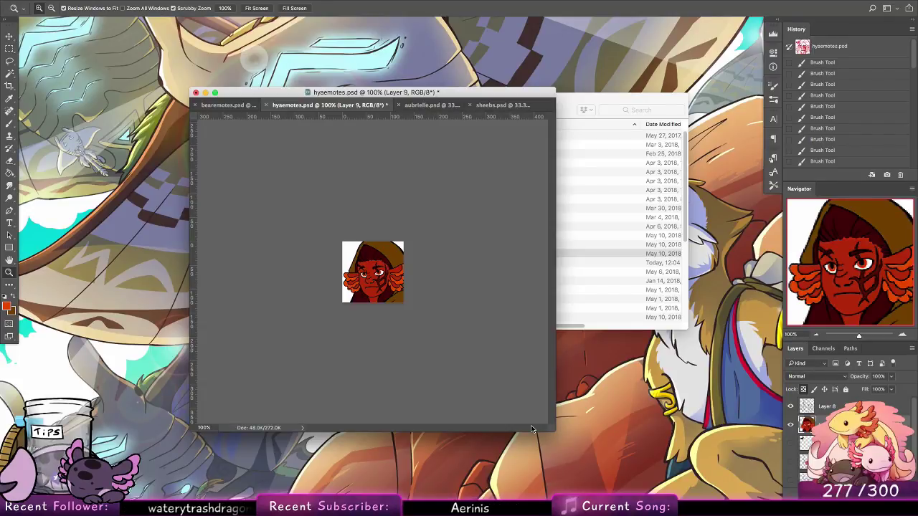
Try resizing the emote to 56 px wide and 56 px high.
left_click(130, 2)
left_click(161, 62)
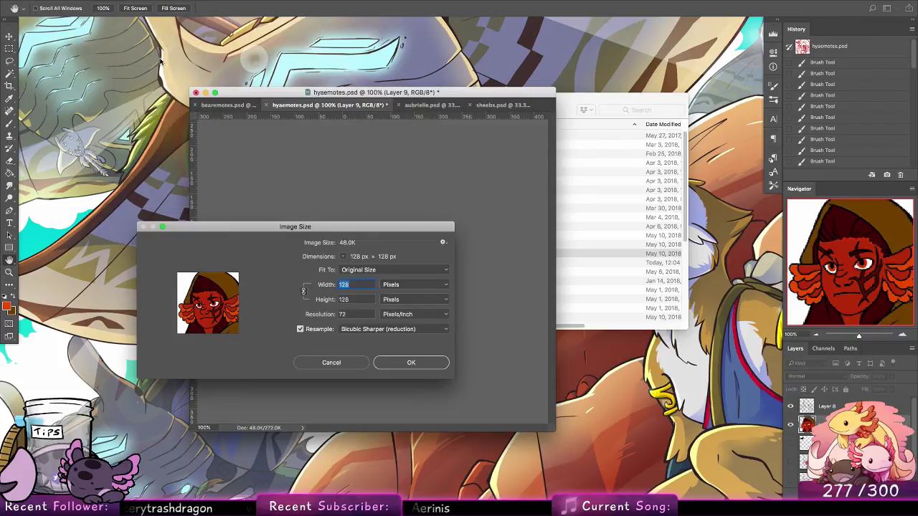
type("56")
left_click(394, 364)
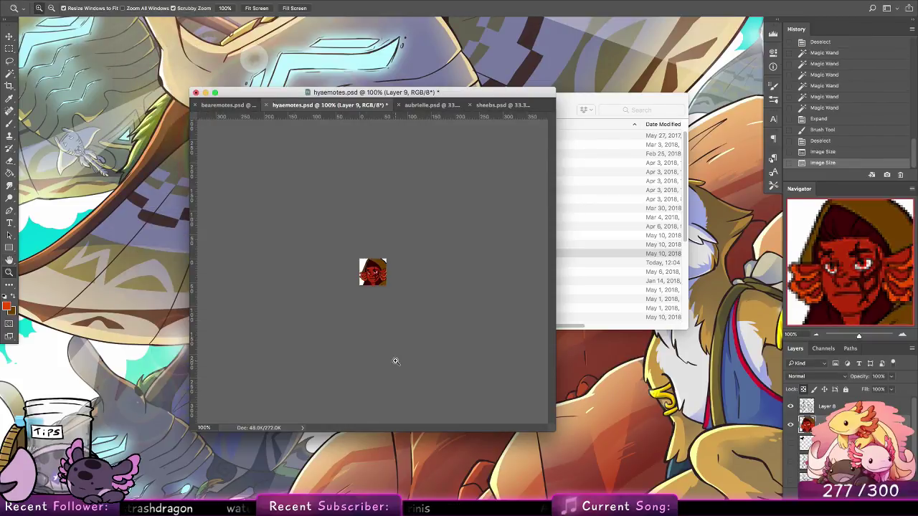
Try resizing the emote further to 28 px wide and 28 px high.
left_click(128, 1)
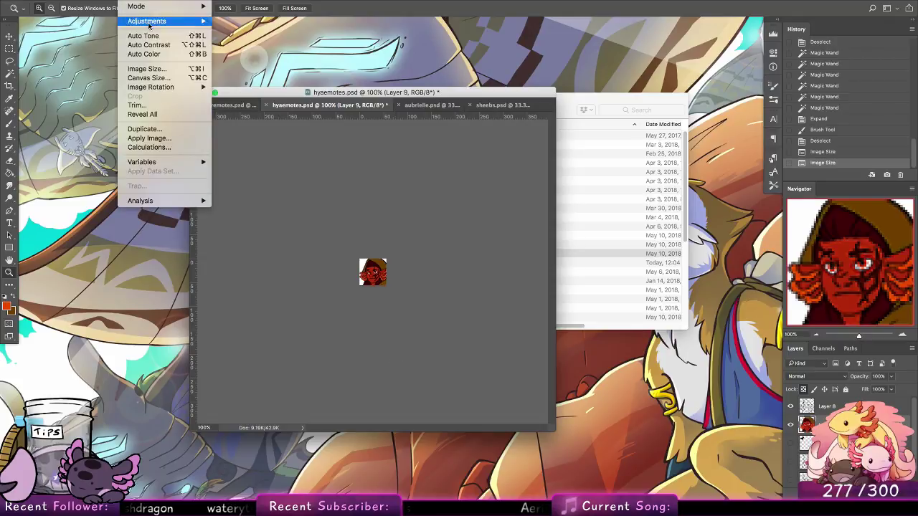
left_click(165, 66)
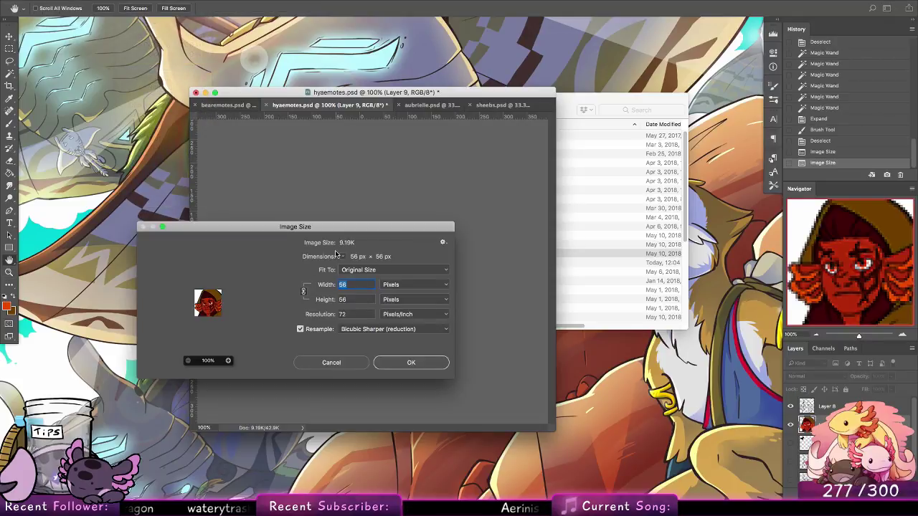
type("28")
key("Return")
Zoom in on the 28 px emote, compare it with the preceding size and return to 100% zoom.
key("z")
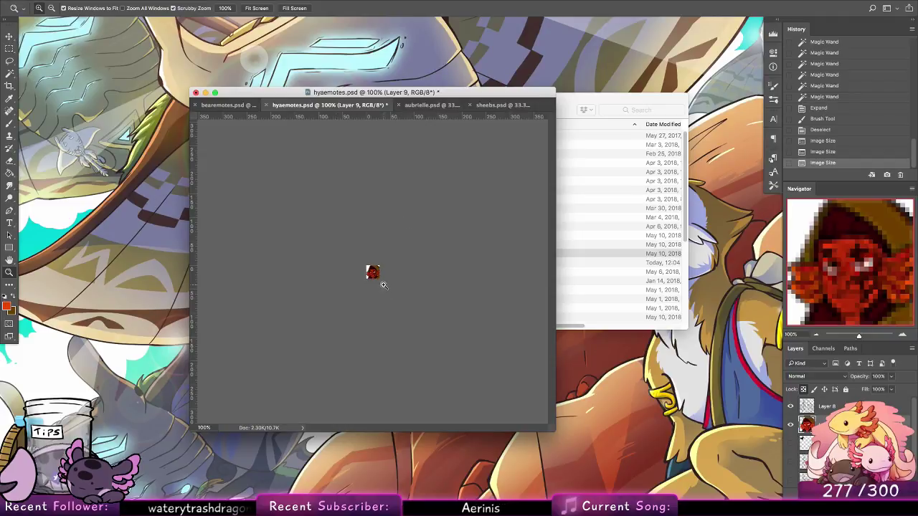
left_click_drag(384, 291, 446, 296)
key("super+z")
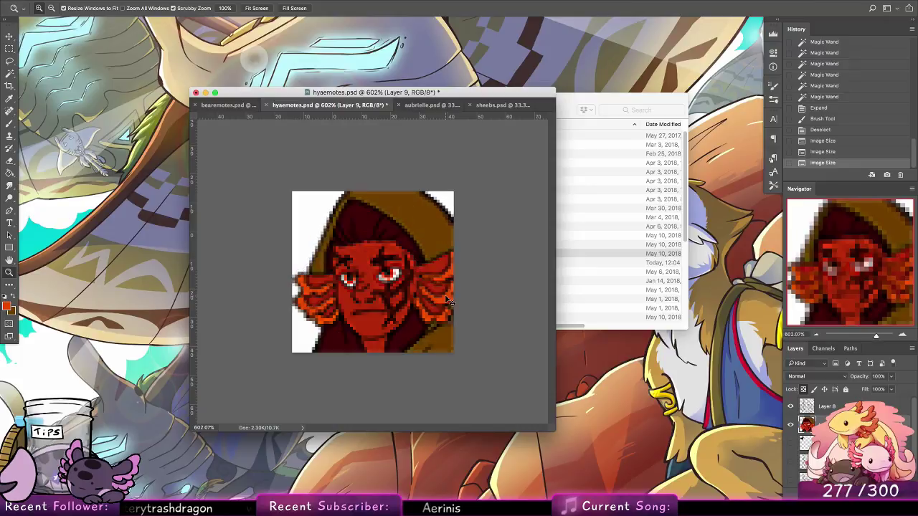
key("super+z")
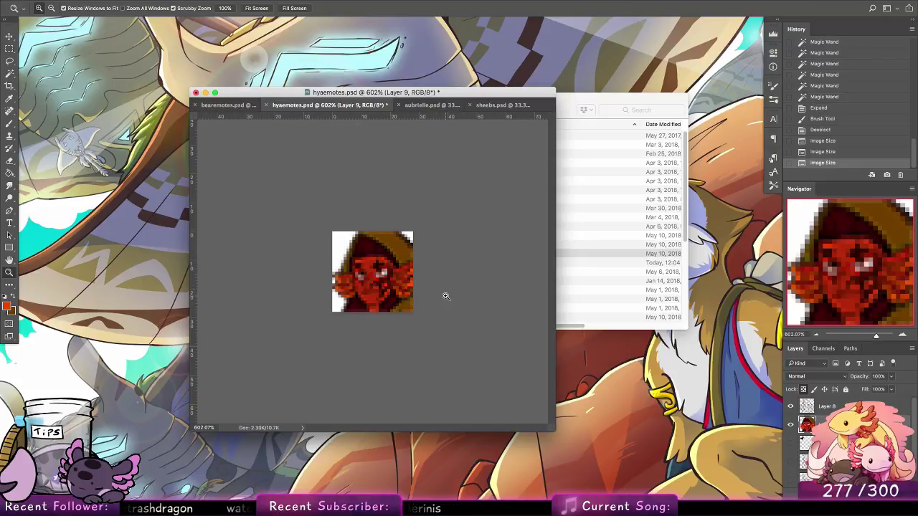
left_click(223, 8)
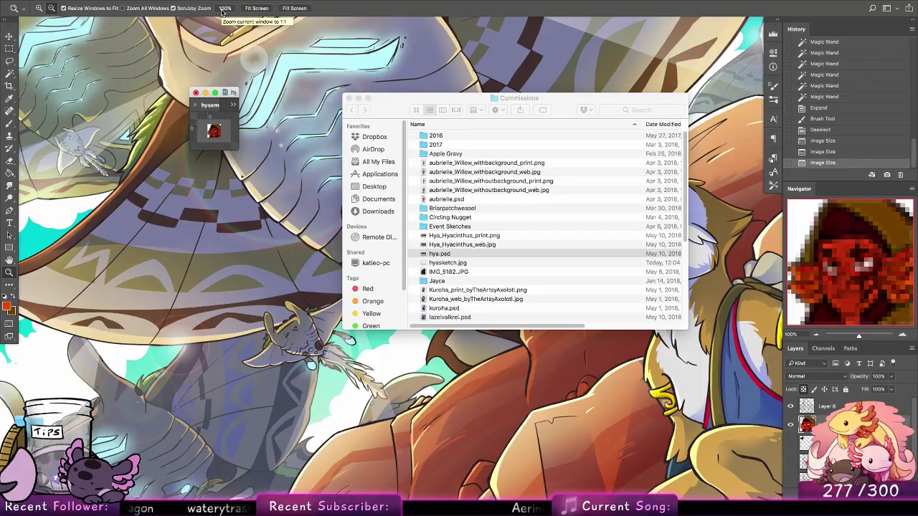
Undo the reductions to 28 px and 56 px and view the emote at 100% zoom.
key("super+z")
key("super+z")
left_click(223, 9)
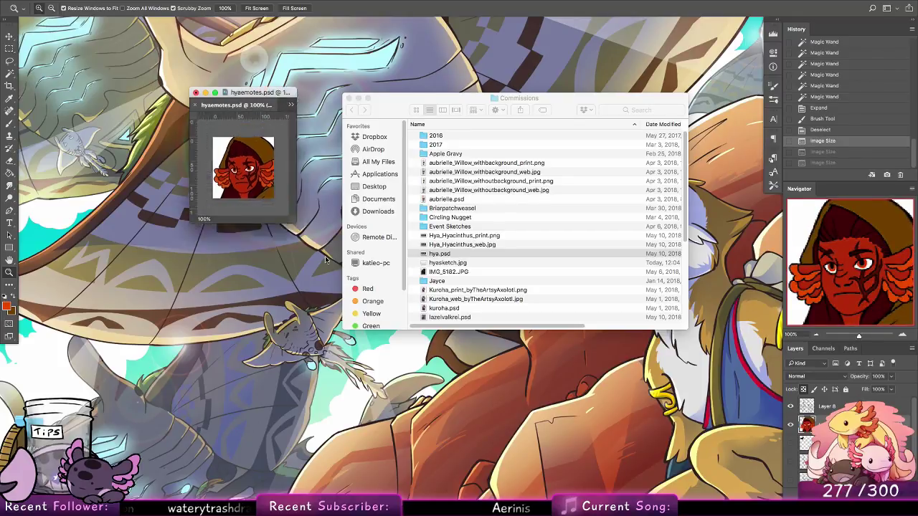
Undo the remaining size reduction and enlarge the document window around the full-size emote.
key("super+z")
left_click_drag(446, 86, 274, 17)
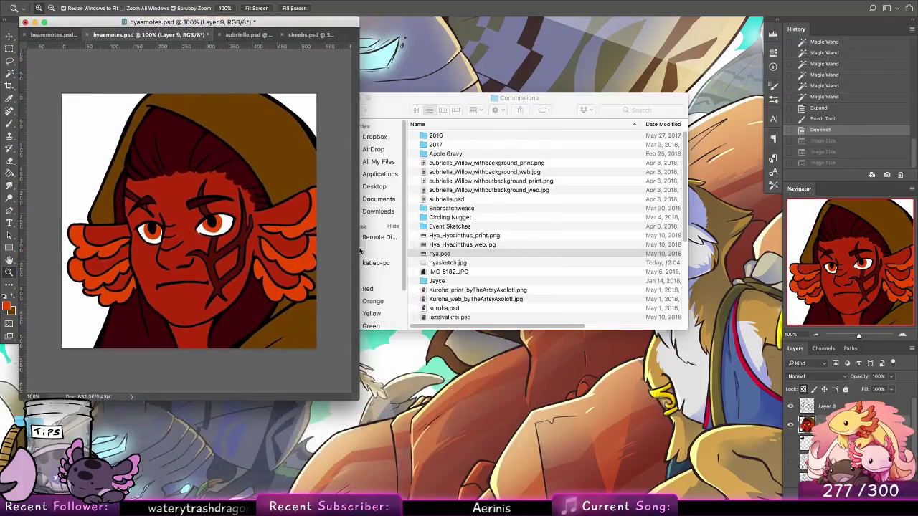
left_click_drag(359, 401, 596, 480)
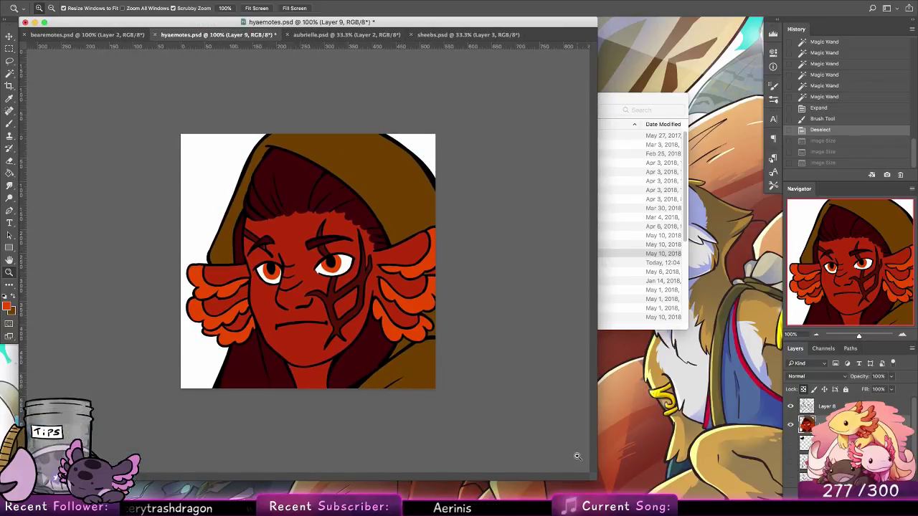
Touch up the hair and the eyebrow above the left eye in dark maroon with a 17 px brush.
key("b")
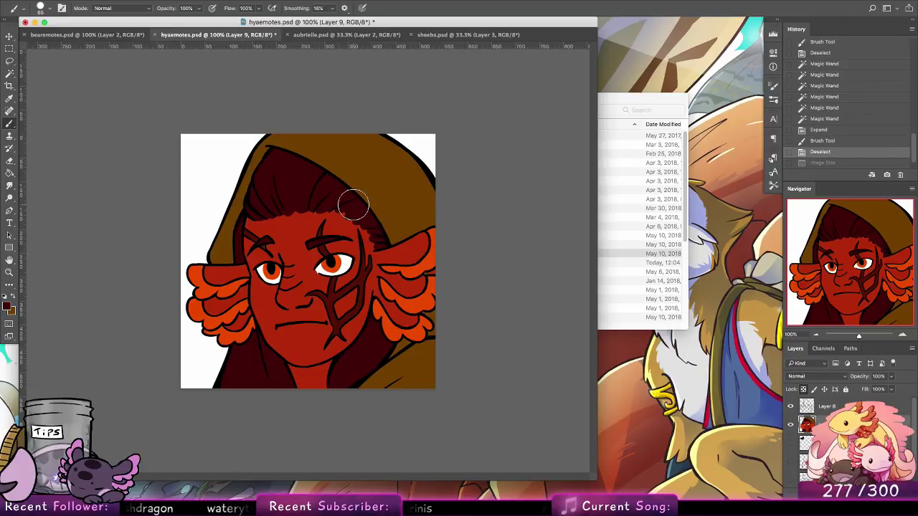
left_click(49, 8)
left_click(77, 111)
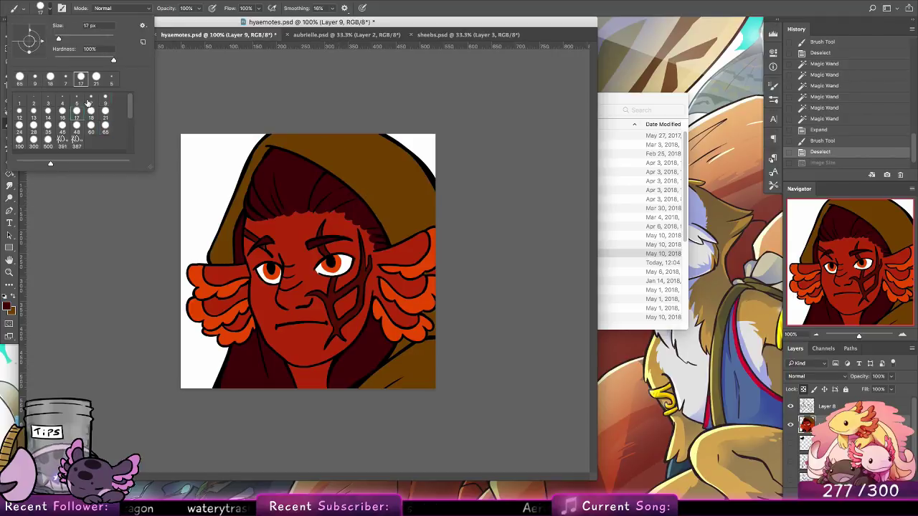
left_click(336, 205)
left_click(267, 247)
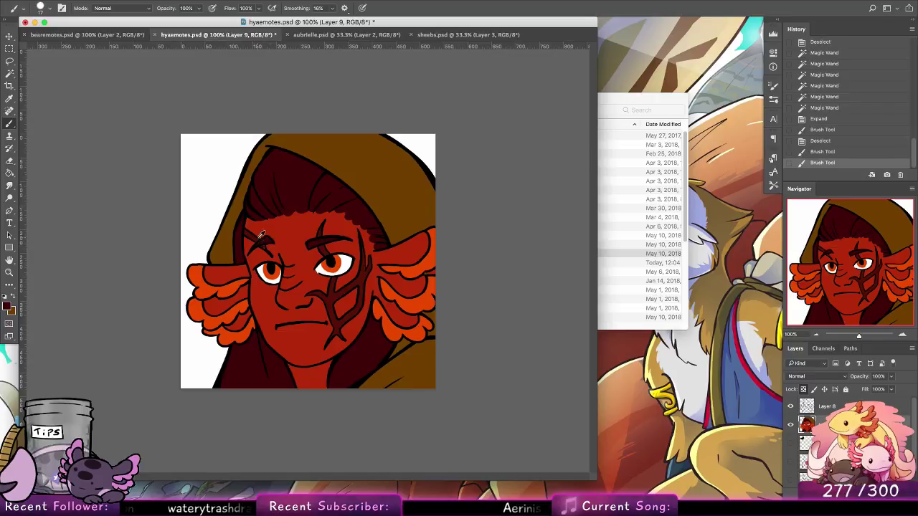
Refine the left eyebrow area with a 7 px brush, using dark maroon and the sampled skin red.
left_click(50, 8)
left_click(92, 98)
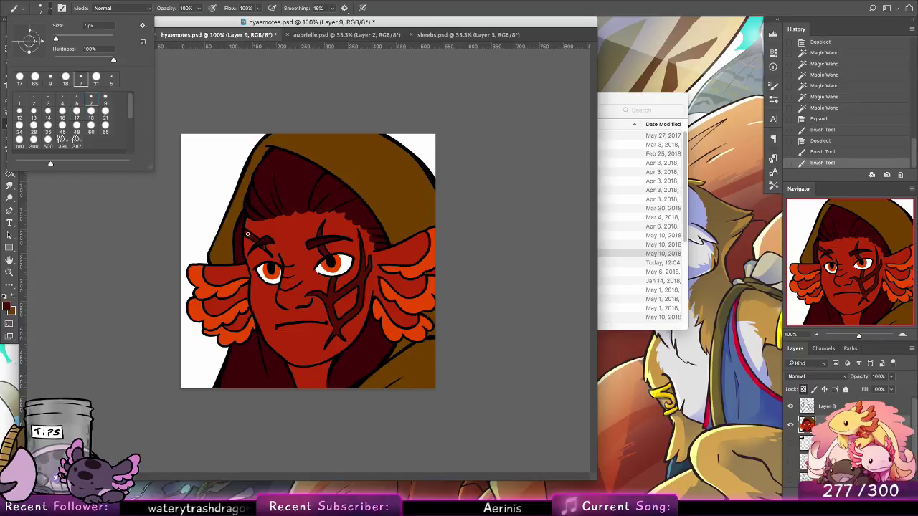
key("Return")
left_click_drag(247, 234, 271, 241)
left_click(297, 236, "alt")
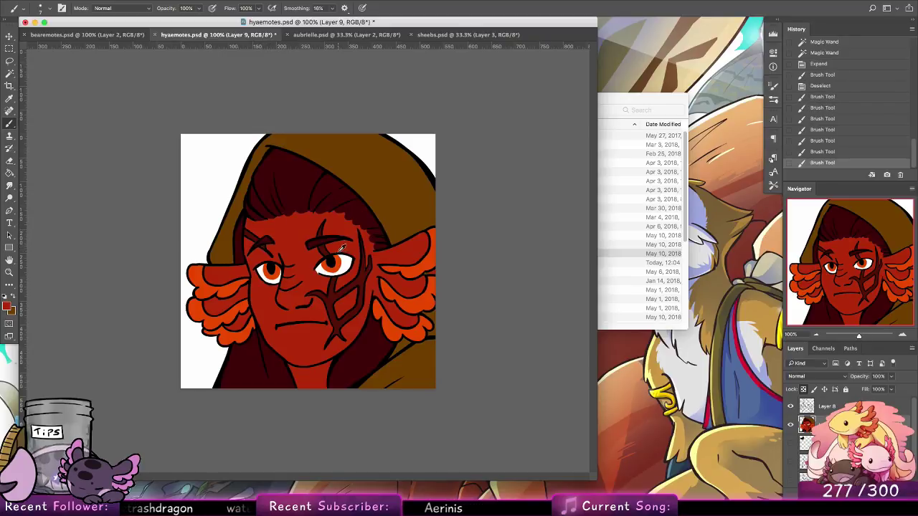
Touch up the right eyebrow and facial scar in dark maroon and the area beside the right ear fin in hood brown.
left_click(328, 263, "alt")
left_click_drag(325, 254, 339, 237)
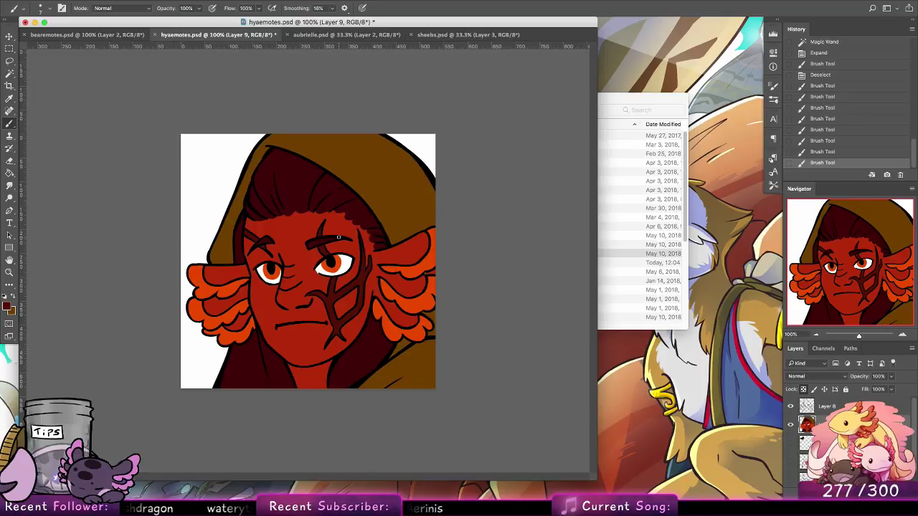
mouse_move(362, 276)
left_mouse_down()
mouse_move(362, 304)
mouse_move(340, 304)
left_mouse_up()
left_click_drag(341, 336, 346, 321)
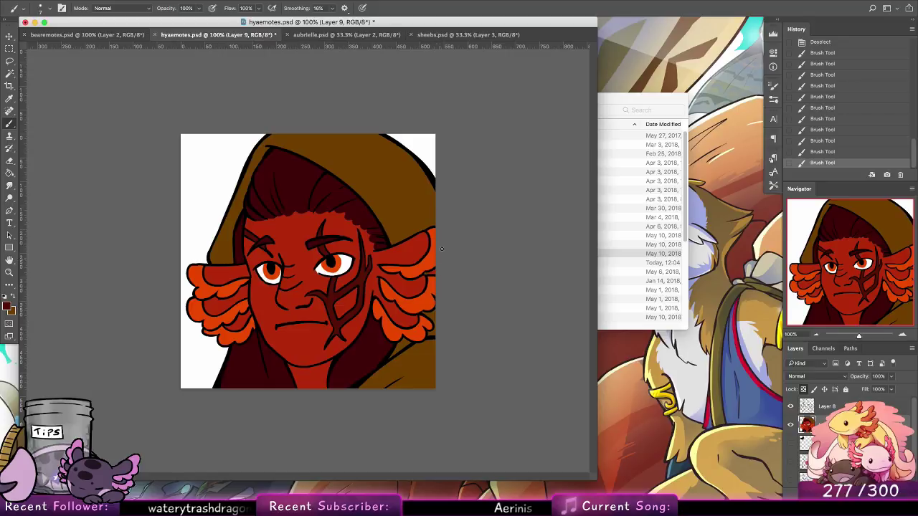
left_click(423, 214, "alt")
left_click_drag(434, 272, 434, 270)
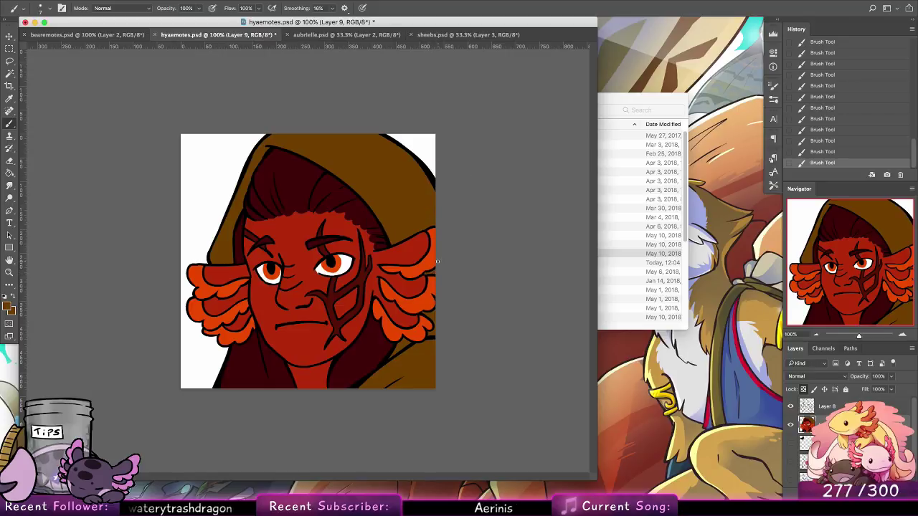
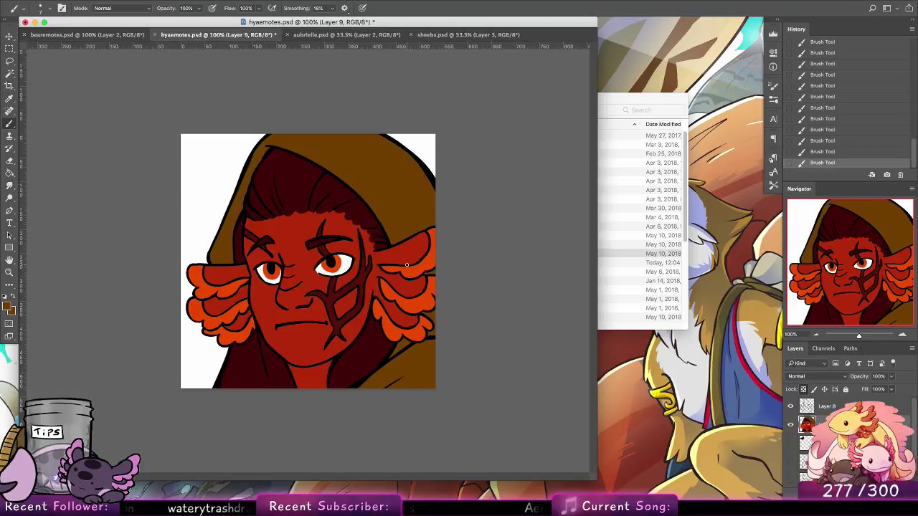
Paint over the edges of both irises with the orange sampled from the eye.
left_click(340, 263, "alt")
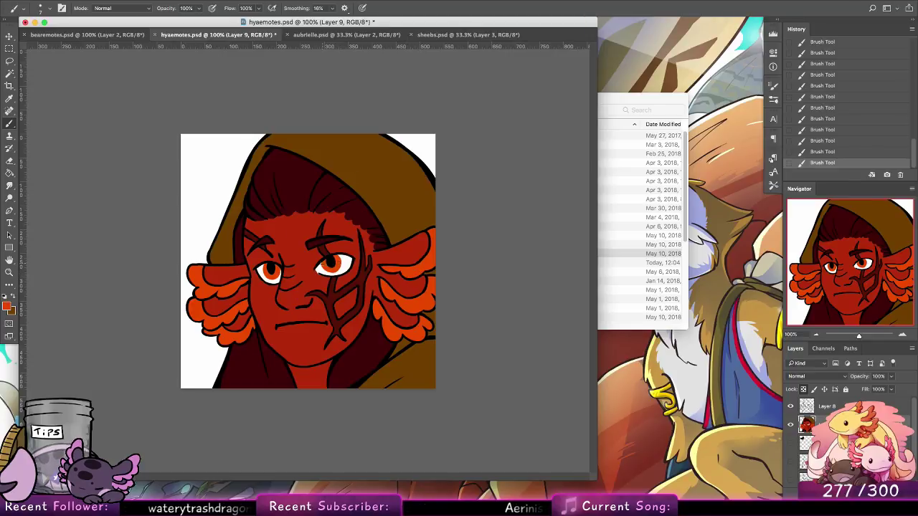
mouse_move(323, 264)
left_mouse_down()
mouse_move(332, 275)
mouse_move(340, 252)
left_mouse_up()
left_click_drag(267, 266, 277, 279)
Add small white highlights to both eyes on Layer 8 using the sampled eye white.
left_click(346, 263, "alt")
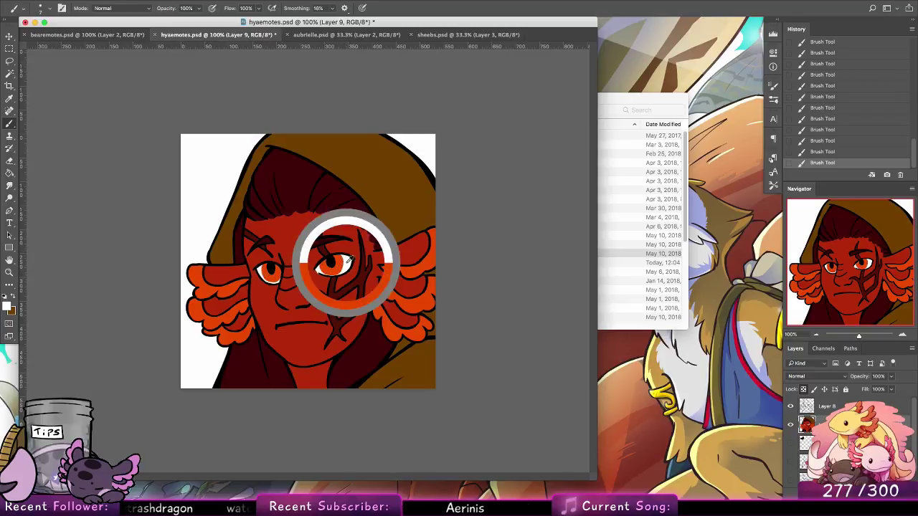
left_click(818, 409)
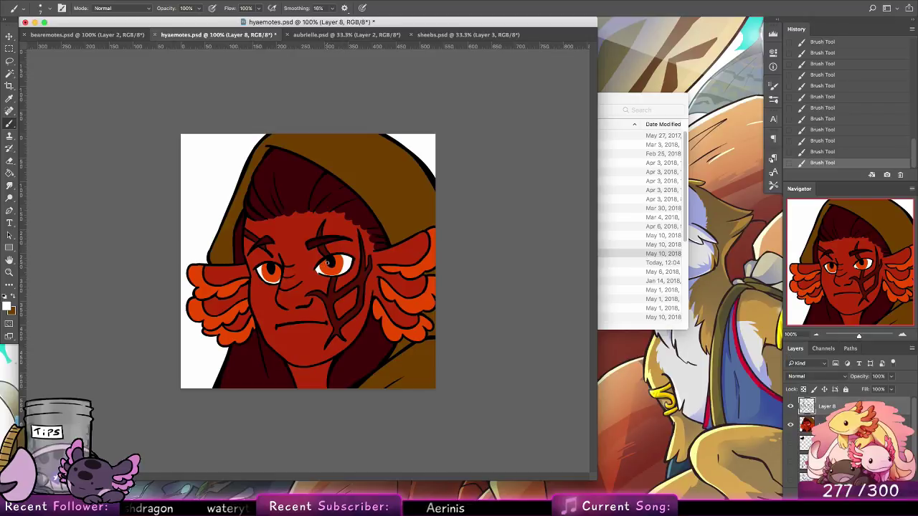
left_click_drag(325, 264, 326, 264)
left_click(268, 268)
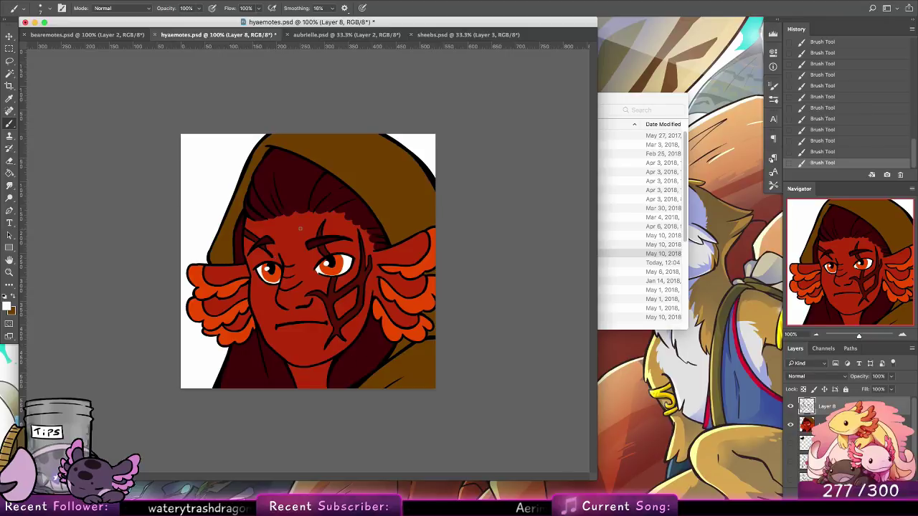
Group the line art and colour layers and add a new layer clipped to the colour layer for shading.
left_click(846, 482)
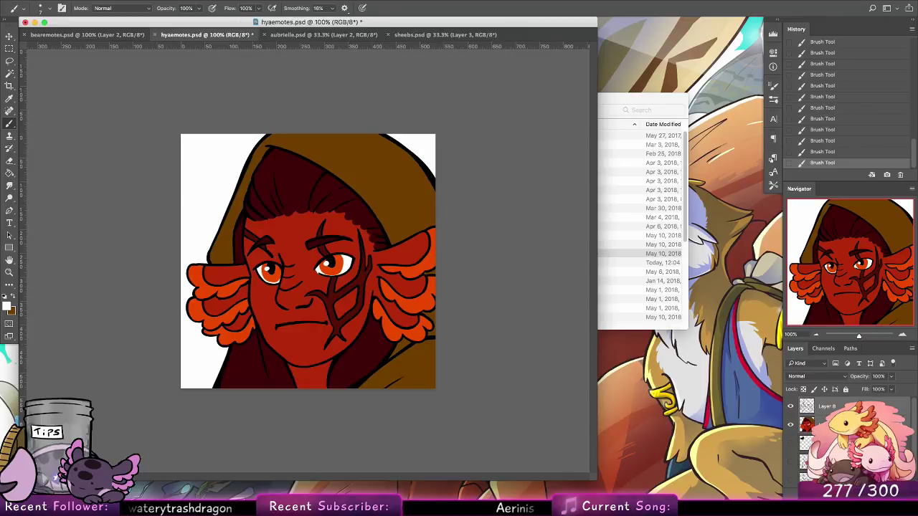
key("super+g")
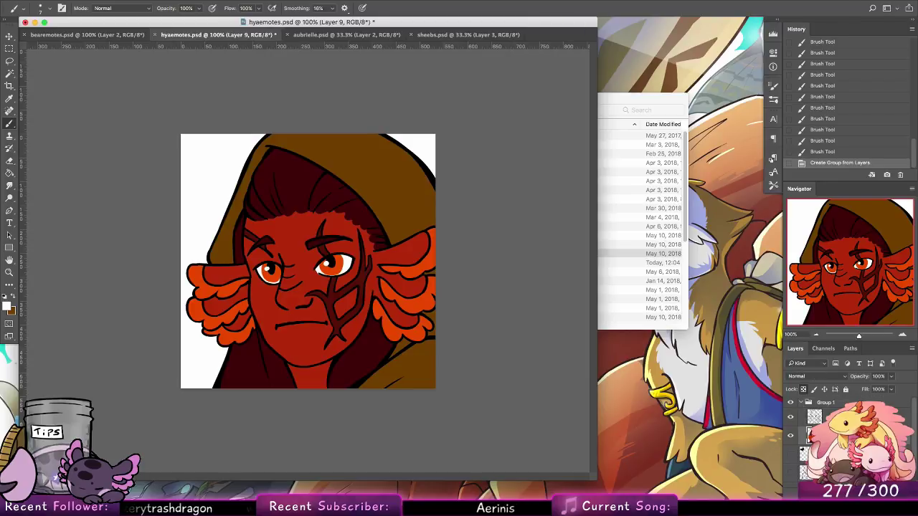
left_click(888, 510)
right_click(842, 436)
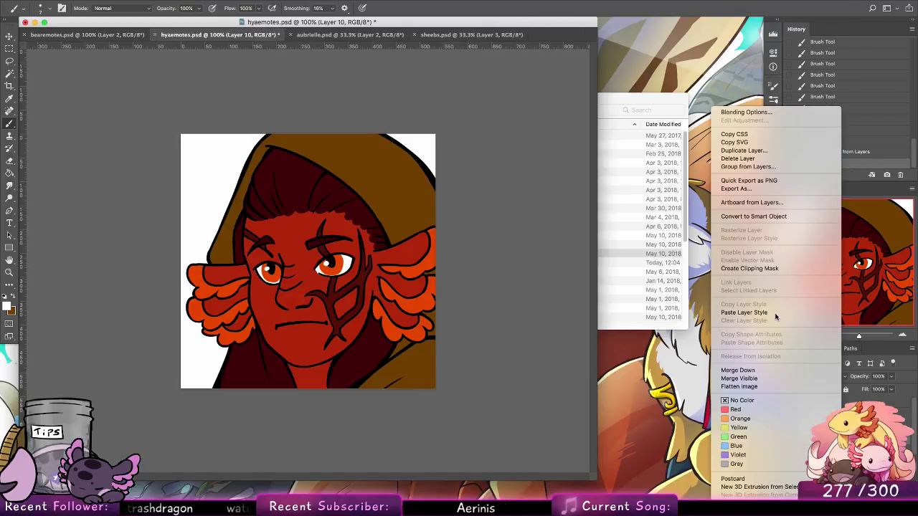
left_click(778, 269)
Set the foreground colour to a dark teal based on the hood brown and choose a 21 px hard brush.
left_click(8, 306)
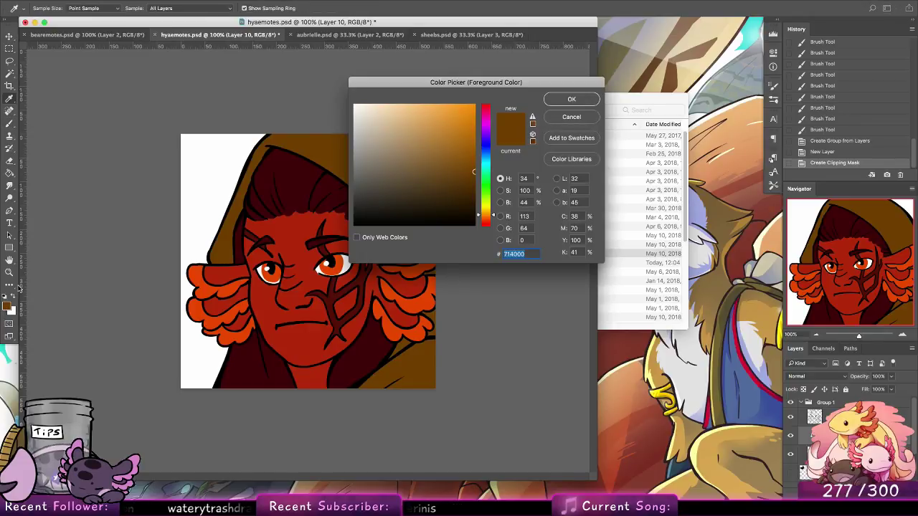
left_click(486, 180)
left_click(572, 101)
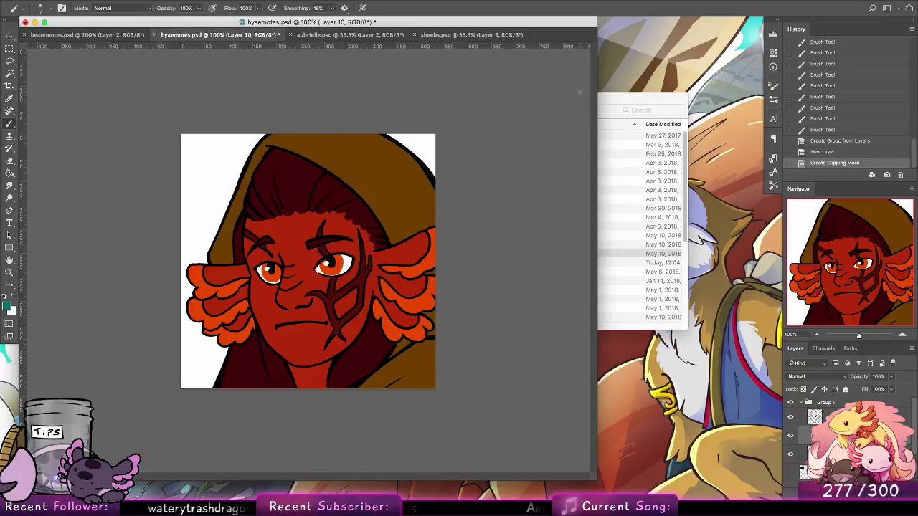
left_click(45, 9)
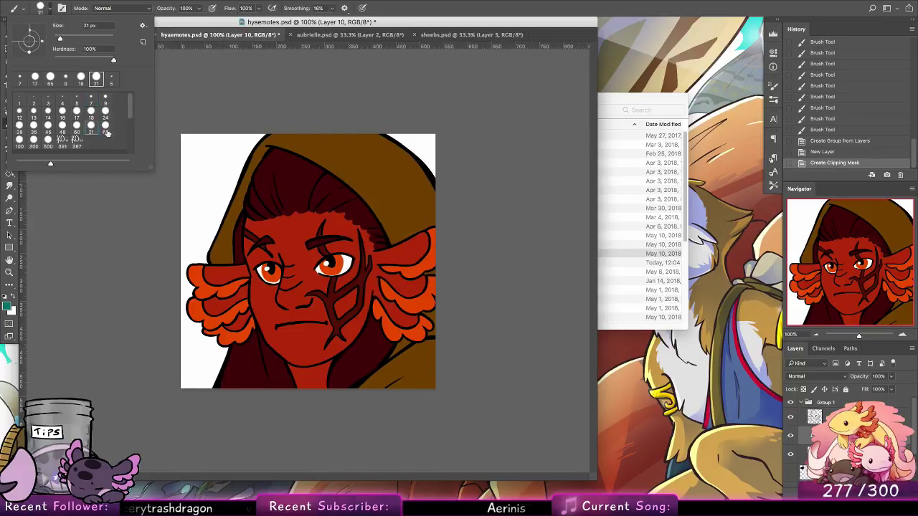
left_click(106, 125)
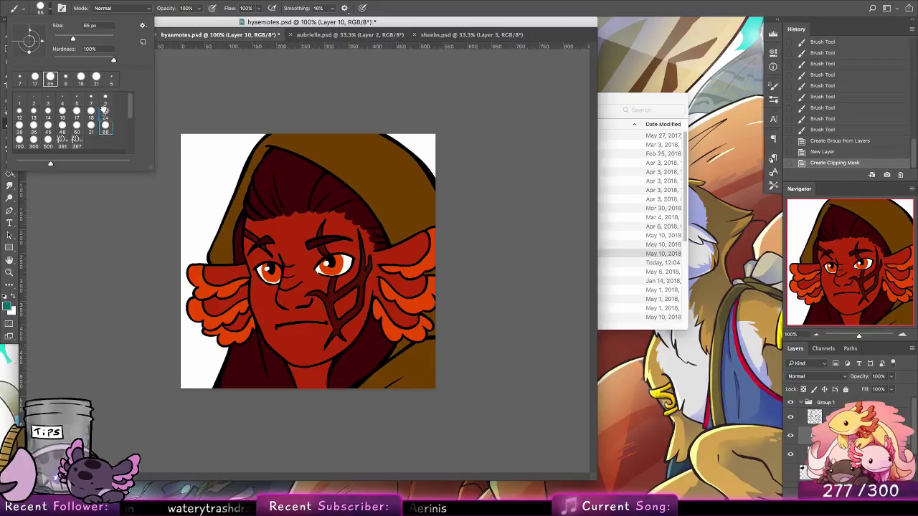
key(".")
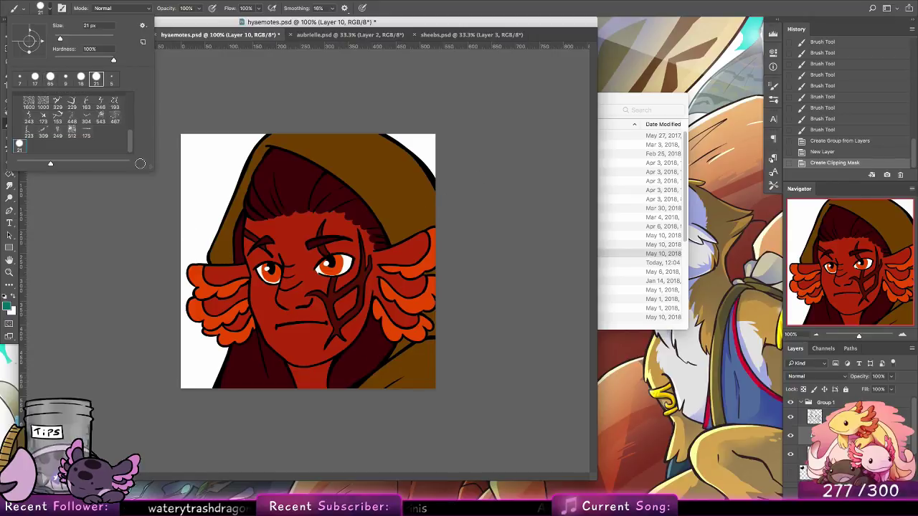
scroll(43, 144, "up", 5)
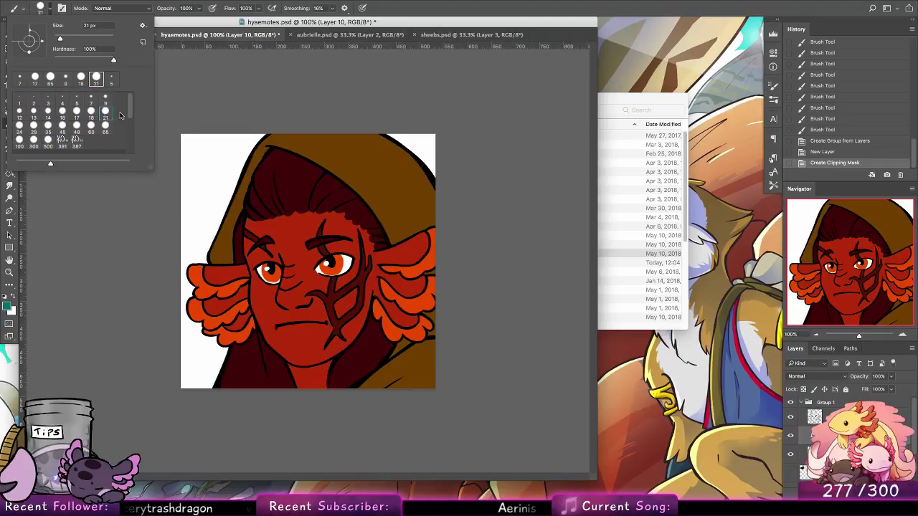
left_click(387, 302)
Paint teal shading on the clipped layer beneath the chin, down the neck and across the cloak's right shoulder.
left_click(296, 368)
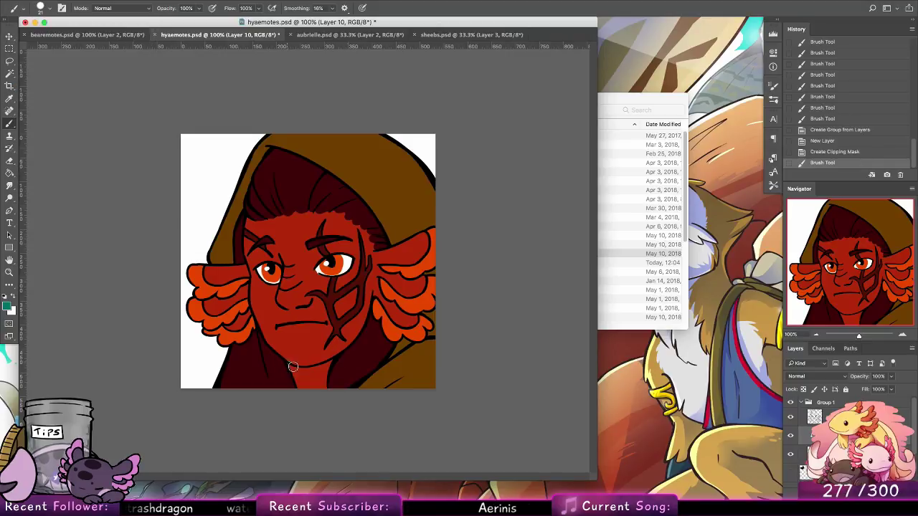
mouse_move(292, 367)
left_mouse_down()
mouse_move(332, 363)
mouse_move(304, 408)
left_mouse_up()
mouse_move(324, 372)
left_mouse_down()
mouse_move(363, 356)
mouse_move(334, 391)
mouse_move(401, 341)
mouse_move(335, 396)
mouse_move(441, 328)
mouse_move(343, 388)
mouse_move(444, 340)
mouse_move(423, 349)
mouse_move(428, 384)
mouse_move(431, 343)
mouse_move(380, 414)
mouse_move(430, 360)
left_mouse_up()
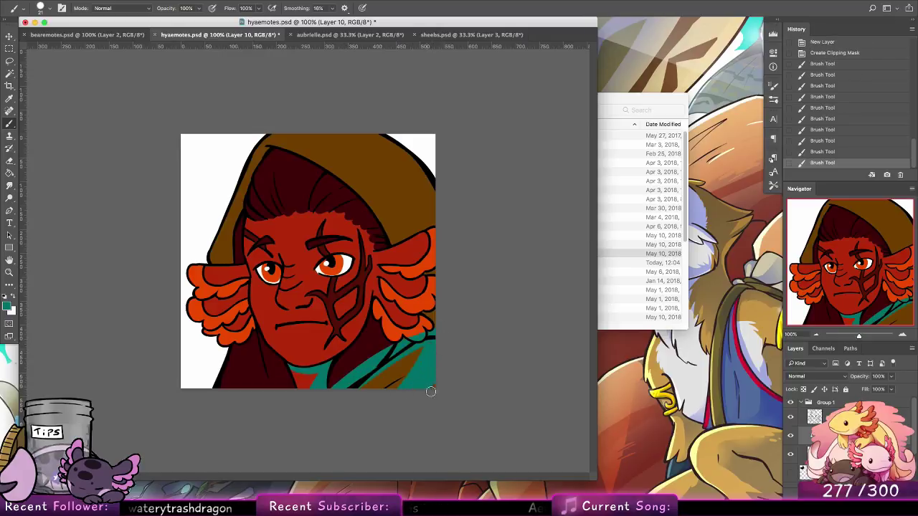
left_click_drag(431, 391, 433, 373)
Paint teal shading along the hood's inner edge, over the right side of the hair and down the right jawline.
left_click(300, 145)
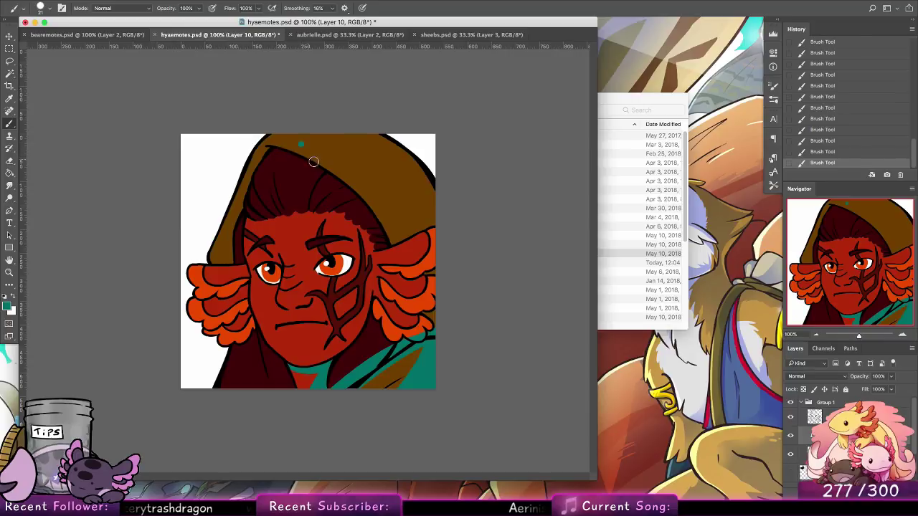
key("super+z")
mouse_move(273, 148)
left_mouse_down()
mouse_move(333, 178)
mouse_move(390, 251)
left_mouse_up()
key("super+z")
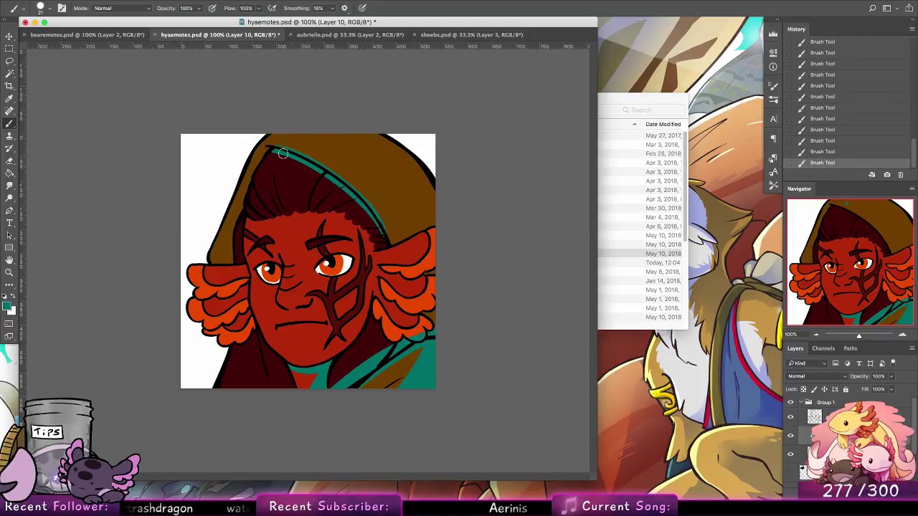
mouse_move(283, 154)
left_mouse_down()
mouse_move(388, 239)
mouse_move(365, 215)
mouse_move(385, 248)
mouse_move(386, 219)
mouse_move(362, 208)
mouse_move(355, 235)
mouse_move(370, 259)
left_mouse_up()
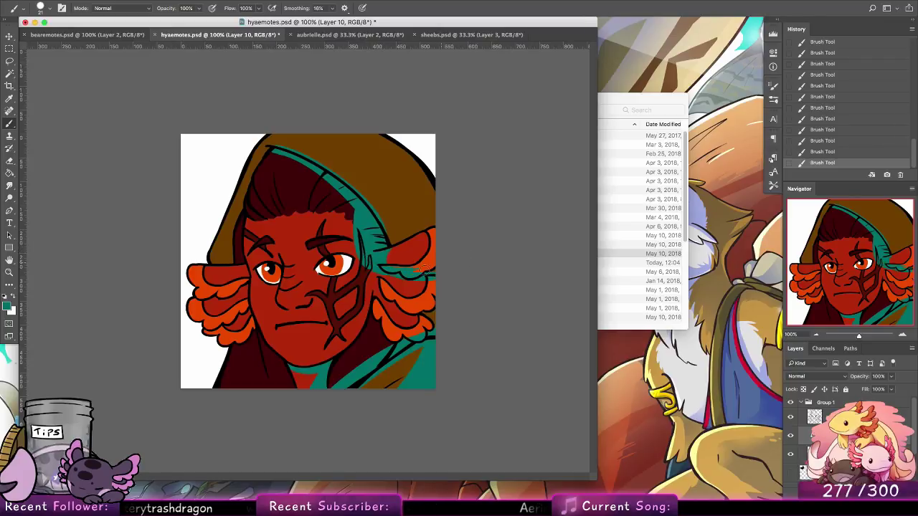
left_click_drag(368, 272, 375, 293)
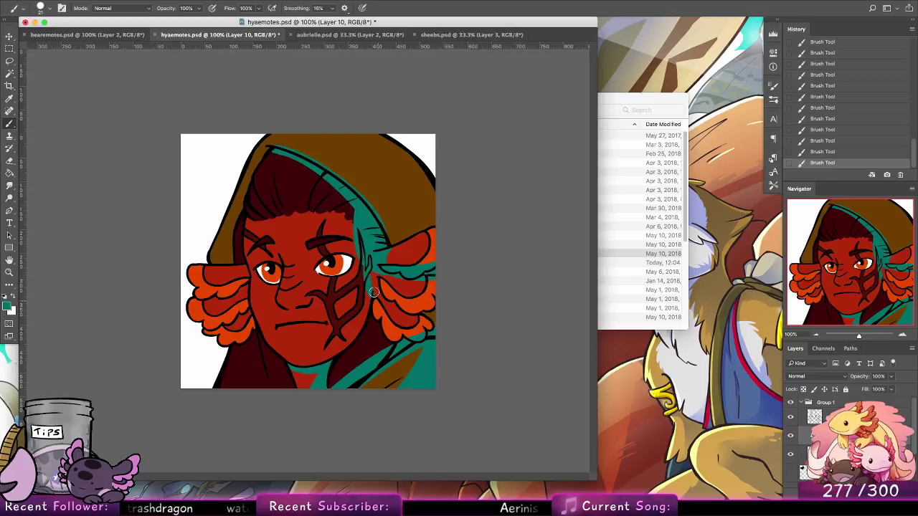
mouse_move(363, 261)
left_mouse_down()
mouse_move(351, 337)
mouse_move(364, 303)
mouse_move(320, 362)
left_mouse_up()
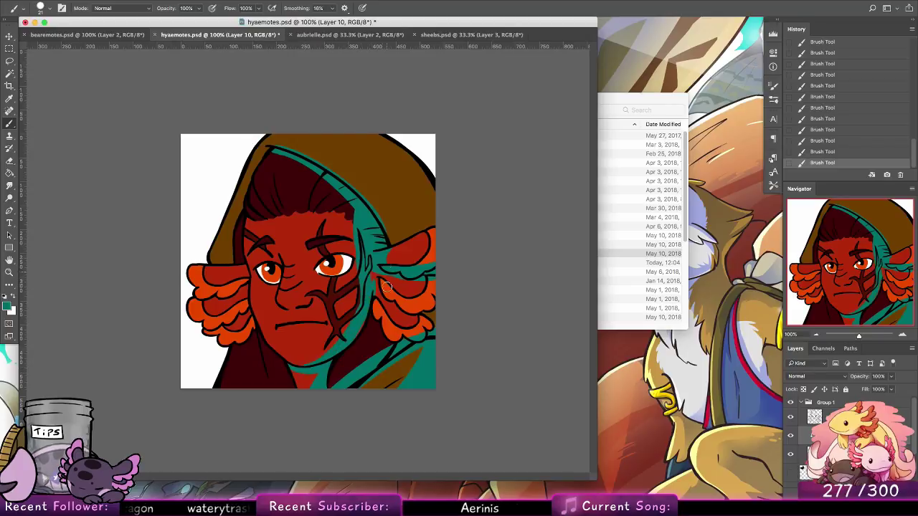
Paint teal shading on the lower folds of both ear fins and over the hair below them.
mouse_move(385, 289)
left_mouse_down()
mouse_move(431, 299)
mouse_move(366, 270)
mouse_move(444, 314)
mouse_move(375, 276)
mouse_move(432, 305)
left_mouse_up()
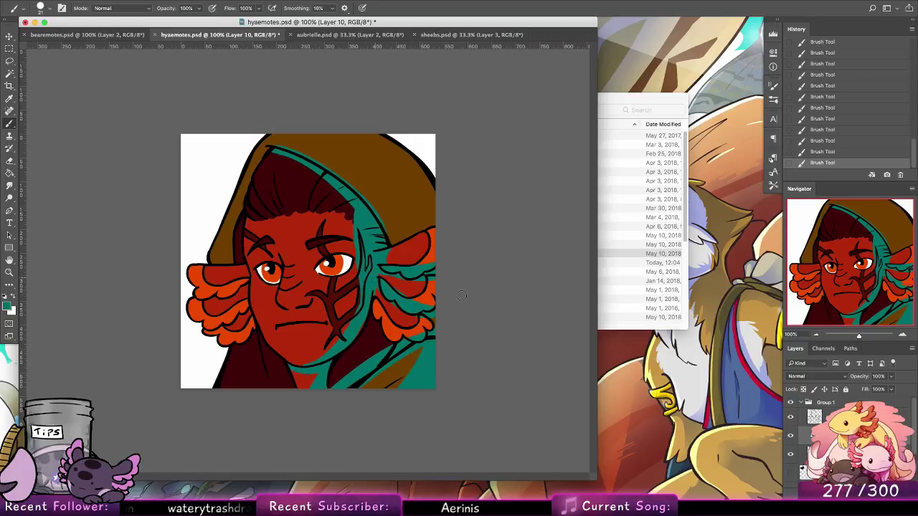
mouse_move(374, 297)
left_mouse_down()
mouse_move(399, 340)
mouse_move(373, 331)
left_mouse_up()
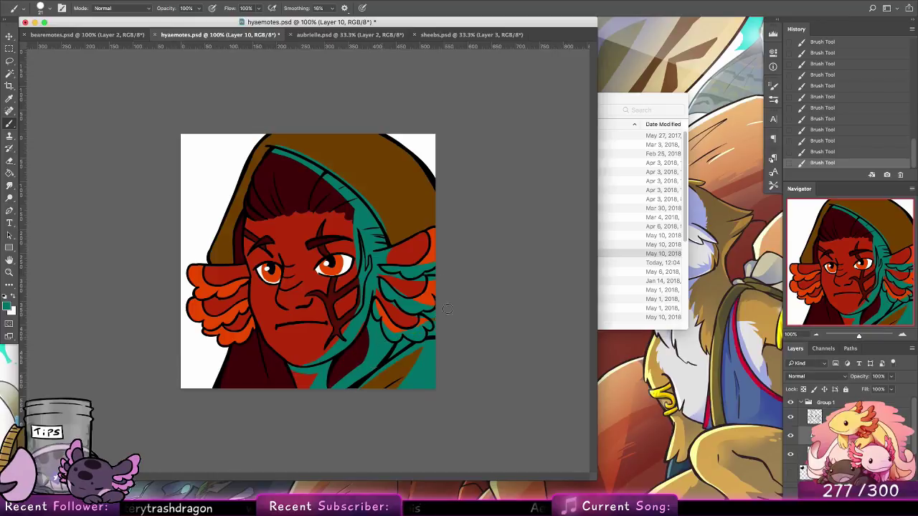
mouse_move(202, 300)
left_mouse_down()
mouse_move(254, 278)
mouse_move(201, 352)
left_mouse_up()
mouse_move(228, 317)
left_mouse_down()
mouse_move(223, 330)
mouse_move(265, 356)
mouse_move(286, 383)
mouse_move(258, 344)
mouse_move(247, 386)
left_mouse_up()
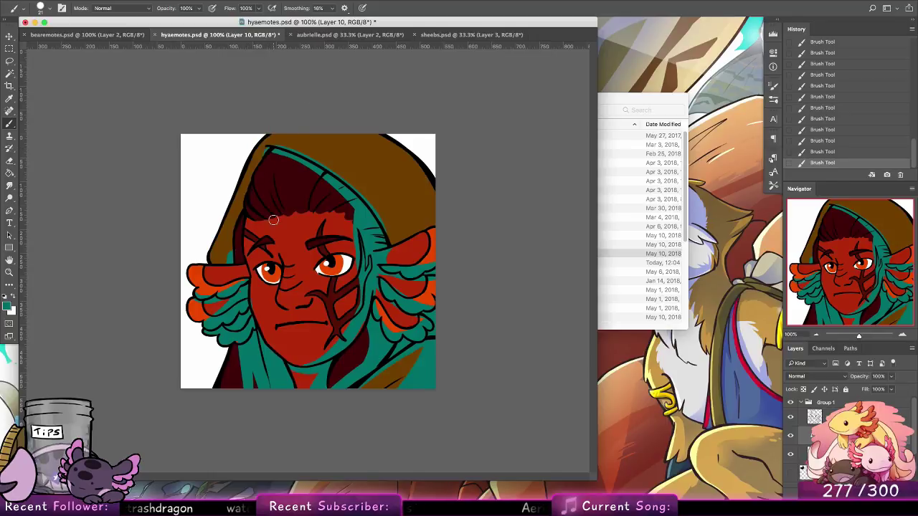
Clean up the teal shading where the hood meets the left ear fin, erasing the excess and repainting the fin's inner shadow.
key("e")
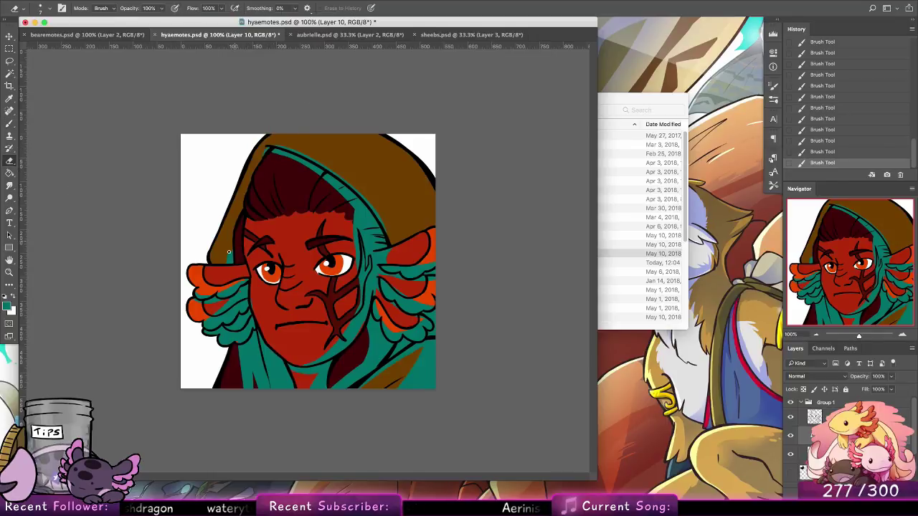
left_click(222, 260)
key("b")
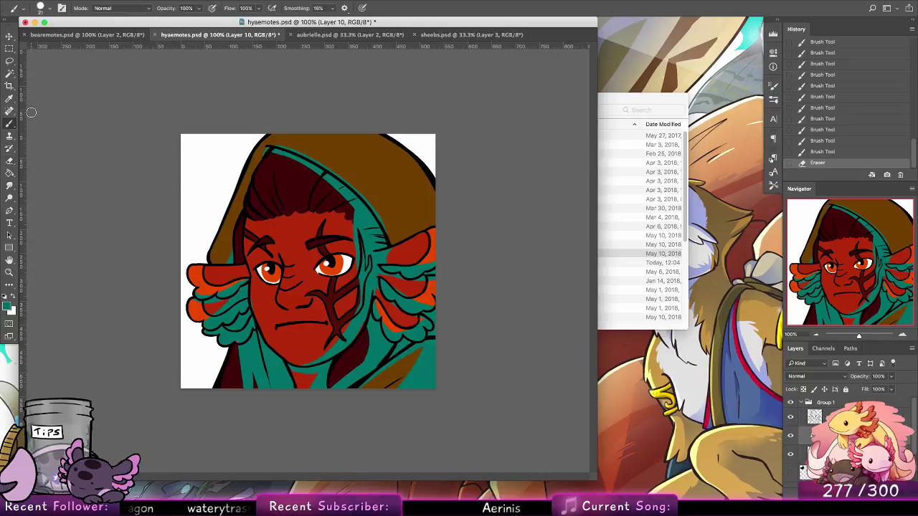
left_click_drag(239, 299, 234, 278)
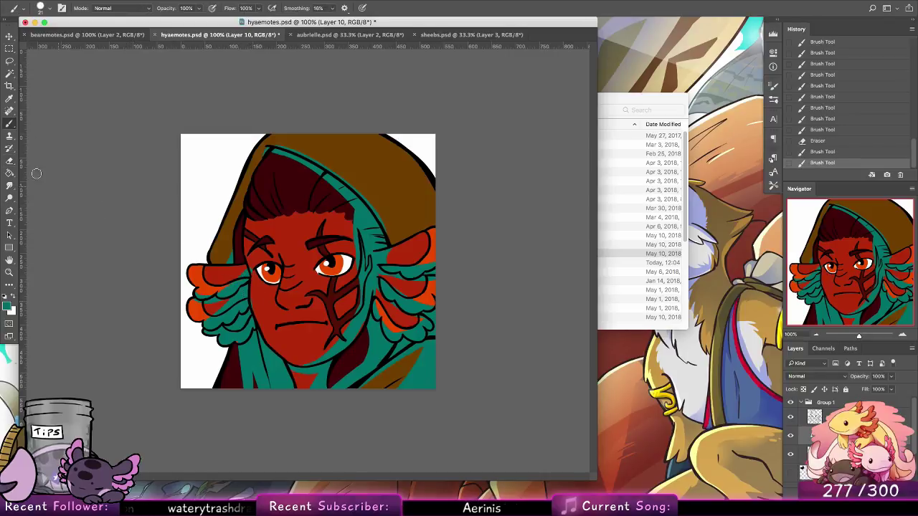
key("e")
left_click(257, 231)
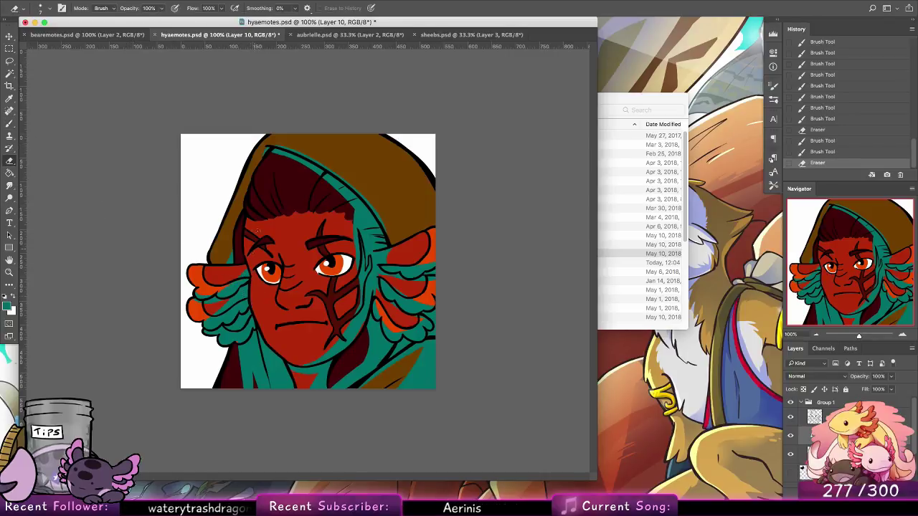
Erase the teal shading from the outer tips of the left ear fin's lower frills so the orange edges show.
left_click(214, 305)
left_click(212, 316)
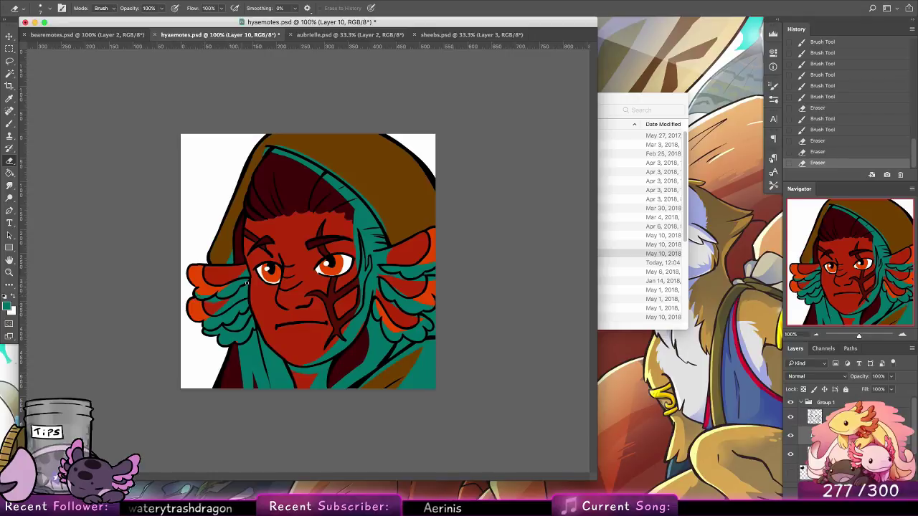
left_click(208, 323)
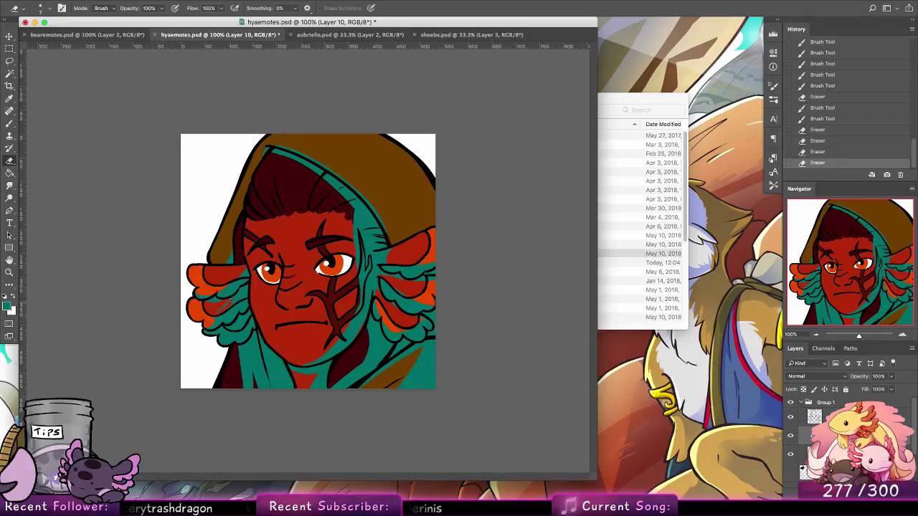
left_click(222, 304)
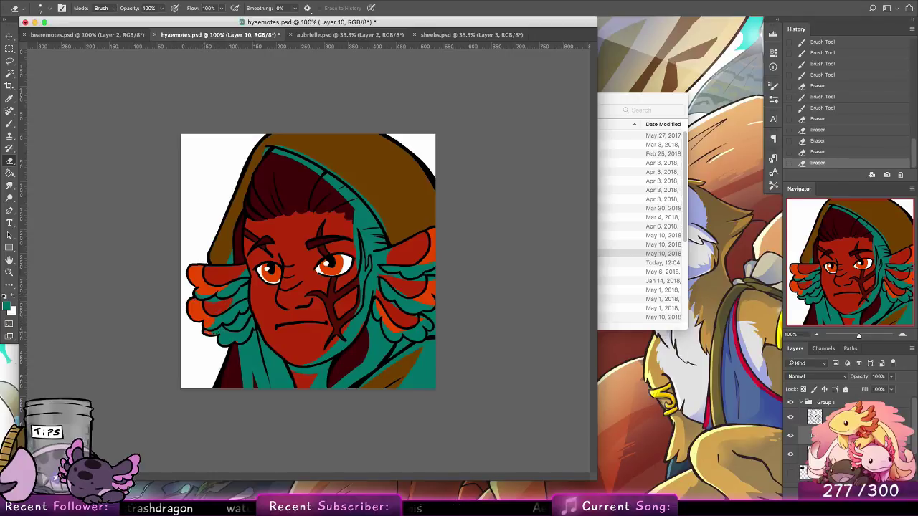
left_click(214, 333)
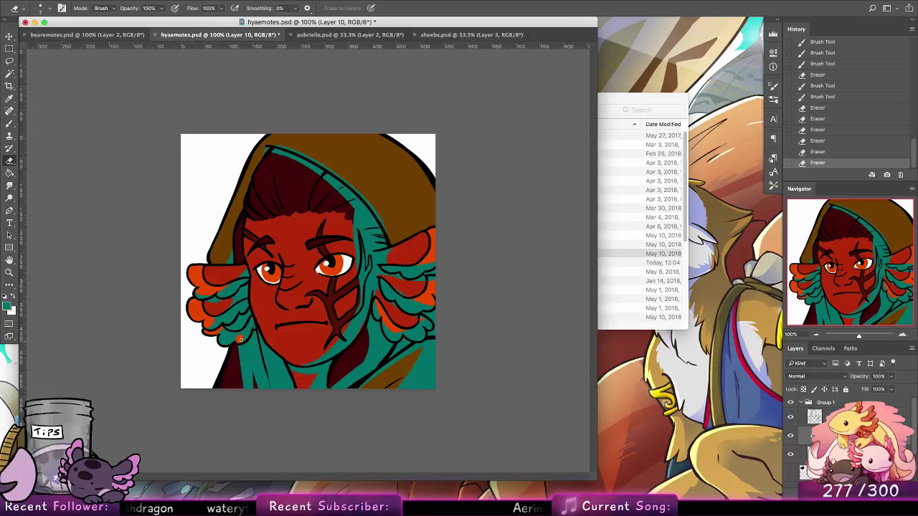
left_click_drag(241, 340, 237, 335)
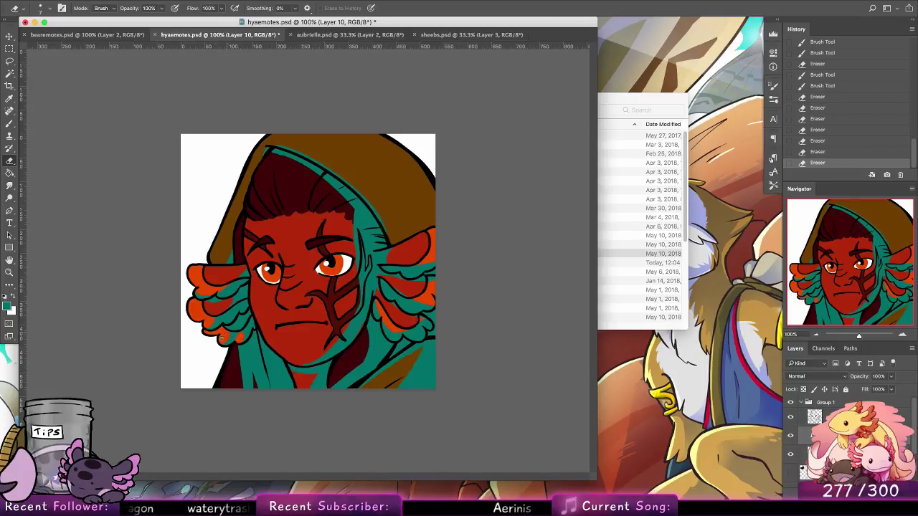
left_click(237, 342)
Erase narrow strips of teal shading from the hair and cloak below the left ear fin.
left_click_drag(240, 346, 247, 391)
mouse_move(244, 348)
left_mouse_down()
mouse_move(256, 324)
mouse_move(250, 392)
mouse_move(253, 356)
mouse_move(251, 391)
left_mouse_up()
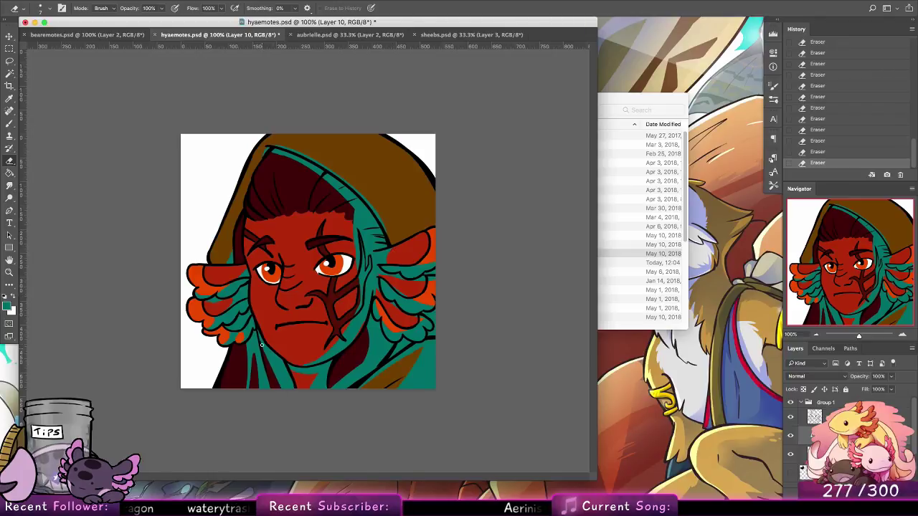
left_click_drag(262, 346, 285, 404)
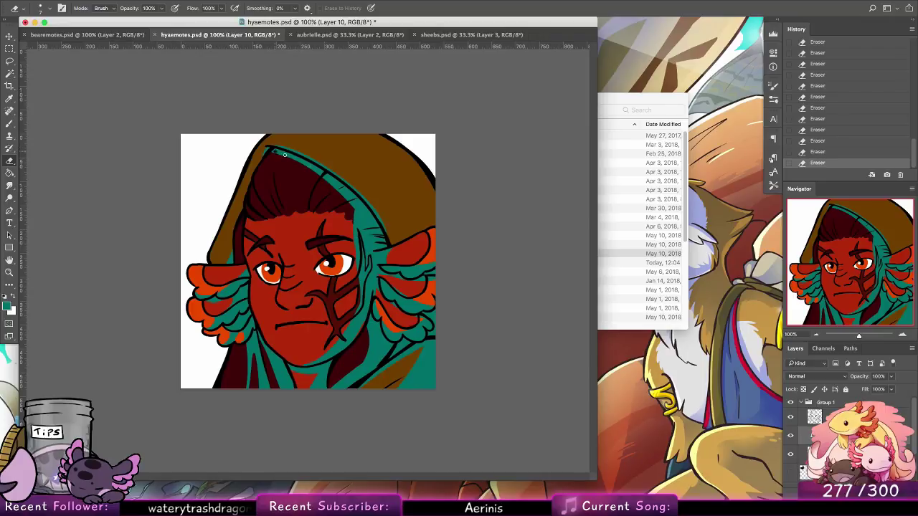
Undo the last erasure on the hood's inner edge and erase cleaner gaps in the teal shading along the hairline there.
key("super+z")
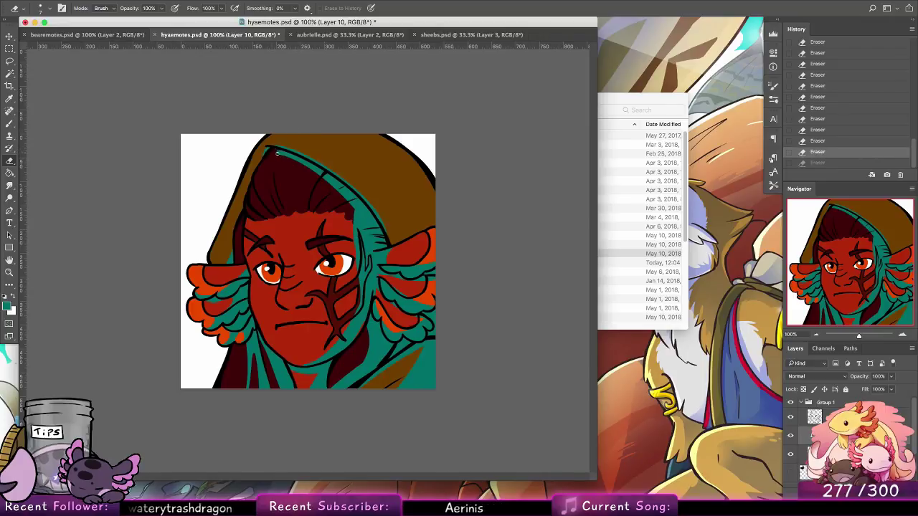
left_click_drag(280, 153, 273, 150)
left_click_drag(323, 179, 332, 193)
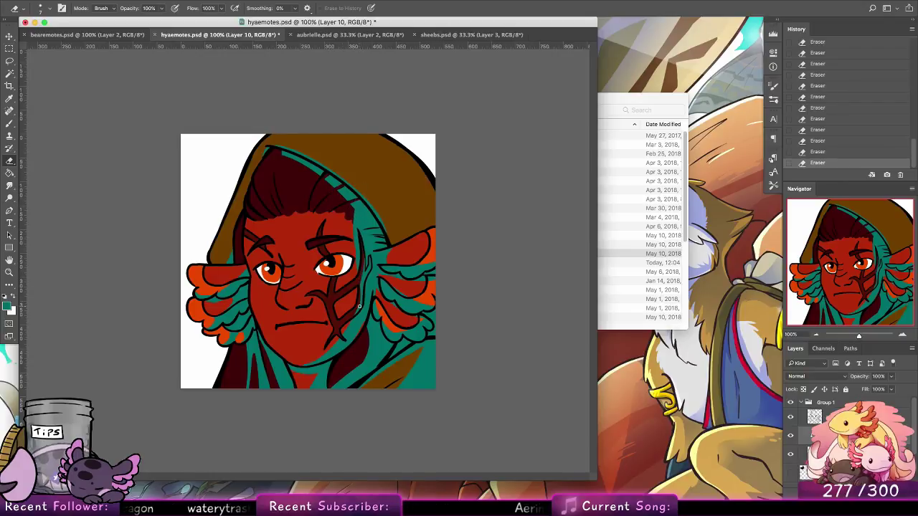
Trim the teal shading along the right jawline and neck and erase it from the hair lock beside the neck.
mouse_move(336, 352)
left_mouse_down()
mouse_move(320, 362)
mouse_move(330, 355)
left_mouse_up()
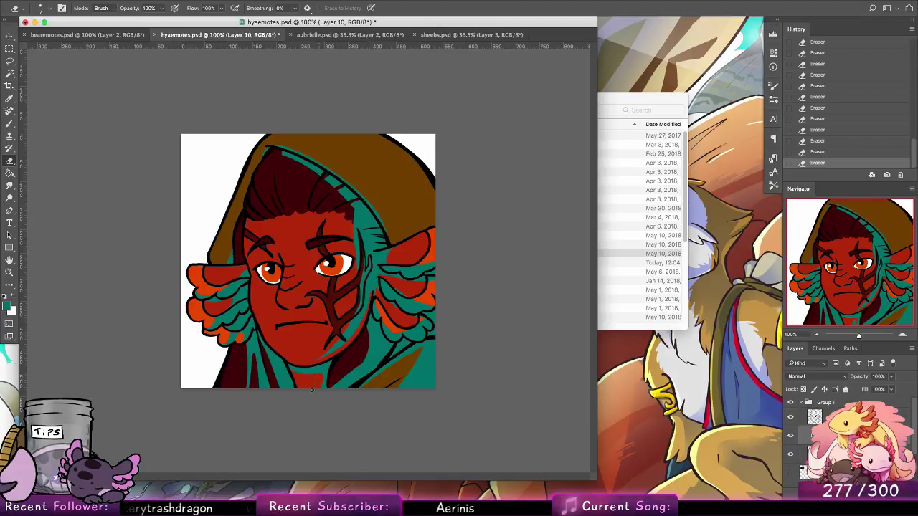
left_click_drag(332, 387, 369, 354)
left_click_drag(370, 317, 349, 378)
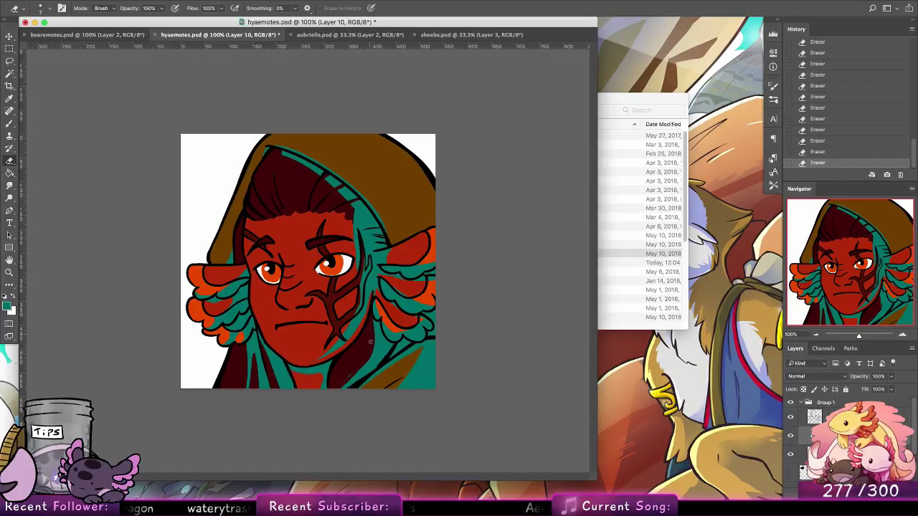
mouse_move(365, 365)
left_mouse_down()
mouse_move(341, 388)
mouse_move(379, 308)
left_mouse_up()
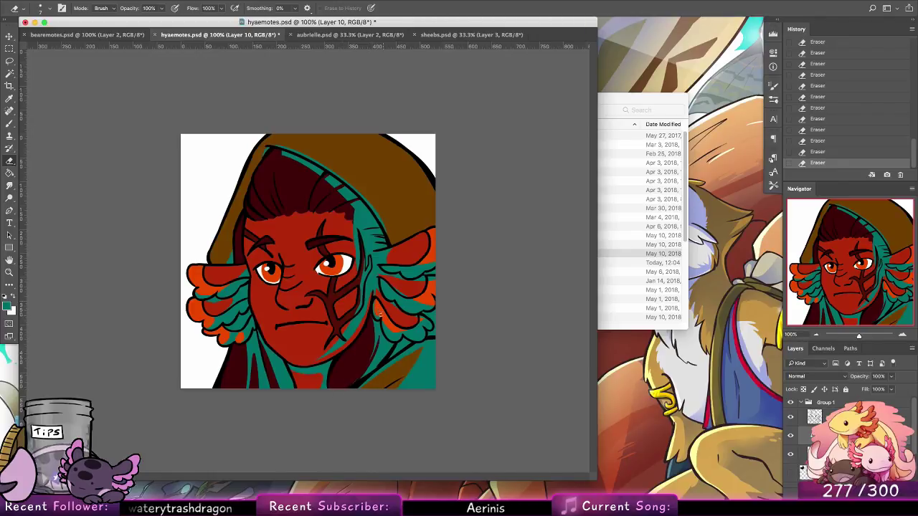
Undo the last erasure on the right ear fin and erase the teal from the edges of its frills.
key("super+z")
key("super+shift+z")
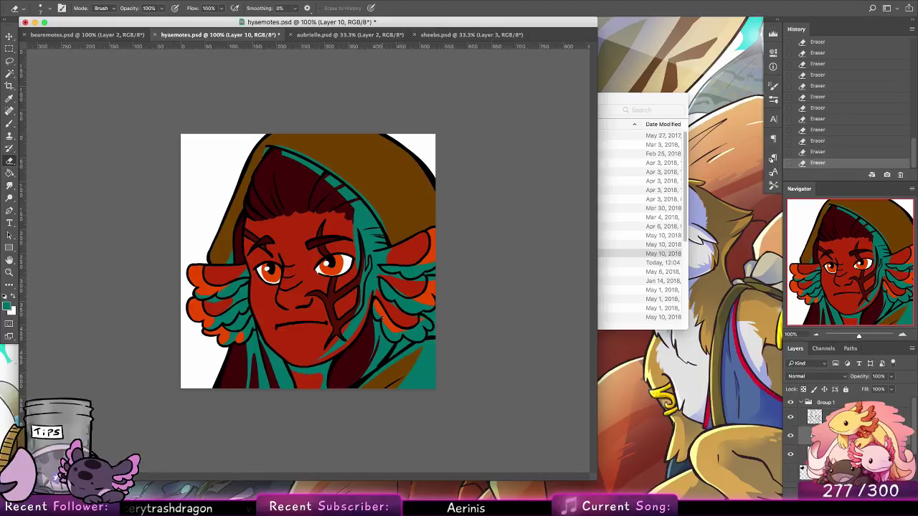
key("super+z")
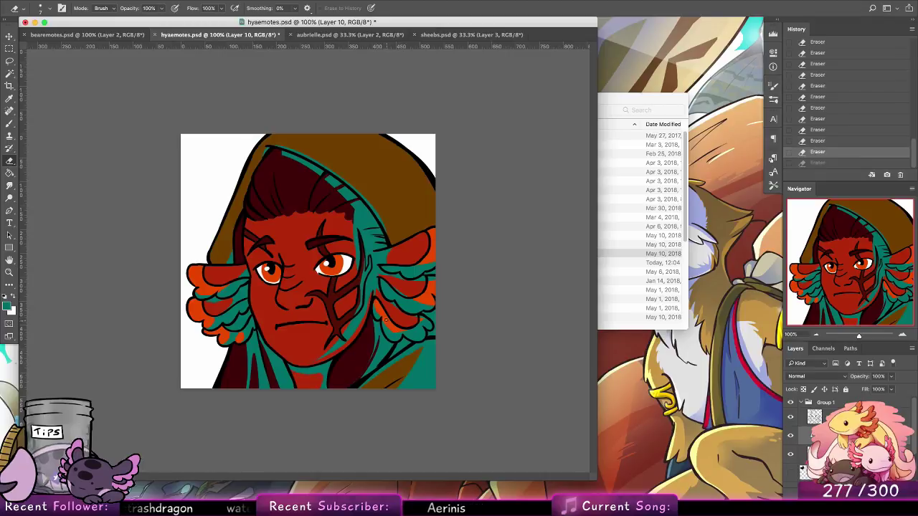
left_click_drag(385, 315, 400, 330)
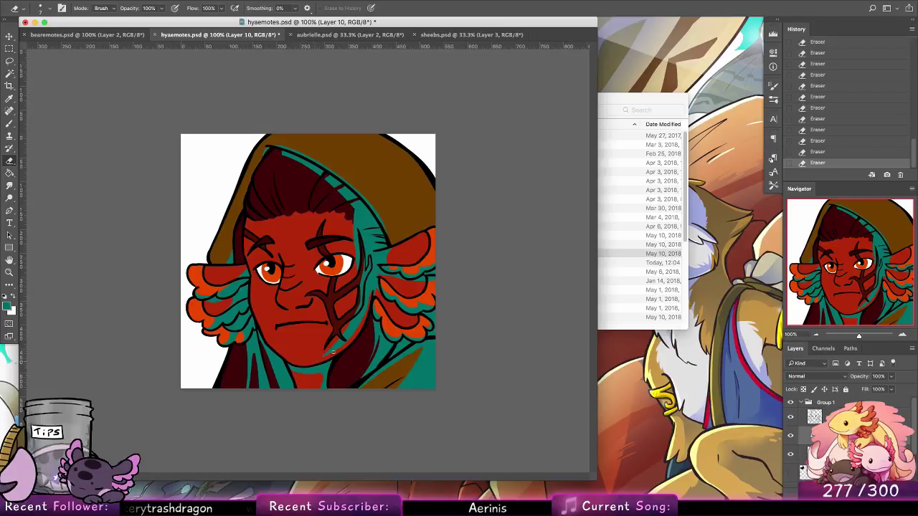
Choose a 9 px hard brush and paint teal shading around the inner corner of the left eye and beside the nose bridge.
left_click(10, 124)
left_click(50, 8)
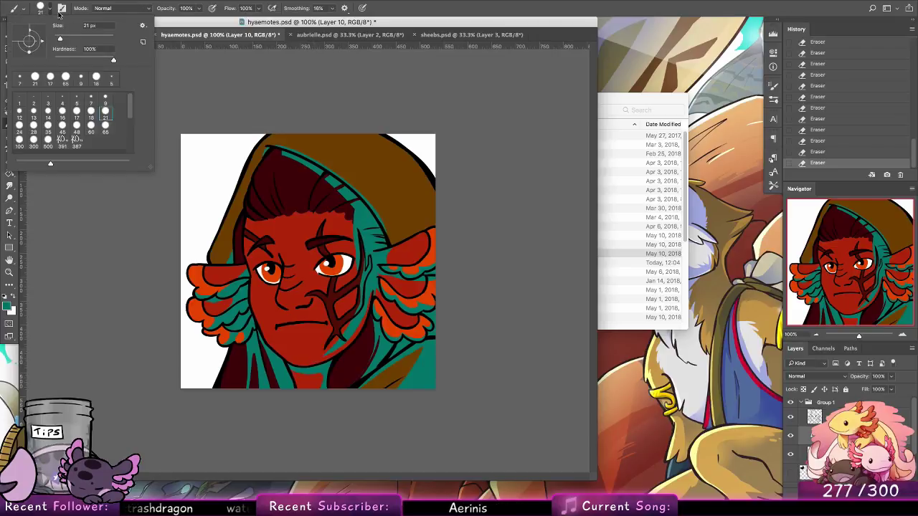
left_click(106, 99)
left_click(278, 262)
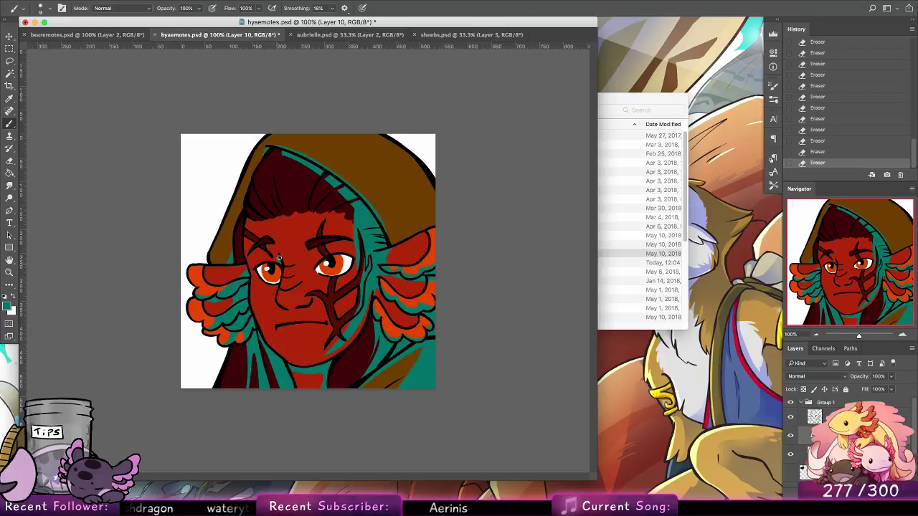
left_click(278, 260)
left_click(272, 283)
left_click(278, 259)
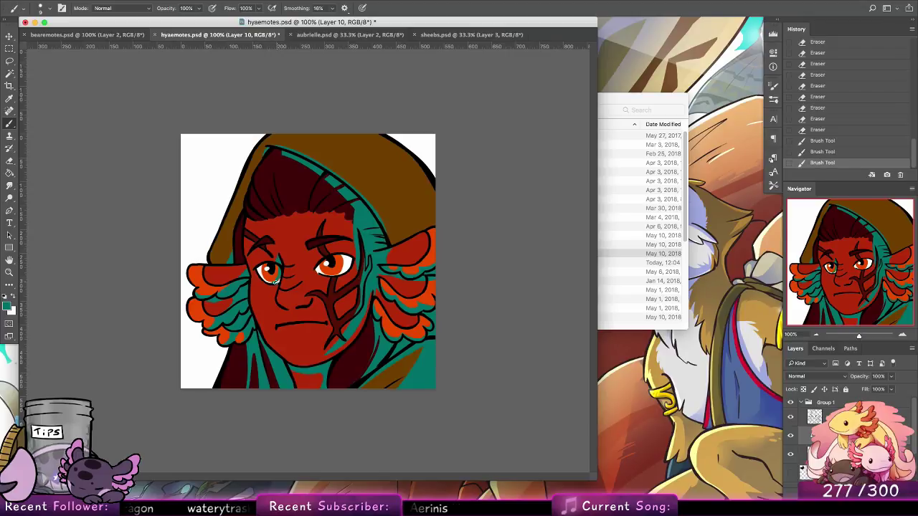
left_click(276, 282)
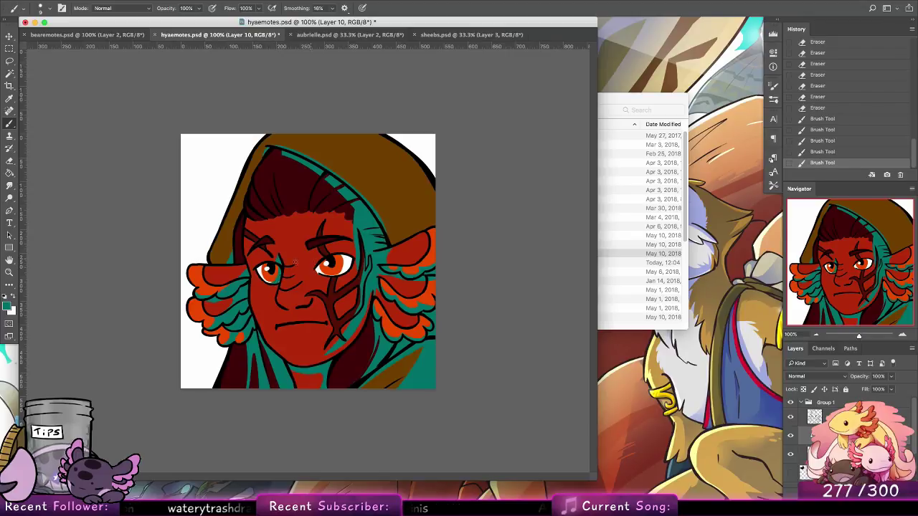
left_click(279, 275)
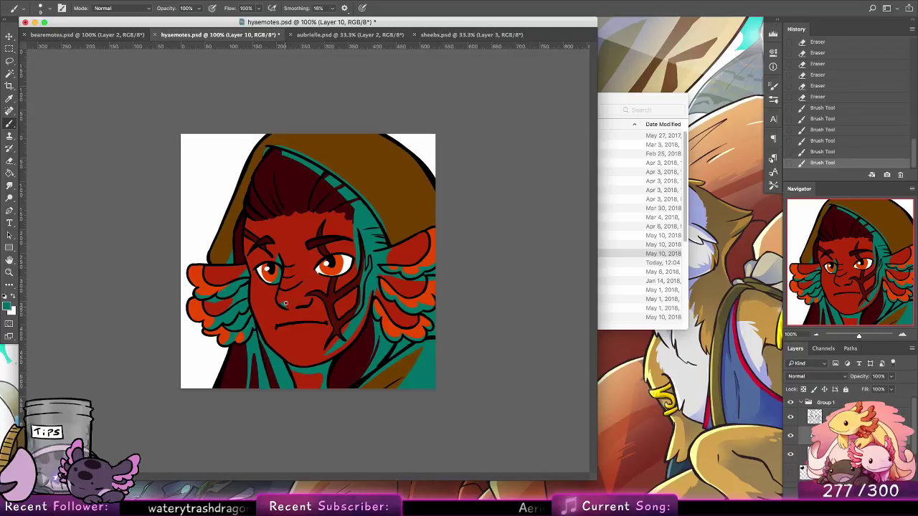
Paint teal shading under the nose and trim its left edge with the Eraser.
left_click(308, 303)
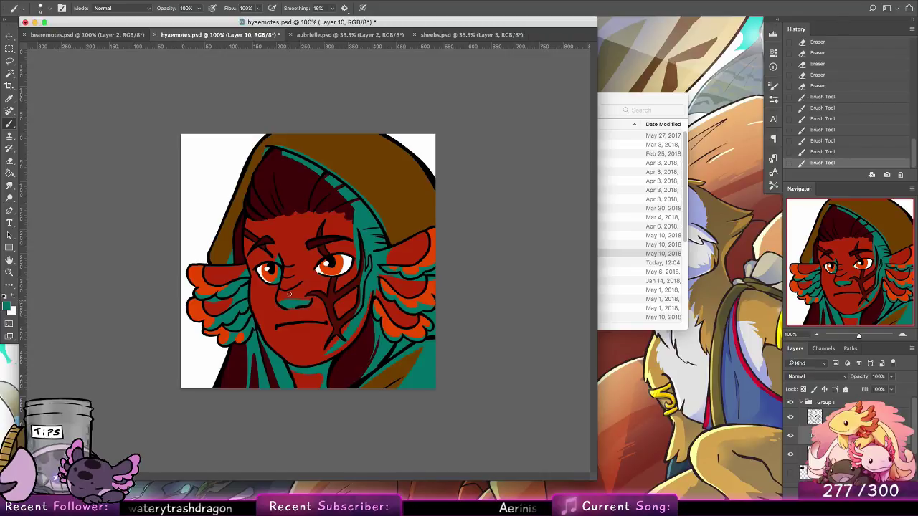
key("e")
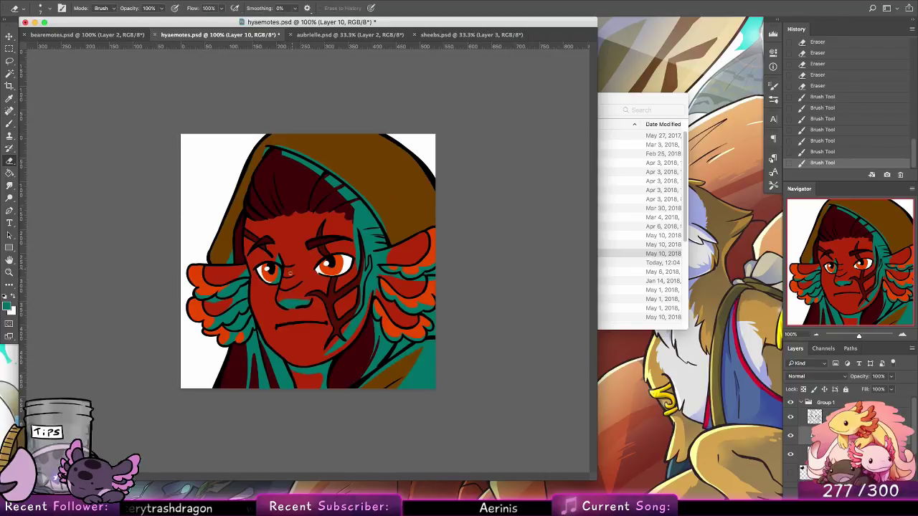
left_click(282, 300)
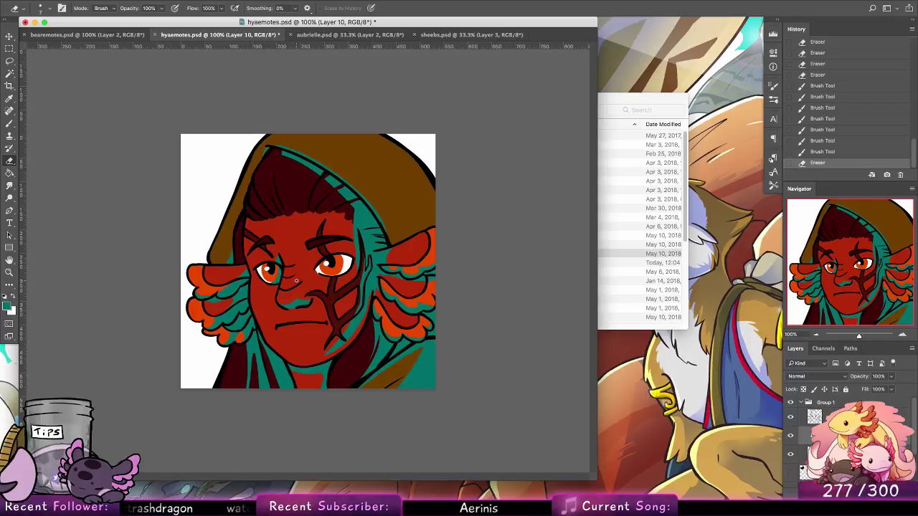
Paint a small teal shadow below the lower lip and tidy it with the Eraser.
key("b")
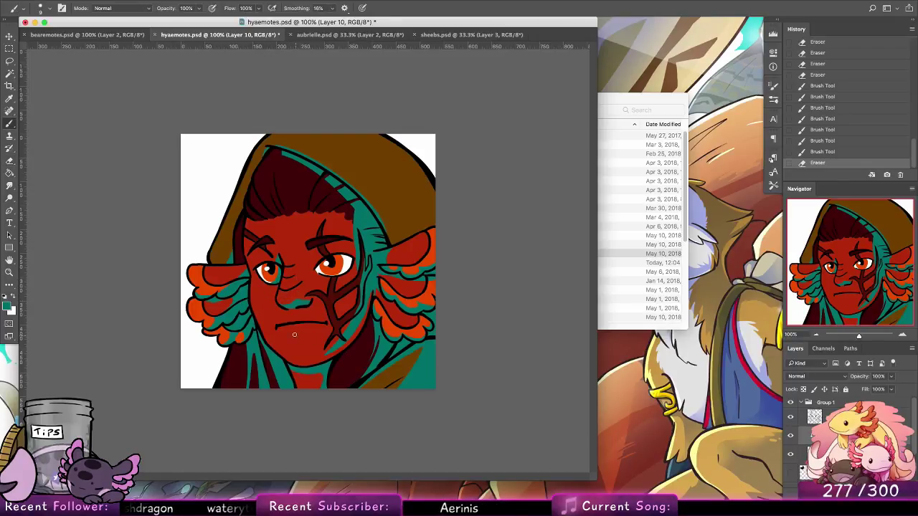
left_click(296, 336)
left_click(298, 337)
key("e")
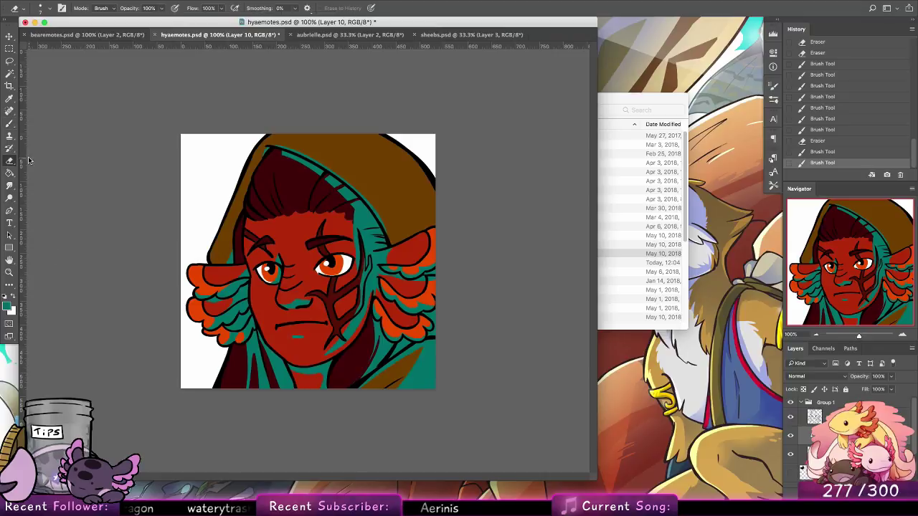
left_click(295, 336)
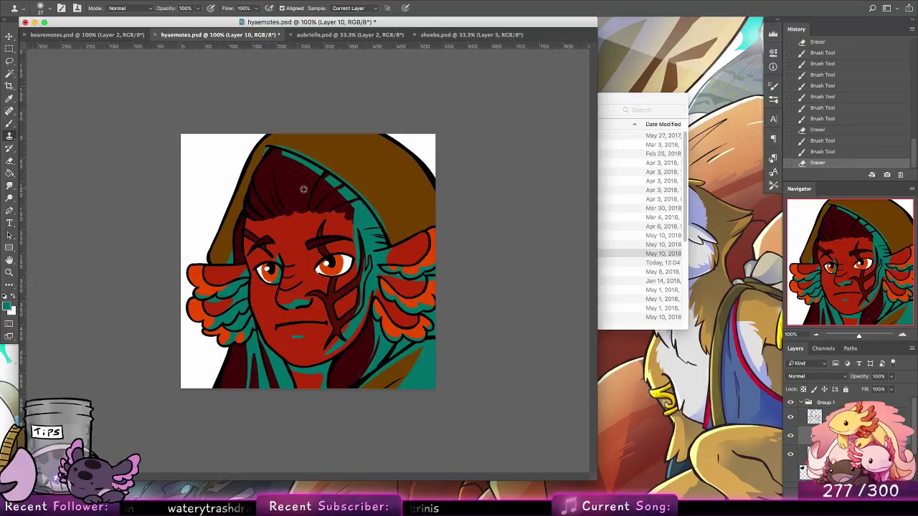
key("b")
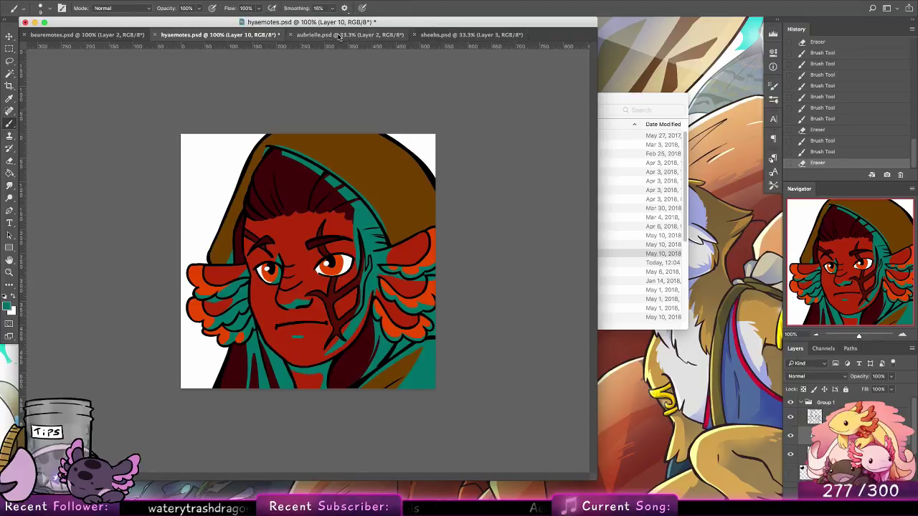
Zoom in on the face in the hya.psd reference sheet and return to hyaemotes.psd with a dark maroon brush colour.
mouse_move(653, 493)
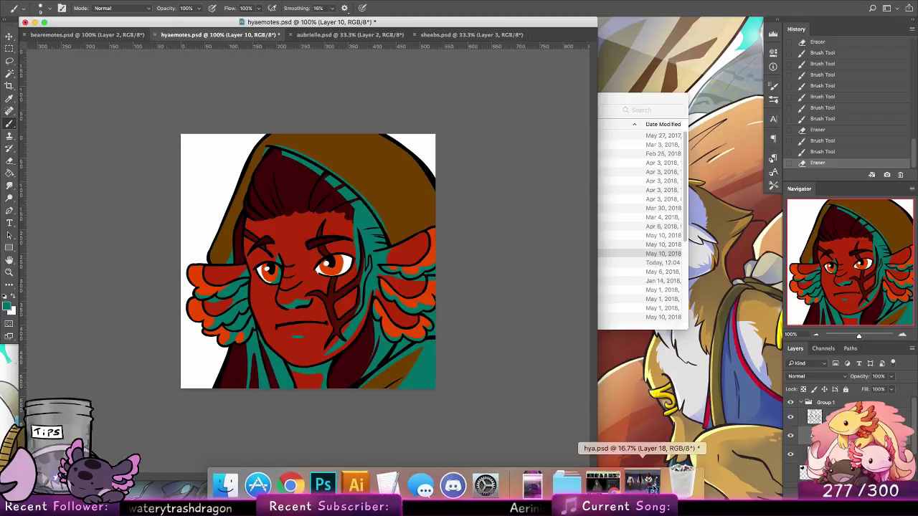
left_click(653, 492)
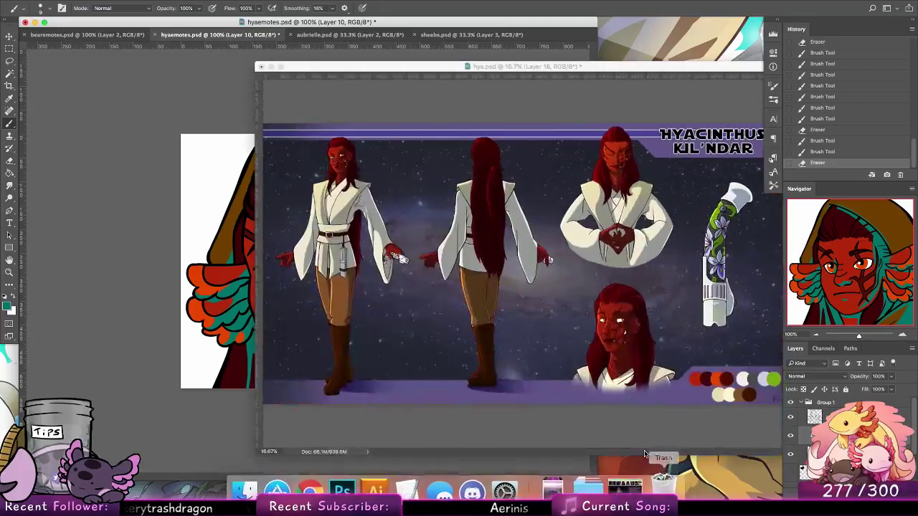
left_click(9, 273)
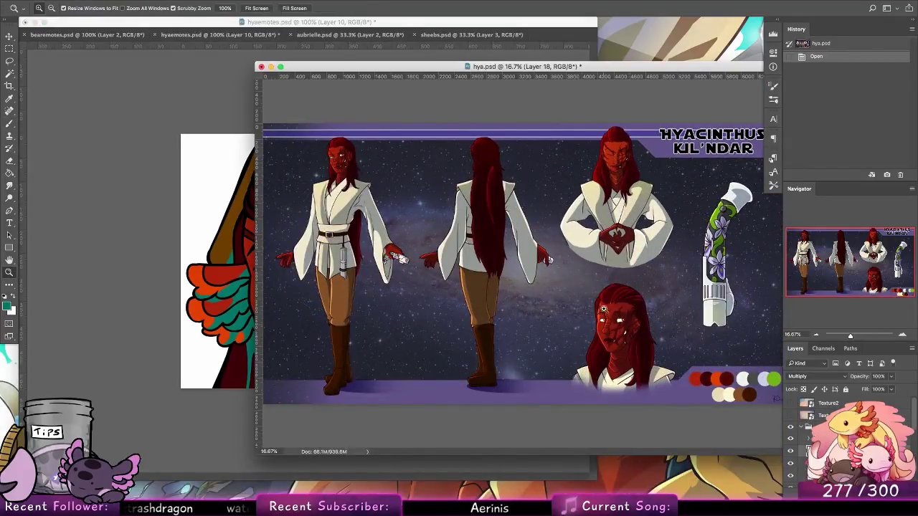
left_click_drag(606, 315, 694, 322)
left_click(9, 123)
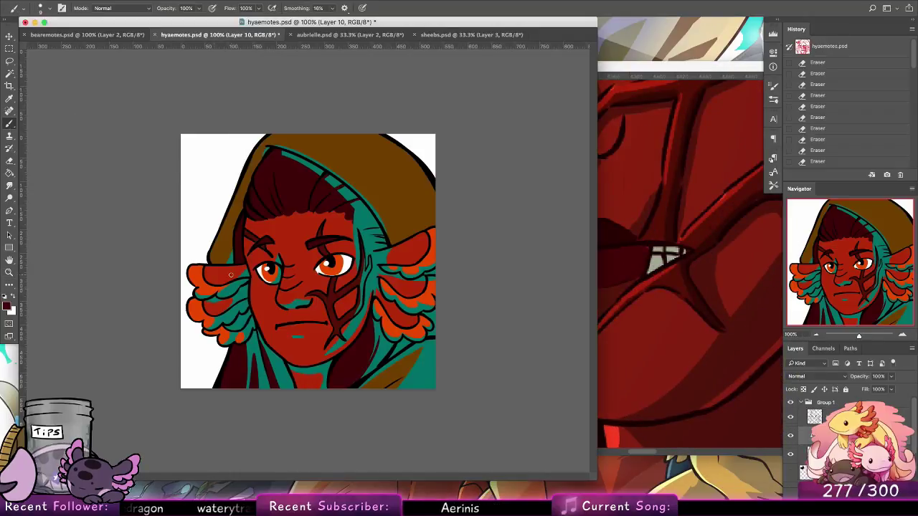
Try painting the lips in a darker red and a pale tooth at the mouth corner on the shading layer.
left_click(231, 275)
mouse_move(293, 325)
left_mouse_down()
mouse_move(281, 327)
mouse_move(325, 322)
left_mouse_up()
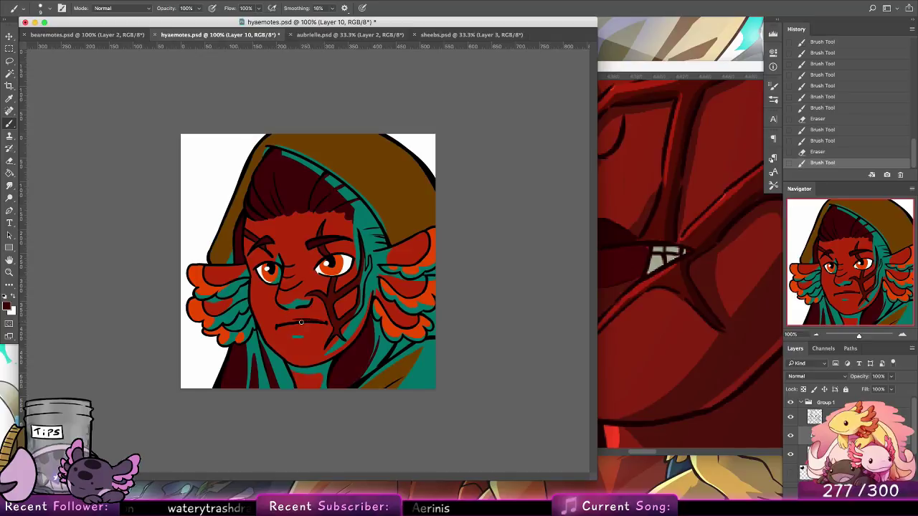
key("super+z")
key("i")
left_click(6, 307)
left_click(309, 227)
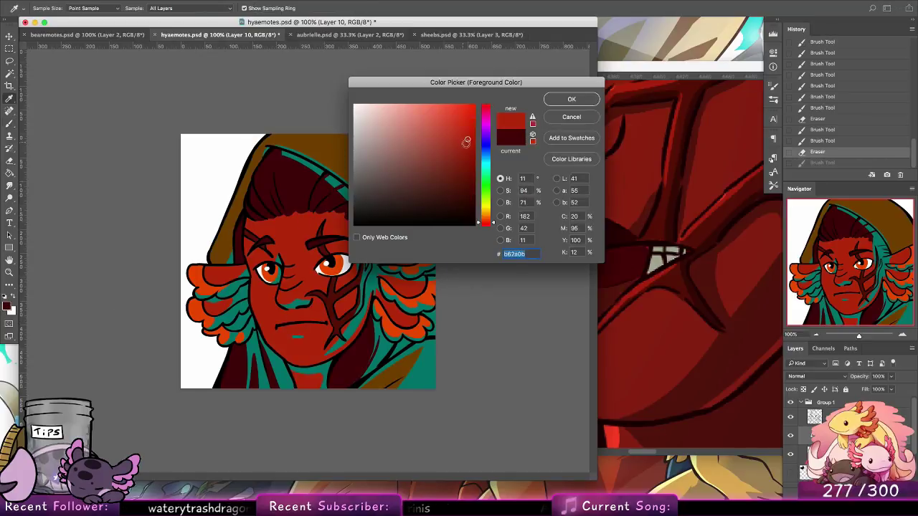
left_click(470, 149)
left_click(554, 104)
key("b")
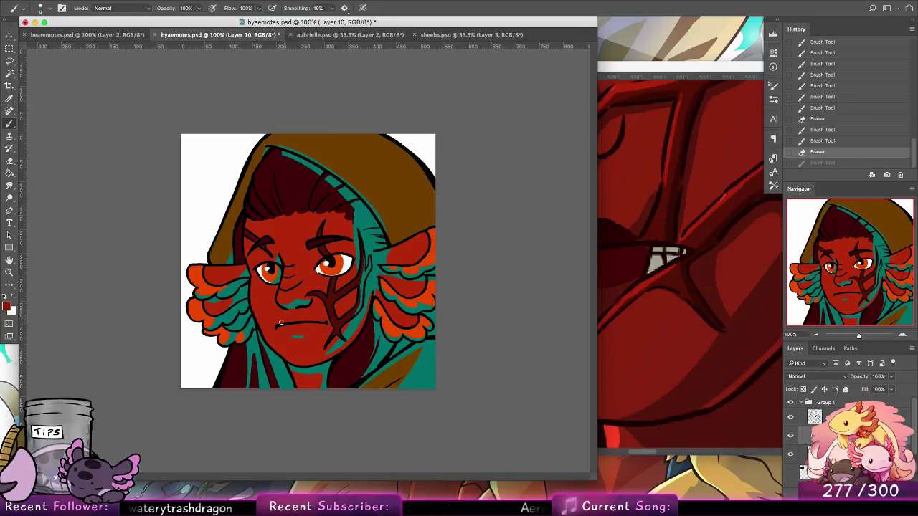
mouse_move(280, 323)
left_mouse_down()
mouse_move(320, 321)
mouse_move(301, 321)
mouse_move(310, 326)
left_mouse_up()
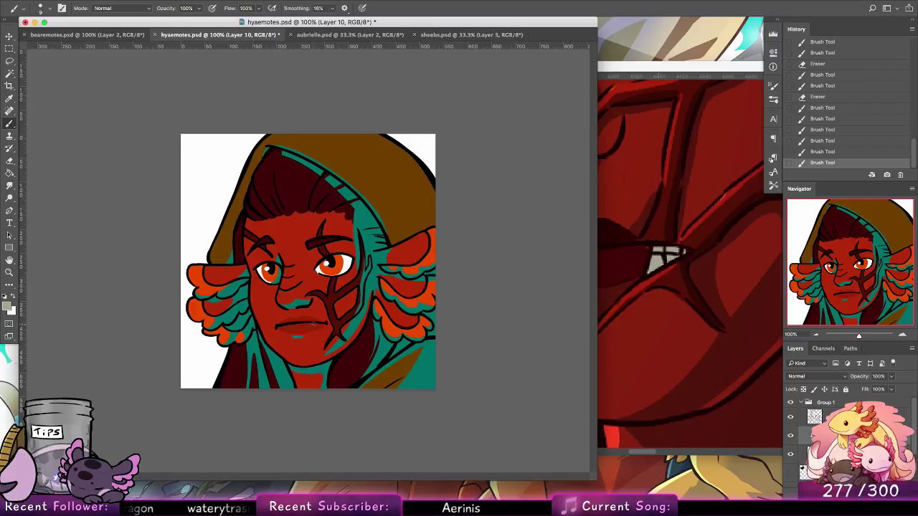
left_click(313, 325)
left_click(317, 325)
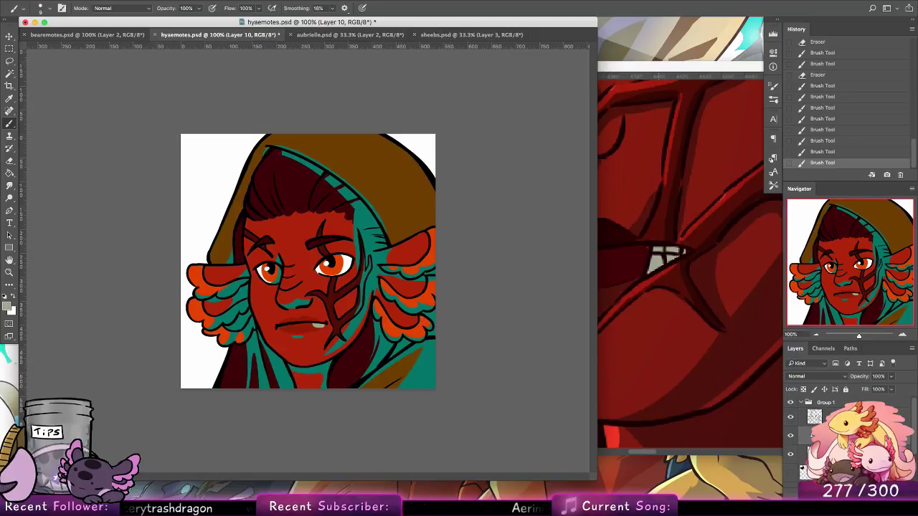
Undo all the lip and tooth strokes on the shading layer.
key("super+z")
key("super+z")
key("super+z")
key("super+z")
key("super+z")
key("super+z")
key("super+z")
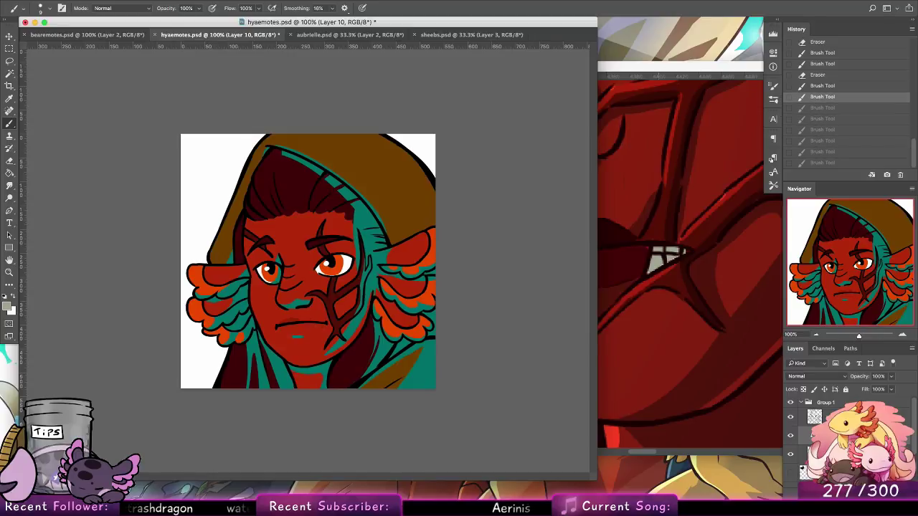
key("super+z")
Set the teal shading layer to Multiply and adjust its Hue/Saturation to about hue +70, saturation +62 and a lightness above +59.
left_click(804, 377)
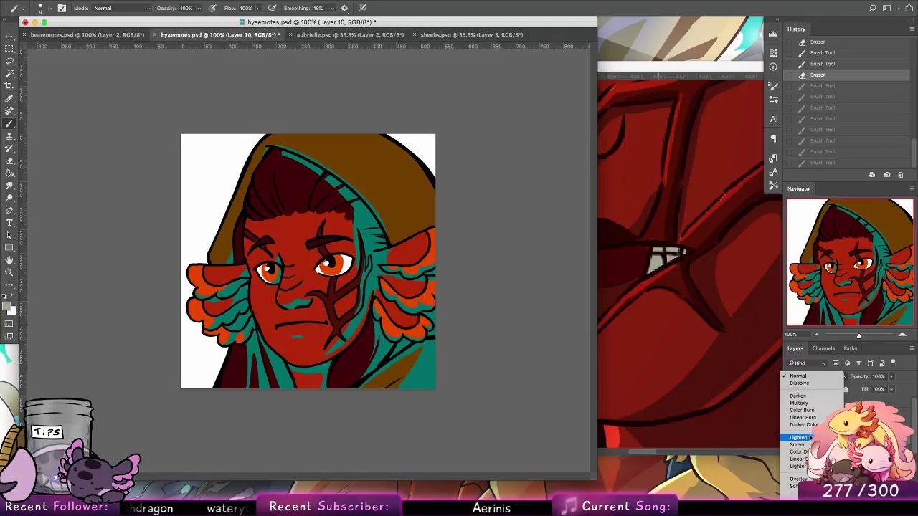
left_click(796, 404)
left_click(127, 3)
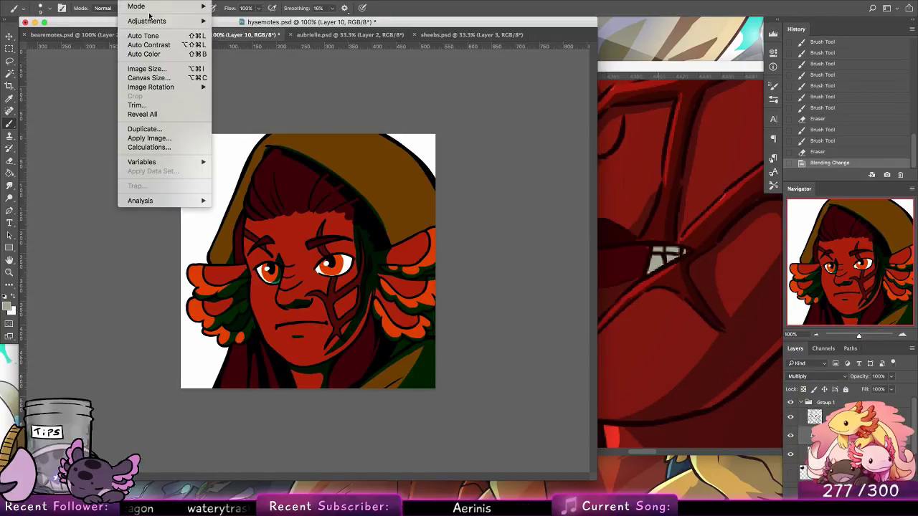
mouse_move(208, 26)
left_click(279, 73)
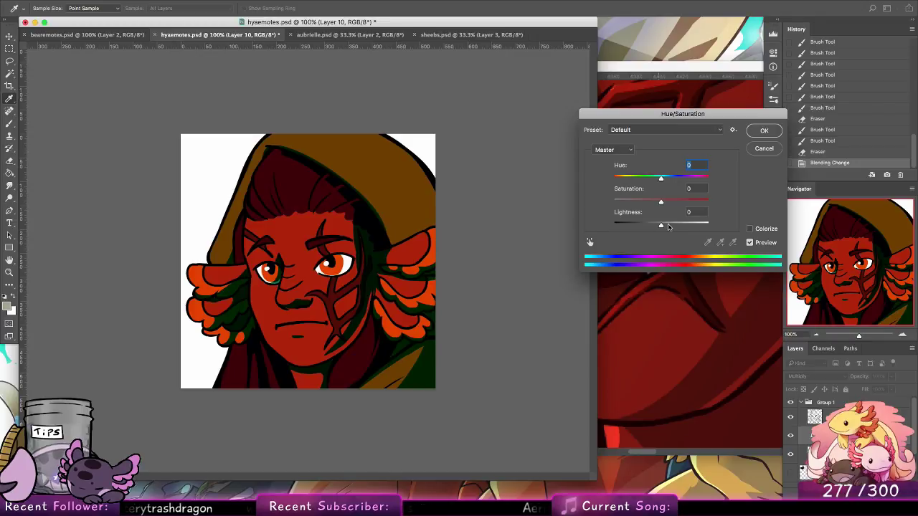
left_click_drag(680, 227, 689, 226)
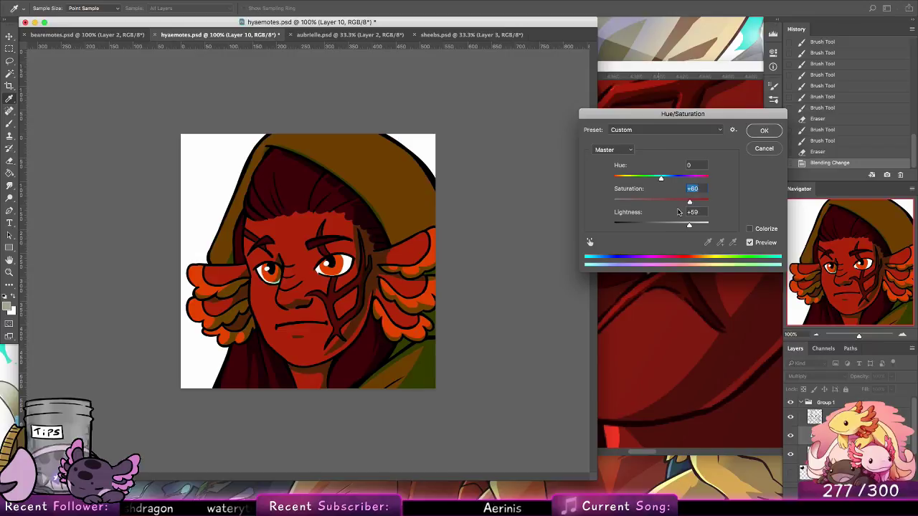
left_click_drag(662, 180, 613, 177)
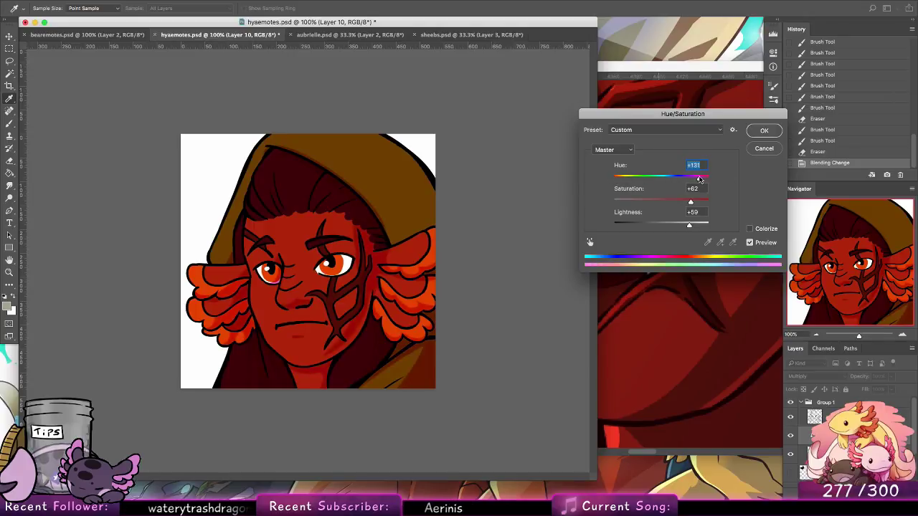
left_click_drag(683, 177, 690, 180)
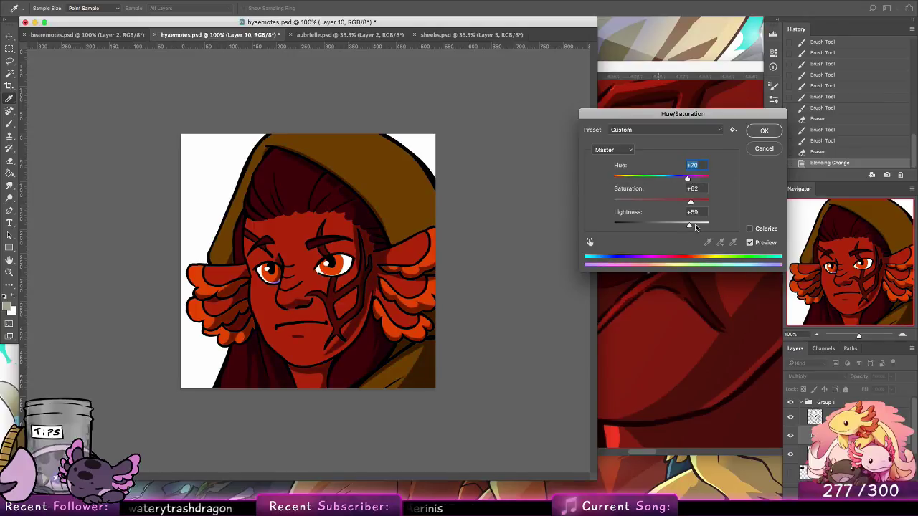
left_click_drag(695, 227, 698, 228)
left_click(765, 130)
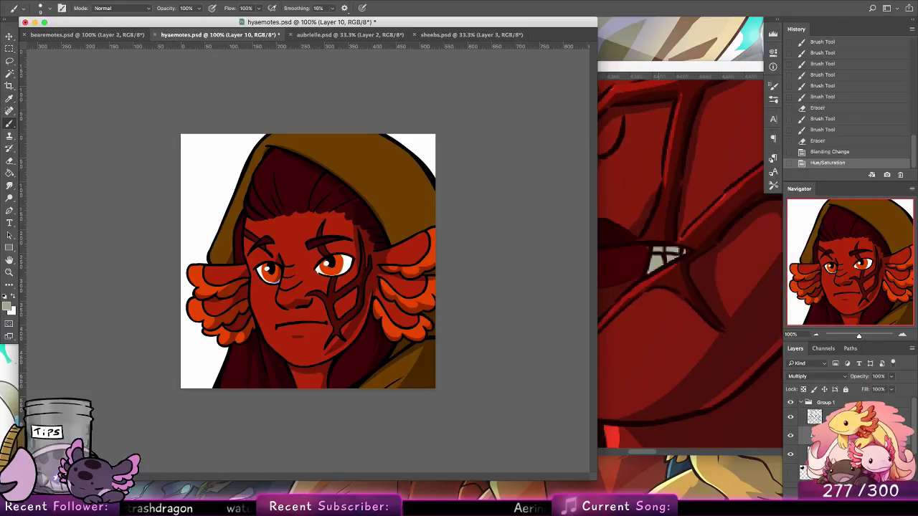
On Layer 9, paint the lips dark red and add a pale tooth at the mouth corner using colours from the reference.
key("alt+bracketleft")
left_click(637, 254)
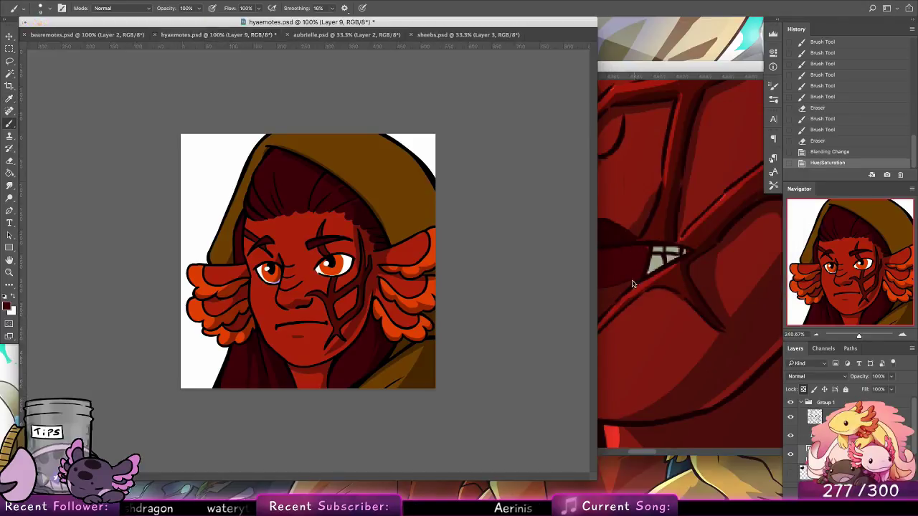
left_click(148, 316)
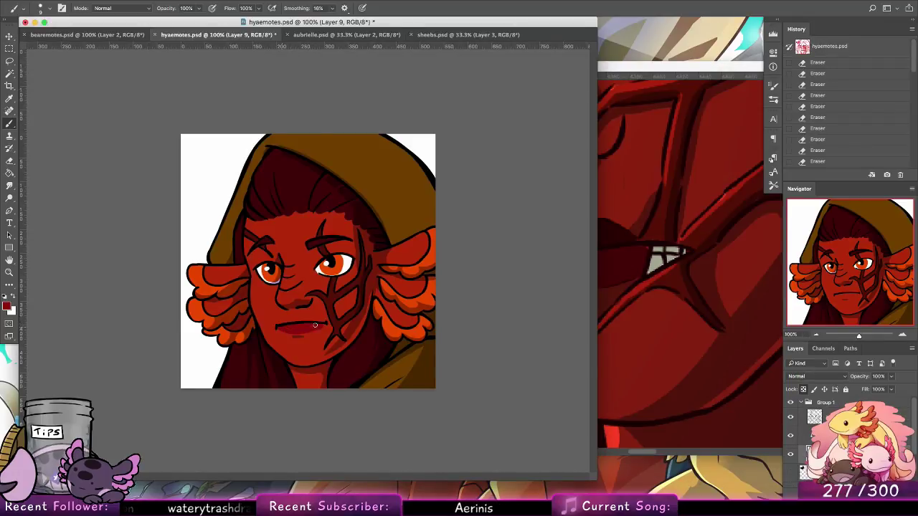
mouse_move(314, 325)
left_mouse_down()
mouse_move(282, 328)
mouse_move(325, 322)
mouse_move(315, 335)
left_mouse_up()
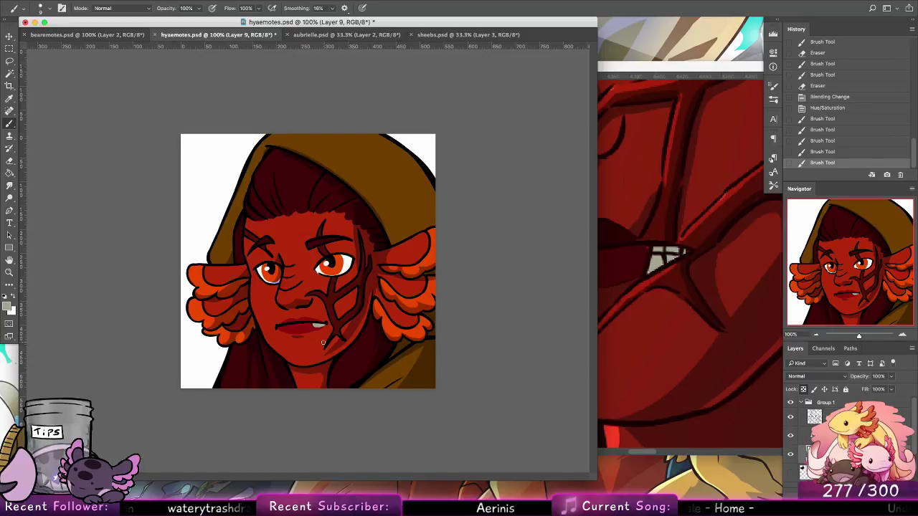
mouse_move(327, 327)
left_mouse_down()
mouse_move(348, 318)
mouse_move(333, 335)
left_mouse_up()
key("super+alt+z")
key("super+alt+z")
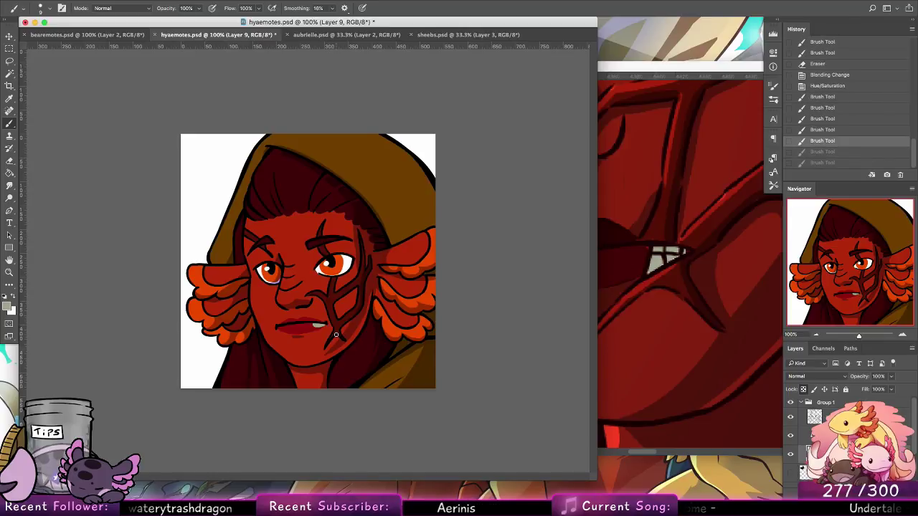
On line-art Layer 8, erase the black scar outlines on the lower cheek beside the mouth, reducing the Eraser to 5 px.
key("l")
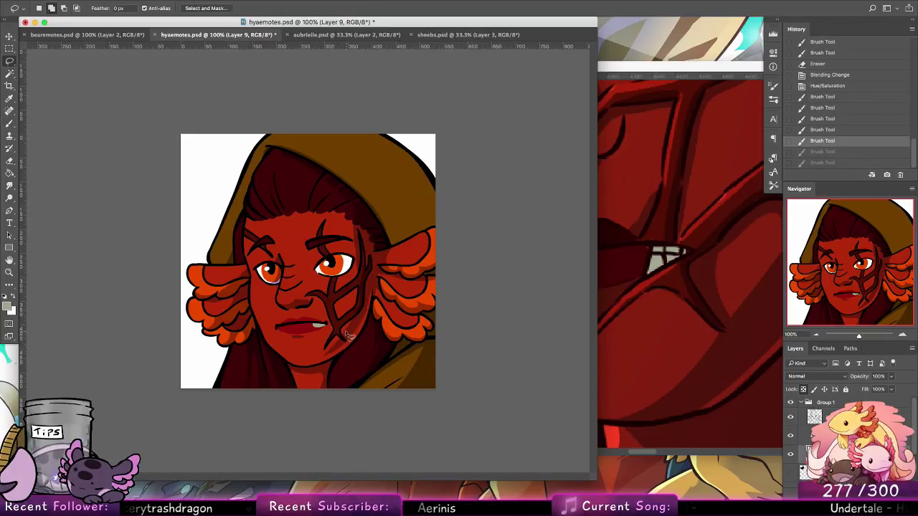
key("e")
left_click(820, 416)
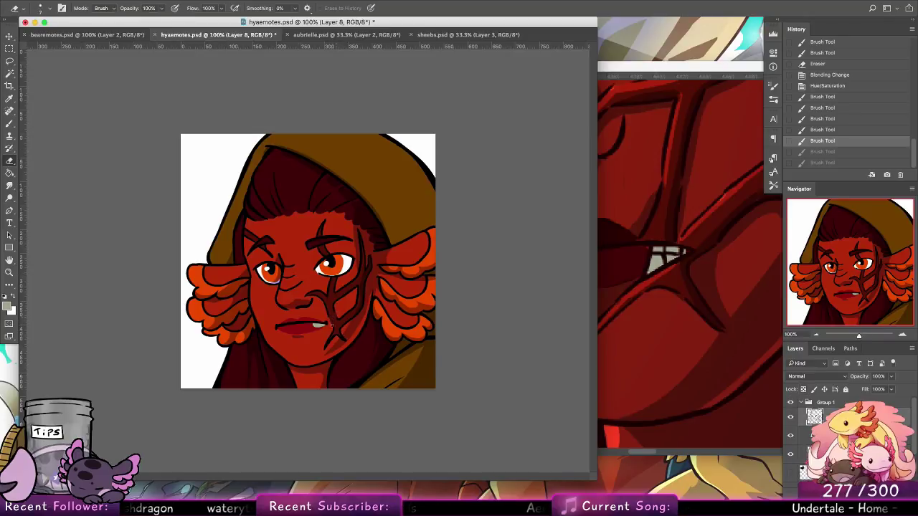
mouse_move(342, 307)
left_mouse_down()
mouse_move(352, 329)
mouse_move(342, 336)
left_mouse_up()
key("d")
left_click(42, 9)
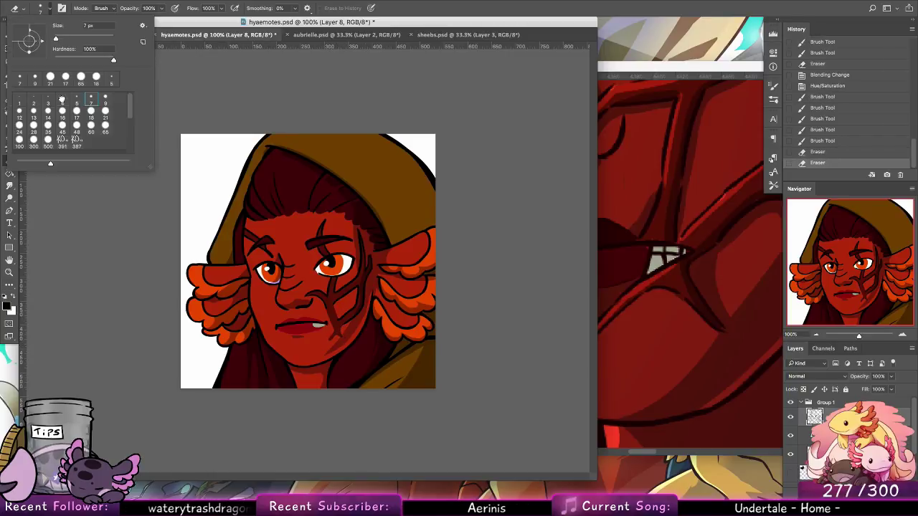
left_click(341, 281)
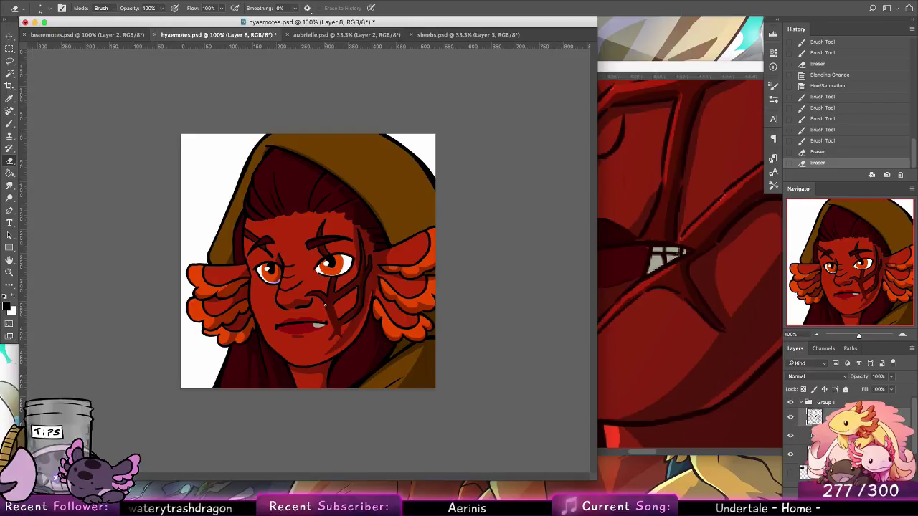
key("super+z")
Draw new black scar lines branching from the mouth corner across the lower cheek with the Brush.
left_click(9, 123)
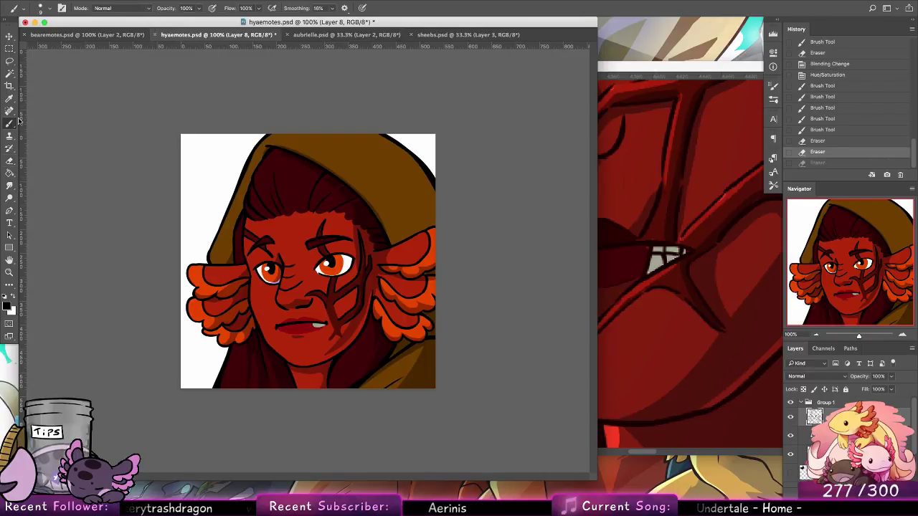
left_click_drag(319, 321, 330, 325)
key("super+z")
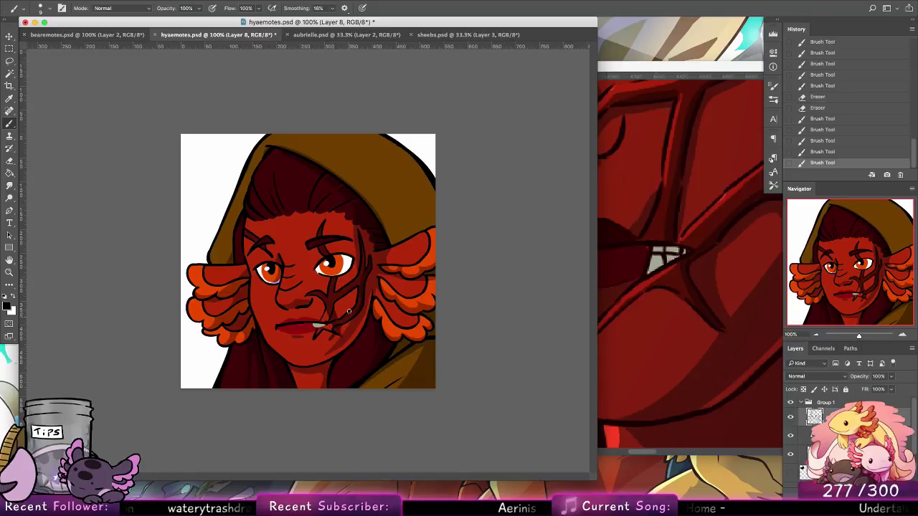
On Layer 9, fill the redrawn scar with sampled maroon and cover the old scar remnants with the red skin colour.
left_click(354, 284, "alt")
left_click(354, 284, "super")
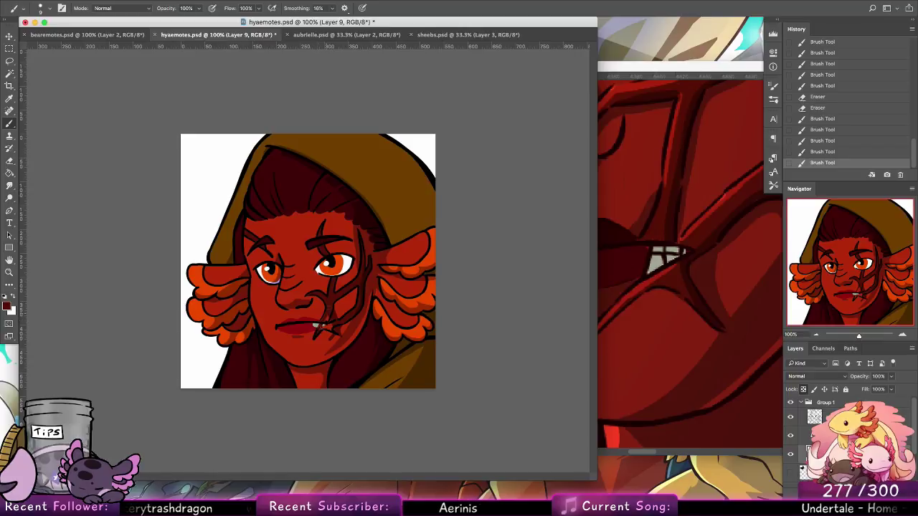
left_click_drag(333, 326, 338, 326)
left_click(344, 307, "alt")
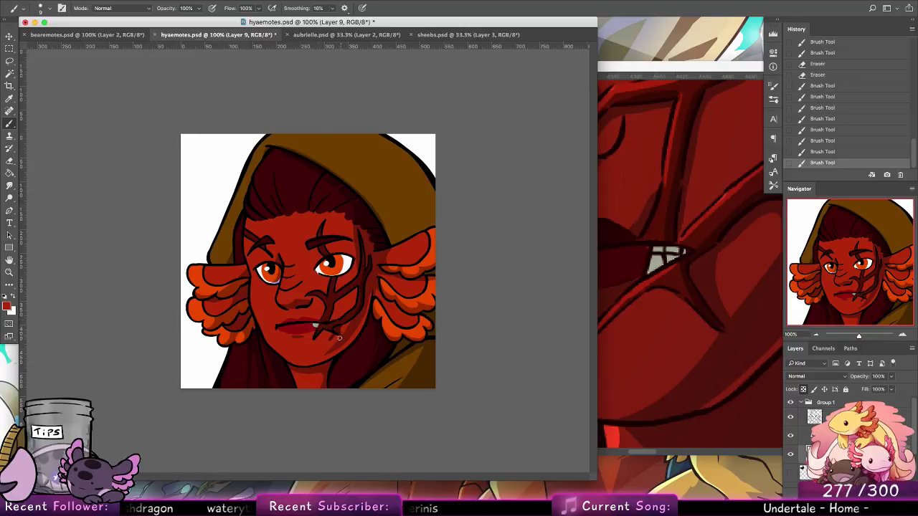
left_click(312, 323)
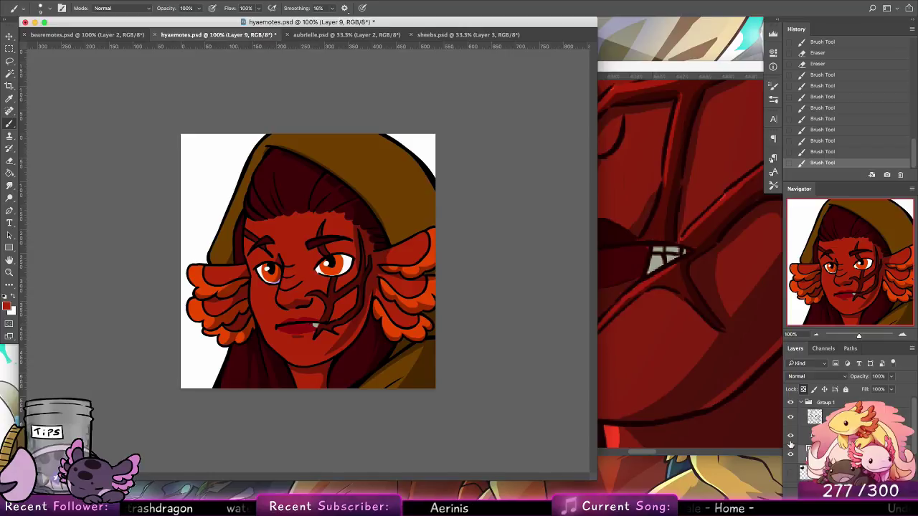
Add a new layer above the Multiply shading layer and make it a clipping mask.
left_click(845, 436)
left_click(888, 510)
right_click(847, 437)
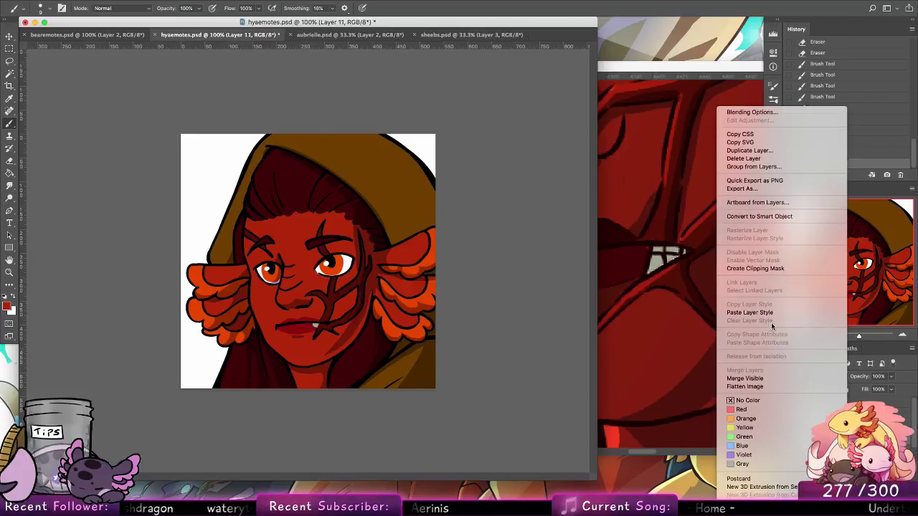
left_click(756, 269)
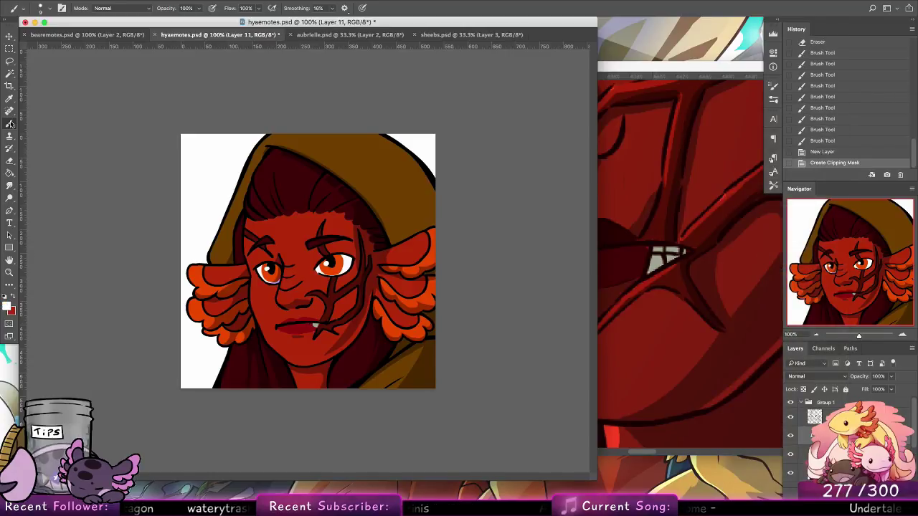
With a 14 px white brush, paint highlights along the hood's left edge, the ear frills, the left side of the face and the nose.
left_click(46, 10)
left_click(48, 108)
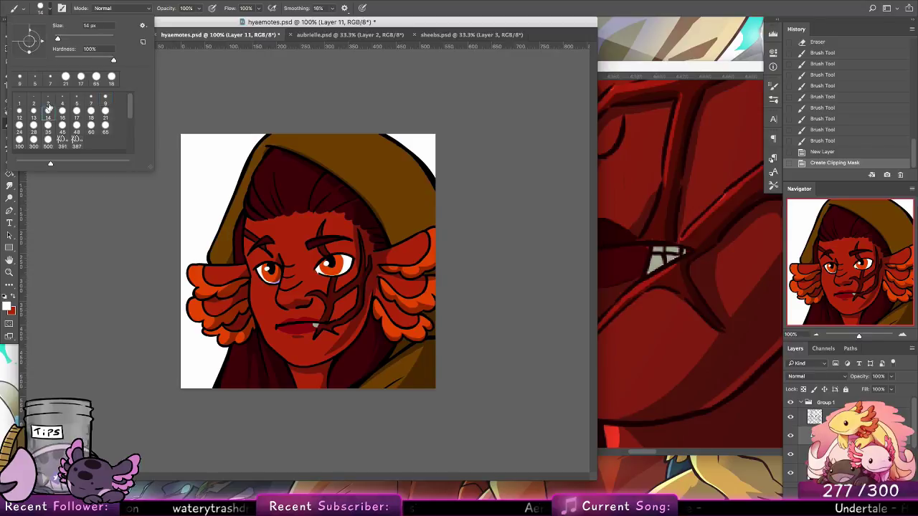
left_click(211, 258)
mouse_move(212, 258)
left_mouse_down()
mouse_move(278, 128)
mouse_move(244, 179)
left_mouse_up()
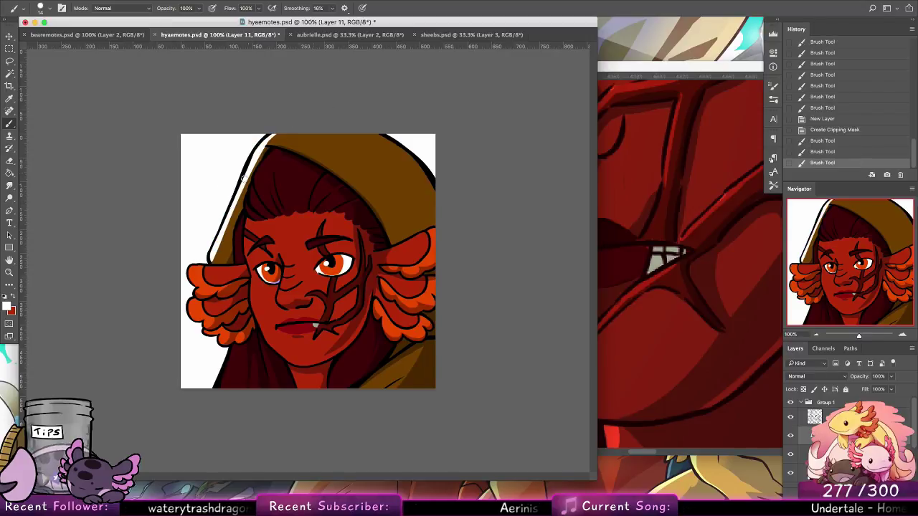
mouse_move(192, 271)
left_mouse_down()
mouse_move(253, 265)
mouse_move(237, 265)
left_mouse_up()
key("super+z")
mouse_move(251, 215)
left_mouse_down()
mouse_move(278, 146)
mouse_move(254, 180)
mouse_move(253, 218)
mouse_move(237, 238)
mouse_move(238, 263)
mouse_move(249, 248)
mouse_move(264, 337)
mouse_move(280, 351)
left_mouse_up()
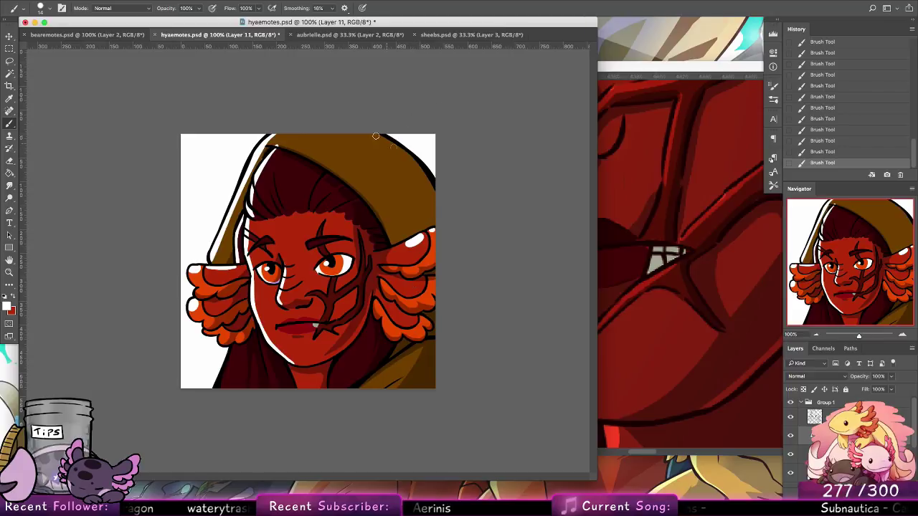
Paint white highlights on the hood's right edge, the lower hair and the inner hood rim, tapering the rim stroke with the Eraser.
mouse_move(376, 136)
left_mouse_down()
mouse_move(432, 186)
mouse_move(453, 231)
left_mouse_up()
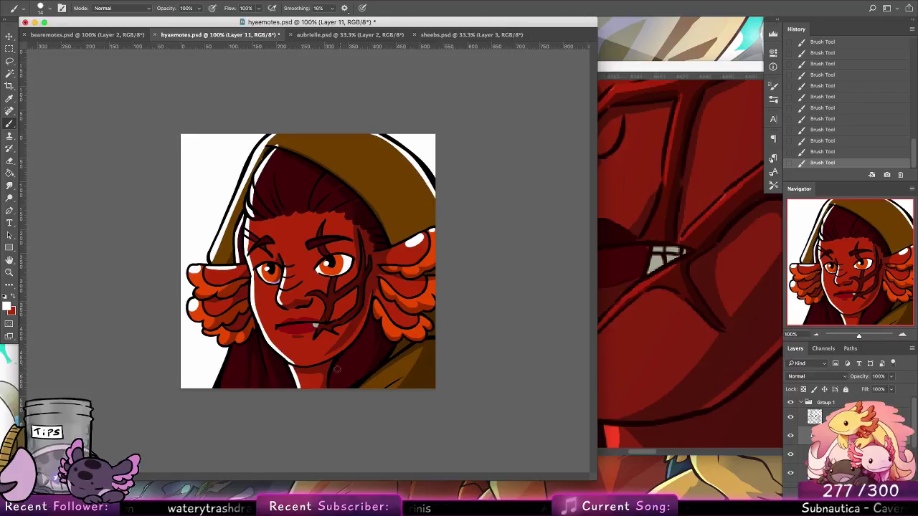
key("super+z")
left_click_drag(360, 336, 333, 395)
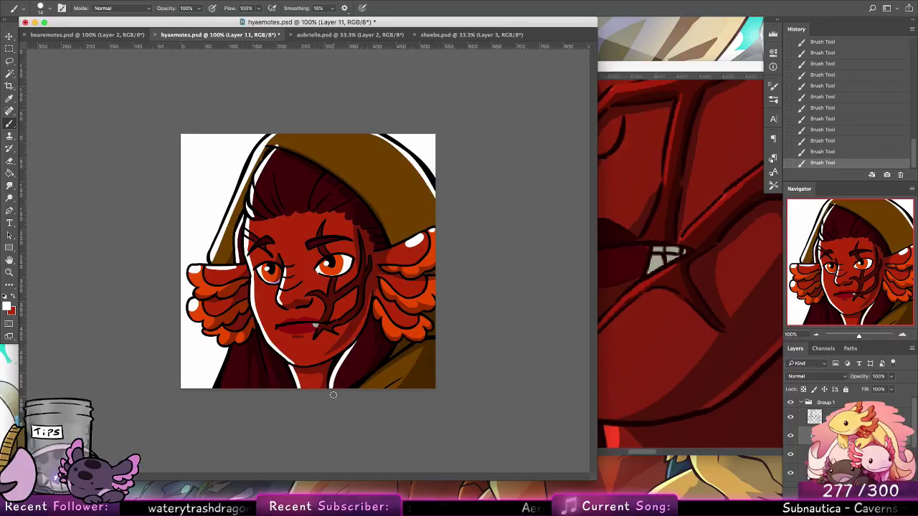
left_click_drag(237, 350, 221, 389)
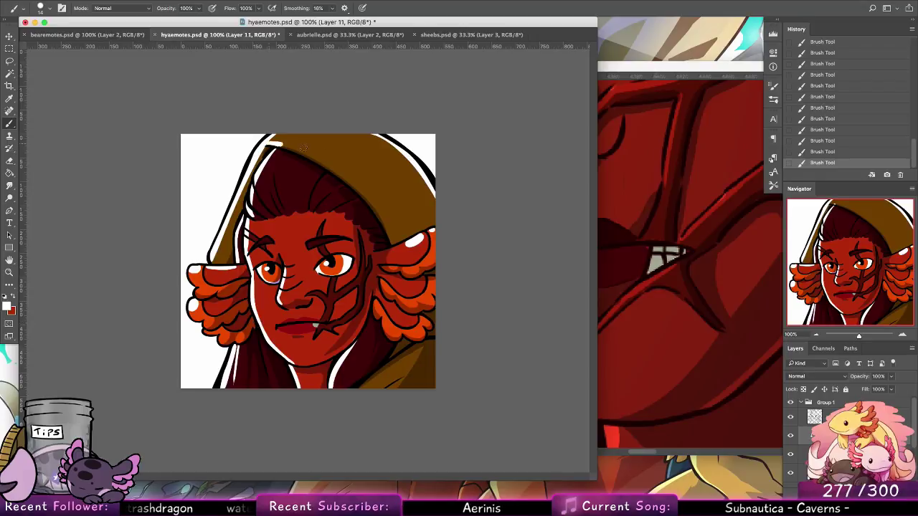
mouse_move(266, 144)
left_mouse_down()
mouse_move(302, 149)
mouse_move(281, 148)
left_mouse_up()
key("e")
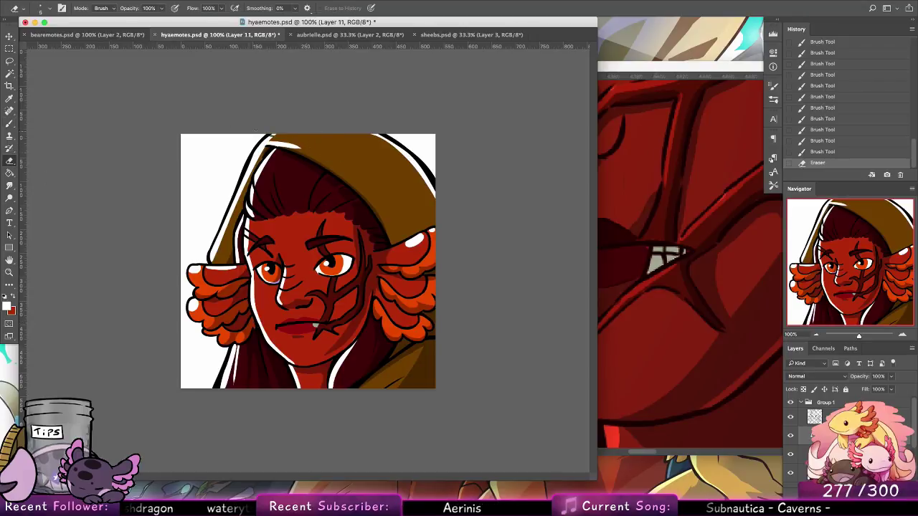
Undo the last eraser stroke and set the highlight layer's blend mode to Overlay.
key("super+z")
left_click(817, 377)
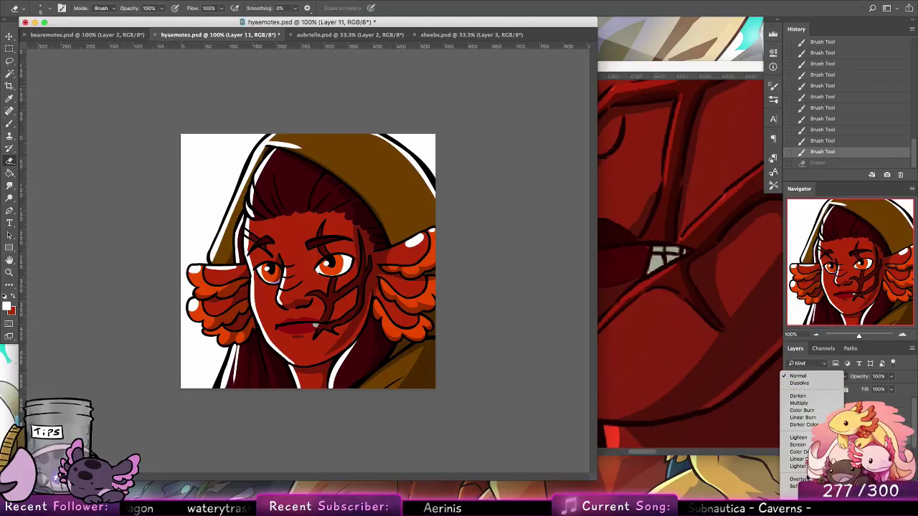
left_click(796, 479)
key("z")
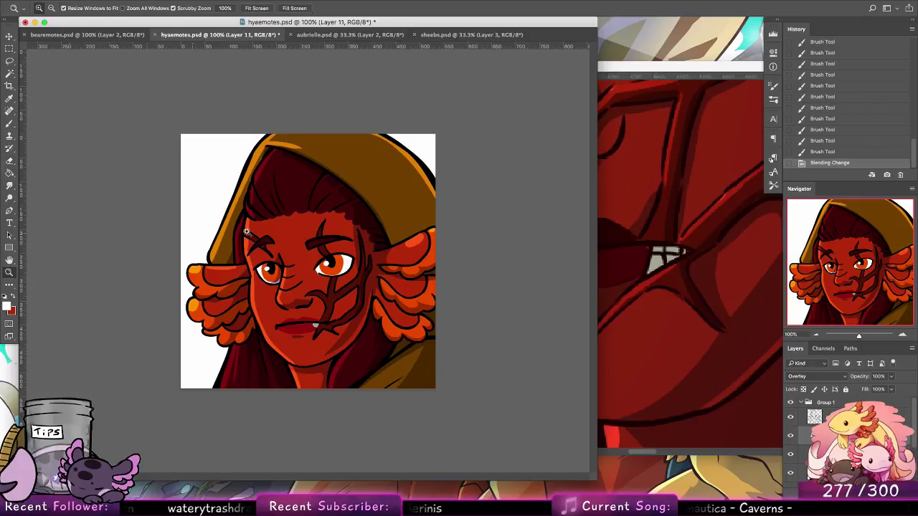
left_click_drag(444, 273, 397, 273)
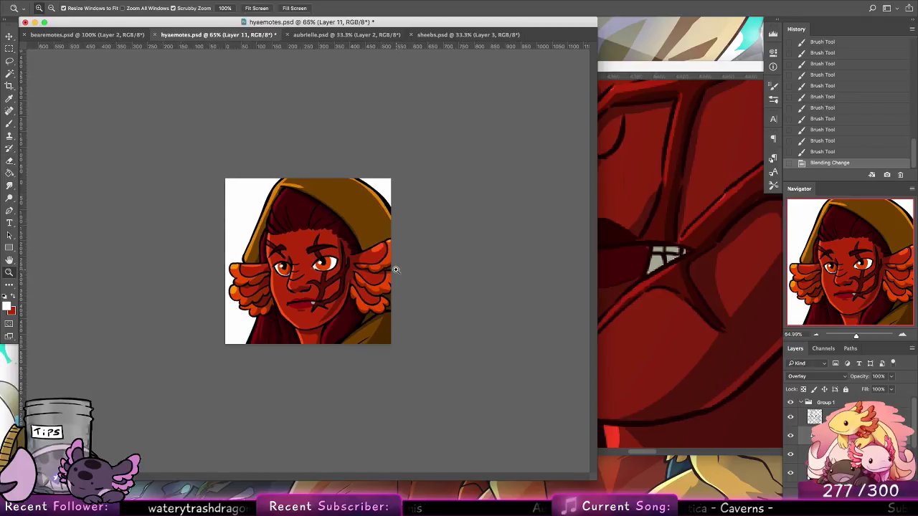
left_click(15, 125)
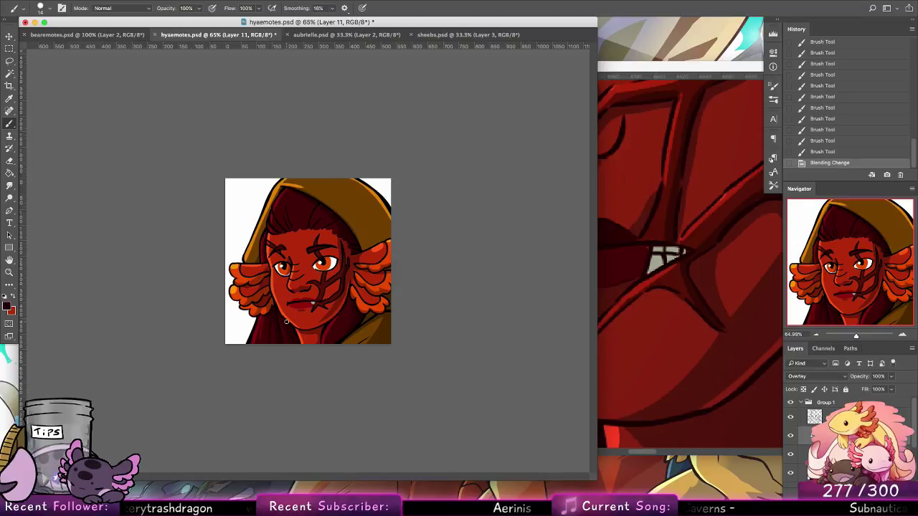
left_click(7, 307)
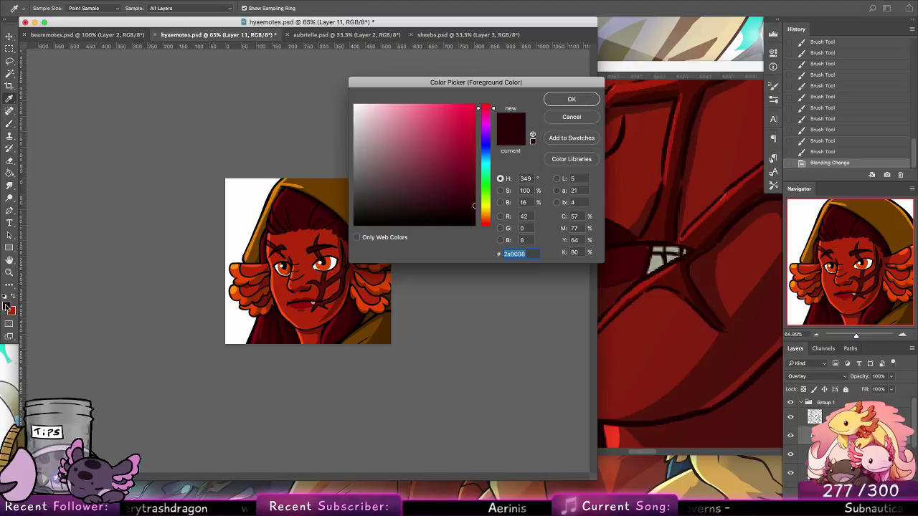
left_click(573, 111)
Collapse and hide Group 1, and show the heart layer and the long-haired face line-art layer.
left_click(801, 404)
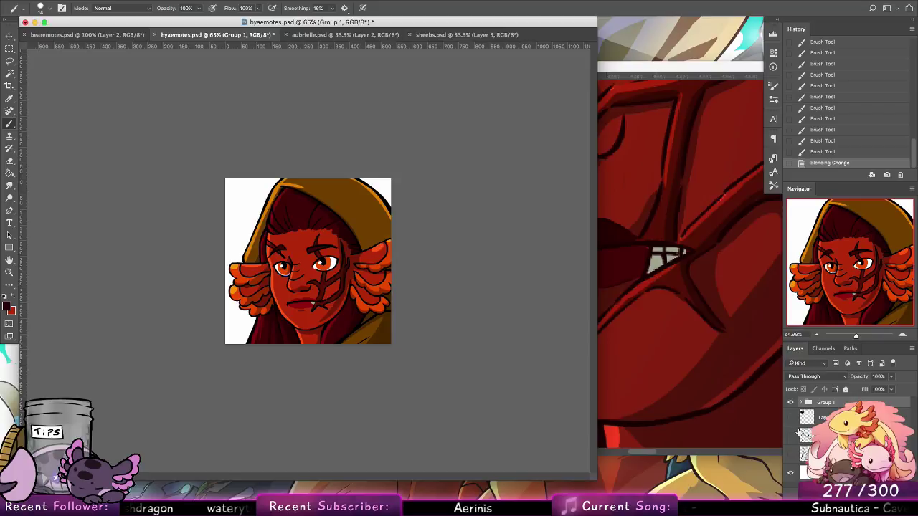
left_click(791, 418)
left_click(790, 435)
left_click(790, 403)
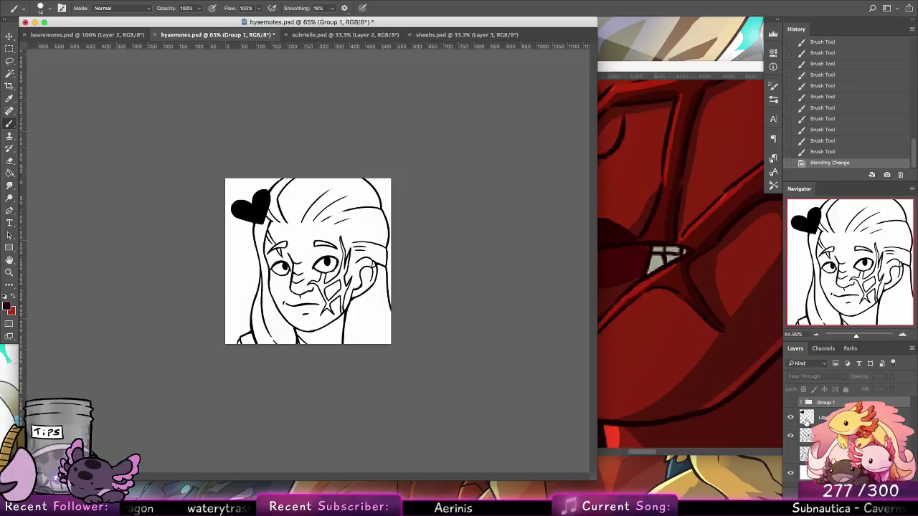
Add a new layer beneath the line art and fill it with the red skin colour sampled from hya.psd.
left_click(825, 454)
left_click(887, 510)
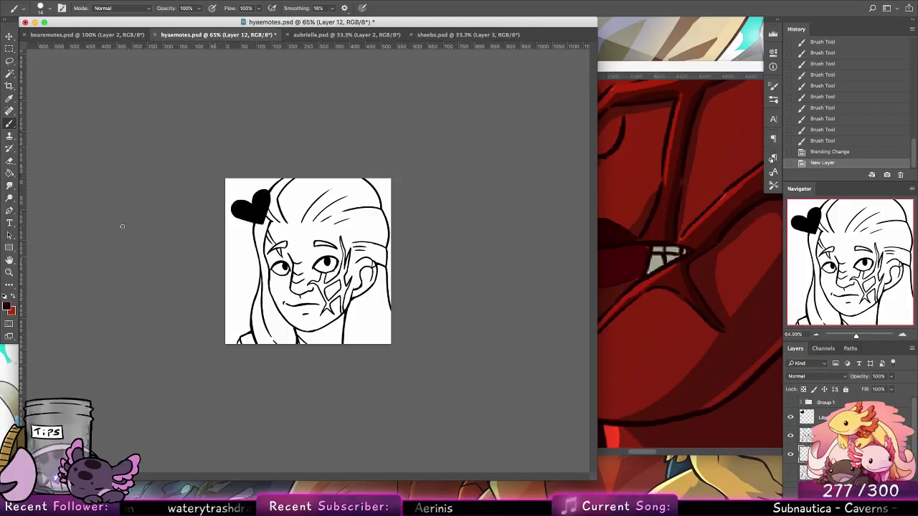
left_click(9, 173)
left_click(628, 185)
left_click(510, 205, "alt")
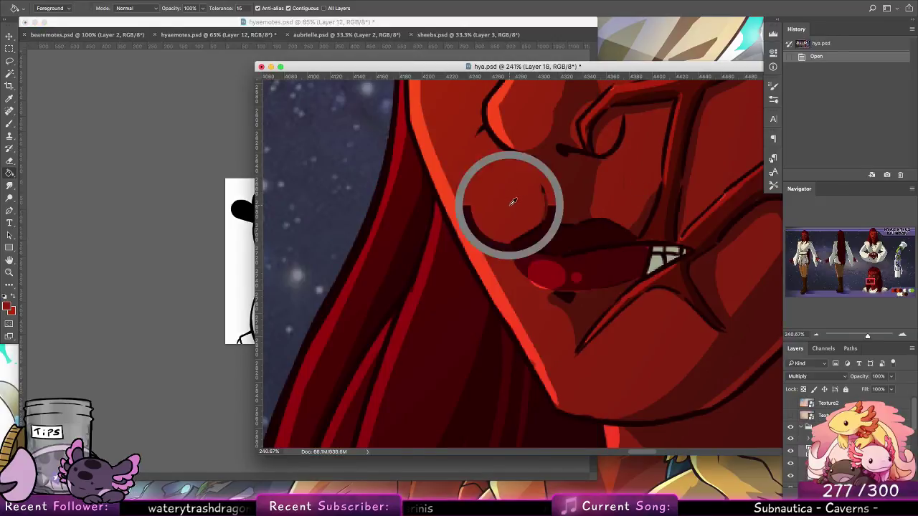
left_click(163, 294)
left_click(355, 281)
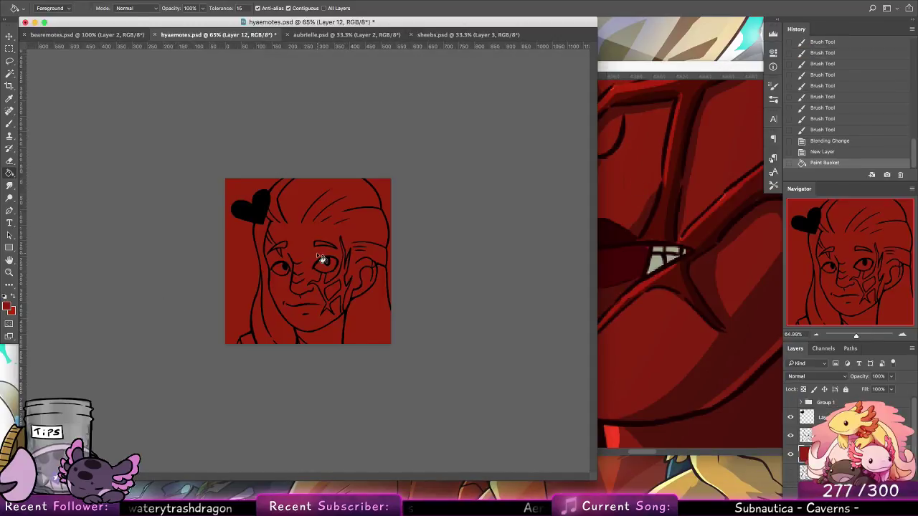
Merge the heart layer down into the face line-art layer.
key("w")
left_click(832, 436)
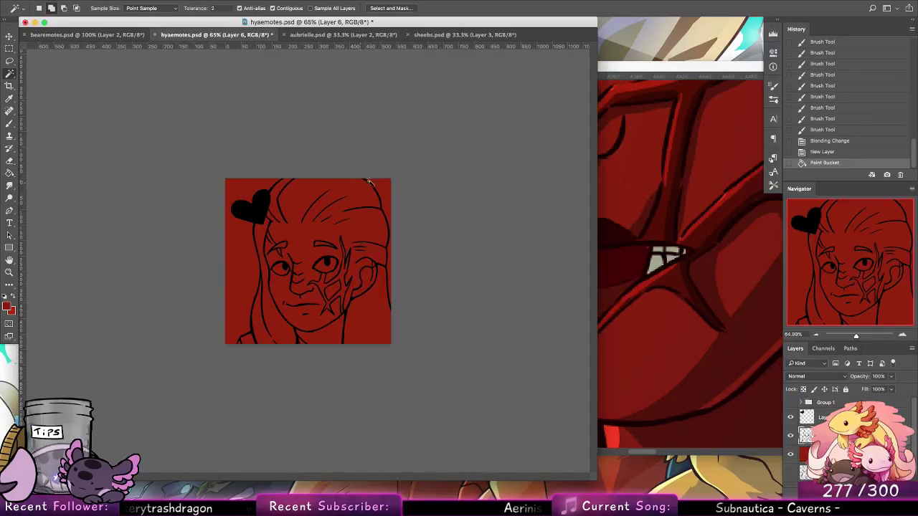
right_click(832, 418)
left_click(776, 371)
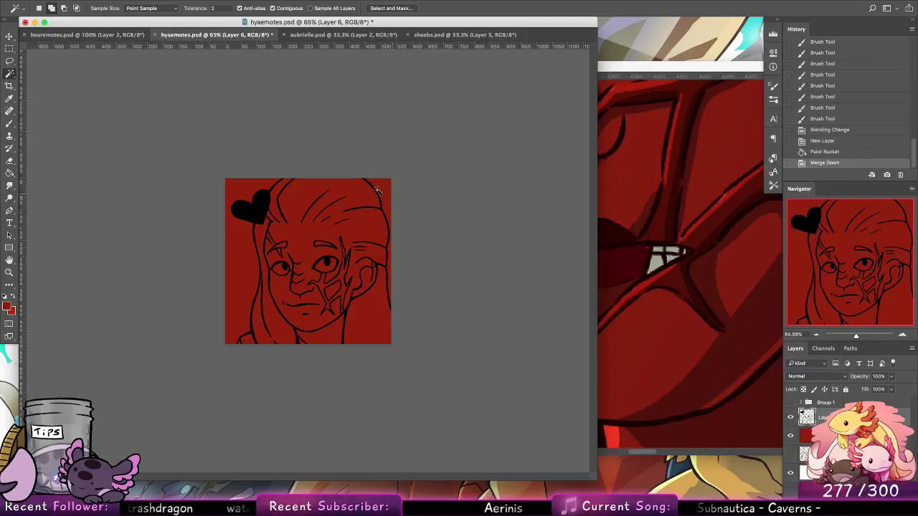
Select the background on both sides of the character, expand the selection, clear it from the red layer and deselect.
left_click(370, 188)
left_click(244, 252, "shift")
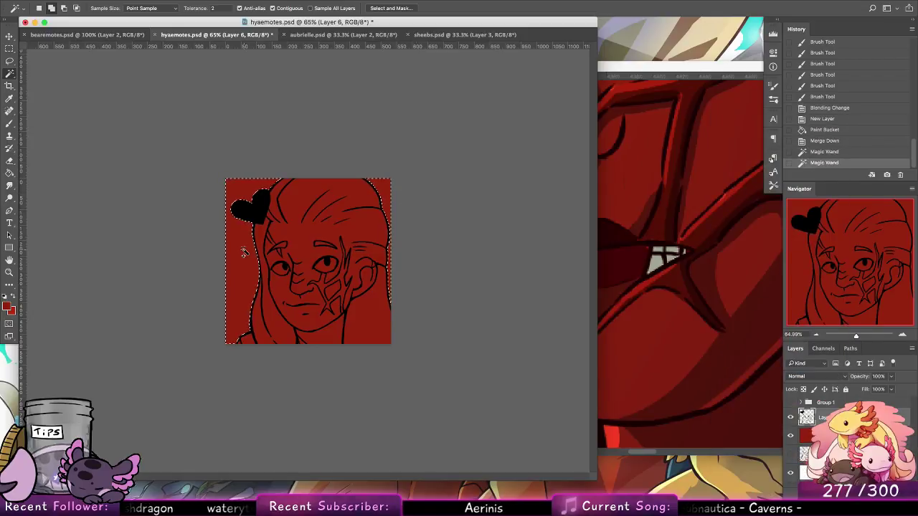
left_click(213, 1)
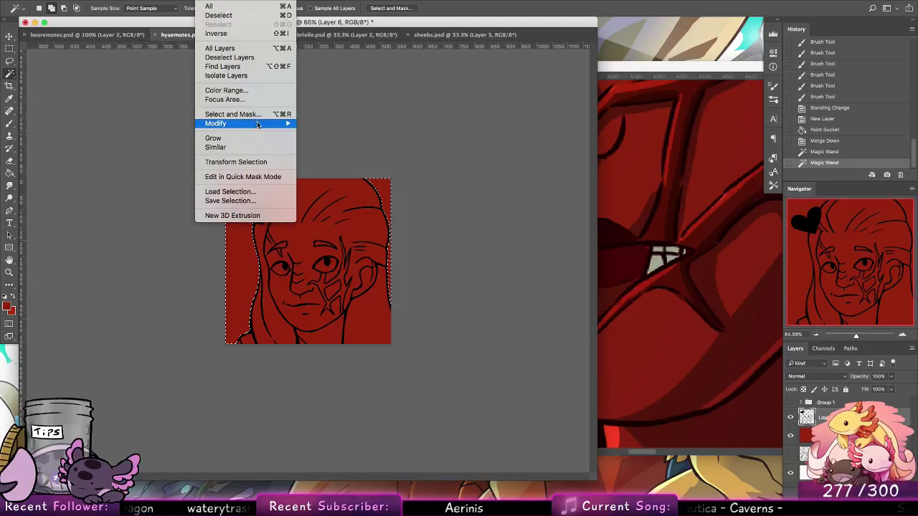
mouse_move(223, 122)
left_click(341, 141)
key("Return")
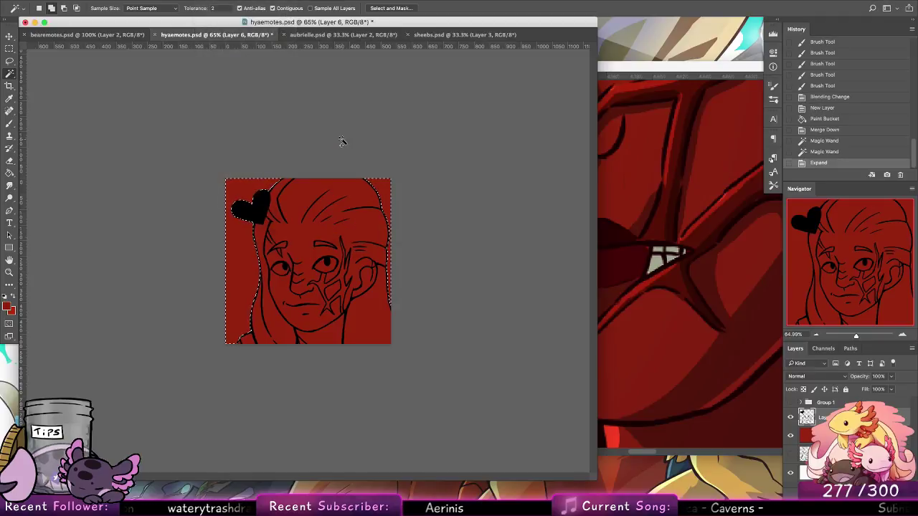
key("alt+bracketleft")
key("Delete")
key("super+d")
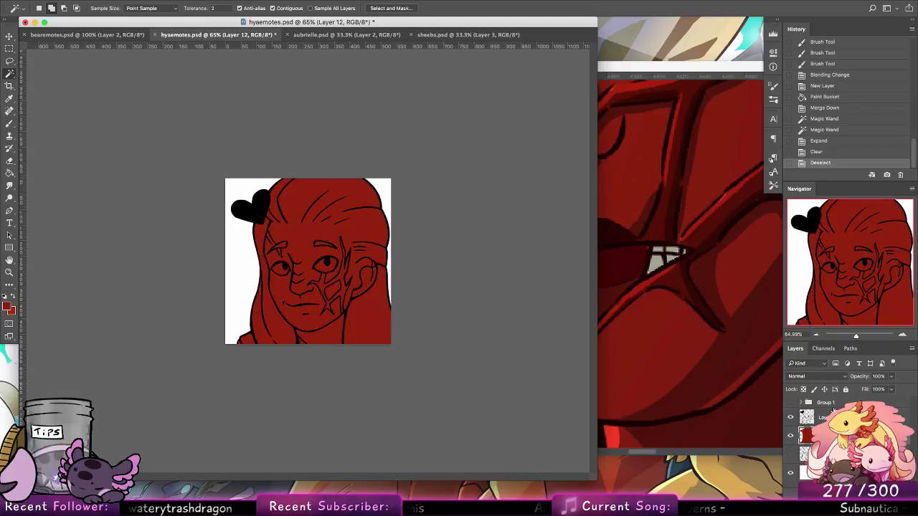
Select the interior of the scar on the line-art layer with the Magic Wand and expand the selection.
key("alt+bracketright")
left_click(340, 264)
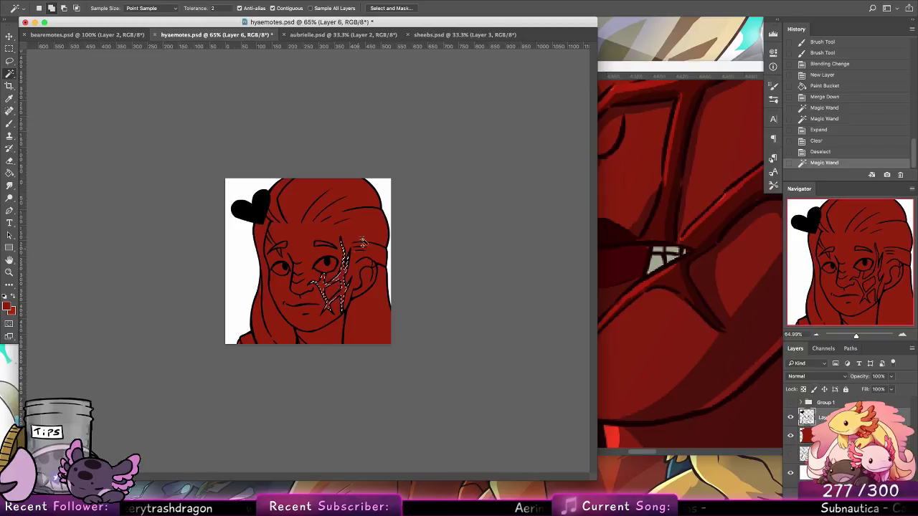
left_click(231, 0)
mouse_move(206, 0)
mouse_move(244, 124)
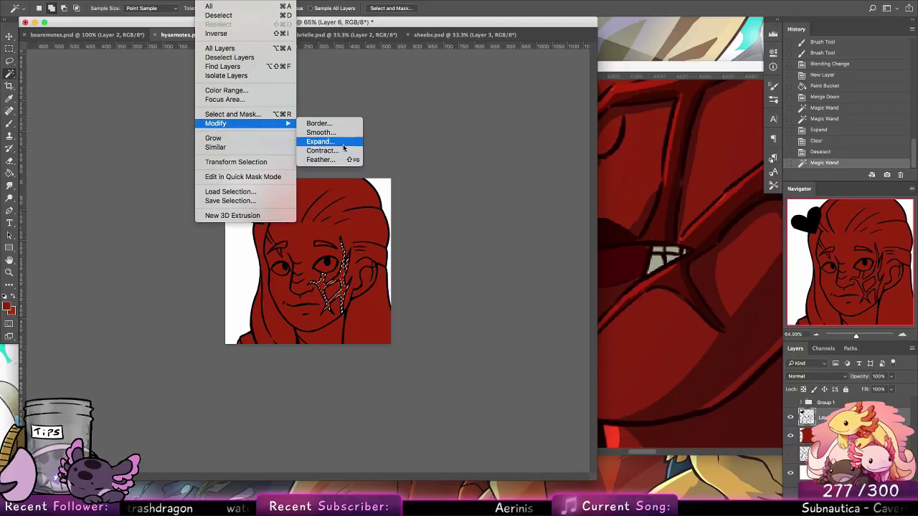
left_click(346, 140)
left_click(345, 140)
key("Return")
Lock the red layer's transparent pixels, paint the selected scar with dark maroon sampled from hya.psd, and deselect.
key("b")
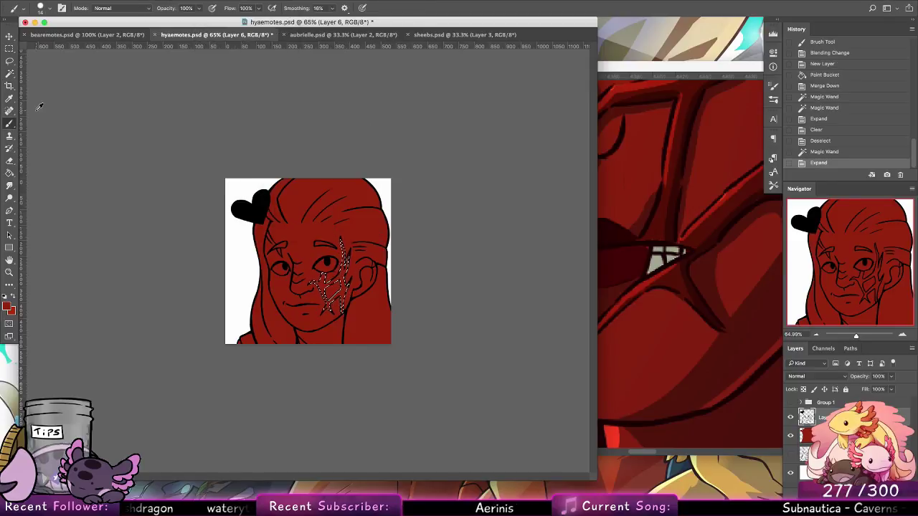
left_click(679, 132, "alt")
left_click(822, 436)
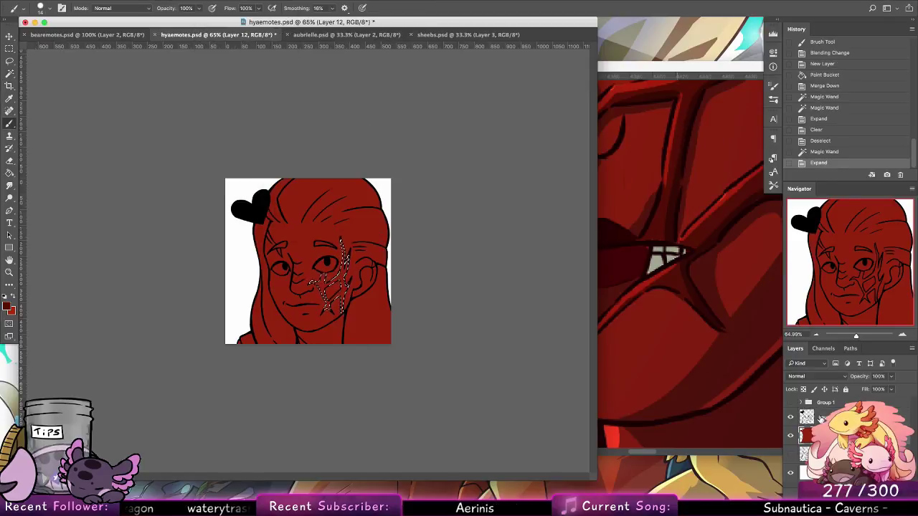
left_click(803, 390)
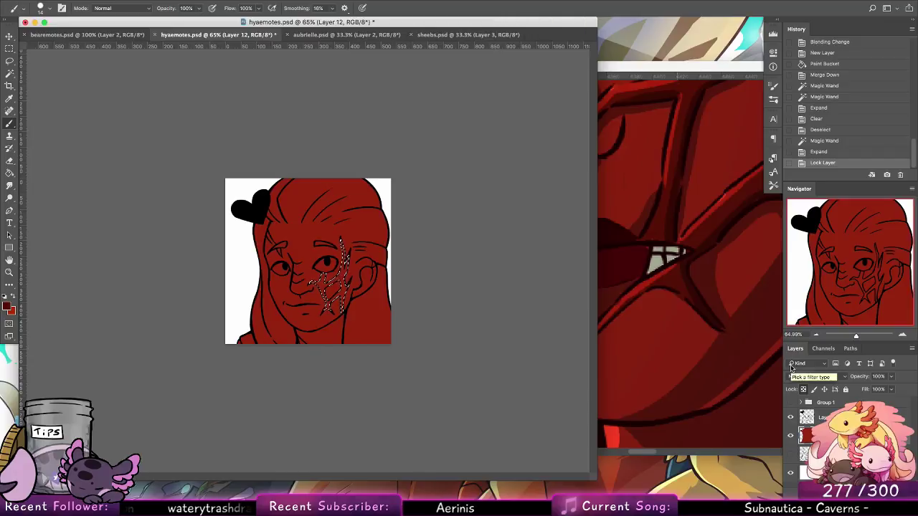
mouse_move(329, 310)
left_mouse_down()
mouse_move(319, 284)
mouse_move(348, 279)
mouse_move(342, 303)
mouse_move(397, 266)
left_mouse_up()
left_click(49, 9)
left_click(77, 126)
key("super+d")
With a 7 px brush, fill in the missed maroon at the scar's upper tip beside the eye.
key("super+space")
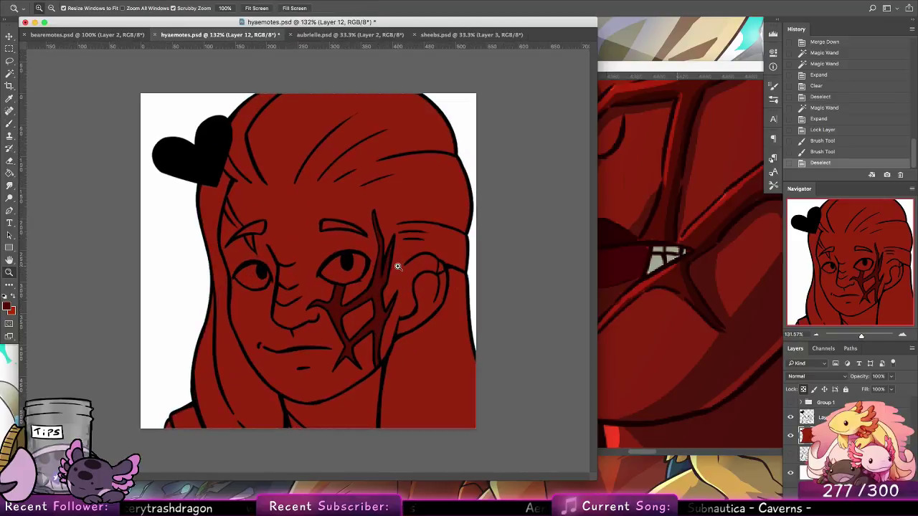
right_click(32, 75)
left_click(91, 100)
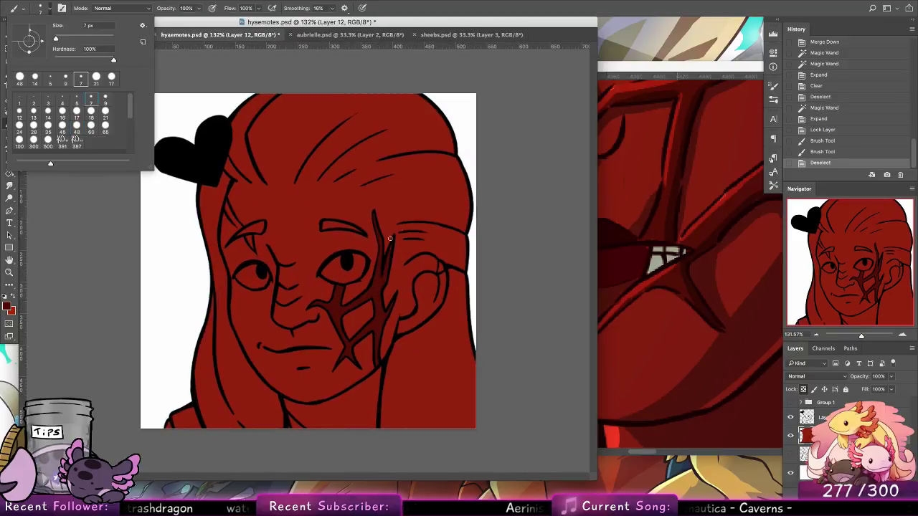
left_click_drag(389, 256, 387, 262)
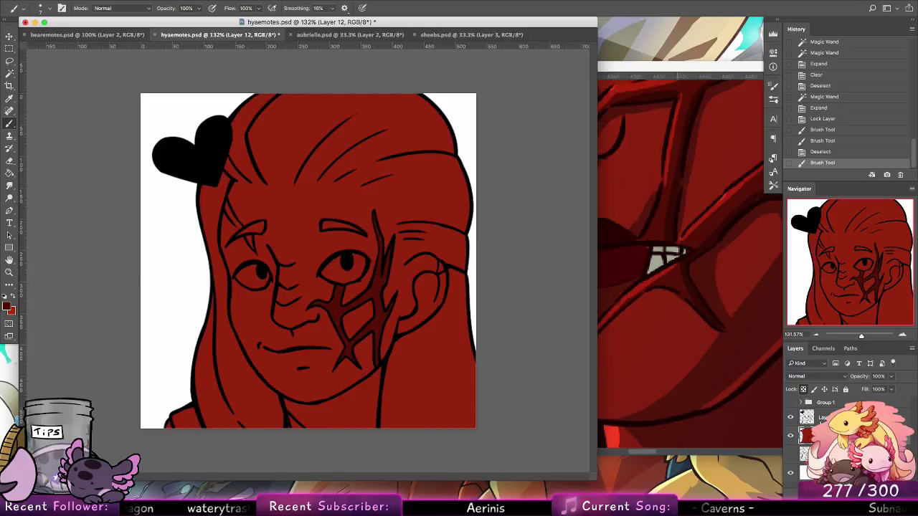
On the line-art layer, draw black lines for the torn lip and exposed teeth where the scar meets the mouth corner.
left_click(809, 419)
left_click(4, 296)
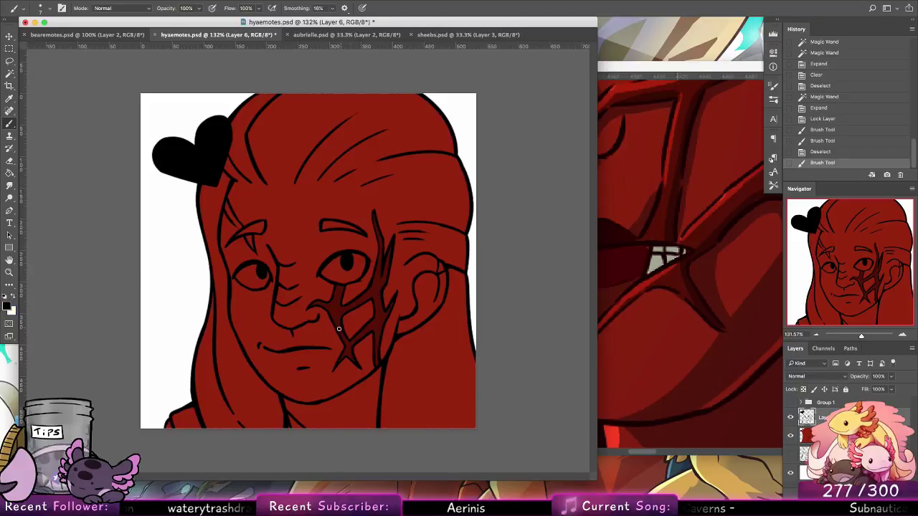
mouse_move(339, 329)
left_mouse_down()
mouse_move(323, 369)
mouse_move(345, 366)
left_mouse_up()
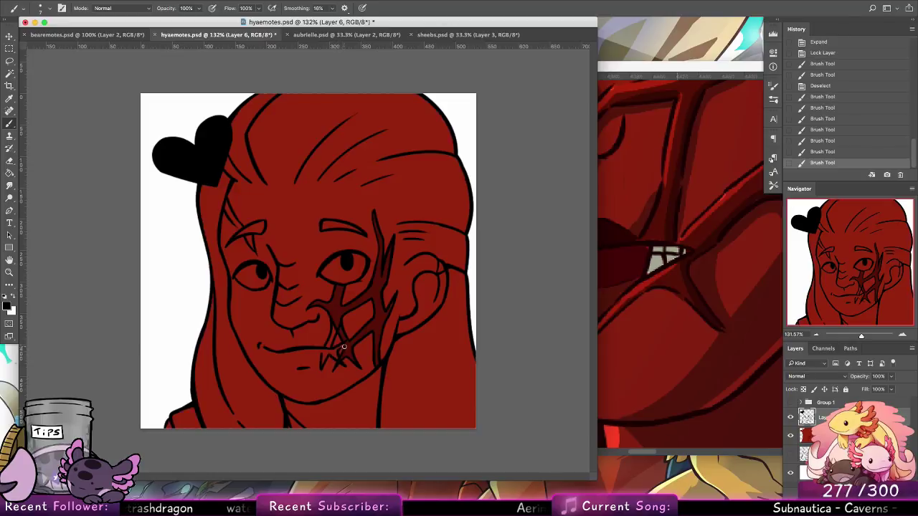
key("super+z")
key("super+shift+z")
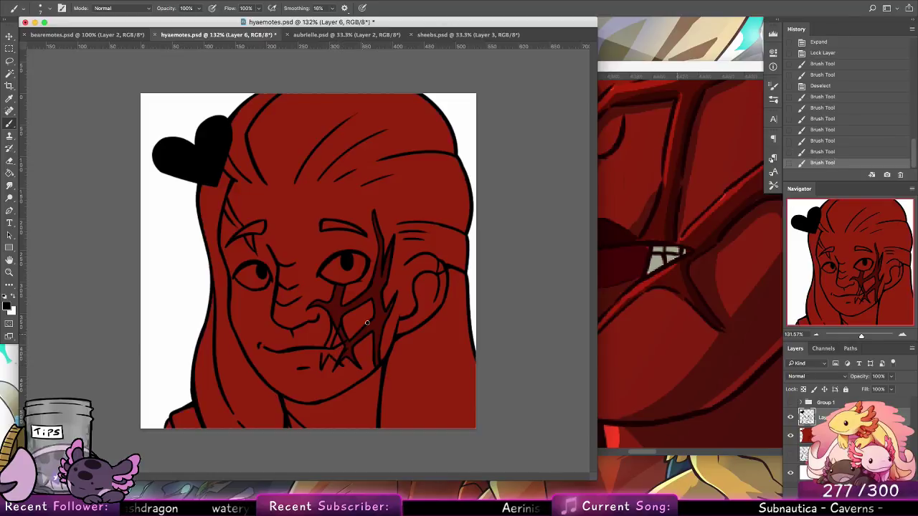
Erase the old lower scar outlines around the mouth corner and touch up the adjoining scar lines with the black brush.
left_click(10, 160)
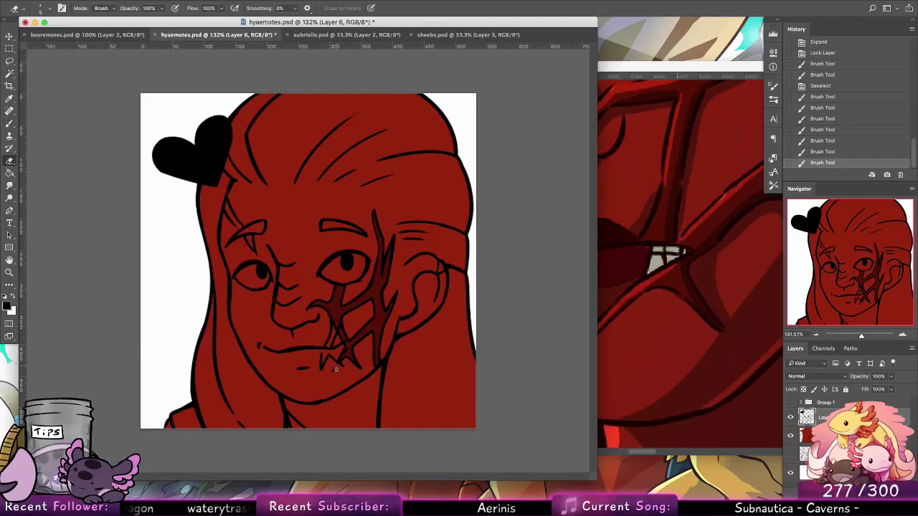
left_click_drag(343, 365, 348, 356)
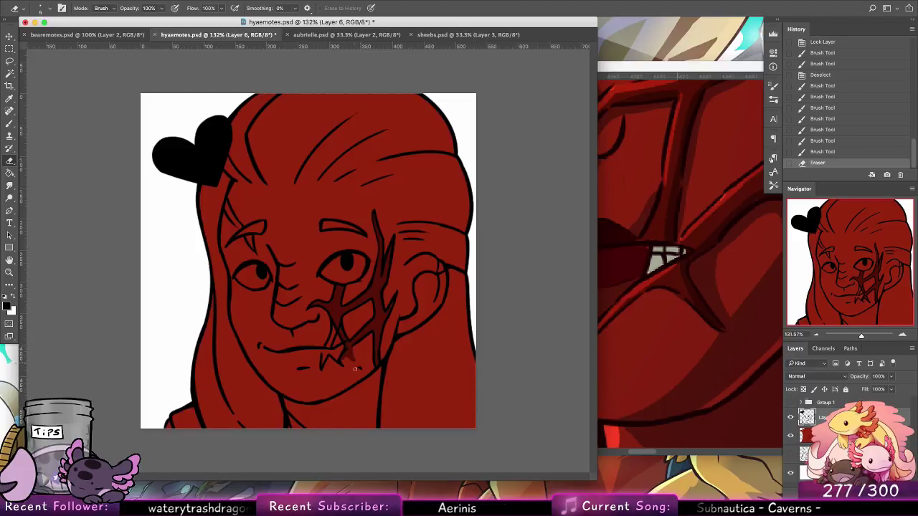
left_click_drag(349, 352, 366, 366)
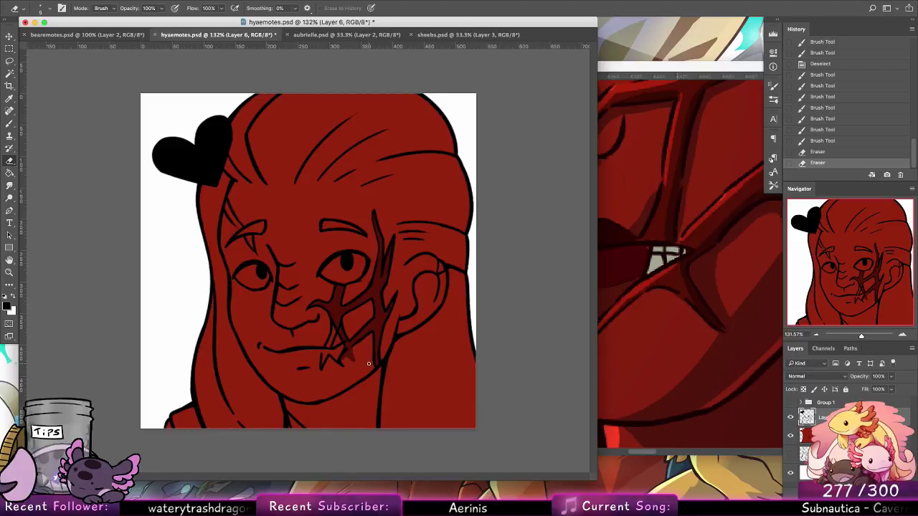
mouse_move(366, 358)
left_mouse_down()
mouse_move(357, 337)
mouse_move(350, 345)
left_mouse_up()
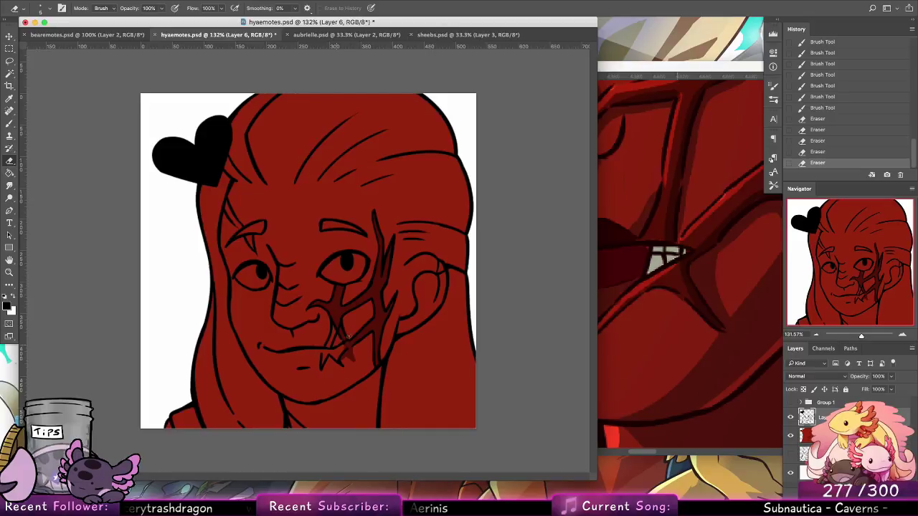
key("ctrl+z")
key("ctrl+shift+z")
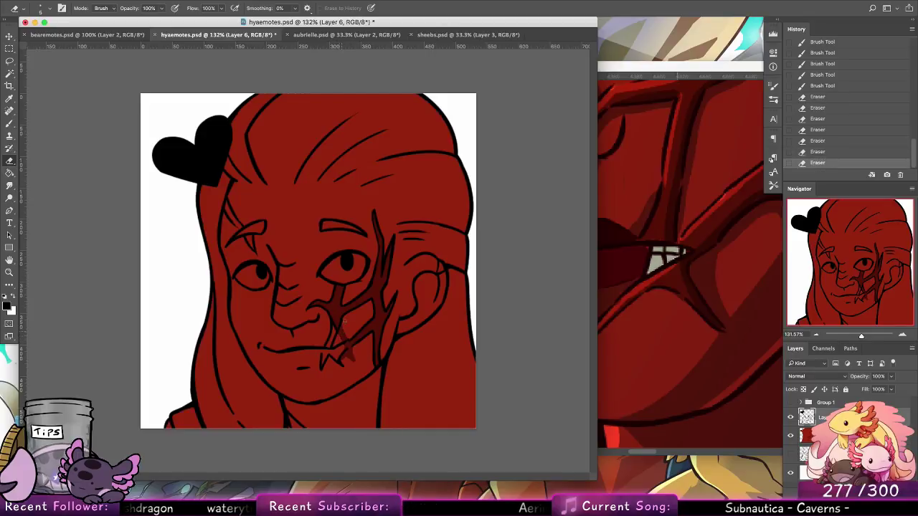
left_click(335, 330)
left_click(336, 330)
left_click(337, 329)
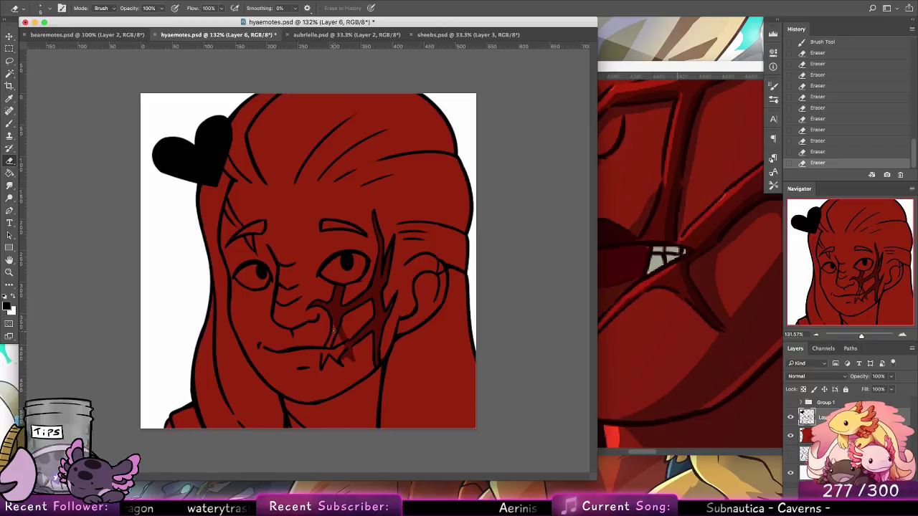
left_click(338, 328)
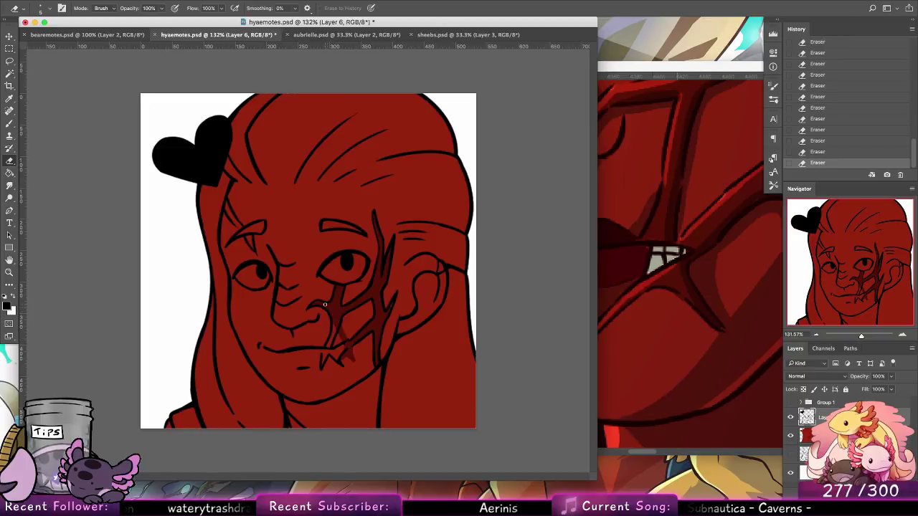
key("b")
mouse_move(349, 338)
left_mouse_down()
mouse_move(358, 330)
mouse_move(361, 338)
left_mouse_up()
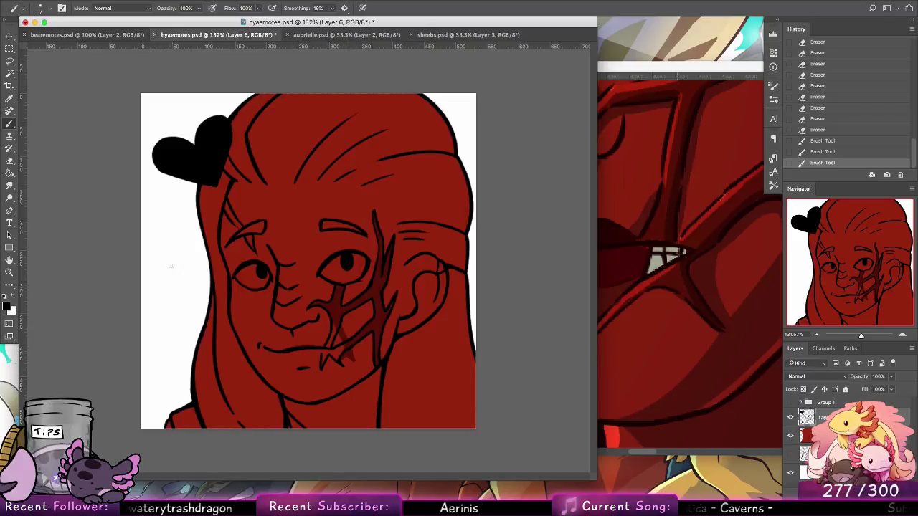
left_click_drag(146, 251, 172, 250)
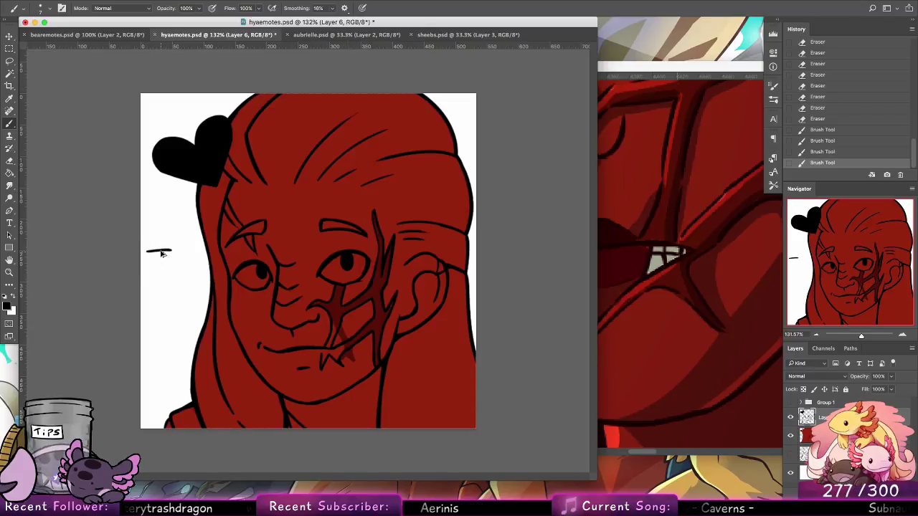
key("super+z")
left_click_drag(160, 200, 157, 271)
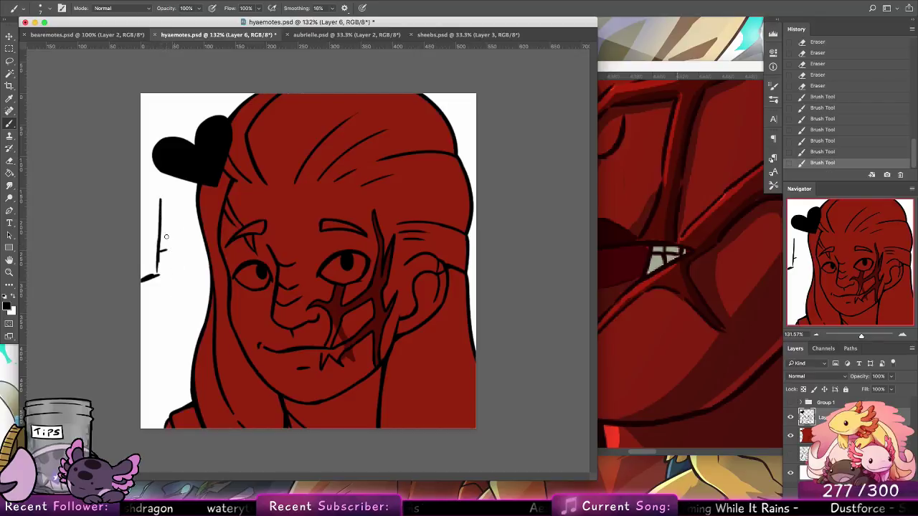
key("super+z")
left_click_drag(159, 239, 166, 238)
mouse_move(168, 199)
left_mouse_down()
mouse_move(176, 261)
mouse_move(164, 237)
left_mouse_up()
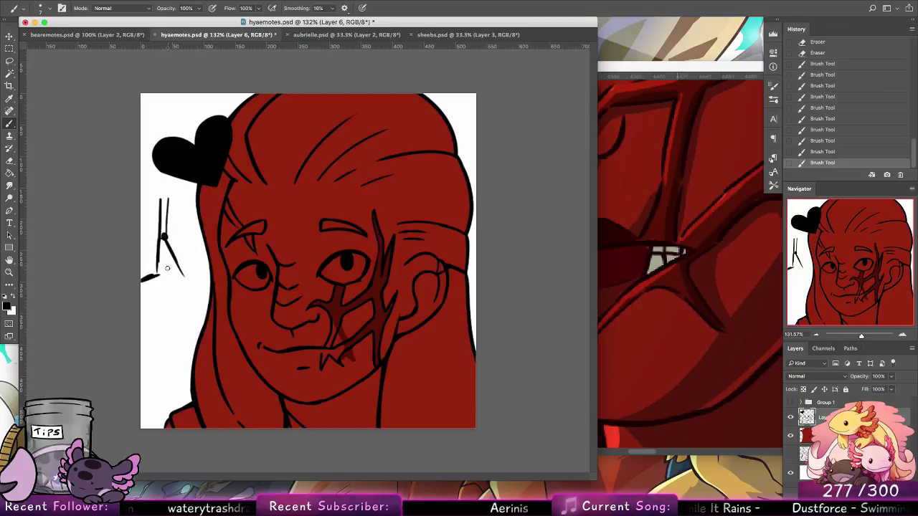
mouse_move(159, 272)
left_mouse_down()
mouse_move(180, 254)
mouse_move(192, 271)
left_mouse_up()
left_click_drag(144, 208, 152, 232)
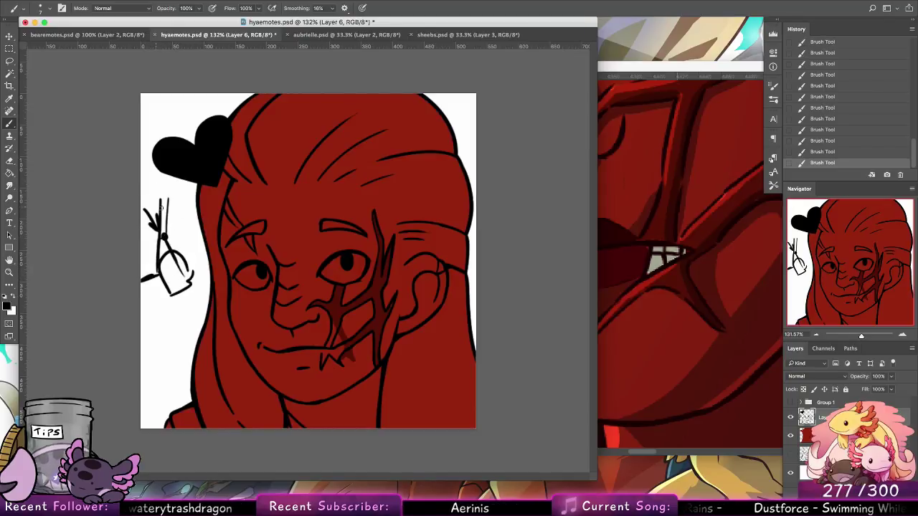
left_click_drag(184, 260, 191, 281)
mouse_move(188, 279)
left_mouse_down()
mouse_move(170, 281)
mouse_move(180, 288)
left_mouse_up()
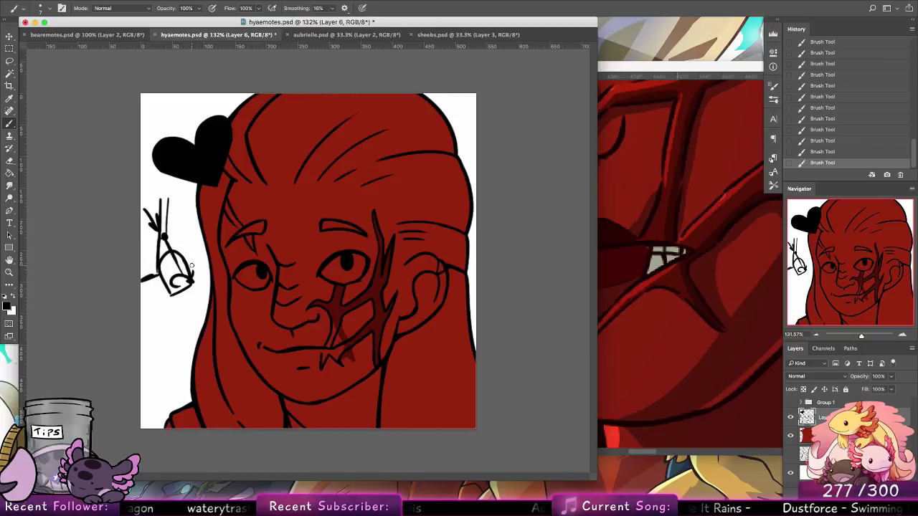
key("Delete")
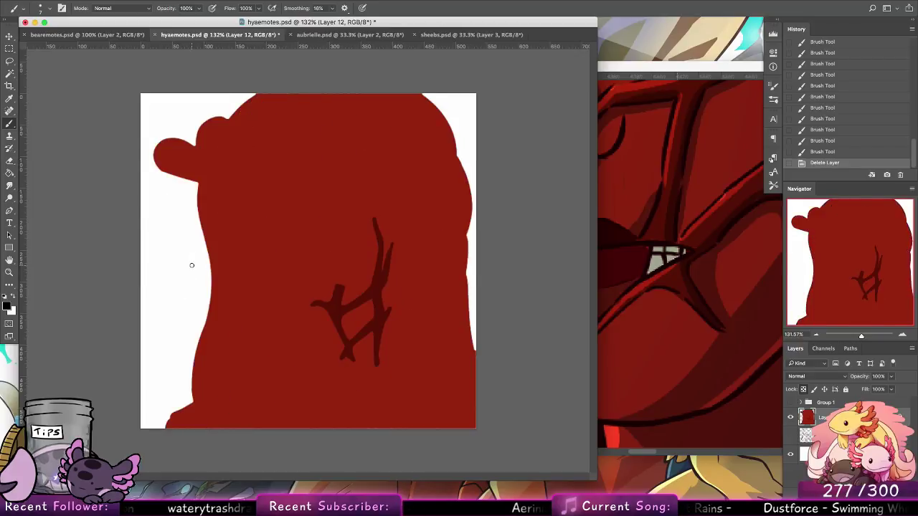
key("super+alt+z")
key("super+alt+z")
key("super+alt+z")
key("super+alt+z")
key("super+alt+z")
key("super+alt+z")
key("super+alt+z")
key("super+alt+z")
key("super+alt+z")
key("super+alt+z")
key("super+alt+z")
key("super+alt+z")
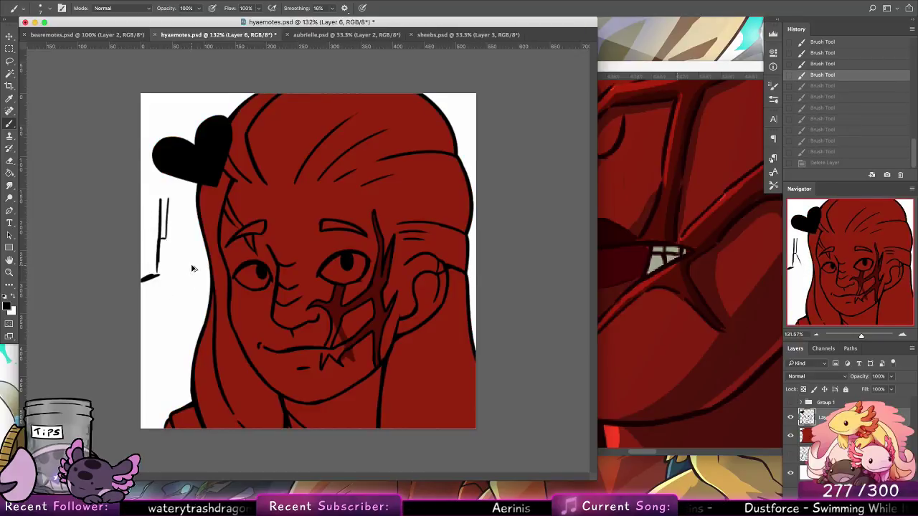
On the base-colour layer, paint skin red over the stray scar end below the mouth corner and fill the torn lip with maroon.
left_click(353, 326, "alt")
left_click(826, 436)
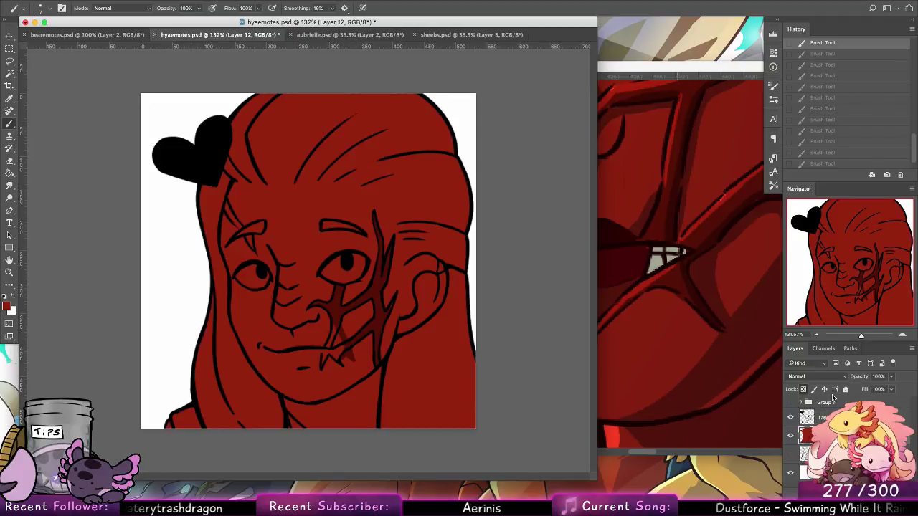
left_click(343, 338)
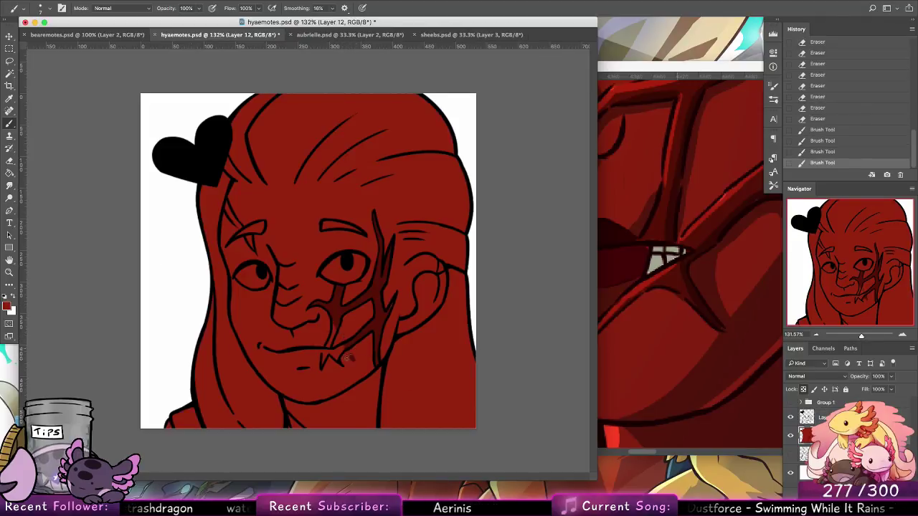
left_click(354, 357)
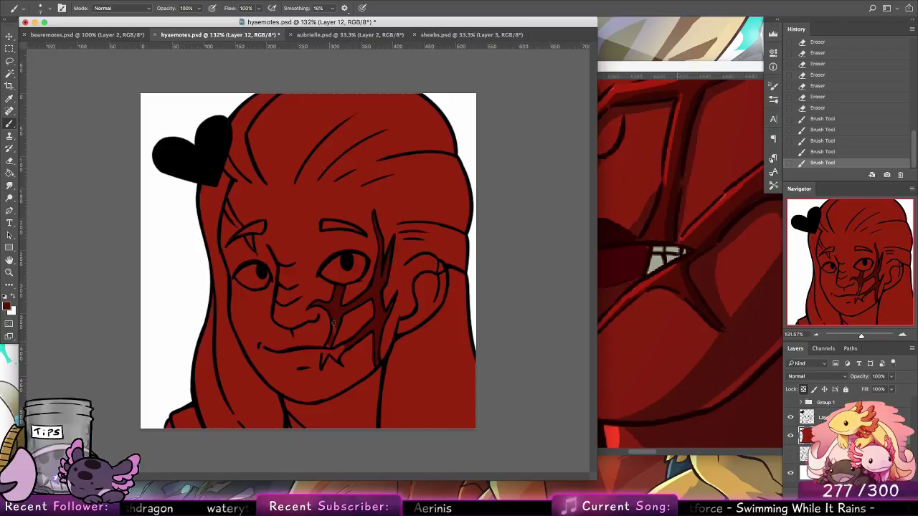
left_click(325, 362)
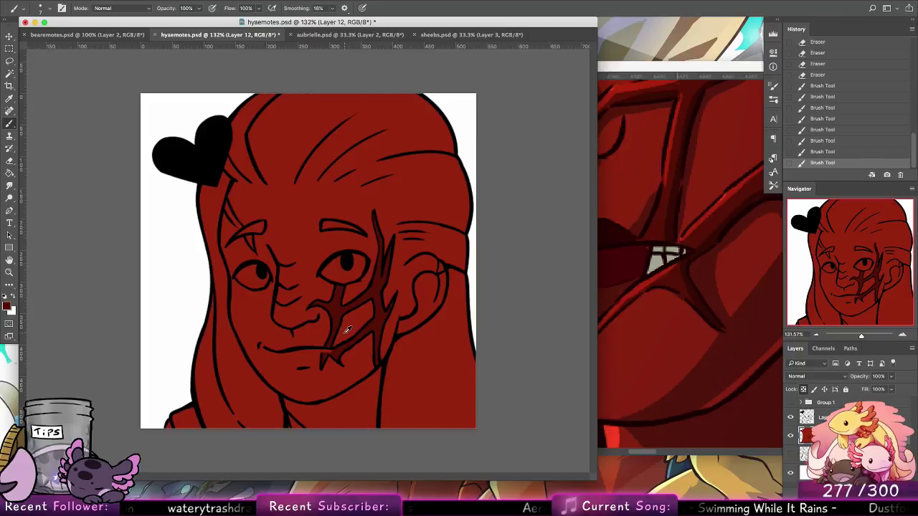
Paint the whites of both eyes with a 7 px white brush.
left_click(467, 139, "alt")
left_click(41, 10)
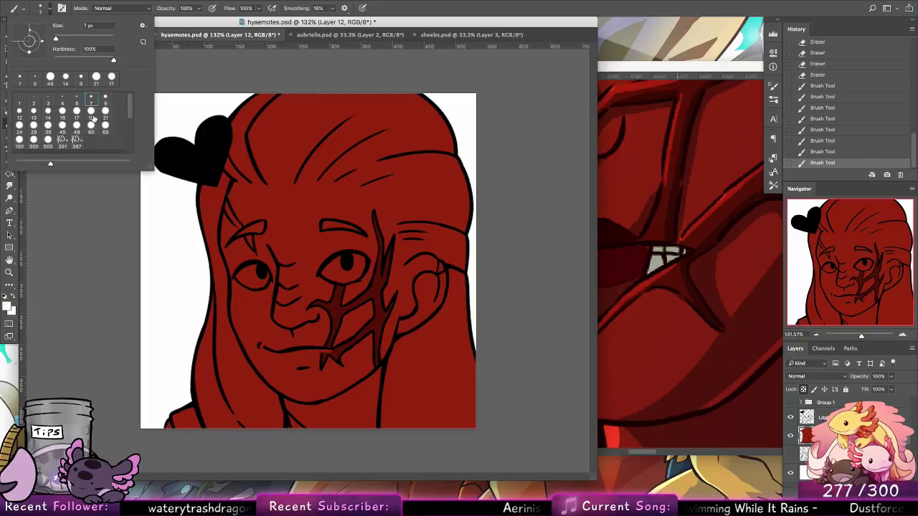
mouse_move(331, 272)
left_mouse_down()
mouse_move(354, 278)
mouse_move(357, 259)
mouse_move(335, 271)
mouse_move(359, 265)
mouse_move(352, 275)
left_mouse_up()
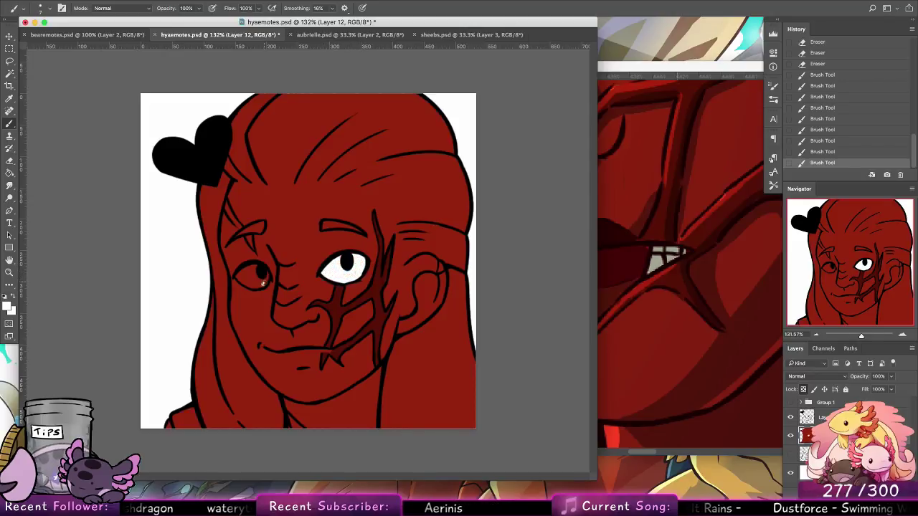
mouse_move(263, 283)
left_mouse_down()
mouse_move(257, 271)
mouse_move(239, 274)
left_mouse_up()
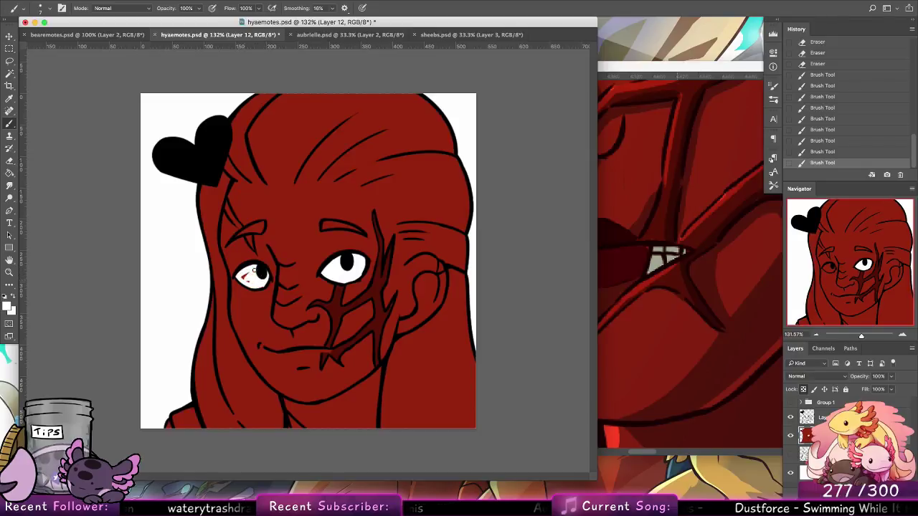
left_click_drag(249, 286, 244, 279)
Sample the off-white tooth colour from hya.psd and paint the exposed teeth at the torn mouth corner.
left_click(659, 259)
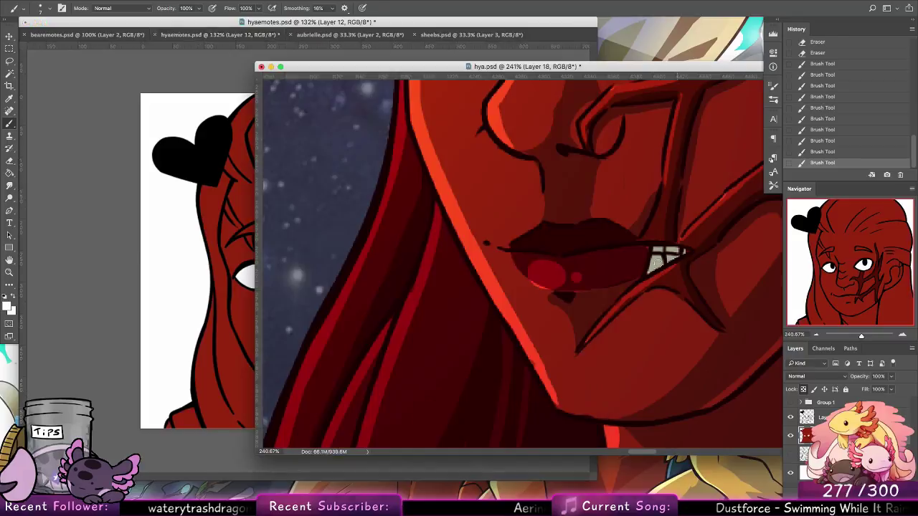
left_click(661, 260, "alt")
left_click(203, 263)
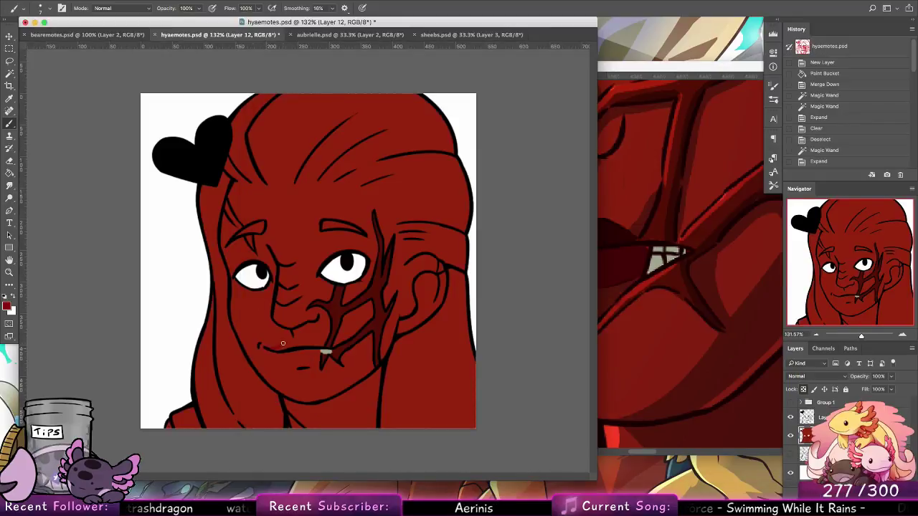
Paint the lips dark red, comparing them with the hooded emote in Group 1.
mouse_move(282, 343)
left_mouse_down()
mouse_move(321, 345)
mouse_move(267, 348)
left_mouse_up()
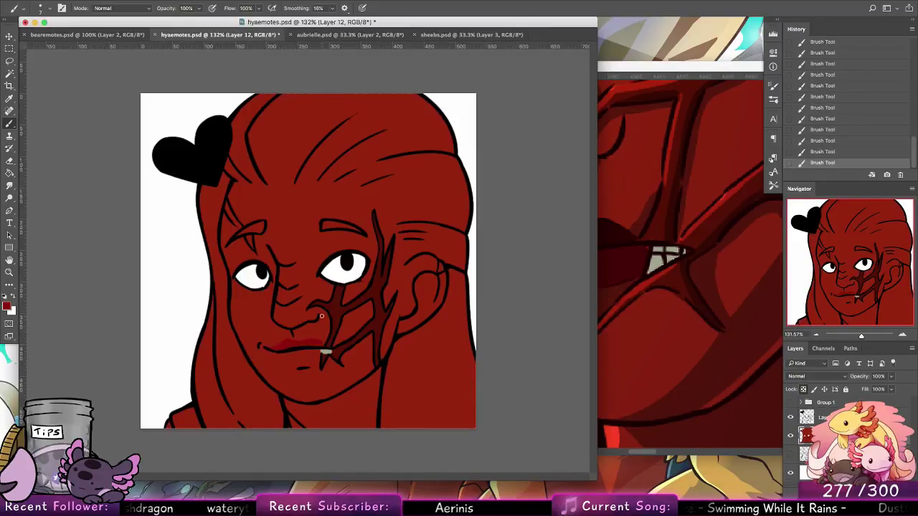
key("super+z")
left_click(791, 403)
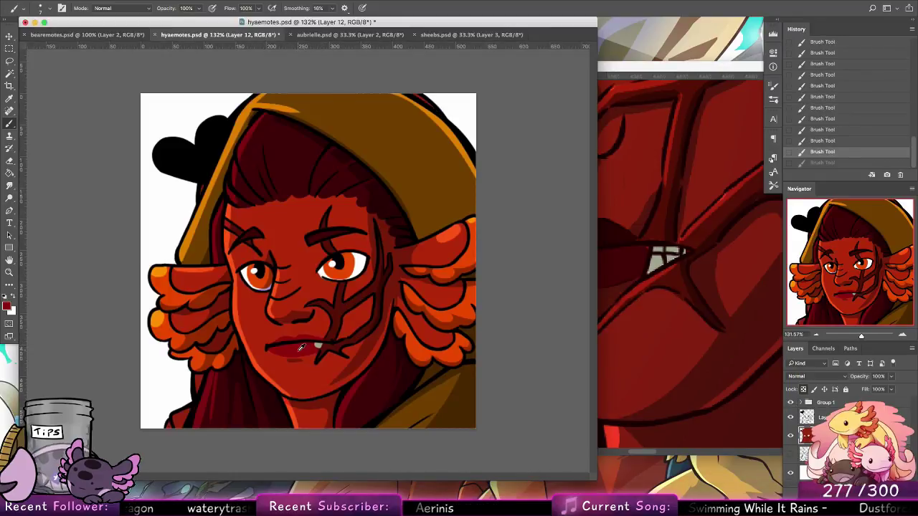
left_click(791, 404)
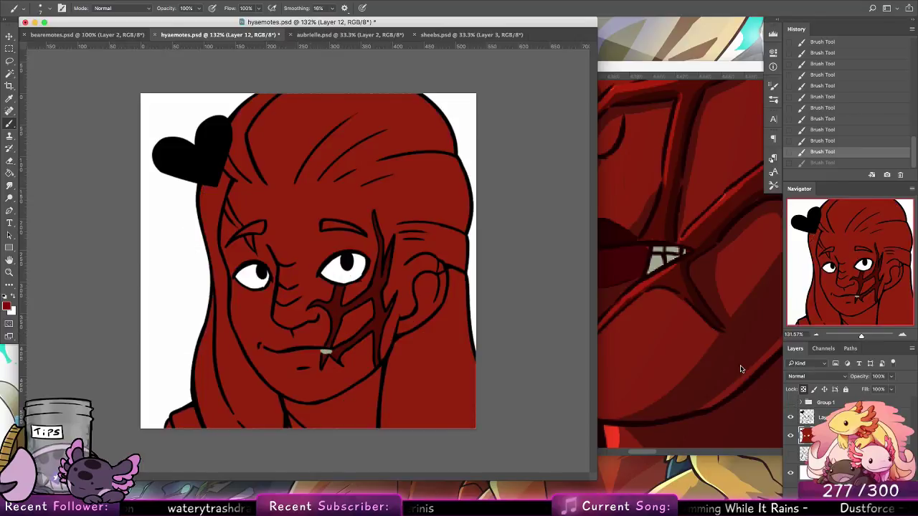
key("super+shift+z")
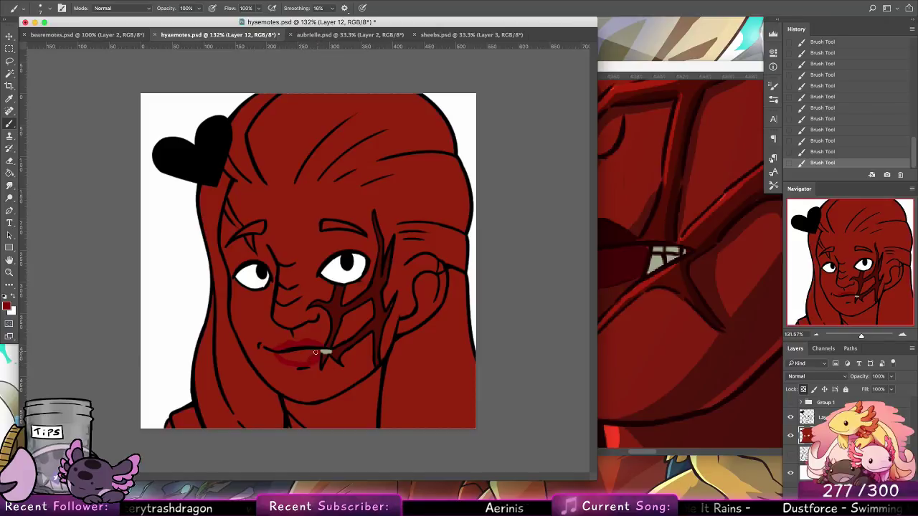
Sample the orange iris colour from hya.psd and paint the irises of both eyes.
left_click(632, 155)
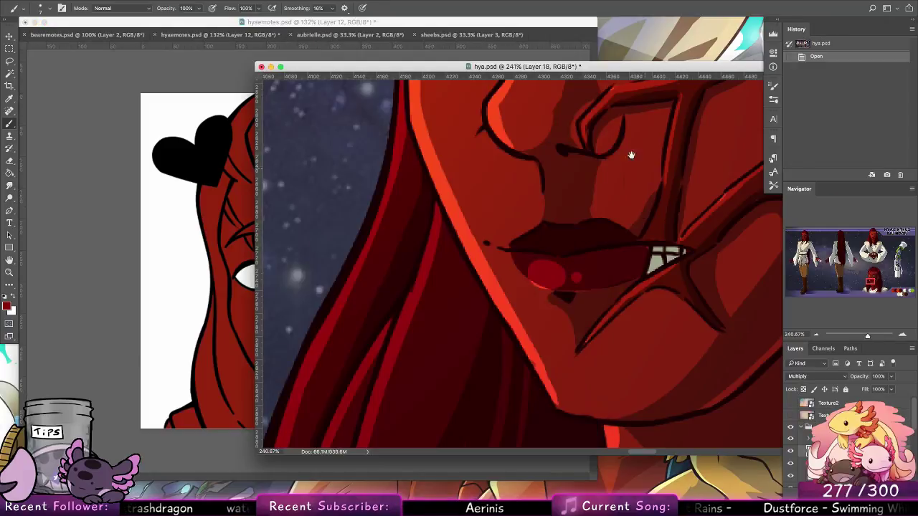
left_click_drag(631, 154, 576, 414)
left_click_drag(543, 111, 529, 309)
left_click(464, 409, "alt")
left_click(200, 314)
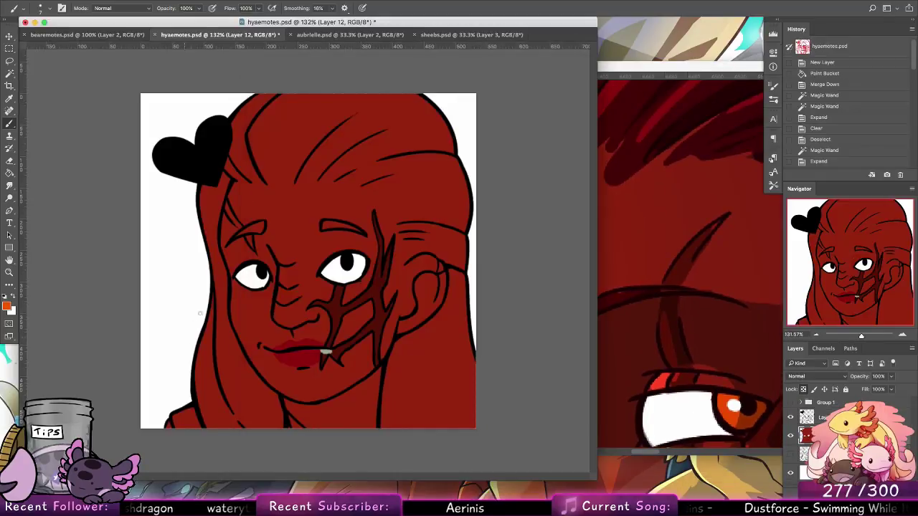
mouse_move(255, 266)
left_mouse_down()
mouse_move(264, 282)
mouse_move(258, 276)
left_mouse_up()
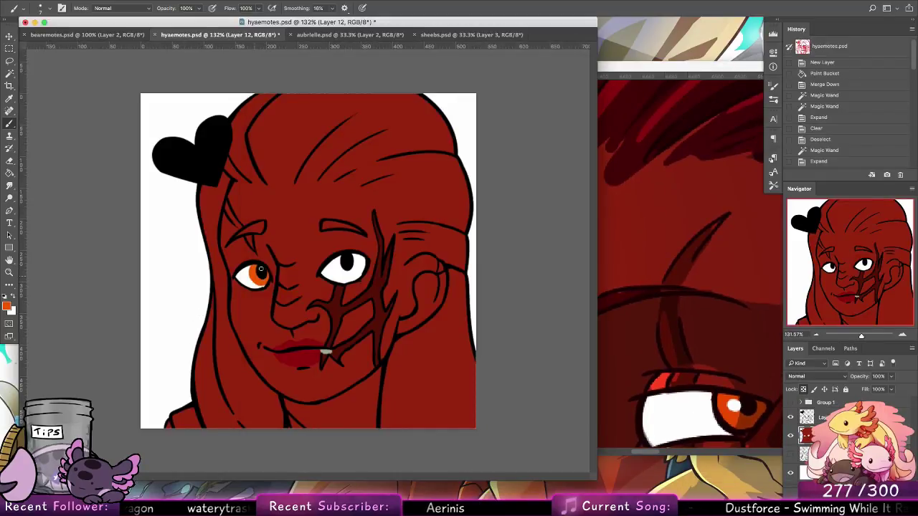
mouse_move(340, 255)
left_mouse_down()
mouse_move(348, 274)
mouse_move(351, 264)
left_mouse_up()
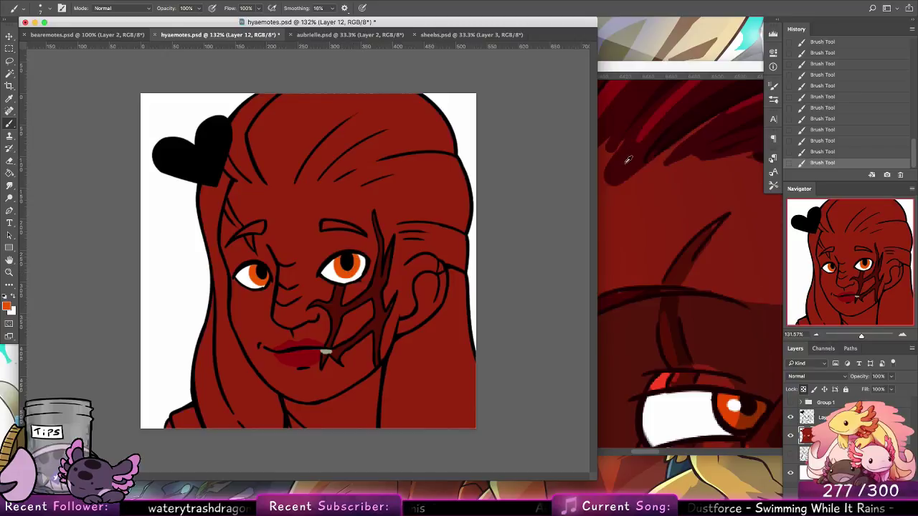
Sample the dark maroon hair colour from hya.psd, then select the long side hair sections on the line-art layer and expand the selection by 2 pixels.
left_click(690, 221)
left_click_drag(514, 204, 518, 284)
left_click(432, 194, "alt")
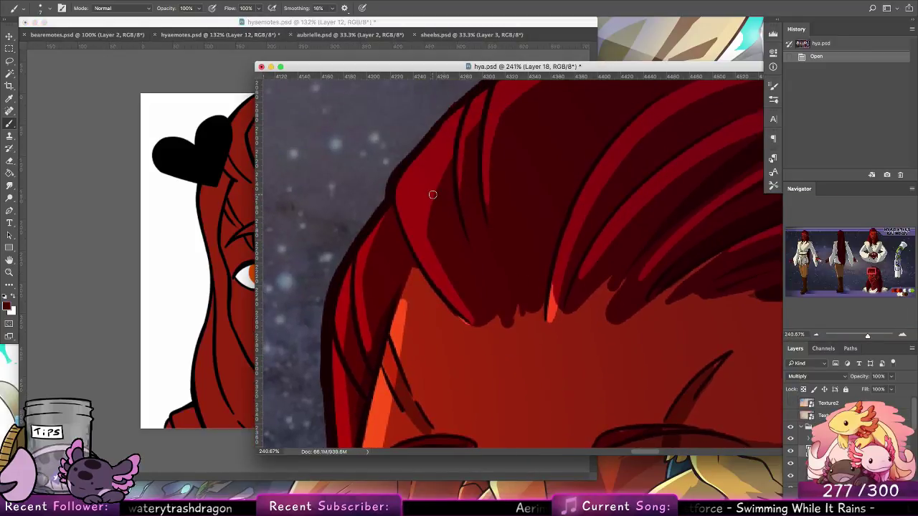
left_click(99, 60)
left_click(9, 73)
left_click(823, 418)
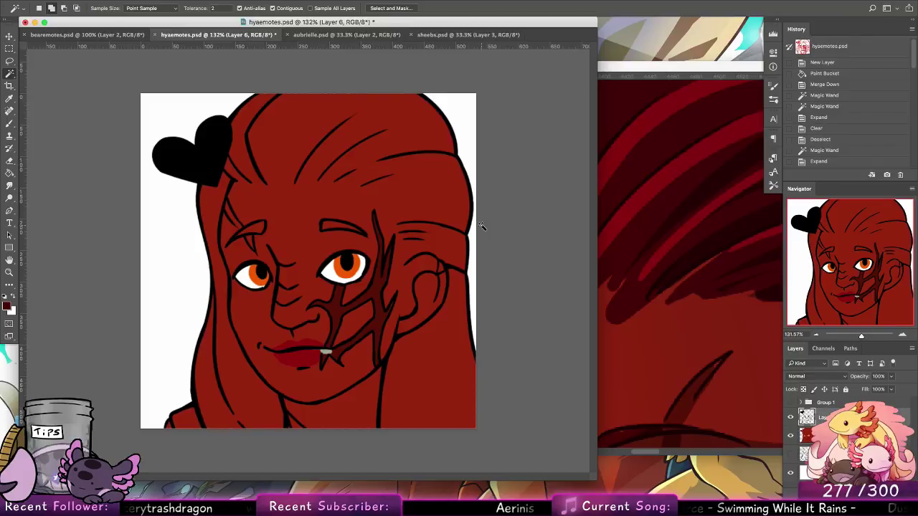
left_click(209, 210)
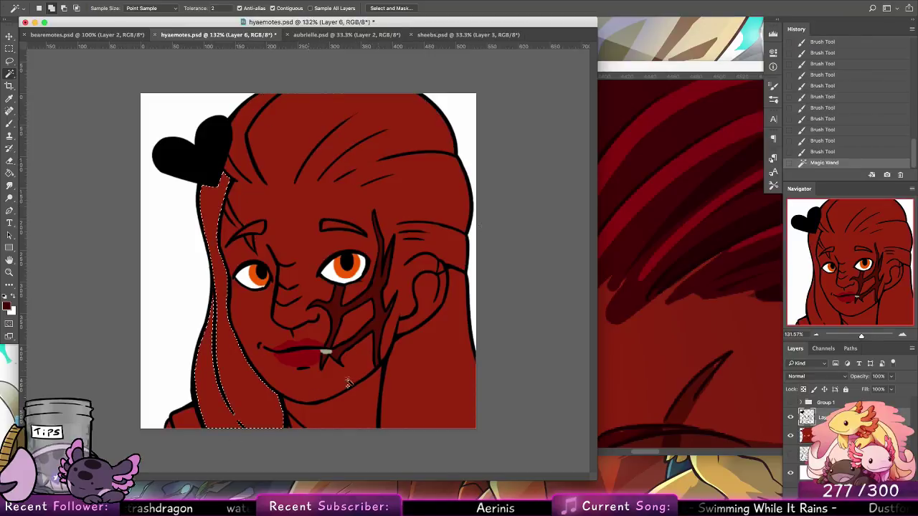
left_click(463, 305, "shift")
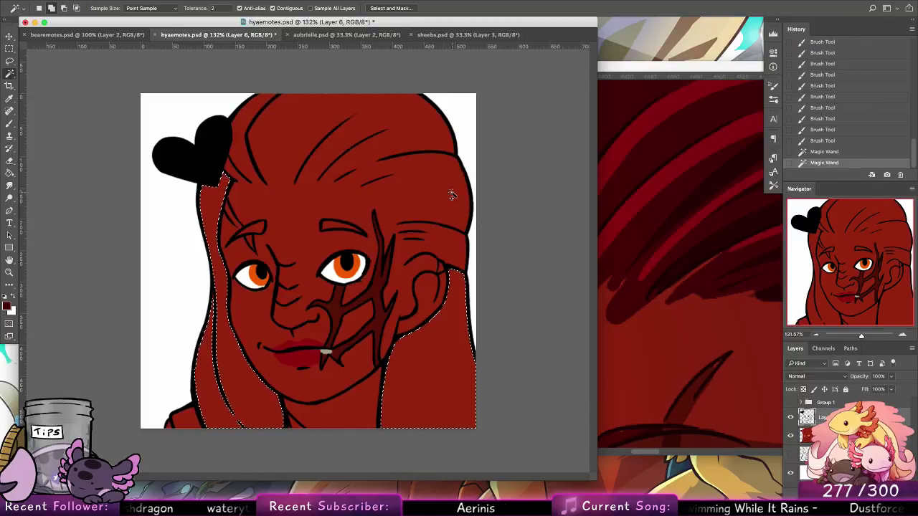
left_click(198, 2)
mouse_move(263, 123)
left_click(327, 140)
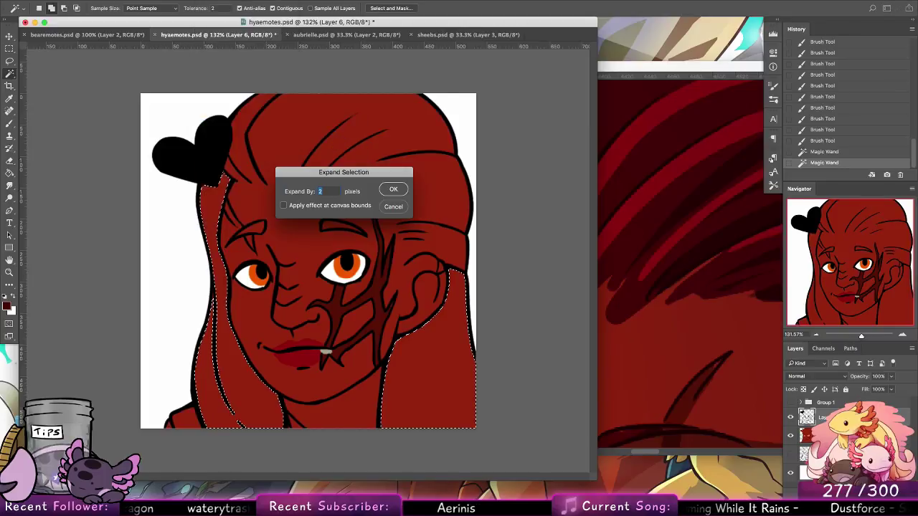
left_click(389, 193)
On the base-colour layer, paint the selected side hair dark maroon with a 65 px brush, then deselect.
left_click(824, 436)
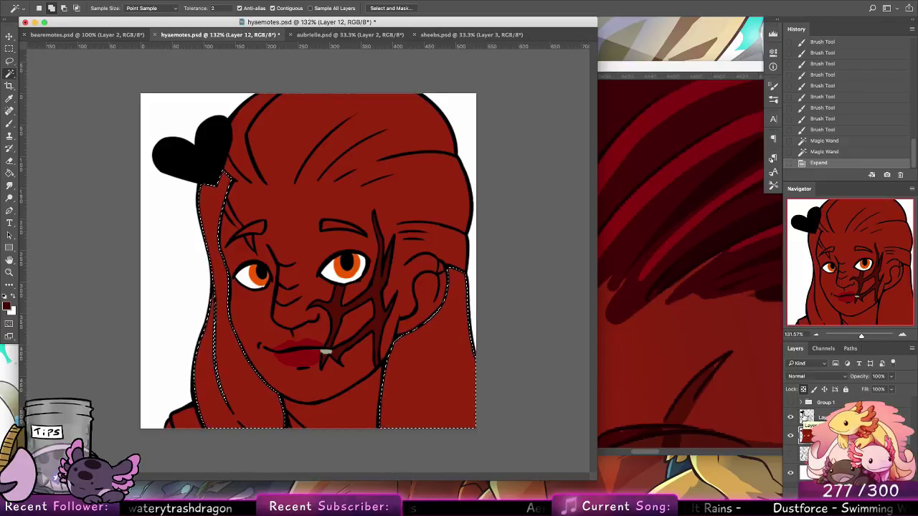
left_click(9, 124)
left_click(49, 8)
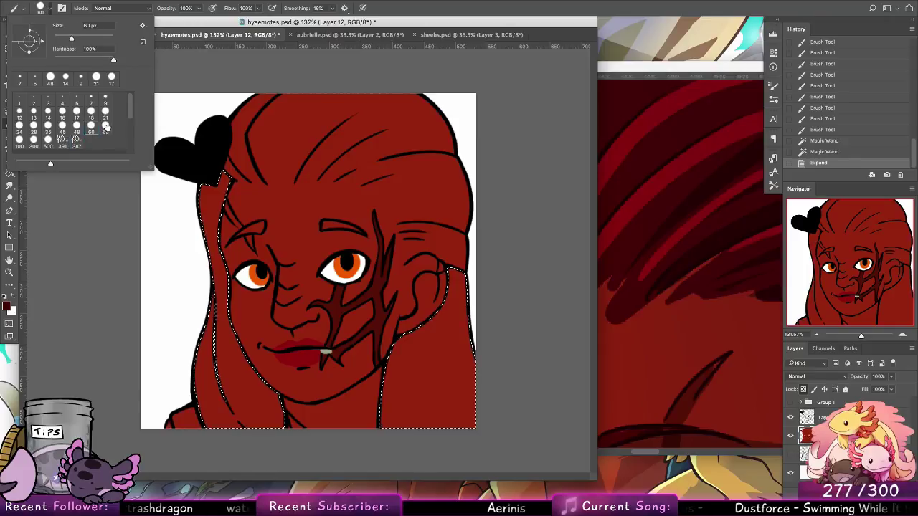
left_click(105, 127)
mouse_move(225, 194)
left_mouse_down()
mouse_move(224, 452)
mouse_move(210, 453)
mouse_move(233, 303)
mouse_move(322, 476)
mouse_move(417, 258)
mouse_move(435, 284)
mouse_move(396, 434)
mouse_move(433, 281)
mouse_move(478, 370)
mouse_move(431, 412)
left_mouse_up()
key("cmd+d")
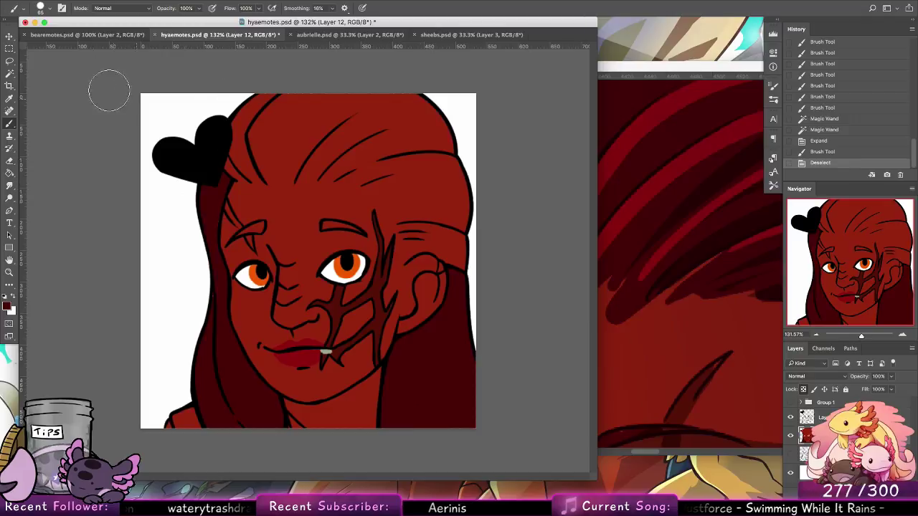
Fill the missed gaps along the side hair strands beside the face with maroon, using 21 px and 9 px brushes.
left_click(49, 8)
left_click(106, 113)
left_click_drag(218, 216, 215, 231)
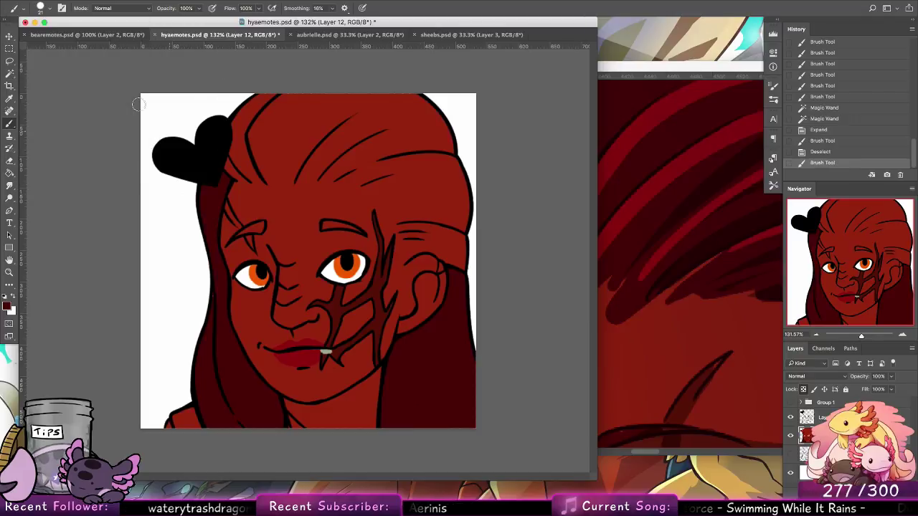
left_click(50, 8)
left_click(105, 99)
left_click_drag(213, 296, 231, 201)
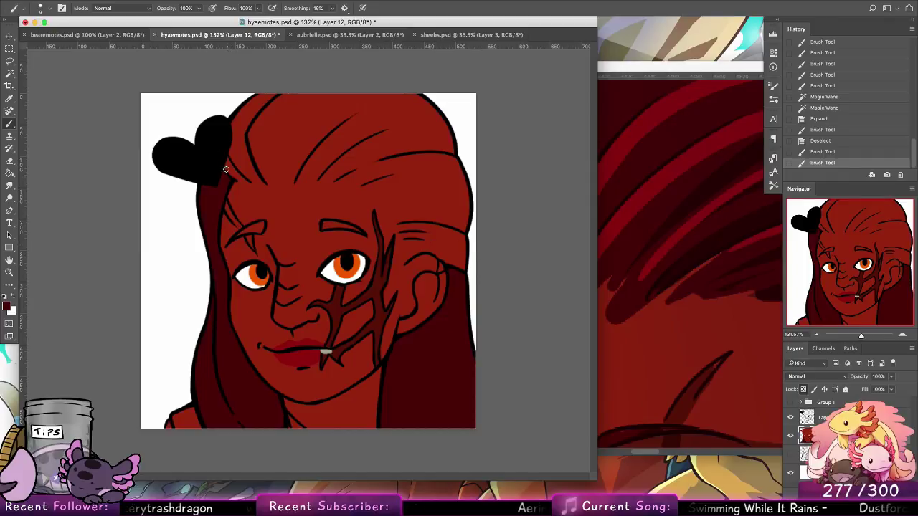
With the 9 px brush, paint a jagged maroon hairline across the forehead from the heart down to the ear.
mouse_move(226, 169)
left_mouse_down()
mouse_move(262, 182)
mouse_move(245, 175)
mouse_move(256, 183)
mouse_move(240, 141)
mouse_move(267, 145)
mouse_move(270, 183)
mouse_move(261, 174)
mouse_move(291, 165)
mouse_move(328, 118)
mouse_move(286, 178)
mouse_move(305, 153)
mouse_move(297, 184)
left_mouse_up()
mouse_move(320, 166)
left_mouse_down()
mouse_move(341, 161)
mouse_move(321, 182)
left_mouse_up()
mouse_move(346, 165)
left_mouse_down()
mouse_move(331, 181)
mouse_move(363, 176)
mouse_move(373, 188)
left_mouse_up()
mouse_move(400, 175)
left_mouse_down()
mouse_move(381, 190)
mouse_move(406, 191)
left_mouse_up()
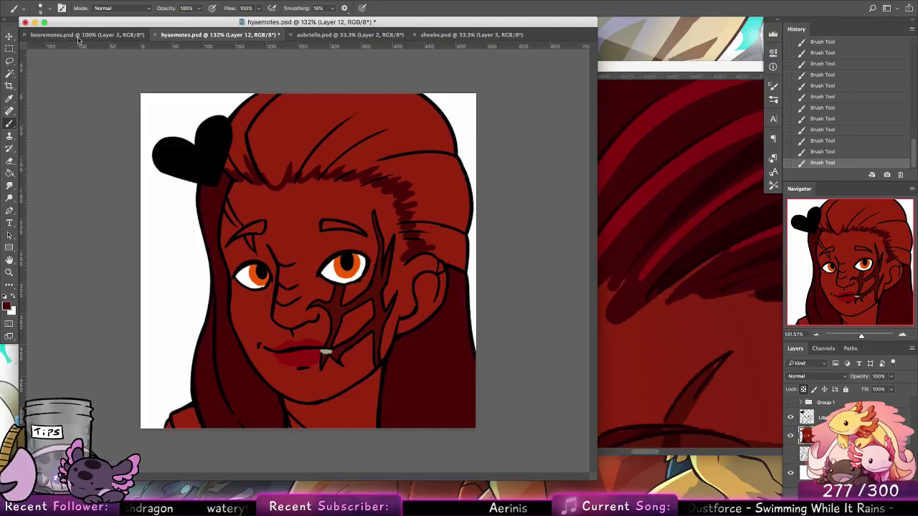
Paint the top and swept-back hair above the hairline dark maroon with a 60 px brush.
left_click(49, 9)
left_click(77, 126)
left_click(91, 127)
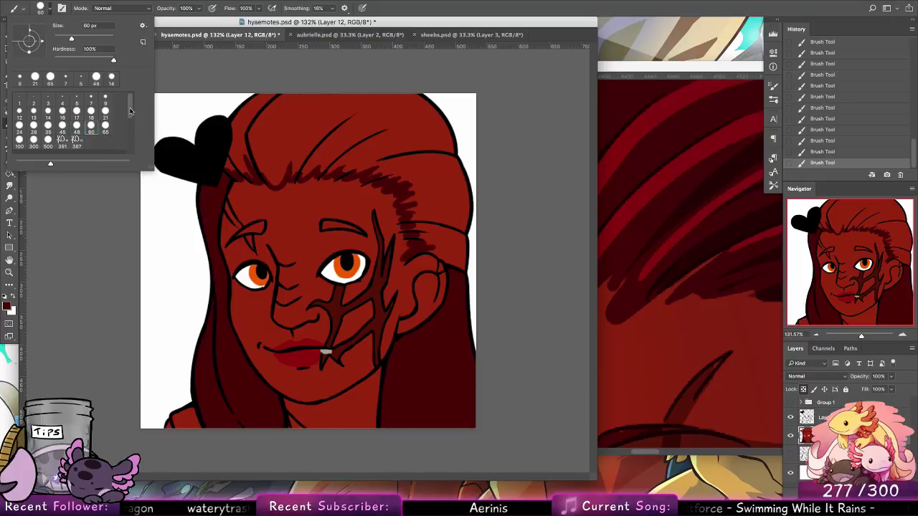
mouse_move(254, 162)
left_mouse_down()
mouse_move(229, 158)
mouse_move(295, 93)
mouse_move(249, 113)
mouse_move(275, 177)
mouse_move(282, 160)
mouse_move(272, 174)
mouse_move(259, 137)
mouse_move(334, 101)
mouse_move(293, 172)
mouse_move(310, 162)
mouse_move(302, 171)
mouse_move(443, 83)
mouse_move(300, 141)
mouse_move(364, 82)
left_mouse_up()
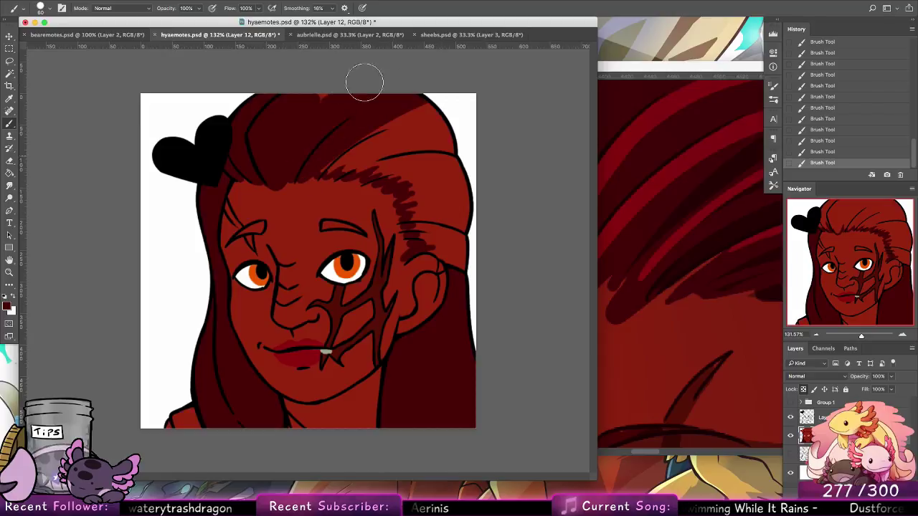
mouse_move(357, 143)
left_mouse_down()
mouse_move(449, 108)
mouse_move(387, 134)
mouse_move(351, 166)
mouse_move(396, 164)
mouse_move(386, 168)
mouse_move(421, 177)
mouse_move(369, 174)
mouse_move(399, 164)
mouse_move(432, 240)
mouse_move(461, 258)
mouse_move(448, 134)
mouse_move(407, 142)
mouse_move(447, 229)
mouse_move(412, 132)
mouse_move(414, 149)
mouse_move(401, 140)
mouse_move(424, 106)
left_mouse_up()
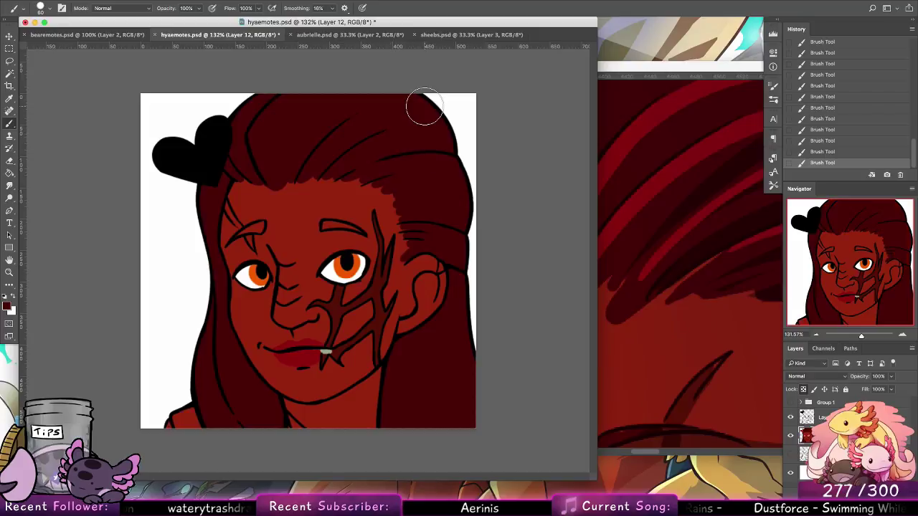
Fill both eyebrows with the dark maroon hair colour using a 9 px brush.
left_click(46, 8)
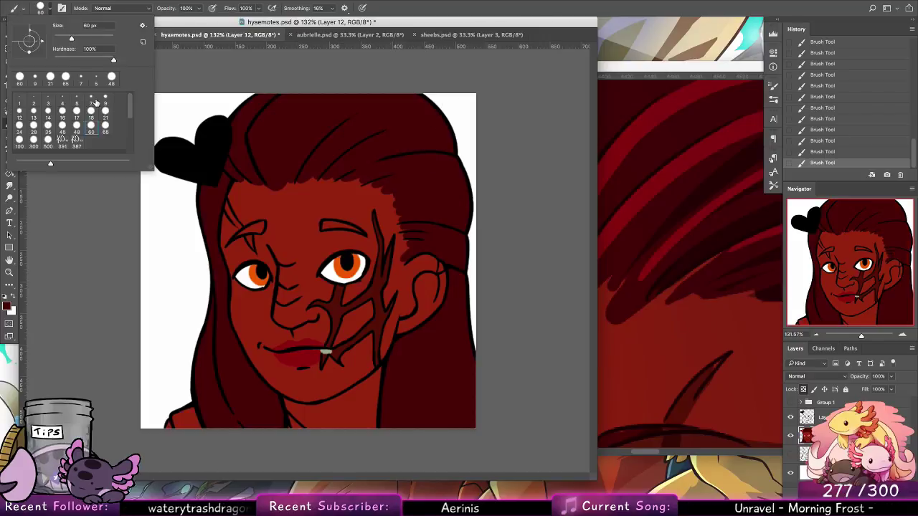
left_click(94, 101)
left_click(106, 99)
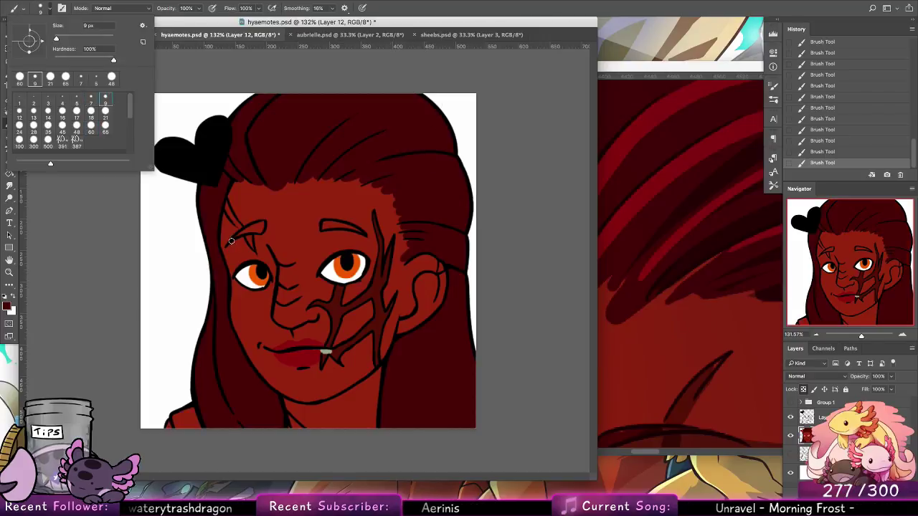
left_click_drag(252, 229, 238, 234)
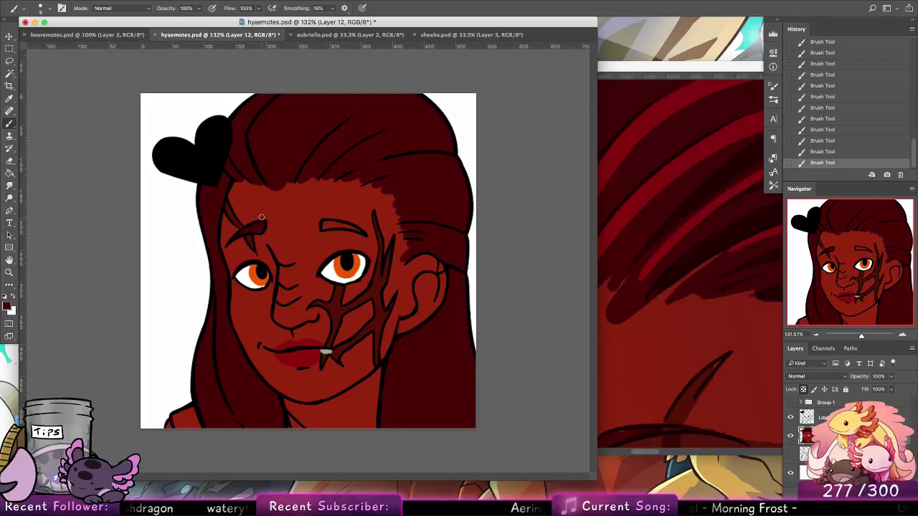
mouse_move(334, 224)
left_mouse_down()
mouse_move(325, 226)
mouse_move(360, 232)
left_mouse_up()
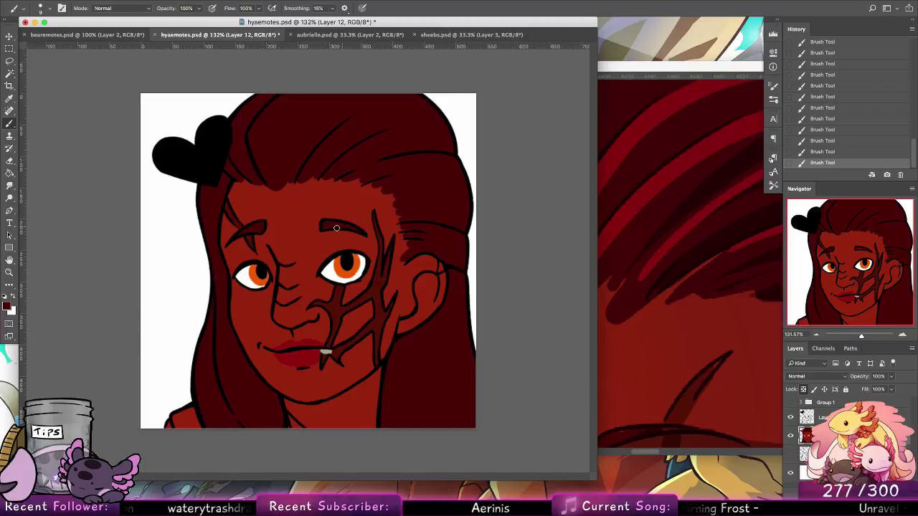
Sample the pale cream of the clothing in hya.psd and paint the visible shoulder in hyaemotes.psd with it.
left_click(698, 265)
left_click(807, 247)
left_click_drag(420, 323, 442, 386)
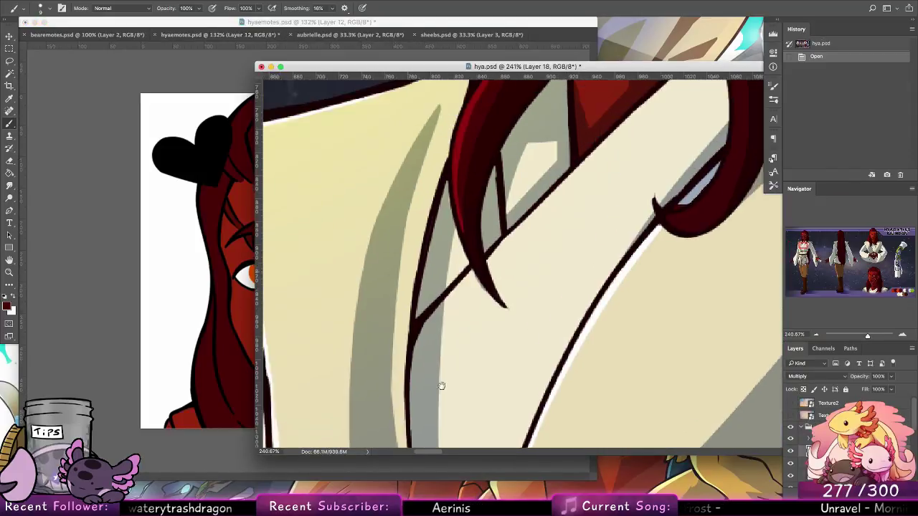
left_click(193, 416)
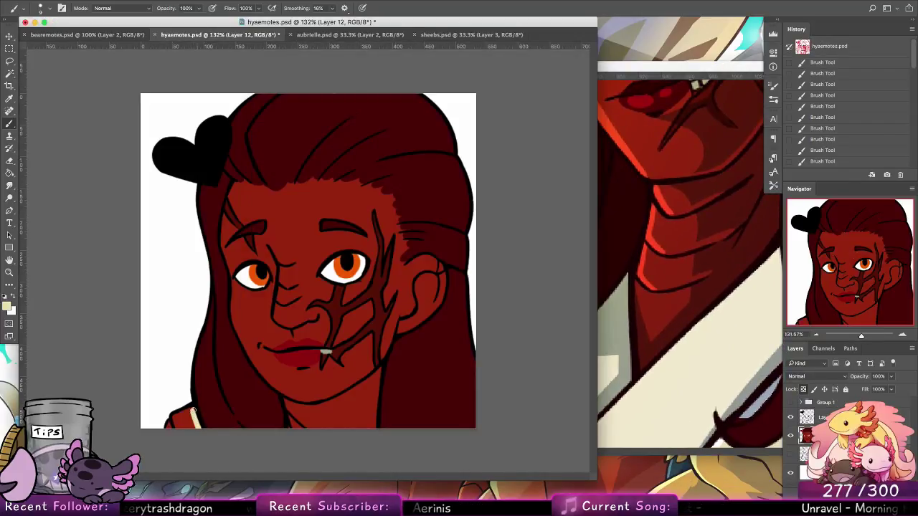
left_click_drag(184, 415, 192, 424)
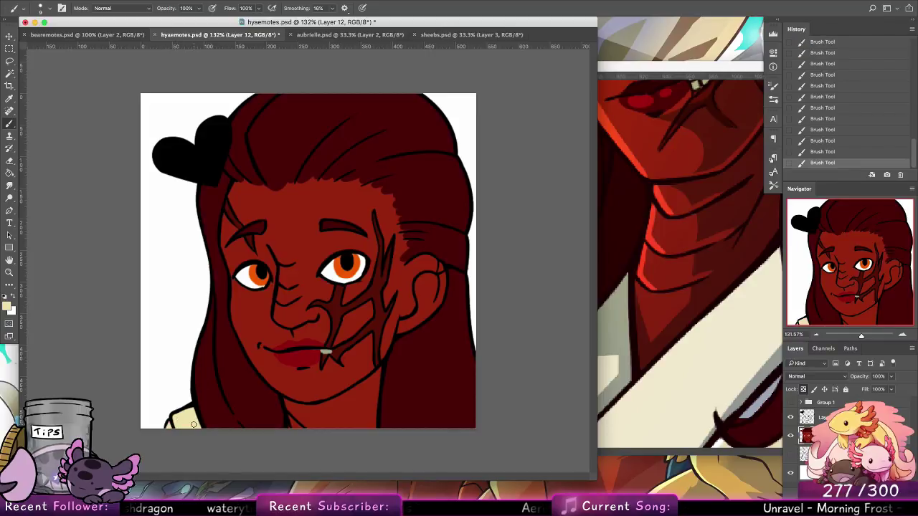
On the line-art layer, unlock transparent pixels, dab a white highlight in each pupil, and lock transparency again.
left_click(807, 417)
left_click(803, 388)
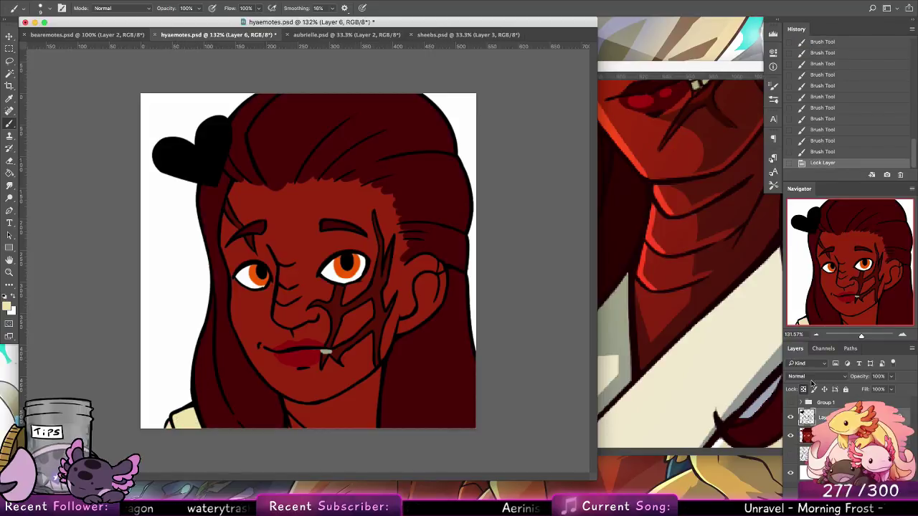
left_click(9, 297)
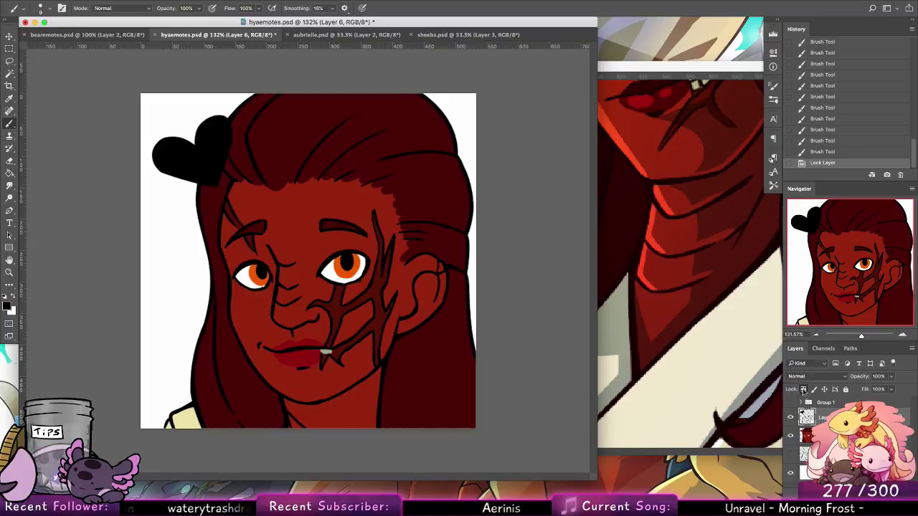
left_click(803, 389)
left_click_drag(339, 263, 340, 262)
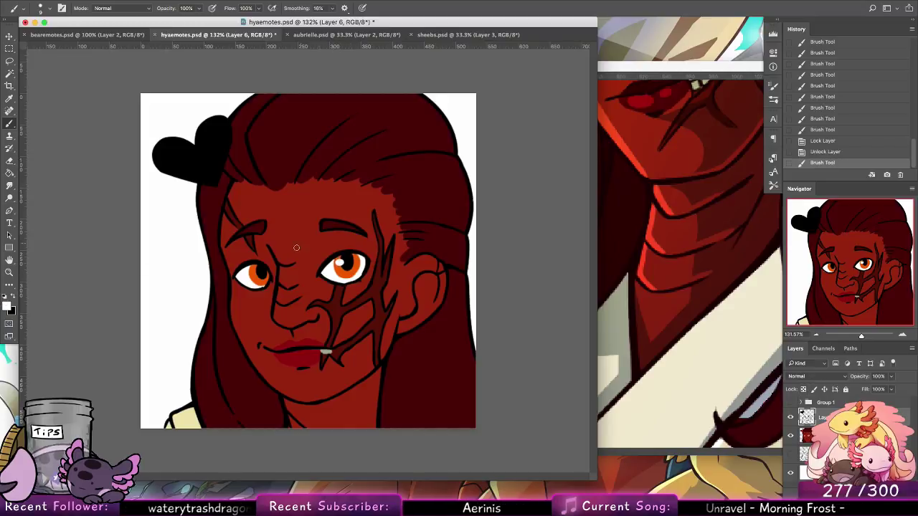
left_click_drag(256, 271, 264, 260)
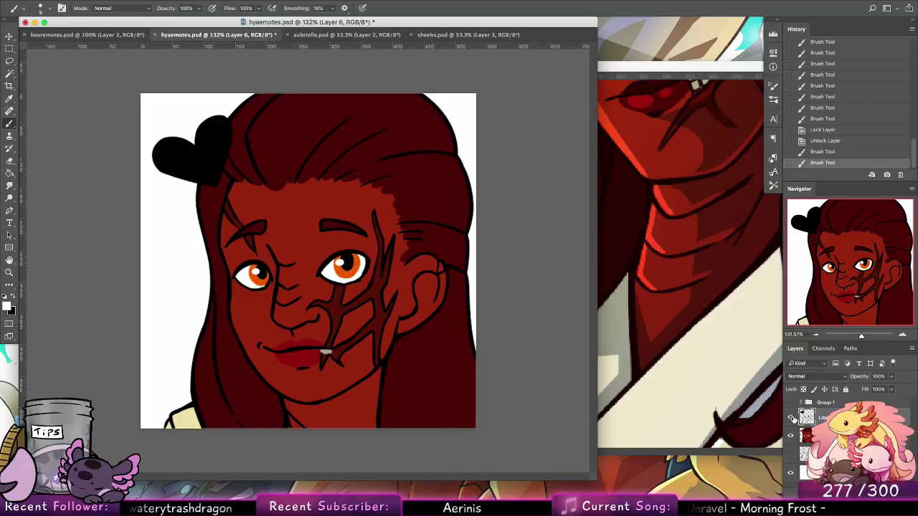
left_click(791, 418)
left_click(791, 418)
left_click(803, 390)
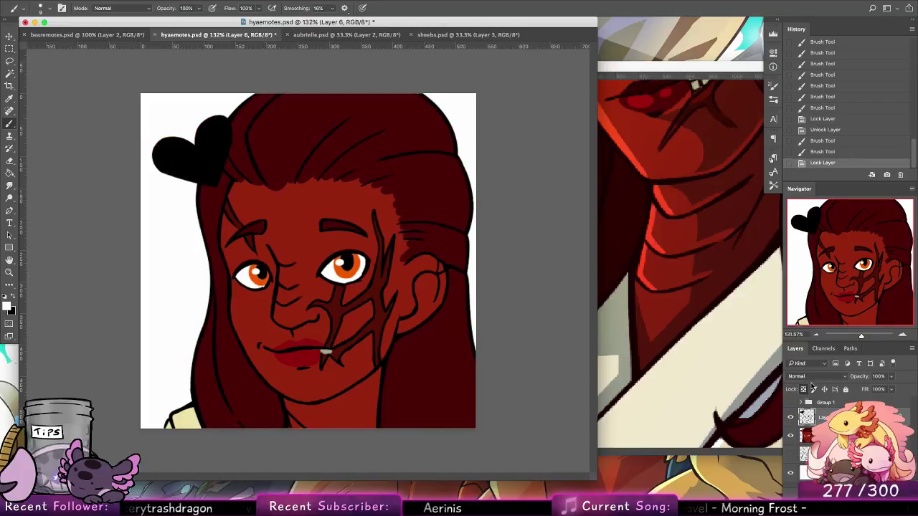
Choose a bright magenta foreground colour and paint along the black heart's edge beside the hair with the 9 px brush.
left_click(8, 307)
left_click(487, 129)
left_click_drag(468, 127, 475, 115)
left_click(566, 99)
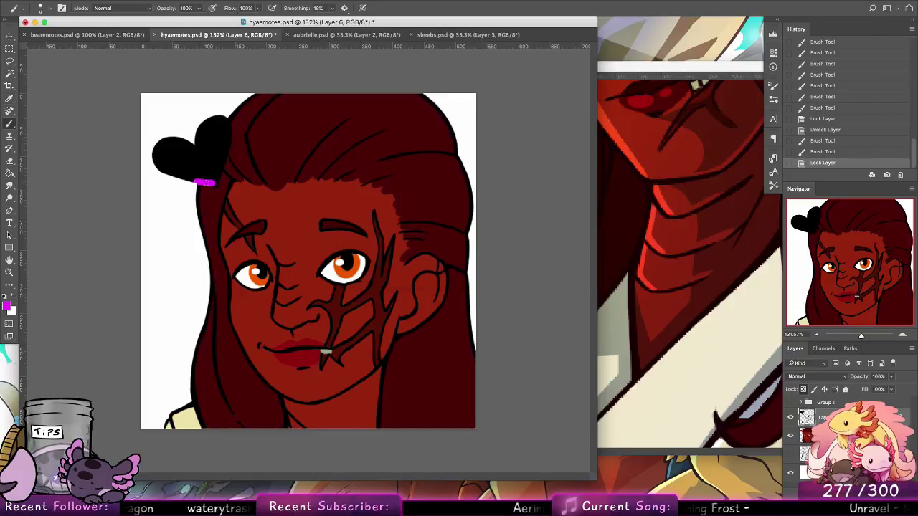
left_click_drag(214, 179, 227, 130)
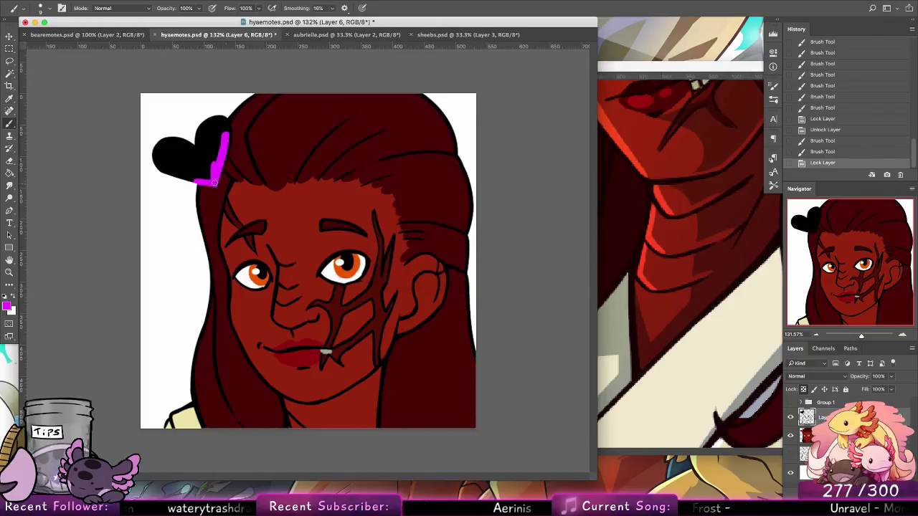
left_click_drag(219, 170, 230, 135)
Cover the rest of the black heart with magenta using a 21 px brush.
left_click(49, 9)
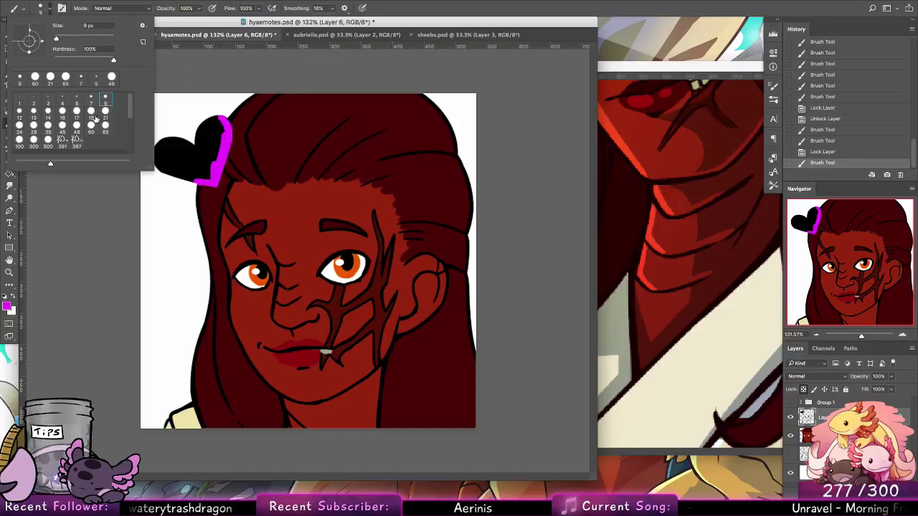
left_click(106, 112)
left_click(290, 219)
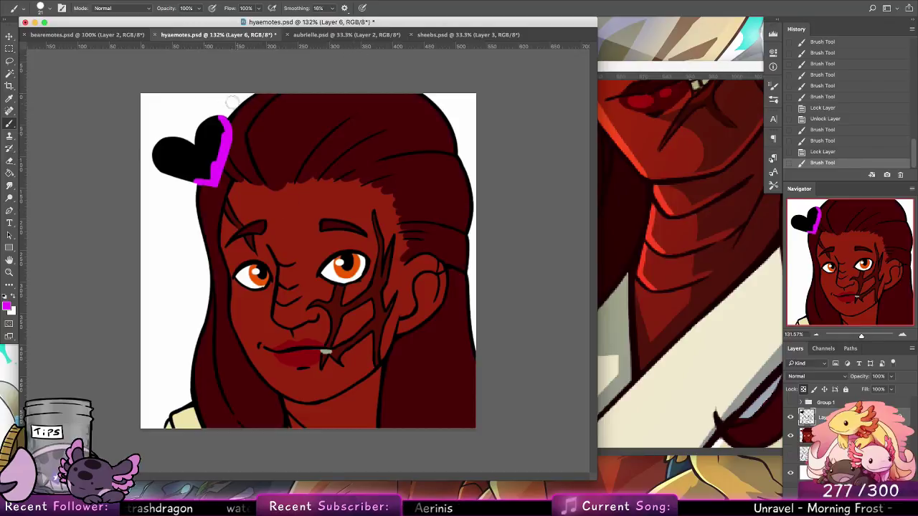
mouse_move(202, 172)
left_mouse_down()
mouse_move(181, 175)
mouse_move(213, 118)
left_mouse_up()
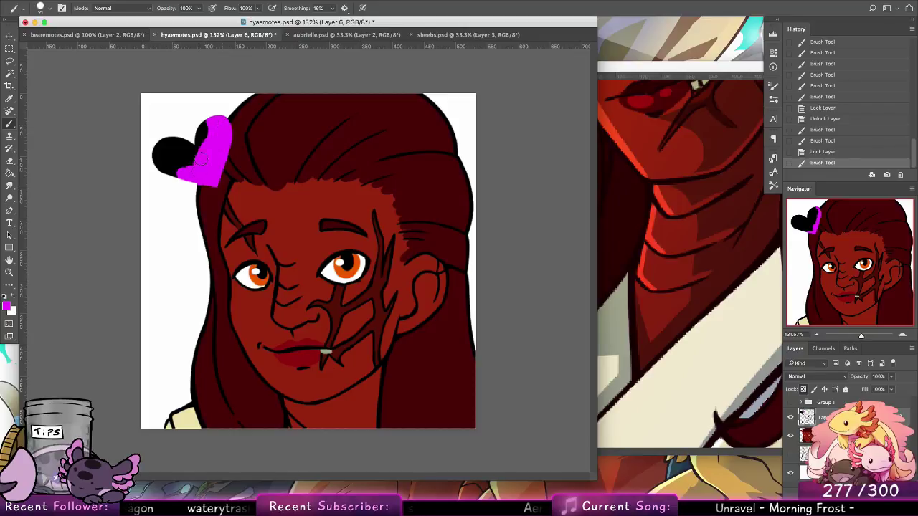
left_click_drag(203, 159, 192, 136)
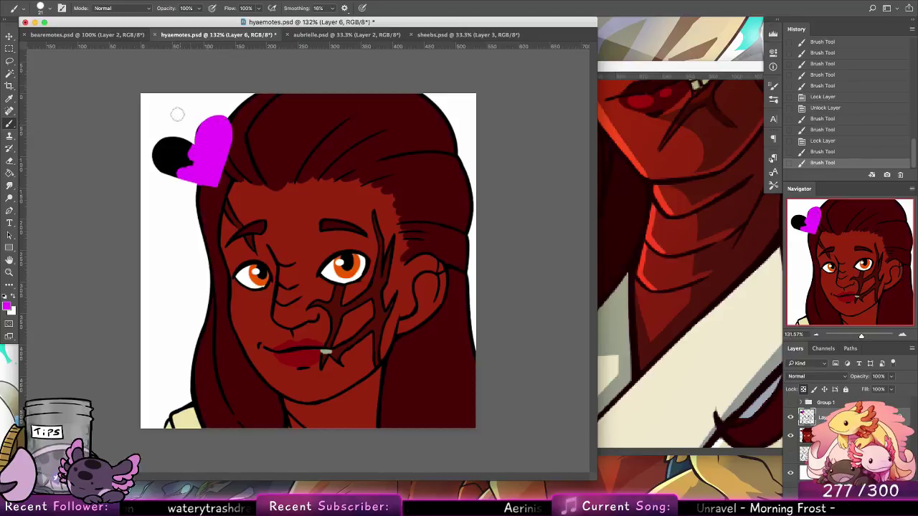
mouse_move(188, 163)
left_mouse_down()
mouse_move(164, 154)
mouse_move(160, 126)
mouse_move(165, 132)
left_mouse_up()
Touch up the hair outline under the heart in black and the heart's edge in magenta, undoing the last stroke.
left_click(198, 194, "alt")
left_click_drag(202, 198, 195, 195)
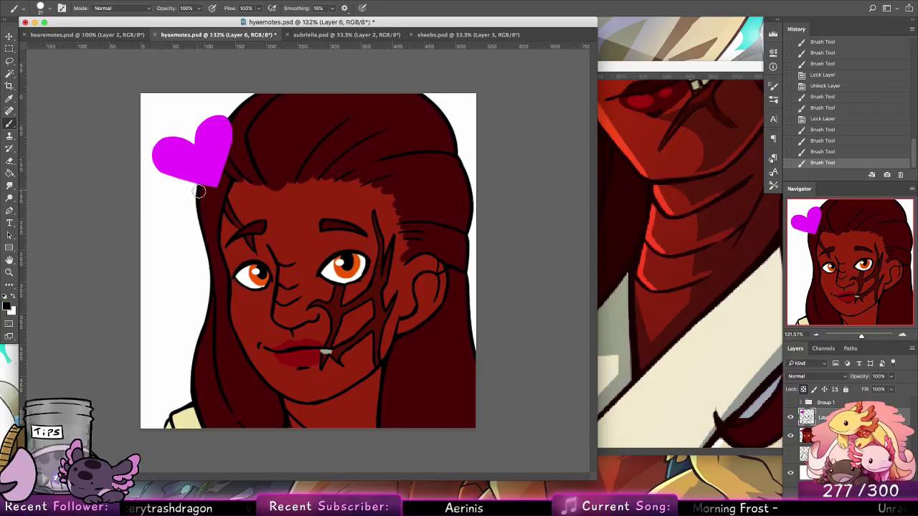
left_click_drag(201, 184, 204, 186)
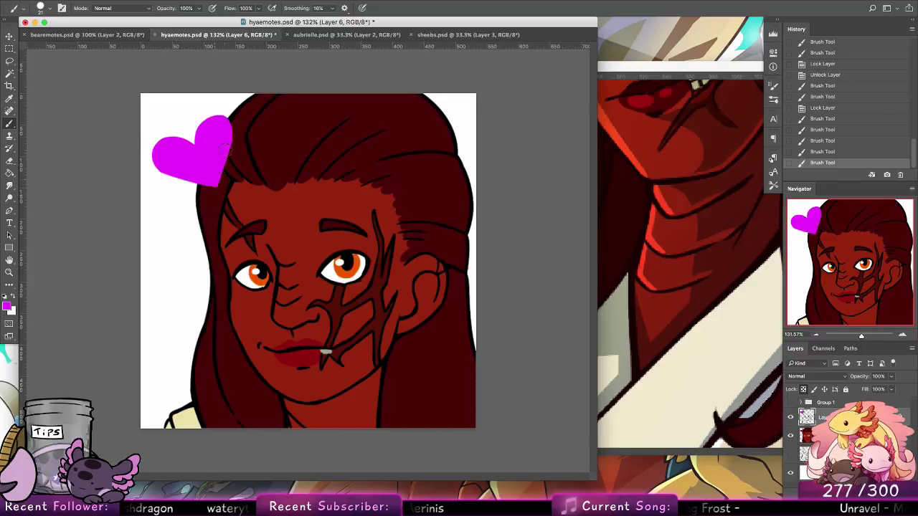
left_click_drag(213, 194, 223, 185)
key("super+z")
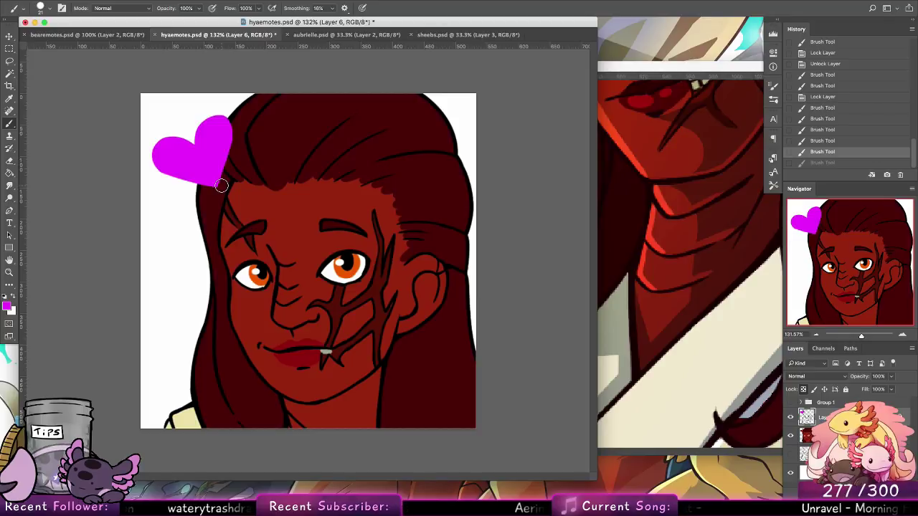
Show the hooded emote's group, sample its lavender shading by temporarily setting Layer 10 to Normal, and undo the blending change.
left_click(791, 404)
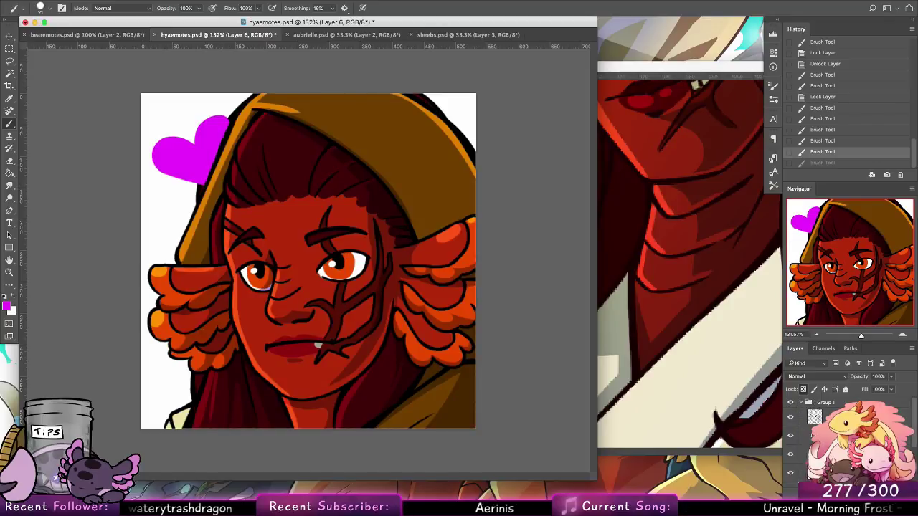
left_click(825, 416)
left_click(818, 376)
left_click(800, 348)
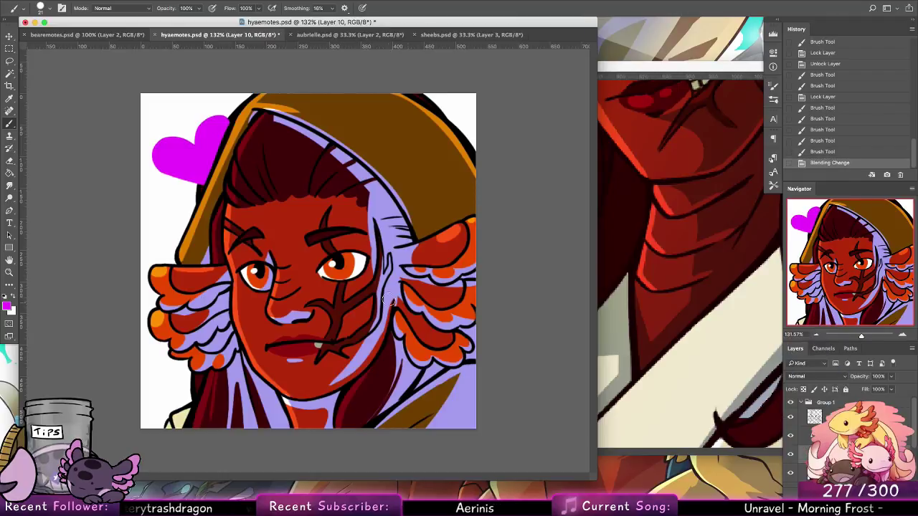
key("super+z")
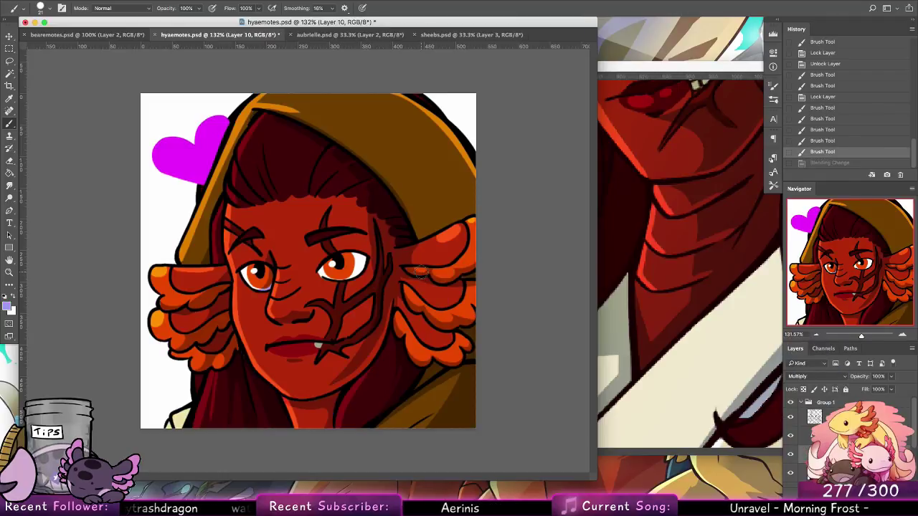
Collapse Group 1, add a new layer above the base-colour Layer 12, and clip it to that layer.
left_click(803, 403)
left_click(832, 416)
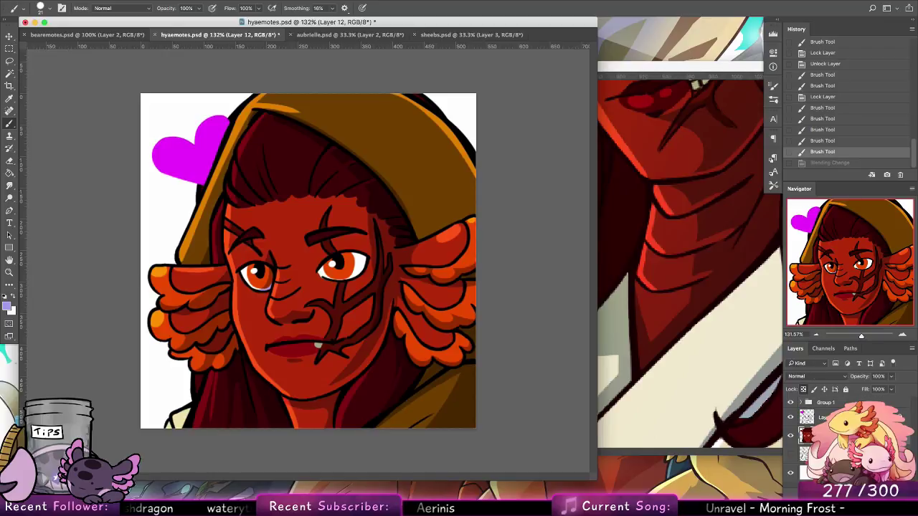
left_click(887, 510)
right_click(846, 417)
left_click(784, 268)
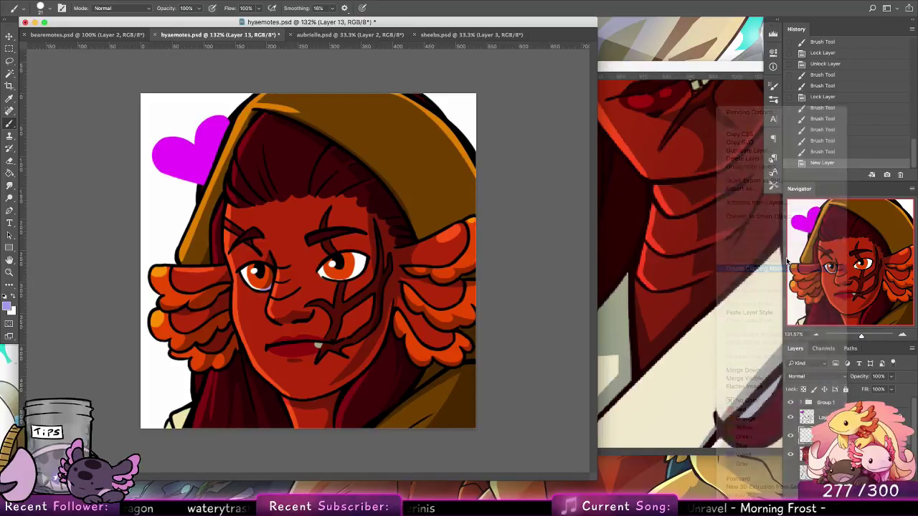
Hide Group 1 and brush a lavender shadow onto the left part of the neck below the chin.
left_click(790, 402)
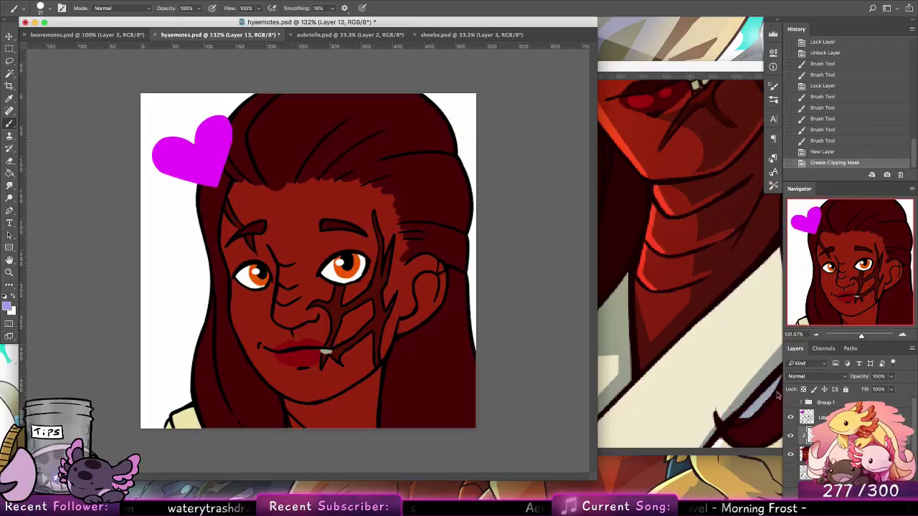
mouse_move(285, 399)
left_mouse_down()
mouse_move(352, 386)
mouse_move(309, 406)
mouse_move(287, 449)
left_mouse_up()
key("super+z")
mouse_move(285, 399)
left_mouse_down()
mouse_move(306, 332)
mouse_move(264, 385)
mouse_move(257, 369)
mouse_move(259, 429)
mouse_move(259, 380)
mouse_move(279, 403)
mouse_move(264, 386)
mouse_move(266, 428)
left_mouse_up()
key("super+z")
left_click(289, 403, "alt+super")
key("ctrl+alt+z")
key("ctrl+alt+z")
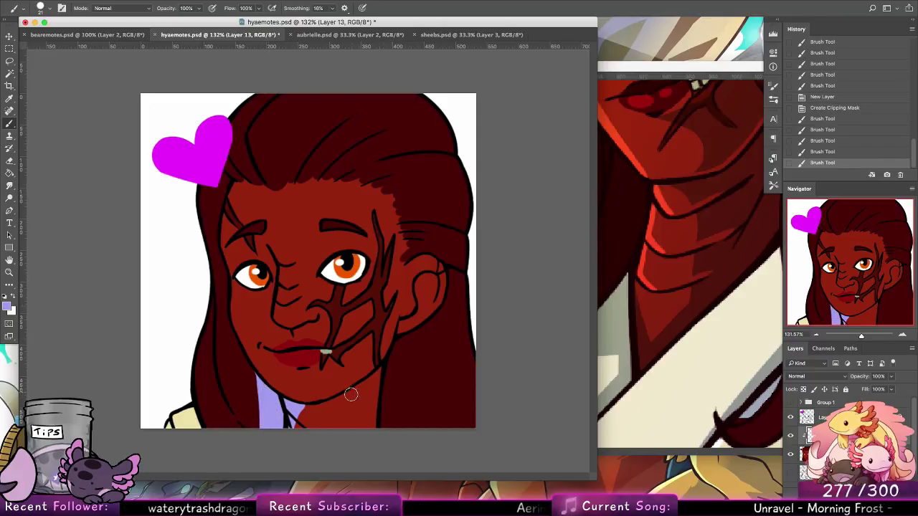
Paint the lavender shadow along the jawline up to the ear and extend it across the neck beneath the chin.
mouse_move(341, 393)
left_mouse_down()
mouse_move(370, 381)
mouse_move(361, 433)
mouse_move(360, 400)
mouse_move(349, 394)
mouse_move(380, 370)
mouse_move(373, 438)
mouse_move(372, 384)
mouse_move(365, 429)
mouse_move(358, 394)
mouse_move(323, 401)
mouse_move(320, 392)
mouse_move(383, 344)
mouse_move(319, 395)
mouse_move(347, 383)
mouse_move(393, 322)
mouse_move(320, 391)
mouse_move(350, 379)
mouse_move(409, 259)
left_mouse_up()
key("super+z")
key("super+z")
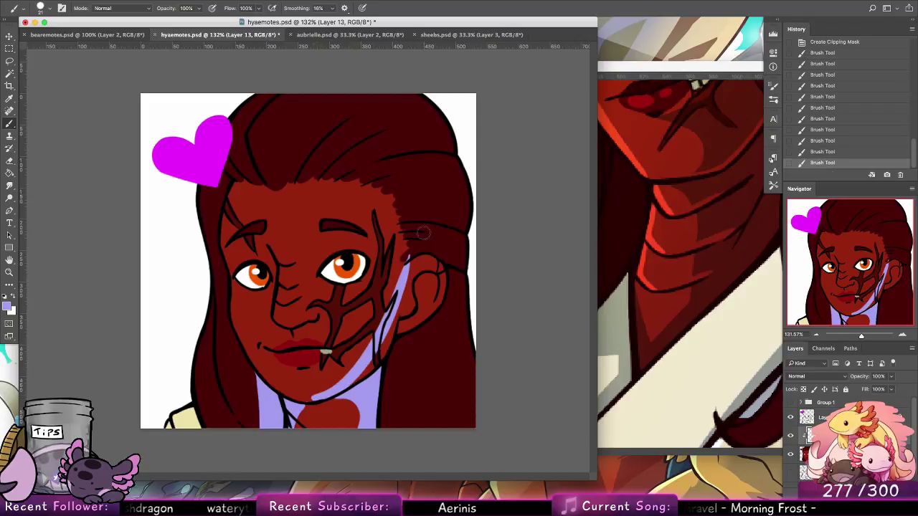
key("ctrl+z")
left_click_drag(326, 394, 375, 330)
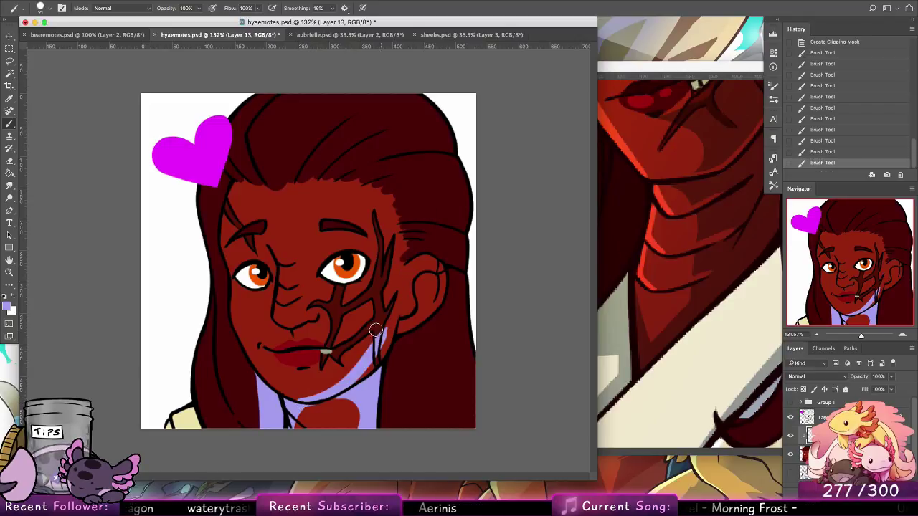
key("super+z")
left_click_drag(297, 402, 385, 342)
mouse_move(300, 413)
left_mouse_down()
mouse_move(366, 387)
mouse_move(309, 411)
mouse_move(346, 397)
left_mouse_up()
mouse_move(306, 427)
left_mouse_down()
mouse_move(345, 402)
mouse_move(399, 269)
mouse_move(379, 369)
left_mouse_up()
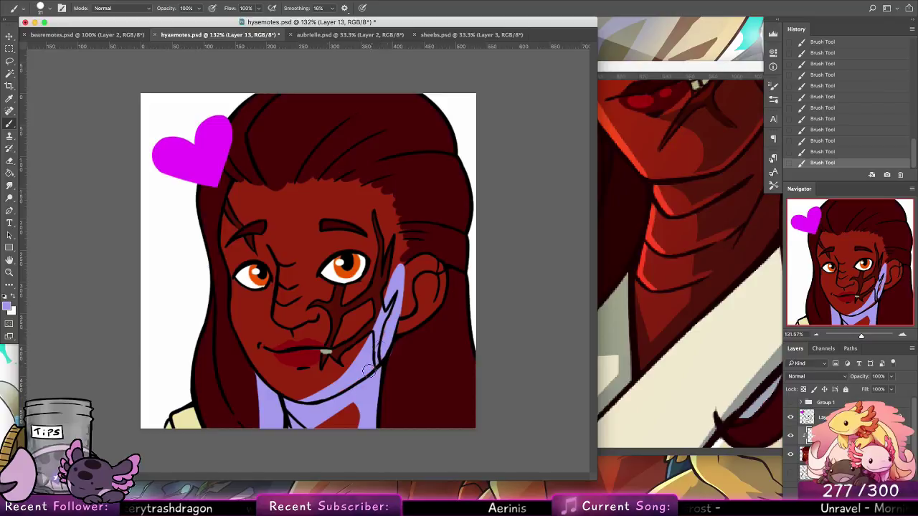
Shade the hair beside the neck, and use a 65 px brush to cover the ear and right side of the hair in lavender.
mouse_move(412, 337)
left_mouse_down()
mouse_move(402, 381)
mouse_move(424, 459)
left_mouse_up()
key("super+z")
mouse_move(406, 338)
left_mouse_down()
mouse_move(383, 426)
mouse_move(387, 358)
left_mouse_up()
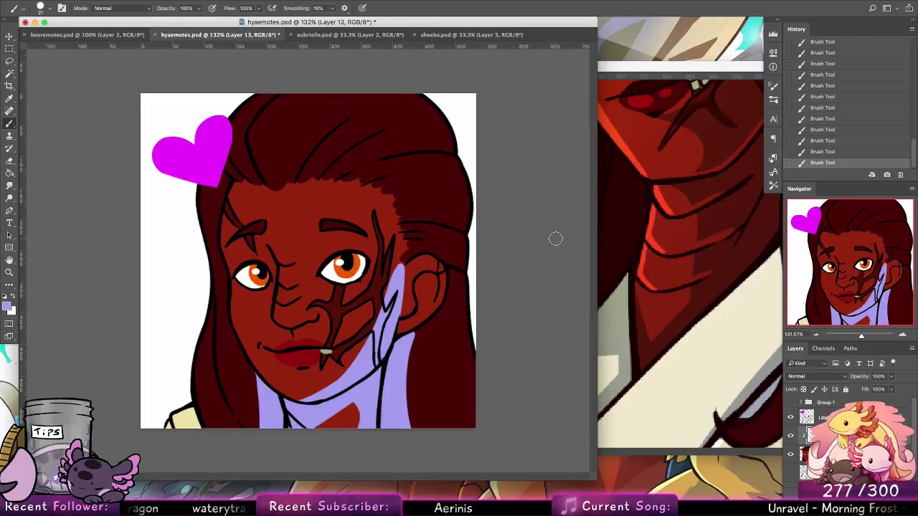
left_click(791, 403)
left_click(791, 404)
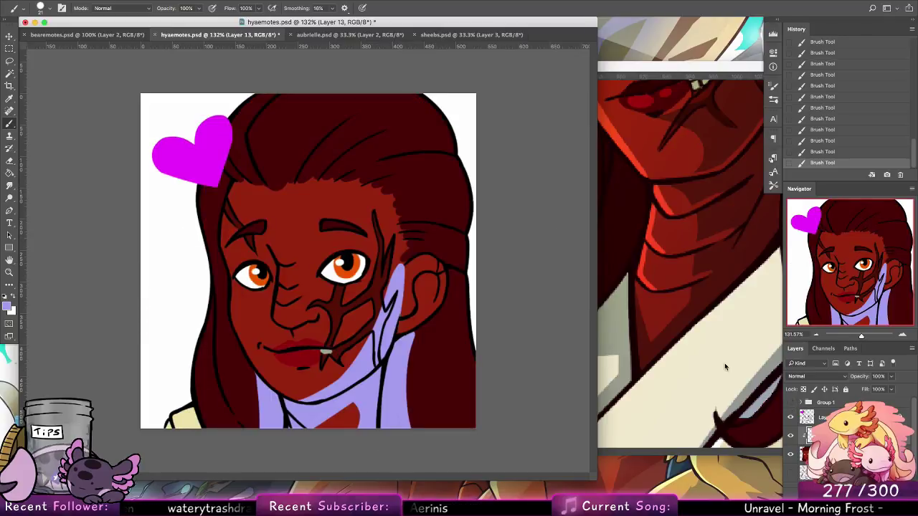
left_click(51, 9)
left_click(105, 126)
mouse_move(450, 252)
left_mouse_down()
mouse_move(455, 214)
mouse_move(405, 105)
mouse_move(428, 273)
mouse_move(436, 131)
mouse_move(437, 270)
mouse_move(430, 179)
mouse_move(418, 285)
mouse_move(438, 348)
mouse_move(450, 321)
mouse_move(466, 454)
mouse_move(427, 276)
mouse_move(424, 433)
left_mouse_up()
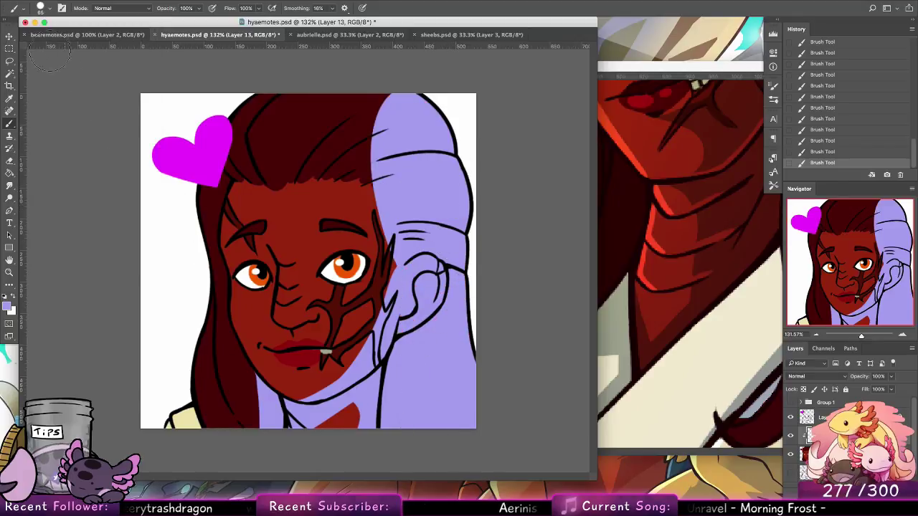
Paint a short lavender streak in the hair above the forehead with an 18 px brush.
left_click(51, 9)
left_click(91, 115)
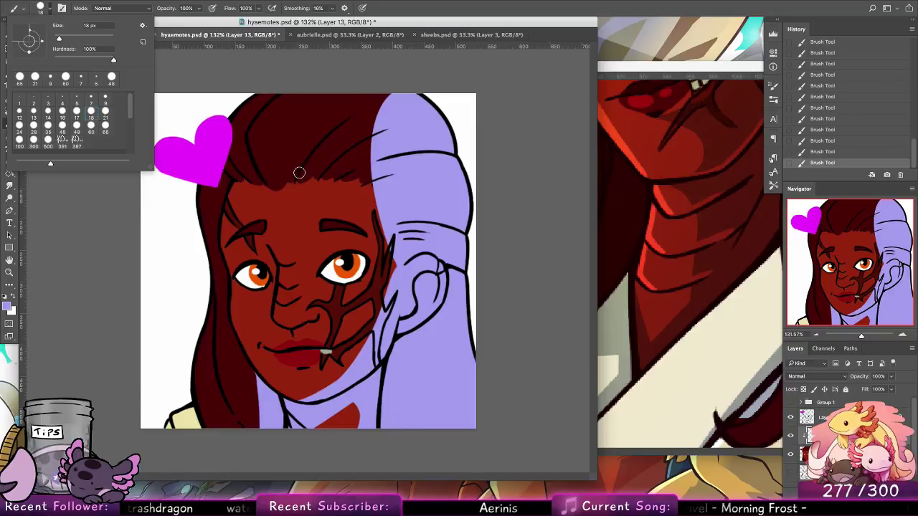
left_click_drag(299, 183, 330, 136)
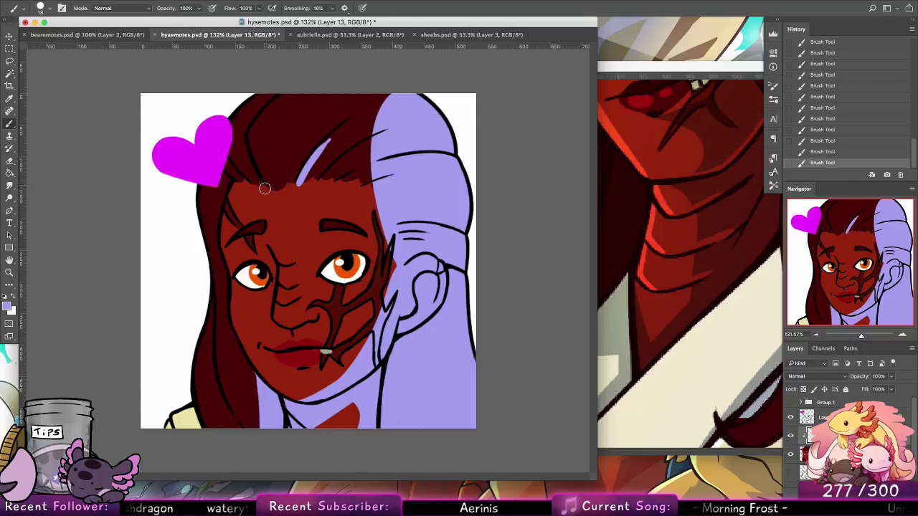
key("ctrl+z")
Erase thin tapered strands into the inner edge of the hair shadow above the temple with a 5 px eraser.
left_click(10, 162)
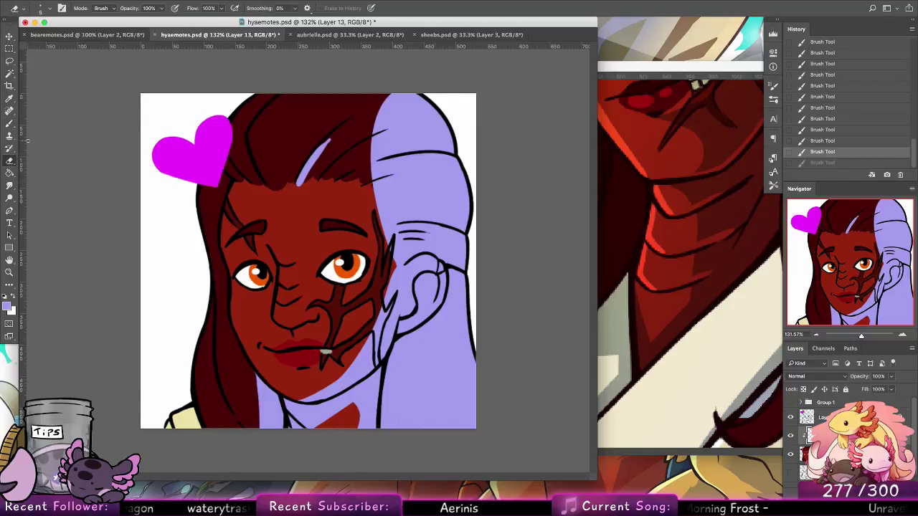
left_click_drag(372, 135, 409, 122)
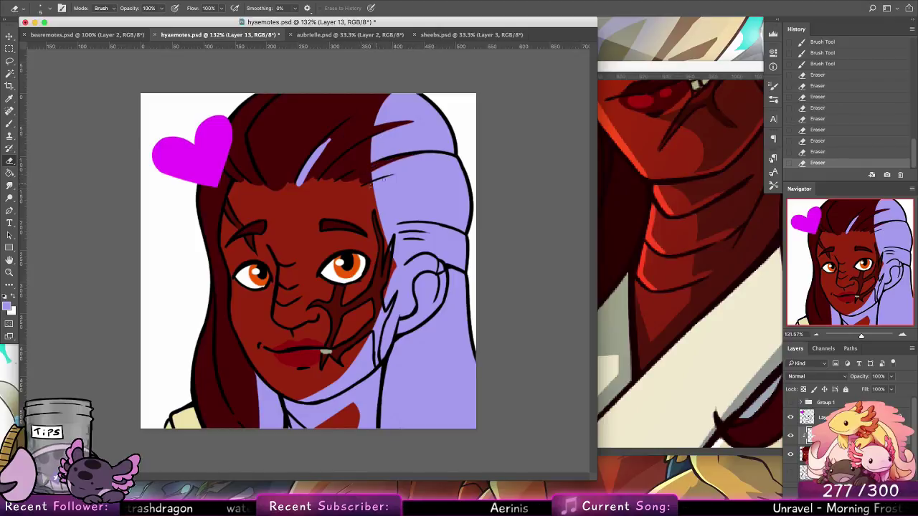
left_click_drag(371, 186, 424, 172)
key("super+z")
mouse_move(369, 186)
left_mouse_down()
mouse_move(419, 170)
mouse_move(368, 189)
mouse_move(394, 179)
left_mouse_up()
key("super+z")
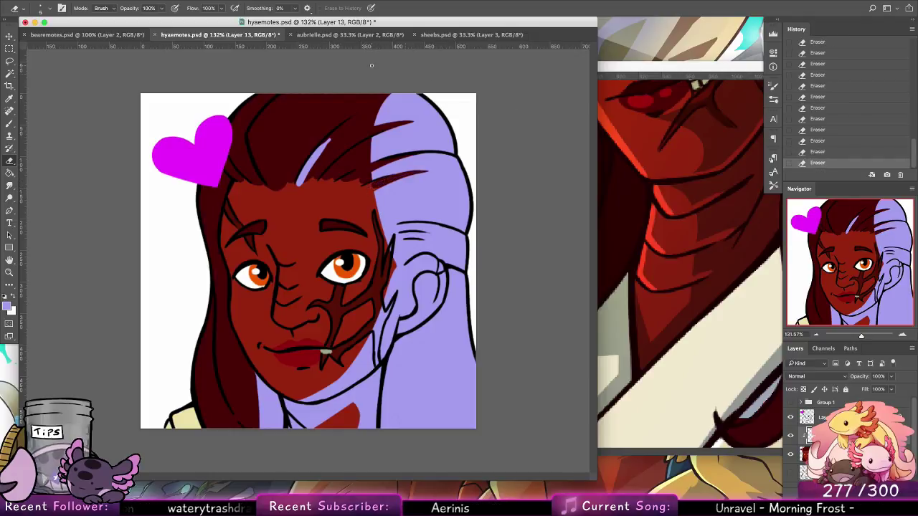
Erase a narrow strip of shadow along the outer right contour of the hair with a 21 px eraser.
left_click(48, 9)
left_click(63, 126)
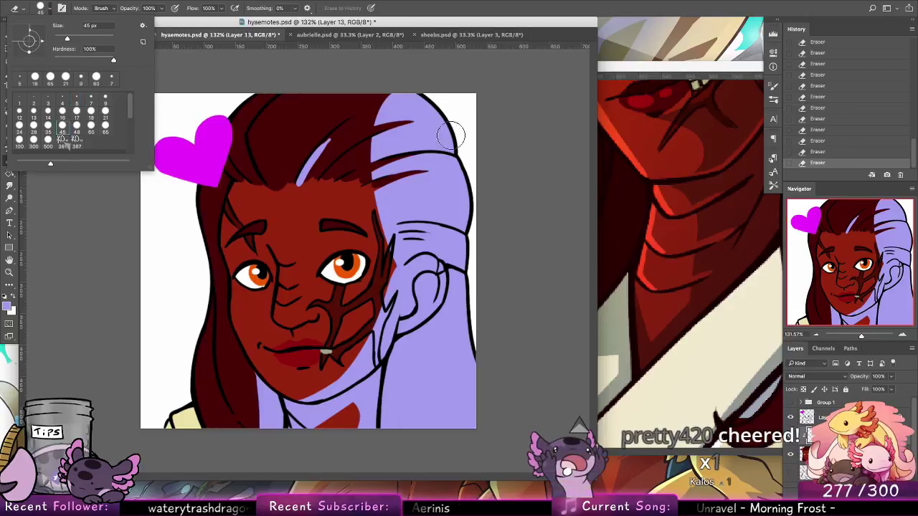
left_click(65, 77)
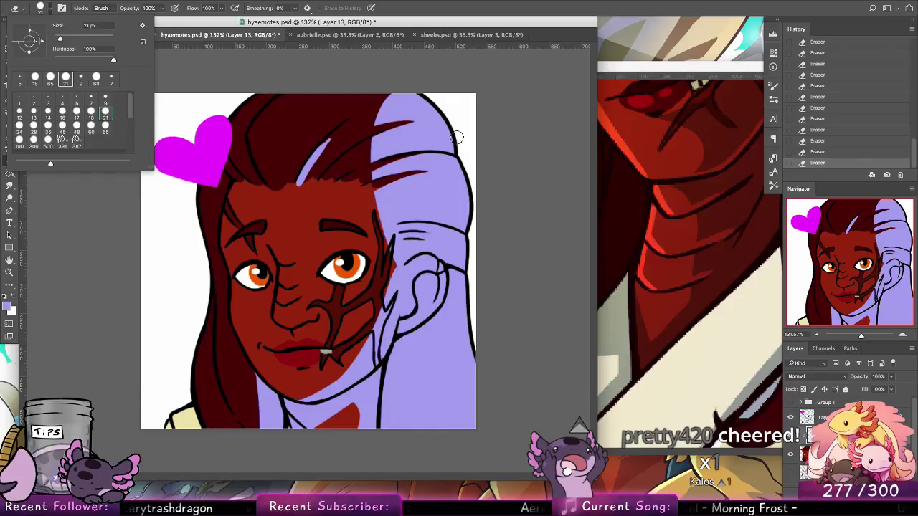
left_click_drag(455, 147, 439, 115)
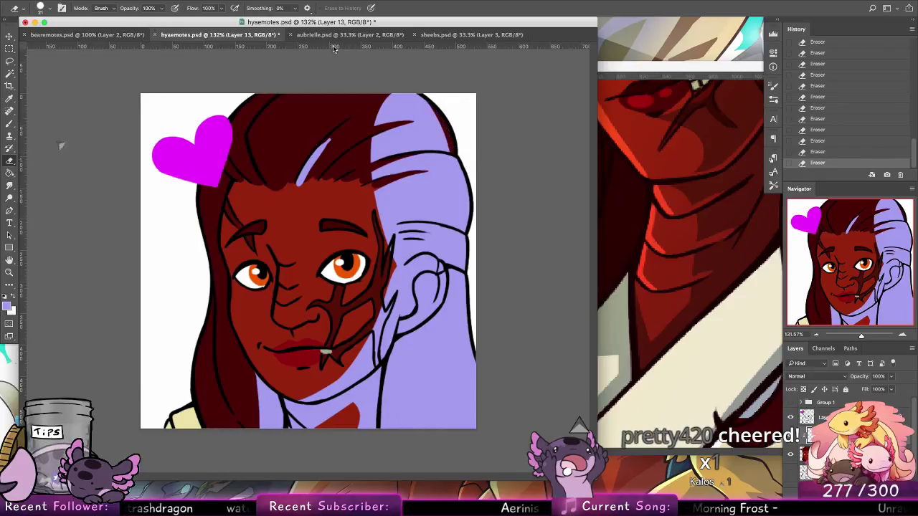
mouse_move(459, 160)
left_mouse_down()
mouse_move(470, 219)
mouse_move(459, 162)
left_mouse_up()
key("super+z")
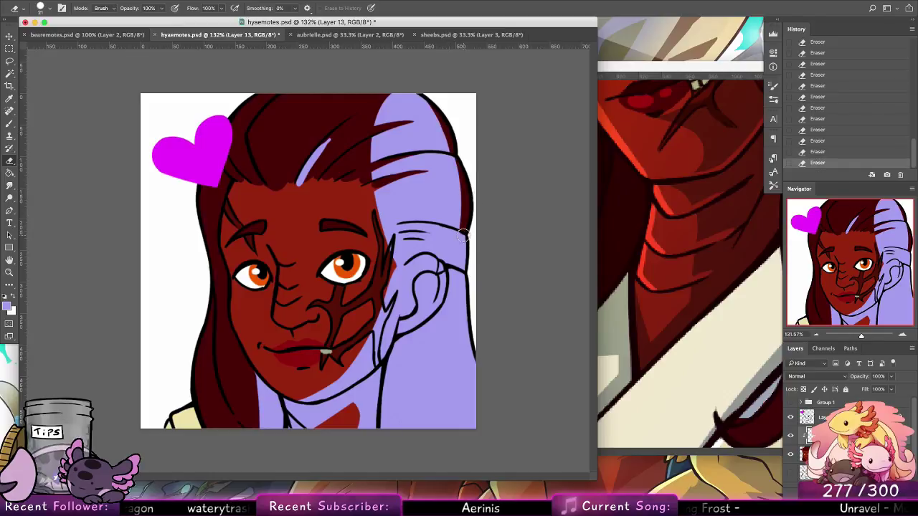
left_click_drag(463, 235, 465, 276)
key("super+z")
left_click_drag(464, 232, 465, 266)
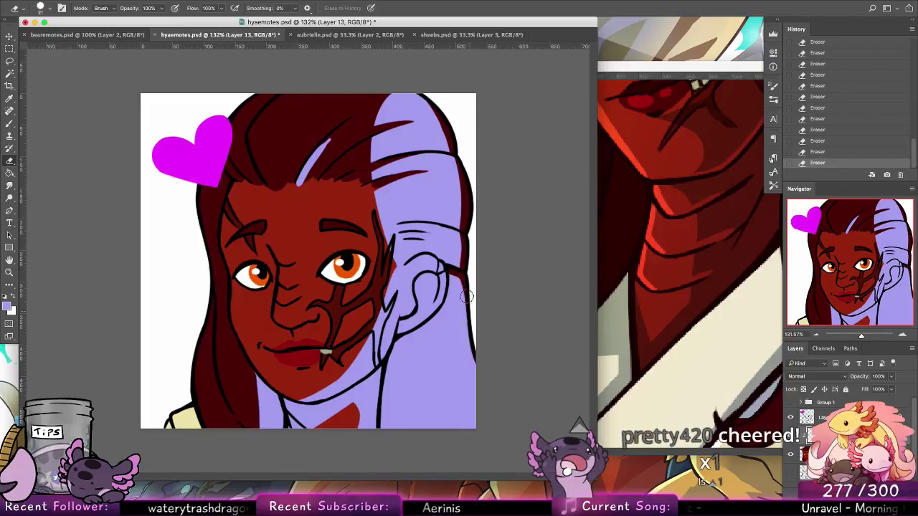
left_click_drag(452, 274, 475, 372)
Erase the shadow along the hair's inner edge beside the neck and trim it on the cheek in front of the ear.
left_click_drag(406, 330, 385, 426)
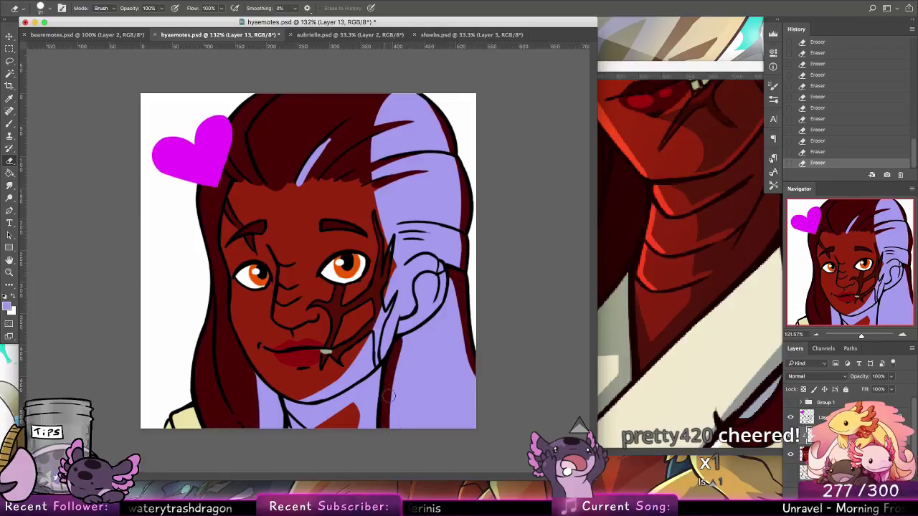
key("super+z")
key("super+z")
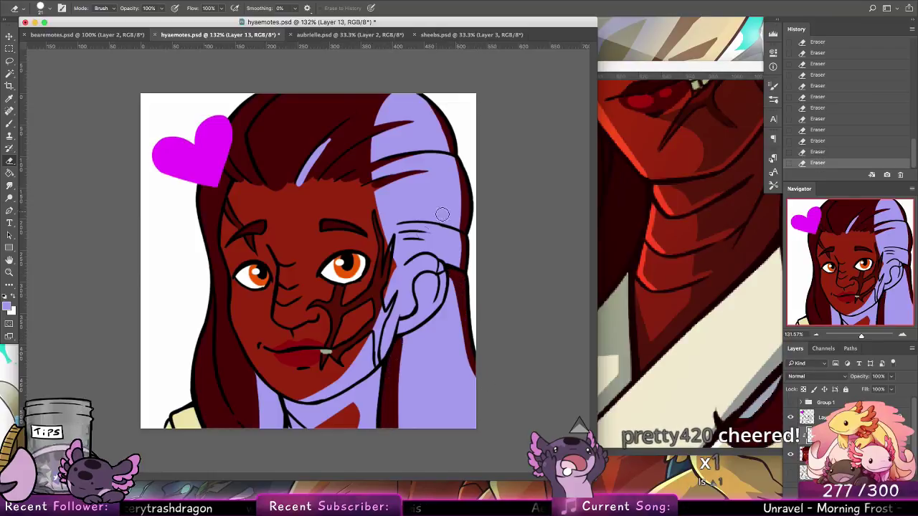
left_click_drag(392, 269, 391, 295)
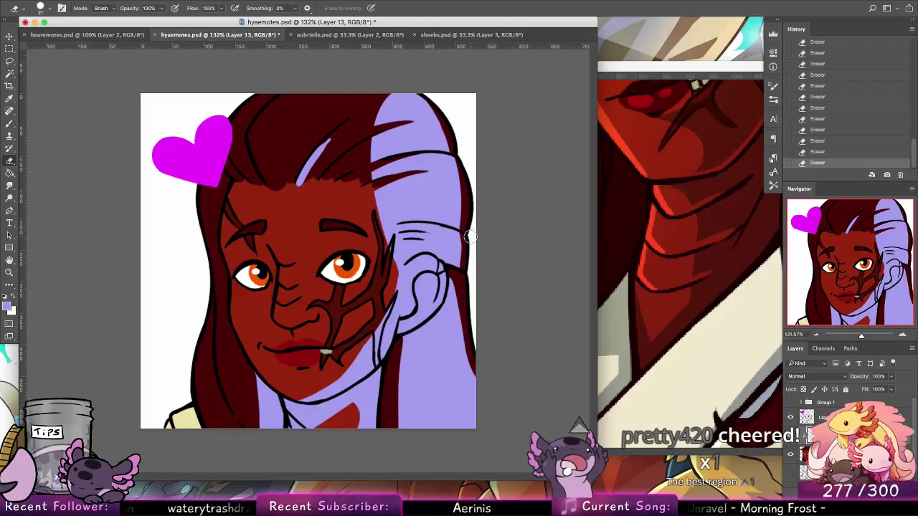
Erase a thin strip of shadow along the hair strand lines above the ear with a 13 px eraser.
left_click(50, 8)
left_click(35, 113)
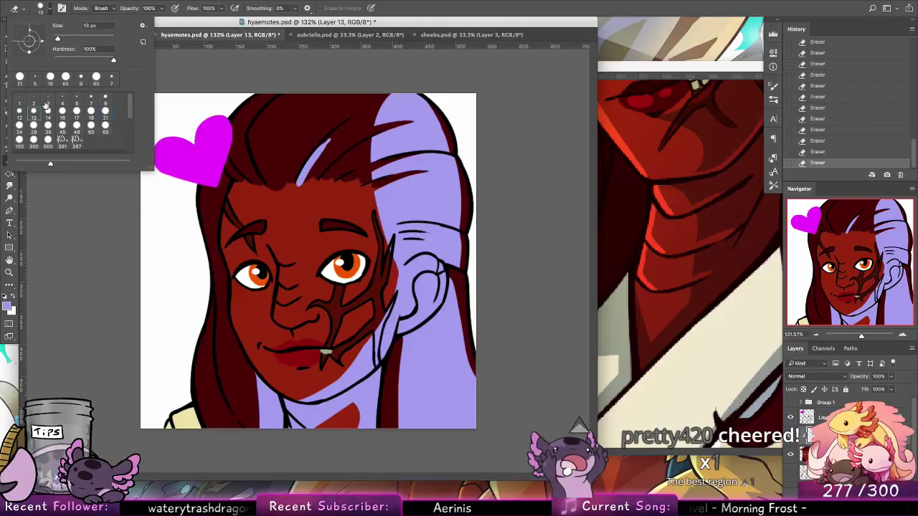
left_click(441, 223)
left_click_drag(416, 222, 460, 232)
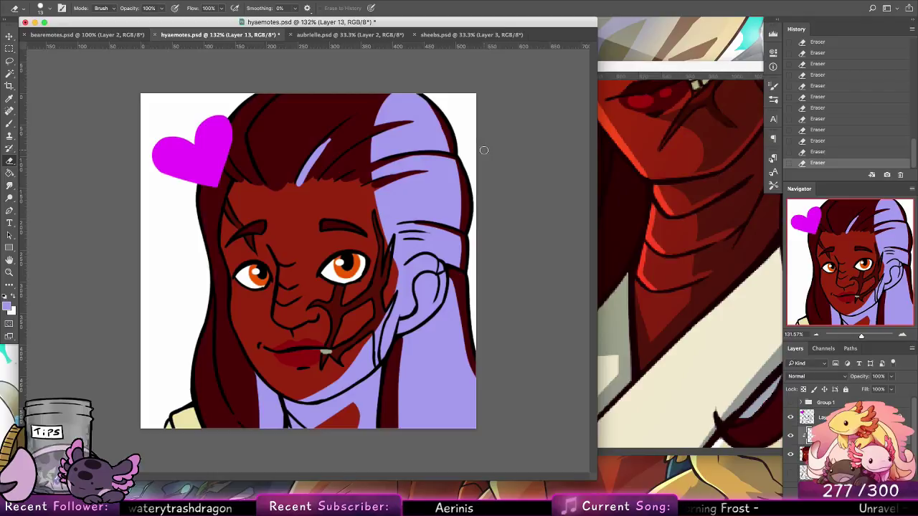
Paint and trim a small shadow between the left eye and nose bridge, and thin the streak above the forehead with the eraser.
left_click(11, 124)
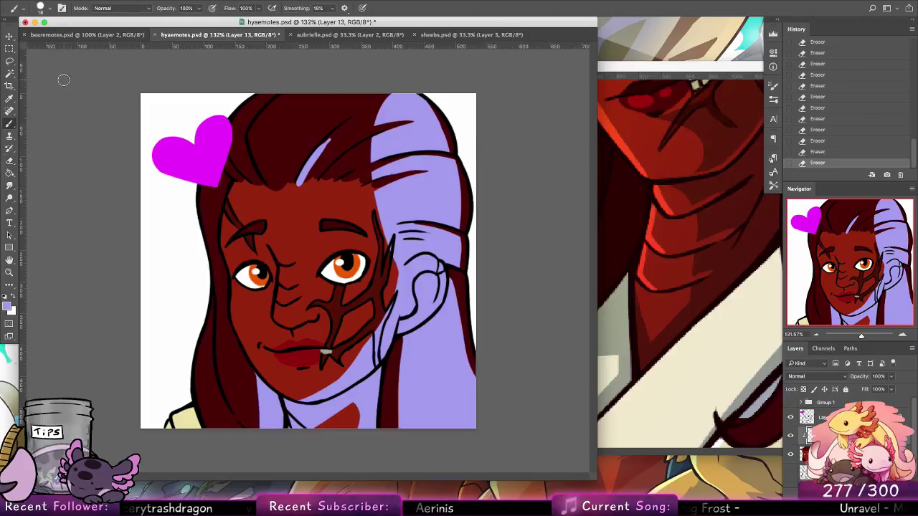
left_click_drag(272, 271, 264, 247)
key("e")
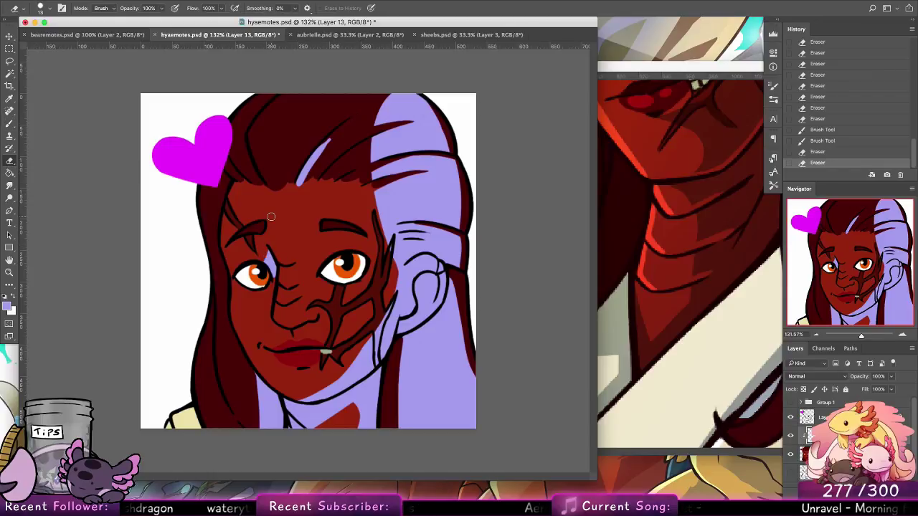
left_click(10, 124)
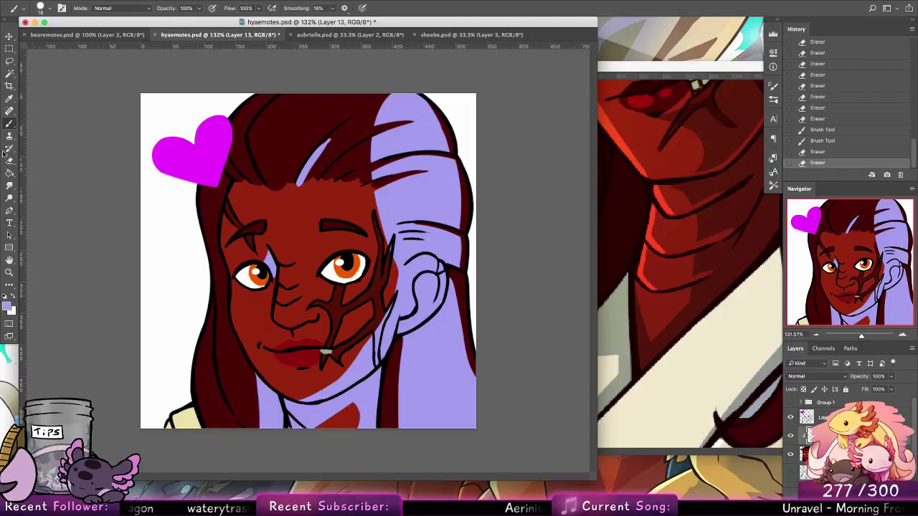
left_click(10, 158)
left_click_drag(305, 182, 339, 126)
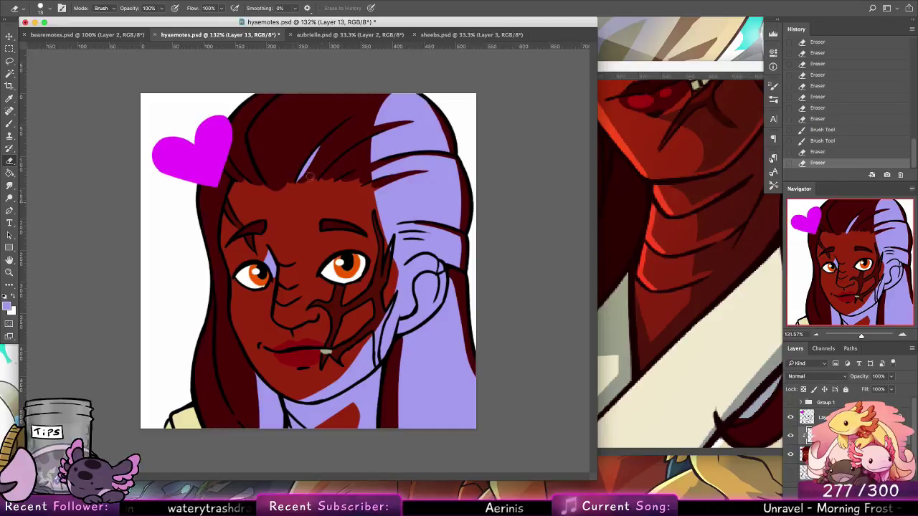
Brush more shadow onto the cheek in front of the ear and over the hair left of the neck.
left_click(9, 124)
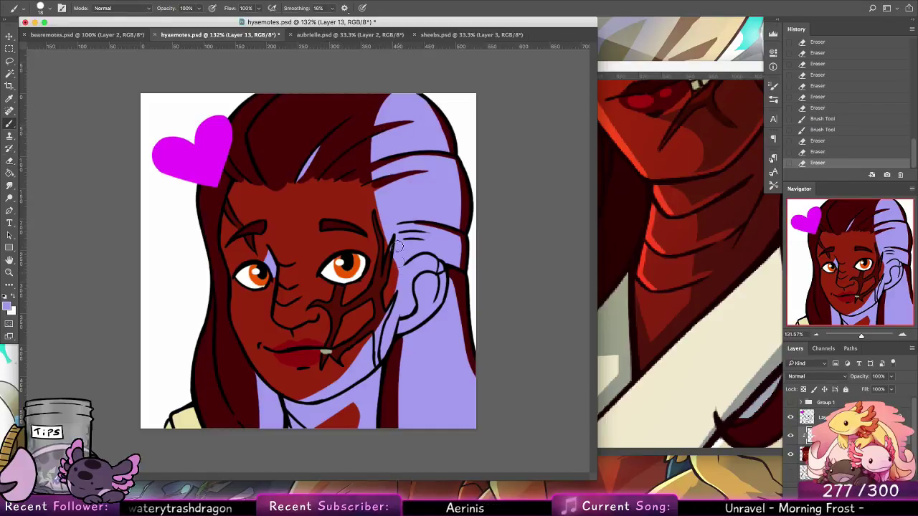
left_click_drag(396, 261, 378, 326)
left_click_drag(368, 339, 350, 366)
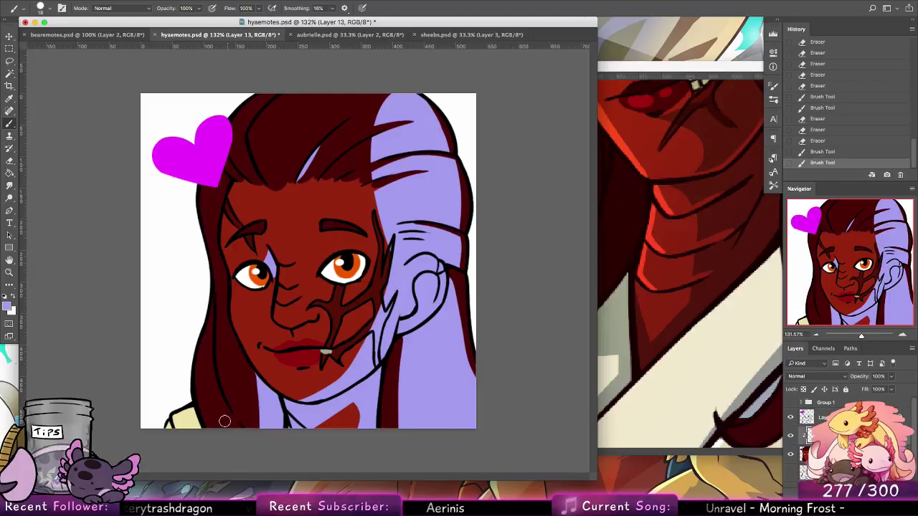
left_click_drag(251, 367, 254, 428)
mouse_move(252, 369)
left_mouse_down()
mouse_move(269, 444)
mouse_move(242, 359)
mouse_move(266, 446)
mouse_move(247, 372)
left_mouse_up()
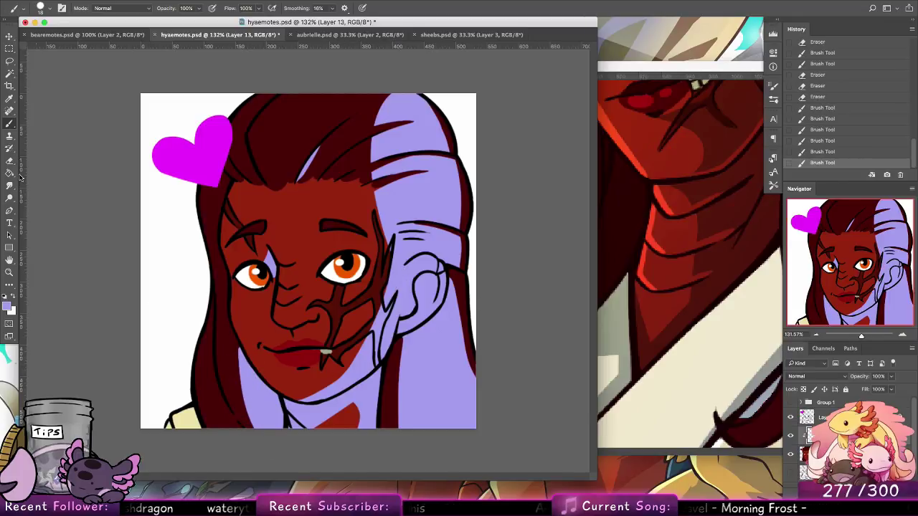
Trim the shadow's edge on the hair left of the neck and erase the streak above the forehead.
key("e")
left_click_drag(261, 451, 263, 455)
left_click_drag(238, 357, 266, 459)
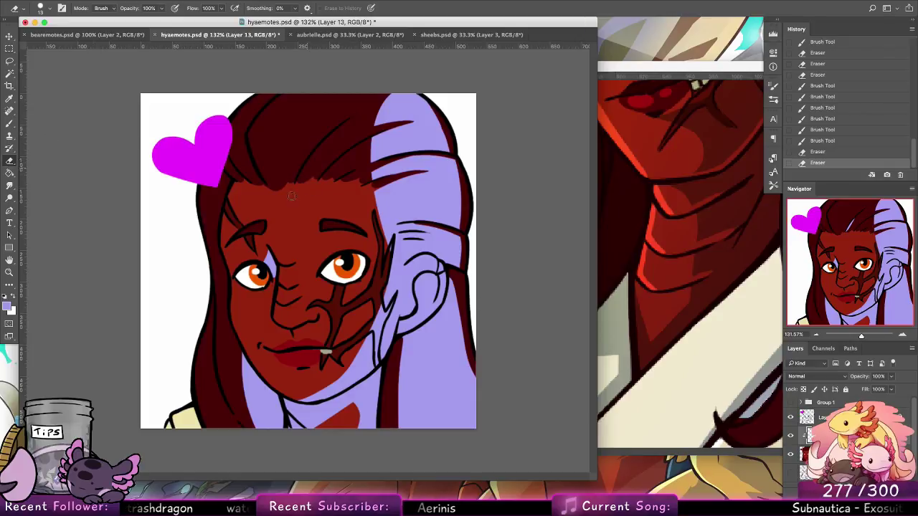
left_click_drag(291, 195, 299, 170)
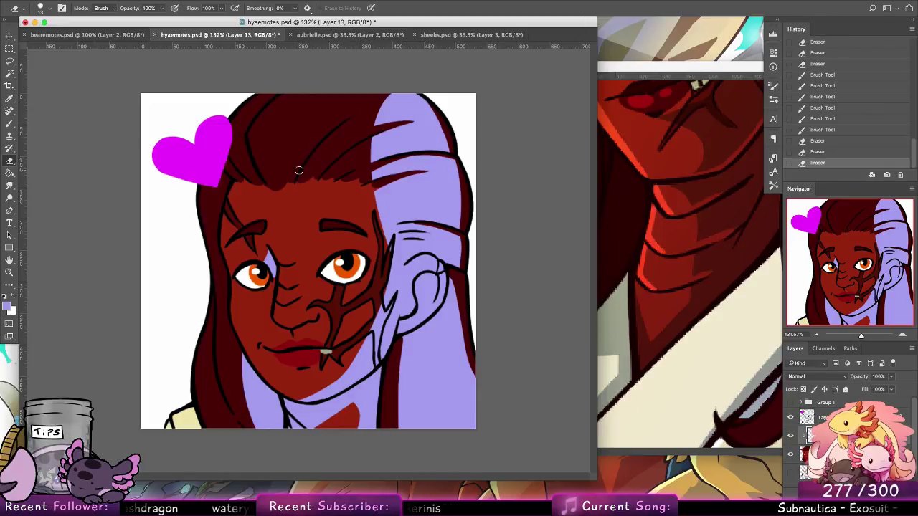
Set the shadow layer's blend mode to Multiply and erase the shadow along the upper rim of the ear.
left_click(814, 376)
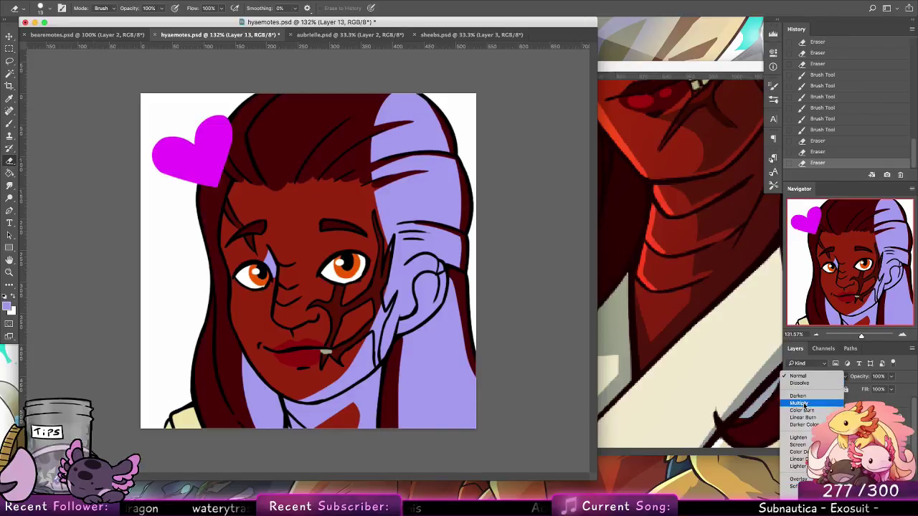
left_click(799, 403)
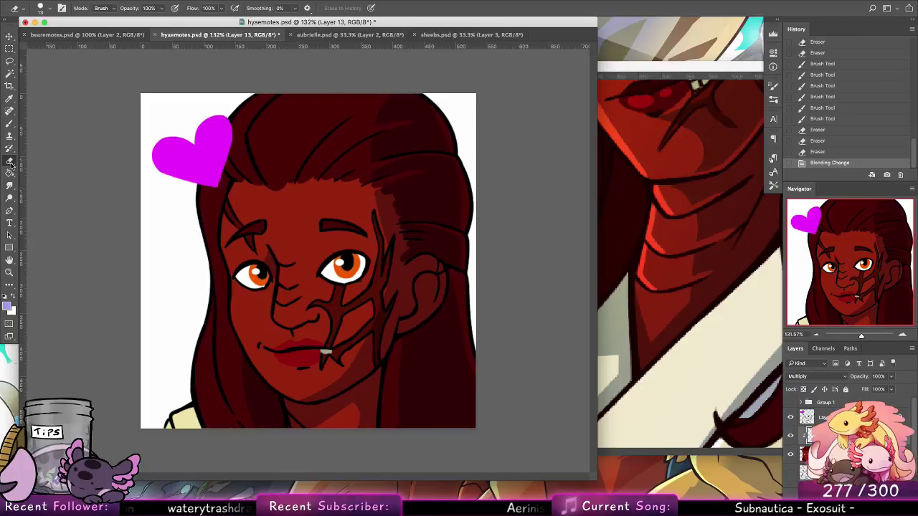
left_click_drag(414, 272, 431, 258)
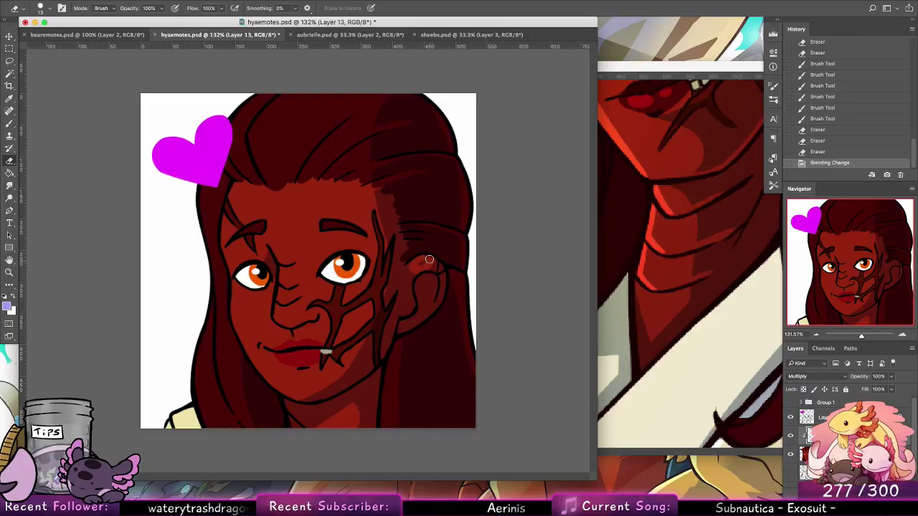
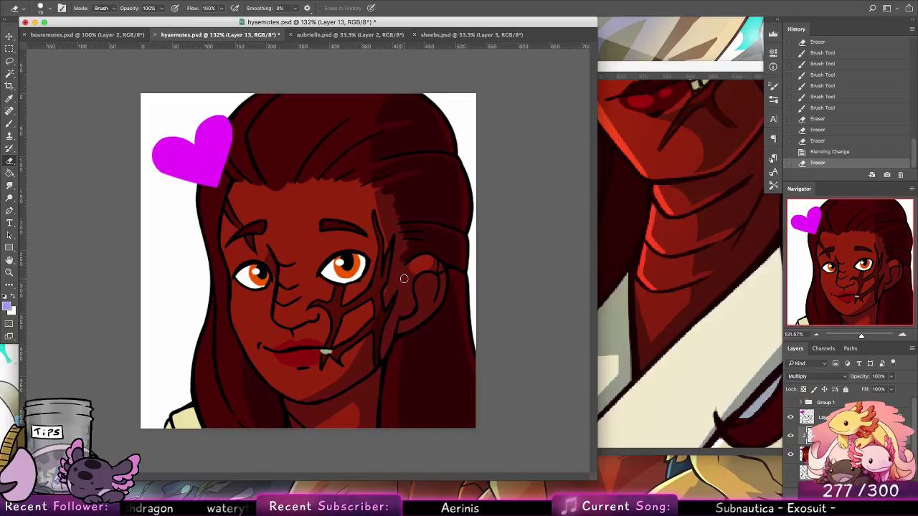
Add a new layer above the shadow layer and clip it to the layers below for brushwork.
left_click(10, 123)
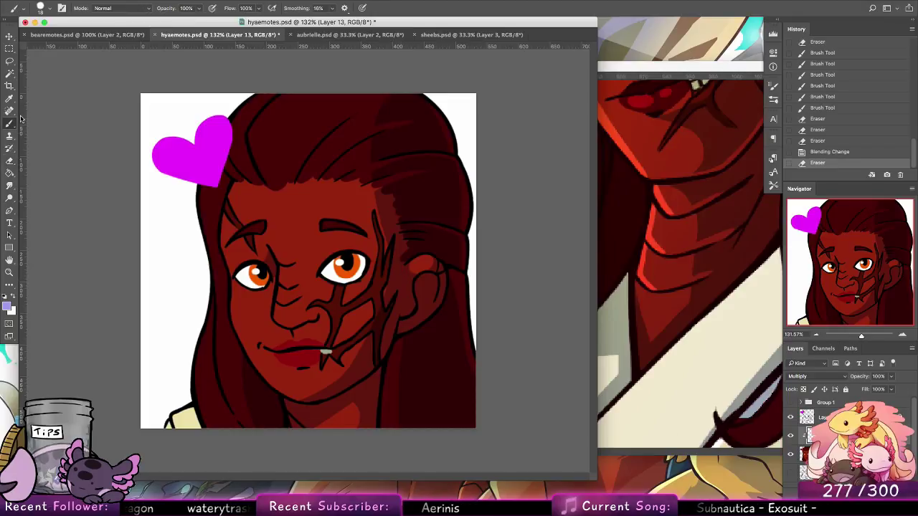
left_click(888, 495)
right_click(842, 435)
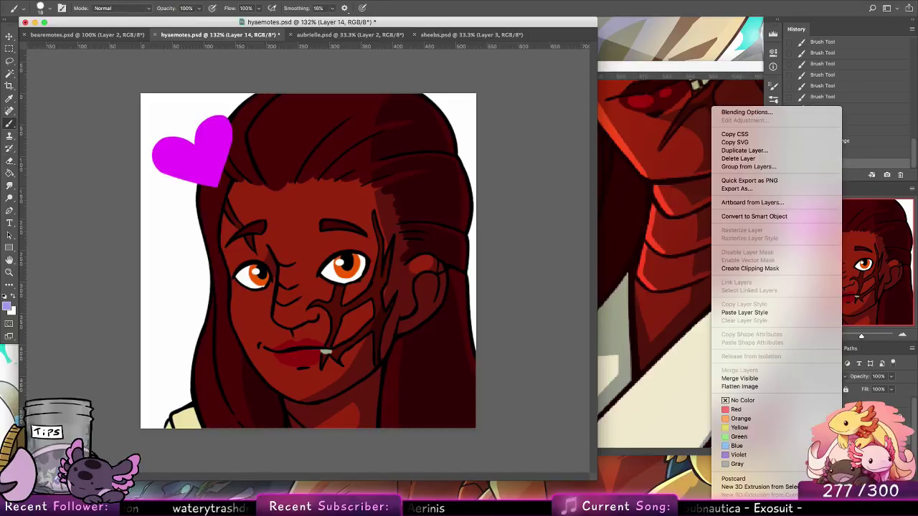
left_click(758, 271)
Switch the paint color to white and brush highlights along the hair's outer edge above the heart and the adjacent strand line.
left_click_drag(228, 131, 267, 93)
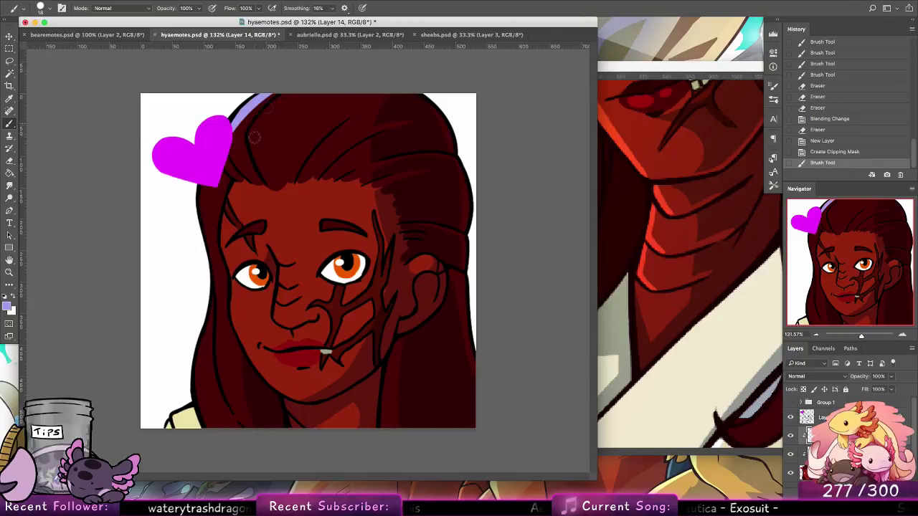
key("super+z")
key("x")
left_click_drag(230, 128, 265, 93)
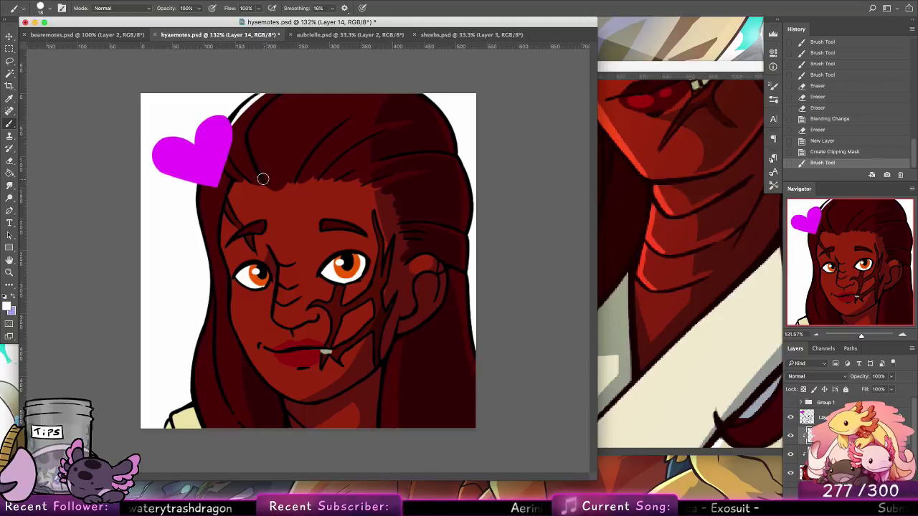
left_click_drag(260, 172, 285, 84)
key("super+z")
left_click_drag(257, 162, 289, 89)
left_click_drag(250, 141, 283, 90)
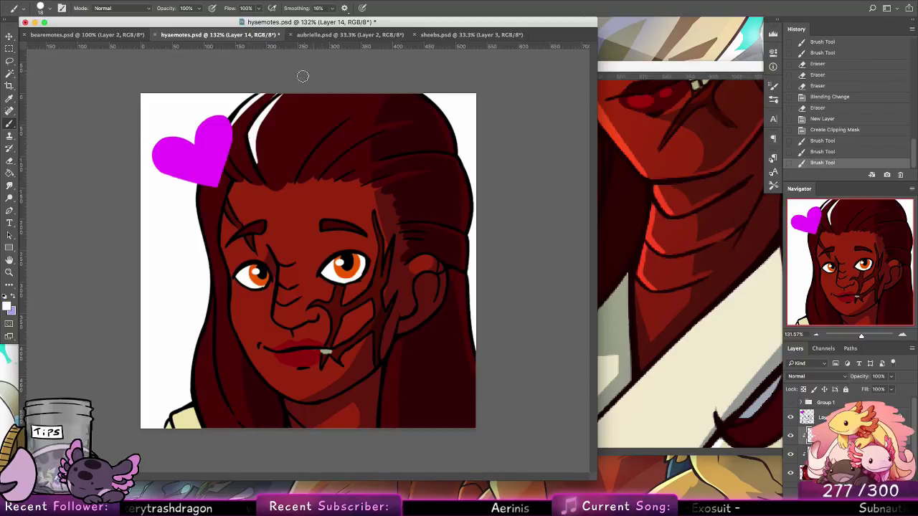
key("super+z")
left_click_drag(248, 144, 288, 92)
Paint white highlights on the hair just below the heart and along the side of the forehead.
left_click_drag(204, 186, 202, 199)
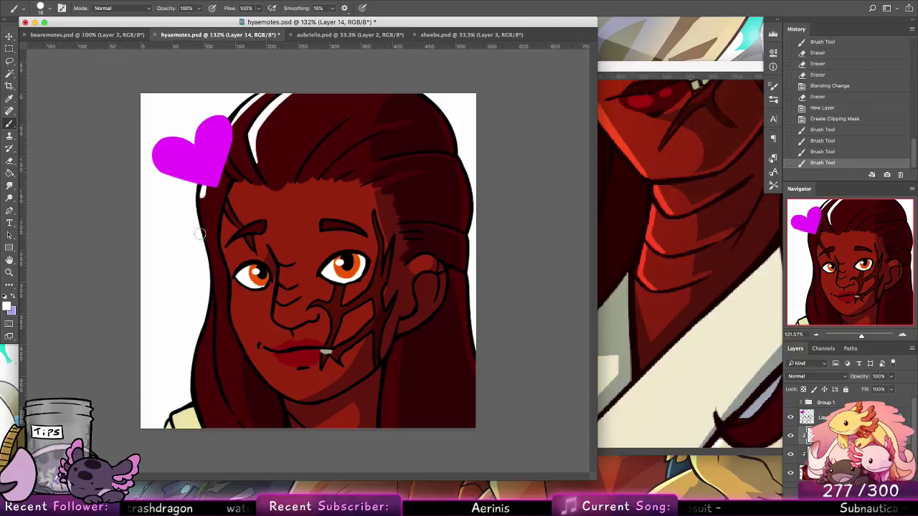
mouse_move(200, 233)
left_mouse_down()
mouse_move(199, 183)
mouse_move(211, 284)
left_mouse_up()
key("super+z")
left_click_drag(235, 181, 223, 248)
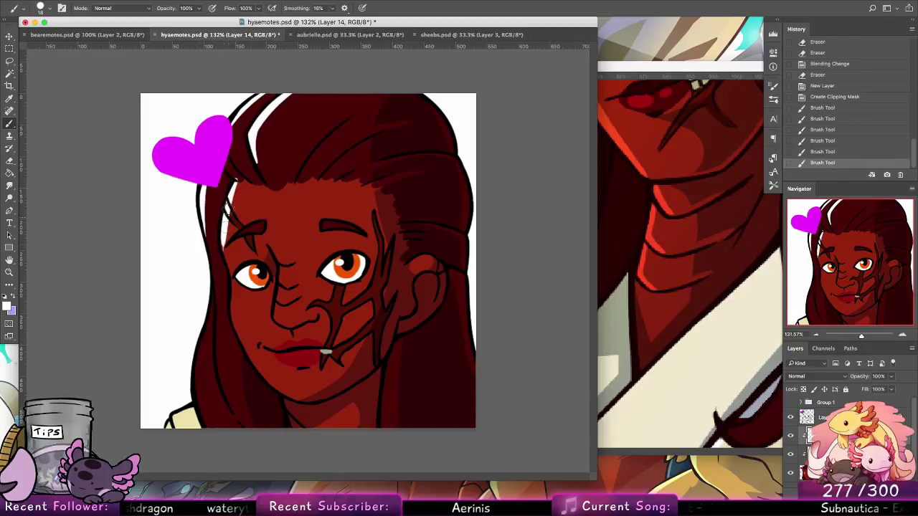
mouse_move(226, 209)
left_mouse_down()
mouse_move(220, 236)
mouse_move(224, 267)
left_mouse_up()
Set the brush to 13 px and paint a white highlight down the bridge of the nose.
left_click(49, 8)
left_click(34, 106)
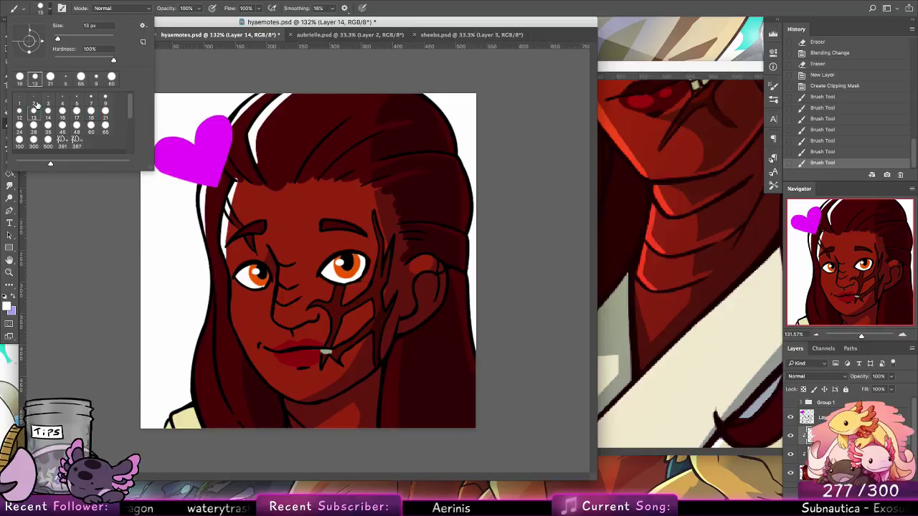
left_click(212, 207)
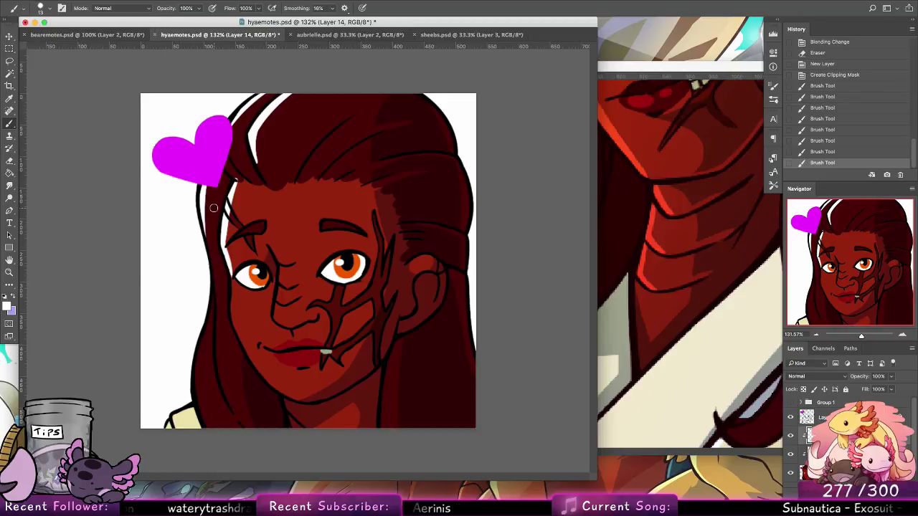
key("super+z")
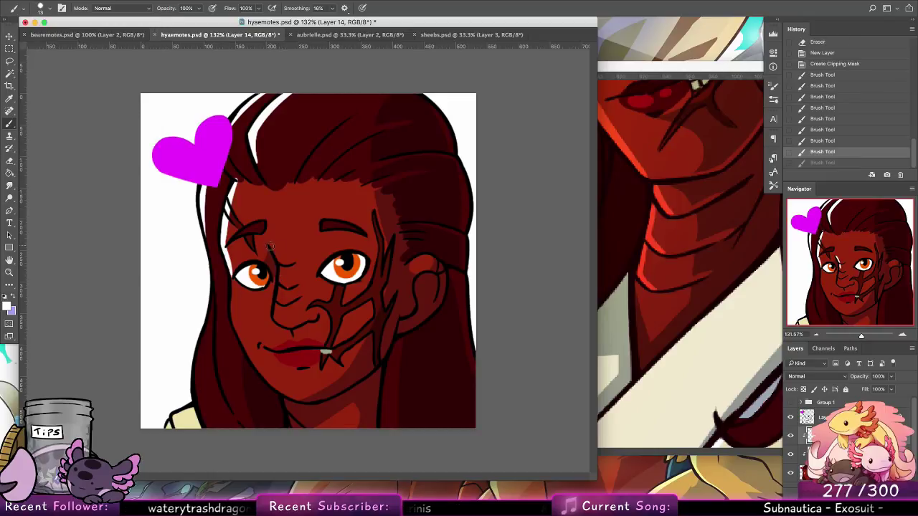
left_click_drag(269, 246, 277, 307)
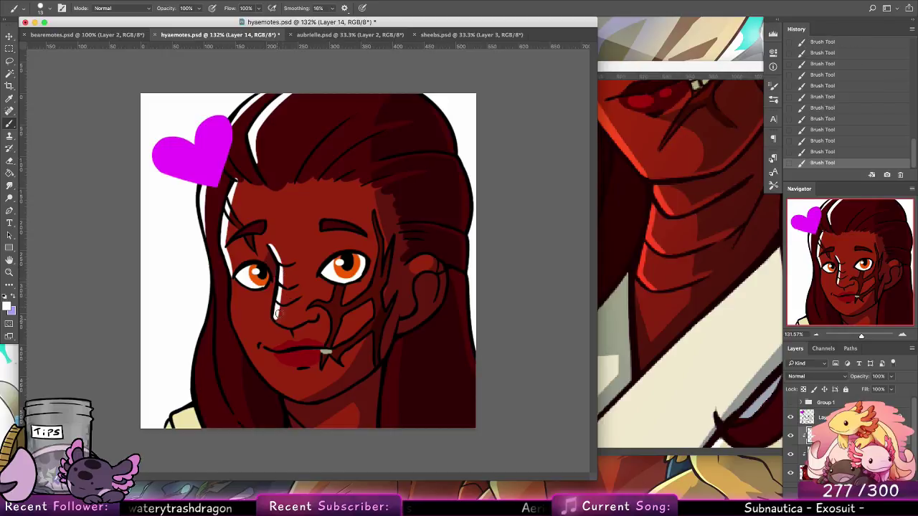
Paint a thin white highlight along the face outline from beside the left eye down the cheek to the jaw.
left_click_drag(229, 324, 233, 272)
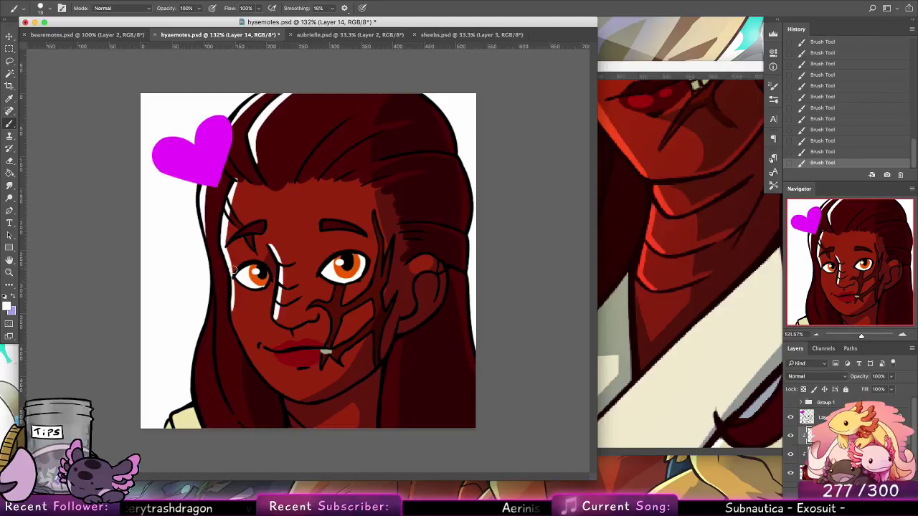
key("super+z")
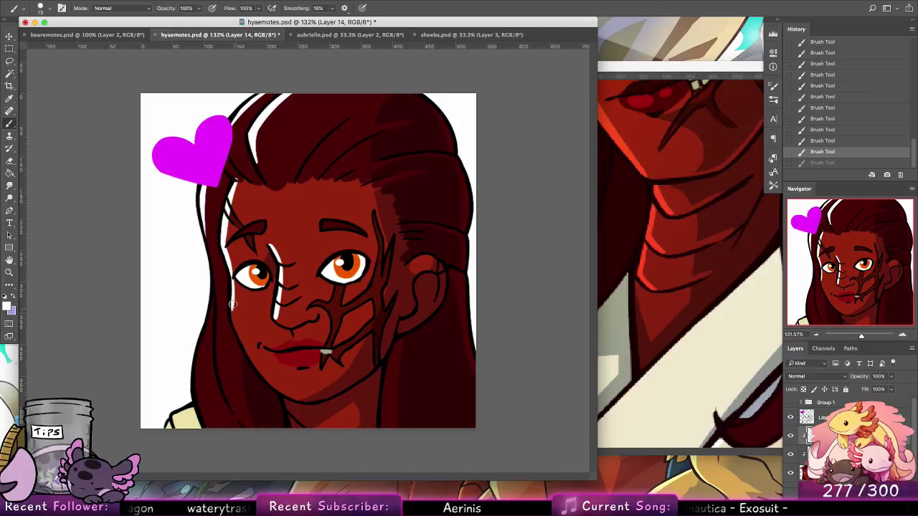
left_click_drag(232, 297, 244, 342)
key("super+z")
left_click_drag(233, 309, 272, 388)
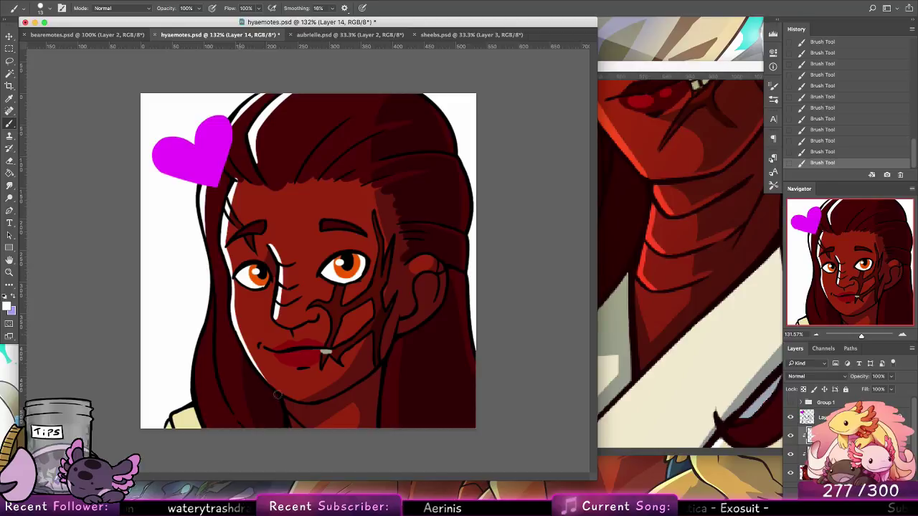
left_click_drag(247, 354, 303, 403)
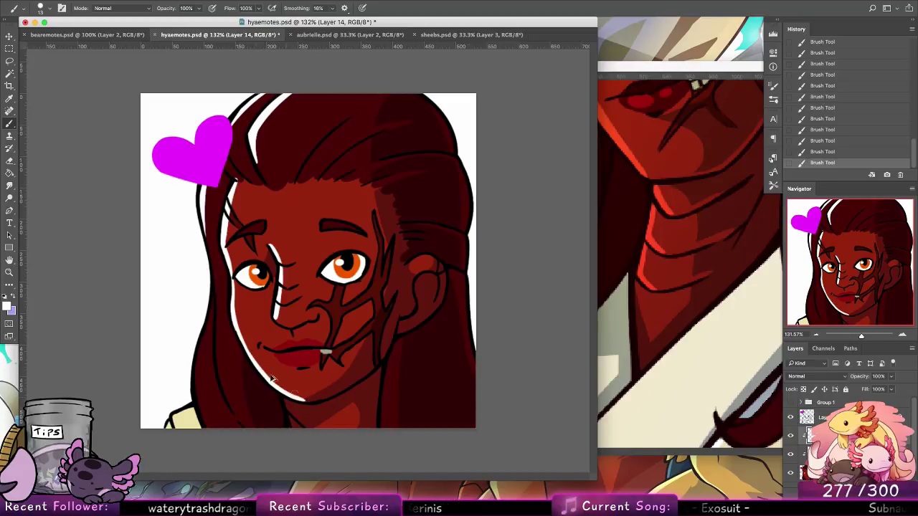
key("super+z")
Paint a long, thin white highlight down the hair beside the face, from below the heart to the lower inner strand.
left_click_drag(208, 215, 212, 300)
key("super+z")
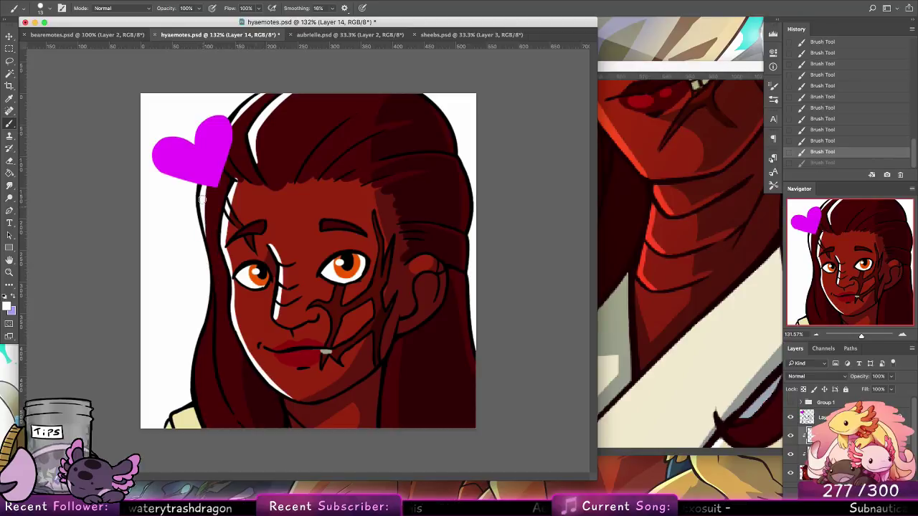
left_click_drag(207, 215, 216, 326)
key("super+z")
left_click_drag(203, 206, 216, 334)
key("super+z")
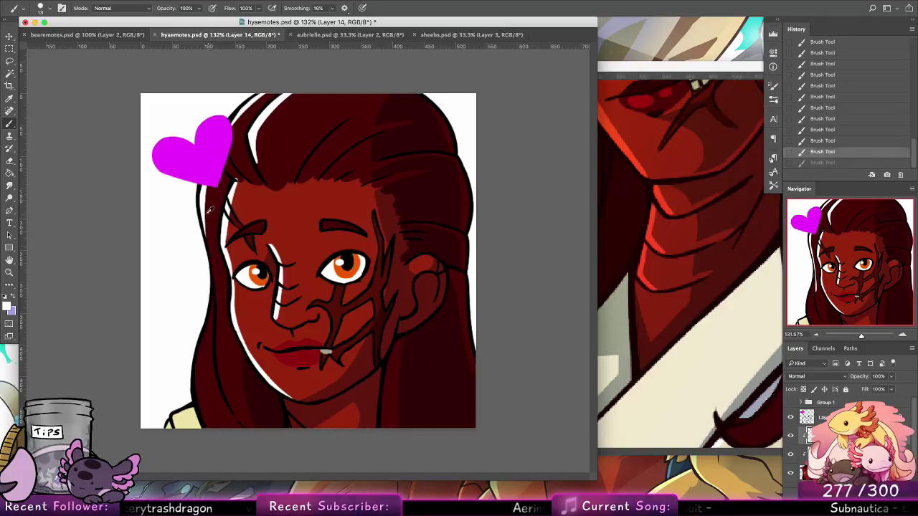
left_click_drag(205, 201, 225, 393)
key("super+z")
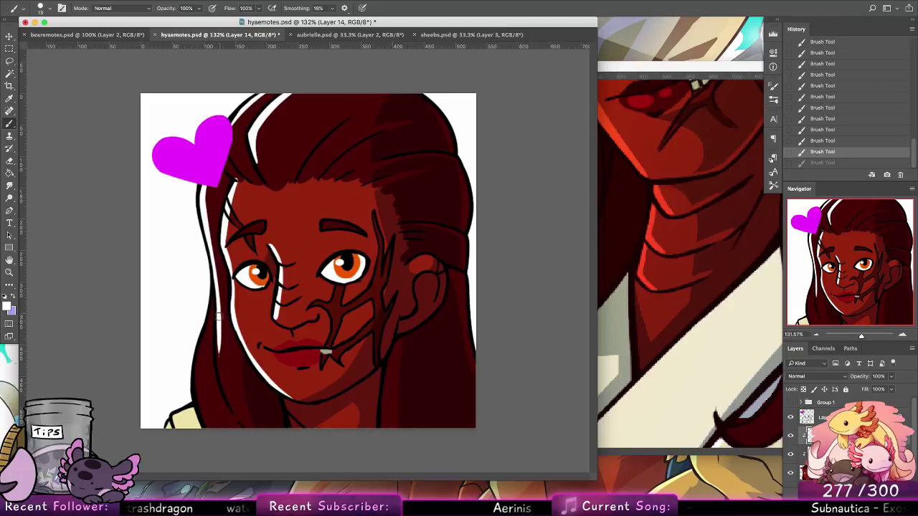
left_click_drag(217, 314, 228, 398)
Paint white highlights along the outer edge of the lower left hair and on the hair edge below the ear.
mouse_move(206, 329)
left_mouse_down()
mouse_move(200, 397)
mouse_move(205, 331)
mouse_move(202, 422)
left_mouse_up()
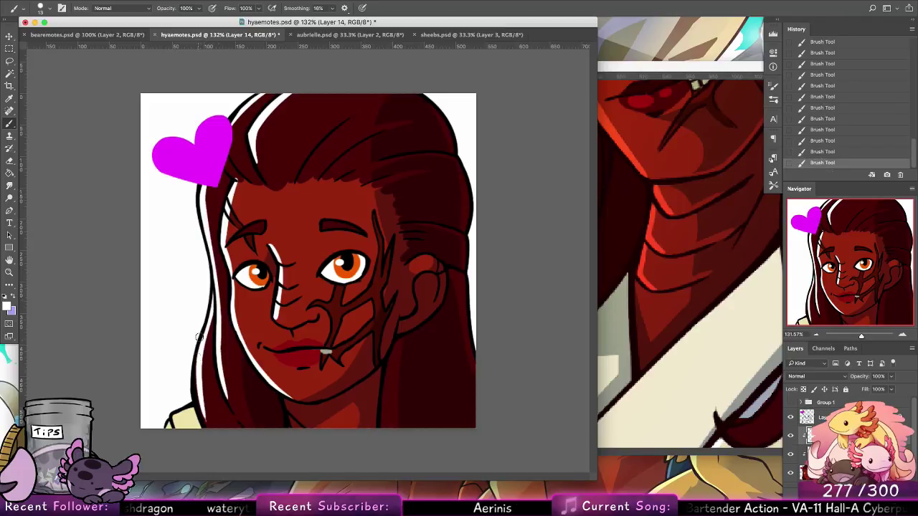
left_click_drag(197, 355, 210, 433)
left_click_drag(203, 387, 227, 448)
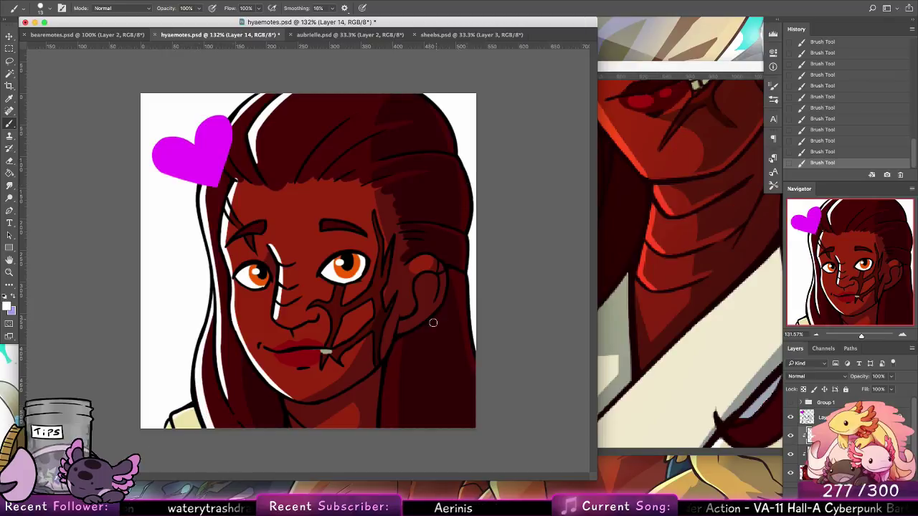
left_click_drag(400, 338, 388, 420)
left_click_drag(382, 405, 382, 457)
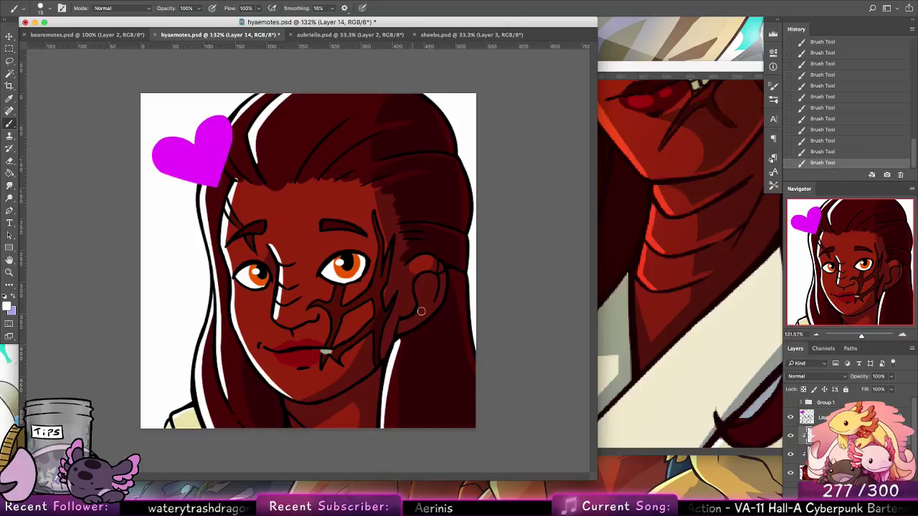
Paint a tapered white highlight along the hair strand above the forehead and set the highlight layer's blend mode to Overlay.
left_click_drag(297, 183, 347, 127)
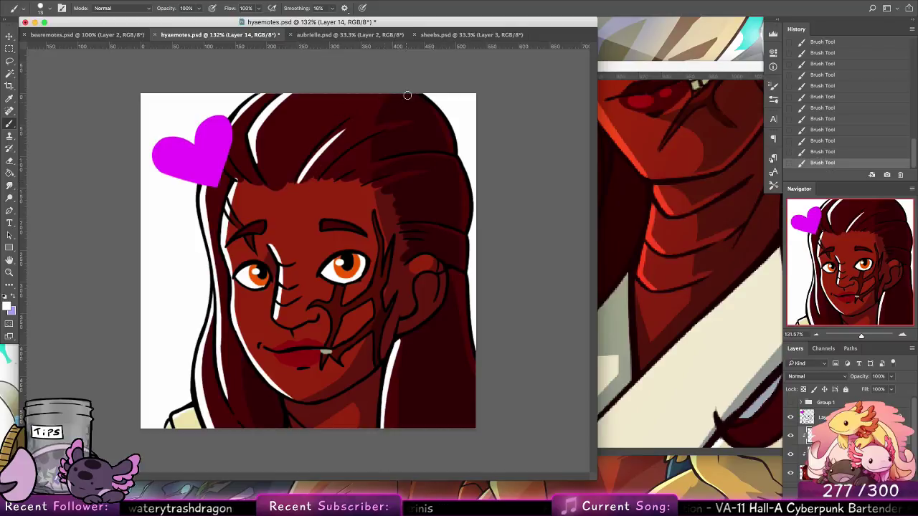
key("super+z")
left_click_drag(295, 182, 378, 106)
left_click_drag(309, 163, 355, 119)
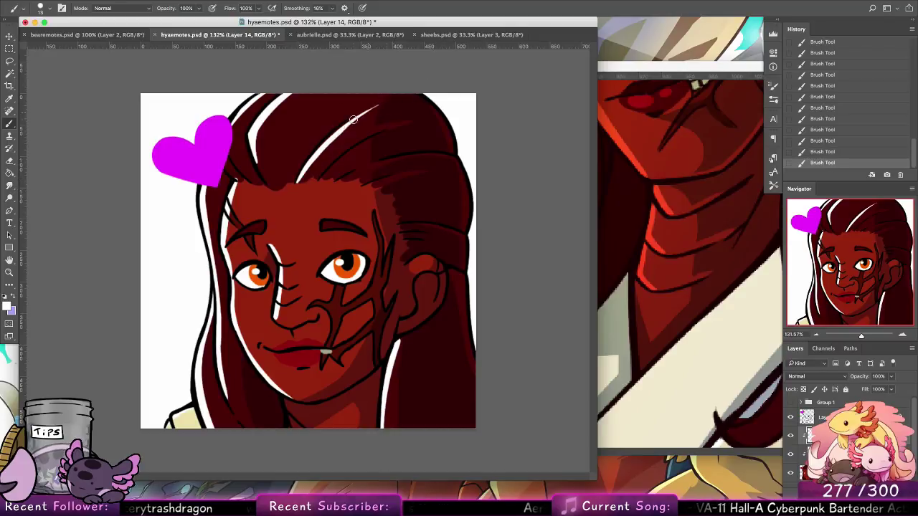
key("super+z")
left_click_drag(320, 146, 379, 105)
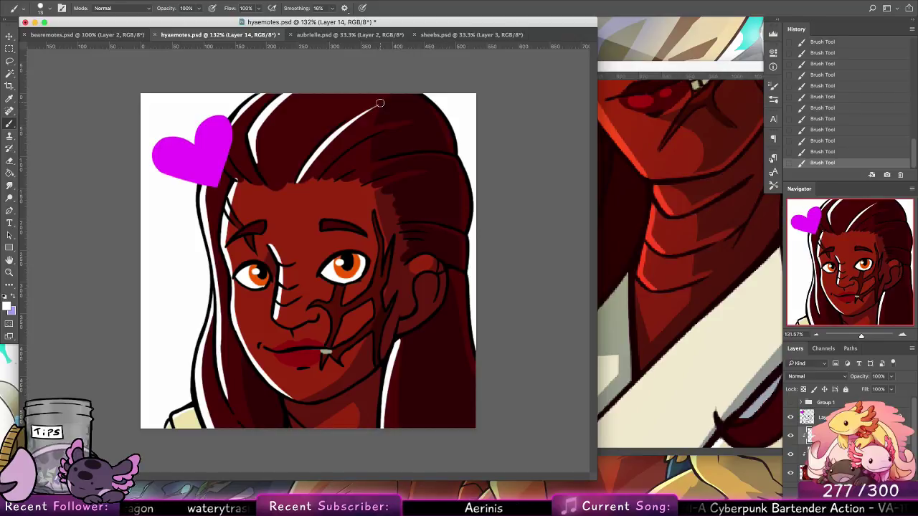
left_click(821, 374)
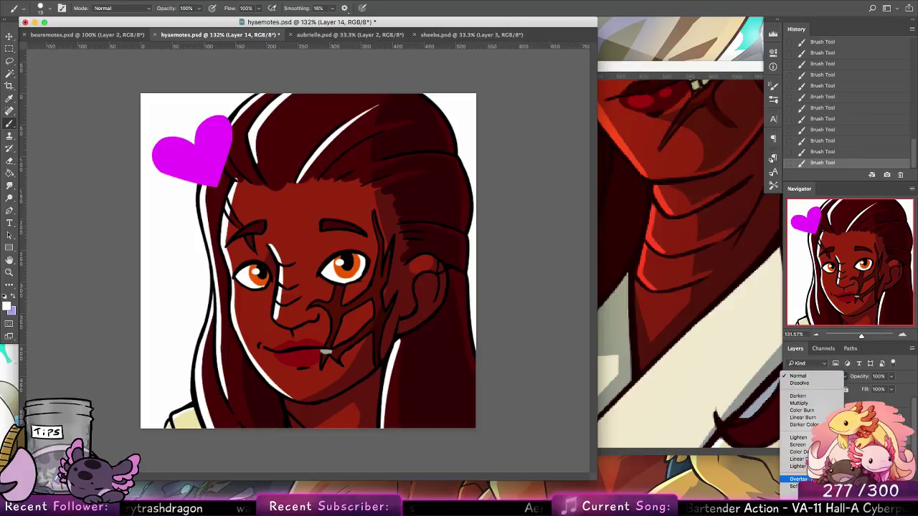
left_click(797, 478)
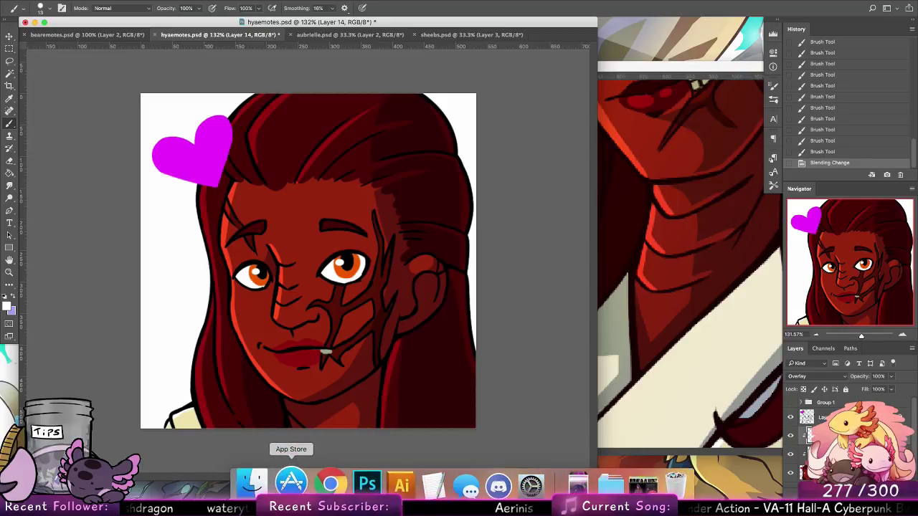
Switch to Chrome in a new window and search Google for "pc box spaces sun and moon".
right_click(313, 486)
left_click(359, 385)
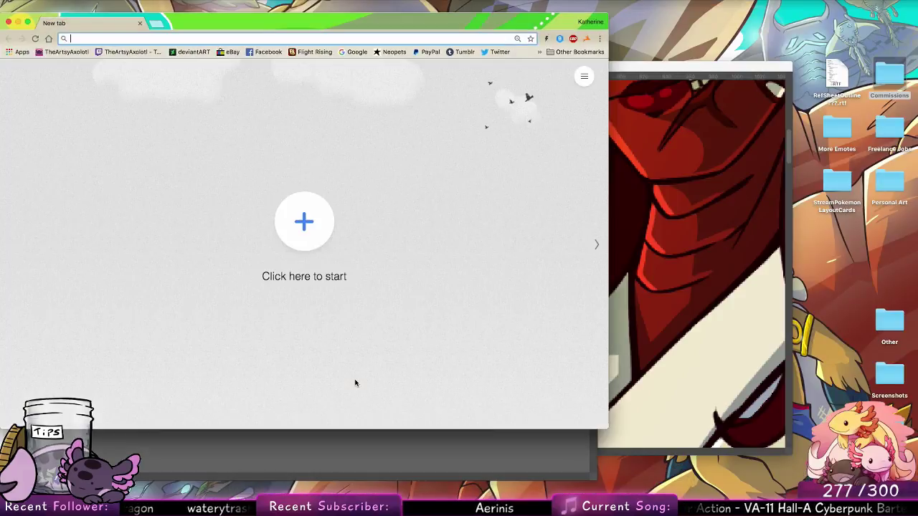
type("pc box spaces sun and moon")
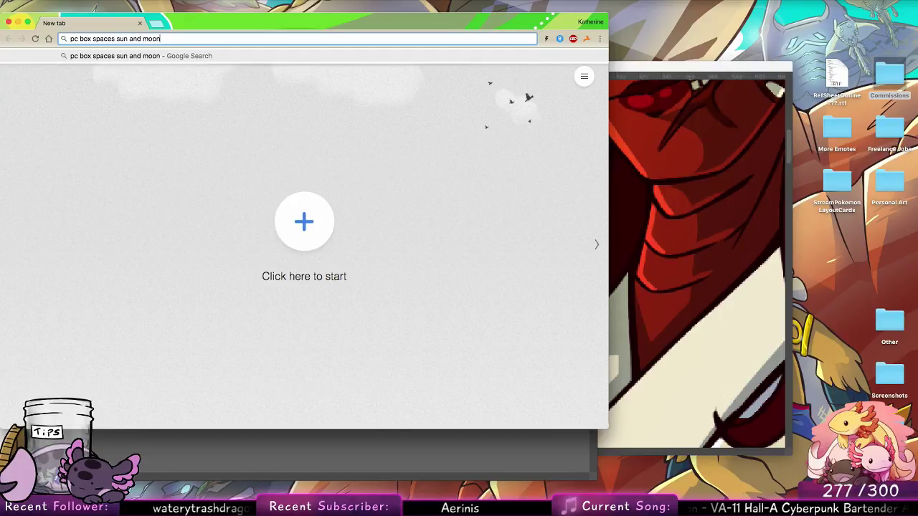
key("Return")
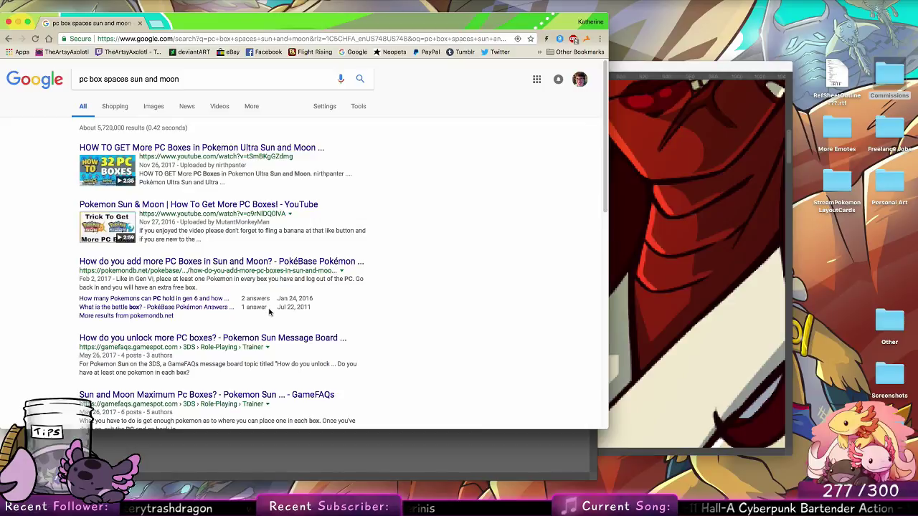
Open the GameFAQs topic "Sun and Moon Maximum Pc Boxes?" and read the replies about the box limit.
left_click(208, 394)
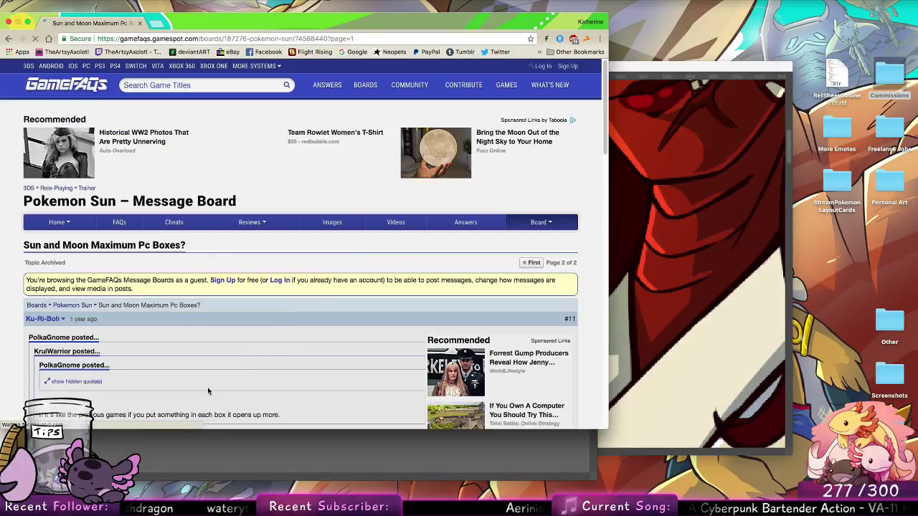
scroll(248, 313, "down", 2)
scroll(248, 313, "down", 2)
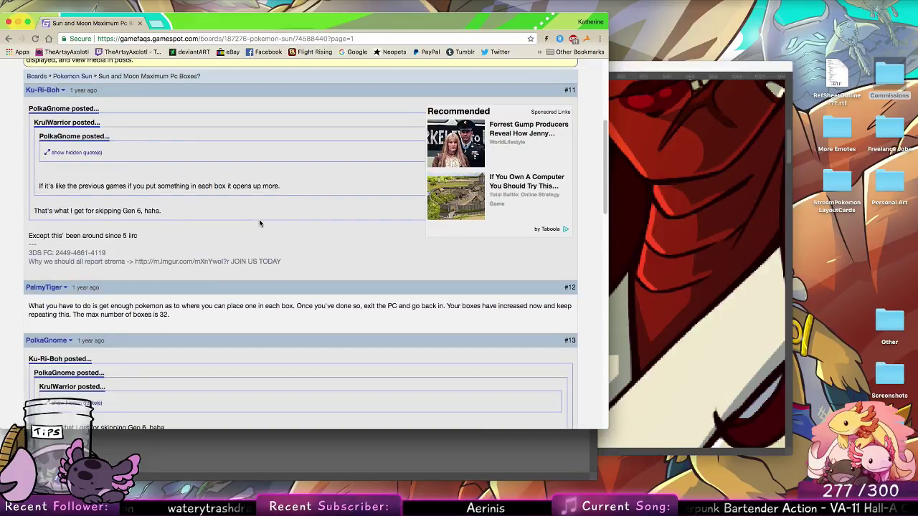
Finish reading the forum replies about the box limit and search Google for "pokemon pc storage space".
scroll(259, 219, "down", 4)
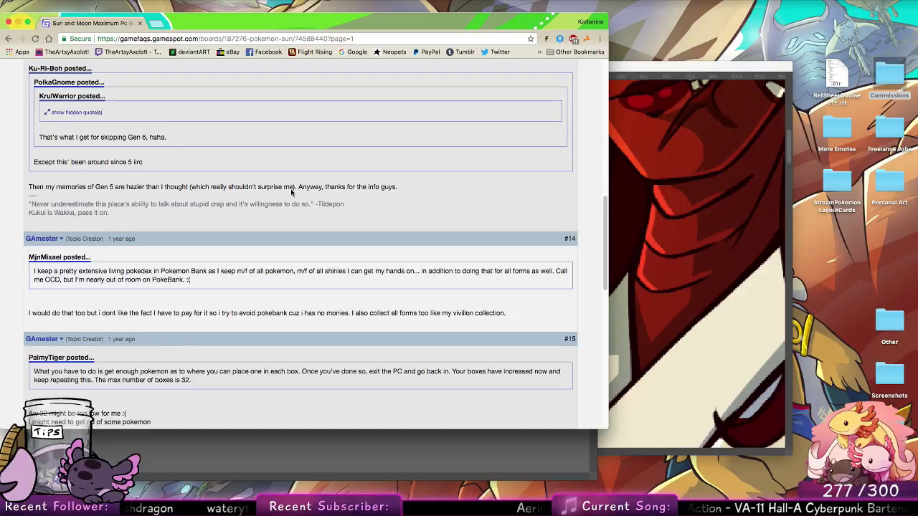
left_click(159, 37)
type("pokemon st")
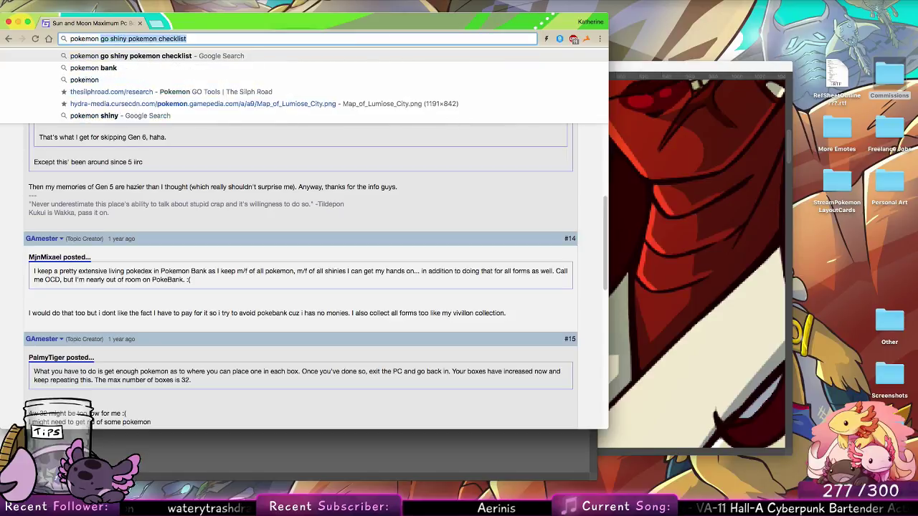
key("BackSpace")
key("BackSpace")
type("pc st")
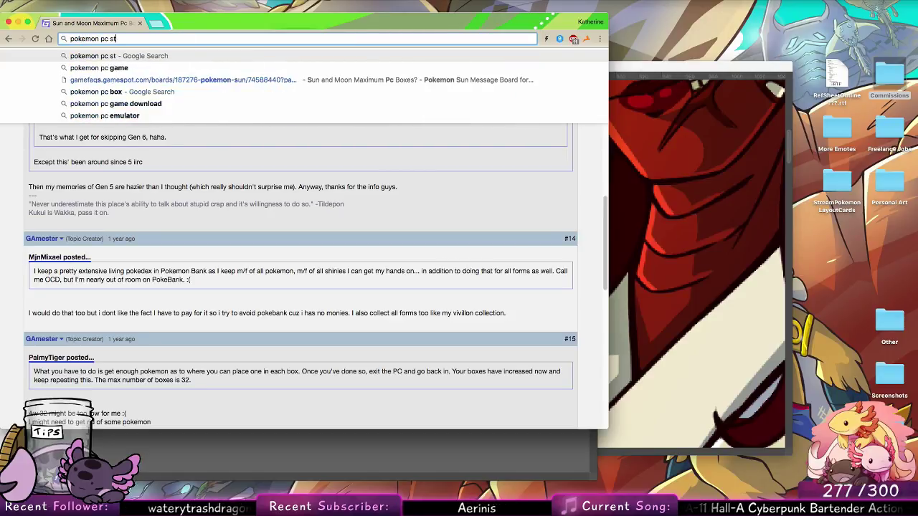
type("orage space")
key("Return")
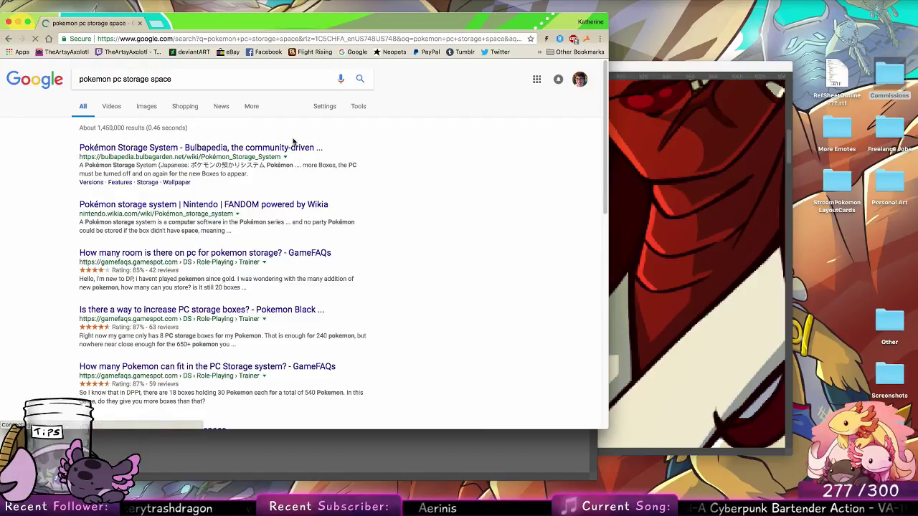
Open Bulbapedia's Pokémon Storage System article and look up Generation VII's total capacity in the core series storage table.
left_click(291, 148)
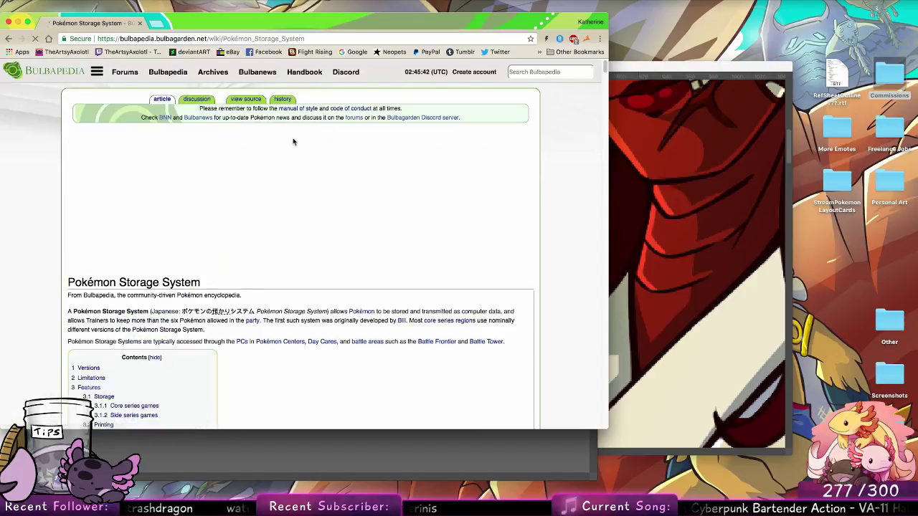
scroll(326, 199, "down", 5)
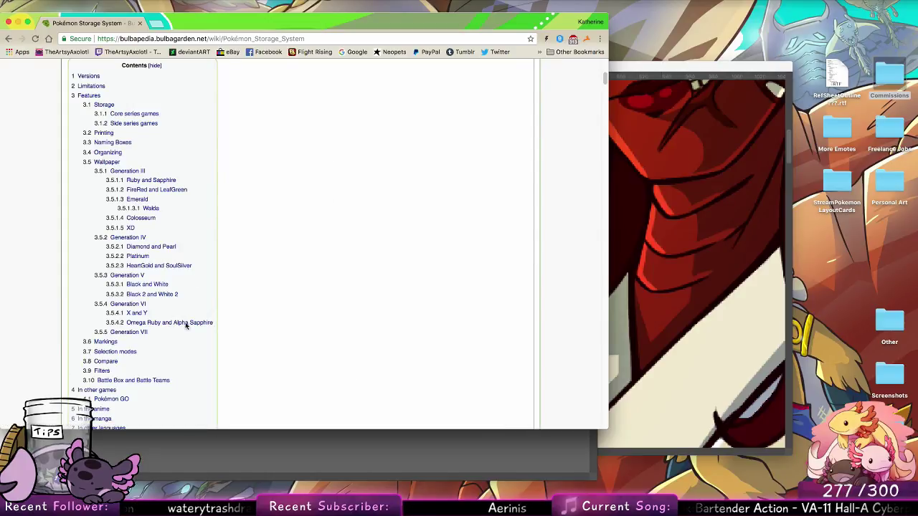
scroll(297, 373, "down", 6)
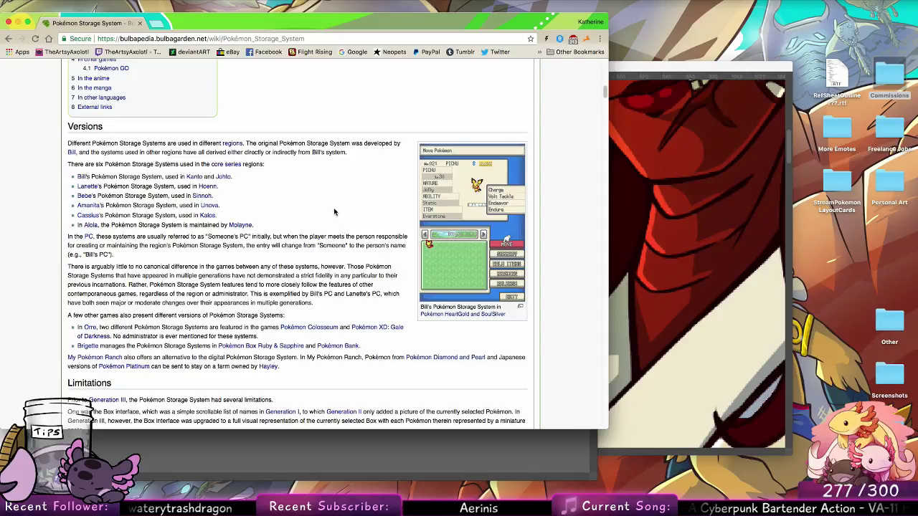
scroll(317, 380, "down", 1)
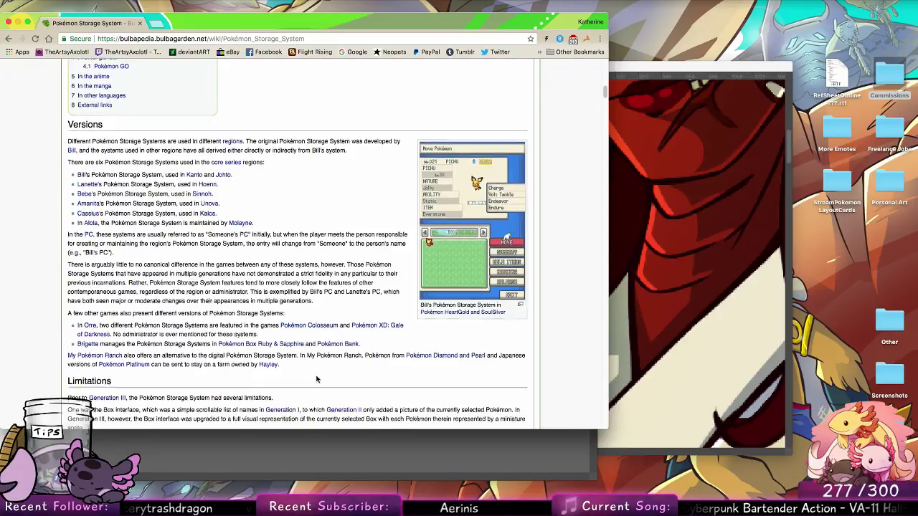
scroll(316, 380, "down", 5)
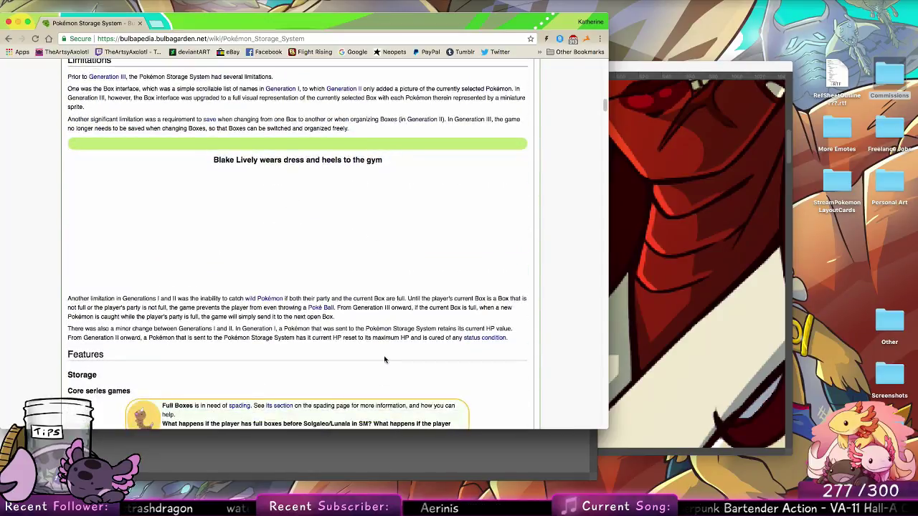
scroll(385, 360, "down", 5)
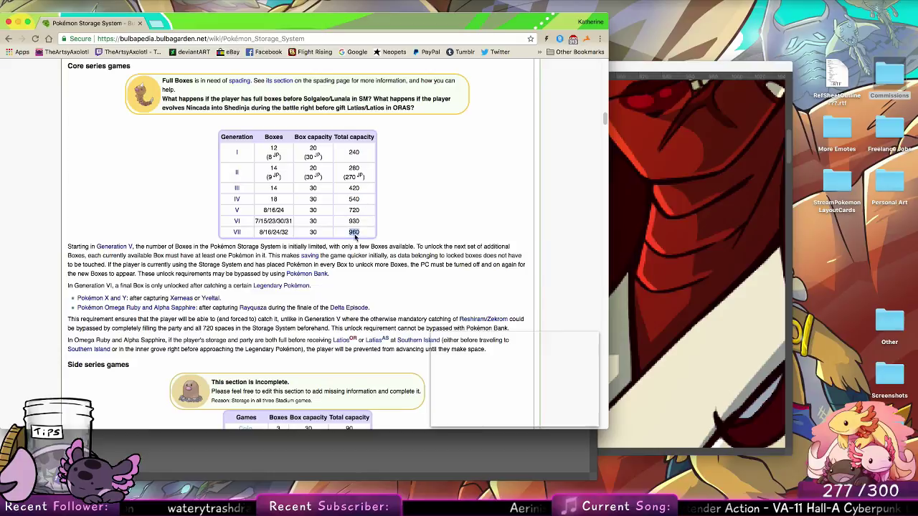
left_click(358, 238)
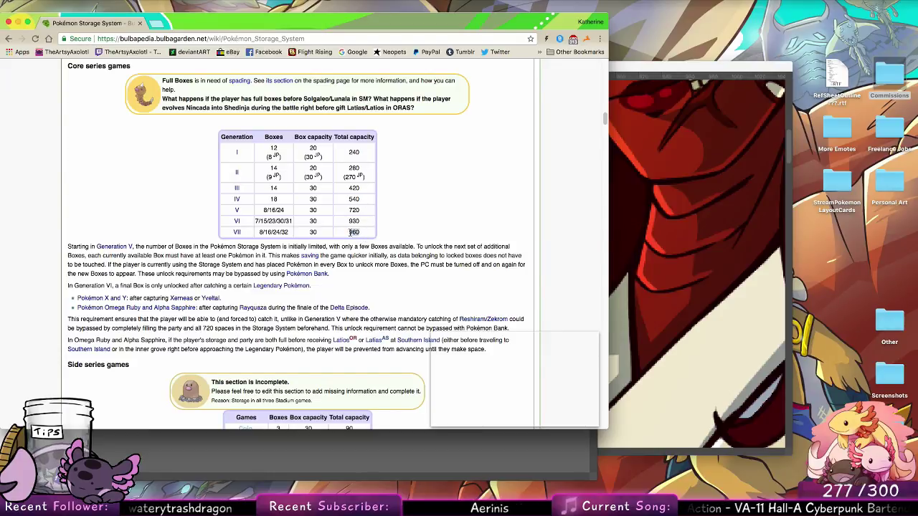
Search Google for "total pokemon" in a new tab and examine Wikipedia's List of Pokémon table of totals by generation.
left_click(160, 23)
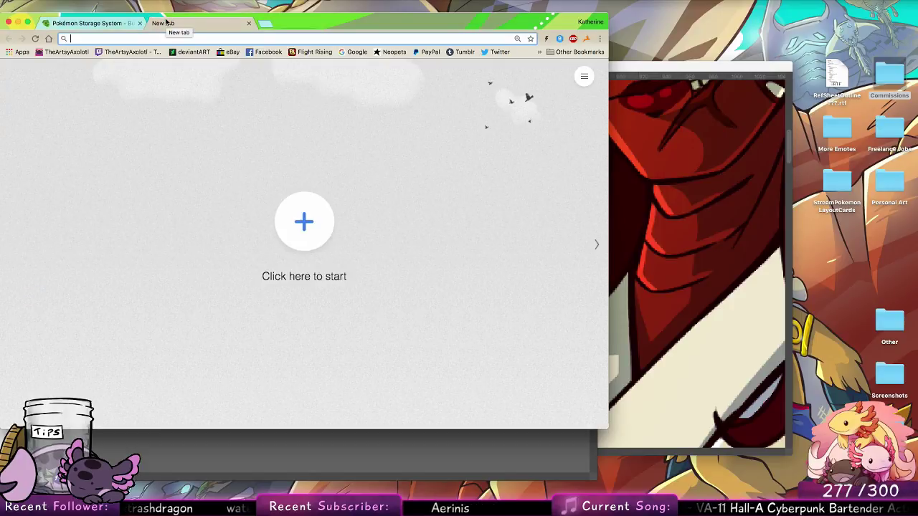
type("total pokemon")
key("Return")
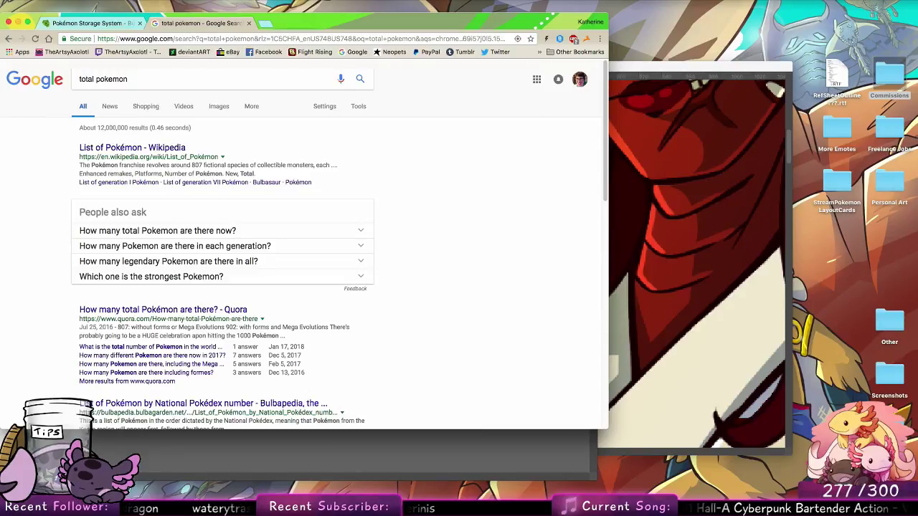
left_click(178, 145)
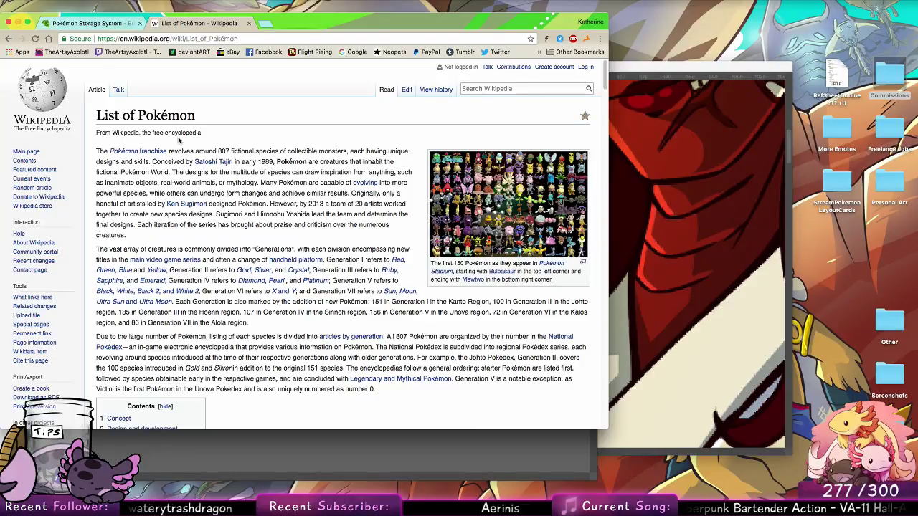
scroll(172, 155, "down", 5)
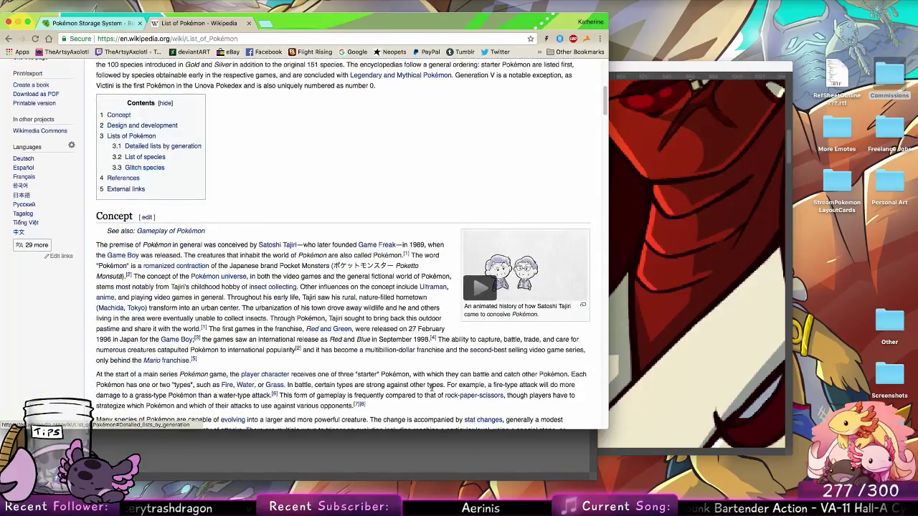
scroll(396, 167, "down", 12)
scroll(395, 167, "down", 2)
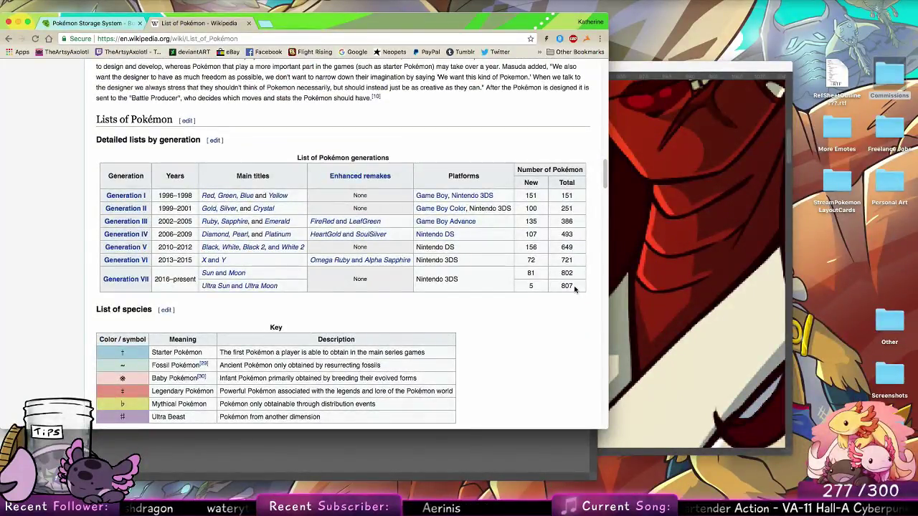
Compare the Bulbapedia storage capacity table with the Wikipedia species totals, and switch back to Photoshop.
left_click(115, 23)
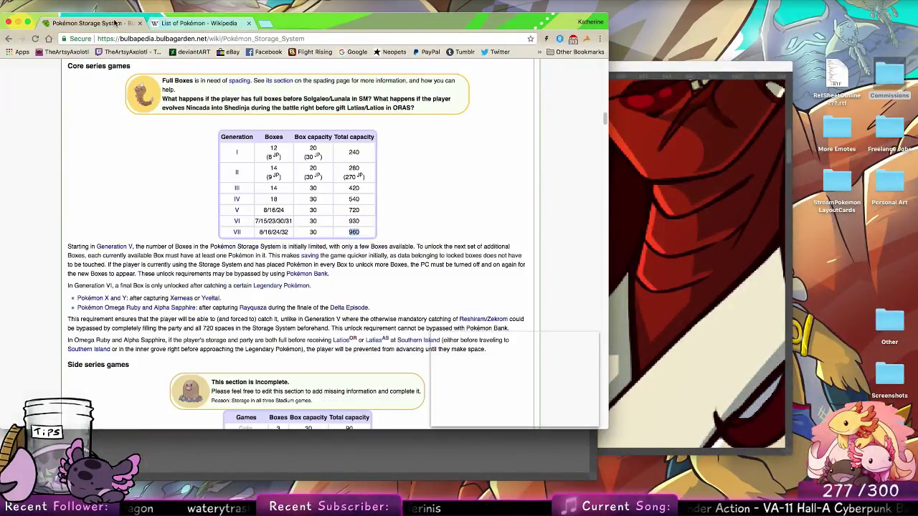
left_click(209, 25)
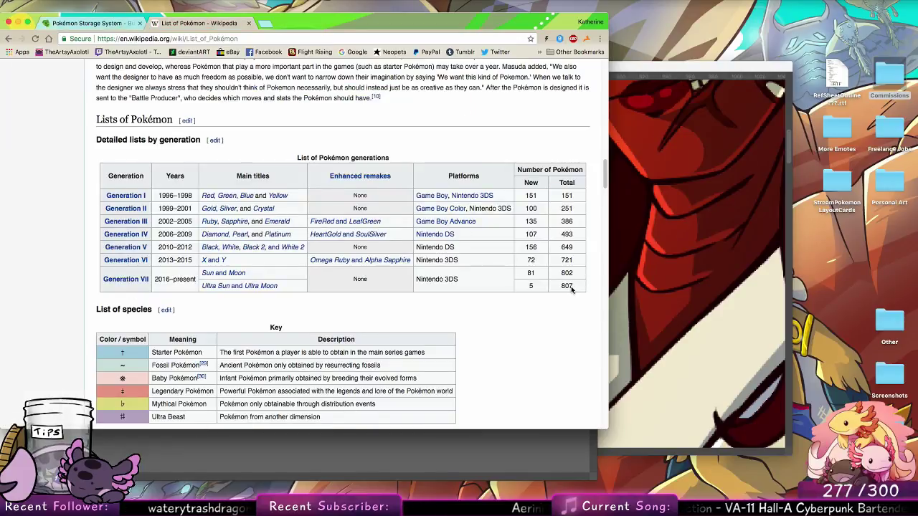
left_click(121, 26)
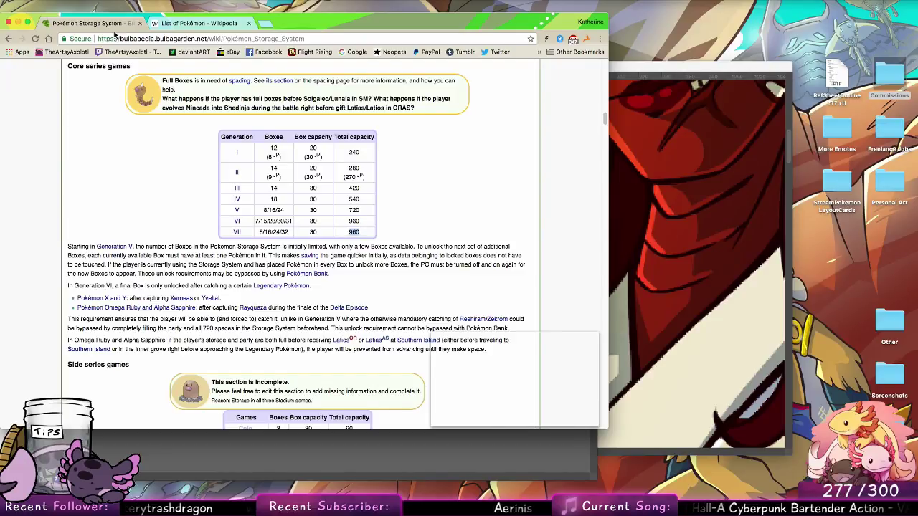
left_click(154, 23)
key("super+Tab")
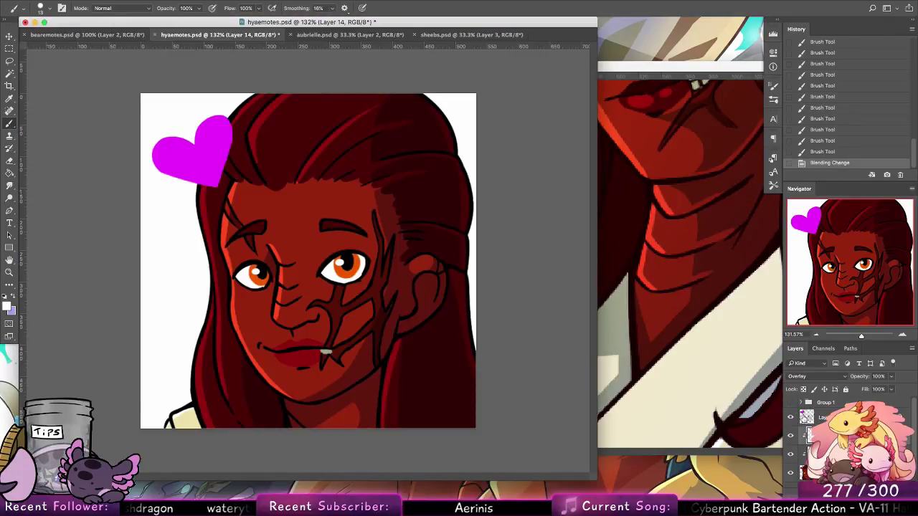
Group the layers of the finished heart emote and hide the group to reveal the facepalm line art.
left_click(822, 419)
key("super+g")
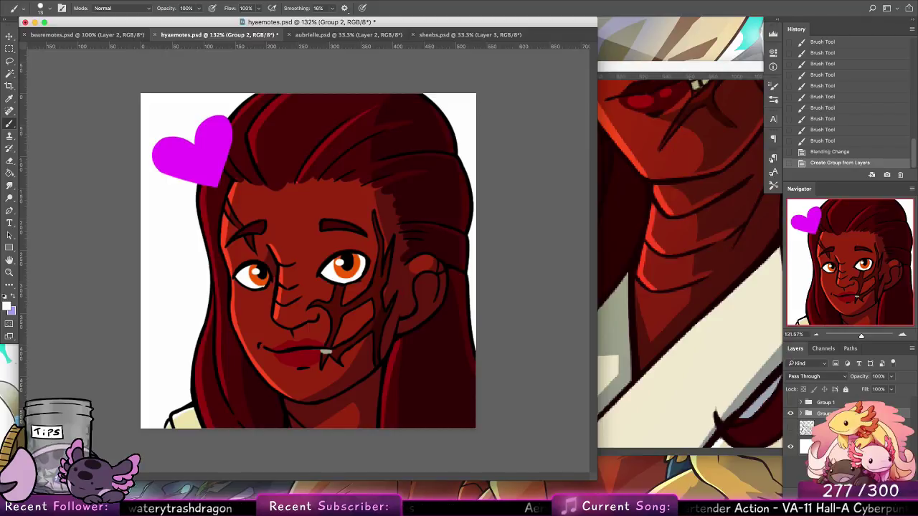
left_click(790, 415)
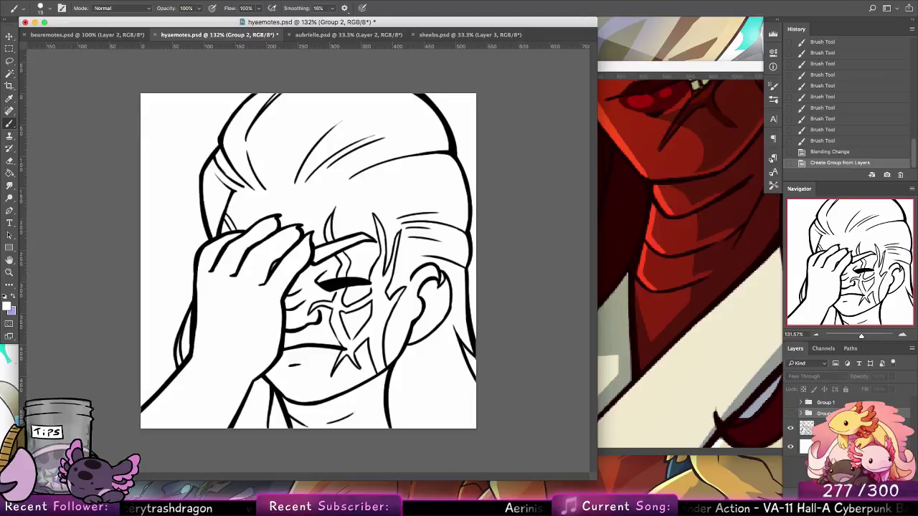
Add a new layer beneath the facepalm line art and fill it with the skin red sampled from the hya.psd reference.
left_click(839, 447)
left_click(888, 510)
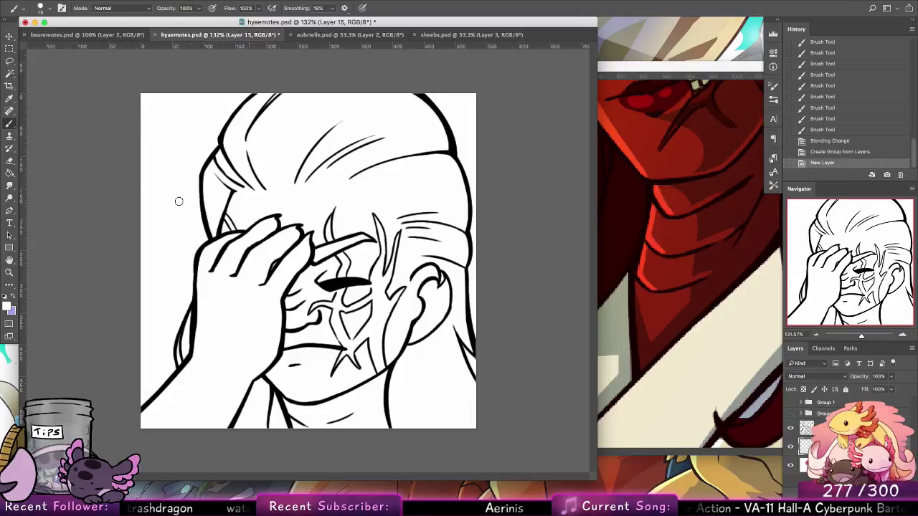
left_click(11, 172)
left_click(670, 156, "alt")
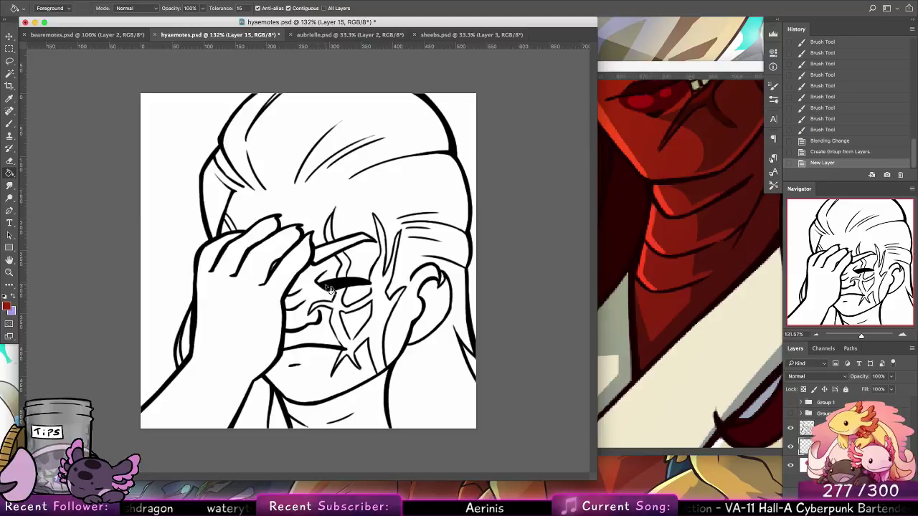
left_click(330, 292)
On the line art layer, select all background areas outside the facepalm character's outline with the Magic Wand.
left_click(9, 74)
left_click(808, 428)
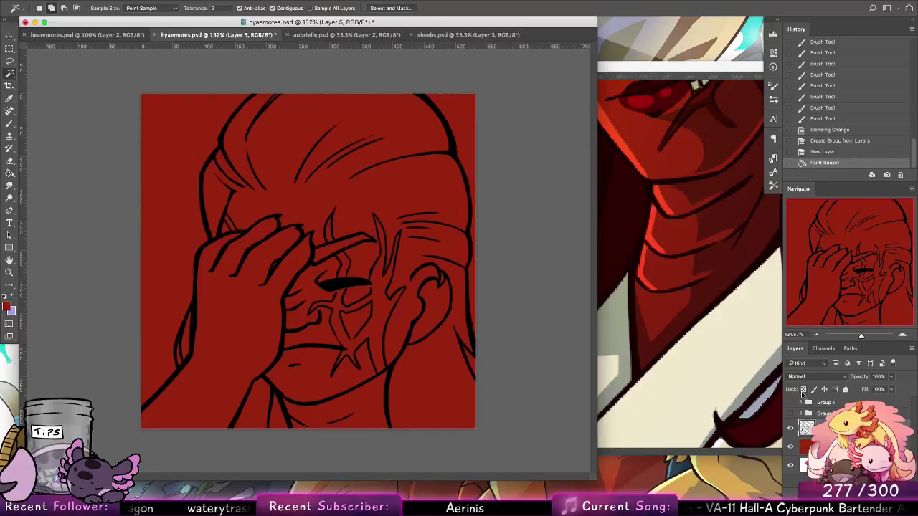
left_click(463, 130)
left_click(463, 131)
left_click(469, 366, "shift")
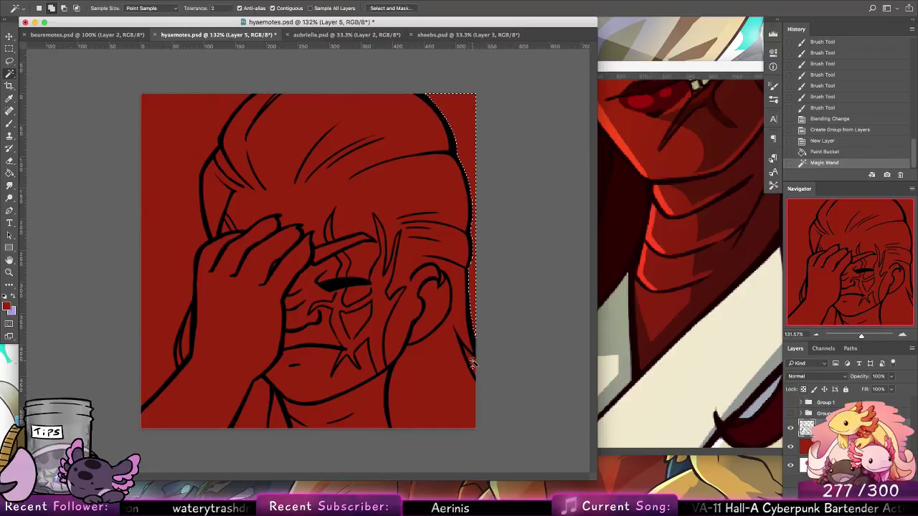
left_click(201, 291, "shift")
Expand the background selection by 2 pixels, clear that area from the red fill layer, and deselect.
left_click(210, 1)
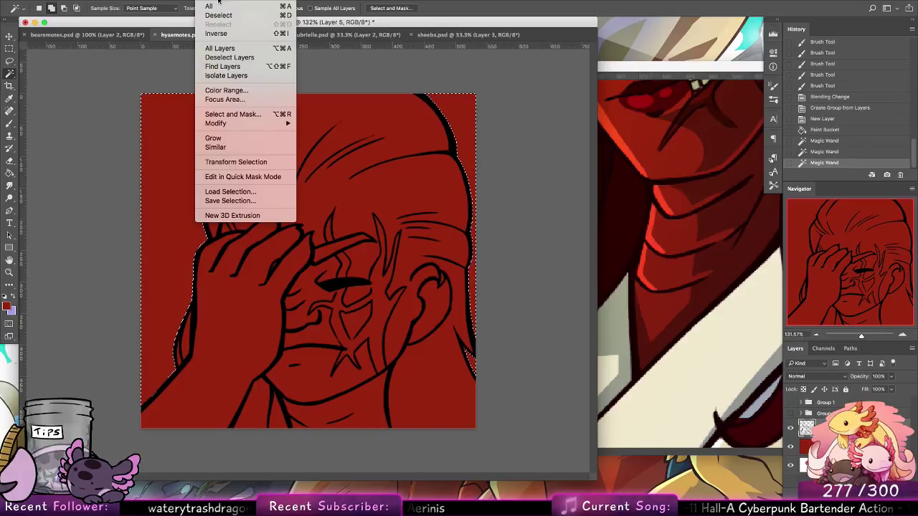
mouse_move(244, 124)
left_click(336, 141)
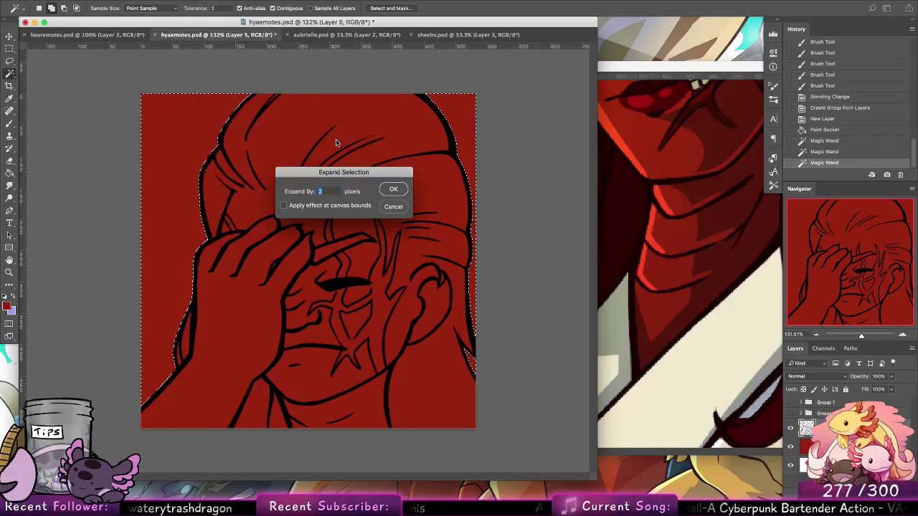
key("Return")
left_click(807, 444)
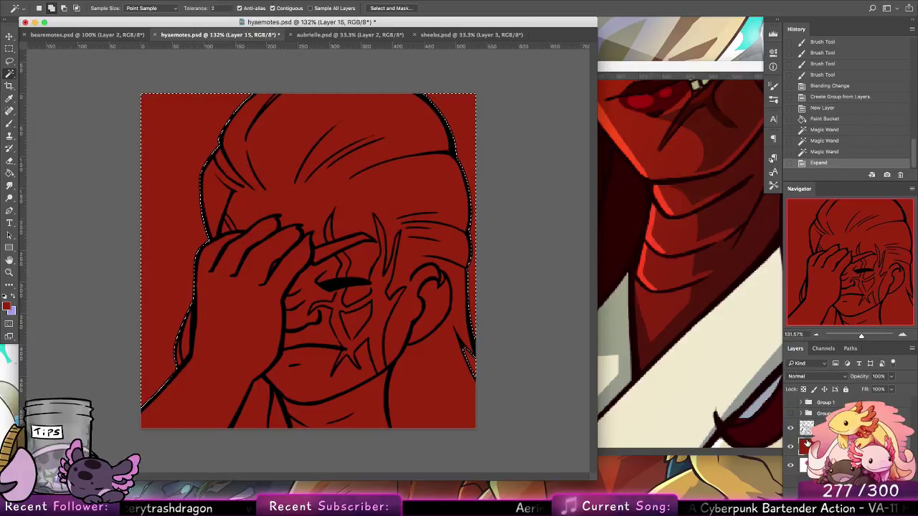
key("Delete")
key("super+d")
Sample the dark red hair colour from hya.psd for the brush and lock the red fill layer's transparent pixels.
left_click(12, 125)
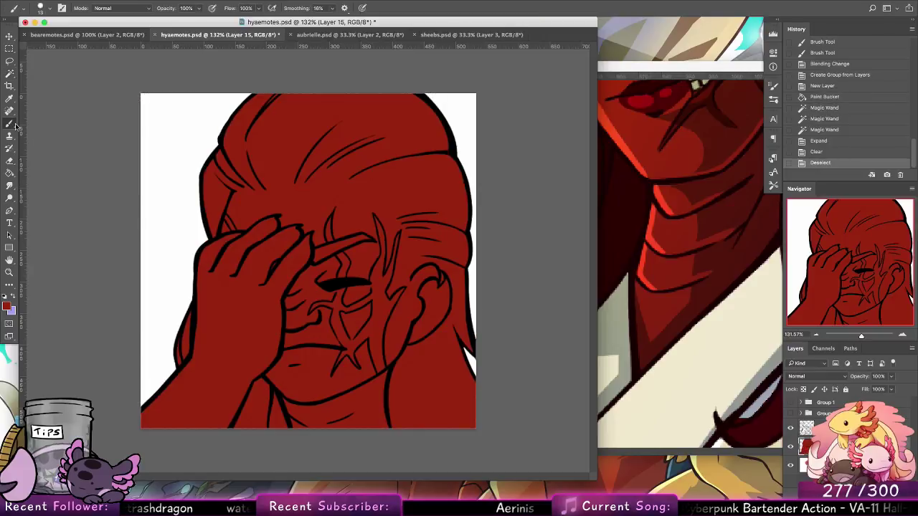
left_click(631, 211)
left_click(556, 165, "alt")
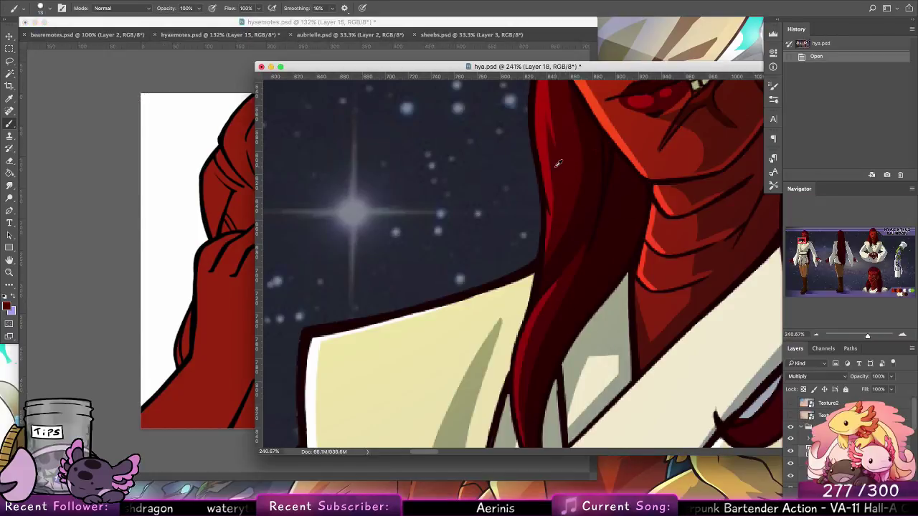
left_click(187, 209)
mouse_move(216, 230)
left_mouse_down()
mouse_move(236, 174)
mouse_move(214, 229)
mouse_move(226, 185)
mouse_move(208, 215)
mouse_move(234, 146)
mouse_move(281, 89)
mouse_move(249, 109)
mouse_move(213, 152)
mouse_move(200, 198)
left_mouse_up()
key("ctrl+z")
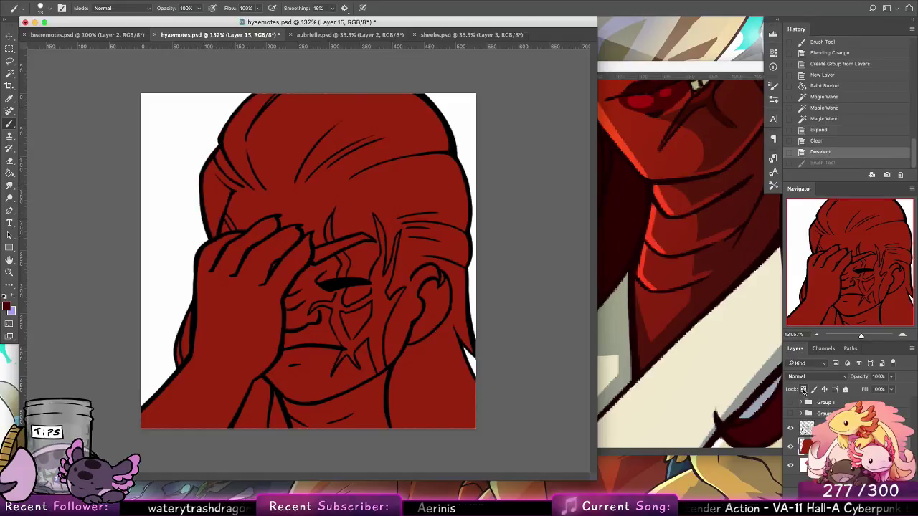
left_click(803, 389)
Paint the hair strands behind the raised arm and beside the neck with the dark red hair colour.
mouse_move(194, 307)
left_mouse_down()
mouse_move(185, 357)
mouse_move(188, 327)
mouse_move(178, 356)
left_mouse_up()
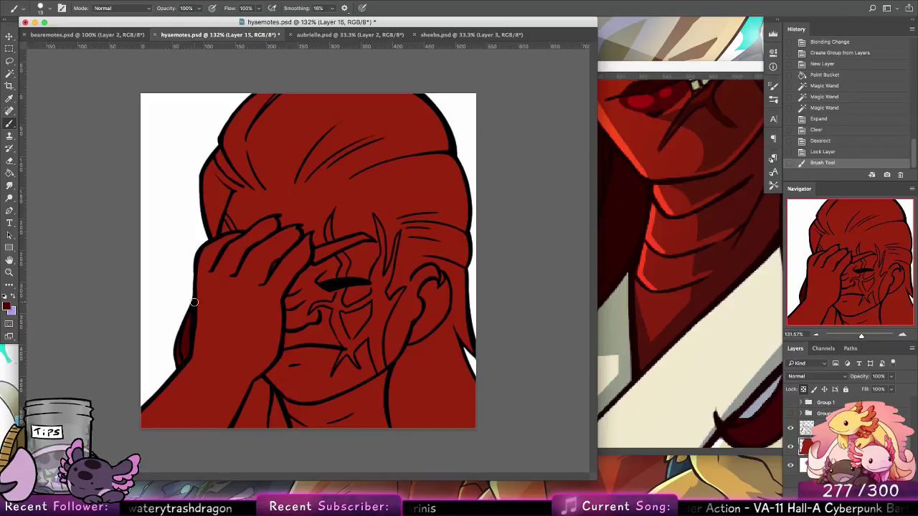
left_click_drag(262, 380, 284, 434)
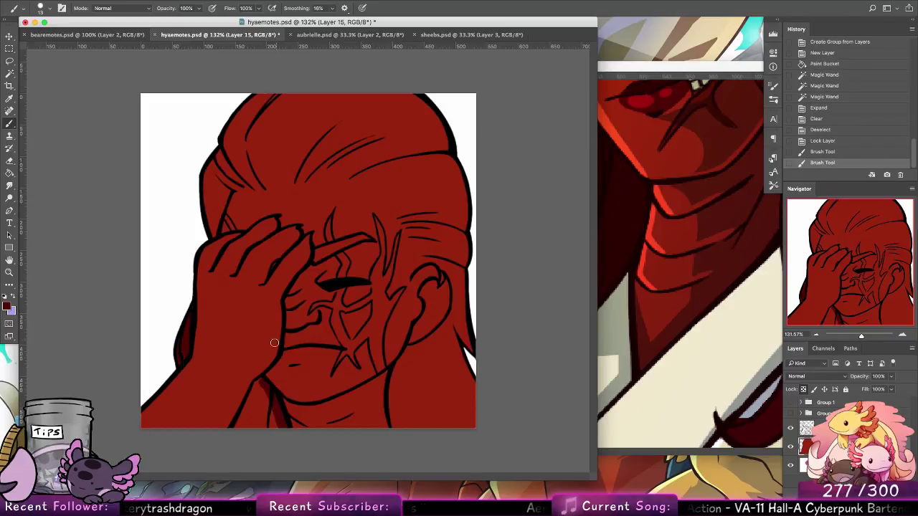
left_click_drag(244, 422, 230, 444)
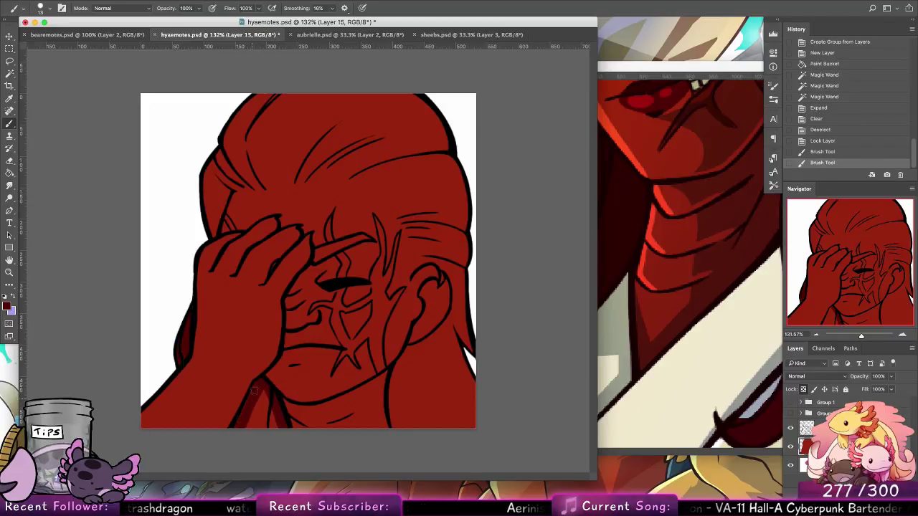
mouse_move(254, 391)
left_mouse_down()
mouse_move(243, 412)
mouse_move(248, 443)
mouse_move(277, 426)
left_mouse_up()
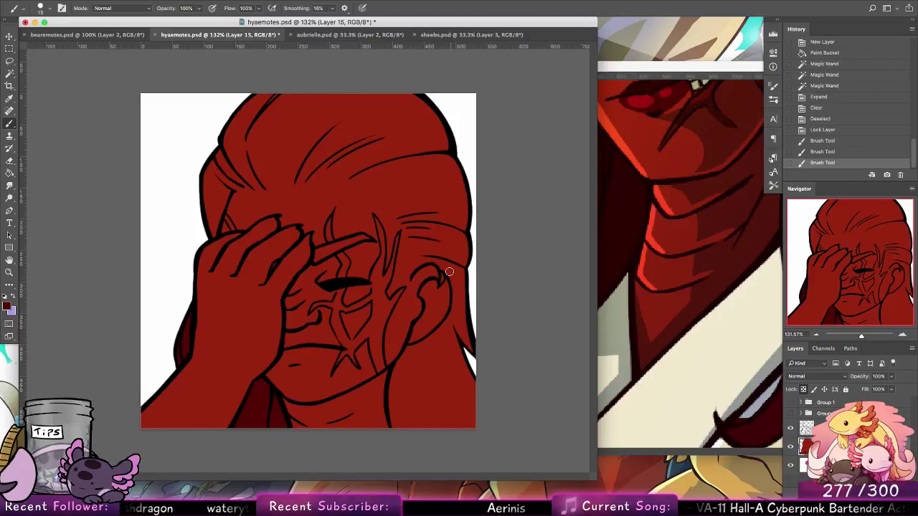
Switch to Chrome and look up Generation VI's total Pokémon on Wikipedia and its total storage capacity on Bulbapedia.
left_click(343, 482)
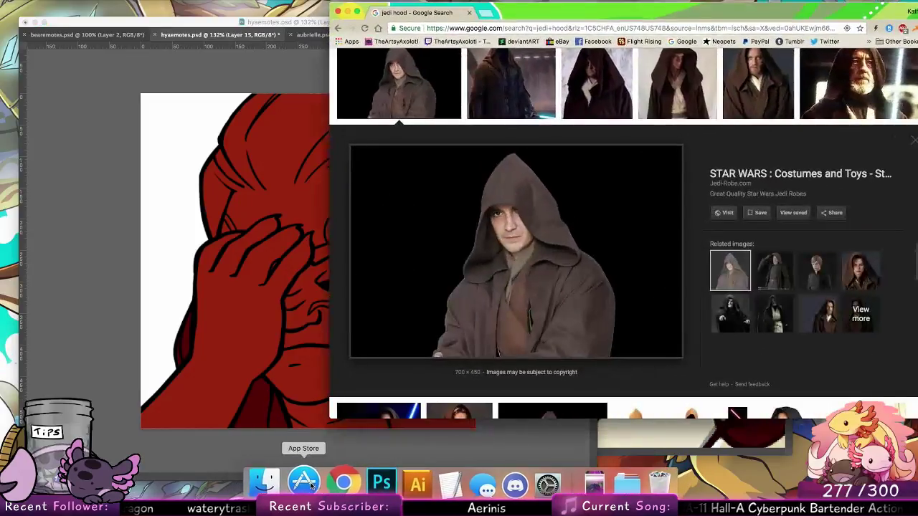
key("super+grave")
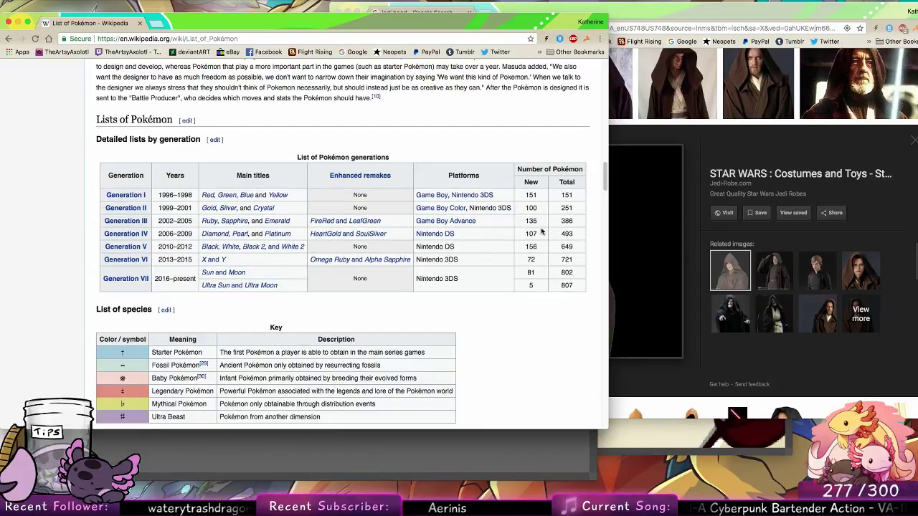
double_click(567, 260)
right_click(8, 39)
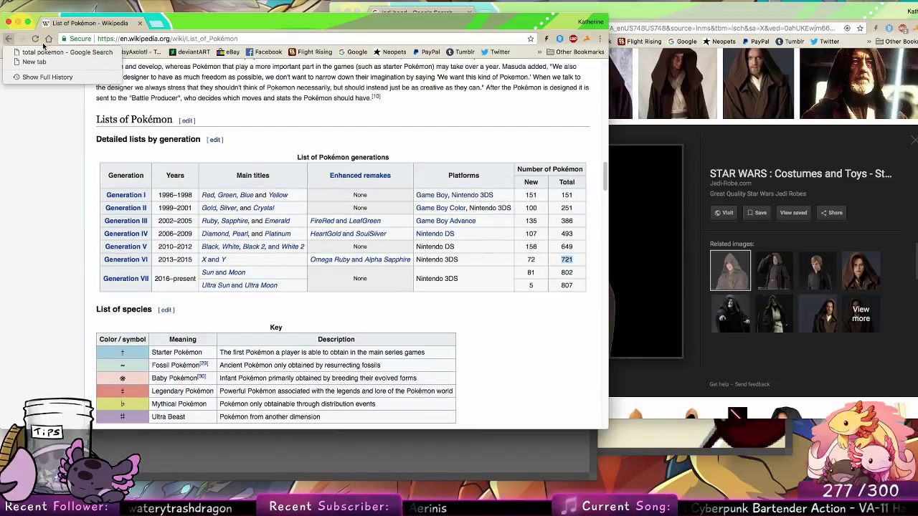
left_click(20, 35)
key("super+shift+t")
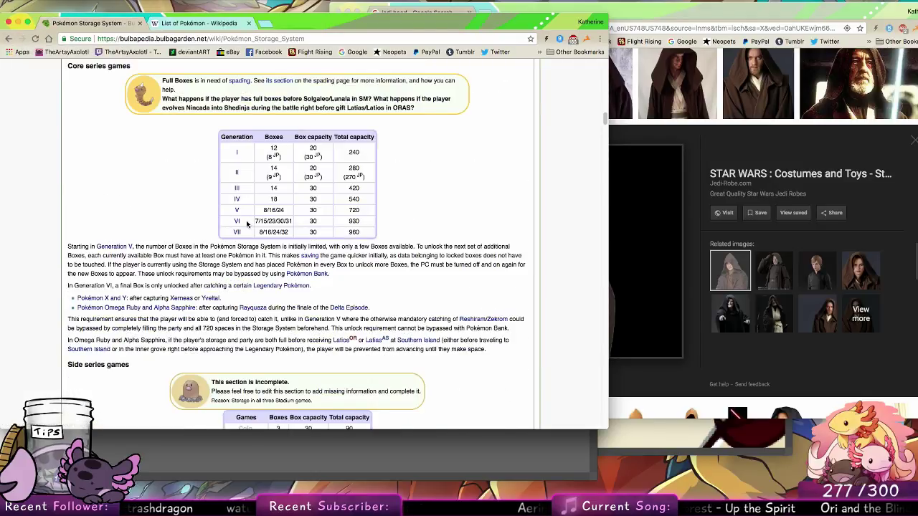
double_click(354, 221)
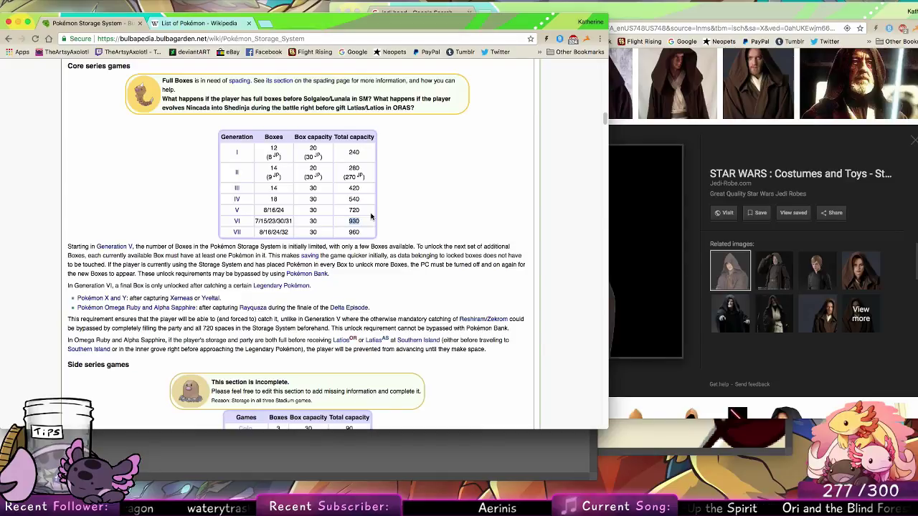
Search Google for 930-721 in a new tab.
left_click(235, 23)
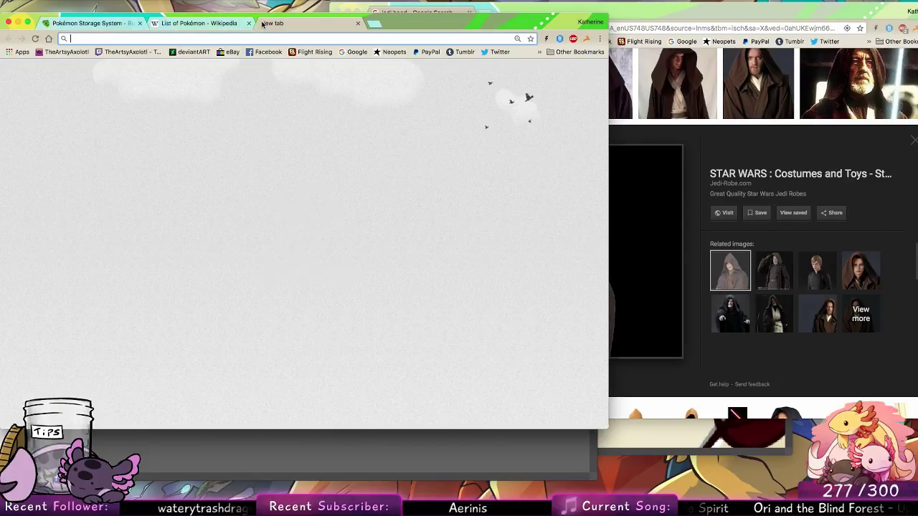
left_click(264, 24)
type("93")
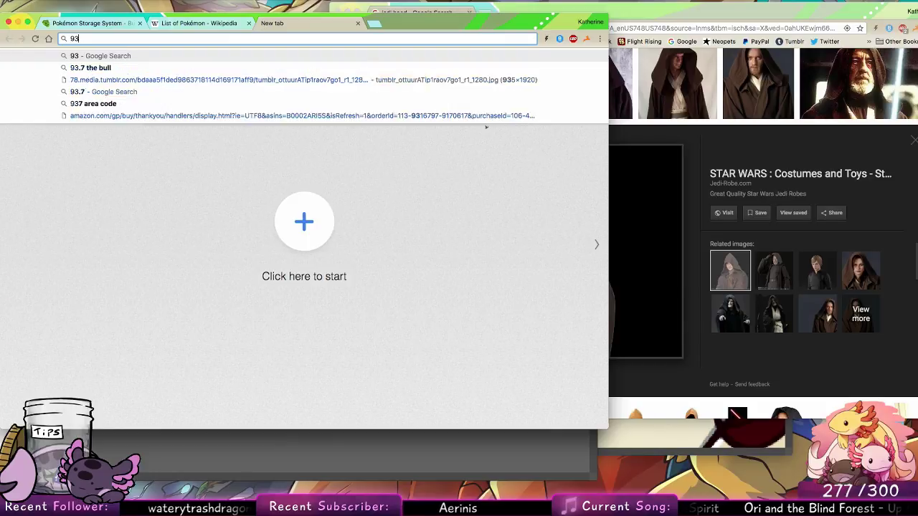
type("0-721")
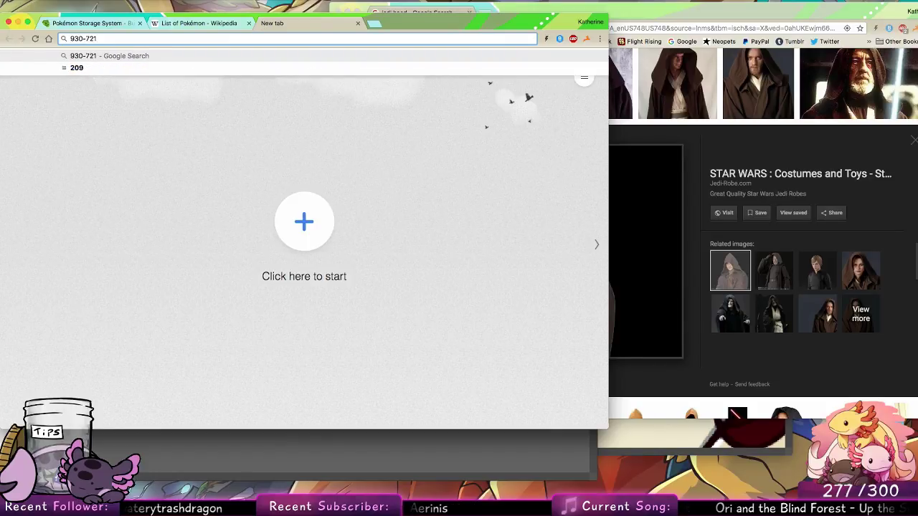
key("Return")
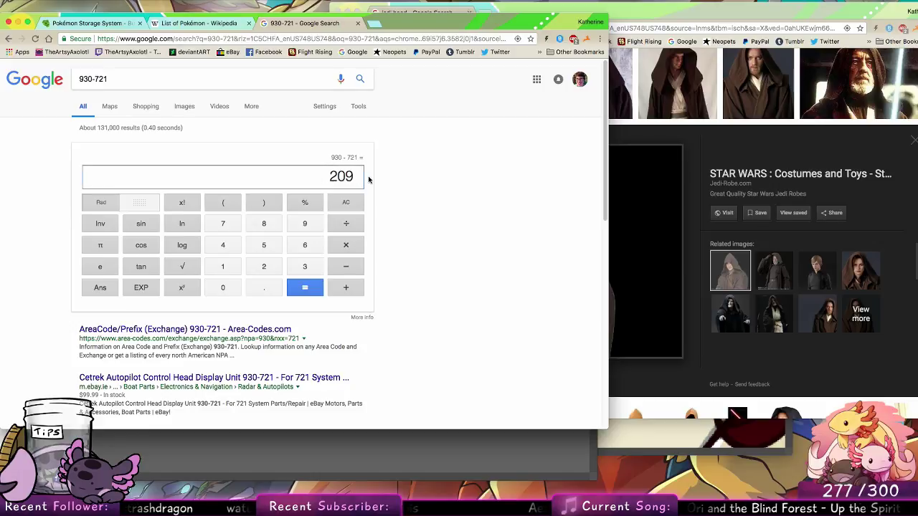
Subtract 60 from the calculator's result and divide the remainder by 30.
left_click(354, 270)
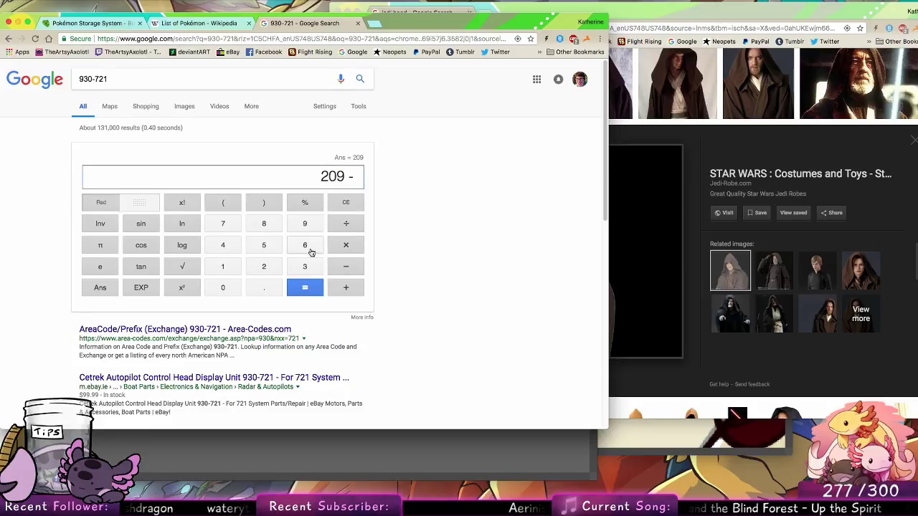
left_click(311, 247)
left_click(222, 287)
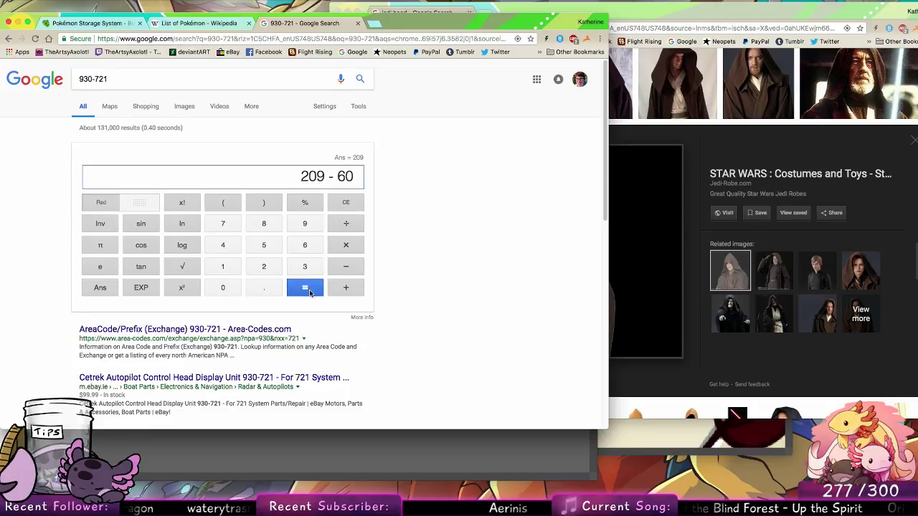
left_click(306, 288)
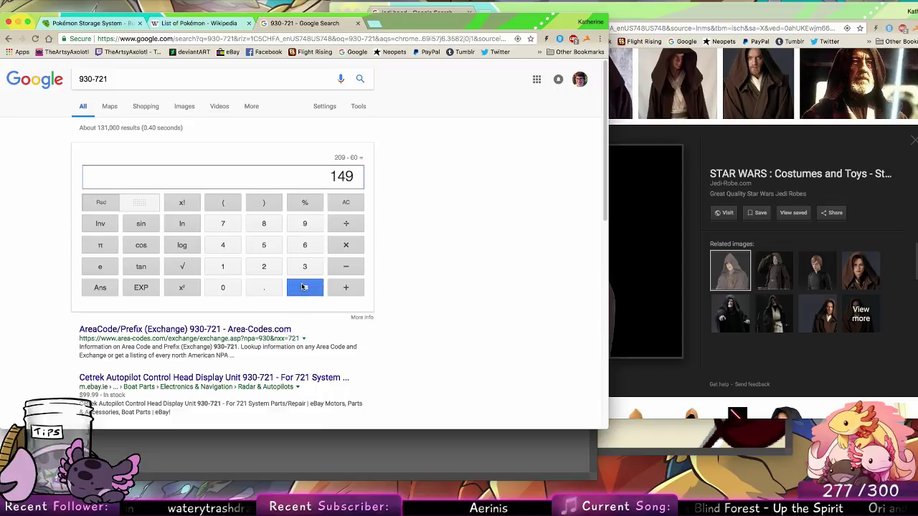
left_click(346, 223)
left_click(304, 266)
left_click(222, 287)
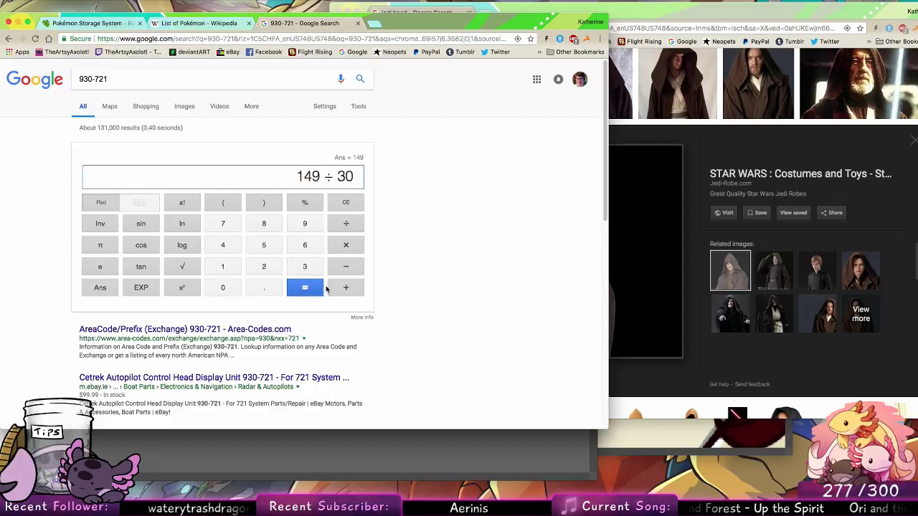
left_click(307, 289)
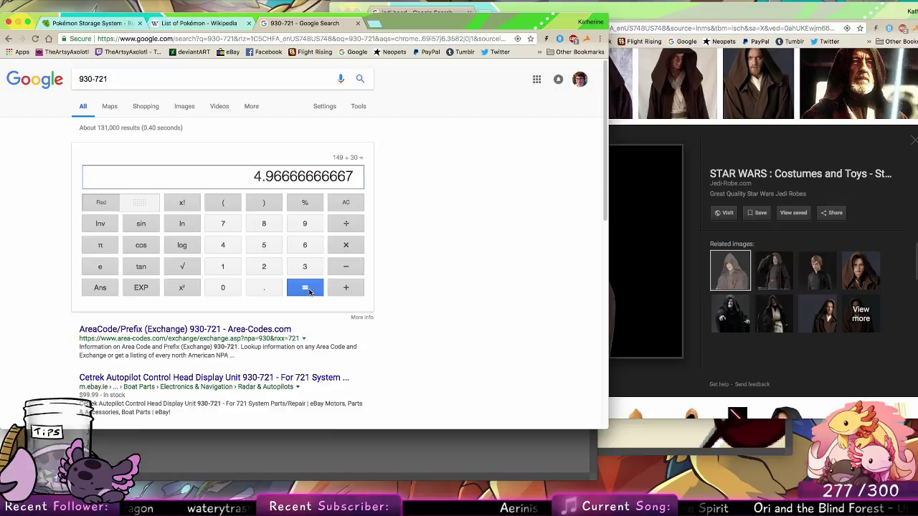
Close the calculator, Wikipedia, Bulbapedia and jedi hood browser tabs and return to hyaemotes.psd in Photoshop.
left_click(358, 23)
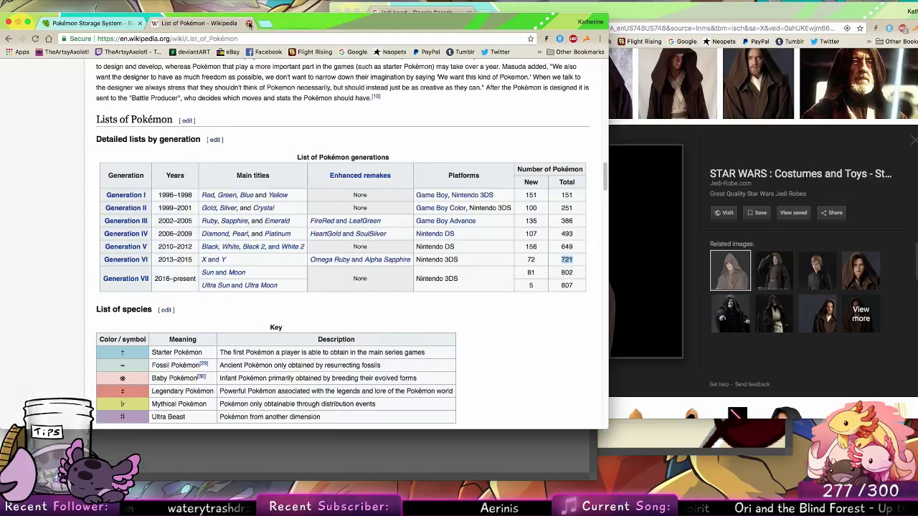
left_click(249, 24)
left_click(139, 24)
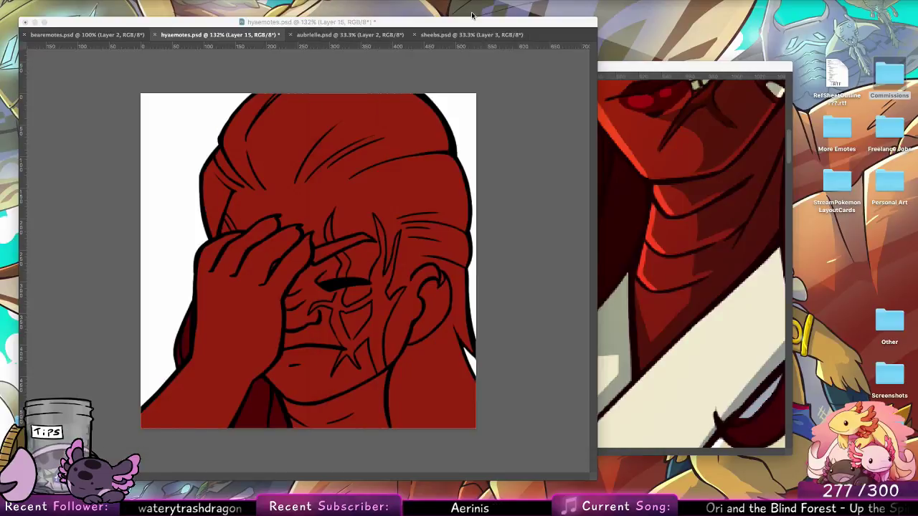
left_click(469, 13)
left_click(294, 144)
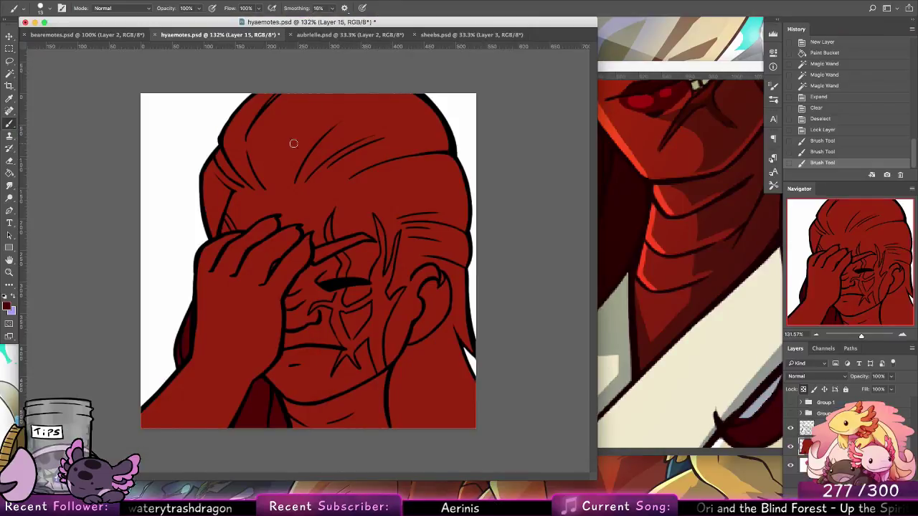
Set the brush to 21 px and paint dark red over the hair above the hand and forehead.
left_click_drag(213, 239, 271, 124)
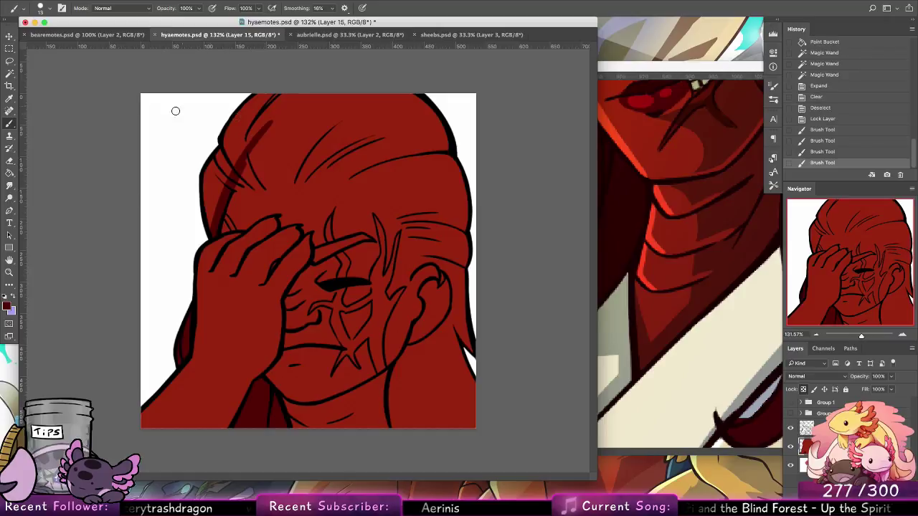
left_click(45, 7)
left_click(105, 114)
mouse_move(210, 232)
left_mouse_down()
mouse_move(297, 97)
mouse_move(210, 213)
mouse_move(272, 98)
mouse_move(263, 93)
mouse_move(191, 171)
mouse_move(383, 99)
mouse_move(234, 180)
mouse_move(238, 188)
mouse_move(238, 179)
mouse_move(263, 178)
mouse_move(255, 184)
mouse_move(285, 168)
mouse_move(254, 183)
mouse_move(278, 174)
mouse_move(268, 184)
mouse_move(289, 164)
mouse_move(289, 177)
mouse_move(302, 161)
mouse_move(289, 166)
mouse_move(370, 106)
mouse_move(325, 122)
mouse_move(258, 175)
mouse_move(358, 110)
mouse_move(273, 148)
mouse_move(247, 176)
mouse_move(371, 86)
mouse_move(228, 175)
mouse_move(301, 101)
left_mouse_up()
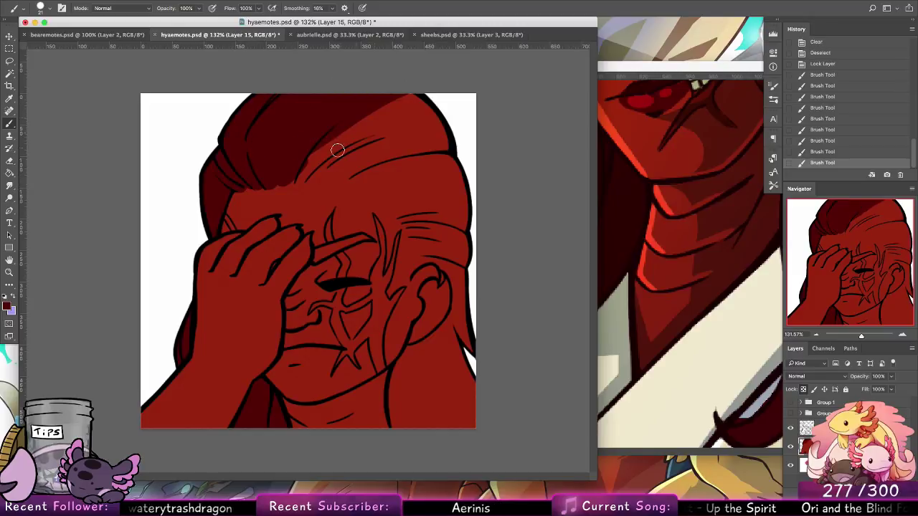
Fill the rest of the swept-back hair with dark red, from the crown along the hairline down to the ear.
mouse_move(301, 178)
left_mouse_down()
mouse_move(324, 153)
mouse_move(423, 107)
mouse_move(416, 97)
left_mouse_up()
mouse_move(322, 172)
left_mouse_down()
mouse_move(412, 127)
mouse_move(349, 160)
mouse_move(376, 155)
mouse_move(345, 175)
mouse_move(440, 141)
left_mouse_up()
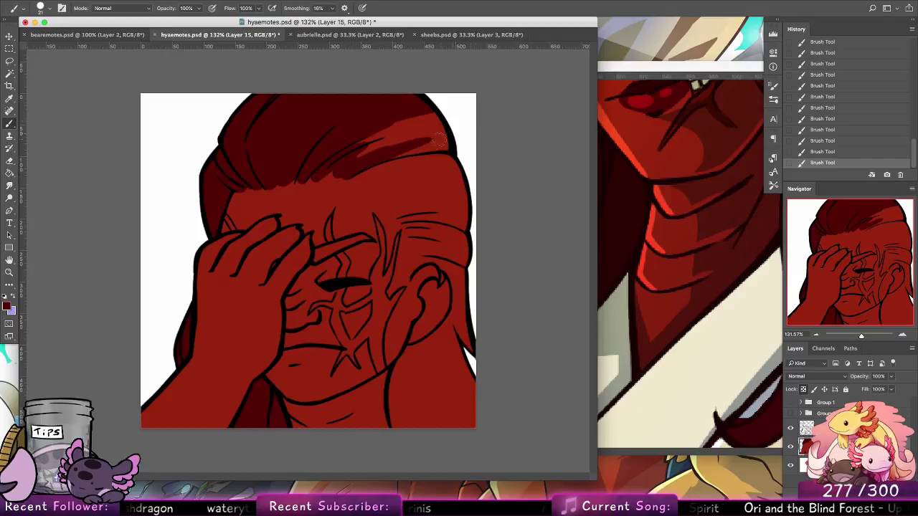
left_click_drag(359, 176, 452, 152)
mouse_move(395, 164)
left_mouse_down()
mouse_move(366, 180)
mouse_move(471, 194)
mouse_move(390, 183)
mouse_move(386, 190)
mouse_move(401, 214)
mouse_move(426, 215)
mouse_move(407, 225)
mouse_move(412, 232)
mouse_move(465, 202)
mouse_move(447, 207)
mouse_move(430, 243)
mouse_move(417, 244)
mouse_move(430, 249)
mouse_move(412, 272)
mouse_move(451, 245)
mouse_move(425, 264)
mouse_move(446, 264)
mouse_move(438, 261)
mouse_move(456, 283)
mouse_move(463, 343)
left_mouse_up()
mouse_move(453, 277)
left_mouse_down()
mouse_move(469, 348)
mouse_move(415, 171)
left_mouse_up()
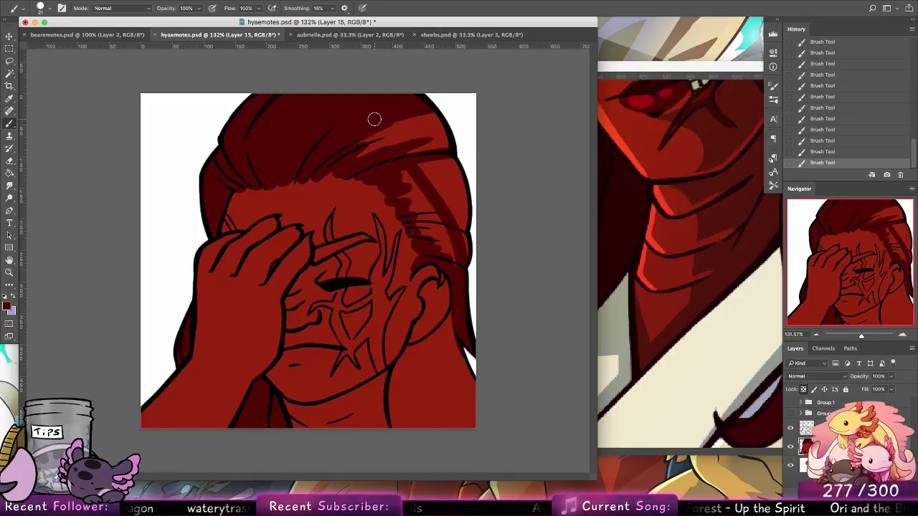
mouse_move(375, 119)
left_mouse_down()
mouse_move(363, 144)
mouse_move(429, 121)
mouse_move(386, 144)
mouse_move(427, 135)
mouse_move(405, 155)
mouse_move(425, 155)
mouse_move(402, 195)
mouse_move(449, 257)
mouse_move(430, 235)
mouse_move(449, 253)
mouse_move(414, 159)
mouse_move(432, 233)
mouse_move(411, 171)
mouse_move(455, 248)
mouse_move(415, 190)
mouse_move(446, 189)
mouse_move(437, 176)
mouse_move(463, 253)
mouse_move(459, 188)
left_mouse_up()
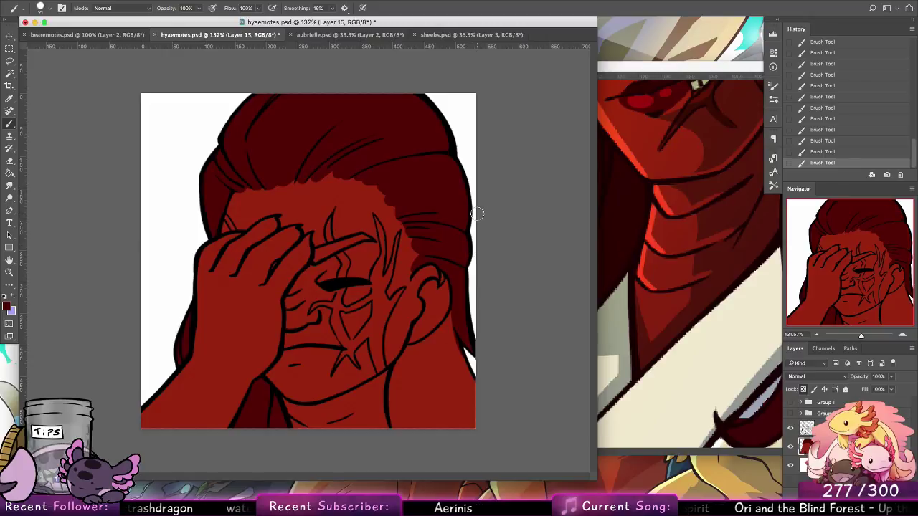
Paint the loose hair below and behind the ear dark red down to the canvas edge.
mouse_move(455, 322)
left_mouse_down()
mouse_move(412, 351)
mouse_move(393, 427)
left_mouse_up()
left_click_drag(404, 369, 402, 435)
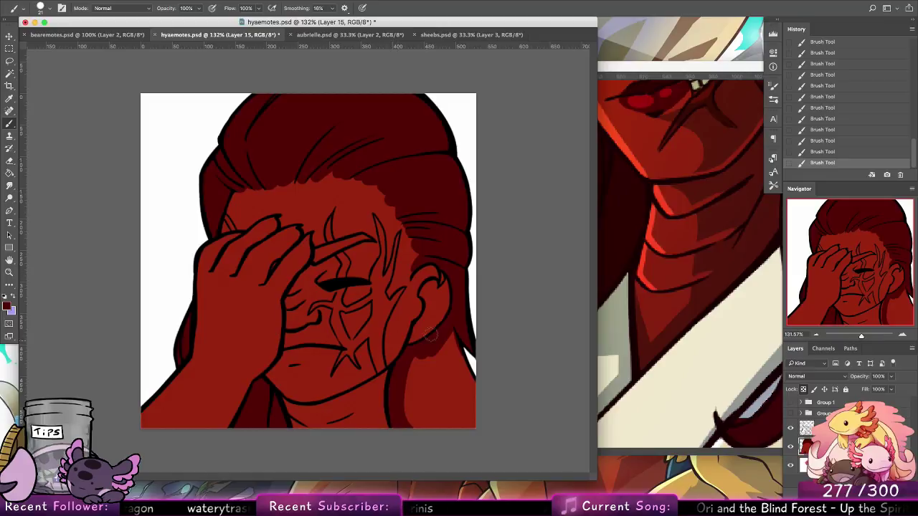
mouse_move(431, 334)
left_mouse_down()
mouse_move(410, 385)
mouse_move(410, 411)
mouse_move(418, 357)
mouse_move(420, 413)
mouse_move(406, 423)
mouse_move(431, 346)
mouse_move(428, 436)
mouse_move(448, 343)
mouse_move(444, 423)
mouse_move(457, 363)
mouse_move(454, 385)
mouse_move(472, 359)
left_mouse_up()
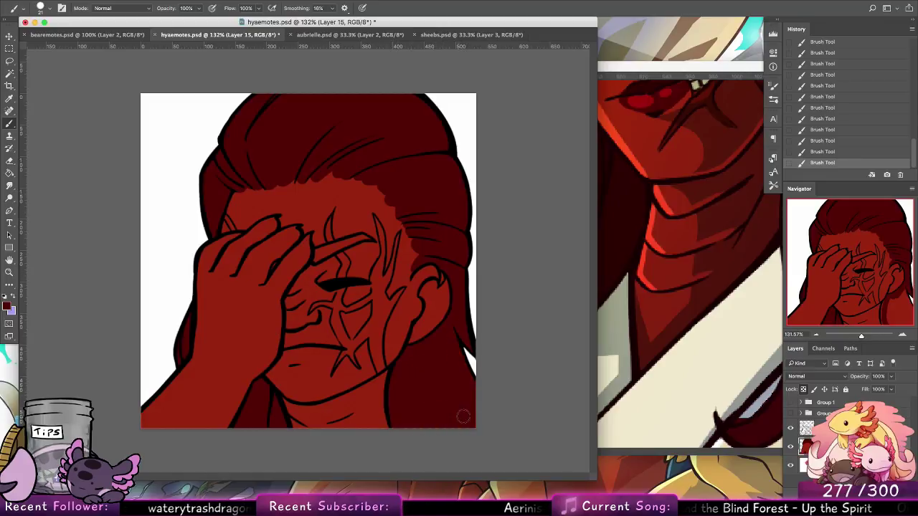
left_click_drag(463, 416, 487, 350)
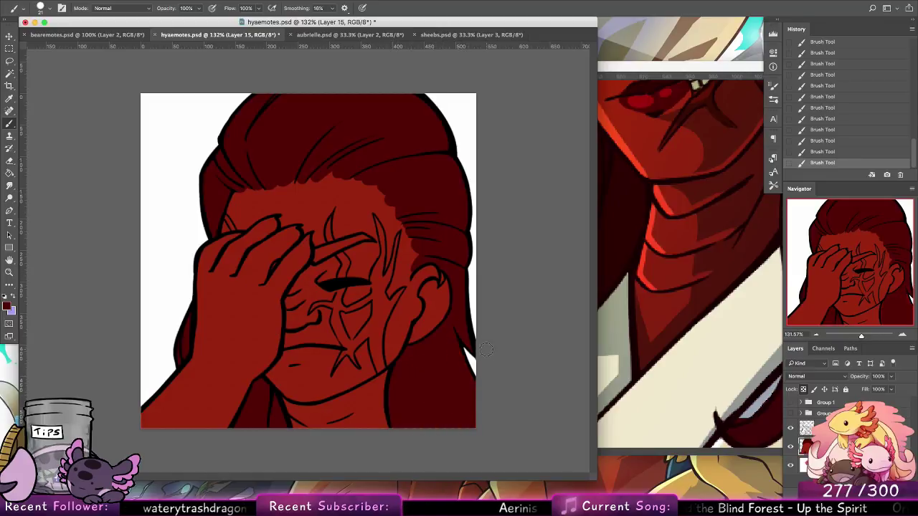
Sample the lip red from hya.psd and paint the facepalm character's lower lip with a 13 px brush.
left_click(692, 143)
scroll(543, 261, "up", 10)
left_click(543, 261, "alt")
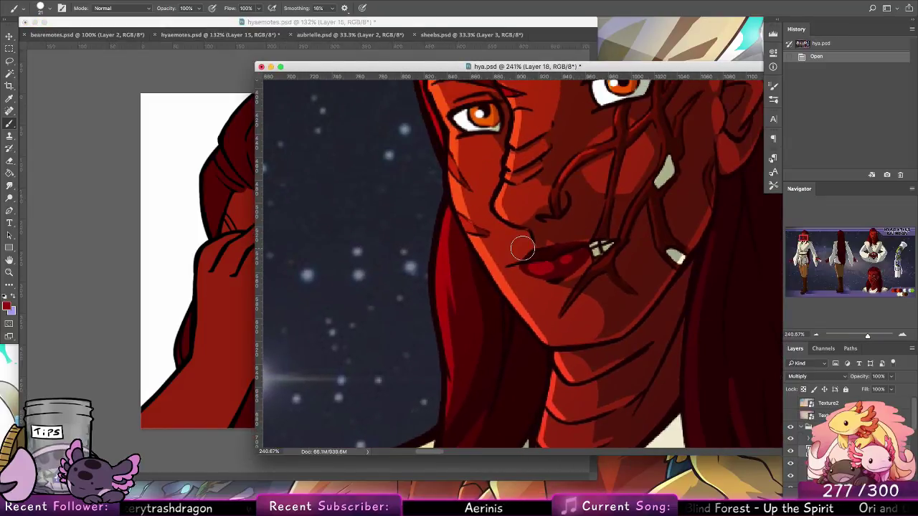
left_click(93, 23)
left_click(45, 9)
left_click(36, 113)
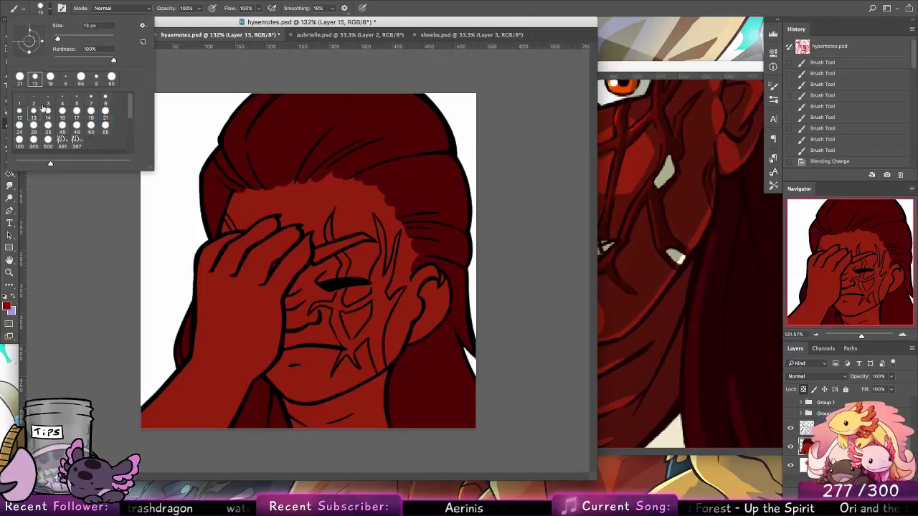
mouse_move(284, 358)
left_mouse_down()
mouse_move(335, 347)
mouse_move(284, 361)
mouse_move(346, 349)
mouse_move(286, 357)
mouse_move(323, 351)
left_mouse_up()
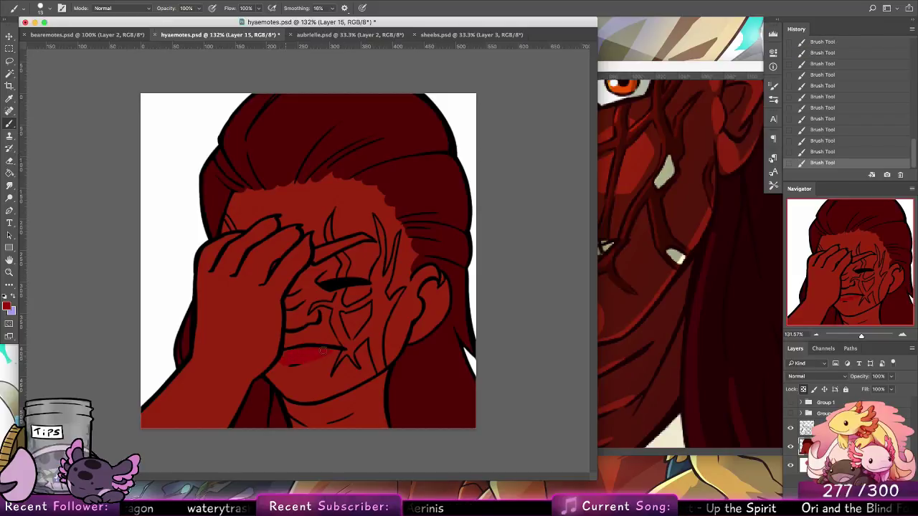
Show the finished heart emote group briefly to compare its lips, hide it again, and undo the last lip stroke.
left_click(791, 414)
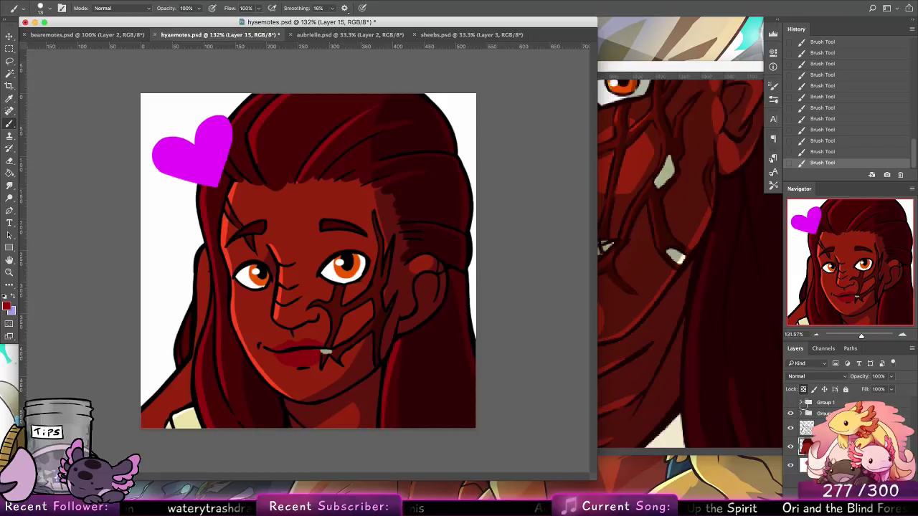
left_click(791, 416)
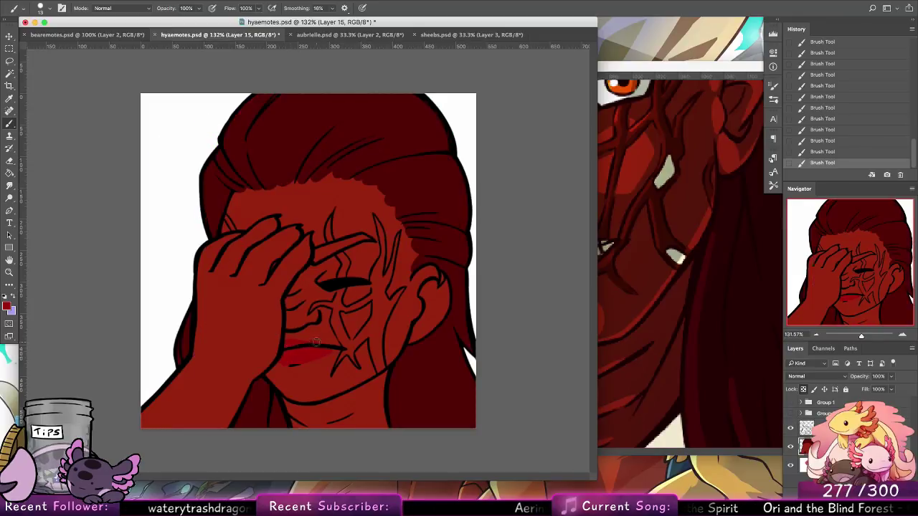
key("super+z")
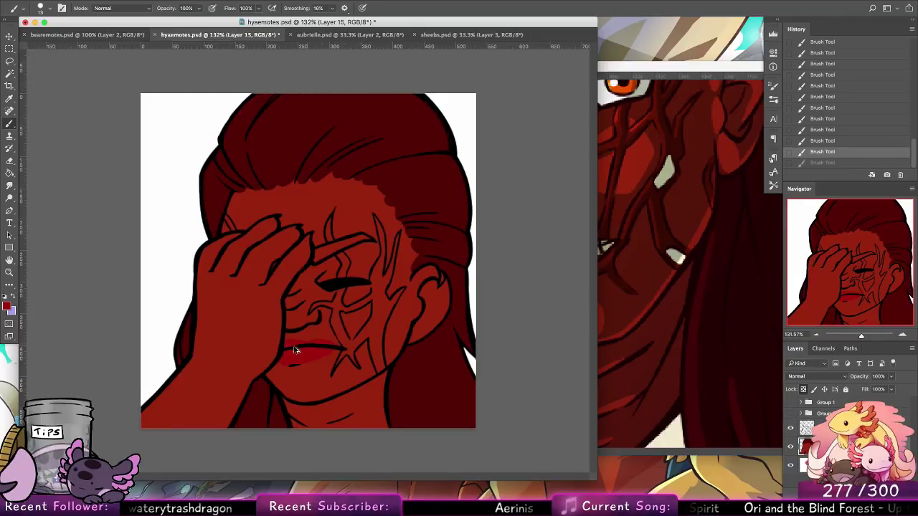
Fill in the facepalm character's upper lip and paint the exposed tooth at the mouth corner with the off-white from hya.psd.
mouse_move(281, 347)
left_mouse_down()
mouse_move(328, 347)
mouse_move(368, 332)
mouse_move(337, 351)
left_mouse_up()
left_click(607, 246, "alt")
Sample the dark scar red from hya.psd and paint the scars running past the eye, beside the nose and across the cheek.
left_click(623, 136, "alt")
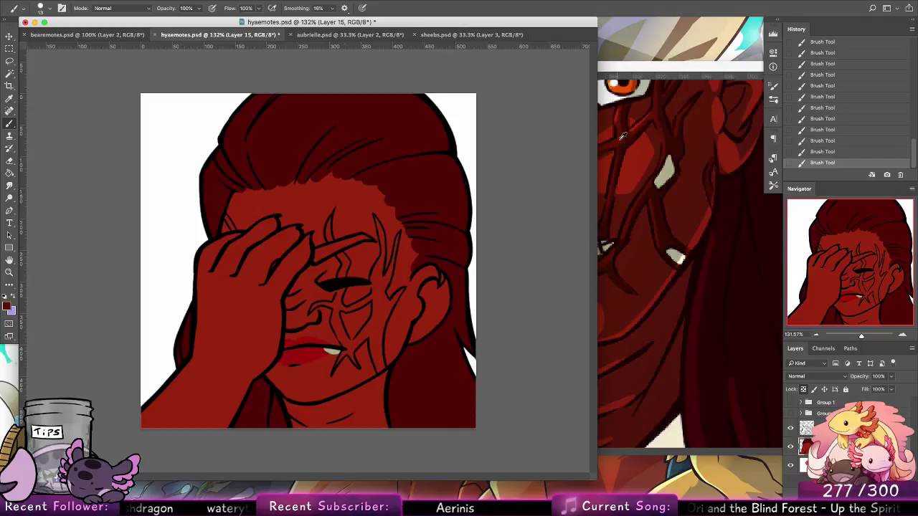
mouse_move(332, 213)
left_mouse_down()
mouse_move(331, 239)
mouse_move(349, 226)
mouse_move(340, 287)
left_mouse_up()
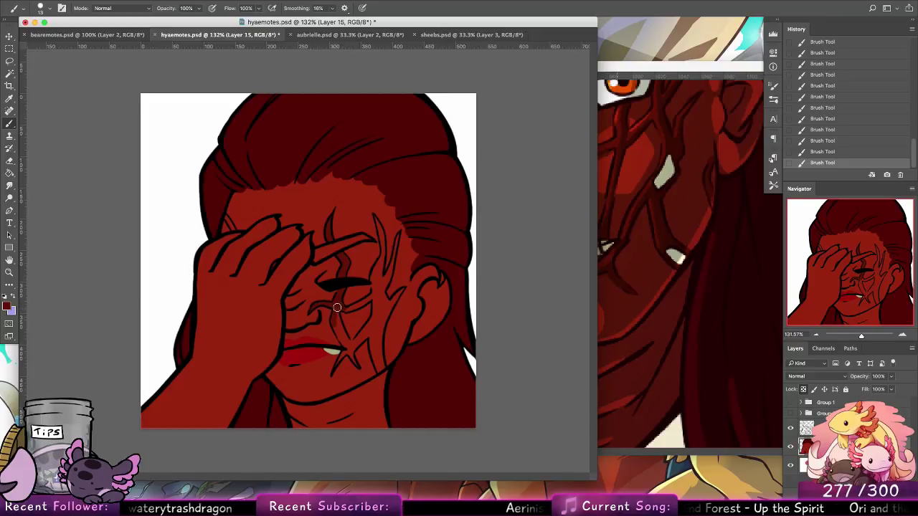
mouse_move(337, 308)
left_mouse_down()
mouse_move(347, 344)
mouse_move(333, 318)
mouse_move(348, 353)
mouse_move(357, 310)
mouse_move(337, 365)
mouse_move(382, 318)
mouse_move(355, 347)
mouse_move(380, 307)
left_mouse_up()
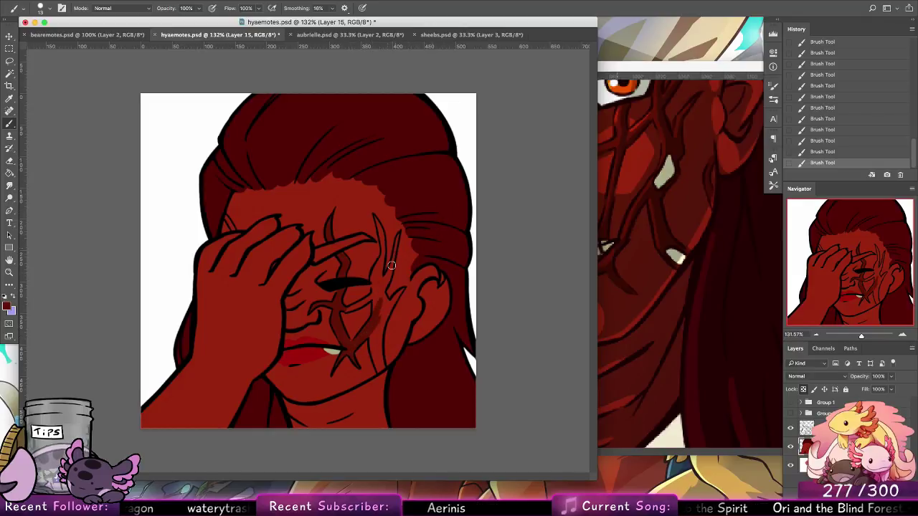
mouse_move(344, 309)
left_mouse_down()
mouse_move(386, 276)
mouse_move(374, 294)
mouse_move(382, 258)
left_mouse_up()
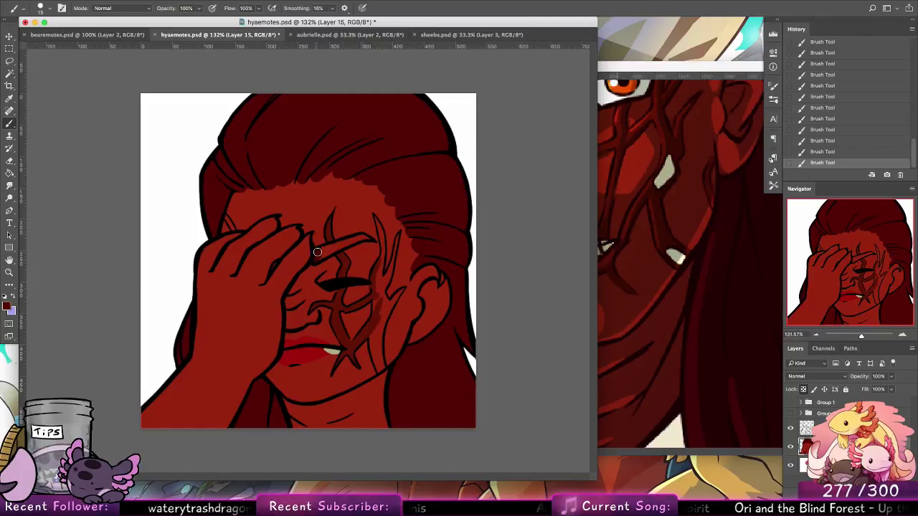
Fill the eyebrow with a darker red and paint the remaining scars on the temple and outer cheek down to the jaw.
left_click_drag(317, 252, 363, 237)
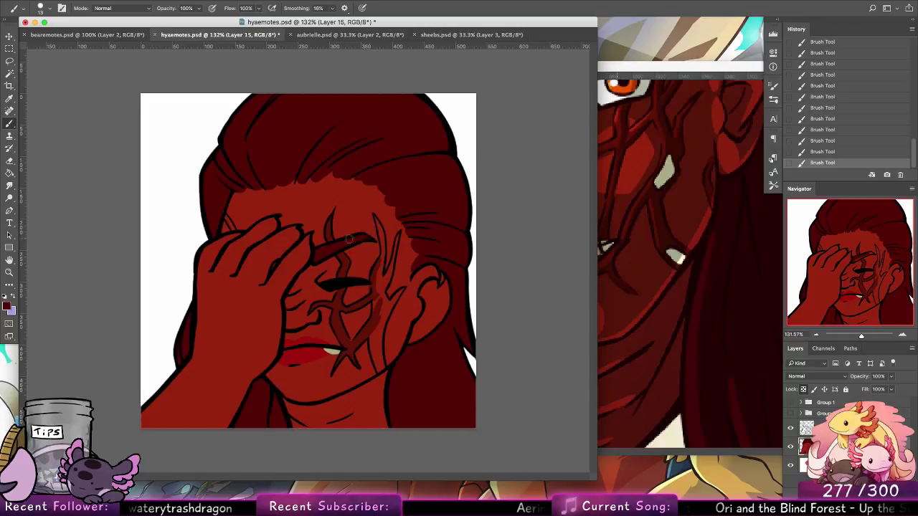
left_click(329, 235, "alt")
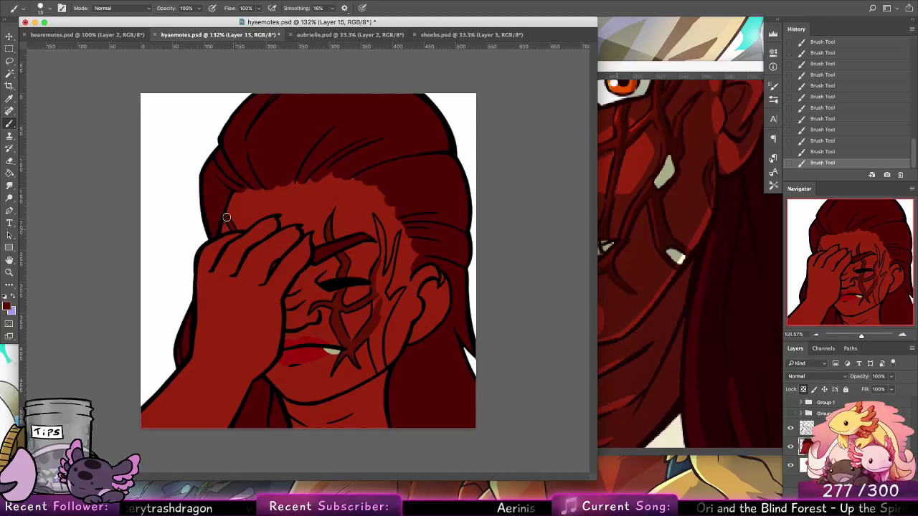
left_click_drag(381, 266, 375, 217)
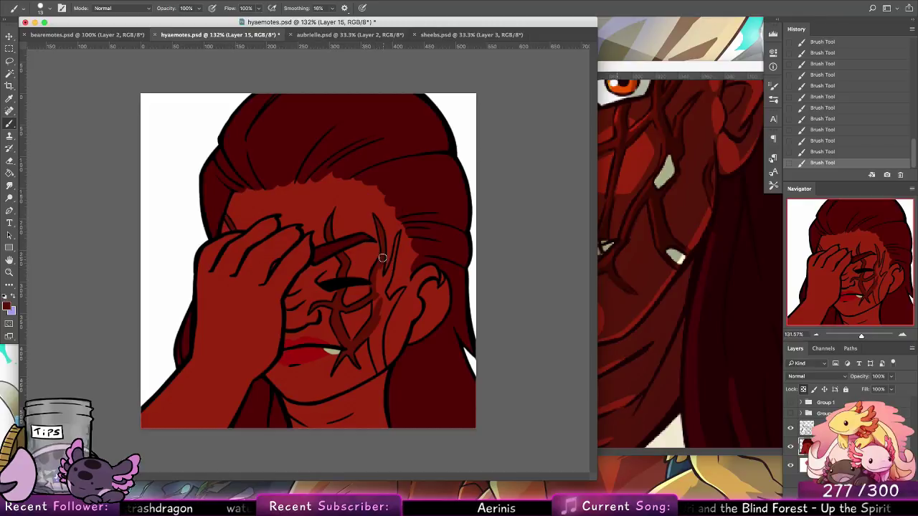
mouse_move(378, 263)
left_mouse_down()
mouse_move(374, 313)
mouse_move(382, 275)
left_mouse_up()
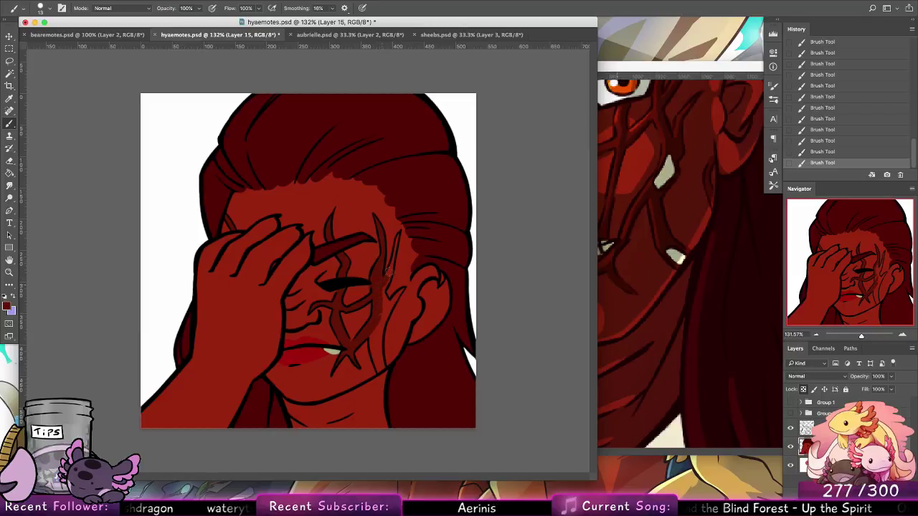
mouse_move(398, 234)
left_mouse_down()
mouse_move(380, 309)
mouse_move(384, 288)
mouse_move(389, 306)
mouse_move(403, 288)
mouse_move(382, 327)
left_mouse_up()
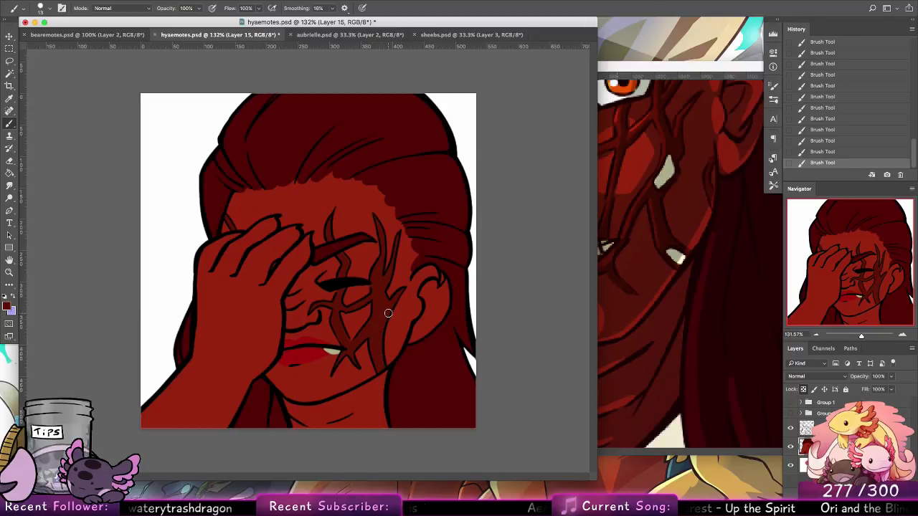
Show the finished heart emote group and set its shading layer's blending mode to Normal.
left_click(9, 273)
left_click_drag(396, 265, 369, 268)
left_click(790, 414)
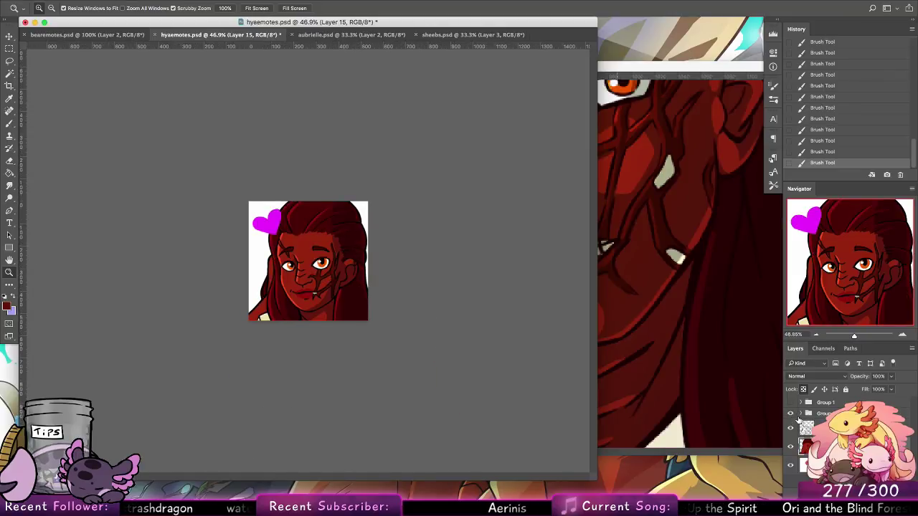
left_click(801, 414)
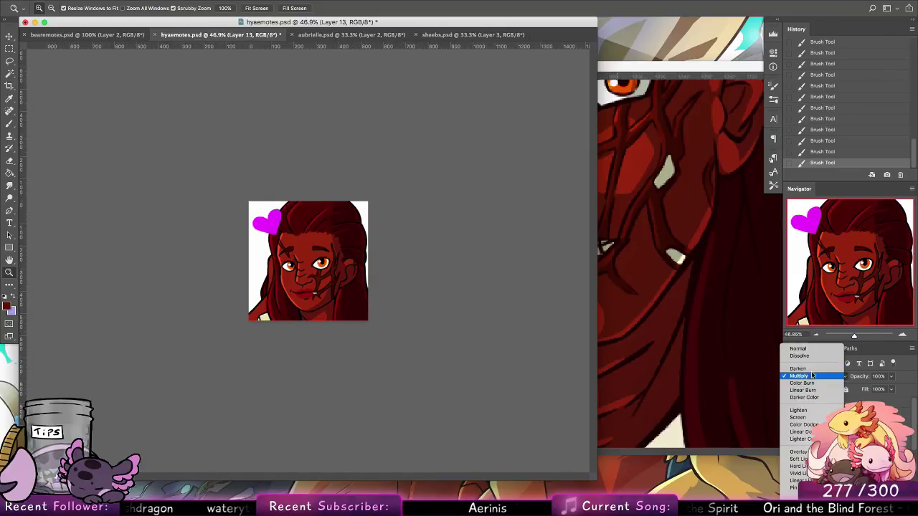
left_click(805, 376)
left_click(805, 350)
Sample the lavender shading colour from the heart emote, hide its group again and reselect the facepalm emote's flat colour layer.
left_click(355, 307, "alt")
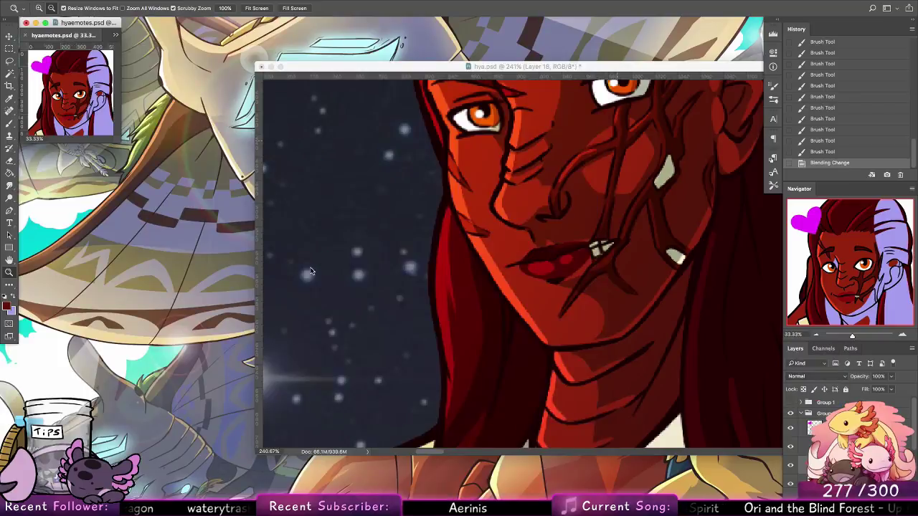
left_click(11, 126)
left_click(88, 113, "alt")
left_click_drag(120, 142, 599, 475)
left_click(792, 414)
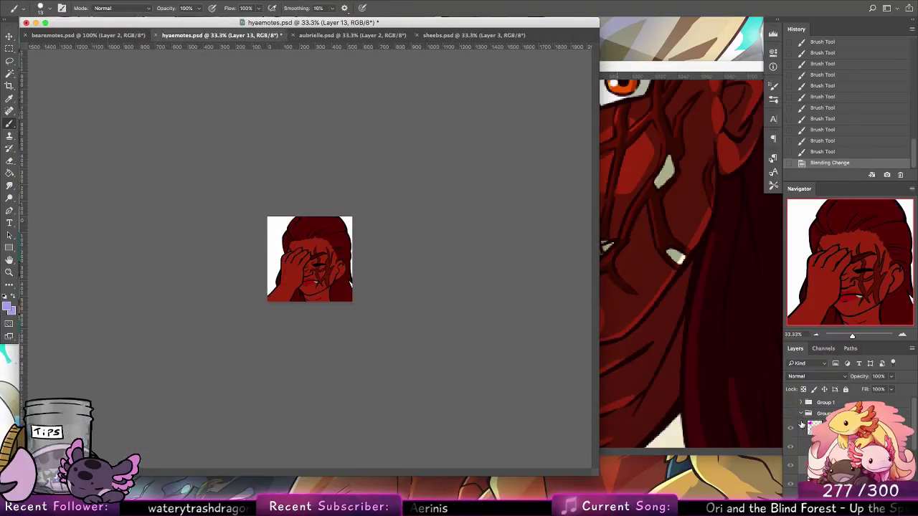
left_click(802, 414)
left_click(823, 447)
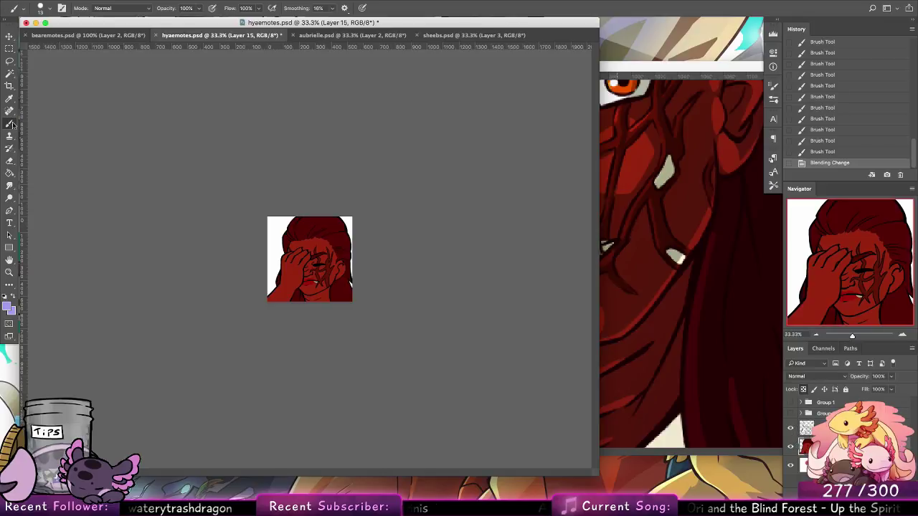
Add a new layer above the facepalm emote's flat colours and make it a clipping mask.
left_click(9, 272)
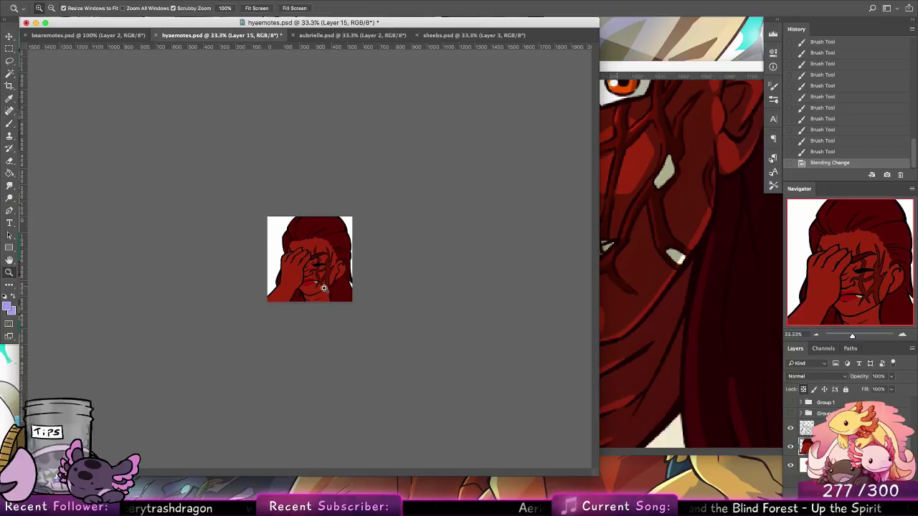
left_click_drag(324, 288, 365, 260)
left_click(10, 122)
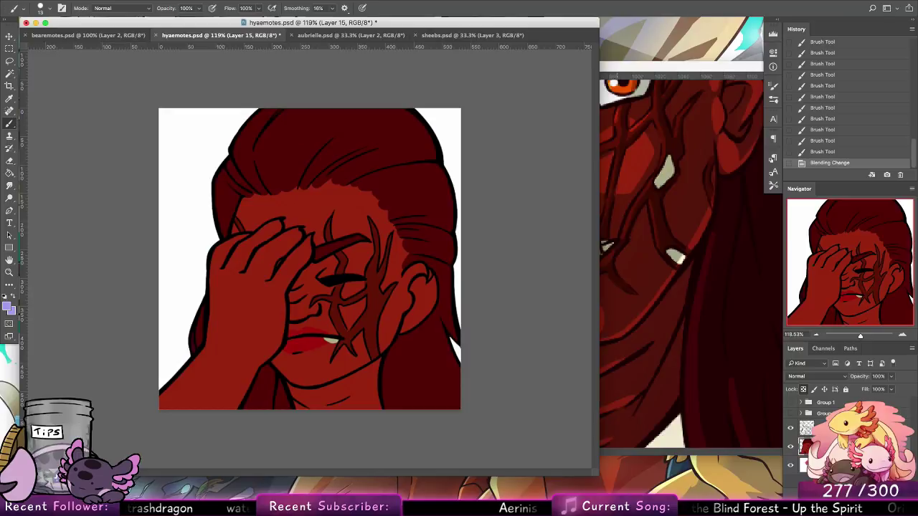
left_click(888, 495)
right_click(834, 448)
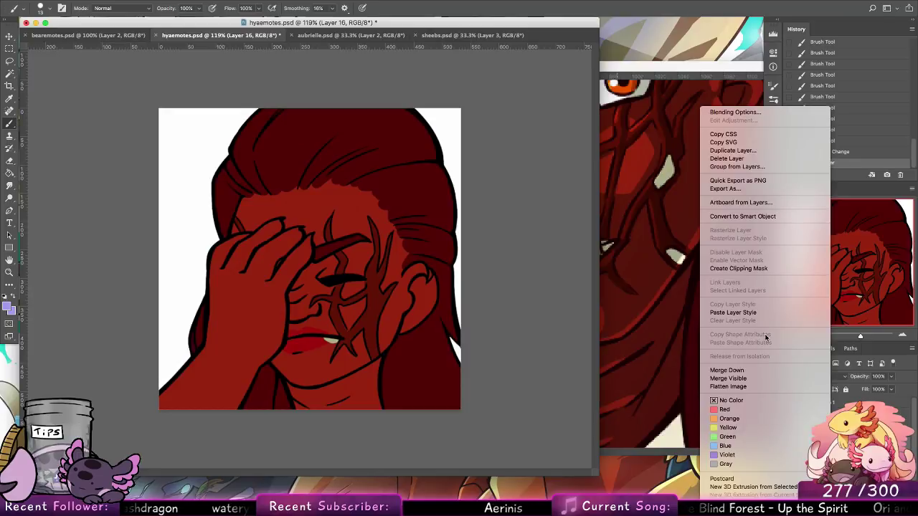
left_click(742, 269)
Paint lavender shading along the inner edge of the hand and forearm, and fill the hair below the wrist.
mouse_move(292, 276)
left_mouse_down()
mouse_move(310, 251)
mouse_move(280, 307)
left_mouse_up()
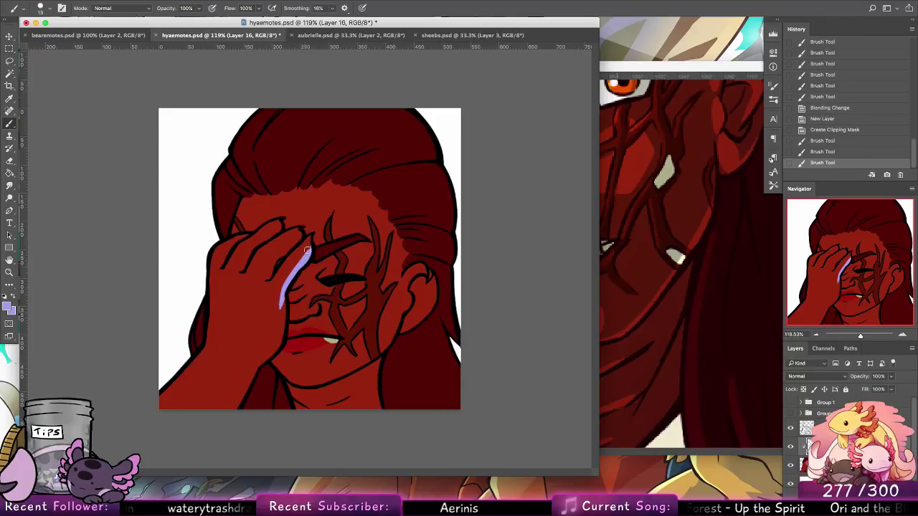
left_click_drag(314, 242, 305, 255)
mouse_move(283, 294)
left_mouse_down()
mouse_move(263, 362)
mouse_move(281, 331)
left_mouse_up()
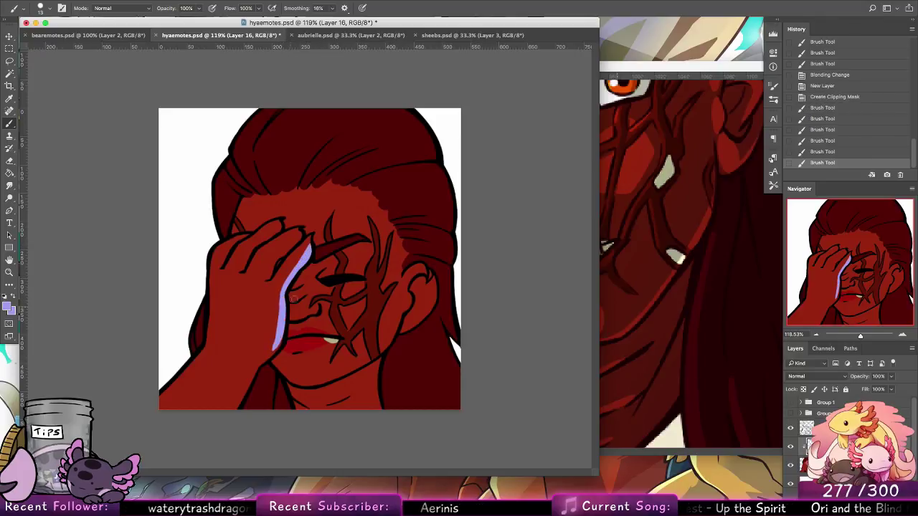
mouse_move(226, 413)
left_mouse_down()
mouse_move(279, 331)
mouse_move(233, 409)
left_mouse_up()
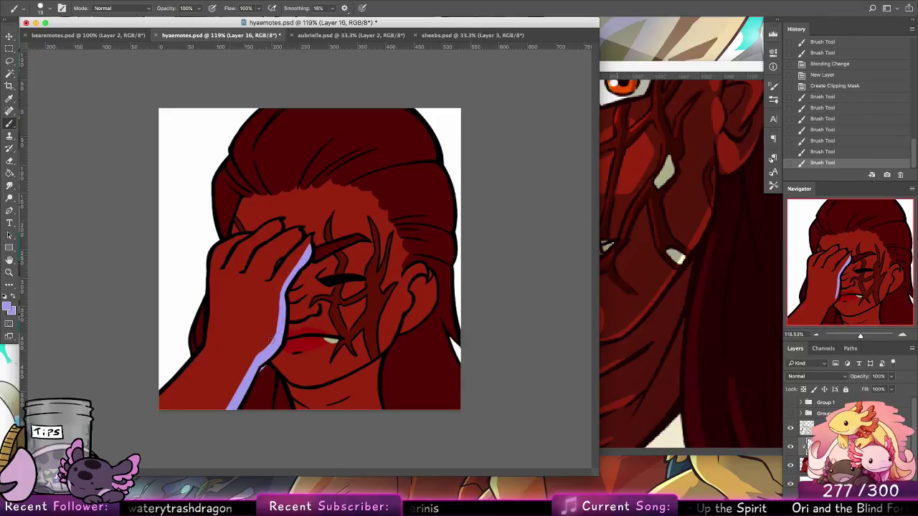
mouse_move(260, 367)
left_mouse_down()
mouse_move(241, 419)
mouse_move(285, 406)
left_mouse_up()
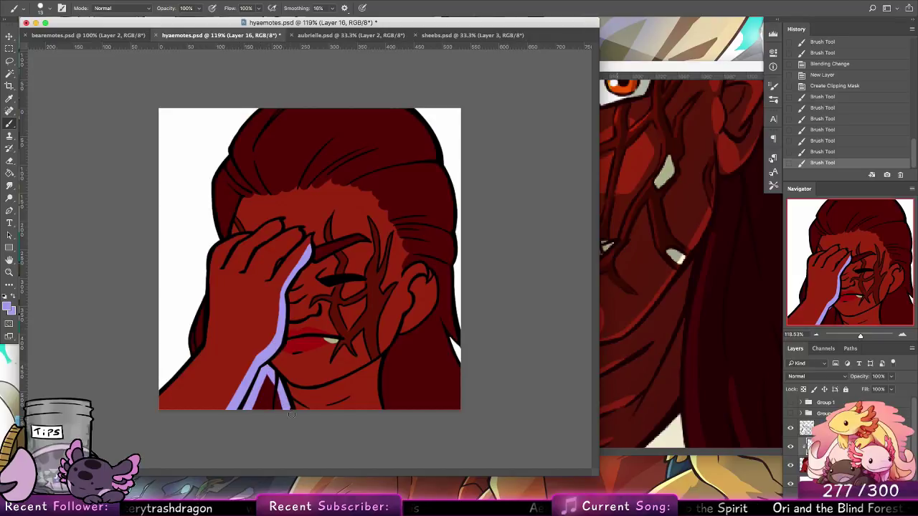
left_click_drag(263, 371, 259, 368)
left_click_drag(261, 413, 239, 399)
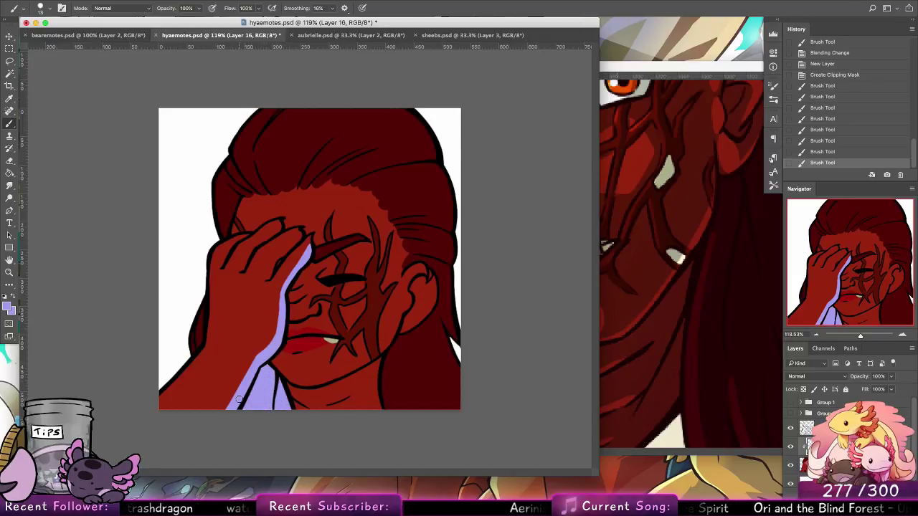
Outline the neck shadow beneath the jaw in lavender and undo the unwanted strokes.
left_click_drag(347, 426, 345, 429)
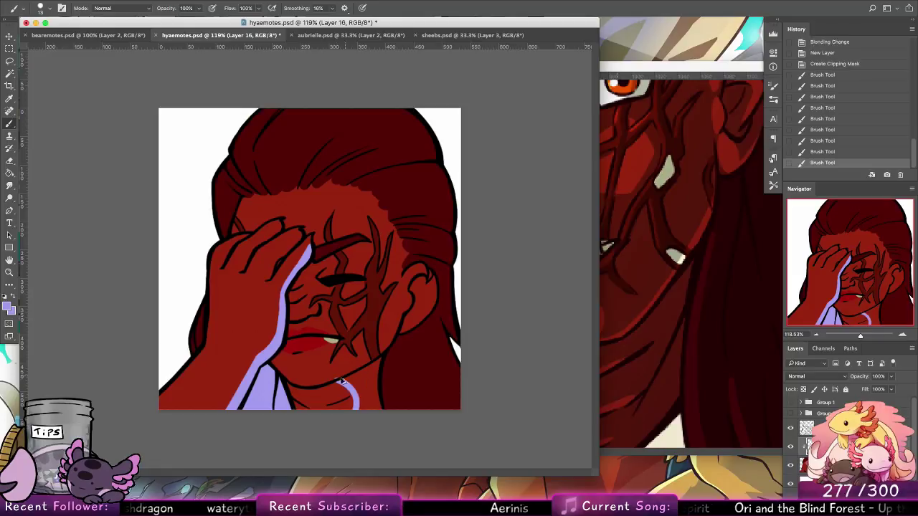
key("super+z")
mouse_move(336, 384)
left_mouse_down()
mouse_move(345, 411)
mouse_move(356, 378)
mouse_move(380, 365)
mouse_move(400, 314)
left_mouse_up()
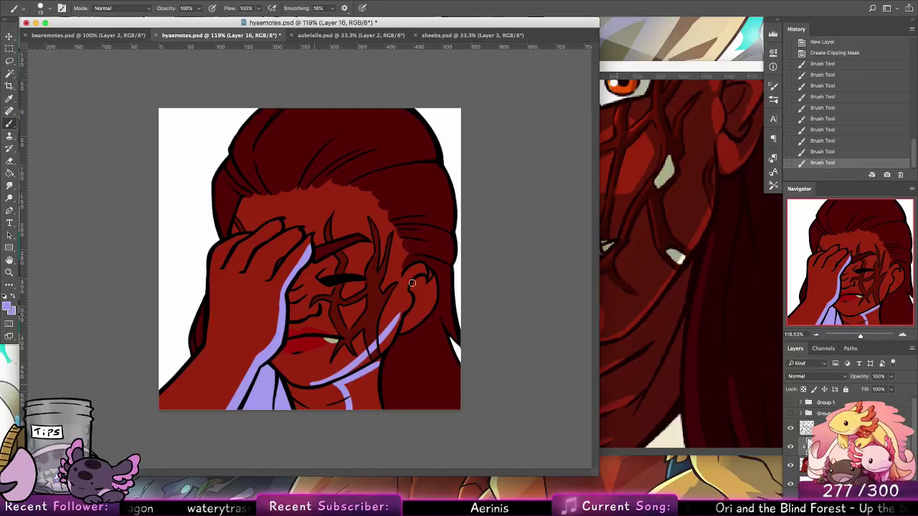
key("super+z")
Set the brush to 48 px and fill the far side of the face, ear, neck and hair with lavender shading.
left_click(50, 7)
left_click(75, 129)
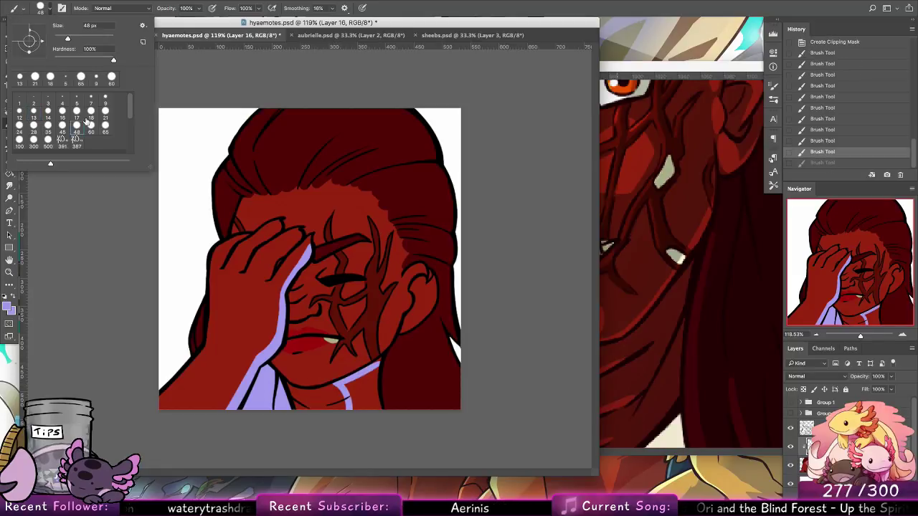
left_click_drag(311, 379, 394, 291)
mouse_move(341, 368)
left_mouse_down()
mouse_move(391, 293)
mouse_move(418, 184)
mouse_move(389, 303)
mouse_move(420, 150)
mouse_move(449, 160)
mouse_move(417, 260)
mouse_move(423, 196)
mouse_move(453, 287)
mouse_move(445, 345)
mouse_move(423, 203)
mouse_move(423, 360)
mouse_move(409, 204)
left_mouse_up()
mouse_move(421, 330)
left_mouse_down()
mouse_move(369, 391)
mouse_move(330, 348)
left_mouse_up()
Erase the inner edge of the lavender shading to refine its contour along the jaw, cheek and temple.
left_click(17, 161)
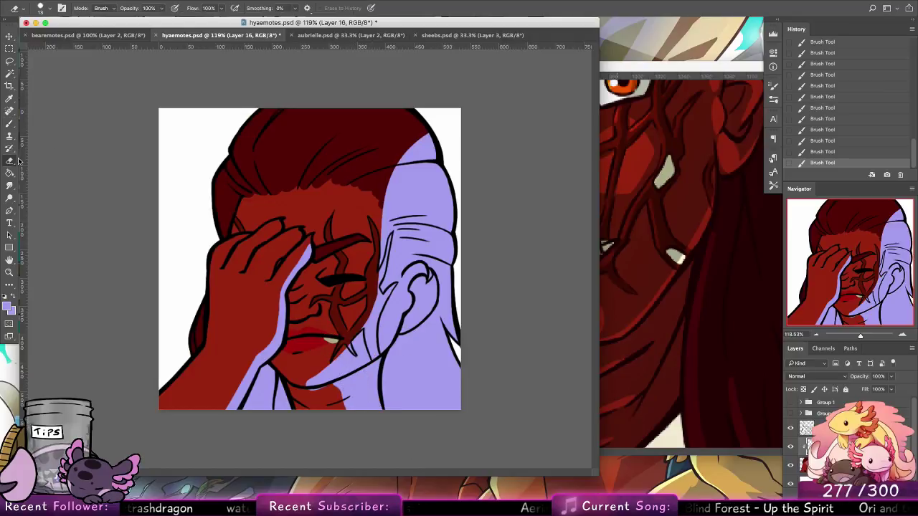
mouse_move(330, 388)
left_mouse_down()
mouse_move(343, 396)
mouse_move(357, 338)
left_mouse_up()
left_click_drag(325, 378, 374, 193)
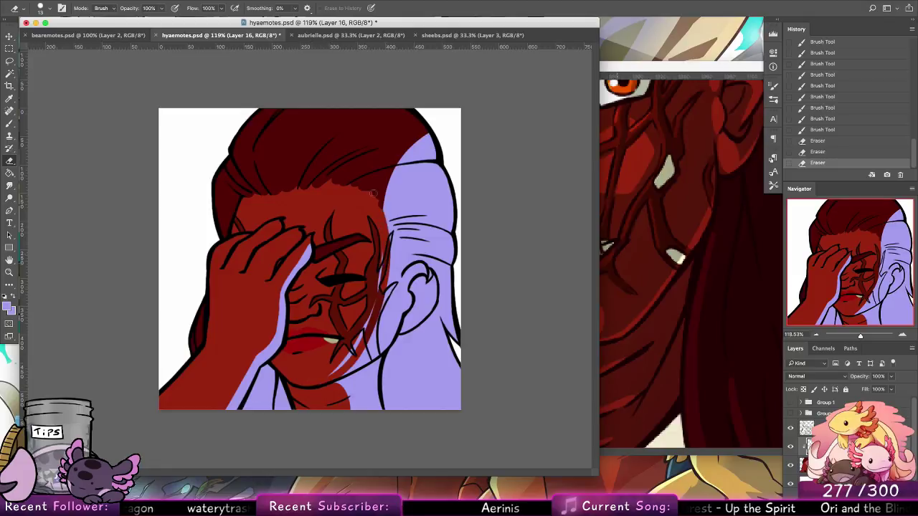
mouse_move(384, 276)
left_mouse_down()
mouse_move(332, 375)
mouse_move(358, 340)
left_mouse_up()
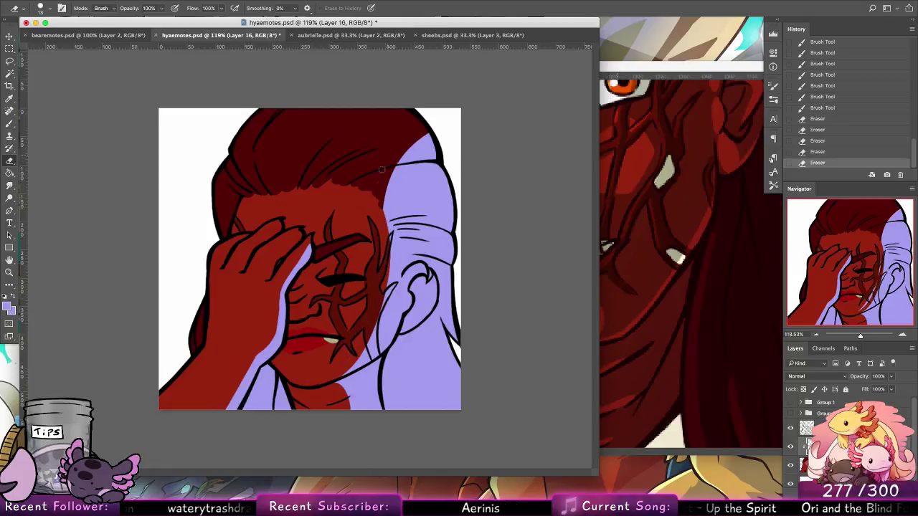
Erase thin streaks from the hair shading along the upper strand lines, undoing one stroke and redoing it.
left_click_drag(406, 151, 451, 125)
left_click_drag(394, 172, 434, 160)
key("super+z")
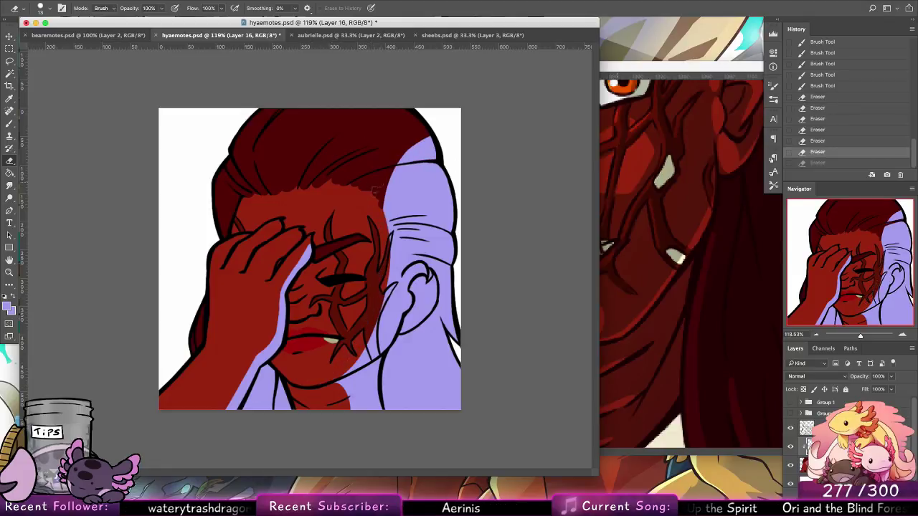
left_click_drag(392, 182, 434, 163)
left_click_drag(391, 219, 448, 219)
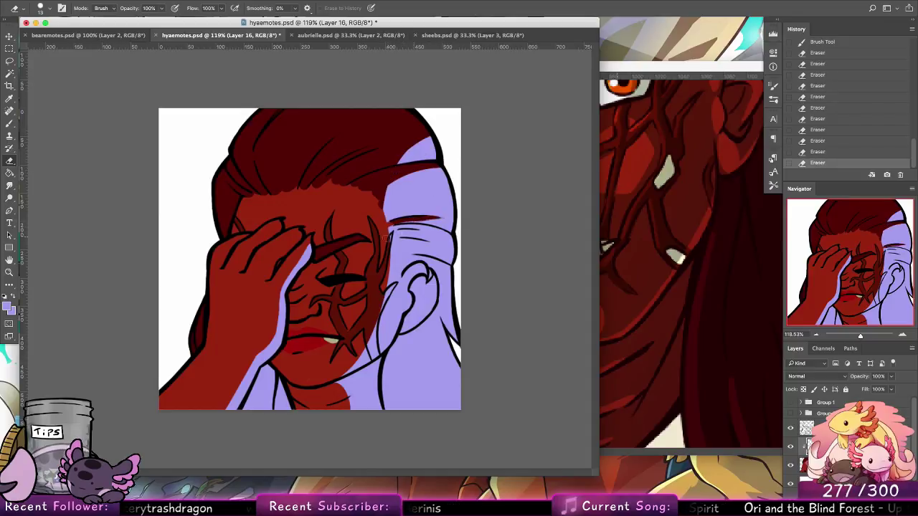
Try erasing jagged streaks from the hair shading above the ear, and paint the area back in with the 48 px brush.
mouse_move(391, 226)
left_mouse_down()
mouse_move(429, 223)
mouse_move(390, 237)
mouse_move(429, 238)
mouse_move(384, 244)
mouse_move(430, 245)
mouse_move(386, 248)
mouse_move(420, 249)
mouse_move(388, 253)
mouse_move(419, 247)
mouse_move(393, 249)
left_mouse_up()
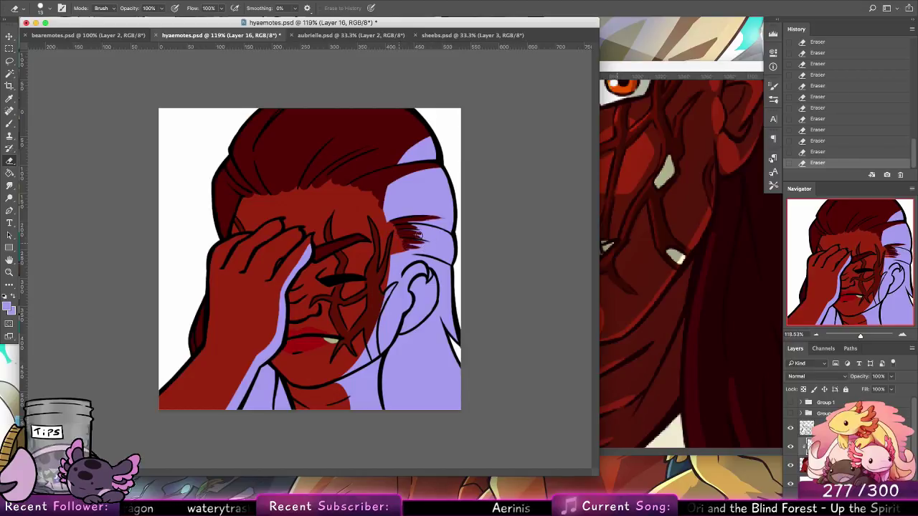
key("b")
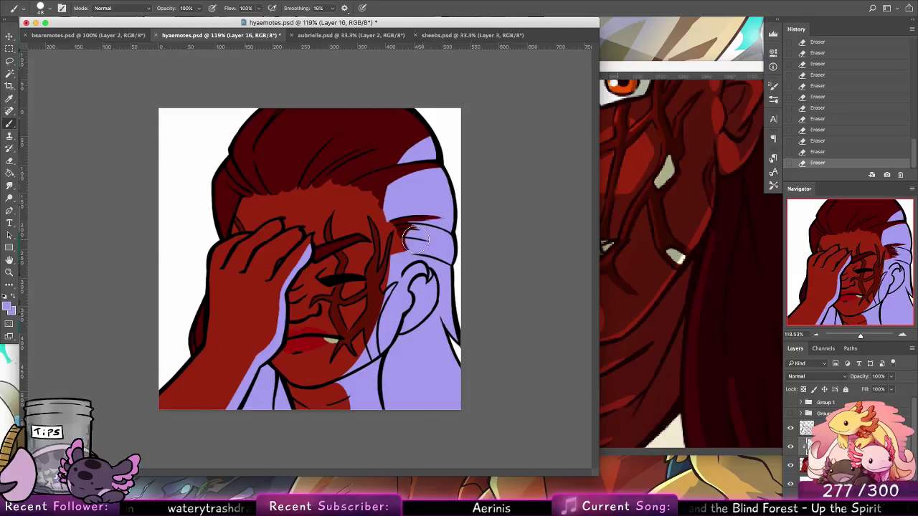
mouse_move(416, 240)
left_mouse_down()
mouse_move(406, 237)
mouse_move(412, 254)
mouse_move(393, 237)
mouse_move(409, 276)
mouse_move(424, 271)
mouse_move(463, 394)
left_mouse_up()
Erase lavender shading from the top of the ear and along the outer edge of the hair, leaving a dark red rim.
left_click(10, 164)
key("super+z")
left_click_drag(441, 325, 479, 416)
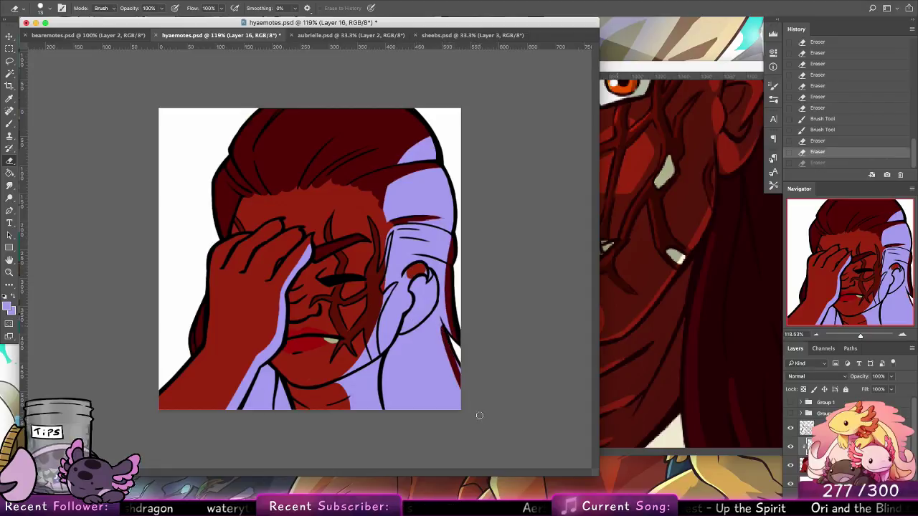
left_click_drag(455, 359, 473, 406)
left_click_drag(439, 170, 452, 231)
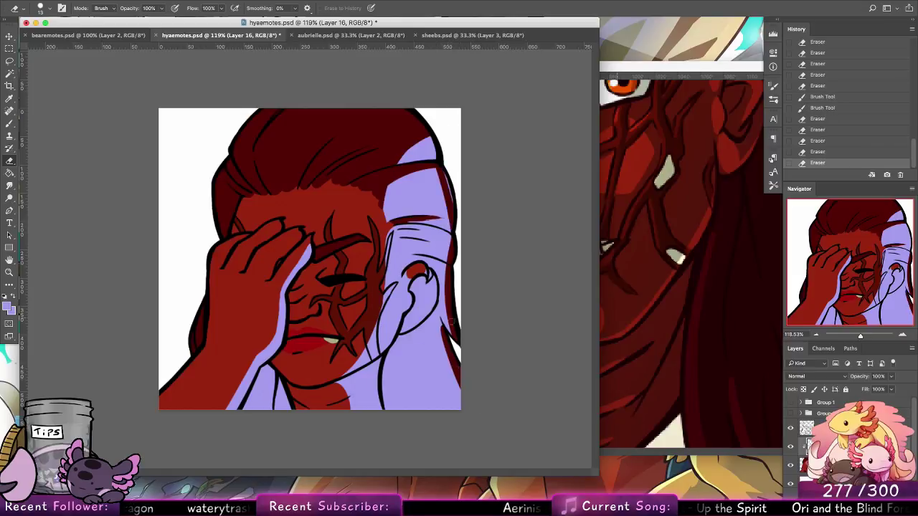
left_click_drag(440, 170, 450, 256)
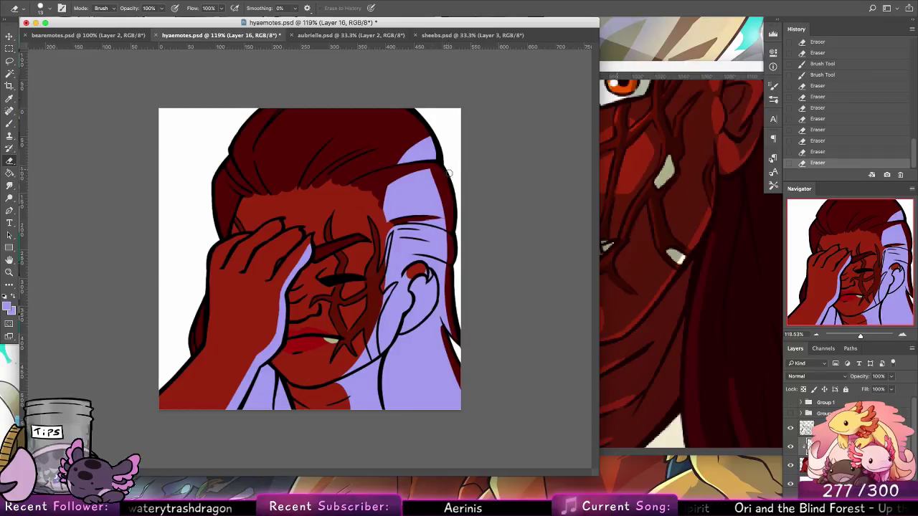
Trim the hair shading behind the temple and add a narrow lavender shading strip on the hair strand above the raised hand.
left_click_drag(435, 169, 445, 183)
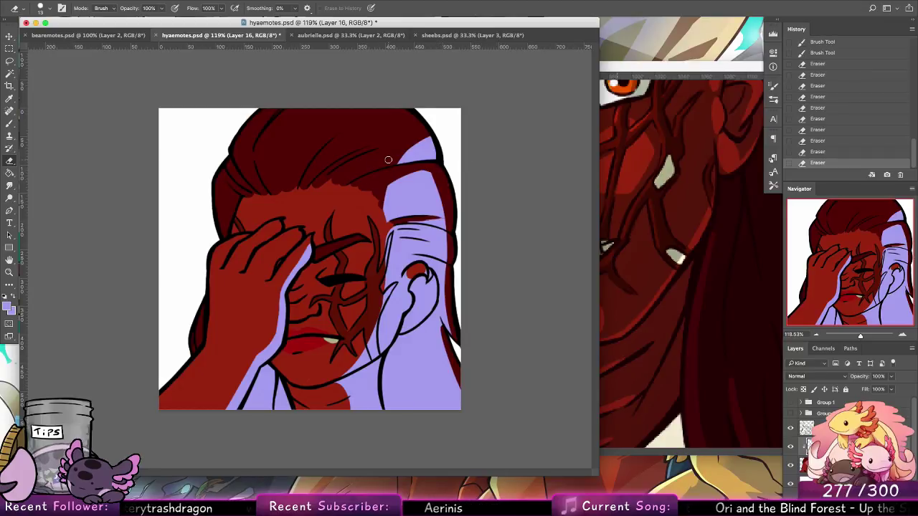
key("b")
mouse_move(229, 156)
left_mouse_down()
mouse_move(265, 200)
mouse_move(231, 192)
mouse_move(239, 195)
mouse_move(224, 179)
left_mouse_up()
key("e")
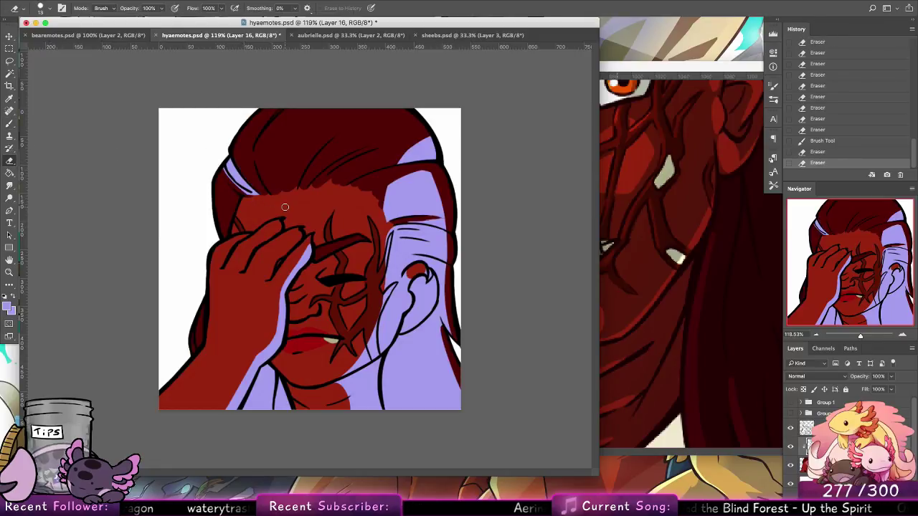
Set the lavender shading layer's blending mode to Multiply.
left_click(815, 380)
left_click(813, 378)
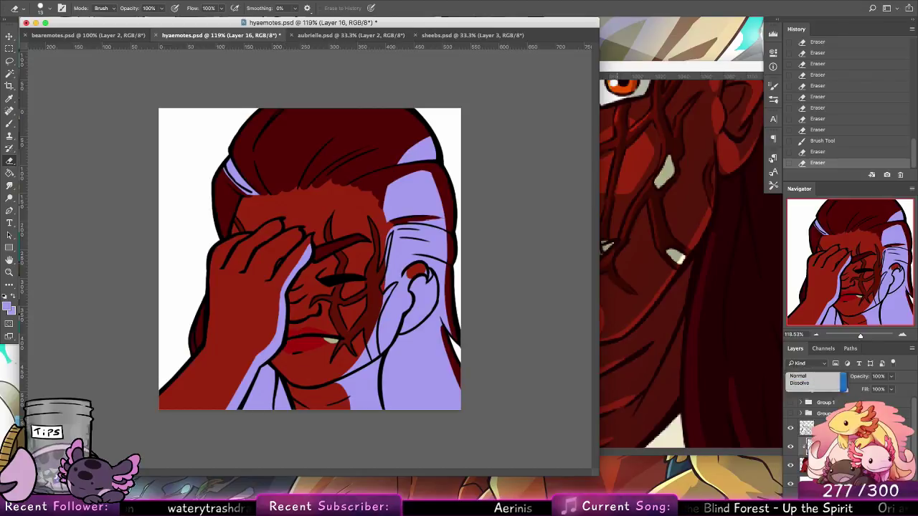
left_click(816, 378)
left_click(799, 403)
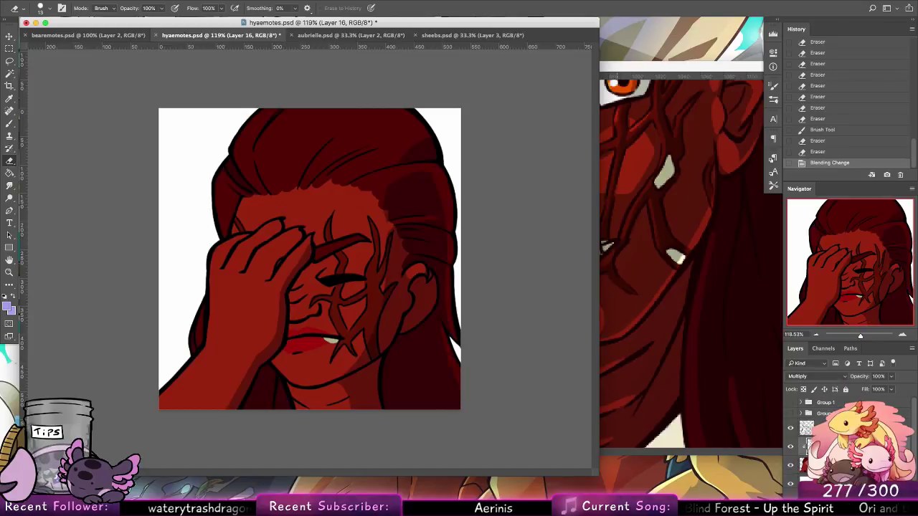
Add a new layer above the shading layer and make it a clipping mask.
key("super+shift+alt+n")
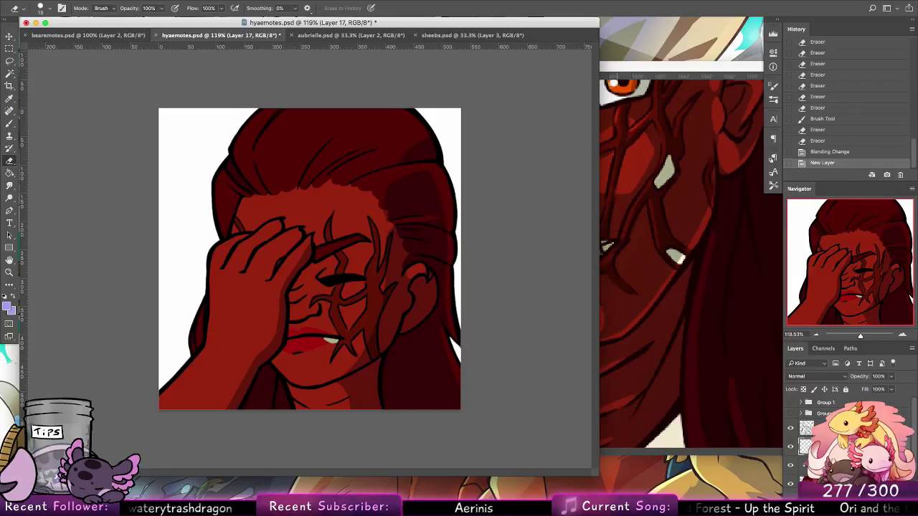
right_click(846, 446)
left_click(749, 208)
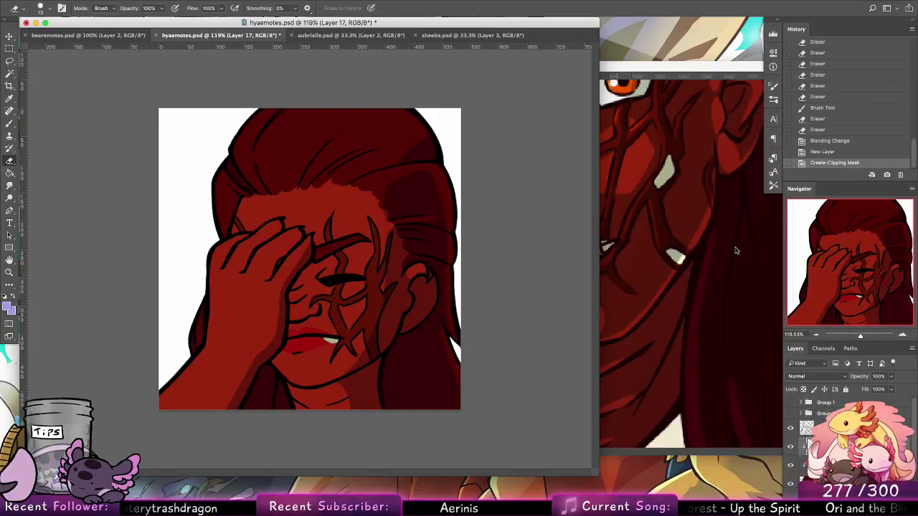
Paint a highlight along the outer edge of the raised hand with a 9 px white brush, undoing and redrawing strokes.
left_click(5, 296)
left_click(12, 297)
left_click(48, 9)
left_click(9, 124)
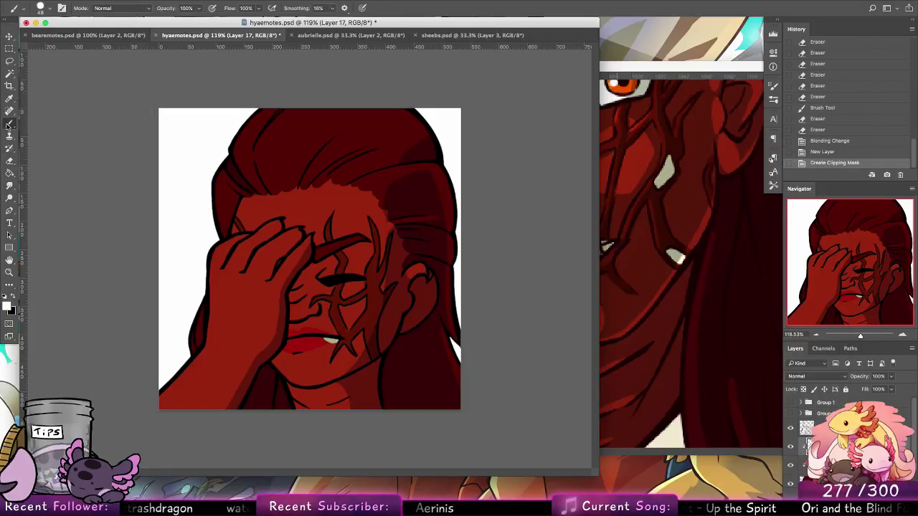
left_click(40, 8)
left_click(104, 100)
mouse_move(248, 235)
left_mouse_down()
mouse_move(212, 263)
mouse_move(212, 340)
left_mouse_up()
key("super+z")
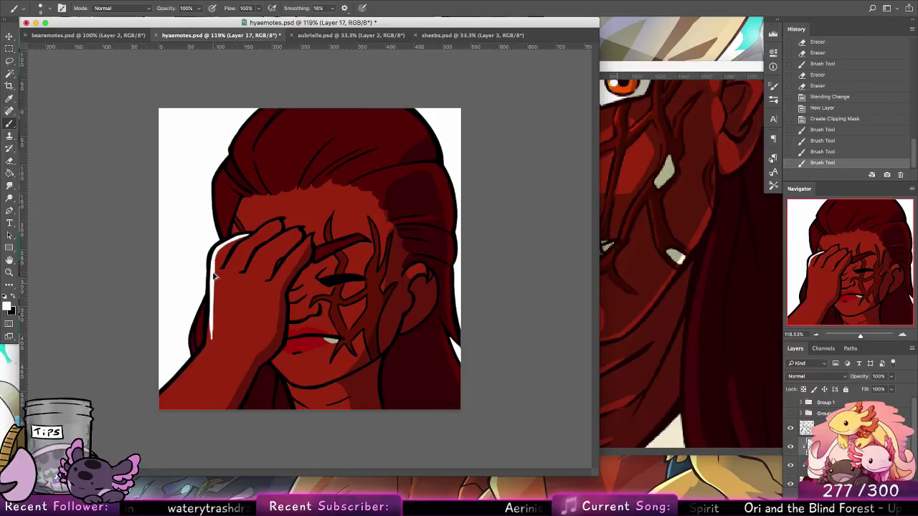
key("super+z")
mouse_move(213, 261)
left_mouse_down()
mouse_move(211, 340)
mouse_move(215, 258)
left_mouse_up()
key("super+z")
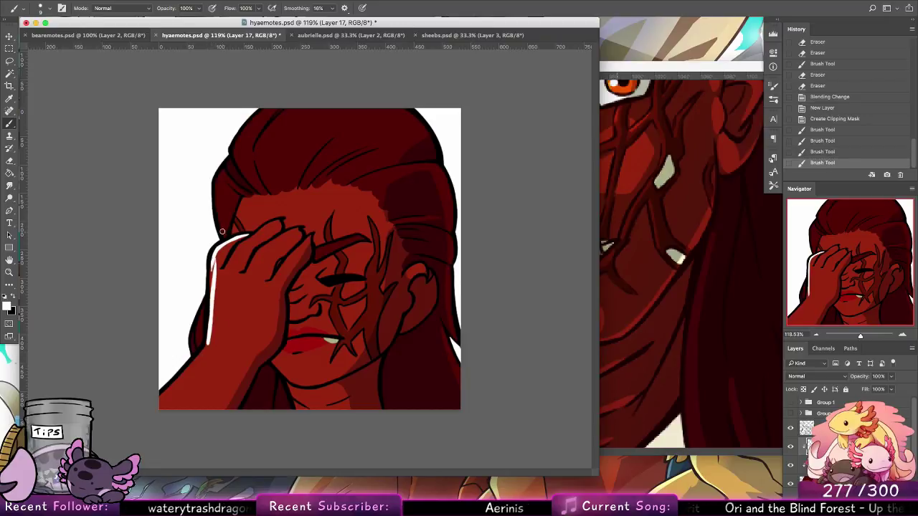
key("super+z")
left_click(205, 347)
left_click_drag(208, 346, 214, 262)
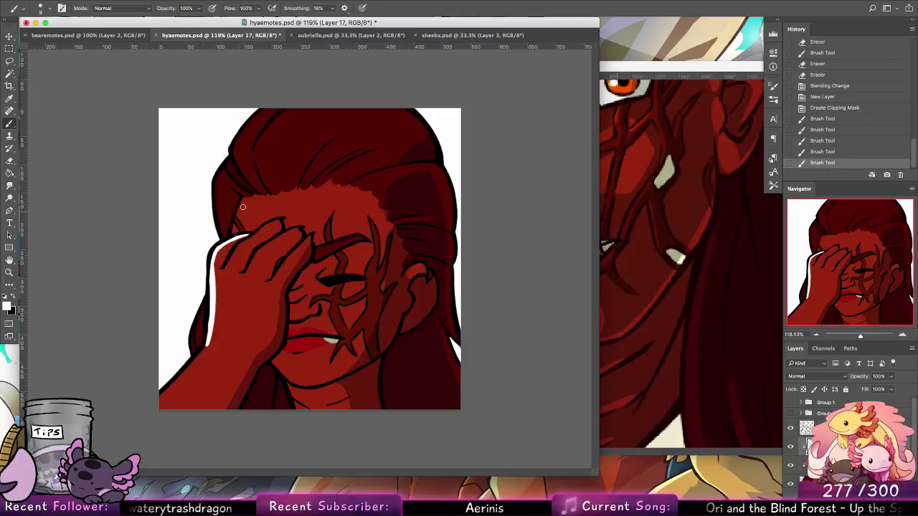
Paint white highlights along the forearm's outer edge, the fingers and the side of the forehead.
mouse_move(213, 322)
left_mouse_down()
mouse_move(199, 355)
mouse_move(207, 346)
mouse_move(141, 418)
left_mouse_up()
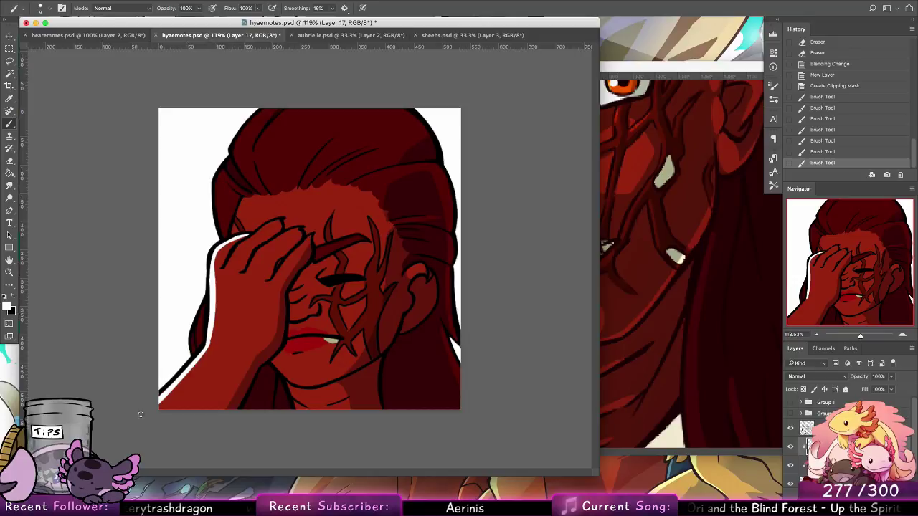
left_click_drag(224, 260, 283, 220)
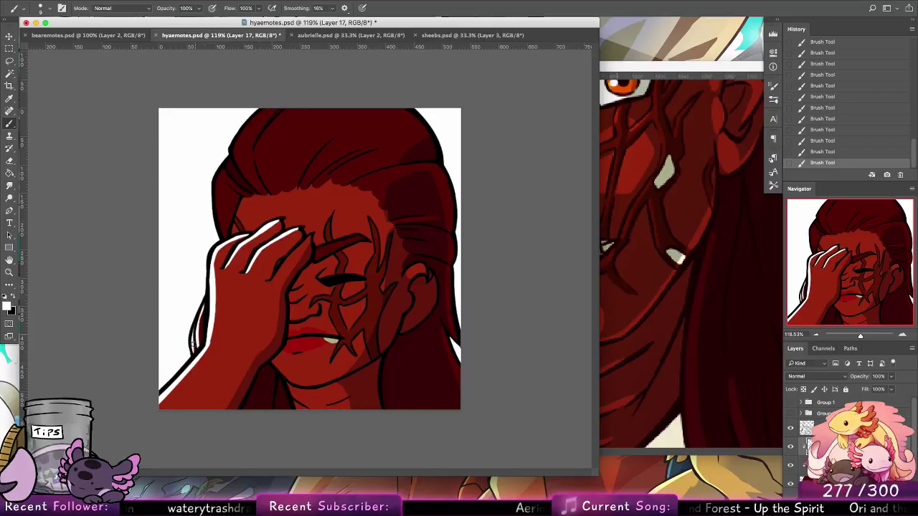
left_click_drag(233, 234, 245, 196)
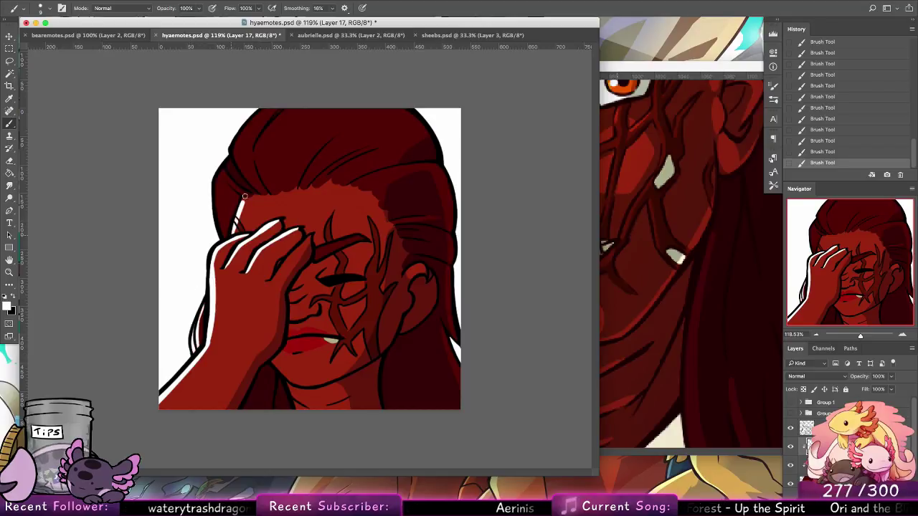
Paint white highlights along the hair strands on the side of the raised hand, undoing and redrawing the upper strokes.
mouse_move(228, 159)
left_mouse_down()
mouse_move(217, 181)
mouse_move(227, 235)
left_mouse_up()
left_click_drag(263, 193, 235, 146)
left_click_drag(249, 178, 250, 120)
mouse_move(240, 155)
left_mouse_down()
mouse_move(263, 111)
mouse_move(246, 136)
left_mouse_up()
mouse_move(263, 173)
left_mouse_down()
mouse_move(255, 139)
mouse_move(294, 109)
left_mouse_up()
left_click_drag(257, 154, 287, 109)
key("super+z")
mouse_move(259, 166)
left_mouse_down()
mouse_move(256, 149)
mouse_move(290, 110)
left_mouse_up()
key("super+z")
left_click_drag(257, 149, 274, 124)
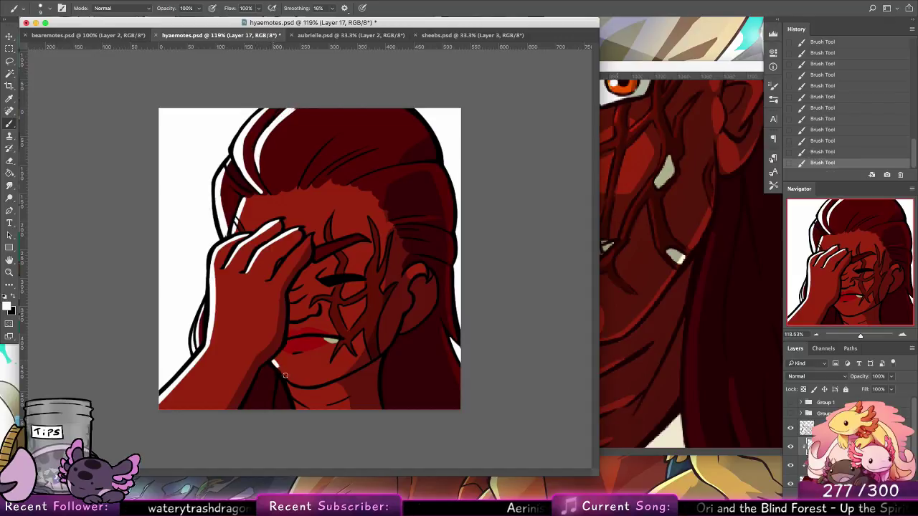
Add white highlights to the chin edge, neck, swept-back strands above the forehead, and eyebrow.
mouse_move(274, 363)
left_mouse_down()
mouse_move(302, 416)
mouse_move(298, 388)
left_mouse_up()
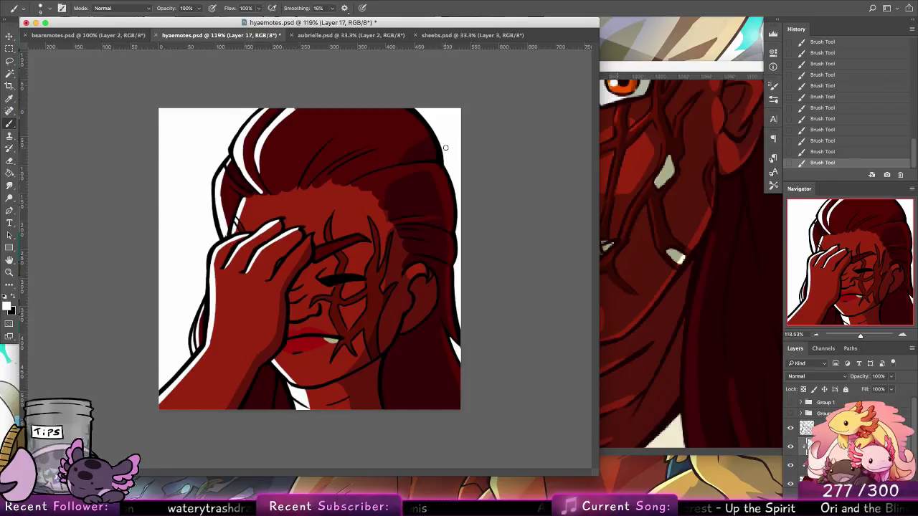
key("super+z")
mouse_move(297, 189)
left_mouse_down()
mouse_move(326, 143)
mouse_move(351, 152)
left_mouse_up()
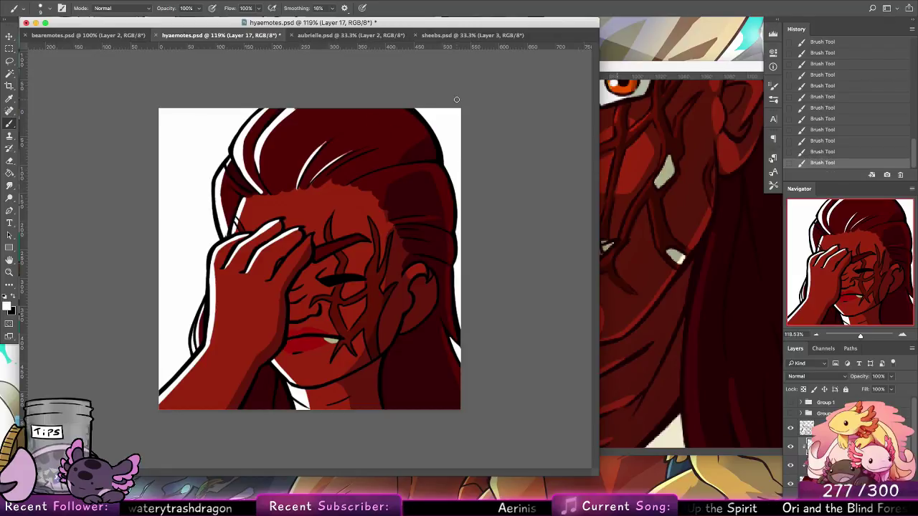
left_click_drag(315, 252, 346, 239)
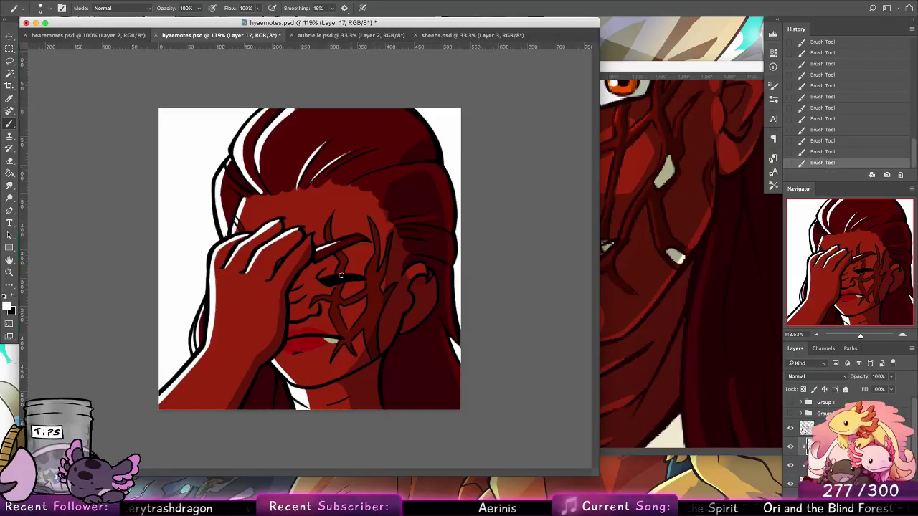
Set the white highlight layer's blending mode to Overlay.
key("z")
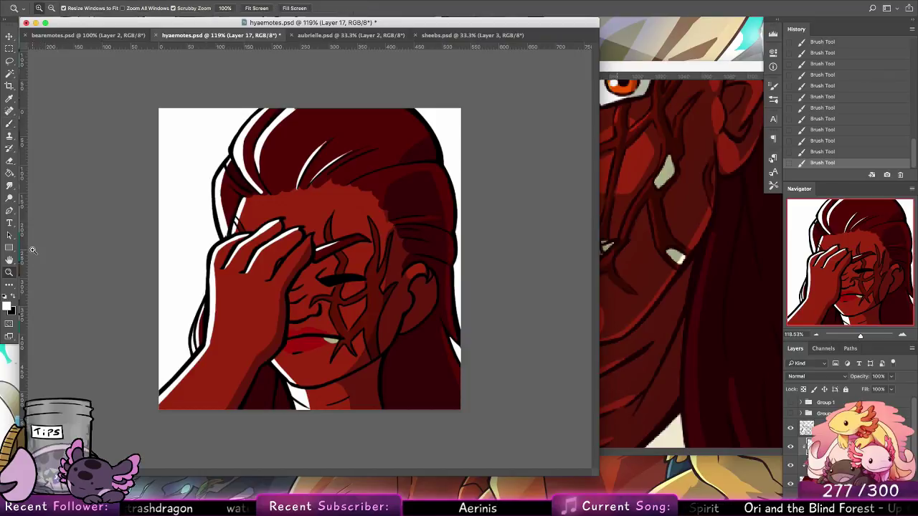
left_click_drag(424, 308, 386, 297)
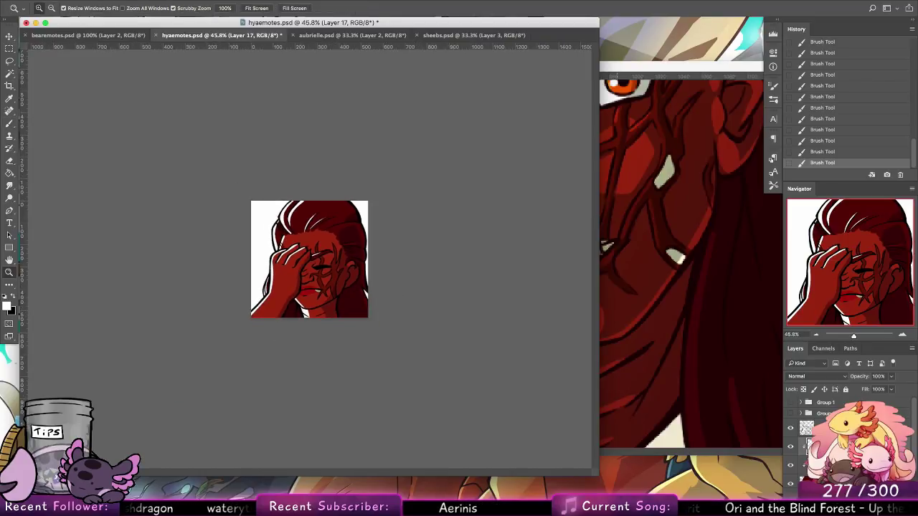
left_click(816, 376)
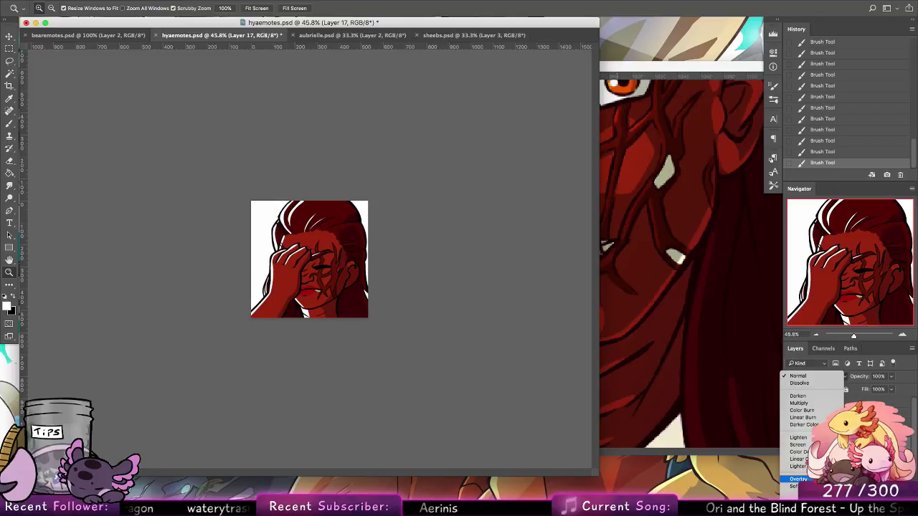
left_click(798, 480)
Group all the facepalm emote's layers and save the file.
left_click(825, 429)
left_click(825, 484, "shift")
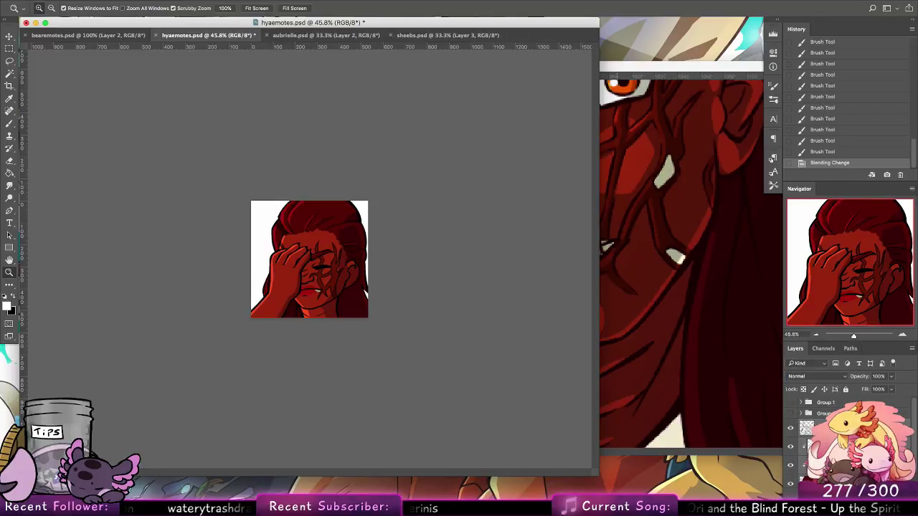
key("super+g")
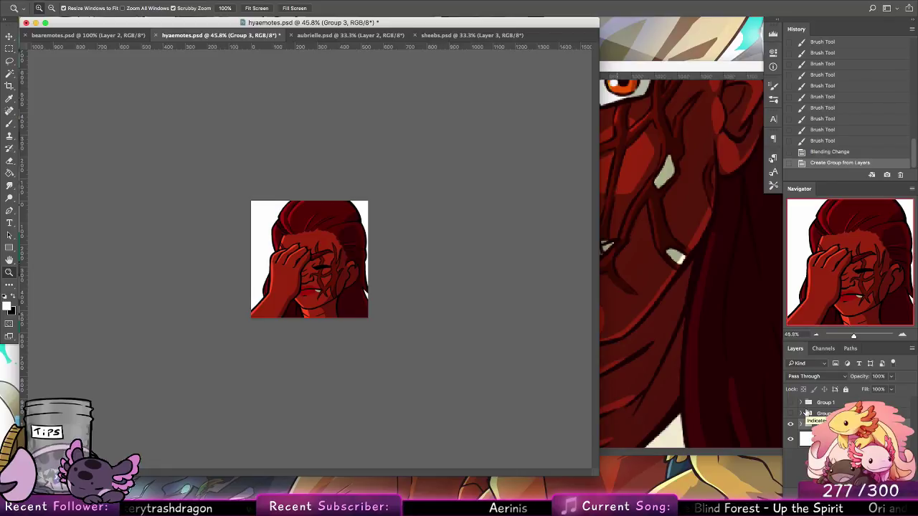
key("super+s")
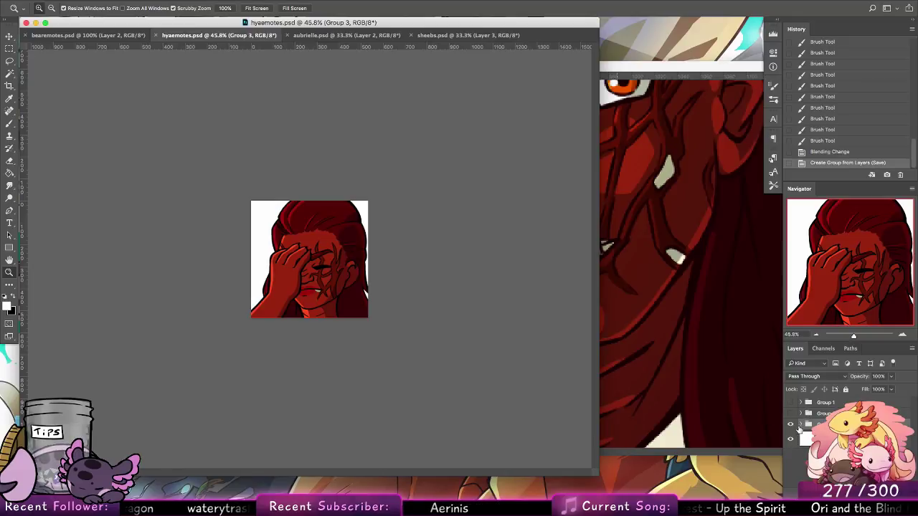
Show the heart emote's group instead of the facepalm group and set its lavender shading layer to Multiply.
left_click(791, 414)
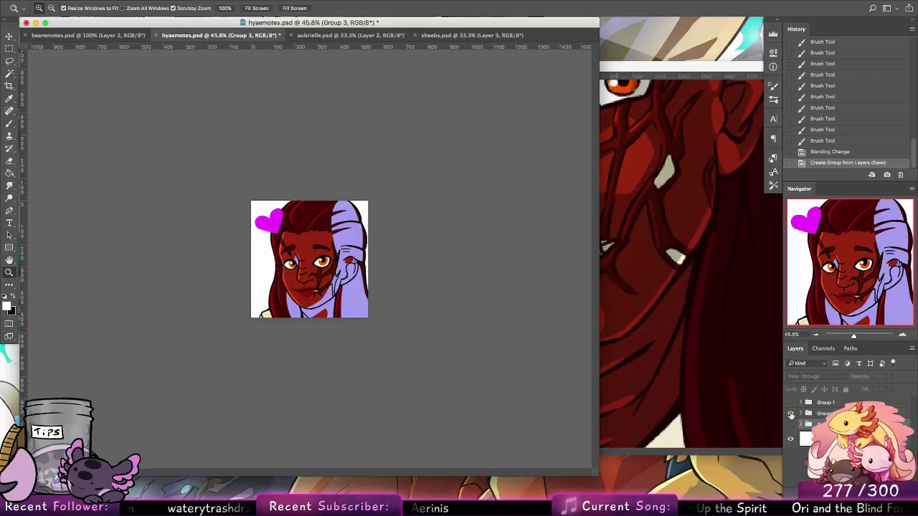
left_click(804, 413)
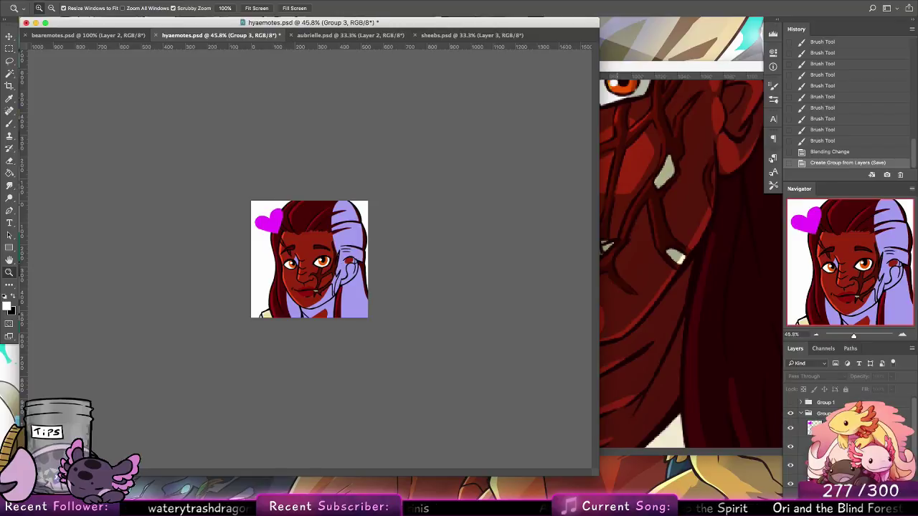
left_click(832, 465)
left_click(815, 377)
left_click(798, 410)
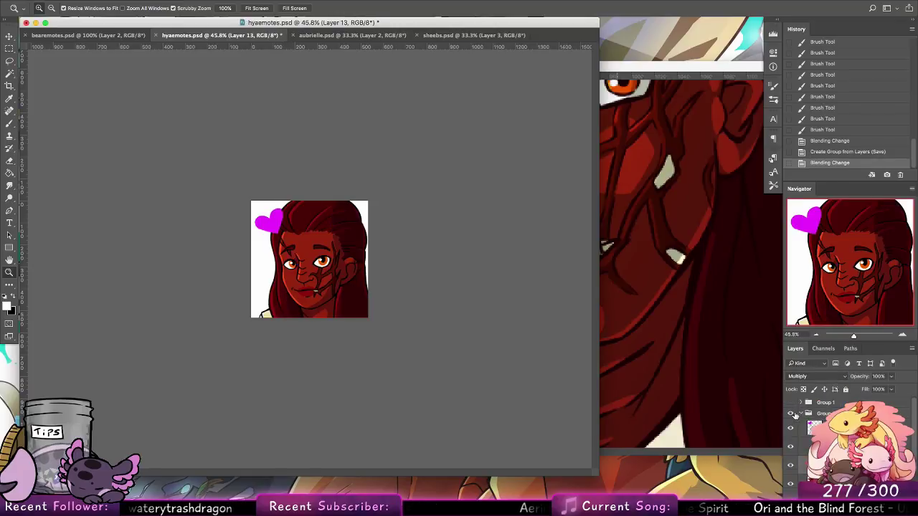
Preview the hooded emote, leave only the facepalm emote's group shown, and close hyaemotes.psd.
left_click(794, 415)
left_click(792, 414)
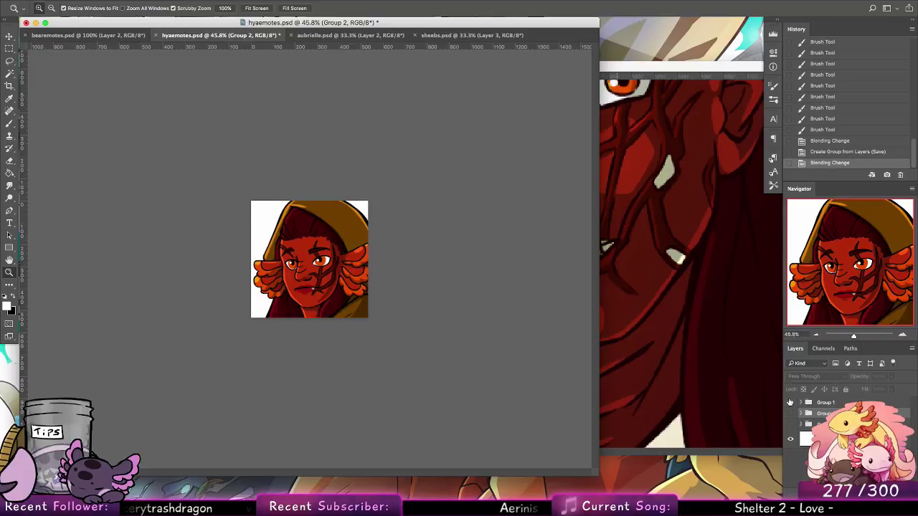
left_click(792, 402)
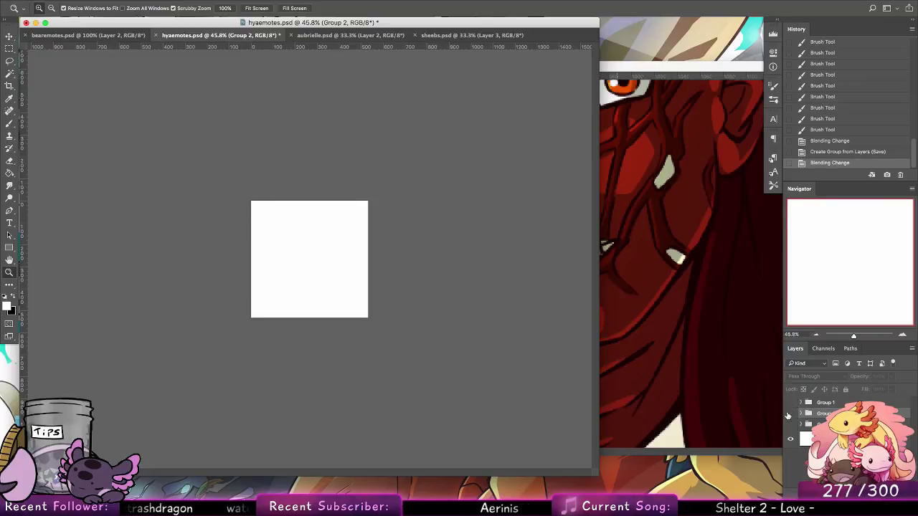
left_click(792, 425)
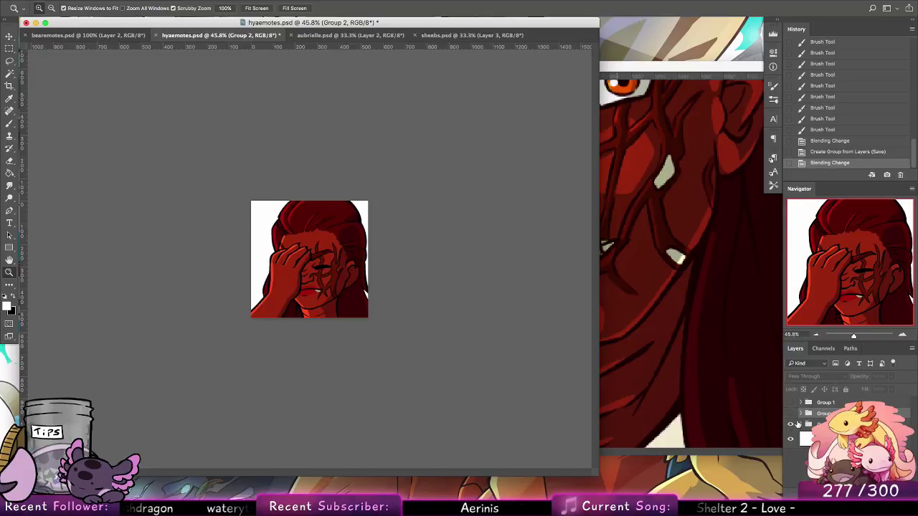
left_click(155, 36)
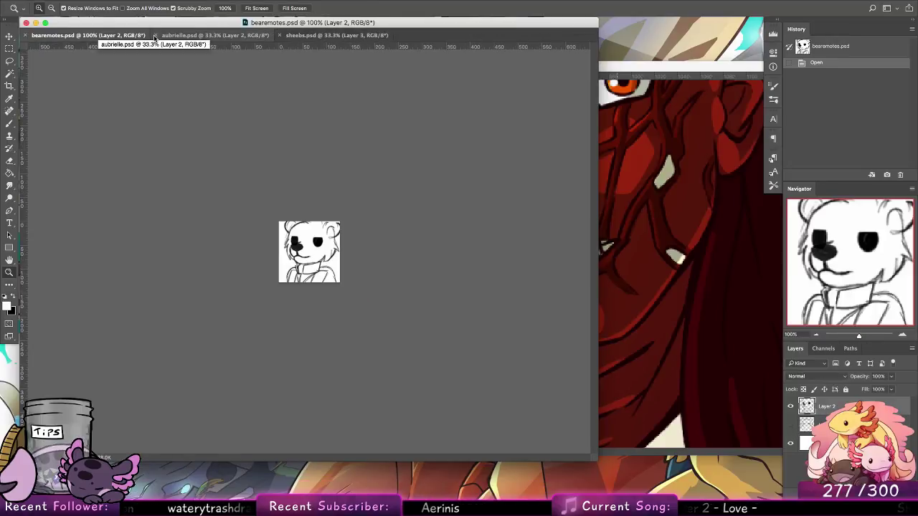
In bearemotes.psd, hide the bear portrait sketch, show the bear-behind-a-steering-wheel sketch and lower its opacity.
left_click(791, 407)
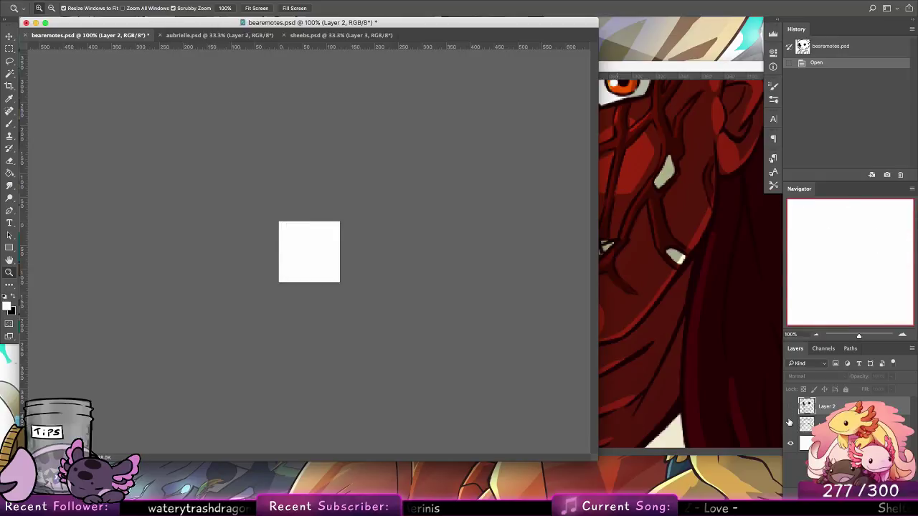
left_click(790, 426)
left_click(806, 425)
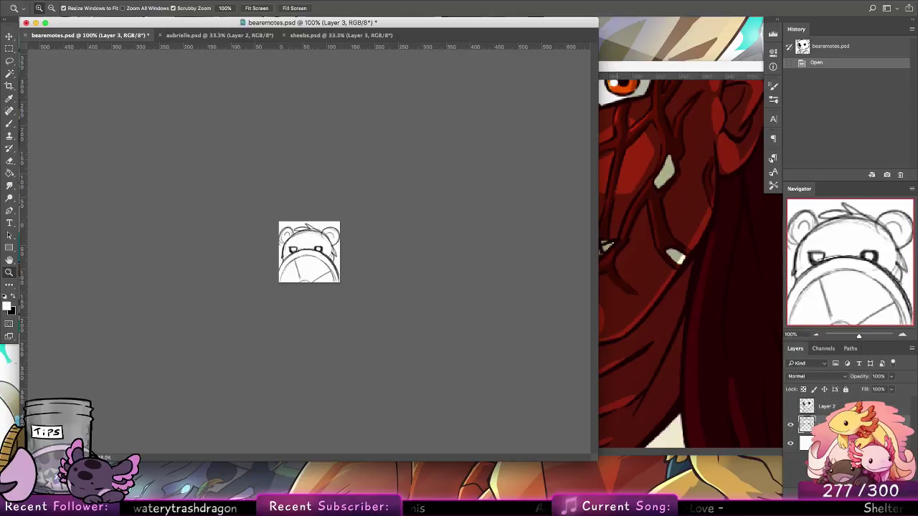
left_click(892, 377)
left_click(873, 388)
Add a new layer above the faded sketch and ready the Brush tool with black as the foreground colour.
left_click(888, 510)
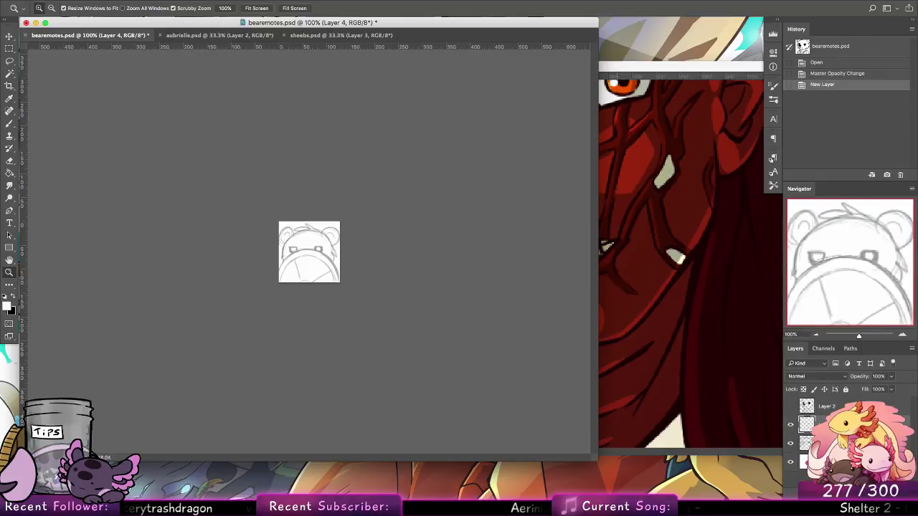
left_click(6, 296)
left_click_drag(315, 254, 423, 258)
left_click(9, 124)
Resample bearemotes.psd to a resolution of 300 pixels/inch, giving 533 × 533 px.
left_click(128, 1)
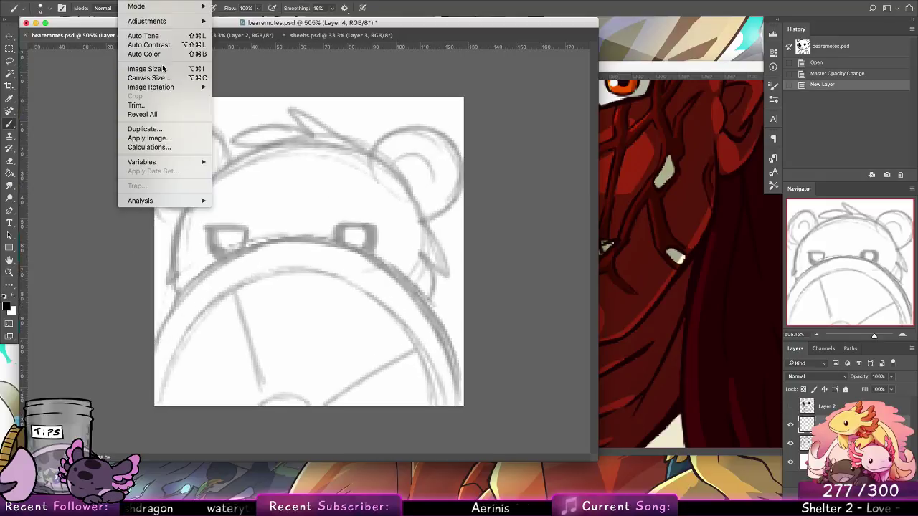
left_click(163, 68)
double_click(352, 314)
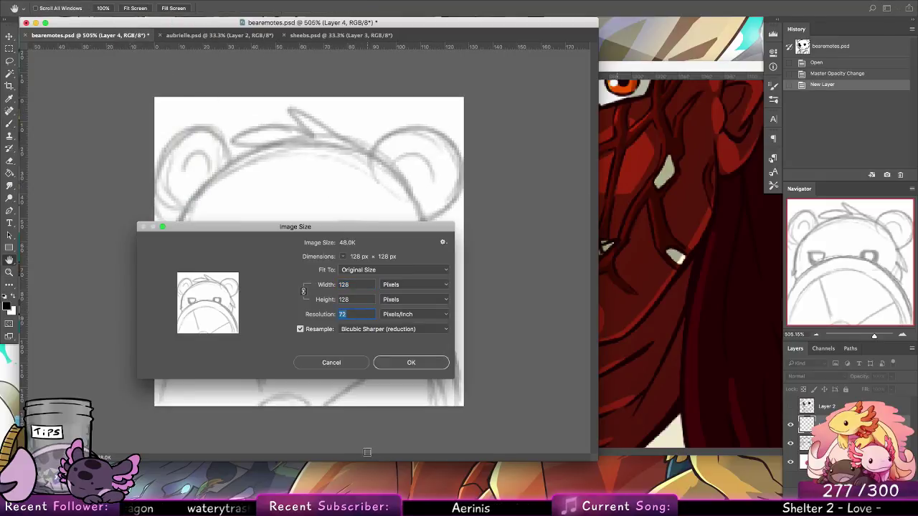
type("300")
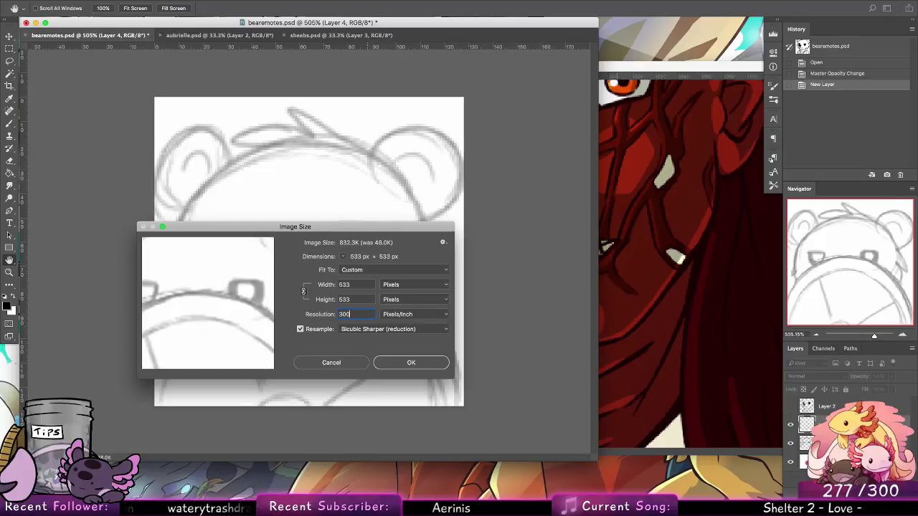
key("Return")
Close hya.psd, return to bearemotes.psd with the whole canvas in view and ready the Brush tool.
left_click(638, 68)
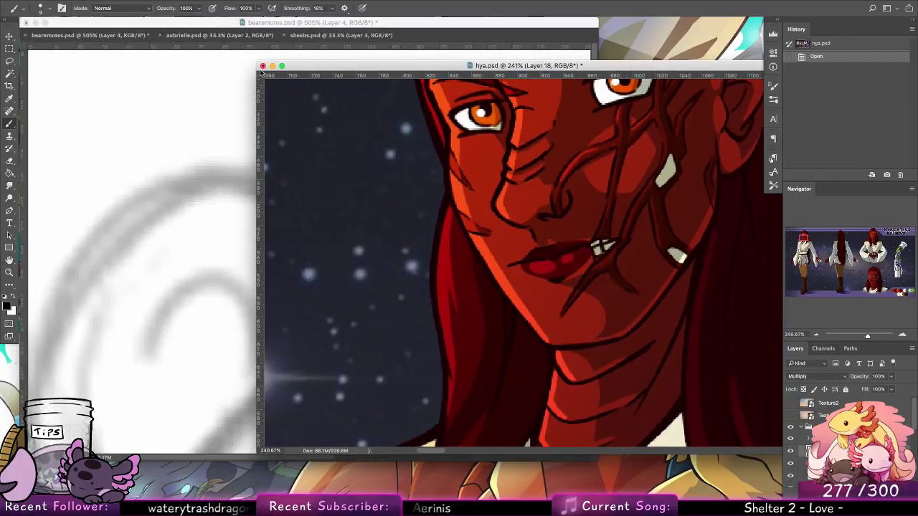
key("super+w")
left_click(444, 169)
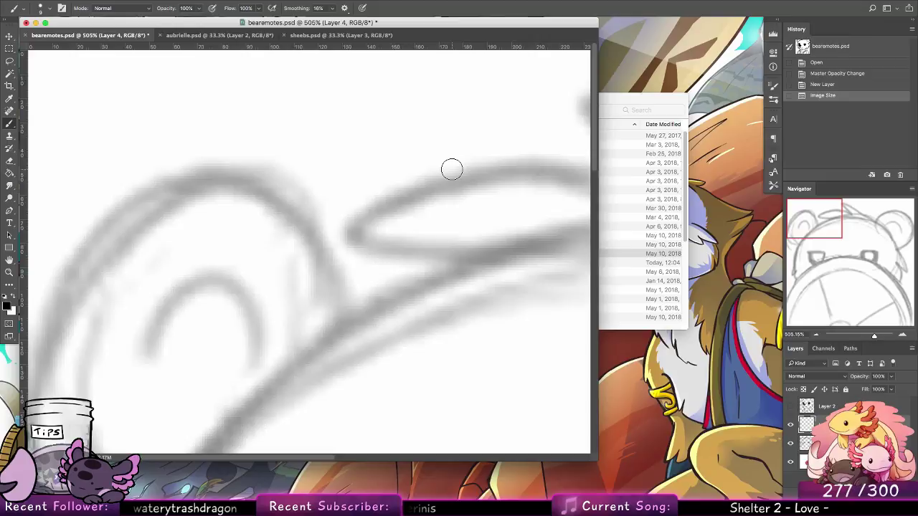
left_click(9, 273)
left_click_drag(531, 204, 437, 215)
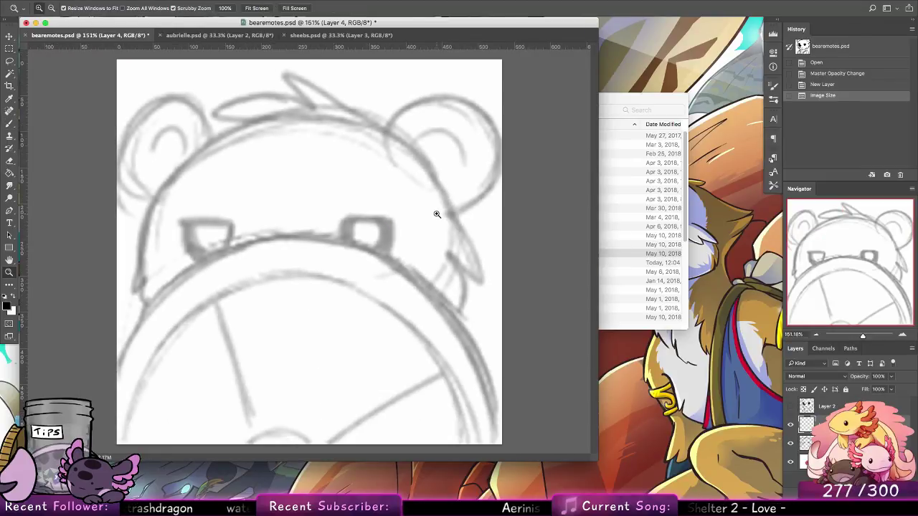
left_click(9, 124)
left_click(49, 9)
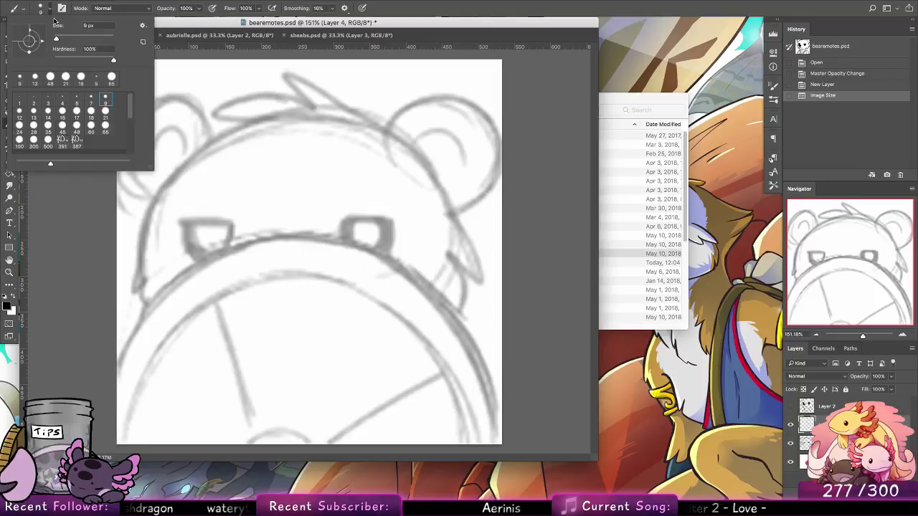
left_click(801, 424)
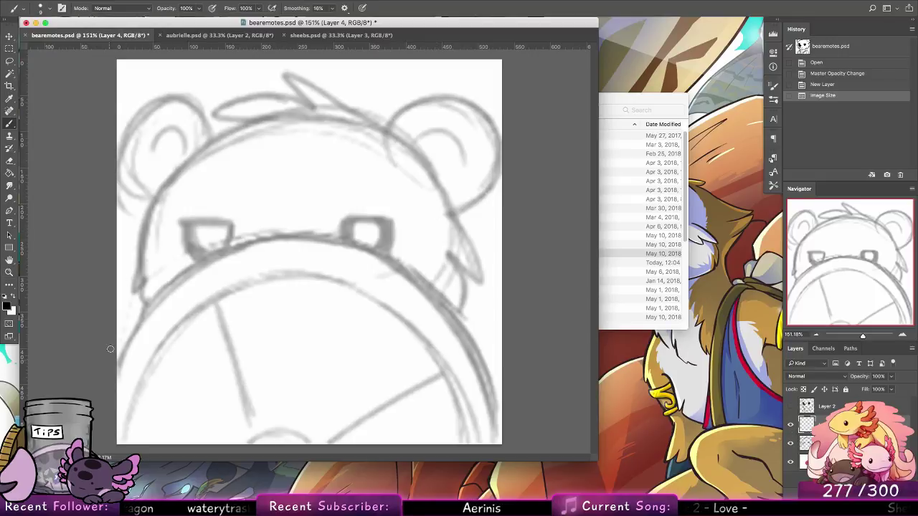
Make a circular selection matching the steering wheel's outer rim and nudge it into line with the sketch.
key("z")
left_click_drag(423, 227, 381, 224)
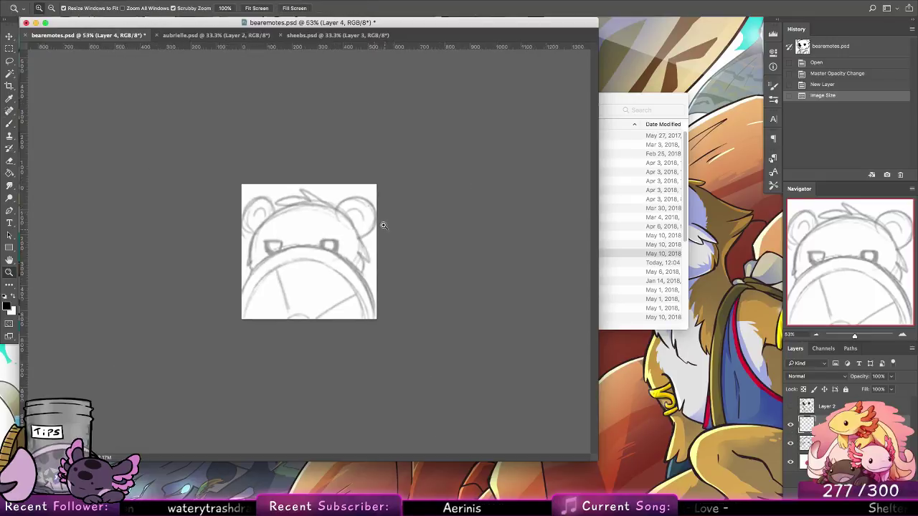
left_click(9, 48)
left_click(9, 48)
left_click(63, 63)
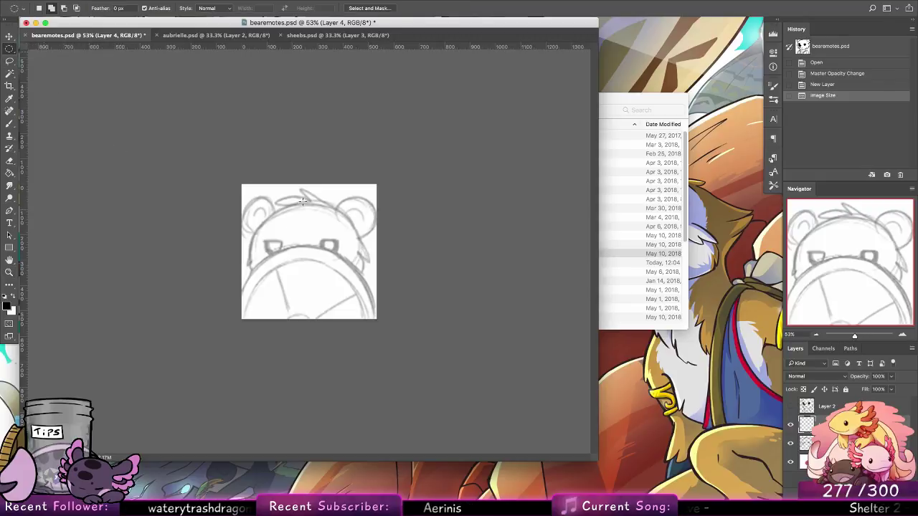
mouse_move(260, 225)
left_mouse_down()
mouse_move(370, 298)
mouse_move(375, 322)
mouse_move(361, 308)
mouse_move(389, 360)
left_mouse_up()
key("Down")
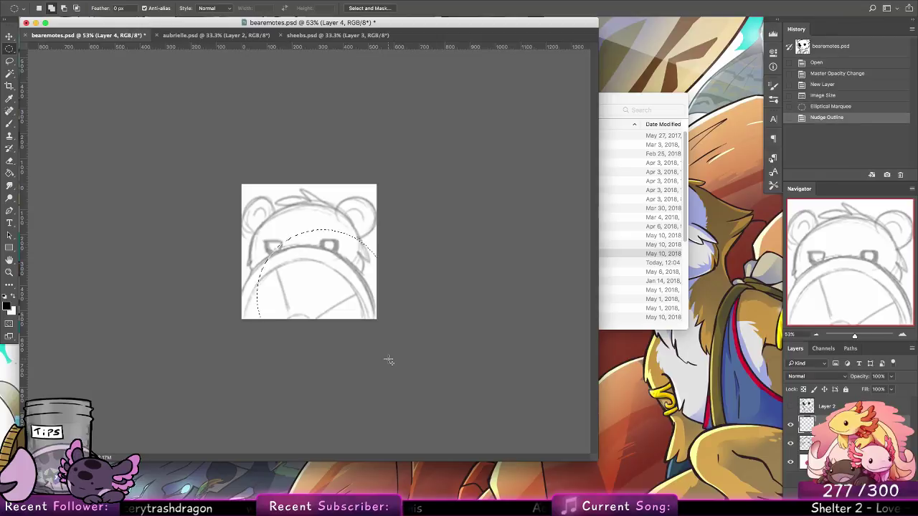
key("Down")
key("Down")
key("Down")
key("Down")
key("Down")
key("Down")
key("Down")
key("Down")
key("Down")
key("Down")
key("Down")
key("Down")
key("Down")
key("Down")
key("Down")
key("Down")
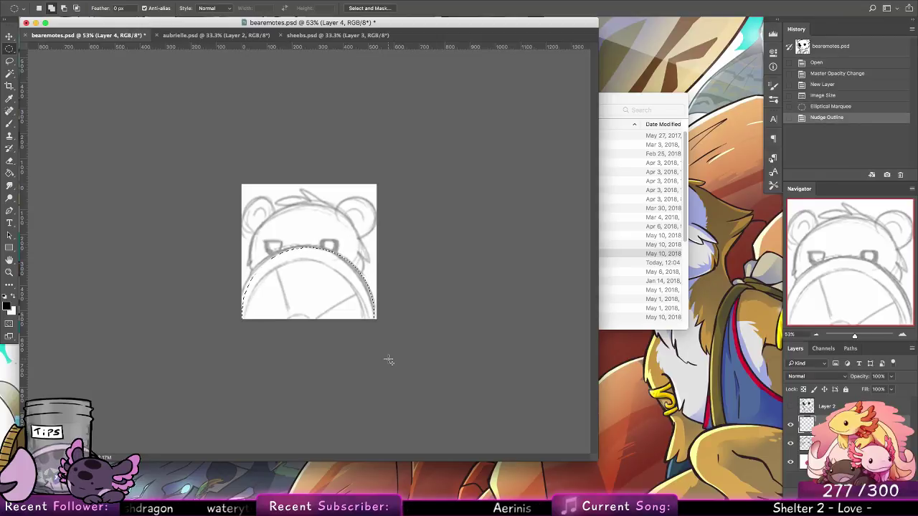
Stroke the circular selection with a 14 px black line inside its edge at 100% opacity.
left_click(106, 1)
left_click(142, 156)
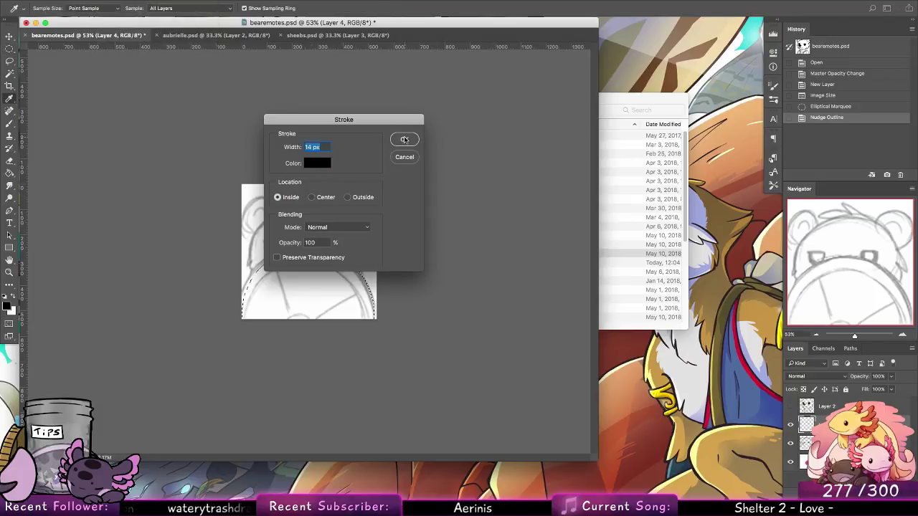
left_click(404, 140)
Duplicate the wheel's ring, scale the copy to about 87.74% as the inner rim and deselect it.
left_click(9, 272)
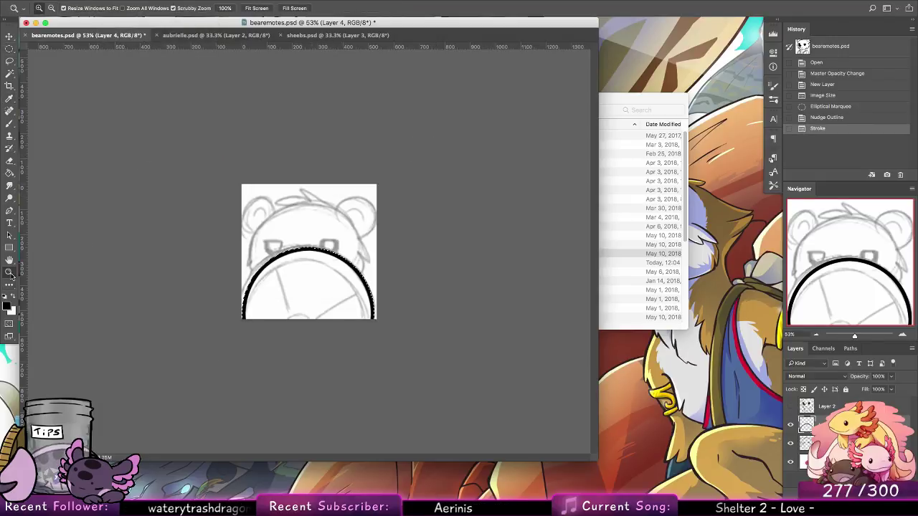
left_click(380, 335)
left_click(9, 36)
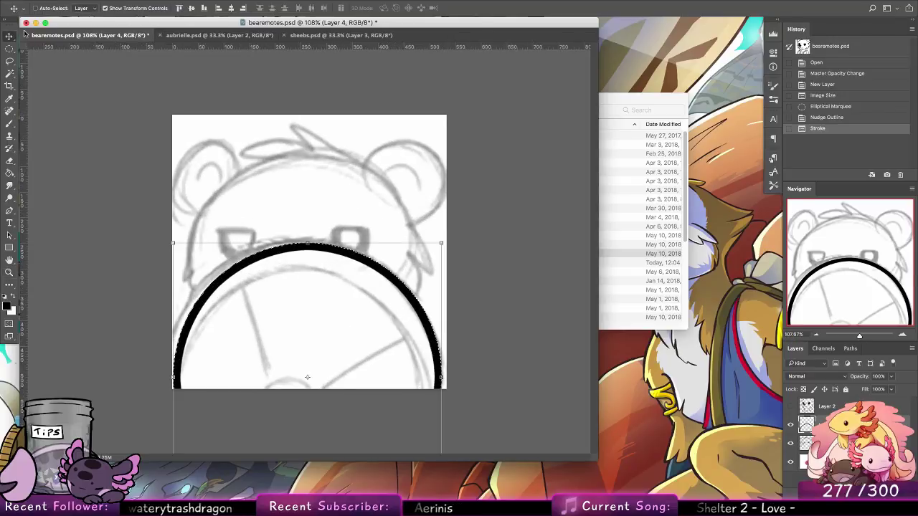
mouse_move(418, 292)
left_mouse_down()
mouse_move(419, 329)
mouse_move(419, 306)
left_mouse_up()
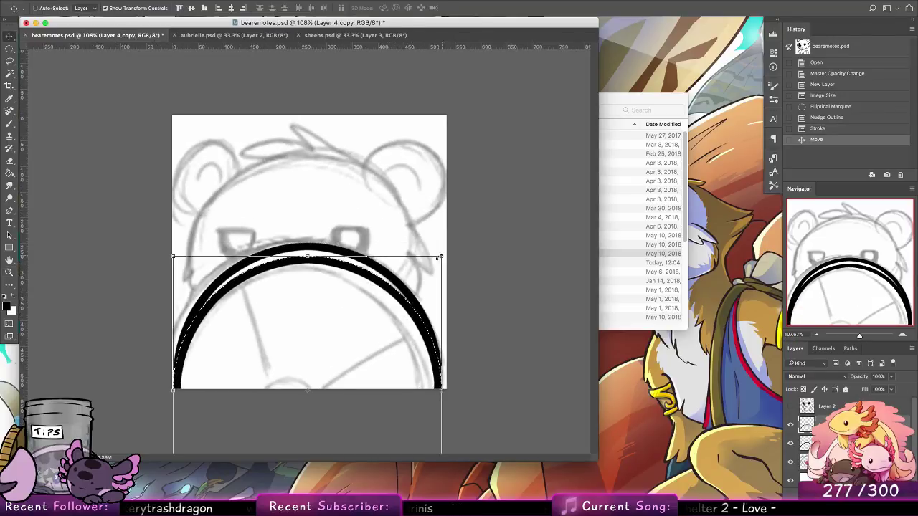
left_click_drag(441, 257, 396, 288)
left_click_drag(372, 336, 388, 321)
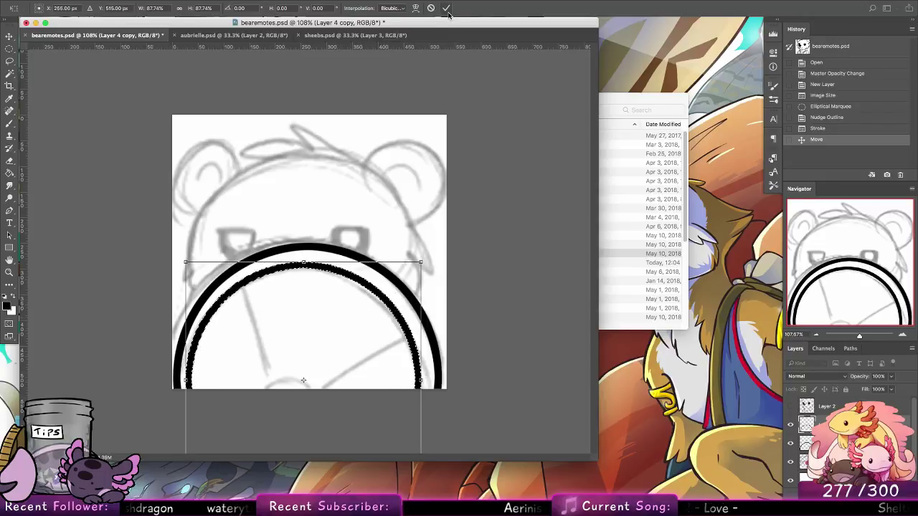
key("Return")
key("b")
key("ctrl+d")
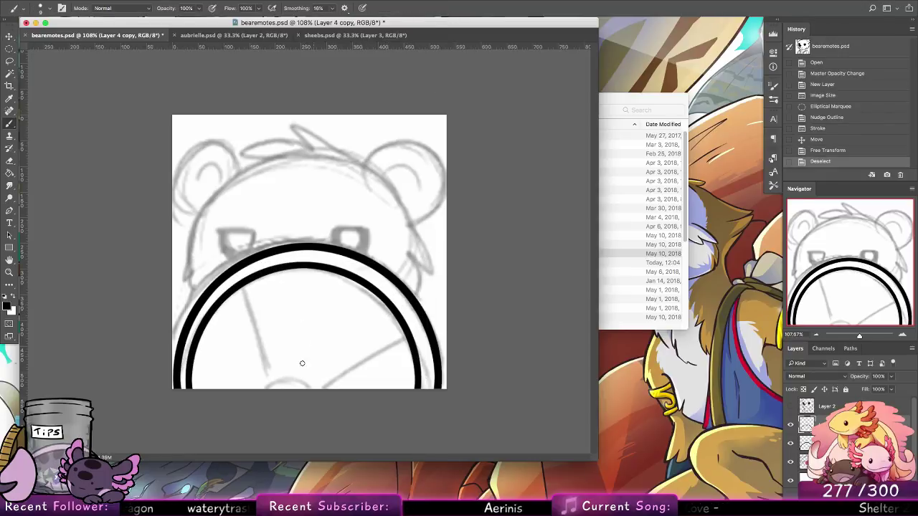
Restore the ring selection, duplicate the inner rim and scale the copy to about 22% as the wheel's hub, then deselect.
key("v")
key("ctrl+z")
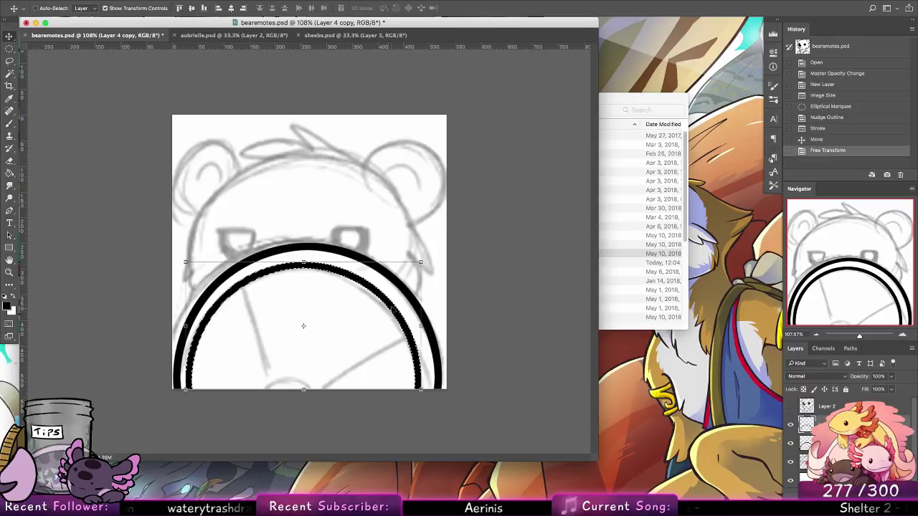
mouse_move(405, 290)
left_mouse_down()
mouse_move(393, 329)
mouse_move(340, 346)
mouse_move(244, 400)
mouse_move(322, 380)
left_mouse_up()
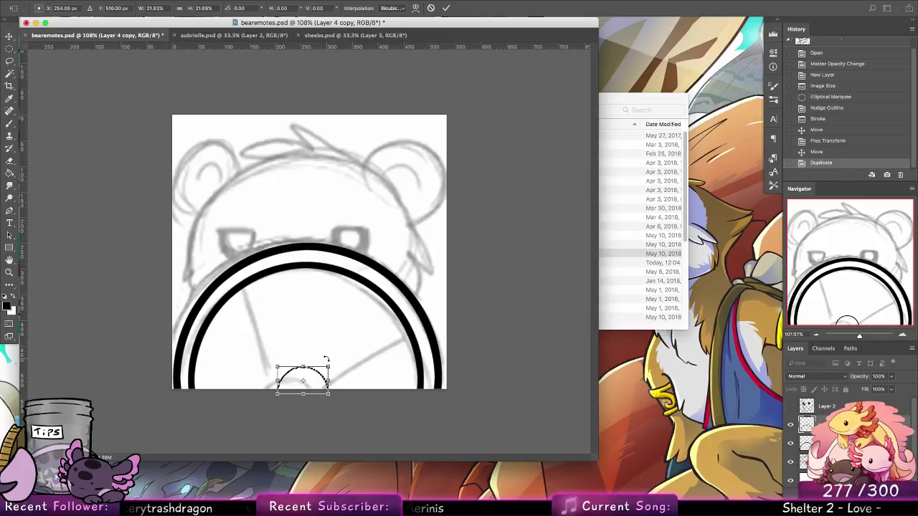
left_click(445, 9)
key("ctrl+d")
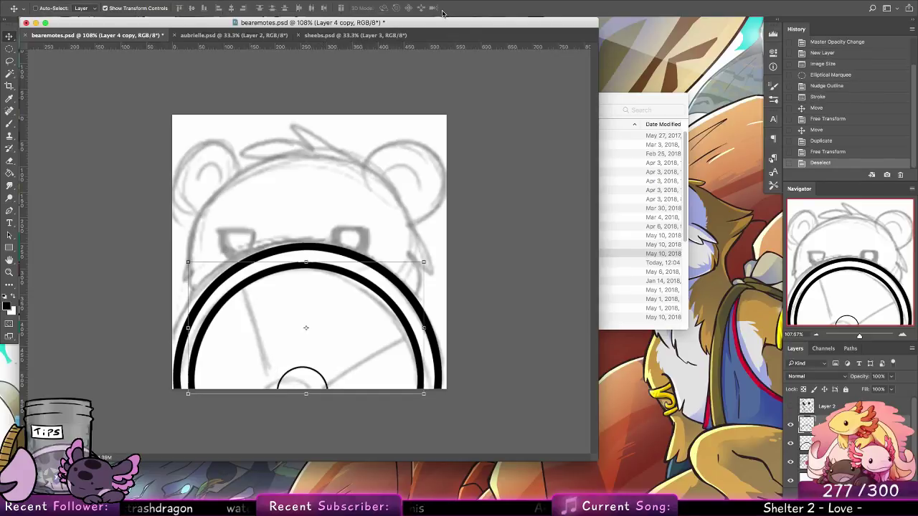
On a new layer, brush two curved black spokes between the steering wheel's inner rim and its hub.
key("b")
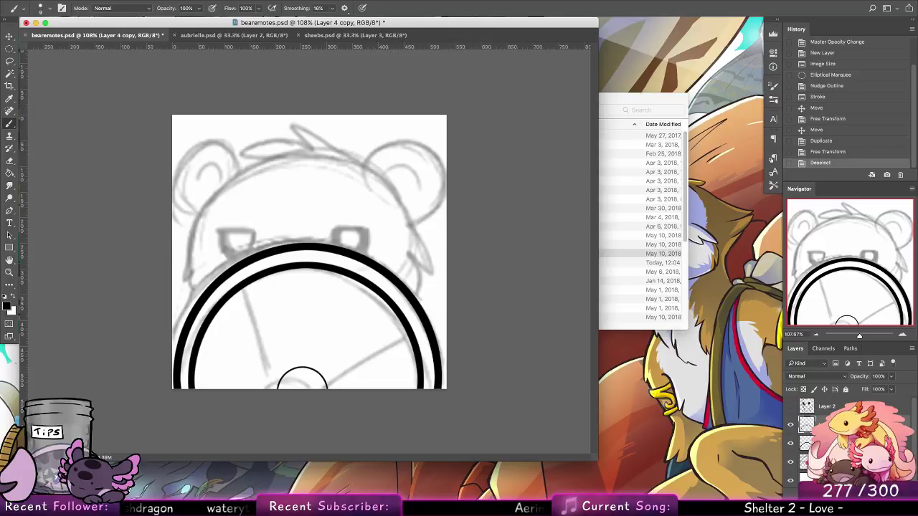
left_click_drag(248, 287, 266, 348)
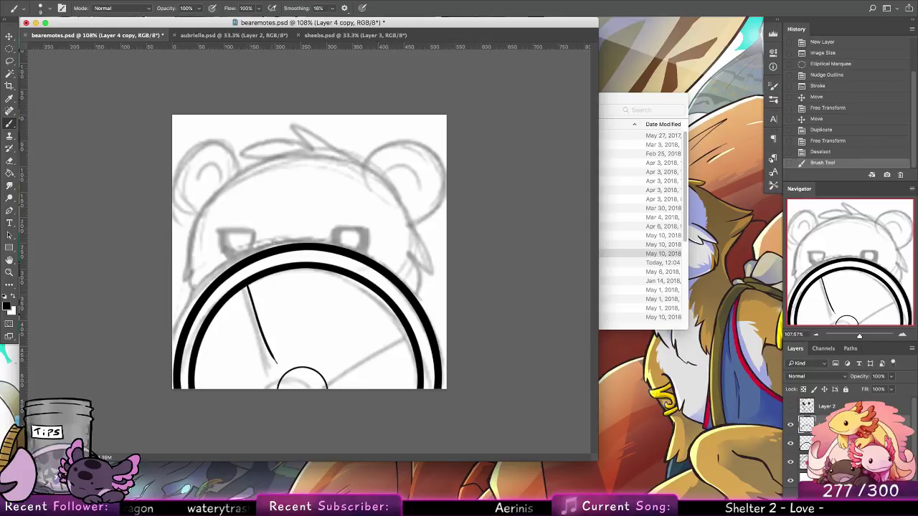
key("ctrl+z")
key("super+alt+shift+n")
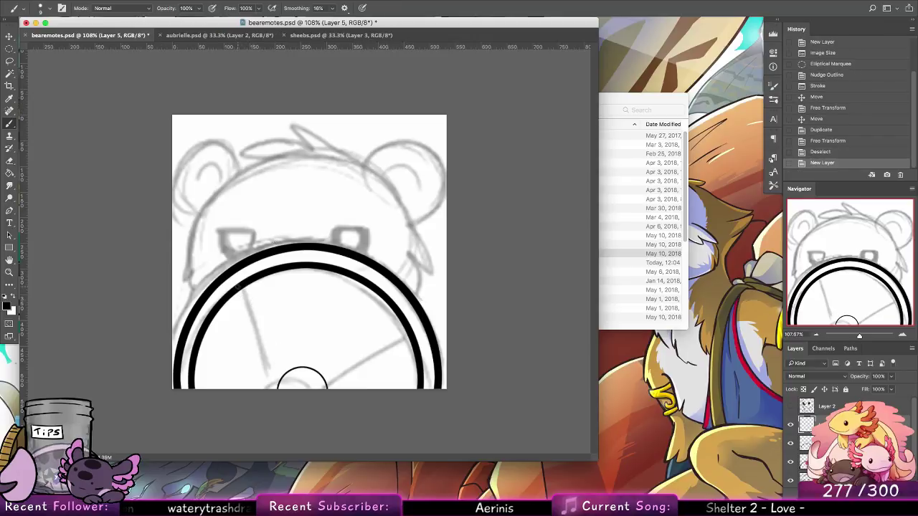
mouse_move(237, 291)
left_mouse_down()
mouse_move(302, 387)
mouse_move(268, 368)
mouse_move(286, 388)
mouse_move(400, 347)
mouse_move(333, 390)
left_mouse_up()
key("super+z")
key("super+z")
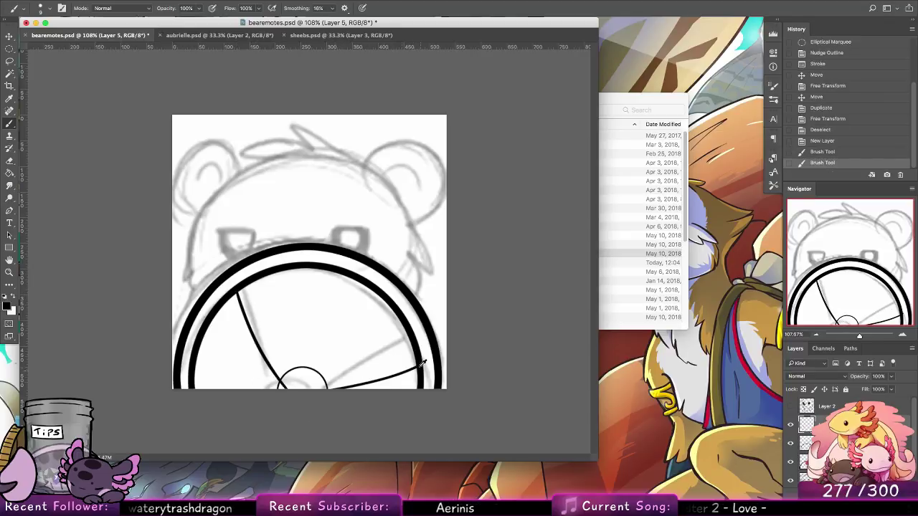
key("super+z")
left_click_drag(418, 365, 339, 389)
Erase the spoke ends that overlap the hub and merge the steering wheel's line layers into one.
left_click(11, 161)
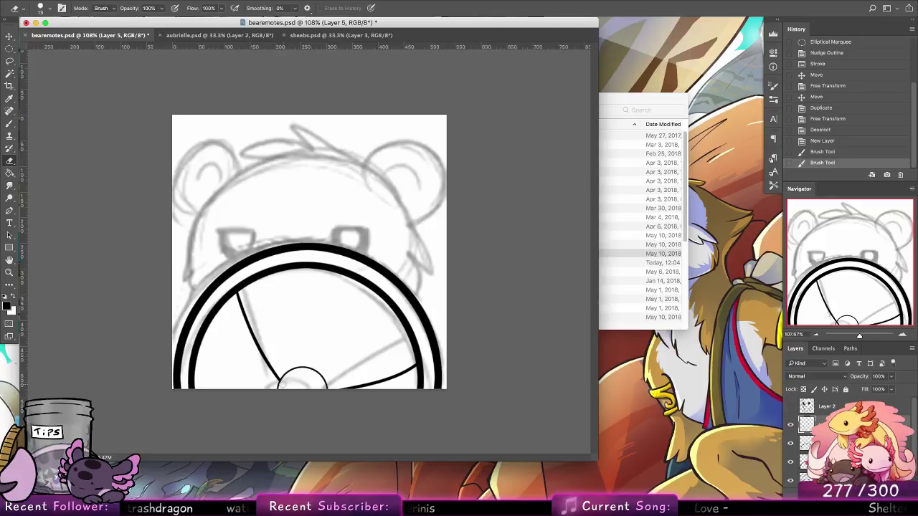
left_click_drag(281, 382, 323, 386)
left_click(815, 443, "shift")
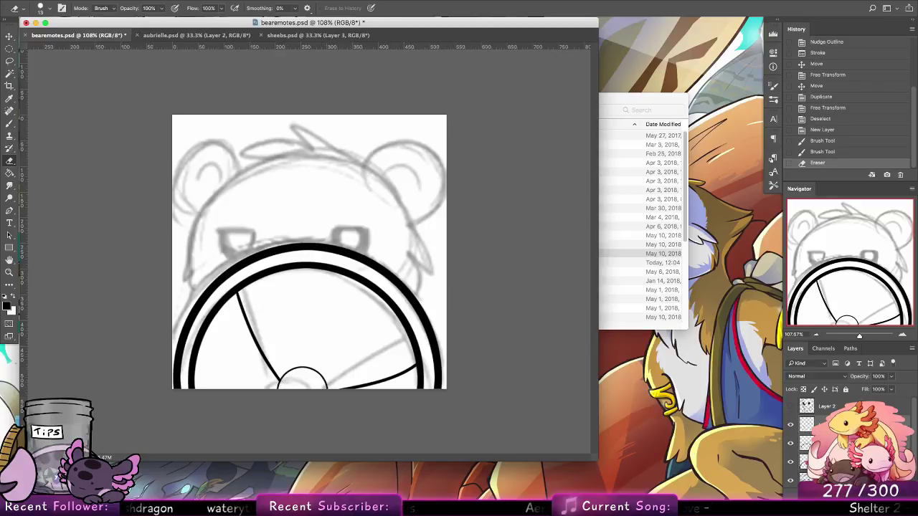
right_click(815, 444)
left_click(829, 425)
right_click(818, 424)
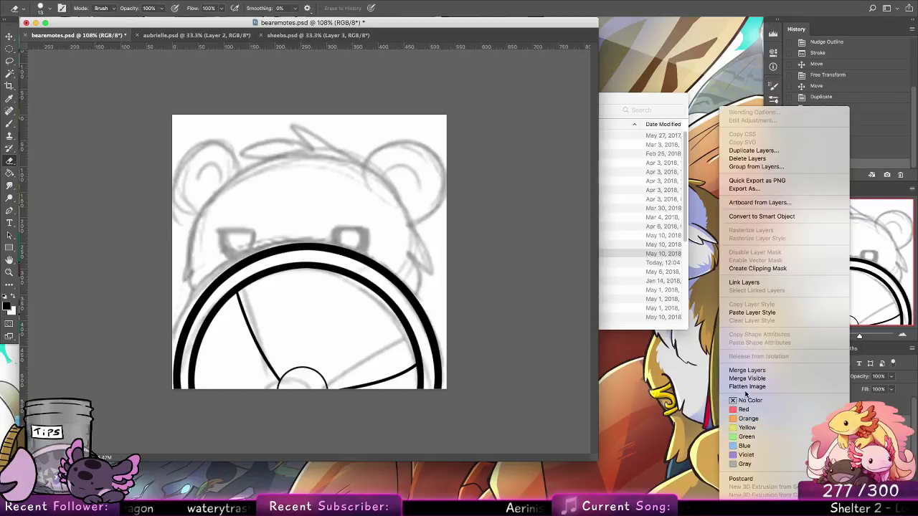
left_click(804, 374)
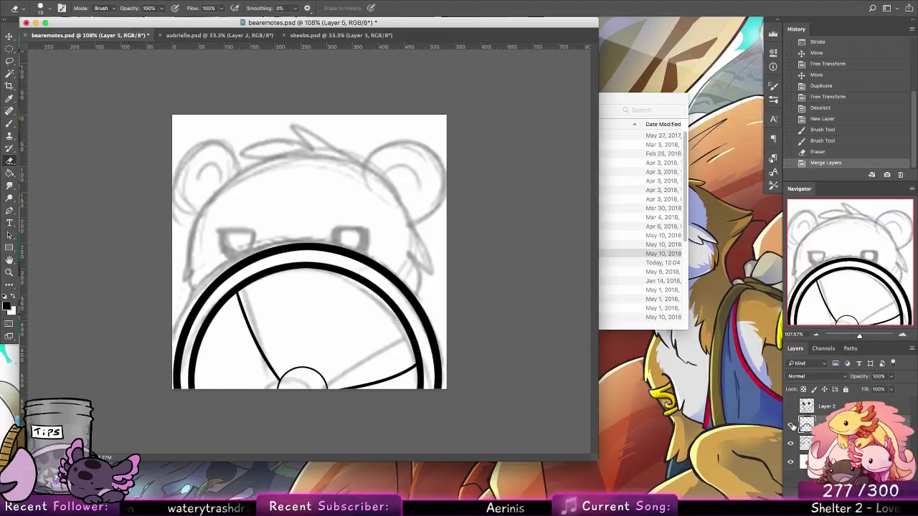
On another new layer, paint the bear's right-hand eye as a solid black rounded shape and ready the Lasso tool.
left_click(887, 493)
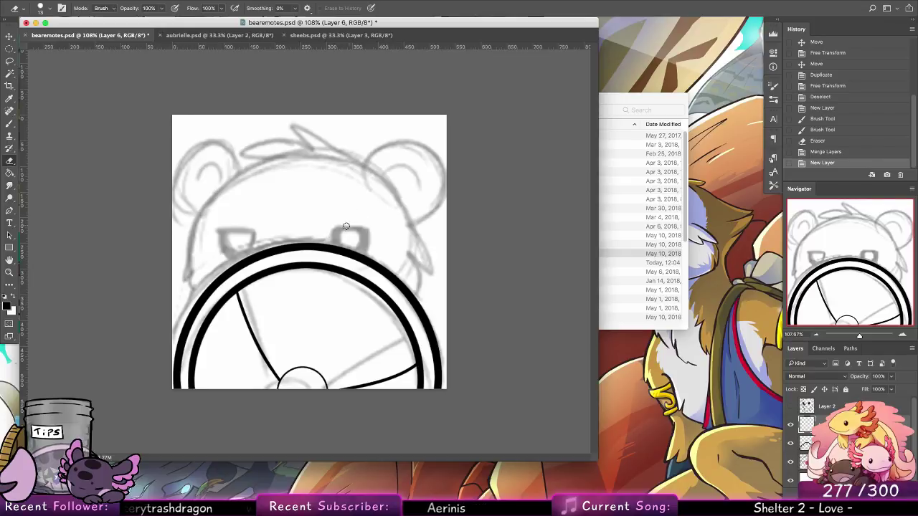
left_click(393, 212)
key("b")
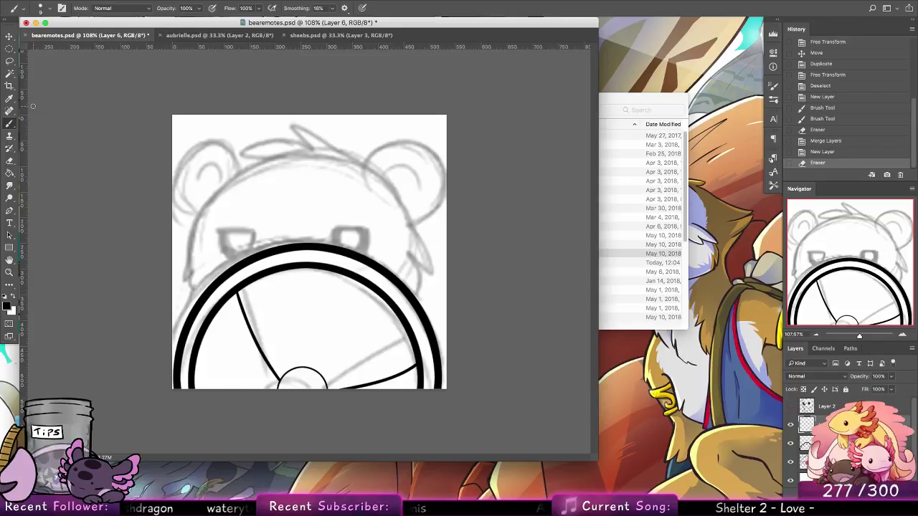
mouse_move(333, 228)
left_mouse_down()
mouse_move(366, 228)
mouse_move(337, 246)
mouse_move(362, 245)
mouse_move(363, 234)
mouse_move(358, 243)
left_mouse_up()
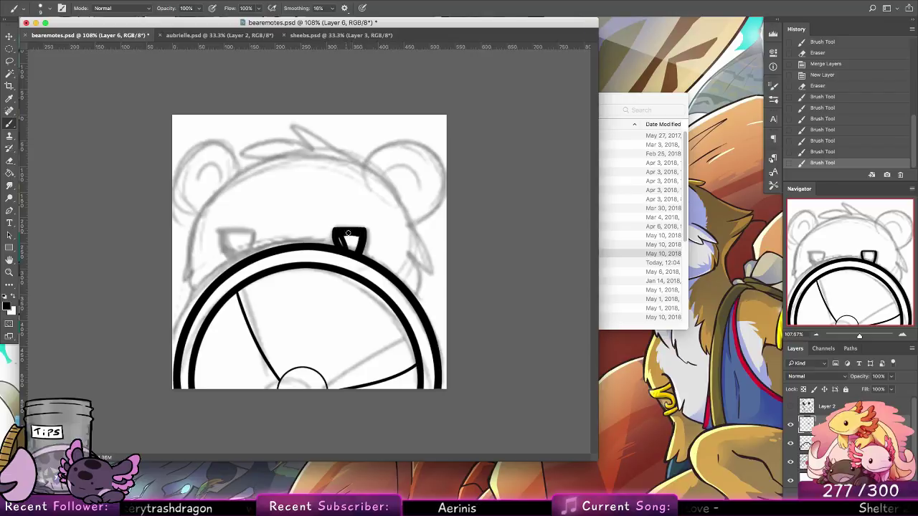
left_click_drag(355, 238, 361, 225)
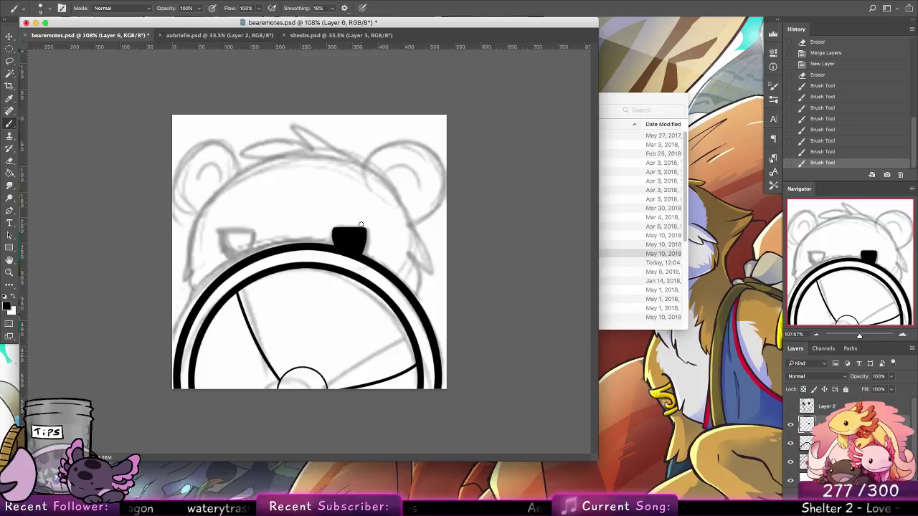
left_click_drag(337, 229, 365, 234)
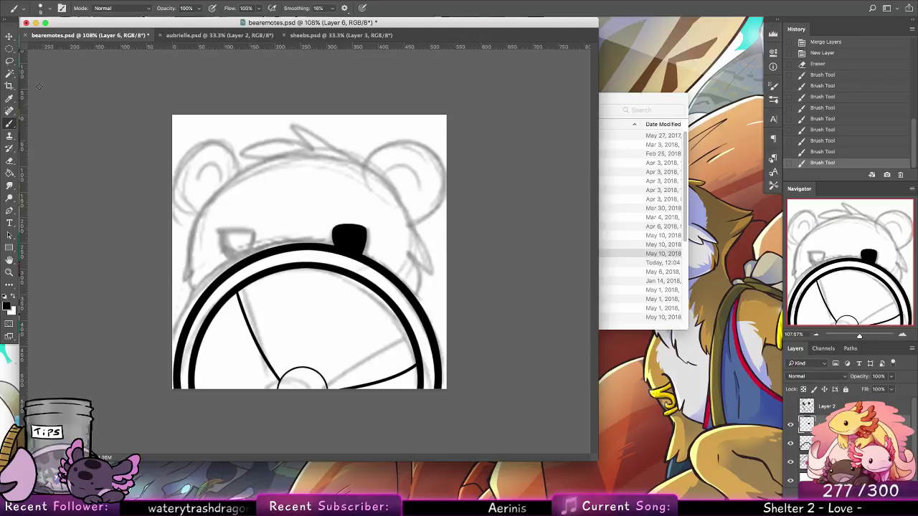
left_click(9, 61)
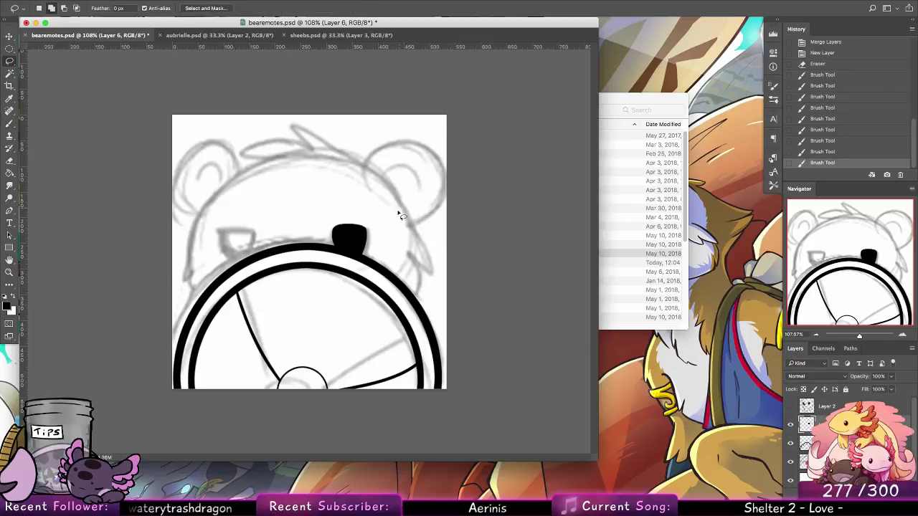
Select the painted eye, duplicate it, flip the copy horizontally, place it over the sketch's left-hand eye and deselect.
mouse_move(331, 244)
left_mouse_down()
mouse_move(327, 228)
mouse_move(340, 213)
mouse_move(369, 216)
mouse_move(379, 252)
mouse_move(355, 255)
mouse_move(357, 237)
mouse_move(268, 238)
left_mouse_up()
left_click(9, 36)
left_click(108, 0)
mouse_move(144, 210)
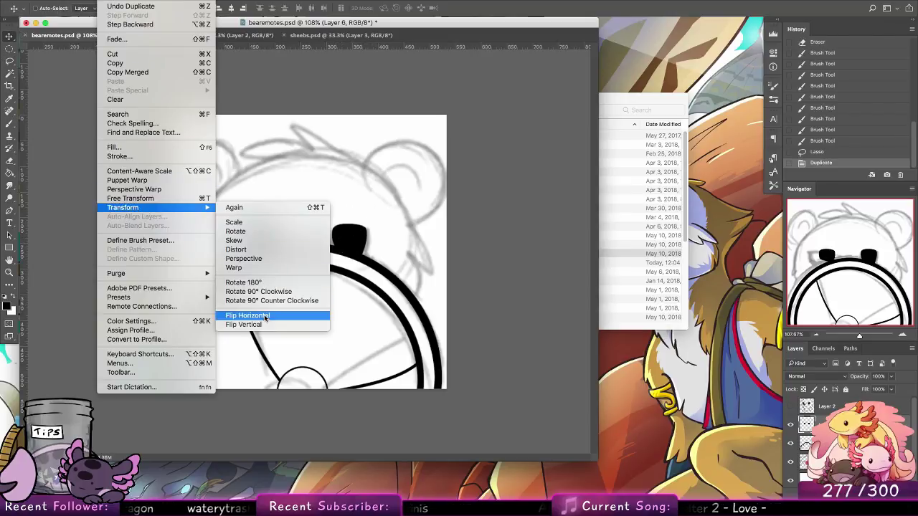
left_click(228, 318)
mouse_move(271, 248)
left_mouse_down()
mouse_move(244, 244)
mouse_move(256, 251)
left_mouse_up()
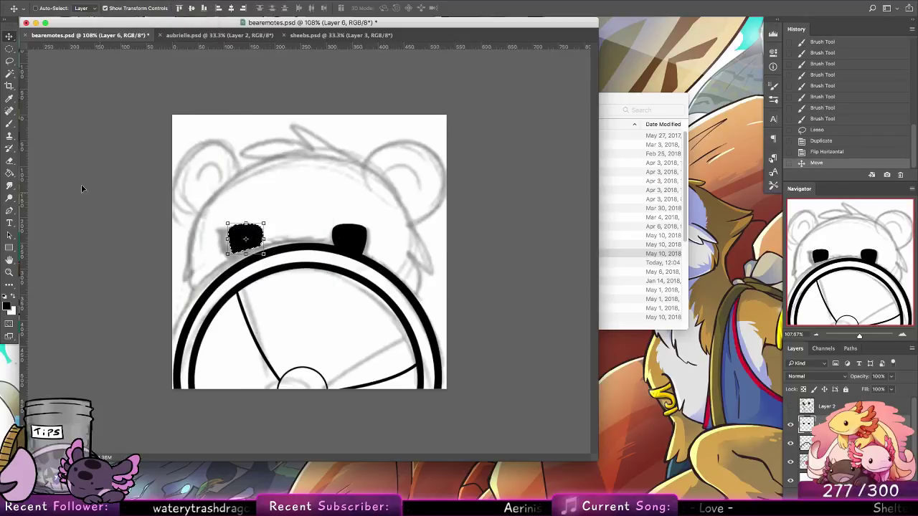
key("super+d")
Fill out the left-hand eye's lower edge and brush a short horizontal lid line extending left from each eye.
left_click(11, 126)
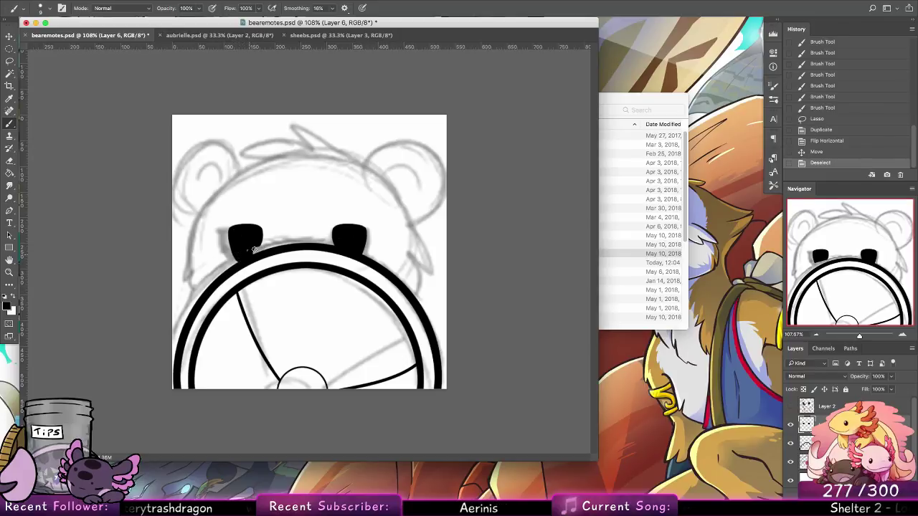
mouse_move(257, 245)
left_mouse_down()
mouse_move(249, 233)
mouse_move(258, 243)
mouse_move(264, 237)
mouse_move(217, 228)
mouse_move(243, 226)
left_mouse_up()
key("super+z")
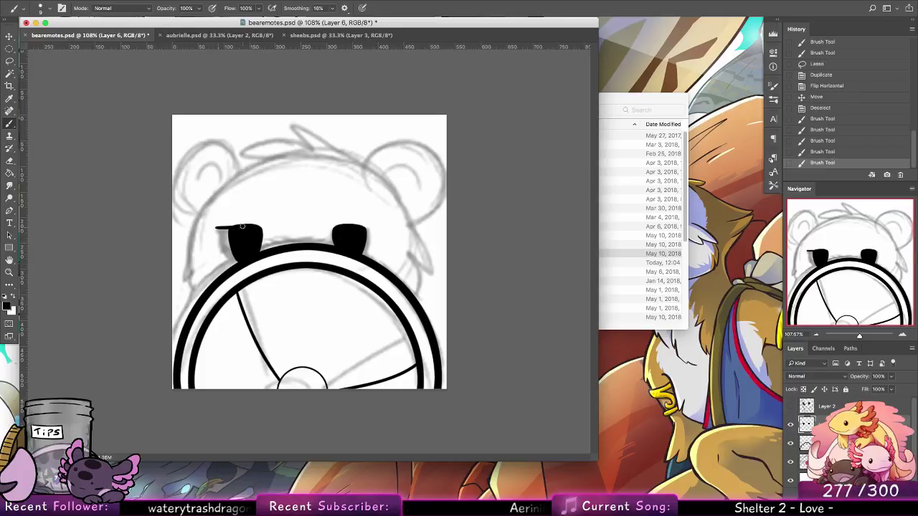
key("super+z")
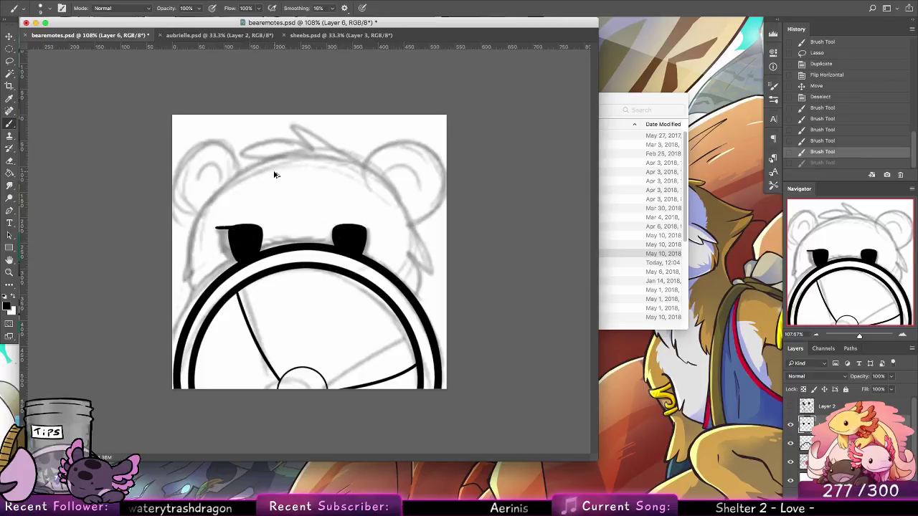
key("super+z")
key("super+z")
left_click_drag(218, 230, 239, 231)
key("super+z")
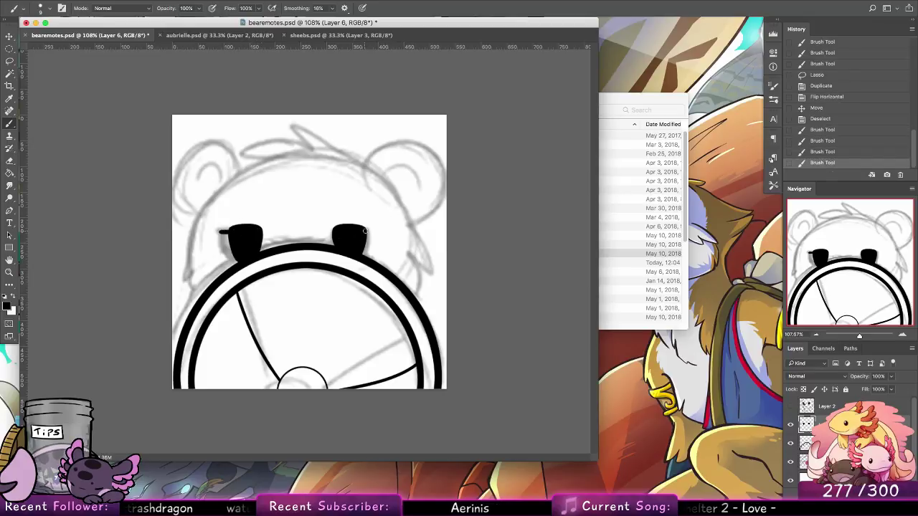
left_click_drag(319, 231, 342, 228)
Erase the rounded tops of both eyes flat along the lid lines for a half-closed look.
left_click(10, 160)
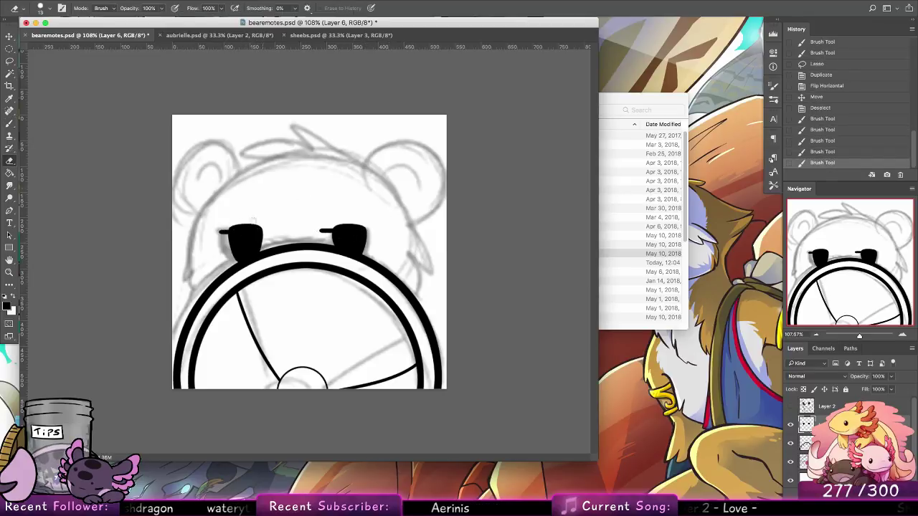
left_click_drag(252, 224, 239, 225)
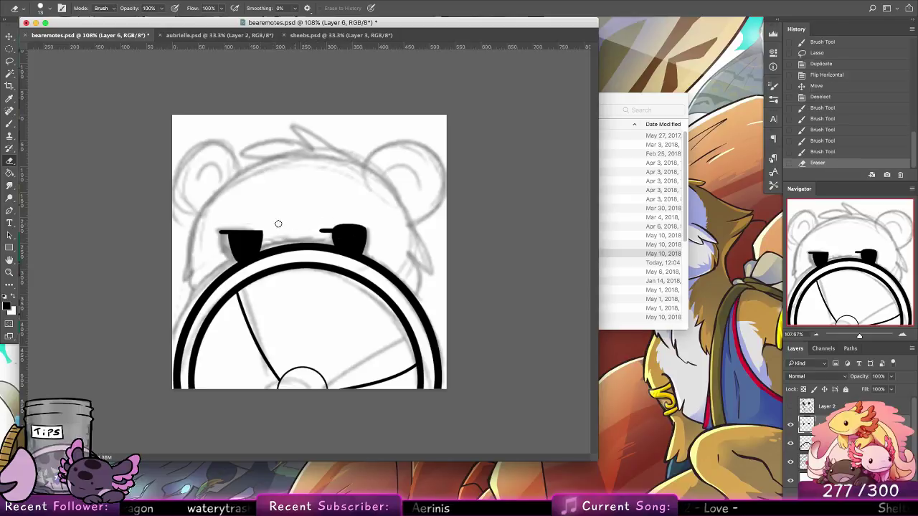
key("super+z")
mouse_move(357, 228)
left_mouse_down()
mouse_move(394, 230)
mouse_move(360, 220)
left_mouse_up()
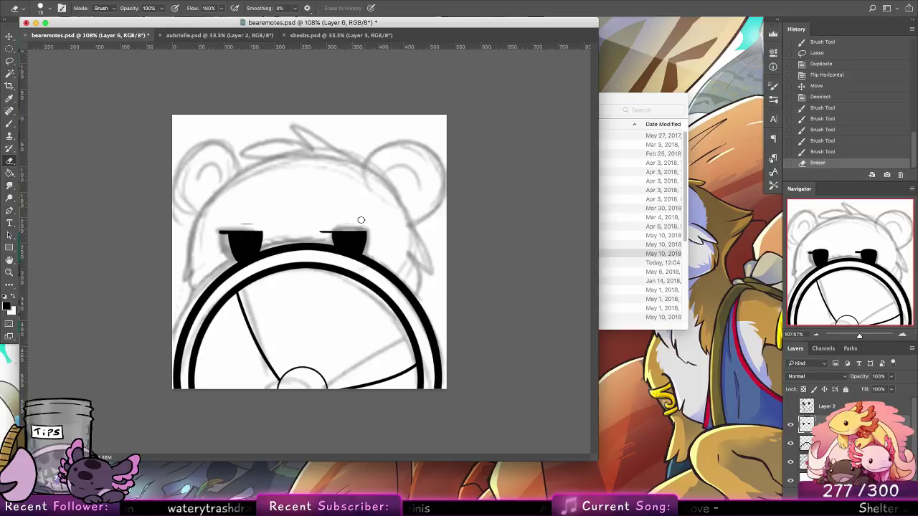
left_click_drag(260, 220, 261, 212)
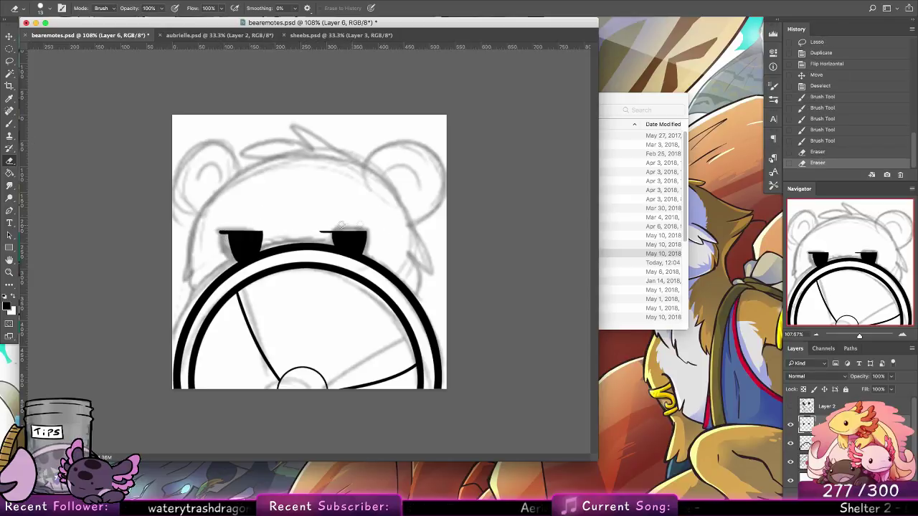
left_click_drag(341, 225, 324, 226)
Erase a small round highlight into the upper left part of each black eye, redoing unsatisfactory spots.
left_click(9, 124)
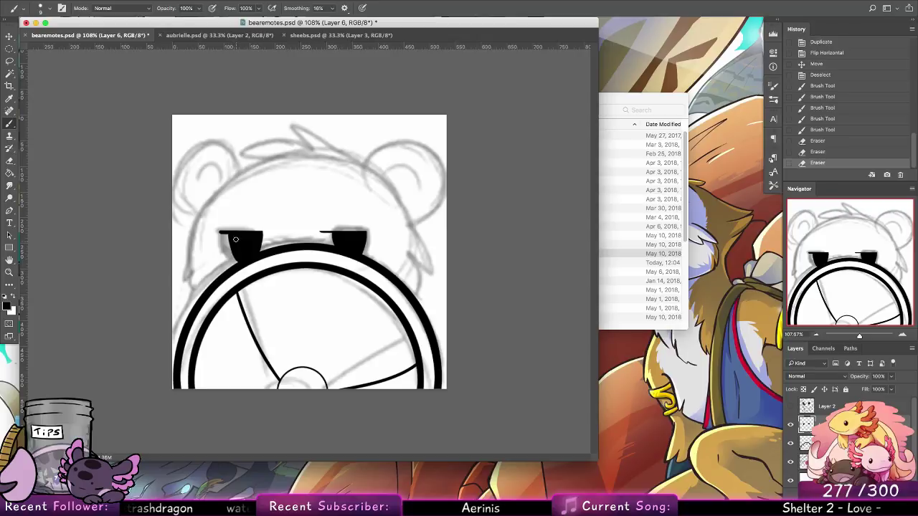
mouse_move(231, 235)
left_mouse_down()
mouse_move(240, 233)
mouse_move(235, 242)
left_mouse_up()
key("e")
left_click(337, 240)
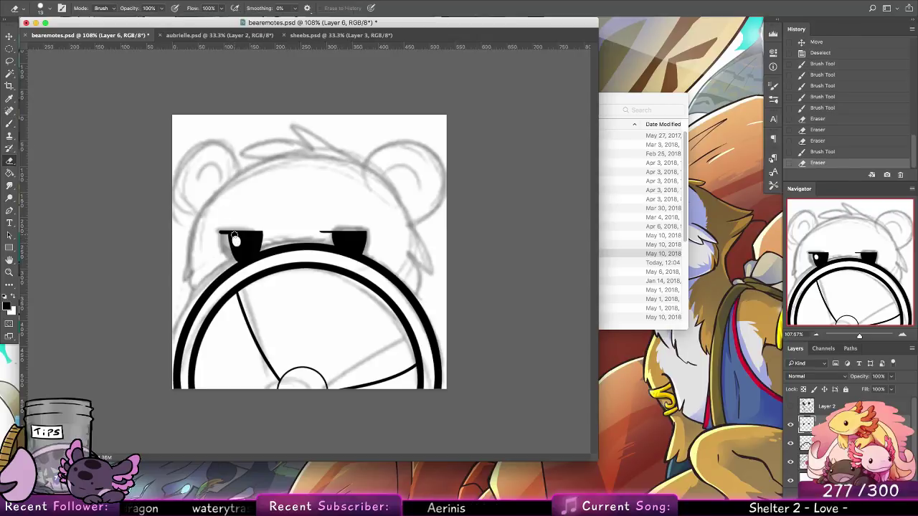
left_click(337, 236)
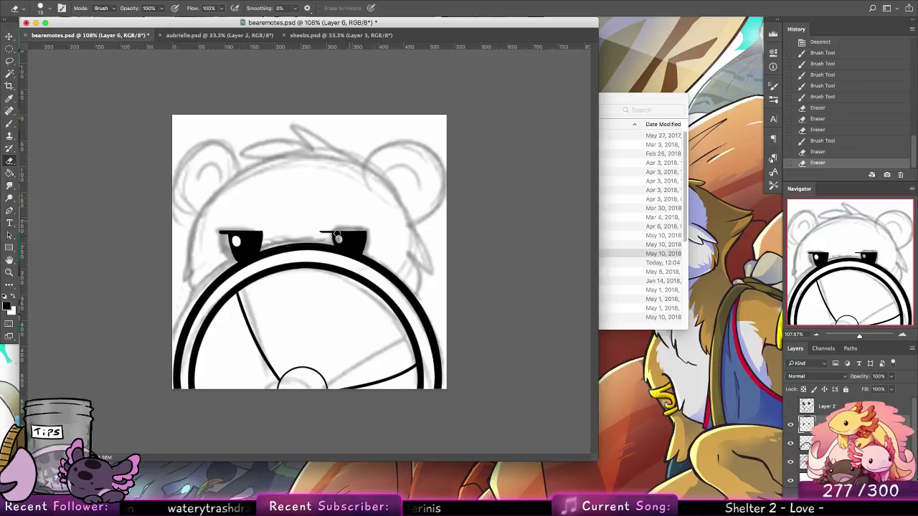
key("ctrl+alt+z")
key("ctrl+alt+z")
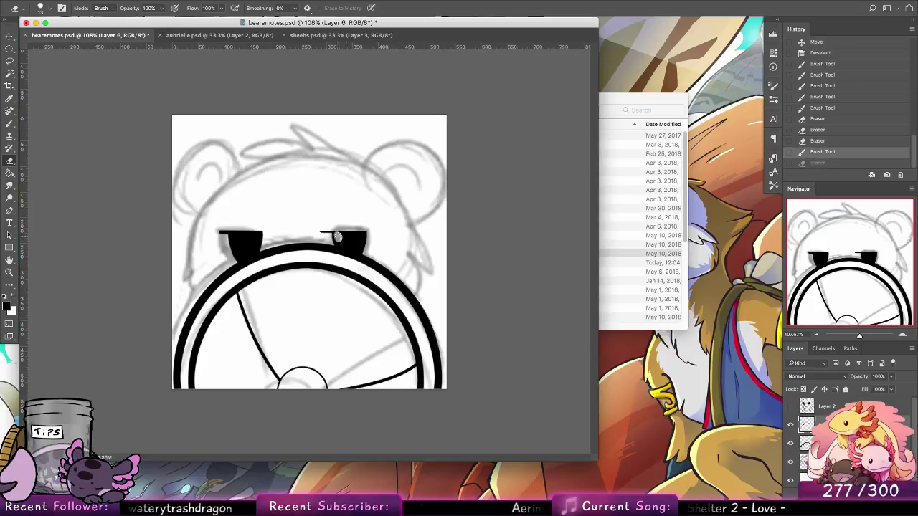
left_click(337, 236)
left_click(234, 238)
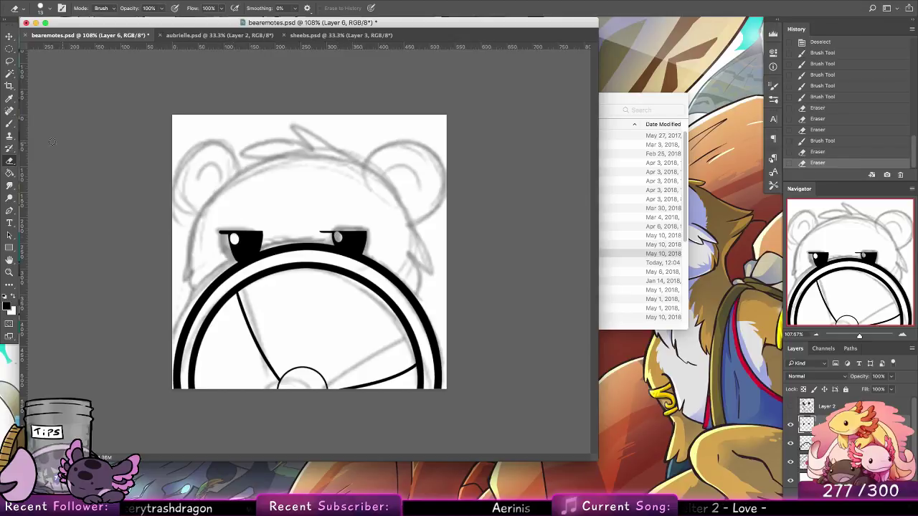
Touch up the right-hand eye with black around its highlight and along its upper lid.
key("b")
left_click(337, 237)
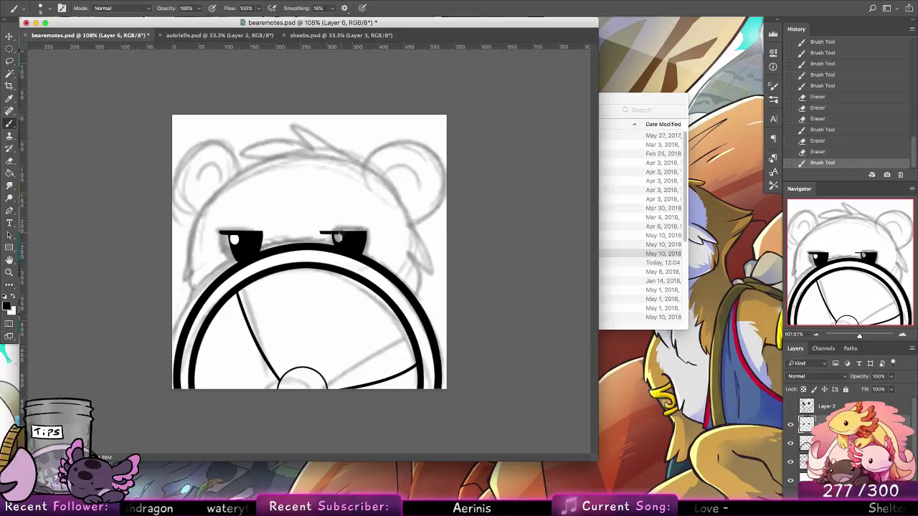
left_click_drag(340, 233, 369, 231)
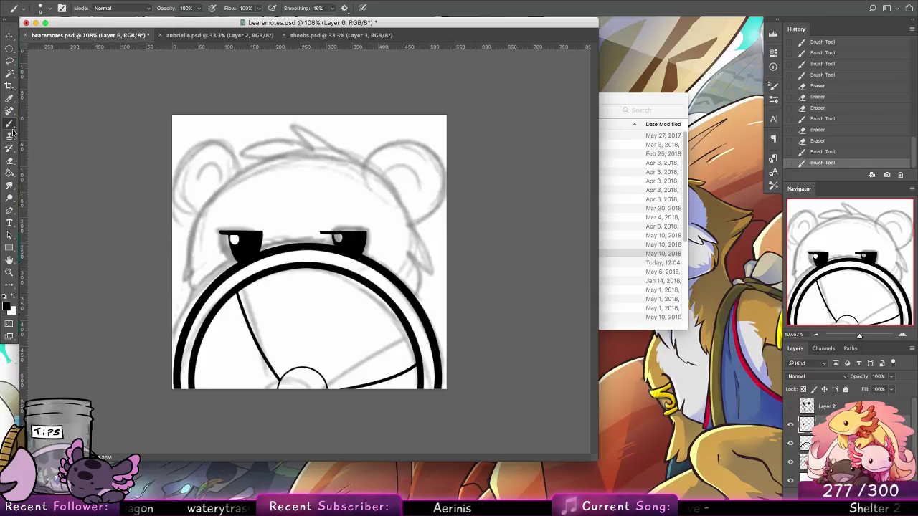
Ink the pointed hair tuft on top of the bear's head with a 7 px brush, following the sketch.
left_click_drag(361, 163, 312, 128)
key("super+z")
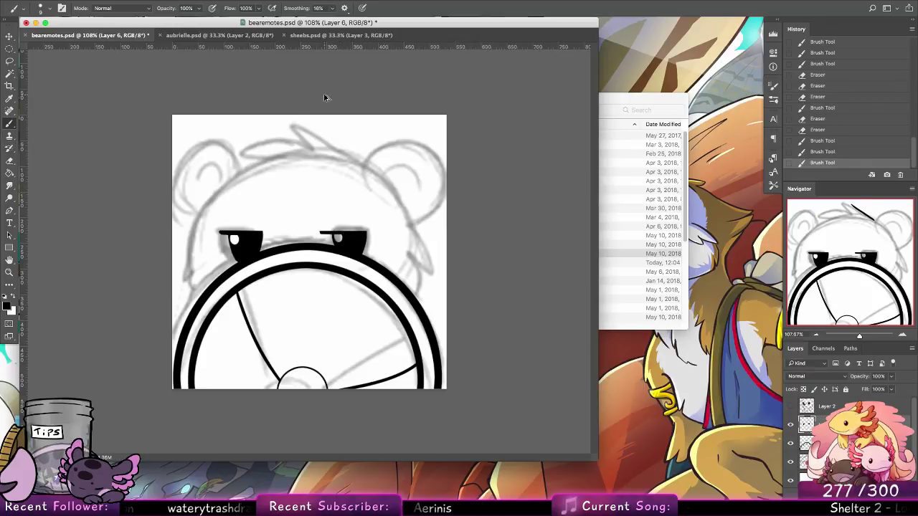
left_click_drag(9, 261, 42, 271)
left_click(41, 270)
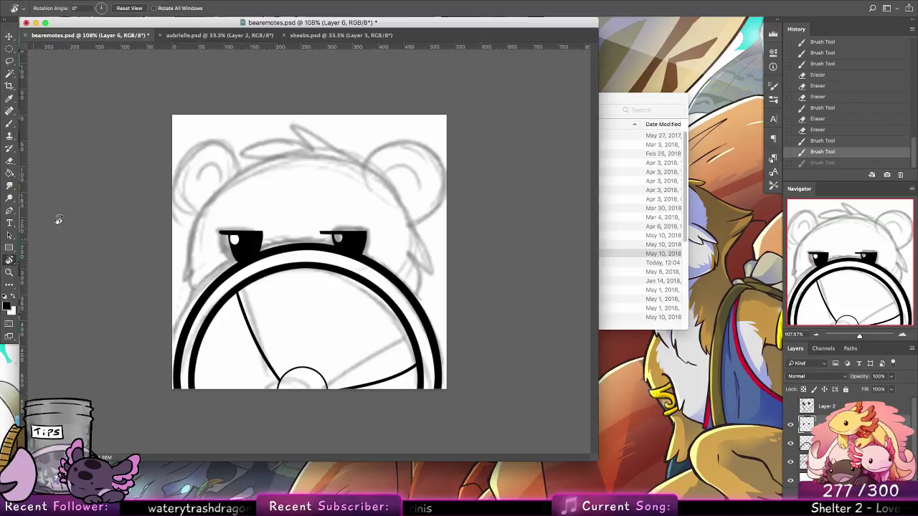
mouse_move(59, 220)
left_mouse_down()
mouse_move(143, 383)
mouse_move(240, 436)
left_mouse_up()
key("b")
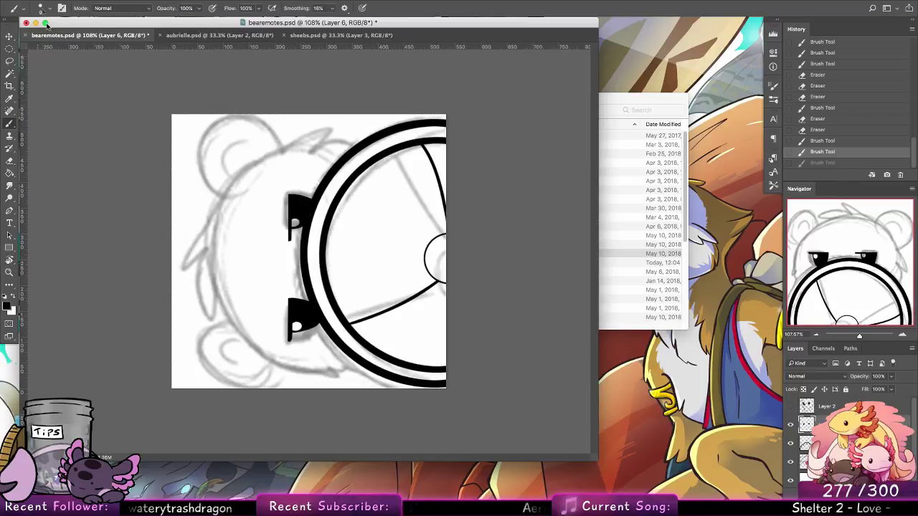
left_click(45, 8)
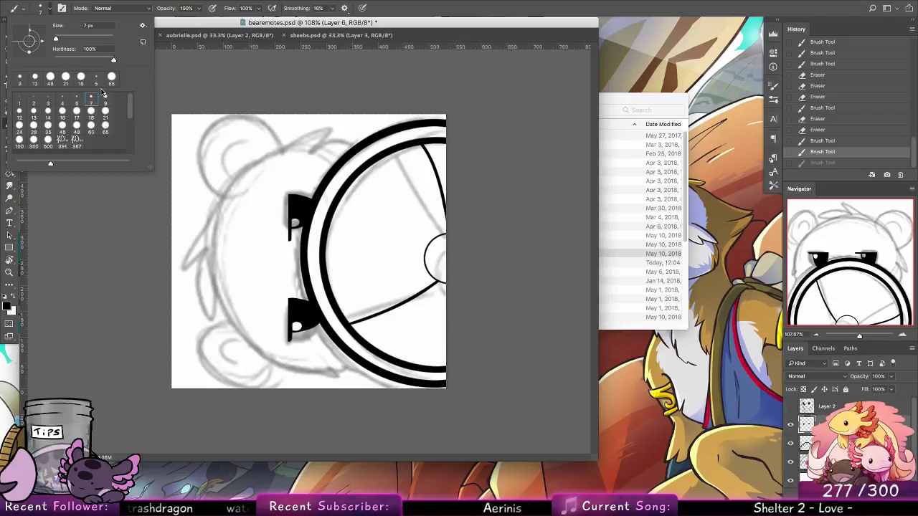
mouse_move(219, 197)
left_mouse_down()
mouse_move(183, 269)
mouse_move(212, 226)
left_mouse_up()
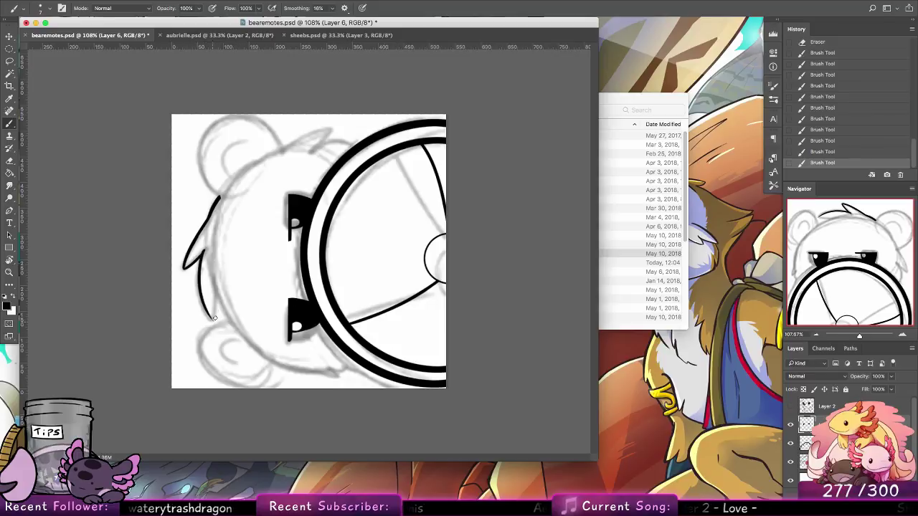
key("super+z")
left_click_drag(217, 272, 214, 321)
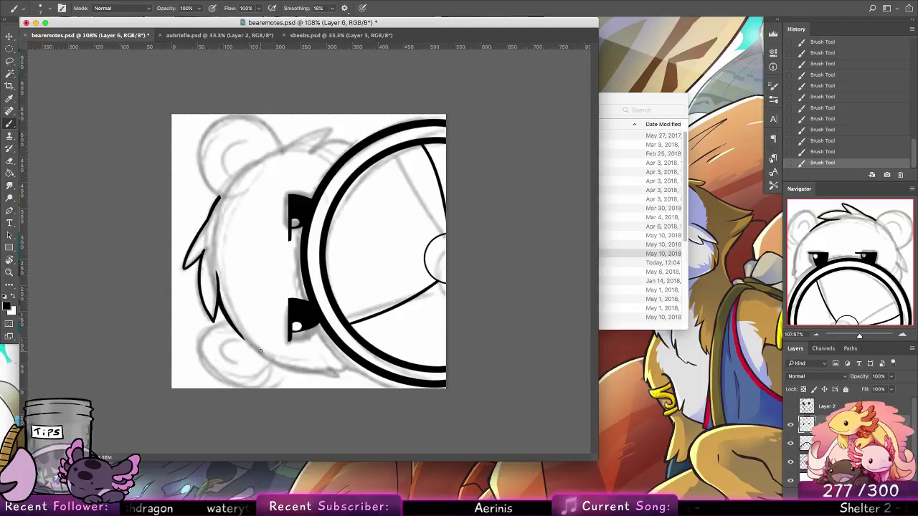
Ink the bear's head outline from both sides of the hair tuft toward the ears.
key("super+alt+z")
key("super+alt+z")
left_click_drag(218, 300, 245, 338)
key("super+alt+z")
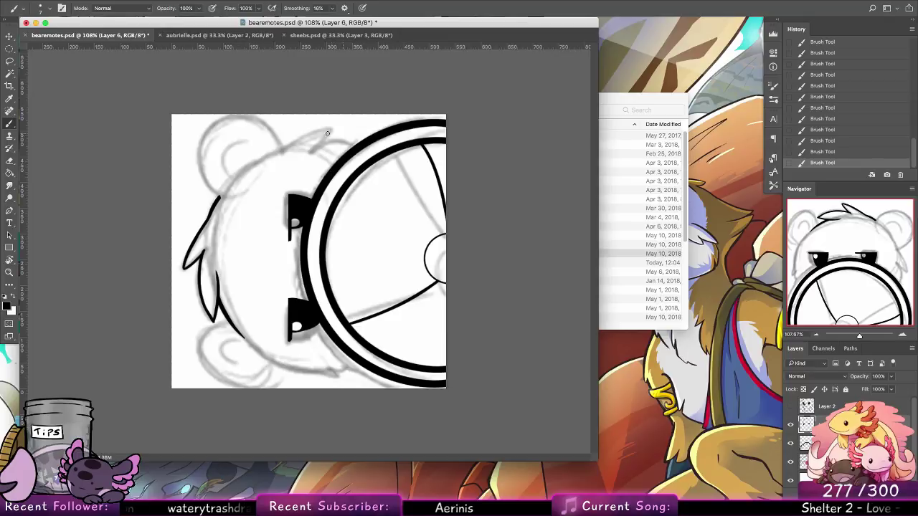
left_click_drag(214, 202, 237, 176)
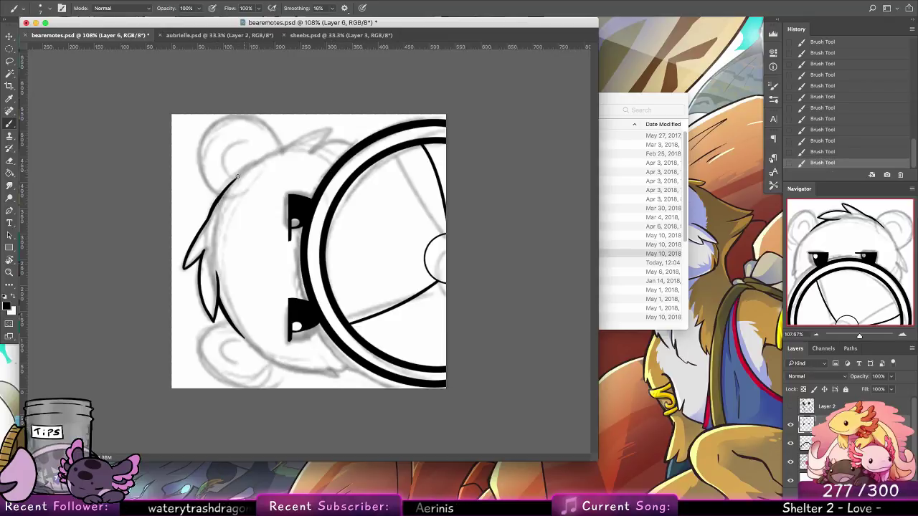
key("super+z")
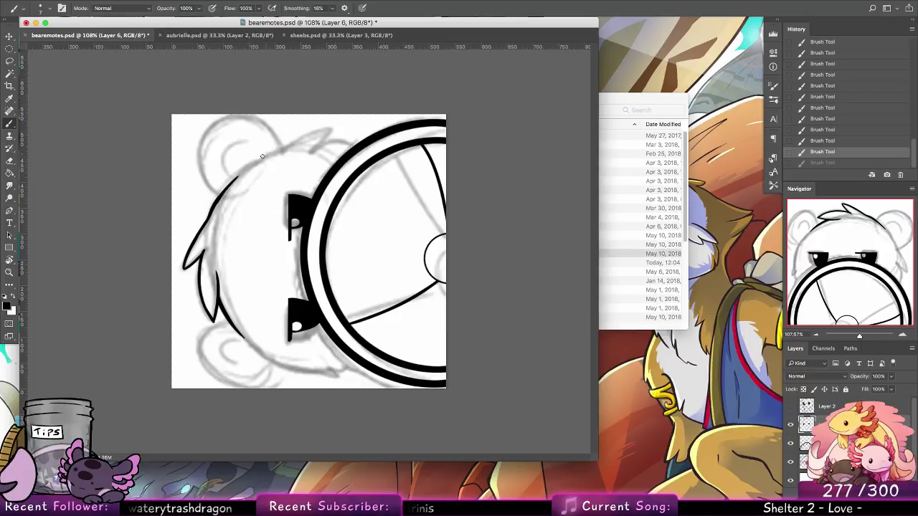
Ink the right side of the head below the ear, ending in pointed cheek fur beside the steering wheel.
mouse_move(255, 163)
left_mouse_down()
mouse_move(321, 120)
mouse_move(271, 151)
mouse_move(328, 125)
mouse_move(285, 147)
mouse_move(317, 145)
left_mouse_up()
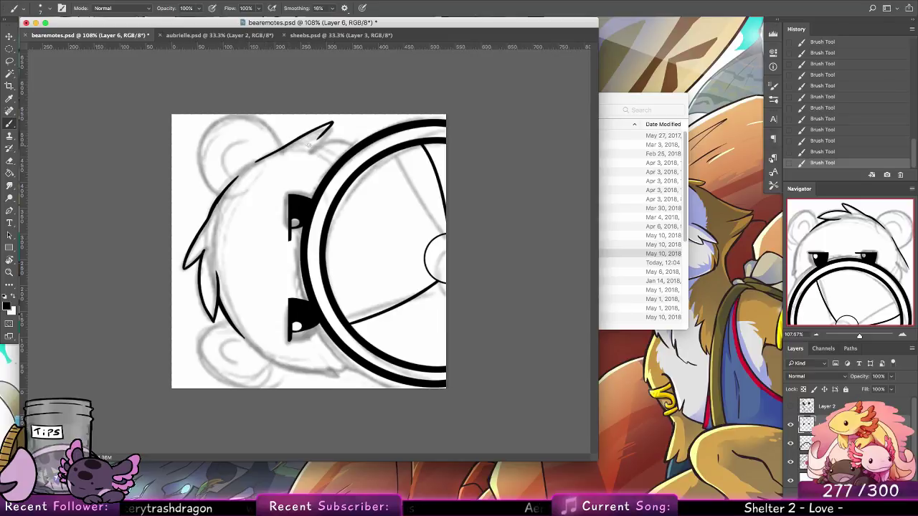
key("alt+super+z")
key("alt+super+z")
left_click_drag(261, 159, 330, 129)
key("super+z")
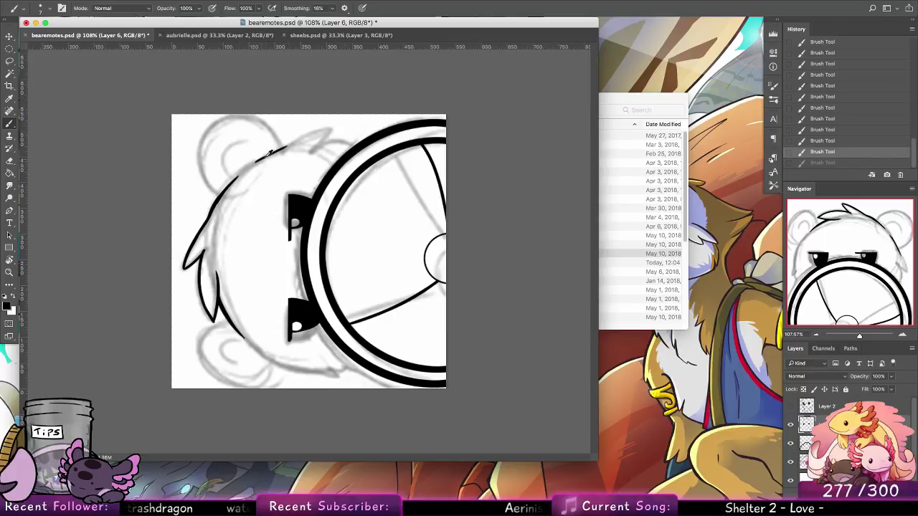
left_click_drag(270, 156, 334, 128)
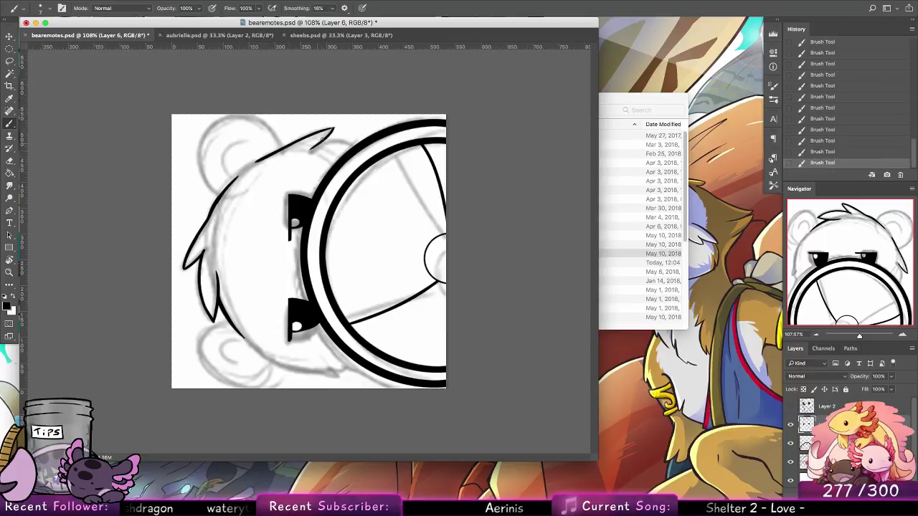
key("super+z")
key("super+shift+z")
key("super+z")
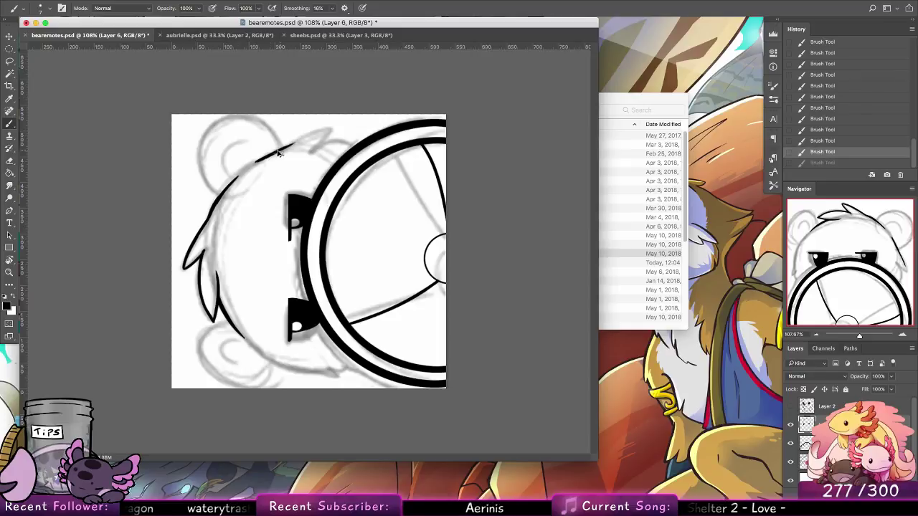
key("super+shift+z")
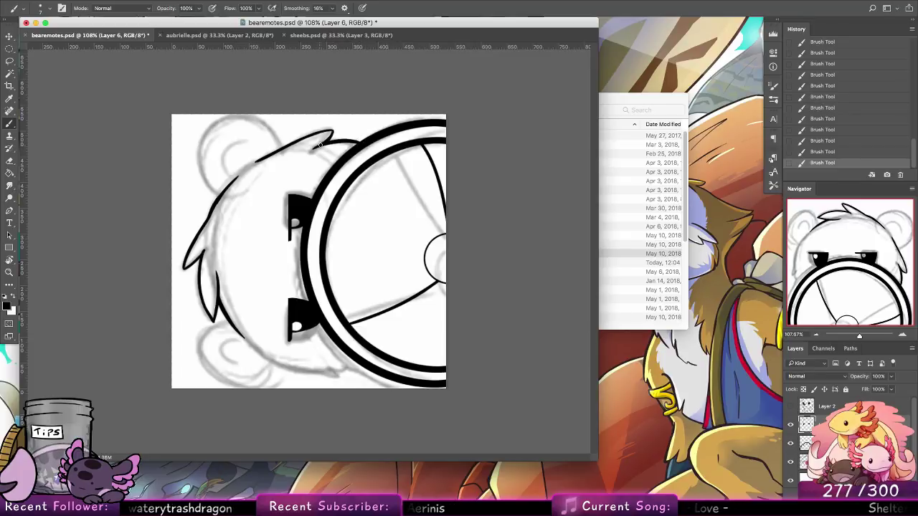
Ink the left side of the bear's head below the ear, ending in pointed cheek fur beside the steering wheel.
double_click(12, 262)
left_click(13, 124)
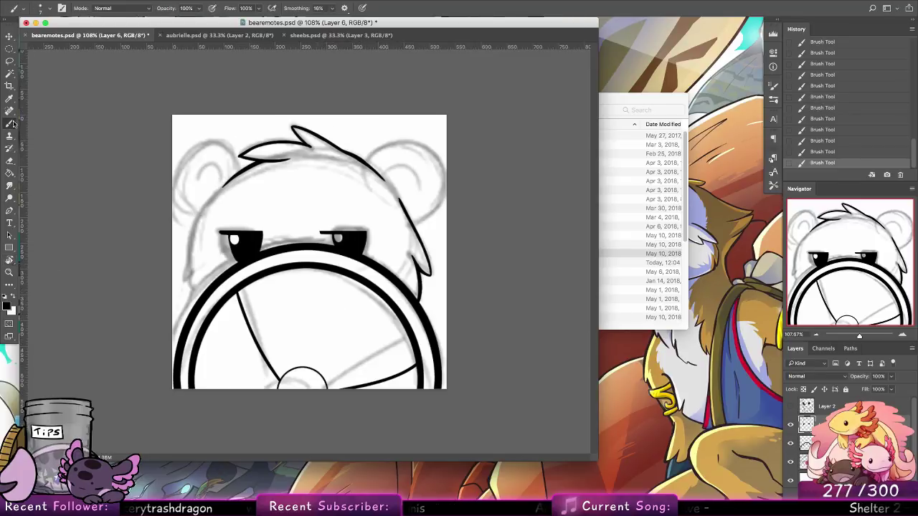
key("ctrl+z")
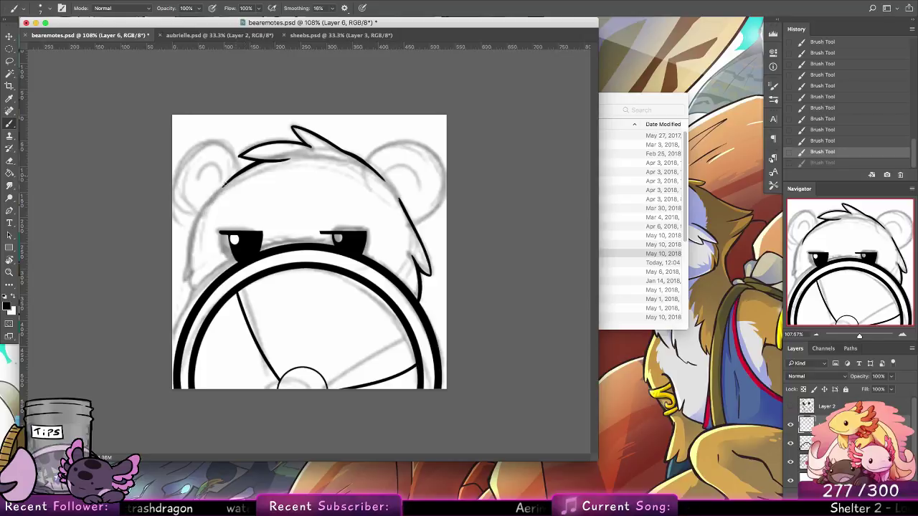
left_click_drag(228, 180, 196, 238)
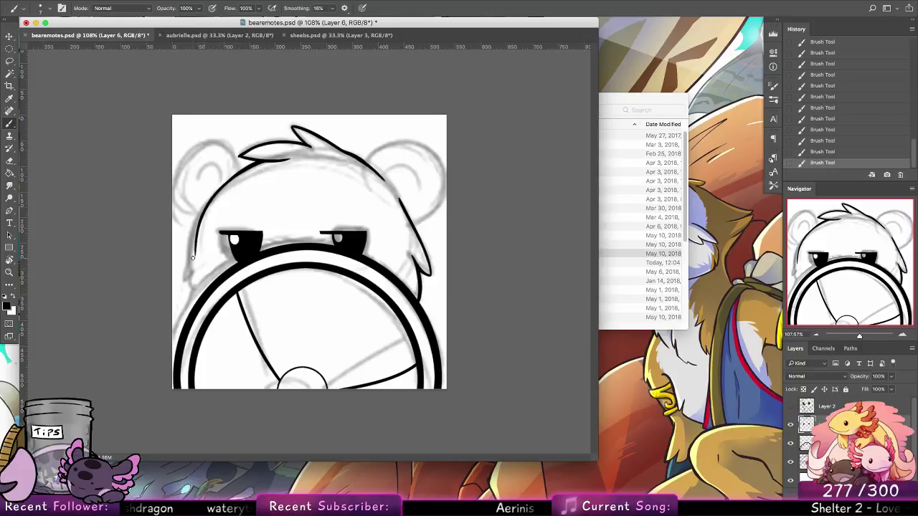
key("ctrl+z")
left_click_drag(197, 231, 185, 272)
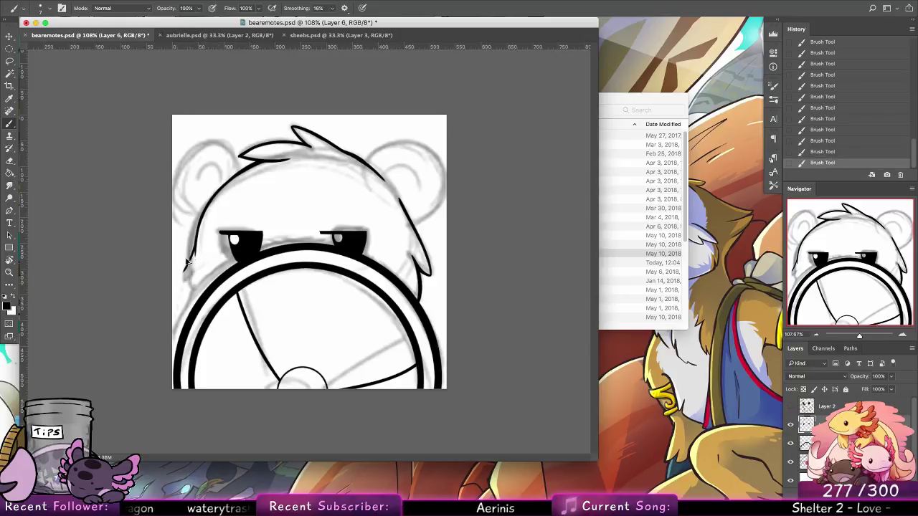
key("super+z")
key("super+z")
key("super+z")
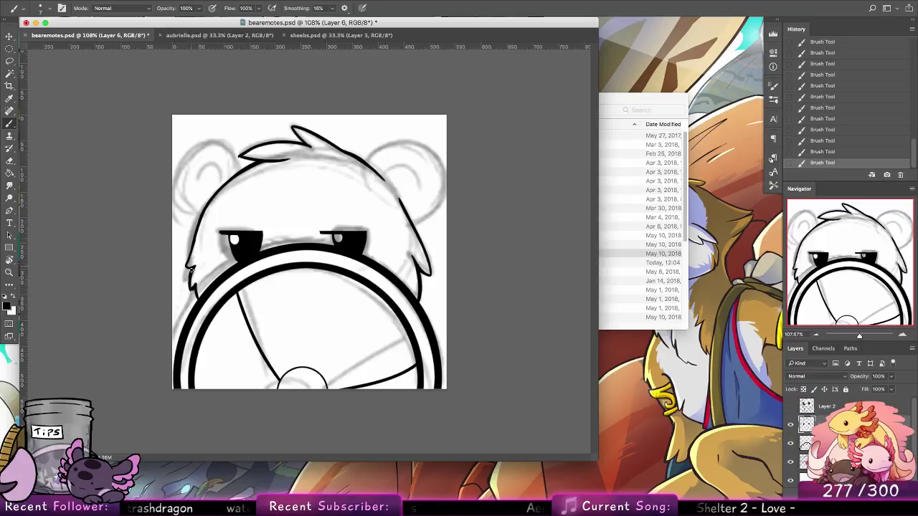
key("super+z")
key("super+z")
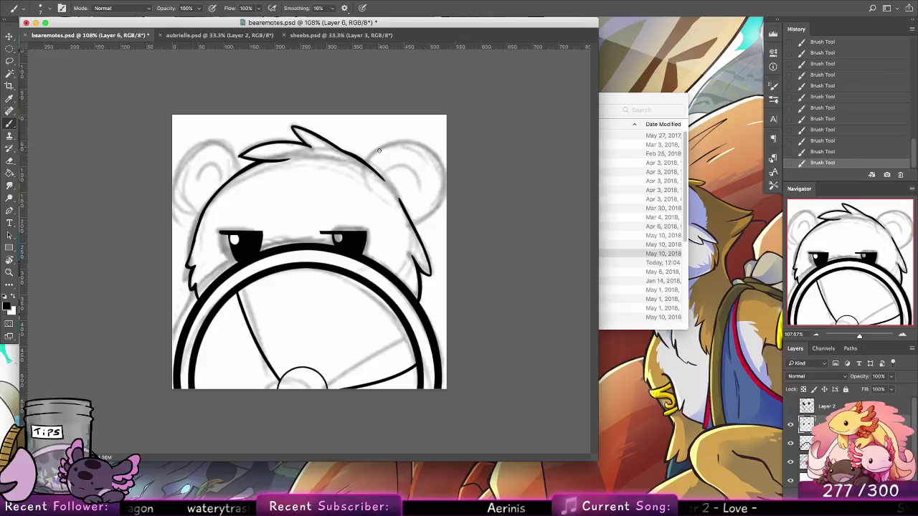
Ink the rounded outer outline of the bear's right-hand ear, joining it to the head at both ends.
mouse_move(364, 164)
left_mouse_down()
mouse_move(423, 137)
mouse_move(441, 165)
left_mouse_up()
key("super+z")
left_click_drag(367, 162, 429, 145)
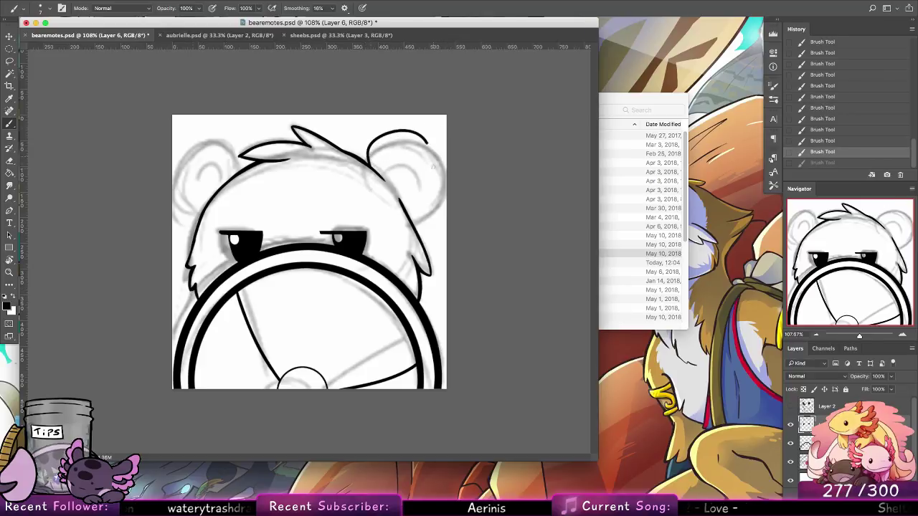
key("alt+super+z")
left_click_drag(370, 172, 430, 160)
key("alt+super+z")
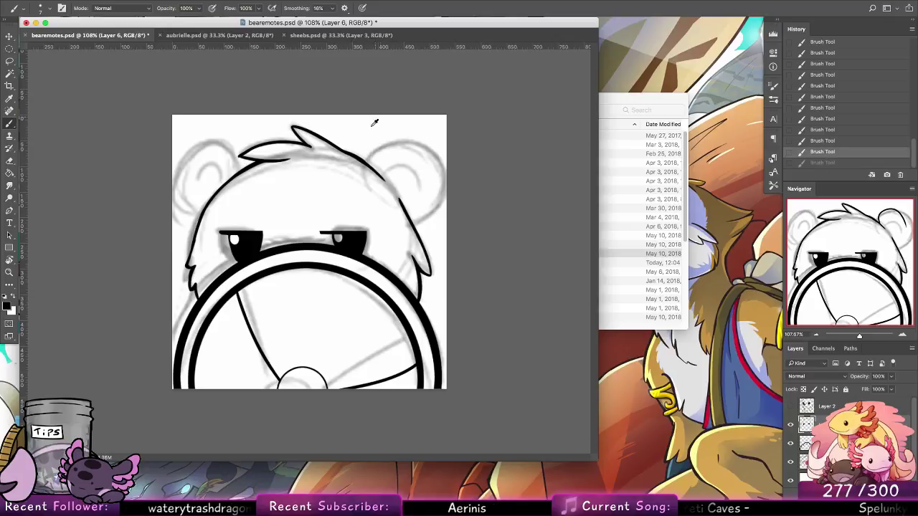
left_click_drag(368, 167, 434, 192)
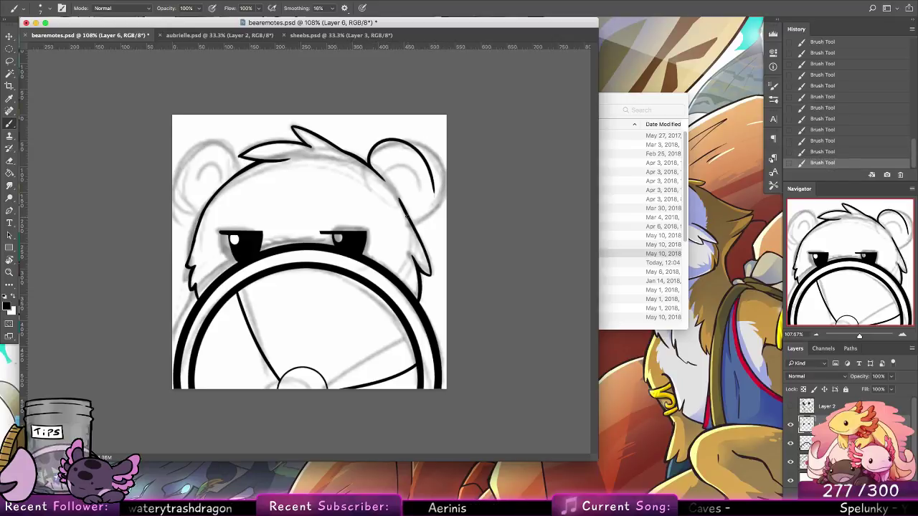
left_click_drag(408, 220, 434, 195)
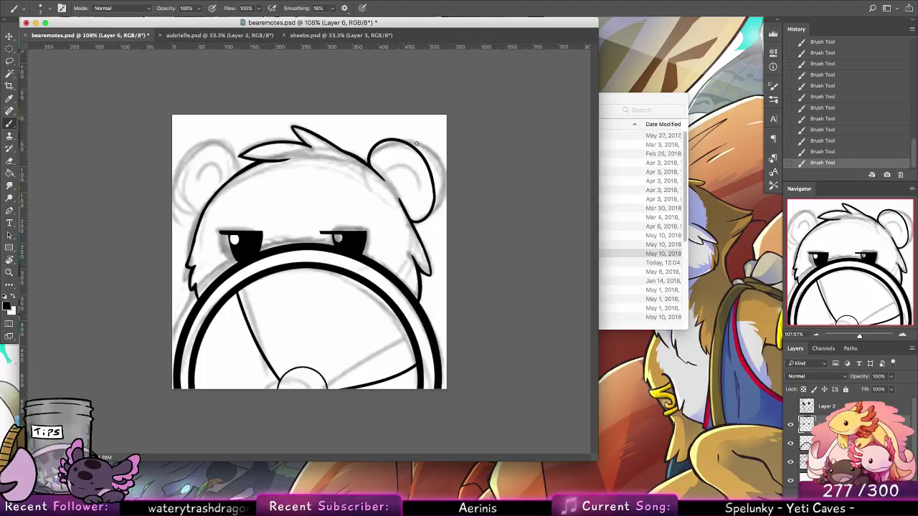
key("super+z")
key("super+shift+z")
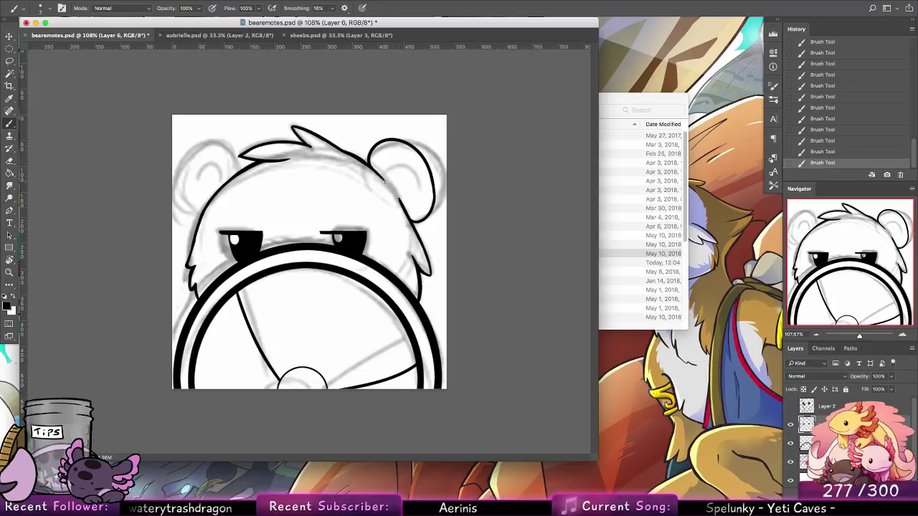
Ink the right-hand ear's inner curve and fur tuft, and erase the stray lines where the ear meets the head.
mouse_move(381, 189)
left_mouse_down()
mouse_move(389, 168)
mouse_move(411, 160)
mouse_move(389, 182)
mouse_move(410, 157)
mouse_move(392, 177)
mouse_move(392, 165)
left_mouse_up()
key("super+z")
key("super+z")
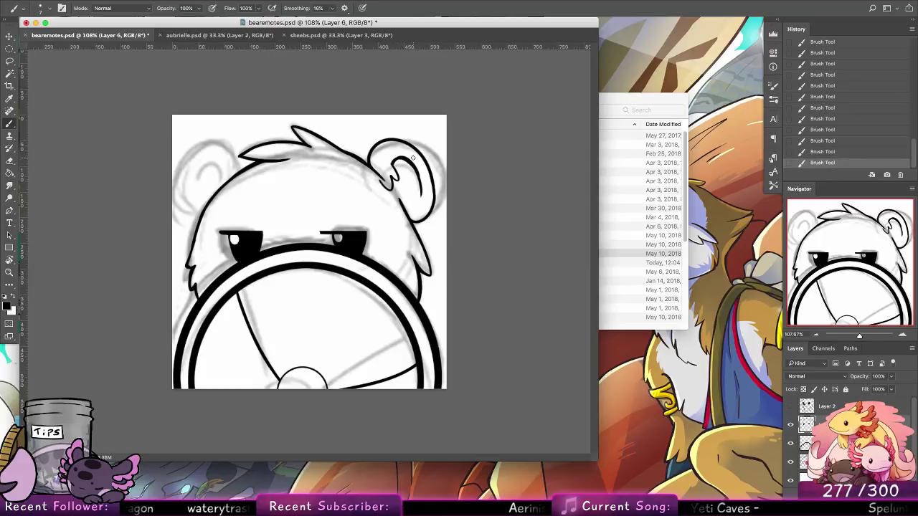
left_click(10, 161)
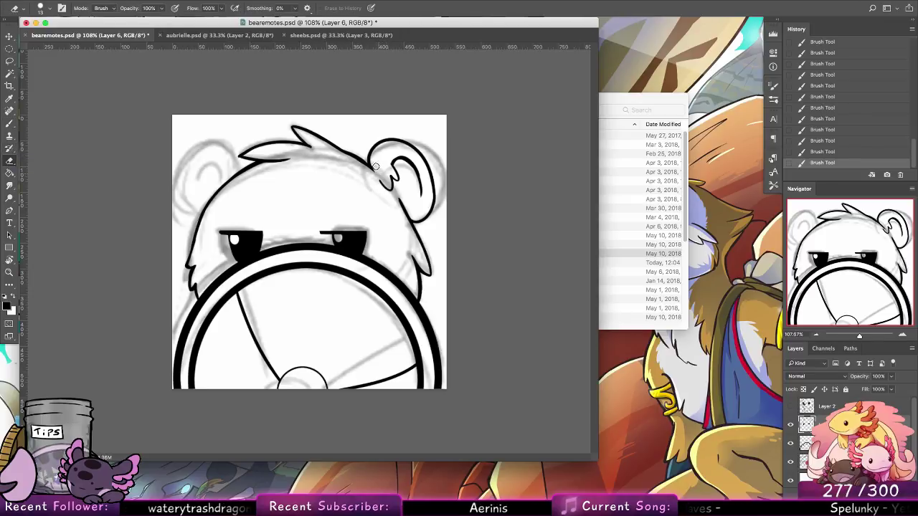
left_click_drag(376, 167, 375, 159)
mouse_move(396, 197)
left_mouse_down()
mouse_move(399, 208)
mouse_move(391, 188)
left_mouse_up()
left_click(11, 123)
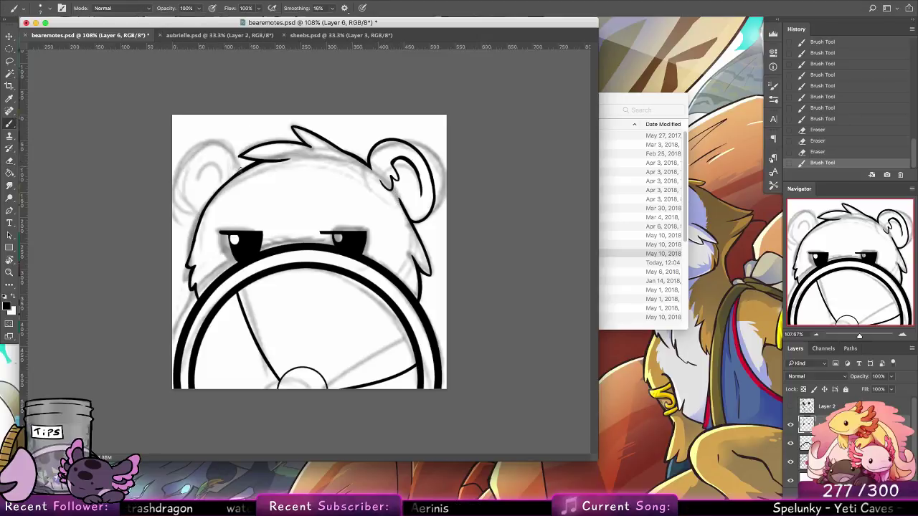
Lasso the inked right-hand ear and paste a copy of it onto a new layer.
key("l")
mouse_move(369, 169)
left_mouse_down()
mouse_move(417, 128)
mouse_move(459, 197)
left_mouse_up()
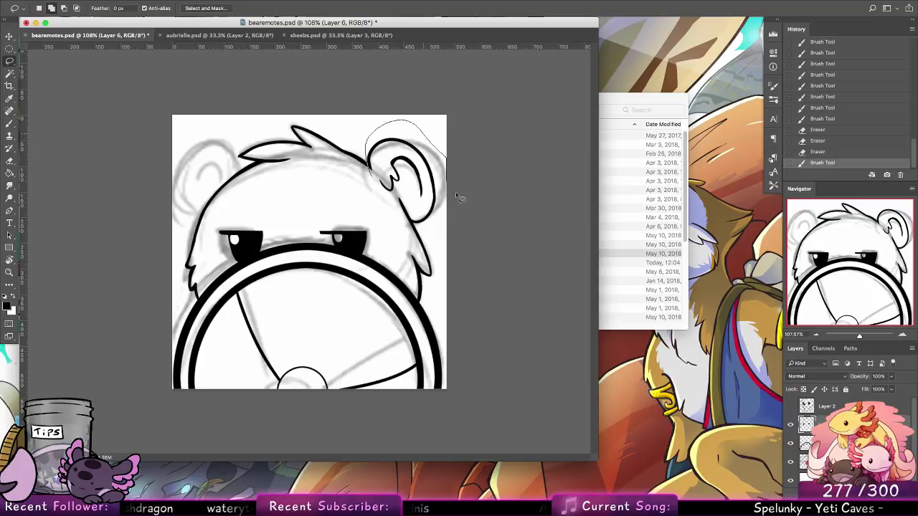
left_click_drag(423, 231, 419, 234)
key("v")
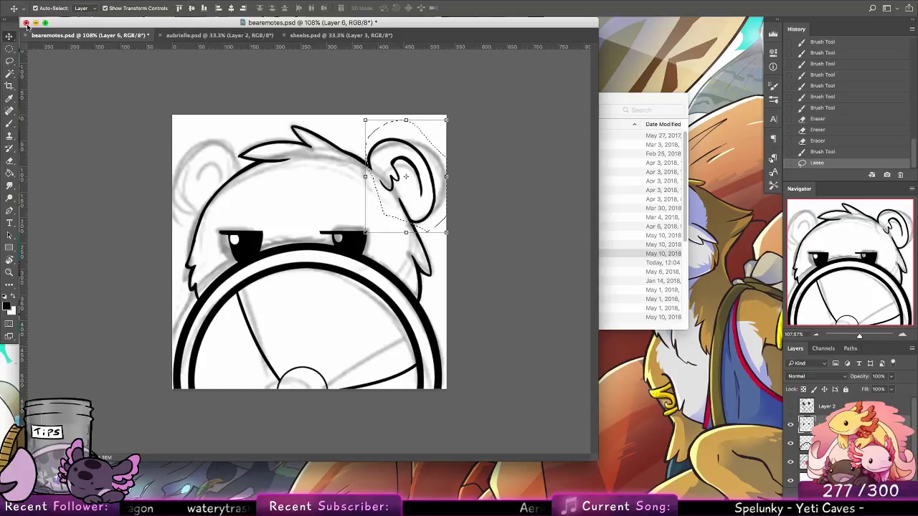
key("ctrl+c")
key("ctrl+v")
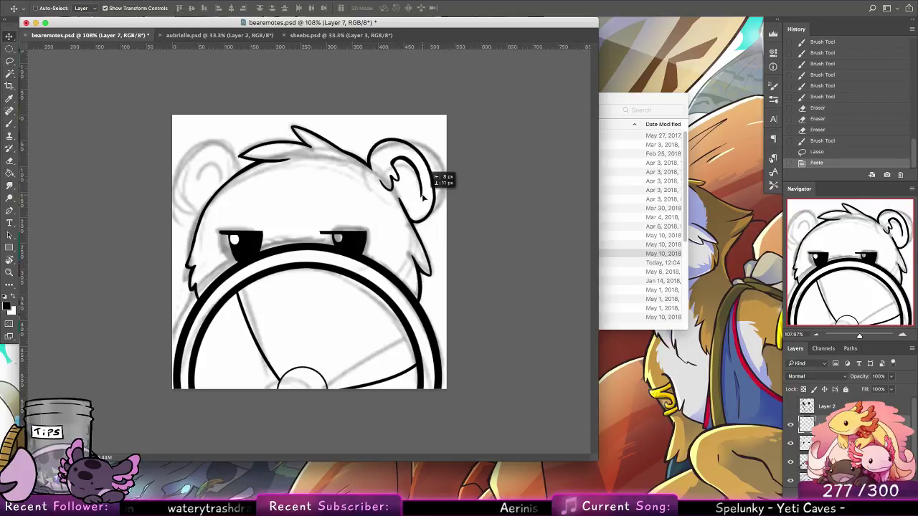
Flip the copied ear horizontally and place it on the left side of the bear's head.
left_click_drag(408, 177, 292, 182)
left_click(108, 0)
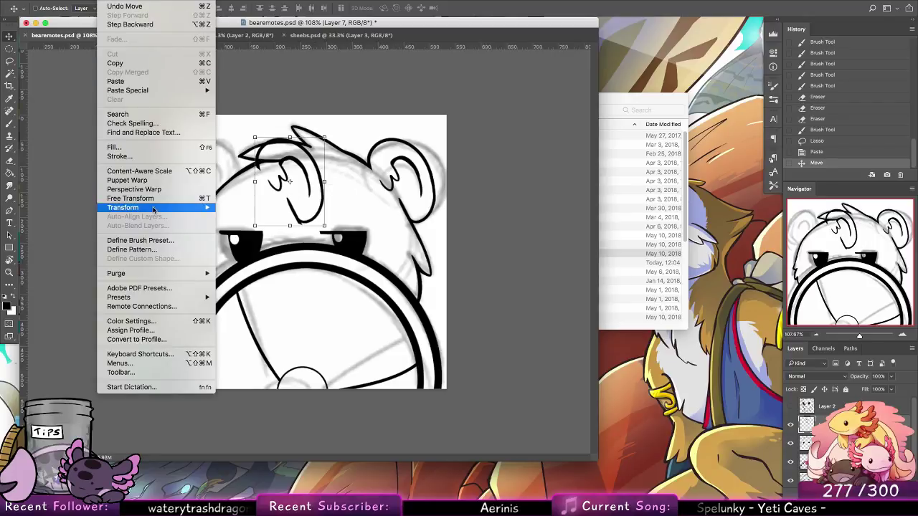
mouse_move(143, 208)
left_click(273, 315)
left_click_drag(292, 208, 226, 210)
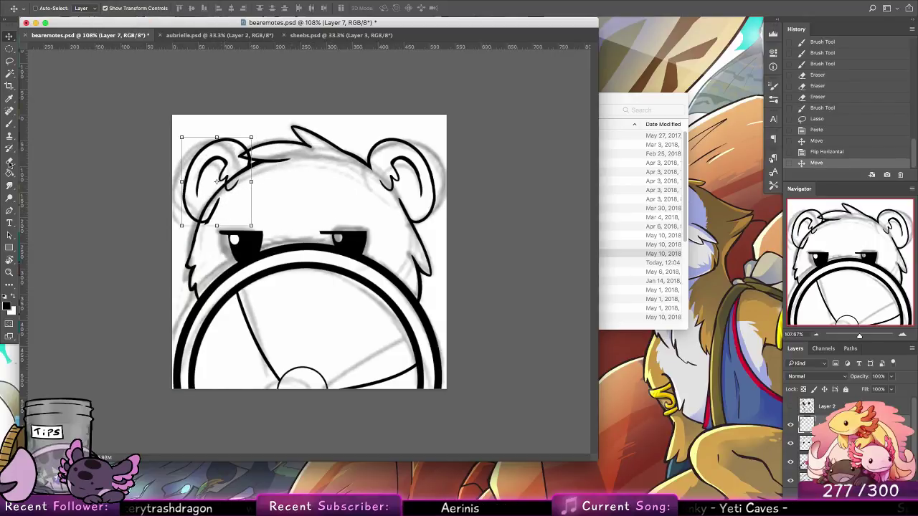
Erase the parts of the copied ear that overlap the hair tuft and the head outline.
key("e")
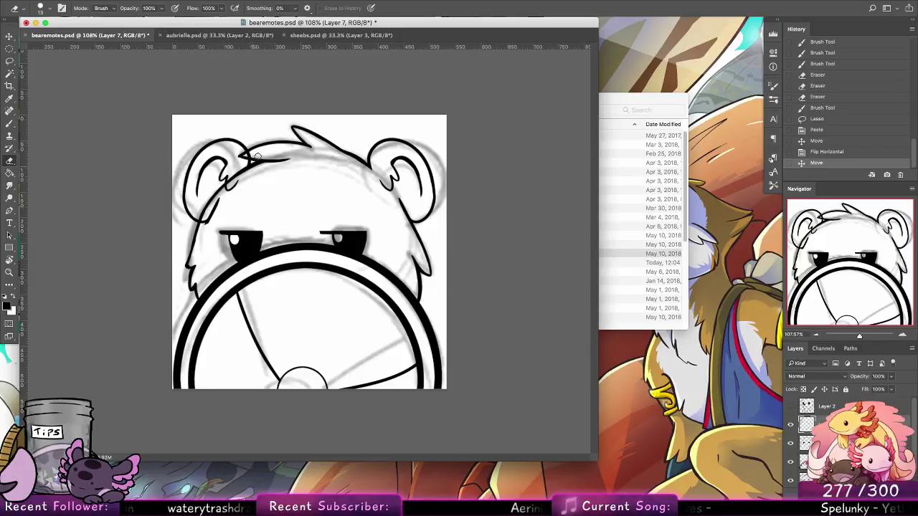
left_click_drag(256, 156, 244, 157)
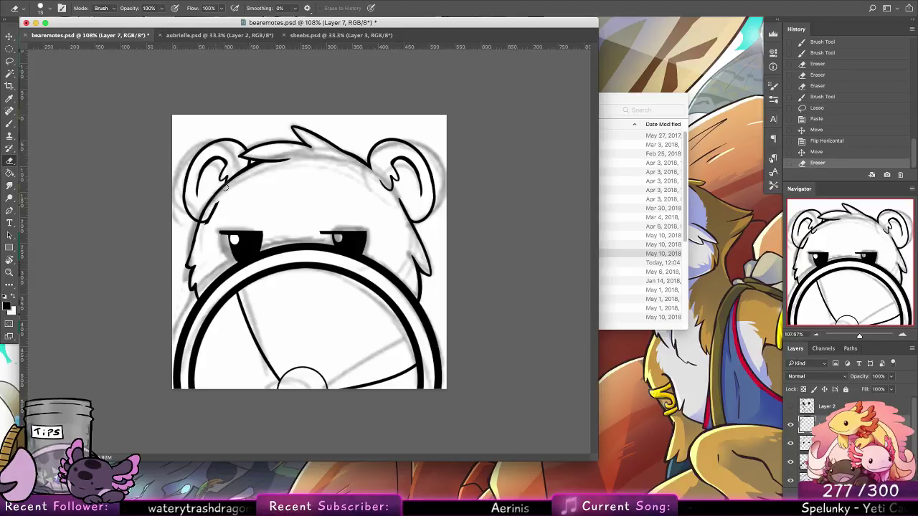
mouse_move(225, 187)
left_mouse_down()
mouse_move(204, 231)
mouse_move(204, 218)
left_mouse_up()
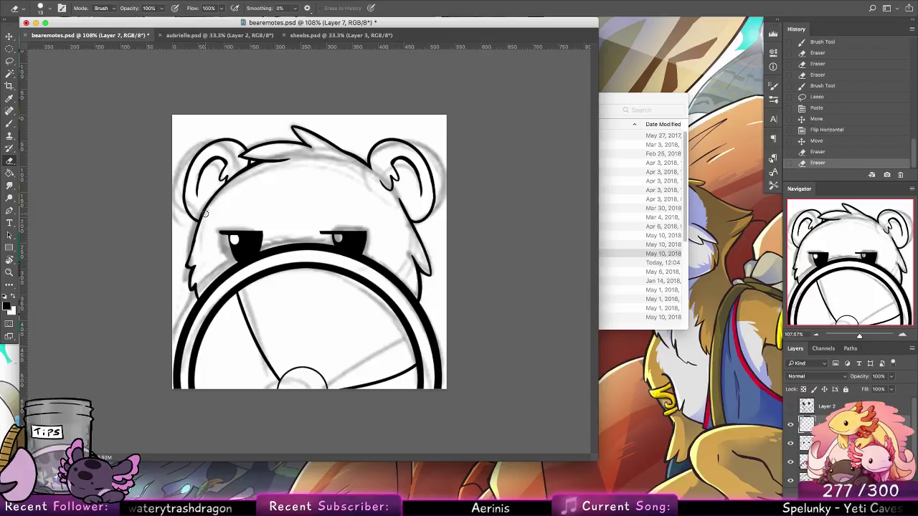
Touch up the line joints between hair tuft, ears and both sides of the head with the black brush.
key("b")
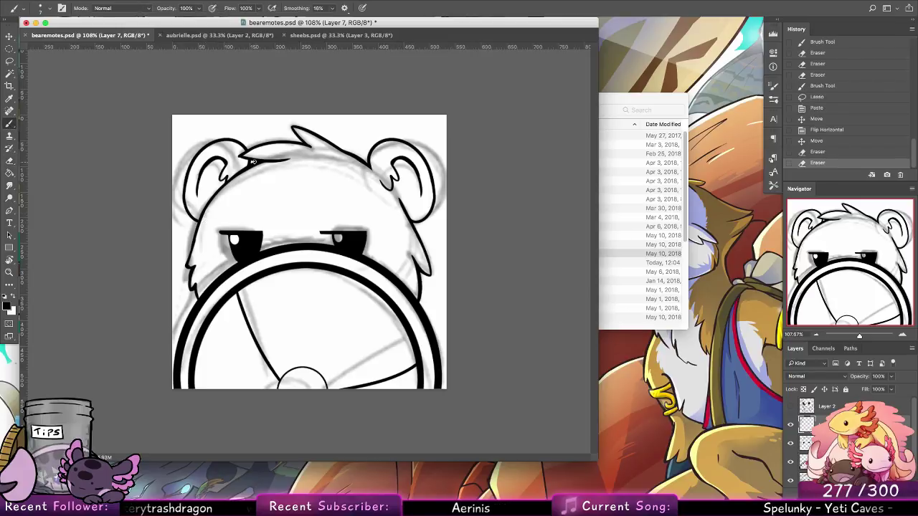
left_click_drag(253, 162, 263, 159)
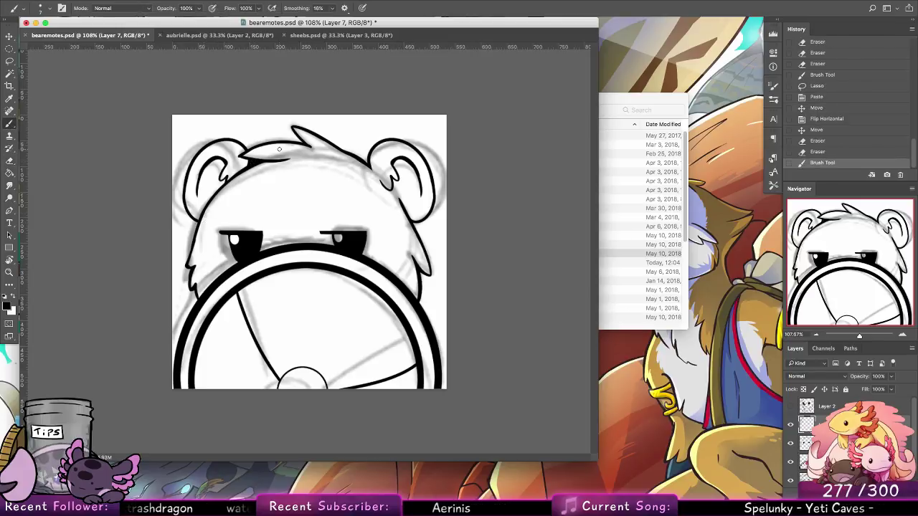
left_click_drag(210, 215, 191, 251)
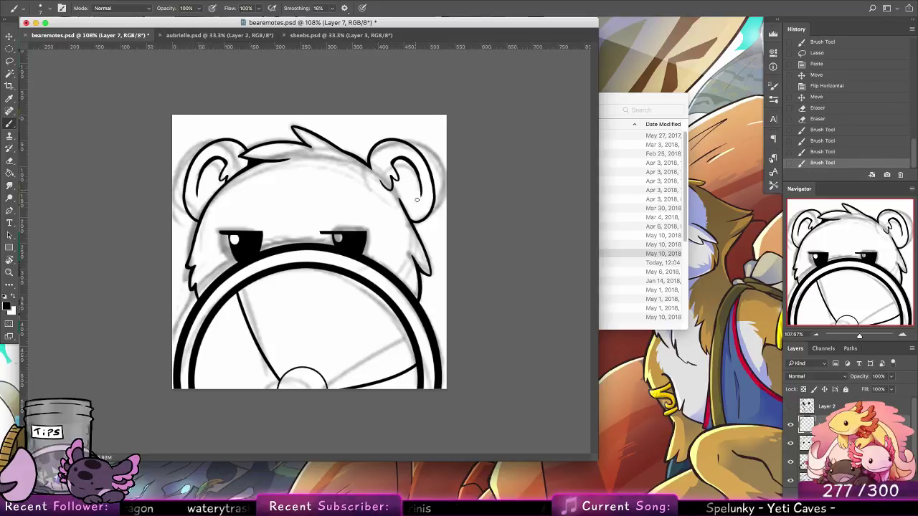
left_click_drag(411, 219, 418, 233)
key("super+z")
left_click_drag(401, 201, 426, 251)
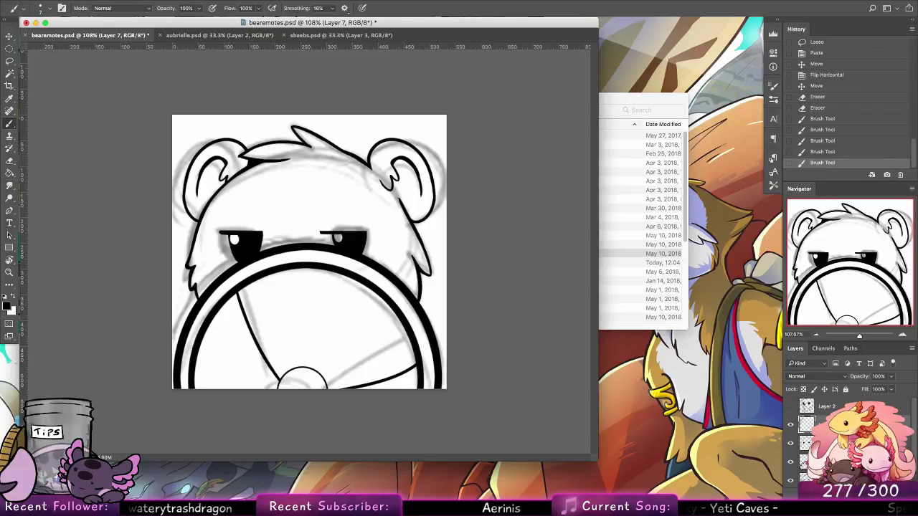
Merge the copied ear's layer with the other line-art layers of the steering-wheel bear.
left_click(832, 443, "shift")
right_click(815, 442)
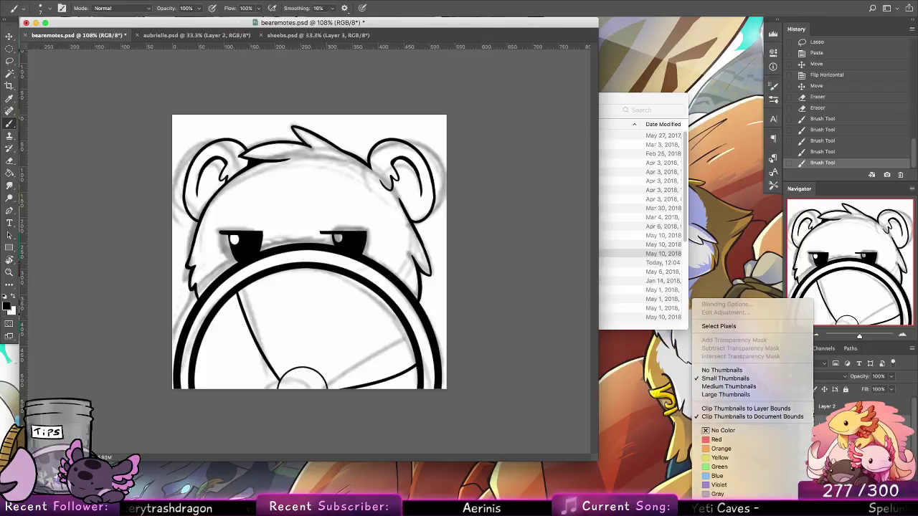
right_click(844, 441)
left_click(735, 371)
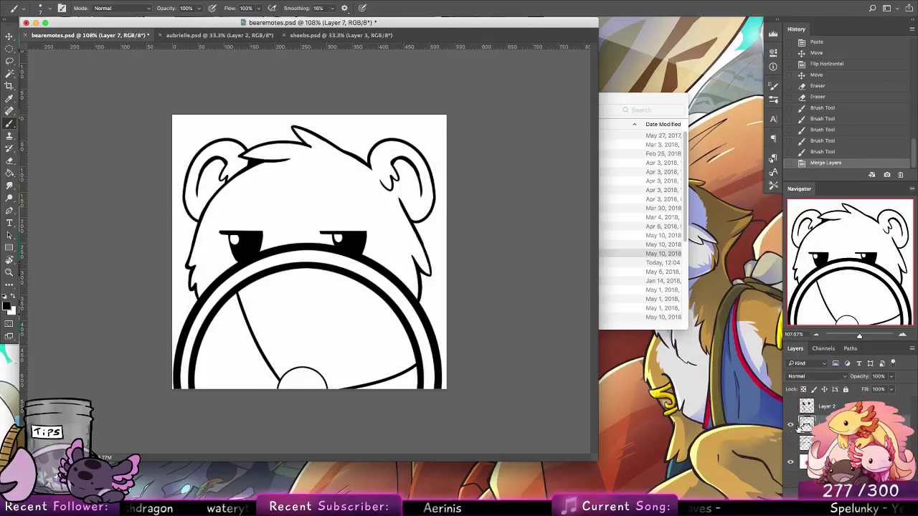
Swap the finished line art for the Layer 2 bear sketch and lower that sketch's opacity to 24%.
left_click(790, 424)
left_click(791, 424)
left_click(790, 425)
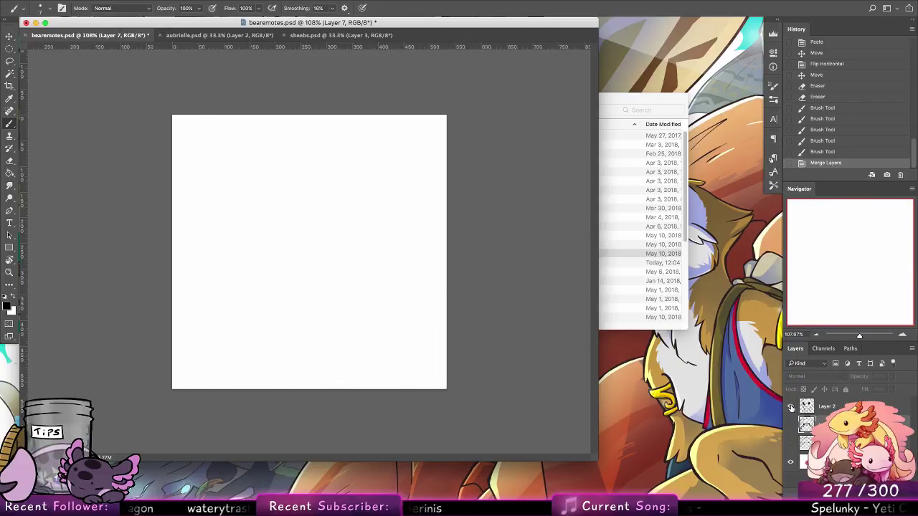
left_click(791, 406)
left_click(843, 407)
left_click(852, 392)
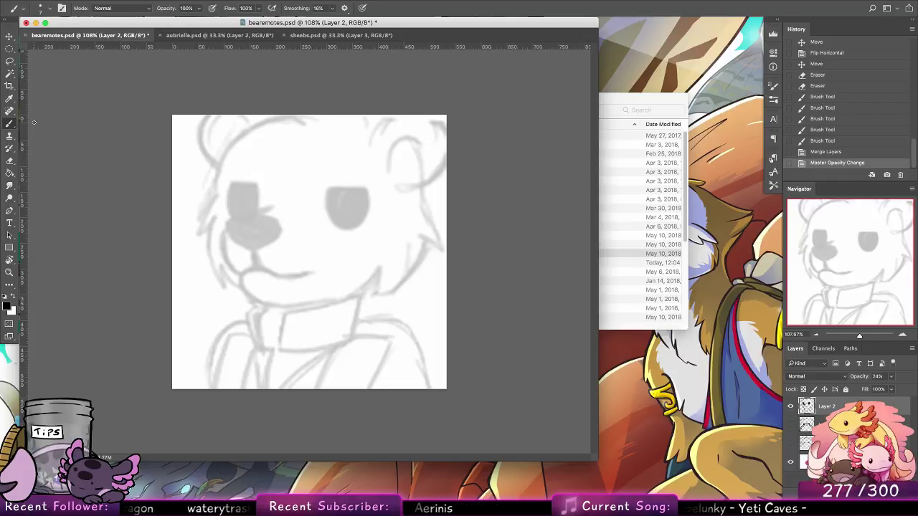
Undo the test stroke made on the sketch layer and add a new layer above it for inking.
left_click_drag(229, 222, 246, 214)
key("super+z")
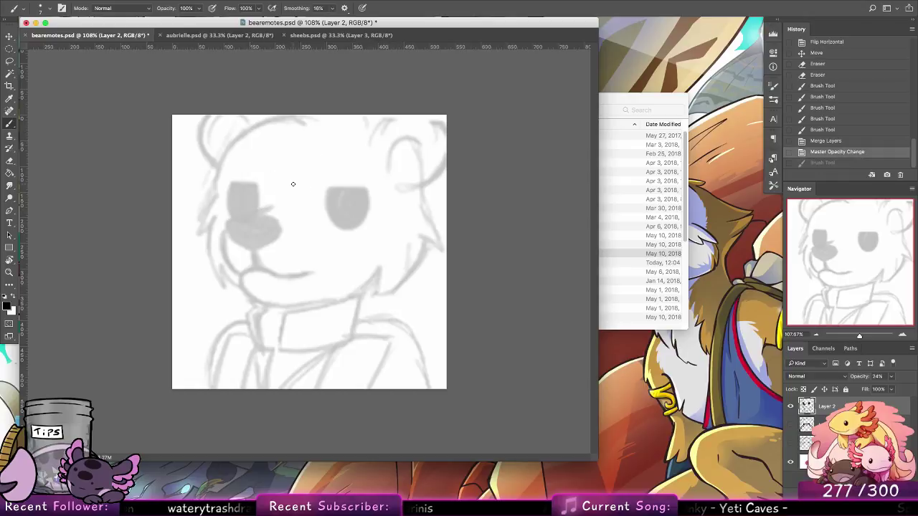
key("ctrl+shift+alt+n")
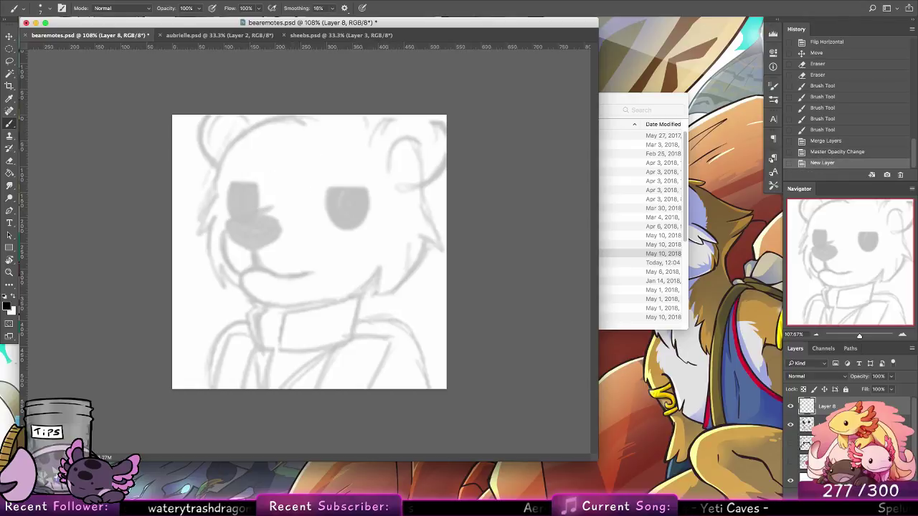
Ink the bear's oval nose, the thickened bridge line above it and the left curve of the muzzle, following the sketch.
left_click_drag(226, 222, 266, 201)
key("super+z")
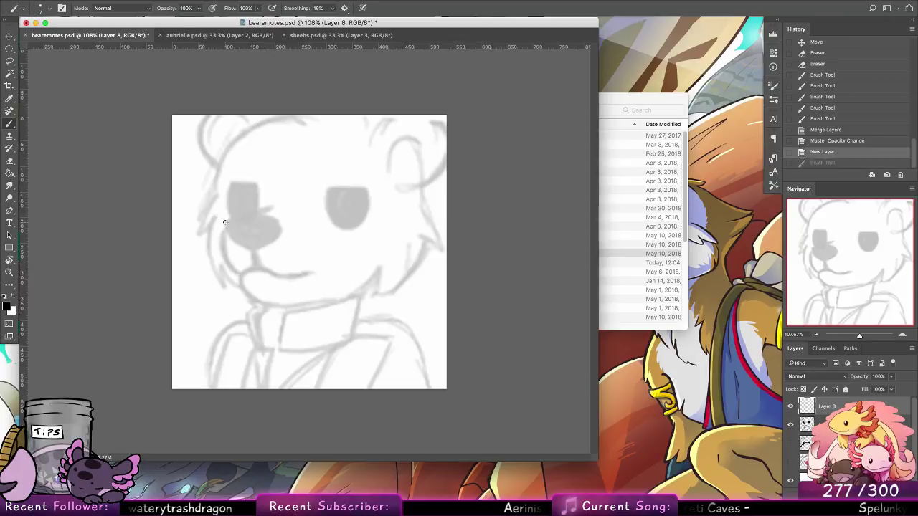
mouse_move(226, 222)
left_mouse_down()
mouse_move(266, 197)
mouse_move(225, 234)
mouse_move(251, 249)
mouse_move(281, 228)
mouse_move(241, 232)
mouse_move(252, 227)
mouse_move(222, 258)
mouse_move(238, 271)
left_mouse_up()
key("super+z")
key("super+z")
key("super+z")
key("super+z")
key("super+z")
key("super+z")
key("super+z")
key("super+z")
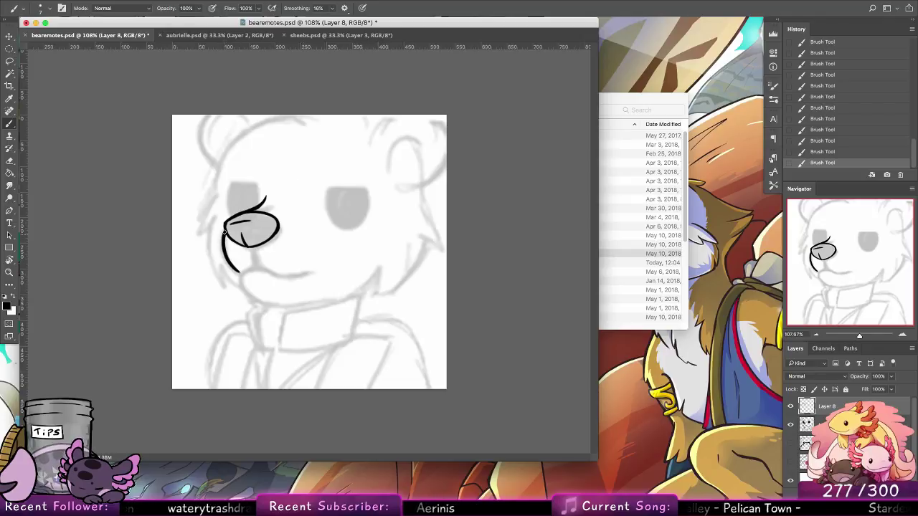
left_click_drag(224, 237, 241, 212)
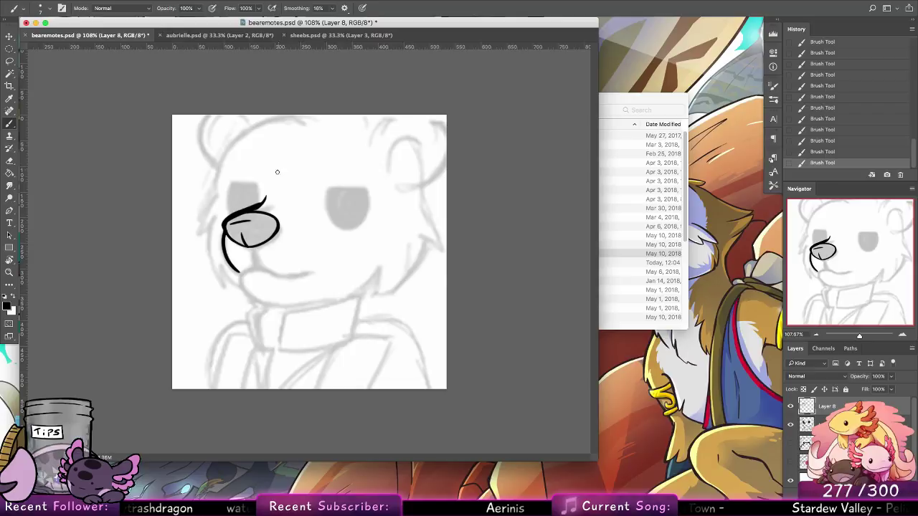
Extend the upper tip of the bridge line and ink the bear's mouth curve, the line below the nose and the chin.
left_click_drag(267, 188, 263, 201)
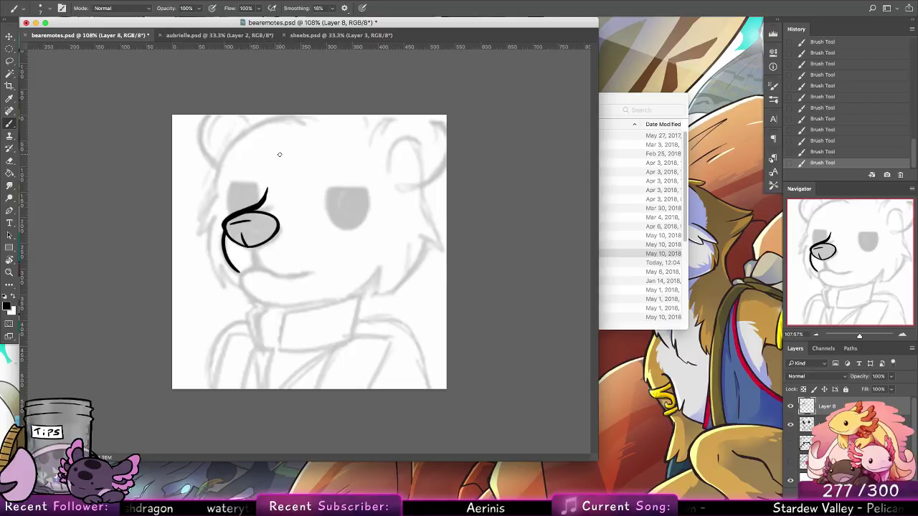
mouse_move(239, 272)
left_mouse_down()
mouse_move(259, 266)
mouse_move(251, 273)
mouse_move(299, 276)
mouse_move(248, 246)
mouse_move(259, 268)
left_mouse_up()
key("super+z")
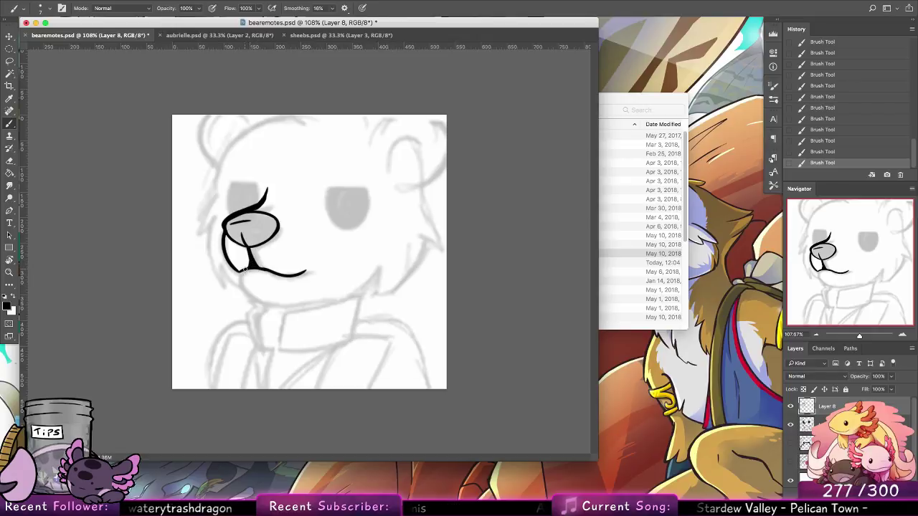
left_click_drag(245, 288, 283, 300)
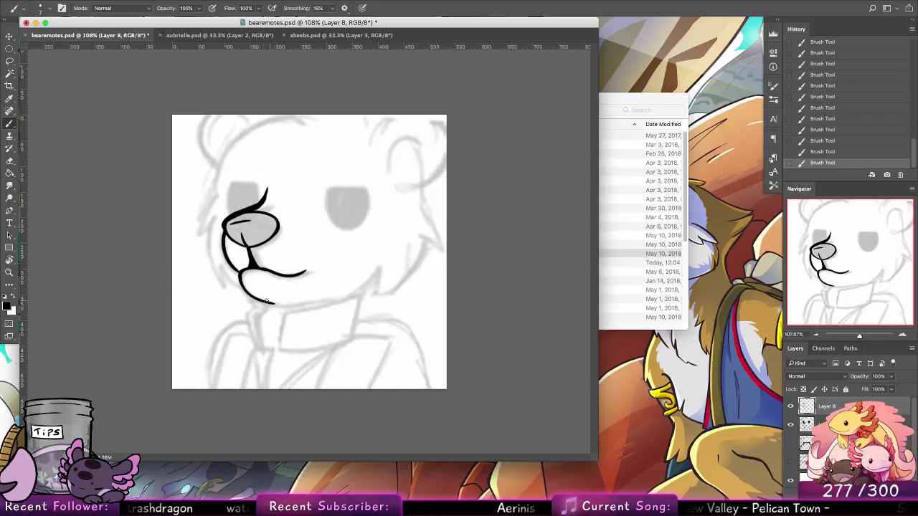
Ink the bear's jawline and the jagged fur of the right cheek up to the ear, following the sketch.
mouse_move(266, 301)
left_mouse_down()
mouse_move(304, 305)
mouse_move(367, 279)
mouse_move(359, 286)
mouse_move(367, 280)
mouse_move(367, 295)
mouse_move(383, 290)
mouse_move(420, 229)
mouse_move(423, 248)
left_mouse_up()
key("super+z")
key("super+z")
key("super+z")
key("super+z")
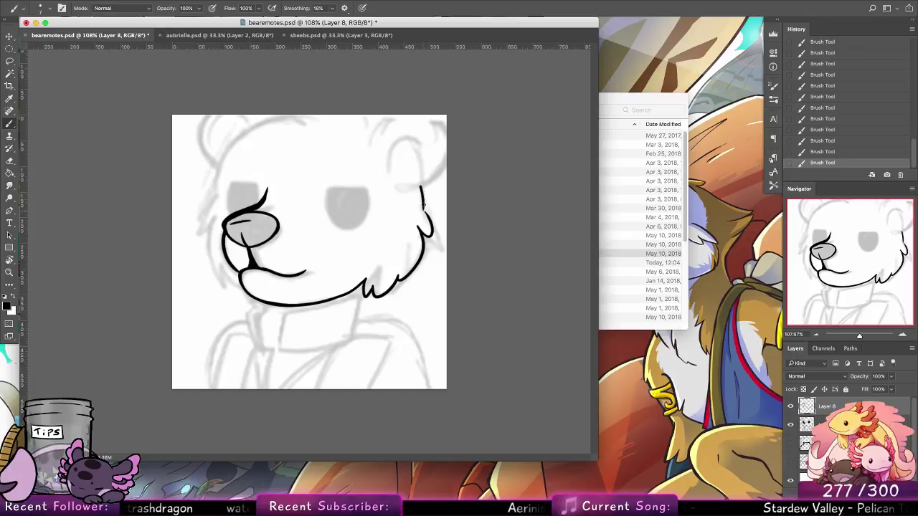
left_click_drag(421, 185, 433, 231)
key("super+z")
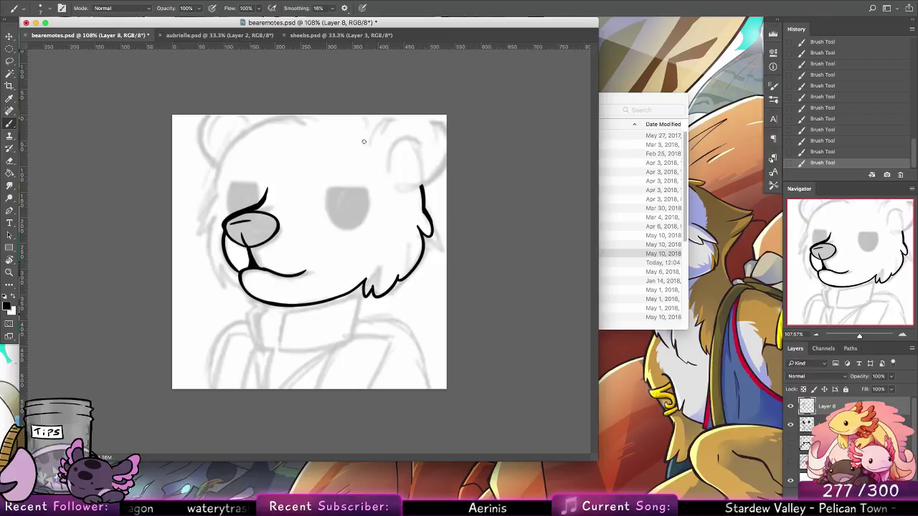
Set the brush size to 35 px.
left_click(47, 9)
left_click(48, 128)
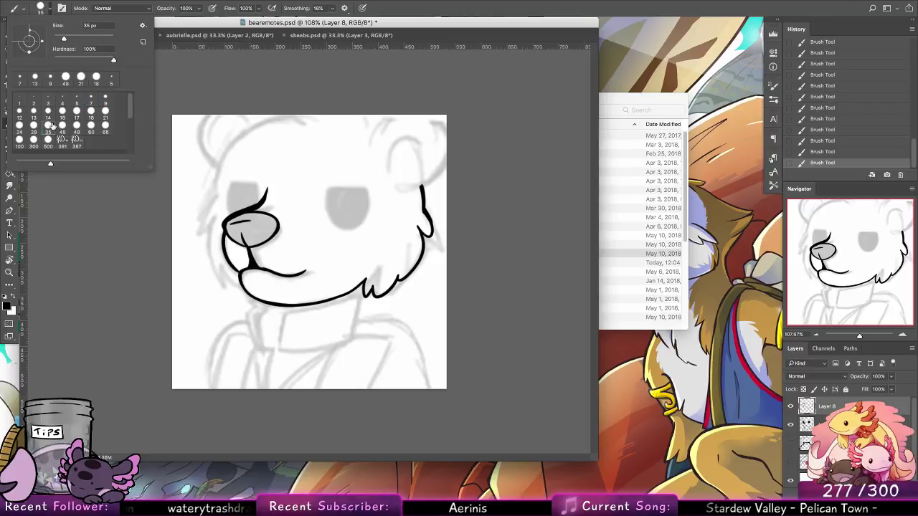
mouse_move(346, 191)
left_mouse_down()
mouse_move(339, 214)
mouse_move(358, 192)
mouse_move(336, 192)
mouse_move(354, 222)
mouse_move(348, 175)
left_mouse_up()
mouse_move(245, 195)
left_mouse_down()
mouse_move(241, 208)
mouse_move(237, 188)
mouse_move(251, 179)
mouse_move(248, 208)
left_mouse_up()
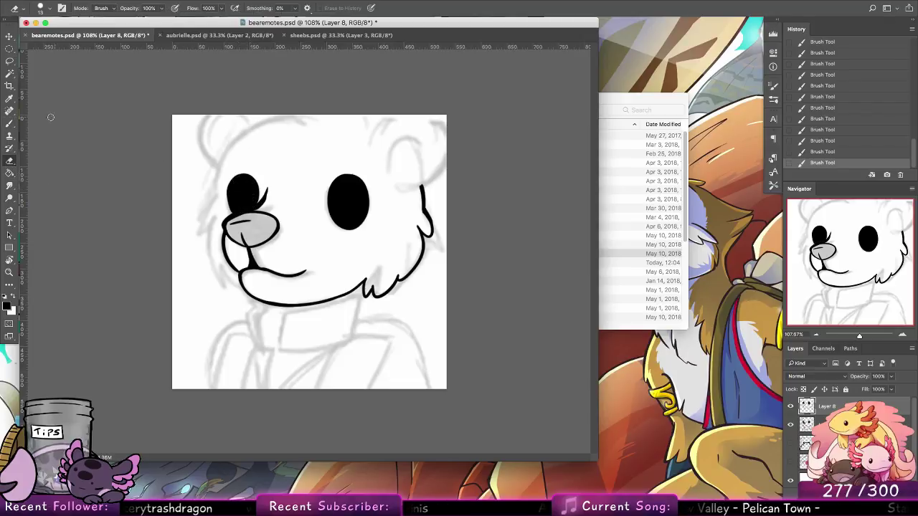
key("super+alt+z")
key("super+alt+z")
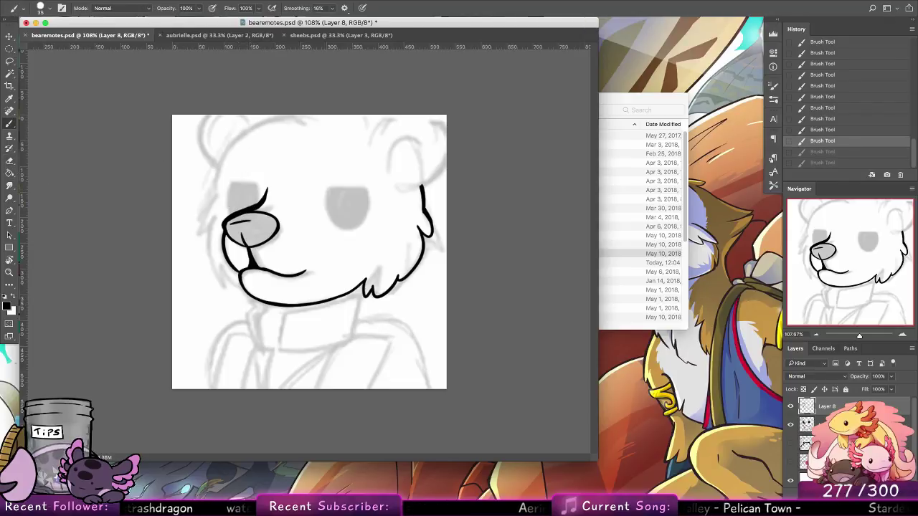
Add a new layer and paint both of the bear's eyes on it as solid black ovals.
key("super+shift+alt+n")
mouse_move(341, 185)
left_mouse_down()
mouse_move(338, 194)
mouse_move(358, 208)
mouse_move(340, 214)
left_mouse_up()
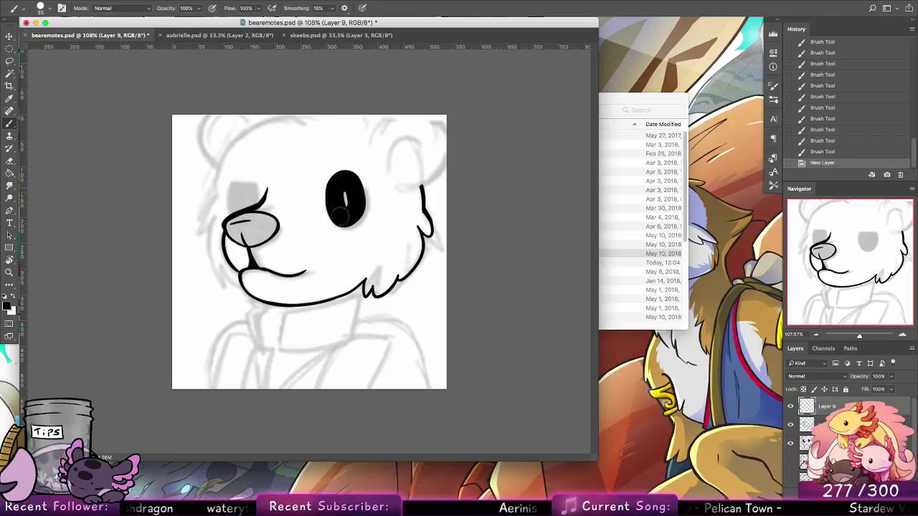
key("super+alt+z")
mouse_move(337, 173)
left_mouse_down()
mouse_move(332, 207)
mouse_move(352, 211)
mouse_move(344, 179)
mouse_move(336, 202)
mouse_move(336, 186)
mouse_move(343, 218)
mouse_move(357, 194)
mouse_move(341, 180)
mouse_move(347, 205)
mouse_move(346, 180)
left_mouse_up()
key("super+alt+z")
mouse_move(247, 207)
left_mouse_down()
mouse_move(238, 181)
mouse_move(243, 195)
left_mouse_up()
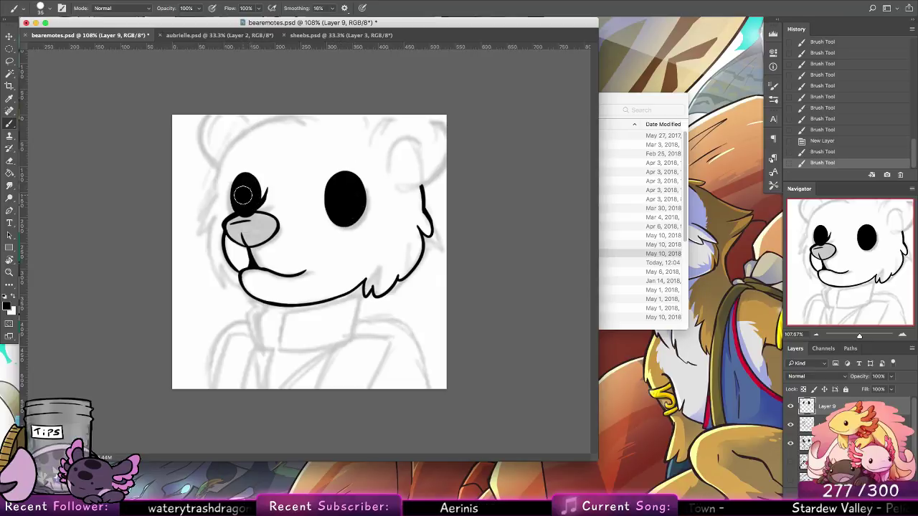
Erase the left eye's overlap on the nose and cut the tops of both eyes off flat for a half-lidded look.
key("e")
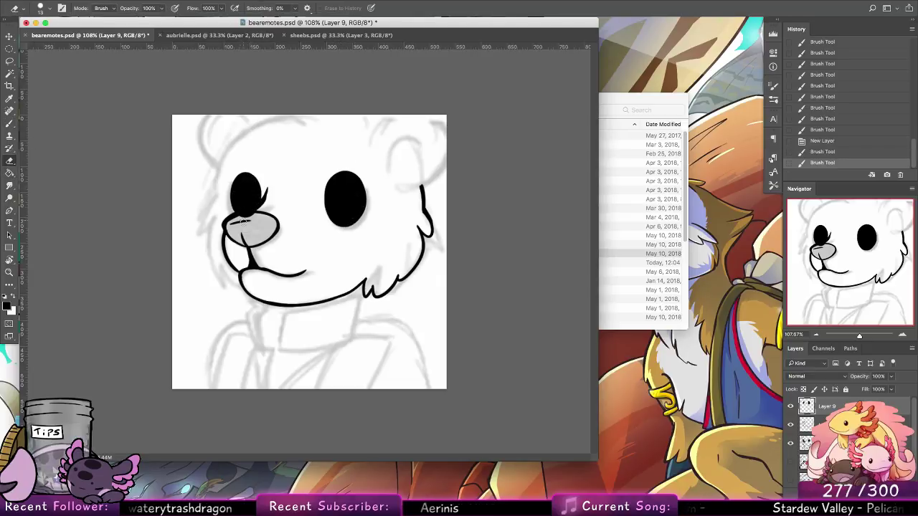
left_click(270, 202)
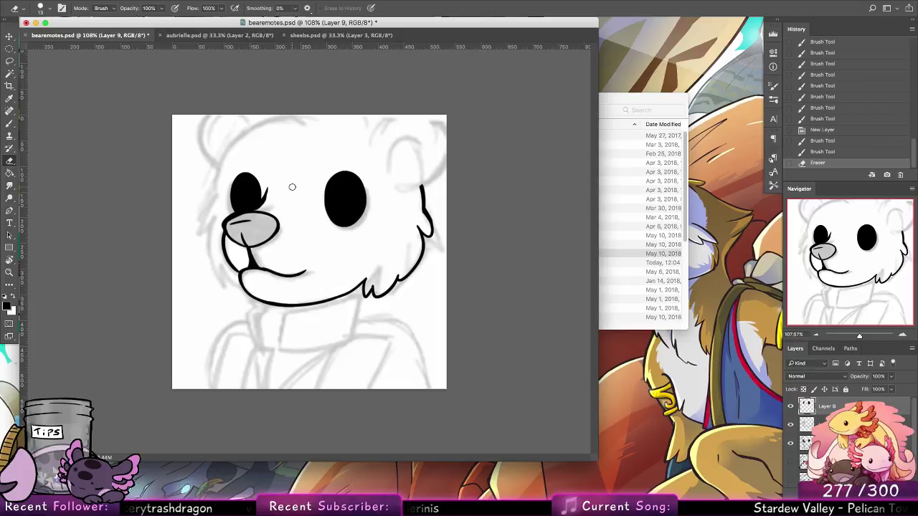
key("alt+super+z")
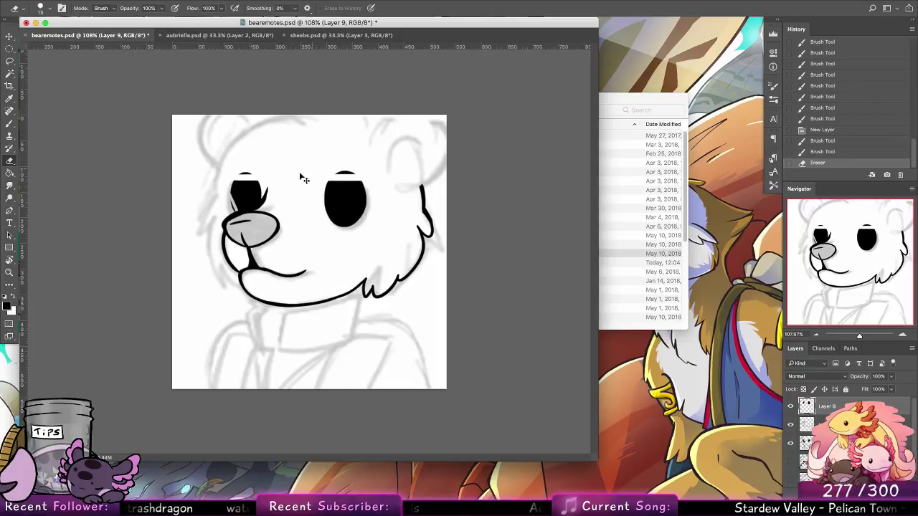
key("alt+super+z")
mouse_move(227, 182)
left_mouse_down()
mouse_move(398, 181)
mouse_move(233, 176)
mouse_move(370, 174)
mouse_move(315, 175)
mouse_move(353, 174)
left_mouse_up()
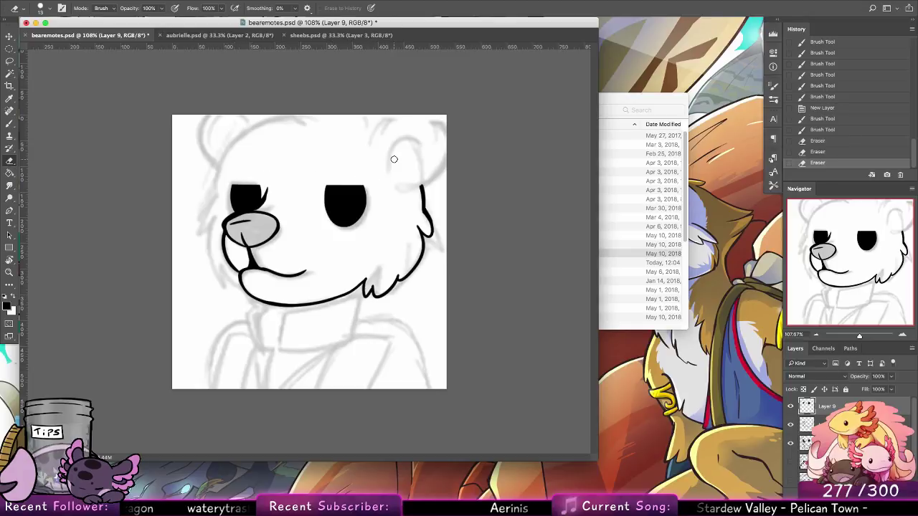
Ink the tuft on top of the head and the forehead's left curve with a 7 px brush.
left_click(9, 124)
left_click(50, 9)
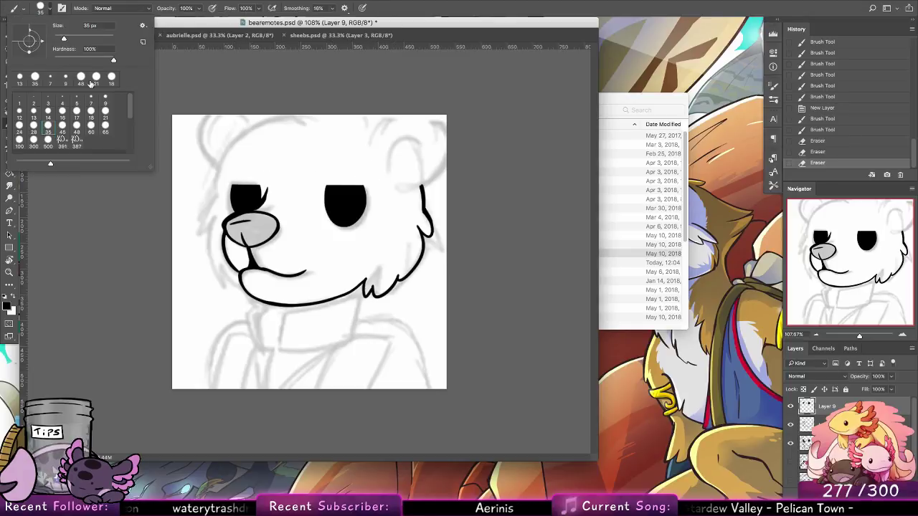
left_click(33, 112)
left_click(807, 413)
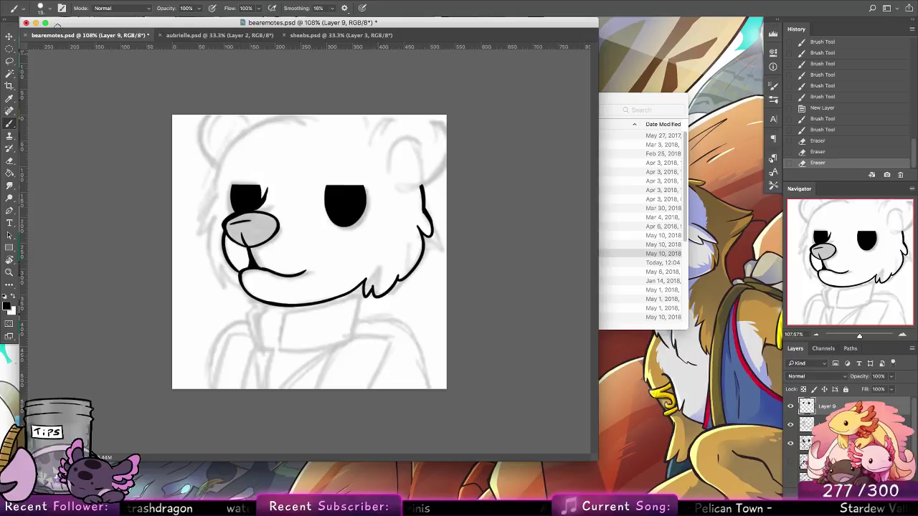
left_click(49, 8)
left_click(105, 99)
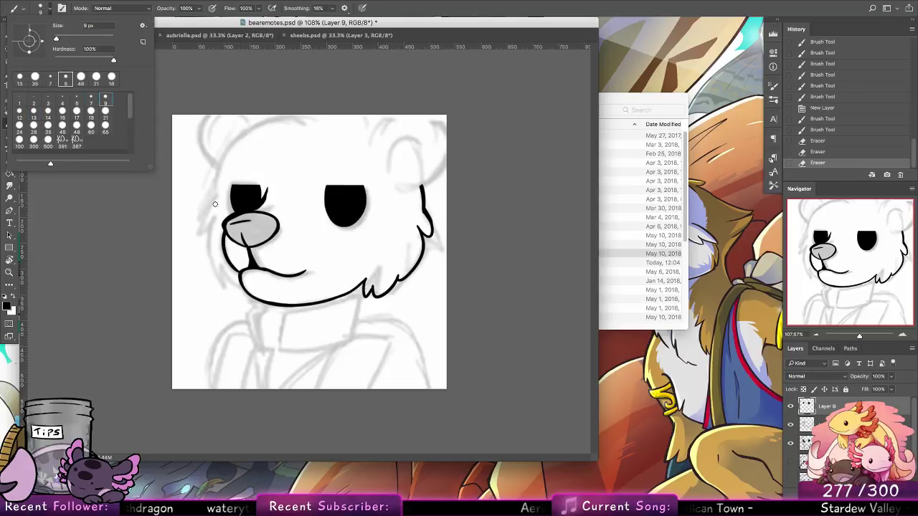
left_click(91, 101)
mouse_move(270, 116)
left_mouse_down()
mouse_move(294, 122)
mouse_move(284, 138)
mouse_move(259, 118)
mouse_move(220, 164)
mouse_move(218, 188)
left_mouse_up()
key("super+z")
key("super+z")
key("super+z")
key("super+z")
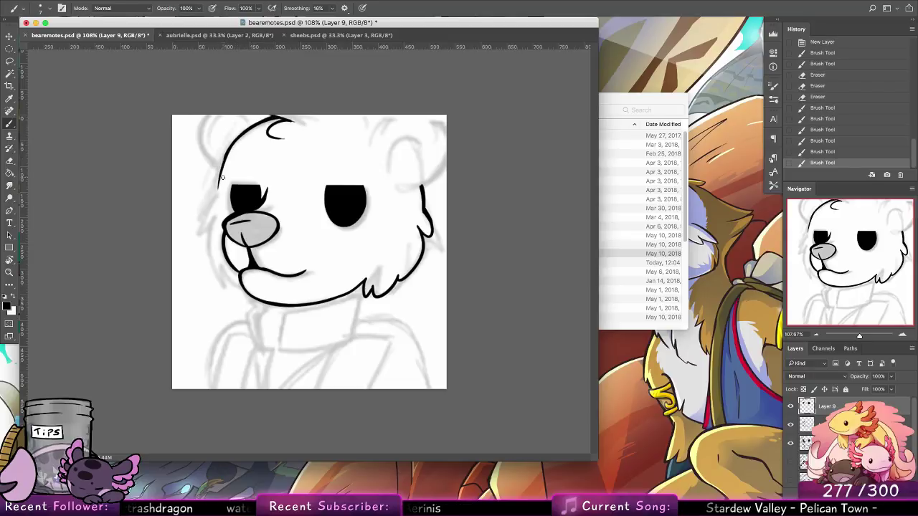
Redraw the forehead's left line and ink the left cheek's fur points down to the muzzle.
key("super+z")
left_click_drag(232, 145, 218, 190)
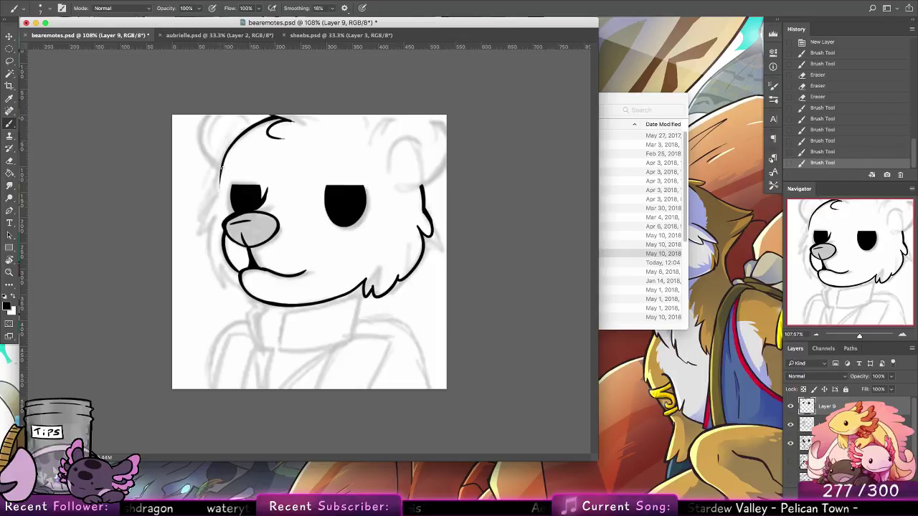
key("super+z")
mouse_move(228, 151)
left_mouse_down()
mouse_move(203, 233)
mouse_move(231, 287)
mouse_move(232, 277)
mouse_move(245, 292)
mouse_move(233, 279)
mouse_move(233, 287)
left_mouse_up()
key("super+z")
key("super+z")
key("super+z")
key("super+z")
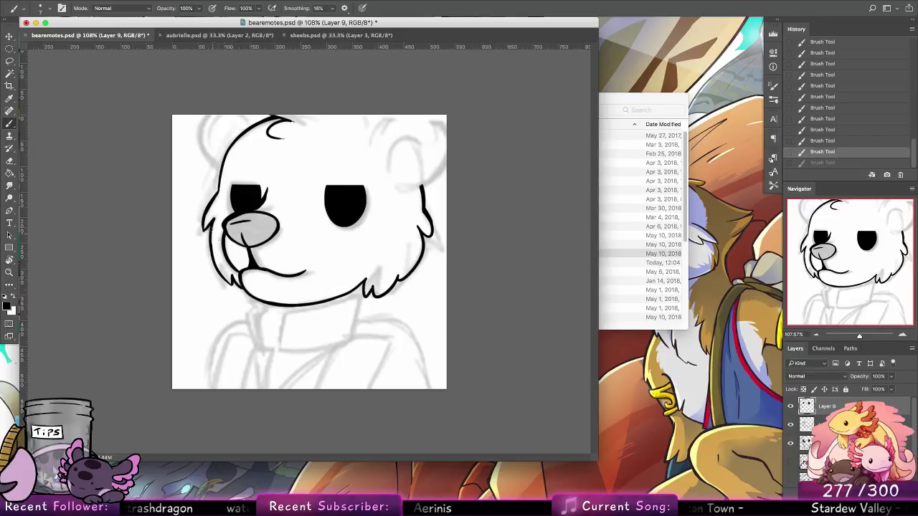
mouse_move(210, 226)
left_mouse_down()
mouse_move(223, 278)
mouse_move(234, 287)
left_mouse_up()
key("ctrl+z")
key("super+z")
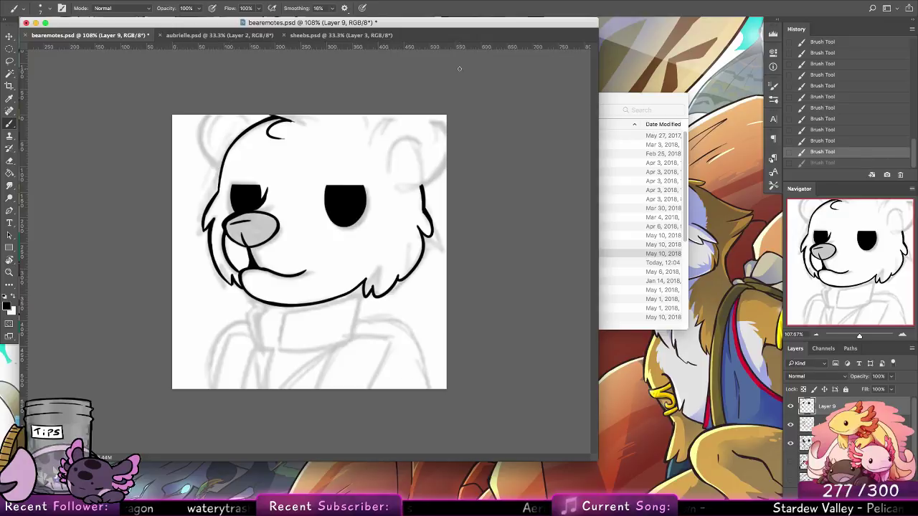
Ink the right ear's outer outline and the short thick line where the ear meets the top of the head.
left_click_drag(360, 114, 369, 117)
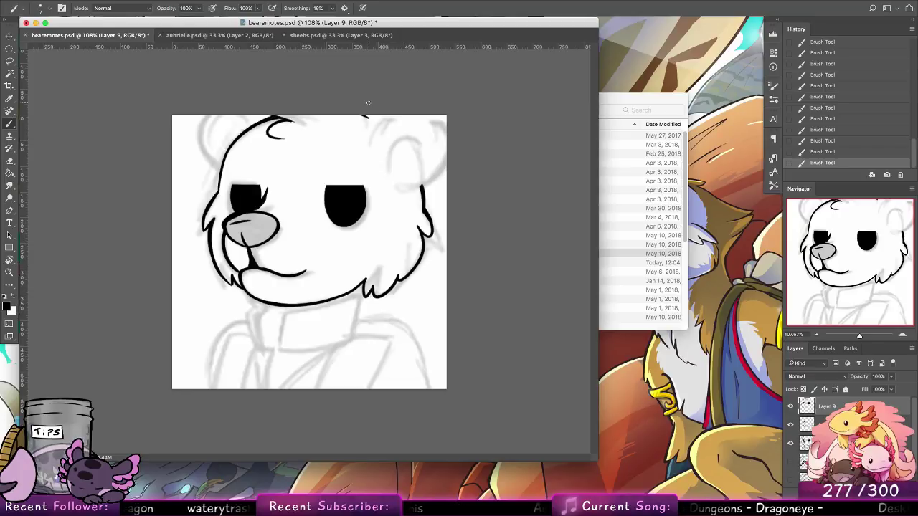
mouse_move(416, 108)
left_mouse_down()
mouse_move(443, 166)
mouse_move(431, 188)
mouse_move(446, 163)
left_mouse_up()
key("super+z")
key("super+z")
mouse_move(435, 184)
left_mouse_down()
mouse_move(445, 174)
mouse_move(443, 128)
left_mouse_up()
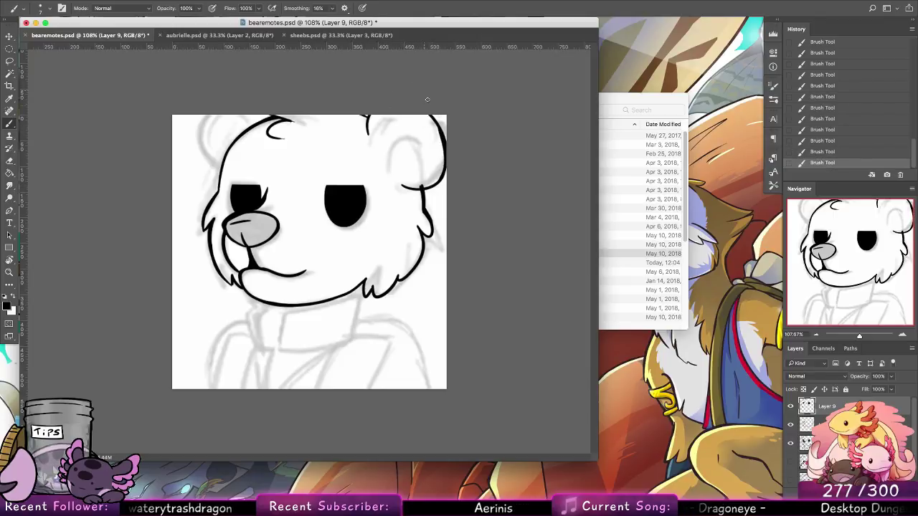
left_click_drag(424, 91, 448, 155)
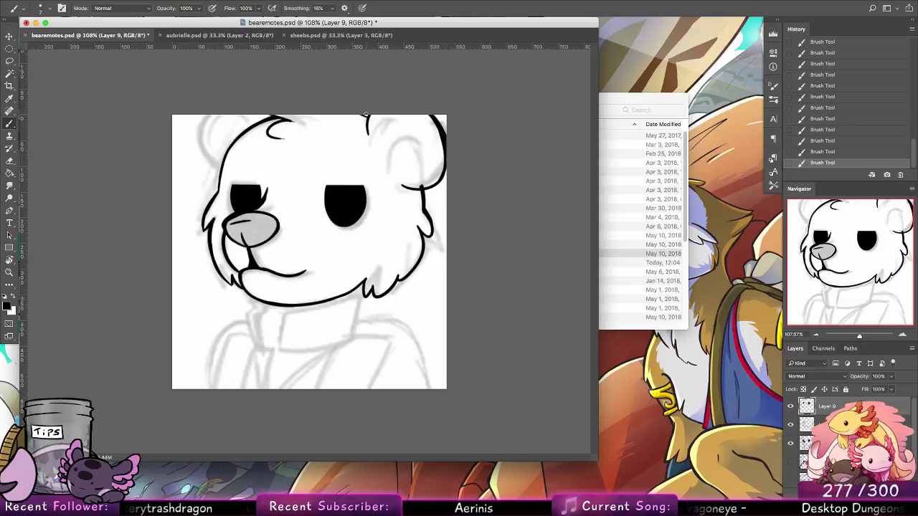
left_click_drag(369, 114, 369, 132)
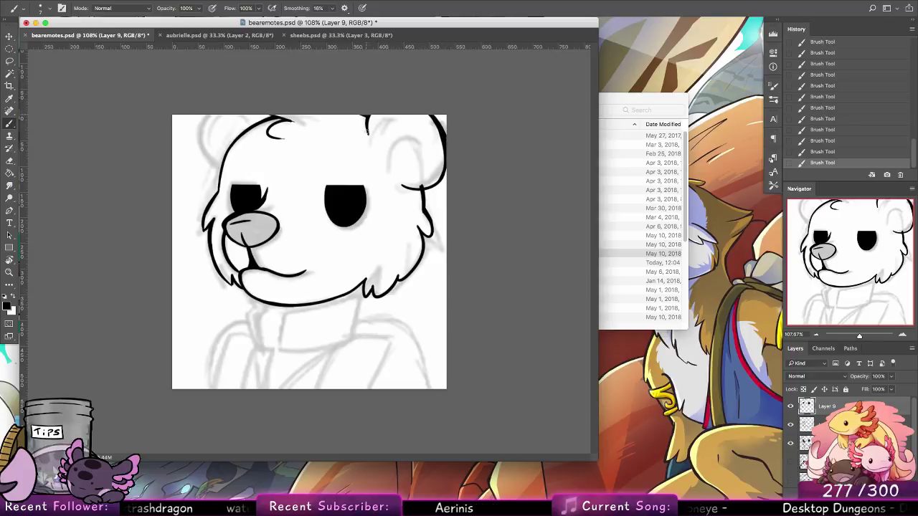
Erase the overlapping line ends where the right ear meets the cheek on both Layer 9 and Layer 8.
key("e")
left_click_drag(423, 183, 429, 178)
left_click(805, 425)
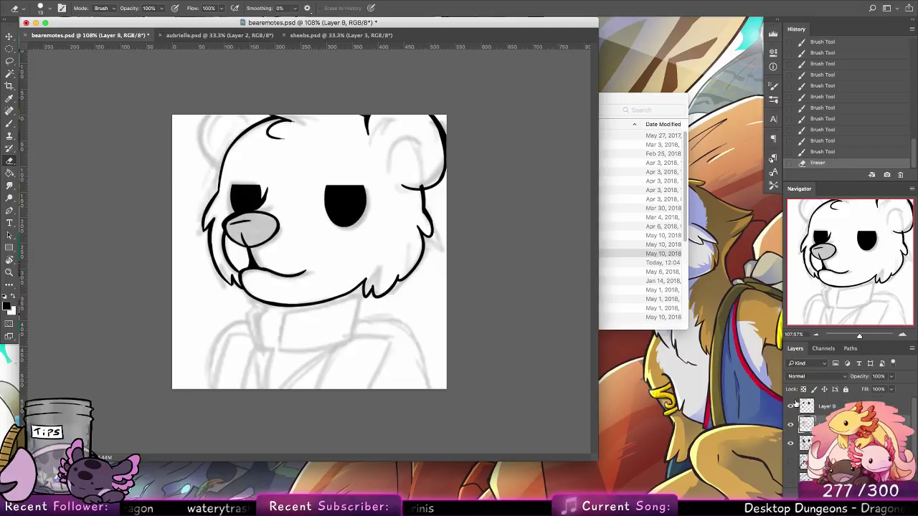
left_click_drag(420, 185, 424, 184)
Ink the right ear's inner curve and fur tuft on Layer 9.
left_click(9, 123)
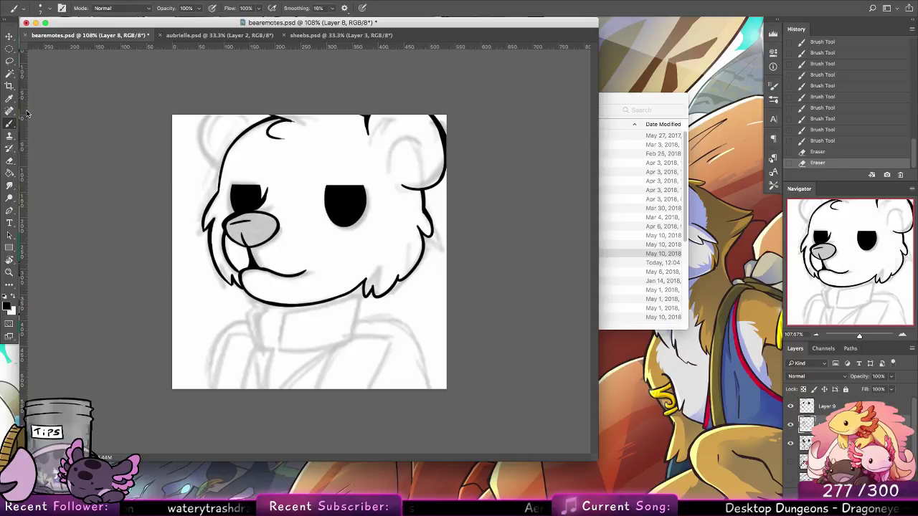
left_click(822, 406)
mouse_move(383, 157)
left_mouse_down()
mouse_move(394, 153)
mouse_move(386, 164)
mouse_move(429, 145)
left_mouse_up()
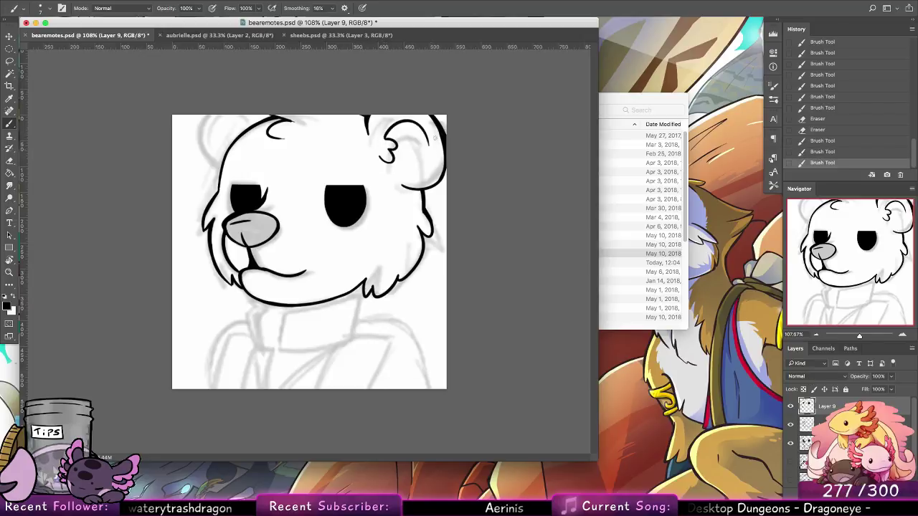
Ink the left ear's outer outline with its inner curve and fur tuft, redrawing the first stroke.
left_click_drag(211, 115, 217, 158)
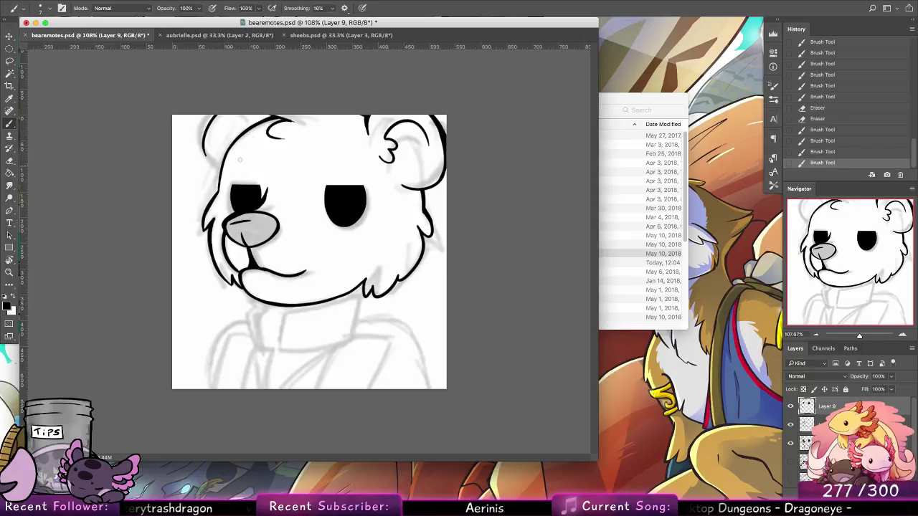
key("super+z")
mouse_move(213, 117)
left_mouse_down()
mouse_move(221, 165)
mouse_move(237, 132)
mouse_move(221, 147)
left_mouse_up()
key("super+z")
key("super+z")
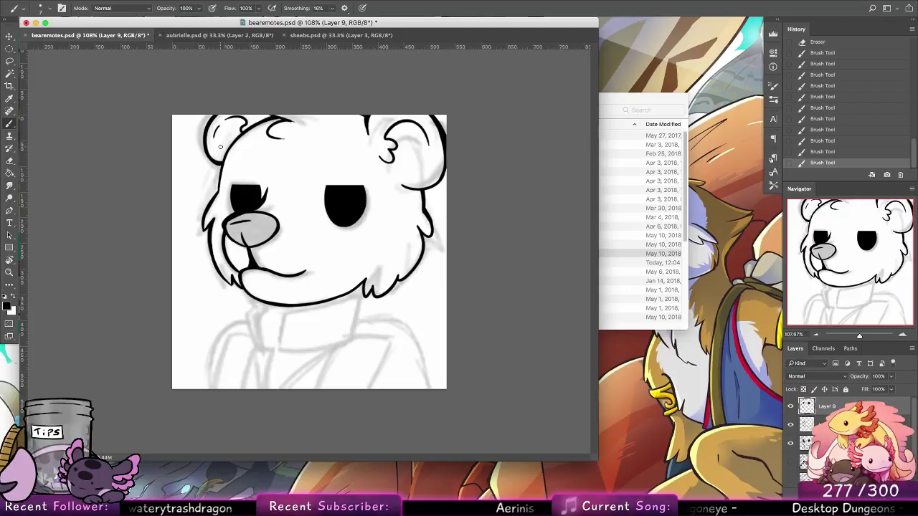
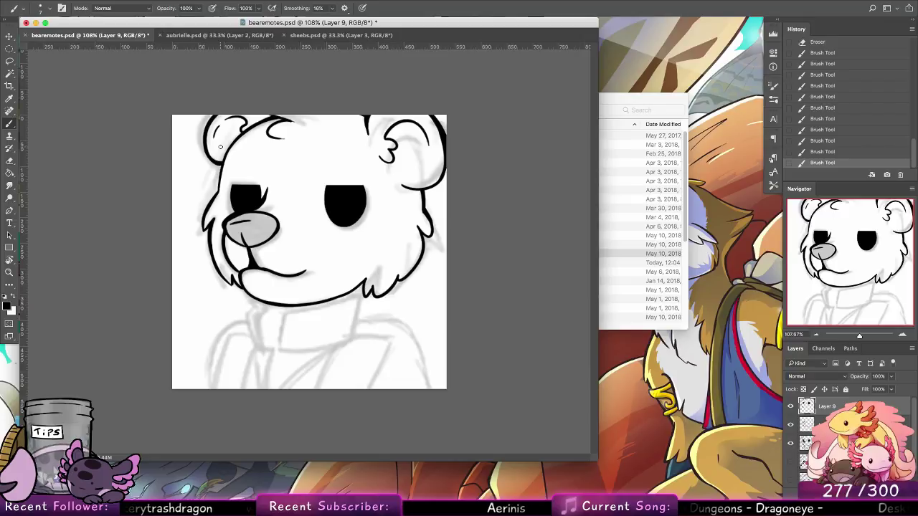
Switch to Google Chrome and search the web for "gw1 asura skills".
mouse_move(267, 487)
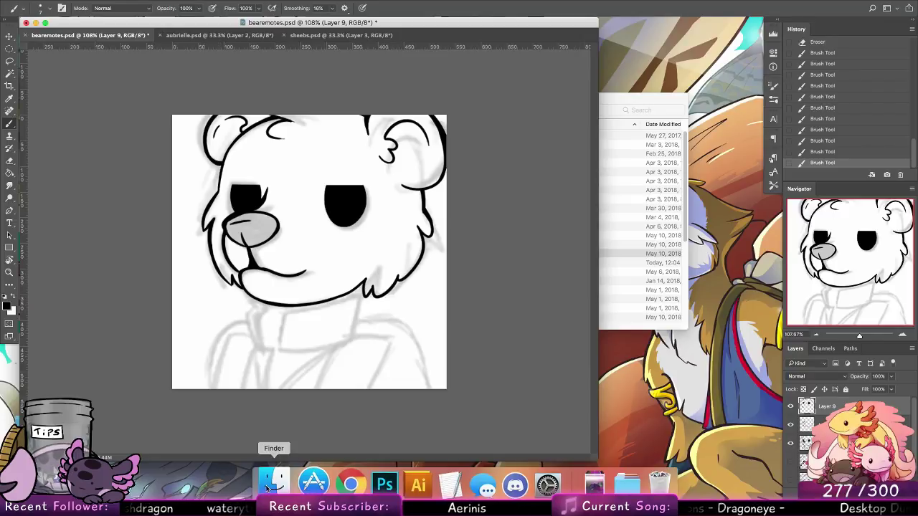
left_click(340, 486)
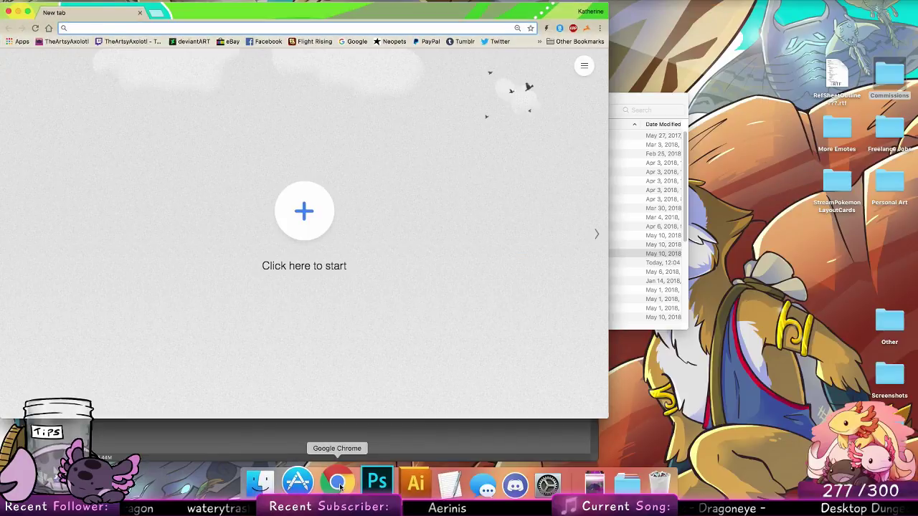
type("gw1 asura")
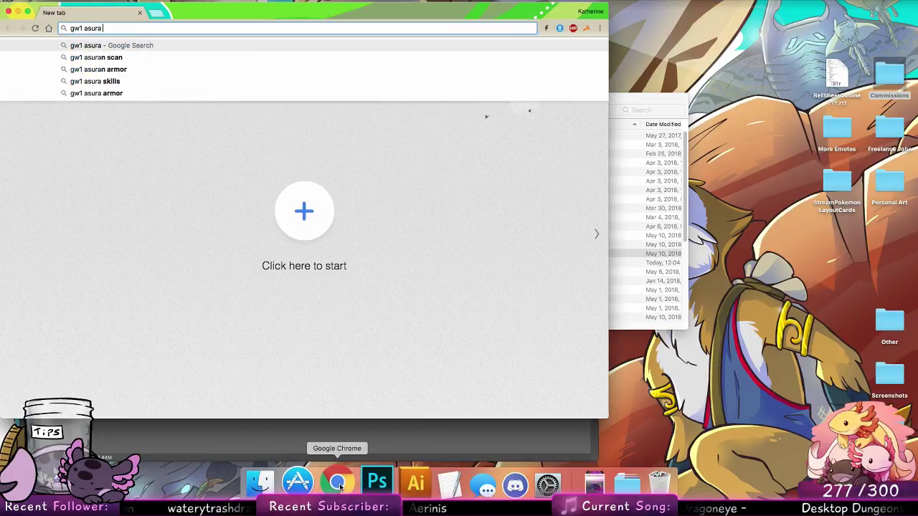
type(" si;ki")
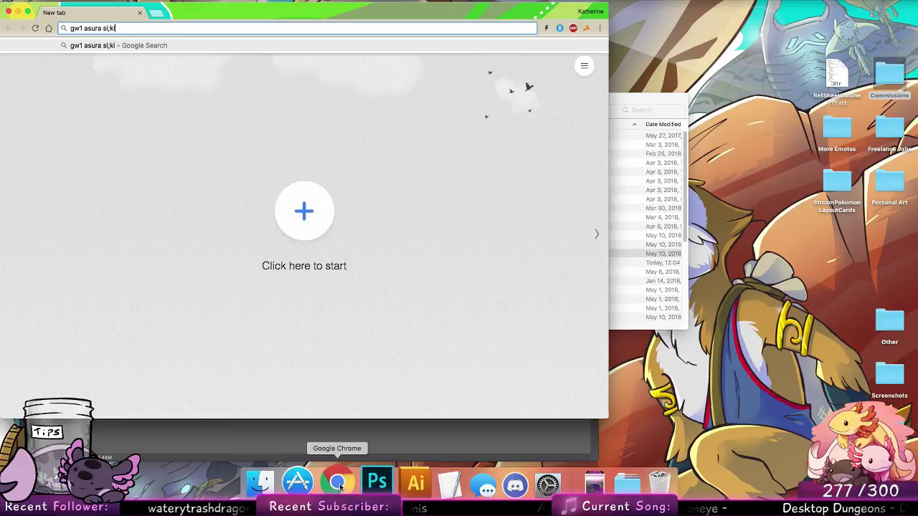
key("BackSpace")
key("BackSpace")
key("BackSpace")
key("BackSpace")
type("kills")
key("Return")
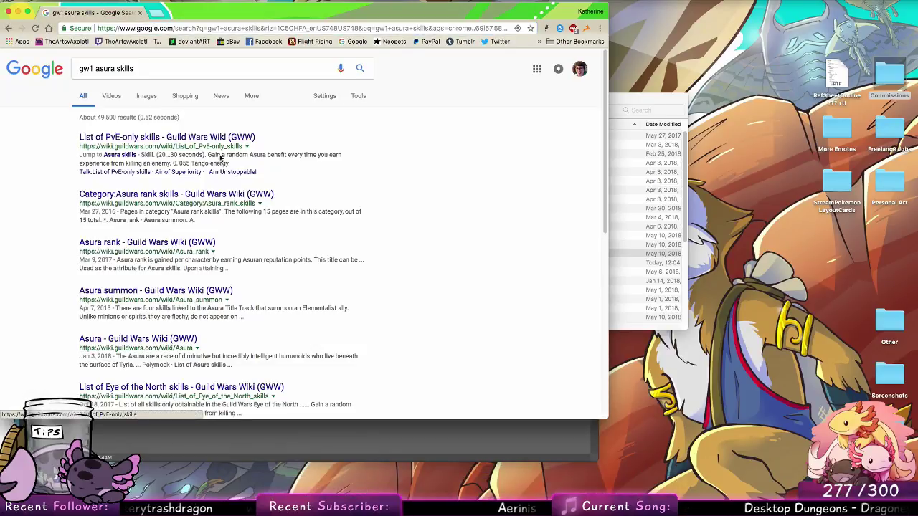
Check the List of PvE-only skills result, return to the results and open the Category:Asura rank skills wiki page.
left_click(237, 139)
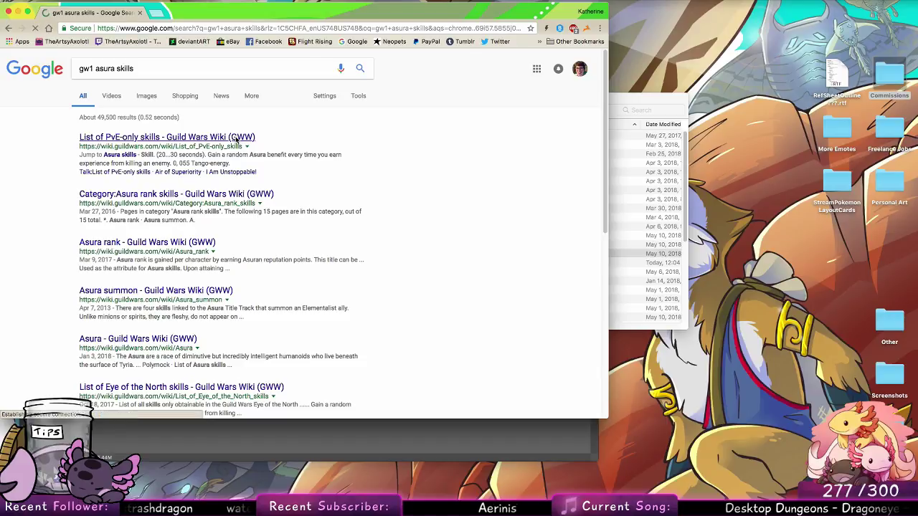
left_click(8, 28)
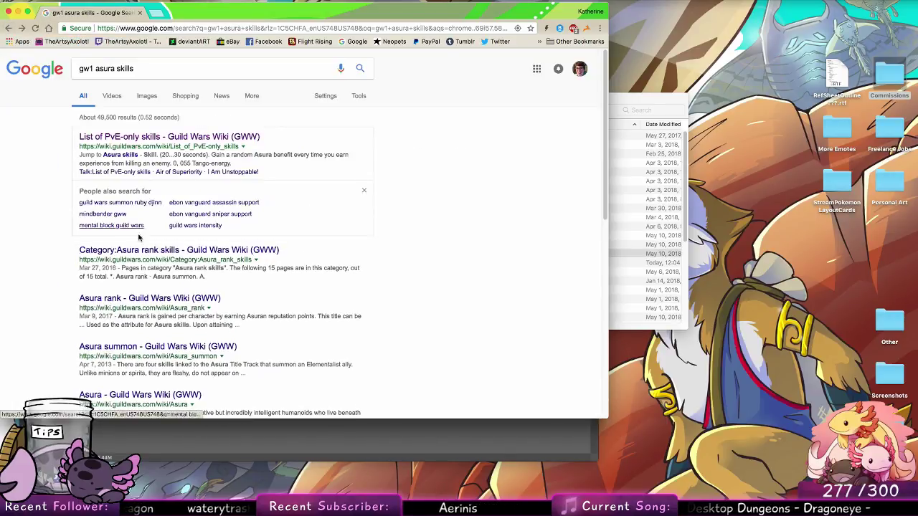
left_click(145, 251)
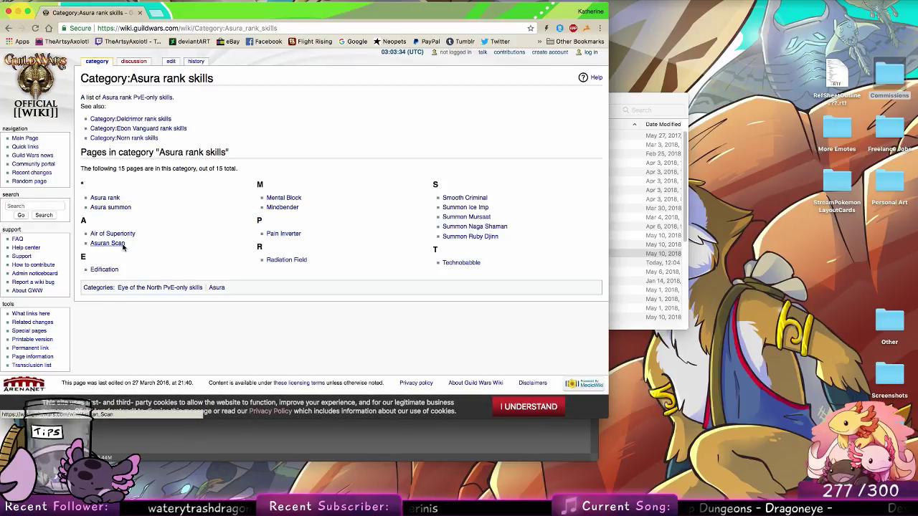
Open the Pain Inverter skill page from the Asura rank skills category, read it and close its tab.
left_click(290, 234)
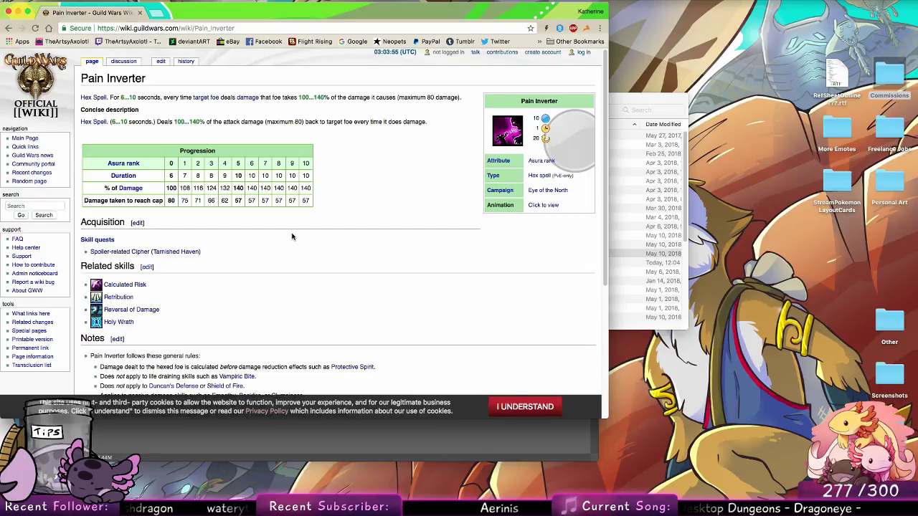
left_click(140, 15)
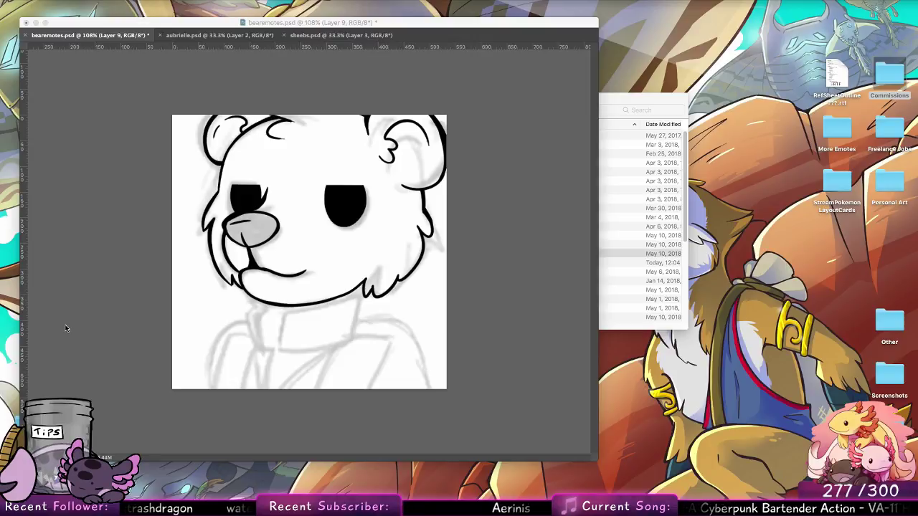
Undo the last two brush strokes and redraw the bear's head outline between the left ear and the forehead tuft.
key("Tab")
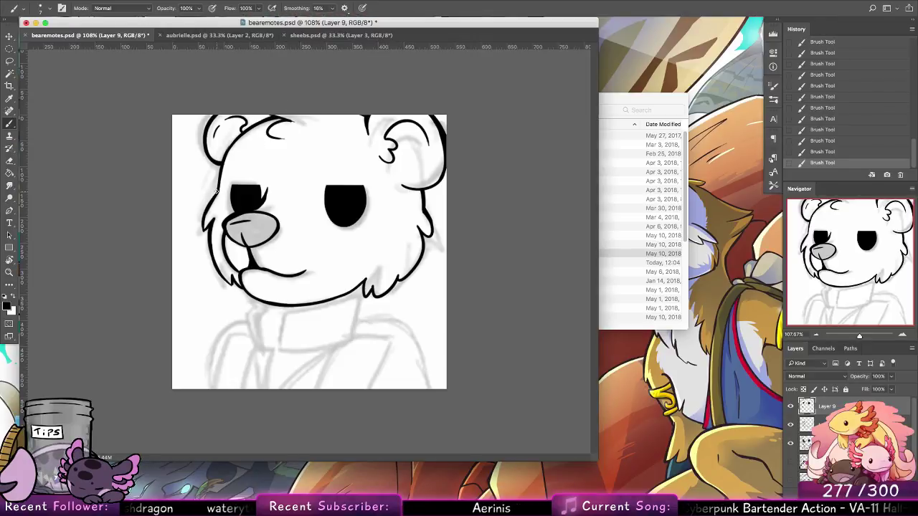
key("super+z")
key("super+z")
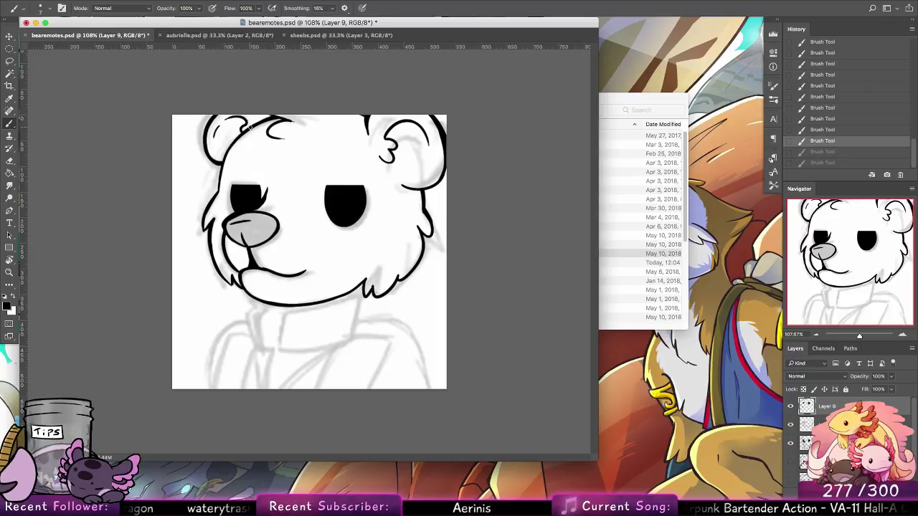
mouse_move(240, 134)
left_mouse_down()
mouse_move(215, 195)
mouse_move(236, 137)
mouse_move(217, 186)
mouse_move(248, 127)
mouse_move(226, 154)
mouse_move(277, 112)
left_mouse_up()
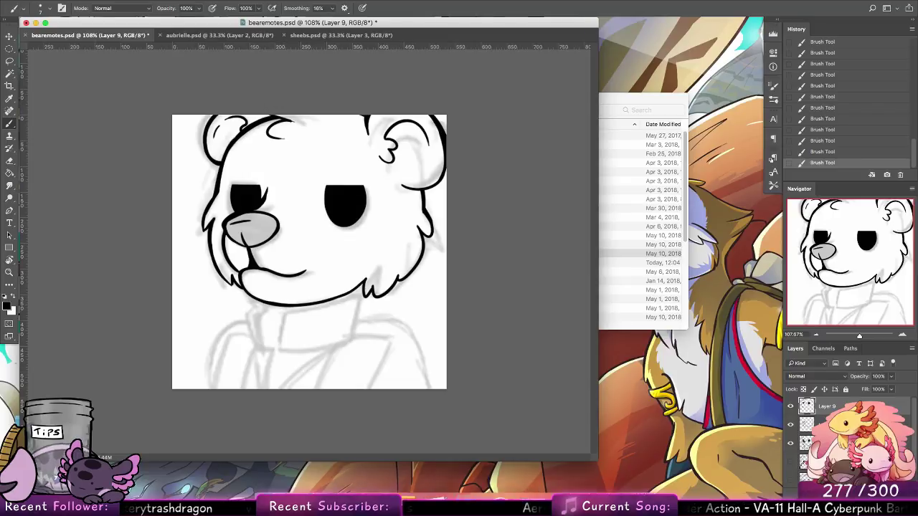
Switch to Chrome and examine the Pain Inverter article's notes and its skill revision history.
left_click(337, 484)
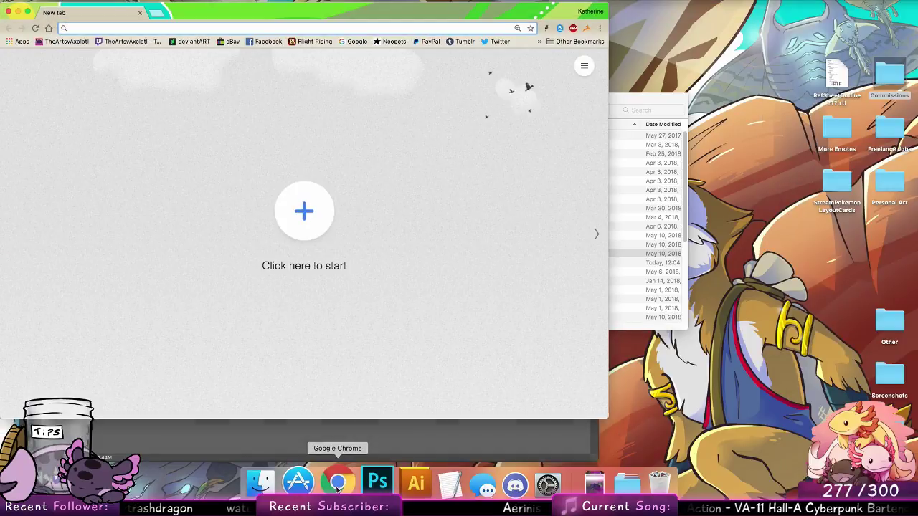
scroll(340, 273, "down", 2)
scroll(340, 273, "down", 5)
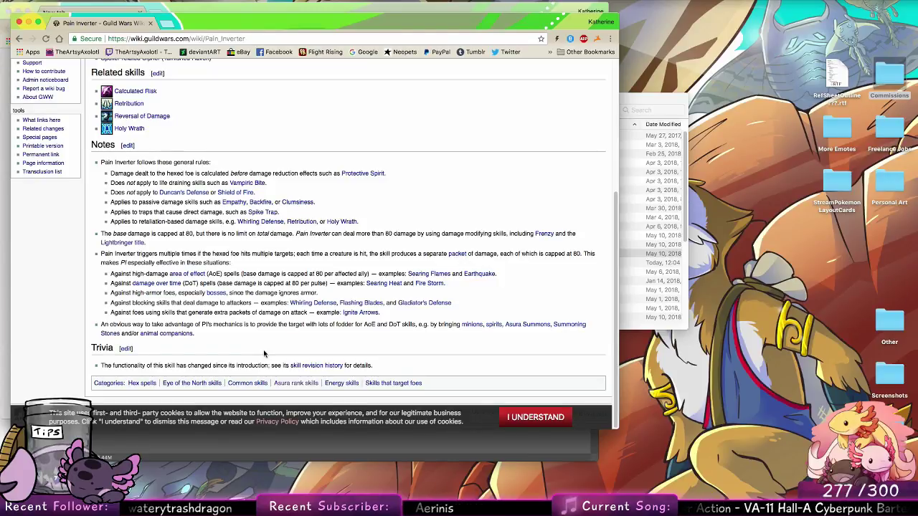
left_click(315, 366)
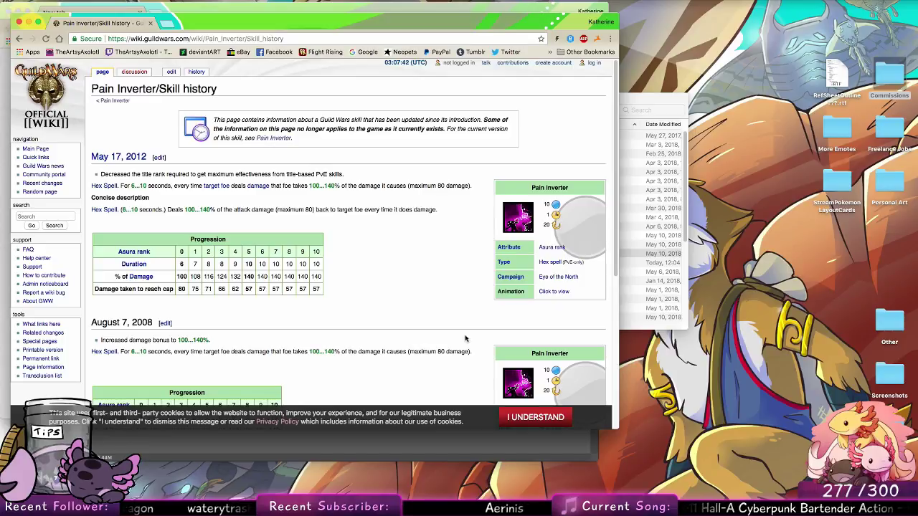
scroll(466, 340, "down", 5)
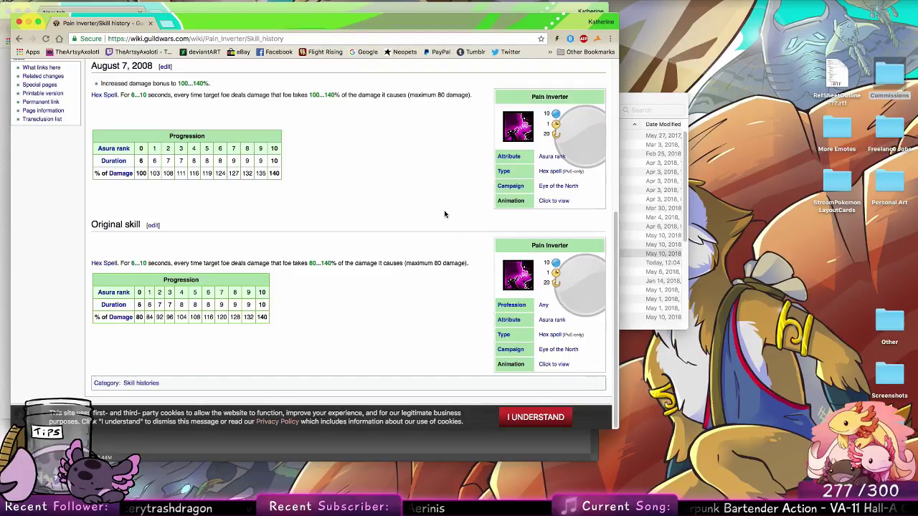
scroll(444, 209, "up", 4)
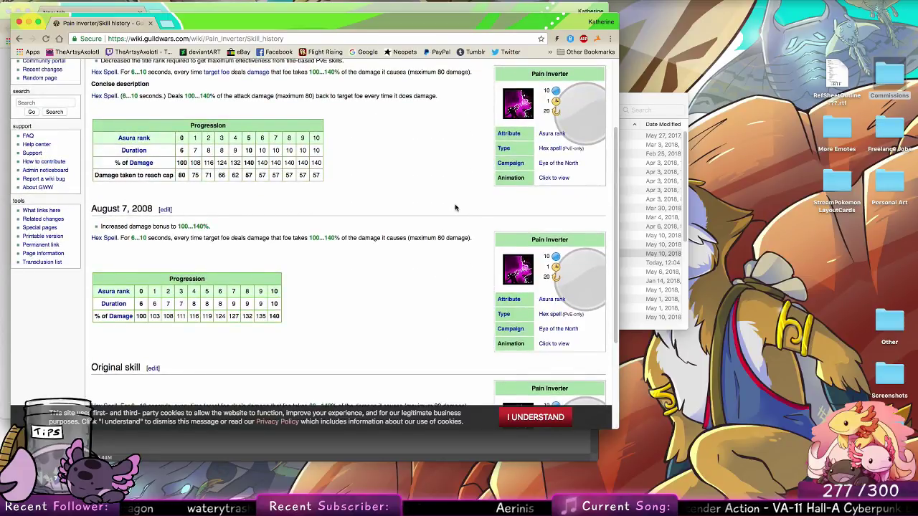
scroll(455, 208, "up", 3)
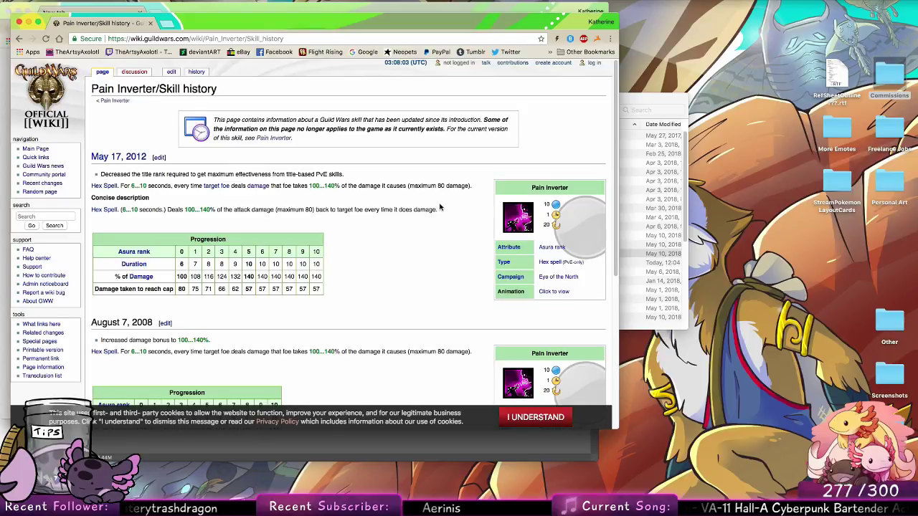
Go back to the Pain Inverter article to read it, close both browser windows and return to bearemotes.psd in Photoshop.
right_click(18, 41)
left_click_drag(218, 23, 332, 11)
right_click(132, 31)
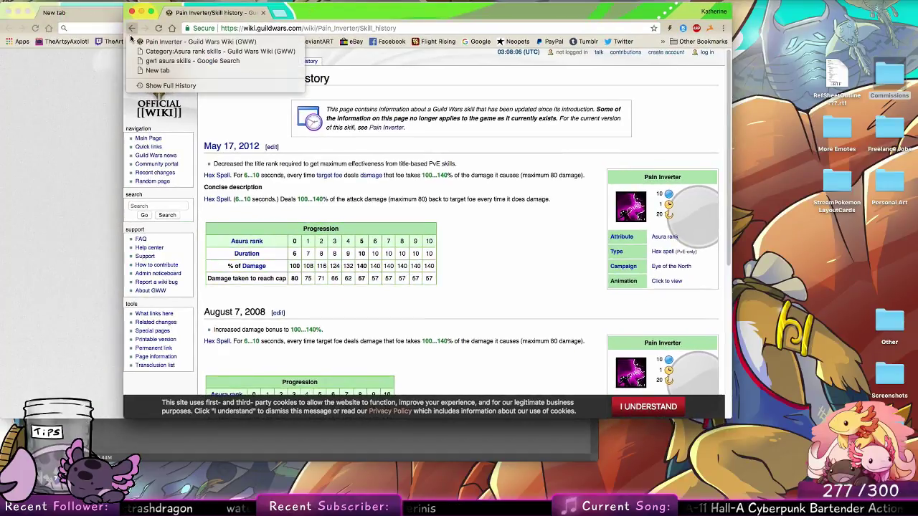
left_click(249, 42)
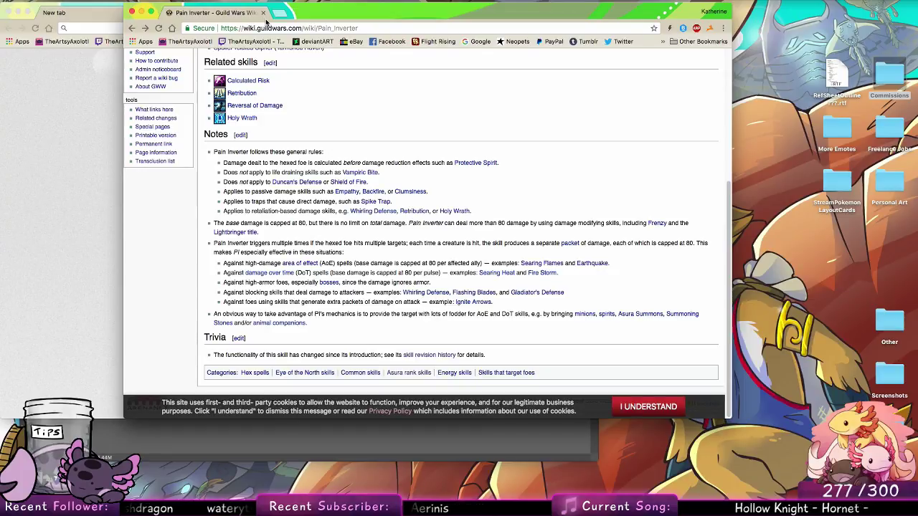
left_click(263, 13)
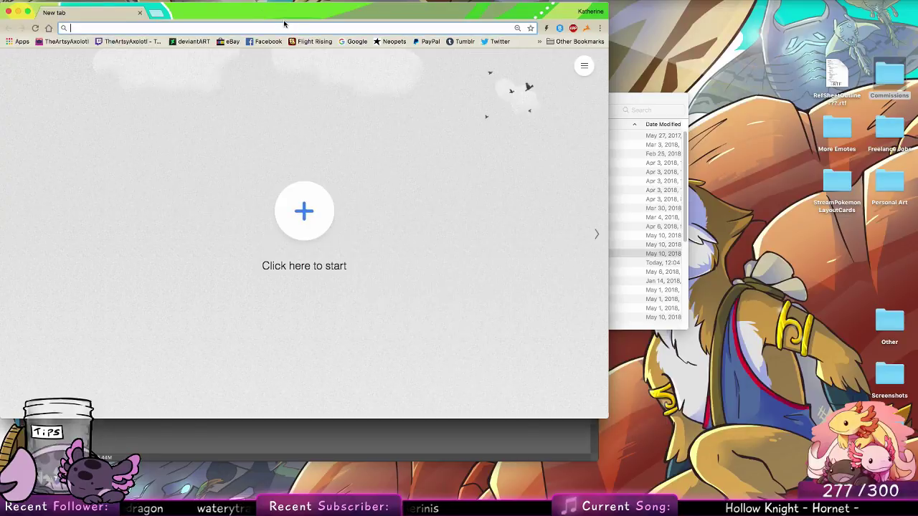
left_click(143, 16)
left_click(397, 294)
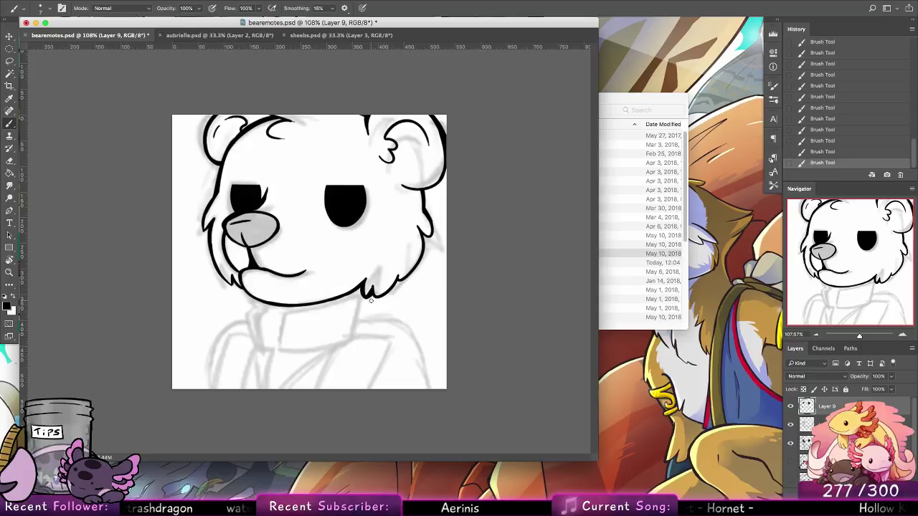
Try a brush stroke along the right cheek fur, undo it, and ink the neck fur and collar's front edge below the chin.
left_click_drag(381, 297, 412, 275)
key("super+z")
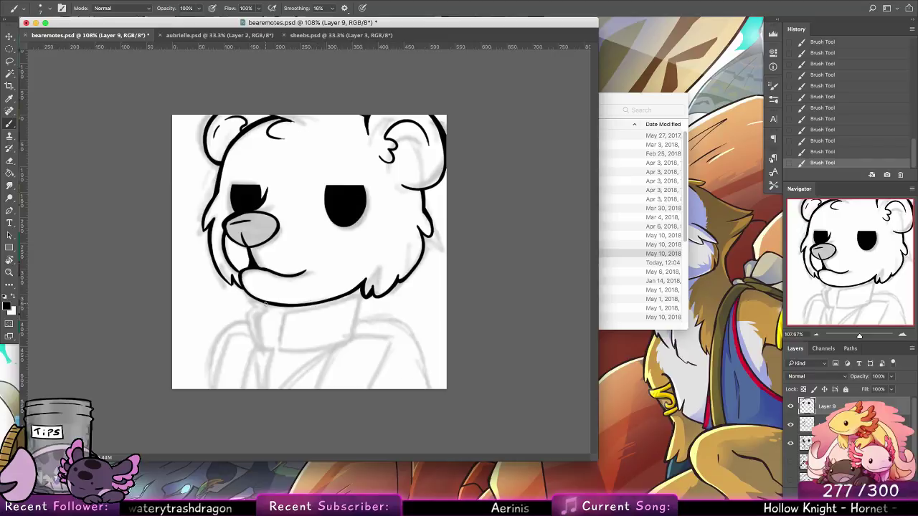
mouse_move(270, 305)
left_mouse_down()
mouse_move(259, 324)
mouse_move(270, 307)
mouse_move(259, 325)
mouse_move(278, 352)
left_mouse_up()
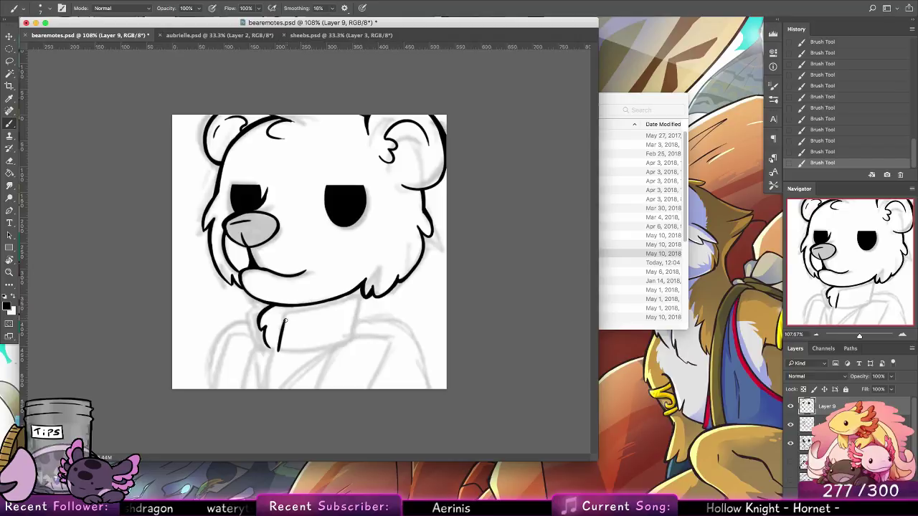
Ink the collar's front panel with a top edge following the jaw, a right side and a curved bottom edge.
key("ctrl+z")
mouse_move(289, 313)
left_mouse_down()
mouse_move(280, 339)
mouse_move(352, 301)
mouse_move(318, 310)
mouse_move(353, 300)
left_mouse_up()
key("ctrl+z")
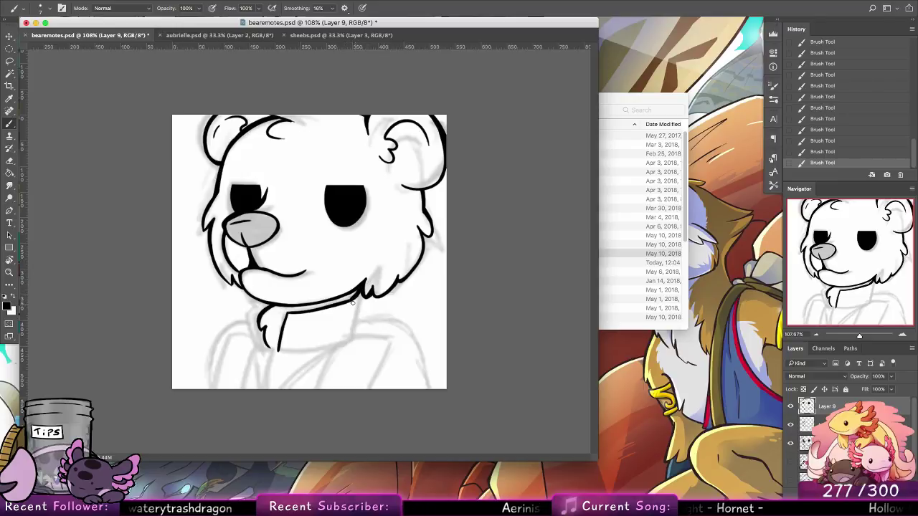
key("super+z")
mouse_move(346, 302)
left_mouse_down()
mouse_move(359, 289)
mouse_move(352, 337)
mouse_move(358, 307)
left_mouse_up()
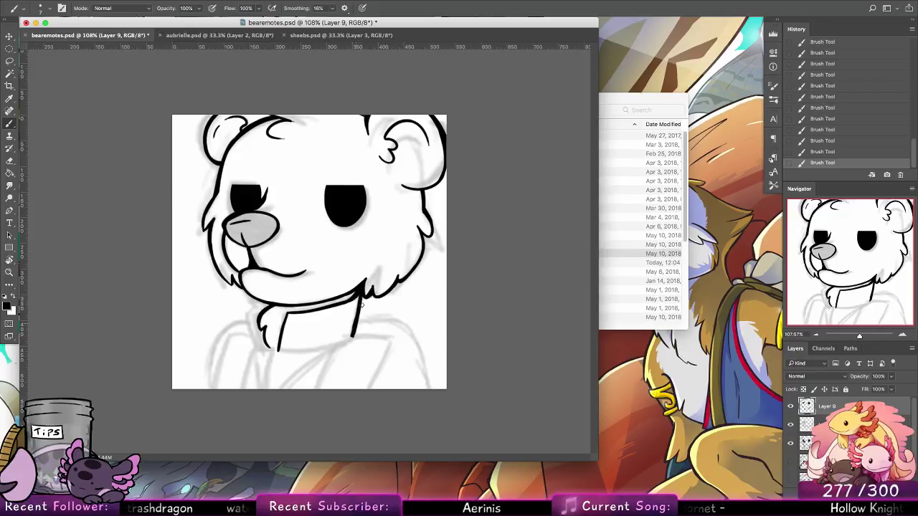
left_click_drag(278, 351, 352, 337)
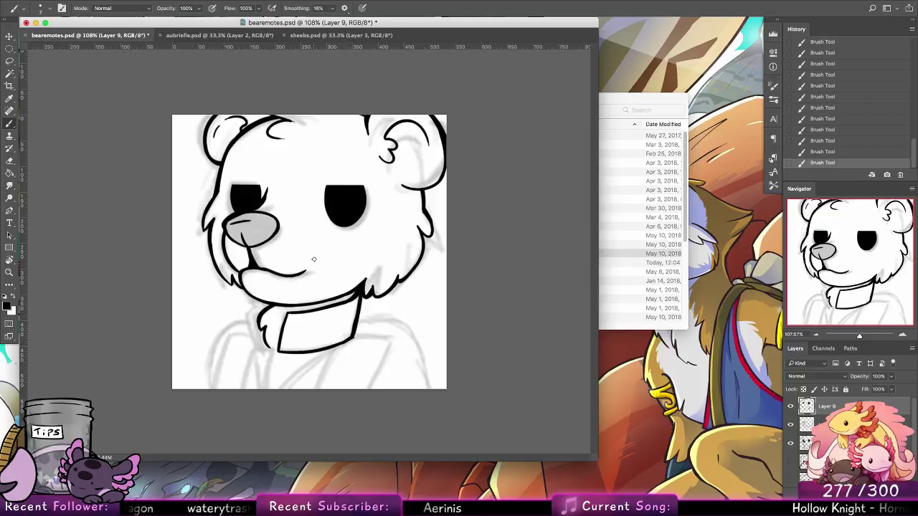
key("super+z")
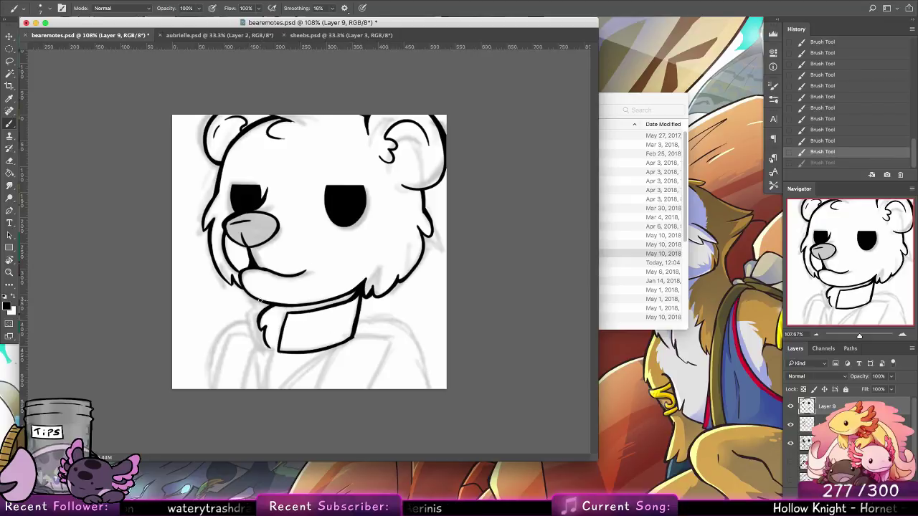
Ink the far part of the collar to the left of the neck fur, joining it to the jawline.
left_click_drag(248, 307, 264, 348)
key("alt+super+z")
key("alt+super+z")
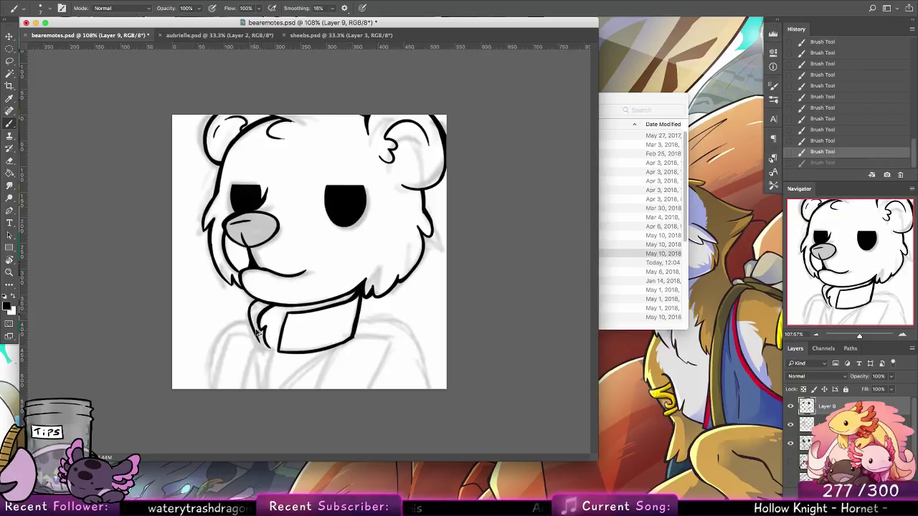
mouse_move(250, 308)
left_mouse_down()
mouse_move(264, 350)
mouse_move(271, 348)
mouse_move(260, 348)
mouse_move(250, 304)
mouse_move(259, 347)
mouse_move(248, 300)
left_mouse_up()
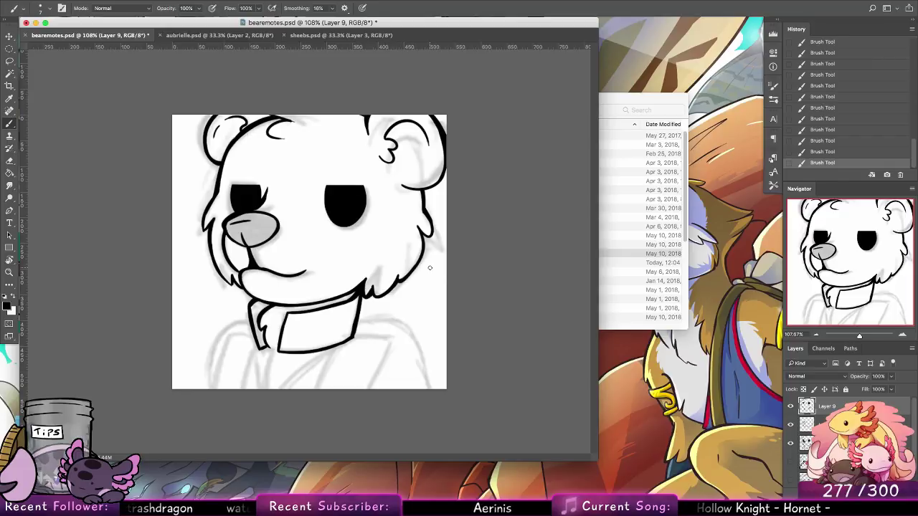
Ink the jacket's diagonal opening line from the collar's bottom edge down to the canvas edge.
left_click_drag(335, 347, 312, 390)
key("alt+super+z")
left_click_drag(330, 350, 309, 387)
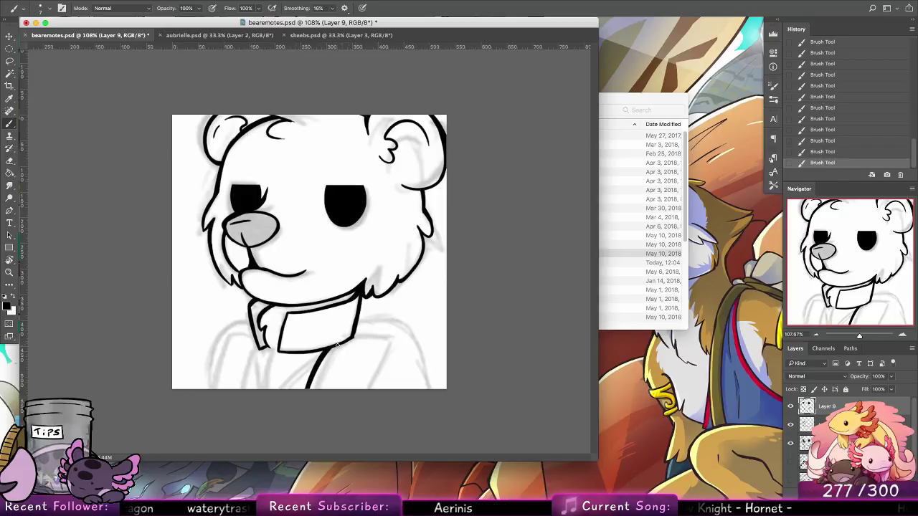
Ink the top and slanted outer edges of the right lapel over the sketch, redoing strokes until the corner is clean.
mouse_move(333, 349)
left_mouse_down()
mouse_move(383, 343)
mouse_move(359, 388)
left_mouse_up()
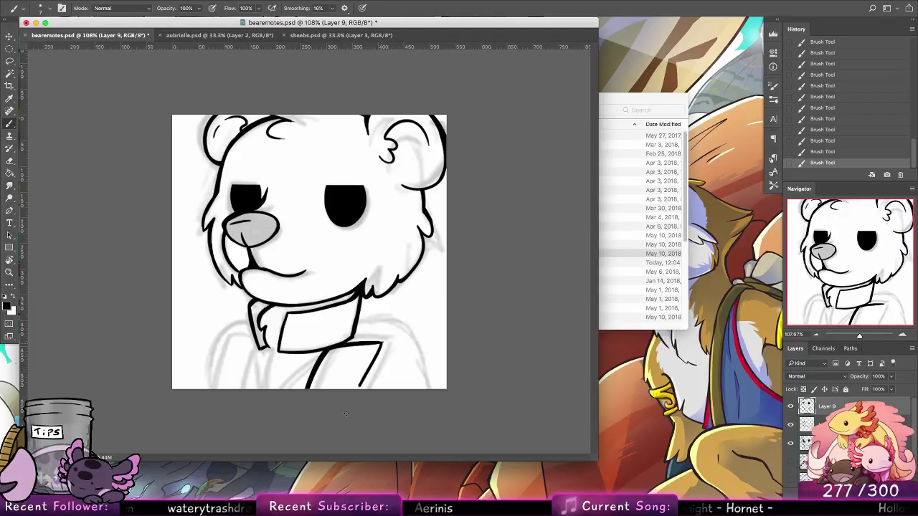
key("super+z")
left_click_drag(382, 345, 364, 388)
key("super+z")
left_click_drag(375, 343, 388, 344)
key("super+z")
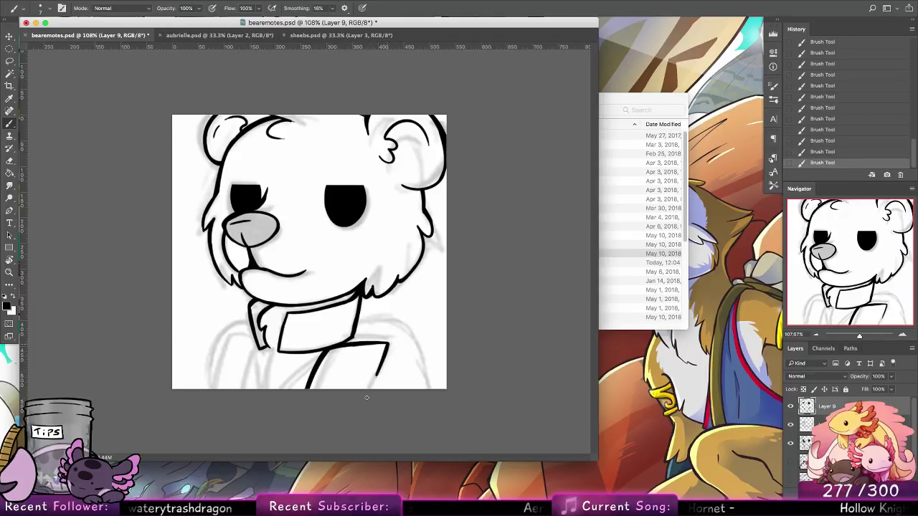
left_click_drag(367, 398, 385, 354)
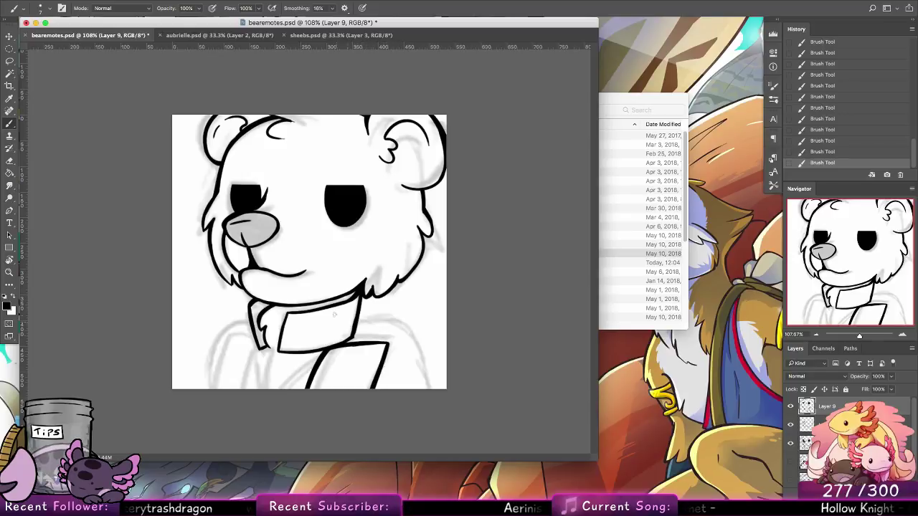
Ink the left lapel with an inner line from the collar, a top edge and an outer edge to the canvas bottom.
left_click_drag(261, 350, 243, 389)
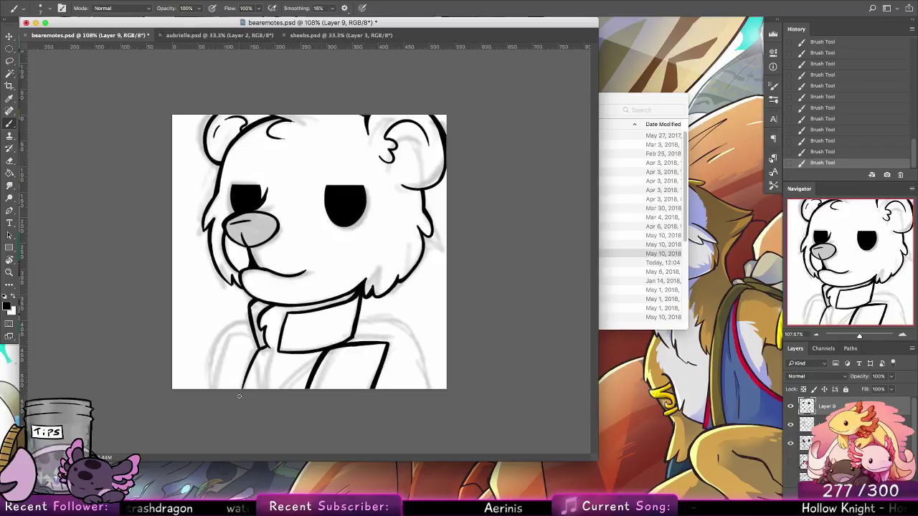
left_click_drag(260, 350, 244, 390)
mouse_move(261, 350)
left_mouse_down()
mouse_move(209, 353)
mouse_move(234, 341)
mouse_move(211, 389)
left_mouse_up()
key("super+z")
mouse_move(235, 342)
left_mouse_down()
mouse_move(221, 350)
mouse_move(214, 394)
left_mouse_up()
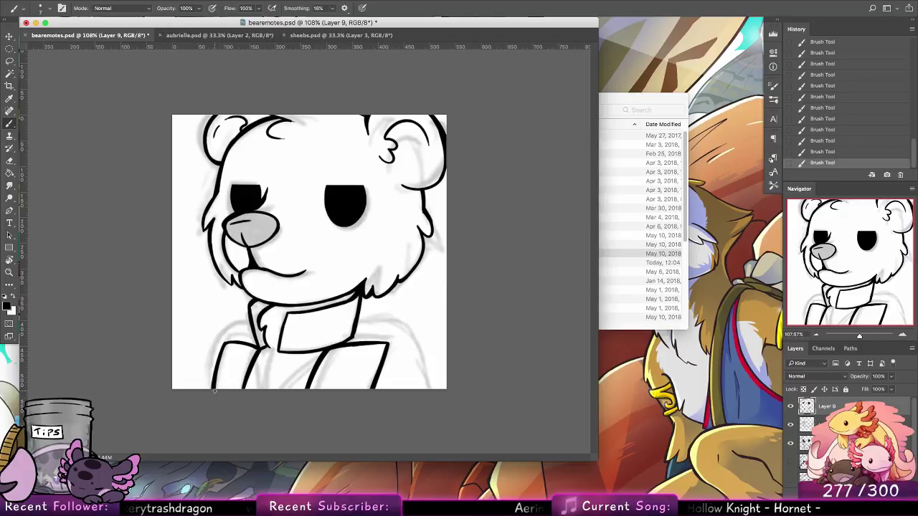
Ink the left shoulder and sleeve outline from the collar down to the canvas bottom, redoing the sleeve stroke.
mouse_move(251, 322)
left_mouse_down()
mouse_move(228, 326)
mouse_move(203, 389)
left_mouse_up()
key("super+z")
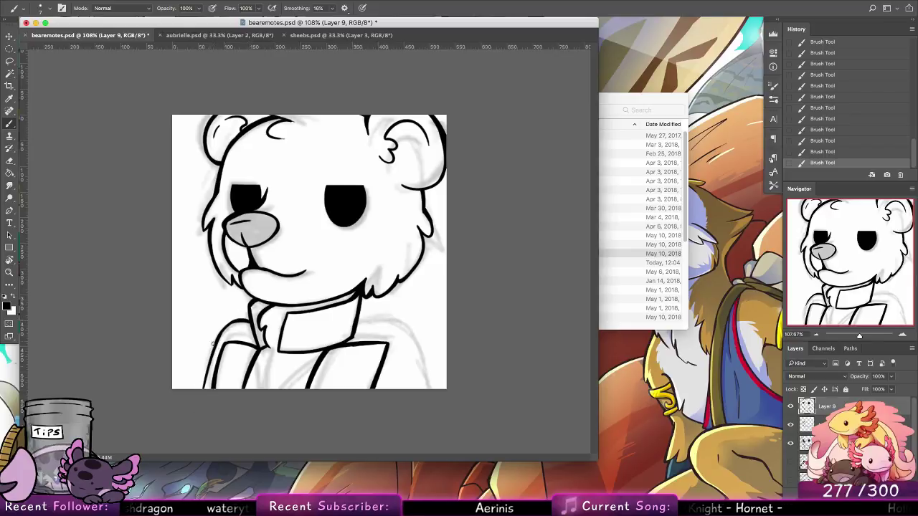
left_click_drag(214, 344, 203, 390)
key("super+z")
left_click_drag(216, 345, 201, 395)
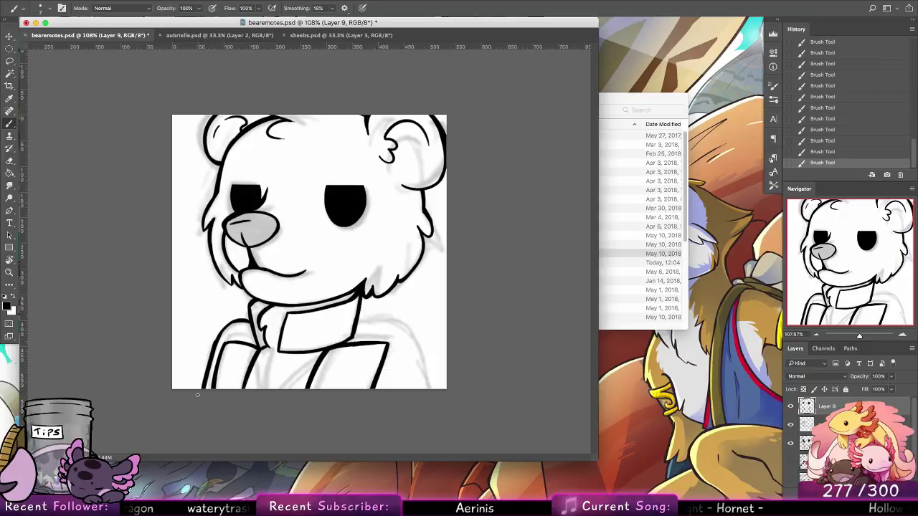
key("super+z")
left_click_drag(215, 343, 202, 392)
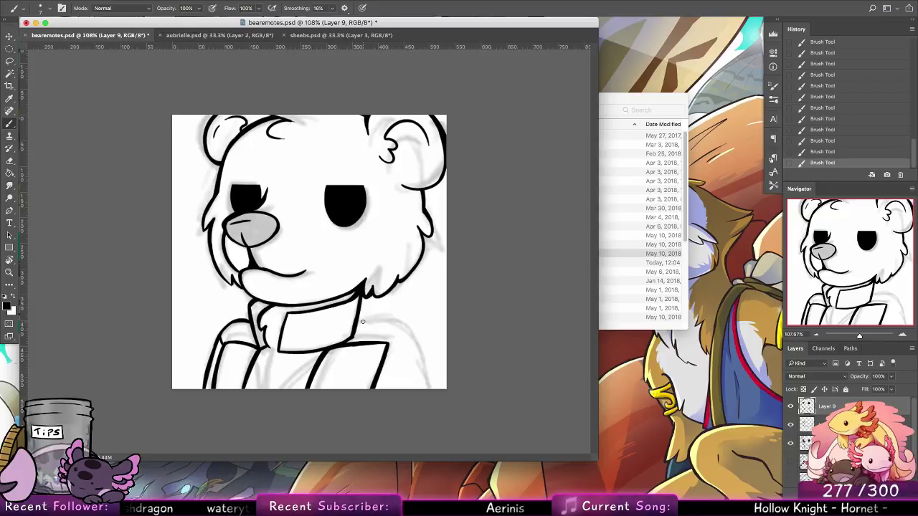
key("super+z")
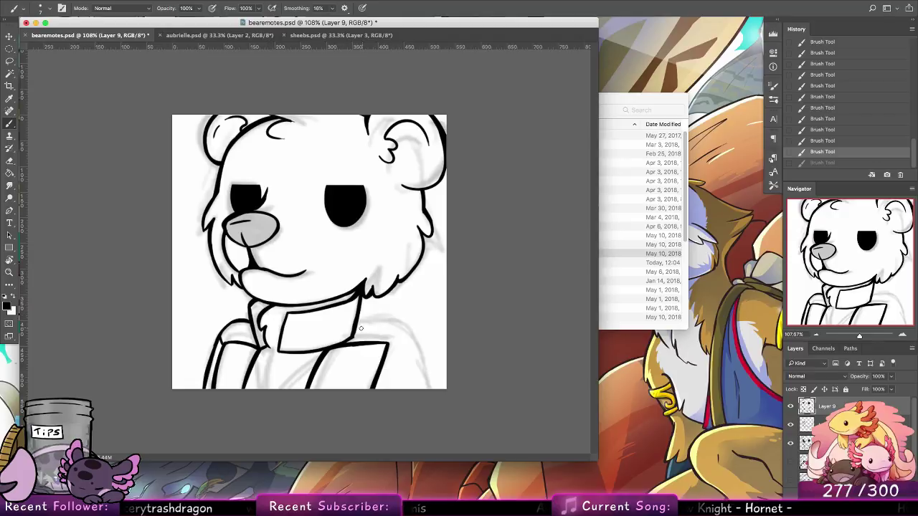
Ink the right shoulder and sleeve outline from the collar's edge around and down to the canvas bottom.
left_click_drag(354, 326, 408, 330)
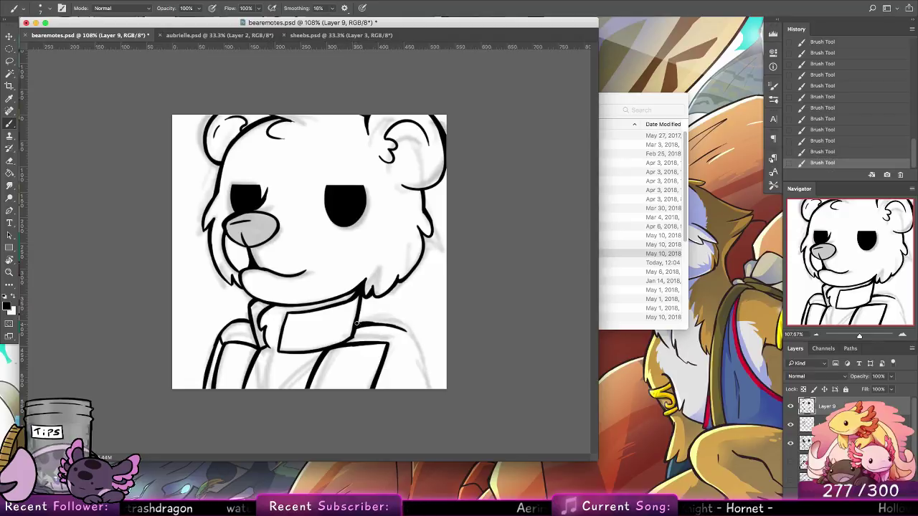
key("alt+super+z")
key("alt+super+z")
mouse_move(357, 326)
left_mouse_down()
mouse_move(418, 316)
mouse_move(414, 338)
mouse_move(358, 325)
mouse_move(394, 328)
mouse_move(366, 328)
mouse_move(375, 322)
mouse_move(434, 386)
left_mouse_up()
key("alt+super+z")
key("alt+super+z")
key("alt+super+z")
key("alt+super+z")
left_click_drag(403, 329, 430, 392)
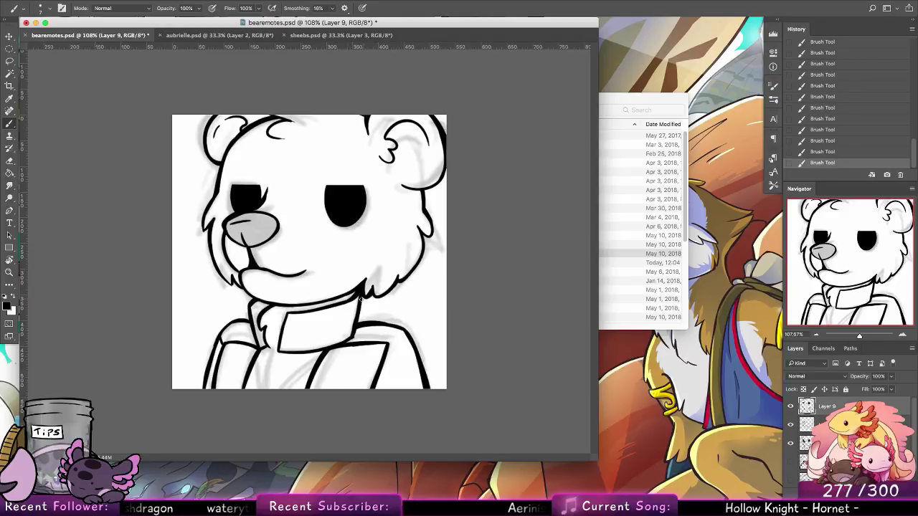
Ink the neckline below the collar as crossing lines between the two lapels, redoing strokes and undoing the stray last one.
key("super+z")
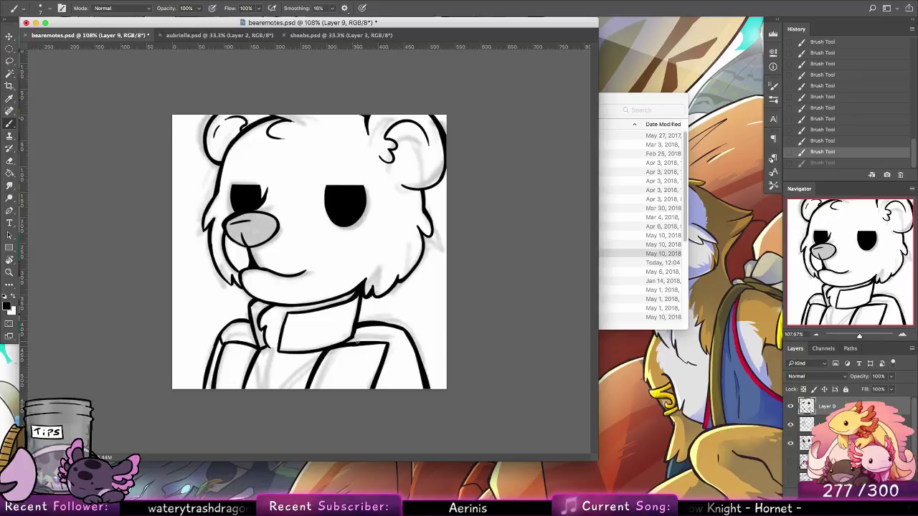
key("super+shift+z")
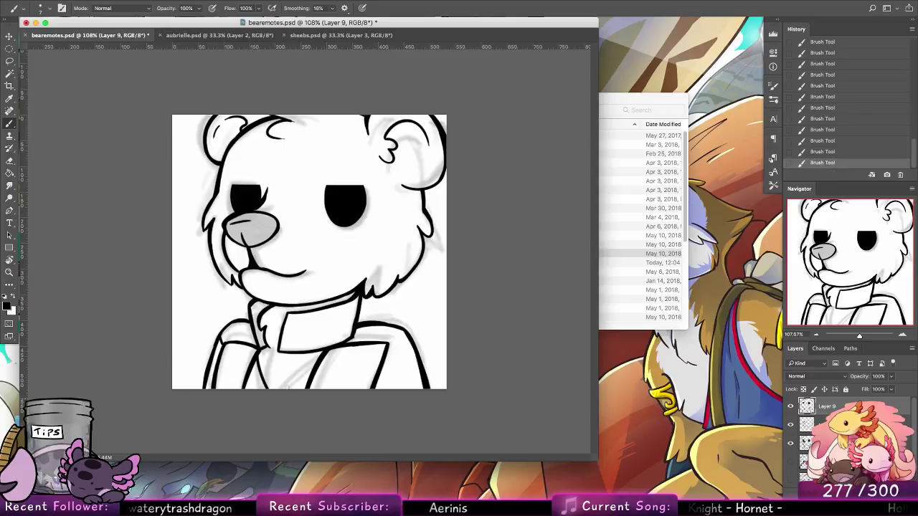
key("super+z")
key("super+z")
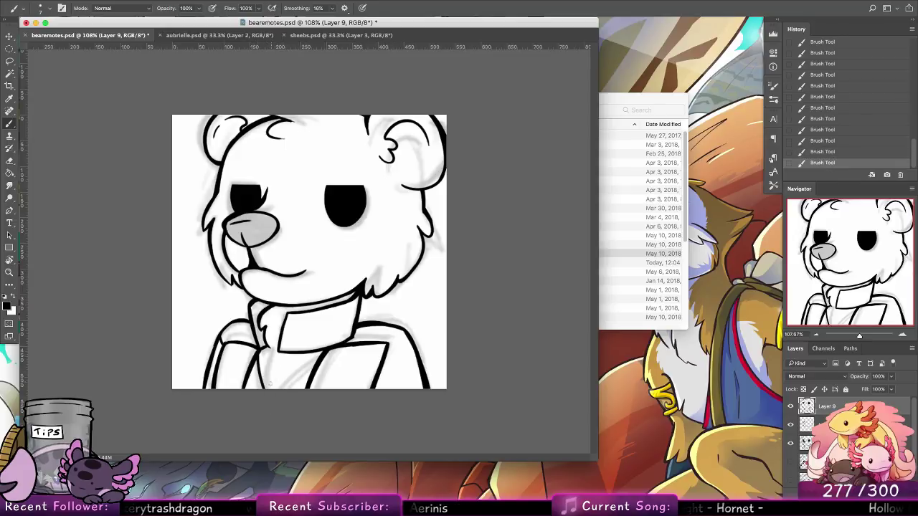
mouse_move(271, 384)
left_mouse_down()
mouse_move(327, 354)
mouse_move(270, 386)
left_mouse_up()
key("super+z")
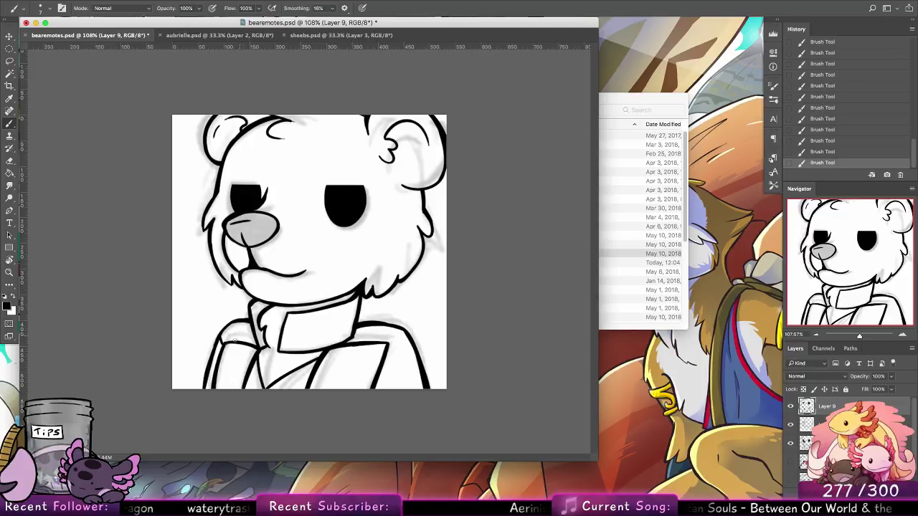
left_click_drag(263, 337, 273, 363)
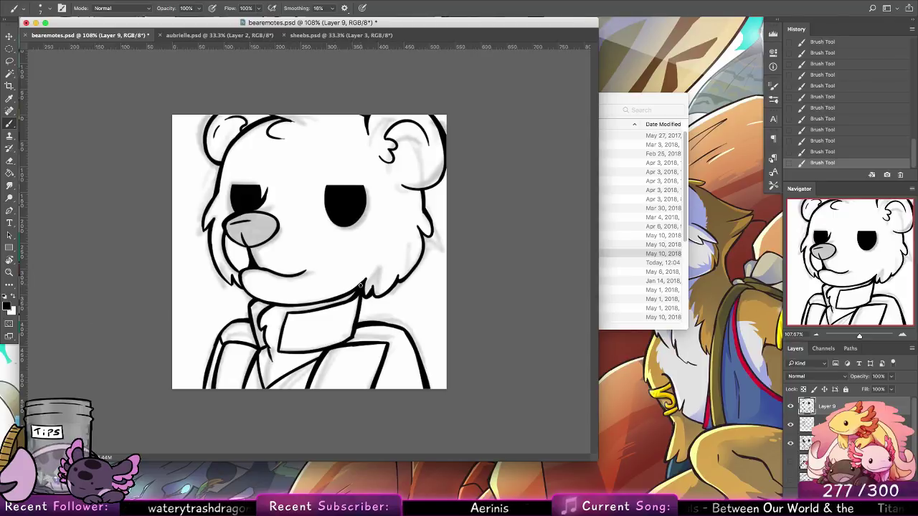
key("super+space")
key("Escape")
left_click_drag(435, 302, 442, 310)
key("super+z")
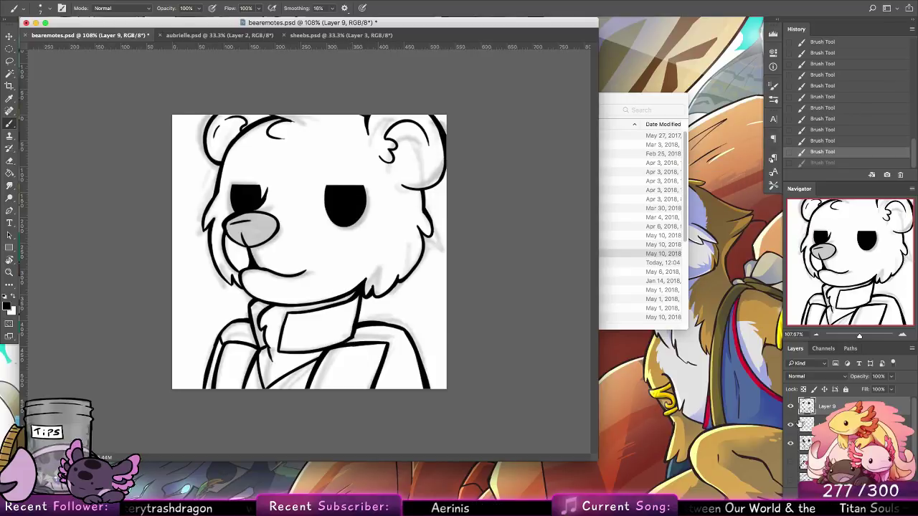
Merge the bear's line art layers into Layer 9 and delete the two leftover sketch layers.
left_click(790, 426)
left_click(790, 425)
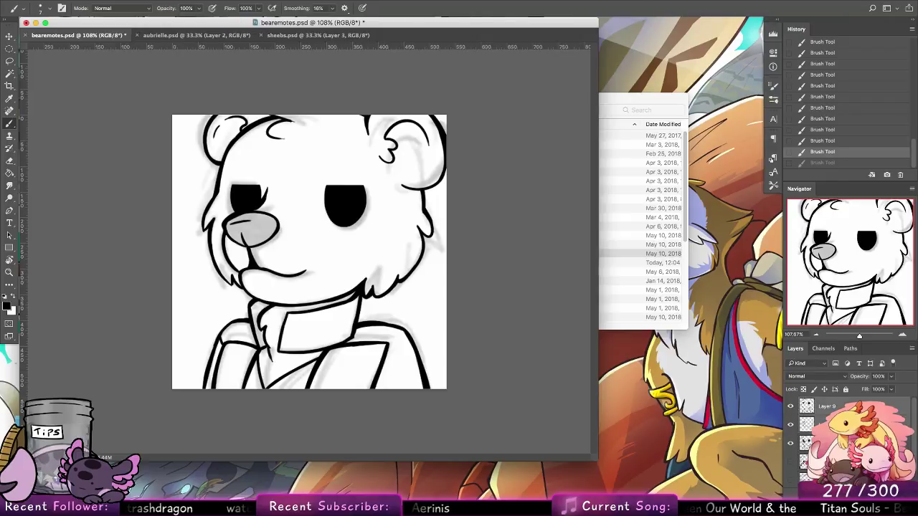
right_click(818, 423)
left_click(746, 371)
key("Delete")
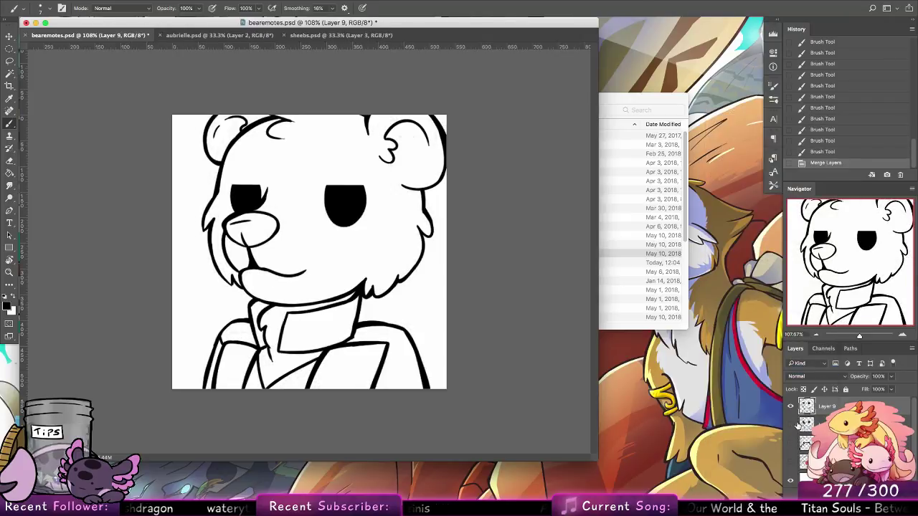
left_click(791, 425)
left_click(790, 424)
key("Delete")
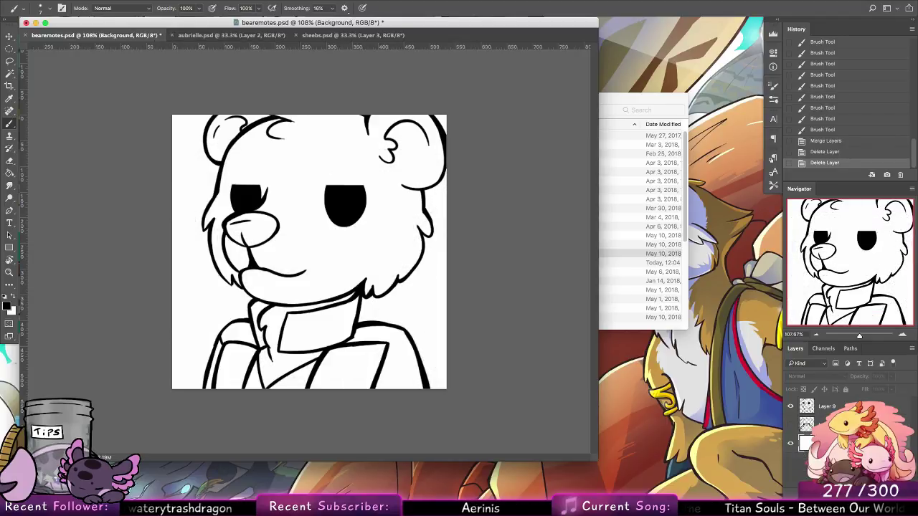
Erase a small oval highlight into each of the bear's black eyes on Layer 9.
left_click(10, 162)
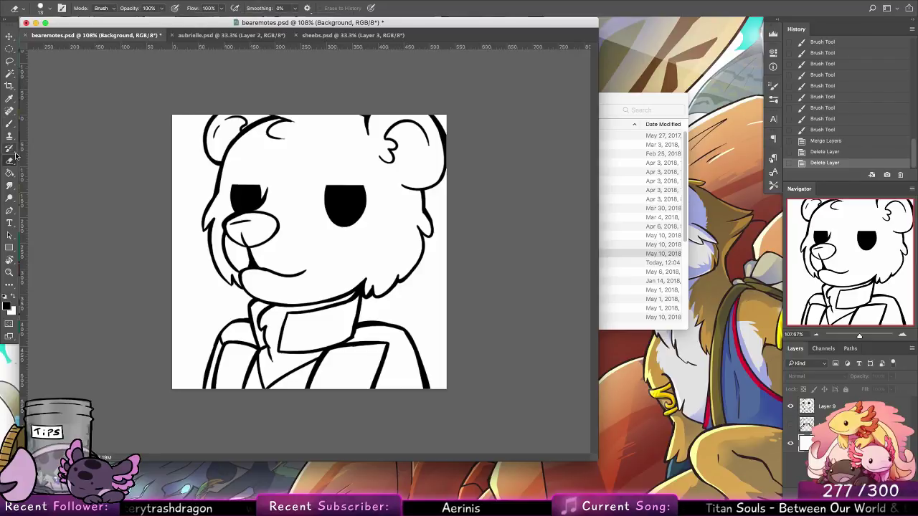
left_click(827, 406)
mouse_move(331, 191)
left_mouse_down()
mouse_move(330, 198)
mouse_move(336, 180)
left_mouse_up()
mouse_move(241, 181)
left_mouse_down()
mouse_move(237, 202)
mouse_move(237, 190)
left_mouse_up()
key("z")
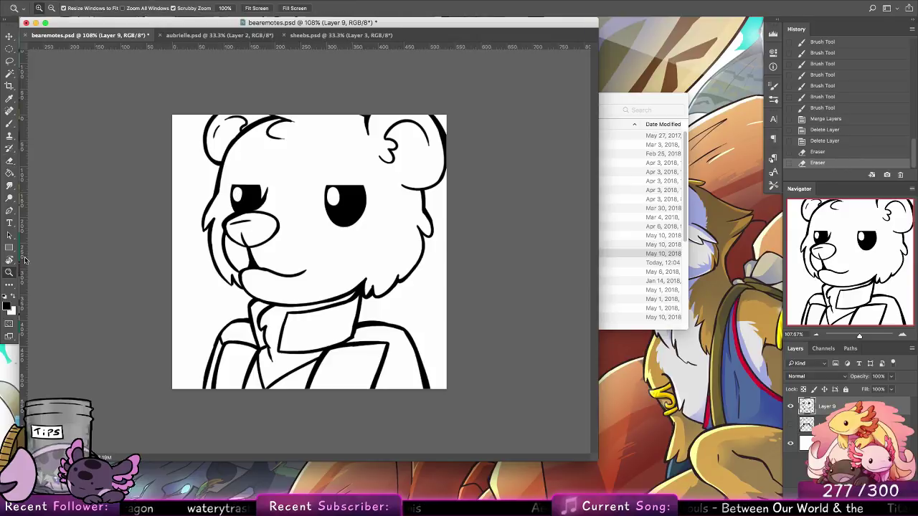
left_click_drag(456, 287, 436, 275)
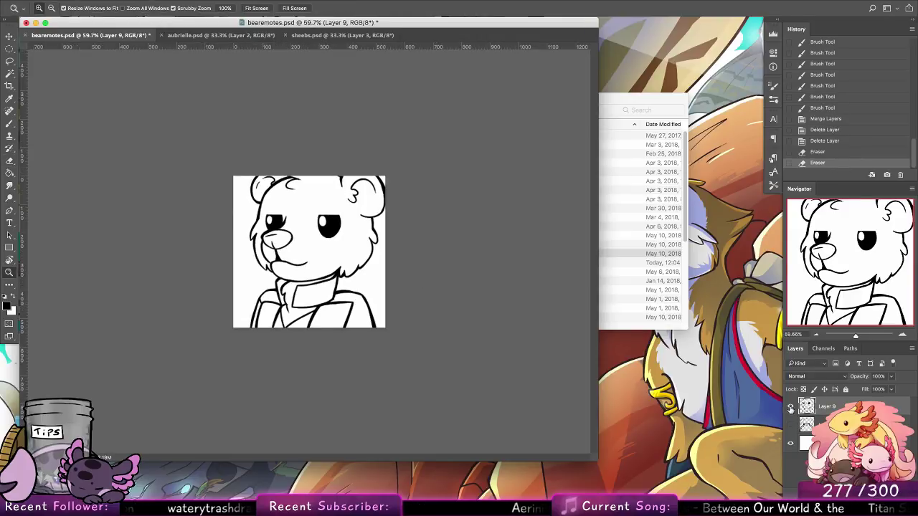
Hide Layer 9, then show and select Layer 7 with the bear peeking over the wheel.
left_click(791, 408)
left_click(791, 425)
left_click(790, 426)
left_click(790, 425)
left_click(806, 425)
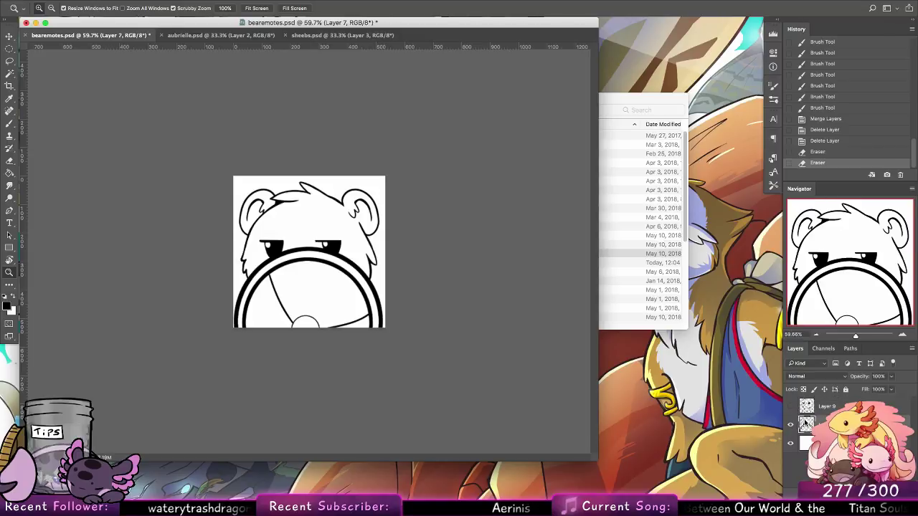
Thicken the outlines of both fluffy cheeks on the bear behind the wheel, redoing strokes where needed.
mouse_move(258, 202)
left_mouse_down()
mouse_move(281, 190)
mouse_move(231, 198)
mouse_move(203, 266)
left_mouse_up()
left_click(10, 124)
key("super+z")
mouse_move(210, 238)
left_mouse_down()
mouse_move(201, 266)
mouse_move(217, 295)
left_mouse_up()
key("ctrl+z")
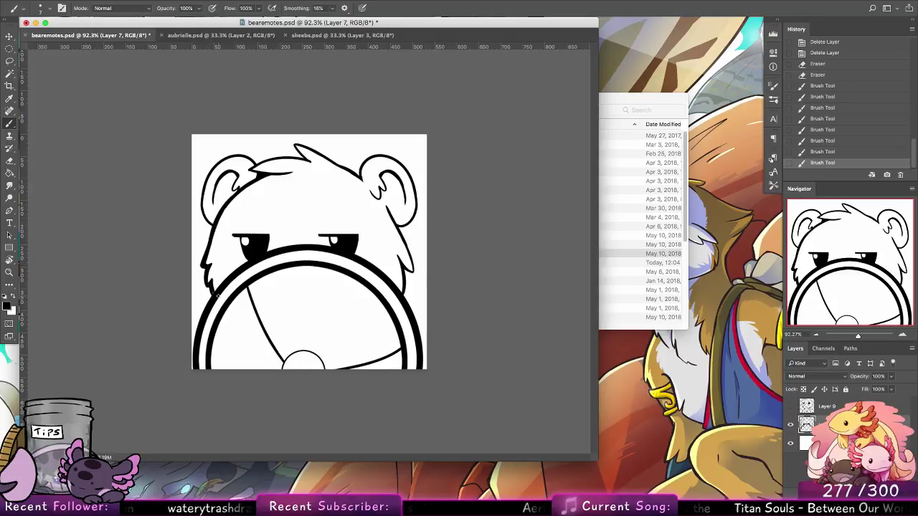
left_click_drag(403, 296, 412, 271)
key("ctrl+z")
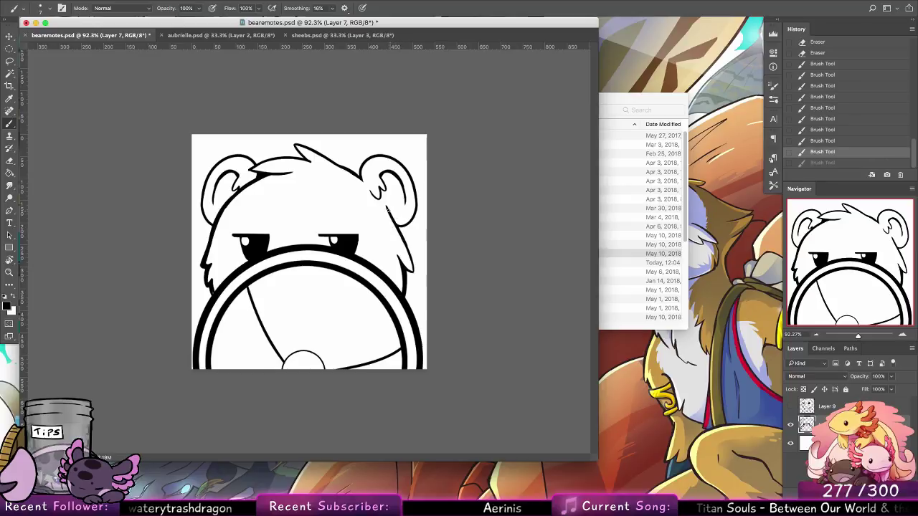
left_click_drag(399, 227, 413, 271)
Thicken the outer outlines of the bear's right and left ears, redoing the left ear stroke.
left_click_drag(366, 162, 356, 177)
mouse_move(415, 228)
left_mouse_down()
mouse_move(399, 191)
mouse_move(406, 172)
left_mouse_up()
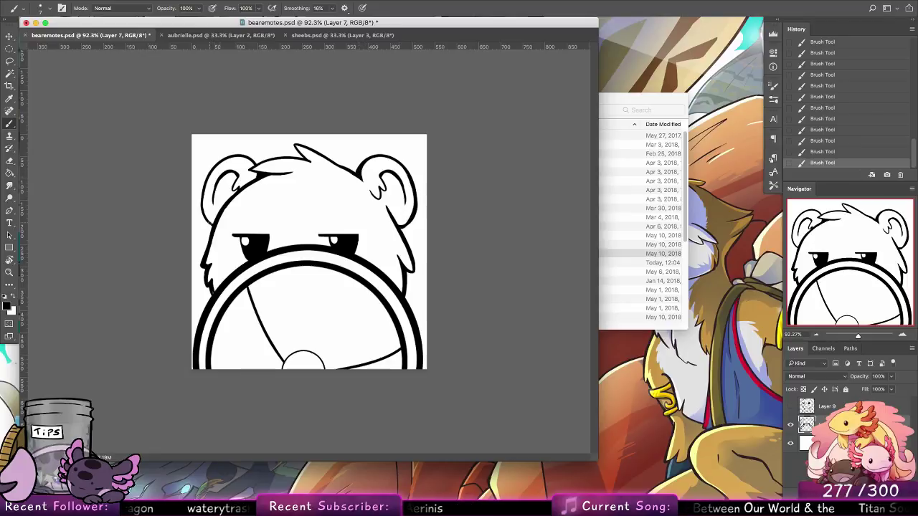
mouse_move(211, 223)
left_mouse_down()
mouse_move(204, 191)
mouse_move(217, 168)
left_mouse_up()
key("super+z")
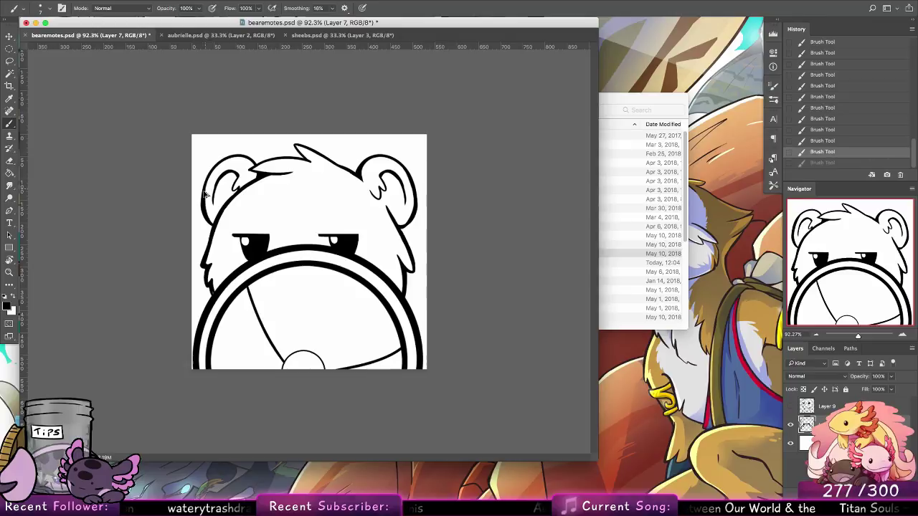
left_click_drag(204, 198, 217, 166)
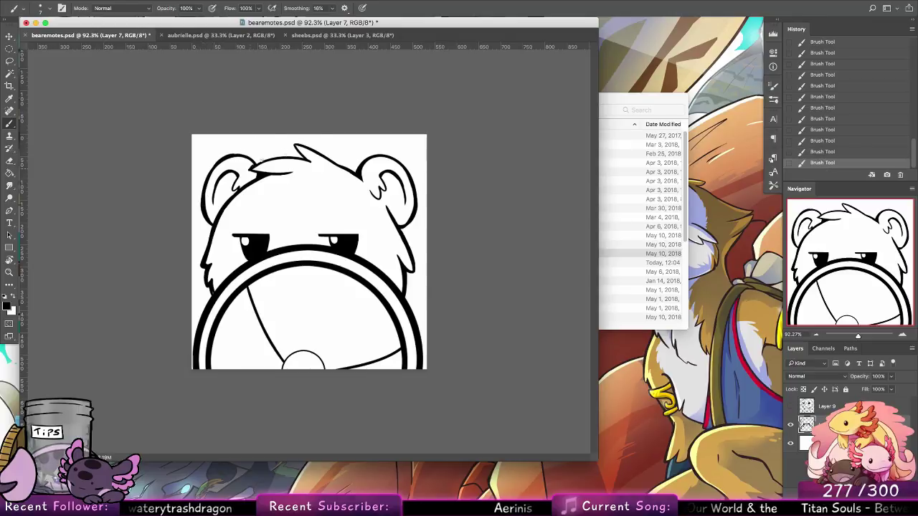
Thicken the hair tuft line on top of the head and the fur details inside both ears.
left_click_drag(257, 164, 308, 160)
key("alt+super+z")
key("alt+super+z")
key("ctrl+shift+z")
key("ctrl+shift+z")
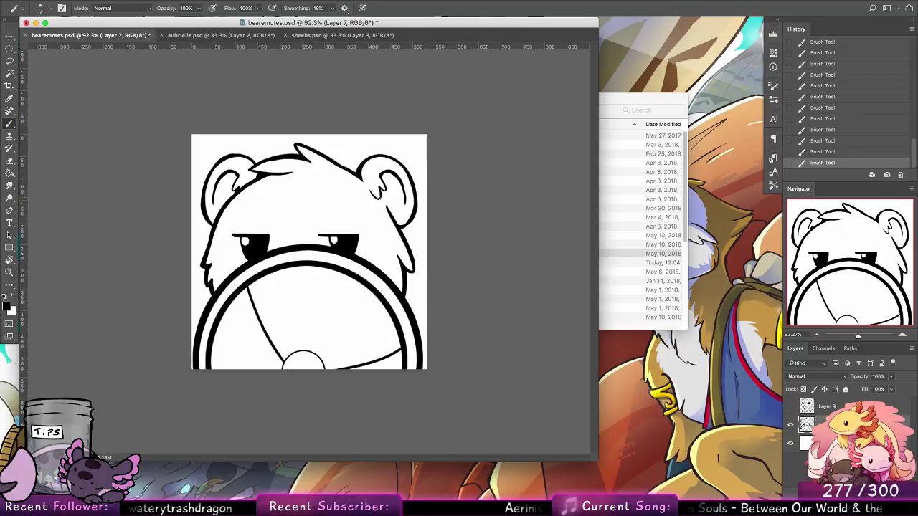
mouse_move(371, 190)
left_mouse_down()
mouse_move(377, 199)
mouse_move(387, 172)
left_mouse_up()
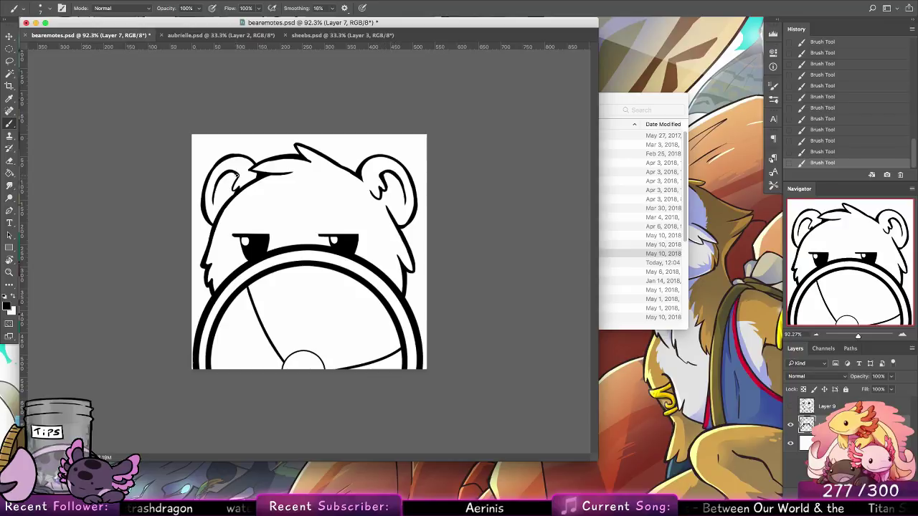
left_click_drag(240, 173, 234, 192)
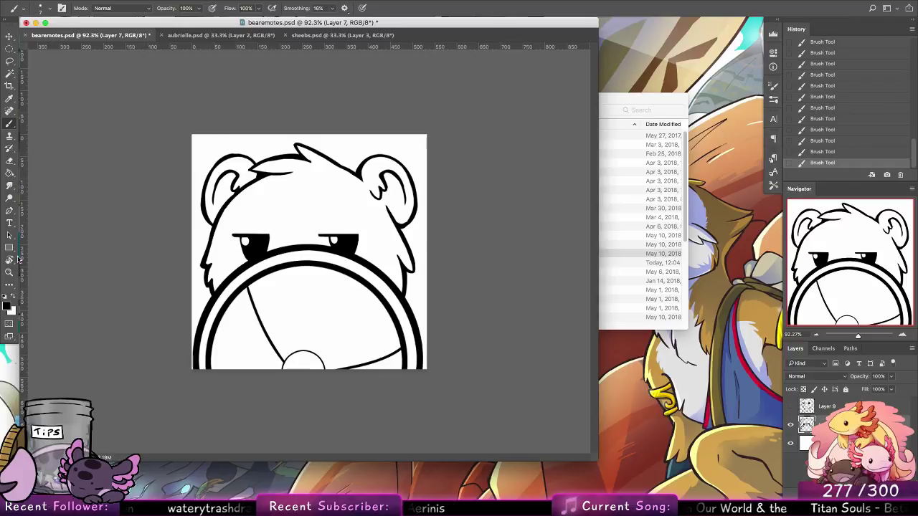
Save bearemotes.psd with the thickened line art.
key("z")
key("cmd+s")
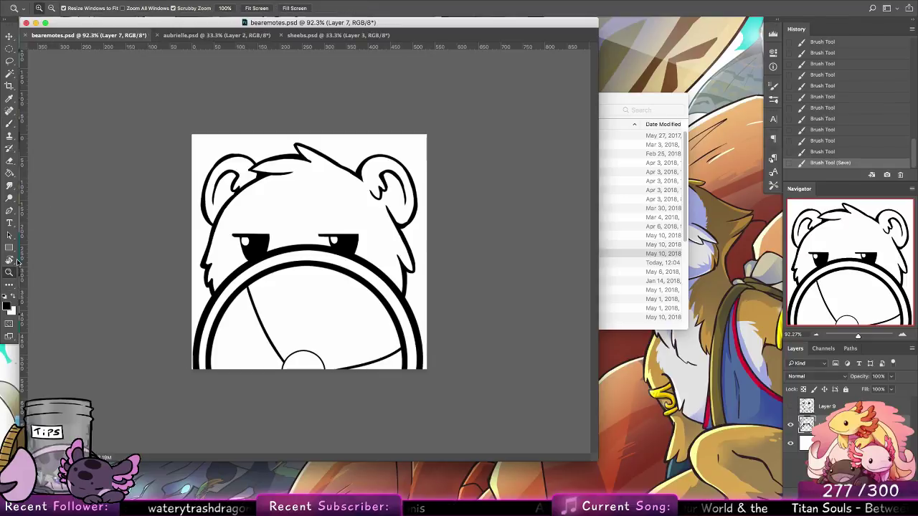
left_click_drag(404, 262, 351, 255)
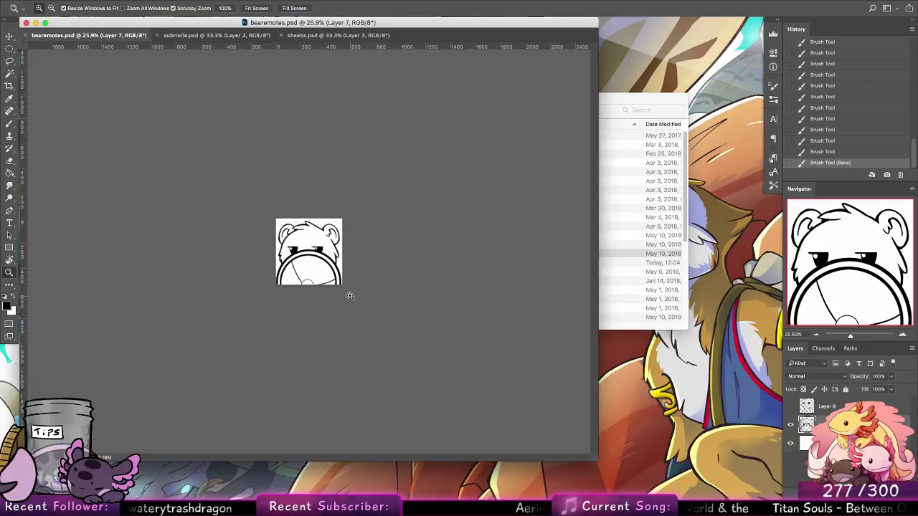
Hide Layer 7 and add a new empty layer directly above the Background.
left_click(791, 427)
left_click(791, 426)
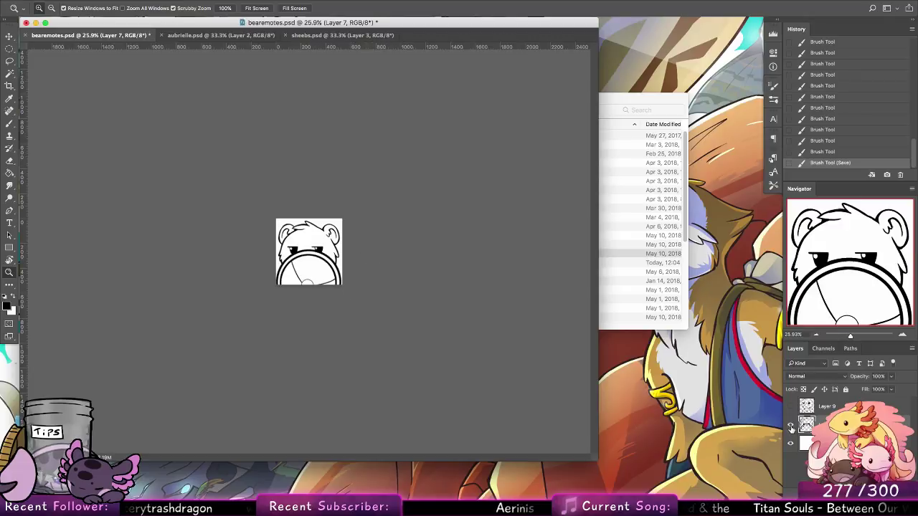
left_click(791, 427)
left_click(832, 444)
left_click(888, 510)
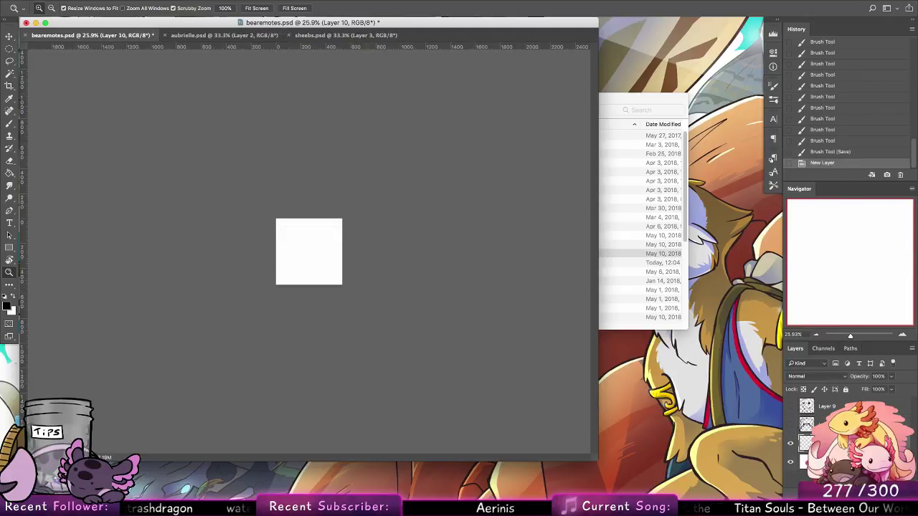
left_click_drag(328, 246, 371, 241)
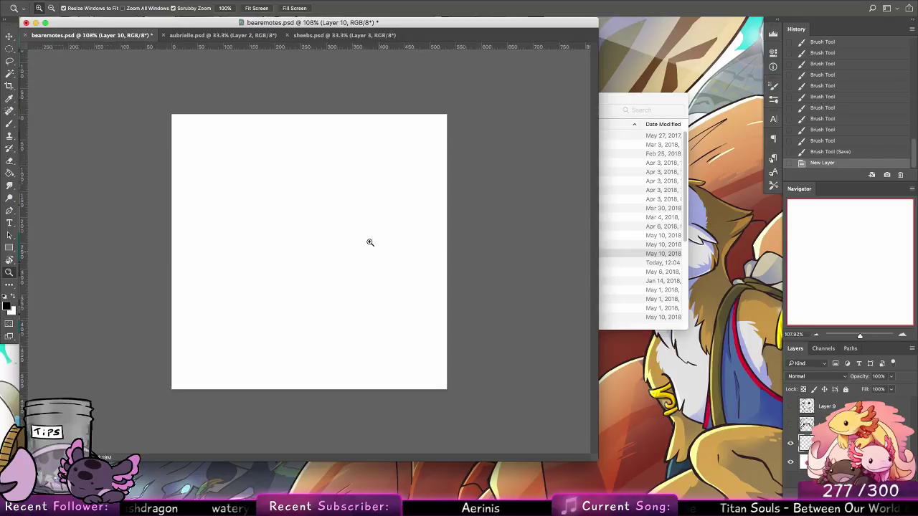
Set the foreground colour to red and choose a smaller brush preset with pressure-controlled opacity for sketching.
left_click(10, 309)
left_click(462, 118)
key("Return")
key("b")
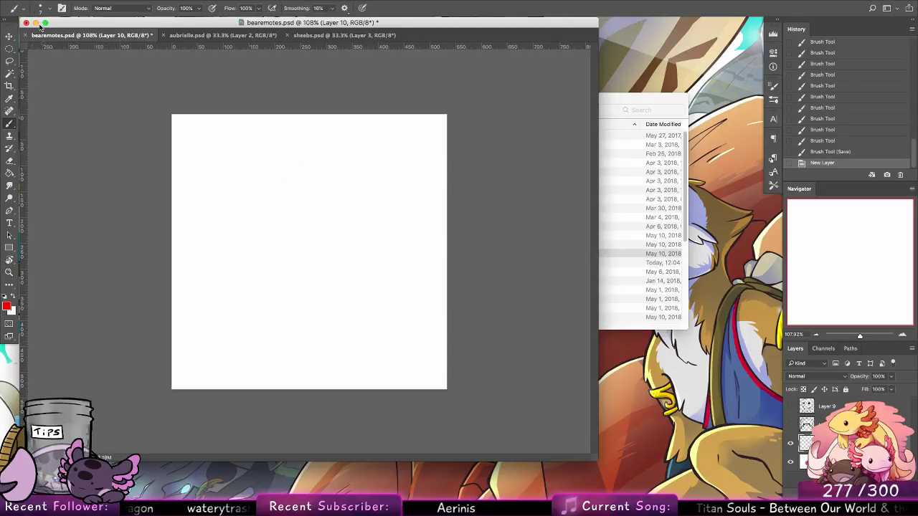
left_click(48, 9)
left_click(77, 98)
left_click(214, 9)
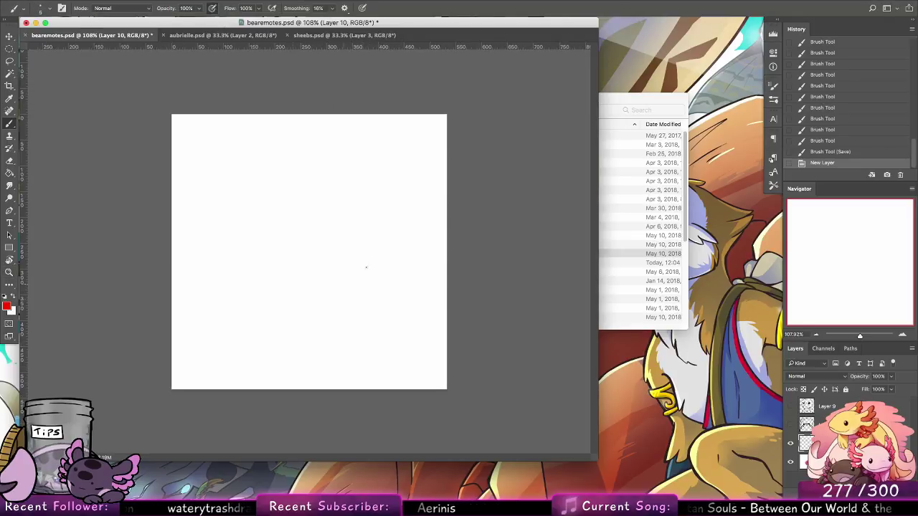
Sketch a loose round head shape in the upper middle of the canvas with a tilted, curved centre guideline.
mouse_move(380, 280)
left_mouse_down()
mouse_move(266, 160)
mouse_move(387, 278)
left_mouse_up()
mouse_move(394, 256)
left_mouse_down()
mouse_move(334, 156)
mouse_move(379, 271)
left_mouse_up()
mouse_move(381, 234)
left_mouse_down()
mouse_move(284, 307)
mouse_move(372, 175)
left_mouse_up()
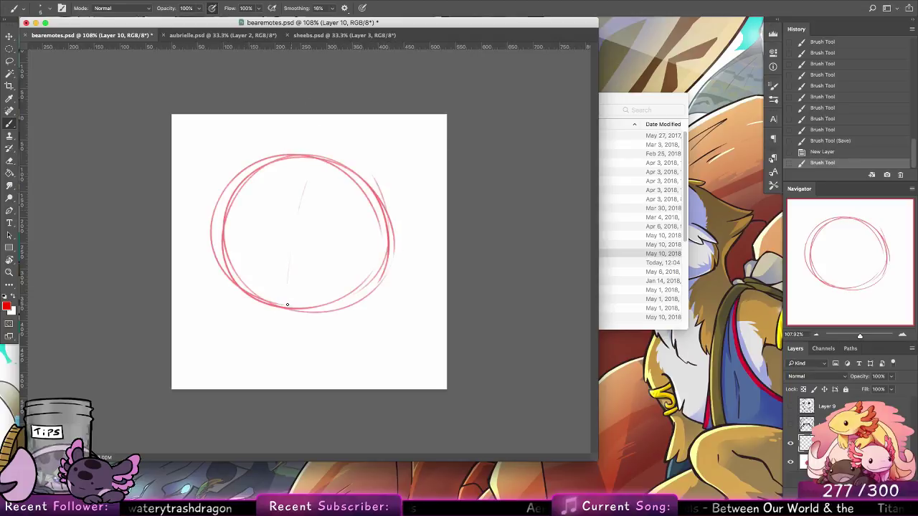
left_click_drag(287, 304, 316, 162)
left_click_drag(313, 165, 289, 304)
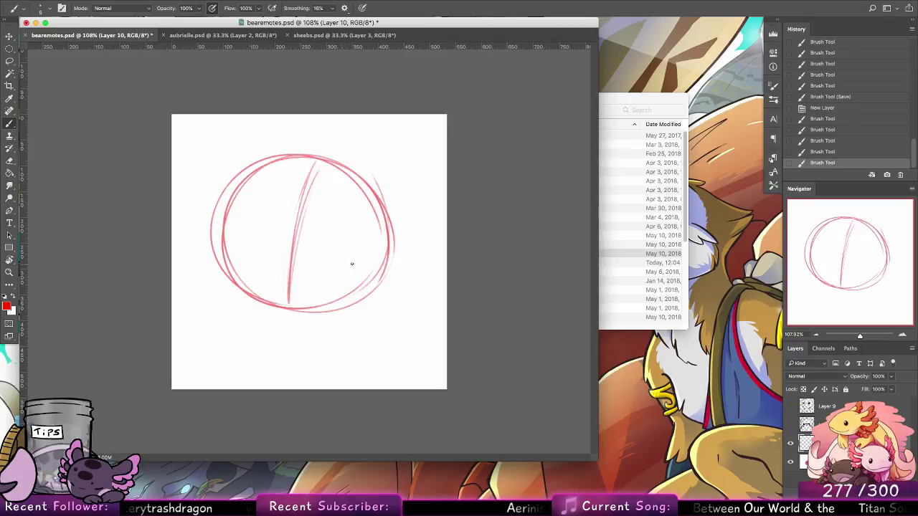
Sketch two oval eyes either side of the guideline, with a small pupil high in the left and low in the right.
mouse_move(368, 245)
left_mouse_down()
mouse_move(352, 212)
mouse_move(364, 237)
left_mouse_up()
mouse_move(277, 191)
left_mouse_down()
mouse_move(250, 224)
mouse_move(262, 190)
mouse_move(279, 215)
mouse_move(246, 245)
mouse_move(269, 204)
left_mouse_up()
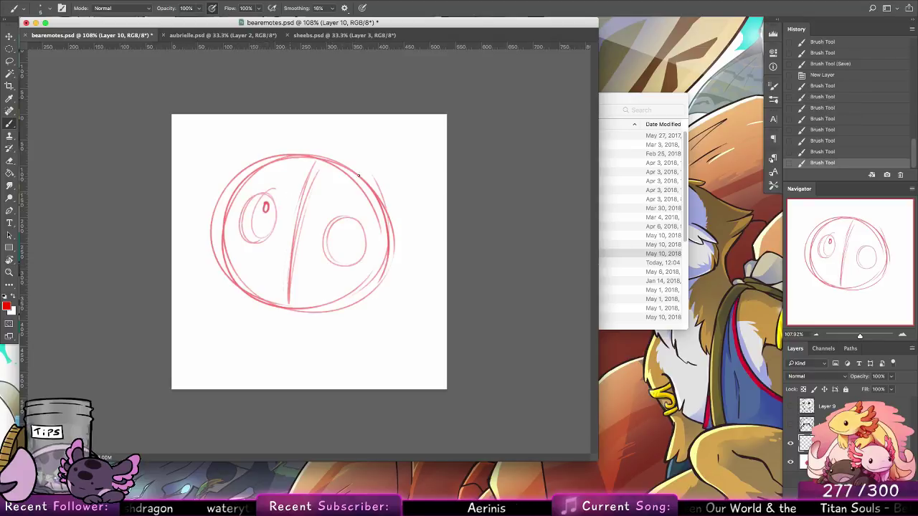
left_click_drag(343, 260, 346, 249)
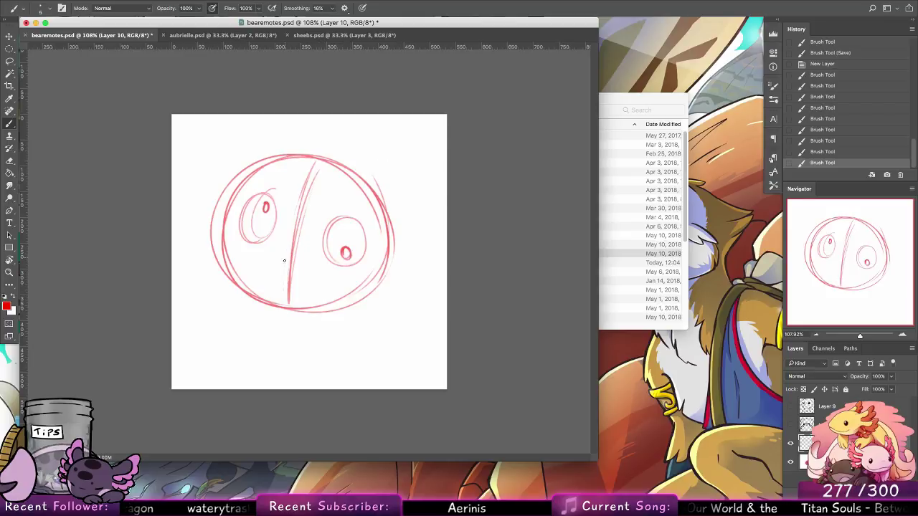
Sketch the nose, muzzle, open mouth and hanging tongue on the lower face, trying the last jaw strokes with undo and redo.
mouse_move(284, 261)
left_mouse_down()
mouse_move(307, 240)
mouse_move(271, 236)
mouse_move(307, 240)
mouse_move(268, 238)
mouse_move(289, 262)
mouse_move(269, 251)
mouse_move(279, 270)
mouse_move(245, 272)
mouse_move(254, 241)
mouse_move(305, 289)
mouse_move(288, 308)
mouse_move(310, 294)
mouse_move(309, 333)
left_mouse_up()
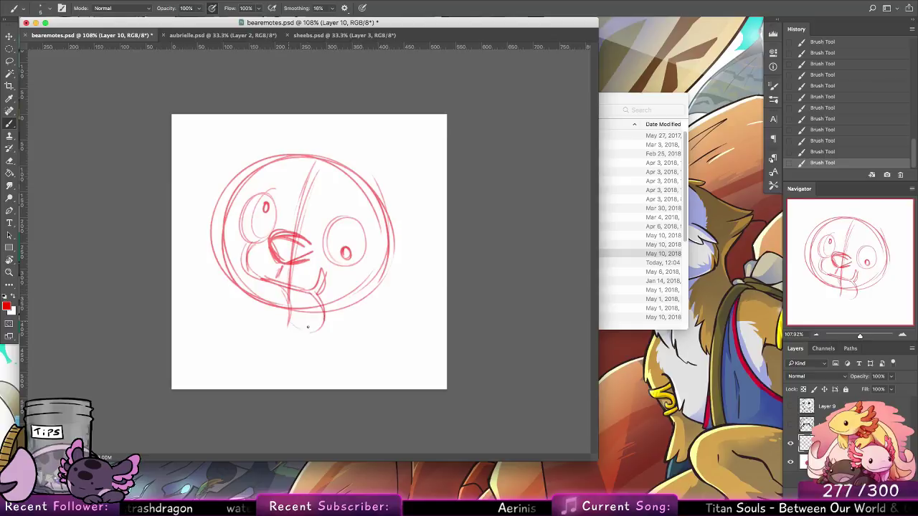
left_click_drag(306, 292, 310, 313)
mouse_move(261, 278)
left_mouse_down()
mouse_move(256, 304)
mouse_move(264, 305)
left_mouse_up()
key("super+z")
key("alt+super+z")
key("alt+super+z")
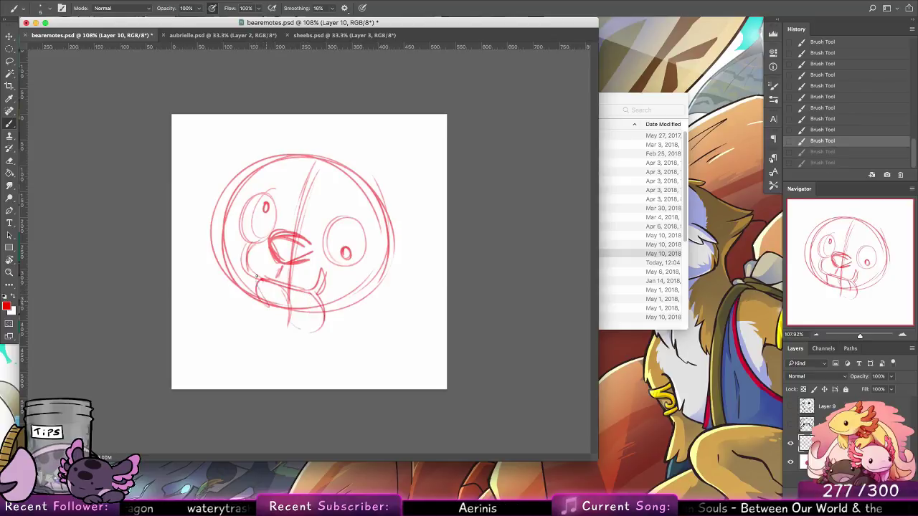
key("alt+super+z")
key("alt+super+z")
key("super+shift+z")
key("super+shift+z")
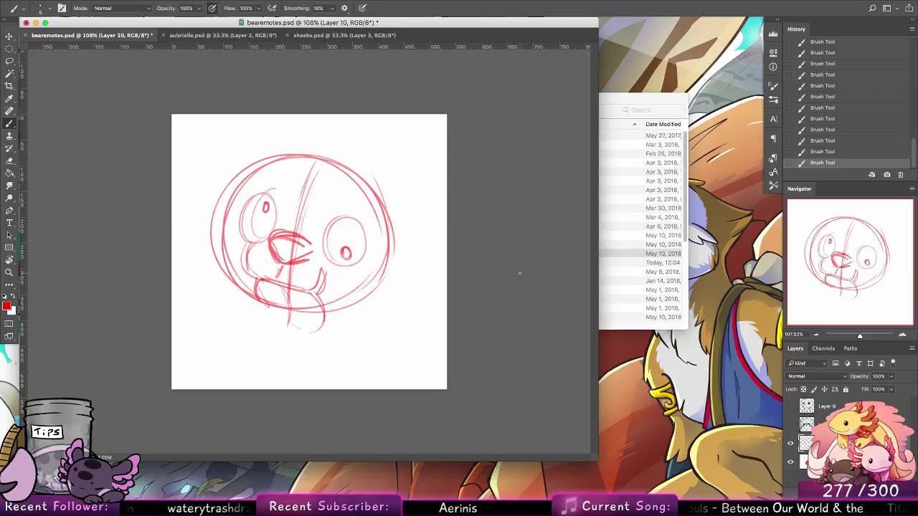
Darken the sketched left mouth corner and widen the left side of the bear's head with extra curved strokes.
left_click_drag(261, 279, 259, 302)
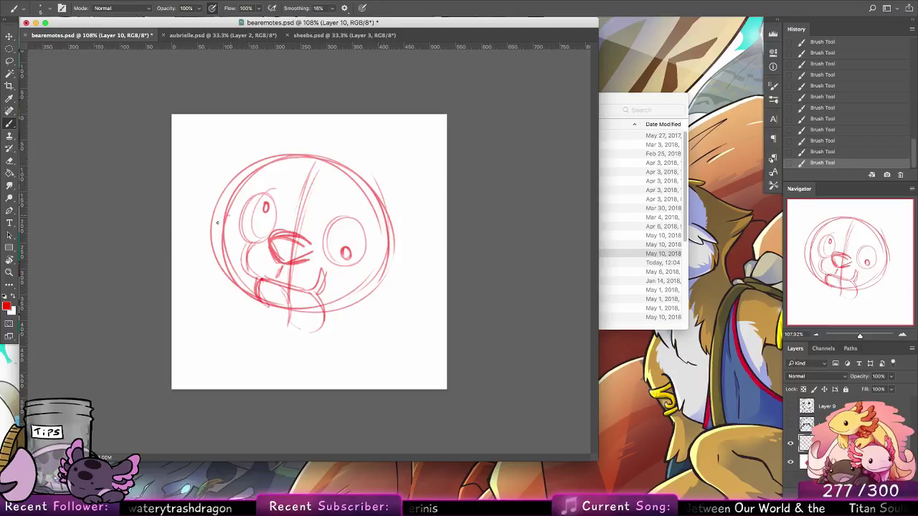
left_click_drag(217, 223, 212, 240)
left_click_drag(234, 180, 206, 259)
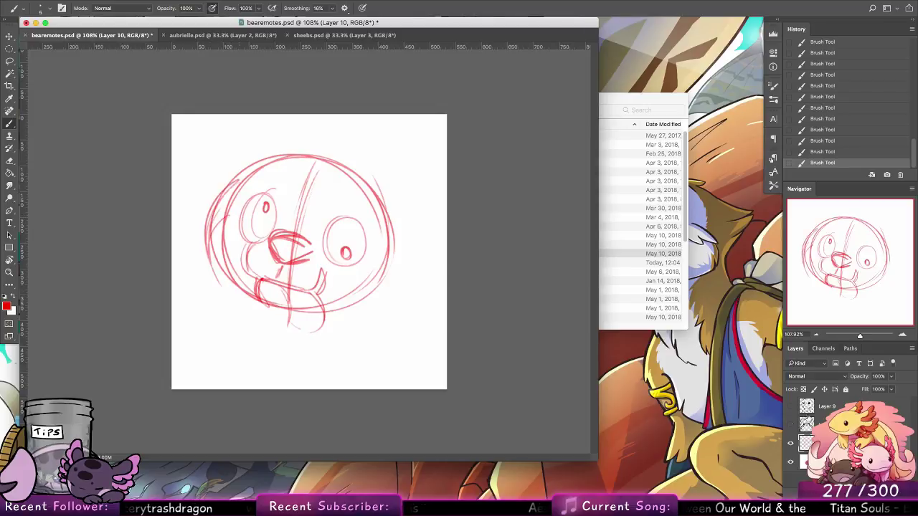
Show the wheel bear layer as a guide beneath the red sketch, fade it with a low opacity, and reselect the sketch layer.
left_click(791, 425)
left_click(807, 443)
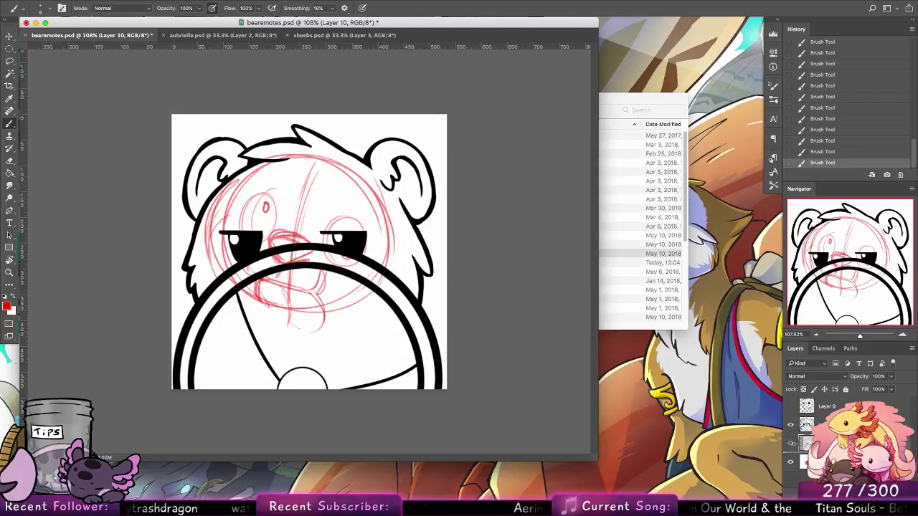
left_click(892, 377)
left_click_drag(895, 388, 856, 389)
left_click(814, 422)
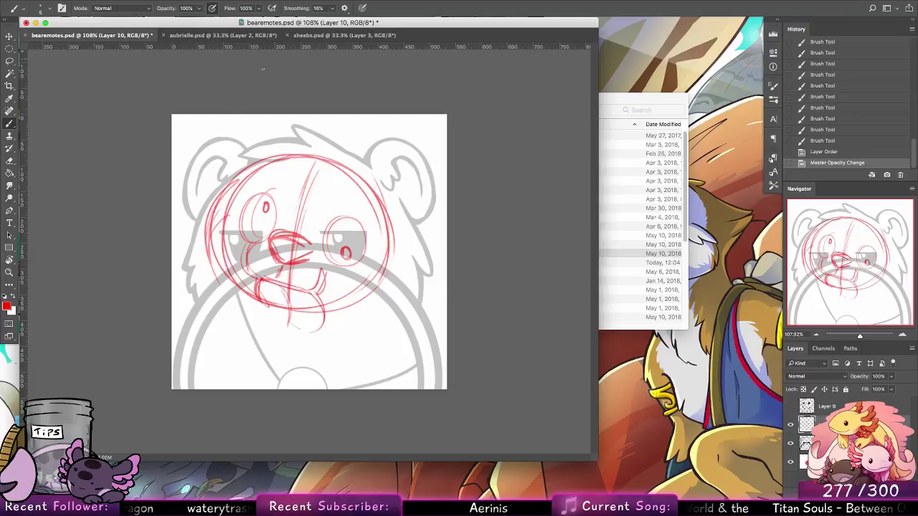
Sketch the left ear and the pointed hair tuft on top of the head, using the faded bear as a guide.
left_click_drag(218, 162, 224, 188)
left_click_drag(227, 150, 218, 167)
mouse_move(218, 176)
left_mouse_down()
mouse_move(212, 144)
mouse_move(246, 125)
left_mouse_up()
mouse_move(209, 154)
left_mouse_down()
mouse_move(281, 143)
mouse_move(208, 181)
left_mouse_up()
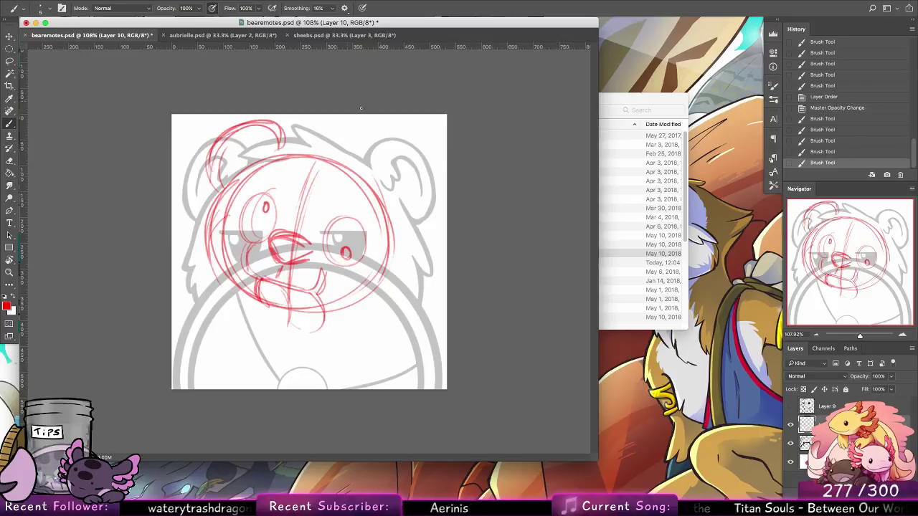
mouse_move(332, 129)
left_mouse_down()
mouse_move(354, 170)
mouse_move(337, 163)
left_mouse_up()
mouse_move(313, 146)
left_mouse_down()
mouse_move(271, 142)
mouse_move(256, 155)
mouse_move(280, 162)
left_mouse_up()
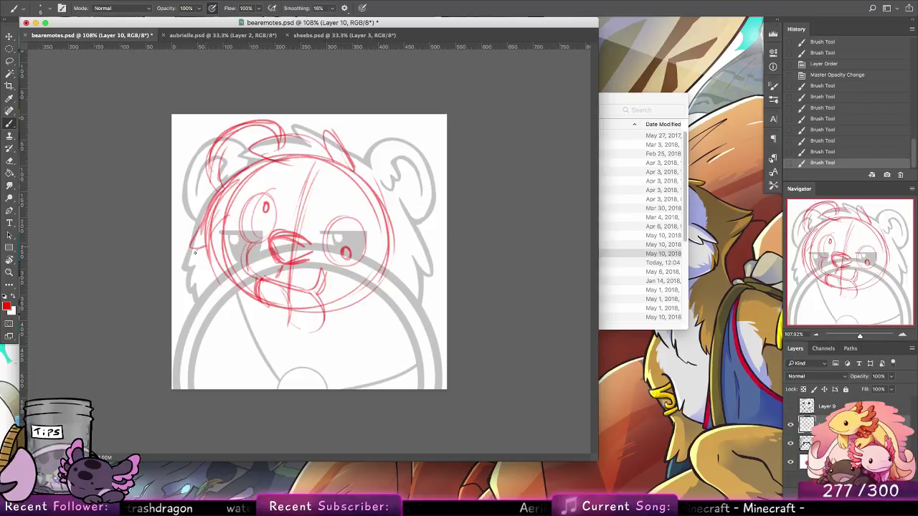
Sketch the right ear and the shaggy fur outline along both cheeks and the lower right jaw.
left_click_drag(206, 243, 228, 291)
mouse_move(361, 178)
left_mouse_down()
mouse_move(363, 155)
mouse_move(400, 136)
mouse_move(428, 170)
mouse_move(433, 188)
mouse_move(402, 224)
mouse_move(382, 208)
mouse_move(393, 280)
left_mouse_up()
left_click_drag(386, 217, 396, 278)
mouse_move(392, 237)
left_mouse_down()
mouse_move(394, 287)
mouse_move(377, 315)
left_mouse_up()
left_click_drag(378, 316, 338, 320)
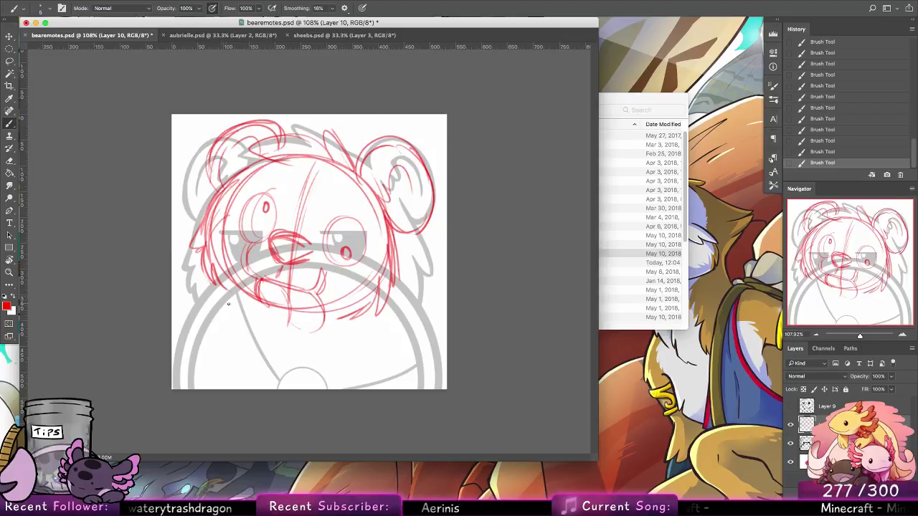
Sketch two raised arms with rounded paws, one against the left cheek and one below the right cheek.
left_click_drag(201, 251, 183, 323)
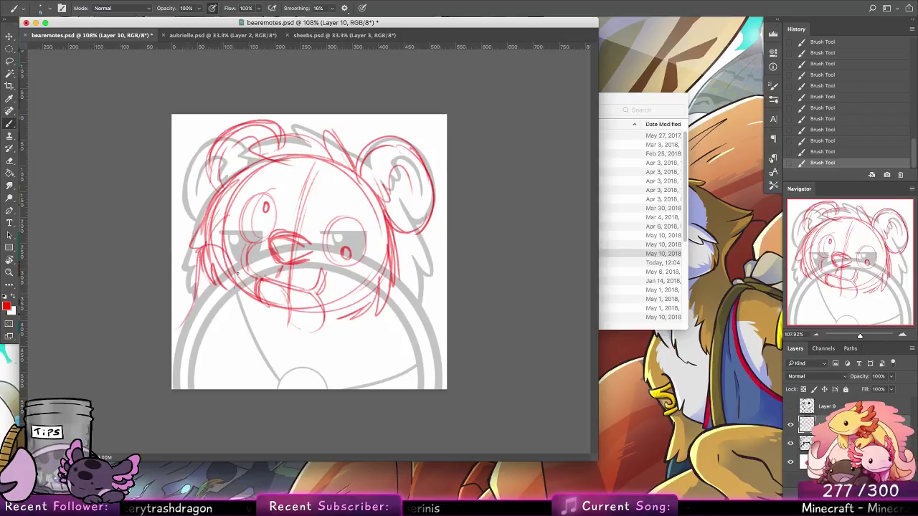
mouse_move(237, 241)
left_mouse_down()
mouse_move(231, 300)
mouse_move(194, 274)
mouse_move(185, 321)
mouse_move(244, 289)
left_mouse_up()
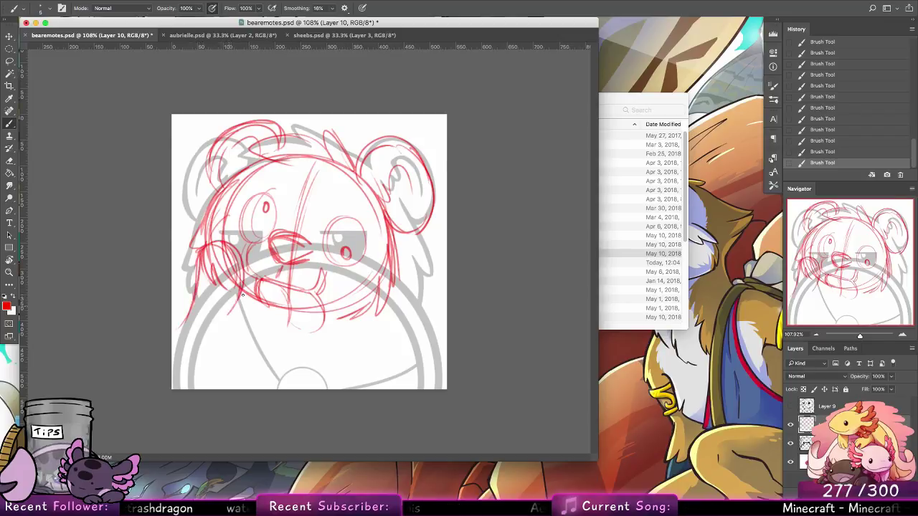
mouse_move(331, 290)
left_mouse_down()
mouse_move(326, 355)
mouse_move(374, 278)
left_mouse_up()
mouse_move(326, 330)
left_mouse_down()
mouse_move(380, 280)
mouse_move(369, 348)
left_mouse_up()
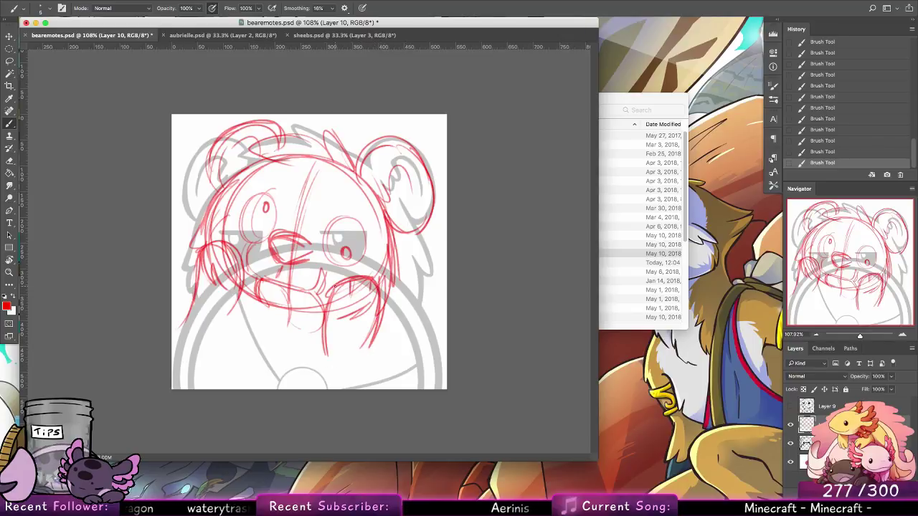
Scale the bear sketch up to about 124% and reposition it so it fills the canvas.
key("v")
left_click_drag(436, 357, 497, 414)
mouse_move(415, 310)
left_mouse_down()
mouse_move(392, 309)
mouse_move(412, 296)
mouse_move(408, 303)
left_mouse_up()
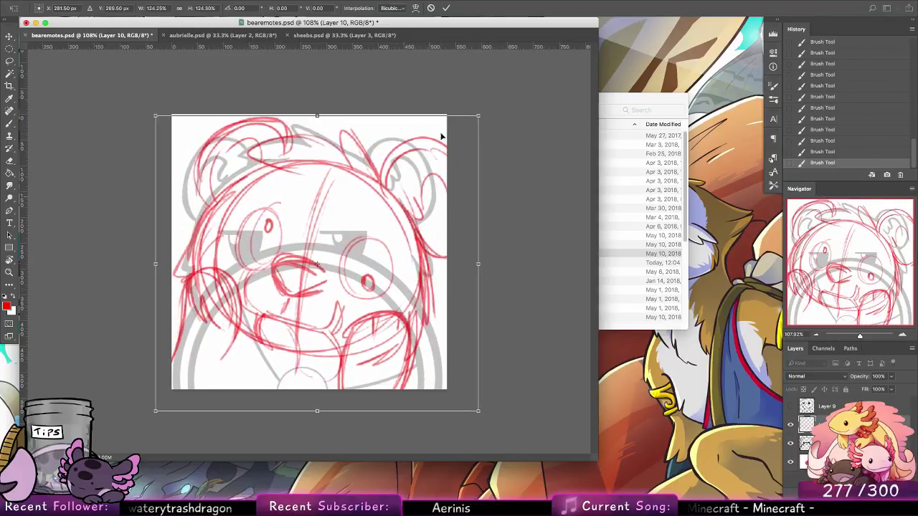
left_click(446, 8)
key("b")
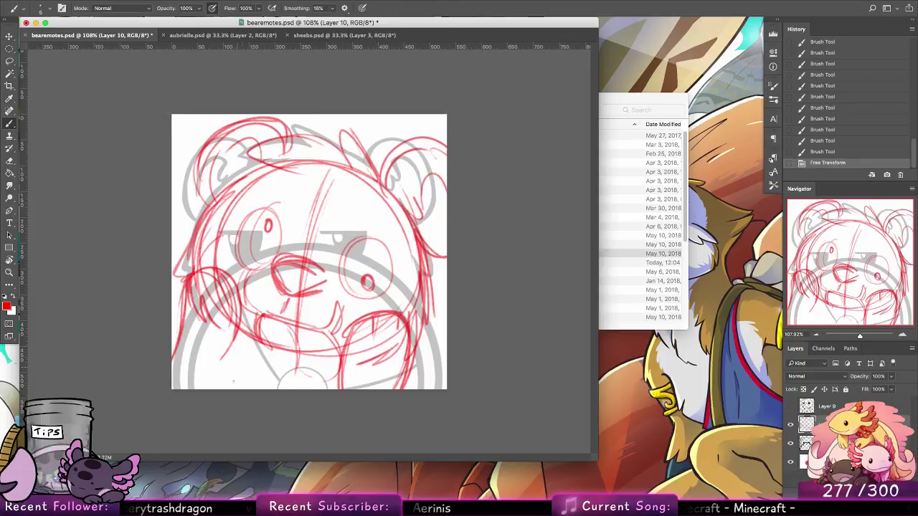
Sketch the left arm's inner edge with a fur tuft at the elbow, and strengthen the left arm and paw lines.
left_click_drag(228, 366, 244, 327)
key("super+z")
left_click_drag(217, 376, 245, 329)
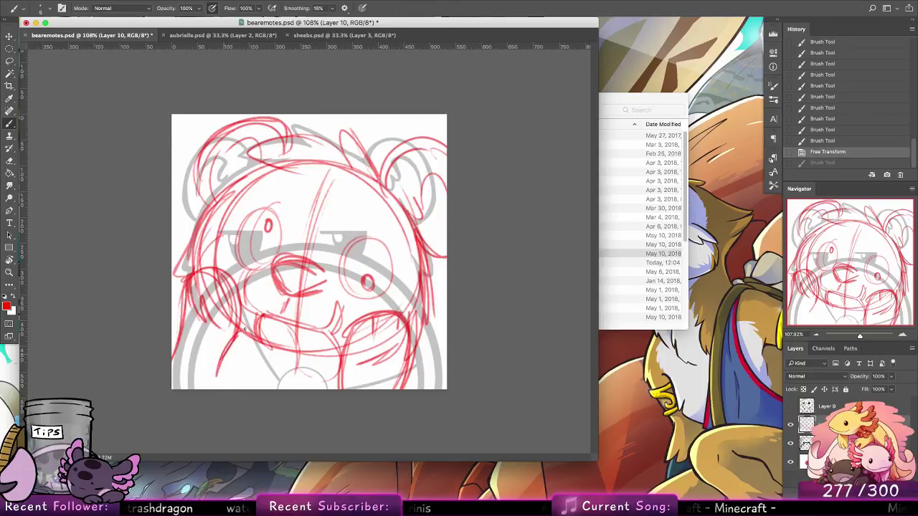
left_click_drag(229, 363, 215, 381)
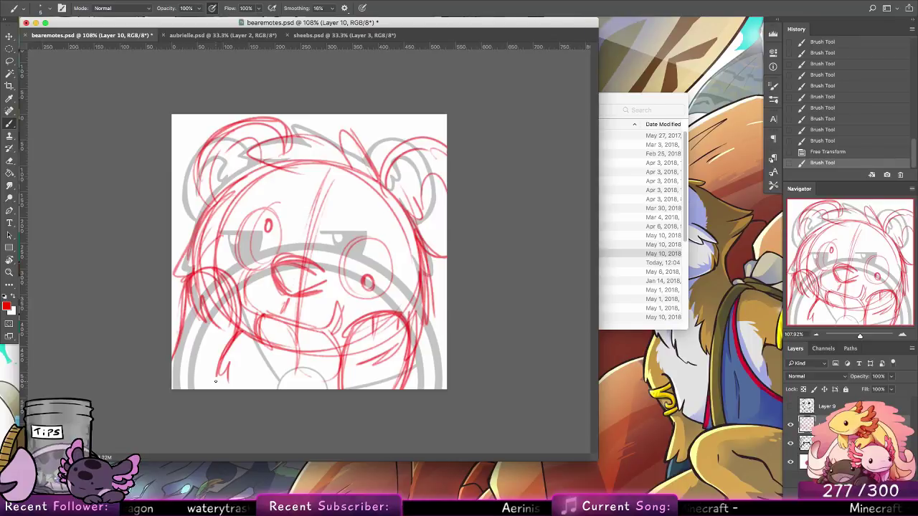
left_click_drag(229, 374, 227, 388)
left_click_drag(182, 320, 172, 360)
left_click_drag(220, 272, 209, 309)
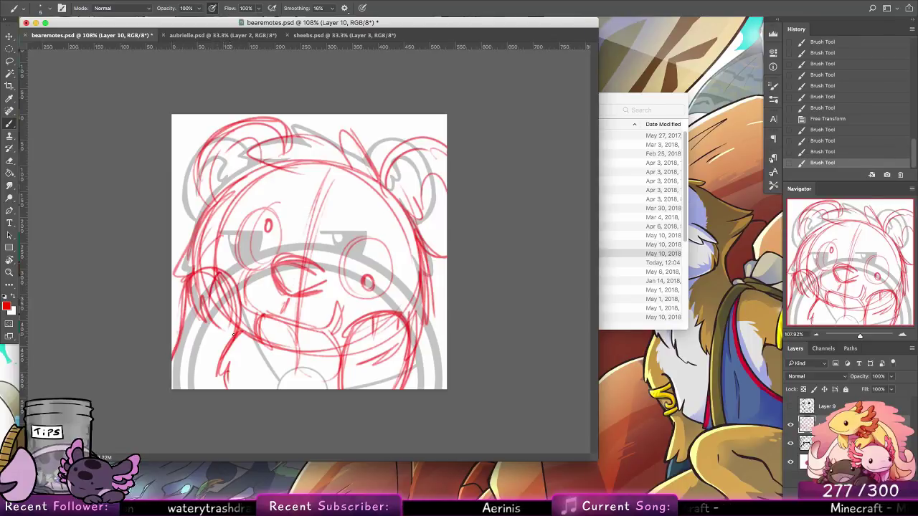
Lower the red sketch layer's opacity to 33% and hide the wheel bear layer.
left_click(892, 376)
left_click(860, 387)
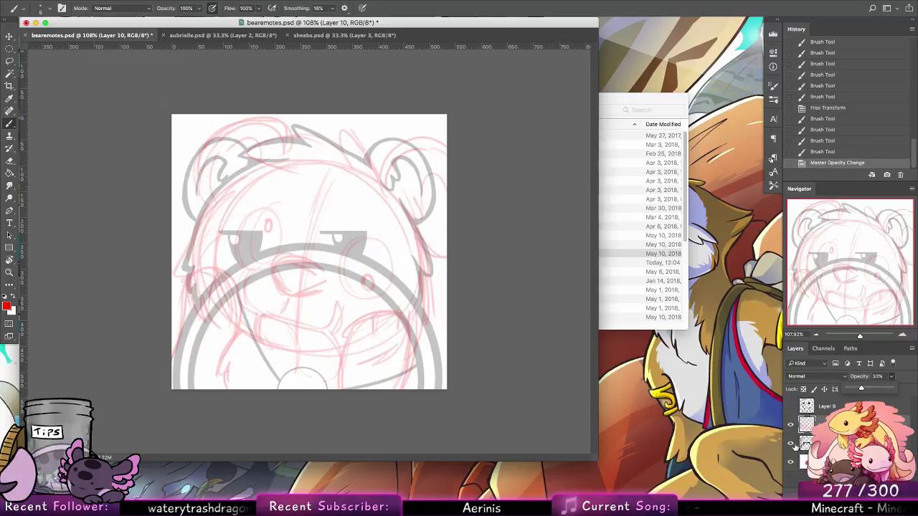
left_click(790, 443)
Set up inking with a black foreground, another brush preset without pressure-controlled opacity, and a new layer above the sketch.
left_click(5, 296)
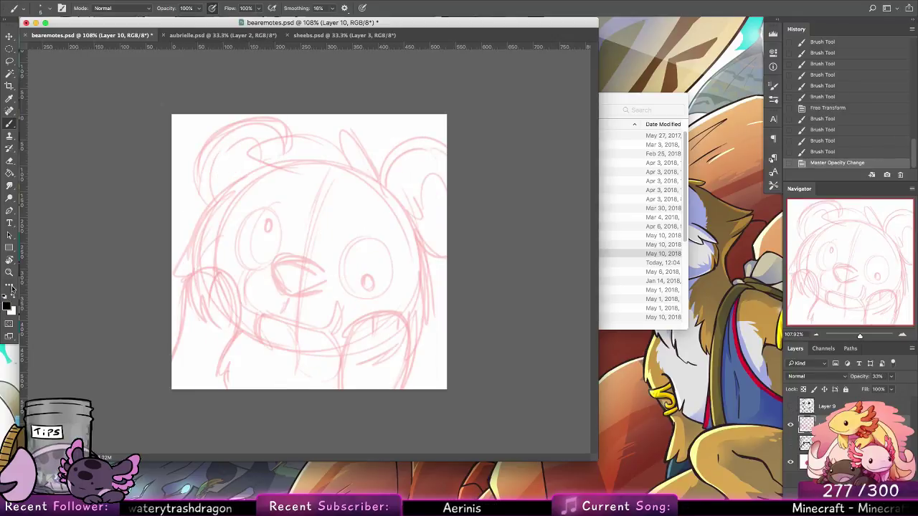
left_click(49, 9)
double_click(92, 105)
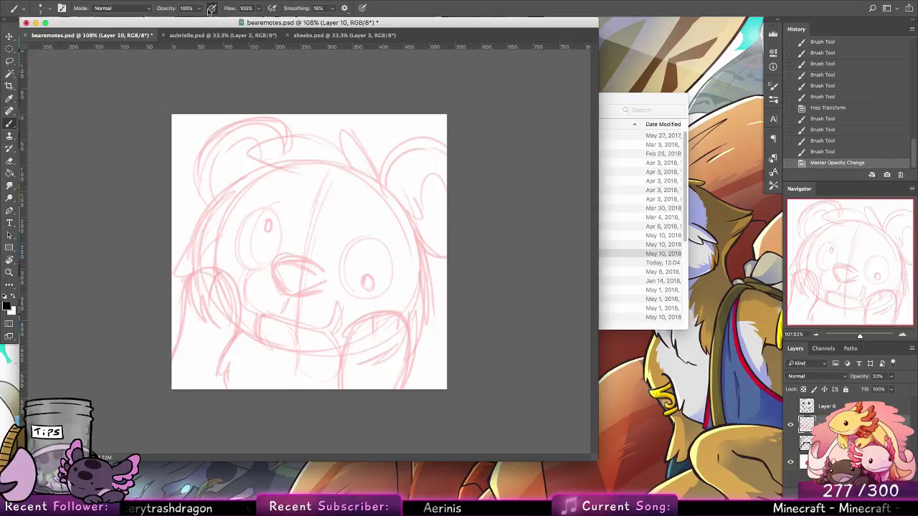
left_click_drag(281, 290, 290, 296)
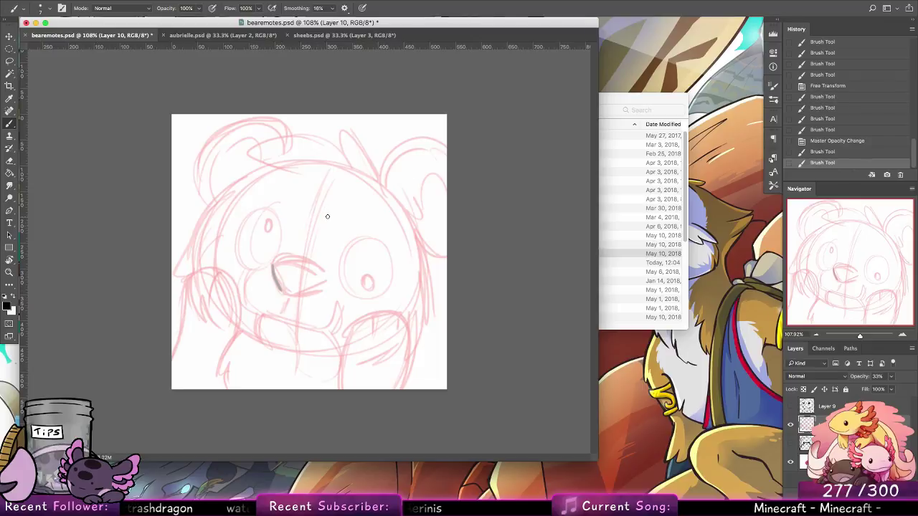
key("super+z")
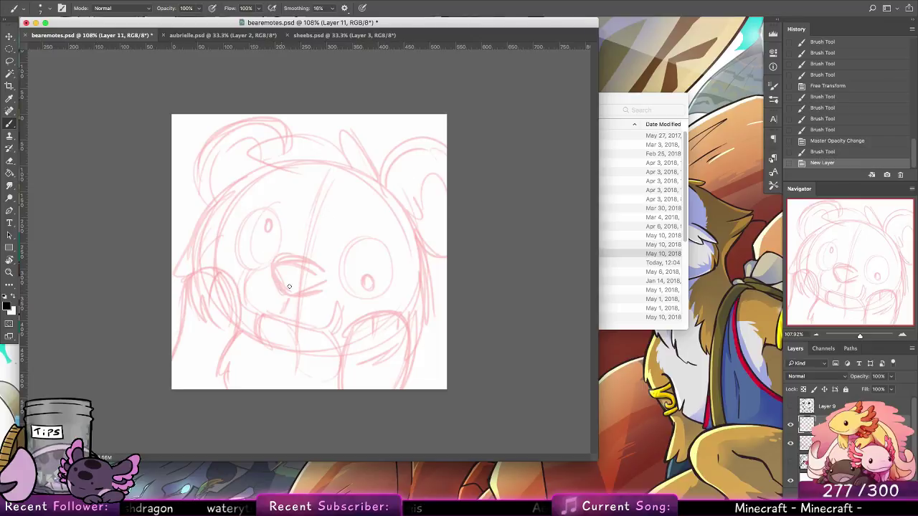
Ink the bear's rounded triangular nose in black, with a short highlight line inside its upper edge.
mouse_move(273, 273)
left_mouse_down()
mouse_move(288, 294)
mouse_move(307, 261)
mouse_move(328, 275)
mouse_move(315, 290)
mouse_move(328, 281)
left_mouse_up()
key("super+z")
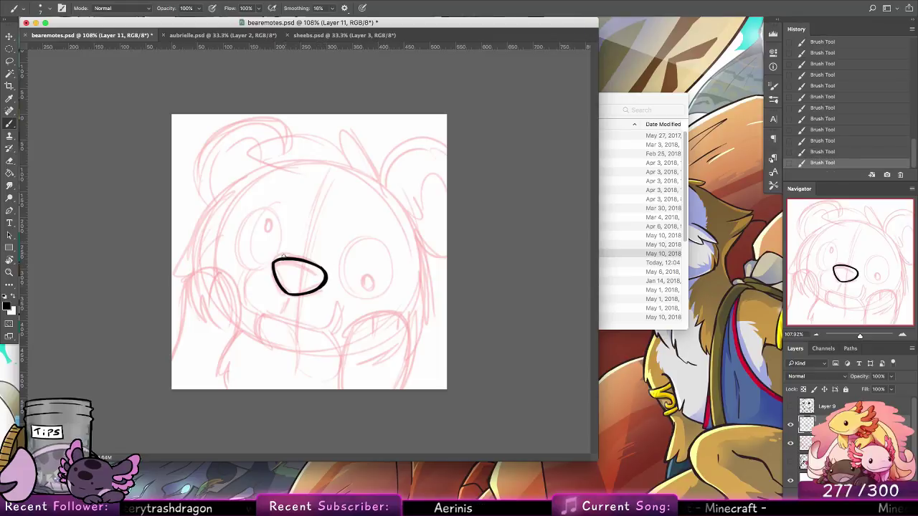
key("super+z")
left_click_drag(276, 263, 323, 272)
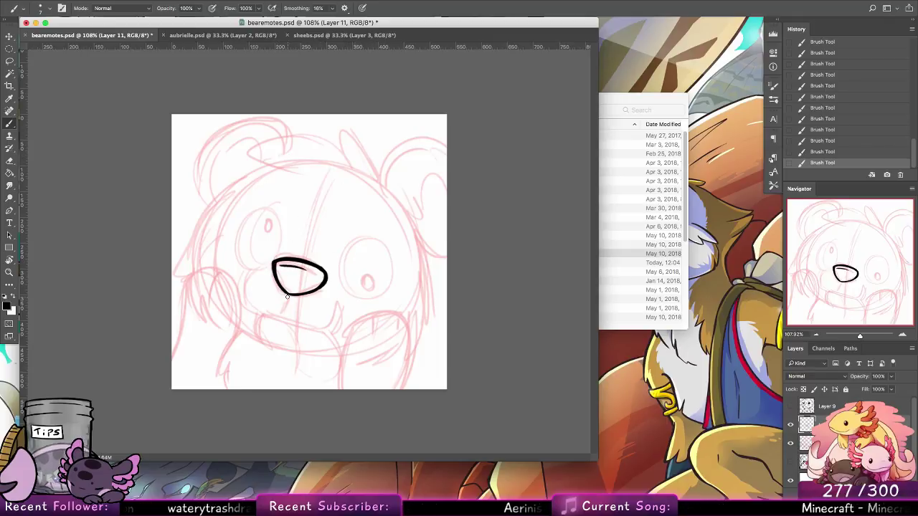
Ink the line below the nose and the curved mouth on both sides, redrawing strokes until they follow the muzzle.
mouse_move(288, 297)
left_mouse_down()
mouse_move(290, 320)
mouse_move(306, 325)
mouse_move(295, 324)
mouse_move(328, 326)
mouse_move(339, 304)
left_mouse_up()
key("super+z")
key("super+z")
key("super+z")
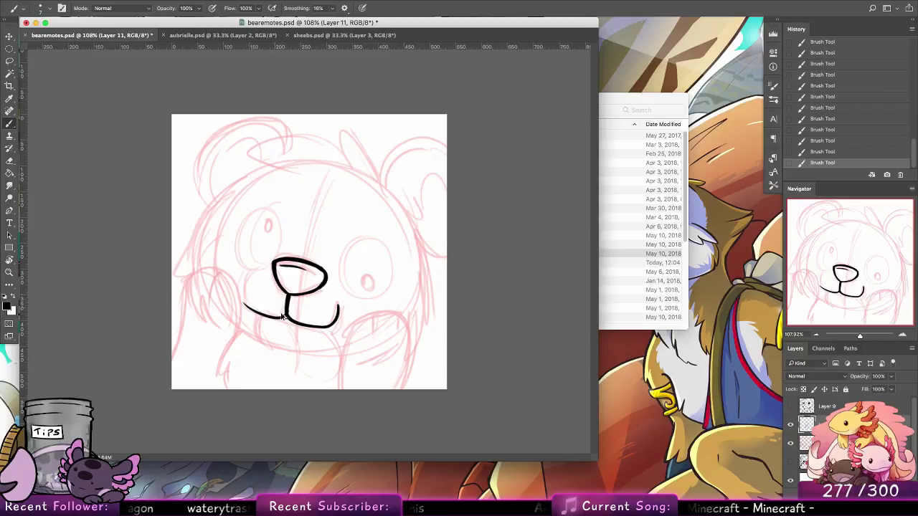
key("super+z")
left_click_drag(252, 304, 286, 313)
key("super+z")
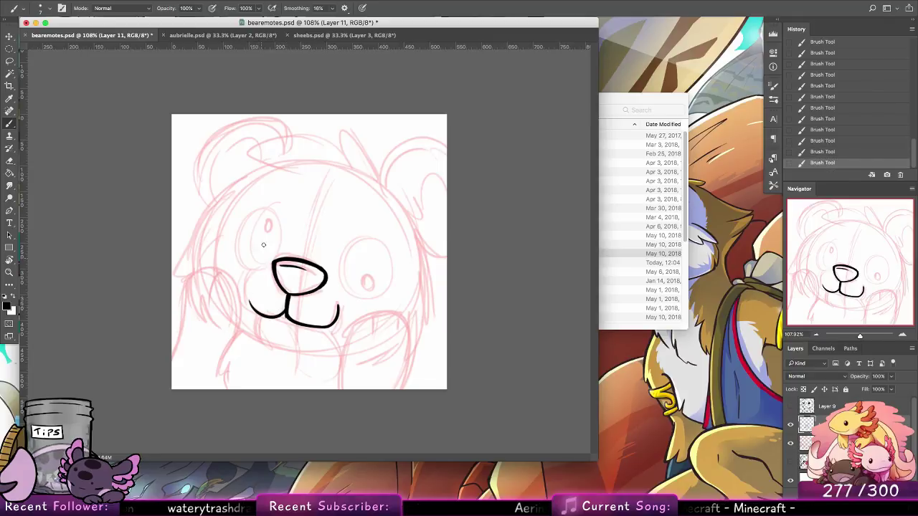
Extend the left mouth curve upward around the muzzle, trying the stroke several times with undo.
mouse_move(247, 282)
left_mouse_down()
mouse_move(252, 306)
mouse_move(285, 316)
mouse_move(244, 292)
mouse_move(249, 271)
mouse_move(249, 281)
left_mouse_up()
key("super+z")
key("alt+super+z")
key("alt+super+z")
key("alt+super+z")
key("alt+super+z")
key("super+z")
key("super+z")
key("super+z")
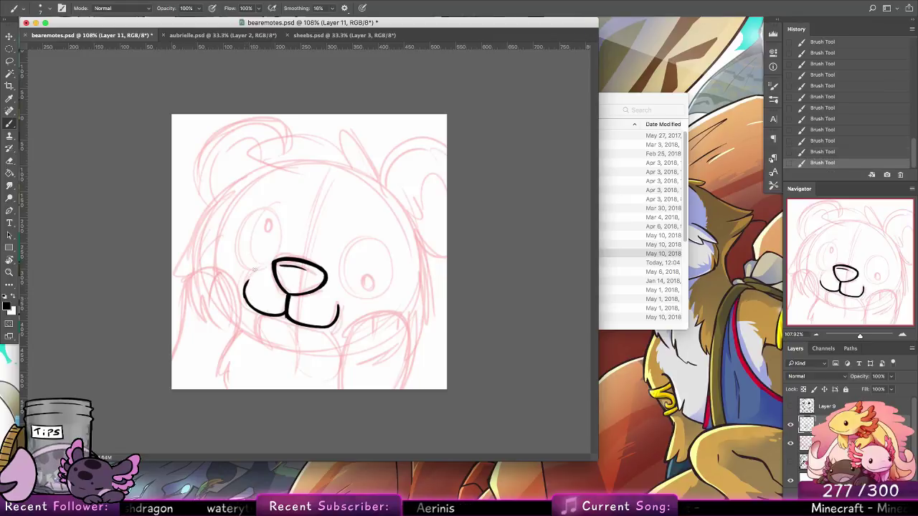
Thicken the junction at the centre of the mouth and ink the two sides of the hanging tongue.
key("super+z")
key("super+z")
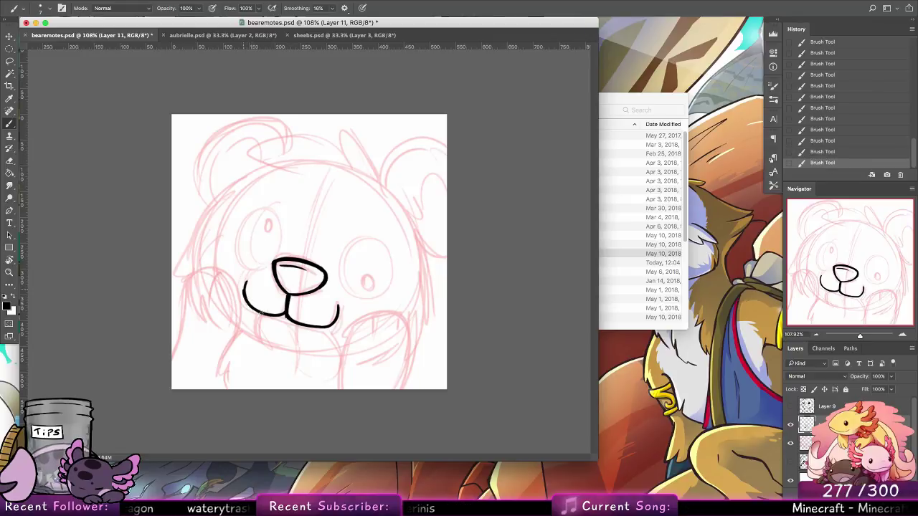
key("super+z")
key("super+z")
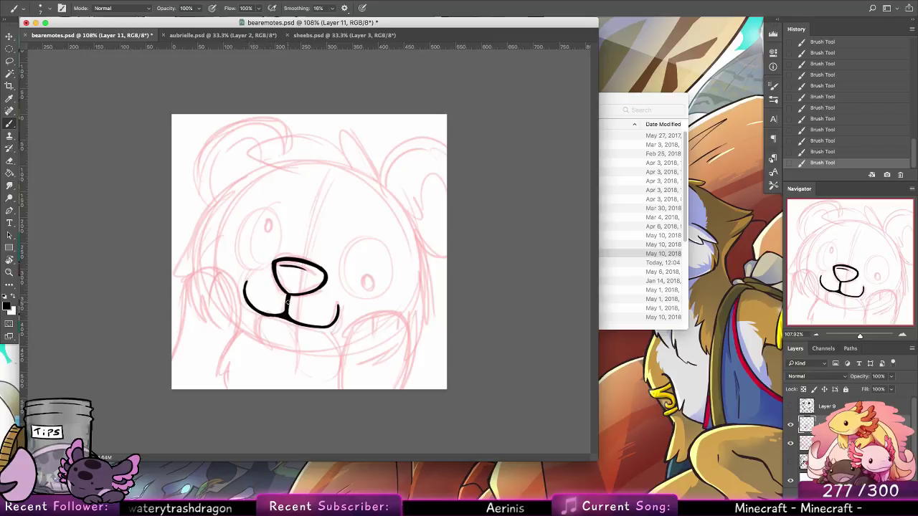
left_click_drag(287, 302, 297, 371)
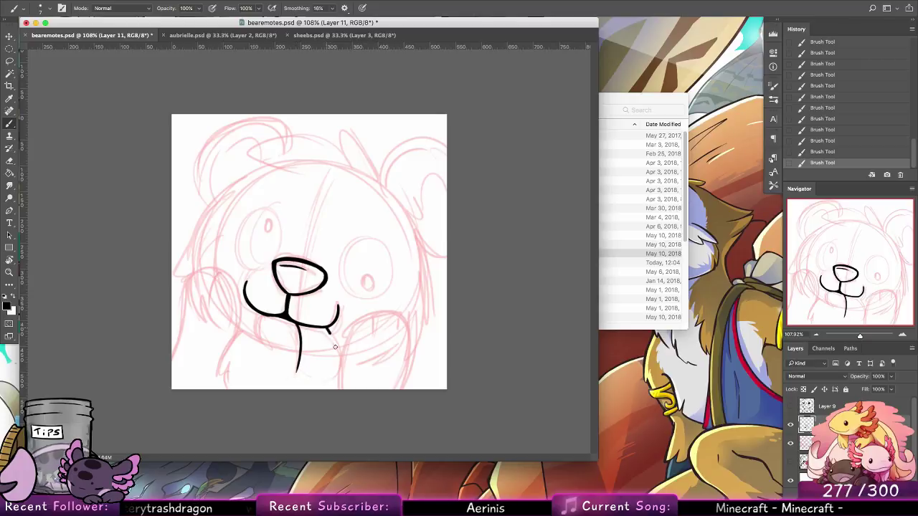
left_click_drag(331, 328, 339, 357)
Ink the right paw as a tall rounded outline with two short toe lines, thickening its sides.
left_click_drag(341, 389, 359, 328)
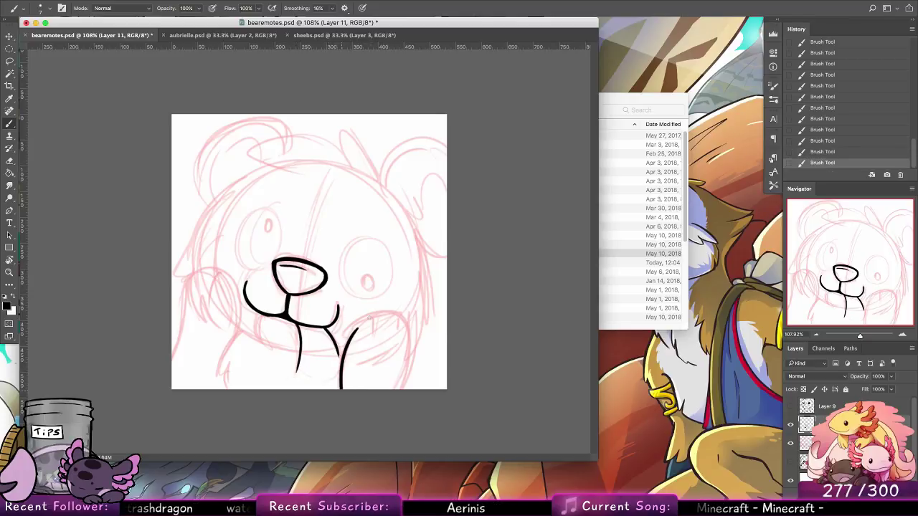
key("super+z")
mouse_move(341, 389)
left_mouse_down()
mouse_move(363, 330)
mouse_move(392, 320)
mouse_move(409, 386)
left_mouse_up()
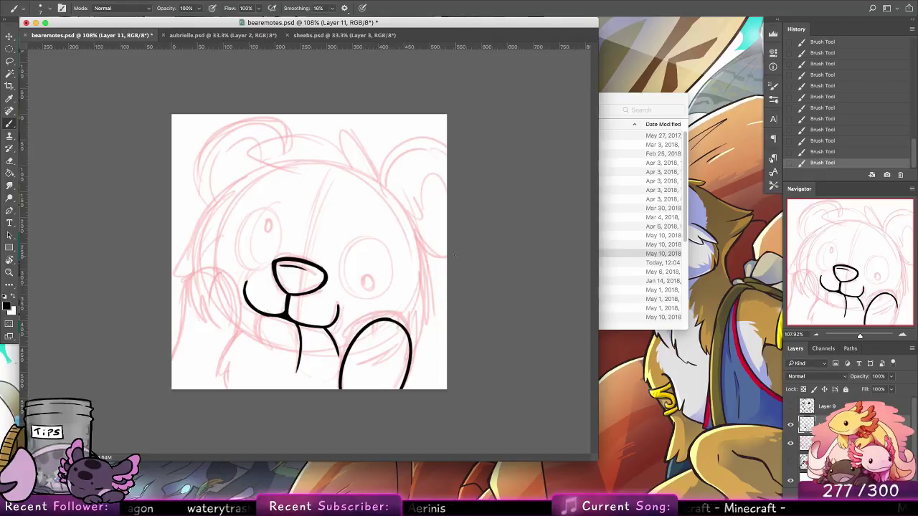
key("ctrl+z")
left_click_drag(394, 318, 388, 337)
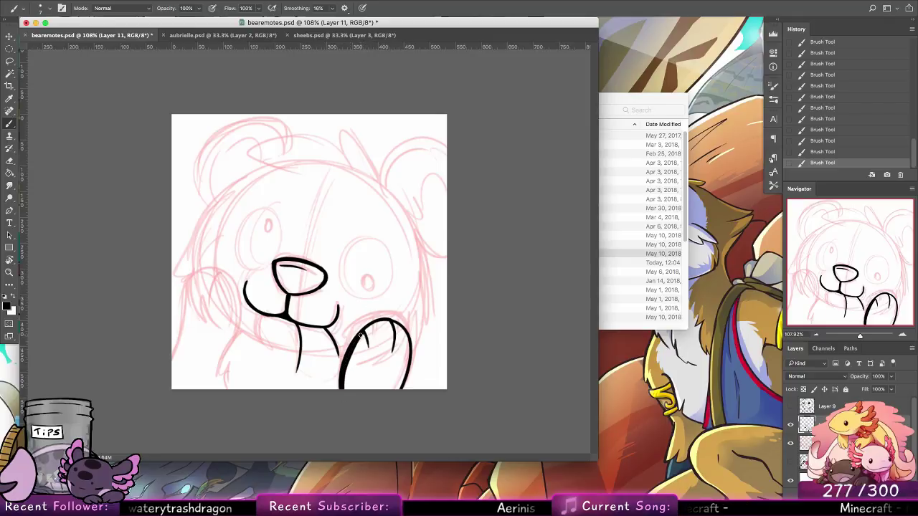
mouse_move(361, 335)
left_mouse_down()
mouse_move(390, 321)
mouse_move(409, 340)
left_mouse_up()
key("ctrl+z")
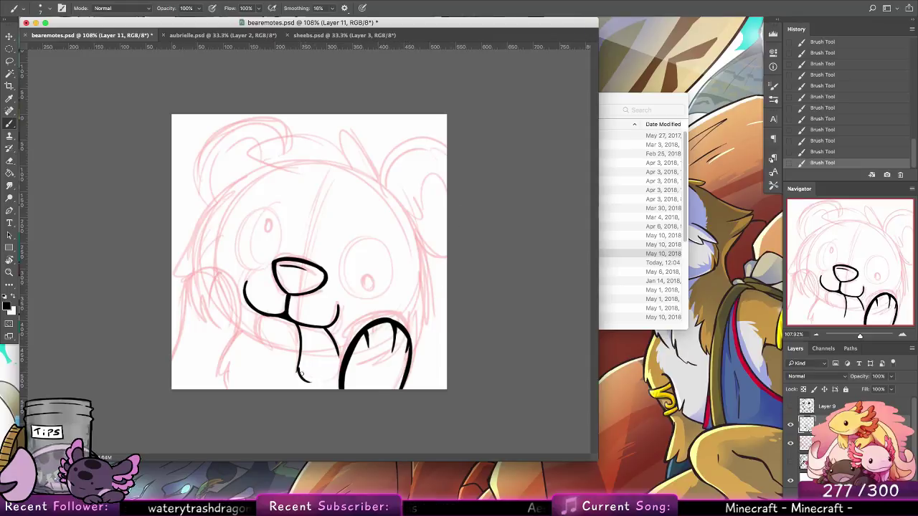
Ink the tongue's rounded tip and short centre crease, erasing the stray ink along its left edge.
key("super+z")
mouse_move(298, 369)
left_mouse_down()
mouse_move(322, 380)
mouse_move(334, 372)
left_mouse_up()
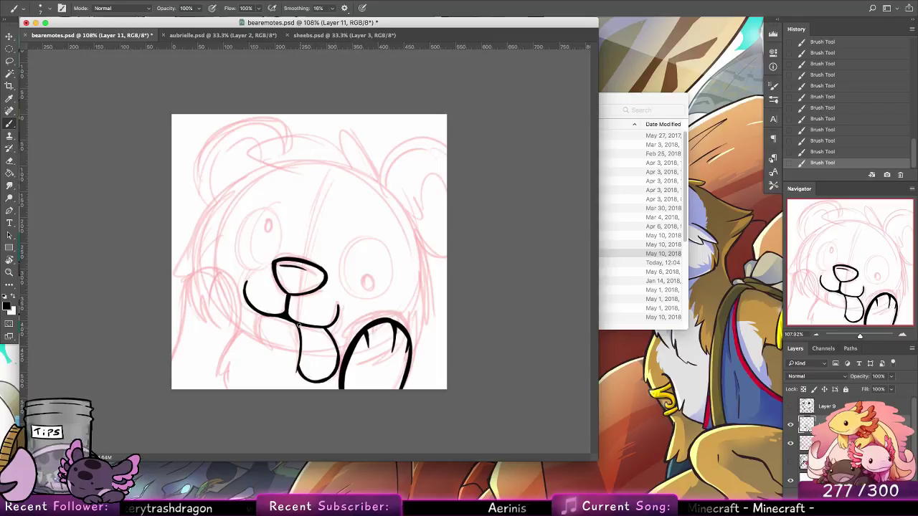
key("super+z")
key("super+z")
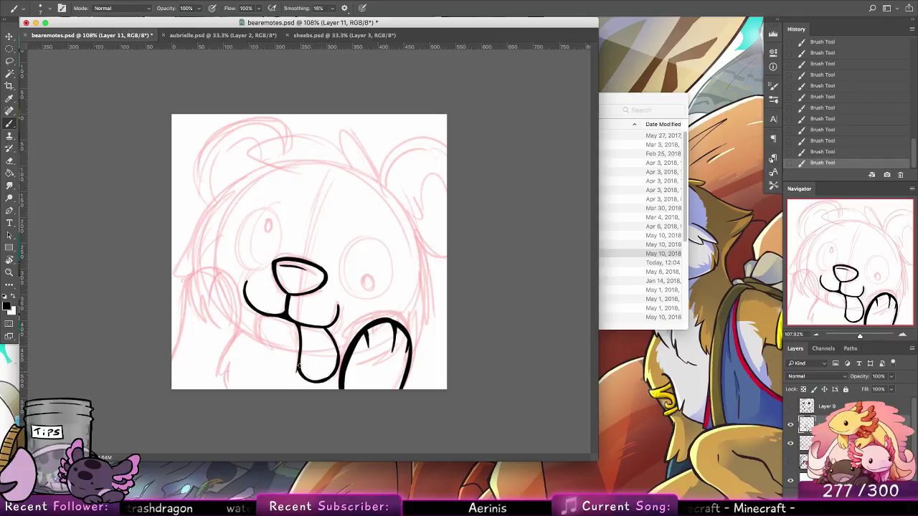
key("e")
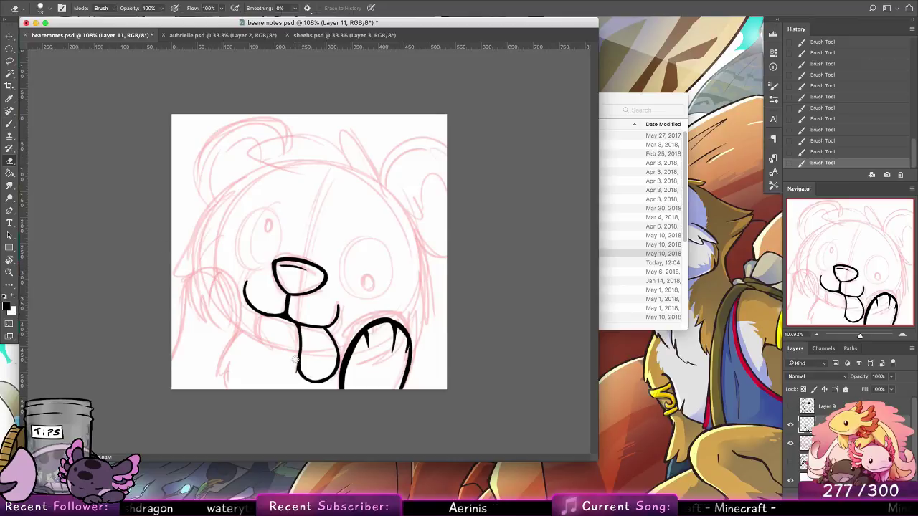
left_click_drag(297, 355, 299, 378)
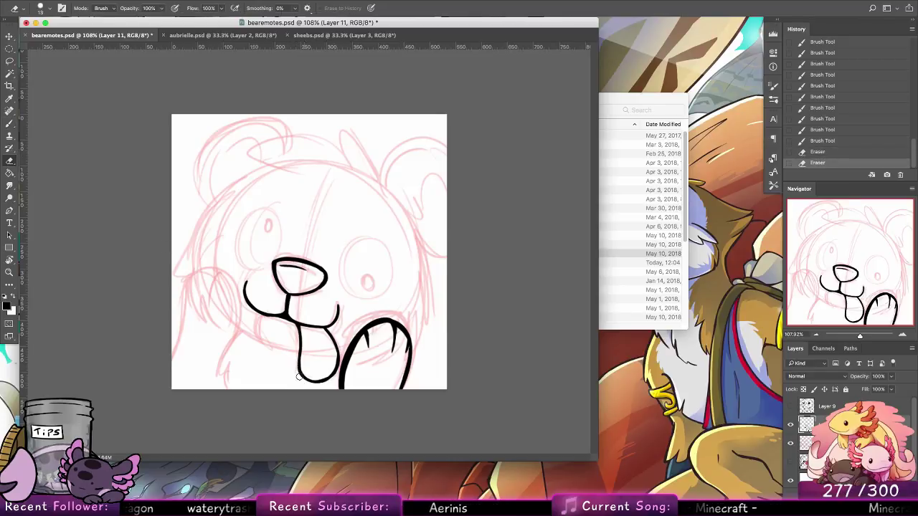
key("b")
left_click_drag(317, 326, 318, 351)
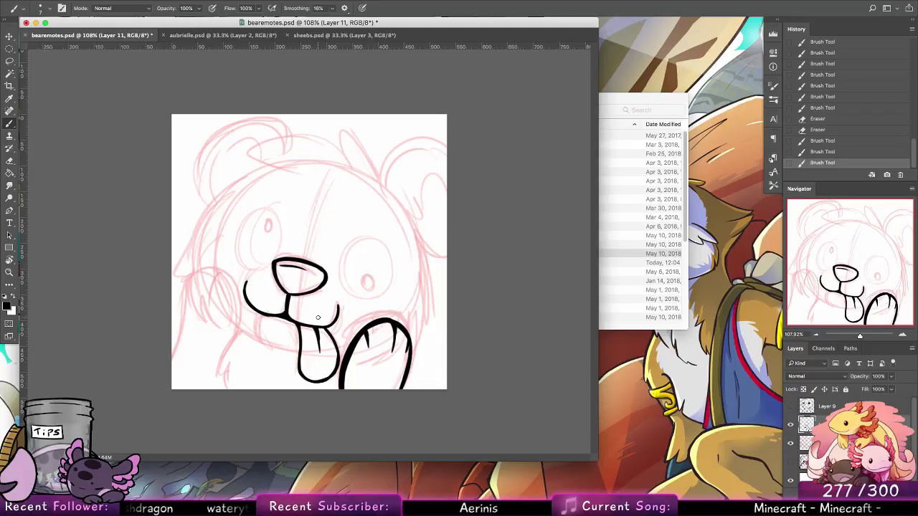
Fill the mouth opening beside the tongue with black and ink the chin line and the furry chest edge below it.
mouse_move(266, 317)
left_mouse_down()
mouse_move(268, 347)
mouse_move(273, 327)
mouse_move(300, 330)
mouse_move(280, 317)
mouse_move(300, 320)
mouse_move(267, 352)
mouse_move(282, 356)
mouse_move(259, 337)
mouse_move(273, 354)
mouse_move(219, 370)
mouse_move(230, 388)
left_mouse_up()
key("super+z")
key("super+z")
key("ctrl+z")
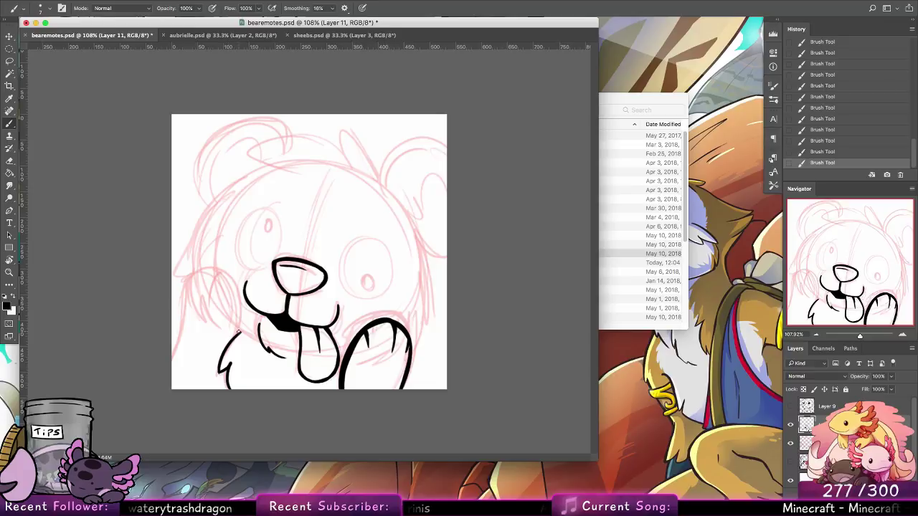
Ink the left paw and arm as a tall rounded outline, redrawing the curve and thickening its outer edge.
left_click_drag(239, 332, 233, 281)
key("super+z")
mouse_move(241, 333)
left_mouse_down()
mouse_move(215, 272)
mouse_move(188, 286)
mouse_move(173, 356)
mouse_move(184, 292)
mouse_move(207, 272)
left_mouse_up()
key("super+z")
key("super+z")
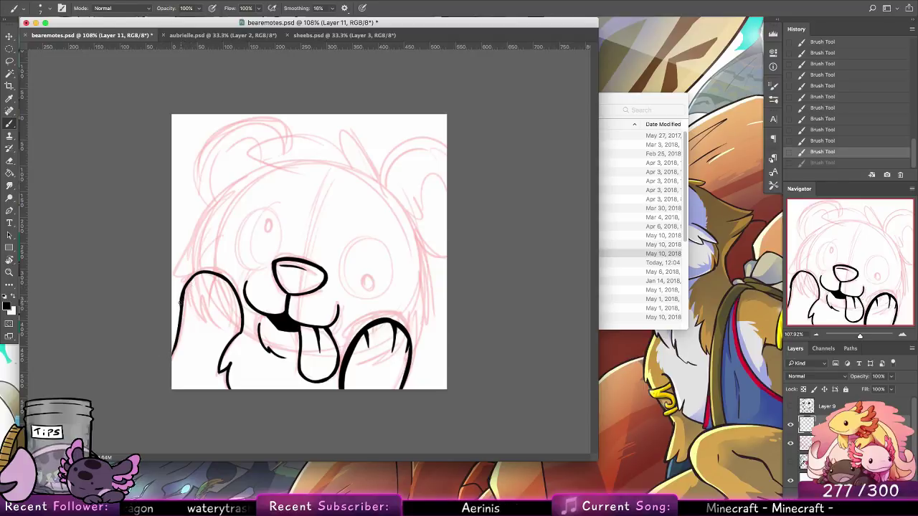
left_click_drag(181, 303, 204, 273)
key("super+z")
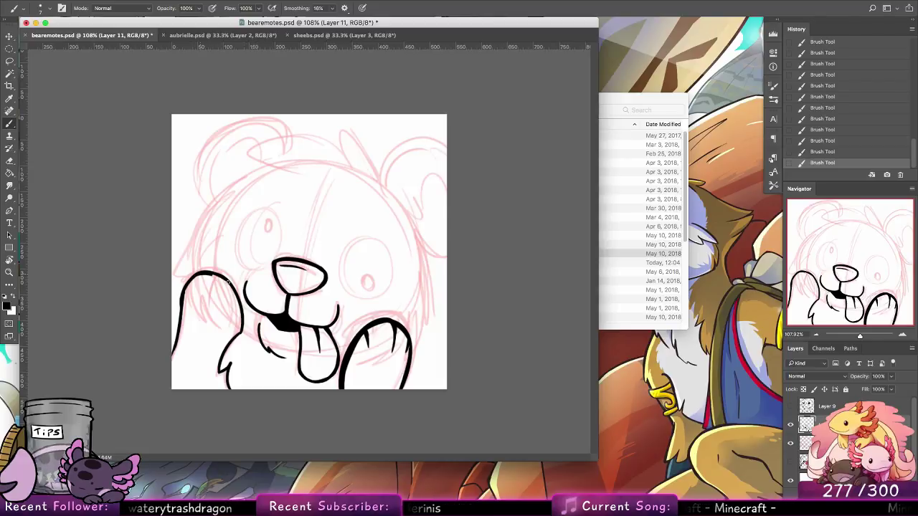
Ink two short toe lines inside the top of the left paw, redoing the strokes until they fit.
key("super+z")
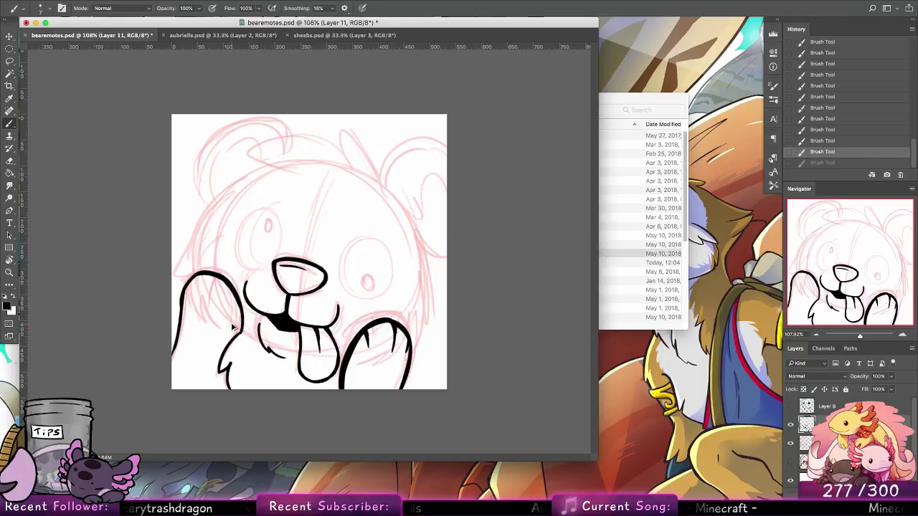
key("super+z")
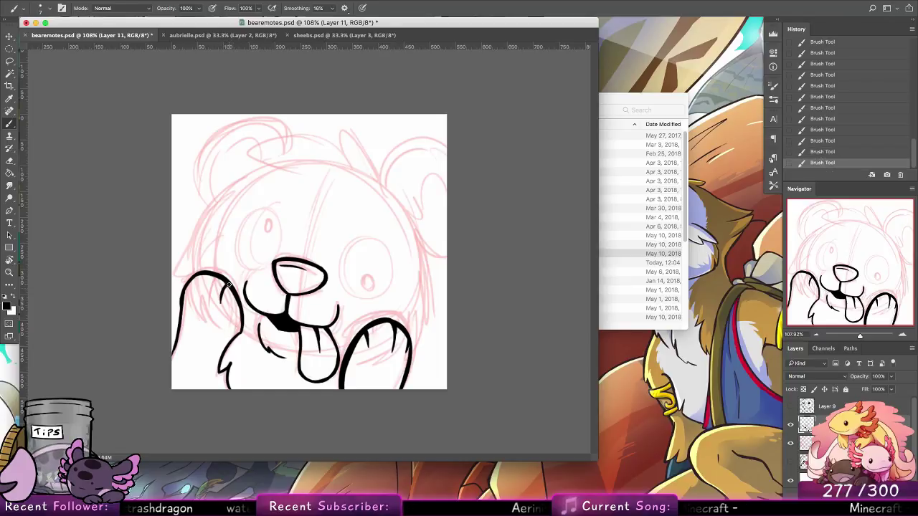
key("super+z")
left_click_drag(229, 284, 210, 318)
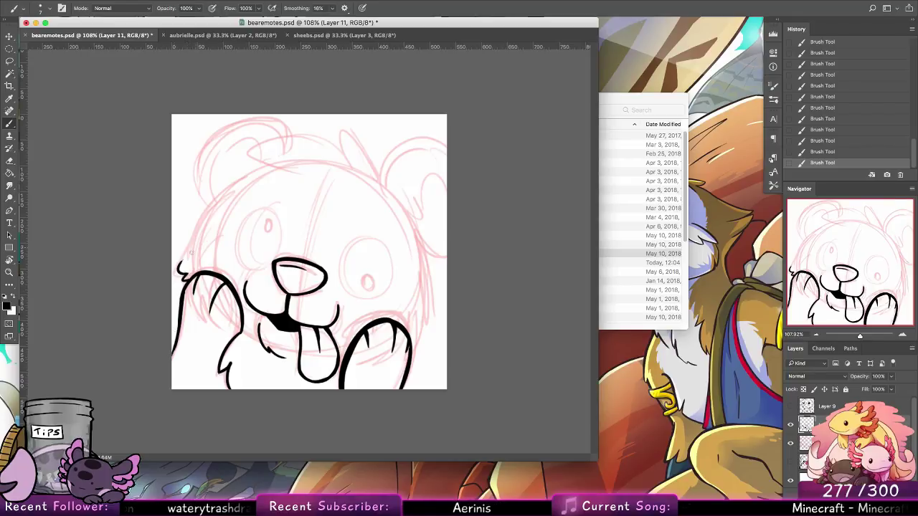
Ink the left side of the head from the cheek fur above the paw up to the base of the left ear.
left_click_drag(185, 277, 198, 228)
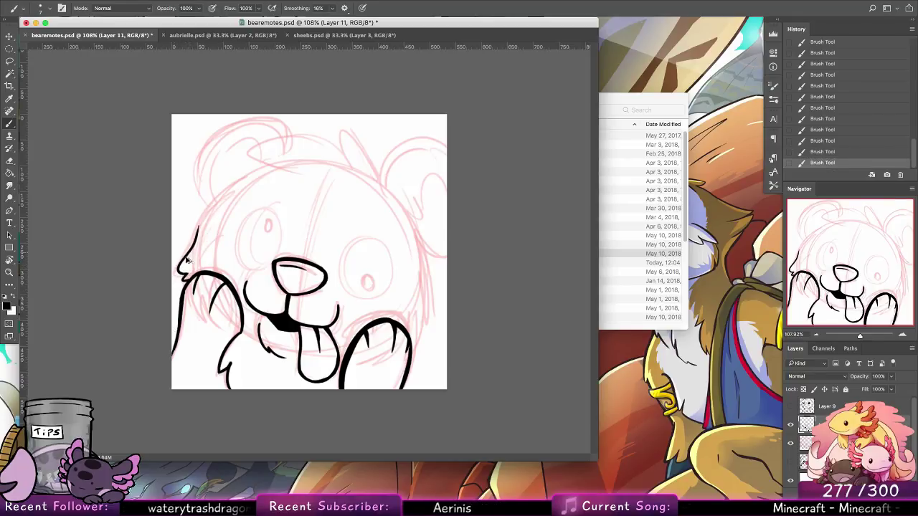
mouse_move(195, 231)
left_mouse_down()
mouse_move(213, 201)
mouse_move(244, 174)
left_mouse_up()
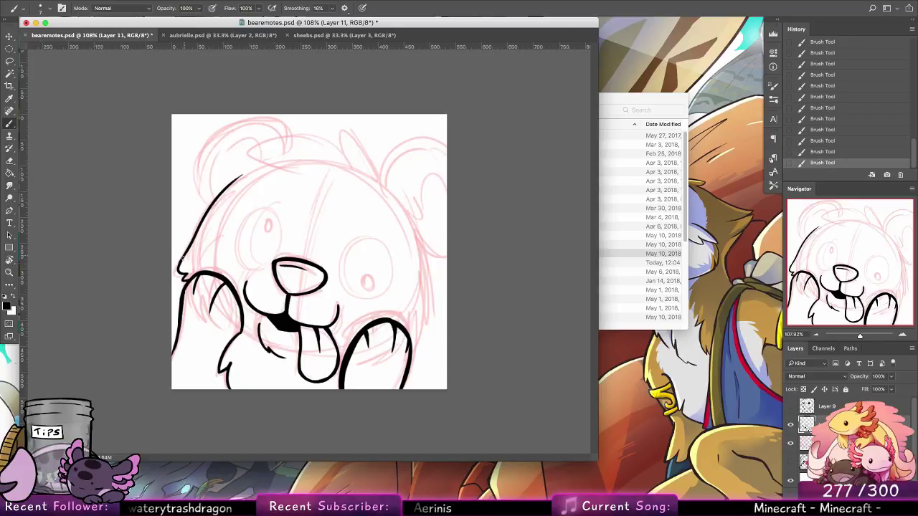
key("ctrl+z")
key("ctrl+shift+z")
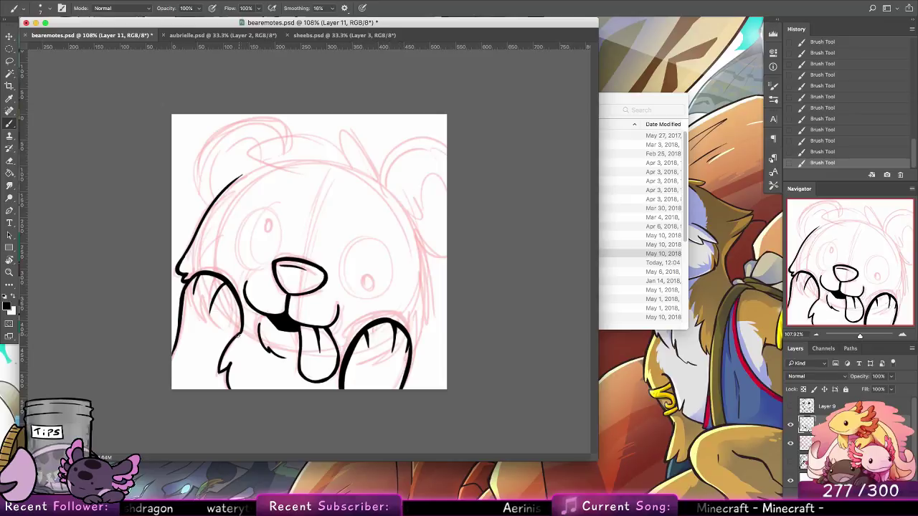
Ink the pointed cheek fur beside the right paw, retrying the strokes with undo.
key("ctrl+z")
key("ctrl+z")
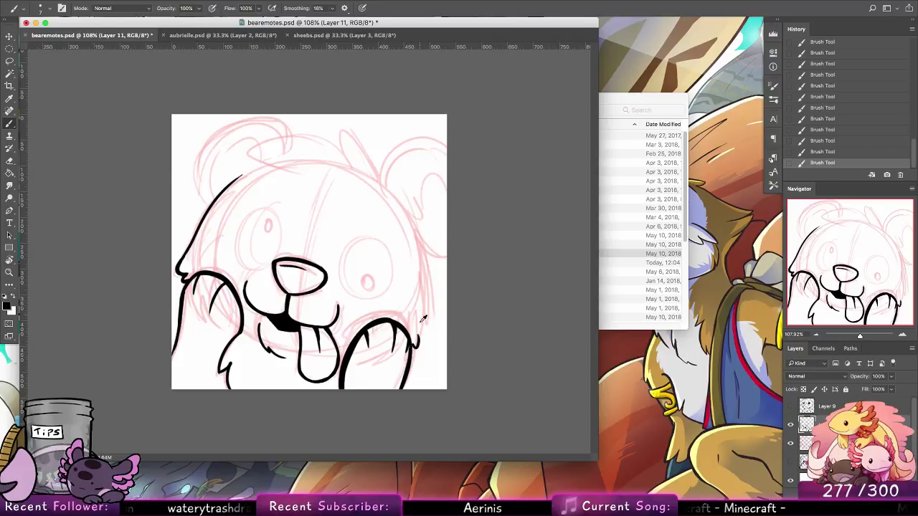
key("ctrl+z")
mouse_move(416, 351)
left_mouse_down()
mouse_move(429, 305)
mouse_move(425, 257)
mouse_move(424, 264)
left_mouse_up()
key("ctrl+z")
key("ctrl+z")
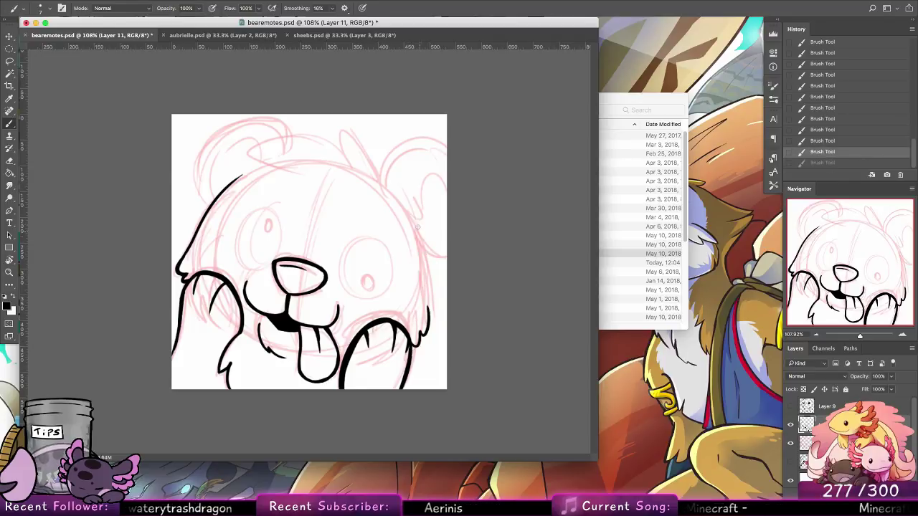
Ink the right side of the head as one long curve from below the ear down to the cheek fur.
mouse_move(418, 225)
left_mouse_down()
mouse_move(418, 297)
mouse_move(425, 279)
mouse_move(428, 317)
mouse_move(428, 262)
mouse_move(428, 290)
left_mouse_up()
key("ctrl+z")
key("ctrl+z")
key("ctrl+z")
key("ctrl+z")
left_click_drag(416, 221, 428, 308)
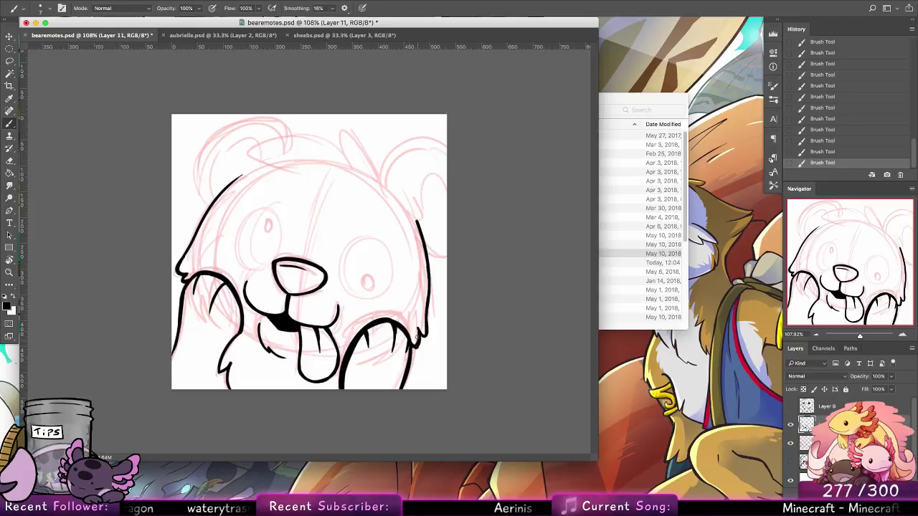
key("ctrl+z")
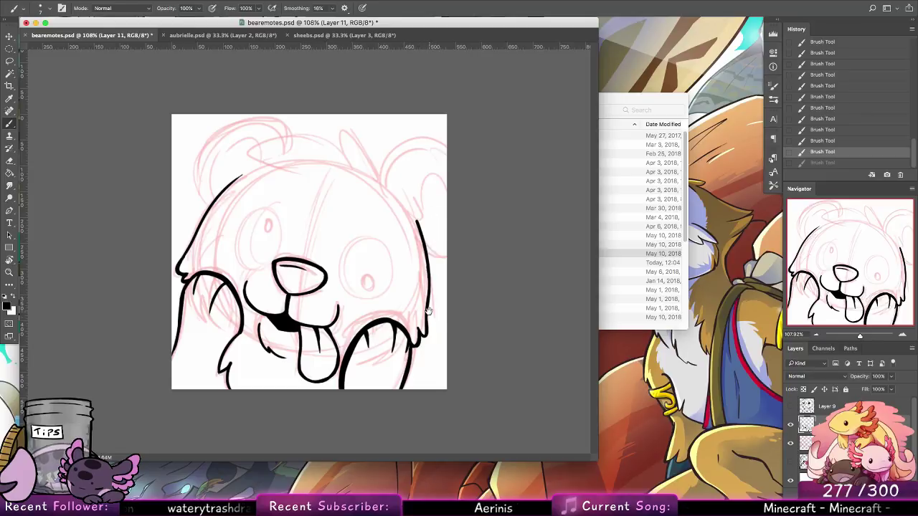
Paint both eyes as solid black ovals with the 60 px brush.
left_click(50, 9)
left_click(96, 126)
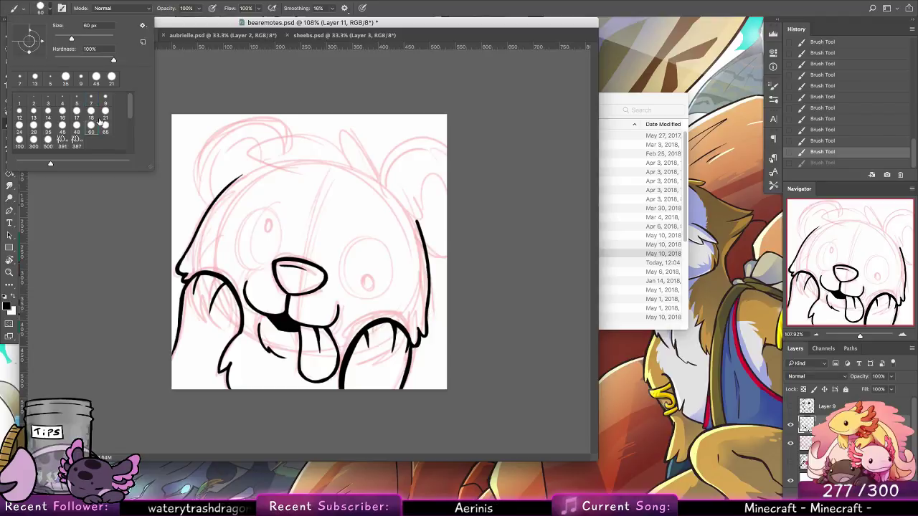
left_click_drag(261, 226, 251, 237)
left_click_drag(362, 273, 362, 259)
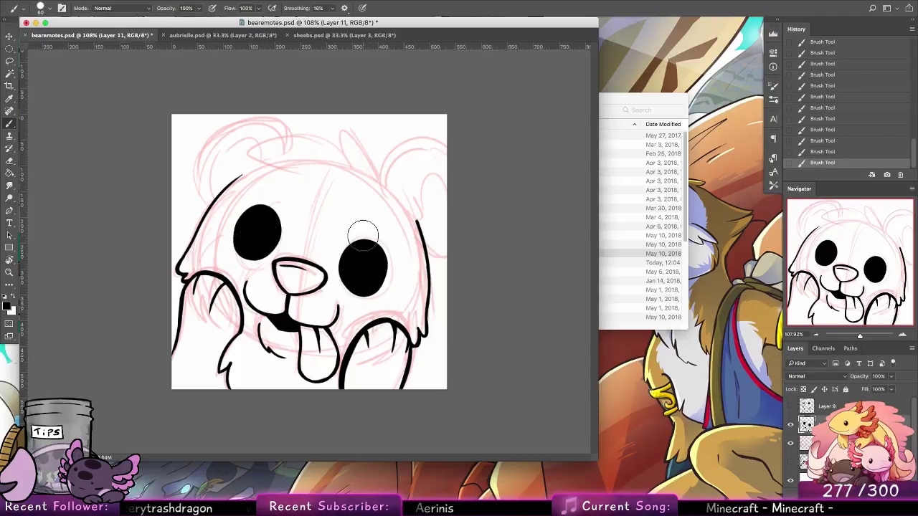
Hollow out both black eyes with a 60 px eraser, leaving only an outlined ring around each.
key("e")
left_click(47, 8)
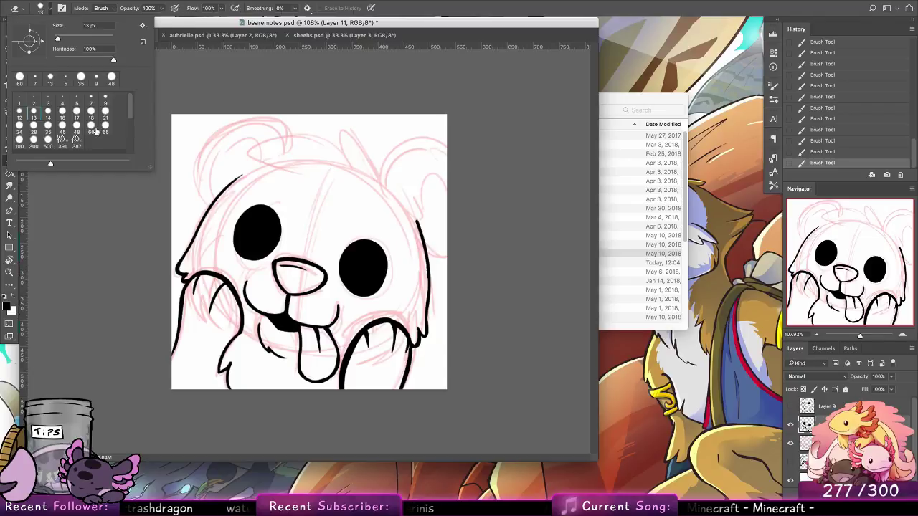
left_click(94, 128)
left_click_drag(260, 231, 260, 226)
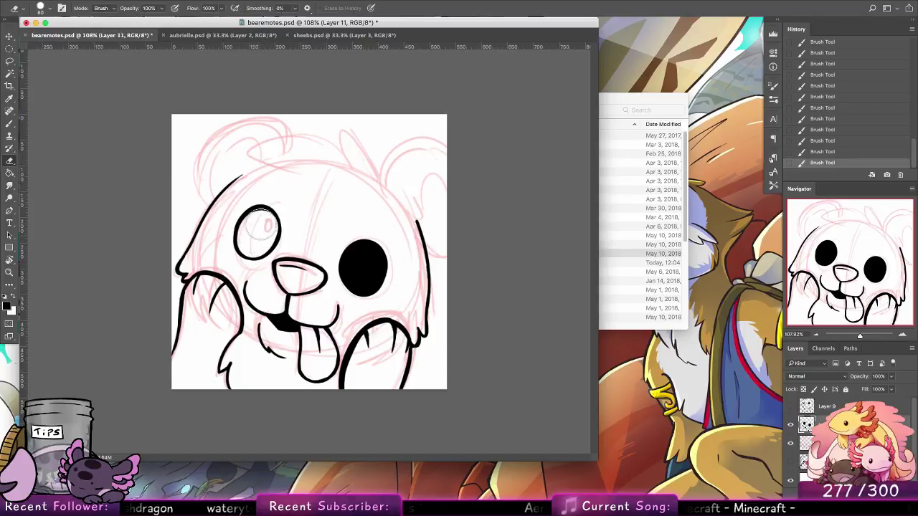
left_click_drag(364, 273, 365, 252)
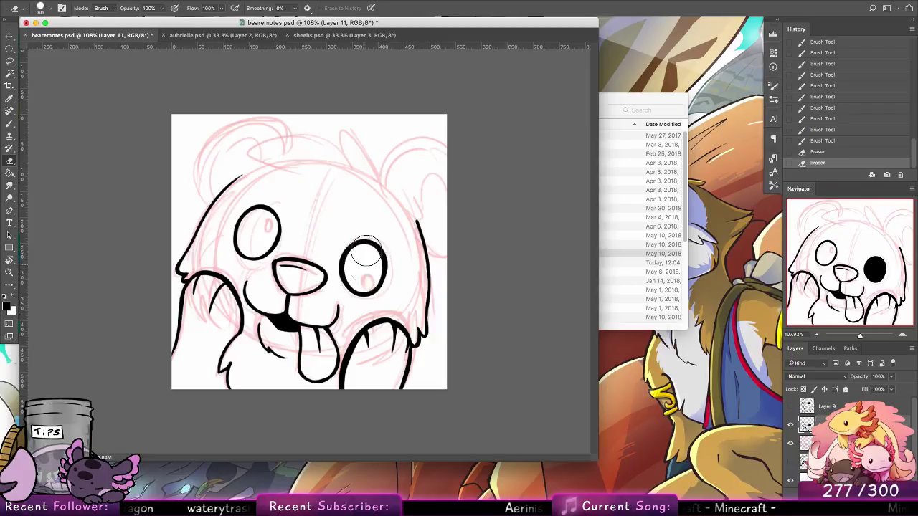
Paint small black pupils with the 18 px brush, high in the left eye and low in the right eye.
key("b")
left_click(48, 9)
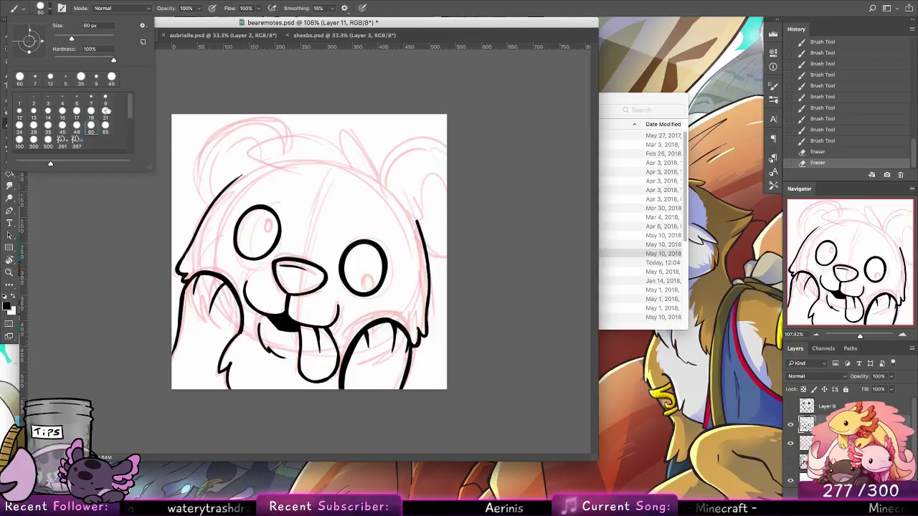
left_click(91, 112)
left_click(263, 226)
left_click_drag(265, 218, 270, 219)
left_click_drag(365, 282, 364, 285)
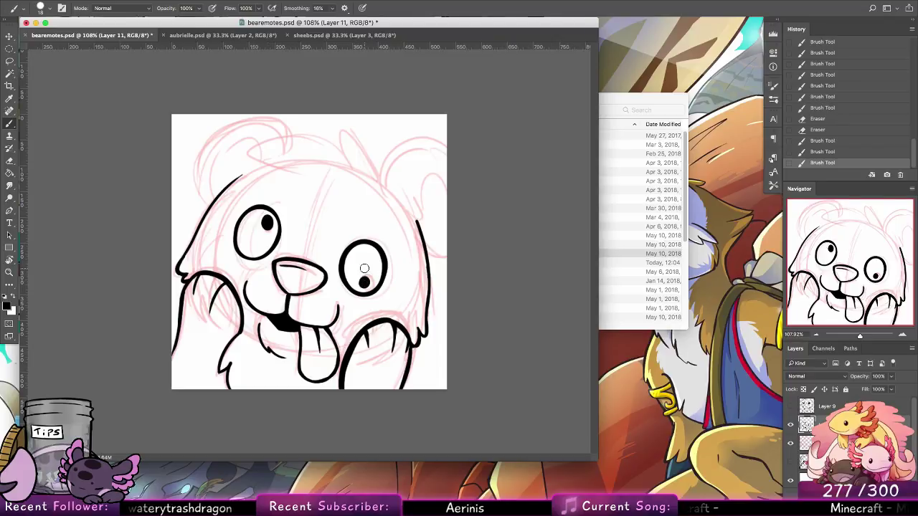
Ink the pointed hair tuft and the curved fringe on top of the head with the 7 px Line Art brush.
left_click(46, 8)
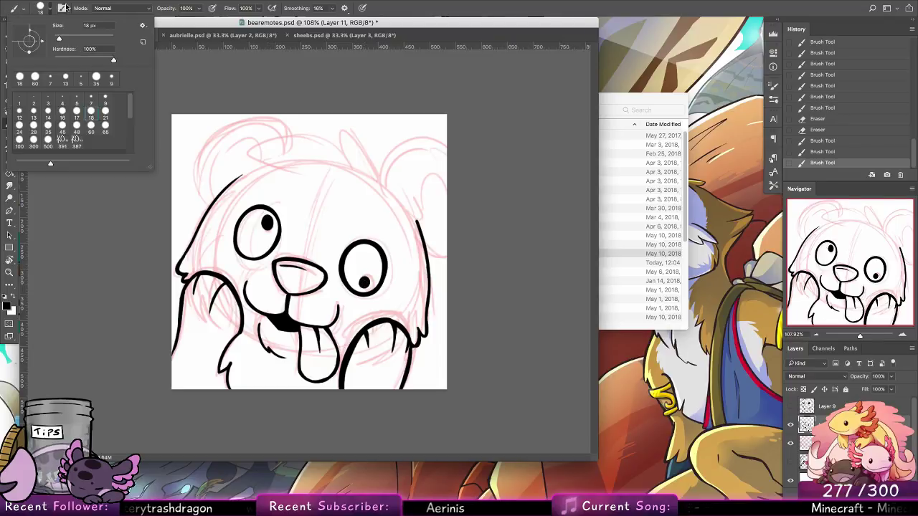
left_click(91, 99)
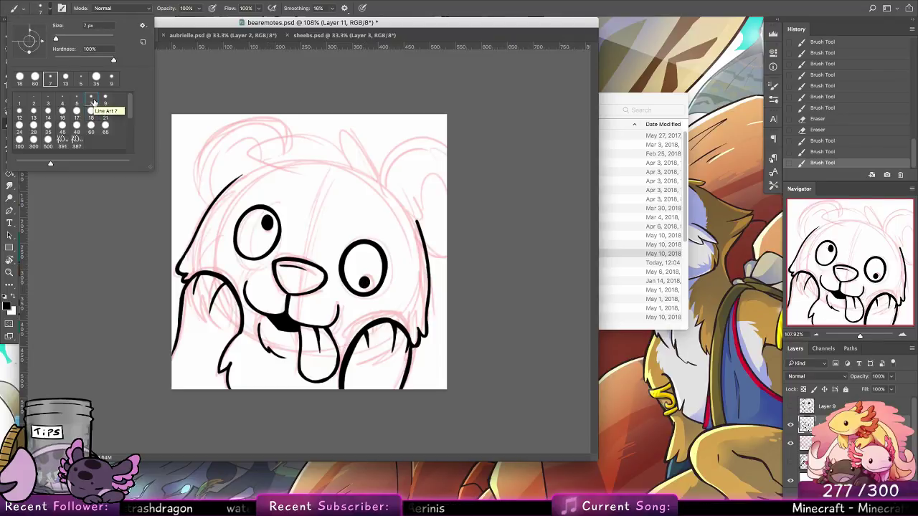
mouse_move(381, 174)
left_mouse_down()
mouse_move(357, 122)
mouse_move(367, 115)
mouse_move(341, 152)
left_mouse_up()
key("super+z")
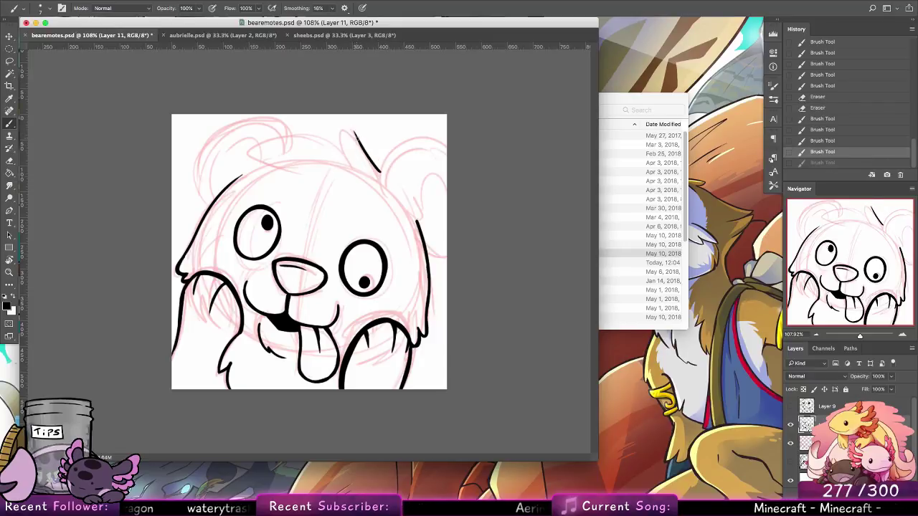
key("super+z")
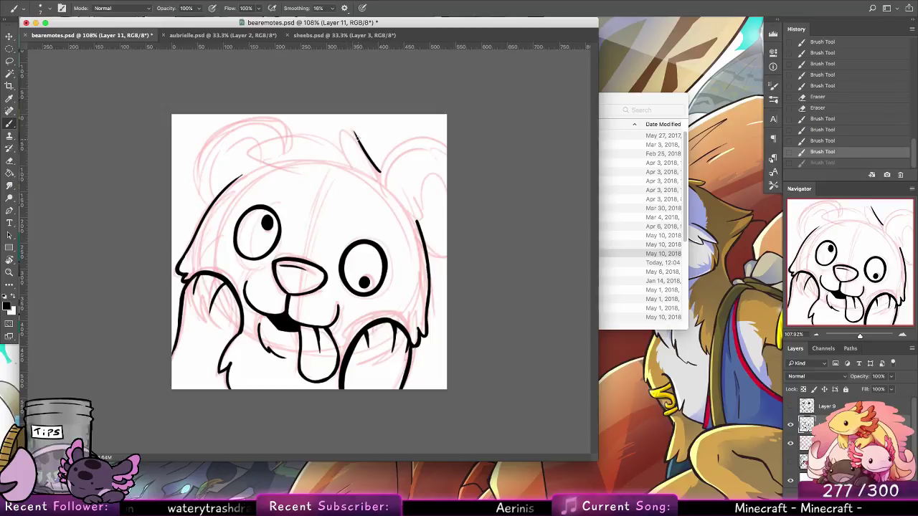
mouse_move(360, 141)
left_mouse_down()
mouse_move(250, 154)
mouse_move(290, 169)
mouse_move(256, 145)
mouse_move(279, 137)
mouse_move(265, 161)
mouse_move(273, 139)
mouse_move(256, 146)
left_mouse_up()
key("super+z")
key("super+z")
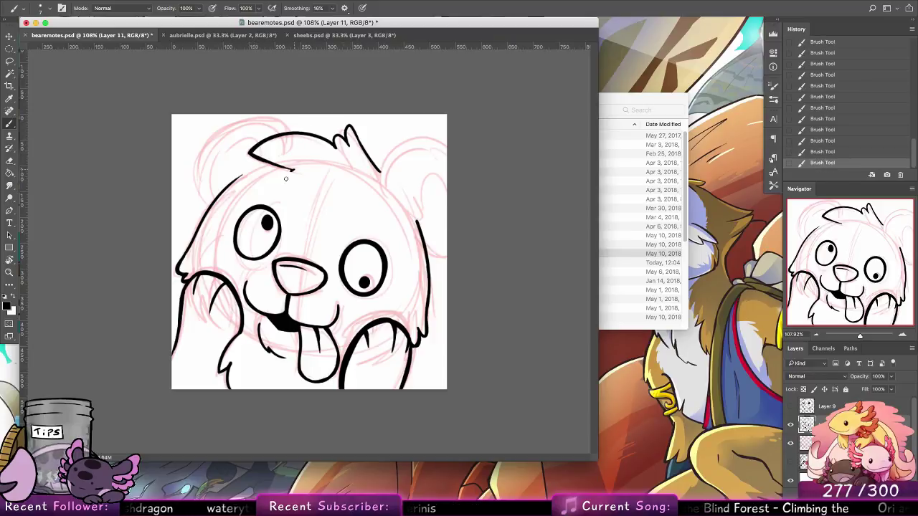
key("ctrl+z")
Ink the right ear's rounded top from the hair tuft to the canvas edge and its lower curve back to the head.
left_click_drag(421, 138, 424, 139)
key("super+z")
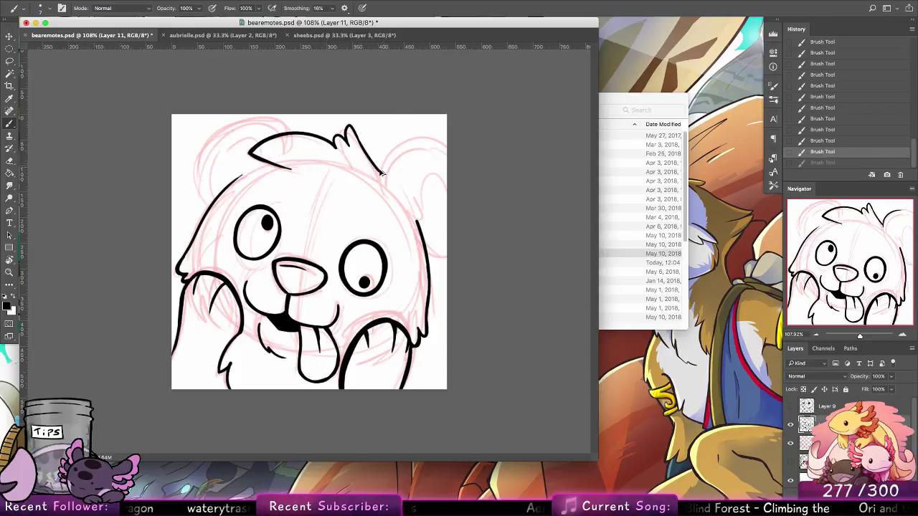
left_click_drag(380, 172, 461, 230)
key("ctrl+z")
mouse_move(380, 173)
left_mouse_down()
mouse_move(403, 138)
mouse_move(446, 133)
left_mouse_up()
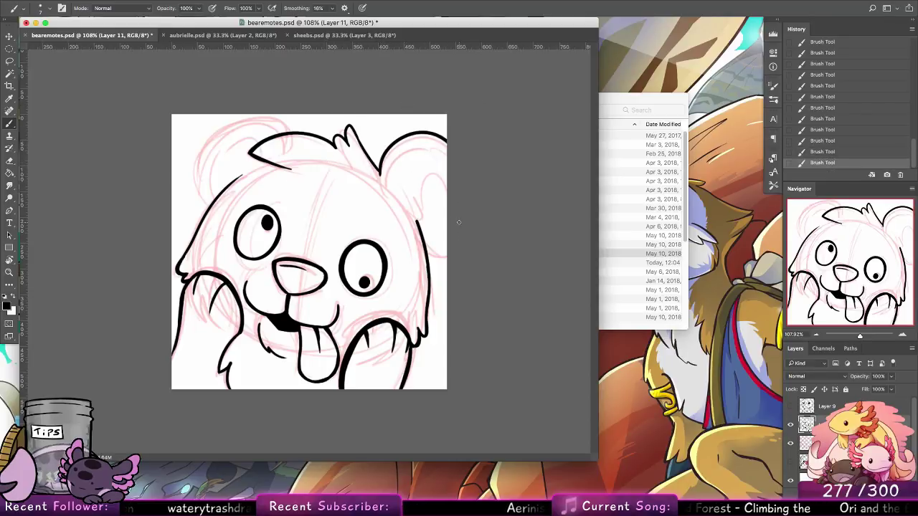
key("ctrl+z")
left_click_drag(383, 175, 446, 148)
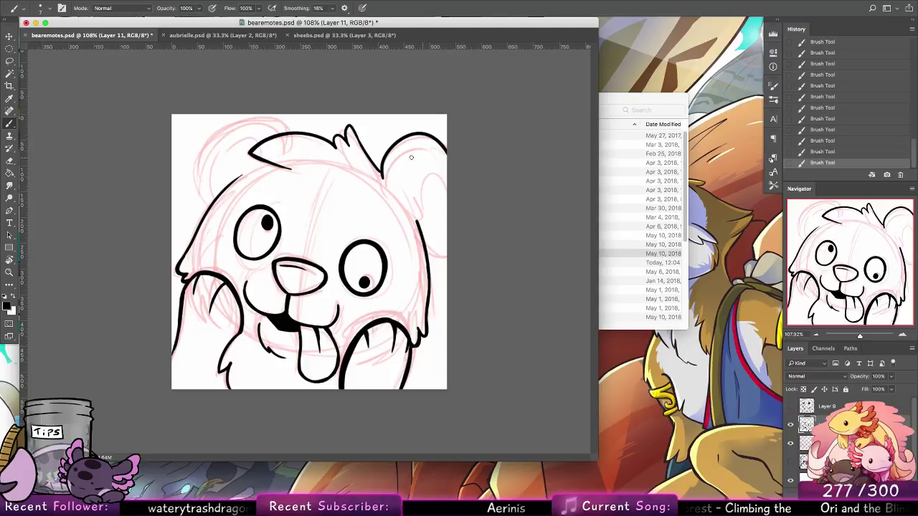
mouse_move(382, 176)
left_mouse_down()
mouse_move(399, 138)
mouse_move(418, 132)
left_mouse_up()
key("ctrl+z")
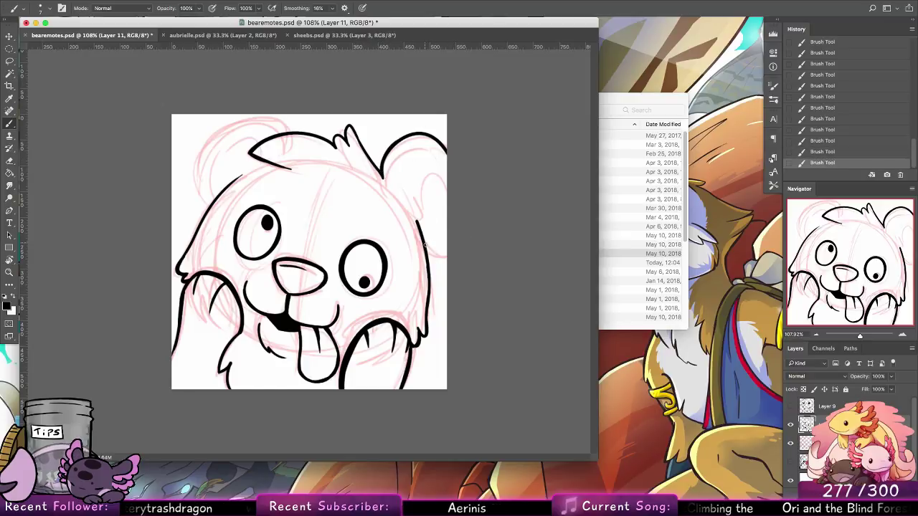
left_click_drag(423, 248, 446, 234)
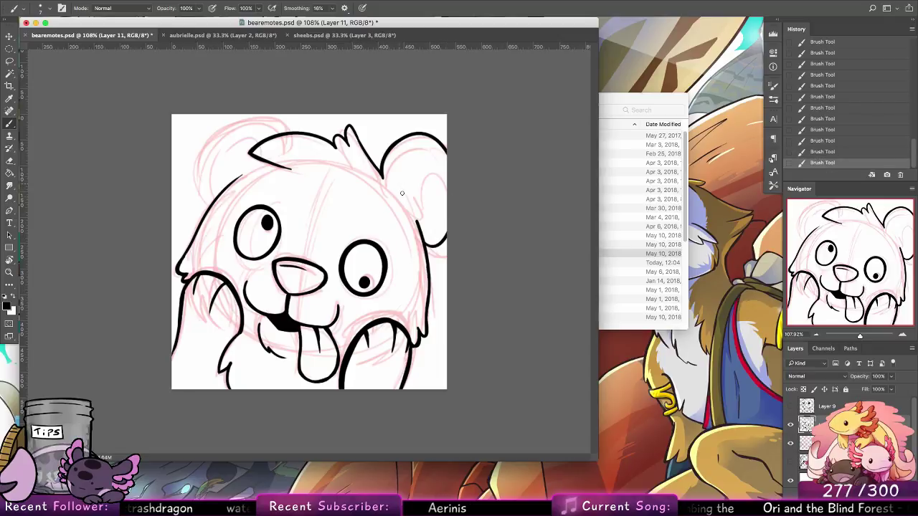
Ink the curved inner line of the right ear, ending in small fur tufts beside the head.
left_click_drag(396, 204, 413, 169)
key("super+z")
left_click_drag(396, 204, 437, 162)
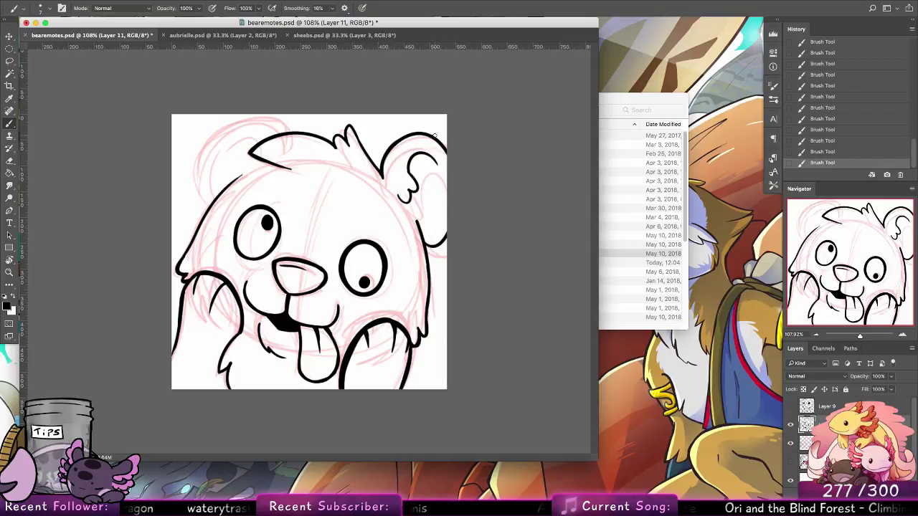
Ink the left ear's rounded outer outline down to the head, plus its inner curve ending in fur at the fringe.
left_click_drag(278, 133, 215, 147)
key("super+z")
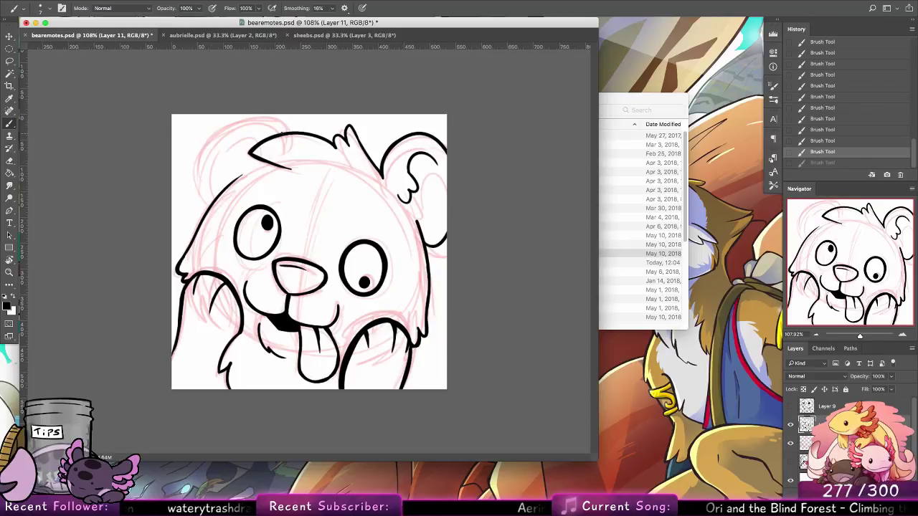
mouse_move(284, 130)
left_mouse_down()
mouse_move(194, 191)
mouse_move(226, 150)
mouse_move(195, 175)
mouse_move(208, 208)
left_mouse_up()
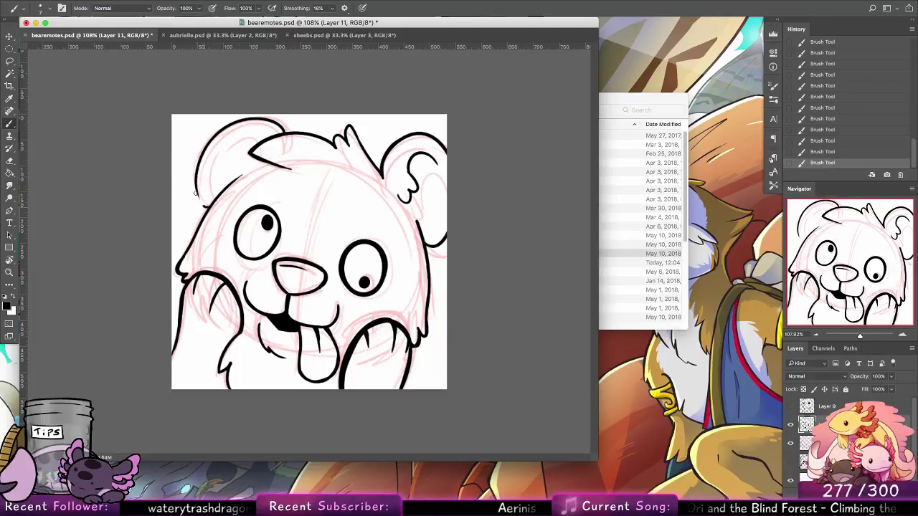
mouse_move(250, 167)
left_mouse_down()
mouse_move(260, 160)
mouse_move(212, 157)
left_mouse_up()
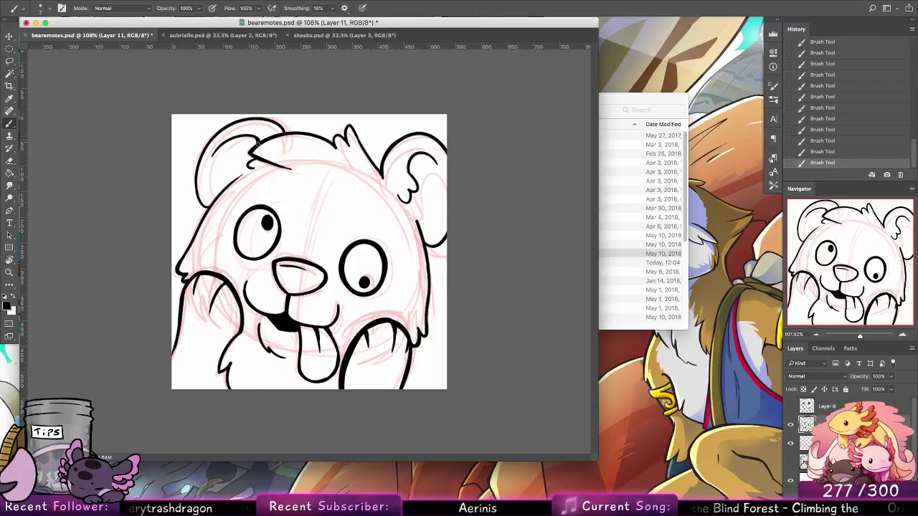
key("super+z")
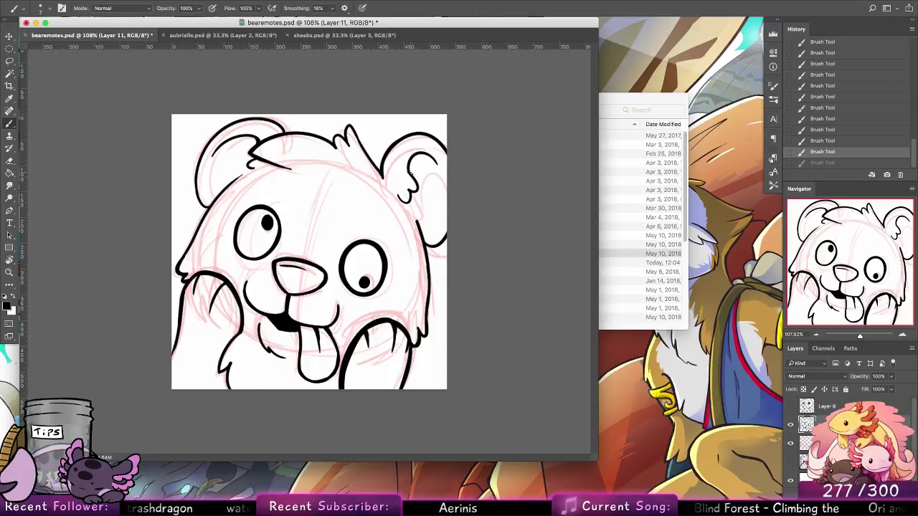
Thicken the right ear's inner line, the head's right edge below the ear and the ear's lower curve.
left_click_drag(412, 157, 409, 178)
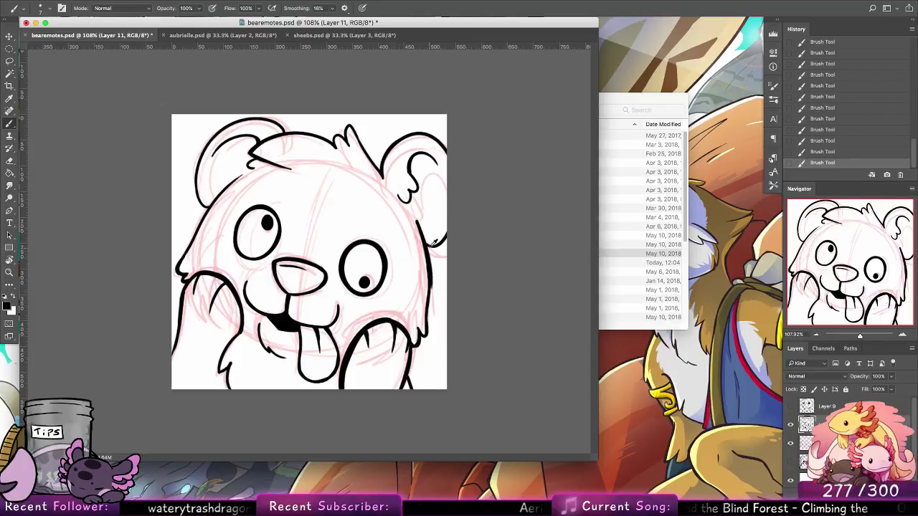
key("alt+super+z")
left_click_drag(423, 240, 431, 281)
key("alt+super+z")
left_click_drag(423, 240, 430, 281)
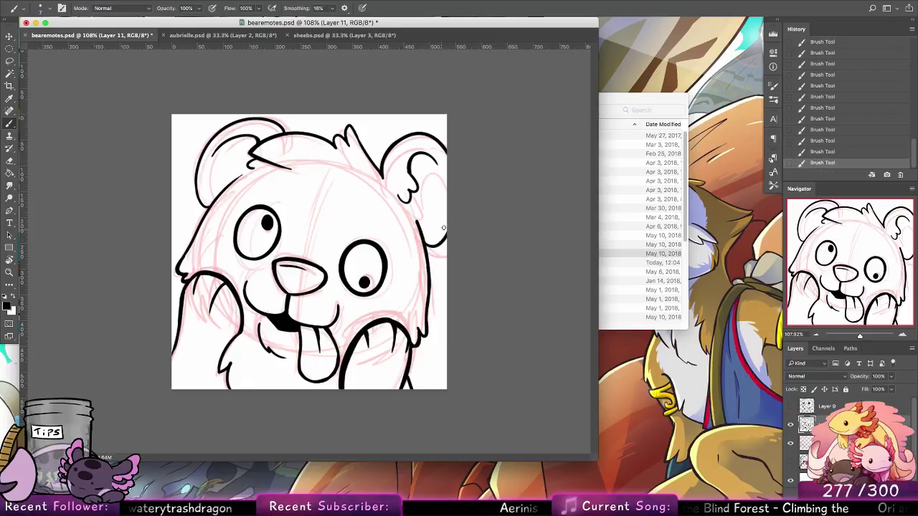
mouse_move(430, 247)
left_mouse_down()
mouse_move(447, 237)
mouse_move(436, 248)
left_mouse_up()
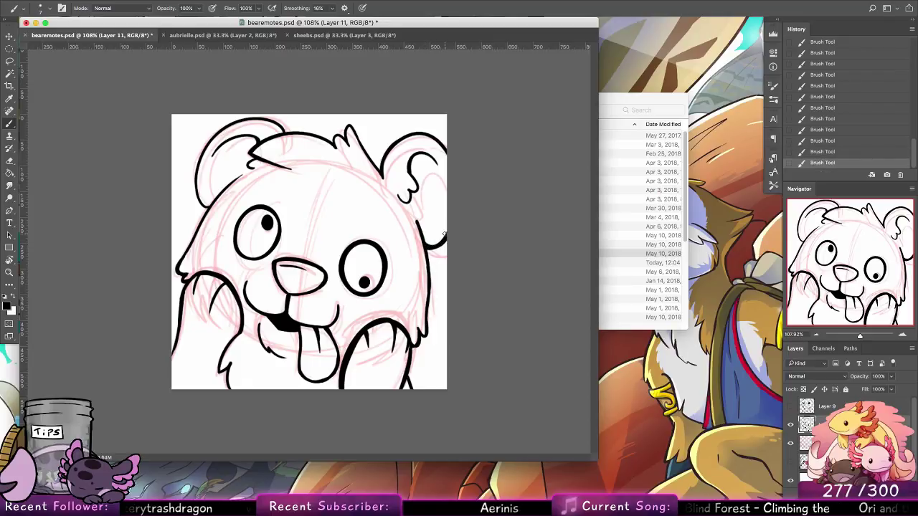
Clean up the end of the head outline inside the right ear with an 18 px eraser.
key("e")
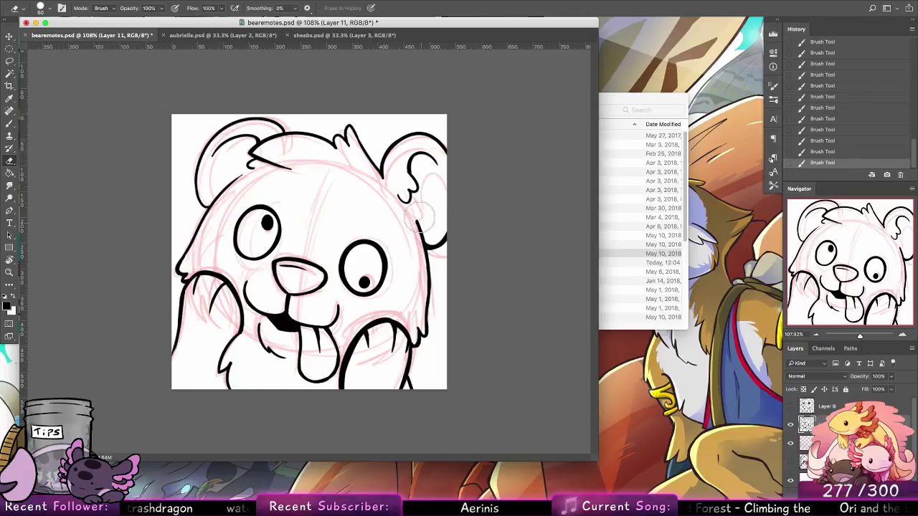
left_click(44, 9)
left_click(91, 115)
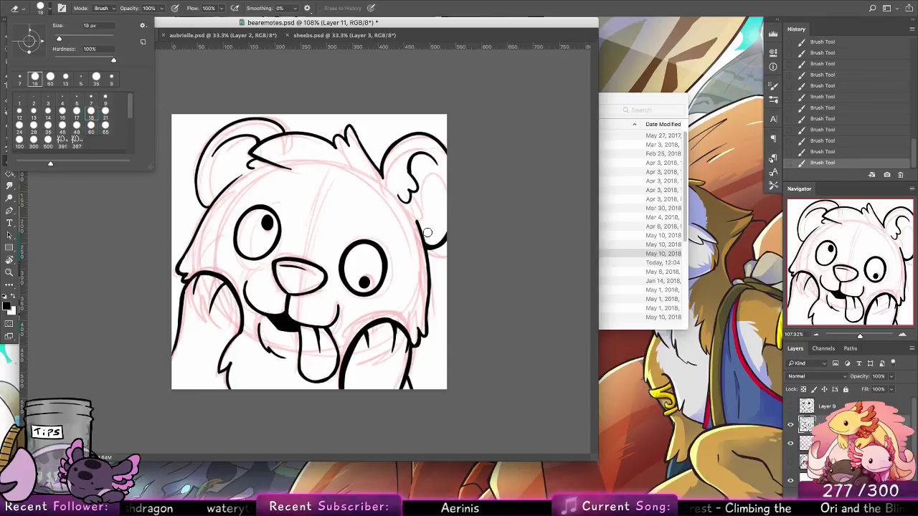
left_click_drag(429, 239, 413, 216)
key("super+z")
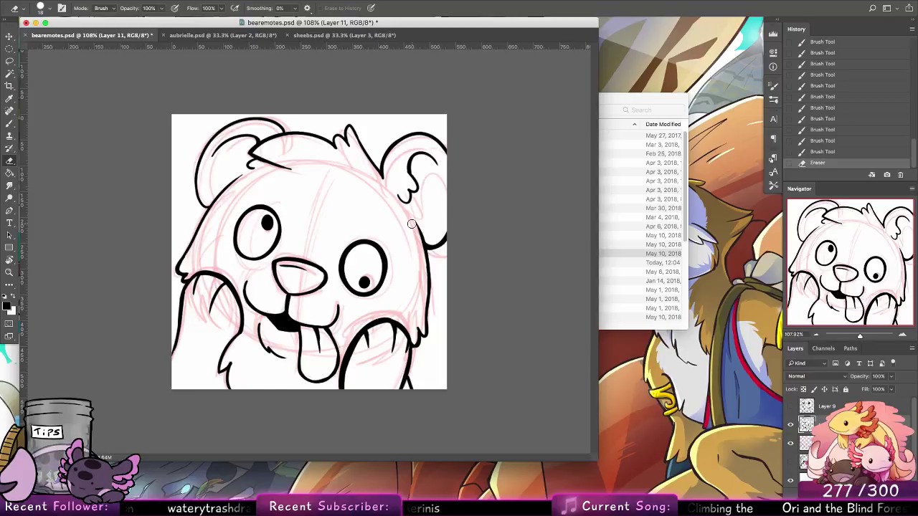
Thicken the left ear's outer outline with the 7 px brush.
key("b")
mouse_move(213, 139)
left_mouse_down()
mouse_move(197, 186)
mouse_move(211, 213)
mouse_move(199, 160)
mouse_move(196, 183)
mouse_move(198, 172)
left_mouse_up()
key("super+z")
key("super+z")
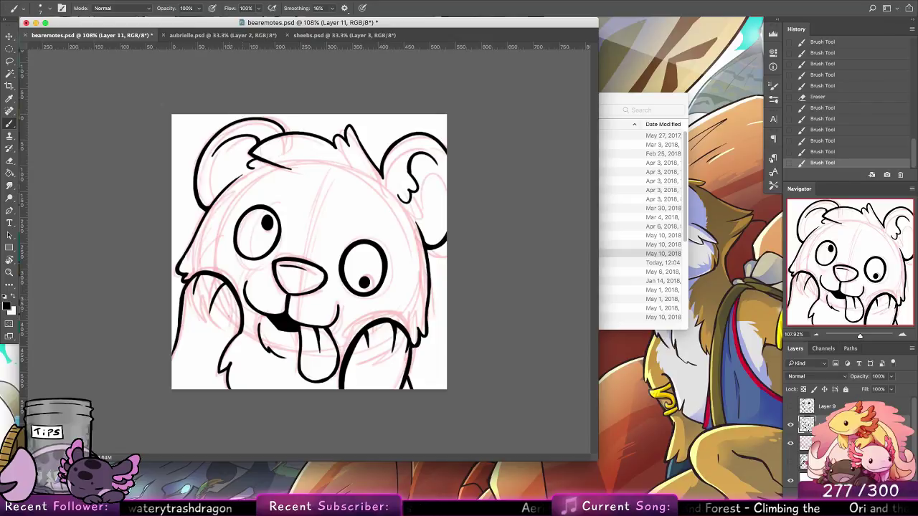
Thicken the outlines of both arms, the fur line under the chin and the head's right edge.
mouse_move(241, 330)
left_mouse_down()
mouse_move(220, 371)
mouse_move(239, 397)
left_mouse_up()
left_click_drag(195, 277, 171, 353)
left_click_drag(180, 320, 173, 346)
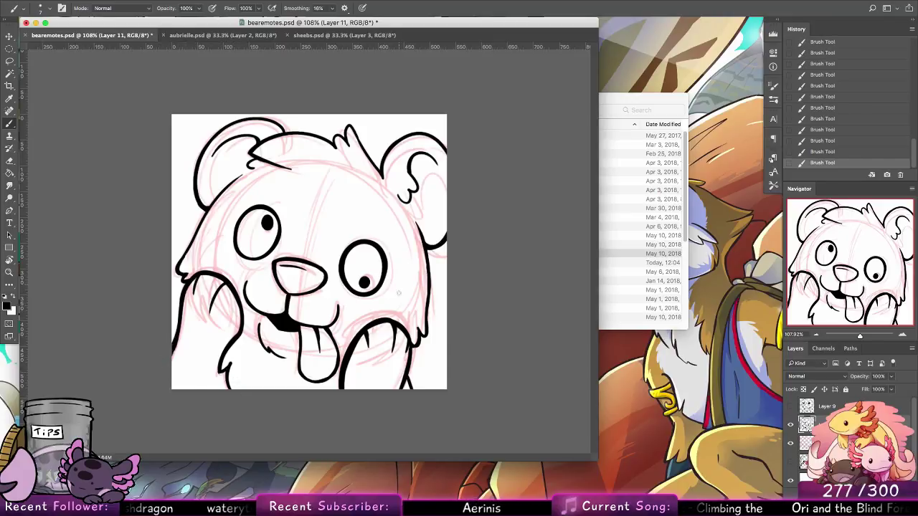
left_click_drag(409, 368, 414, 389)
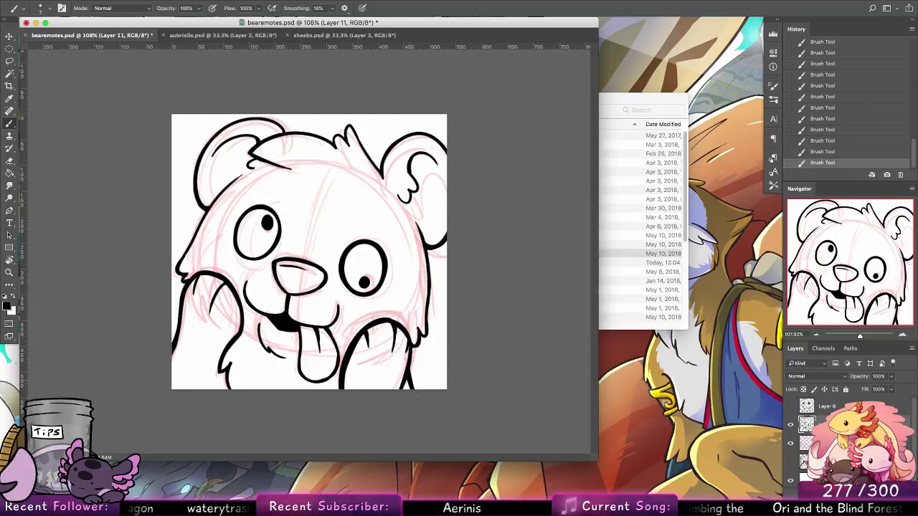
left_click_drag(257, 323, 266, 350)
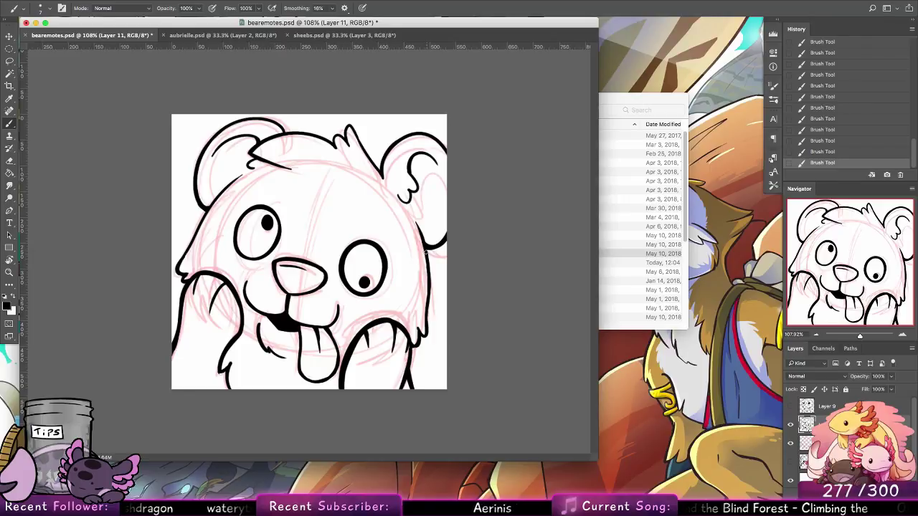
left_click_drag(425, 251, 429, 287)
key("ctrl+z")
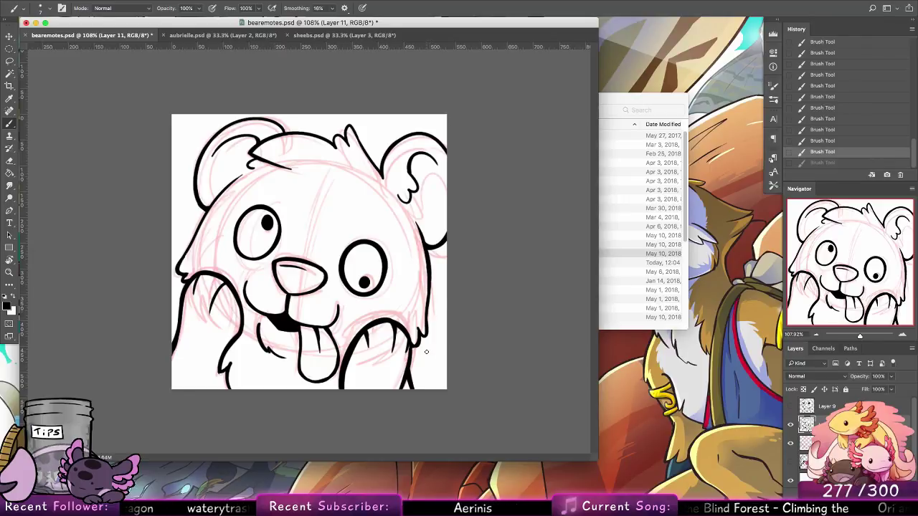
key("ctrl+shift+z")
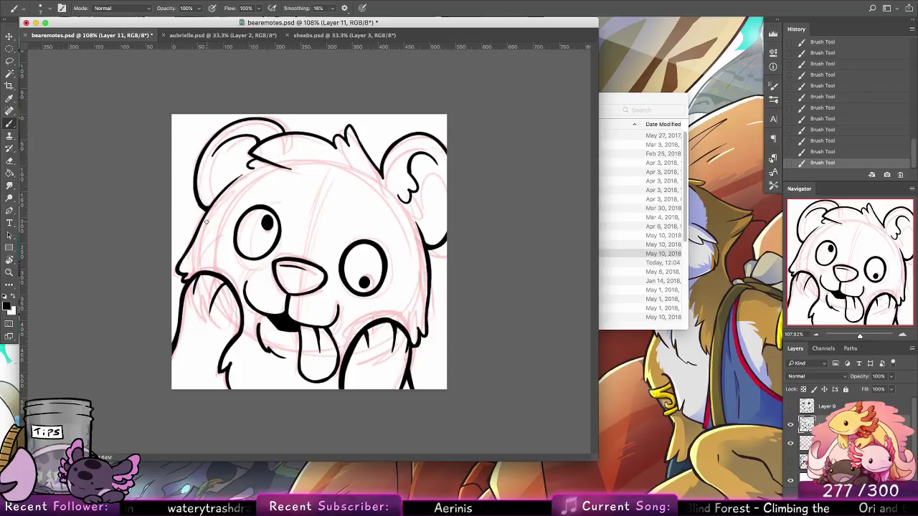
Taper both ends of the smile with the 18 px eraser and delete the red sketch layer.
key("e")
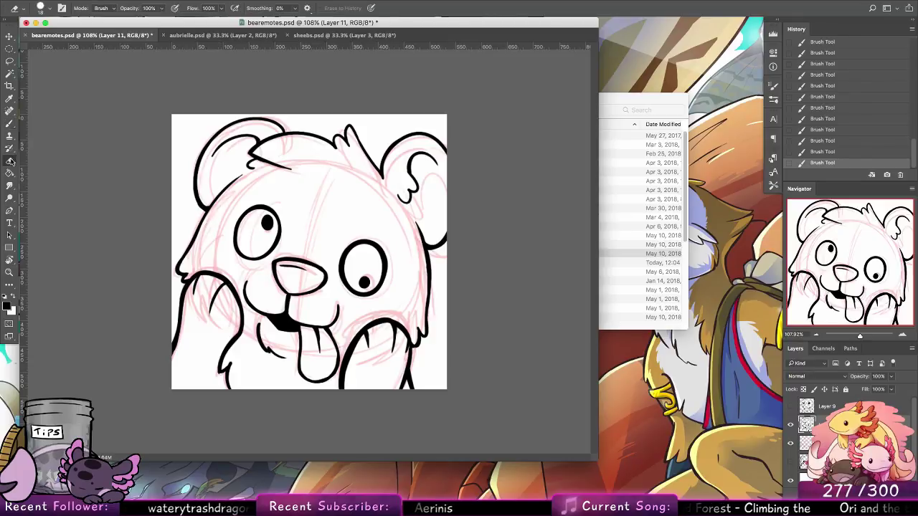
left_click_drag(250, 296, 249, 285)
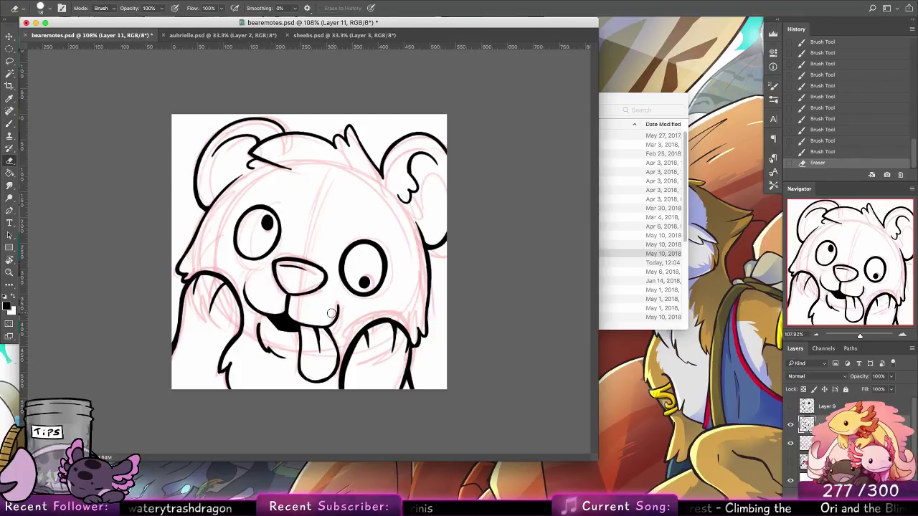
left_click_drag(332, 314, 337, 307)
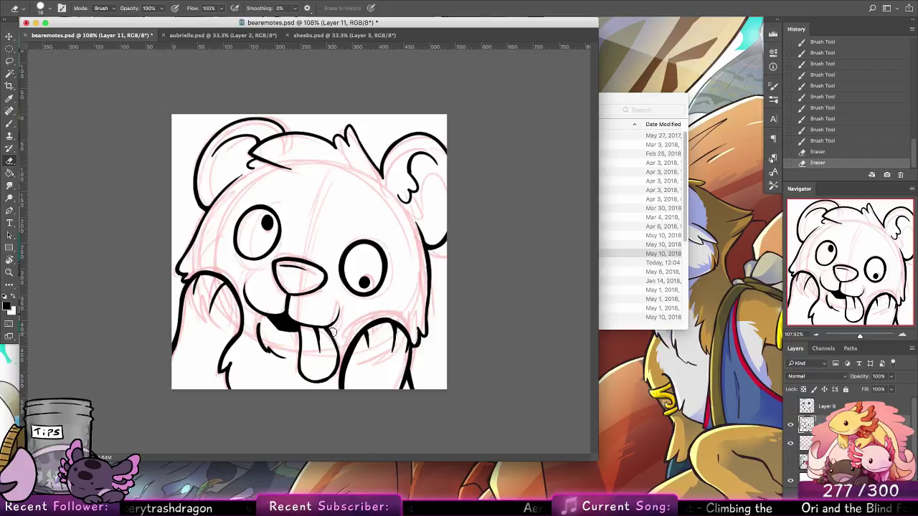
left_click(807, 444)
key("Delete")
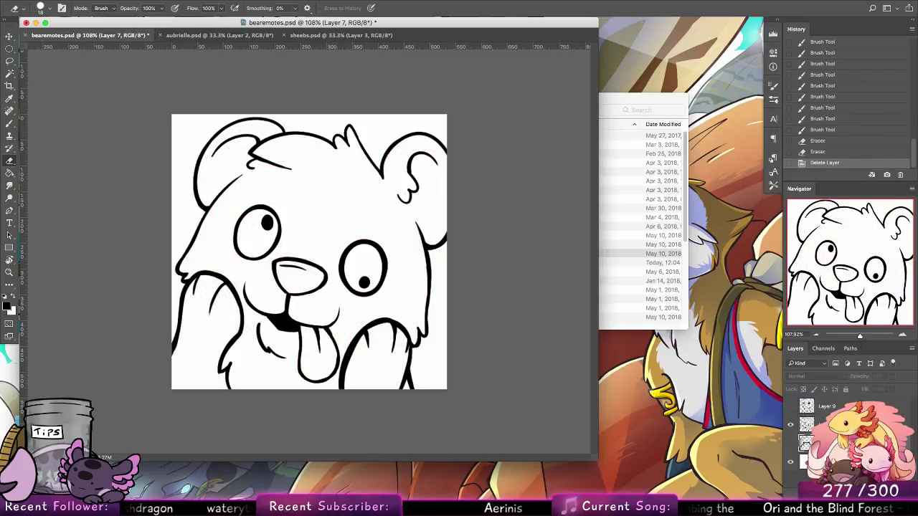
Set the foreground colour to a dark, saturated brown.
mouse_move(327, 448)
left_click(8, 306)
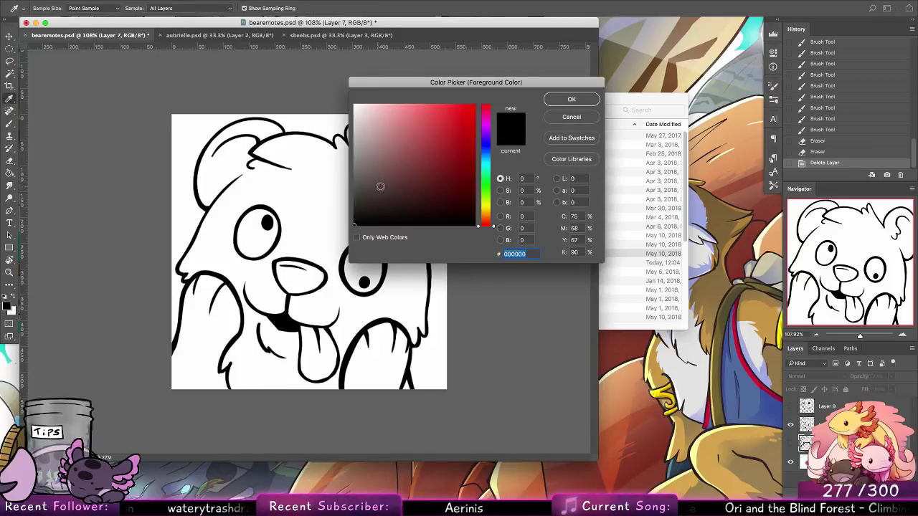
left_click(431, 188)
left_click(486, 215)
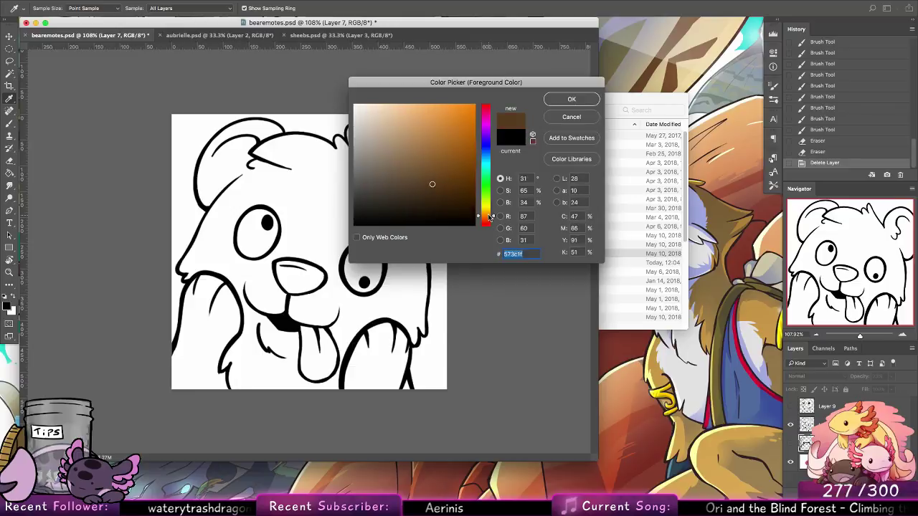
left_click(466, 184)
left_click(572, 100)
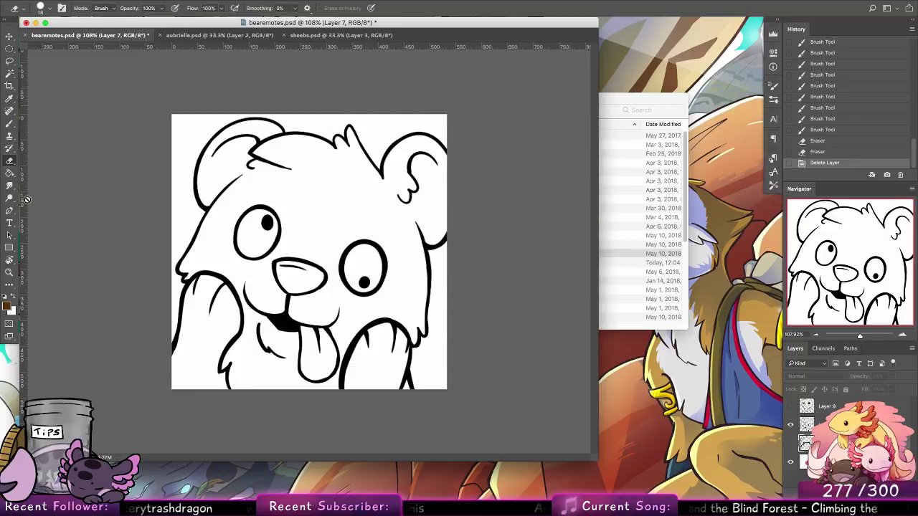
Show Layer 9's serious bear in place of the goofy one and fill a new layer beneath its lines with the brown.
left_click(10, 173)
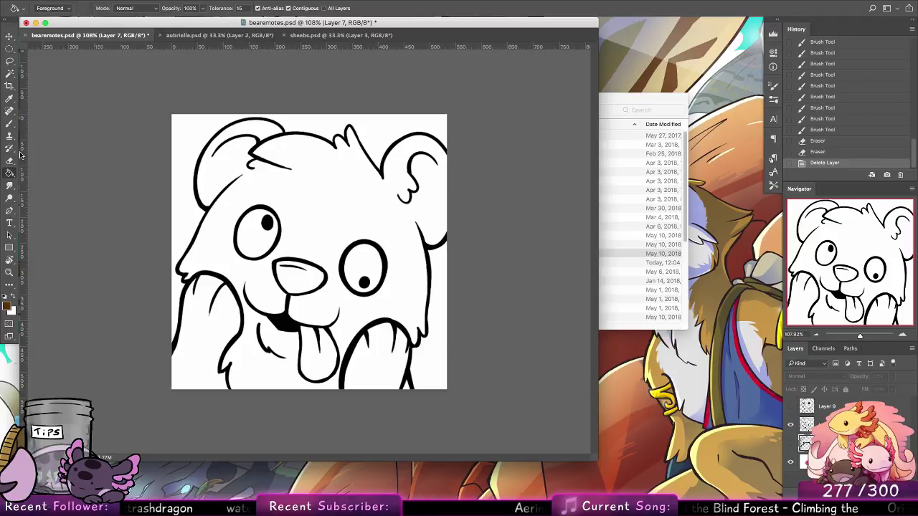
left_click(791, 425)
left_click(790, 407)
left_click(818, 423)
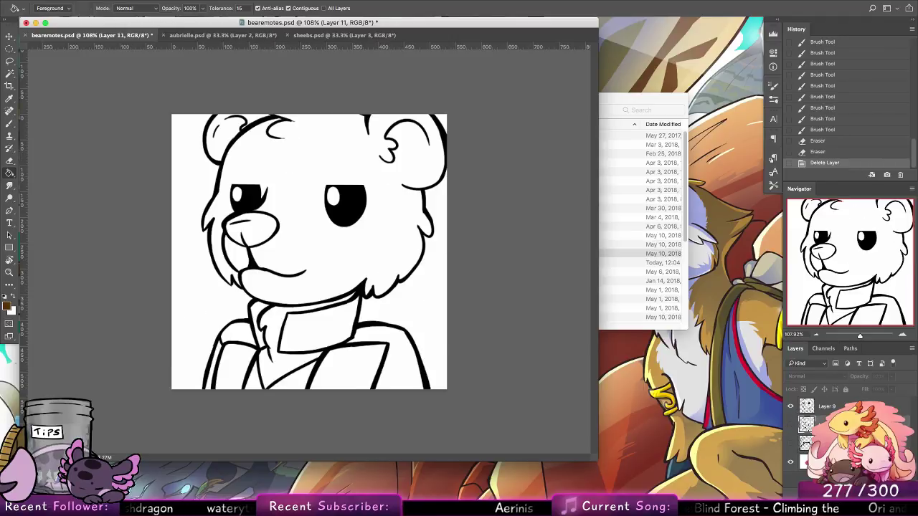
left_click(458, 145)
left_click(536, 167)
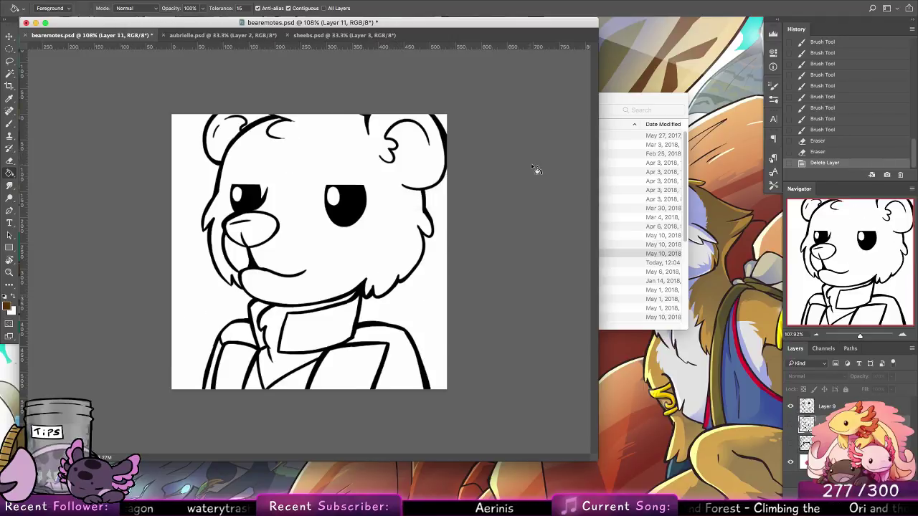
key("super+shift+alt+n")
left_click(382, 314)
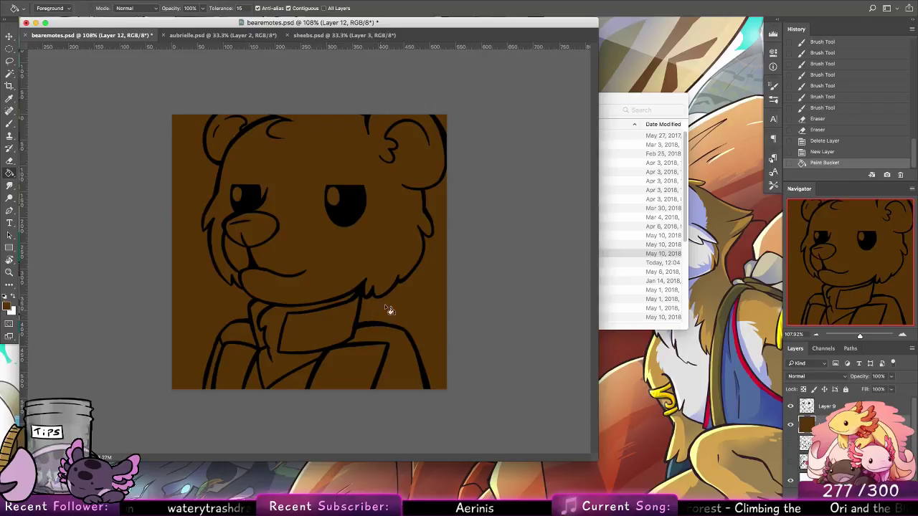
Select all the empty background areas around the bear on Layer 9 with the Magic Wand.
left_click(9, 74)
left_click(827, 407)
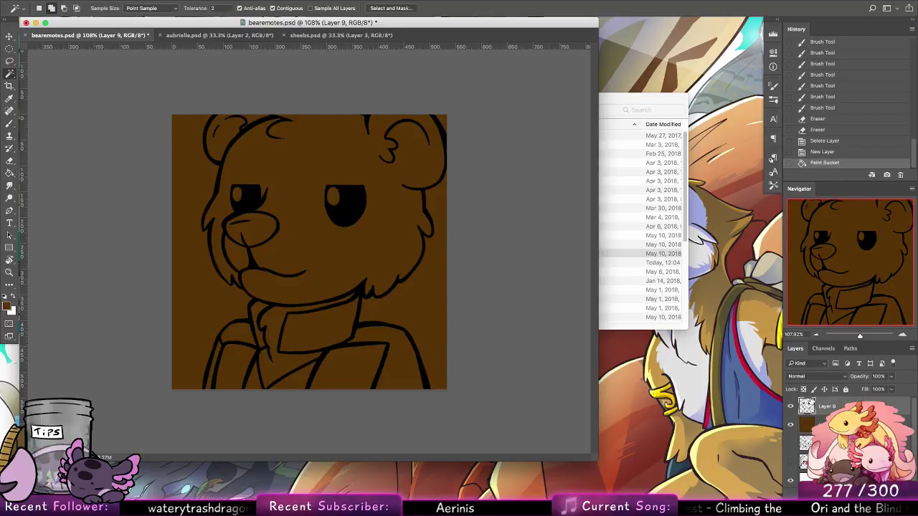
left_click(424, 297)
left_click(443, 119)
left_click(201, 163)
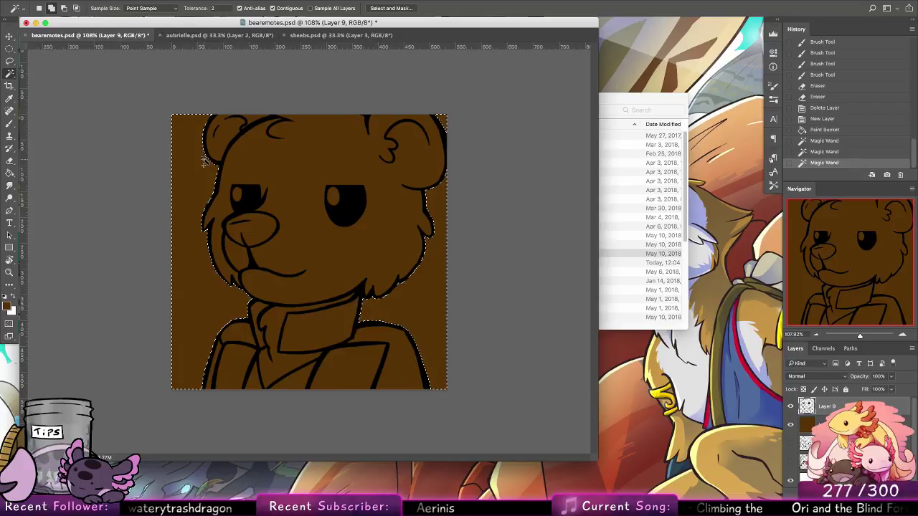
Expand the background selection, clear the brown outside the bear on the fill layer, and deselect.
left_click(228, 2)
mouse_move(287, 115)
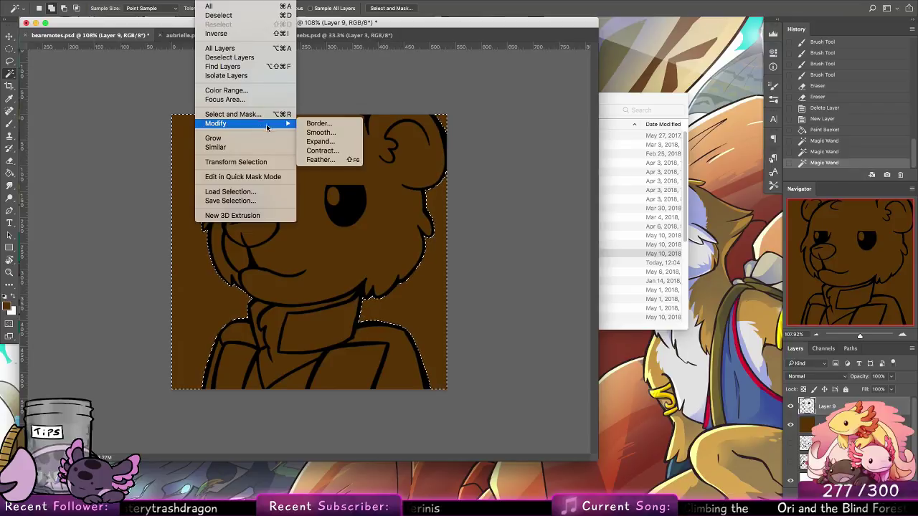
left_click(337, 139)
key("Return")
key("alt+bracketleft")
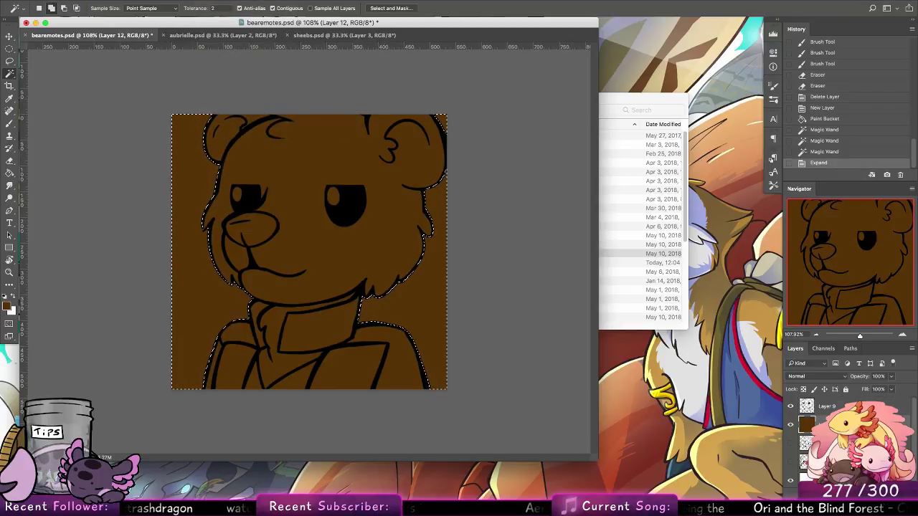
key("Delete")
key("super+d")
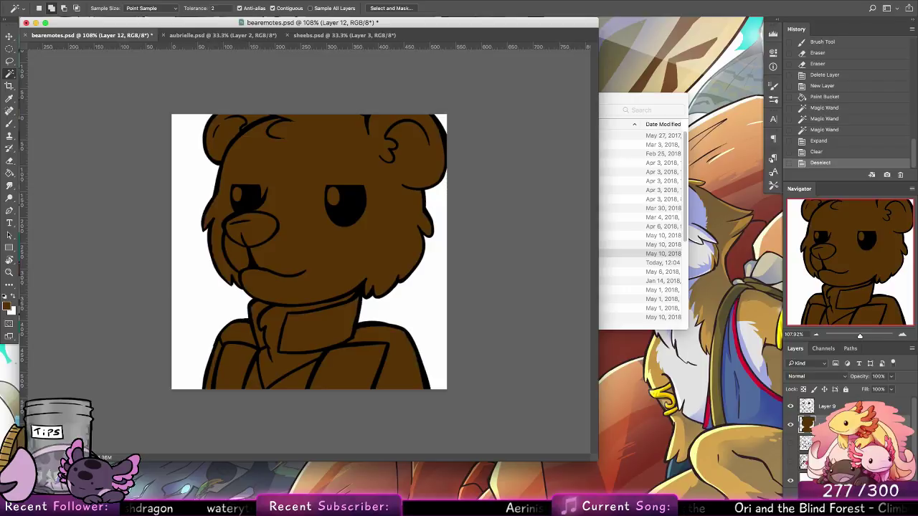
left_click(790, 445)
left_click(790, 445)
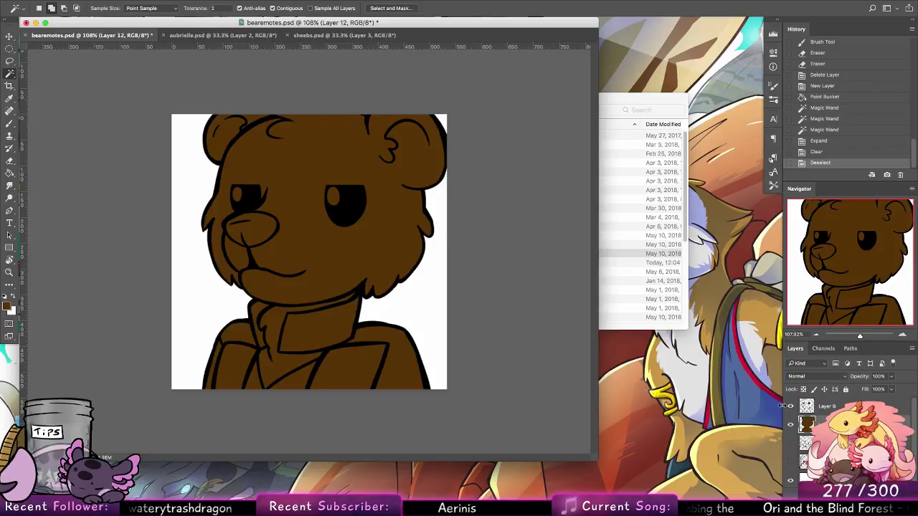
Change the foreground colour to the brown #4e2d06 and refill the bear's brown base with it.
left_click(9, 306)
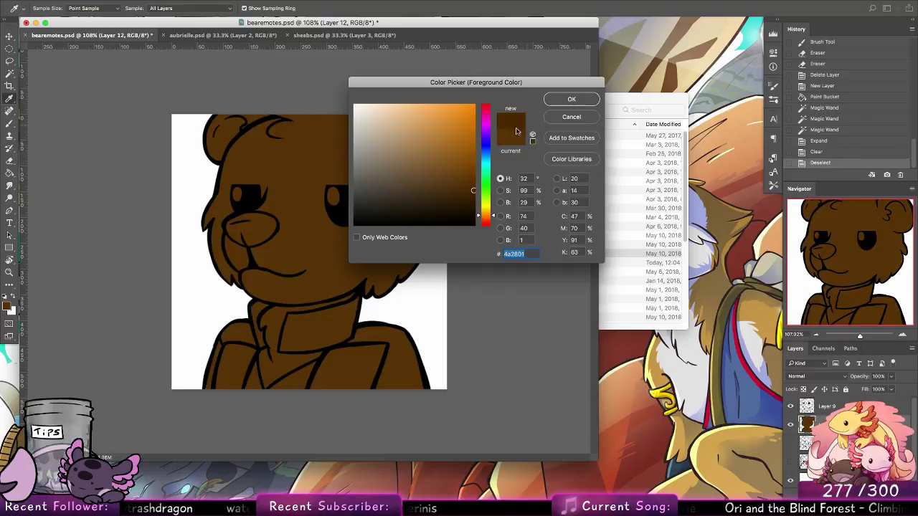
left_click(489, 217)
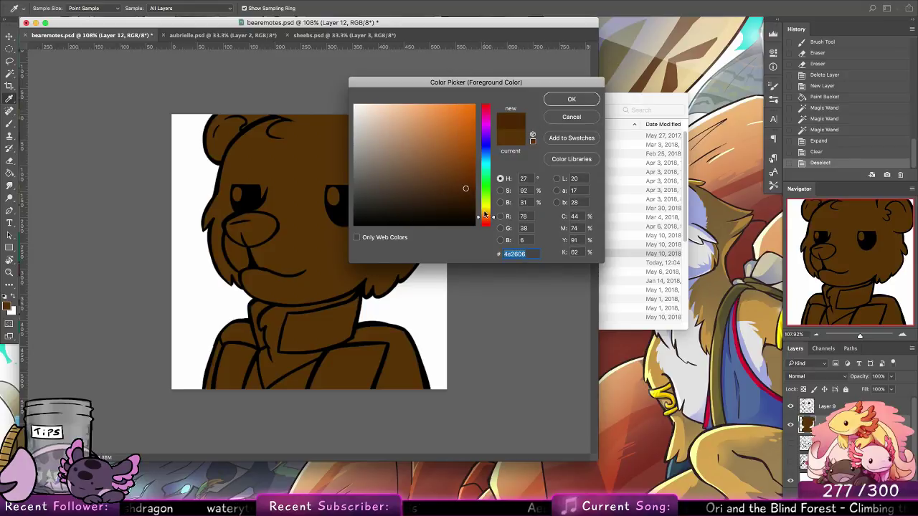
left_click(487, 216)
left_click(558, 100)
left_click(10, 174)
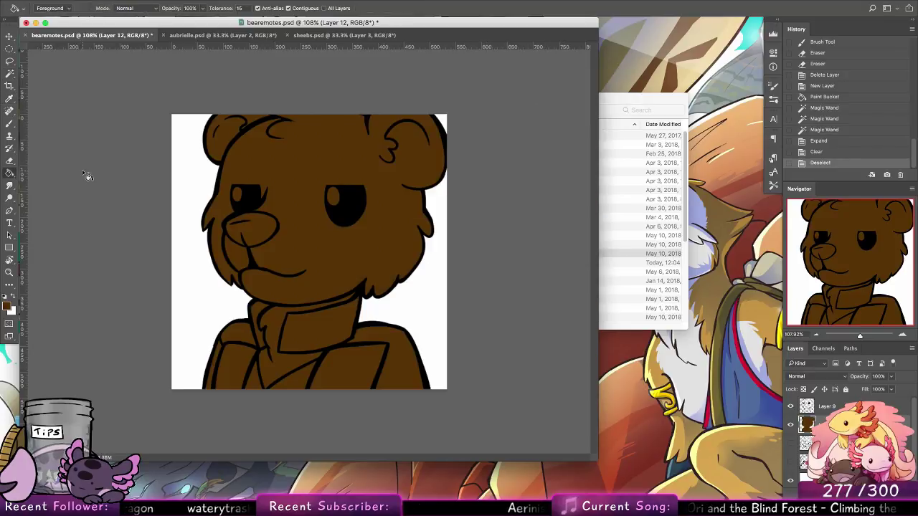
left_click(307, 241)
Set a 48 px brush and add a new layer clipped to the brown fill layer.
key("i")
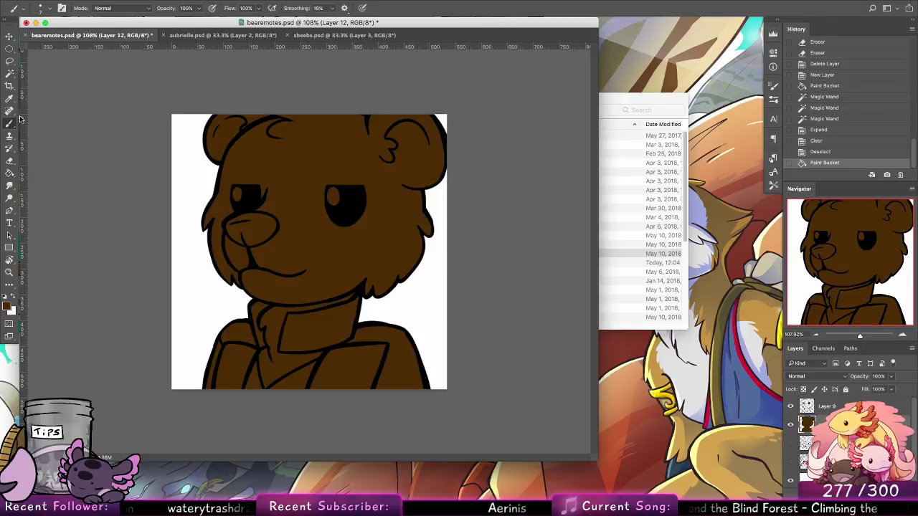
left_click(7, 307)
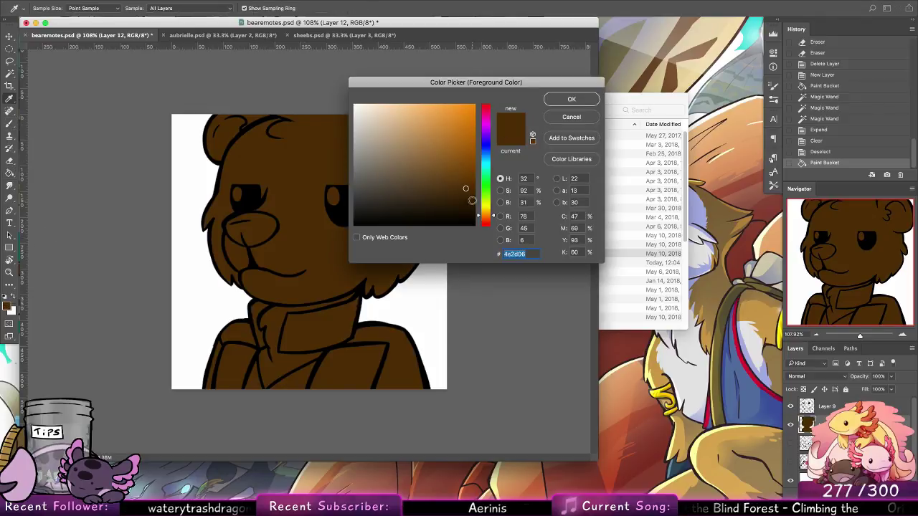
left_click(570, 98)
key("b")
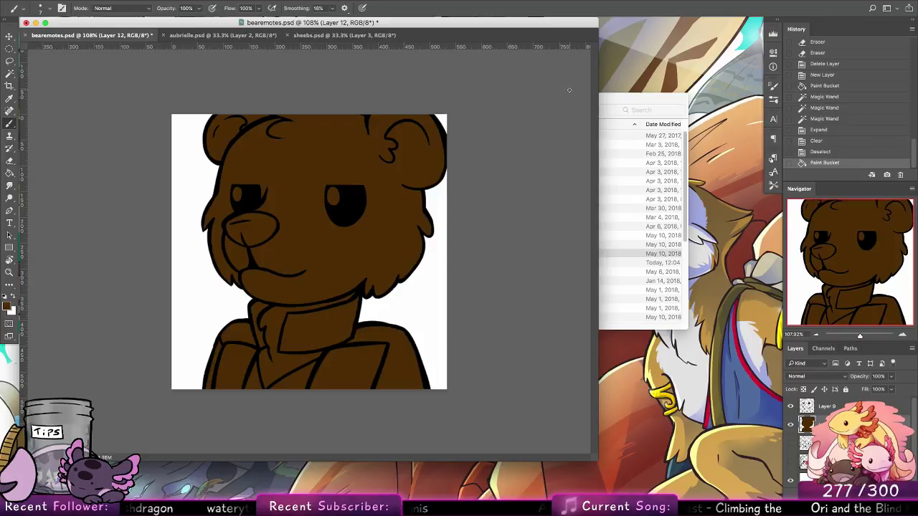
left_click(41, 10)
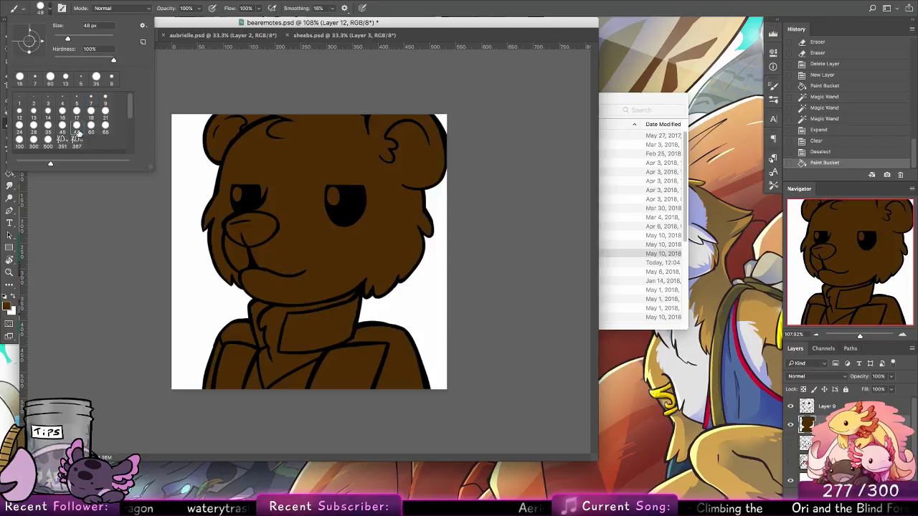
left_click(889, 510)
right_click(833, 424)
left_click(724, 268)
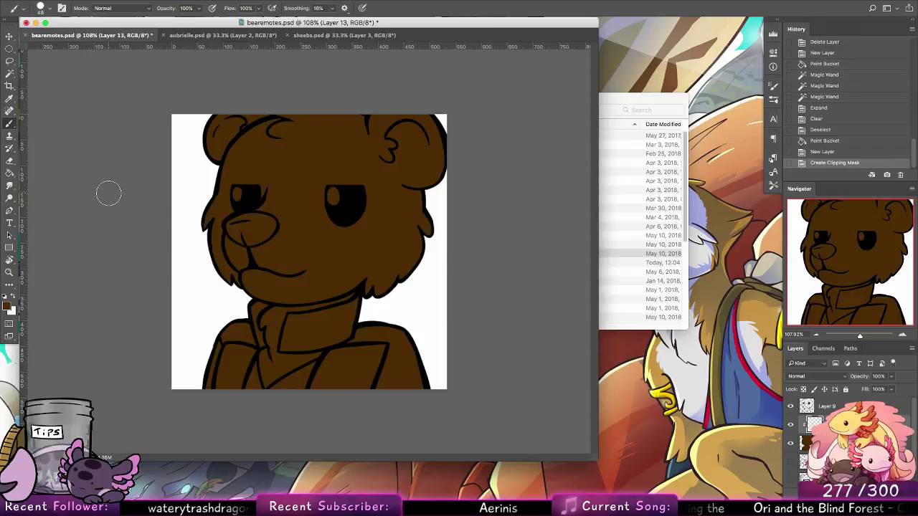
Paint the bear's nose very dark brown, #271500, on the brown fill layer with a 21 px brush.
key("alt+bracketleft")
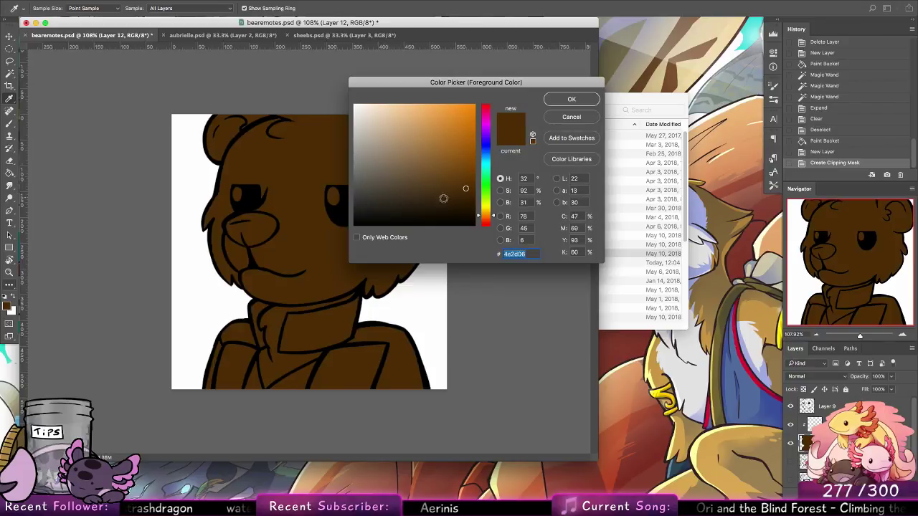
left_click(571, 99)
left_click(41, 8)
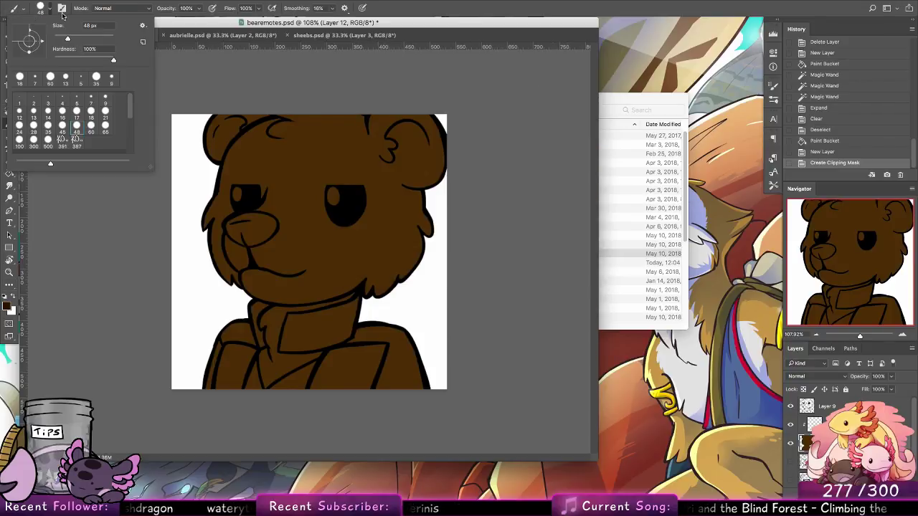
left_click(257, 223)
mouse_move(251, 219)
left_mouse_down()
mouse_move(235, 235)
mouse_move(229, 227)
mouse_move(248, 242)
mouse_move(271, 229)
mouse_move(252, 241)
mouse_move(270, 226)
mouse_move(249, 218)
mouse_move(270, 226)
mouse_move(237, 196)
left_mouse_up()
Paint the highlights in both of the bear's eyes white, and restore the dark brown as foreground colour.
left_click(15, 297)
left_click_drag(332, 191, 335, 203)
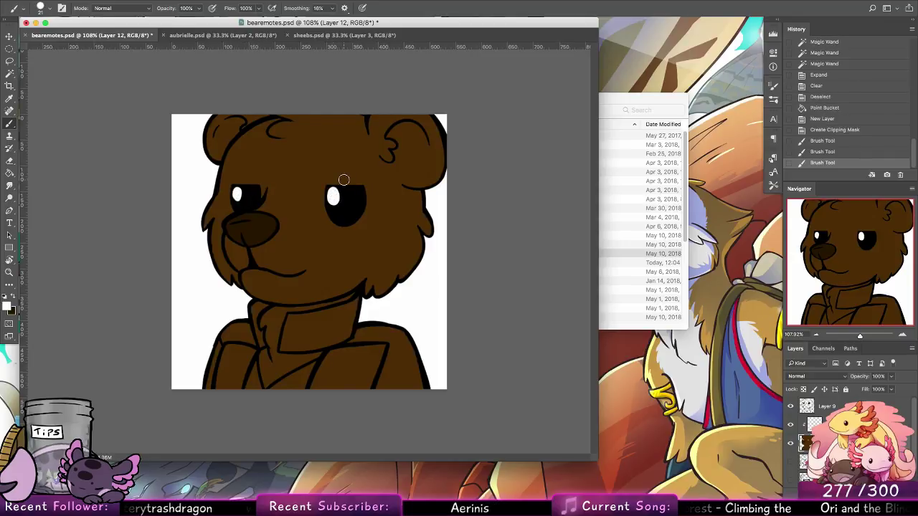
left_click(15, 297)
Set the foreground colour to the dark blue #282a66.
left_click(7, 306)
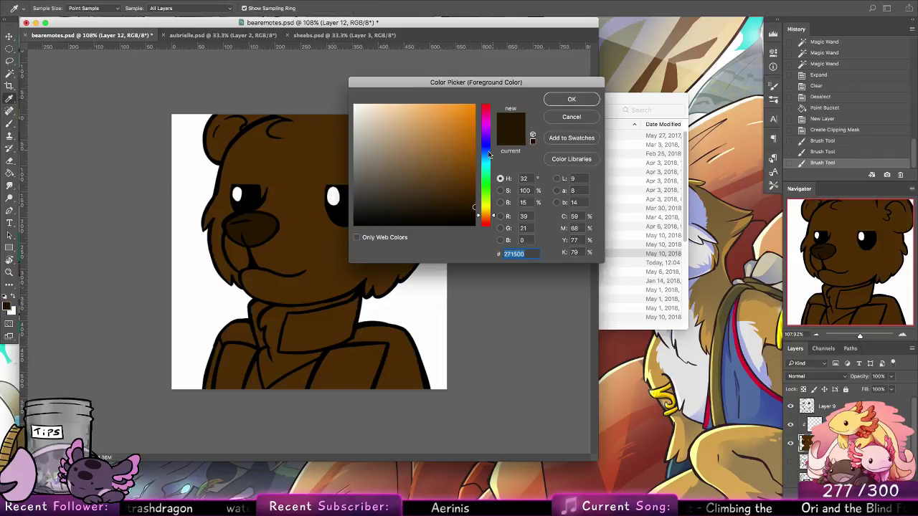
left_click(487, 146)
left_click_drag(455, 169, 427, 177)
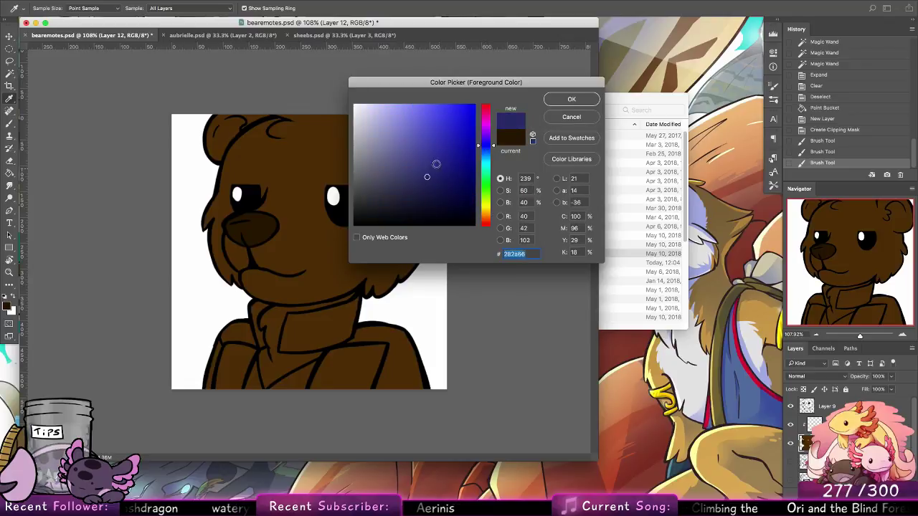
left_click(570, 101)
Lock the fill layer's transparent pixels and paint the jacket's sleeves, lapels and collar dark blue.
mouse_move(245, 328)
left_mouse_down()
mouse_move(251, 351)
mouse_move(243, 323)
mouse_move(249, 350)
mouse_move(240, 381)
mouse_move(253, 349)
mouse_move(241, 320)
mouse_move(212, 379)
left_mouse_up()
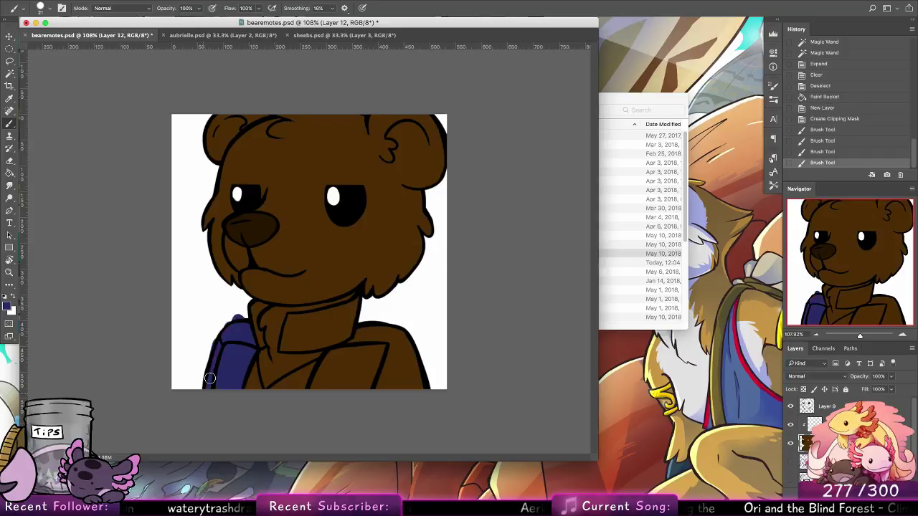
key("super+z")
left_click(804, 389)
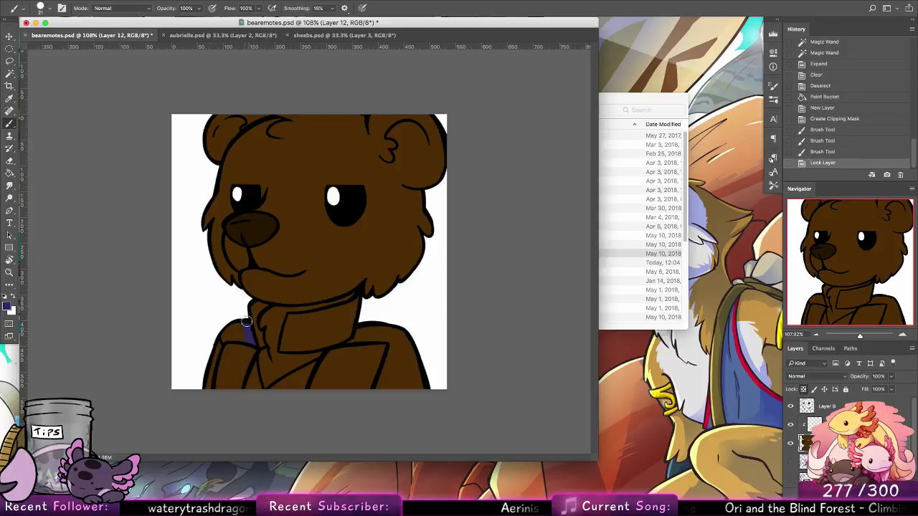
mouse_move(246, 322)
left_mouse_down()
mouse_move(251, 343)
mouse_move(228, 391)
mouse_move(241, 372)
mouse_move(248, 324)
mouse_move(212, 349)
left_mouse_up()
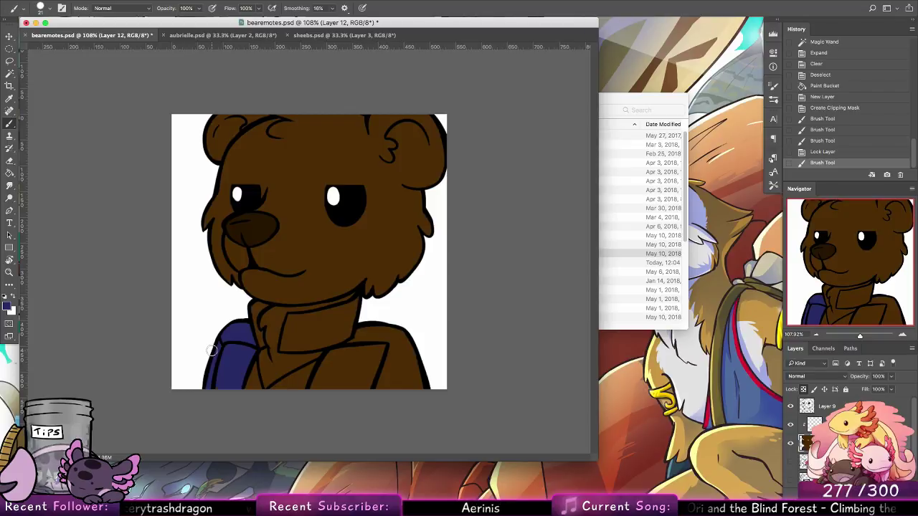
mouse_move(361, 334)
left_mouse_down()
mouse_move(321, 383)
mouse_move(344, 338)
mouse_move(308, 400)
mouse_move(374, 324)
mouse_move(317, 404)
mouse_move(413, 335)
left_mouse_up()
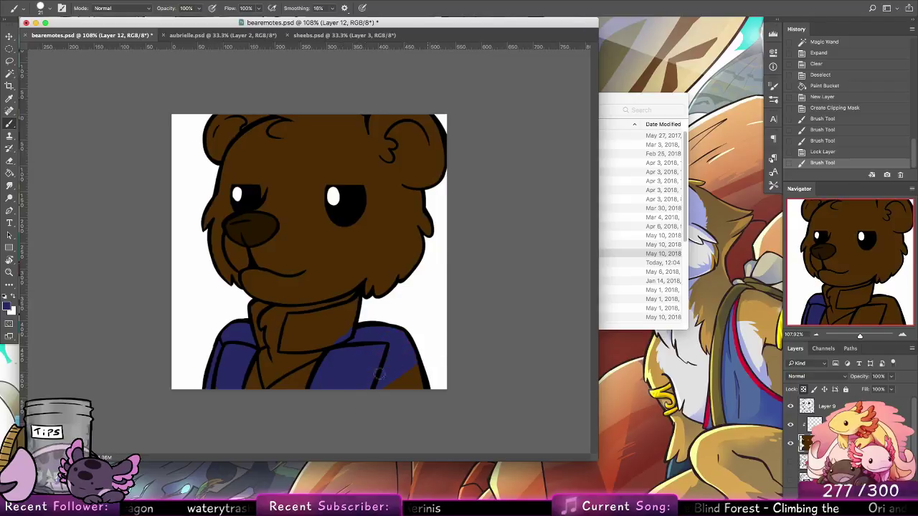
left_click_drag(431, 372, 412, 359)
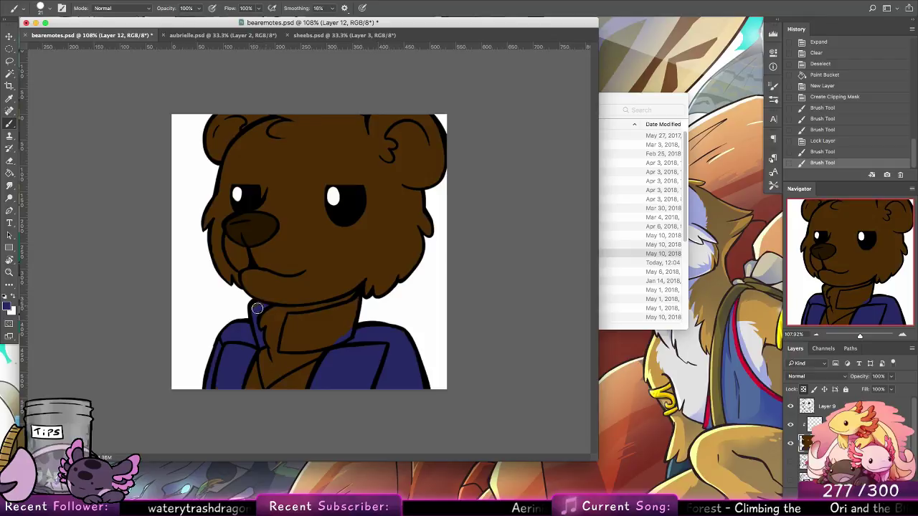
mouse_move(262, 305)
left_mouse_down()
mouse_move(282, 349)
mouse_move(292, 317)
mouse_move(334, 311)
left_mouse_up()
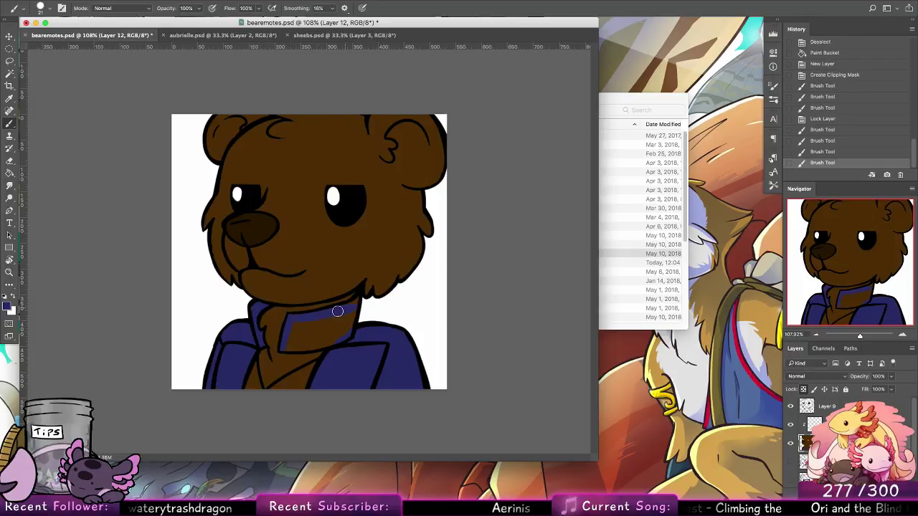
mouse_move(301, 346)
left_mouse_down()
mouse_move(326, 344)
mouse_move(356, 322)
mouse_move(307, 327)
mouse_move(313, 338)
mouse_move(296, 341)
mouse_move(316, 333)
left_mouse_up()
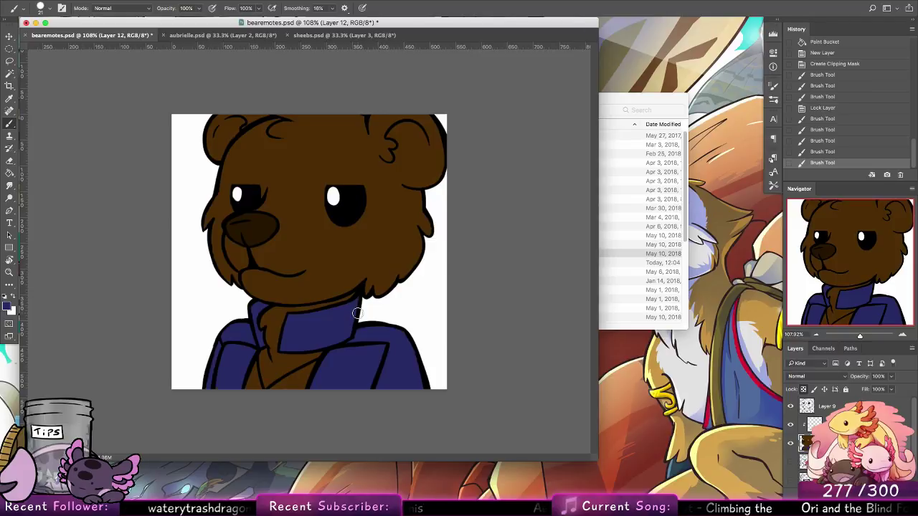
Set the foreground colour to the greyish blue #565f80 and refill the jacket and collar with the Paint Bucket.
left_click(8, 306)
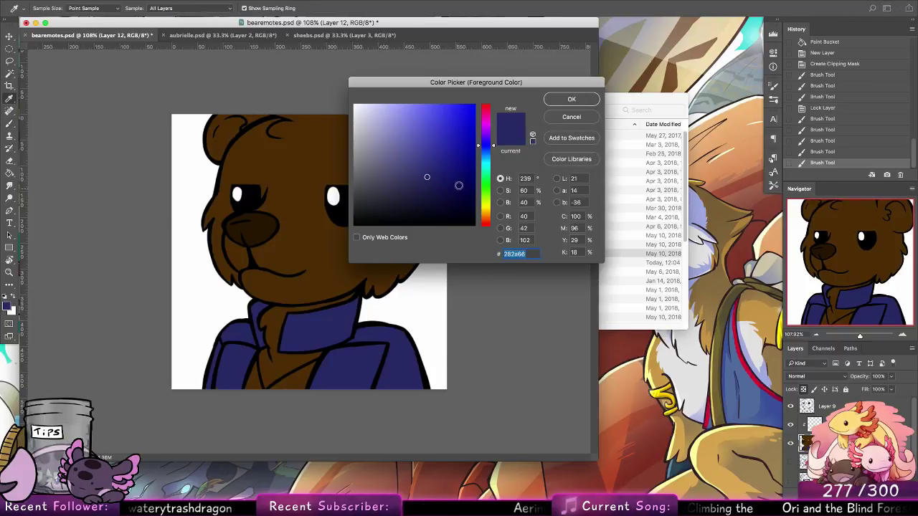
mouse_move(423, 181)
left_mouse_down()
mouse_move(410, 182)
mouse_move(409, 170)
left_mouse_up()
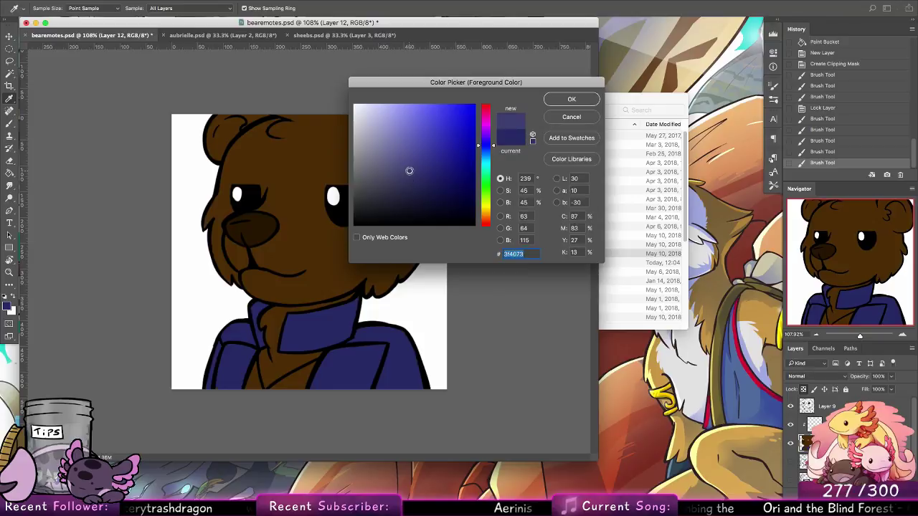
left_click_drag(491, 157, 490, 151)
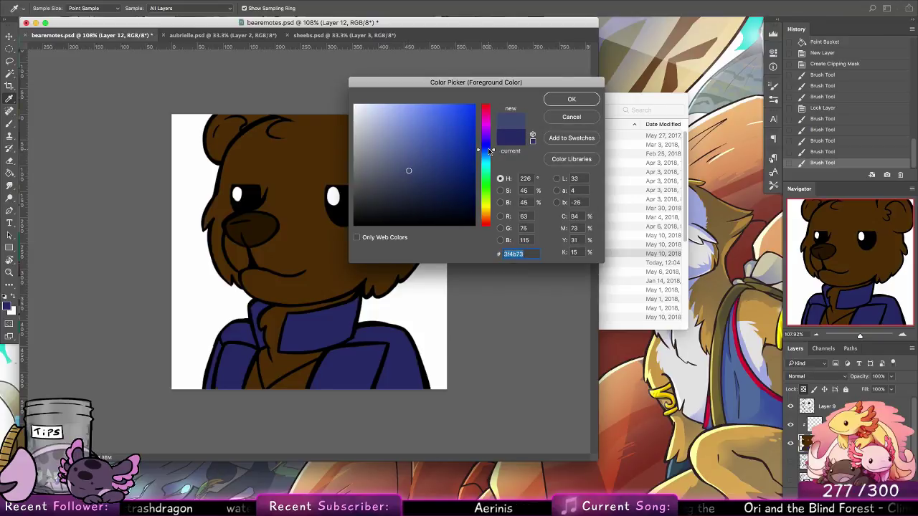
left_click(394, 167)
left_click(567, 101)
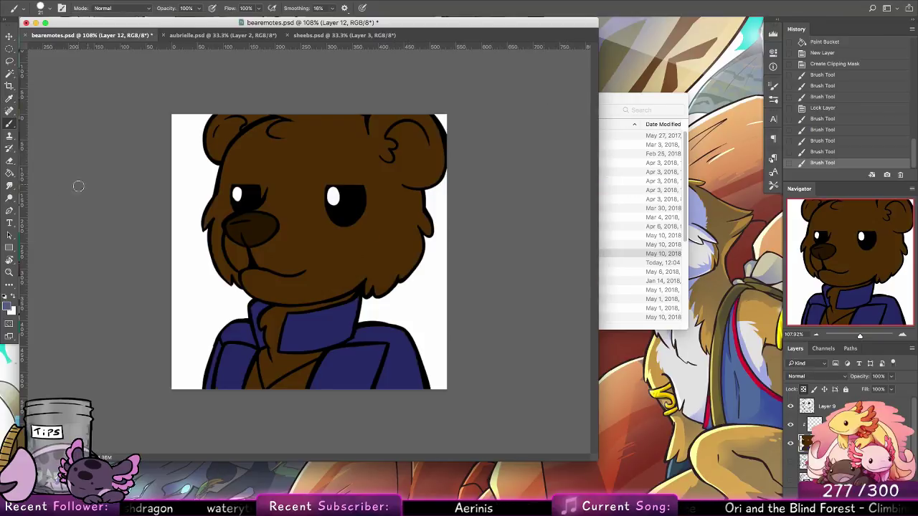
left_click(9, 173)
left_click(355, 338)
left_click(261, 343)
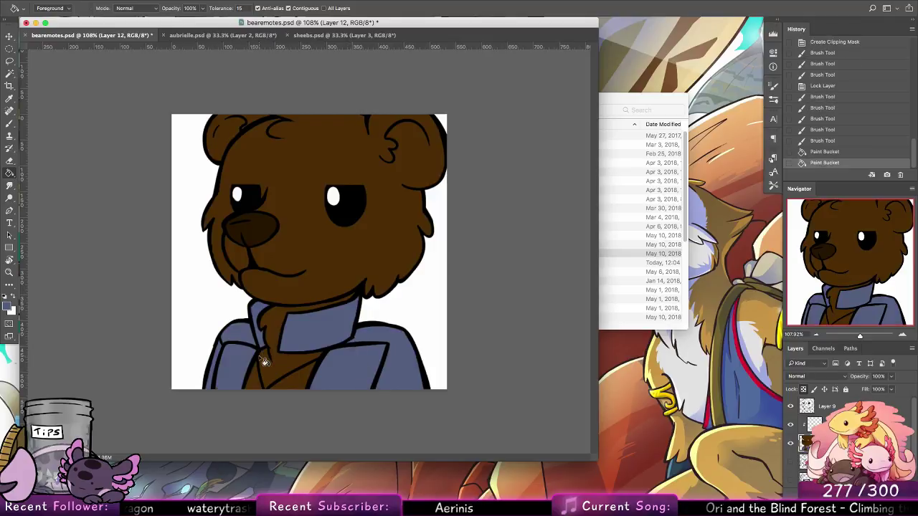
Set the foreground colour to the deeper blue #3c4770 and refill the jacket and collar.
key("i")
left_click(8, 306)
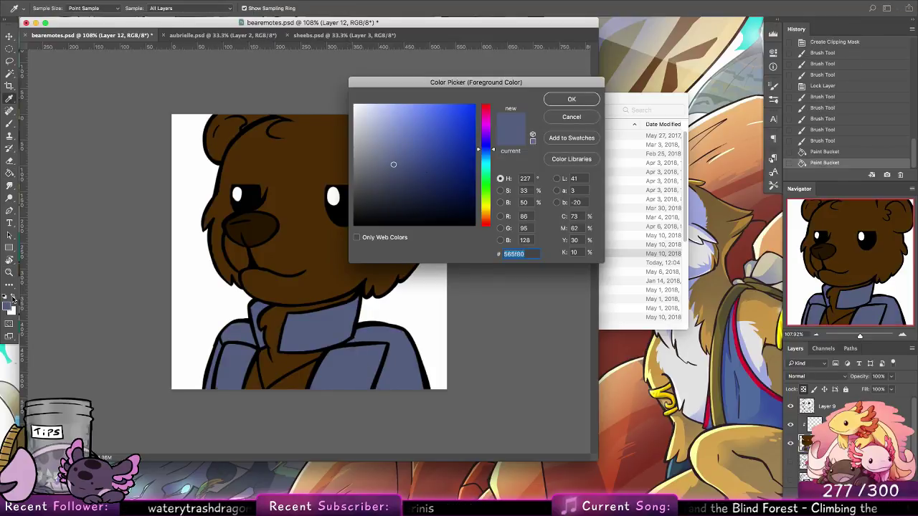
left_click(406, 171)
left_click(572, 99)
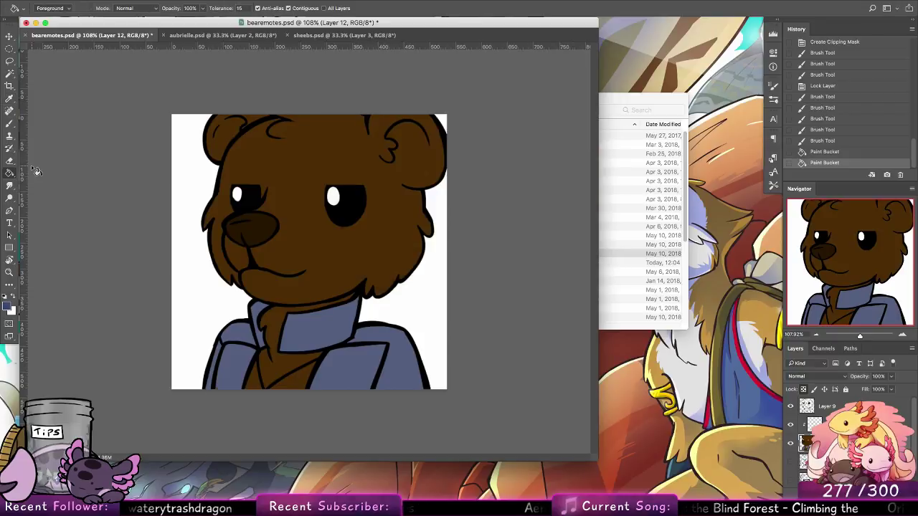
left_click(256, 337)
left_click(335, 322)
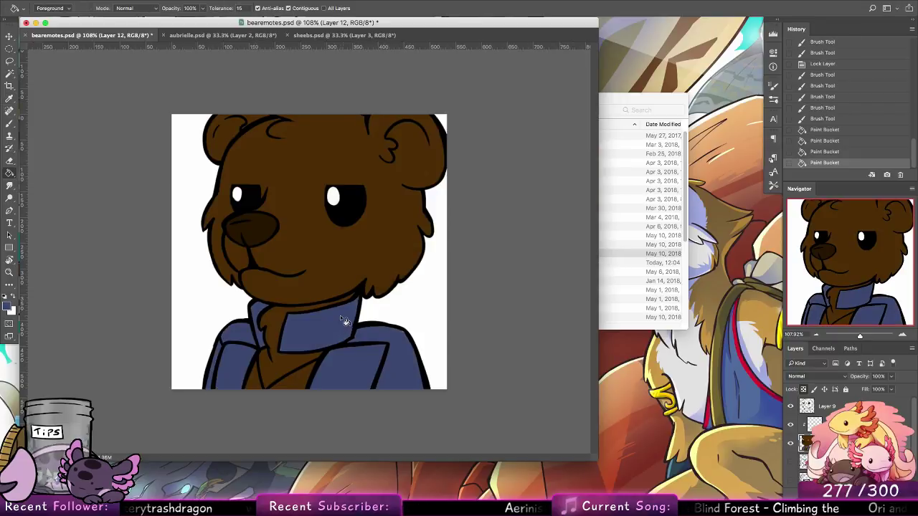
Pick a slightly brighter, more saturated blue and refill the jacket and collar with it.
left_click(8, 306)
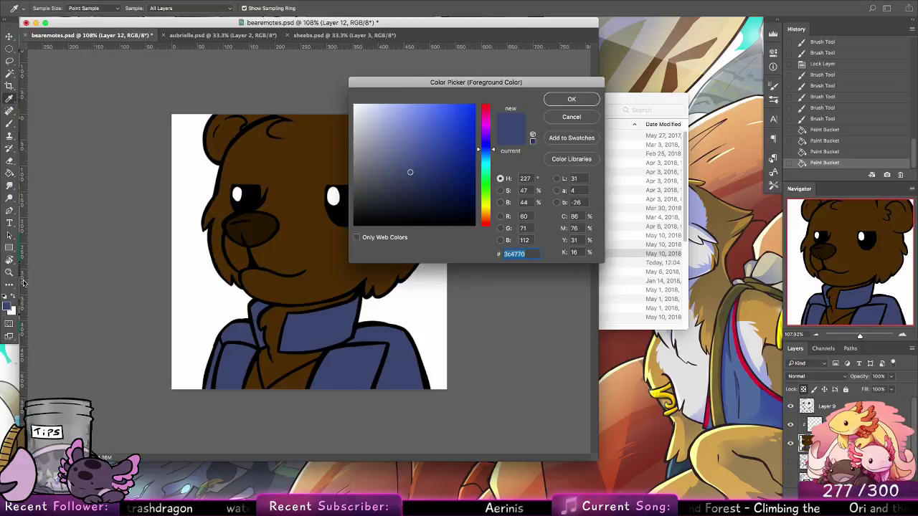
left_click(424, 168)
left_click(567, 101)
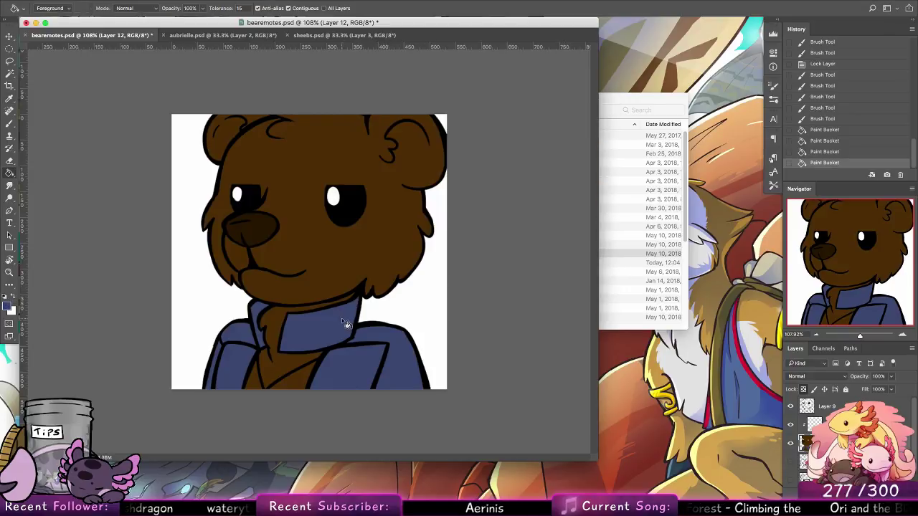
left_click(341, 320)
left_click(257, 332)
Try a white line along the collar's front edge with a 5 px brush, and undo it.
key("b")
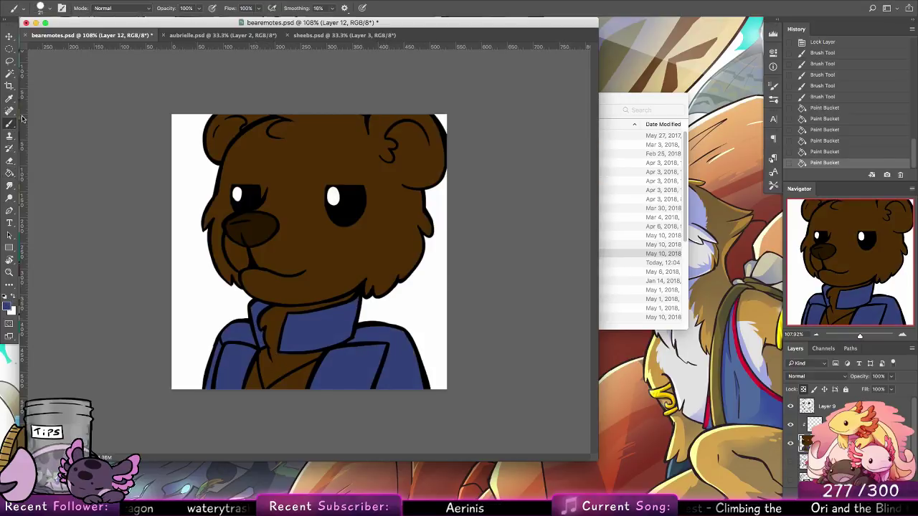
key("x")
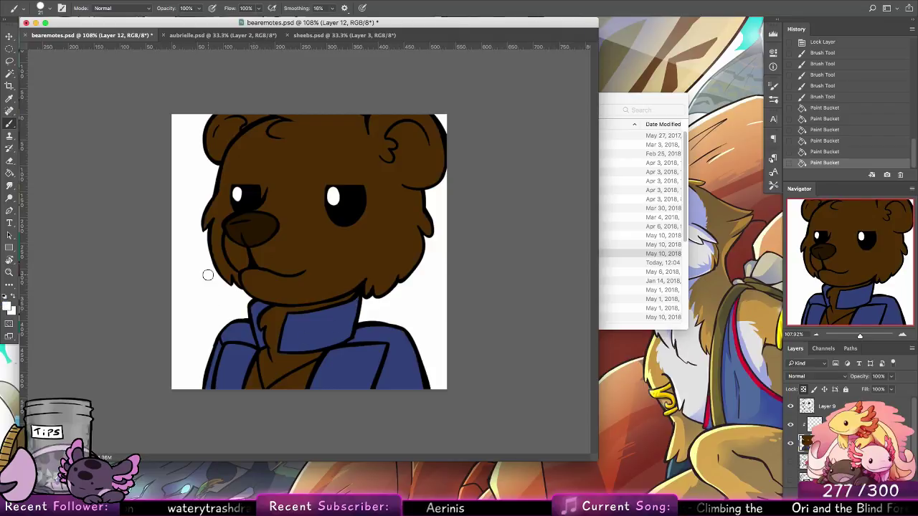
left_click(39, 7)
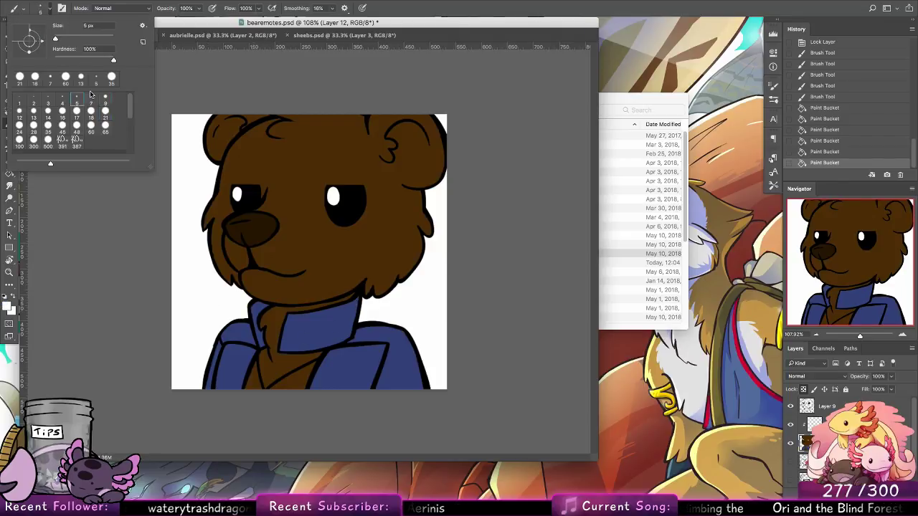
left_click(281, 346)
left_click_drag(280, 349, 290, 313)
key("ctrl+z")
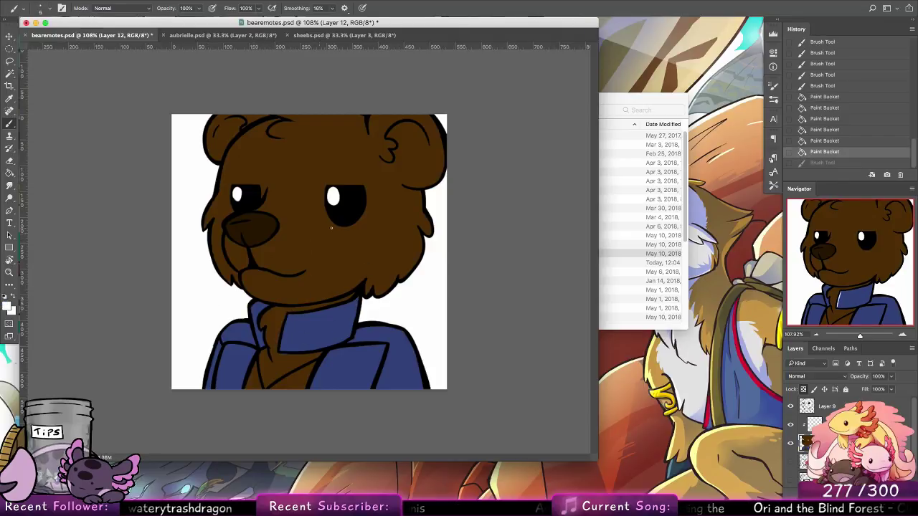
Paint the area below the chest opening in the jacket's blue with an 18 px brush.
left_click(49, 10)
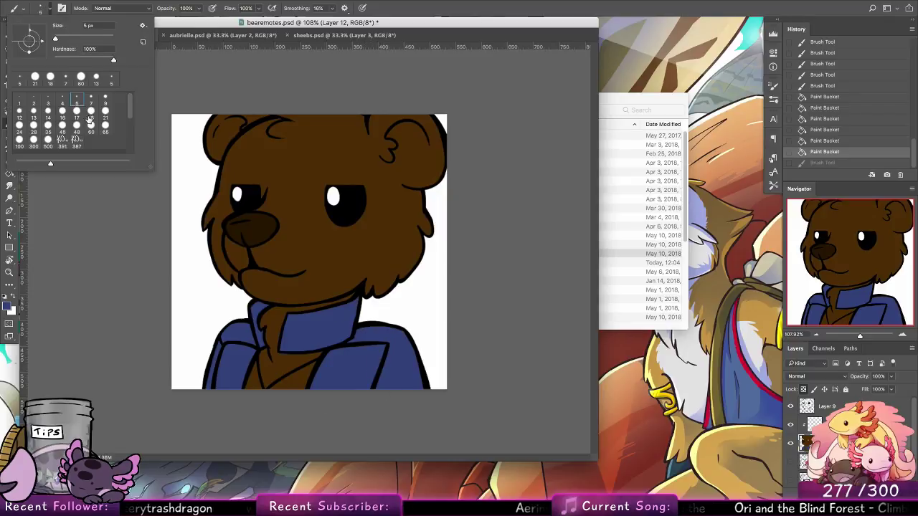
left_click(90, 118)
left_click(289, 379)
mouse_move(283, 383)
left_mouse_down()
mouse_move(310, 368)
mouse_move(256, 372)
mouse_move(255, 382)
mouse_move(249, 363)
mouse_move(242, 386)
left_mouse_up()
left_click_drag(315, 364, 293, 413)
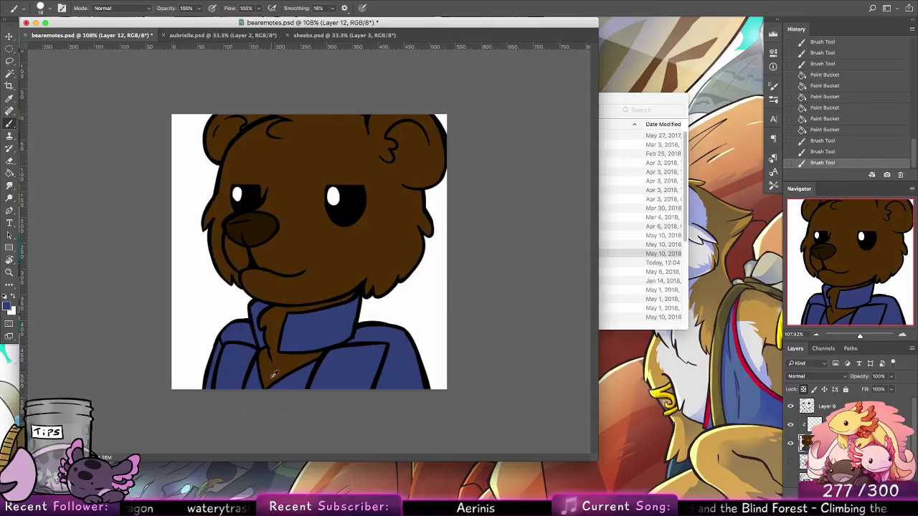
Sample white and paint a line along the collar's front edge with a 9 px brush.
left_click(184, 263, "alt")
left_click(49, 10)
left_click(105, 103)
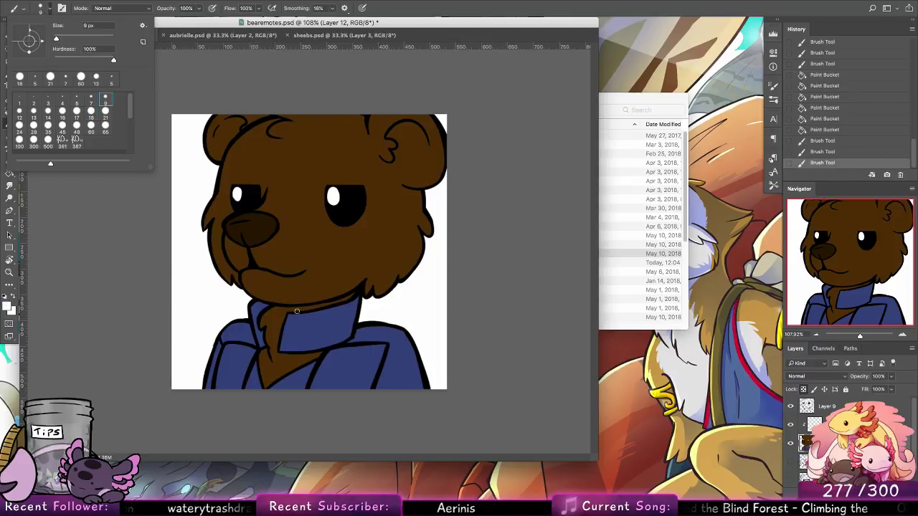
left_click(281, 346)
mouse_move(289, 316)
left_mouse_down()
mouse_move(282, 347)
mouse_move(288, 319)
left_mouse_up()
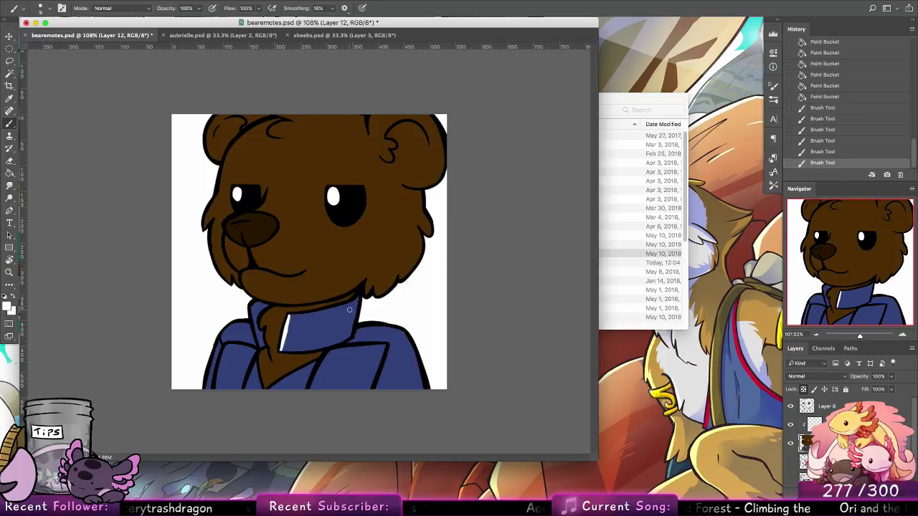
On Layer 9, draw the black outlines of the shirt opening below the neck fur with a 7 px brush.
left_click(810, 408)
left_click(12, 294)
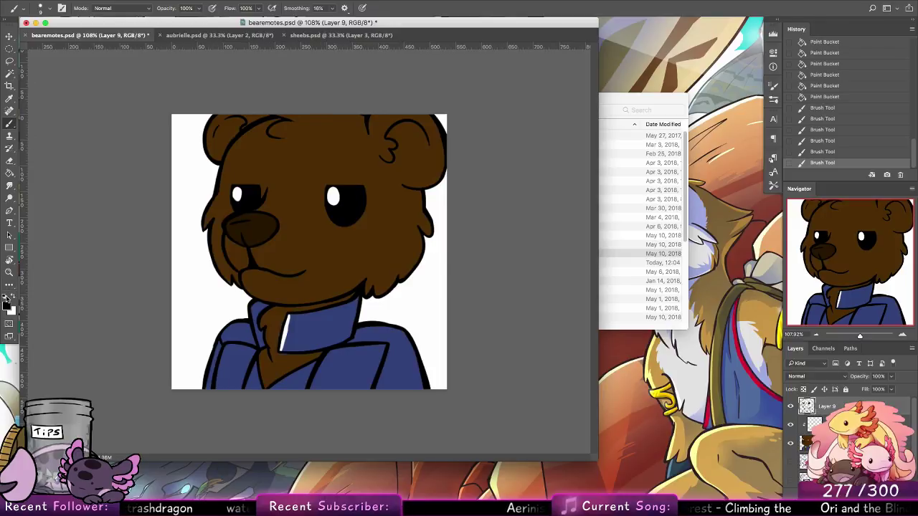
left_click(45, 9)
left_click(96, 97)
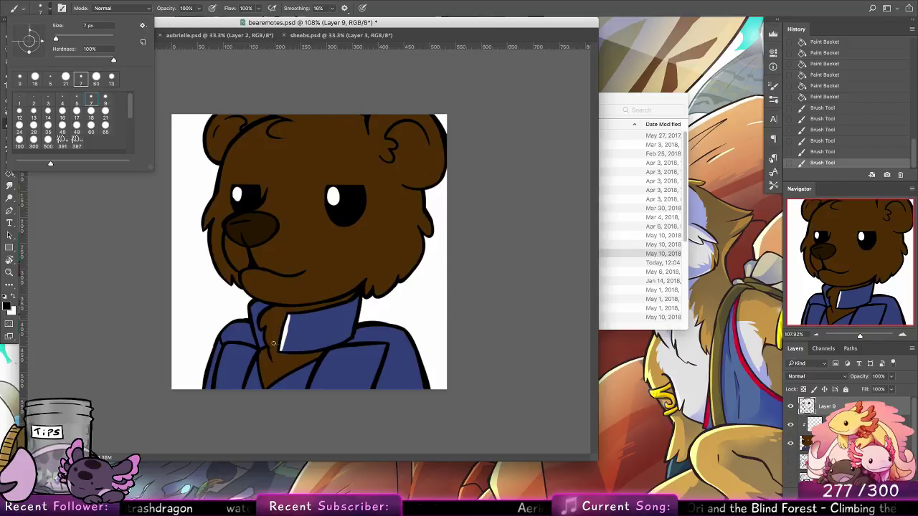
mouse_move(270, 359)
left_mouse_down()
mouse_move(294, 355)
mouse_move(274, 362)
mouse_move(269, 387)
left_mouse_up()
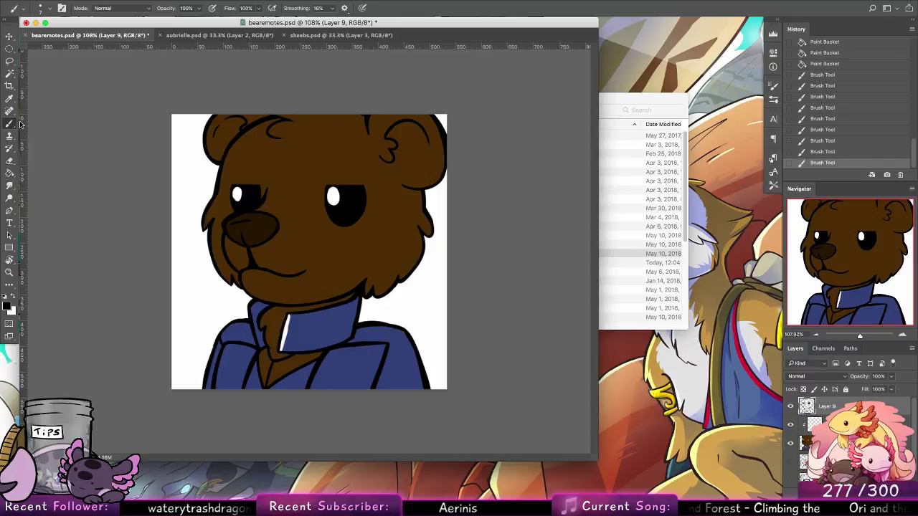
On Layer 13, paint the shirt area below the neck fur white.
key("x")
left_click(817, 424)
mouse_move(265, 351)
left_mouse_down()
mouse_move(262, 375)
mouse_move(267, 355)
mouse_move(265, 366)
mouse_move(274, 368)
left_mouse_up()
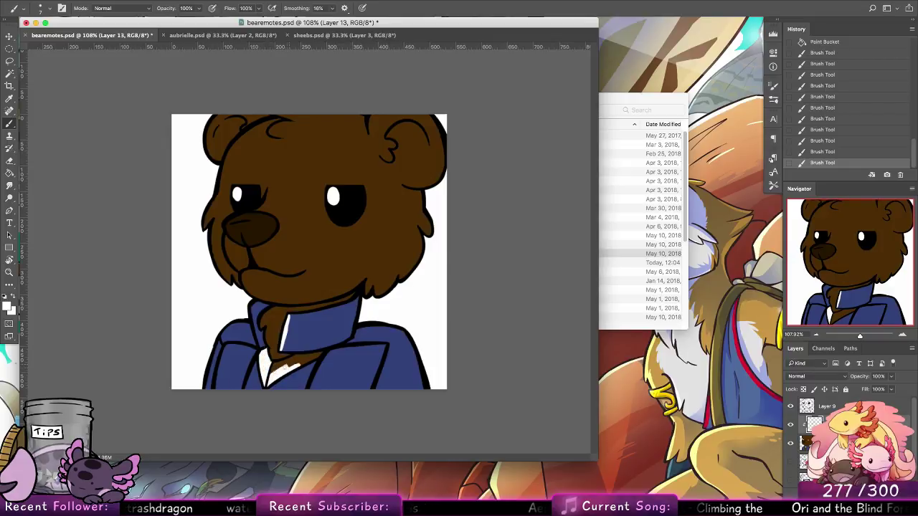
mouse_move(300, 356)
left_mouse_down()
mouse_move(317, 356)
mouse_move(295, 363)
mouse_move(306, 357)
left_mouse_up()
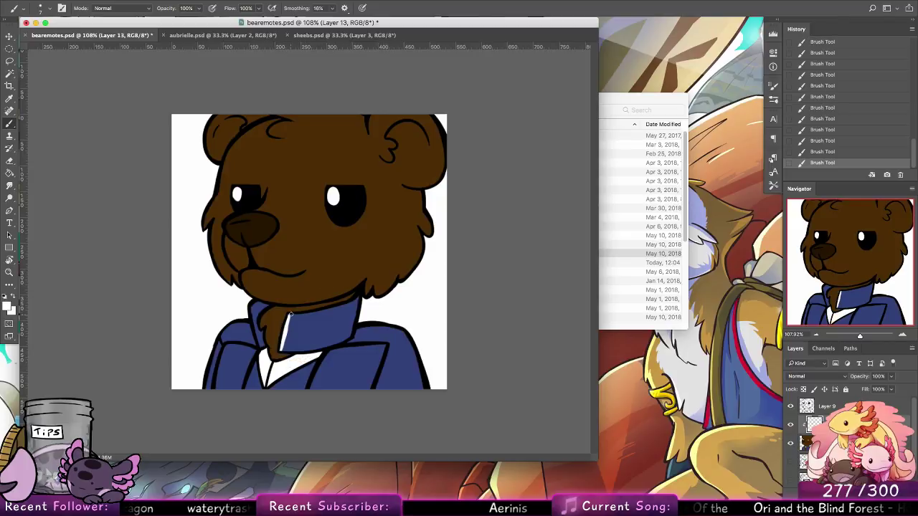
Paint white trim along the collar's top edge and around the collar's far flap.
mouse_move(289, 315)
left_mouse_down()
mouse_move(288, 329)
mouse_move(357, 299)
left_mouse_up()
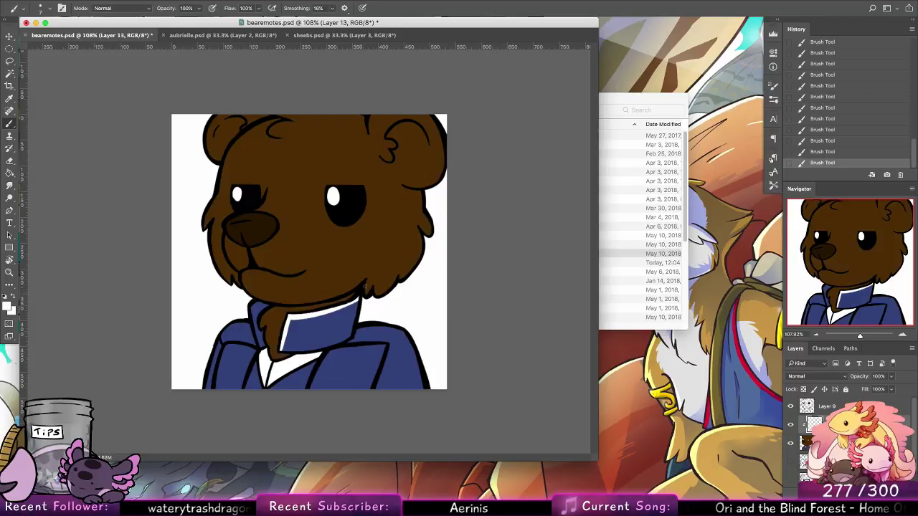
mouse_move(261, 348)
left_mouse_down()
mouse_move(253, 312)
mouse_move(263, 301)
left_mouse_up()
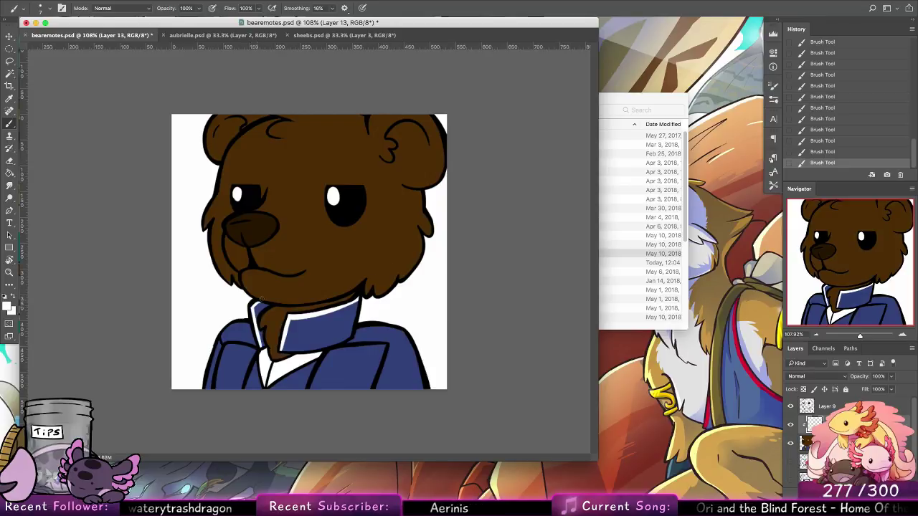
left_click(274, 317, "alt")
left_click(297, 315, "alt")
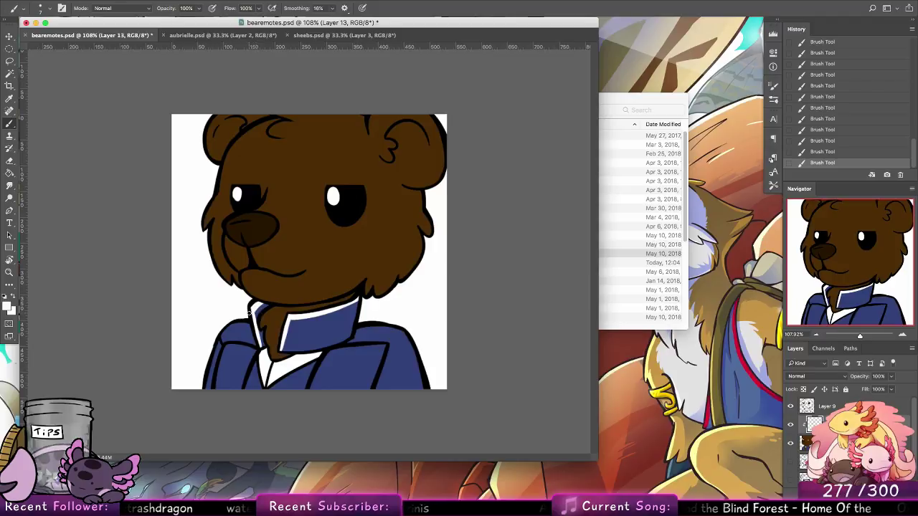
Paint white trim along the edges of both jacket lapels and add a round white button on each.
mouse_move(327, 352)
left_mouse_down()
mouse_move(385, 347)
mouse_move(369, 389)
left_mouse_up()
key("super+z")
left_click_drag(330, 352, 385, 348)
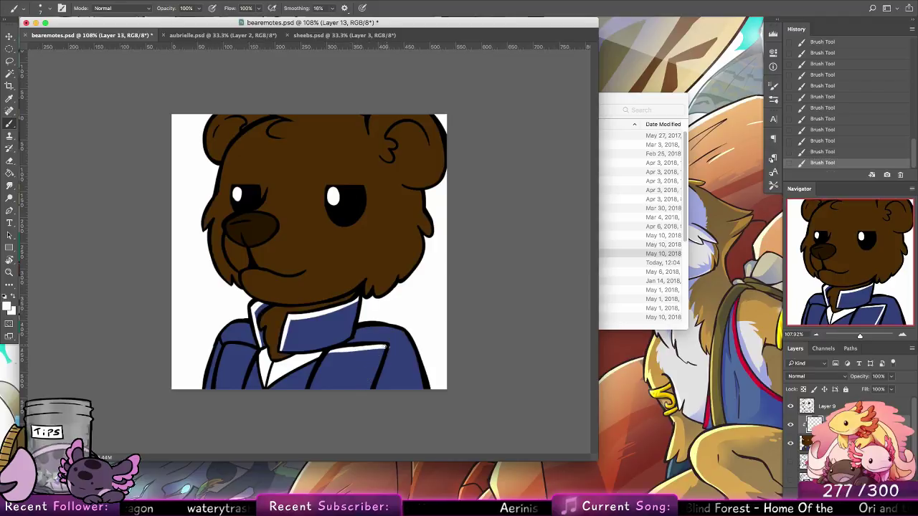
left_click(392, 346, "alt")
key("x")
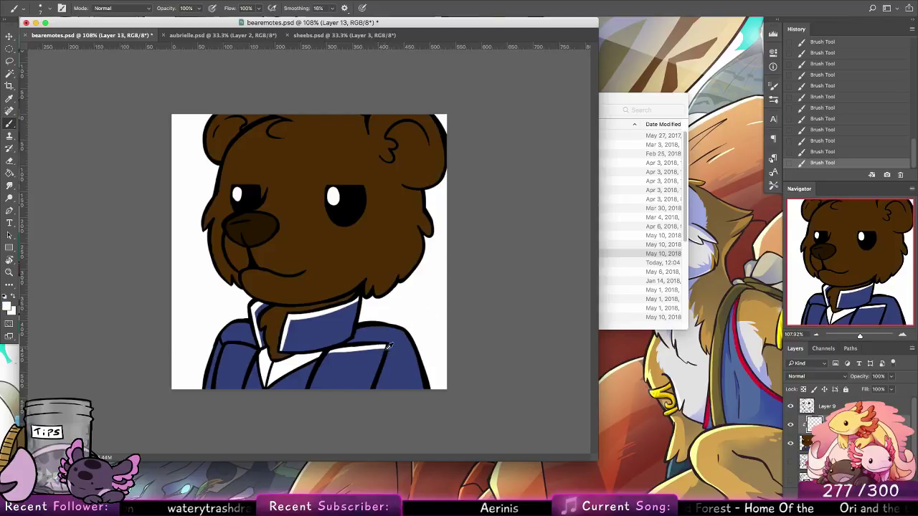
mouse_move(380, 348)
left_mouse_down()
mouse_move(364, 401)
mouse_move(385, 347)
left_mouse_up()
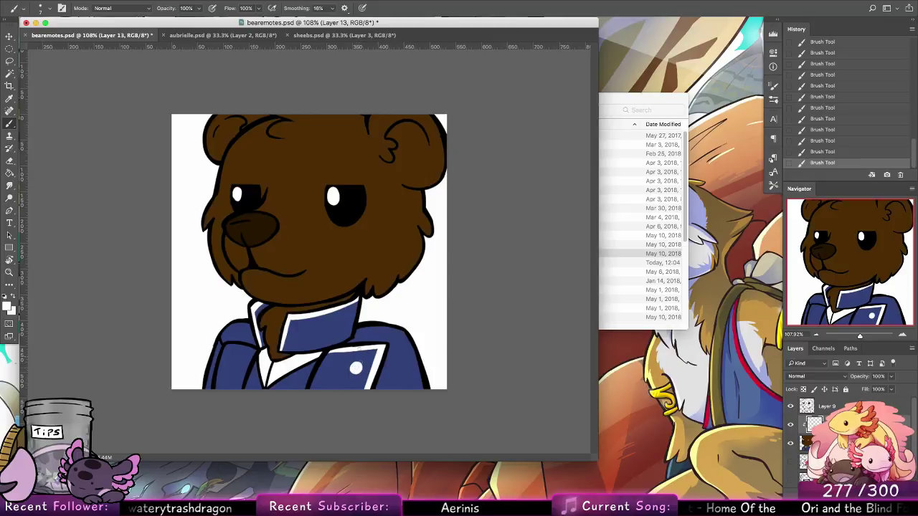
mouse_move(255, 352)
left_mouse_down()
mouse_move(231, 346)
mouse_move(256, 352)
mouse_move(221, 367)
mouse_move(217, 394)
mouse_move(227, 345)
mouse_move(220, 393)
left_mouse_up()
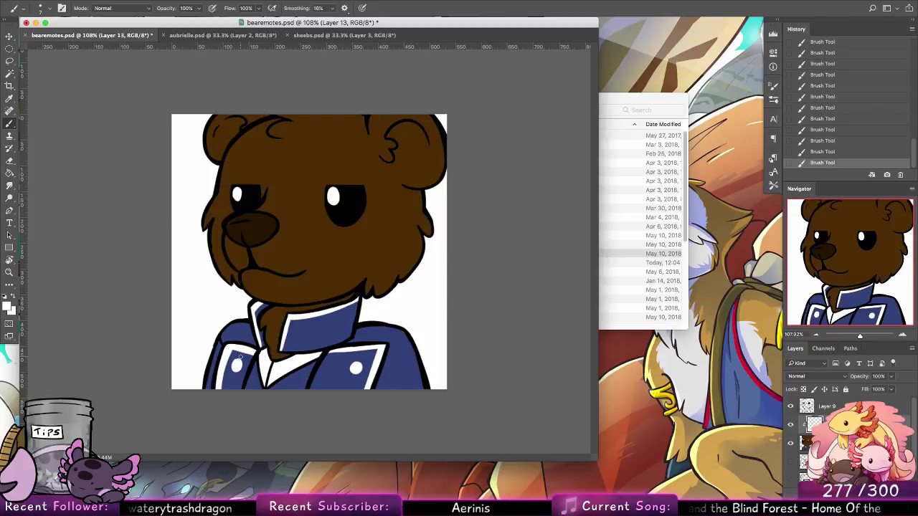
Merge the white trim layer down, then add a new layer above the flat colours and make it a clipping mask.
left_click(9, 272)
left_click(225, 9)
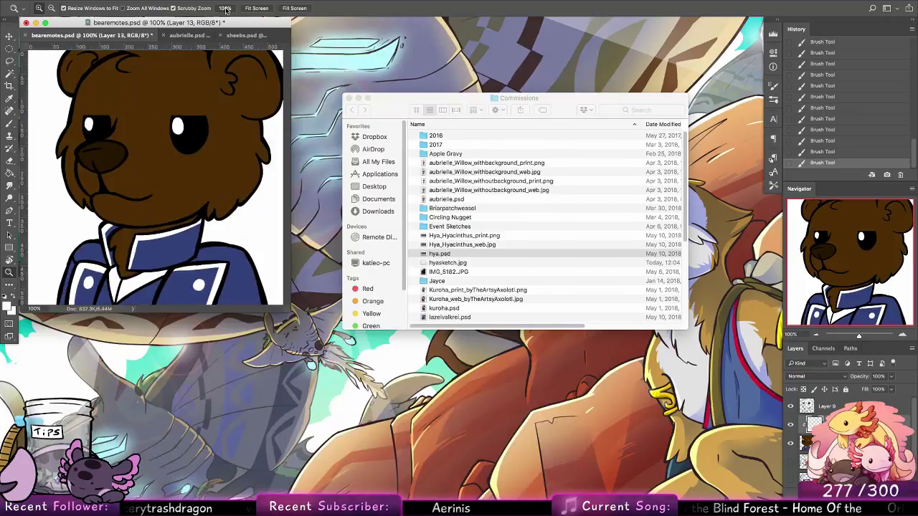
left_click_drag(290, 311, 444, 475)
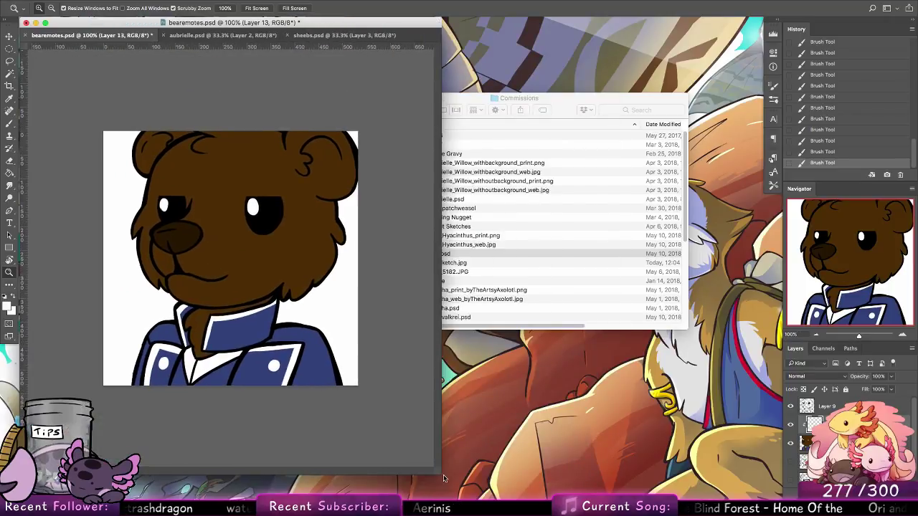
left_click(9, 173)
left_click(9, 123)
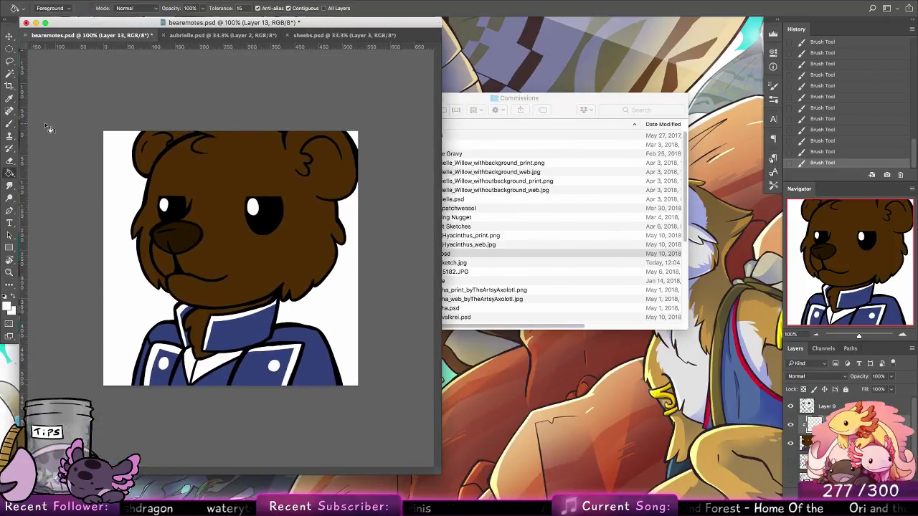
right_click(835, 425)
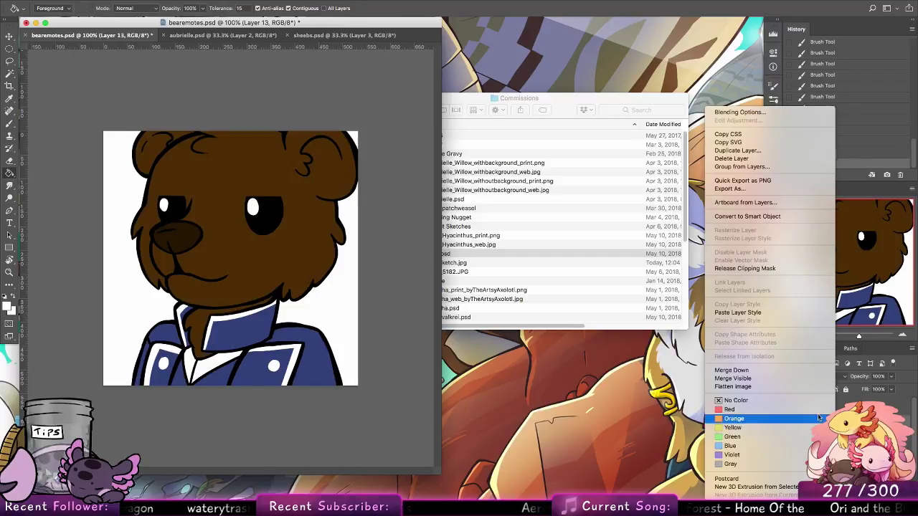
left_click(739, 371)
left_click(887, 510)
right_click(837, 424)
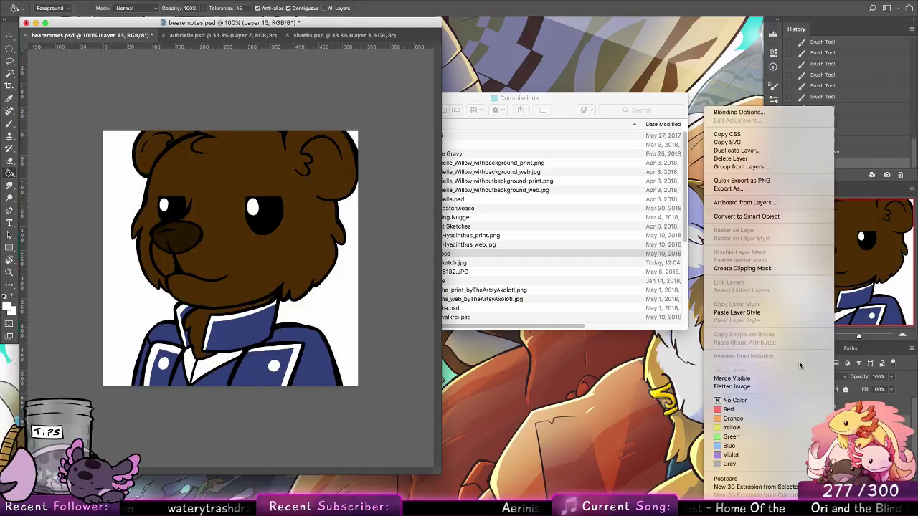
left_click(738, 270)
right_click(839, 424)
left_click(753, 271)
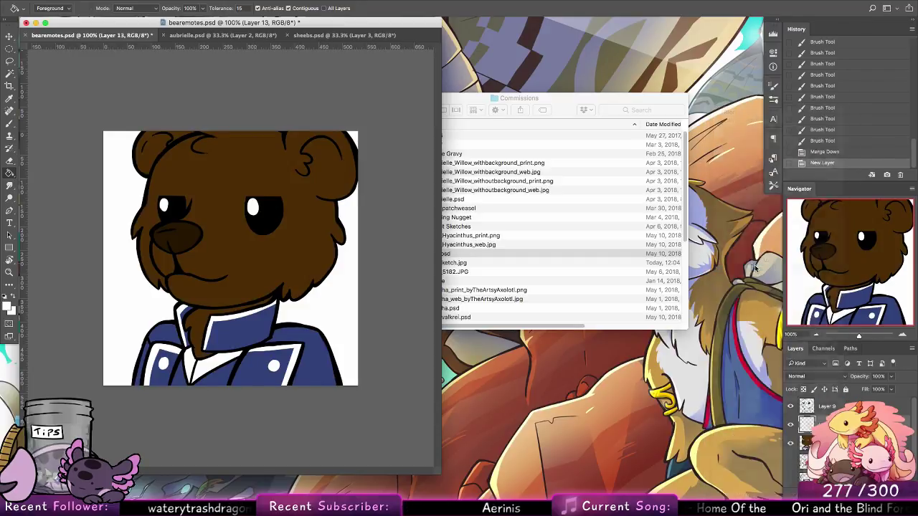
Paint #de6565 shading over the right side of the head, ear, collar and jacket and on the nose with a 48 px brush.
left_click(8, 306)
left_click(414, 163)
left_click(411, 146)
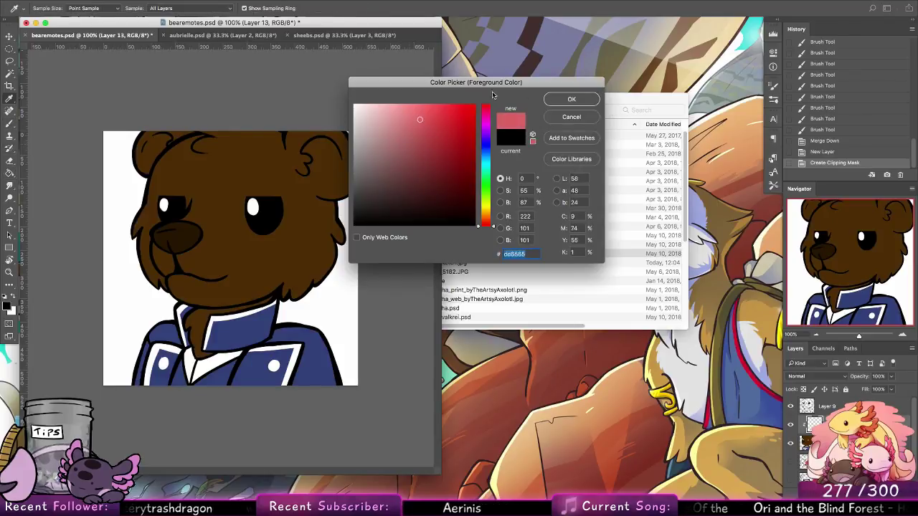
left_click(572, 99)
left_click(11, 126)
left_click(48, 9)
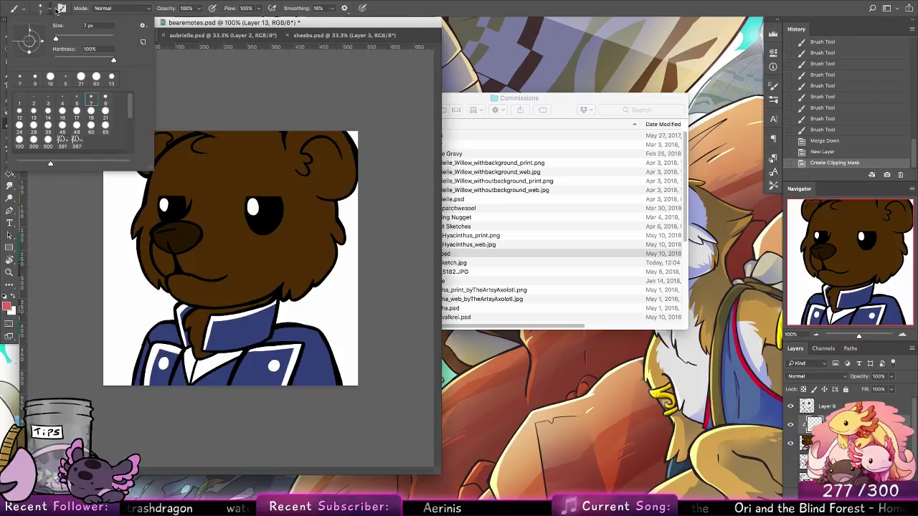
left_click(74, 130)
left_click(176, 414)
mouse_move(211, 383)
left_mouse_down()
mouse_move(339, 254)
mouse_move(342, 186)
left_mouse_up()
mouse_move(225, 404)
left_mouse_down()
mouse_move(357, 226)
mouse_move(222, 397)
mouse_move(343, 267)
mouse_move(248, 398)
mouse_move(265, 401)
mouse_move(349, 342)
mouse_move(340, 392)
left_mouse_up()
mouse_move(181, 306)
left_mouse_down()
mouse_move(276, 309)
mouse_move(348, 138)
mouse_move(347, 189)
left_mouse_up()
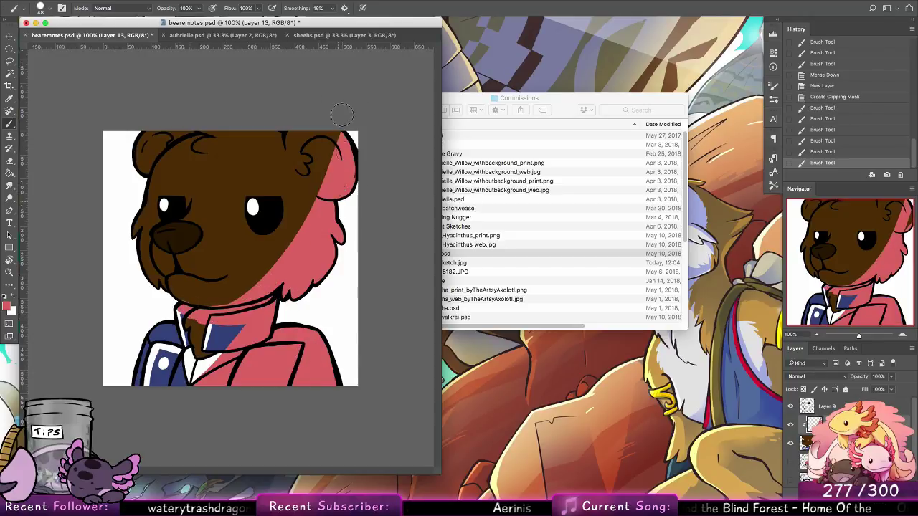
mouse_move(194, 250)
left_mouse_down()
mouse_move(170, 252)
mouse_move(189, 219)
mouse_move(172, 249)
mouse_move(184, 222)
mouse_move(182, 248)
left_mouse_up()
Trim the shading on the nose, collar and inner ear with an 18 px Eraser, undoing unwanted strokes.
key("e")
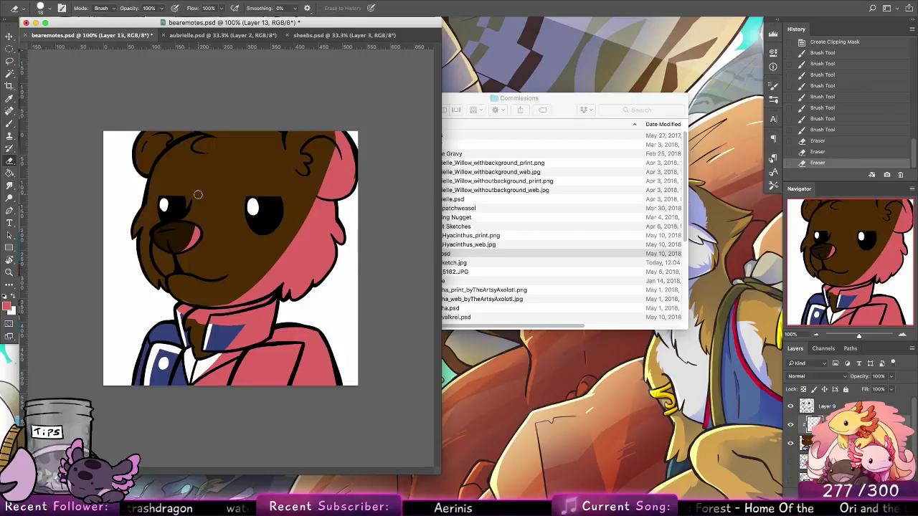
mouse_move(185, 298)
left_mouse_down()
mouse_move(181, 312)
mouse_move(277, 306)
mouse_move(238, 323)
mouse_move(247, 320)
mouse_move(214, 321)
mouse_move(233, 326)
mouse_move(224, 345)
mouse_move(276, 302)
mouse_move(252, 314)
mouse_move(313, 208)
left_mouse_up()
key("alt+super+z")
key("alt+super+z")
key("alt+super+z")
key("alt+super+z")
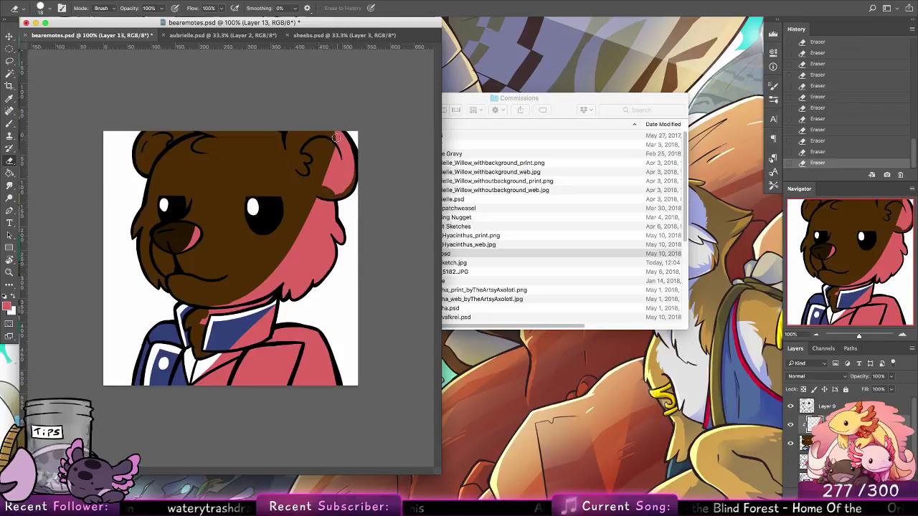
mouse_move(331, 179)
left_mouse_down()
mouse_move(332, 148)
mouse_move(325, 191)
mouse_move(333, 150)
mouse_move(324, 171)
left_mouse_up()
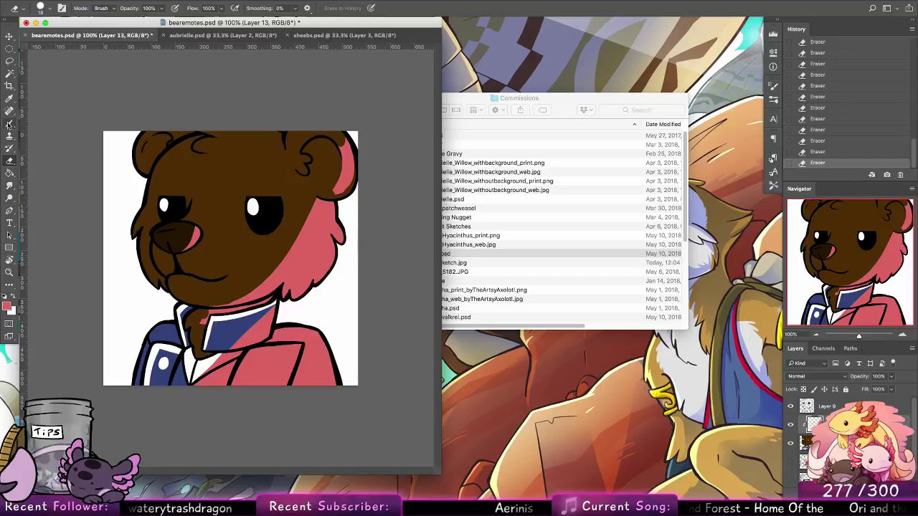
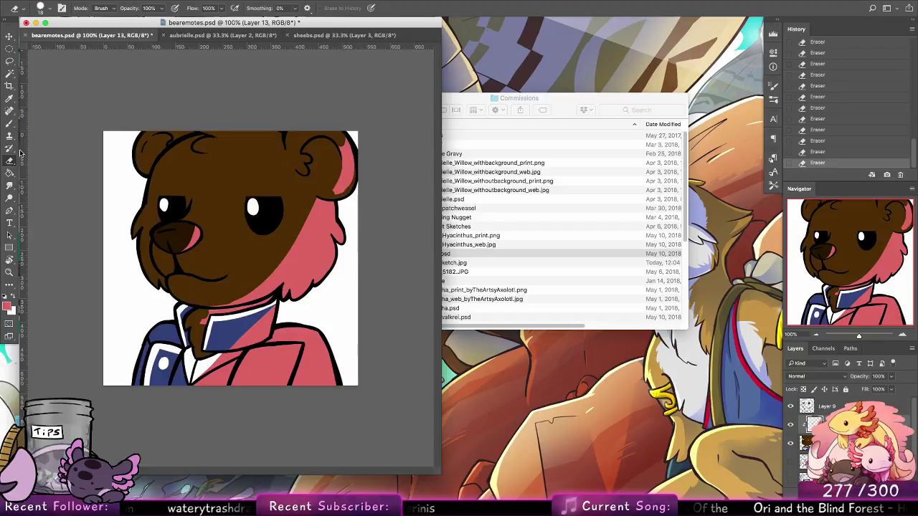
Erase the shading from the upper part of the right lapel and the shoulder's outer edge, undoing the last stroke.
mouse_move(232, 393)
left_mouse_down()
mouse_move(254, 352)
mouse_move(279, 349)
mouse_move(232, 396)
mouse_move(276, 355)
mouse_move(251, 359)
left_mouse_up()
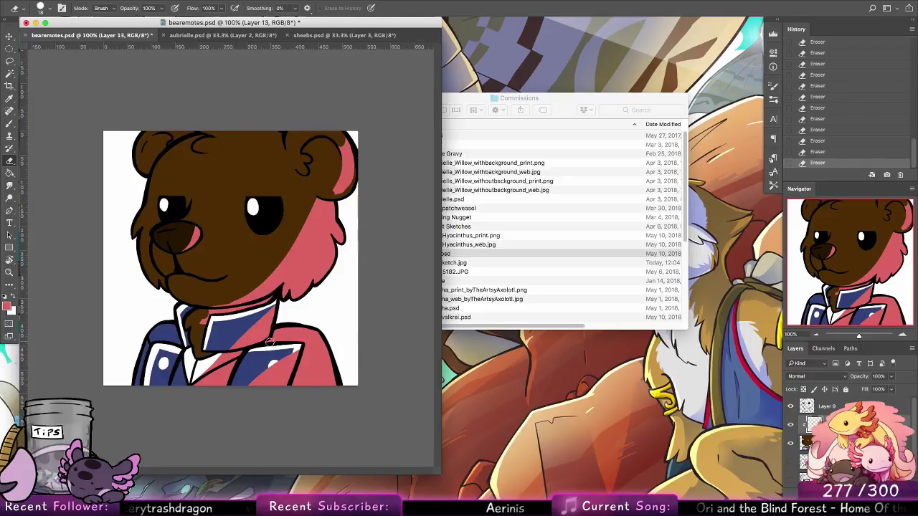
mouse_move(322, 323)
left_mouse_down()
mouse_move(290, 334)
mouse_move(318, 336)
mouse_move(334, 370)
left_mouse_up()
key("super+z")
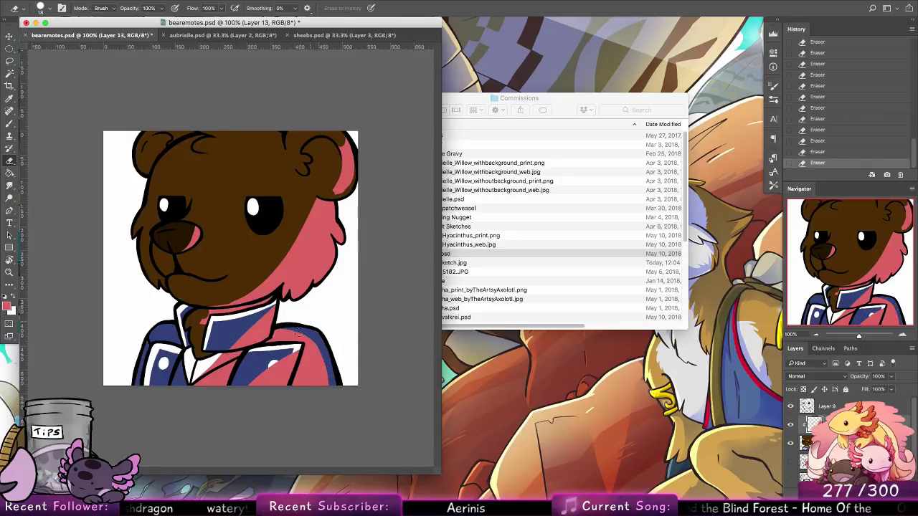
key("super+z")
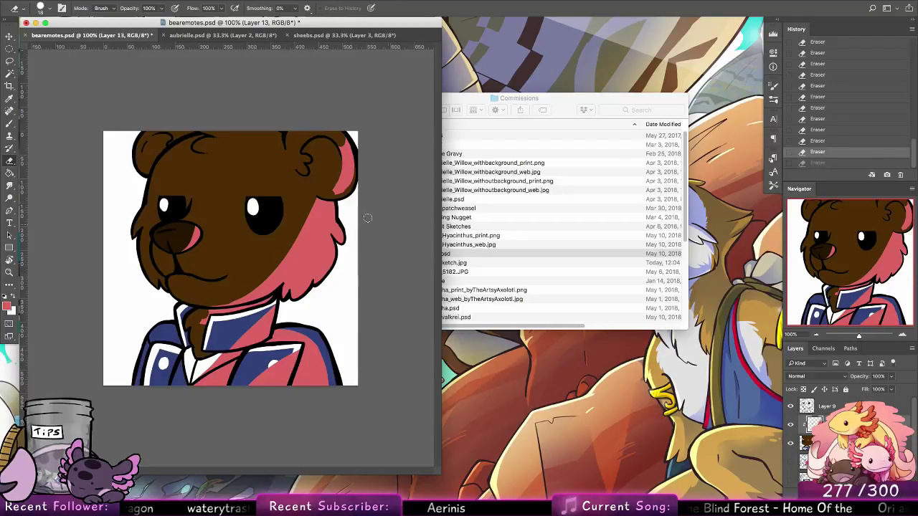
Erase a jagged fur edge into the cheek shading and remove the shading from the right ear.
mouse_move(278, 265)
left_mouse_down()
mouse_move(279, 245)
mouse_move(294, 247)
mouse_move(290, 234)
left_mouse_up()
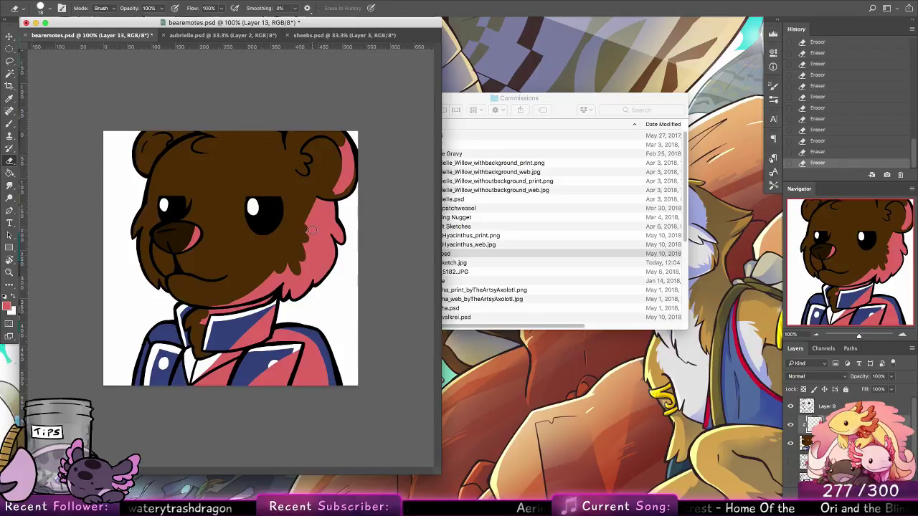
left_click_drag(315, 285, 340, 247)
key("super+z")
mouse_move(321, 278)
left_mouse_down()
mouse_move(344, 239)
mouse_move(335, 202)
mouse_move(344, 257)
mouse_move(361, 135)
mouse_move(344, 176)
mouse_move(349, 142)
left_mouse_up()
key("super+z")
left_click_drag(350, 187, 352, 147)
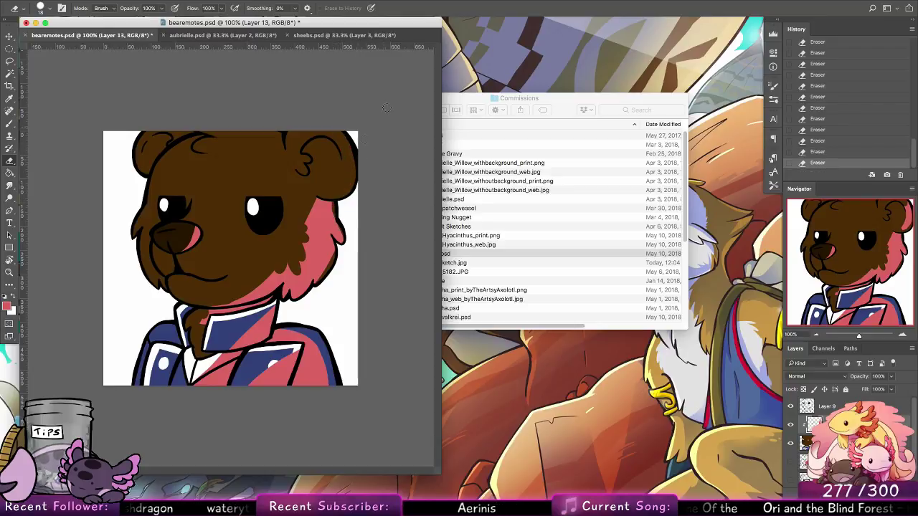
Paint pink shading inside the serious bear's right ear with a 21 px brush and trim its edges with the Eraser.
left_click(10, 123)
left_click(50, 9)
left_click(106, 112)
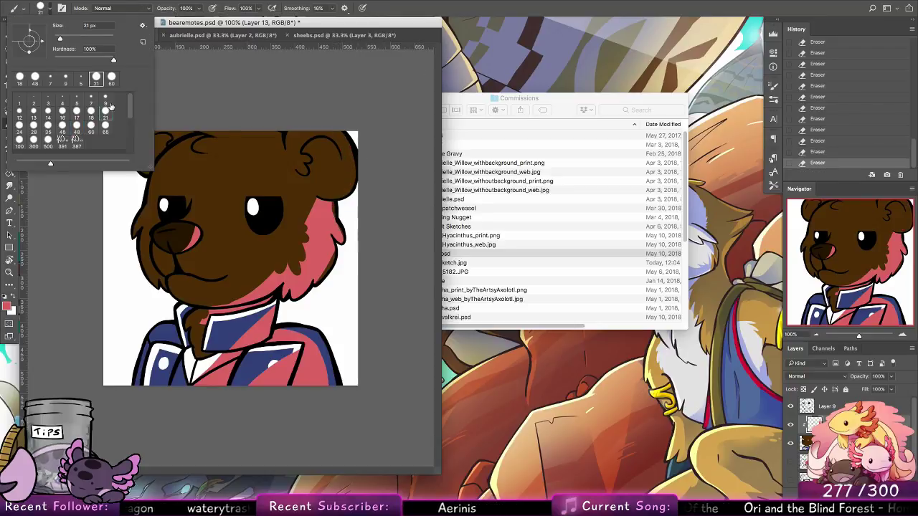
left_click(321, 154)
mouse_move(303, 174)
left_mouse_down()
mouse_move(330, 186)
mouse_move(338, 164)
mouse_move(326, 143)
mouse_move(308, 152)
mouse_move(324, 175)
left_mouse_up()
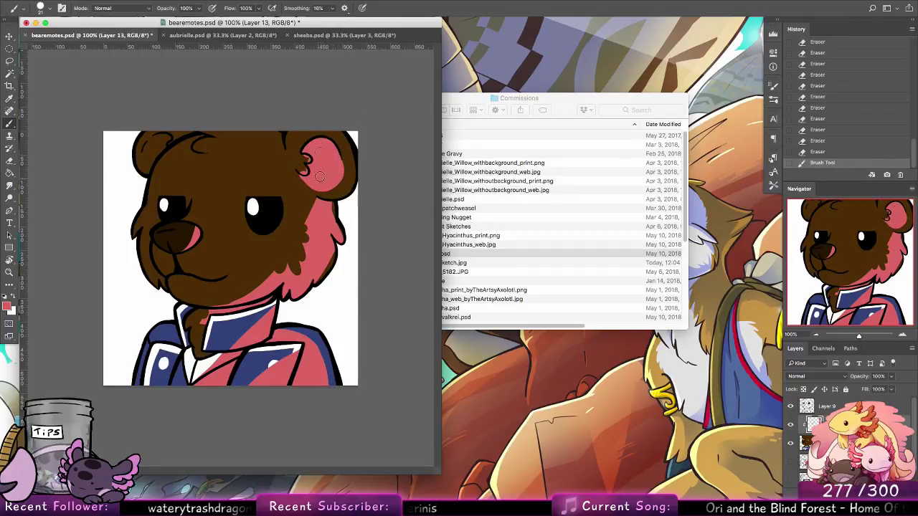
left_click(15, 160)
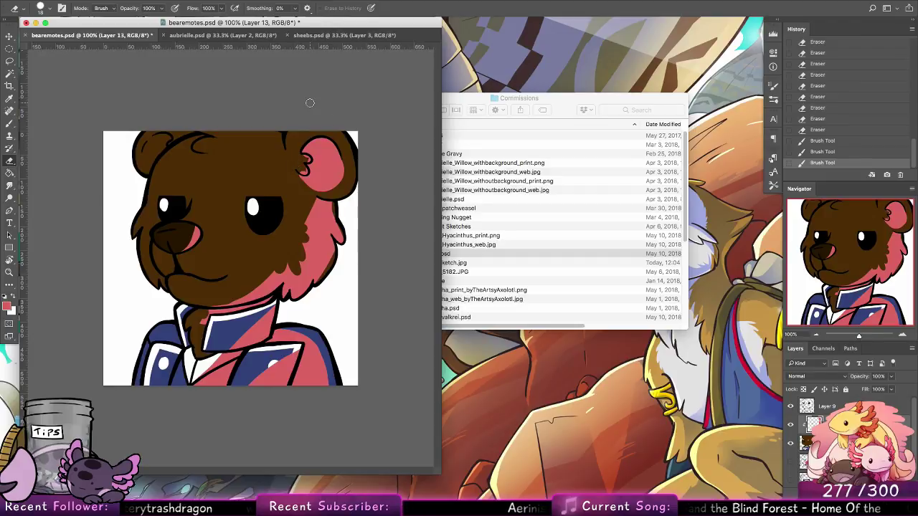
mouse_move(296, 170)
left_mouse_down()
mouse_move(356, 181)
mouse_move(309, 159)
left_mouse_up()
left_click_drag(333, 188, 343, 156)
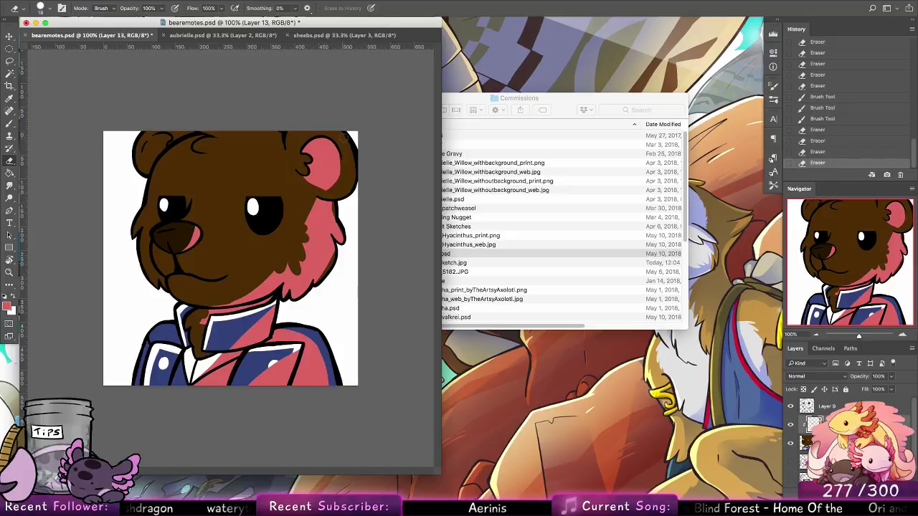
Paint pink shading inside the left ear and clean up its edge with the Eraser.
key("b")
left_click_drag(158, 148, 184, 139)
key("e")
left_click(9, 124)
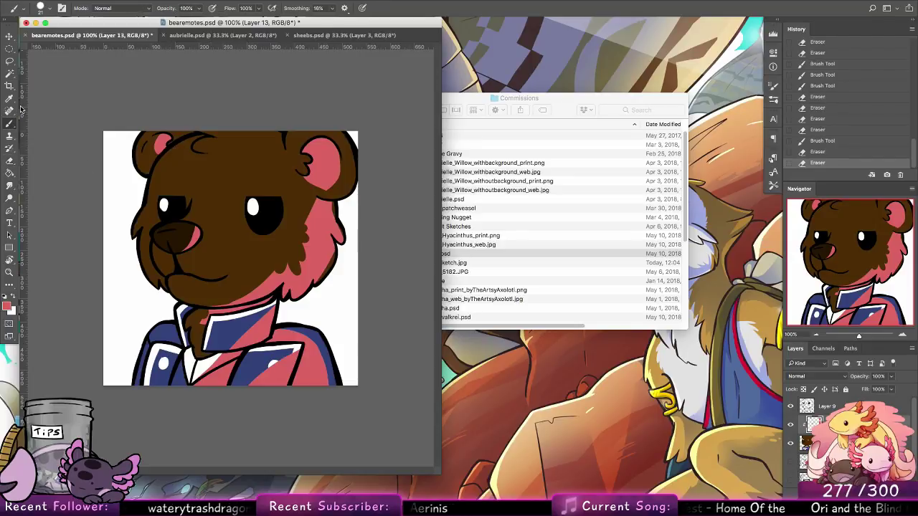
Set the shading layer's blend mode to Multiply and extend the shading at the top of the right cheek.
left_click(821, 377)
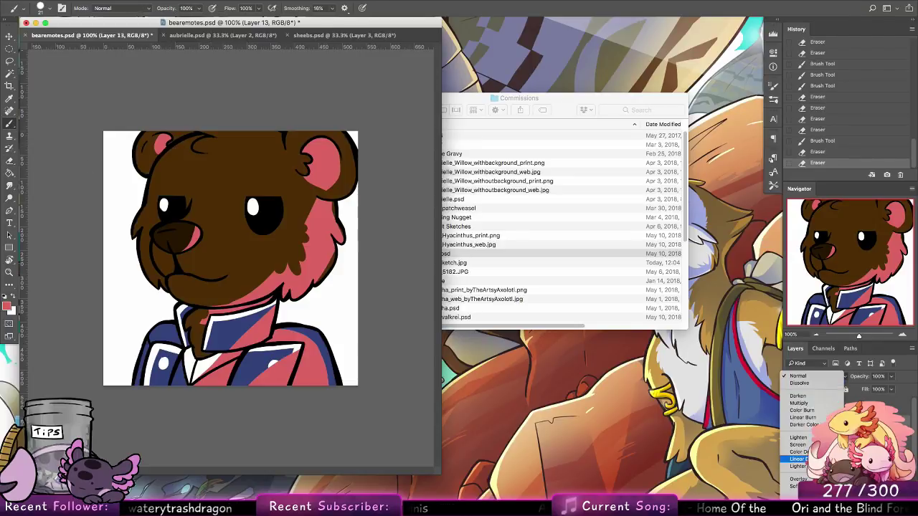
left_click(818, 406)
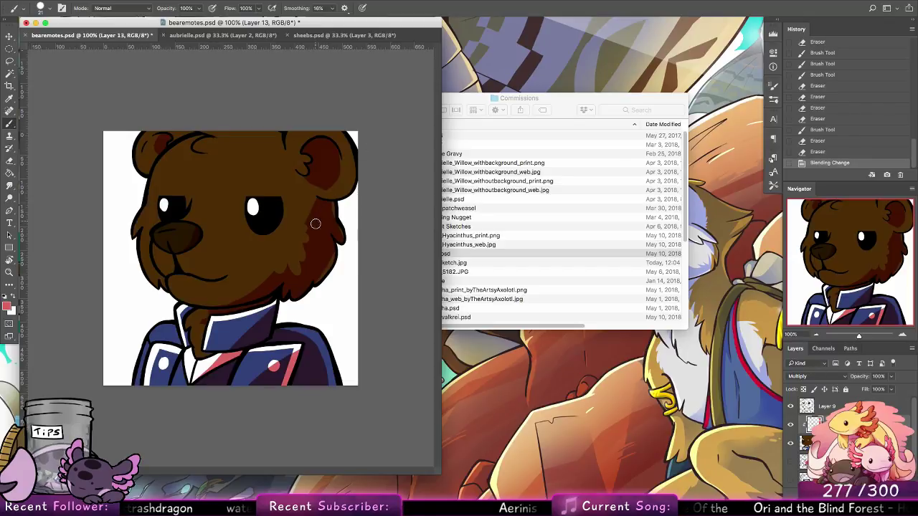
left_click_drag(312, 199, 324, 201)
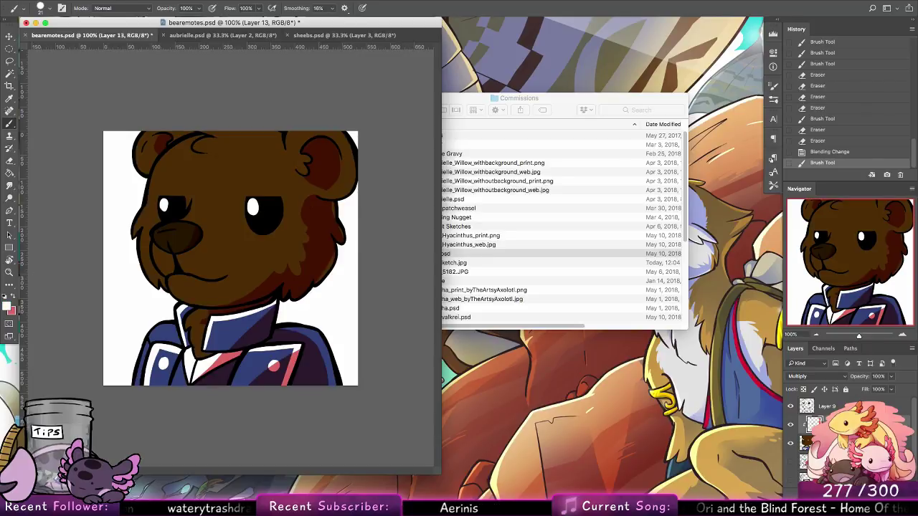
Clip a new layer above the shading and paint thin white highlights on the nose and beside the left eye, undoing an unwanted stroke.
right_click(825, 425)
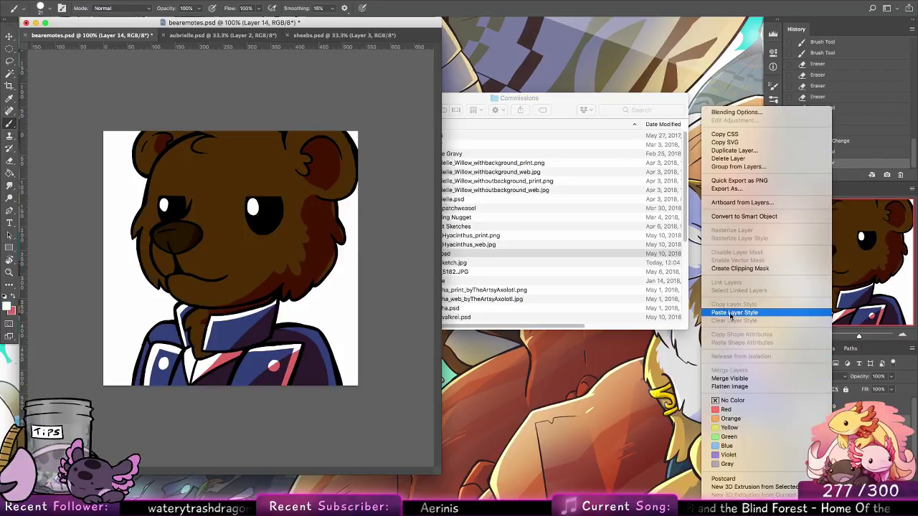
left_click(741, 269)
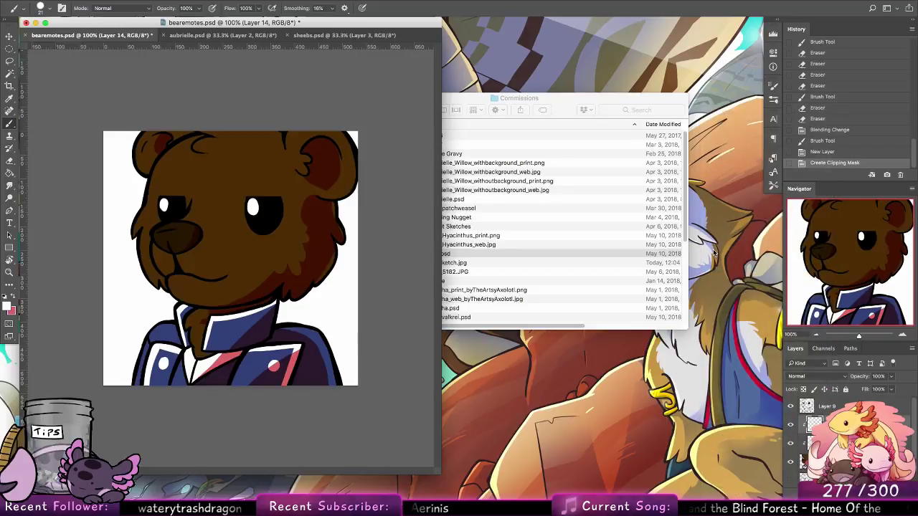
left_click(42, 10)
mouse_move(158, 230)
left_mouse_down()
mouse_move(164, 246)
mouse_move(169, 228)
mouse_move(159, 228)
mouse_move(157, 240)
mouse_move(190, 208)
left_mouse_up()
key("super+z")
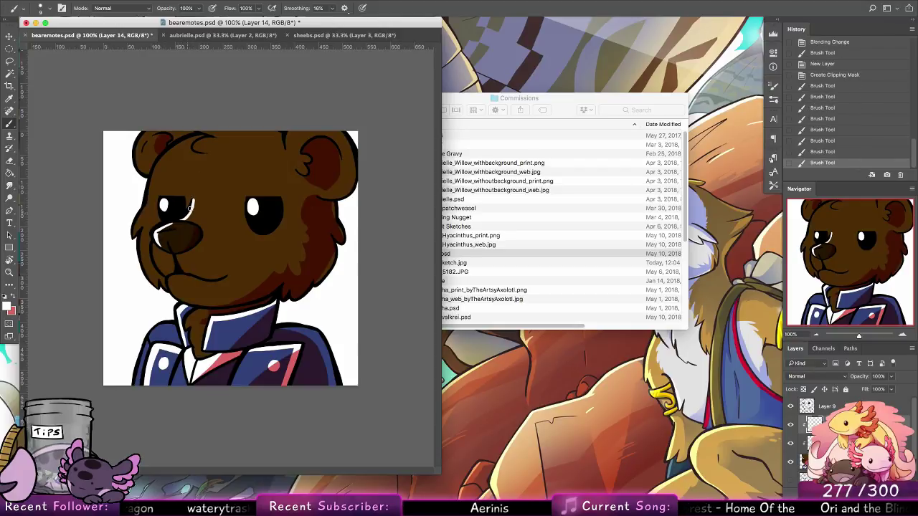
Paint white highlights along the left cheek, muzzle, chin, neck, forehead and ears, undoing the last unwanted stroke.
mouse_move(134, 237)
left_mouse_down()
mouse_move(146, 208)
mouse_move(159, 288)
left_mouse_up()
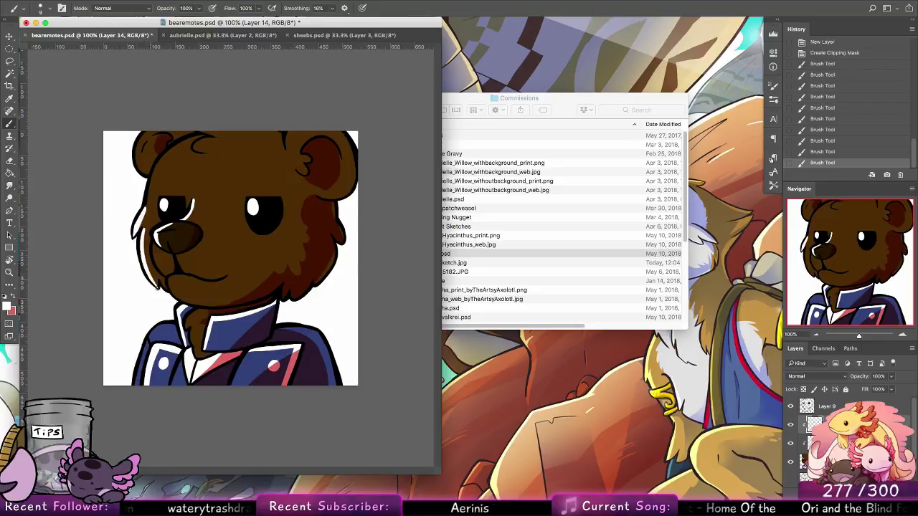
mouse_move(144, 229)
left_mouse_down()
mouse_move(161, 290)
mouse_move(150, 276)
left_mouse_up()
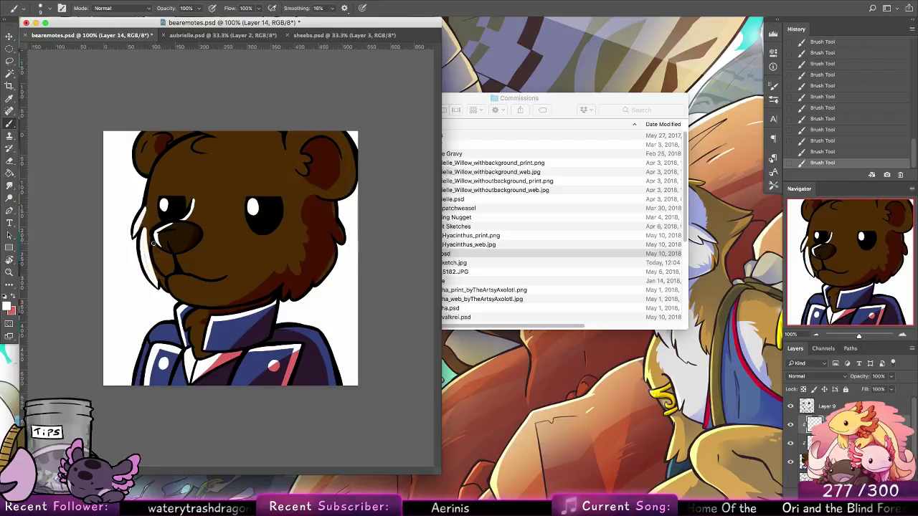
mouse_move(152, 244)
left_mouse_down()
mouse_move(161, 278)
mouse_move(156, 270)
left_mouse_up()
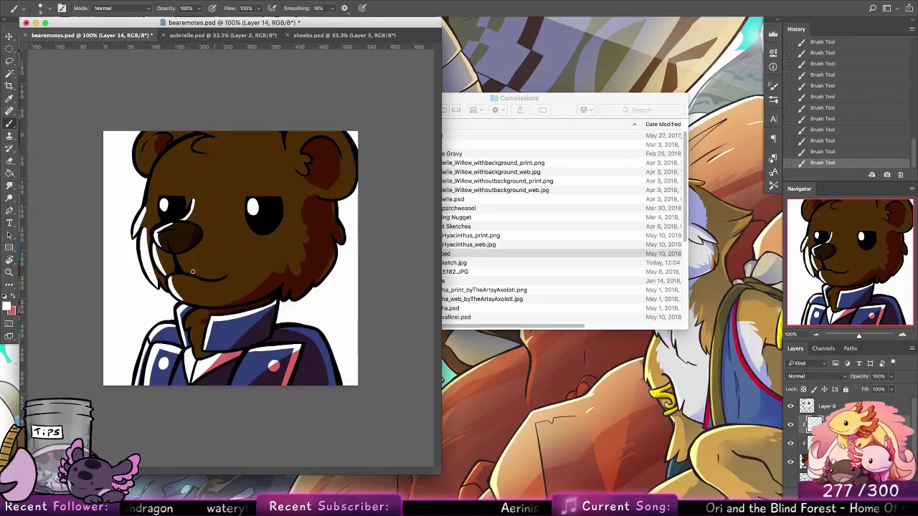
left_click_drag(195, 311, 192, 340)
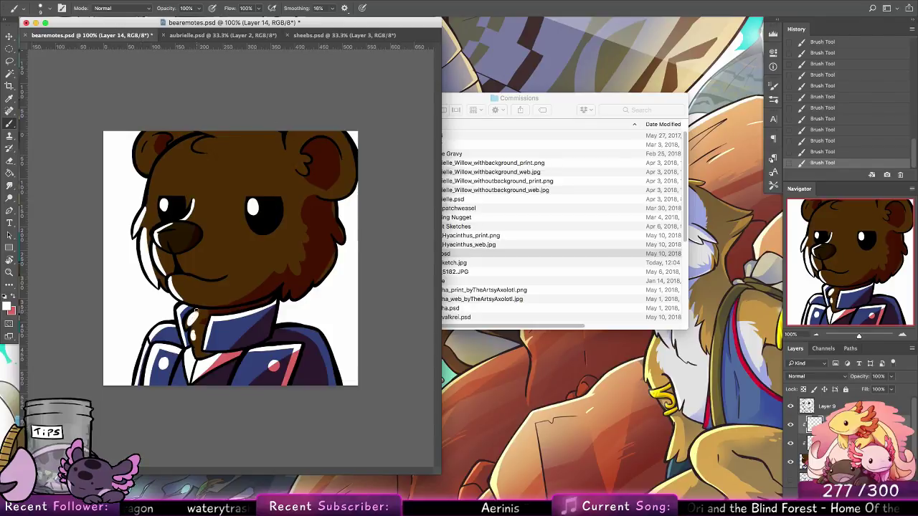
mouse_move(141, 215)
left_mouse_down()
mouse_move(154, 169)
mouse_move(207, 129)
mouse_move(197, 146)
mouse_move(207, 144)
left_mouse_up()
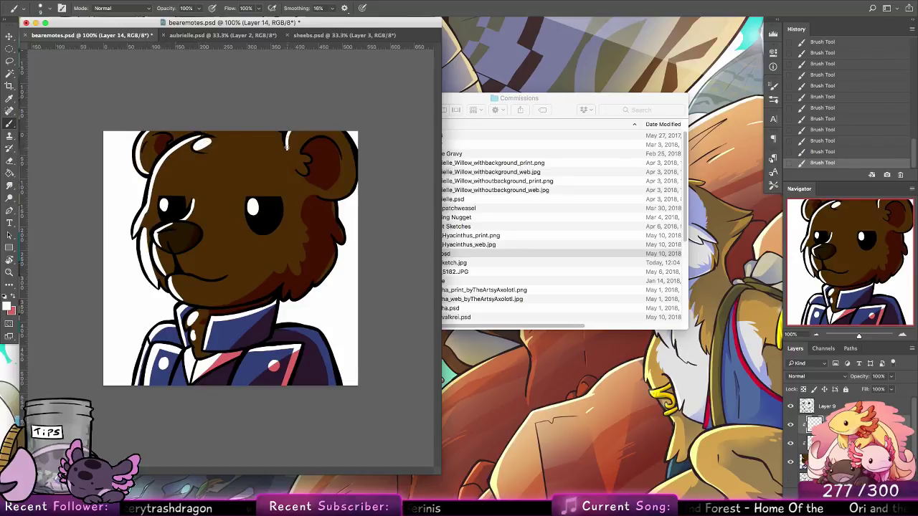
key("super+z")
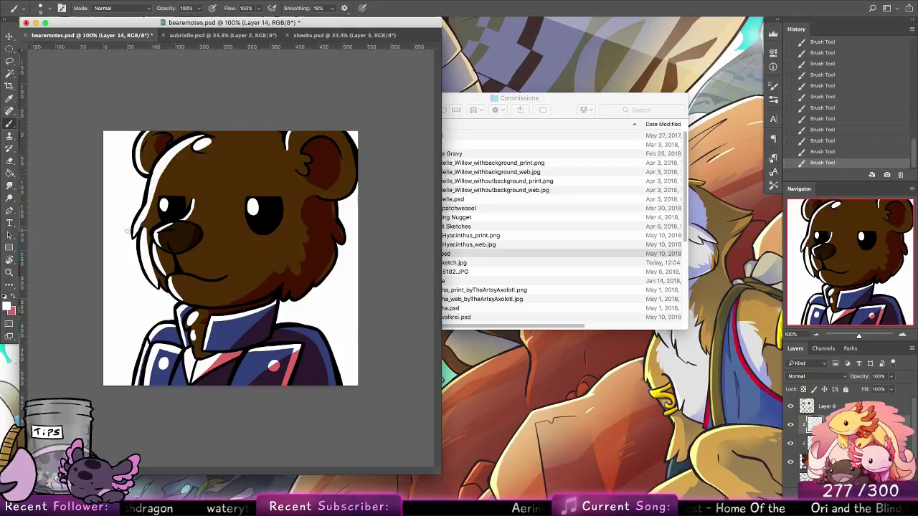
Set the highlight layer's blend mode to Overlay and add highlights below the right eye and on the muzzle.
left_click(818, 376)
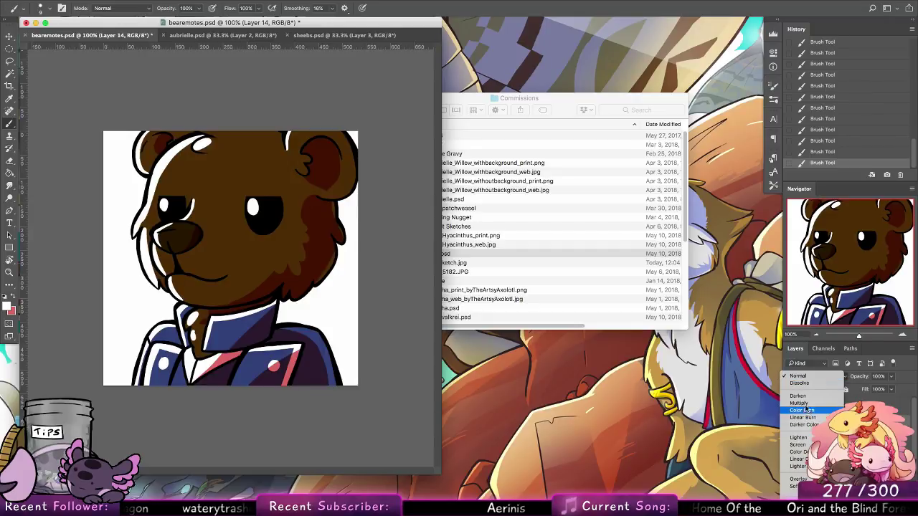
left_click(796, 478)
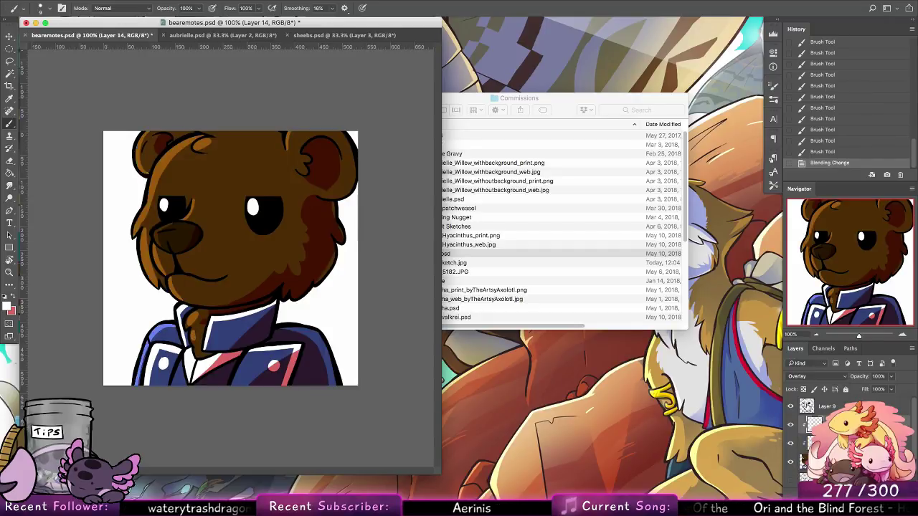
mouse_move(277, 232)
left_mouse_down()
mouse_move(291, 232)
mouse_move(287, 221)
left_mouse_up()
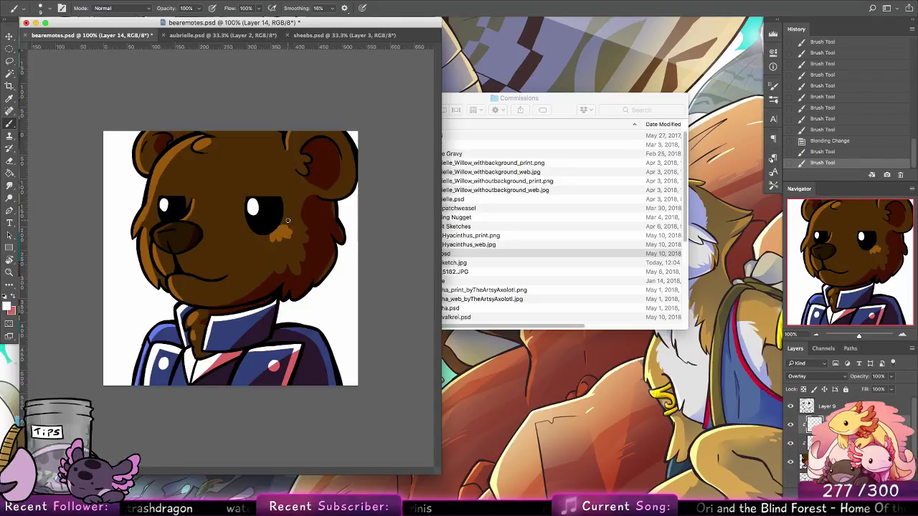
left_click_drag(178, 260, 187, 269)
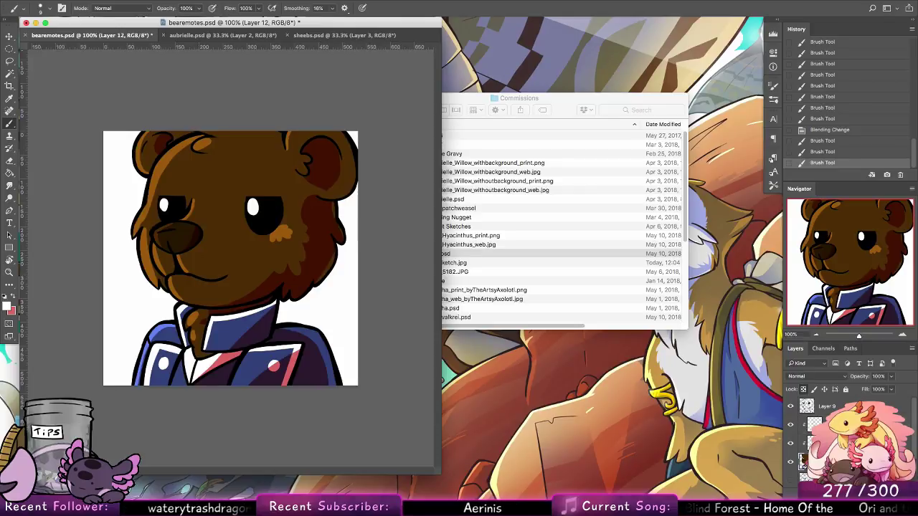
Group the serious bear's layers and hide the group to reveal the silly bear's line art.
key("super+g")
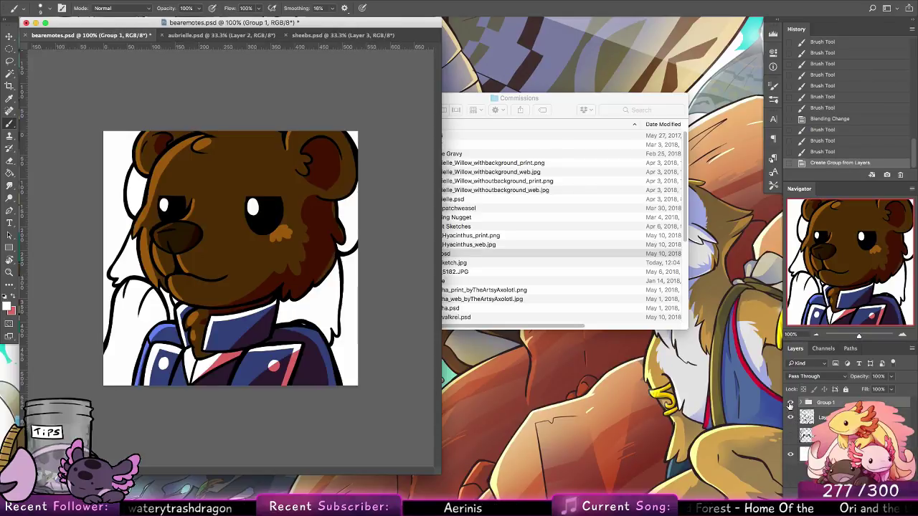
left_click(790, 403)
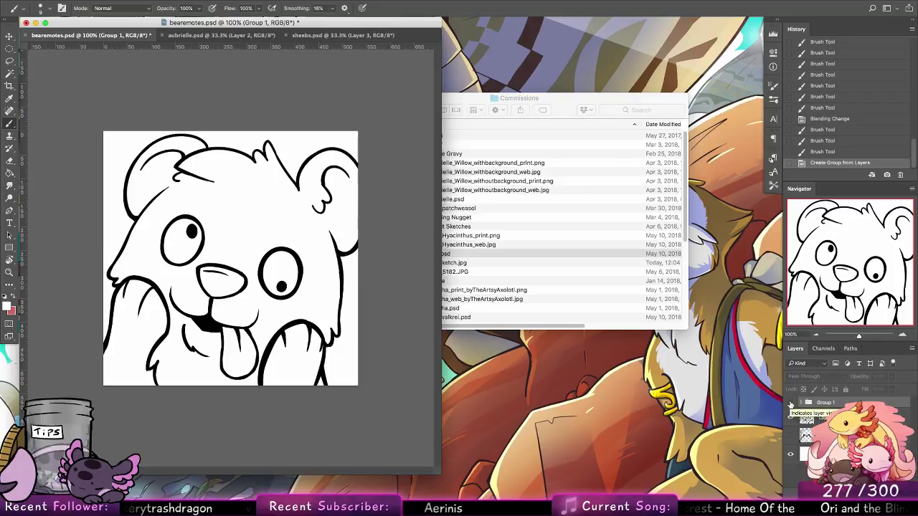
Sample the serious bear's brown fur colour and fill a new layer beneath the silly bear's line art with it.
key("g")
left_click(790, 403)
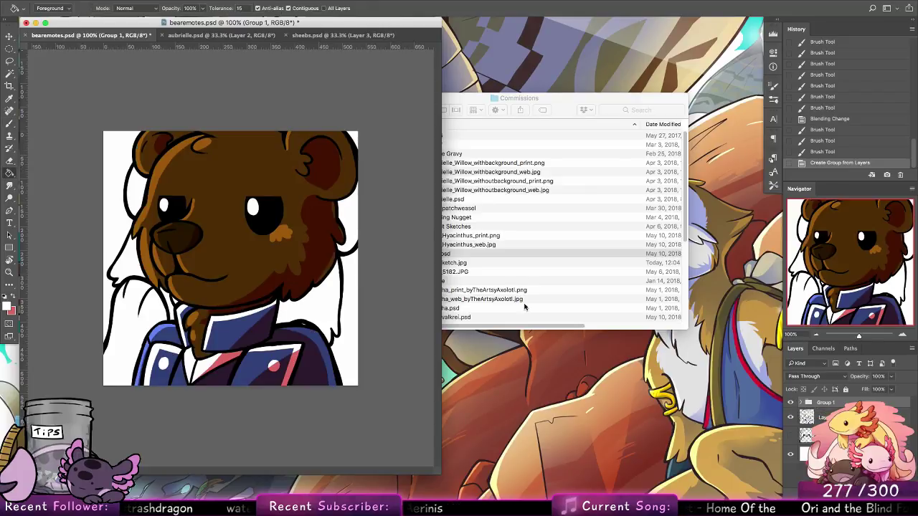
left_click(248, 246, "alt")
key("x")
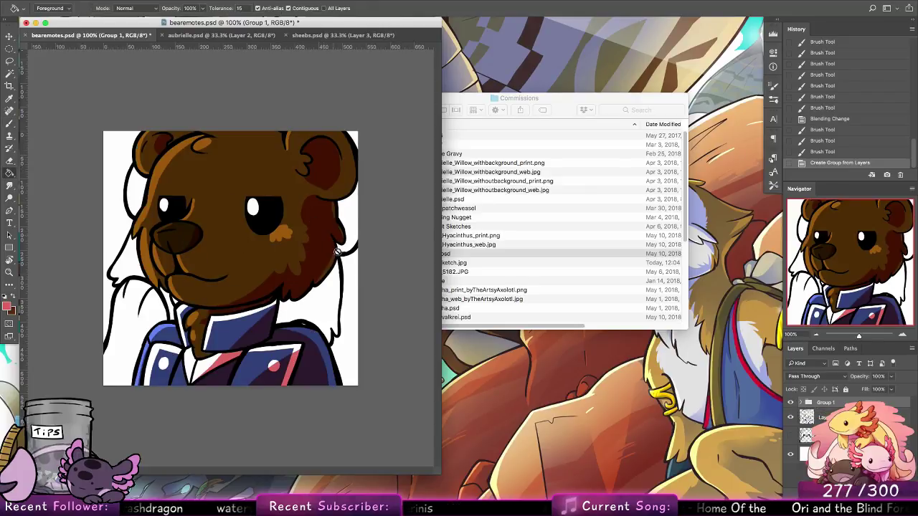
left_click(791, 403)
key("super+shift+alt+n")
left_click(266, 286)
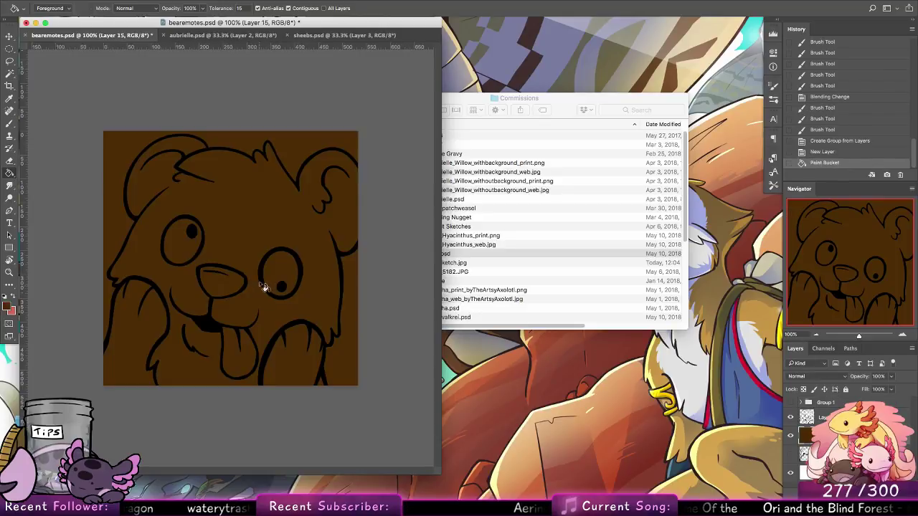
Select the background areas outside the silly bear's line art with the Magic Wand and expand the selection.
left_click(18, 72)
left_click(822, 414)
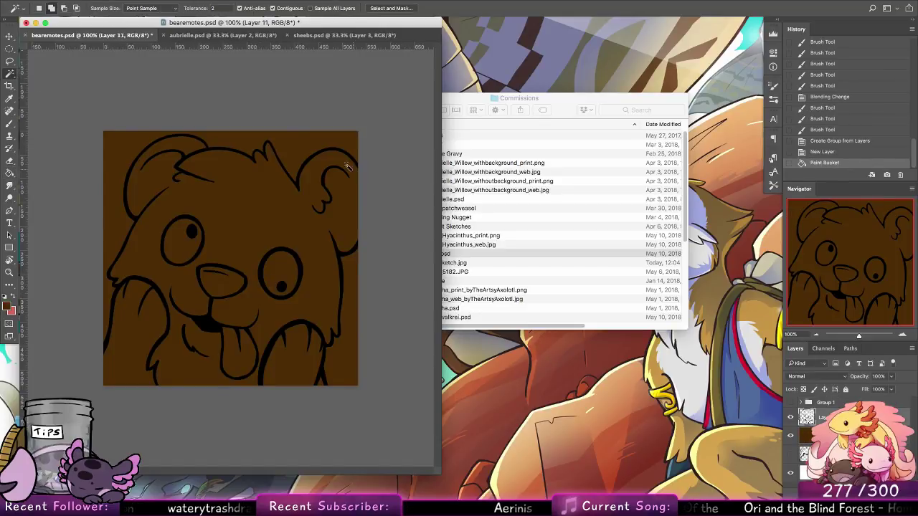
left_click(349, 146)
left_click(350, 302)
left_click(216, 5)
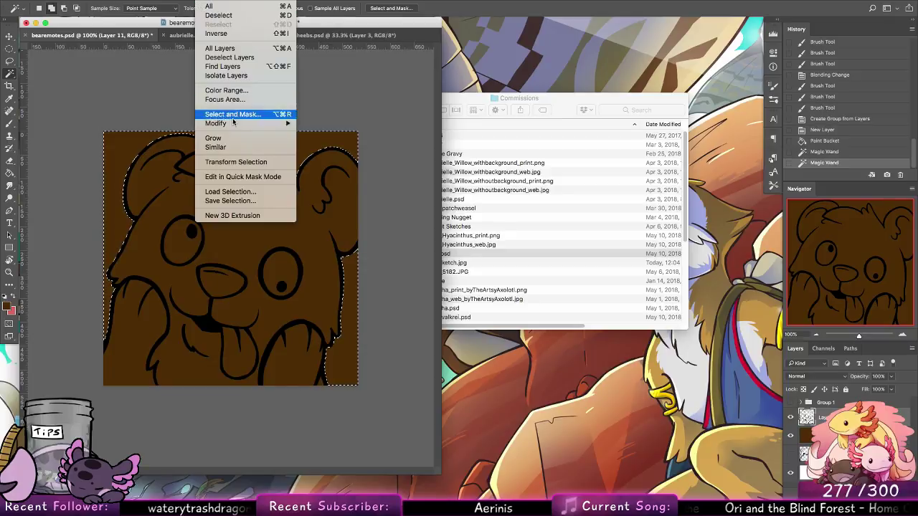
mouse_move(279, 123)
left_click(334, 141)
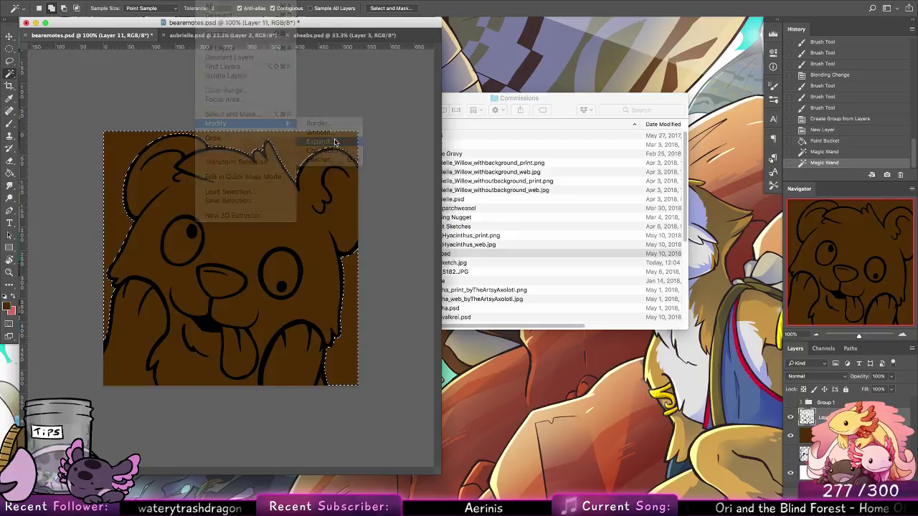
key("Return")
Clear the selected background from the brown fill layer and deselect.
left_click(10, 172)
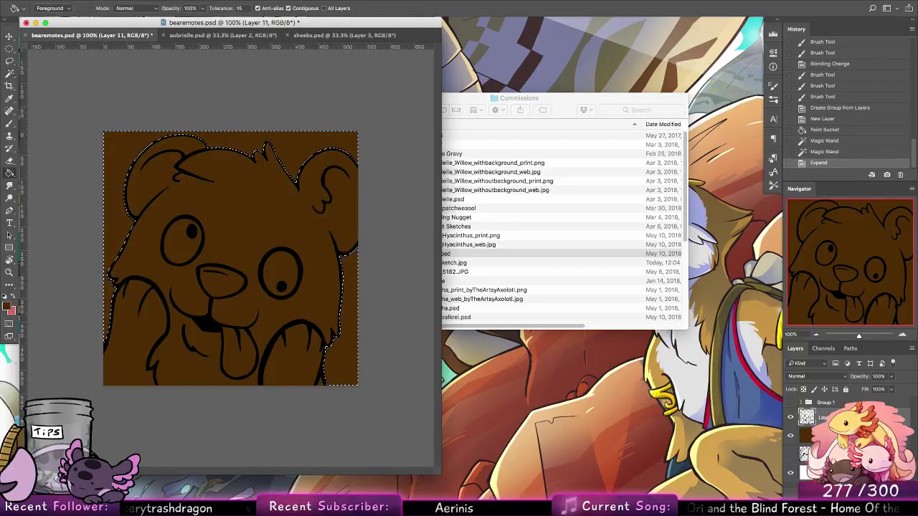
left_click(818, 436)
key("Delete")
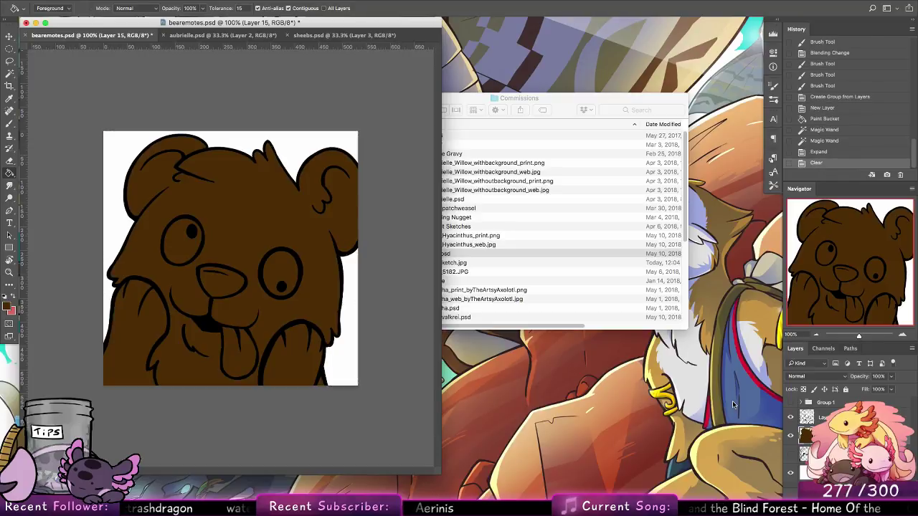
key("super+d")
Lock the fill layer's transparent pixels and paint the silly bear's nose with the dark brown sampled from the serious bear's nose.
left_click(11, 132)
left_click(10, 123)
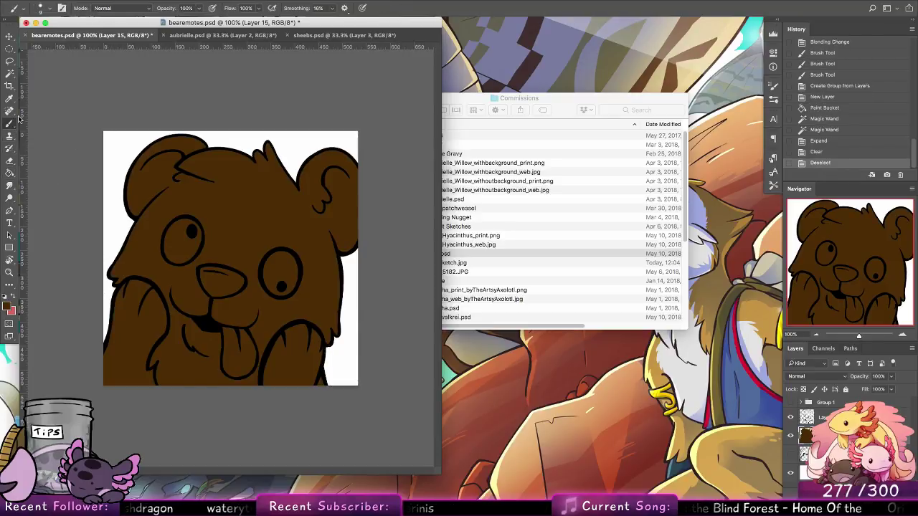
left_click(791, 402)
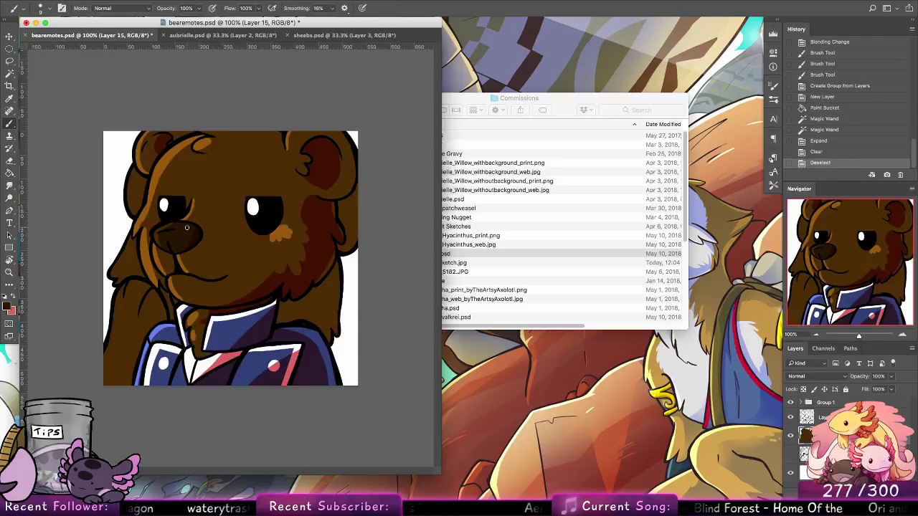
left_click(790, 403)
left_click(803, 389)
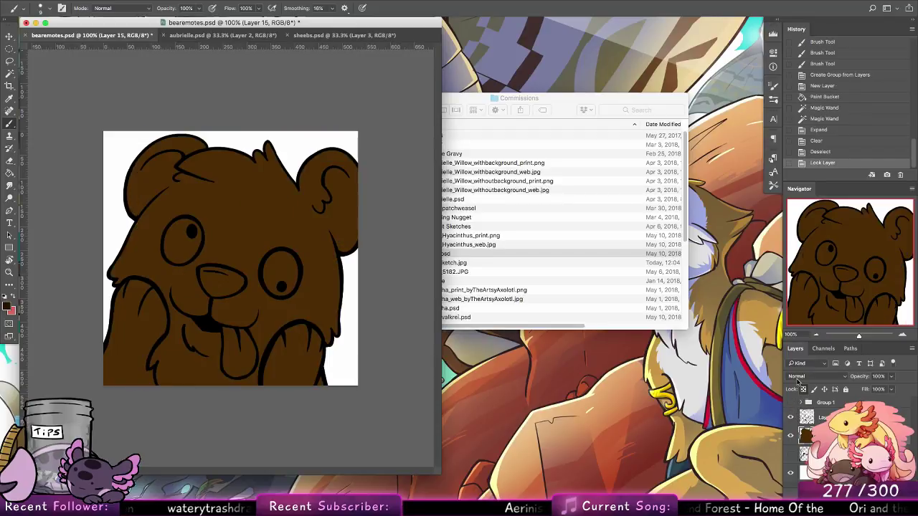
mouse_move(209, 277)
left_mouse_down()
mouse_move(236, 274)
mouse_move(241, 286)
mouse_move(227, 294)
mouse_move(208, 292)
mouse_move(206, 269)
mouse_move(212, 295)
left_mouse_up()
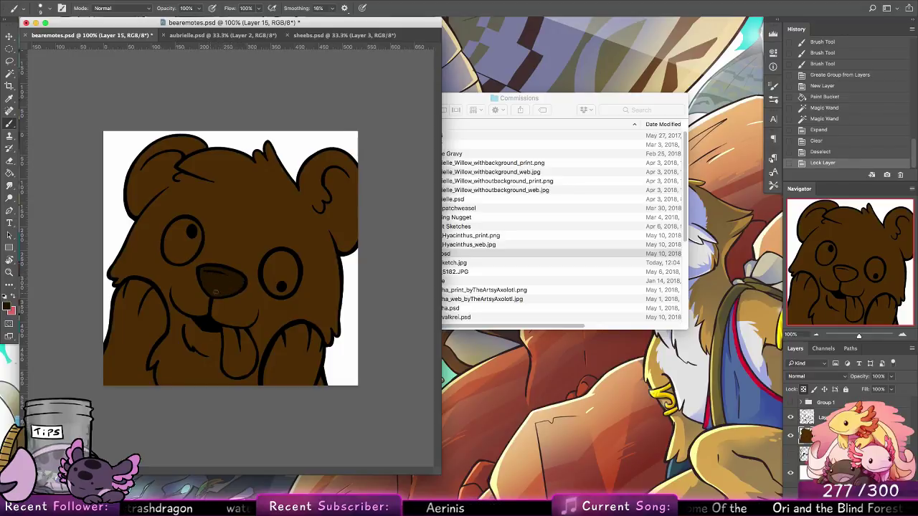
Paint the silly bear's tongue with the pinkish-red colour on the fill layer.
key("x")
mouse_move(224, 332)
left_mouse_down()
mouse_move(225, 358)
mouse_move(228, 337)
left_mouse_up()
left_click(49, 8)
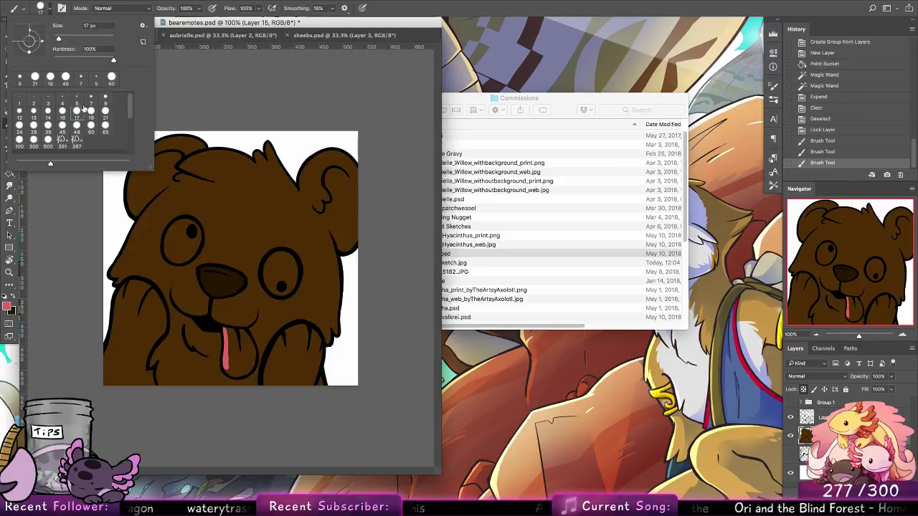
left_click(234, 332)
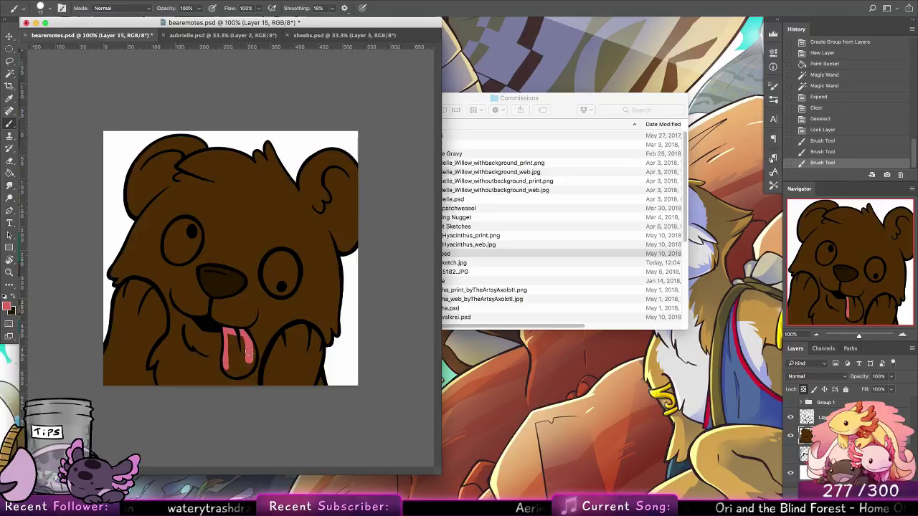
mouse_move(246, 368)
left_mouse_down()
mouse_move(235, 363)
mouse_move(240, 346)
mouse_move(231, 366)
left_mouse_up()
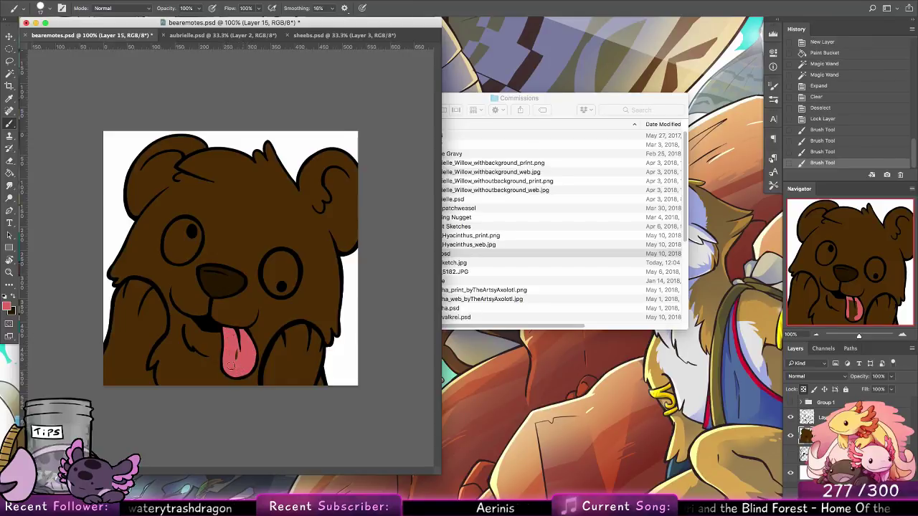
Paint the insides of both of the silly bear's eyes white around the pupils.
key("x")
mouse_move(282, 267)
left_mouse_down()
mouse_move(279, 290)
mouse_move(266, 257)
mouse_move(286, 292)
mouse_move(272, 255)
mouse_move(287, 284)
left_mouse_up()
mouse_move(192, 223)
left_mouse_down()
mouse_move(168, 252)
mouse_move(175, 235)
mouse_move(168, 252)
mouse_move(191, 254)
mouse_move(192, 227)
mouse_move(172, 244)
left_mouse_up()
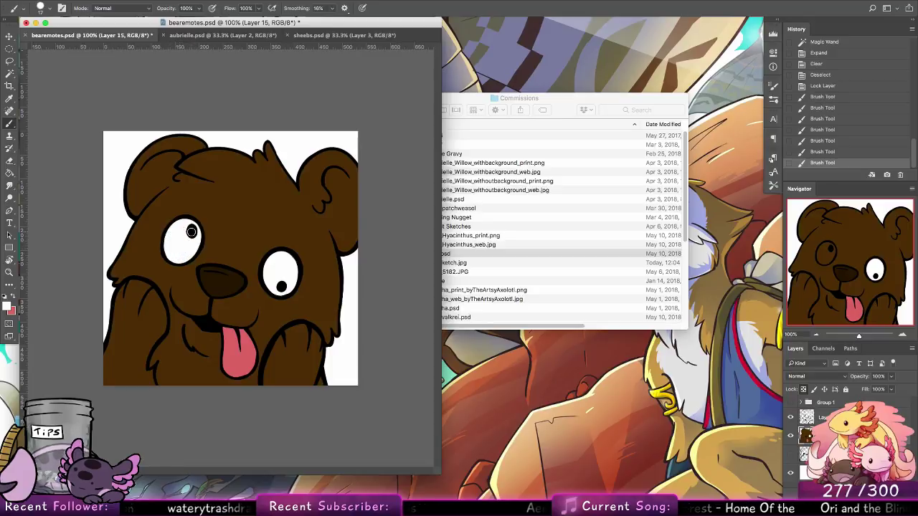
Add a new layer above the colour fill layer and make it a clipping mask.
left_click(888, 494)
right_click(817, 434)
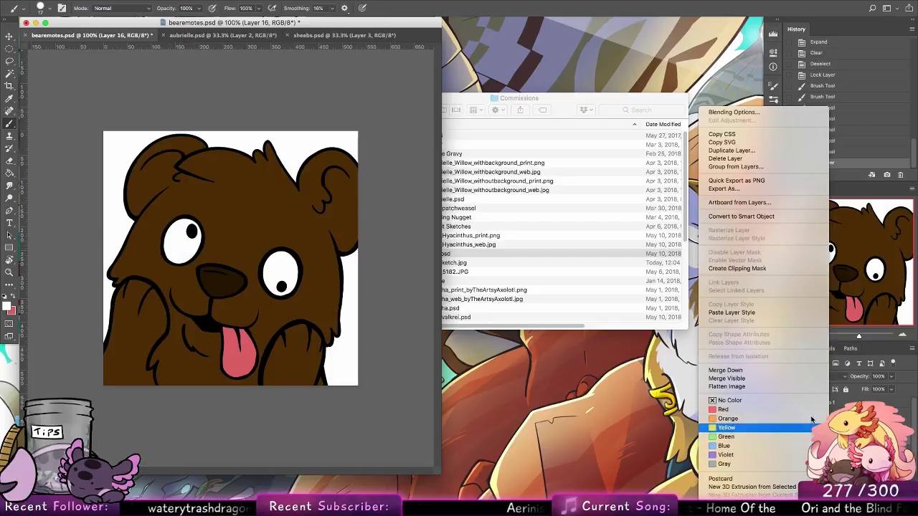
left_click(775, 269)
Paint pinkish-red shadow shapes on the left paw's inner edge and the cheek fur beside it.
key("x")
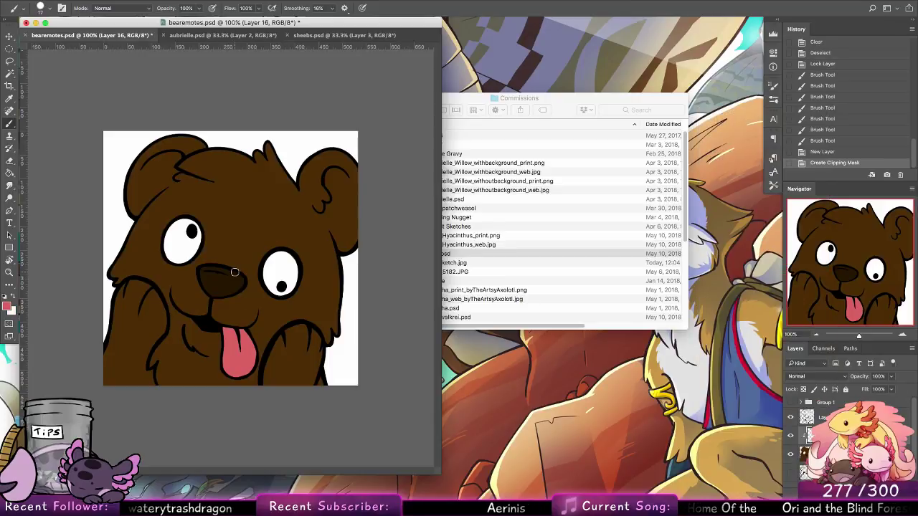
left_click_drag(164, 296, 185, 352)
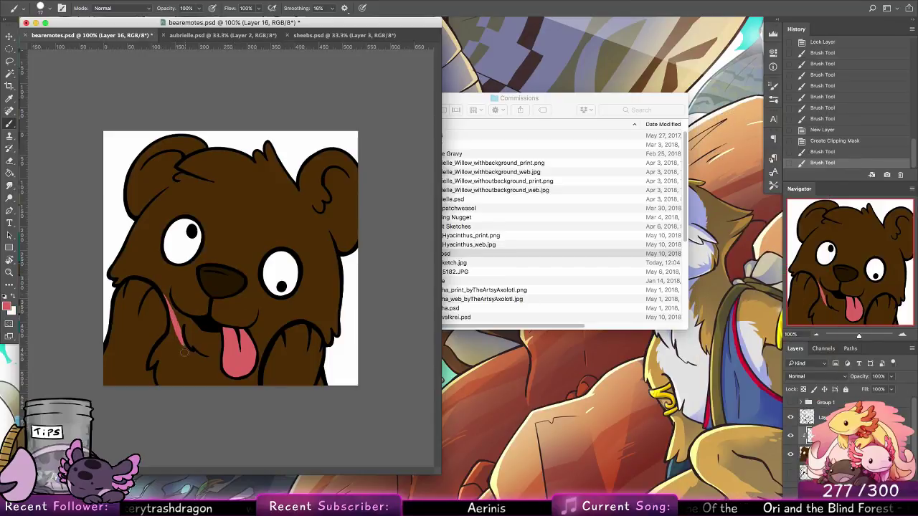
mouse_move(171, 322)
left_mouse_down()
mouse_move(166, 350)
mouse_move(178, 297)
mouse_move(166, 345)
mouse_move(172, 318)
mouse_move(160, 340)
left_mouse_up()
key("super+alt+z")
key("super+alt+z")
key("super+alt+z")
left_click_drag(154, 291, 156, 342)
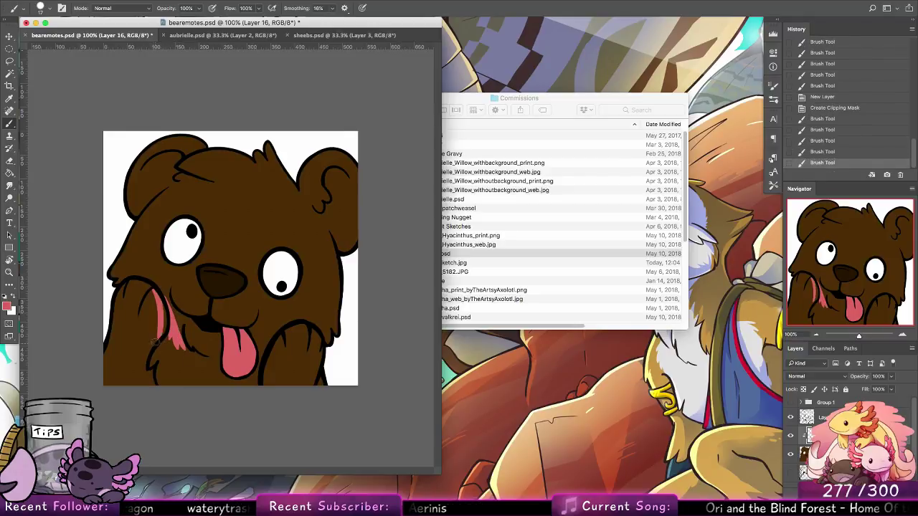
left_click_drag(164, 310, 162, 280)
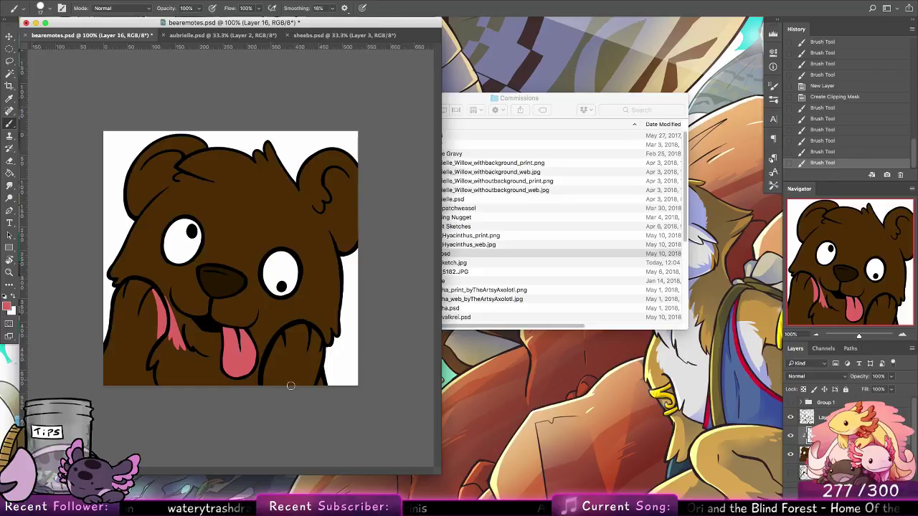
Paint pinkish-red shadows on the right paw, then with a 28 px brush along the right cheek and ear.
mouse_move(291, 386)
left_mouse_down()
mouse_move(319, 347)
mouse_move(299, 408)
mouse_move(310, 341)
mouse_move(299, 400)
left_mouse_up()
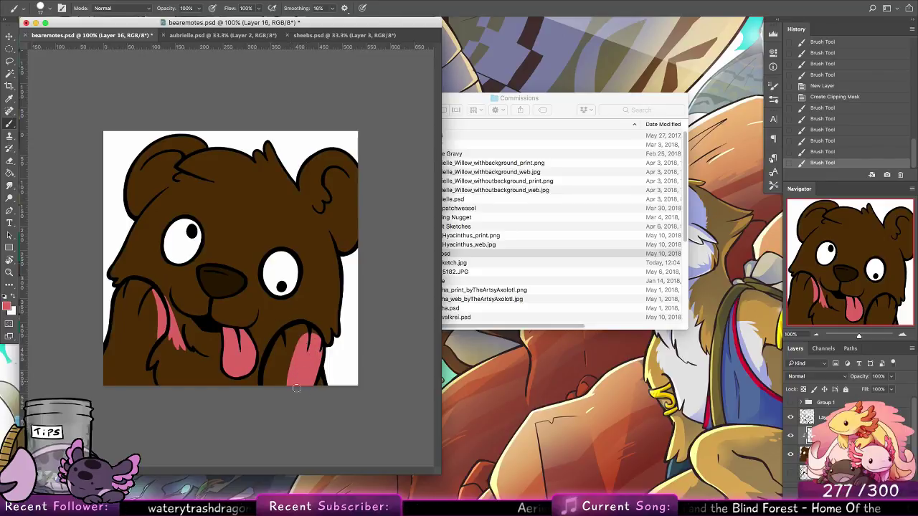
left_click(44, 10)
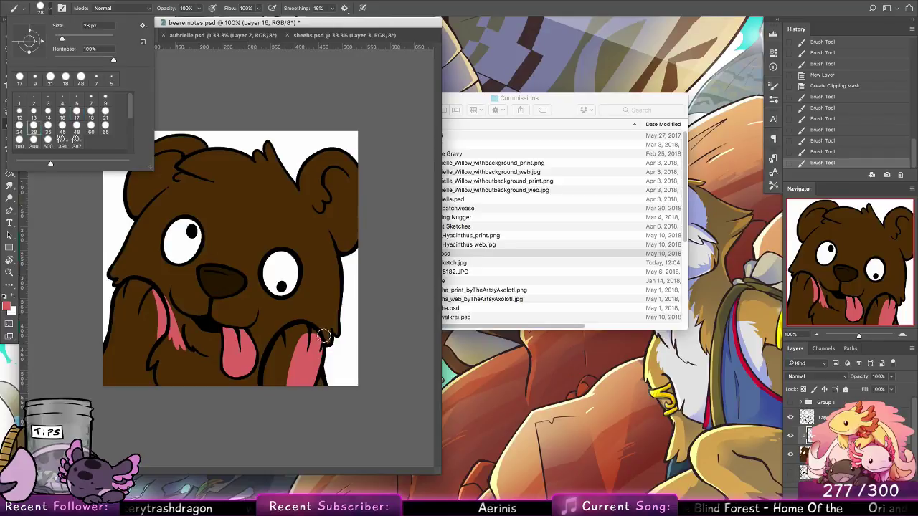
left_click_drag(325, 336, 334, 263)
key("super+z")
left_click_drag(261, 353, 344, 206)
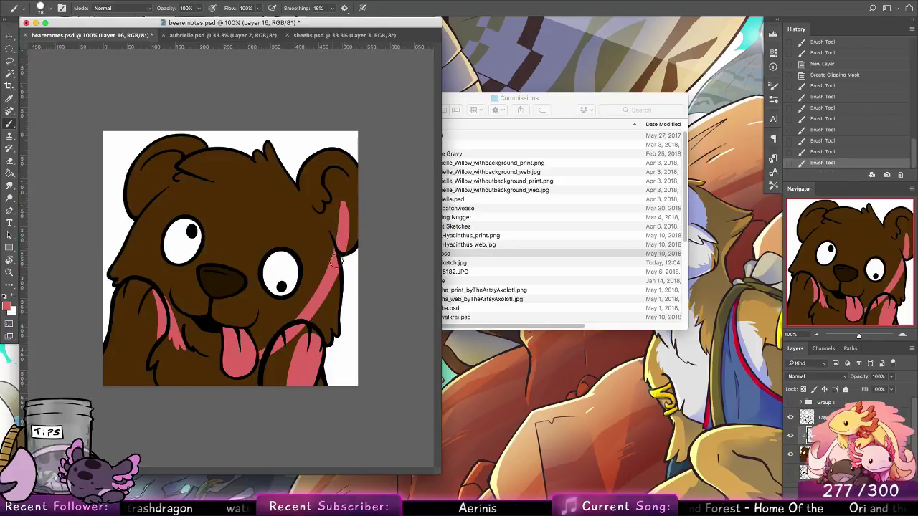
Set the shadow layer's blend mode to Multiply and shade the edges of the tongue.
left_click(811, 376)
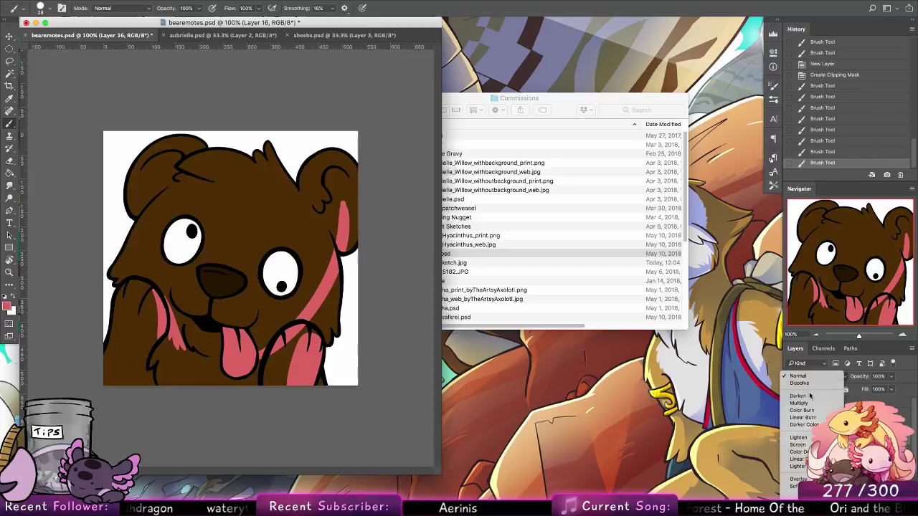
left_click(802, 403)
mouse_move(244, 333)
left_mouse_down()
mouse_move(249, 366)
mouse_move(240, 330)
mouse_move(246, 380)
mouse_move(251, 342)
left_mouse_up()
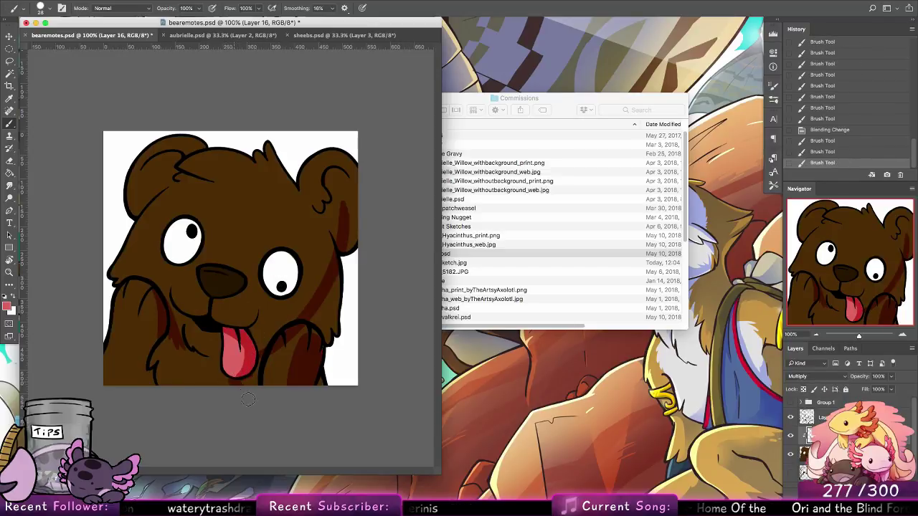
Shade the chest and the left arm, then erase the excess to clean up the shadow edges.
left_click_drag(176, 336, 212, 385)
mouse_move(177, 348)
left_mouse_down()
mouse_move(221, 399)
mouse_move(191, 354)
mouse_move(238, 400)
mouse_move(203, 365)
mouse_move(232, 389)
mouse_move(219, 384)
mouse_move(215, 327)
mouse_move(208, 360)
mouse_move(220, 330)
mouse_move(212, 357)
left_mouse_up()
left_click_drag(133, 384, 157, 310)
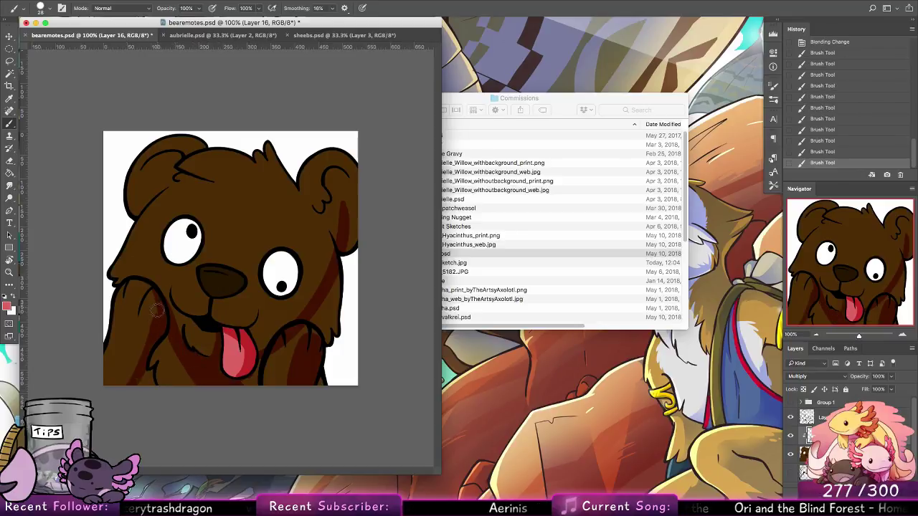
left_click_drag(148, 355, 149, 388)
key("e")
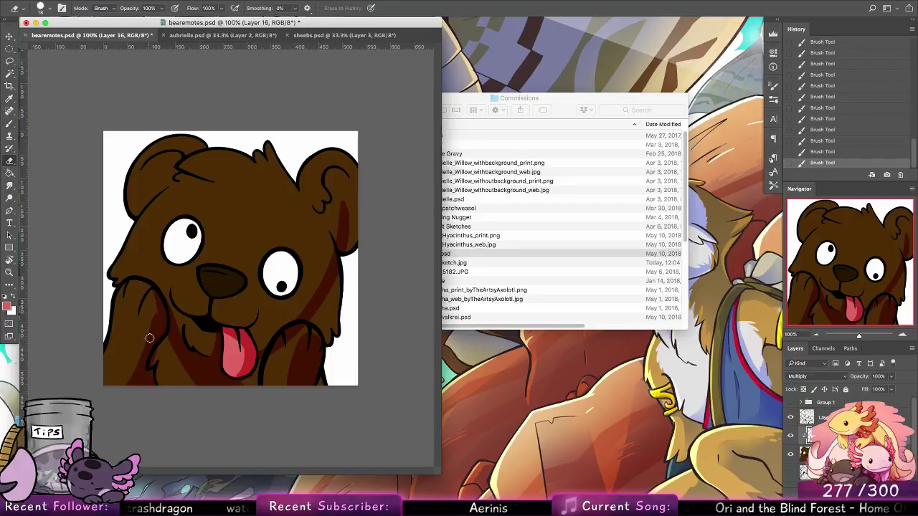
mouse_move(154, 316)
left_mouse_down()
mouse_move(124, 380)
mouse_move(142, 352)
mouse_move(152, 350)
mouse_move(152, 366)
mouse_move(172, 324)
mouse_move(167, 302)
mouse_move(180, 354)
mouse_move(166, 341)
mouse_move(198, 383)
left_mouse_up()
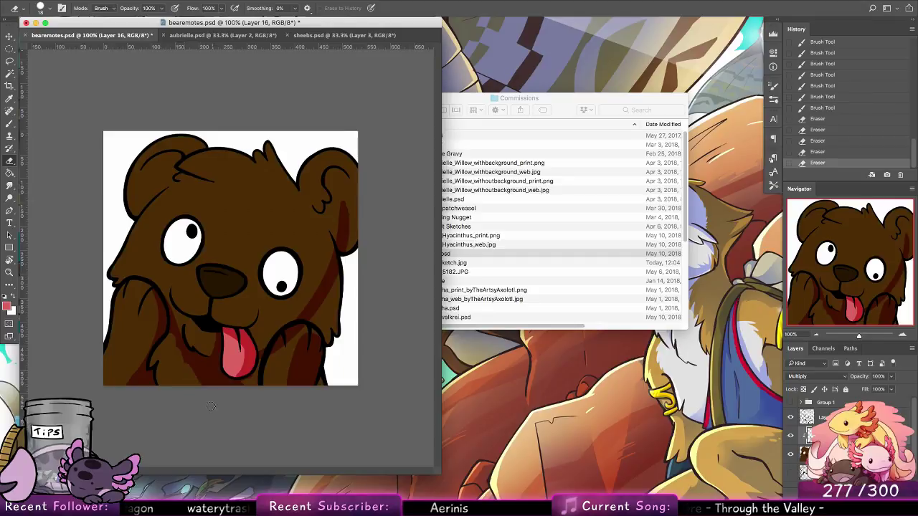
Extend the chest shadow beneath the chin fur and around the tongue.
key("b")
mouse_move(194, 348)
left_mouse_down()
mouse_move(182, 384)
mouse_move(176, 369)
left_mouse_up()
left_click_drag(185, 345, 175, 384)
left_click_drag(188, 341, 165, 391)
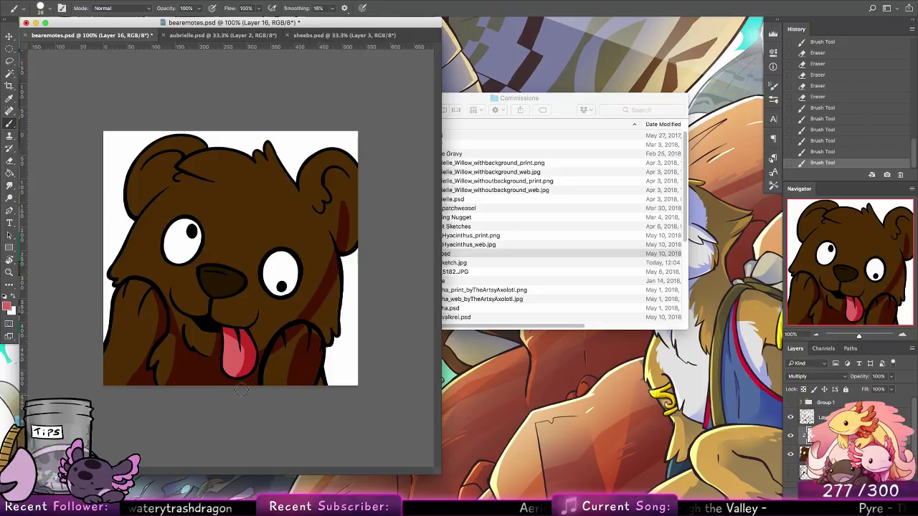
mouse_move(242, 390)
left_mouse_down()
mouse_move(215, 353)
mouse_move(220, 321)
left_mouse_up()
Erase the excess shadow from the top of the right paw.
left_click(10, 161)
key("super+z")
left_click_drag(298, 330, 291, 338)
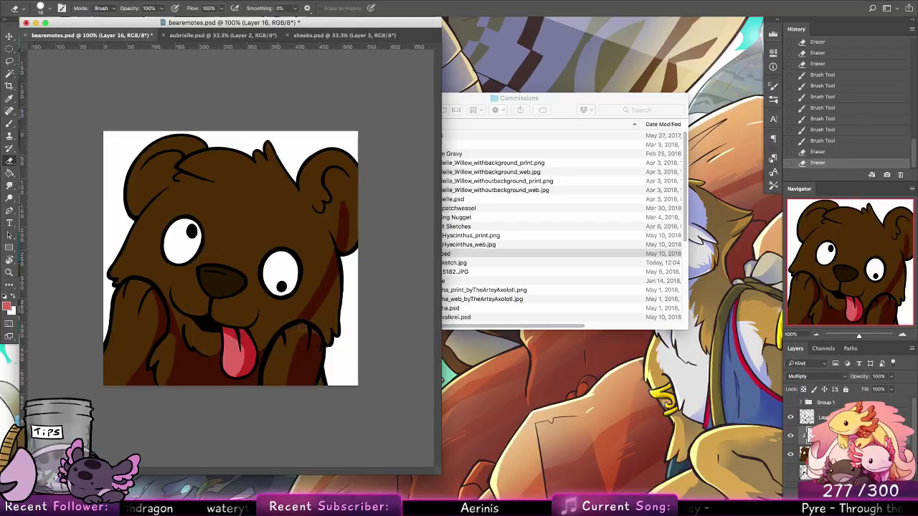
Fill in the shadow along the right side of the face and inside the right ear.
left_click(10, 123)
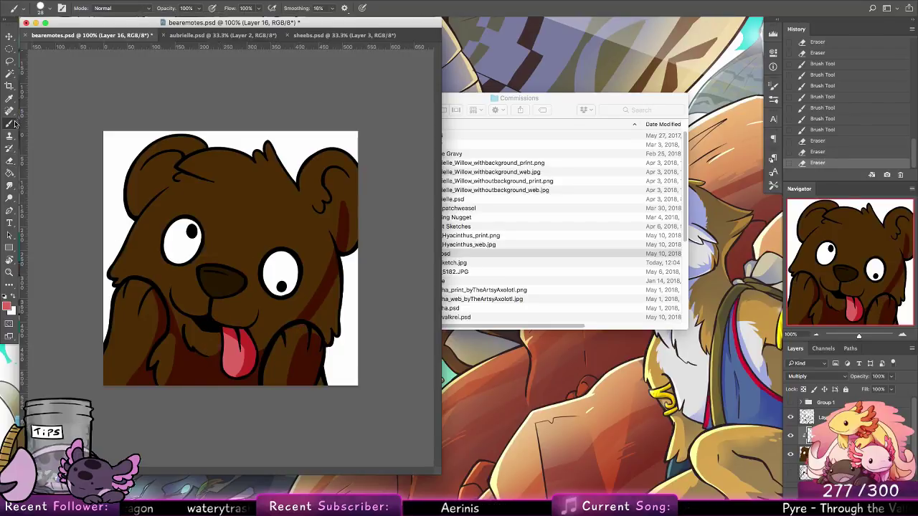
mouse_move(314, 319)
left_mouse_down()
mouse_move(326, 327)
mouse_move(319, 309)
mouse_move(330, 291)
left_mouse_up()
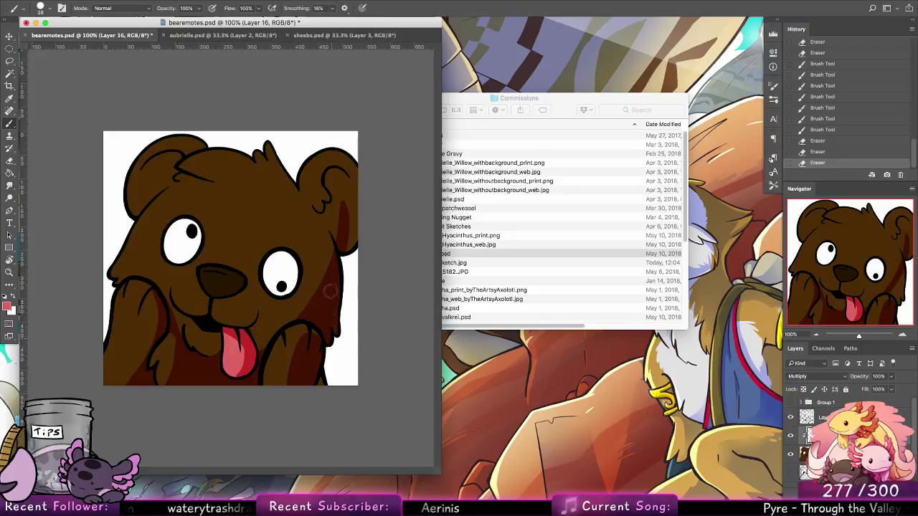
mouse_move(338, 232)
left_mouse_down()
mouse_move(327, 205)
mouse_move(345, 186)
left_mouse_up()
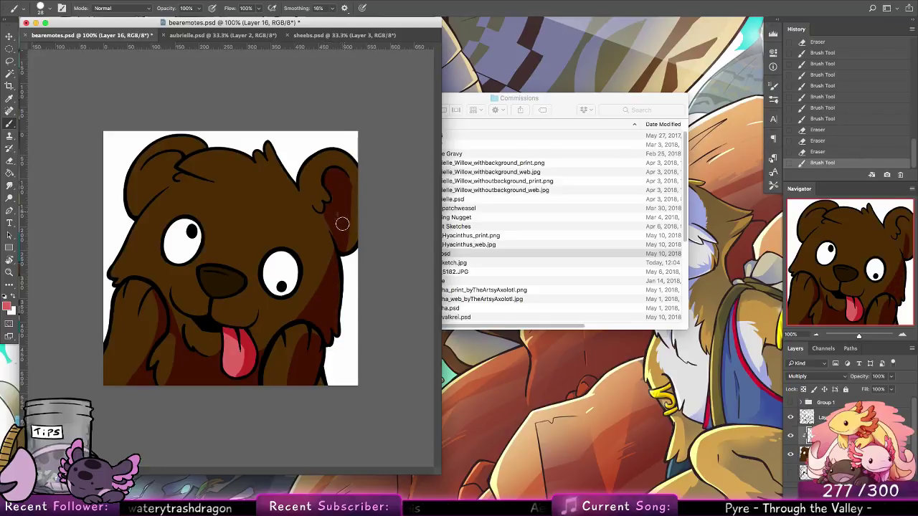
left_click_drag(343, 224, 354, 185)
Erase the spilled shadow along the outer rim of the right ear.
key("e")
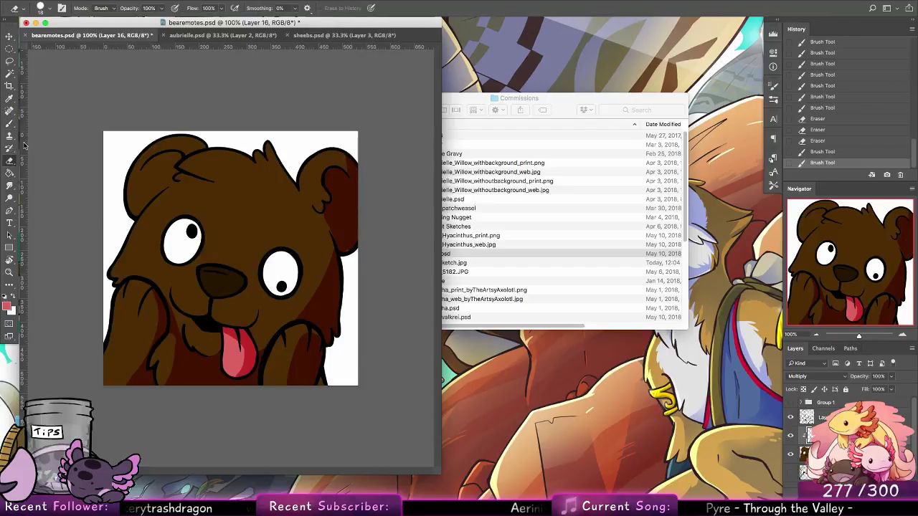
left_click_drag(343, 253, 355, 247)
mouse_move(347, 154)
left_mouse_down()
mouse_move(356, 173)
mouse_move(348, 157)
left_mouse_up()
left_click_drag(353, 188, 353, 152)
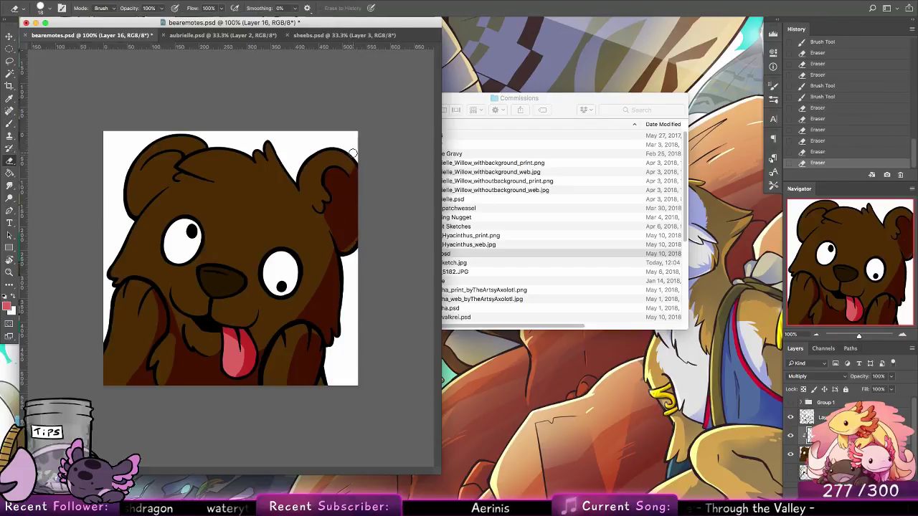
Shade the inside of the left ear and trim the shadow's edges with the Eraser.
key("b")
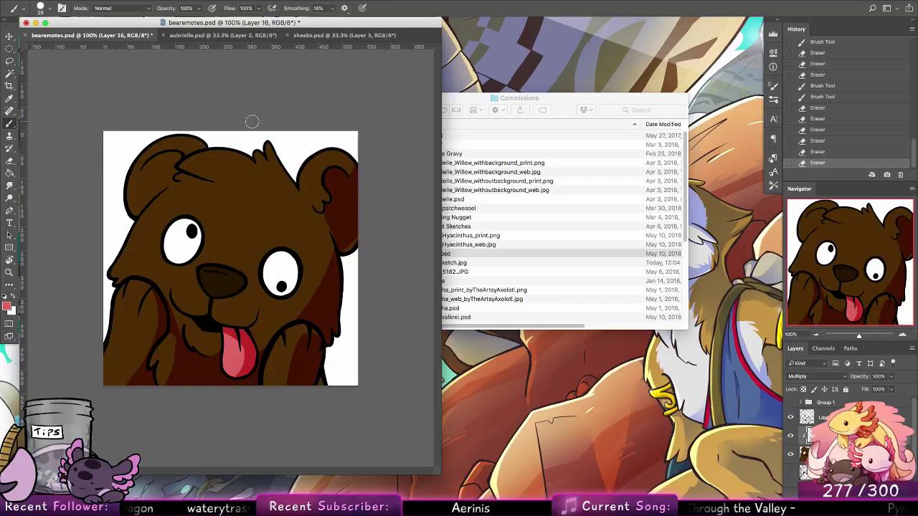
mouse_move(172, 158)
left_mouse_down()
mouse_move(174, 148)
mouse_move(176, 165)
mouse_move(185, 133)
left_mouse_up()
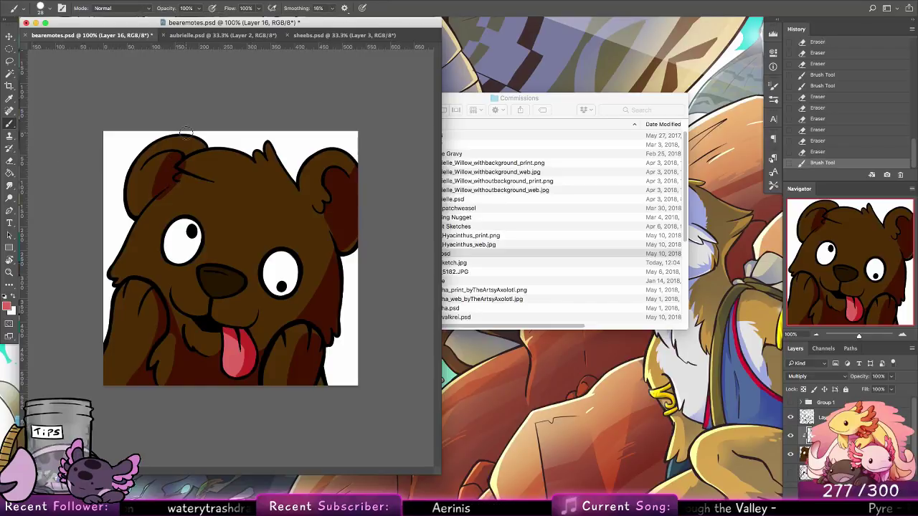
key("e")
left_click_drag(160, 202, 219, 135)
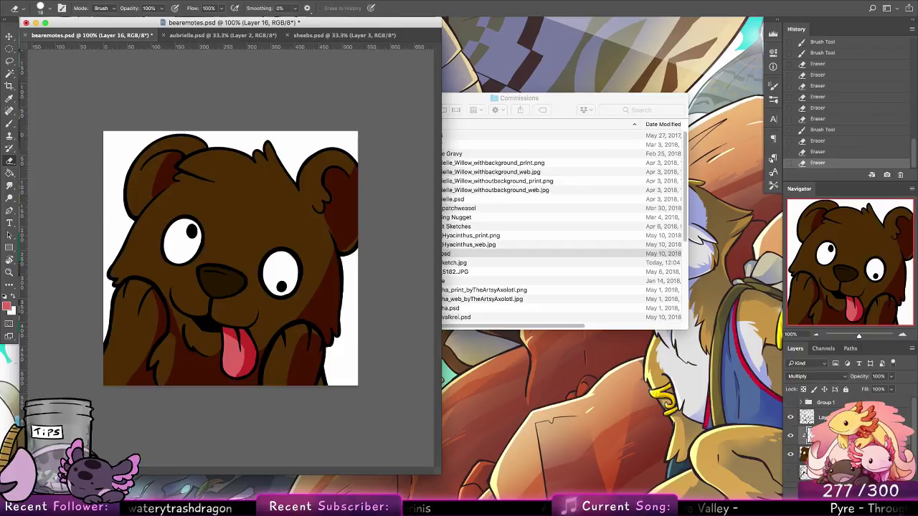
Add a new layer above the shadow layer and make it a clipping mask.
left_click(887, 509)
right_click(832, 436)
left_click(748, 268)
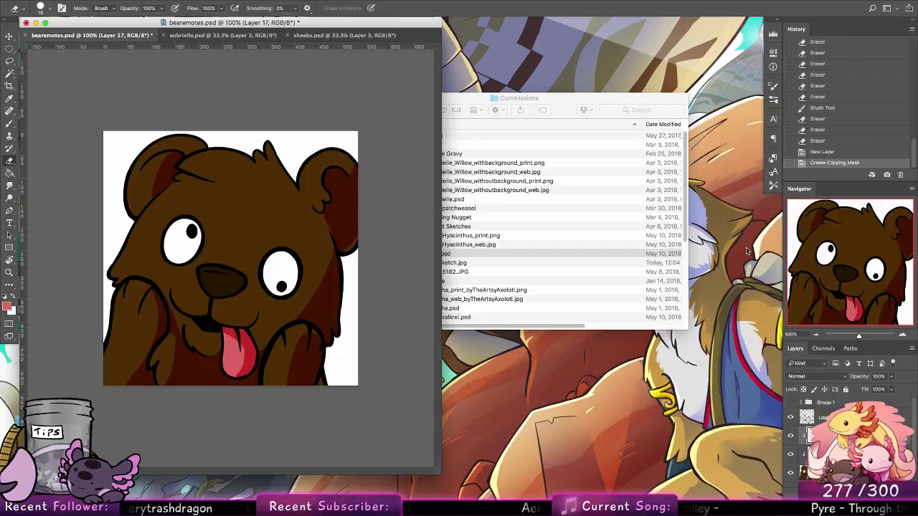
Brush white highlights along the ears, the top of the head and the left edge of the face.
left_click_drag(137, 152, 131, 214)
left_click(14, 127)
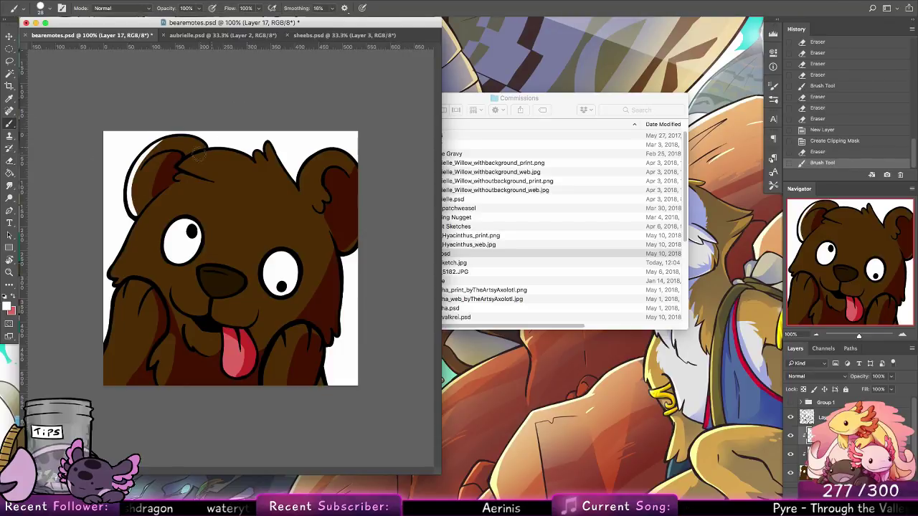
mouse_move(180, 168)
left_mouse_down()
mouse_move(244, 153)
mouse_move(293, 180)
mouse_move(342, 152)
left_mouse_up()
mouse_move(170, 191)
left_mouse_down()
mouse_move(141, 217)
mouse_move(115, 261)
left_mouse_up()
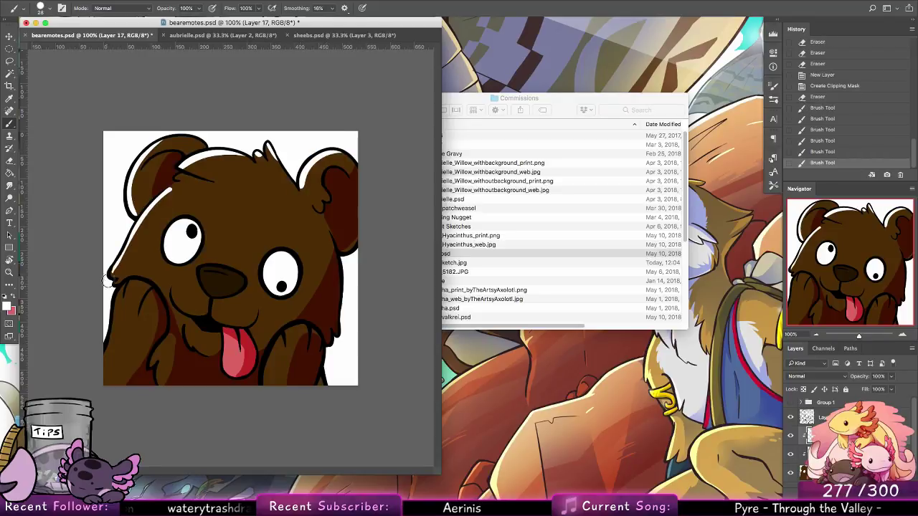
Brush white highlights on the nose, paws, tongue, chin and chest fur, and set the highlight layer to Overlay.
left_click_drag(208, 266, 210, 295)
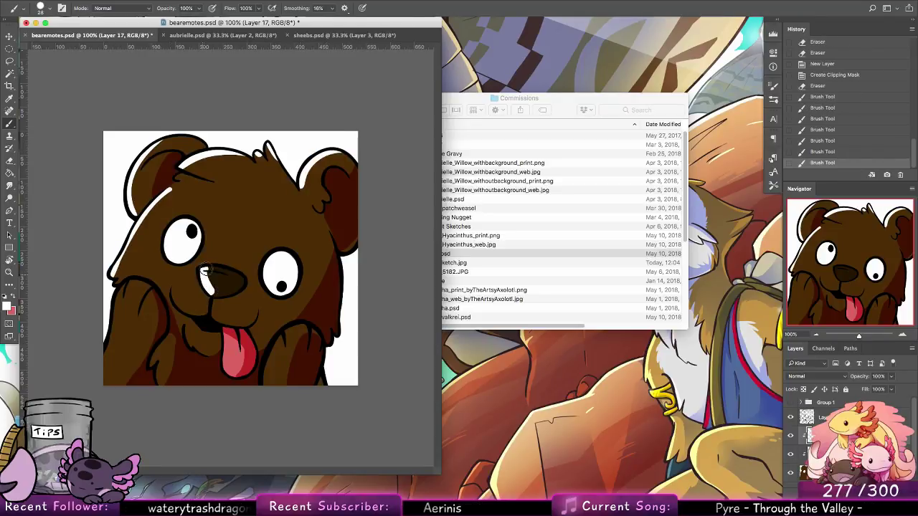
left_click_drag(132, 283, 104, 355)
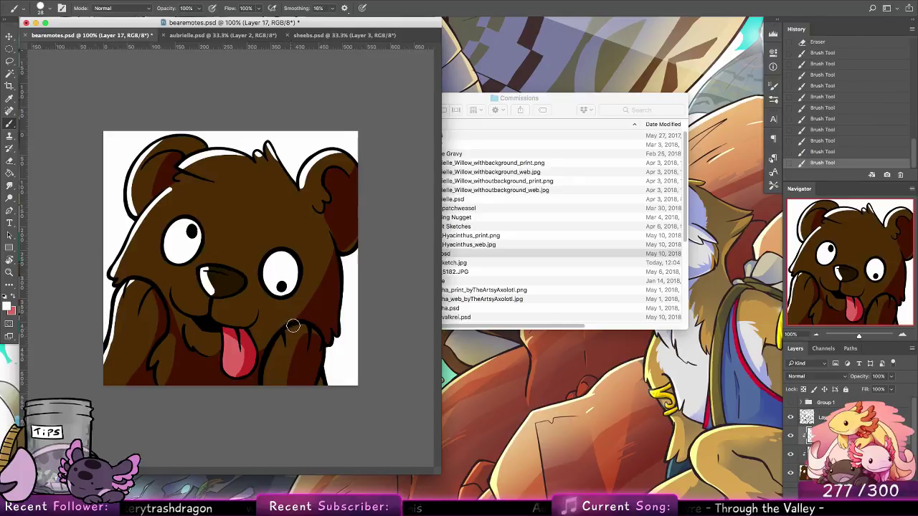
left_click_drag(293, 327, 266, 384)
left_click_drag(222, 322, 231, 373)
mouse_move(188, 327)
left_mouse_down()
mouse_move(192, 345)
mouse_move(151, 366)
left_mouse_up()
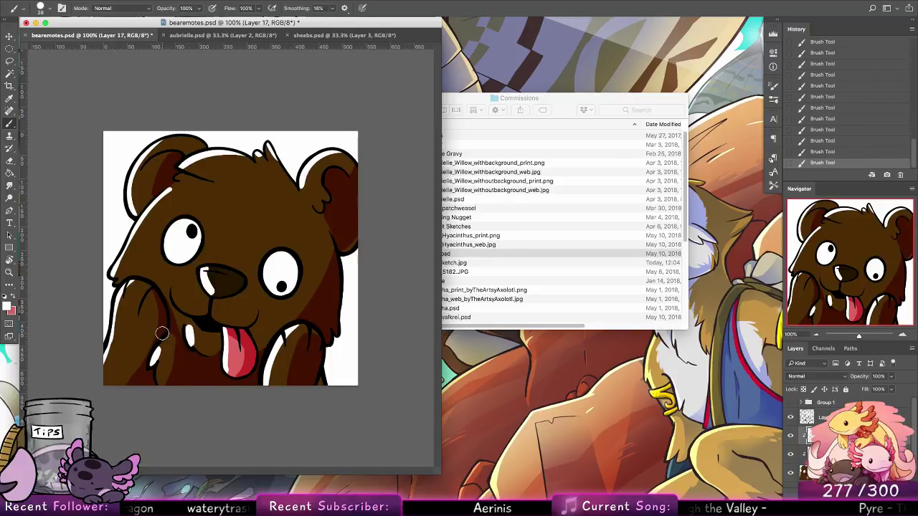
left_click(818, 376)
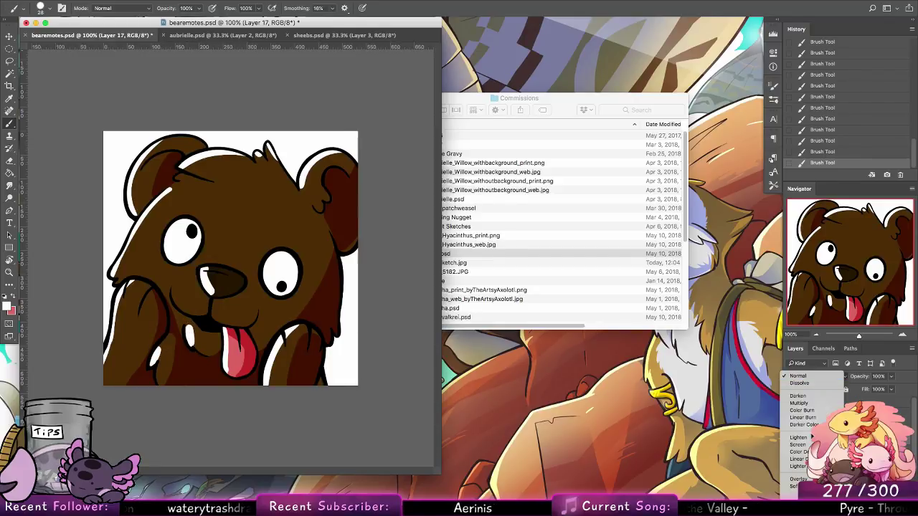
left_click(793, 456)
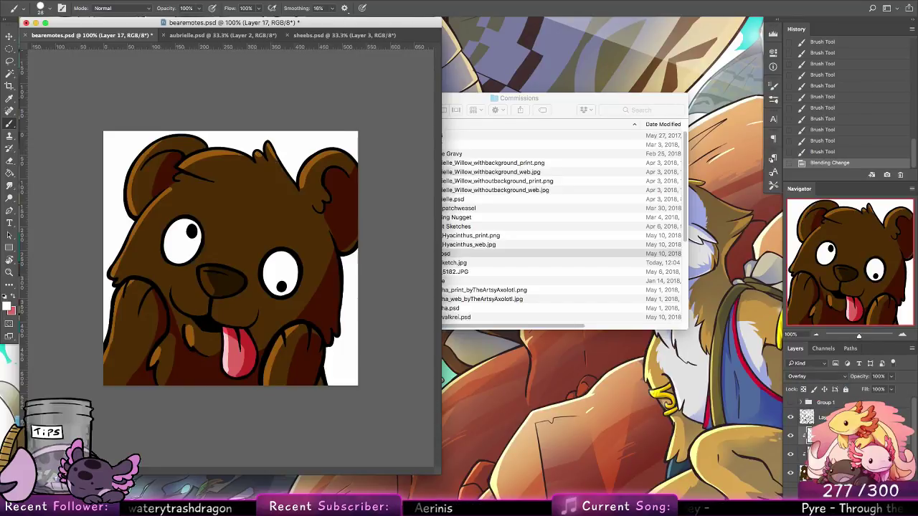
Brush small shadow touches between the right ear and the cheek on the silly bear's Multiply shadow layer.
key("x")
left_click(825, 454)
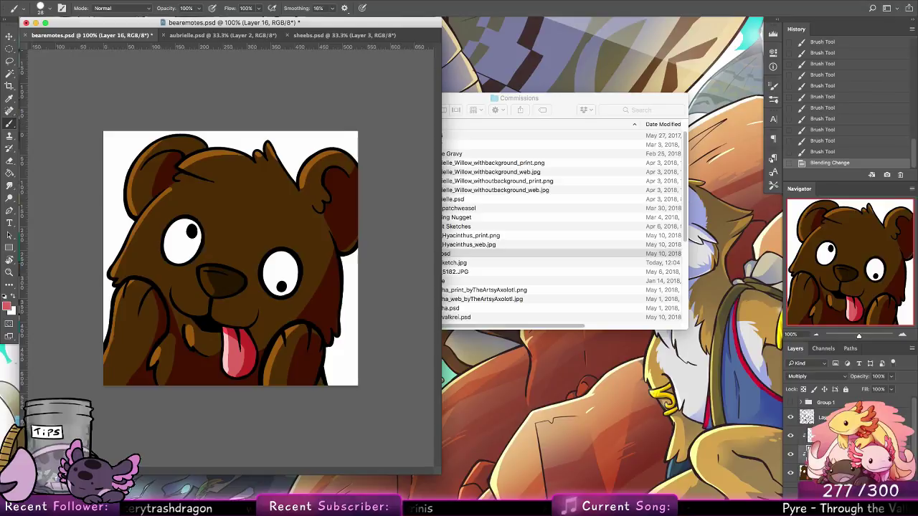
left_click_drag(329, 224, 330, 242)
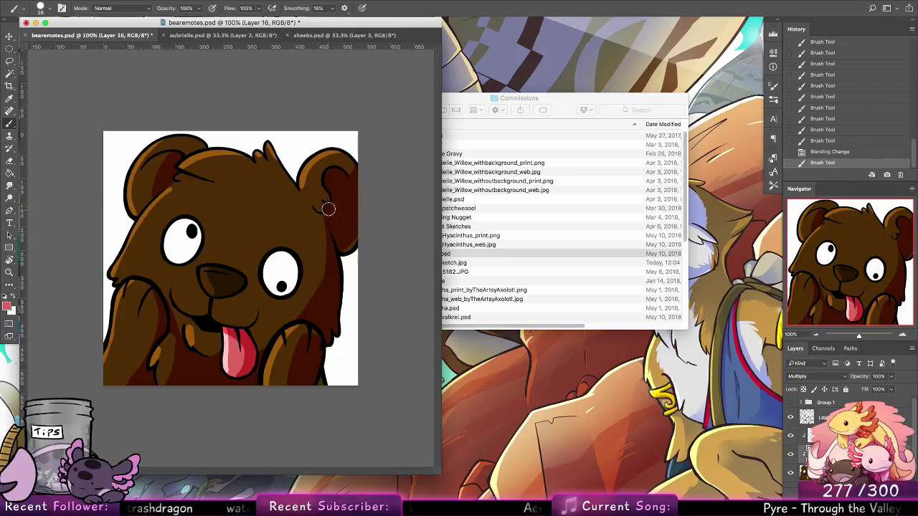
mouse_move(329, 209)
left_mouse_down()
mouse_move(310, 307)
mouse_move(328, 211)
left_mouse_up()
key("super+z")
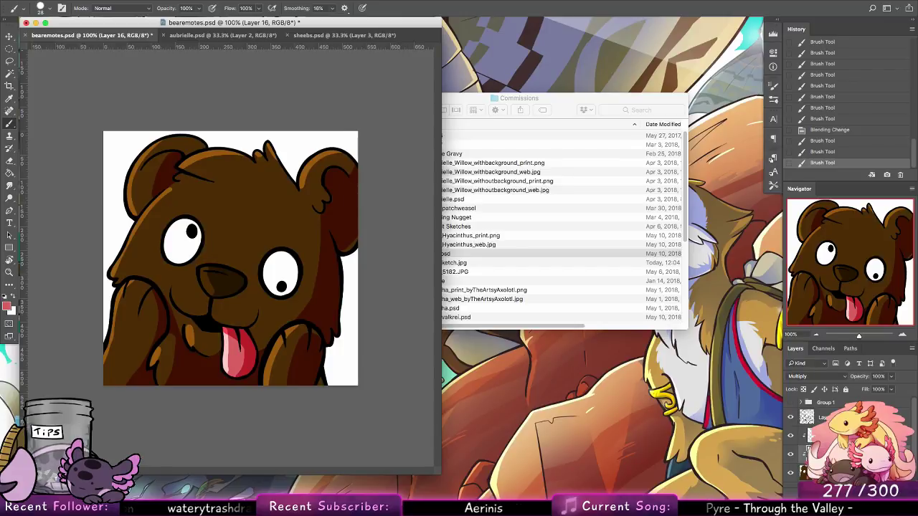
Group the silly bear's layers, hide that group and show the grumpy bear's line art.
left_click(846, 504)
left_click(824, 417)
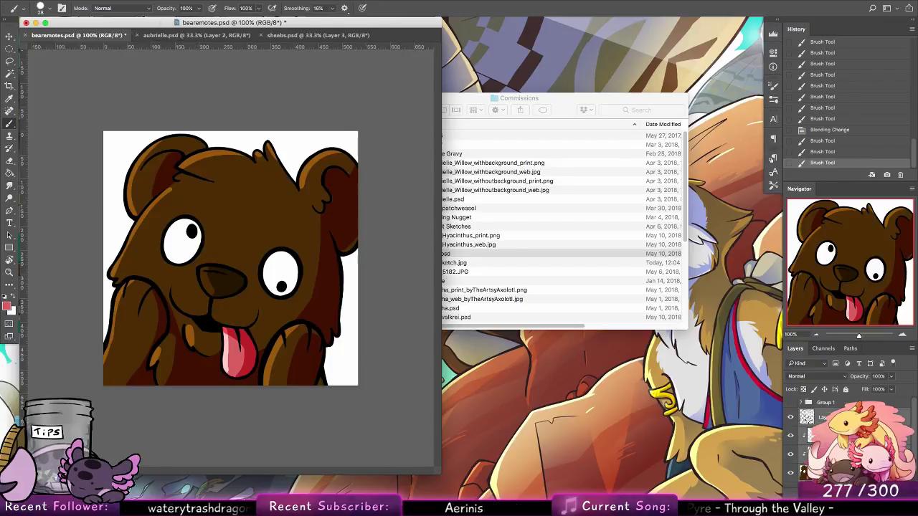
key("ctrl+g")
left_click(790, 414)
left_click(791, 429)
Add a new layer between the background and the grumpy bear's line art, and set the line art's opacity to 100%.
left_click(825, 447)
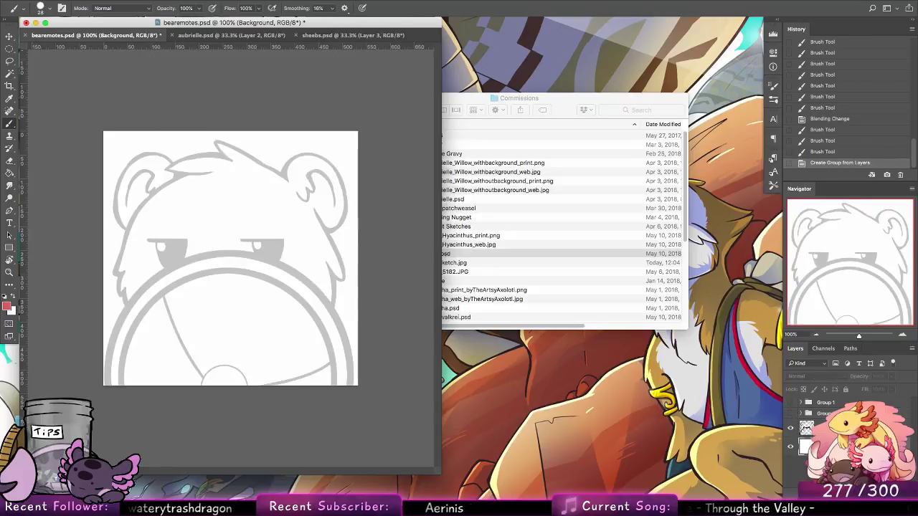
key("ctrl+alt+shift+n")
left_click_drag(892, 376, 914, 390)
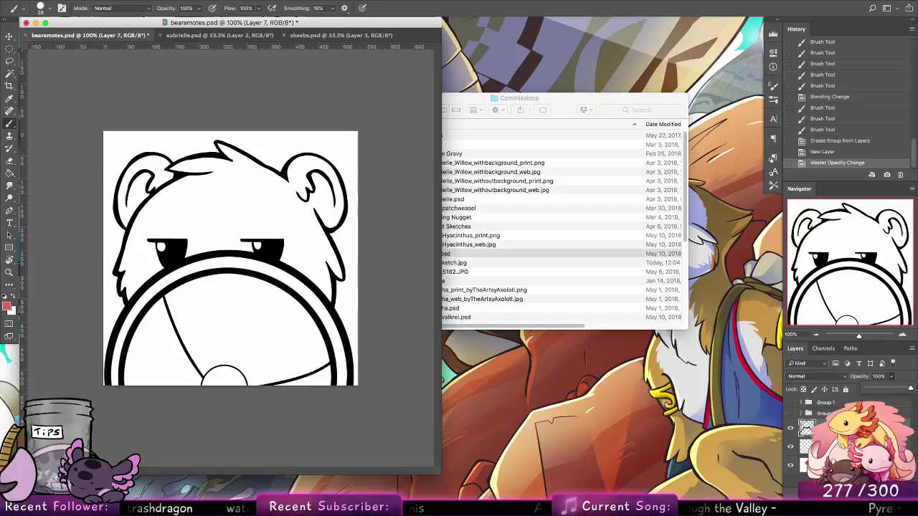
left_click(825, 447)
Sample the silly bear's brown fur and fill the new layer beneath the grumpy bear's line art with it.
key("g")
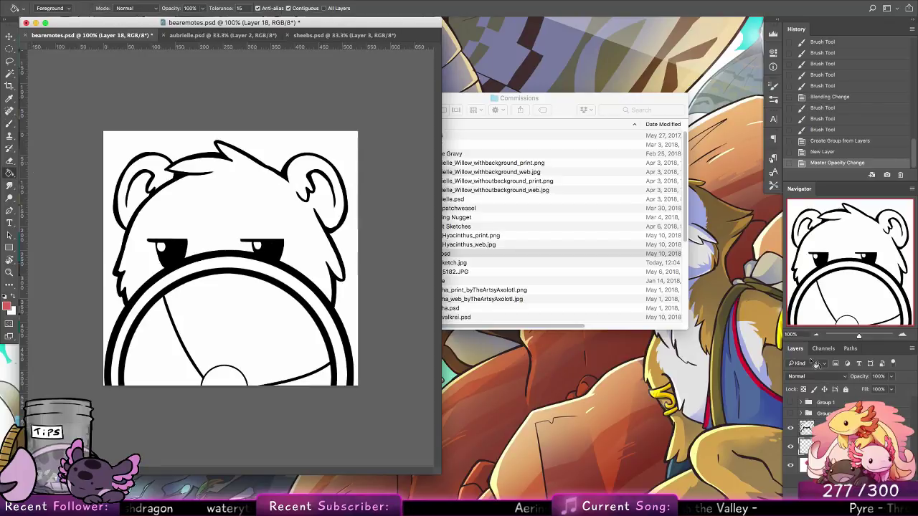
left_click(289, 224, "alt")
left_click(792, 429)
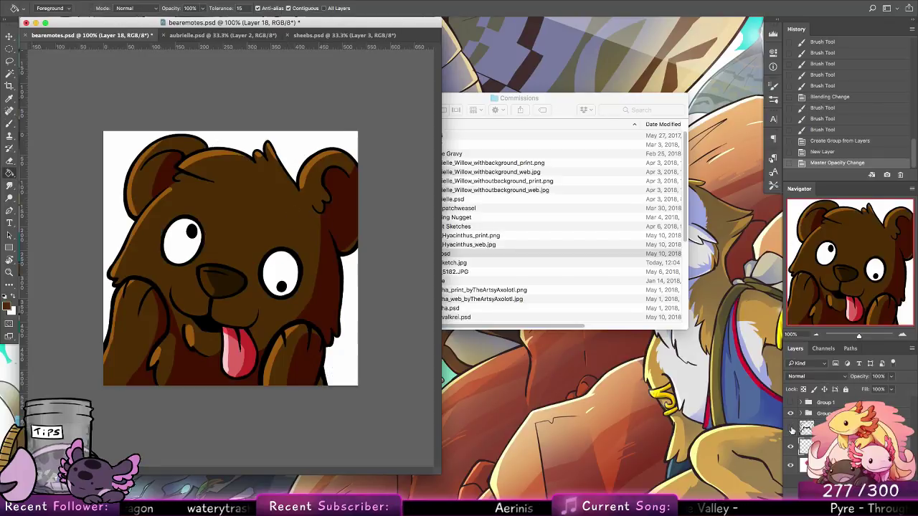
left_click(791, 414)
left_click(790, 429)
left_click(790, 429)
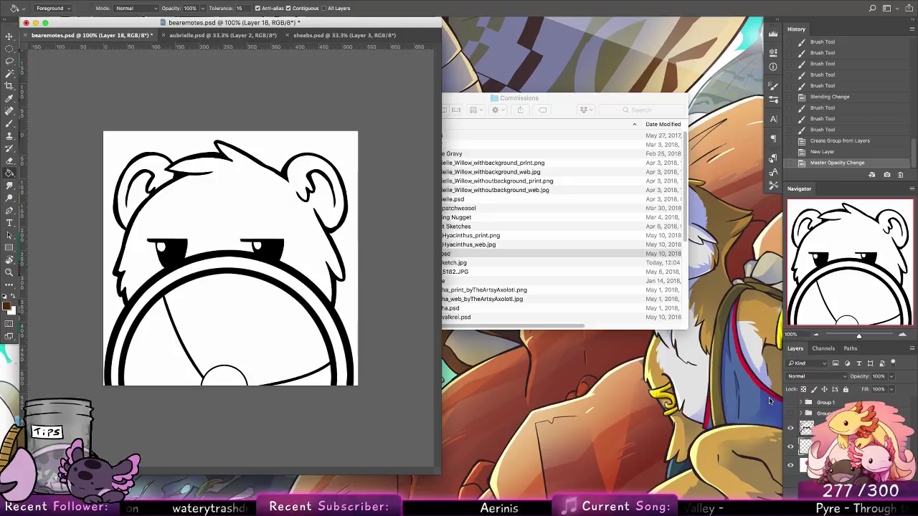
left_click(284, 230)
Select the area outside the grumpy bear's outline on the line art layer with the Magic Wand.
left_click(826, 429)
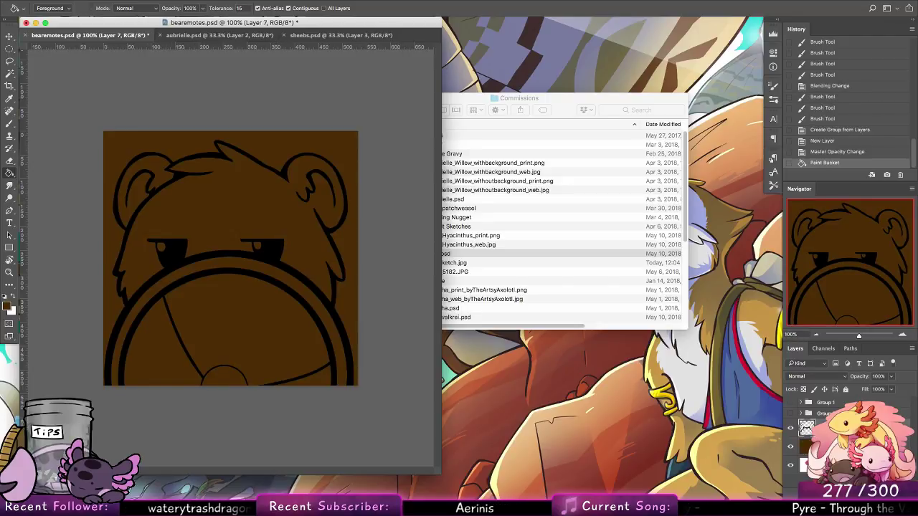
left_click(10, 73)
left_click(123, 156)
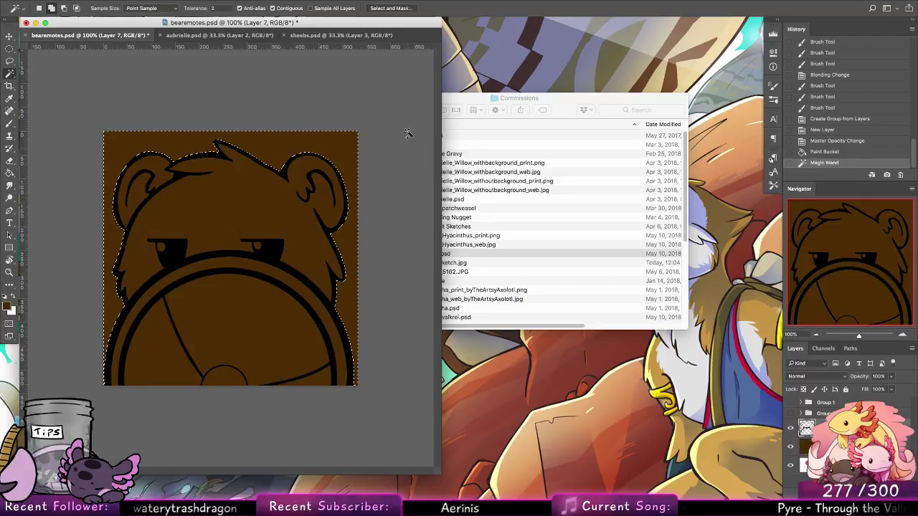
left_click(215, 6)
mouse_move(237, 124)
left_click(321, 151)
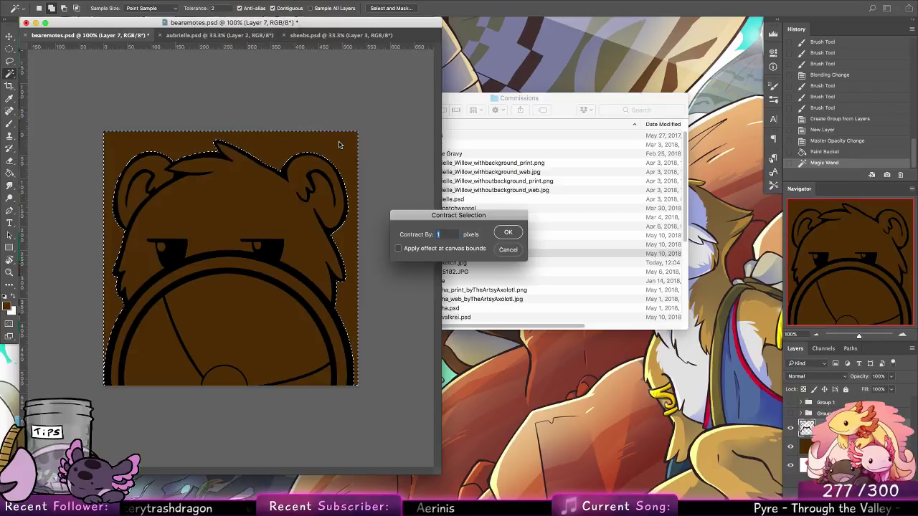
key("Return")
Expand the selection, clear the brown outside the bear's outline from the colour layer and deselect.
left_click(216, 6)
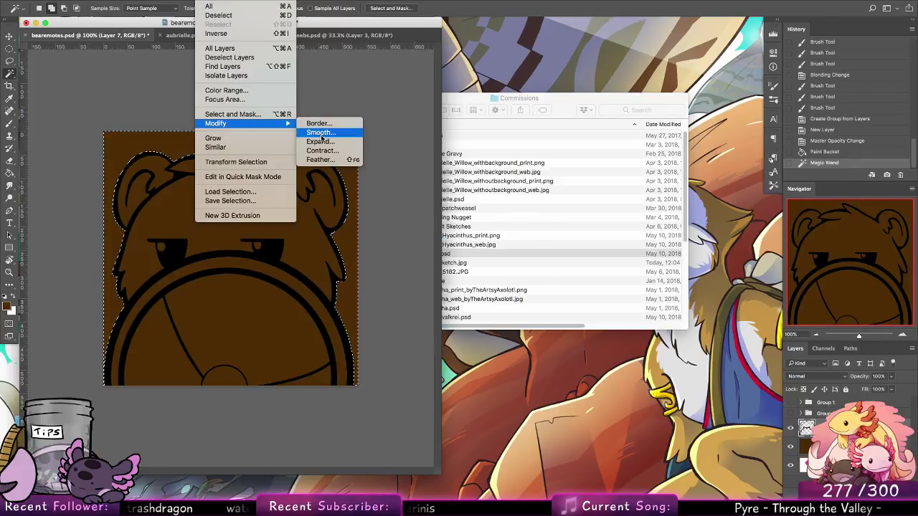
left_click(321, 142)
key("Return")
left_click(832, 447)
key("Delete")
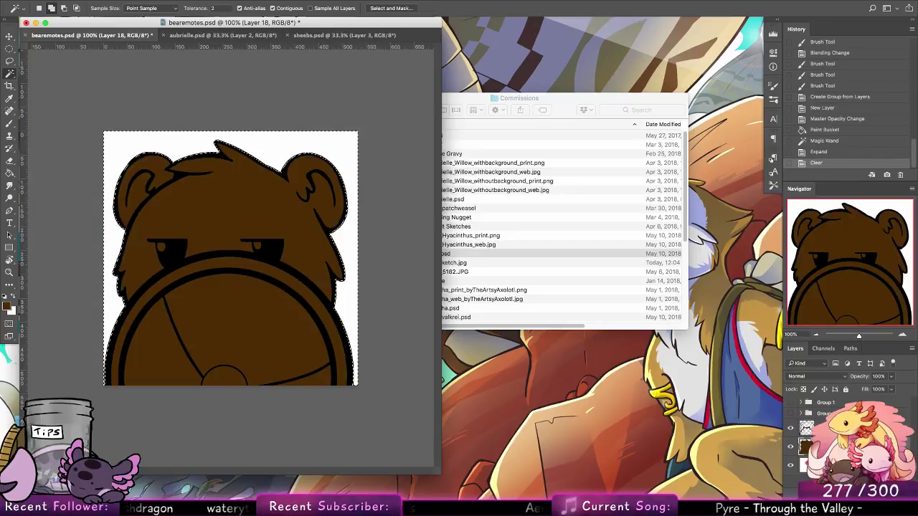
key("super+d")
Sample the pink shadow colour by temporarily taking the silly bear's shadow layer off Multiply, and collapse its group again.
left_click(9, 123)
left_click(790, 415)
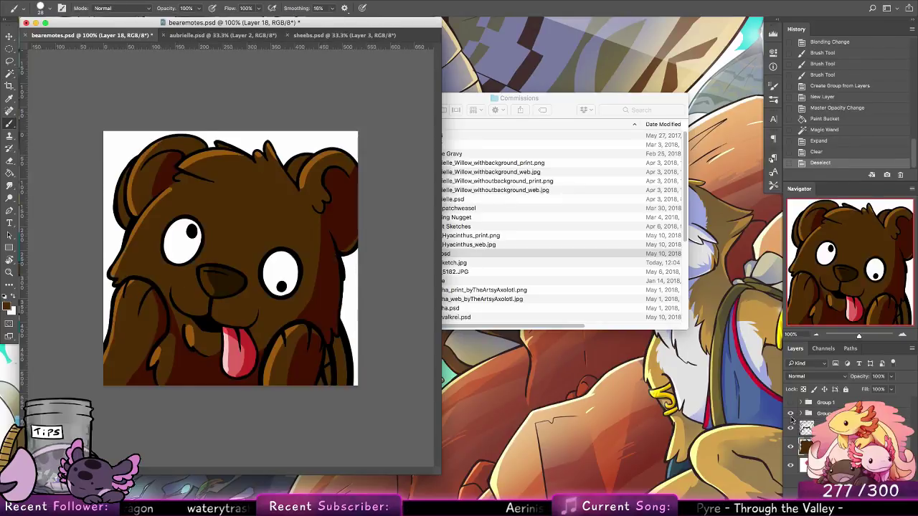
left_click(813, 415)
left_click(801, 414)
left_click(825, 427)
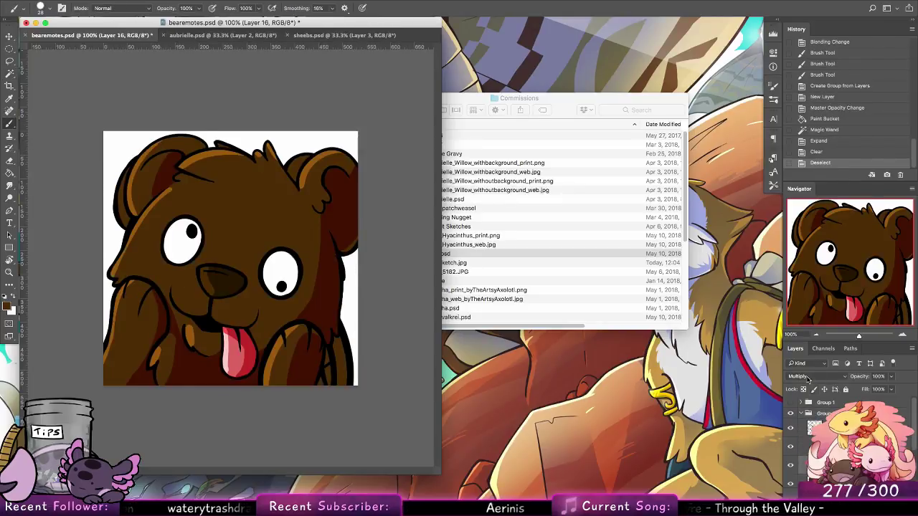
left_click(814, 377)
left_click(796, 350)
key("super+z")
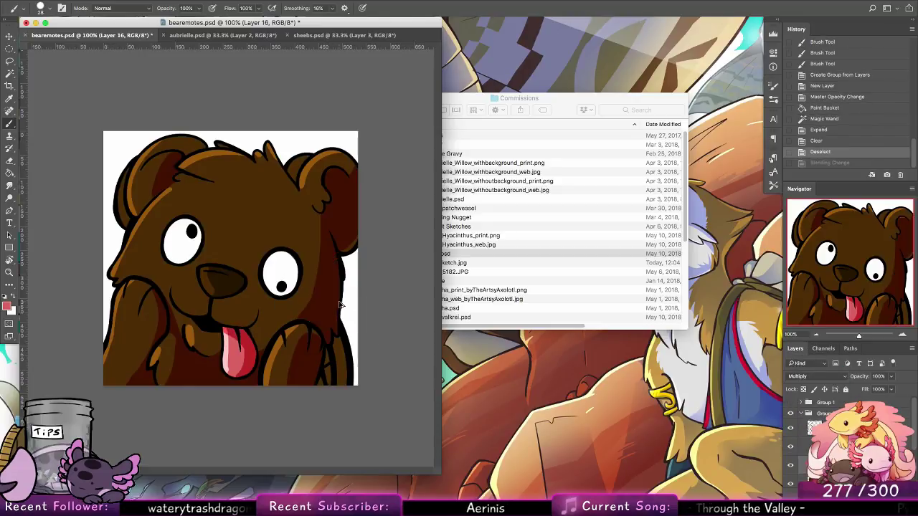
double_click(801, 426)
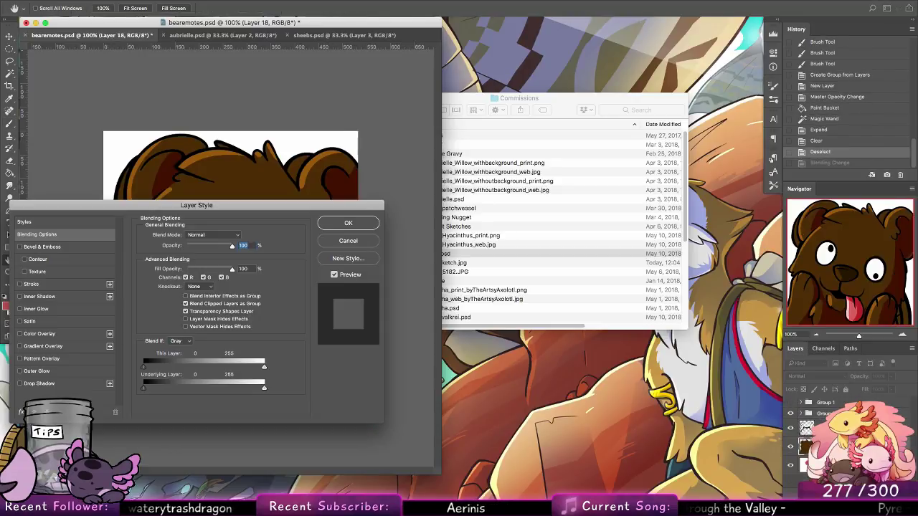
left_click(348, 241)
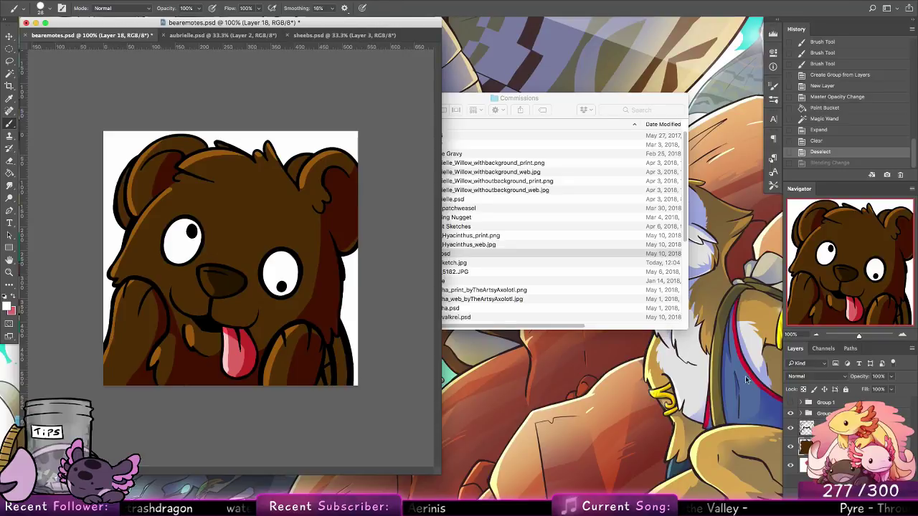
Hide the silly bear's group and paint the glints in both of the grumpy bear's eyes white on the colour layer.
left_click(792, 444)
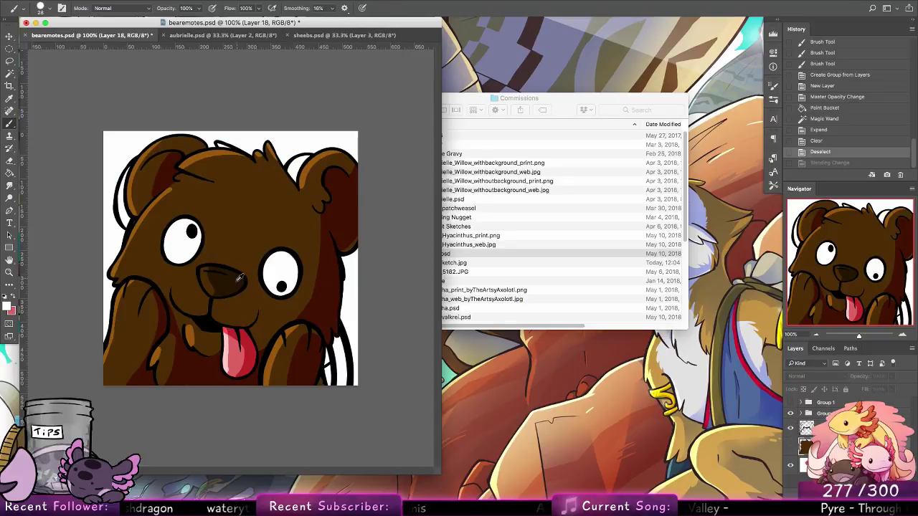
left_click(240, 278, "alt")
left_click(792, 446)
left_click(792, 414)
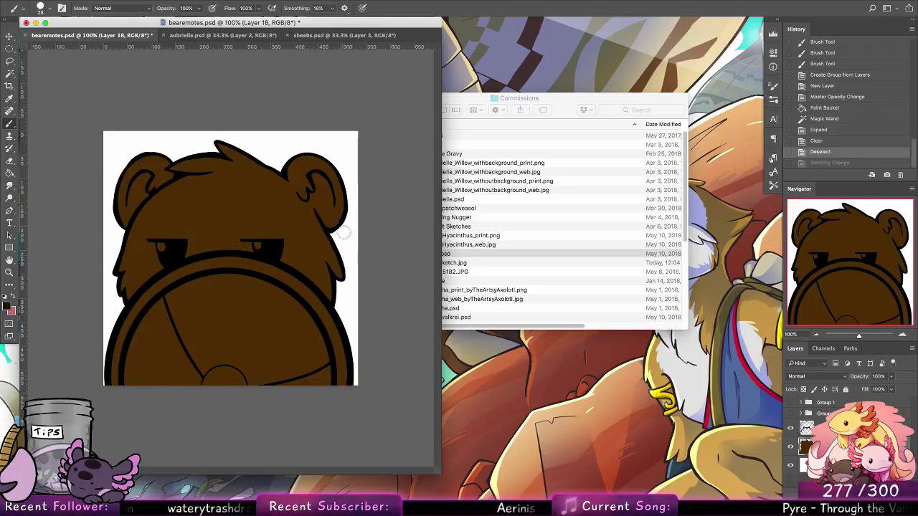
left_click_drag(159, 244, 161, 247)
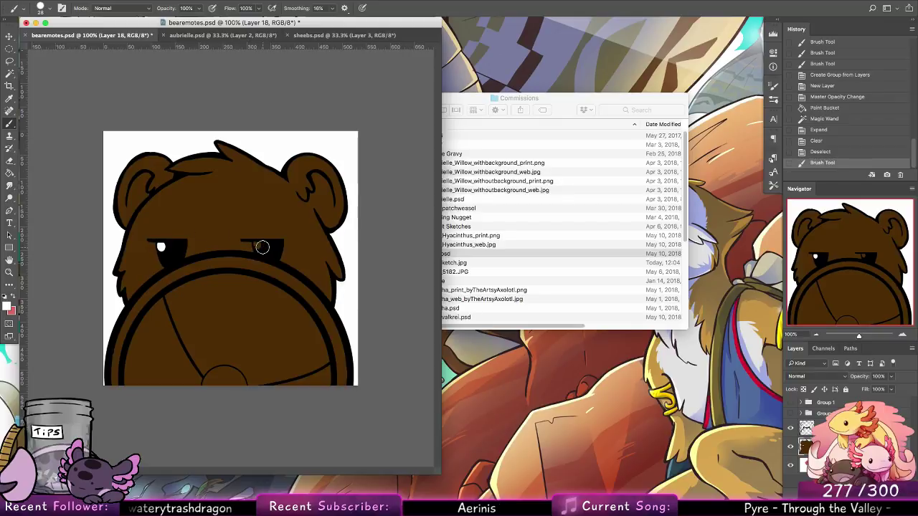
left_click_drag(256, 247, 258, 247)
Add a new layer above the grumpy bear's colour layer and make it a clipping mask.
left_click(888, 510)
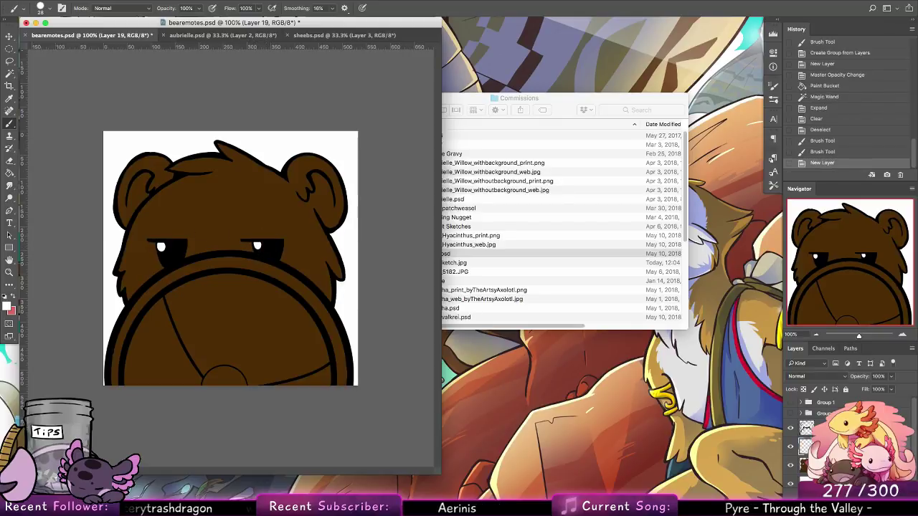
right_click(848, 447)
left_click(738, 270)
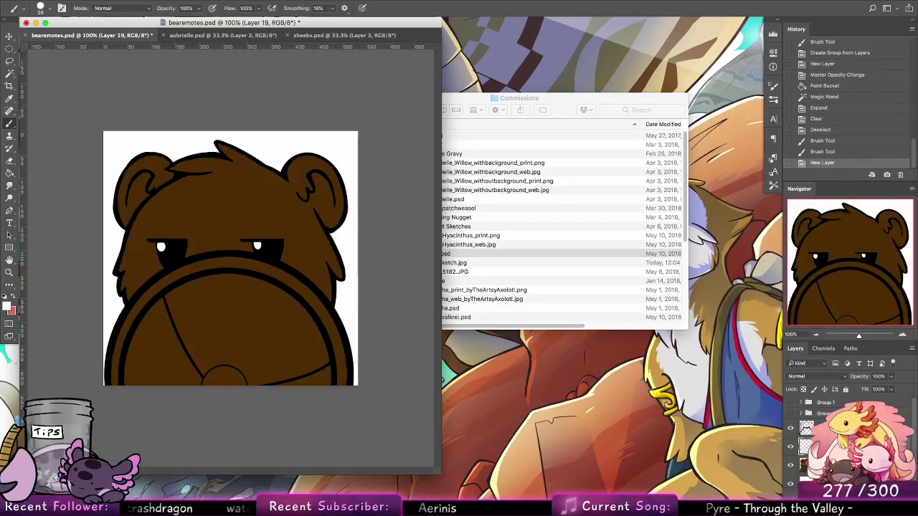
right_click(845, 447)
left_click(730, 257)
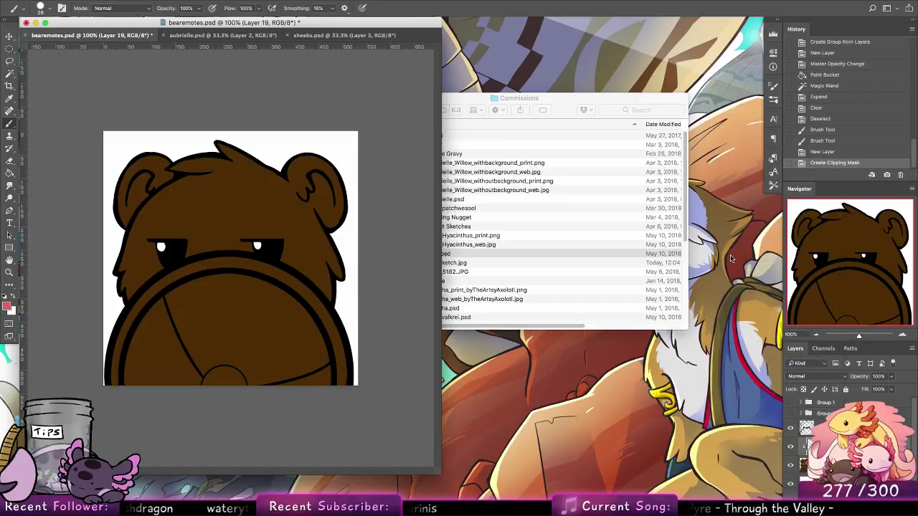
Brush pink shadow down the right side of the face, over the right part of the round shape and inside both ears.
mouse_move(280, 282)
left_mouse_down()
mouse_move(313, 199)
mouse_move(315, 216)
mouse_move(315, 178)
mouse_move(320, 228)
mouse_move(309, 262)
mouse_move(325, 295)
left_mouse_up()
left_click_drag(325, 238, 328, 315)
mouse_move(320, 257)
left_mouse_down()
mouse_move(317, 293)
mouse_move(219, 384)
left_mouse_up()
left_click(50, 8)
left_click(281, 272)
left_click_drag(279, 286, 238, 380)
left_click_drag(290, 281, 267, 380)
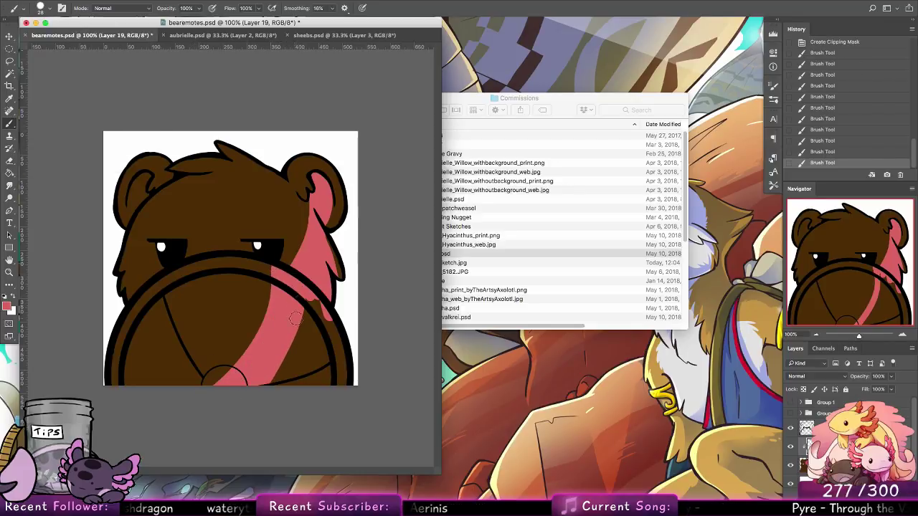
mouse_move(304, 312)
left_mouse_down()
mouse_move(284, 384)
mouse_move(304, 384)
left_mouse_up()
mouse_move(327, 333)
left_mouse_down()
mouse_move(319, 387)
mouse_move(337, 372)
mouse_move(286, 384)
left_mouse_up()
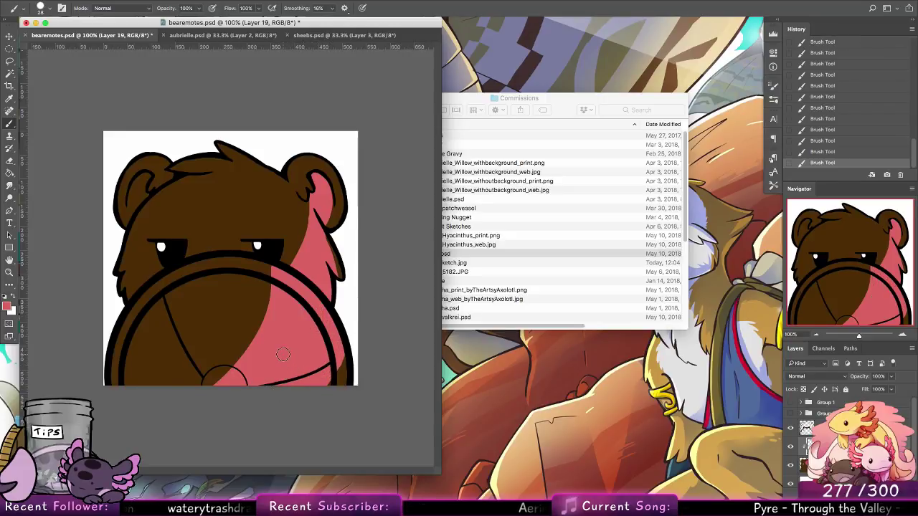
left_click_drag(142, 195, 137, 188)
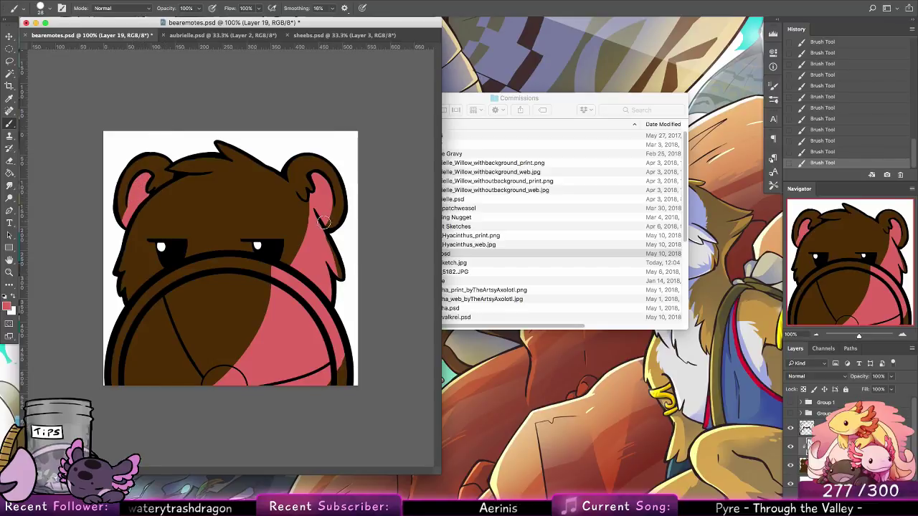
mouse_move(324, 223)
left_mouse_down()
mouse_move(335, 171)
mouse_move(337, 182)
left_mouse_up()
Trim the pink shadow's edges around both ears, the right cheek and the round shape's outer rim with the Eraser.
left_click(9, 162)
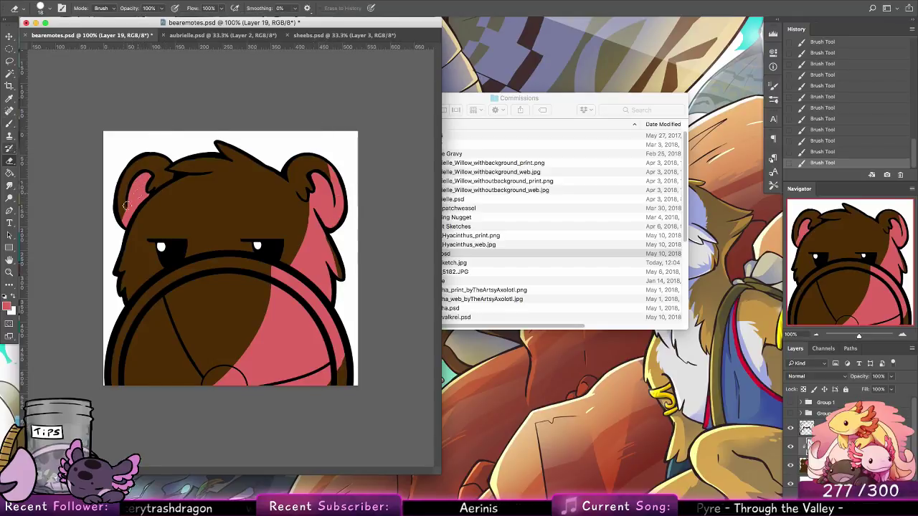
left_click_drag(127, 208, 126, 235)
left_click_drag(149, 193, 154, 184)
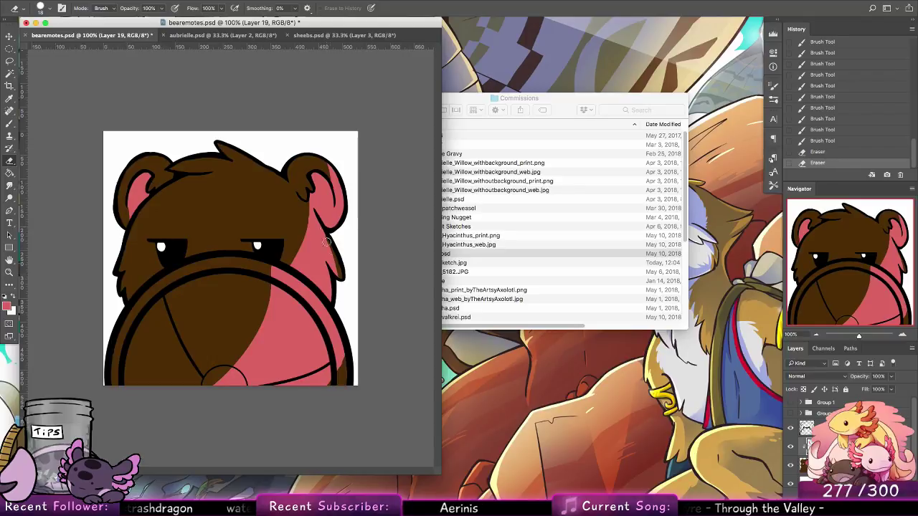
mouse_move(308, 199)
left_mouse_down()
mouse_move(287, 270)
mouse_move(314, 184)
mouse_move(293, 266)
left_mouse_up()
left_click(315, 184)
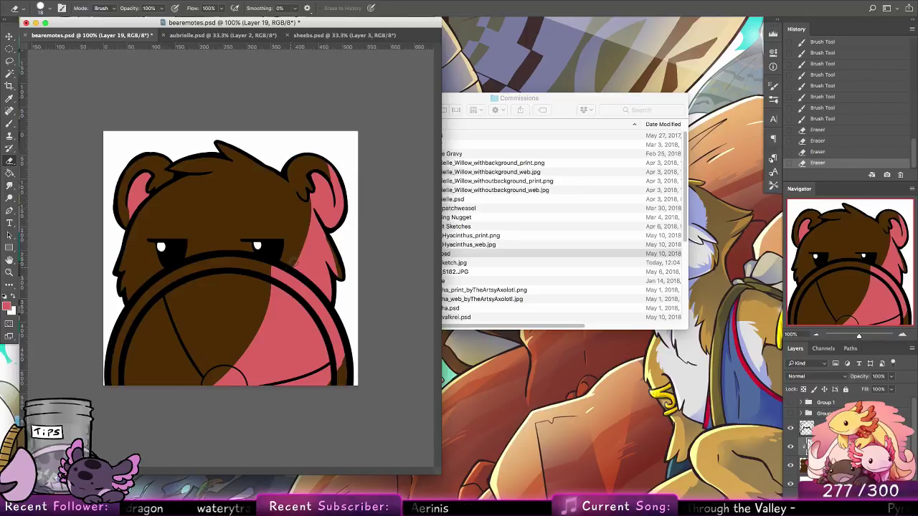
left_click(327, 172)
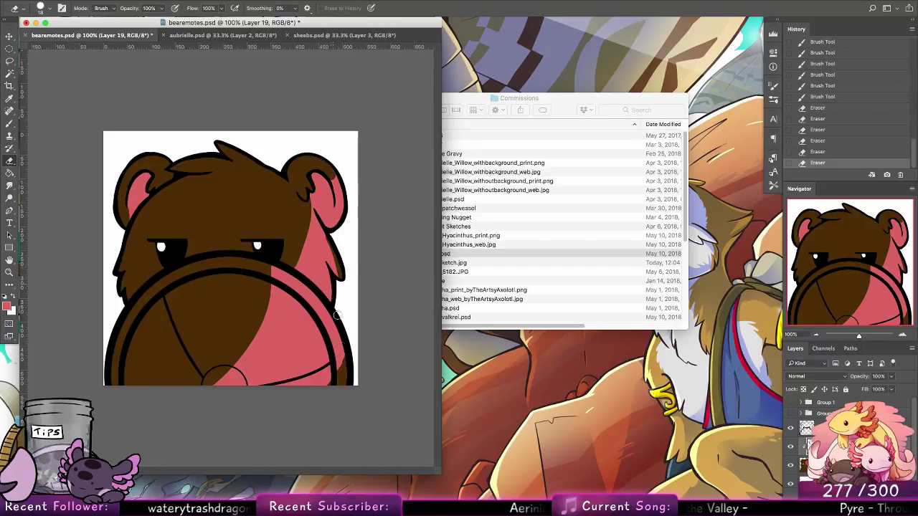
left_click_drag(346, 347, 323, 400)
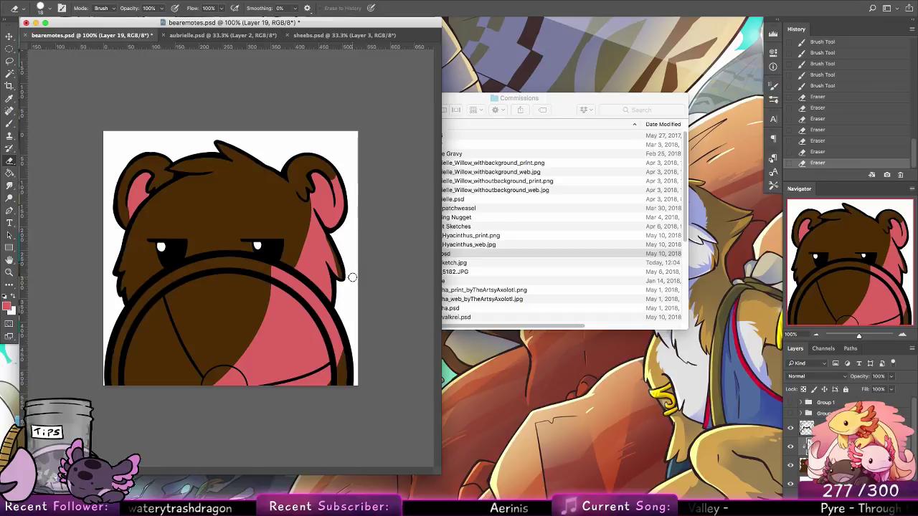
Erase the pink shading on Layer 19 along its inner edge across the shield and around the shield's rim.
mouse_move(229, 369)
left_mouse_down()
mouse_move(197, 398)
mouse_move(216, 385)
left_mouse_up()
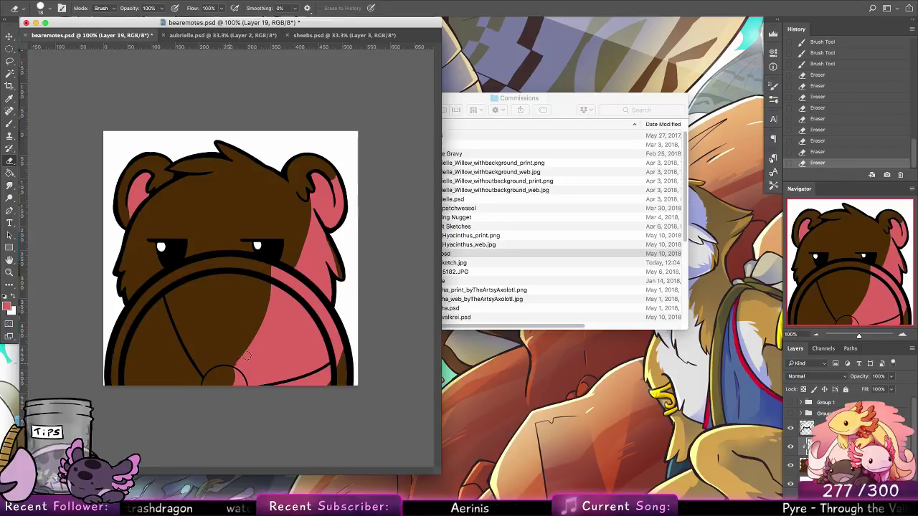
mouse_move(265, 296)
left_mouse_down()
mouse_move(240, 359)
mouse_move(268, 305)
left_mouse_up()
key("super+z")
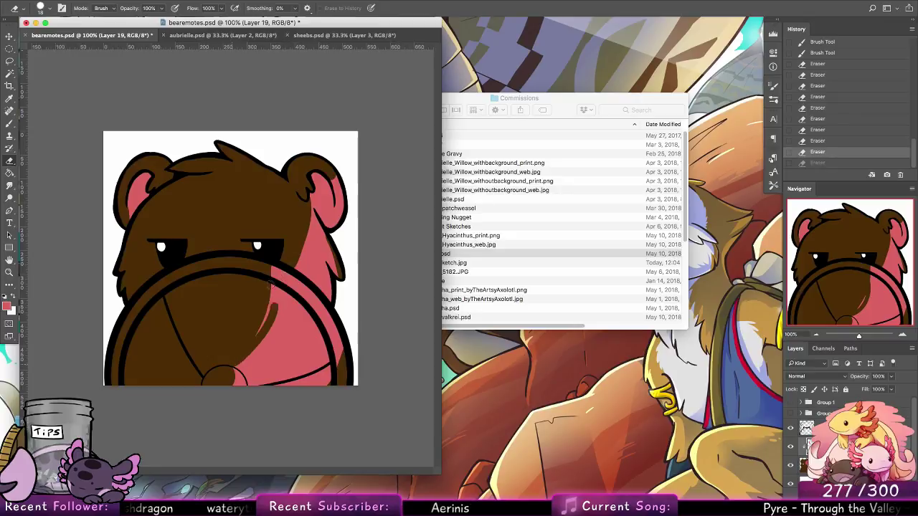
left_click(275, 276)
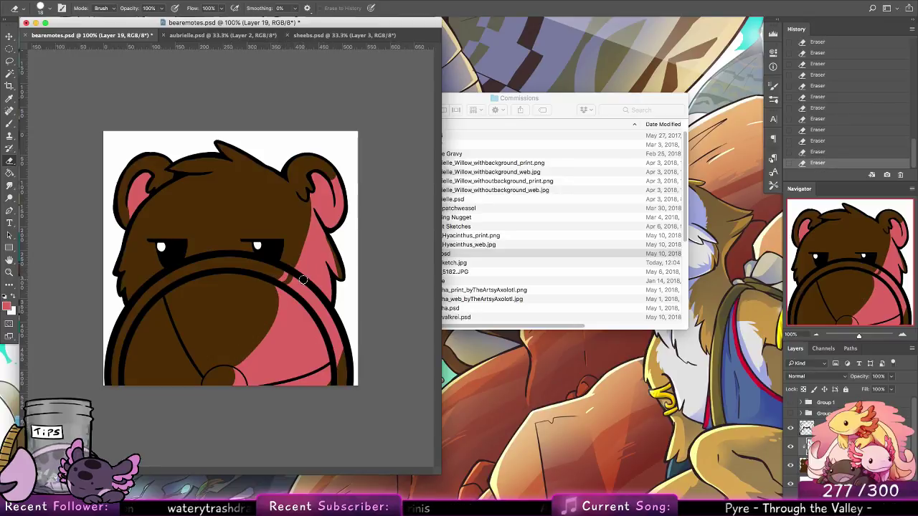
key("super+z")
left_click_drag(285, 280, 303, 270)
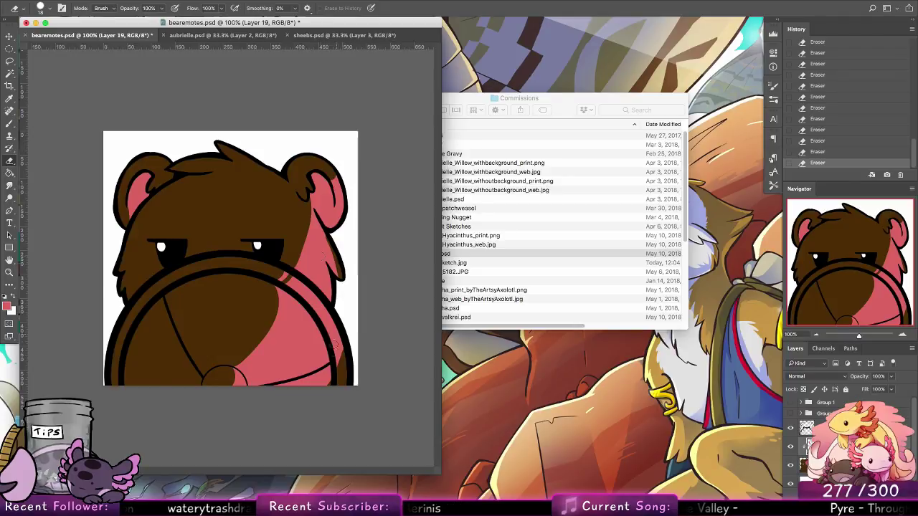
left_click_drag(344, 346, 352, 333)
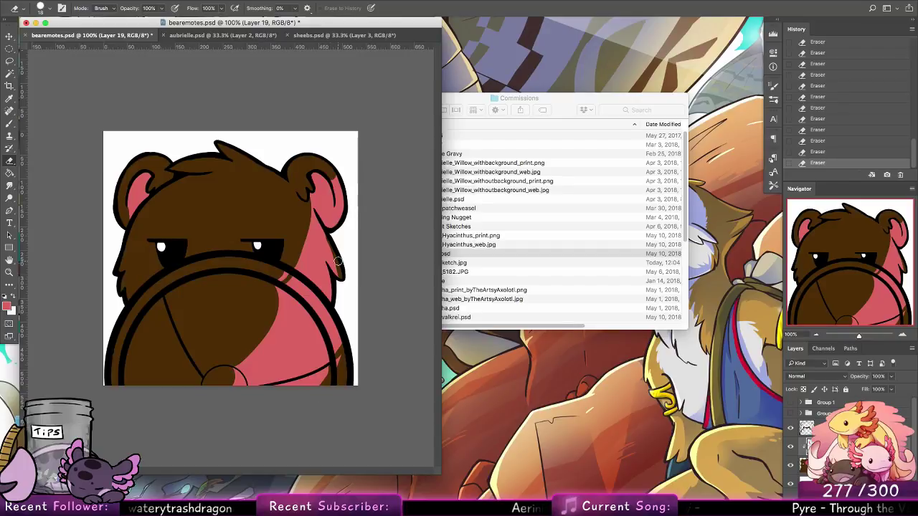
Set the eraser size to 7 px and trim the pink shading's diagonal edge from the shield's centre boss to its rim.
left_click(49, 8)
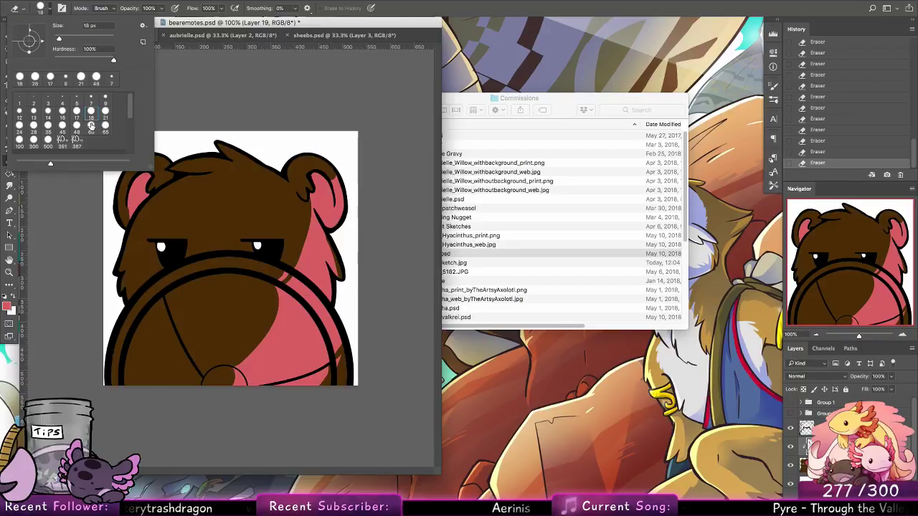
left_click(89, 98)
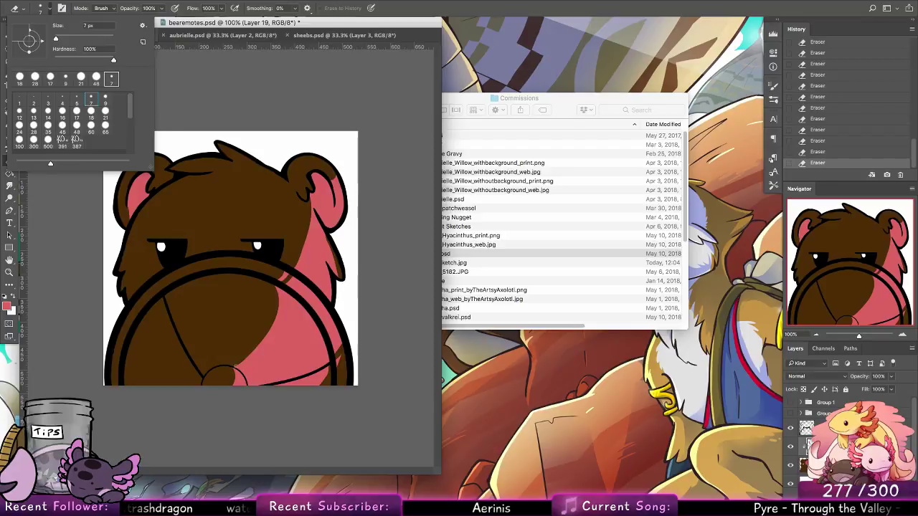
left_click(238, 365)
left_click_drag(238, 365, 236, 369)
key("super+z")
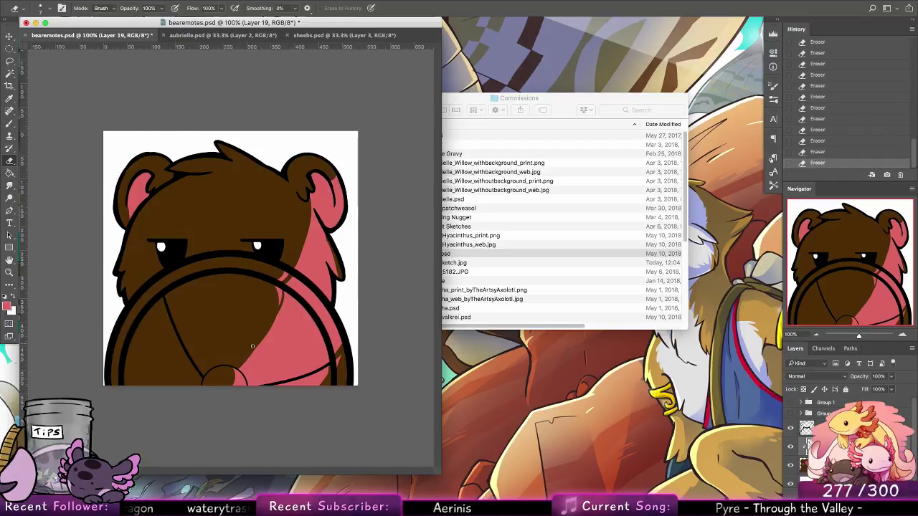
key("super+z")
left_click_drag(282, 286, 282, 285)
key("super+z")
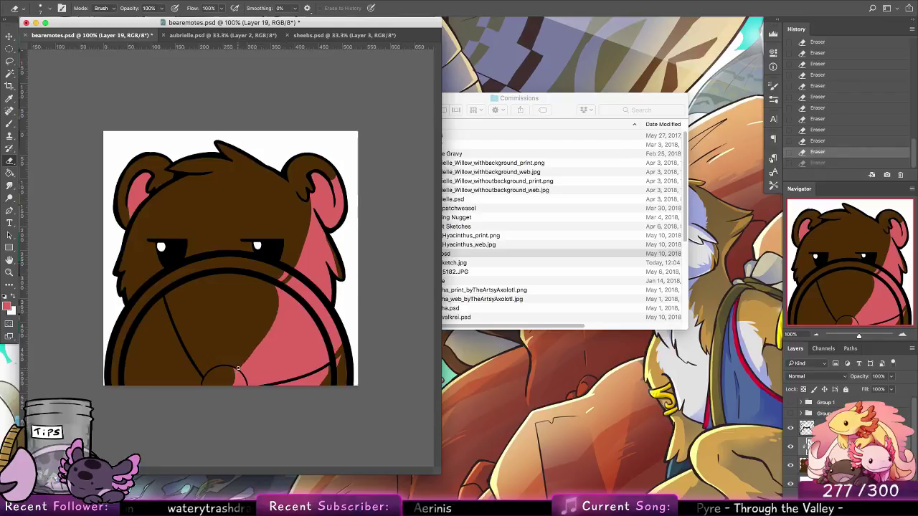
mouse_move(239, 369)
left_mouse_down()
mouse_move(287, 291)
mouse_move(277, 312)
left_mouse_up()
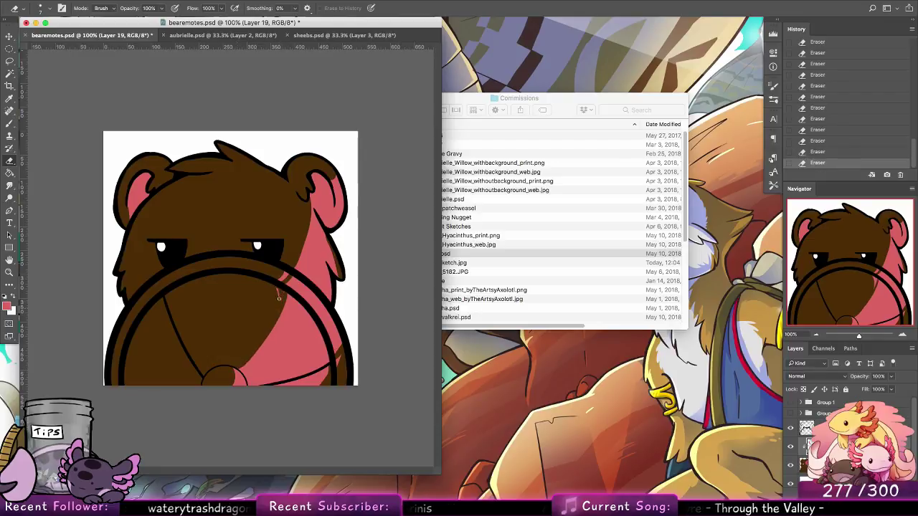
Try Overlay on the pink shading layer, and set its blending mode to Multiply.
left_click(807, 379)
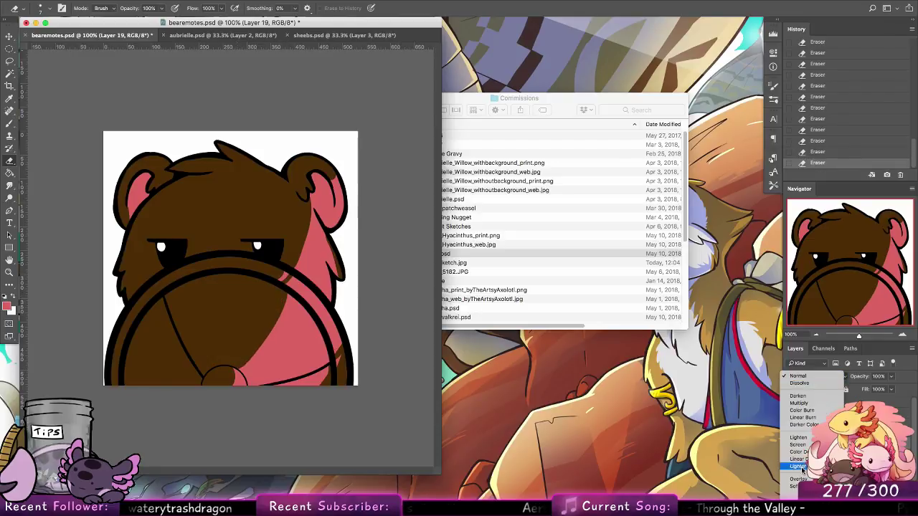
left_click(804, 426)
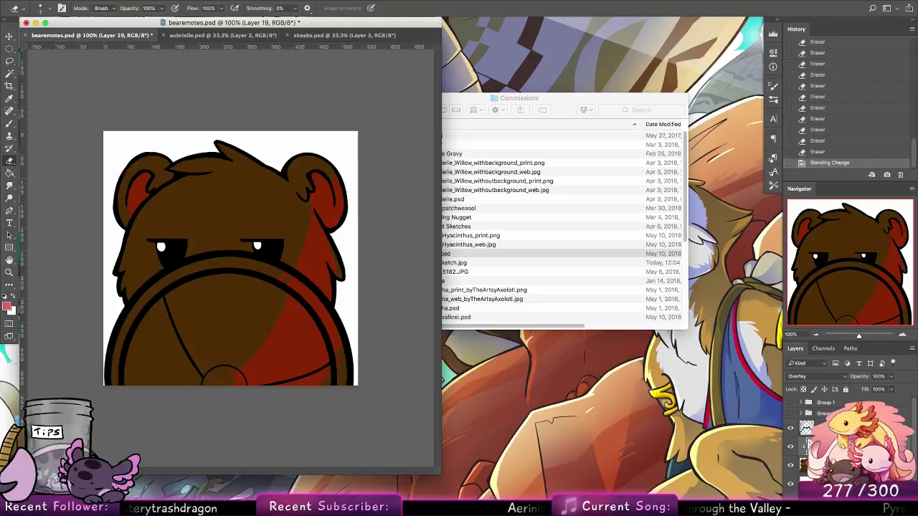
left_click(808, 377)
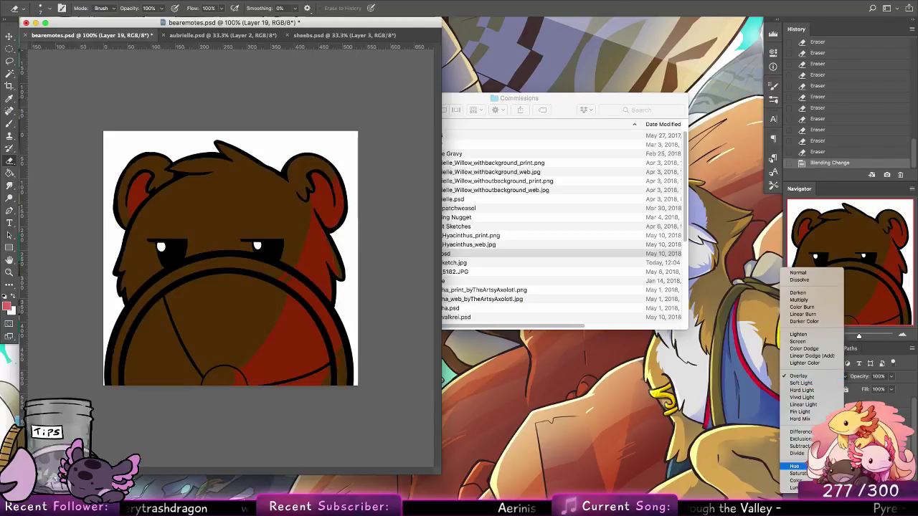
left_click(809, 300)
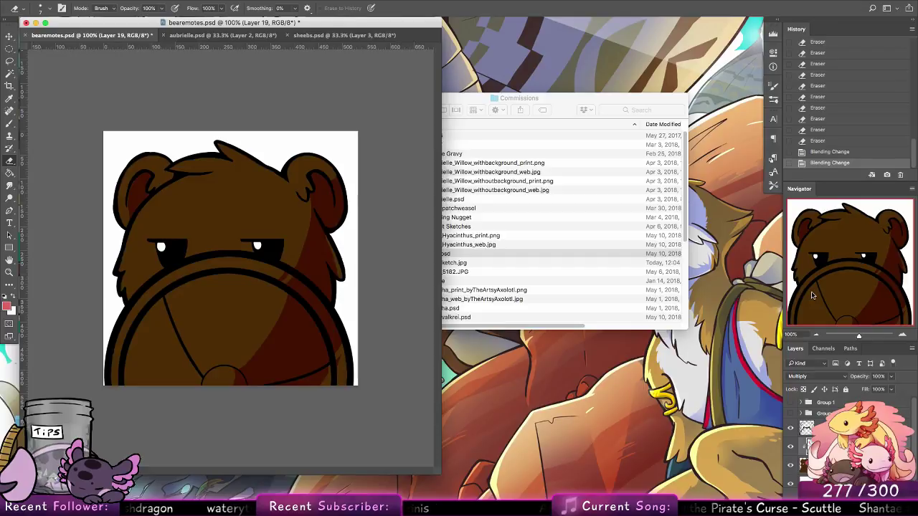
Set the foreground colour to pale yellow ffea96.
left_click(7, 306)
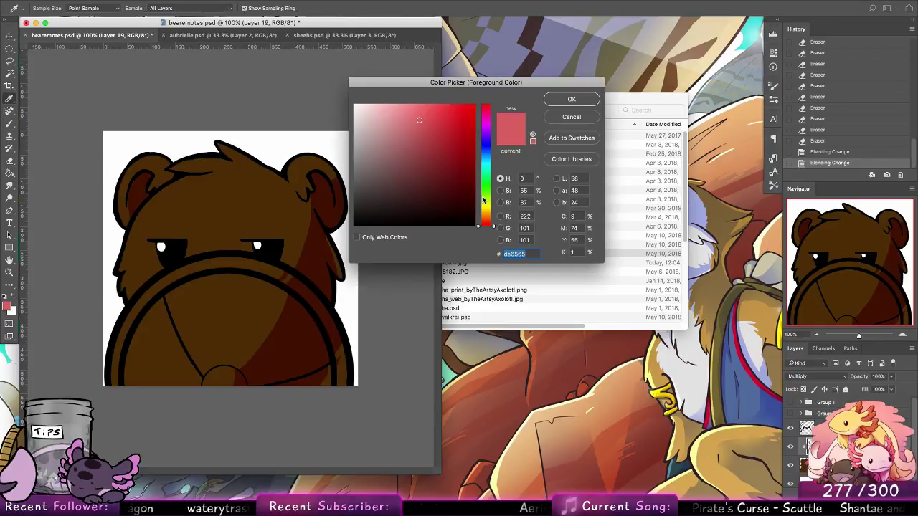
left_click(483, 201)
left_click(571, 99)
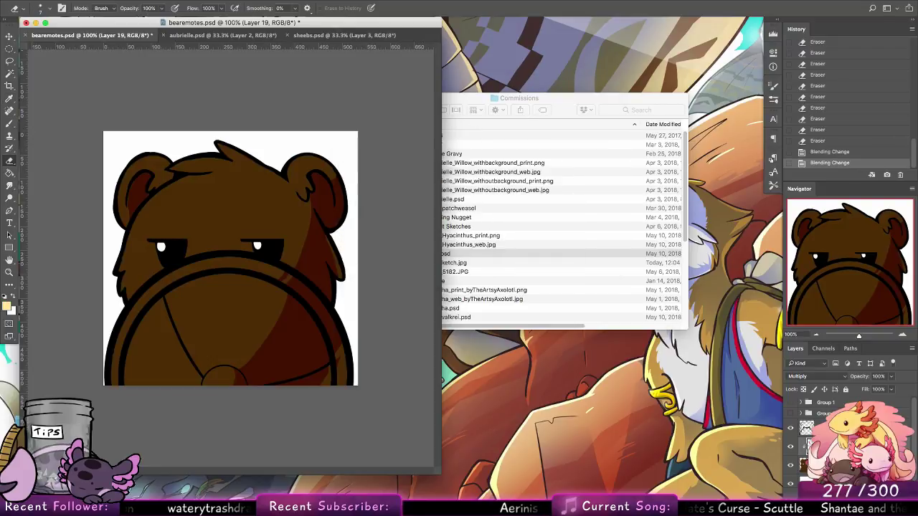
Select the shield's rim and centre boss with the Magic Wand on Layer 7 and expand the selection by 2 pixels.
left_click(10, 74)
left_click(817, 428)
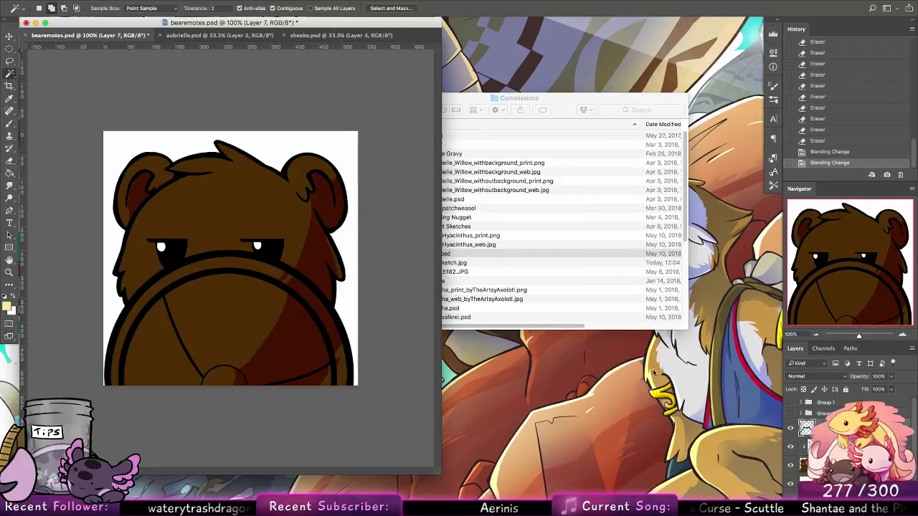
left_click(338, 340)
left_click(224, 374, "shift")
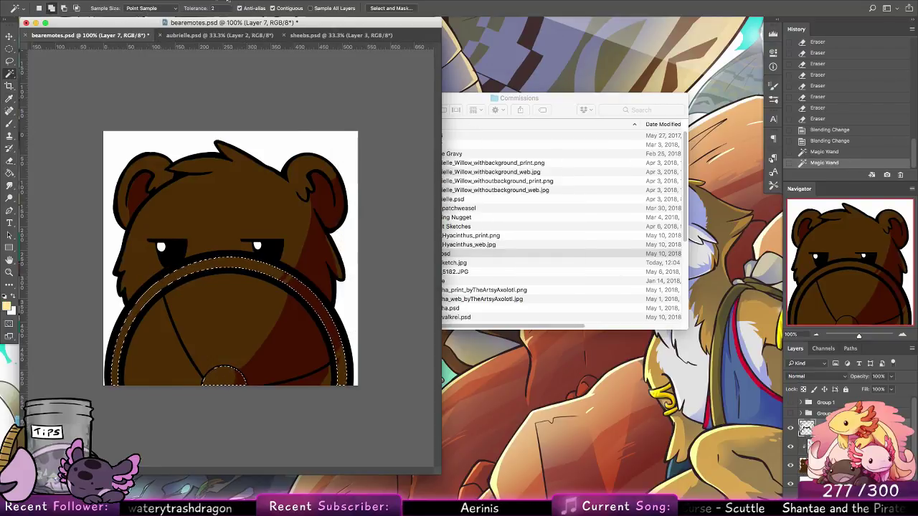
left_click(228, 2)
mouse_move(237, 123)
left_click(336, 140)
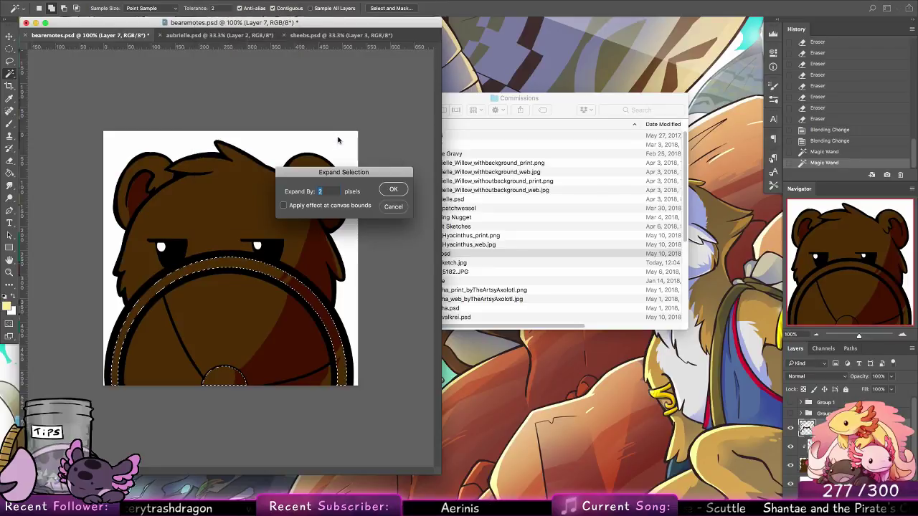
key("Return")
Fill the selected shield rim and centre boss with pale yellow on Layer 18, and clear the selection.
left_click(9, 174)
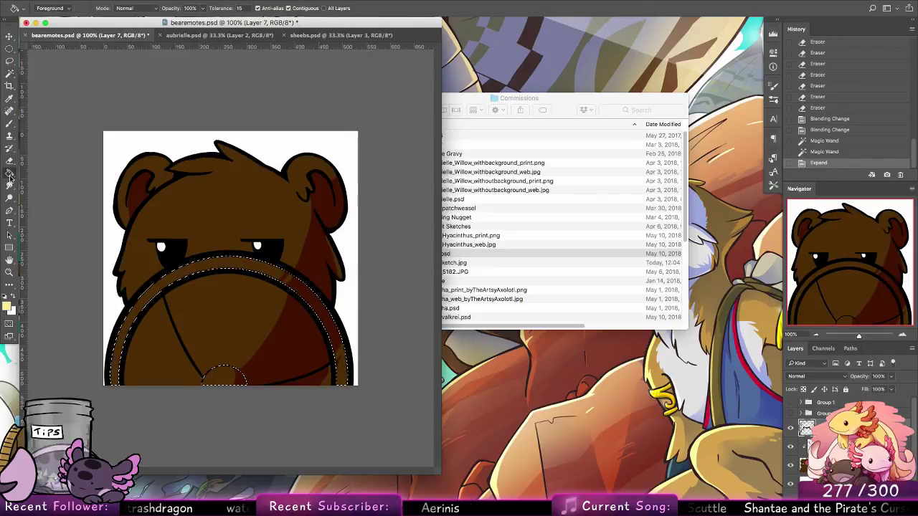
left_click(807, 438)
left_click(321, 354)
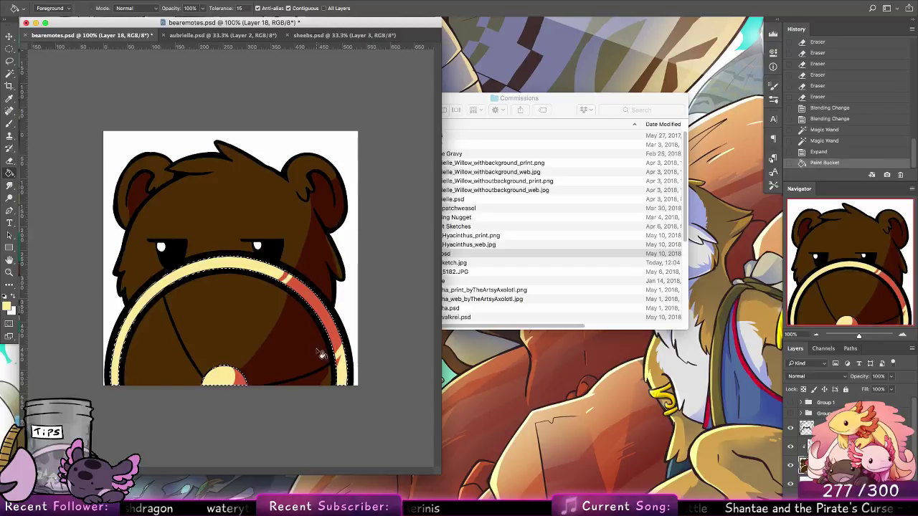
key("super+d")
Select the shield's large upper panel with the Magic Wand on Layer 7.
left_click(11, 75)
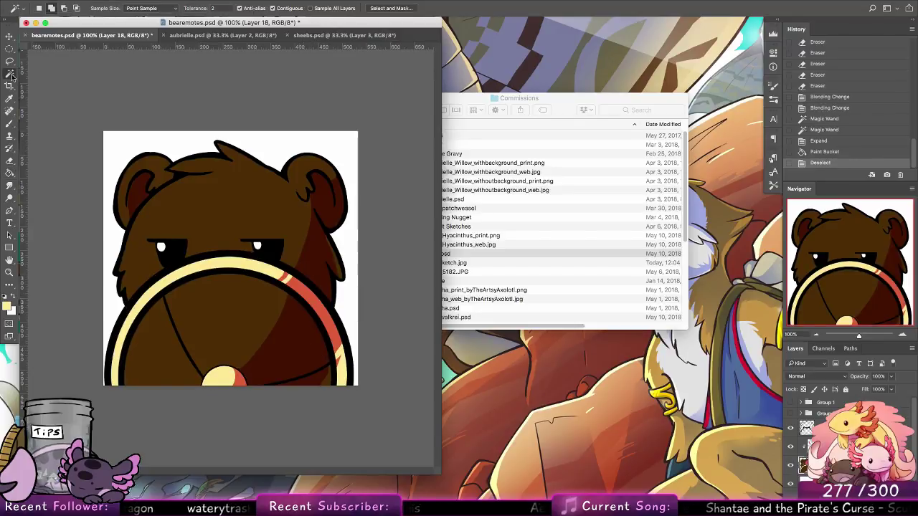
left_click(808, 429)
left_click(279, 345)
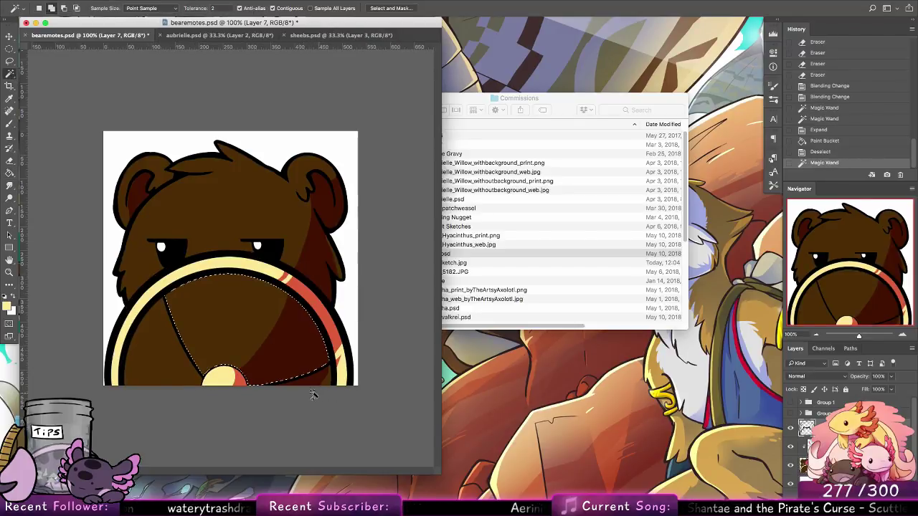
Set the foreground colour to light blue.
left_click(7, 306)
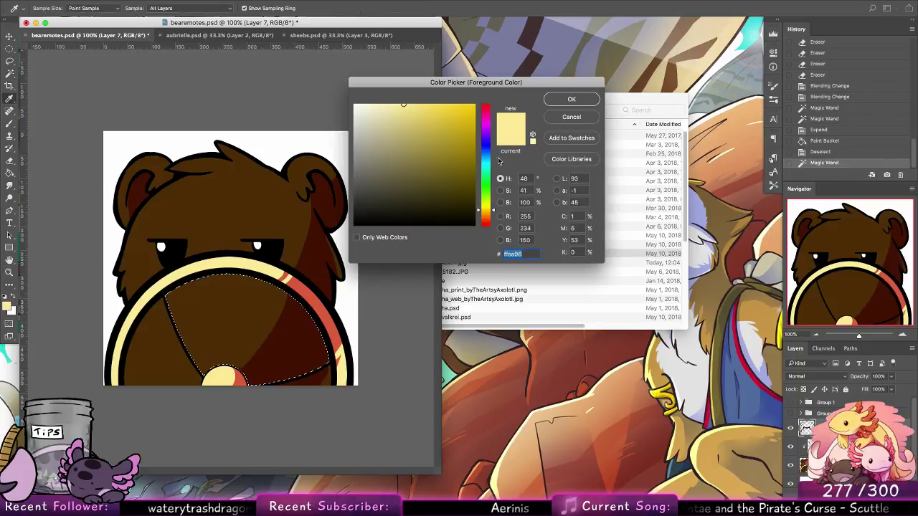
left_click(487, 157)
left_click(572, 99)
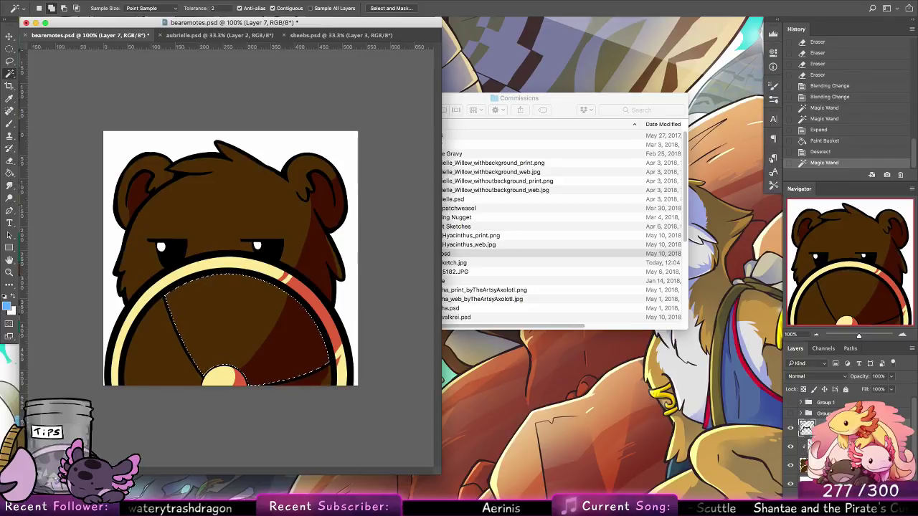
Make Layer 18 active and expand the selection of the shield's upper panel.
left_click(839, 466)
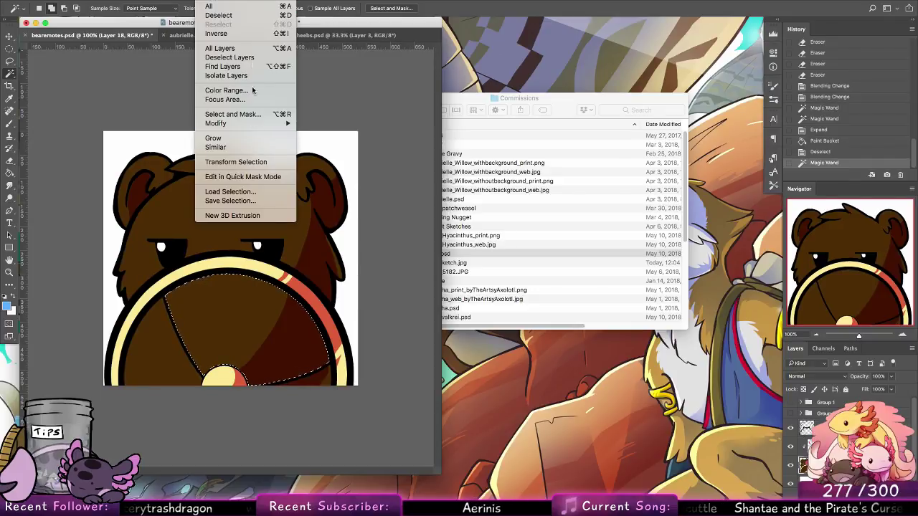
mouse_move(240, 123)
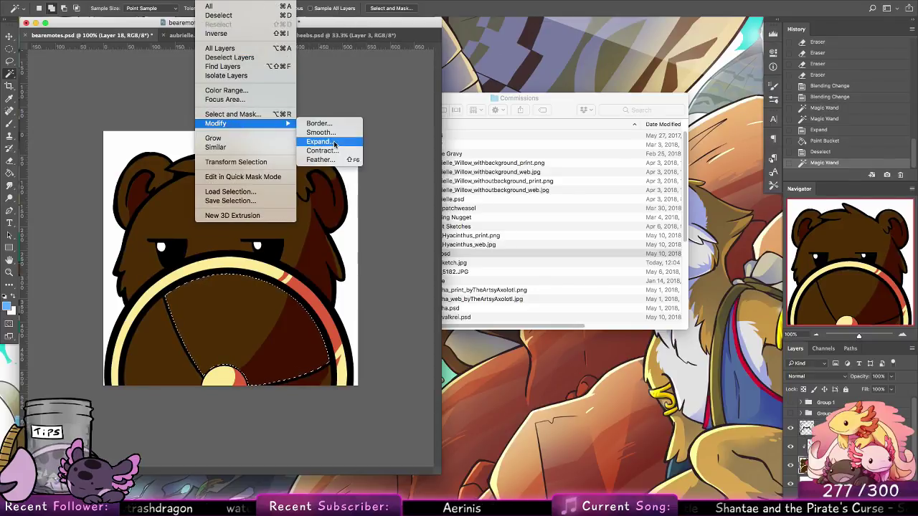
left_click(326, 141)
key("Return")
Fill the selected upper shield panel with dark blue 004687 on Layer 18, and clear the selection.
left_click(14, 174)
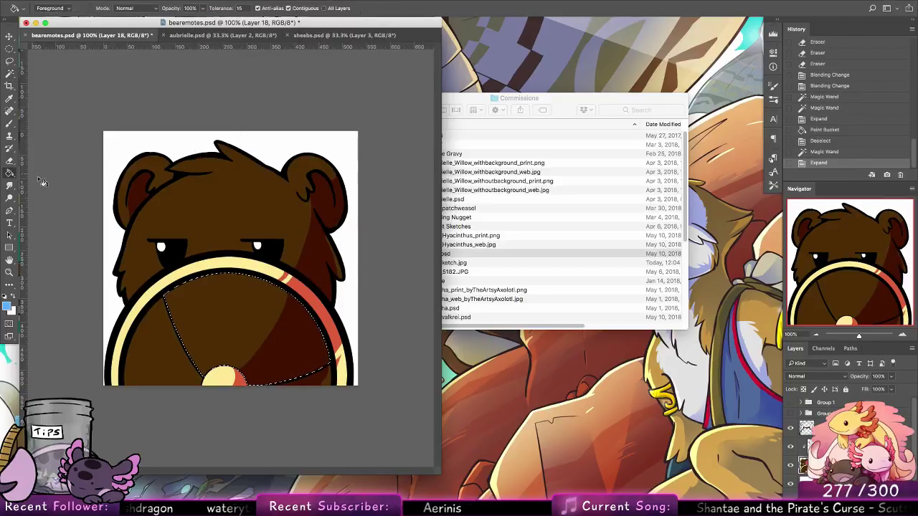
left_click(7, 307)
left_click(474, 161)
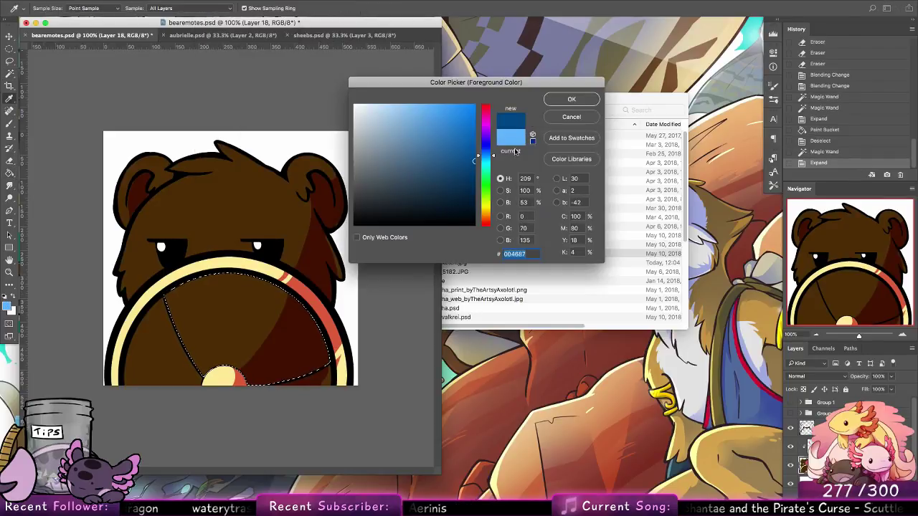
left_click(566, 103)
key("g")
left_click(276, 332)
key("cmd+d")
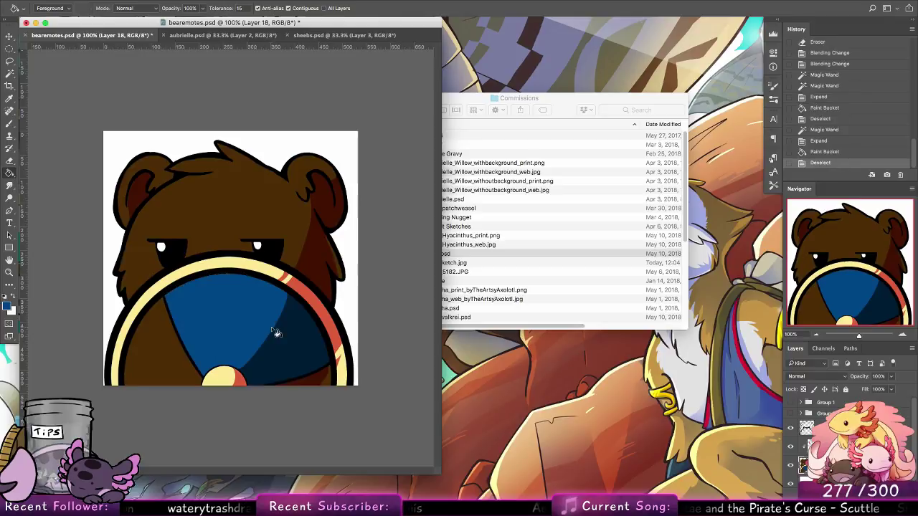
Select the shield's two remaining brown side panels with the Magic Wand on Layer 7 and expand the selection.
key("w")
left_click(801, 443)
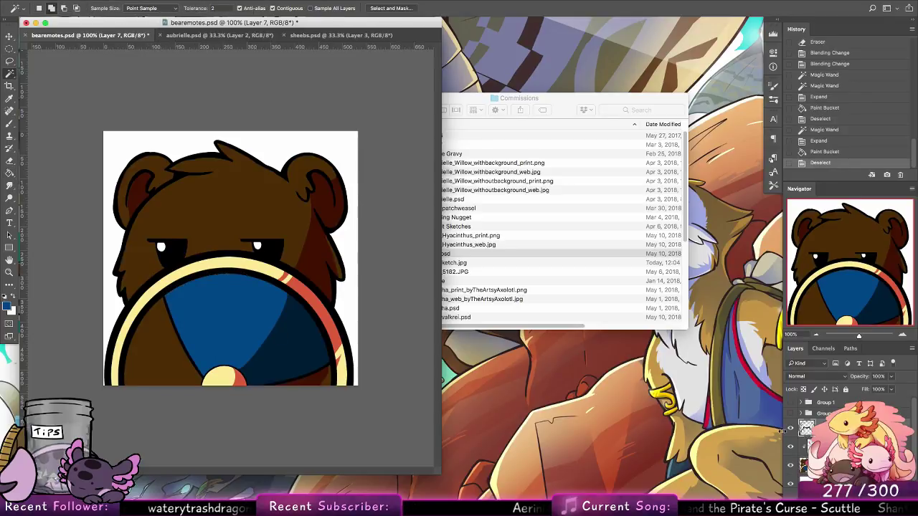
left_click(312, 378)
left_click(179, 380)
left_click(207, 0)
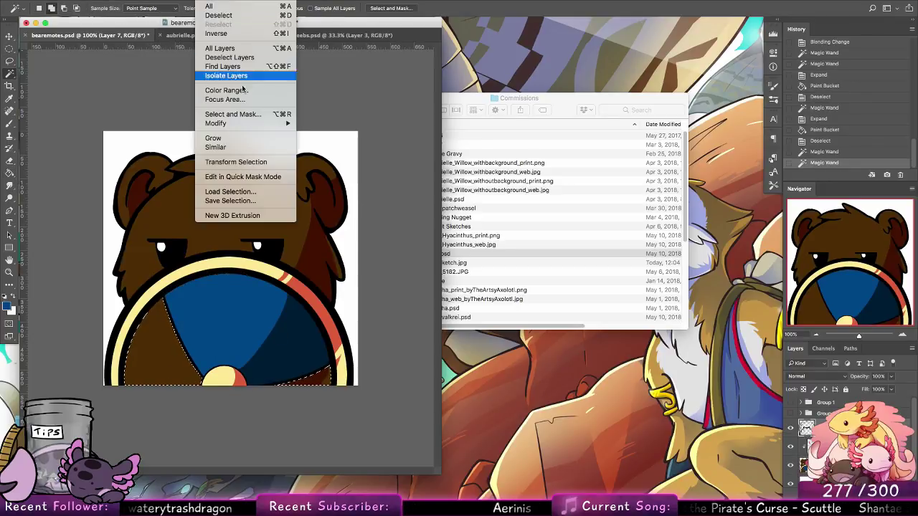
mouse_move(252, 123)
left_click(337, 141)
key("Return")
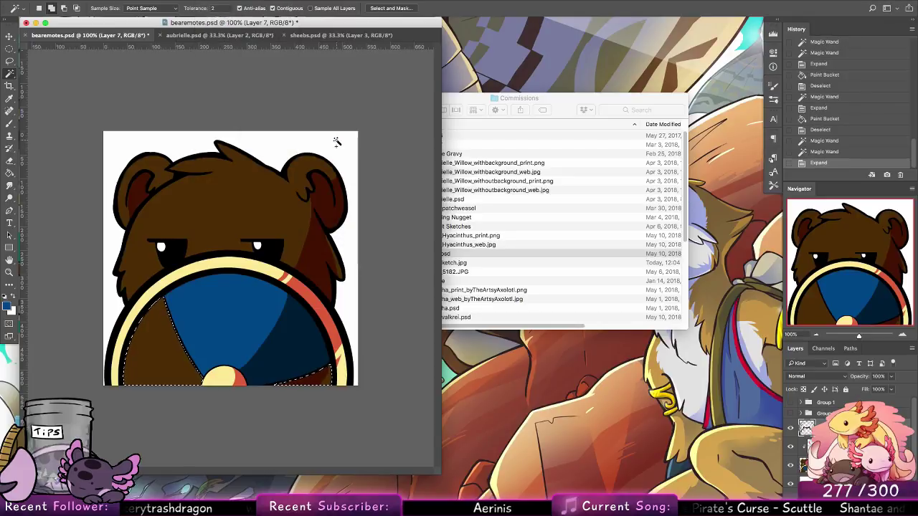
Set the foreground colour to dark red 870000.
key("i")
left_click(10, 306)
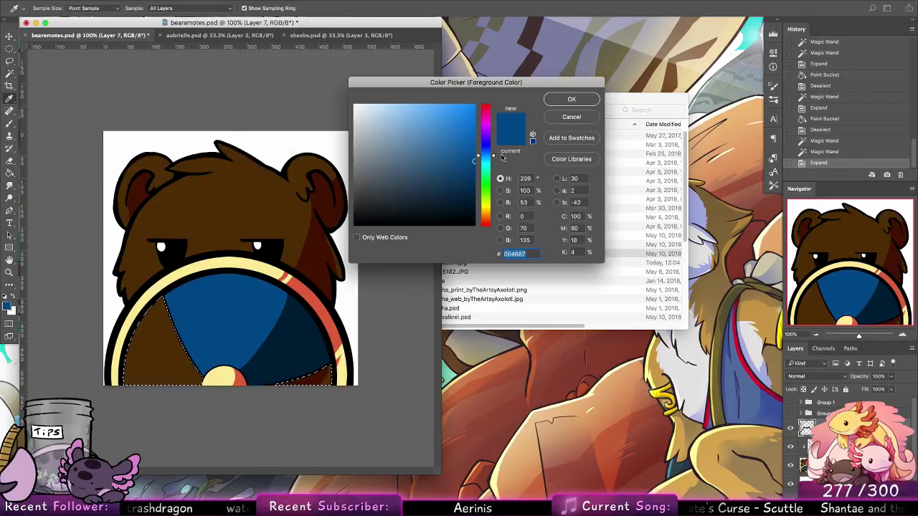
left_click_drag(488, 154, 488, 135)
left_click_drag(486, 207, 488, 227)
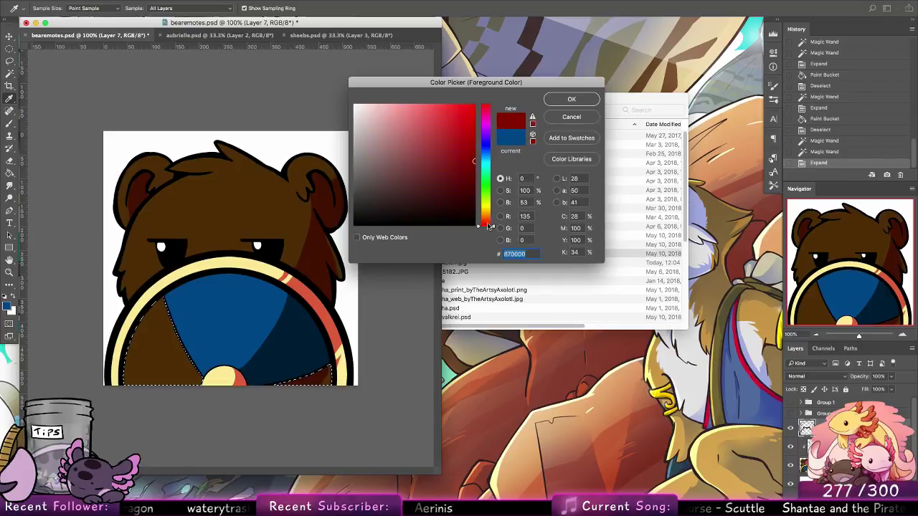
left_click(572, 99)
Fill the two selected side panels of the shield with the dark red on Layer 18, and clear the selection.
key("g")
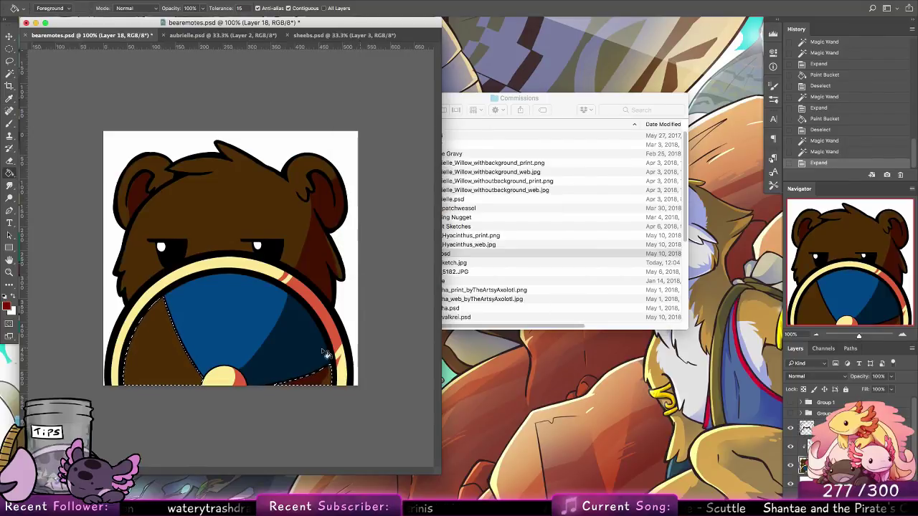
left_click(316, 378)
left_click(188, 382)
key("ctrl+d")
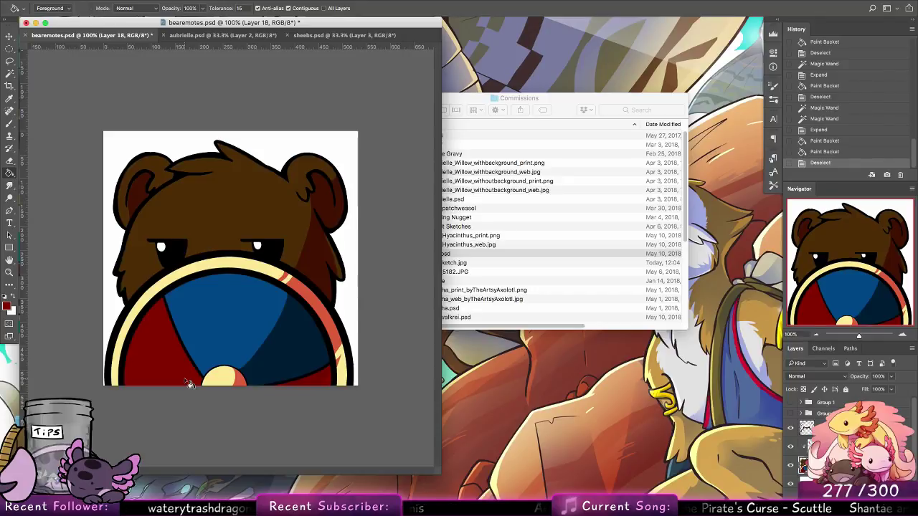
Erase thin diagonal glints out of the shadow on the shield rim's right side on Layer 19.
left_click(14, 158)
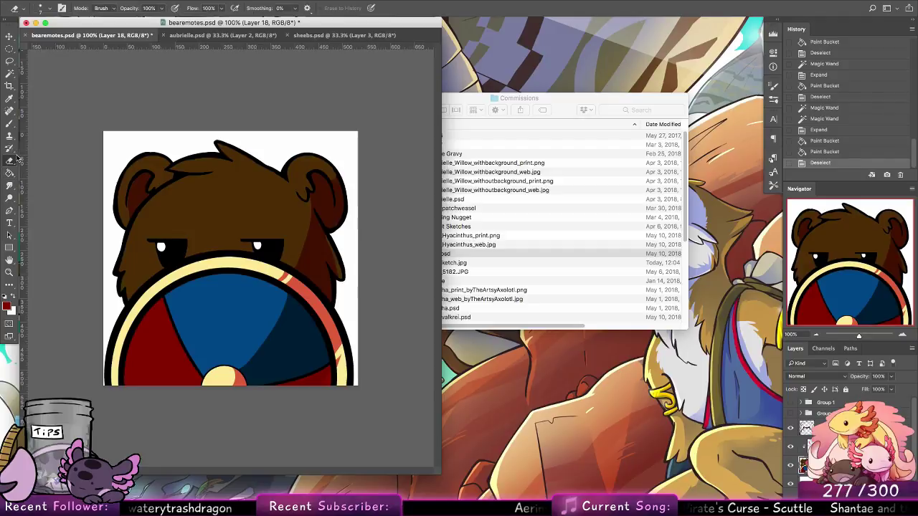
left_click(804, 447)
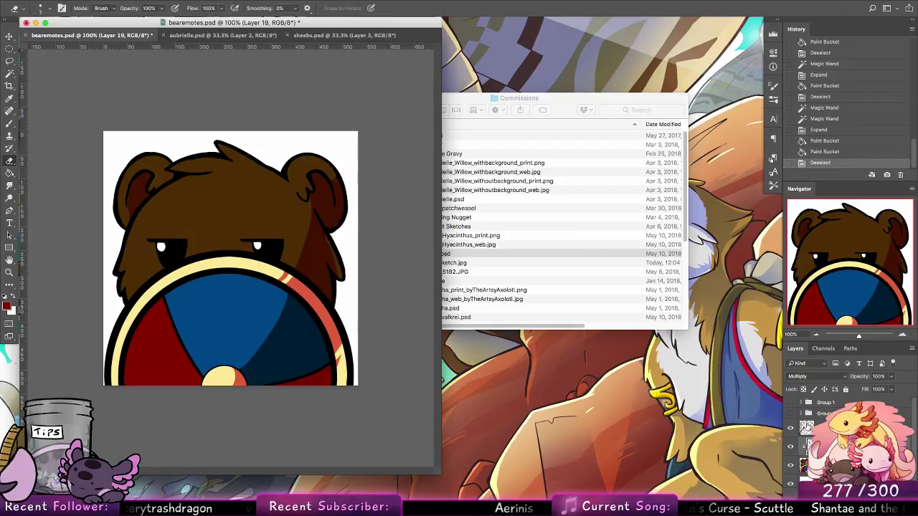
mouse_move(341, 353)
left_mouse_down()
mouse_move(357, 314)
mouse_move(330, 347)
left_mouse_up()
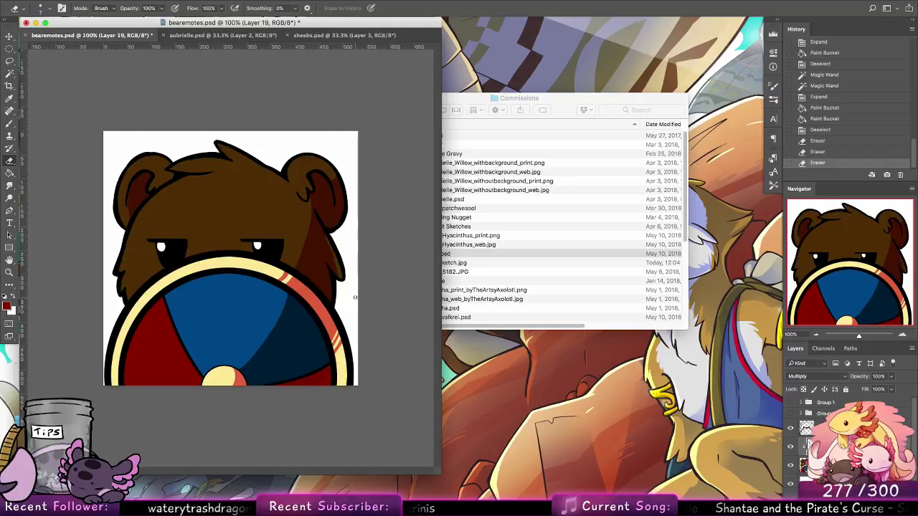
Choose a 9 px brush and sample the pink shadow colour from Layer 19 with its blending briefly set to Normal, restoring Multiply.
key("b")
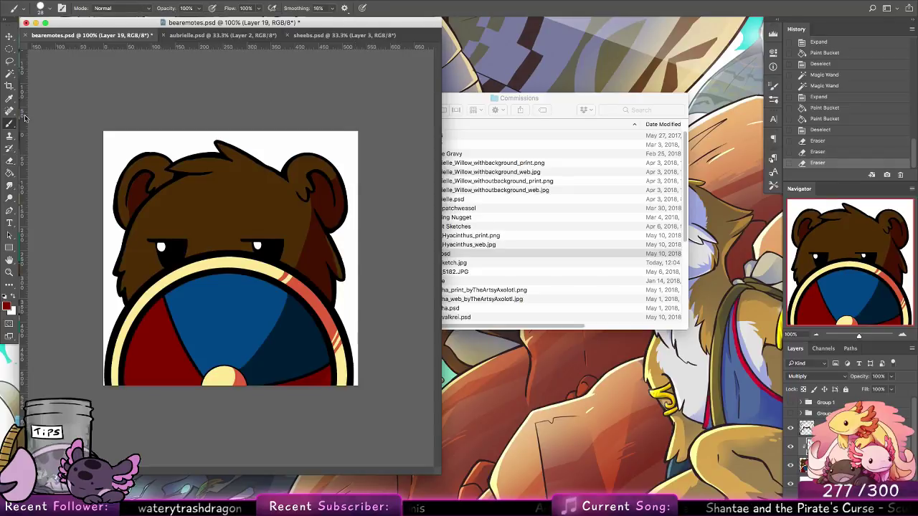
left_click(47, 9)
left_click(107, 101)
left_click(802, 376)
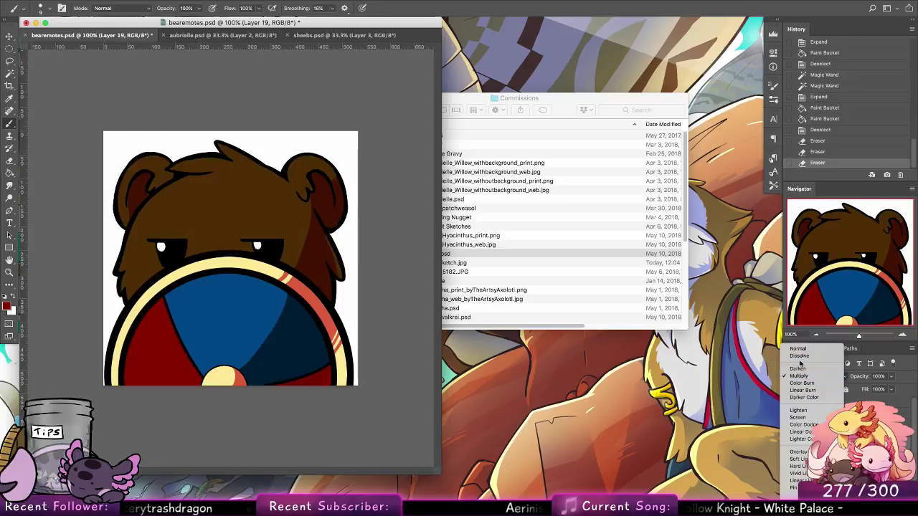
left_click(797, 349)
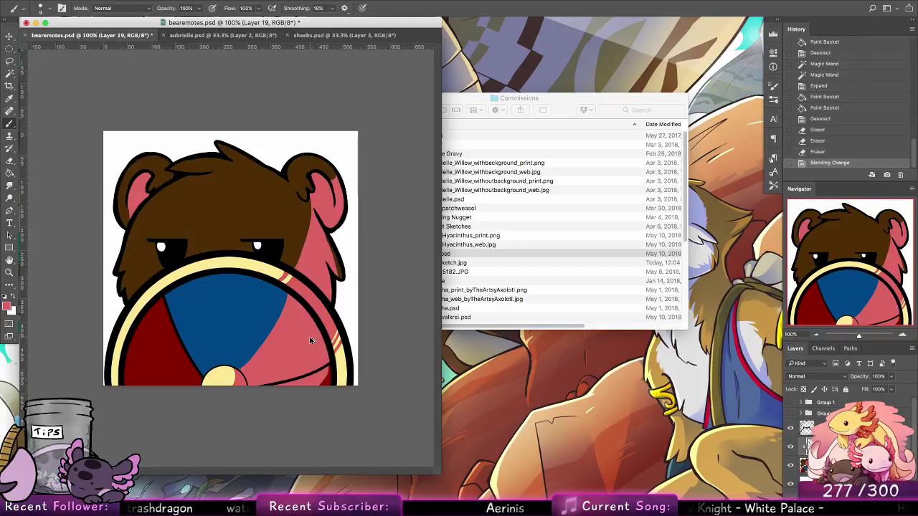
key("super+z")
Paint a narrow shadow on Layer 19 along the blue panel's upper edge beneath the shield rim, undoing stray strokes.
left_click_drag(289, 300, 194, 281)
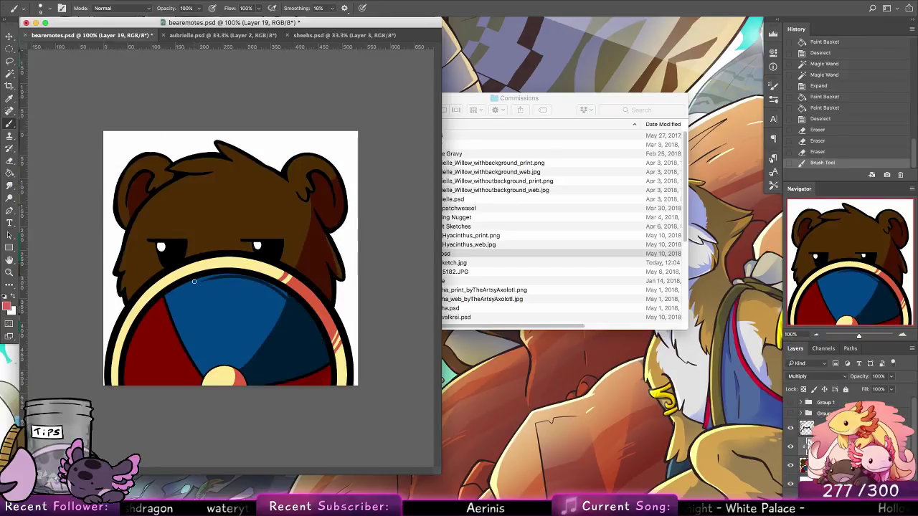
key("super+z")
mouse_move(267, 282)
left_mouse_down()
mouse_move(202, 274)
mouse_move(290, 295)
mouse_move(220, 276)
mouse_move(289, 286)
mouse_move(243, 276)
mouse_move(296, 297)
mouse_move(222, 273)
mouse_move(287, 294)
left_mouse_up()
mouse_move(214, 277)
left_mouse_down()
mouse_move(281, 291)
mouse_move(230, 282)
left_mouse_up()
key("super+z")
key("super+z")
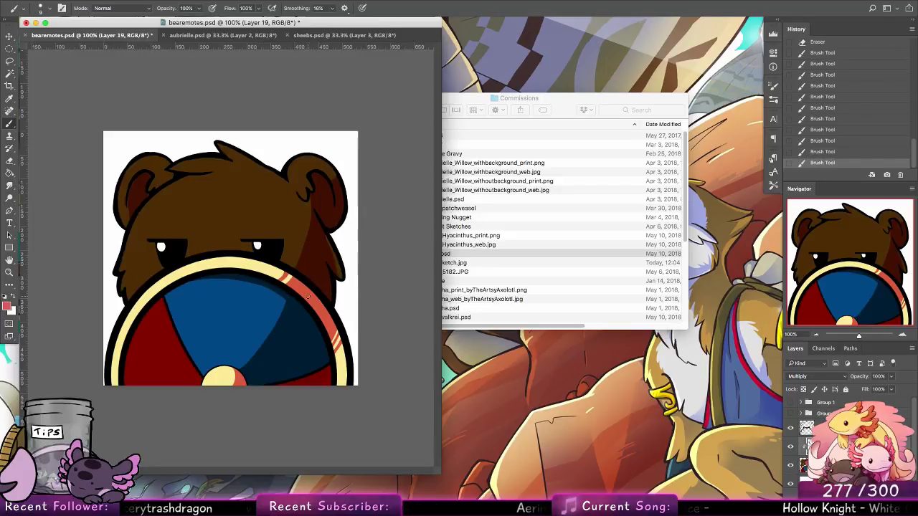
key("super+z")
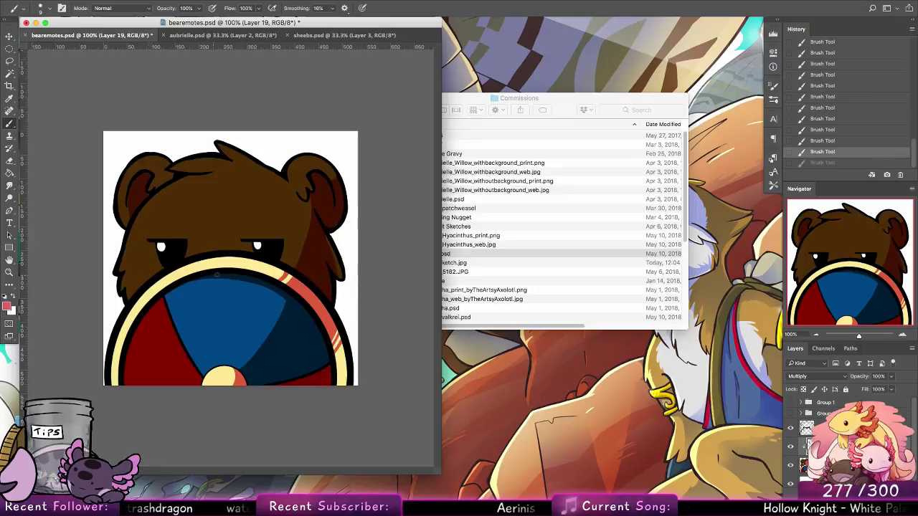
Extend the shadow beneath the rim along the left red panel's outer edge and refine it across the blue panel.
mouse_move(202, 281)
left_mouse_down()
mouse_move(168, 295)
mouse_move(122, 381)
left_mouse_up()
key("super+z")
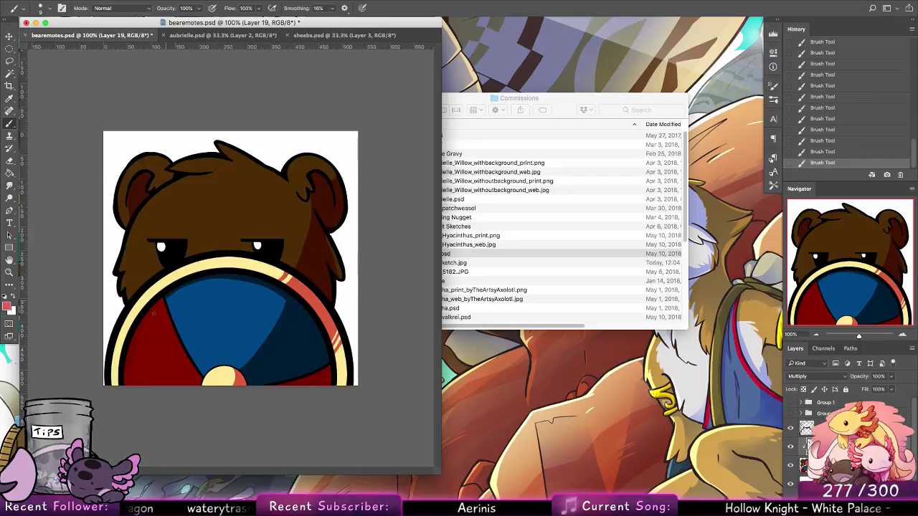
key("super+z")
mouse_move(166, 295)
left_mouse_down()
mouse_move(231, 277)
mouse_move(271, 285)
left_mouse_up()
key("super+z")
key("super+z")
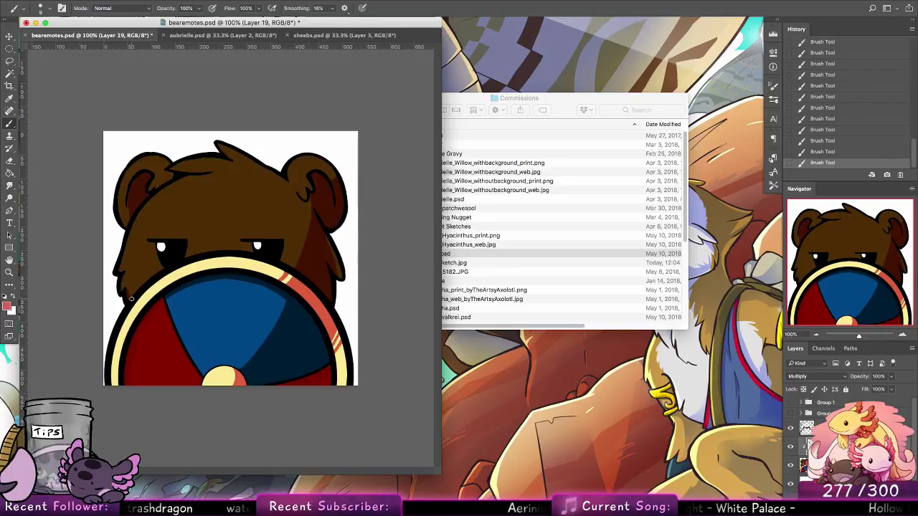
Switch the foreground colour to white and add a new layer above the shadow layer as a clipping mask.
key("x")
key("super+shift+alt+n")
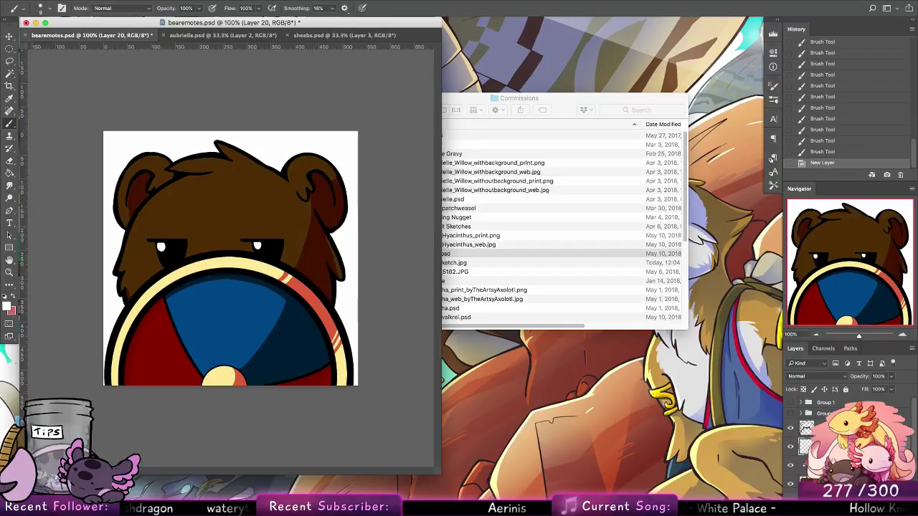
right_click(825, 446)
left_click(771, 270)
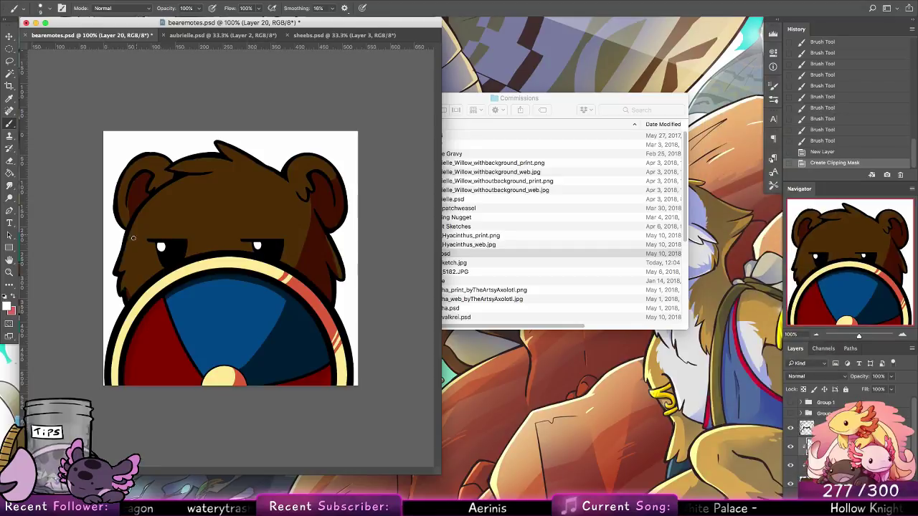
Paint white highlights with the 9 px brush along the left side of the bear's head, the left ear's edge and the hair tuft.
left_click_drag(137, 218, 121, 272)
left_click(47, 9)
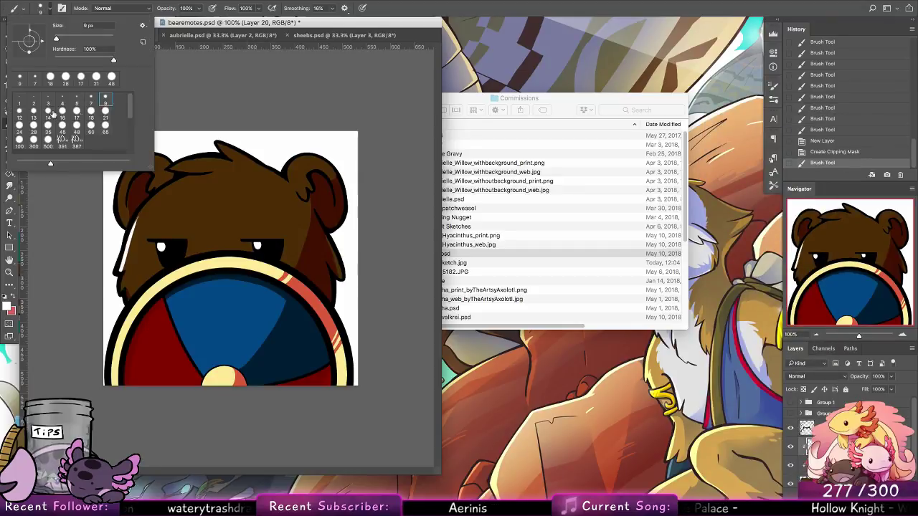
left_click_drag(146, 208, 121, 272)
left_click_drag(151, 200, 133, 239)
mouse_move(173, 182)
left_mouse_down()
mouse_move(133, 237)
mouse_move(152, 205)
mouse_move(121, 177)
left_mouse_up()
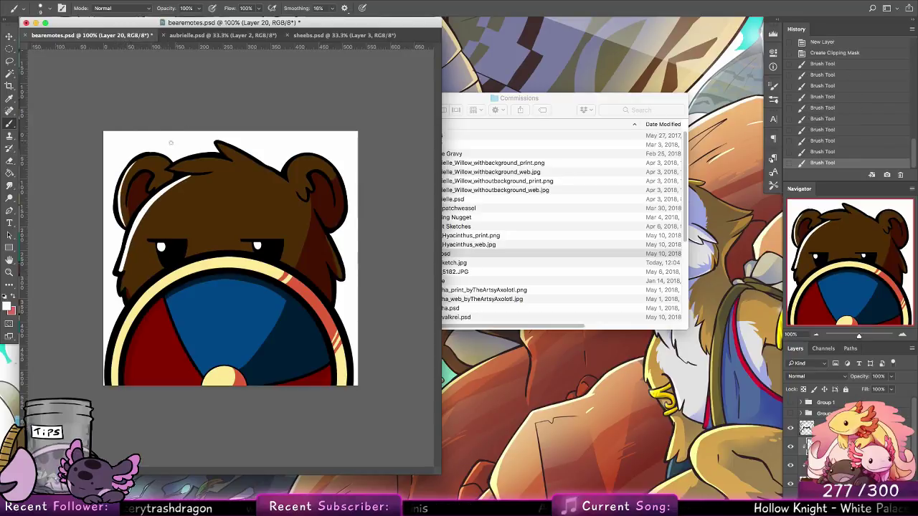
left_click_drag(216, 152, 251, 160)
mouse_move(173, 169)
left_mouse_down()
mouse_move(213, 159)
mouse_move(178, 170)
mouse_move(132, 239)
left_mouse_up()
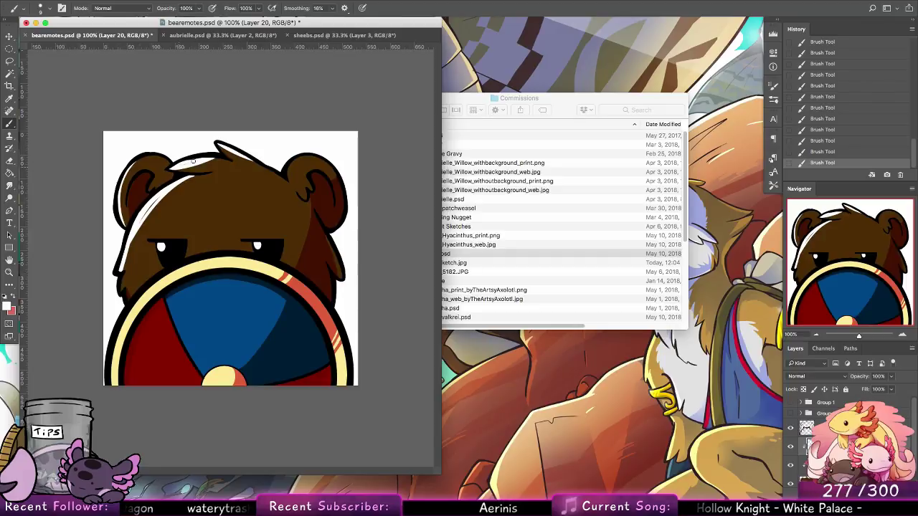
Paint white highlights on the left cheek fur, the top of the right ear and the left part of the shield rim.
left_click_drag(161, 195, 158, 201)
left_click_drag(120, 284, 125, 282)
mouse_move(287, 179)
left_mouse_down()
mouse_move(320, 157)
mouse_move(302, 159)
left_mouse_up()
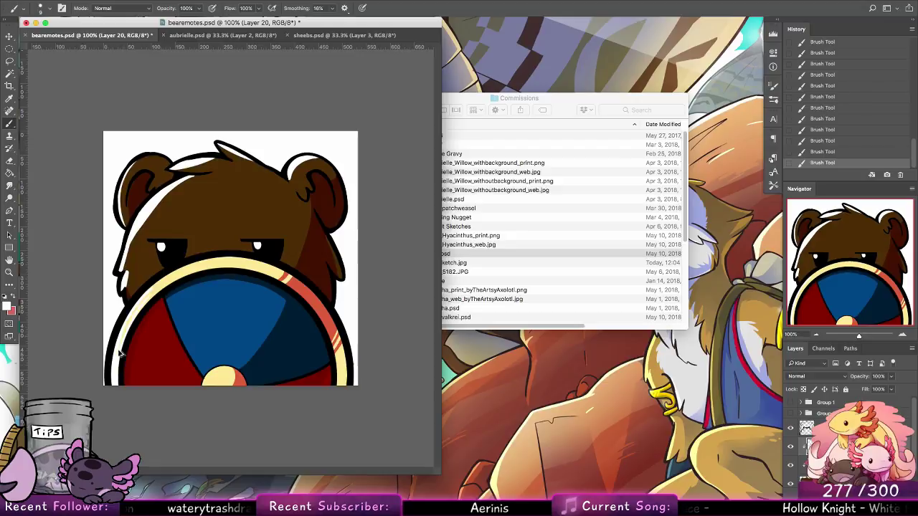
key("alt+super+z")
key("alt+super+z")
key("shift+super+z")
key("shift+super+z")
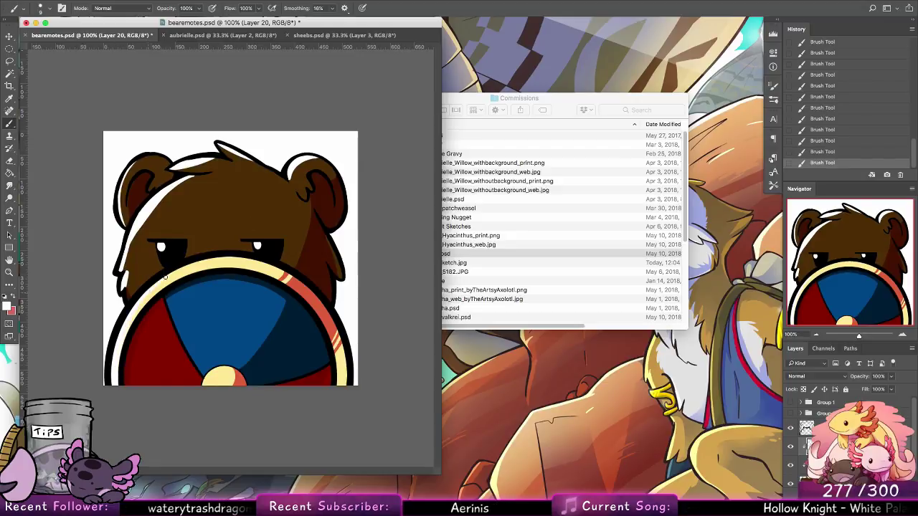
Paint white highlights along the top of the shield rim and down the blue panel's left edge, undoing stray strokes.
mouse_move(186, 268)
left_mouse_down()
mouse_move(269, 265)
mouse_move(237, 258)
left_mouse_up()
key("super+z")
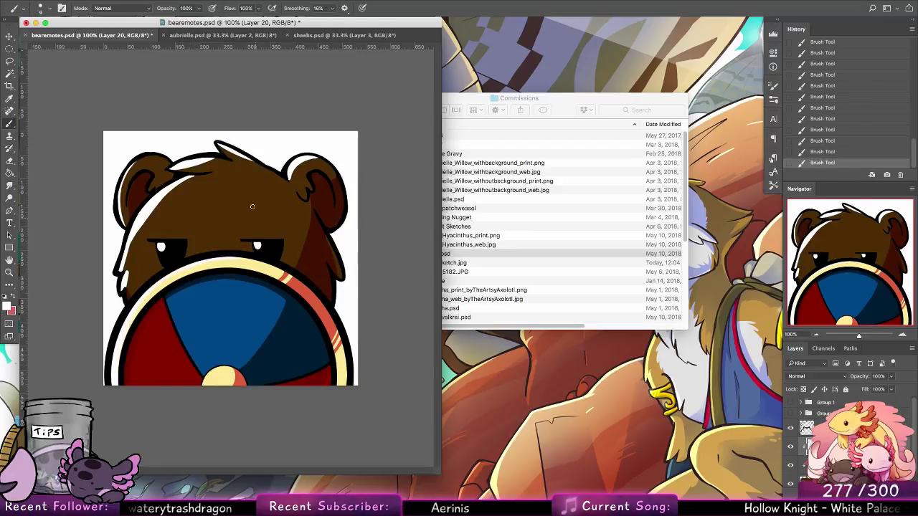
left_click_drag(166, 296, 198, 366)
left_click_drag(167, 294, 192, 355)
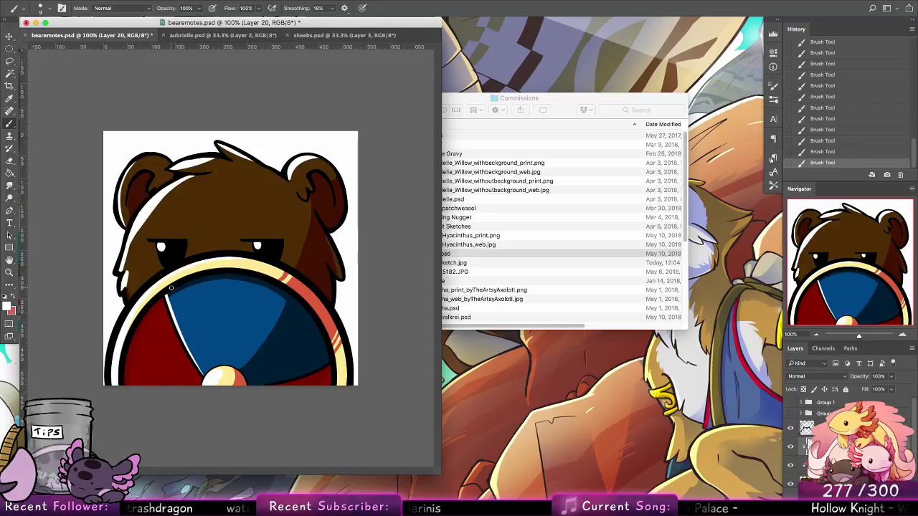
key("super+z")
left_click_drag(223, 259, 215, 267)
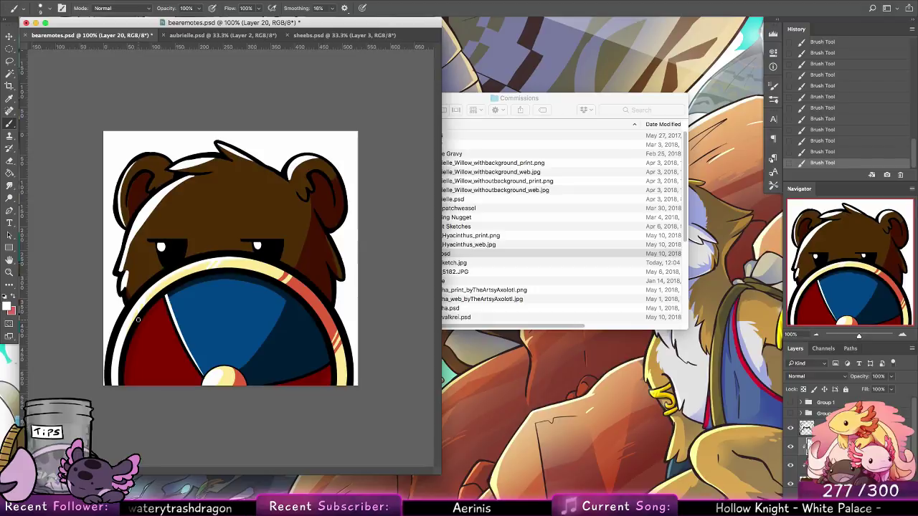
Set the blending mode of the highlight layer, Layer 20, to Overlay.
key("z")
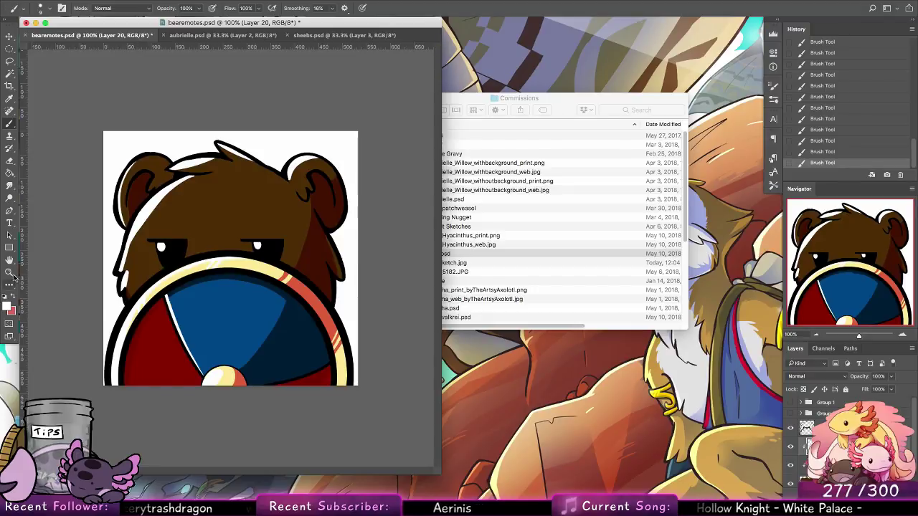
left_click(817, 377)
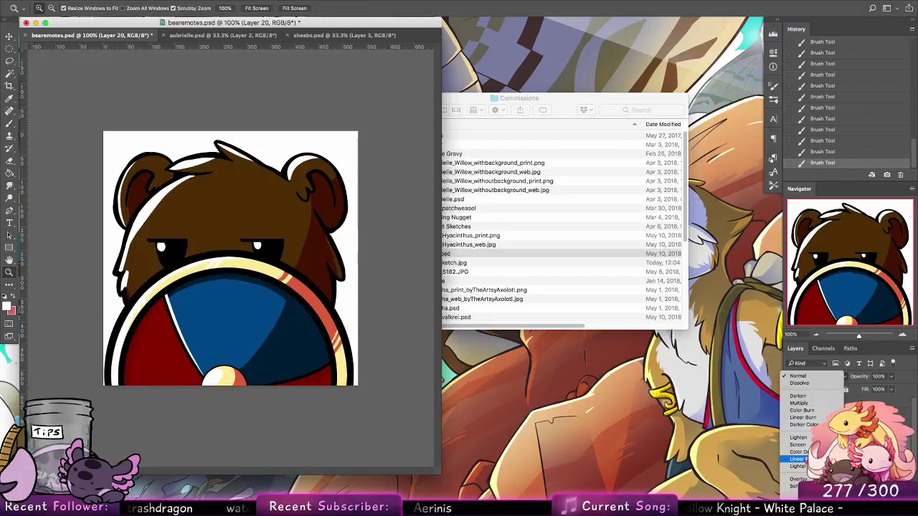
left_click(799, 479)
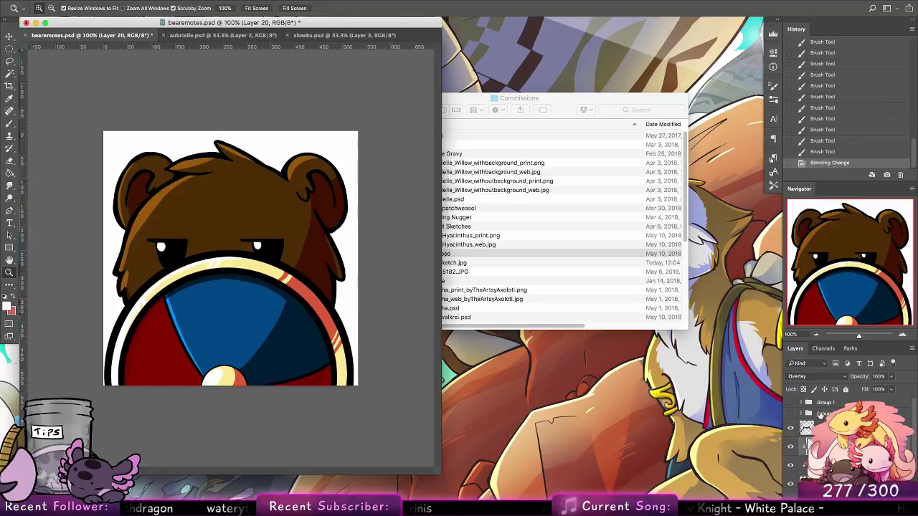
Brush further white highlights onto the left cheek fur and the left ear's outer edge on Layer 20.
left_click(10, 125)
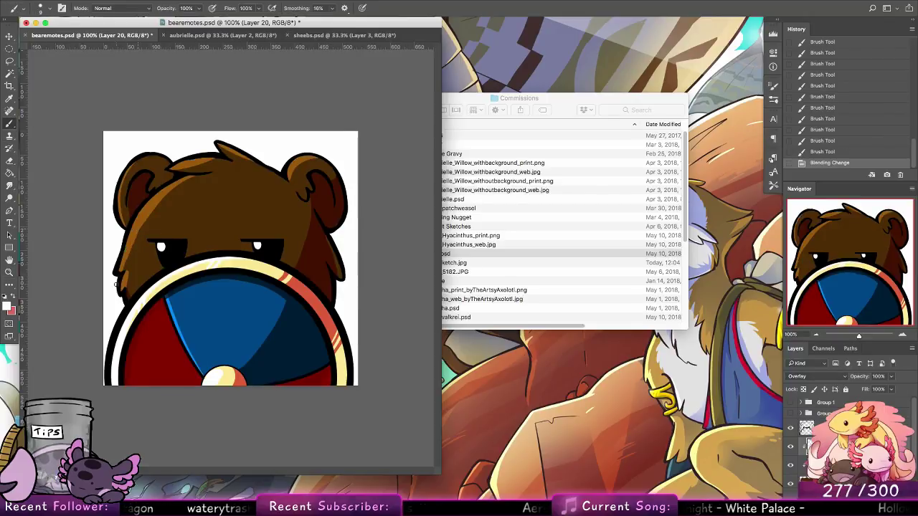
left_click_drag(117, 285, 123, 296)
left_click_drag(139, 230, 132, 248)
left_click_drag(129, 250, 122, 278)
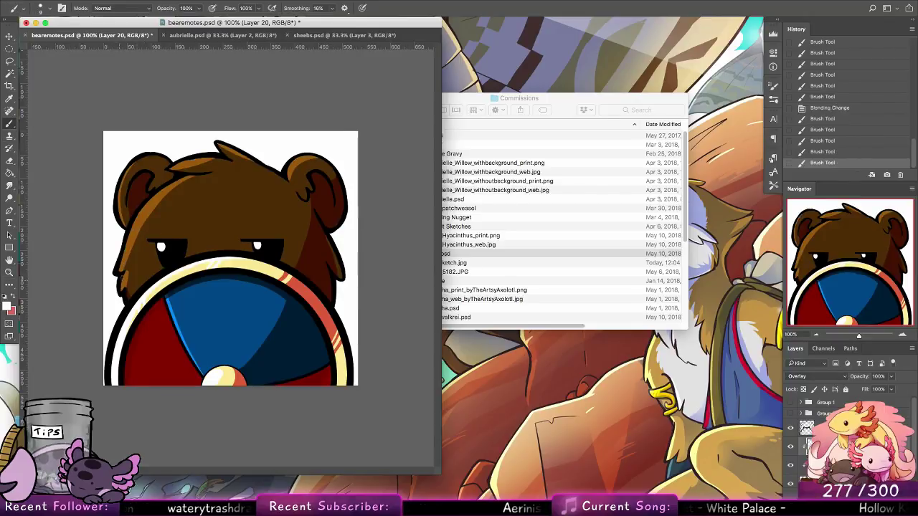
key("super+z")
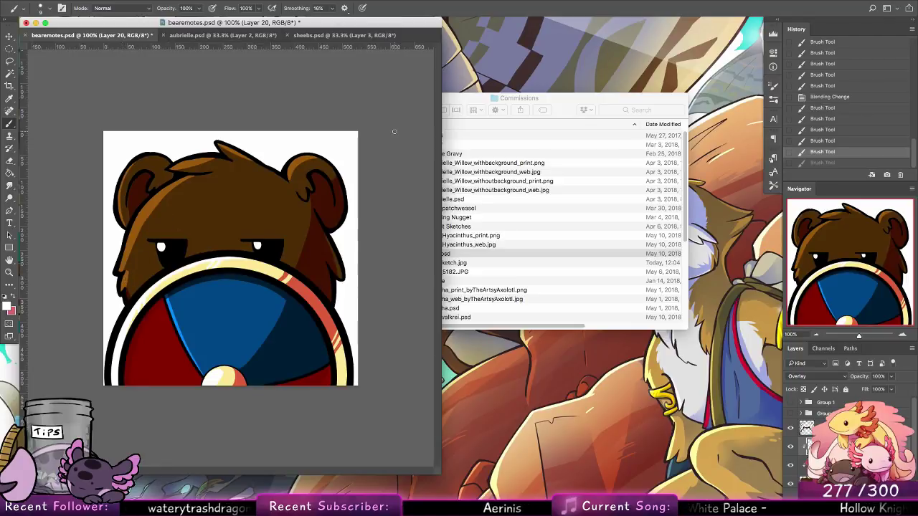
mouse_move(147, 156)
left_mouse_down()
mouse_move(122, 202)
mouse_move(127, 228)
left_mouse_up()
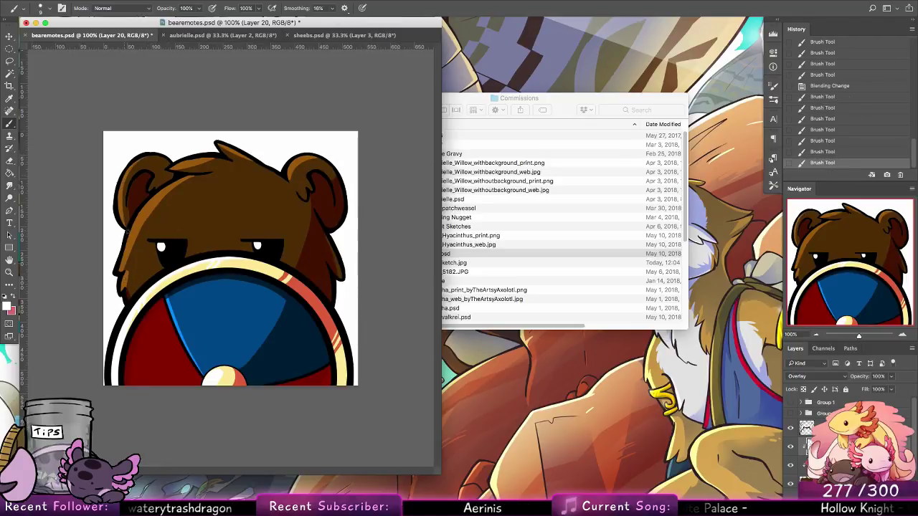
left_click_drag(143, 157, 131, 165)
Check the bear emote at a reduced size and save bearemotes.psd.
left_click(10, 272)
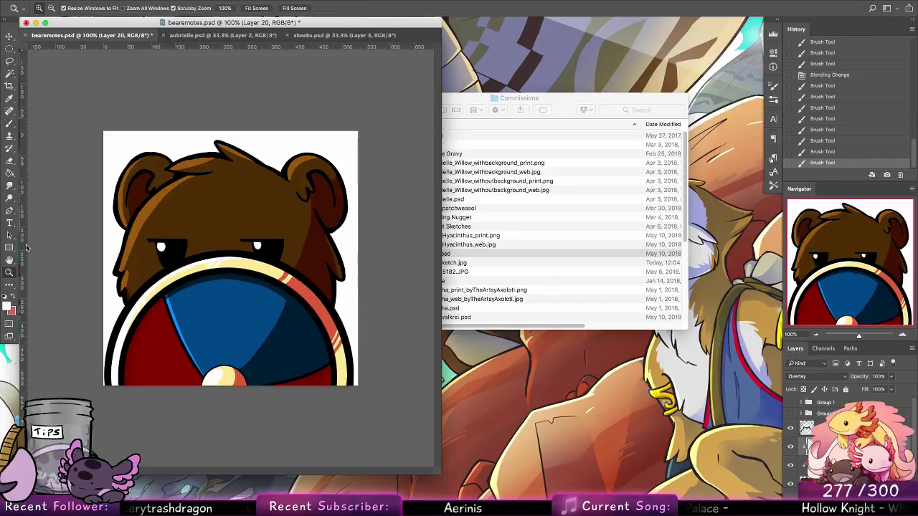
left_click_drag(340, 195, 321, 174)
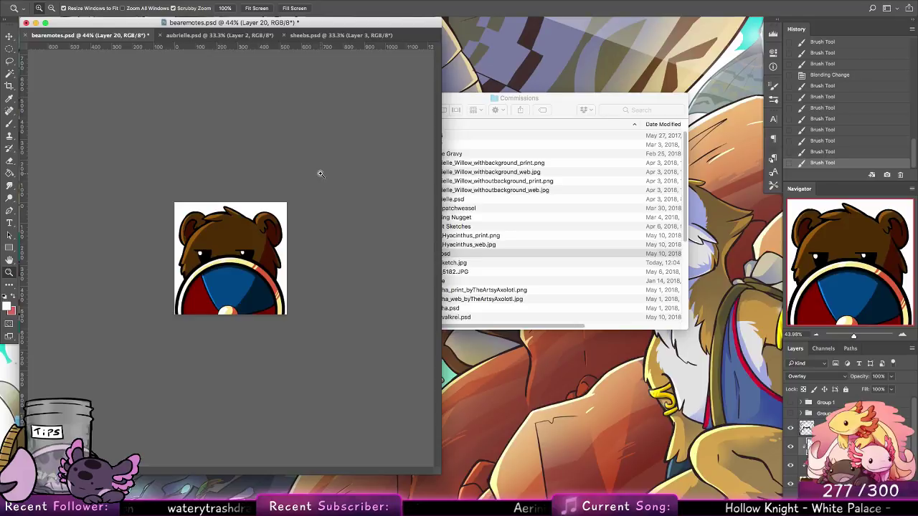
key("super+s")
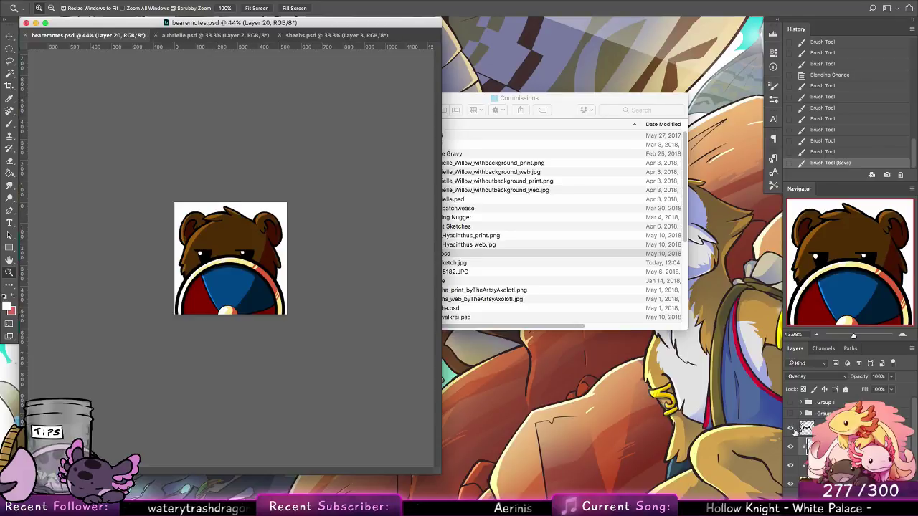
Group the finished bear emote's layers and save bearemotes.psd.
key("super+g")
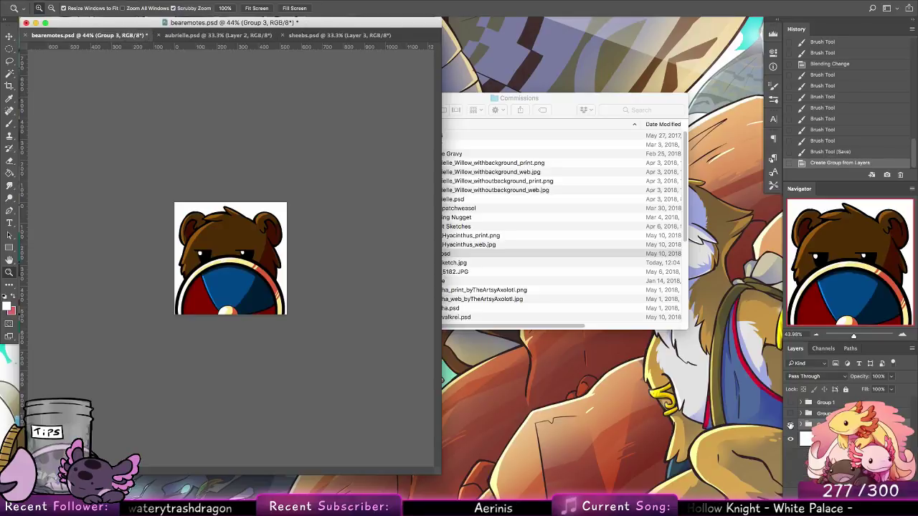
key("super+s")
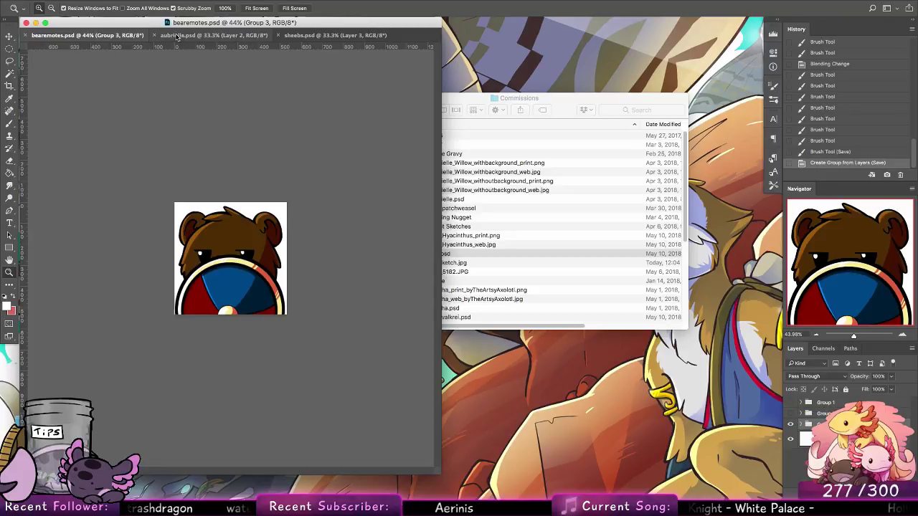
Close aubrielle.psd, sheebs.psd, the Commissions folder window and bearemotes.psd.
left_click(208, 35)
left_click(155, 36)
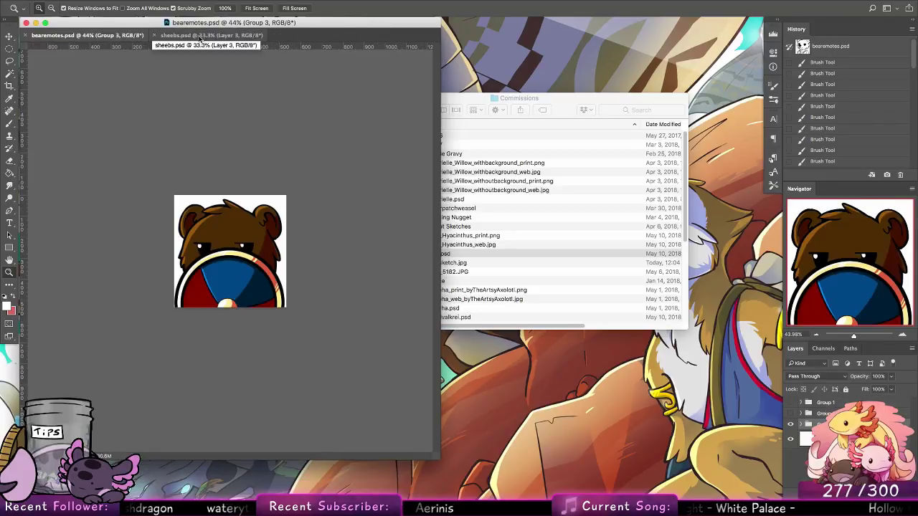
left_click(159, 36)
left_click(155, 35)
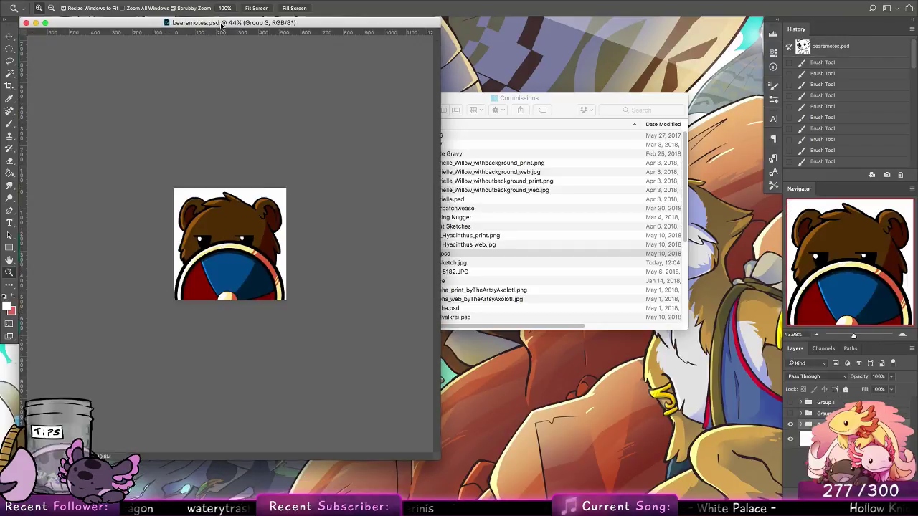
left_click(567, 97)
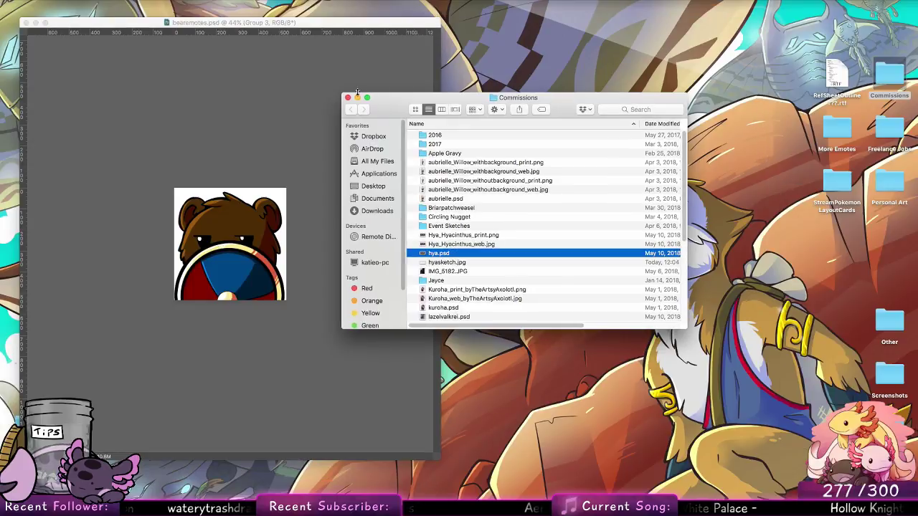
left_click(347, 99)
left_click(72, 67)
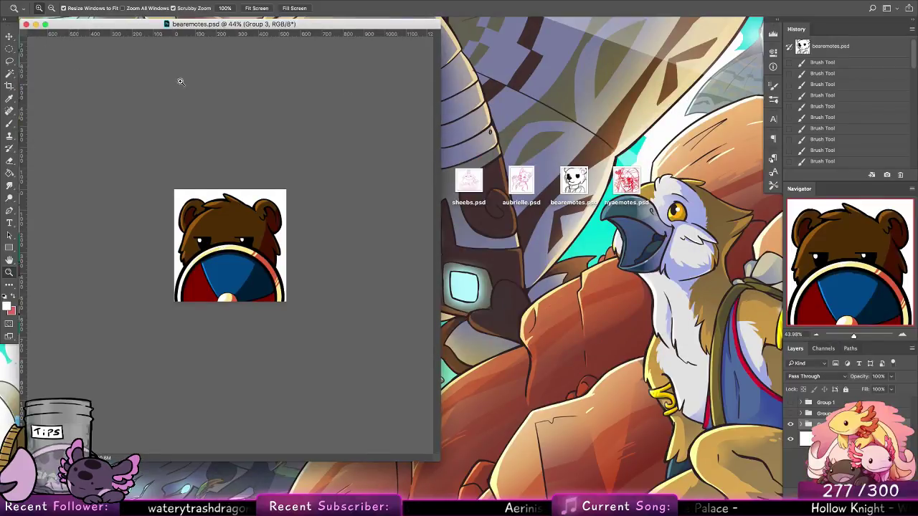
left_click(25, 25)
Preview bearemotes.psd, hyaemotes.psd and aubrielle.psd on the desktop.
left_click(583, 188)
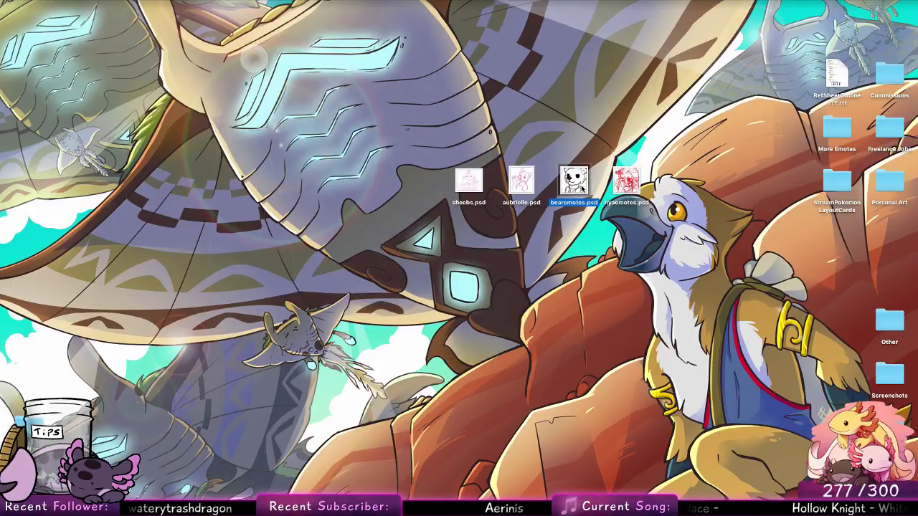
key("space")
key("Right")
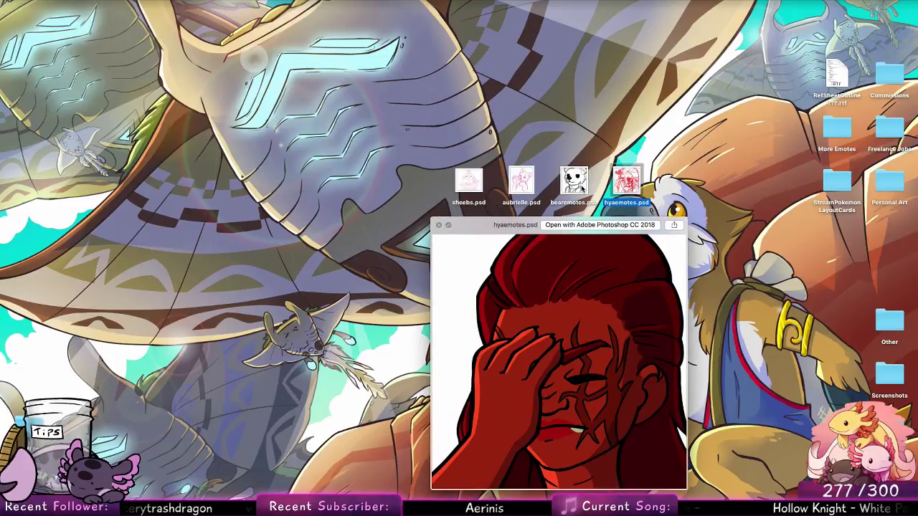
key("Left")
key("Left")
key("space")
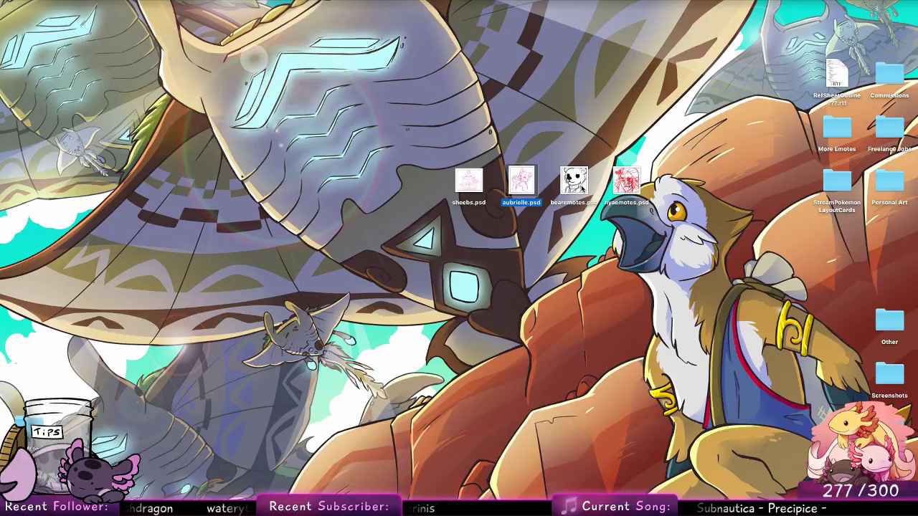
Open sheebs.psd from the desktop in Photoshop.
left_click(558, 229)
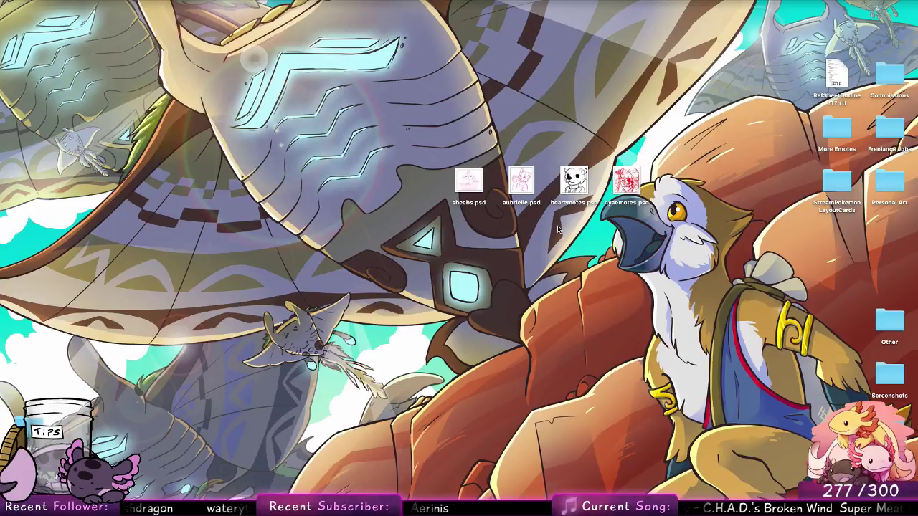
double_click(466, 185)
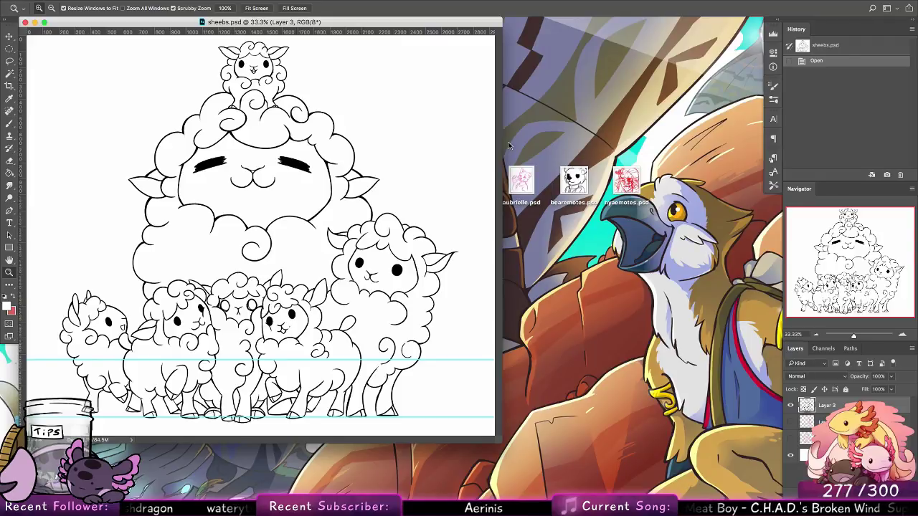
Move image.jpg from the Dropbox folder to the desktop and preview the plush sheep photo.
left_click(605, 4)
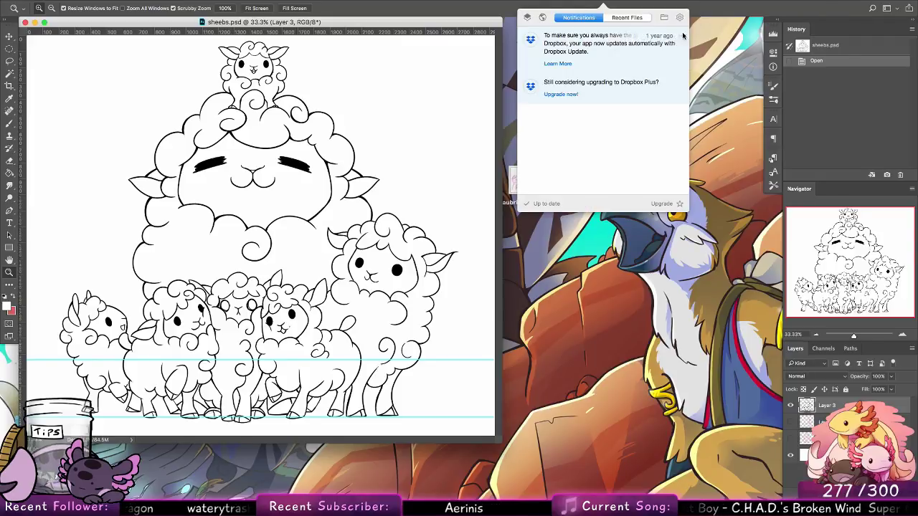
left_click(667, 19)
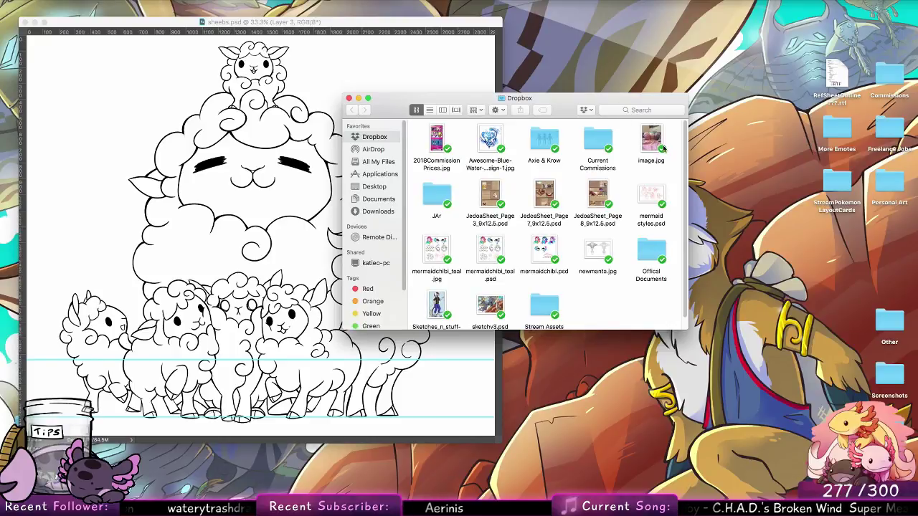
left_click_drag(649, 143, 624, 86)
left_click(348, 98)
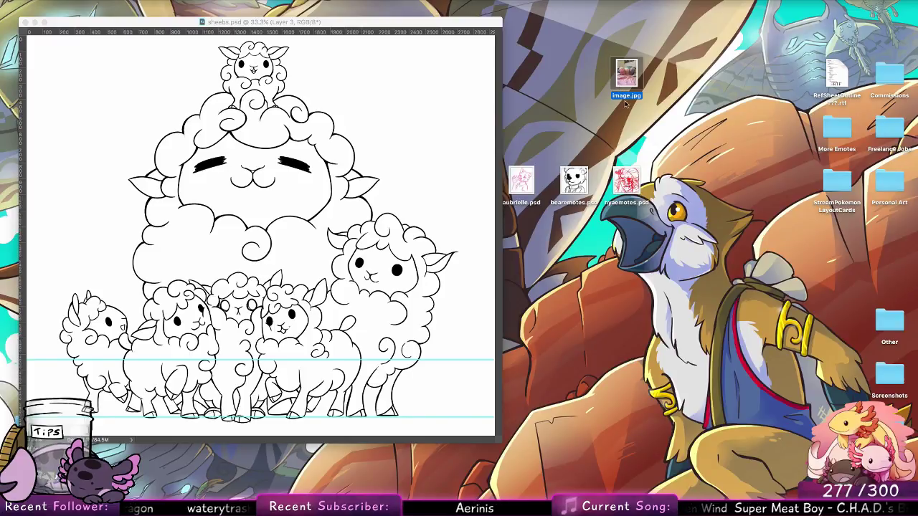
key("space")
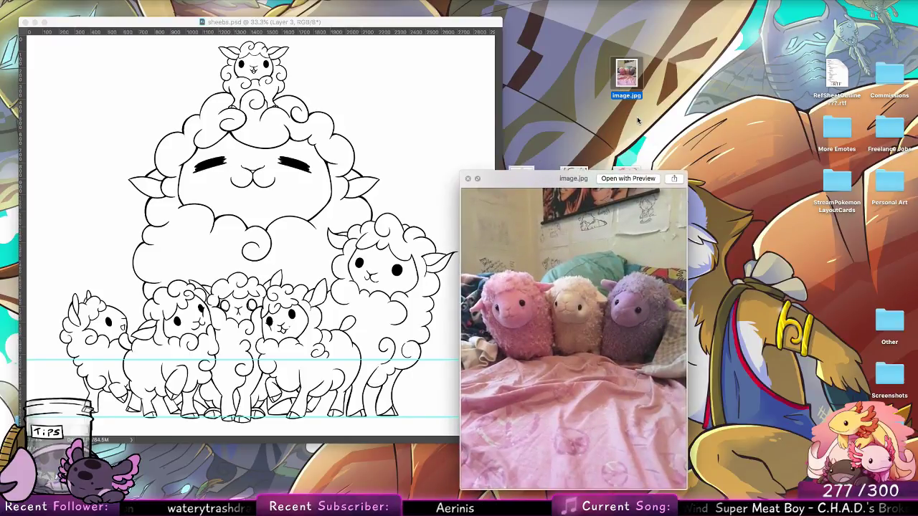
key("space")
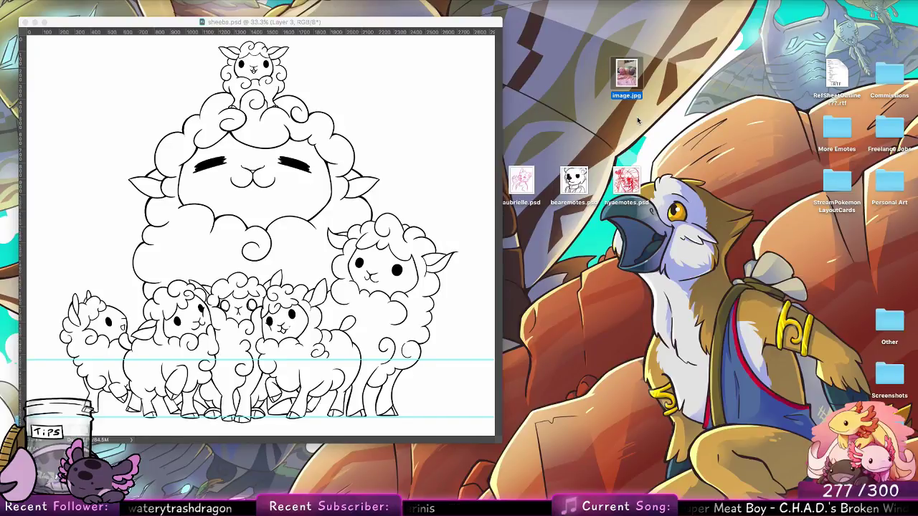
Move the second image.jpg from the Dropbox folder to the desktop, keeping both files, and close the folder.
left_click(602, 1)
left_click(662, 17)
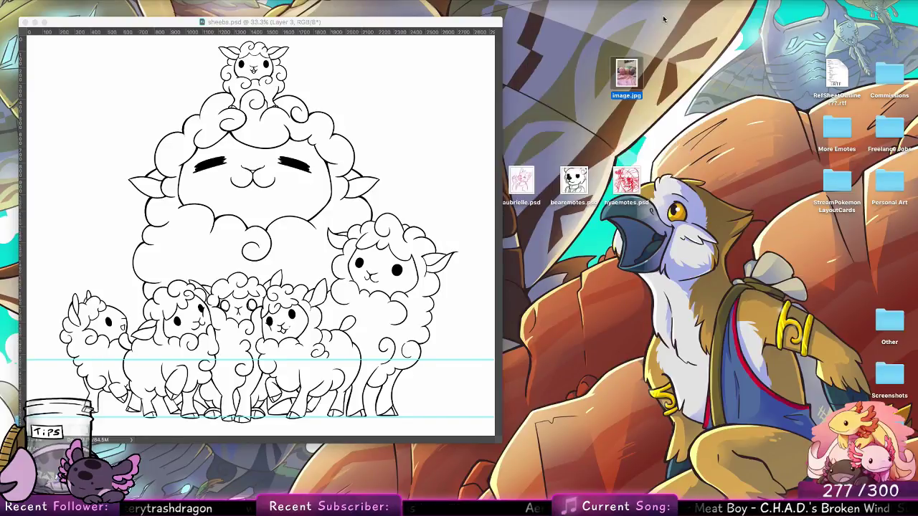
left_click_drag(654, 126, 653, 130)
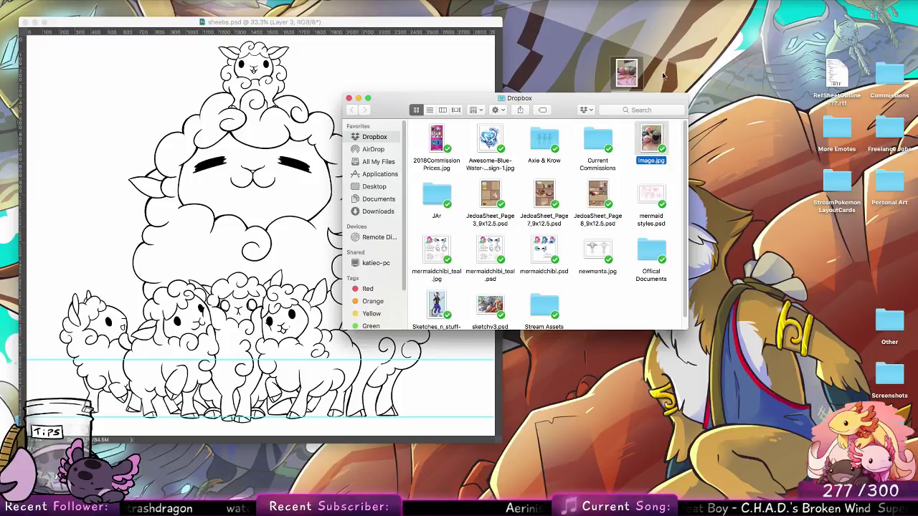
left_click(403, 67)
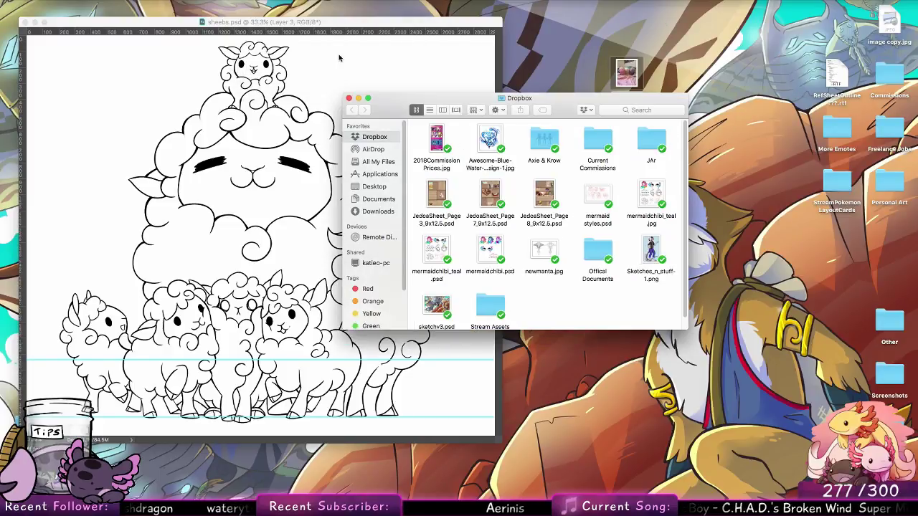
left_click(348, 98)
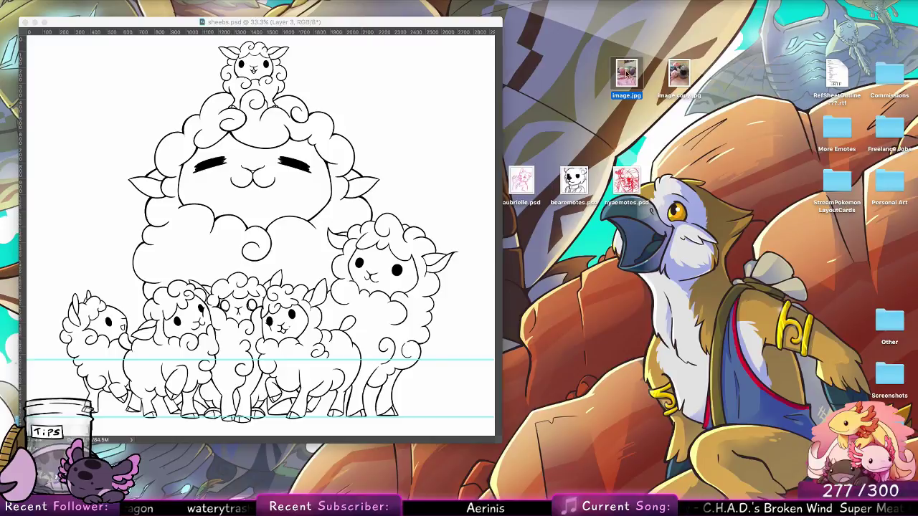
Preview the reference photos image.jpg and image copy.jpg to examine the plush sheep's colours.
key("space")
key("Left")
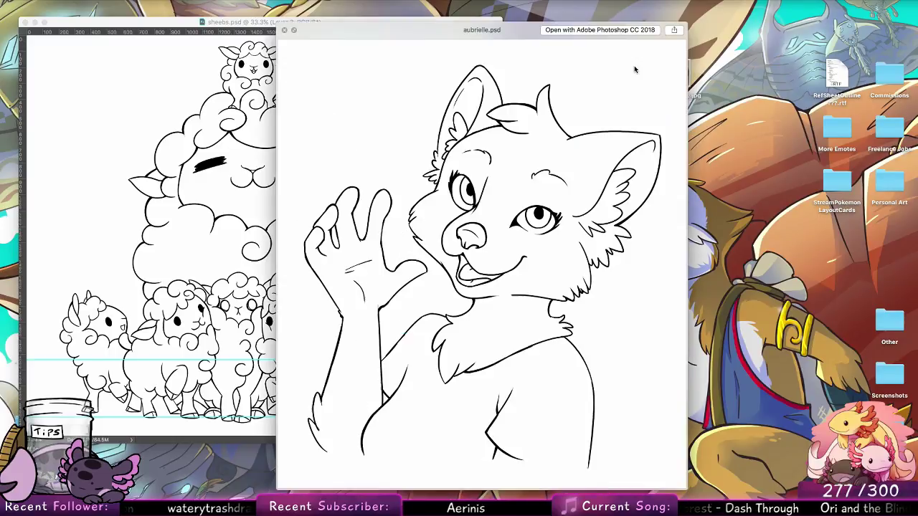
key("Left")
key("space")
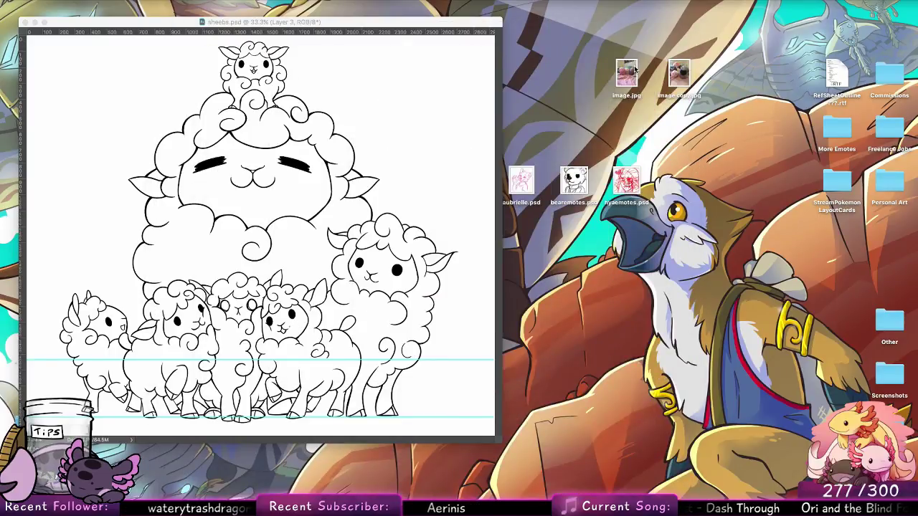
left_click(628, 74)
key("space")
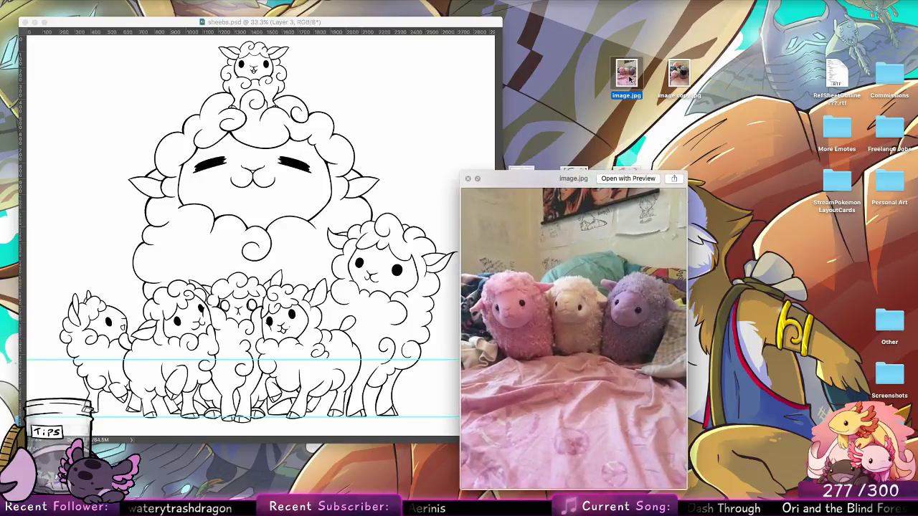
key("Right")
key("space")
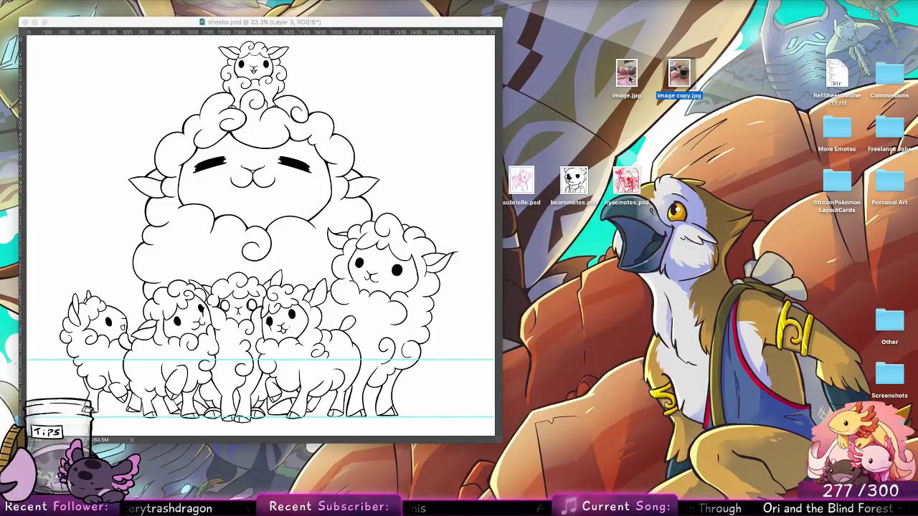
key("space")
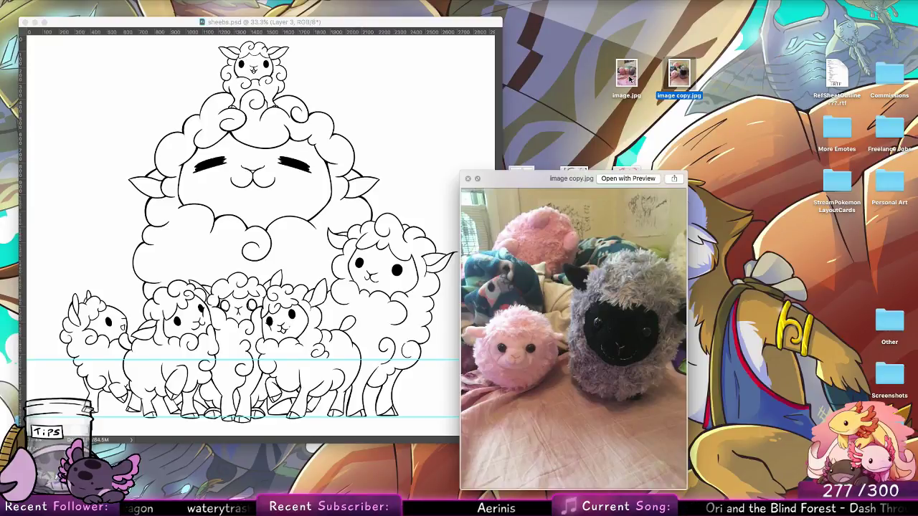
key("space")
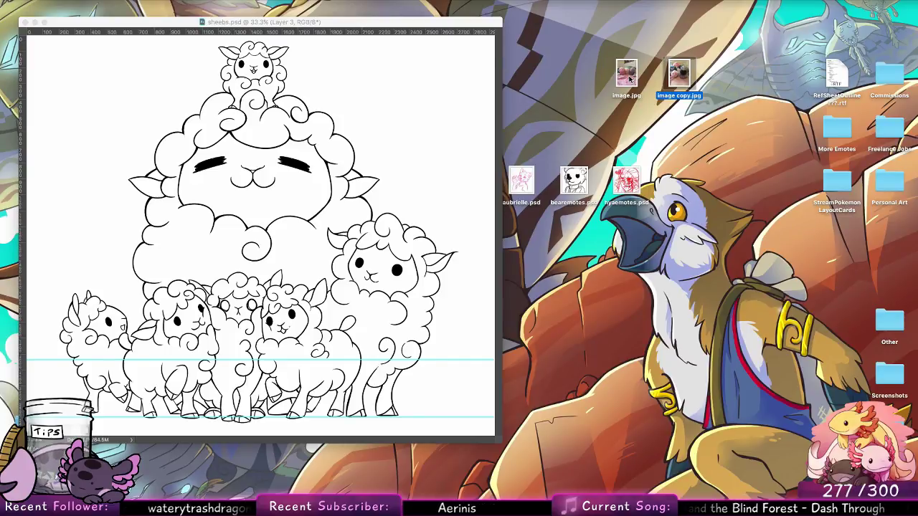
Move the third image.jpg from Dropbox to the desktop, keeping both files, place it beside image copy.jpg and preview it.
left_click(604, 2)
left_click(526, 16)
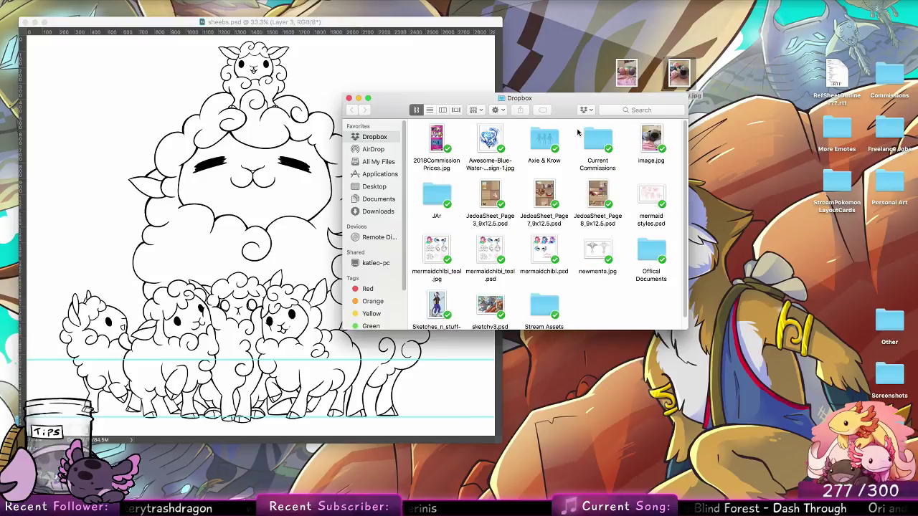
left_click_drag(652, 139, 717, 104)
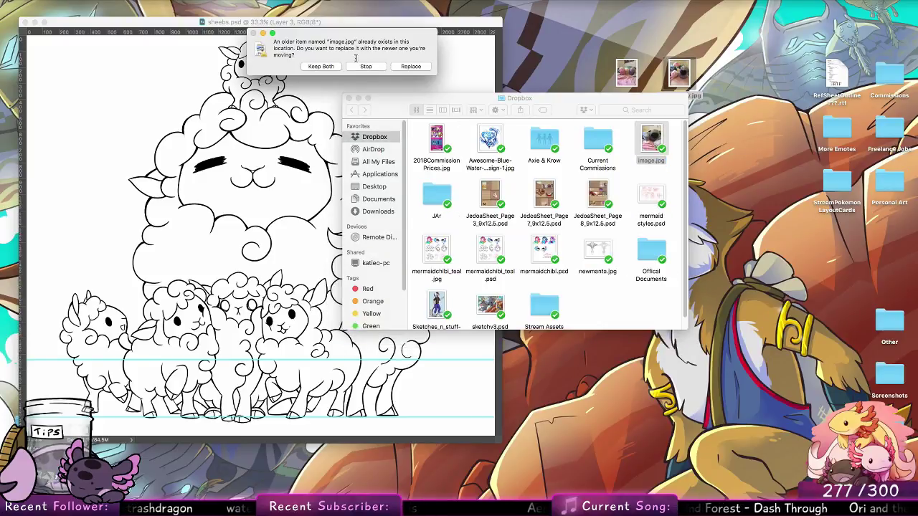
left_click(321, 66)
left_click(349, 98)
left_click_drag(743, 137, 742, 83)
key("space")
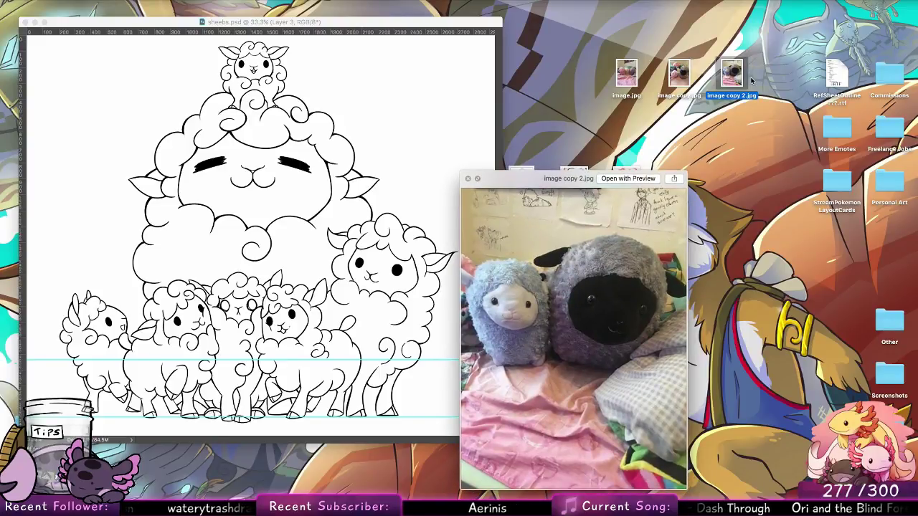
key("space")
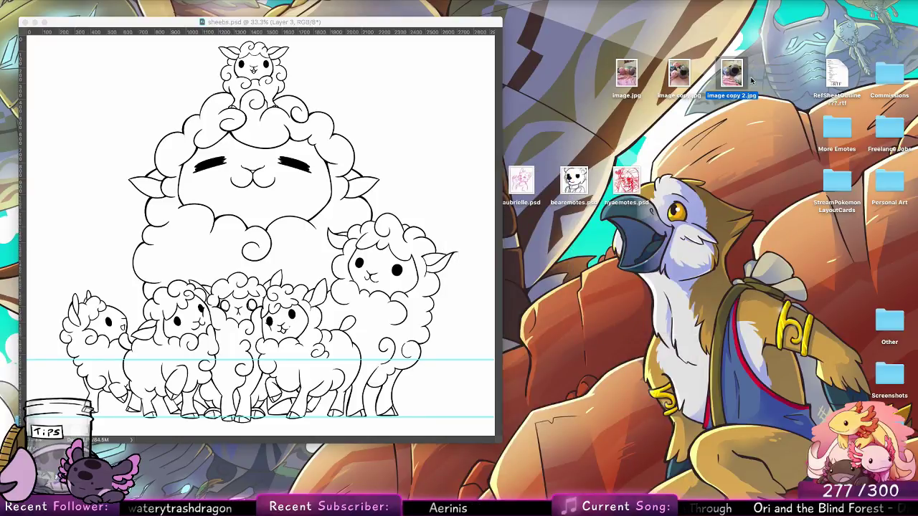
Open the three plush sheep photos in Photoshop and place their window beside a separate sheebs.psd window.
left_click_drag(605, 91, 370, 480)
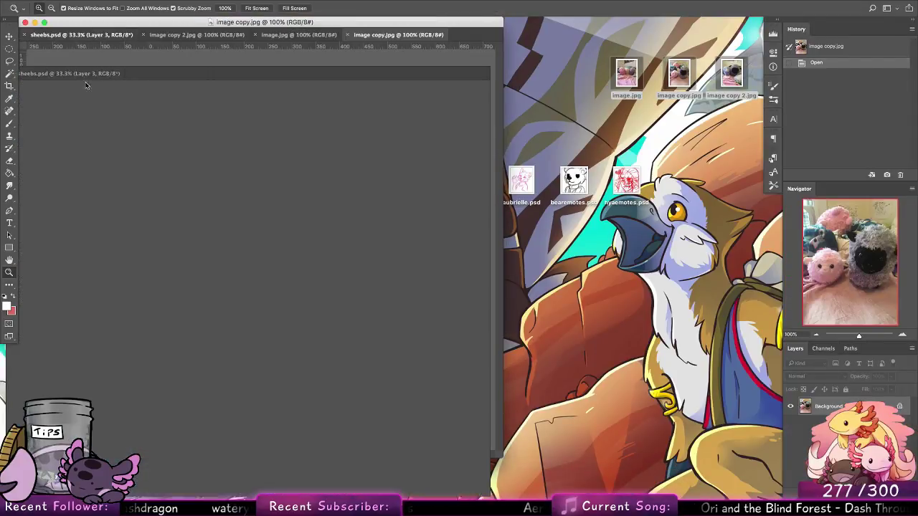
left_click_drag(56, 22, 531, 23)
left_click(264, 22)
left_click_drag(330, 75, 352, 24)
Choose the Paint Bucket tool and swap the colours so the pinkish red is the foreground colour.
left_click(11, 125)
left_click(10, 174)
key("x")
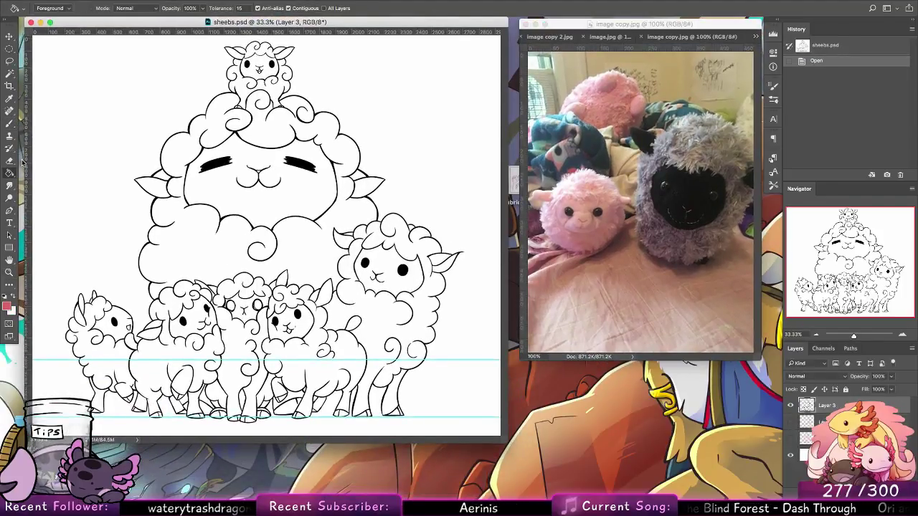
left_click(825, 422)
key("BackSpace")
key("BackSpace")
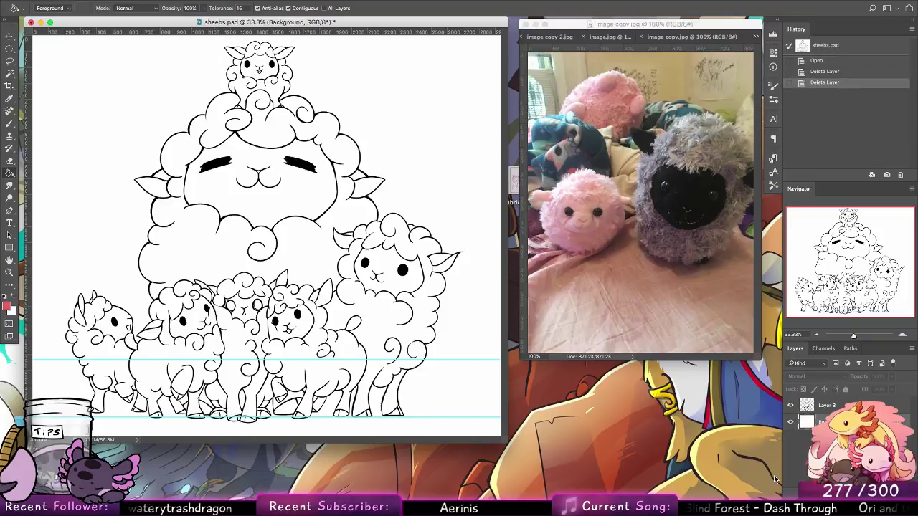
key("ctrl+alt+z")
key("ctrl+alt+z")
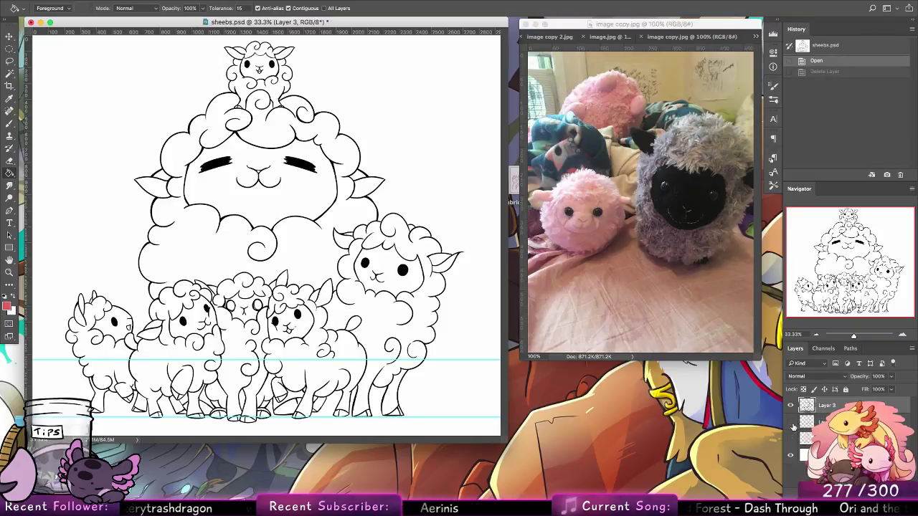
Add a new layer directly beneath the sheep line art on Layer 3 of sheebs.psd.
key("alt+bracketleft")
key("ctrl+shift+alt+n")
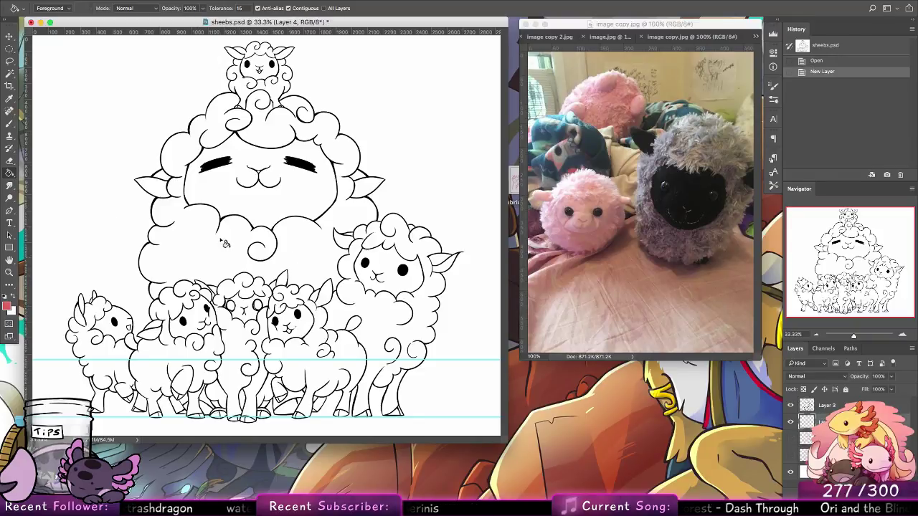
Fill the new layer with pinkish red and select the area outside the sheep from Layer 3, including a gap between the legs.
left_click(115, 193)
key("w")
key("alt+bracketright")
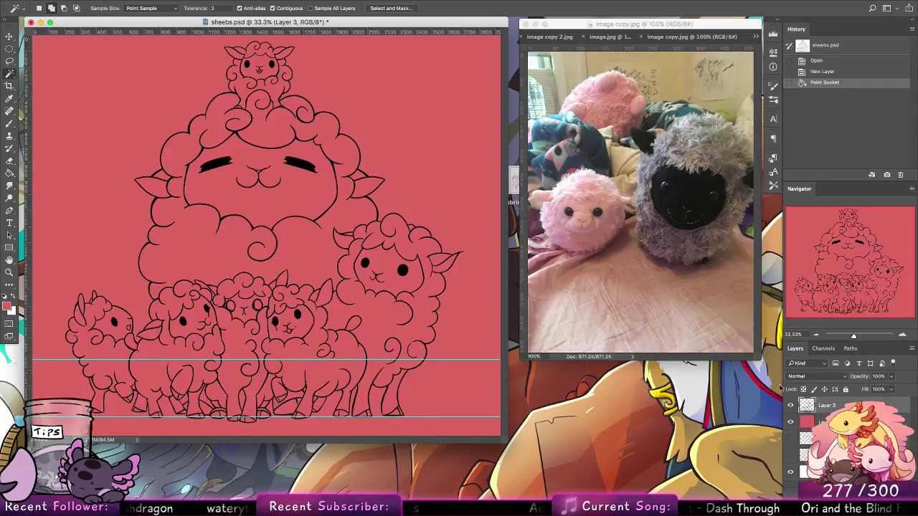
left_click(422, 208)
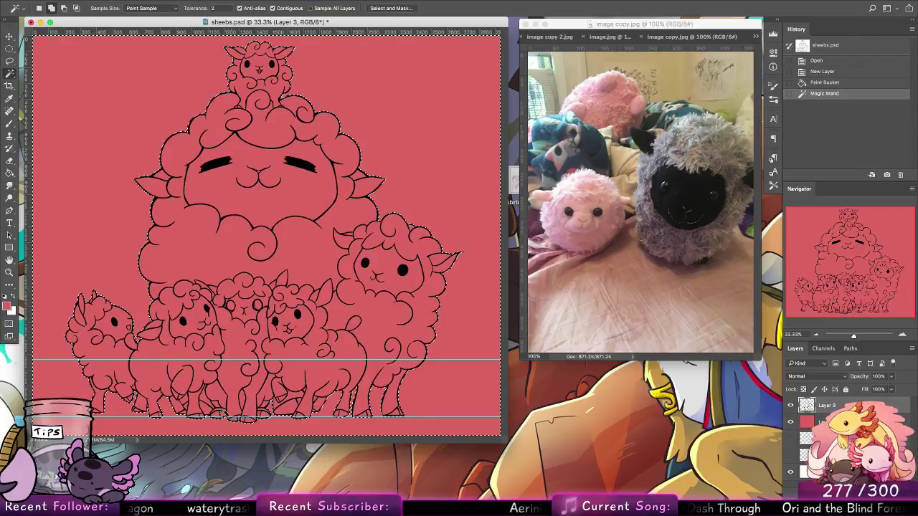
left_click(208, 405)
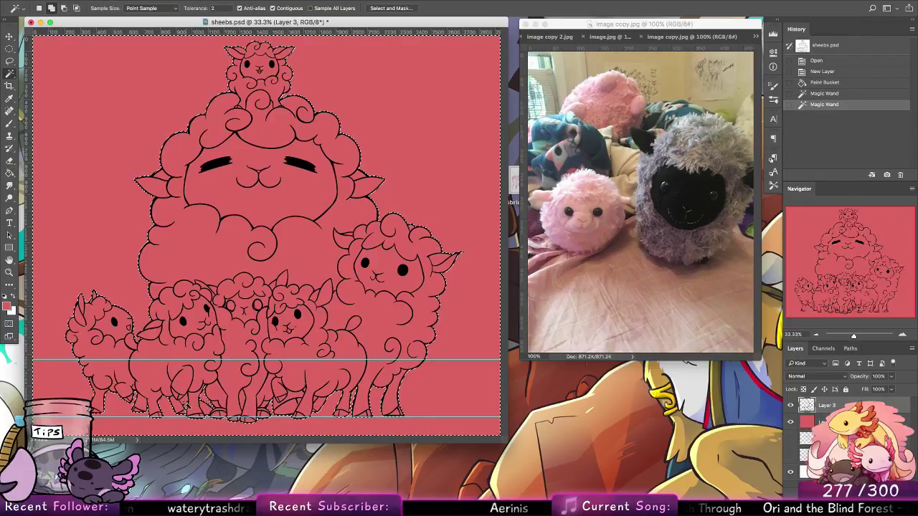
key("super+z")
left_click(190, 406)
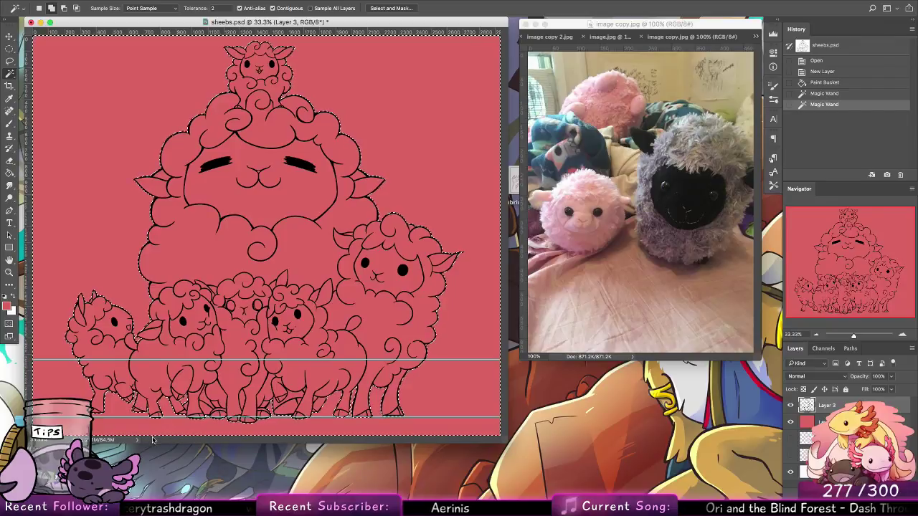
Expand the selection of the area outside the sheep and keep it active.
left_click(208, 2)
mouse_move(241, 123)
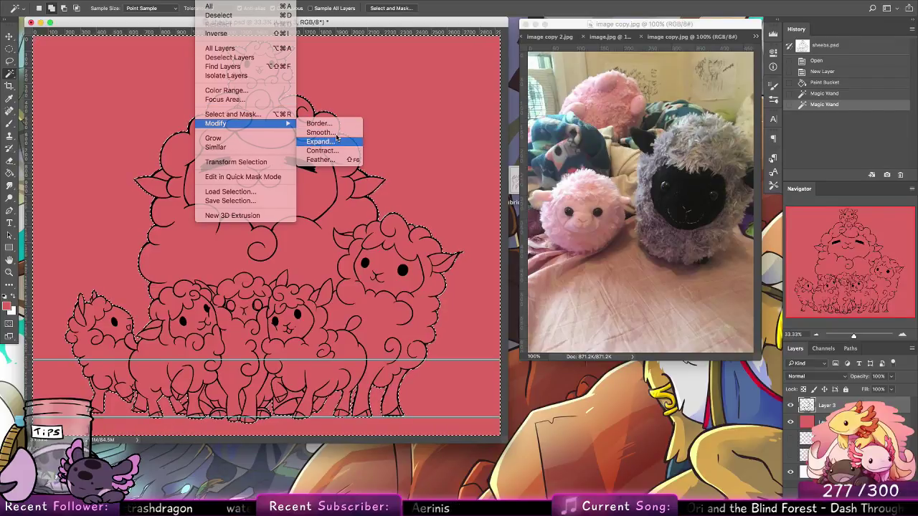
left_click(321, 142)
key("Return")
key("super+d")
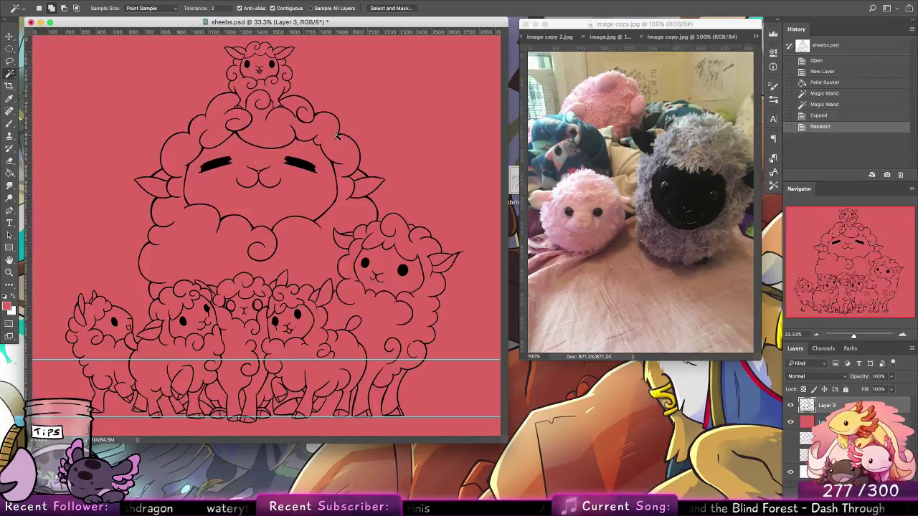
left_click(13, 170)
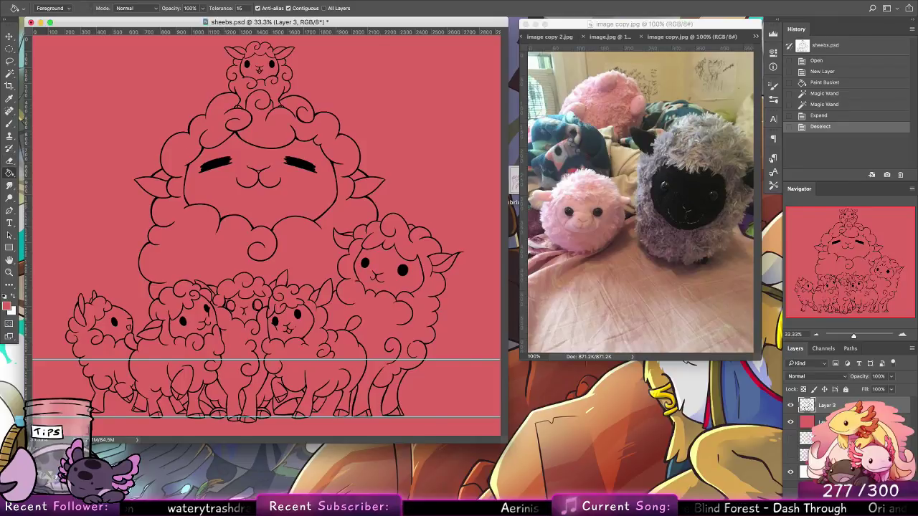
key("super+z")
Expand the selection once more, delete the red fill outside the sheep on Layer 4 and deselect.
left_click(801, 423)
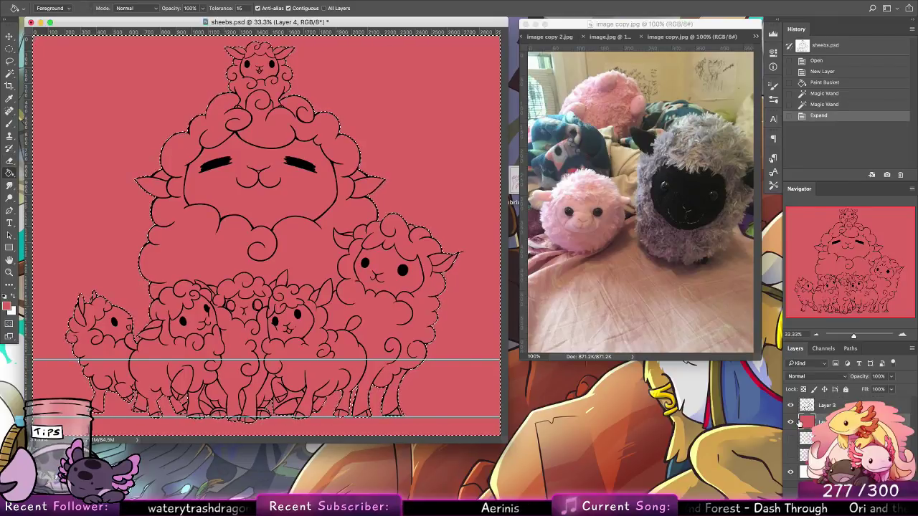
left_click(217, 1)
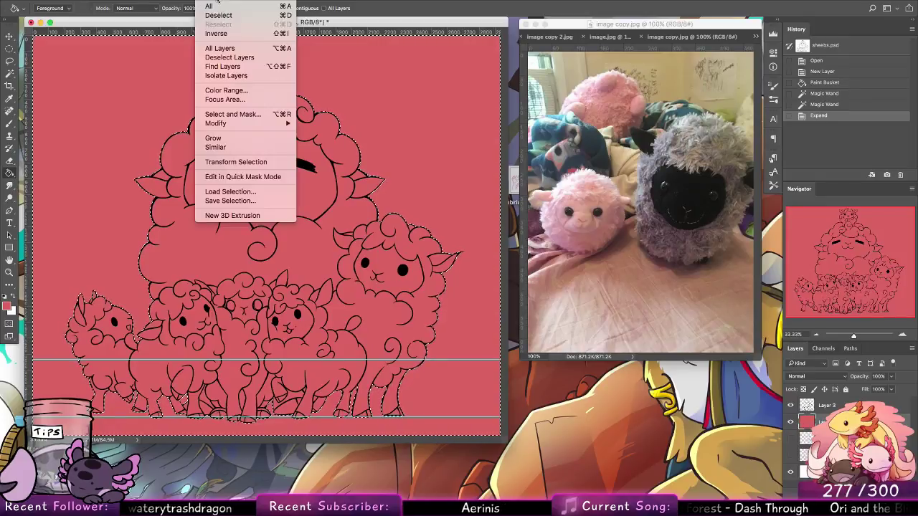
mouse_move(229, 123)
left_click(349, 141)
key("Return")
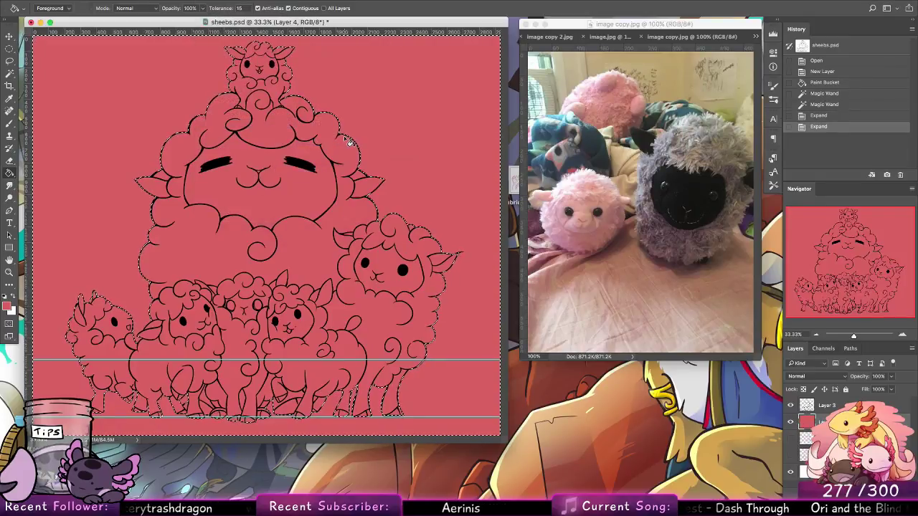
key("Delete")
key("super+d")
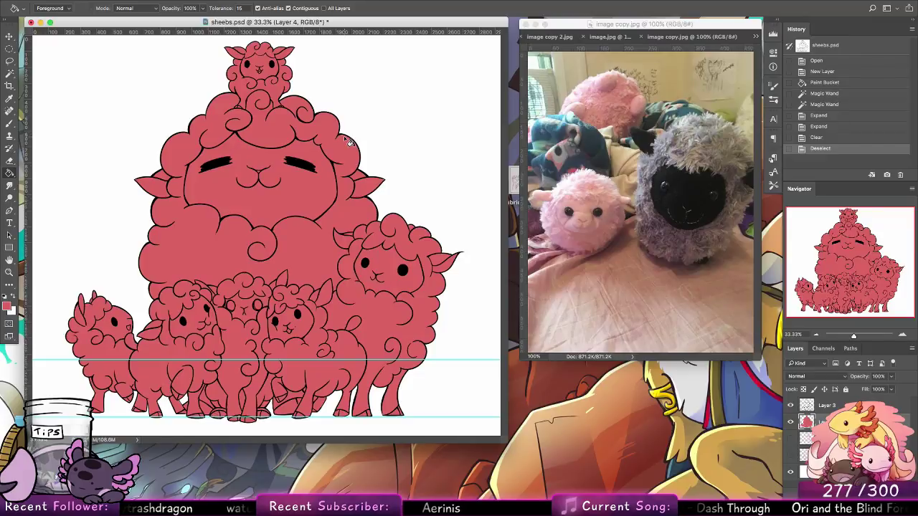
Lock Layer 4's transparent pixels and brush the small topmost sheep at 45 px in pale pink sampled from the pink plush photo.
key("b")
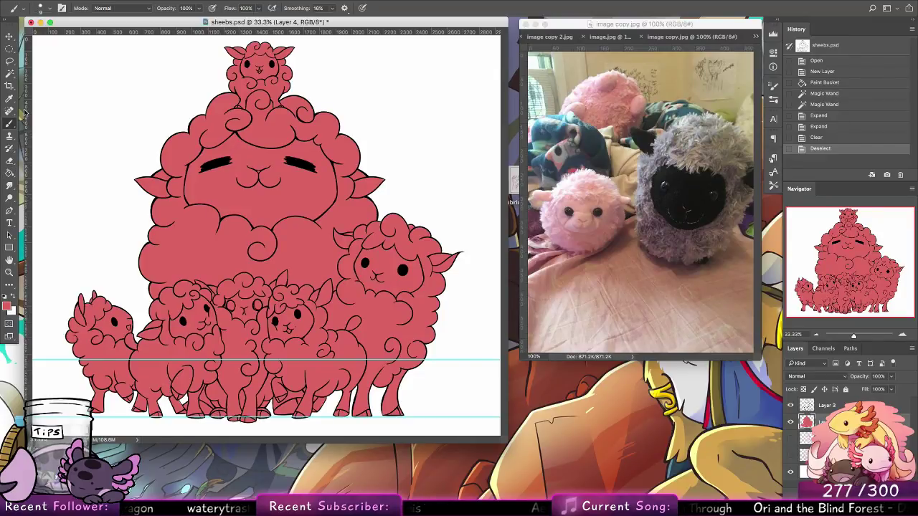
left_click(581, 185, "alt")
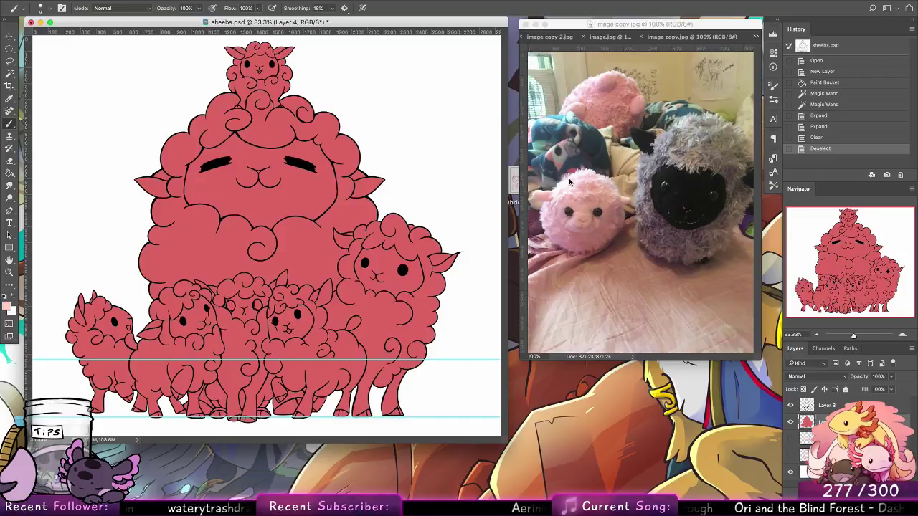
left_click(9, 272)
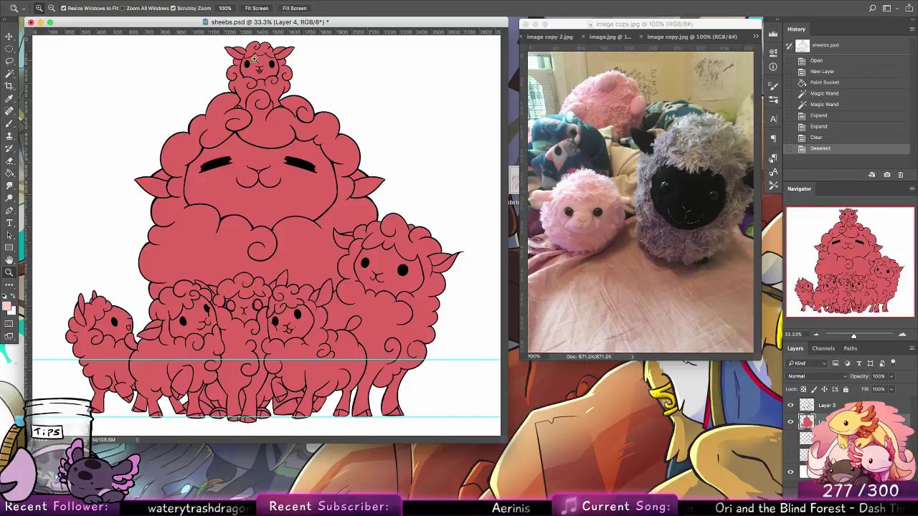
left_click_drag(247, 66, 328, 234)
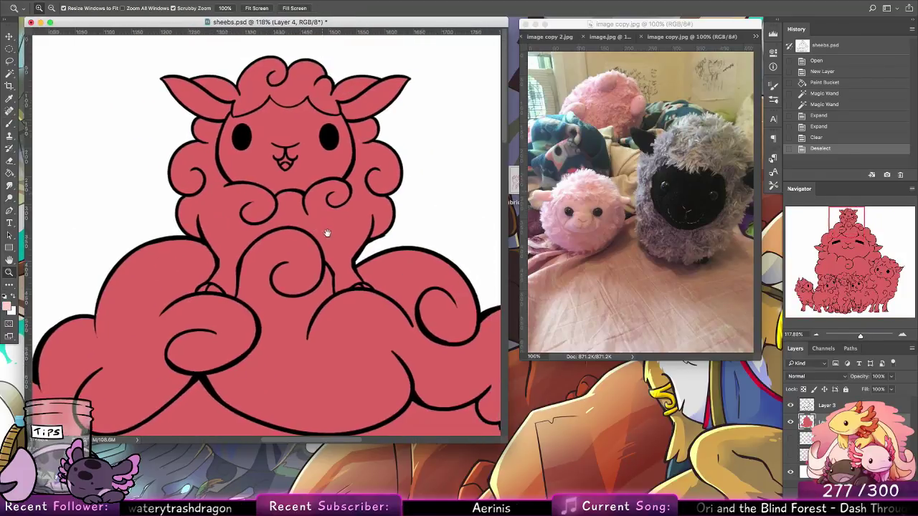
left_click(9, 124)
left_click(44, 9)
left_click(63, 128)
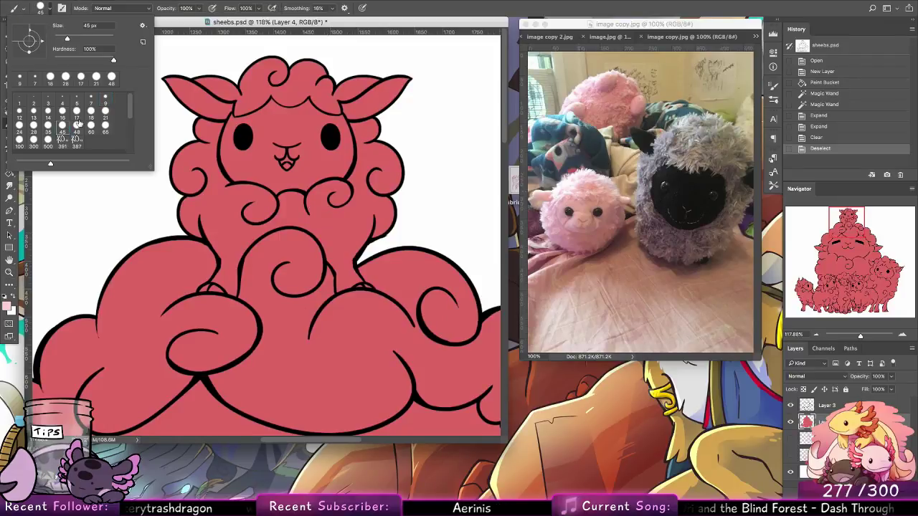
left_click(802, 388)
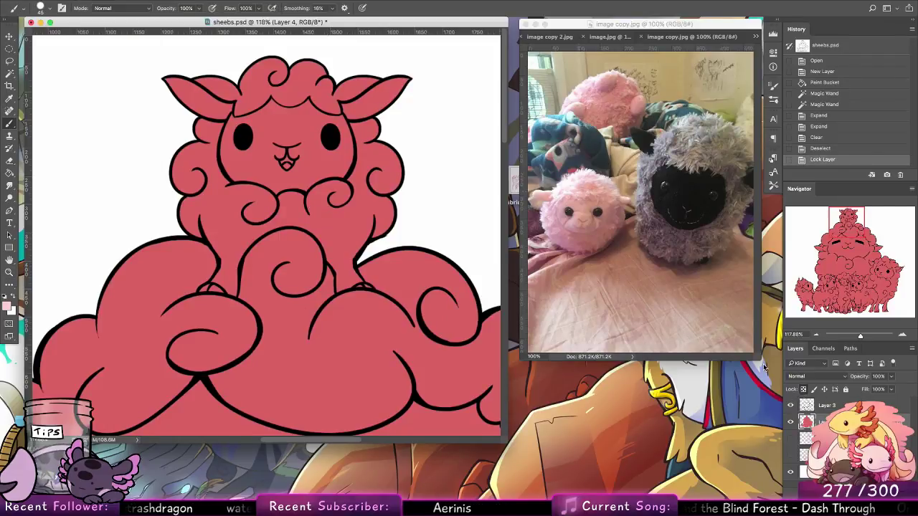
mouse_move(289, 148)
left_mouse_down()
mouse_move(356, 84)
mouse_move(269, 125)
mouse_move(177, 185)
mouse_move(248, 100)
mouse_move(317, 55)
mouse_move(235, 54)
mouse_move(369, 66)
mouse_move(201, 167)
mouse_move(403, 93)
mouse_move(172, 204)
mouse_move(198, 188)
mouse_move(180, 185)
mouse_move(209, 218)
mouse_move(182, 224)
mouse_move(223, 200)
mouse_move(235, 216)
mouse_move(211, 231)
mouse_move(225, 252)
mouse_move(228, 280)
mouse_move(227, 265)
mouse_move(220, 276)
mouse_move(238, 255)
mouse_move(230, 288)
mouse_move(244, 223)
left_mouse_up()
mouse_move(231, 276)
left_mouse_down()
mouse_move(237, 301)
mouse_move(244, 237)
mouse_move(337, 181)
mouse_move(267, 202)
mouse_move(229, 194)
mouse_move(323, 147)
mouse_move(410, 78)
mouse_move(273, 188)
mouse_move(352, 158)
mouse_move(287, 222)
mouse_move(294, 251)
mouse_move(380, 208)
mouse_move(365, 301)
mouse_move(388, 262)
left_mouse_up()
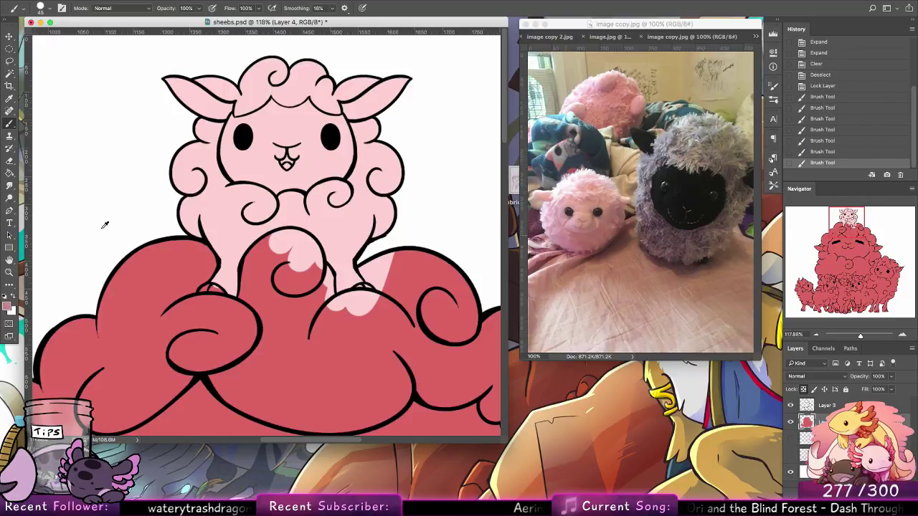
left_click(7, 306)
left_click(389, 114)
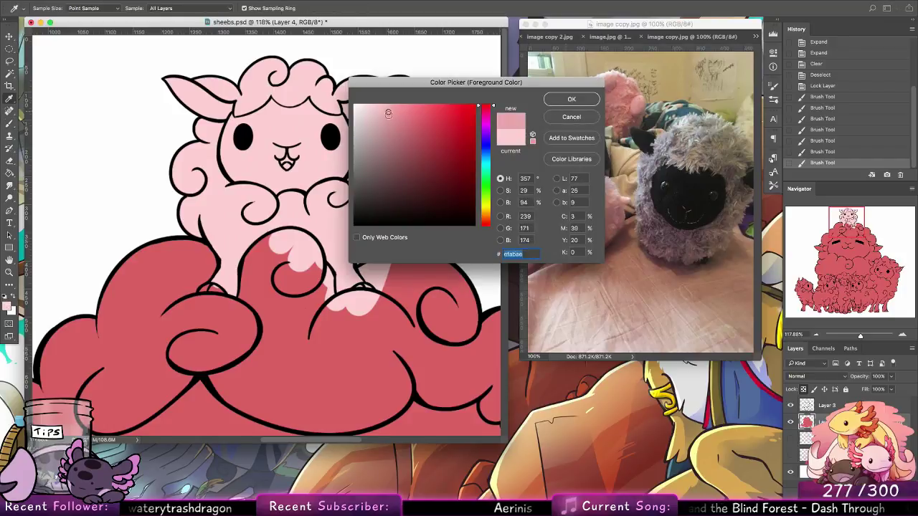
left_click_drag(389, 115, 395, 105)
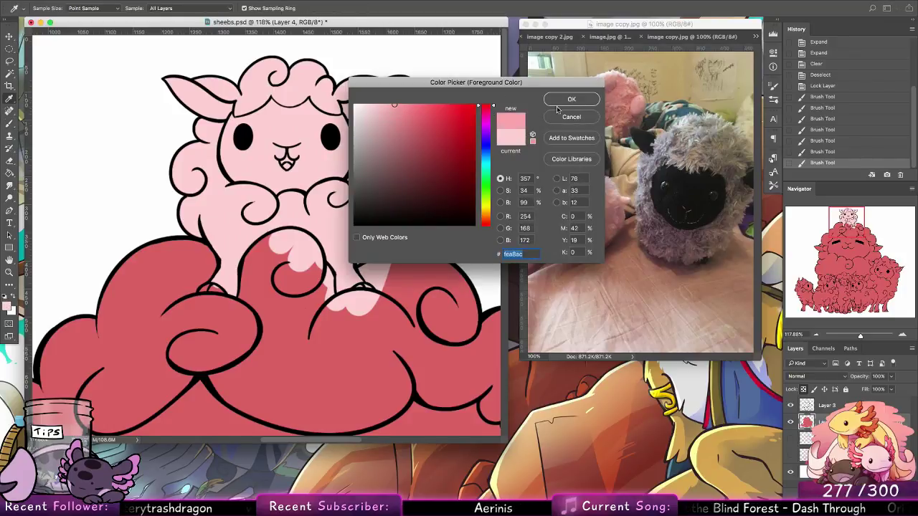
left_click(487, 116)
left_click(565, 101)
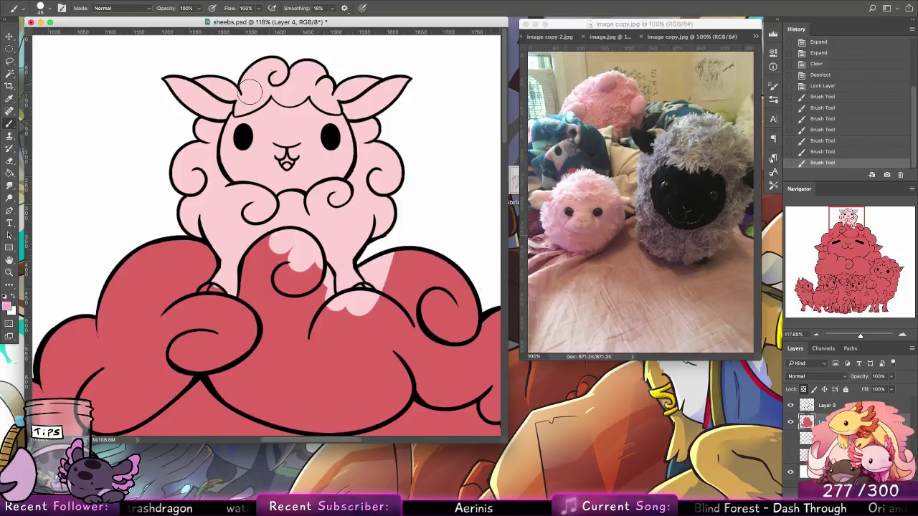
mouse_move(251, 92)
left_mouse_down()
mouse_move(239, 109)
mouse_move(244, 75)
left_mouse_up()
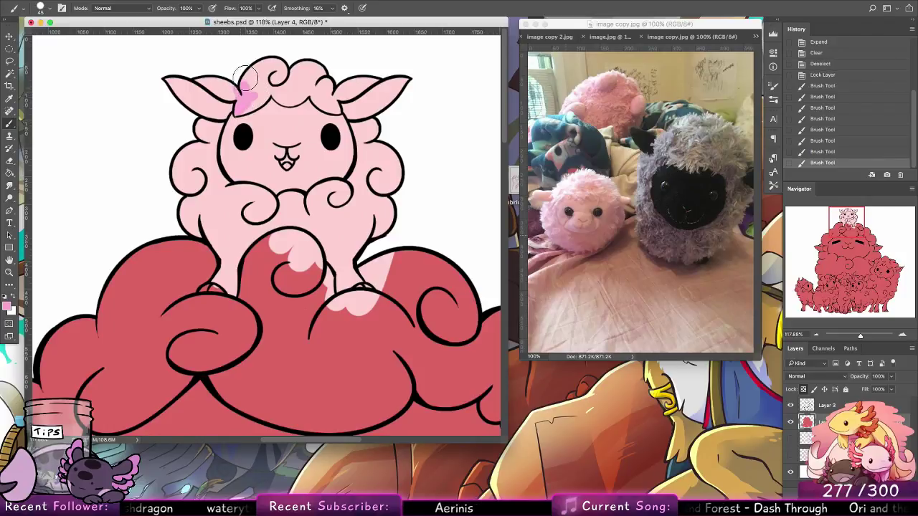
key("super+z")
Choose a deeper pink based on the sheep's pale pink and paint its front head curl, refining with a 21 px brush.
left_click(6, 306)
left_click(283, 167)
left_click(385, 106)
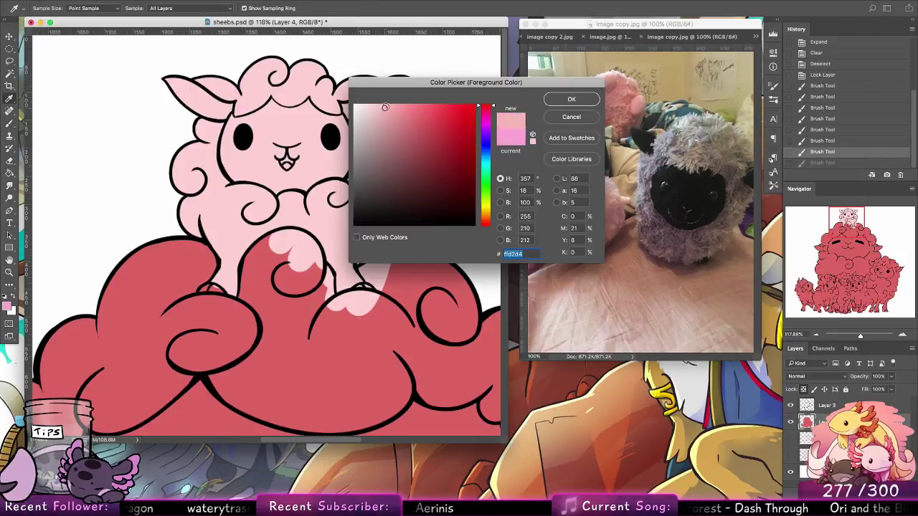
left_click(390, 104)
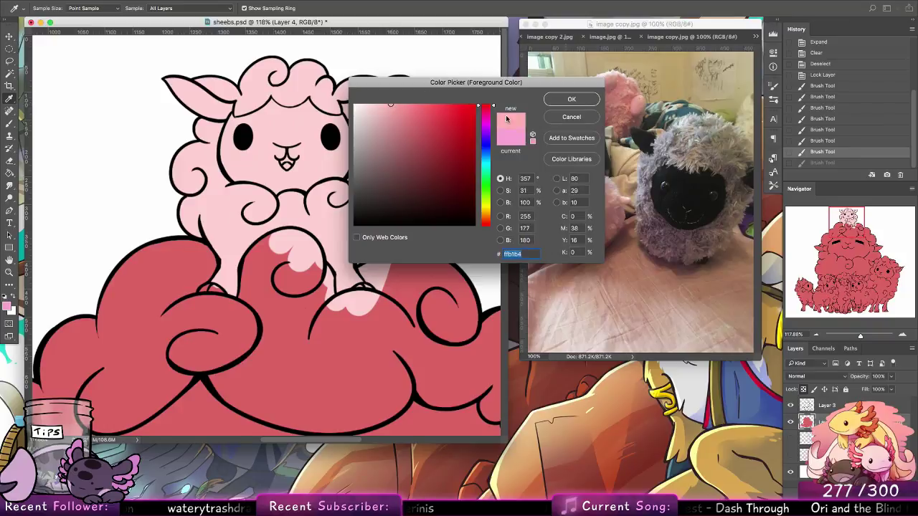
left_click(572, 99)
left_click_drag(266, 80, 248, 78)
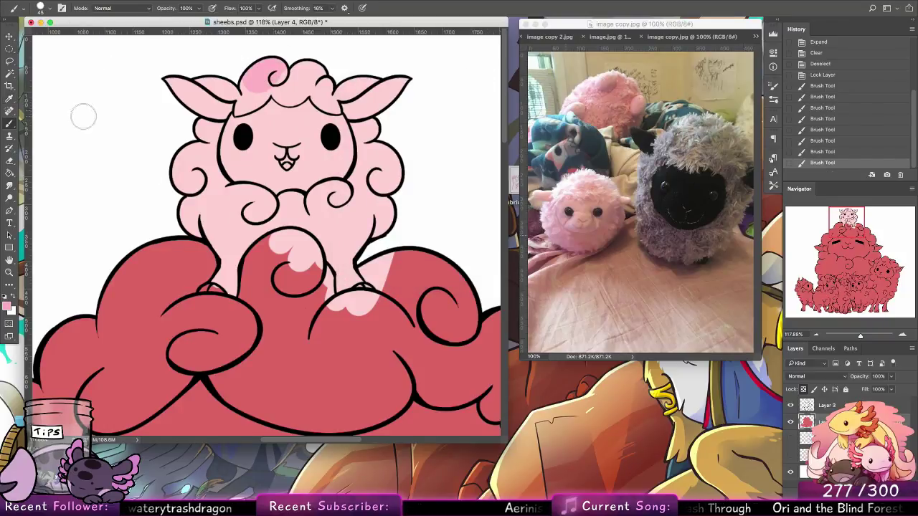
left_click(43, 8)
left_click(111, 76)
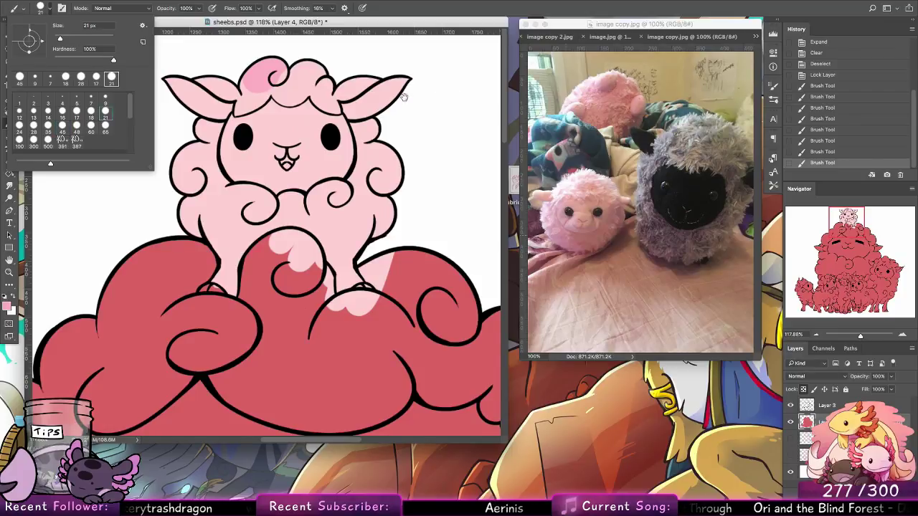
key("Return")
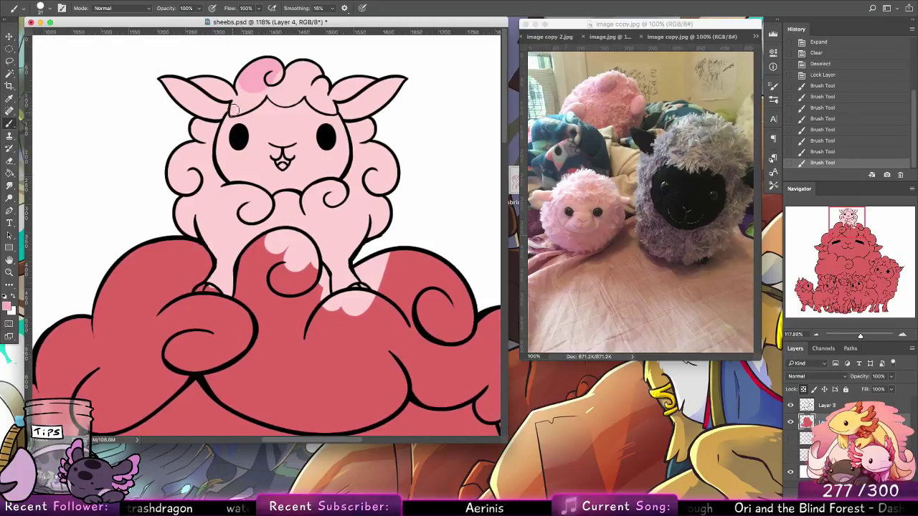
mouse_move(235, 111)
left_mouse_down()
mouse_move(243, 74)
mouse_move(269, 81)
mouse_move(242, 109)
mouse_move(265, 88)
left_mouse_up()
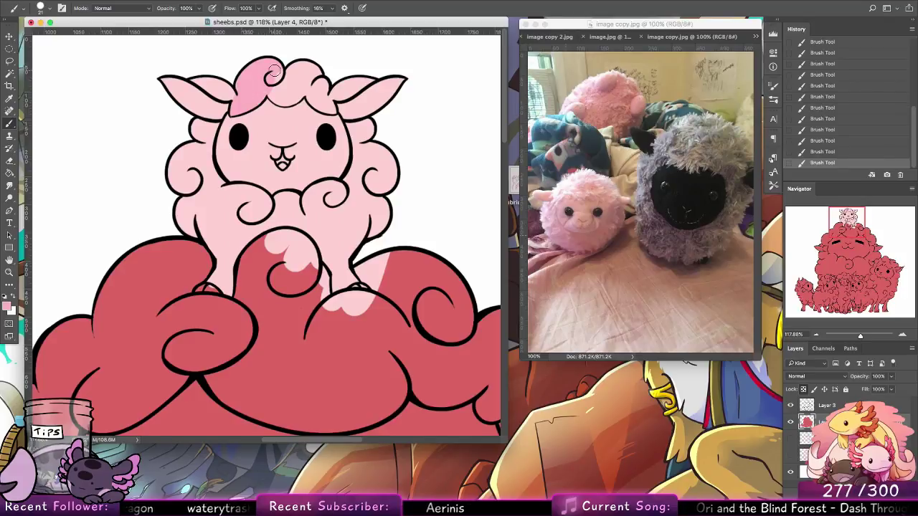
Paint the small sheep's side curls, chest wool and remaining head wool with the deeper pink.
mouse_move(213, 126)
left_mouse_down()
mouse_move(211, 187)
mouse_move(210, 131)
mouse_move(188, 185)
mouse_move(194, 125)
mouse_move(167, 199)
mouse_move(169, 178)
mouse_move(176, 213)
left_mouse_up()
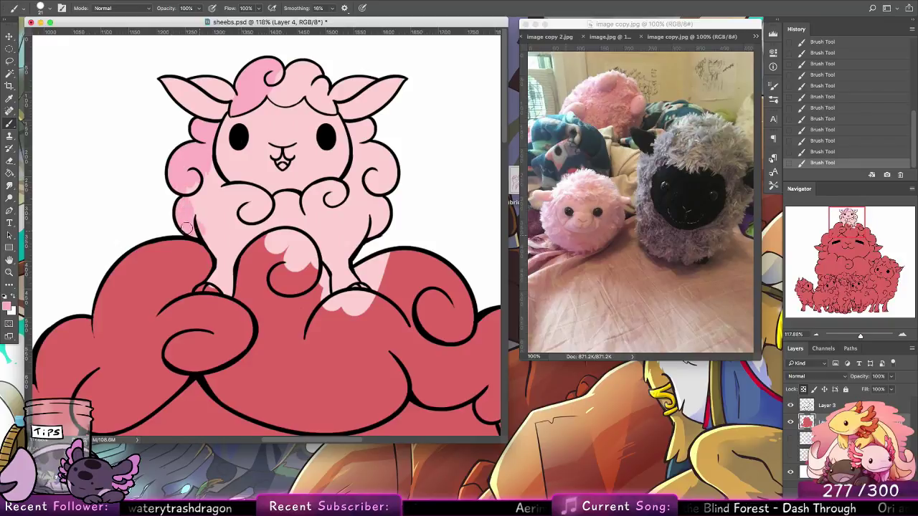
mouse_move(222, 219)
left_mouse_down()
mouse_move(224, 245)
mouse_move(228, 212)
mouse_move(223, 248)
mouse_move(267, 220)
mouse_move(242, 242)
mouse_move(264, 202)
mouse_move(254, 190)
mouse_move(220, 189)
mouse_move(206, 155)
mouse_move(223, 213)
mouse_move(203, 180)
mouse_move(219, 236)
mouse_move(191, 177)
mouse_move(186, 185)
mouse_move(234, 201)
mouse_move(247, 224)
mouse_move(253, 202)
mouse_move(257, 212)
mouse_move(243, 195)
mouse_move(287, 195)
mouse_move(268, 199)
mouse_move(273, 205)
mouse_move(300, 197)
mouse_move(281, 196)
mouse_move(272, 215)
mouse_move(303, 215)
mouse_move(260, 227)
mouse_move(341, 230)
mouse_move(335, 213)
mouse_move(298, 224)
mouse_move(326, 252)
mouse_move(321, 245)
mouse_move(334, 246)
mouse_move(357, 218)
mouse_move(350, 242)
mouse_move(363, 228)
mouse_move(359, 237)
mouse_move(380, 228)
left_mouse_up()
mouse_move(310, 208)
left_mouse_down()
mouse_move(341, 189)
mouse_move(310, 195)
mouse_move(336, 185)
mouse_move(309, 217)
mouse_move(337, 224)
mouse_move(355, 217)
mouse_move(341, 244)
left_mouse_up()
left_click_drag(393, 172, 363, 207)
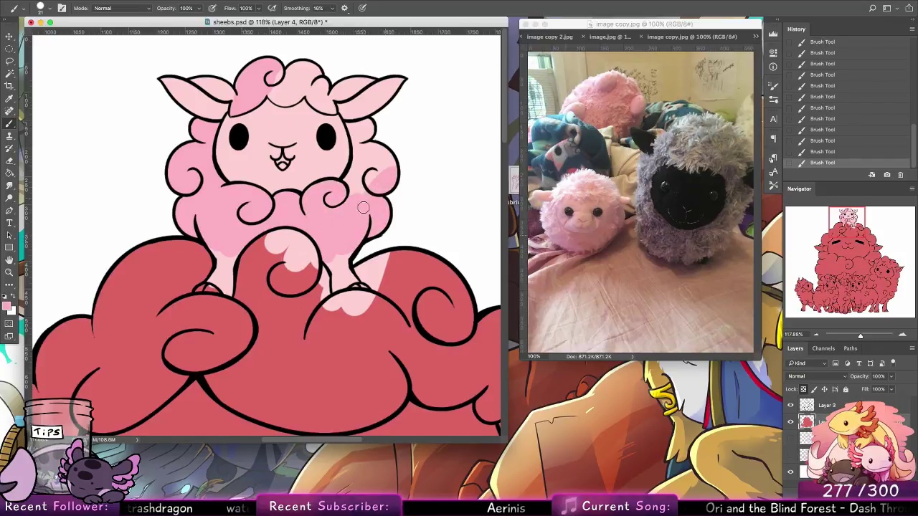
mouse_move(354, 127)
left_mouse_down()
mouse_move(350, 195)
mouse_move(363, 135)
mouse_move(365, 184)
mouse_move(381, 127)
mouse_move(385, 159)
left_mouse_up()
mouse_move(269, 83)
left_mouse_down()
mouse_move(288, 106)
mouse_move(308, 80)
mouse_move(303, 90)
mouse_move(287, 68)
mouse_move(276, 87)
mouse_move(274, 70)
left_mouse_up()
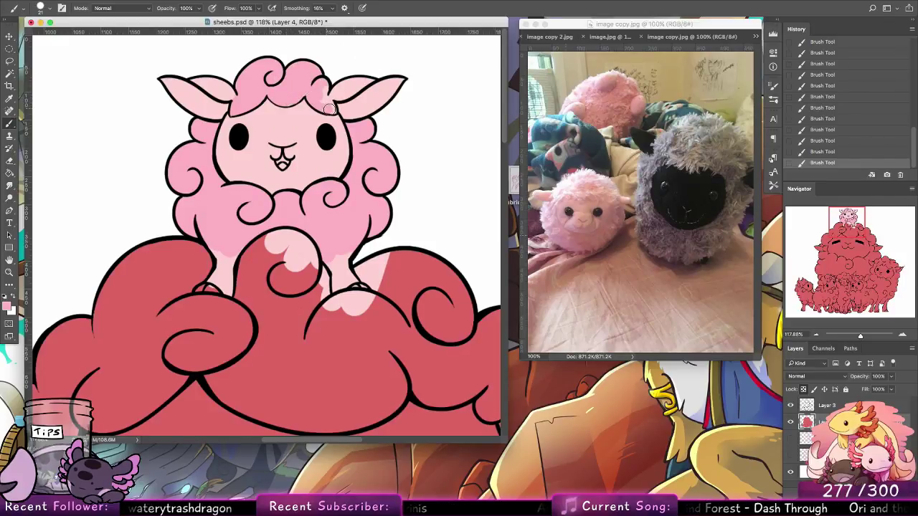
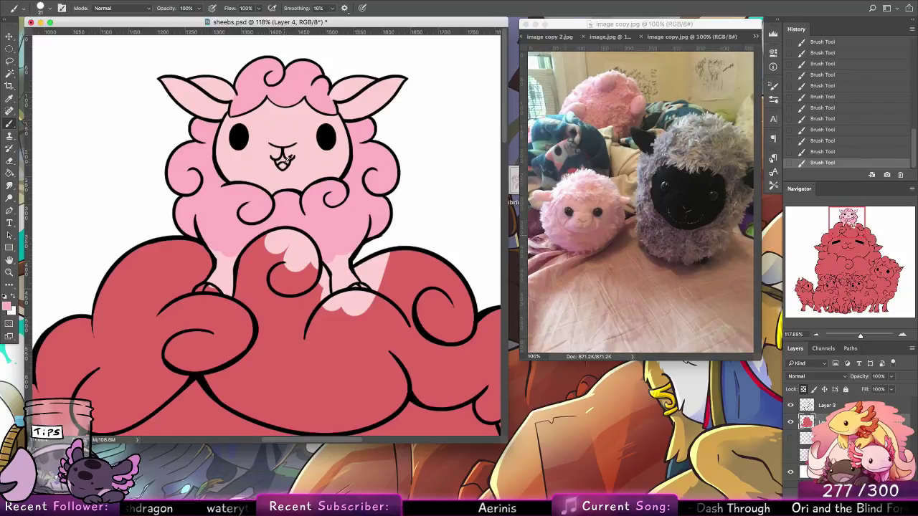
Choose a more saturated pink and paint the inside of the small sheep's open mouth.
left_click(7, 305)
left_click(421, 107)
left_click(570, 99)
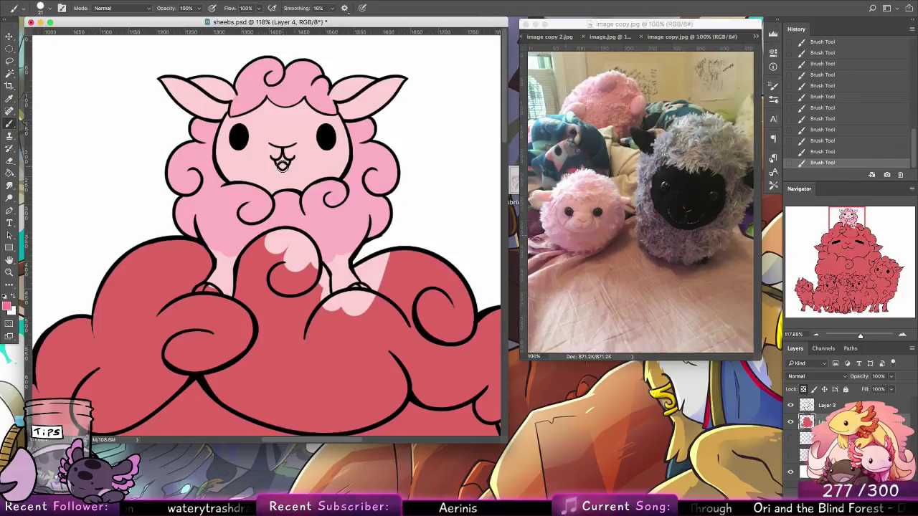
left_click_drag(282, 165, 283, 156)
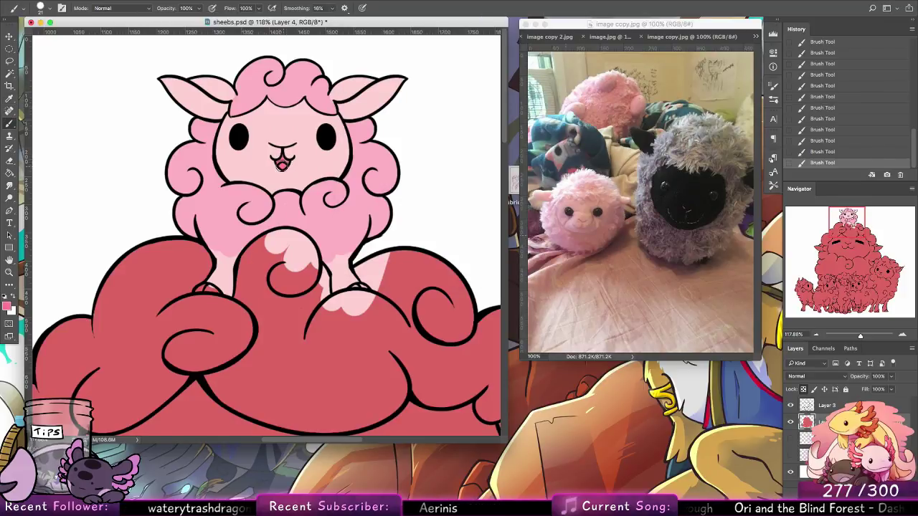
Choose a stronger, more saturated pink and repaint the inside of the small sheep's open mouth with a 7 px brush.
left_click(7, 306)
left_click(435, 108)
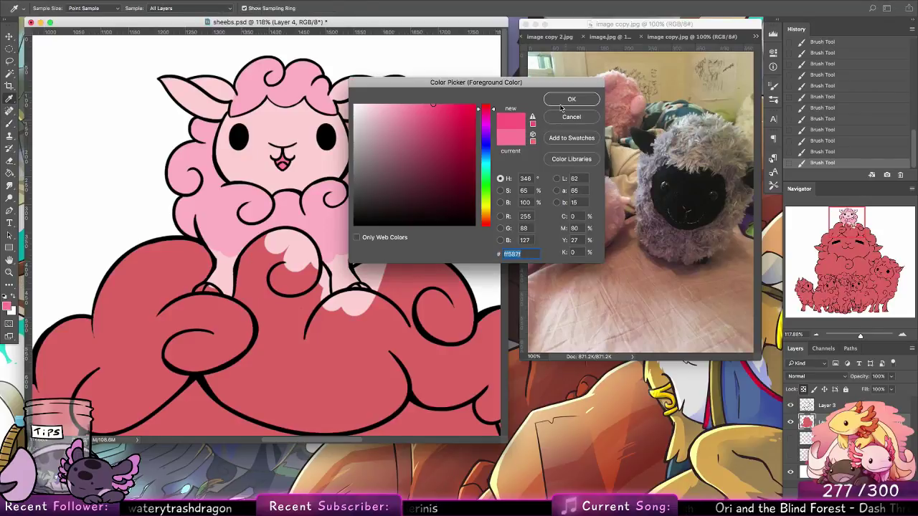
left_click(571, 99)
left_click(42, 10)
left_click(92, 99)
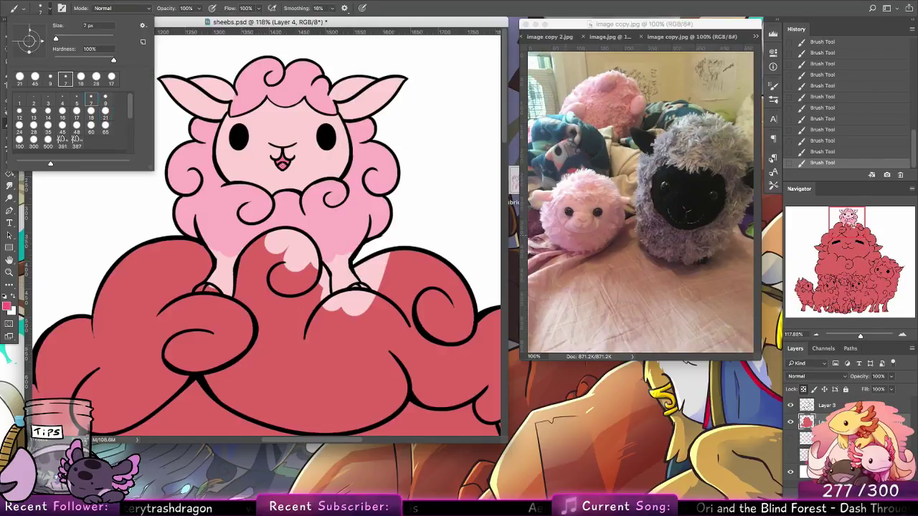
left_click_drag(279, 166, 284, 166)
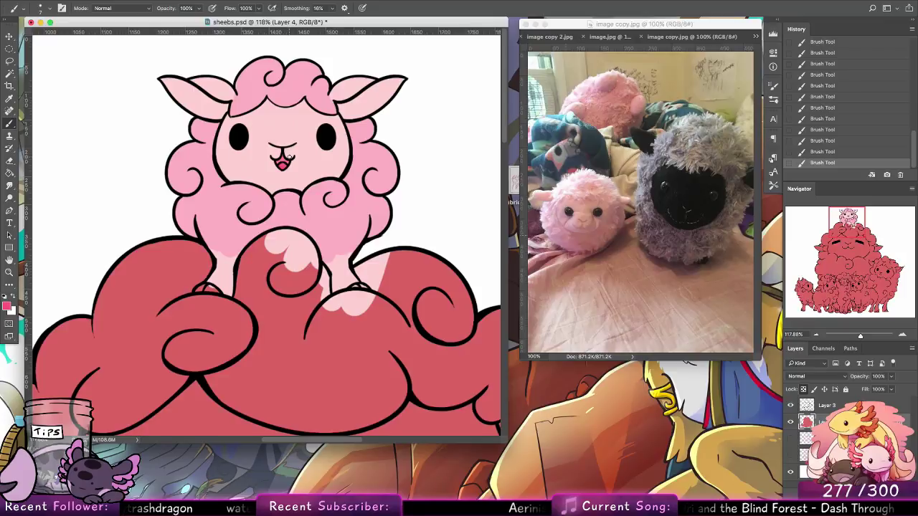
key("ctrl+z")
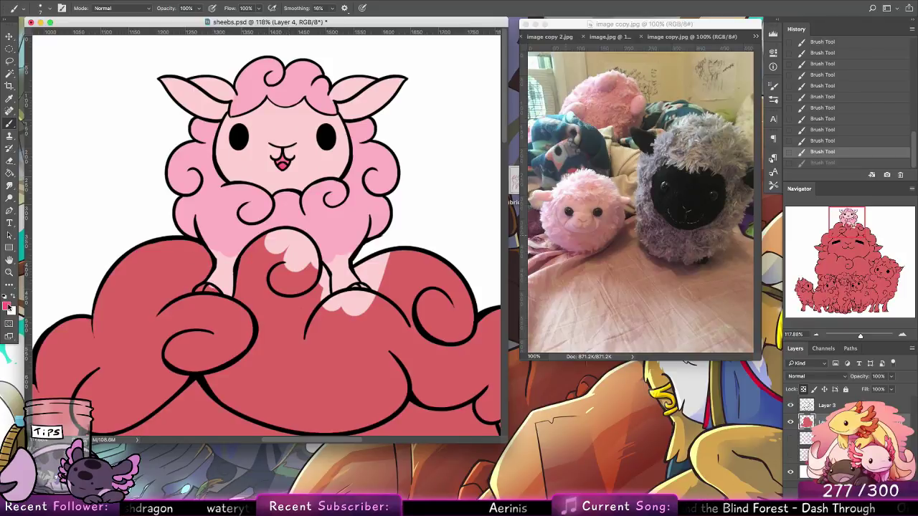
Choose a very dark maroon and paint the small top sheep's hooves with it.
left_click(7, 306)
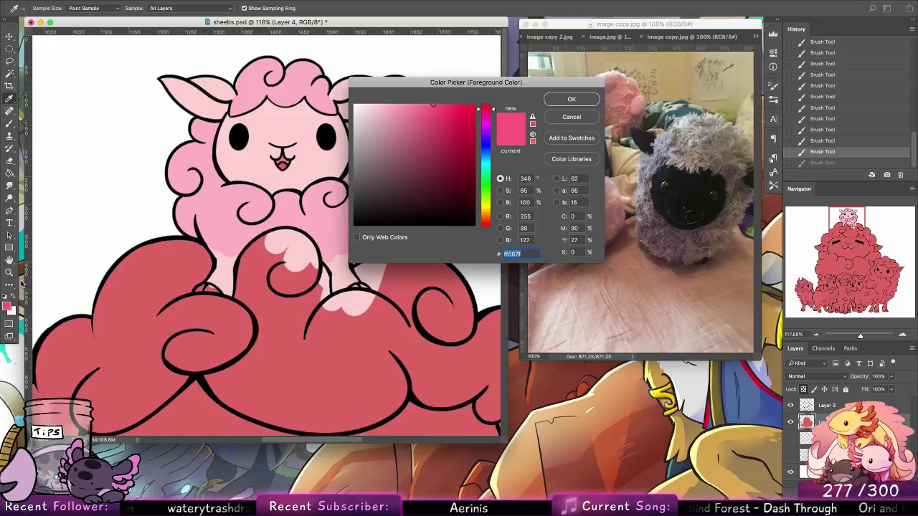
left_click(413, 156)
left_click(440, 187)
left_click(573, 99)
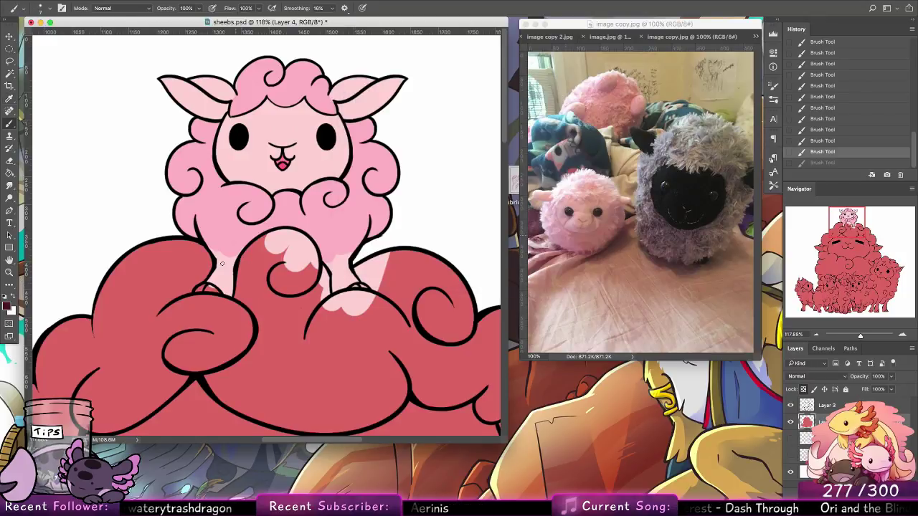
left_click_drag(205, 289, 211, 290)
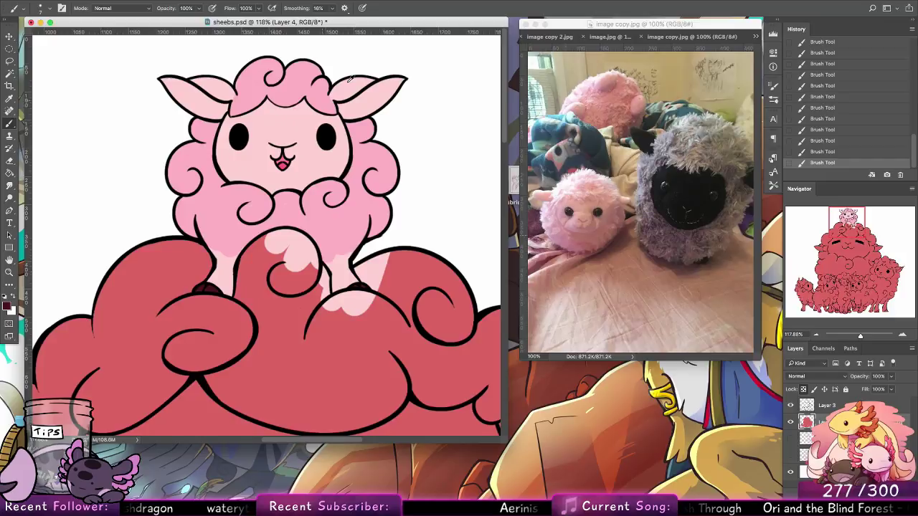
Sample the small sheep's wool pink and paint its inner ears with a 17 px brush.
left_click(265, 80, "alt")
left_click(50, 8)
left_click(82, 109)
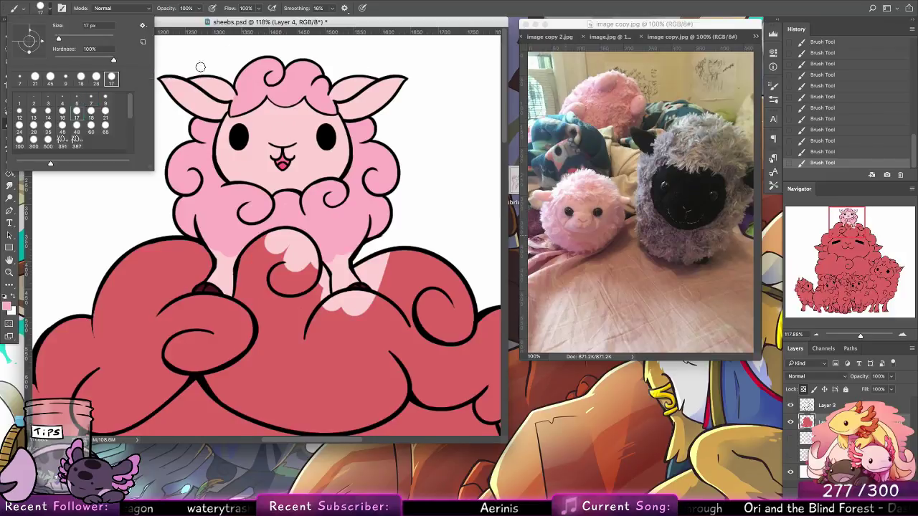
left_click_drag(195, 77, 220, 95)
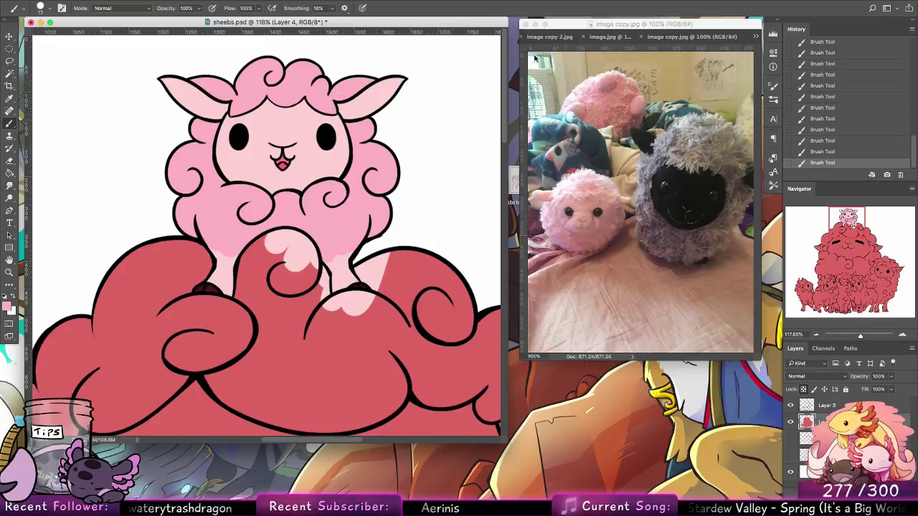
Select the large sheep's wool area from the line art on Layer 3 with the Magic Wand.
left_click(9, 272)
left_click_drag(384, 183, 335, 165)
left_click_drag(303, 60, 383, 40)
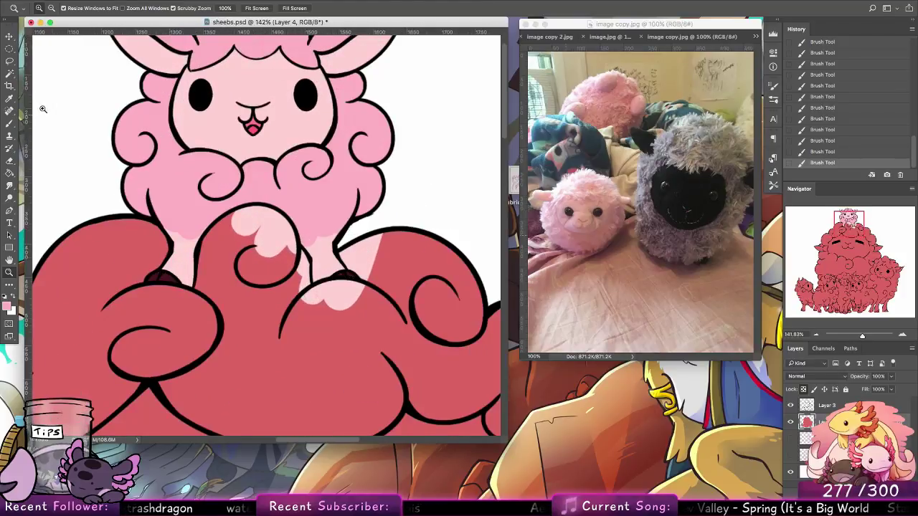
scroll(416, 90, "down", 6)
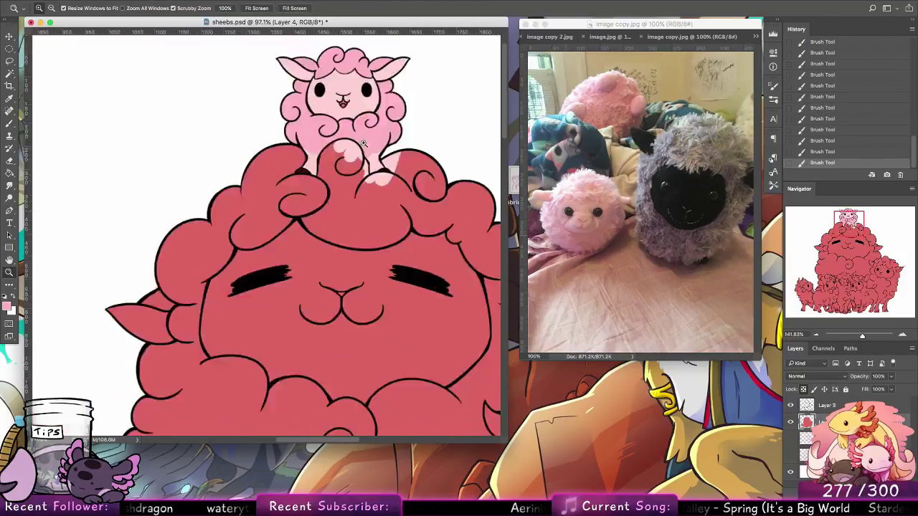
scroll(350, 99, "up", 3)
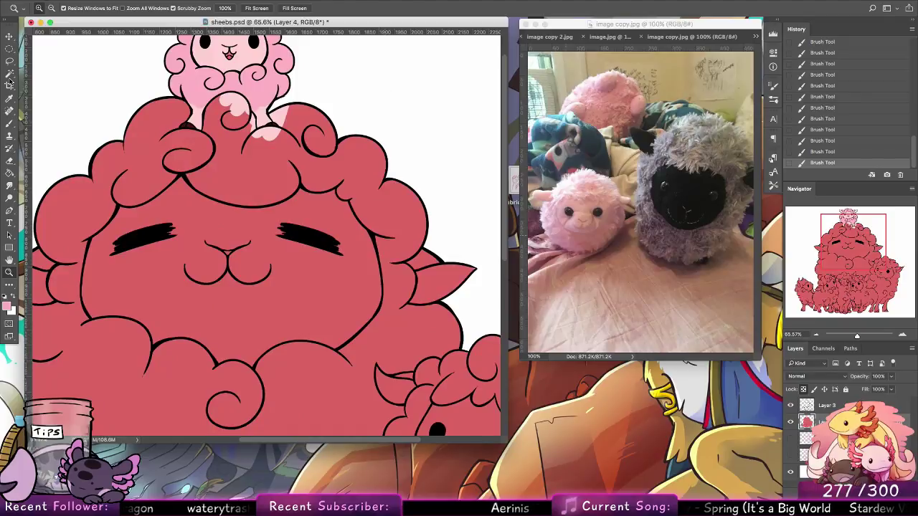
left_click(9, 73)
left_click(817, 402)
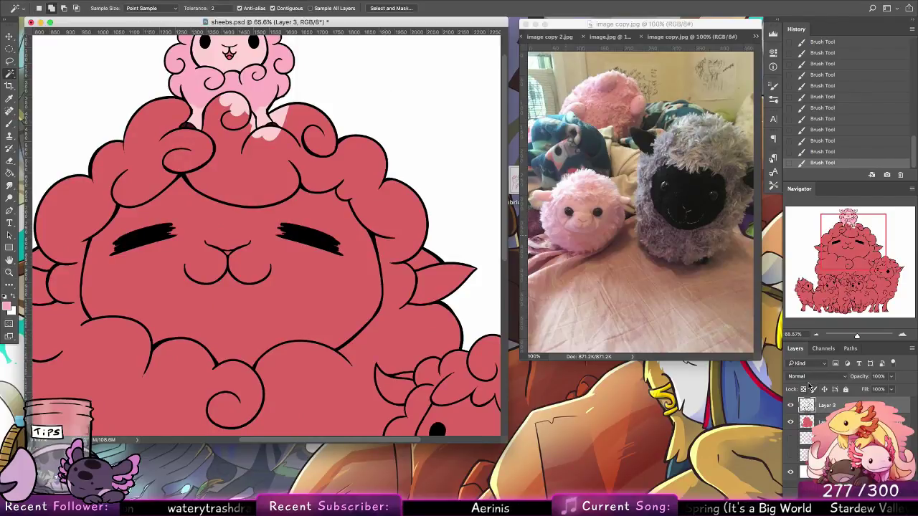
left_click(219, 180)
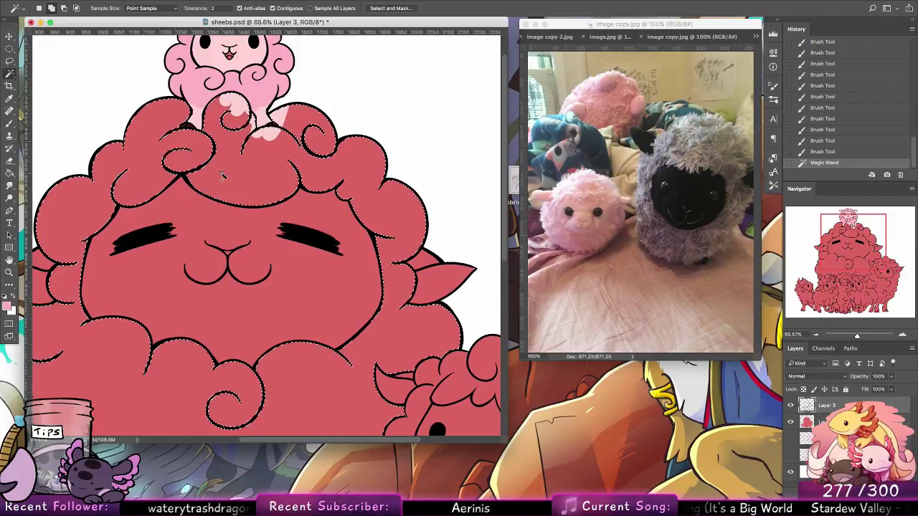
Expand the large sheep's wool selection by 2 pixels.
left_click_drag(302, 383, 365, 148)
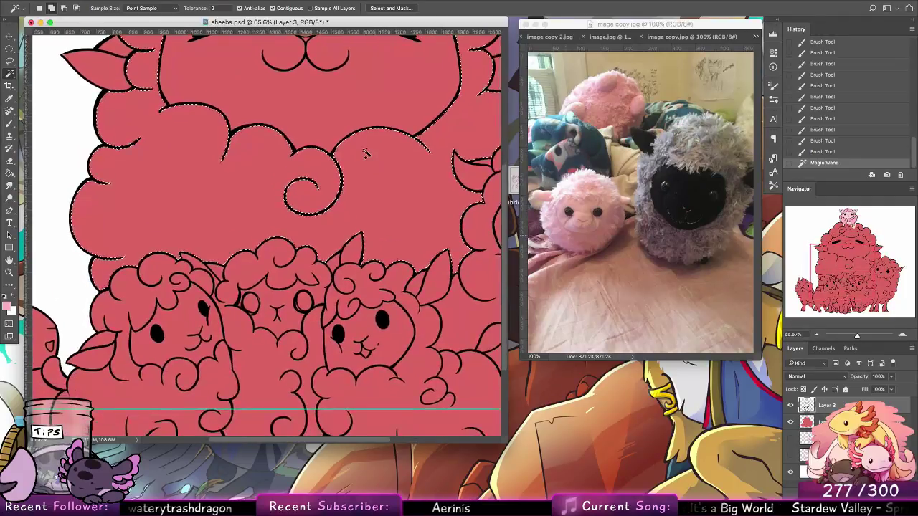
left_click_drag(429, 309, 371, 184)
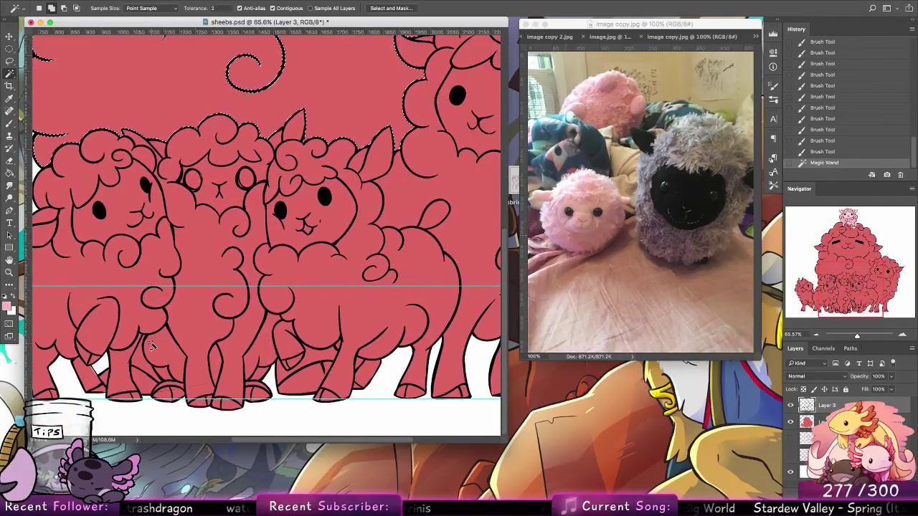
left_click_drag(351, 143, 347, 344)
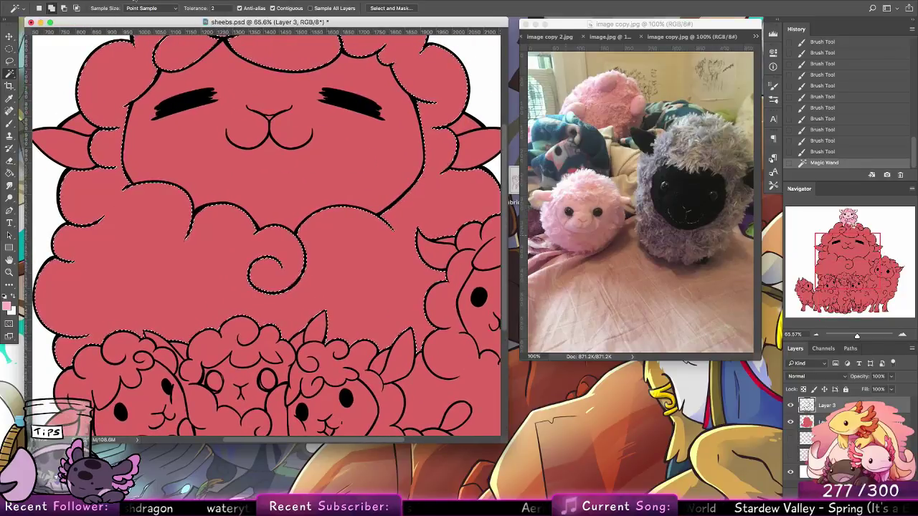
left_click(131, 0)
mouse_move(208, 2)
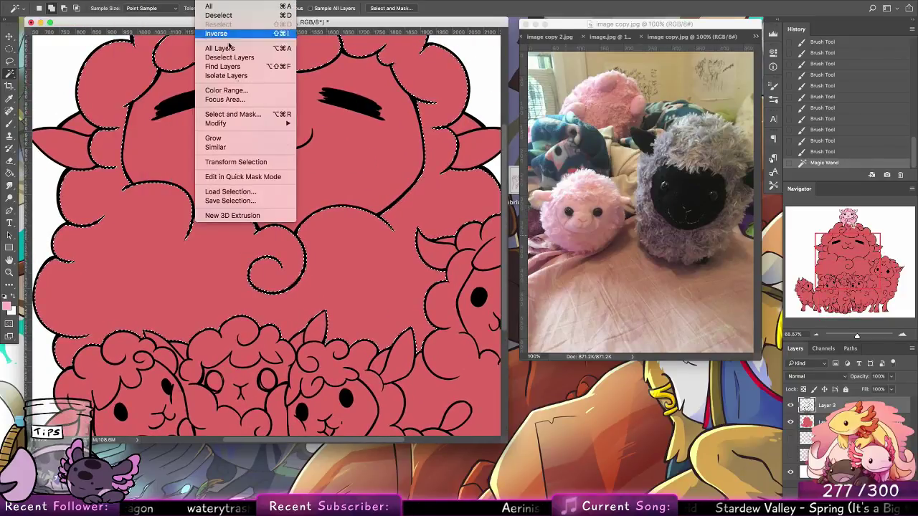
mouse_move(244, 123)
left_click(320, 141)
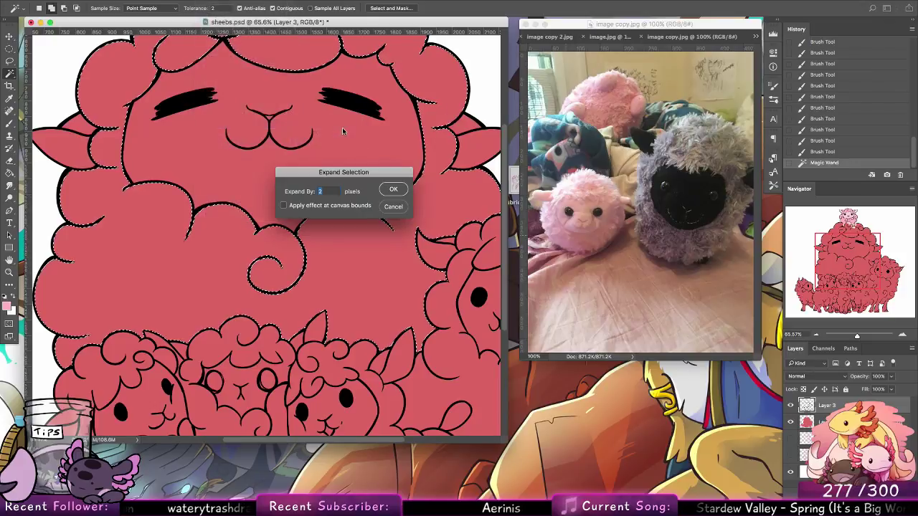
key("Return")
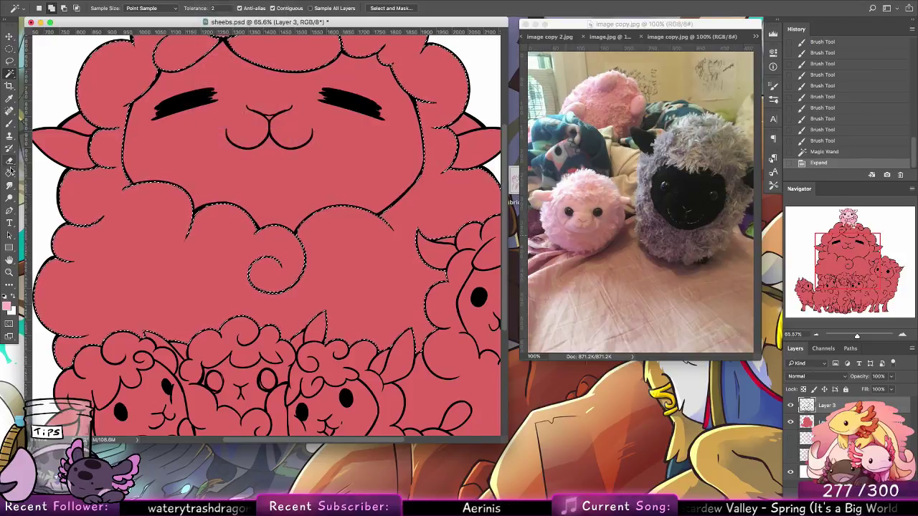
Bring up the reference photo image copy 2.jpg and sample the grey wool of the black-faced plush as the paint colour.
key("g")
left_click(656, 38)
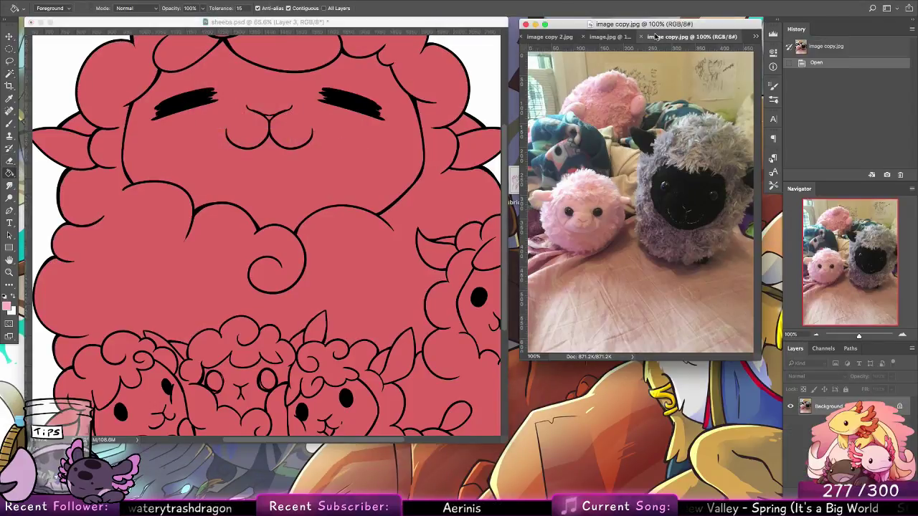
left_click(610, 36)
left_click(689, 37)
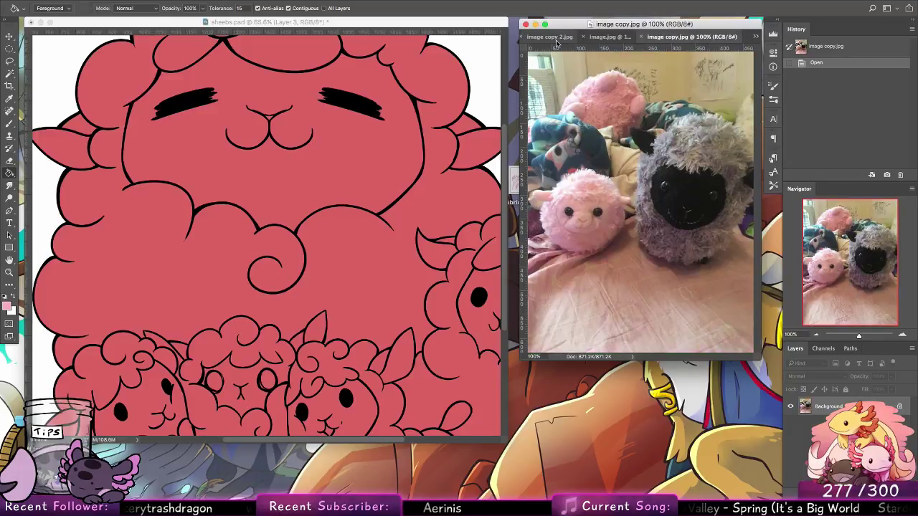
left_click(554, 36)
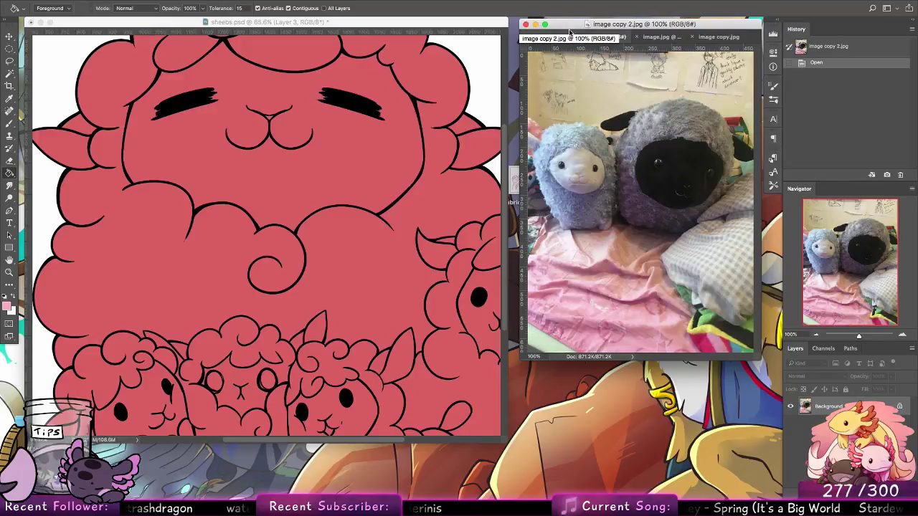
left_click(663, 125, "alt")
left_click(670, 119, "alt")
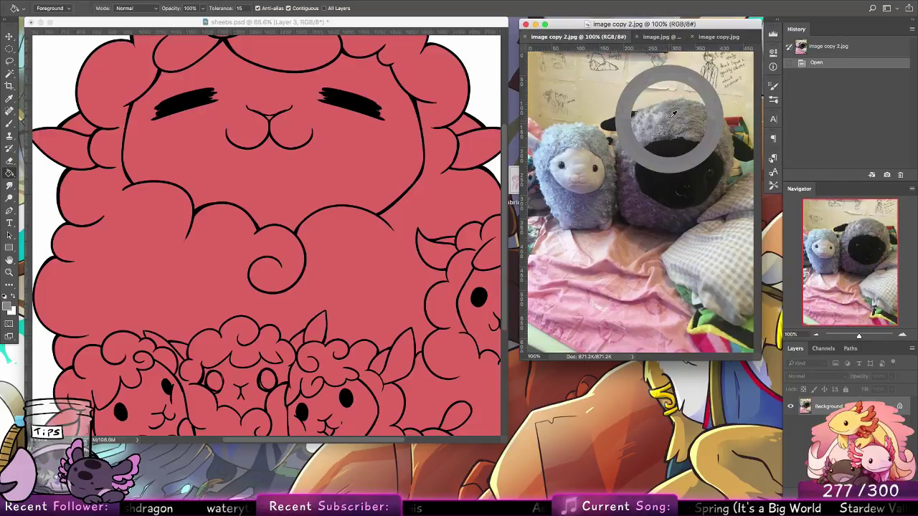
left_click_drag(673, 114, 670, 117)
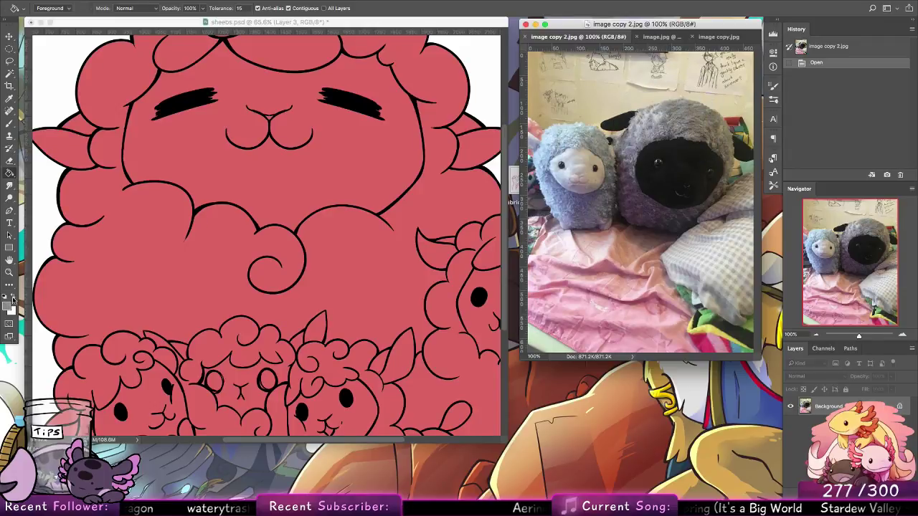
Back in sheebs.psd on Layer 4, expand the selection by another 2 pixels and fill the large sheep's wool with the sampled grey.
key("ctrl+Tab")
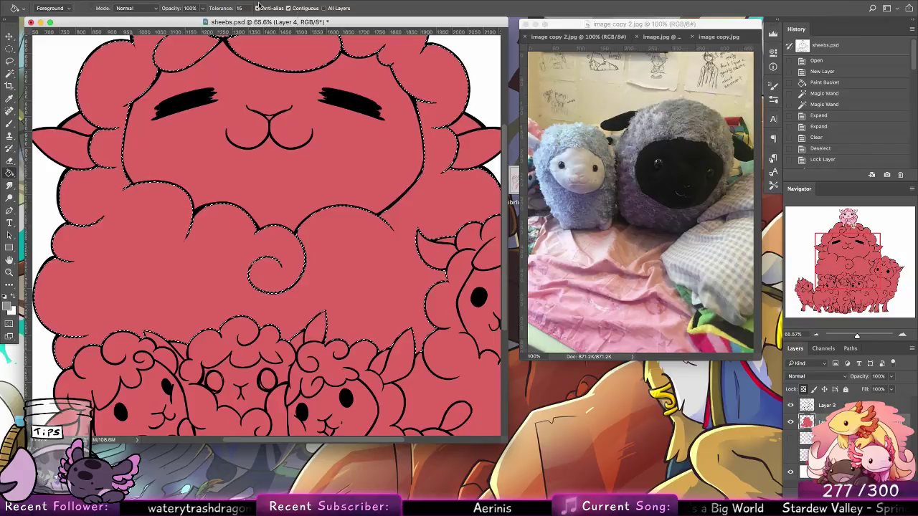
left_click(210, 1)
mouse_move(216, 123)
left_click(321, 142)
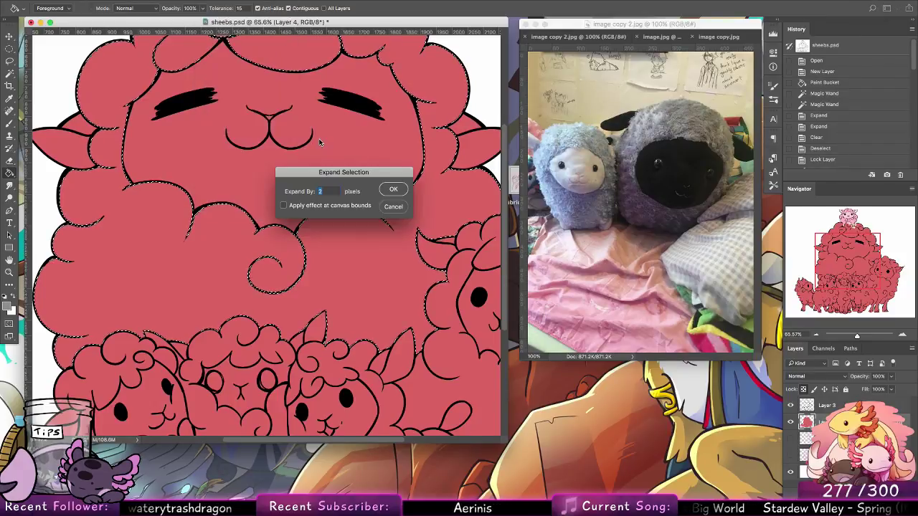
key("Return")
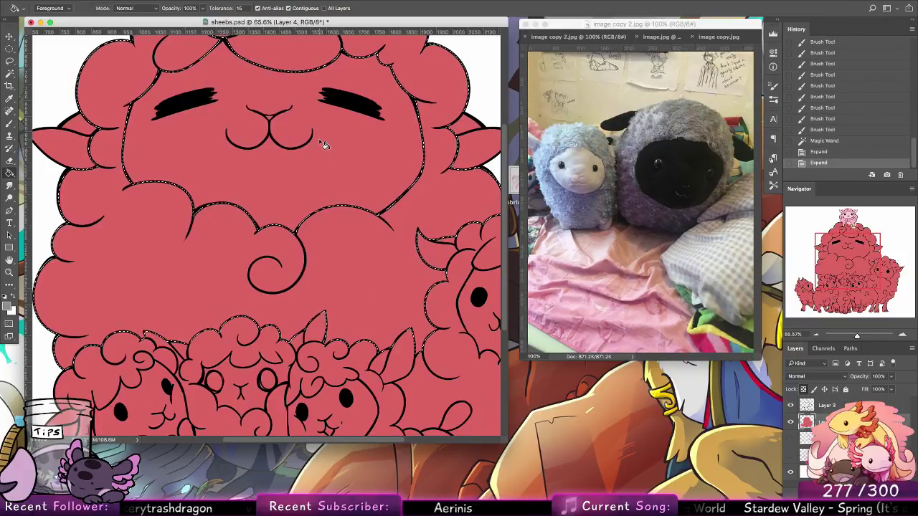
left_click(291, 270)
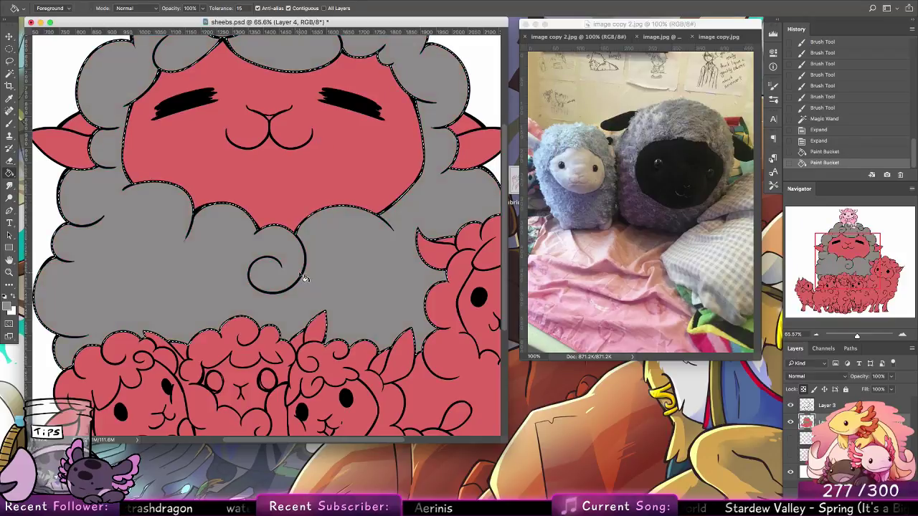
Switch to the Brush tool, clear the wool selection and enlarge the sheebs.psd document window.
left_click(9, 124)
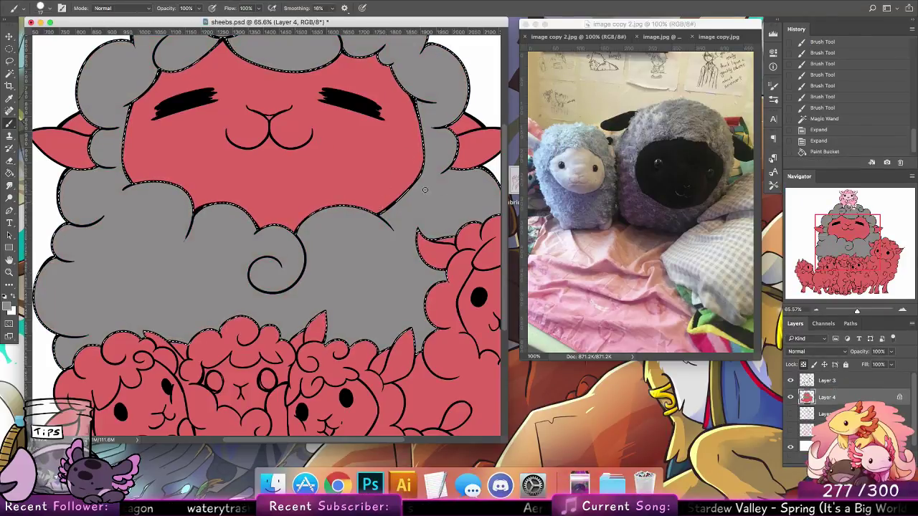
key("ctrl+d")
left_click_drag(323, 180, 397, 235)
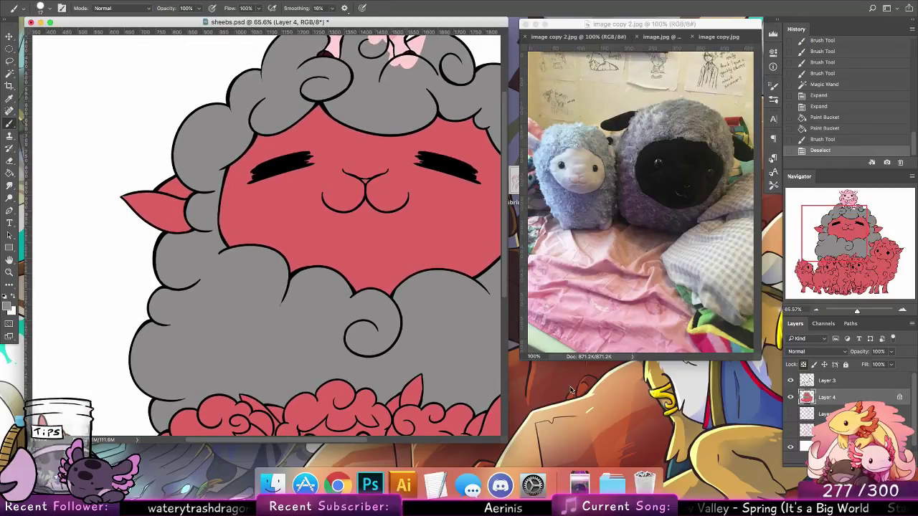
left_click_drag(506, 442, 576, 469)
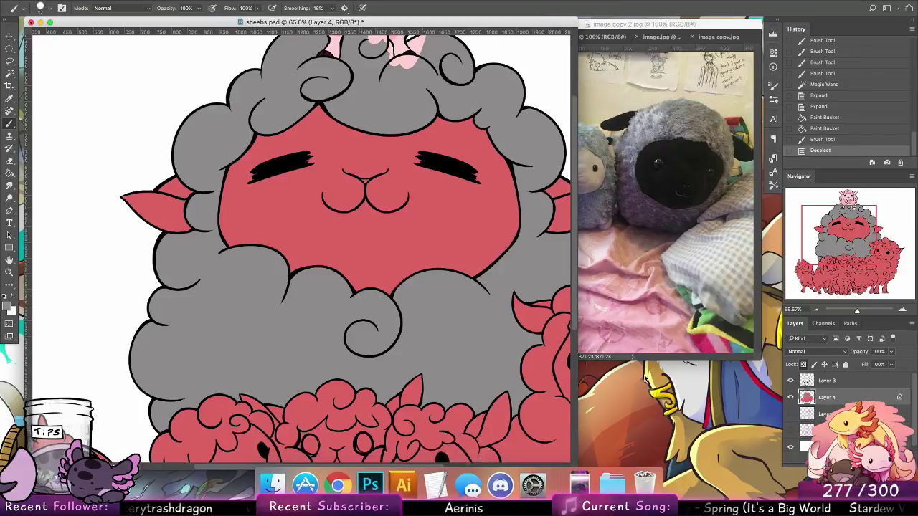
In System Preferences, set the Dock to hide and show automatically, and close the preferences to return to Photoshop.
left_click(13, 7)
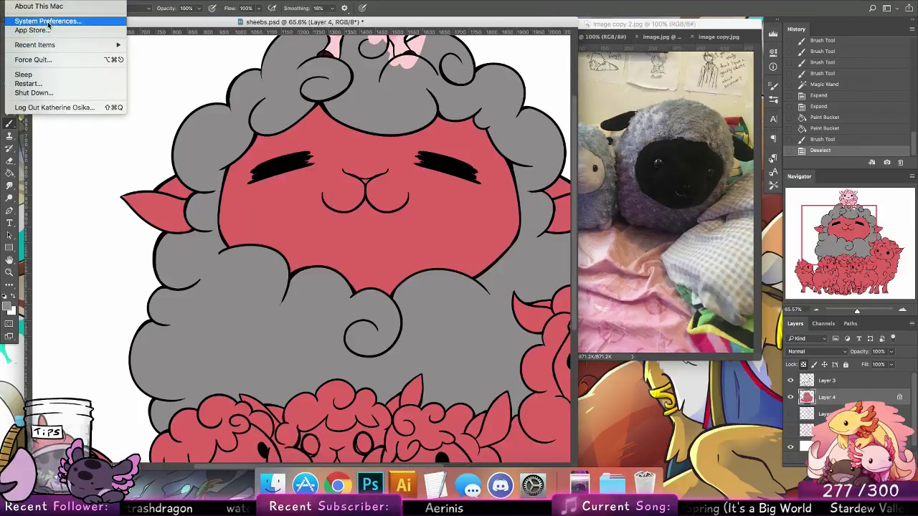
left_click(52, 20)
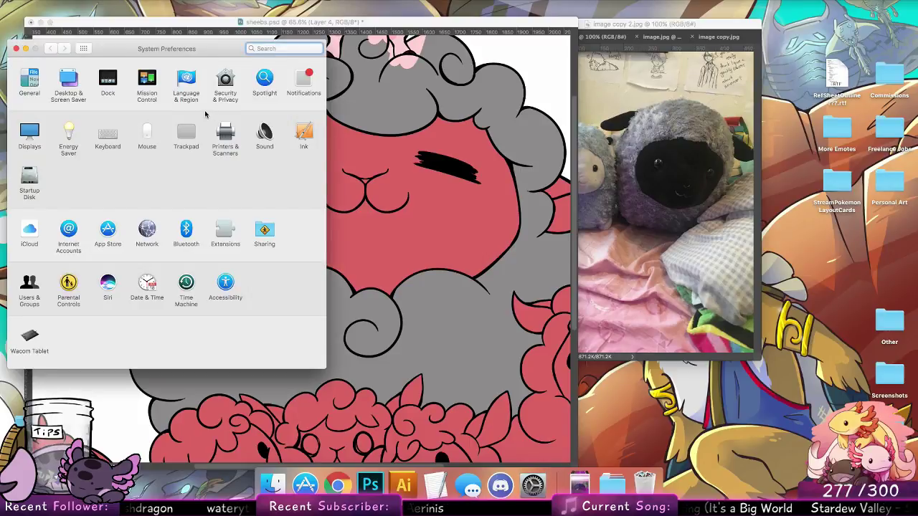
left_click(69, 84)
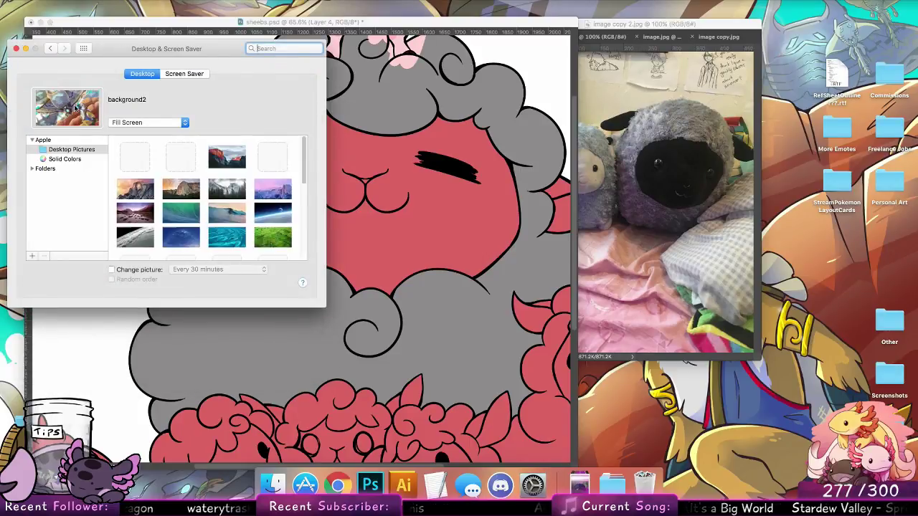
left_click(50, 48)
left_click(108, 81)
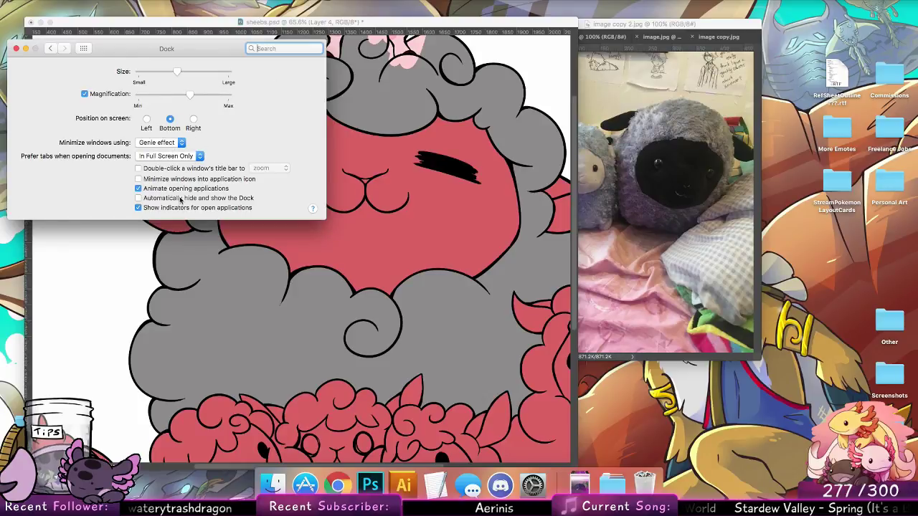
left_click(246, 198)
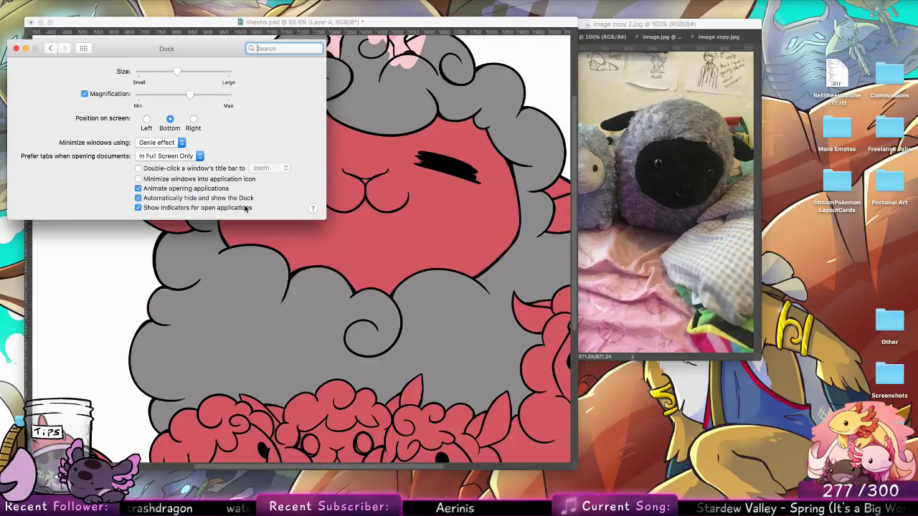
left_click(14, 47)
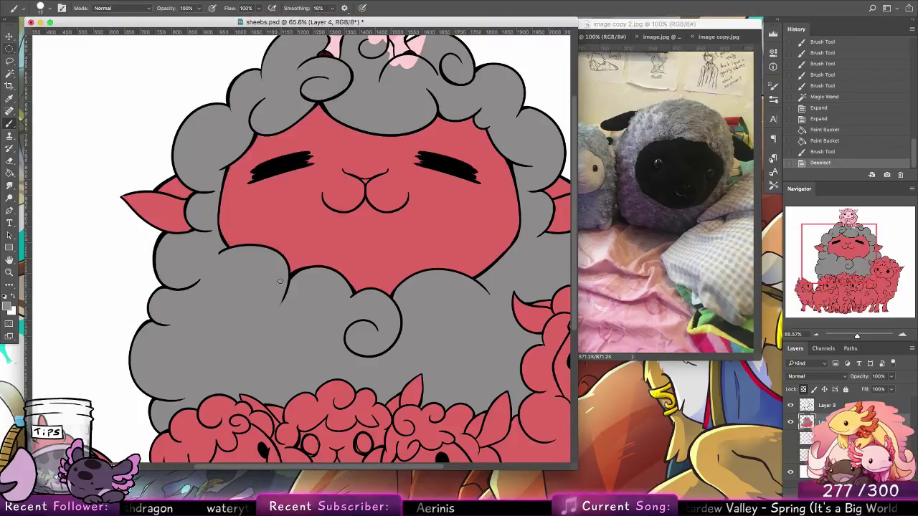
Touch up the grey chest wool, and on Layer 3 select the large sheep's face and both ears with the Magic Wand.
left_click_drag(280, 281, 288, 273)
left_click(11, 73)
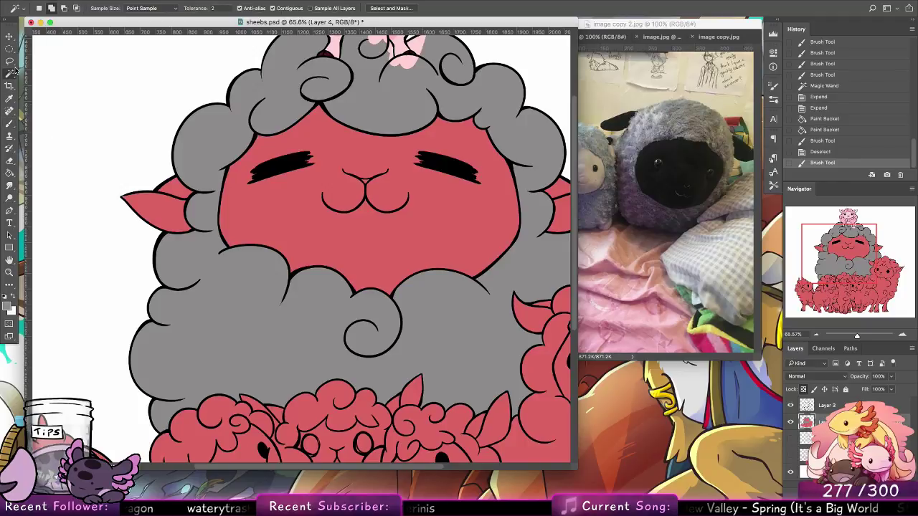
left_click(824, 405)
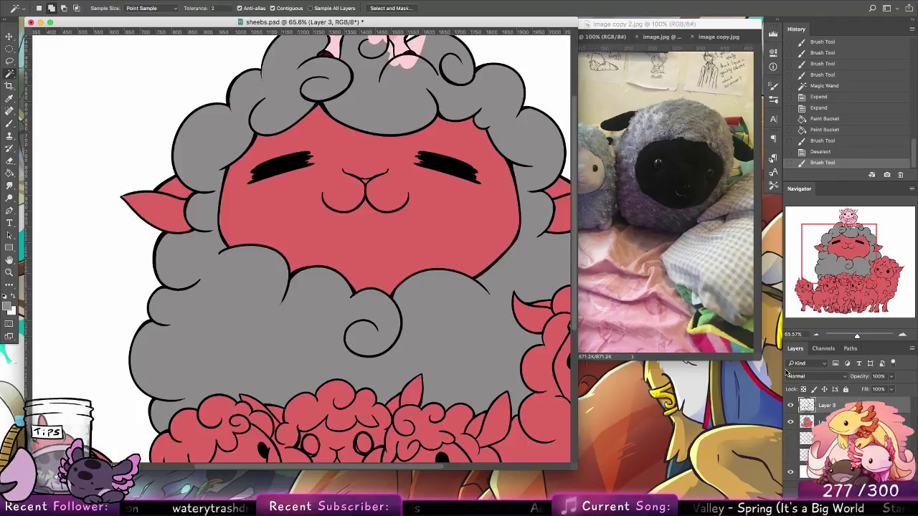
left_click(284, 202)
left_click(180, 210)
left_click(182, 189)
left_click_drag(441, 221, 298, 202)
left_click(424, 170)
left_click(437, 189)
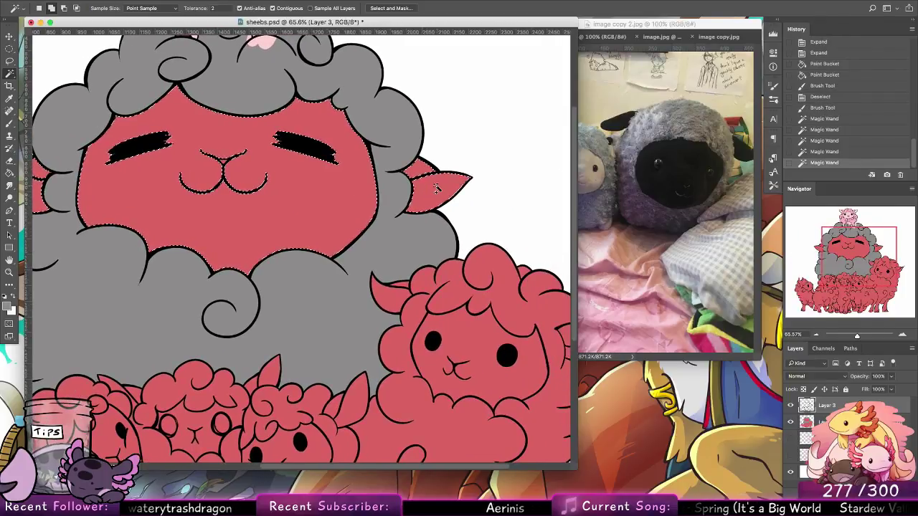
Add the large sheep's leg areas showing between the small front sheep to the Magic Wand selection.
scroll(307, 164, "down", 6)
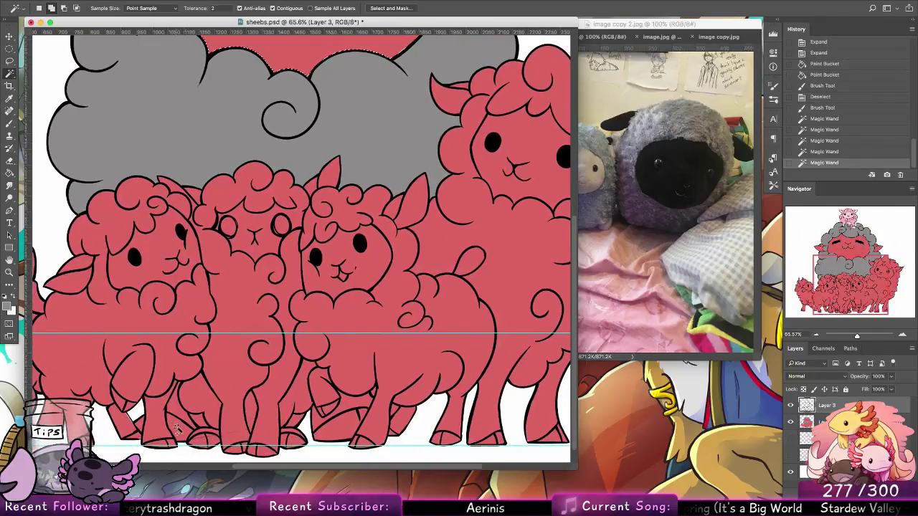
left_click(178, 429)
left_click(142, 425)
left_click(179, 406)
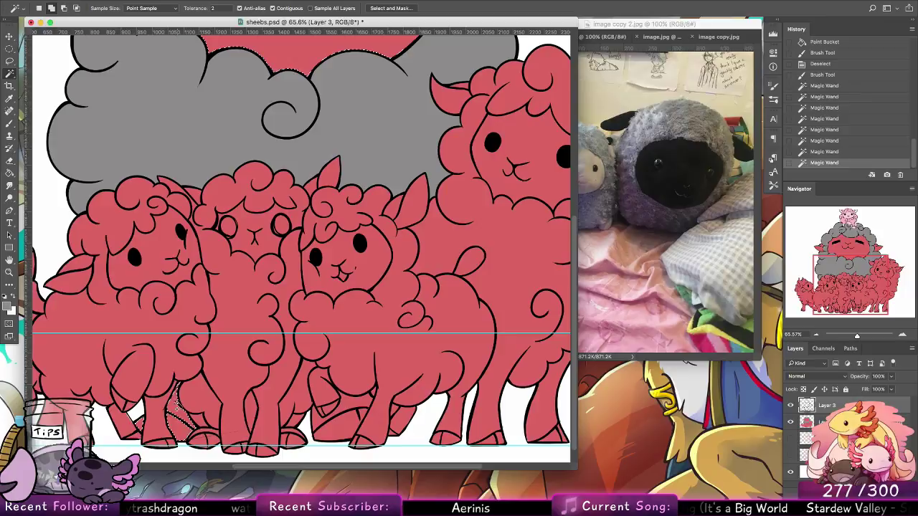
left_click(343, 430, "shift")
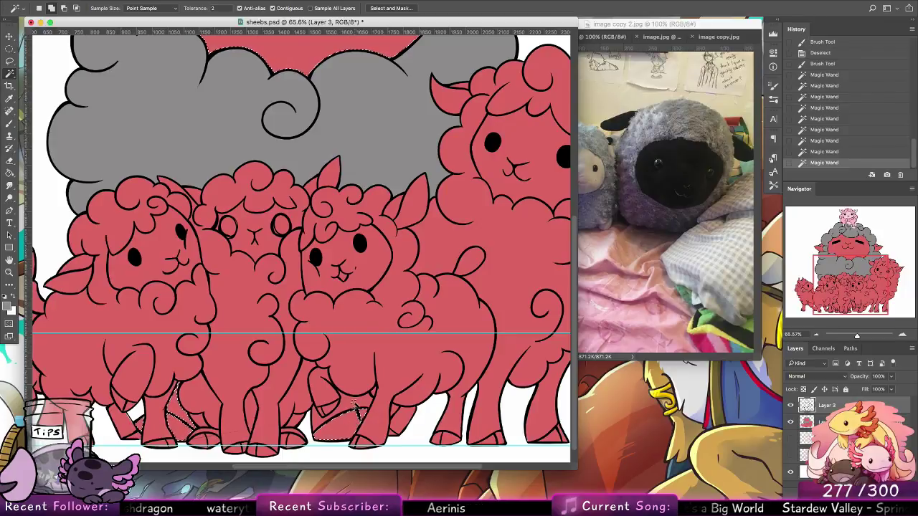
left_click(355, 405)
Expand the combined selection and, on Layer 4, fill the selected leg areas with the current grey using the Paint Bucket.
left_click(209, 0)
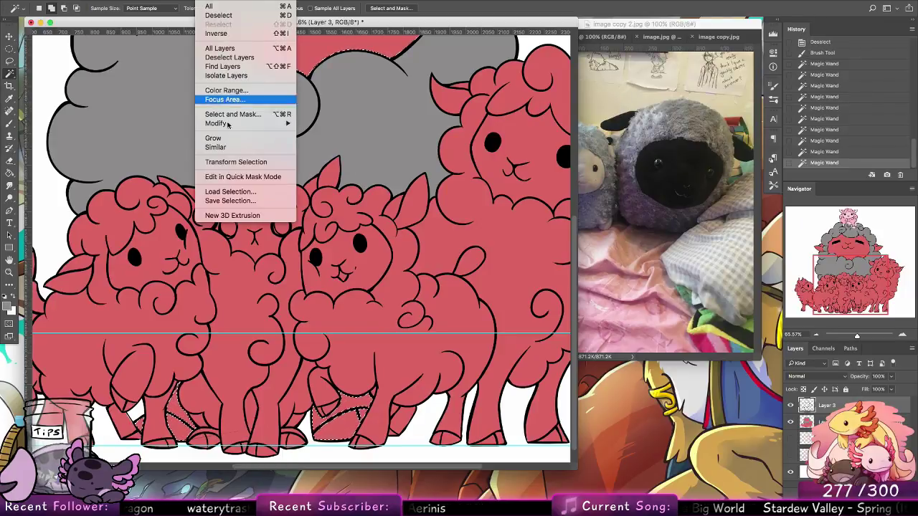
mouse_move(228, 125)
left_click(319, 142)
key("Return")
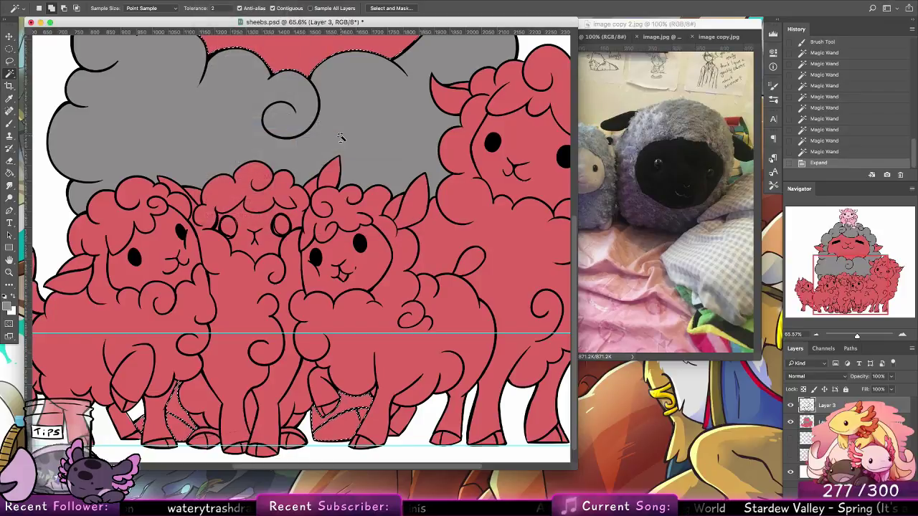
key("g")
key("ctrl+shift+alt+n")
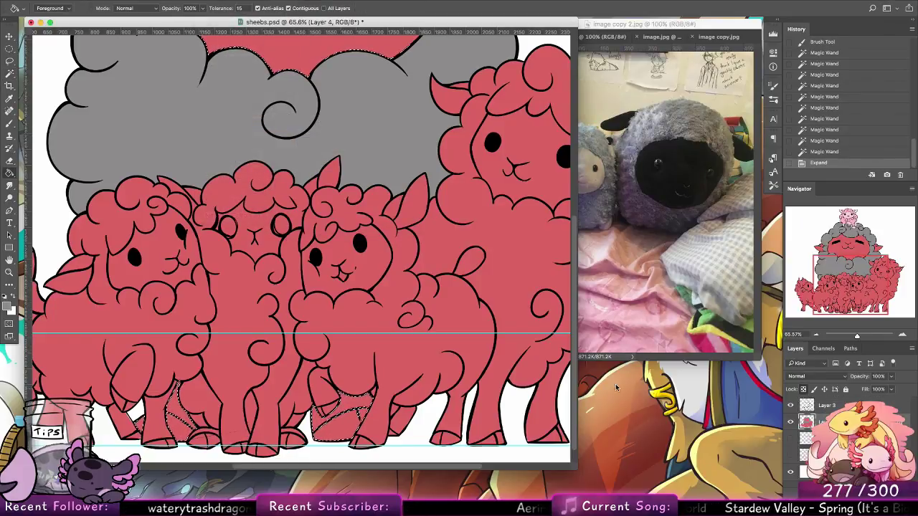
left_click(350, 441)
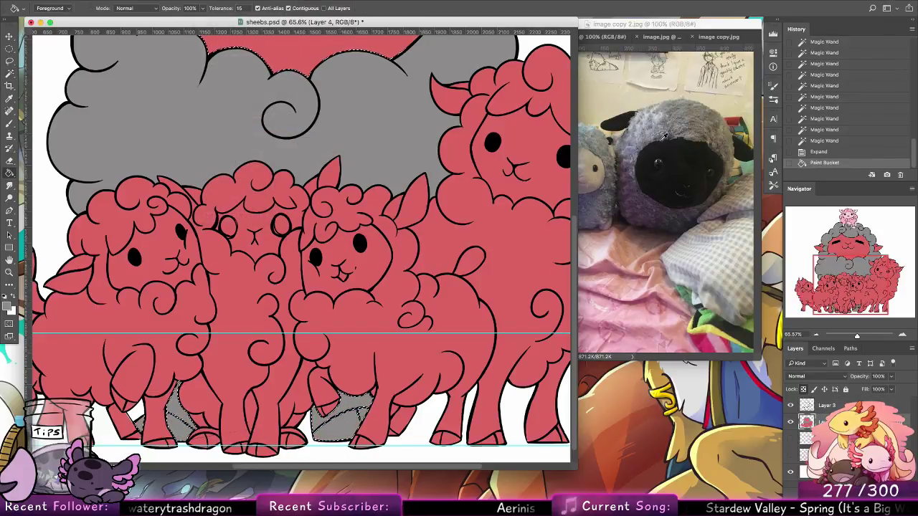
Set the foreground to the near-black of the plush's face and fill the large sheep's selected leg areas with it.
left_click(12, 300)
left_click(10, 305)
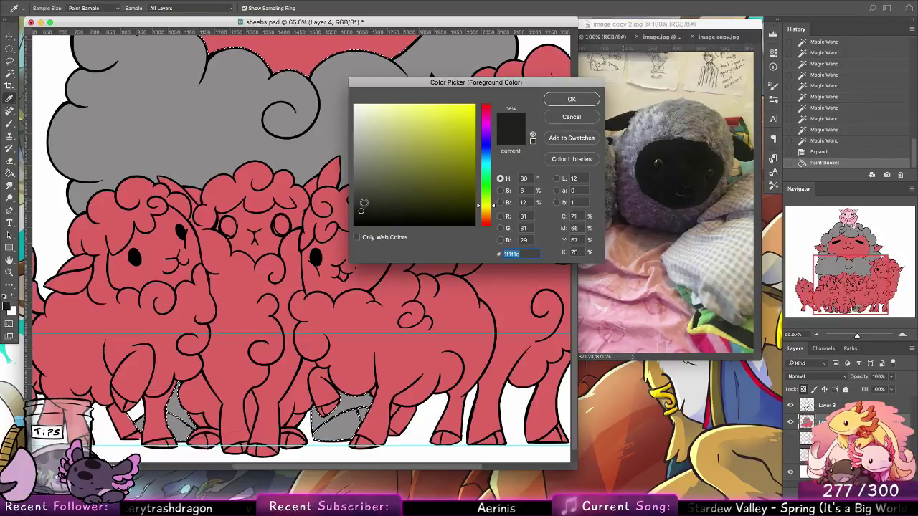
left_click(571, 99)
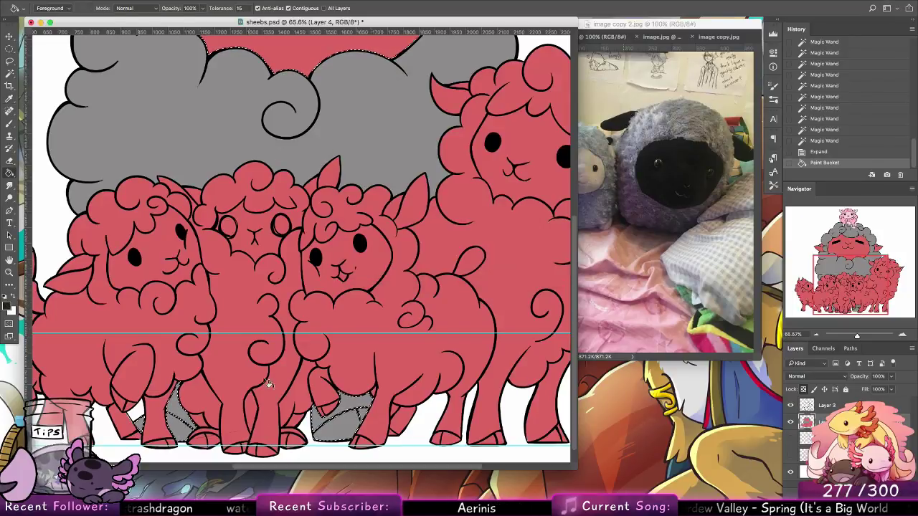
left_click(343, 424)
left_click(177, 396)
left_click(183, 429)
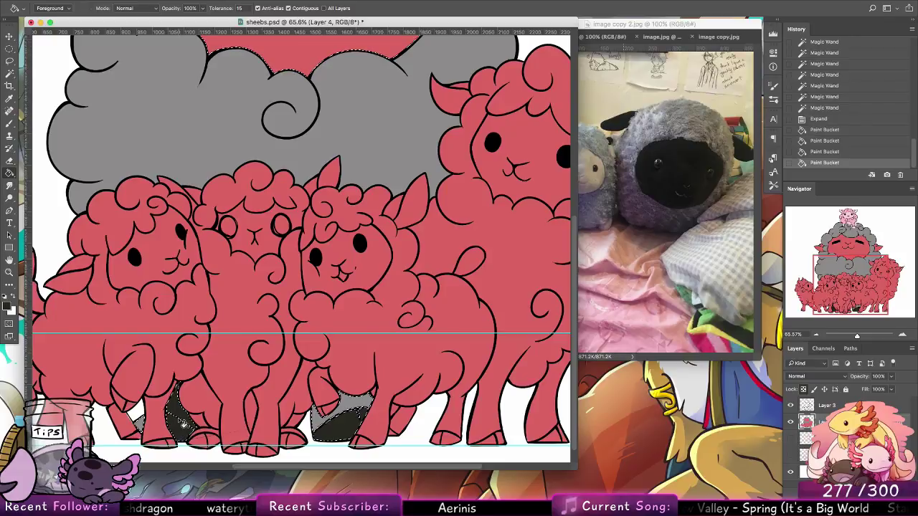
left_click(185, 423)
left_click(343, 393)
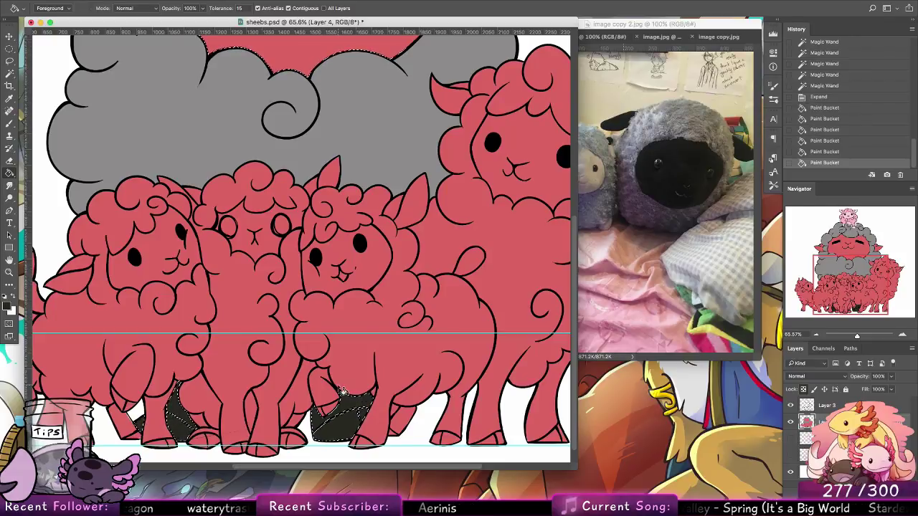
Fill the large sheep's face and both ears with the near-black colour and clear the selection.
scroll(343, 393, "up", 6)
left_click(369, 246)
left_click(134, 231)
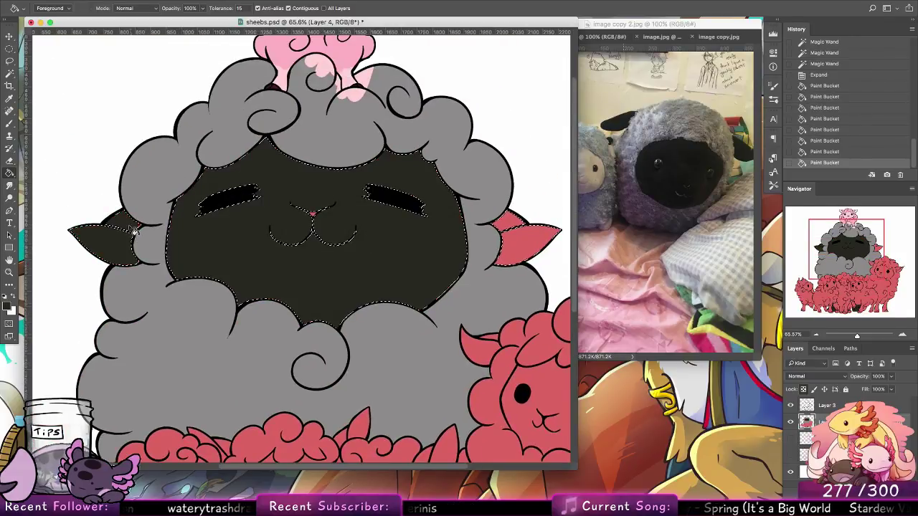
left_click(543, 241)
key("ctrl+d")
With a 48 px brush, paint over the unfilled spots on the large sheep's nose, eye area and ears in near-black.
key("b")
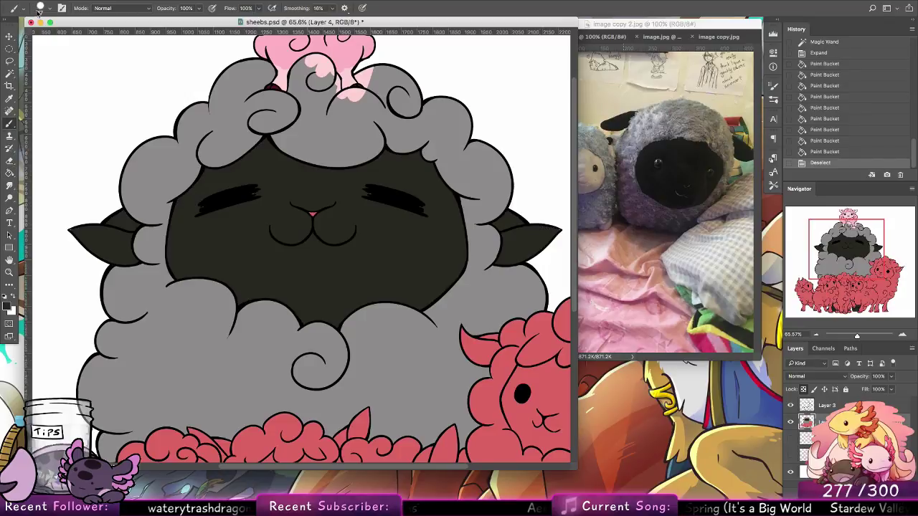
left_click(47, 9)
left_click(78, 125)
left_click(300, 245)
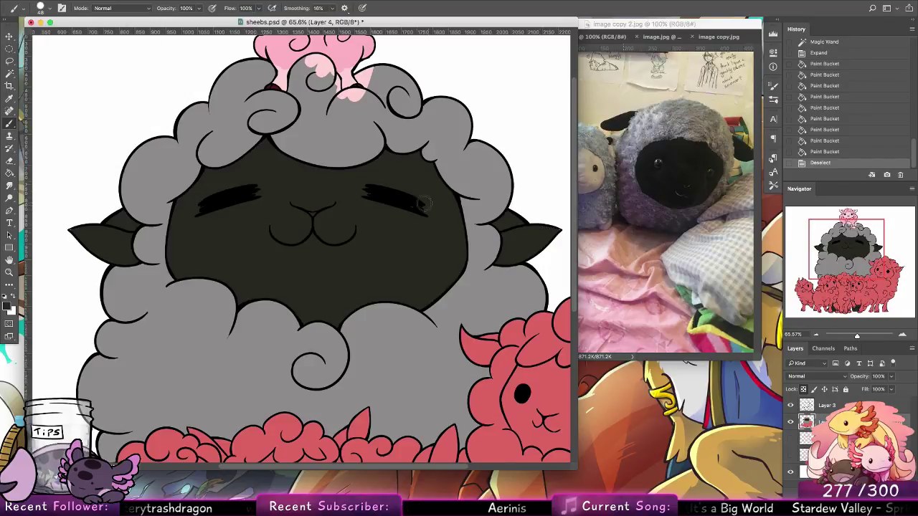
left_click_drag(423, 203, 391, 201)
left_click_drag(104, 227, 73, 230)
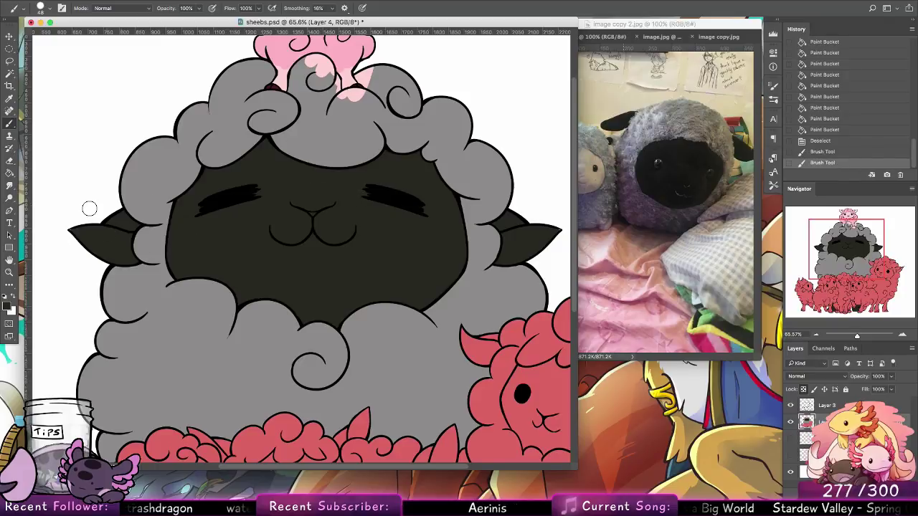
left_click_drag(561, 229, 552, 231)
With the wool grey and an 18 px brush, paint the upper parts of the large sheep's leg areas, leaving the feet near-black.
scroll(348, 215, "down", 10)
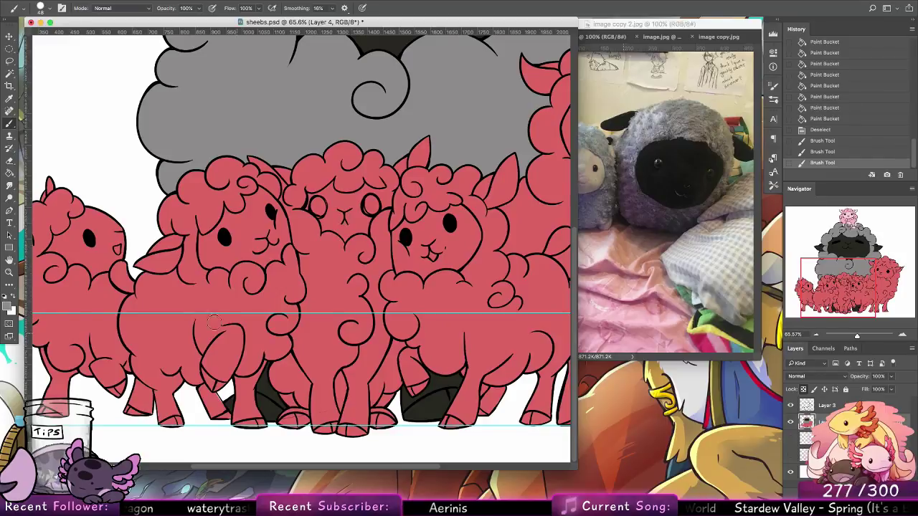
left_click(9, 306)
left_click(572, 117)
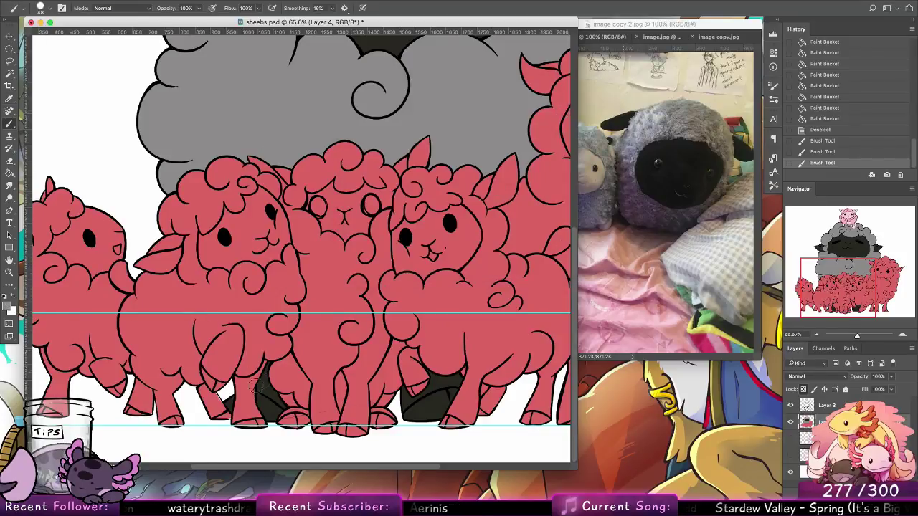
right_click(96, 79)
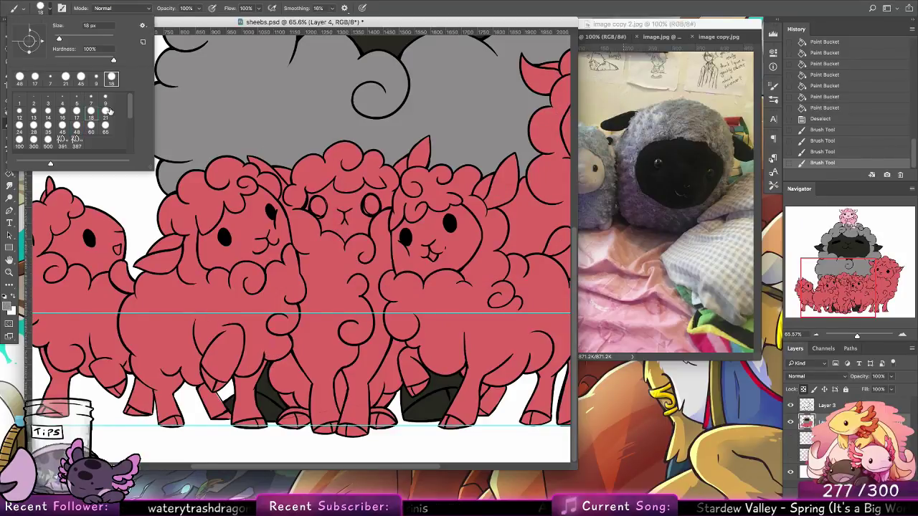
left_click(269, 394)
mouse_move(260, 389)
left_mouse_down()
mouse_move(269, 362)
mouse_move(272, 399)
left_mouse_up()
mouse_move(403, 386)
left_mouse_down()
mouse_move(441, 385)
mouse_move(411, 396)
mouse_move(439, 365)
mouse_move(450, 375)
mouse_move(425, 369)
mouse_move(426, 388)
mouse_move(430, 373)
mouse_move(458, 374)
mouse_move(432, 387)
left_mouse_up()
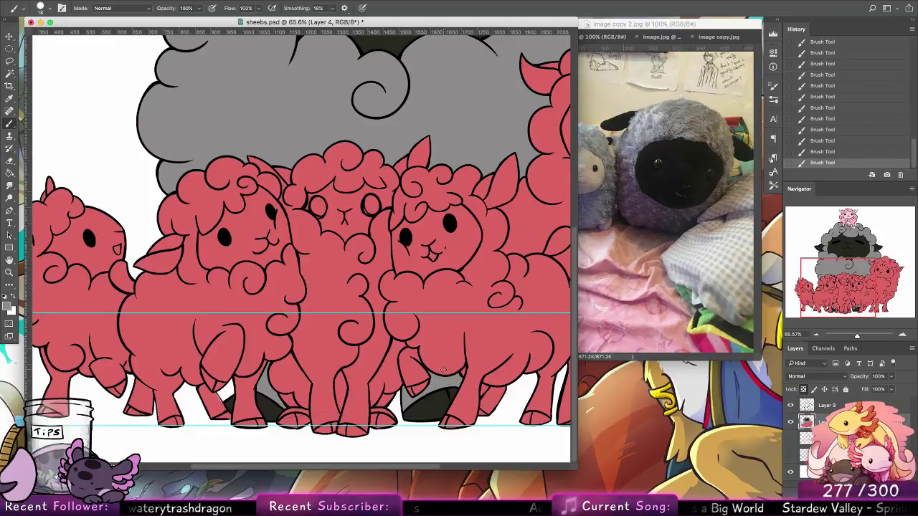
Sample the large sheep's wool grey and paint over the pink spill on its head wool around the small top sheep's legs.
scroll(513, 303, "up", 10)
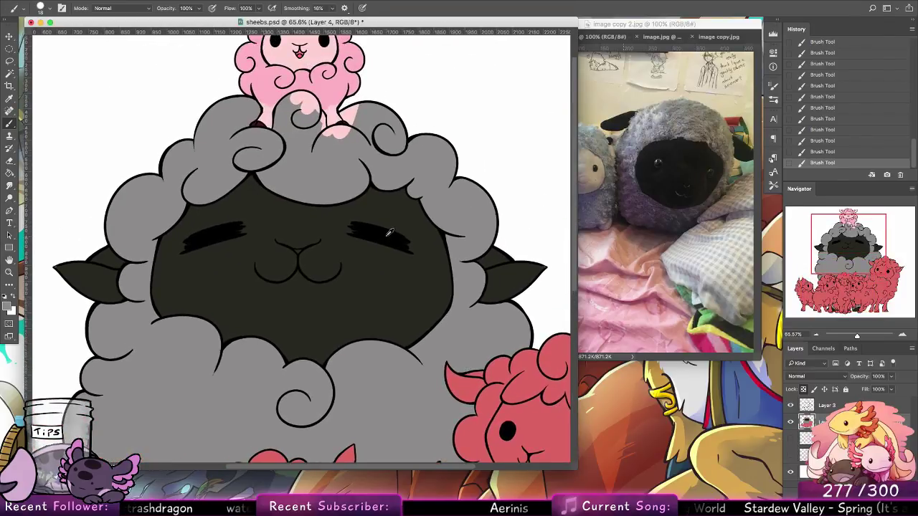
left_click(294, 251, "alt")
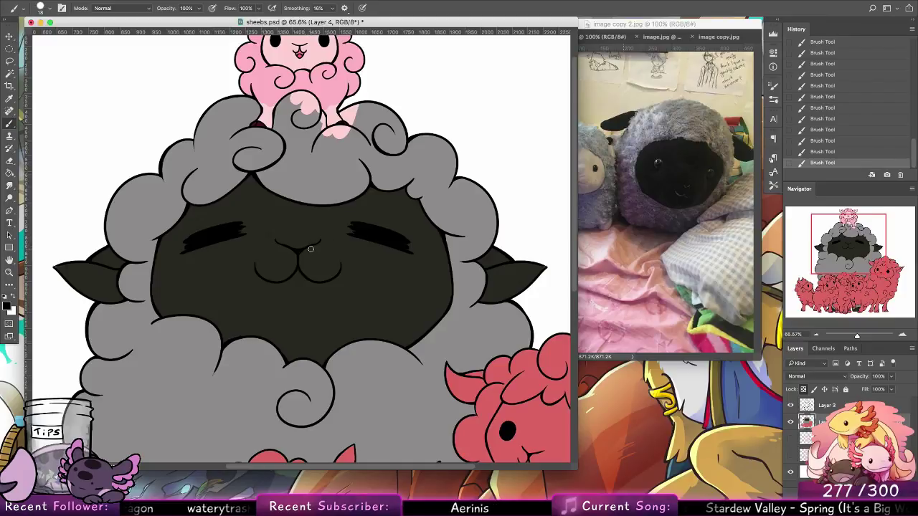
left_click(9, 273)
left_click_drag(465, 224, 431, 196)
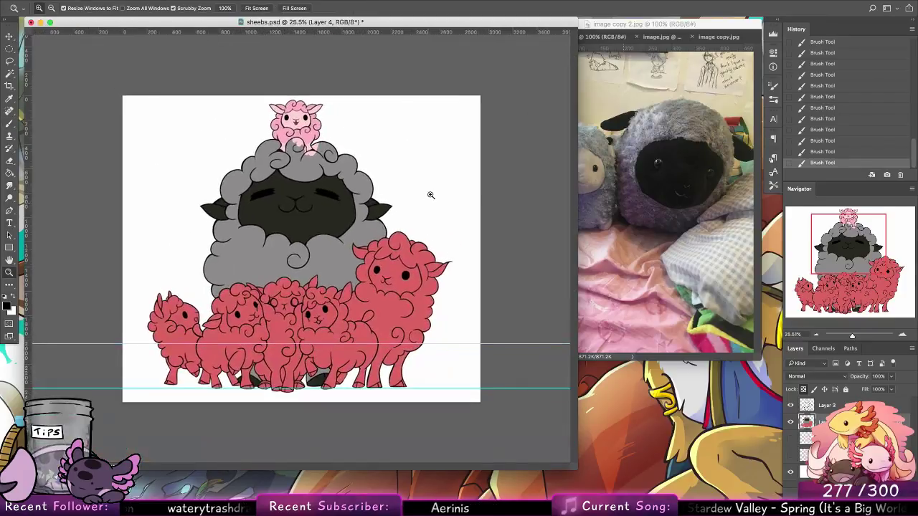
left_click_drag(314, 122, 373, 137)
left_click(9, 124)
left_click(339, 245, "alt")
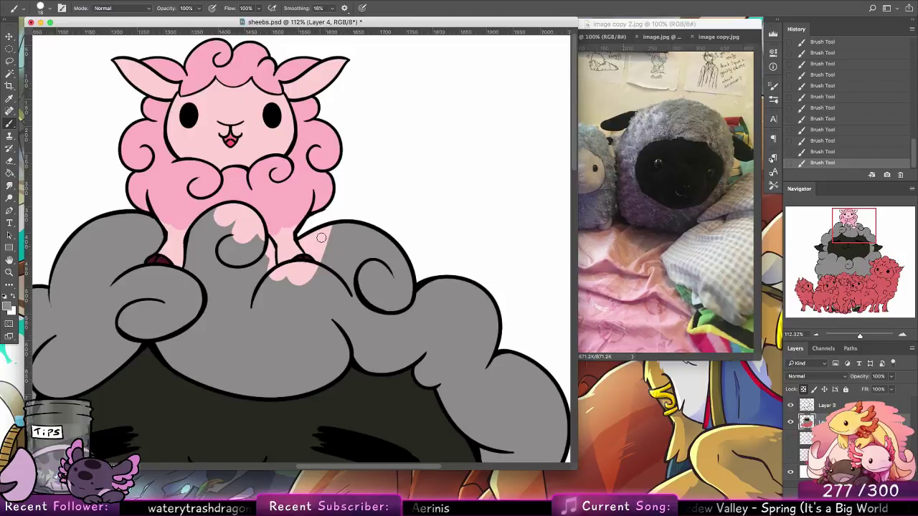
mouse_move(321, 237)
left_mouse_down()
mouse_move(273, 286)
mouse_move(309, 269)
mouse_move(272, 276)
mouse_move(316, 275)
left_mouse_up()
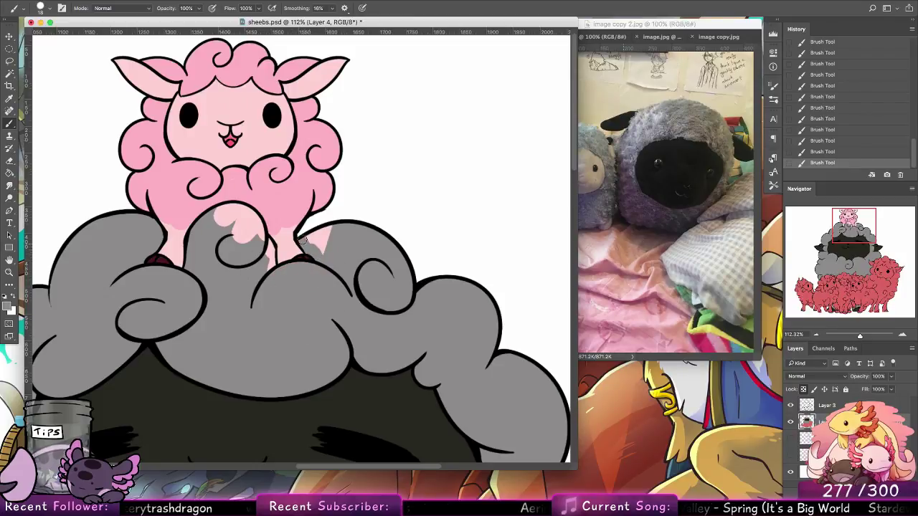
mouse_move(304, 239)
left_mouse_down()
mouse_move(319, 229)
mouse_move(308, 247)
mouse_move(323, 246)
left_mouse_up()
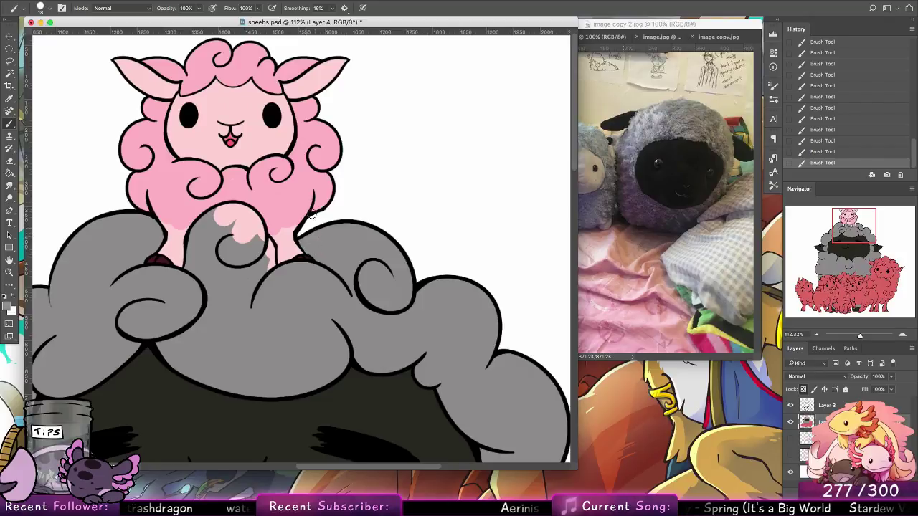
mouse_move(236, 208)
left_mouse_down()
mouse_move(257, 226)
mouse_move(238, 208)
mouse_move(257, 228)
mouse_move(248, 213)
mouse_move(261, 255)
mouse_move(261, 244)
mouse_move(271, 252)
mouse_move(270, 277)
mouse_move(255, 238)
mouse_move(212, 221)
mouse_move(241, 222)
mouse_move(258, 238)
mouse_move(267, 212)
left_mouse_up()
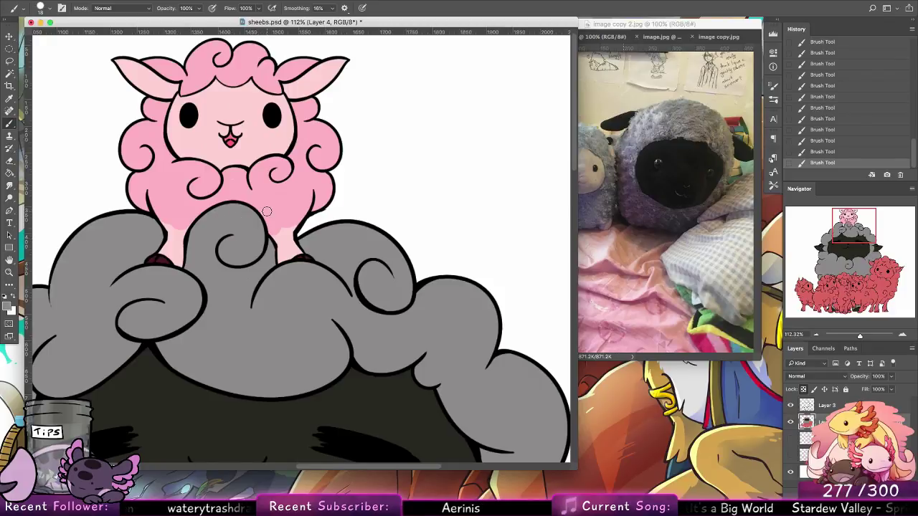
Sample the smaller plush sheep's blue wool from the photo and adjust the foreground colour to light blue #88c7ea.
left_click(9, 272)
mouse_move(463, 238)
left_mouse_down()
mouse_move(424, 230)
mouse_move(406, 247)
left_mouse_up()
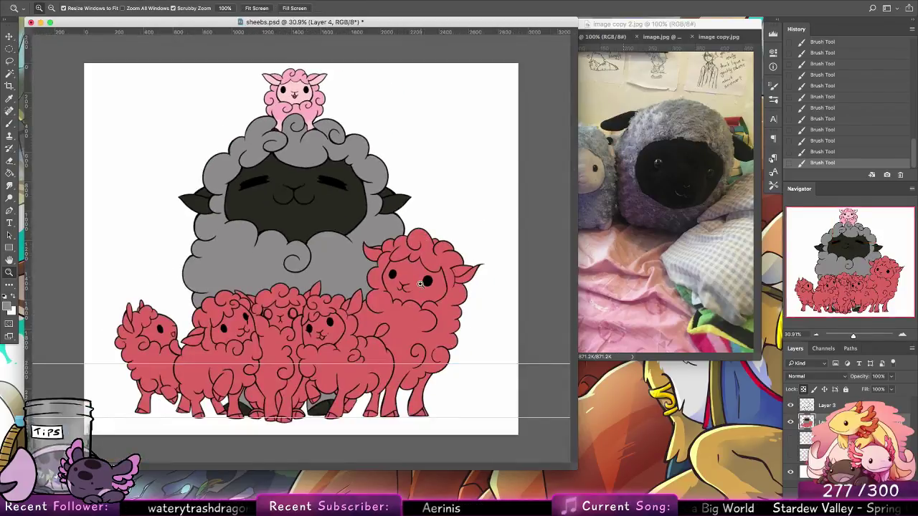
left_click_drag(418, 338, 425, 340)
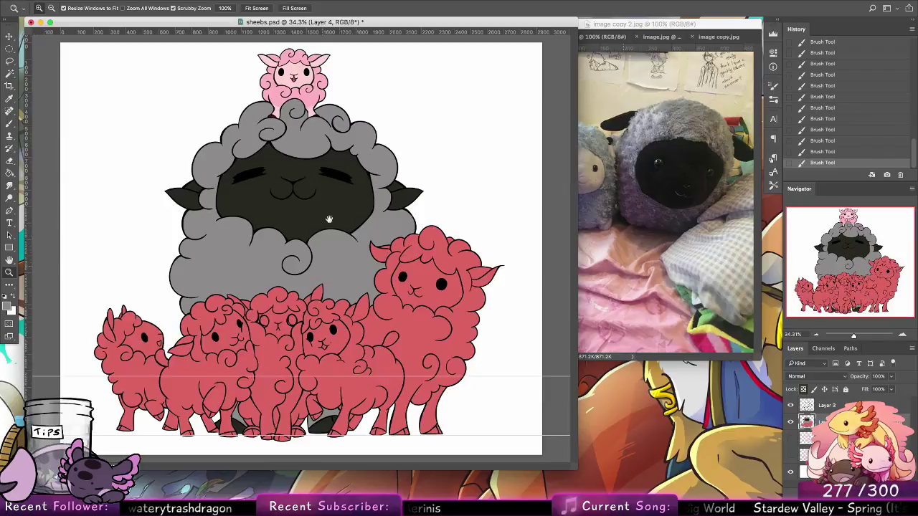
left_click_drag(490, 381, 473, 325)
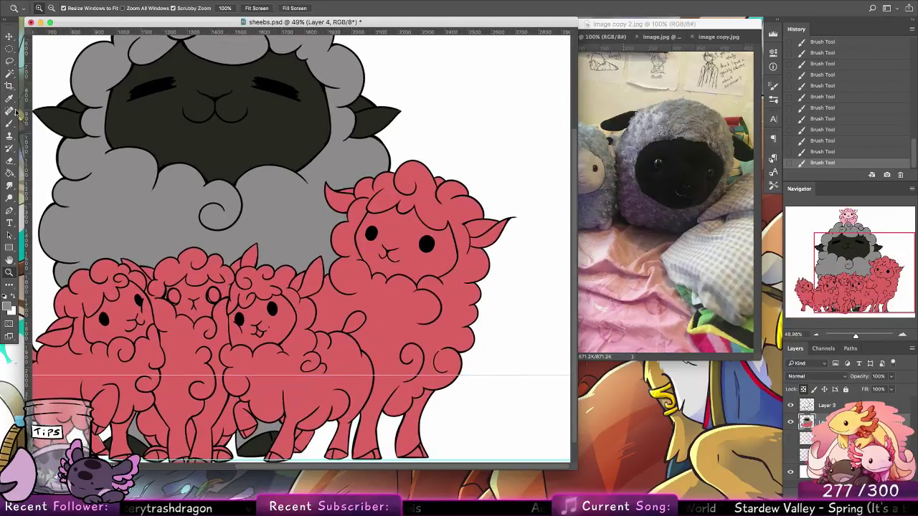
key("b")
left_click(623, 209)
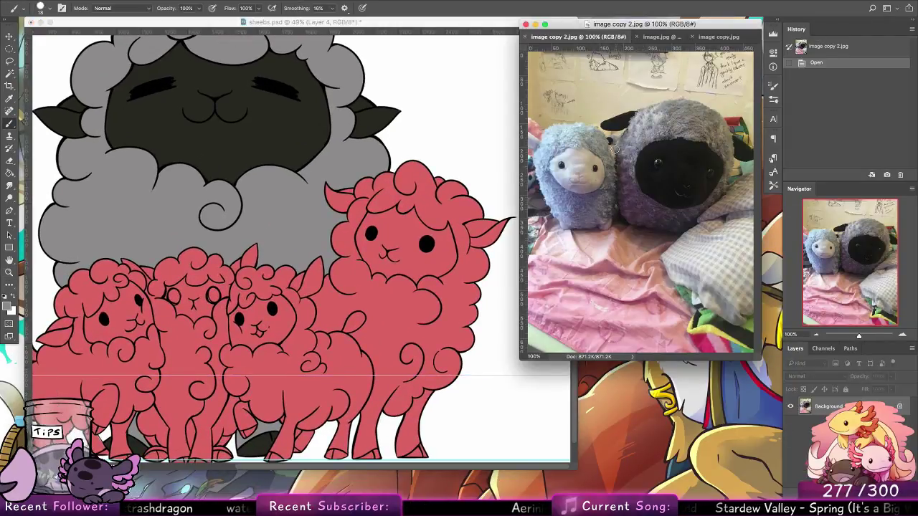
left_click(578, 135, "alt")
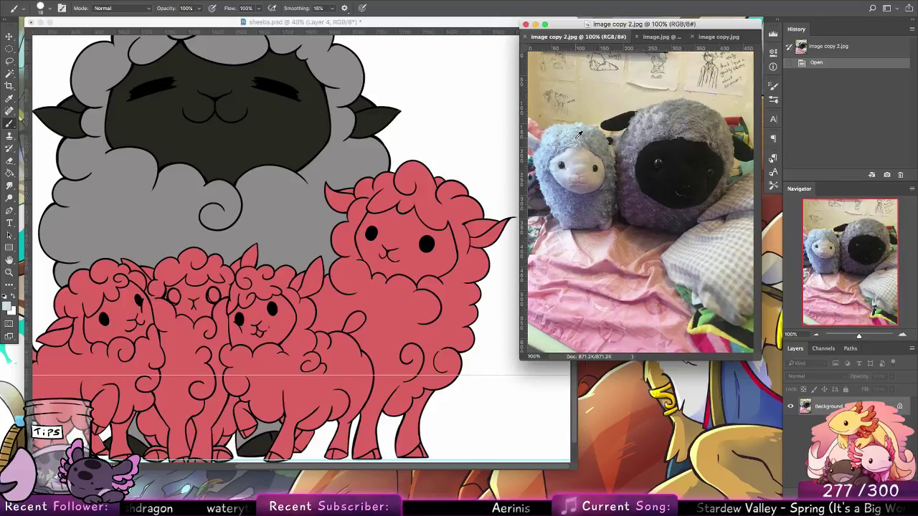
left_click(578, 134, "alt")
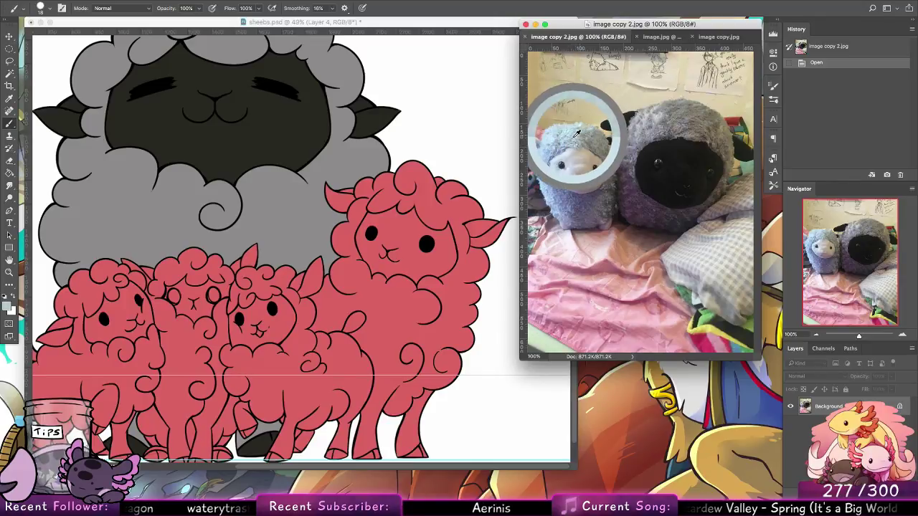
left_click(8, 307)
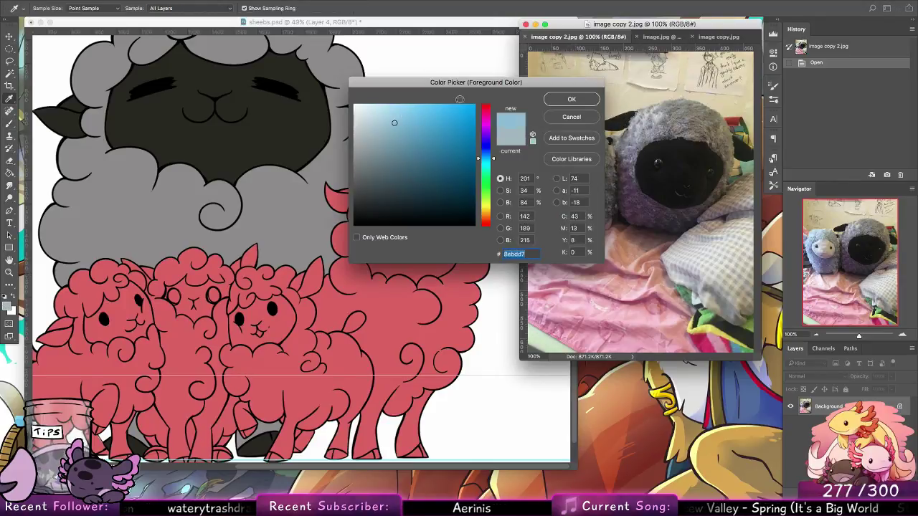
left_click(571, 102)
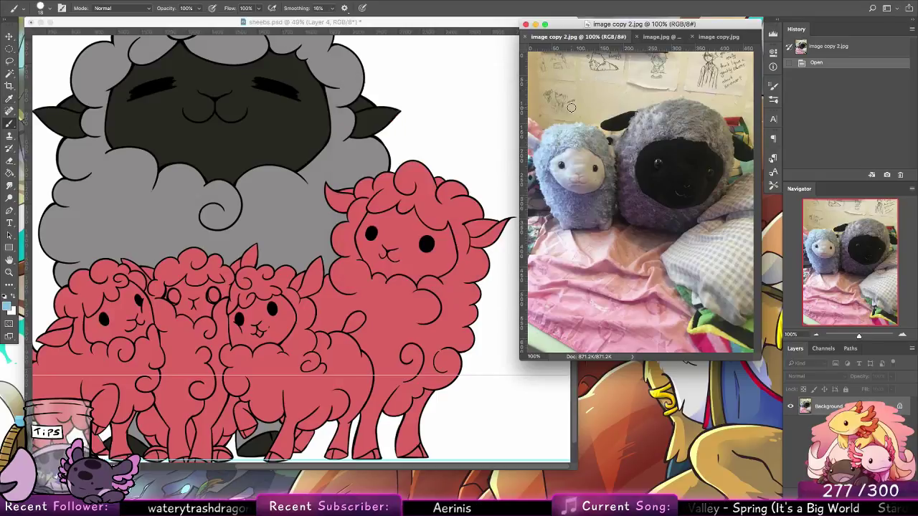
On Layer 3 of sheebs.psd, select the tall front sheep's wool and legs with the Magic Wand and expand the selection.
left_click(406, 253)
left_click(10, 73)
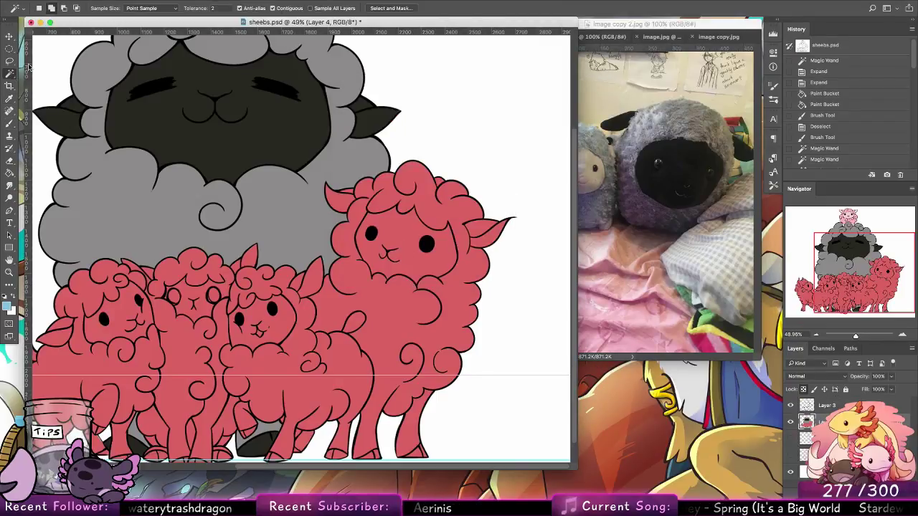
left_click(821, 406)
left_click(371, 273)
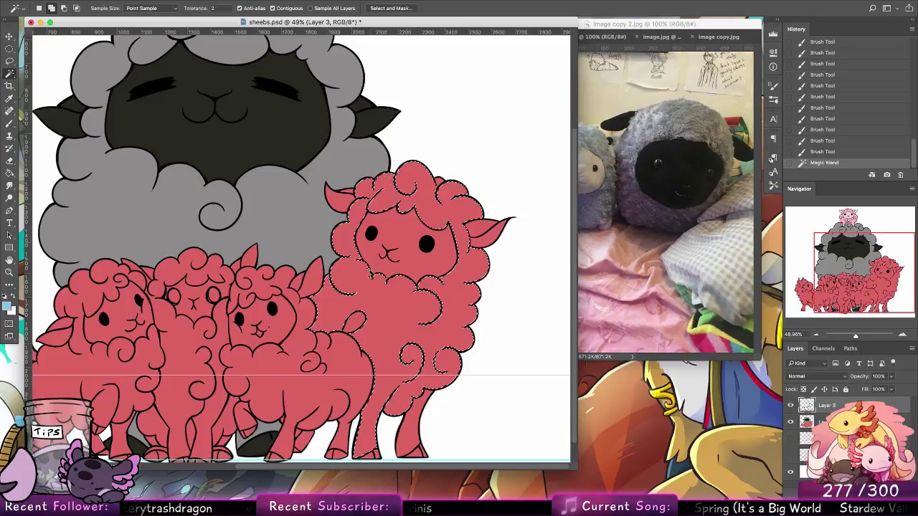
left_click(431, 403, "shift")
left_click(408, 433, "shift")
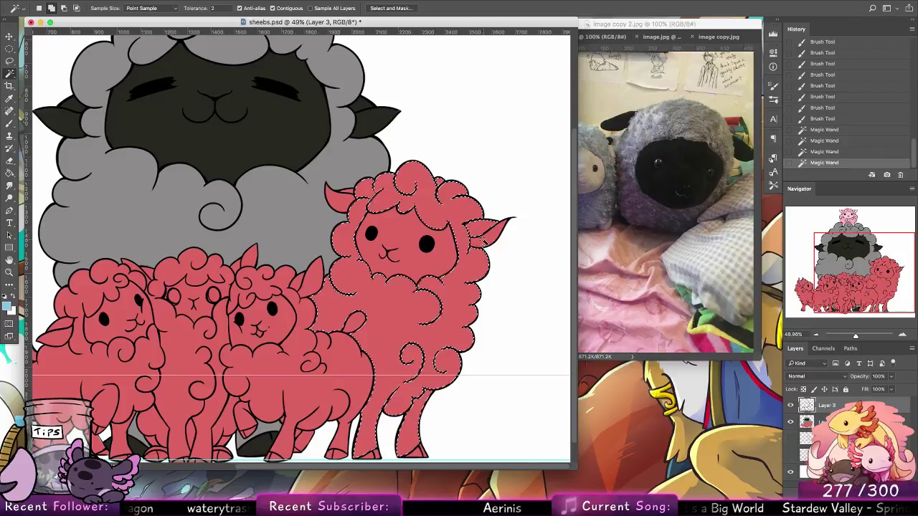
left_click(218, 1)
mouse_move(244, 124)
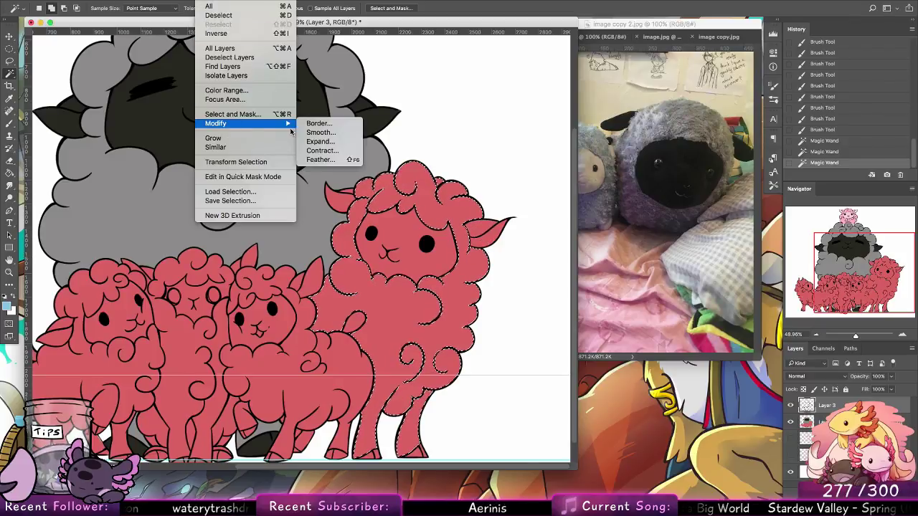
left_click(350, 141)
key("Return")
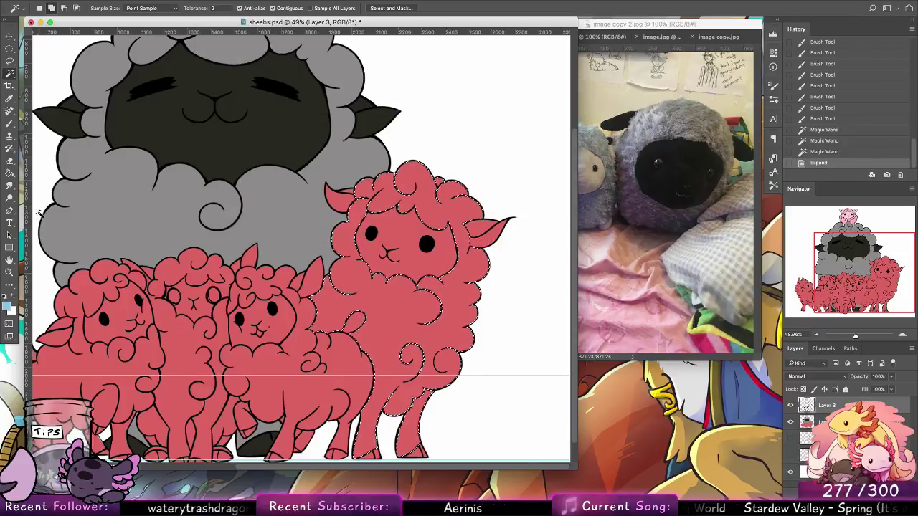
Fill the selected wool and legs with the light blue on Layer 4 using the Paint Bucket, and clear the selection.
left_click(9, 174)
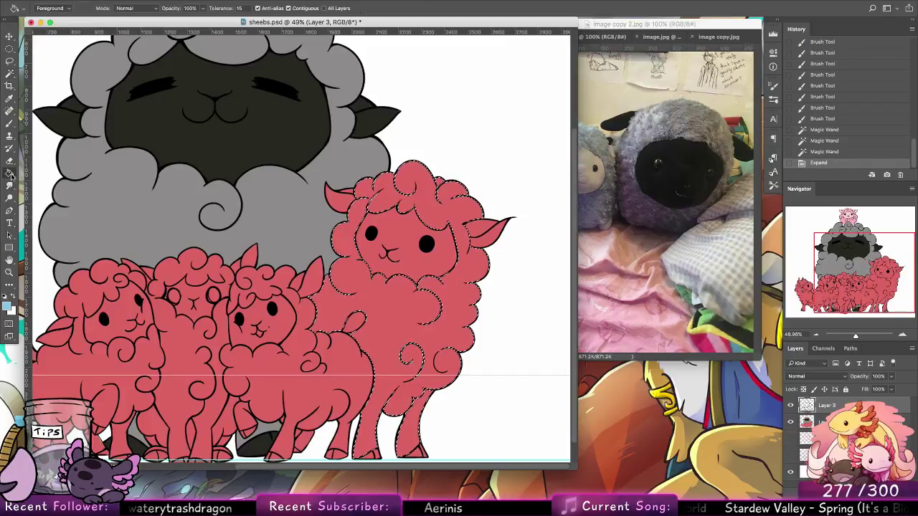
left_click(819, 422)
left_click(423, 215)
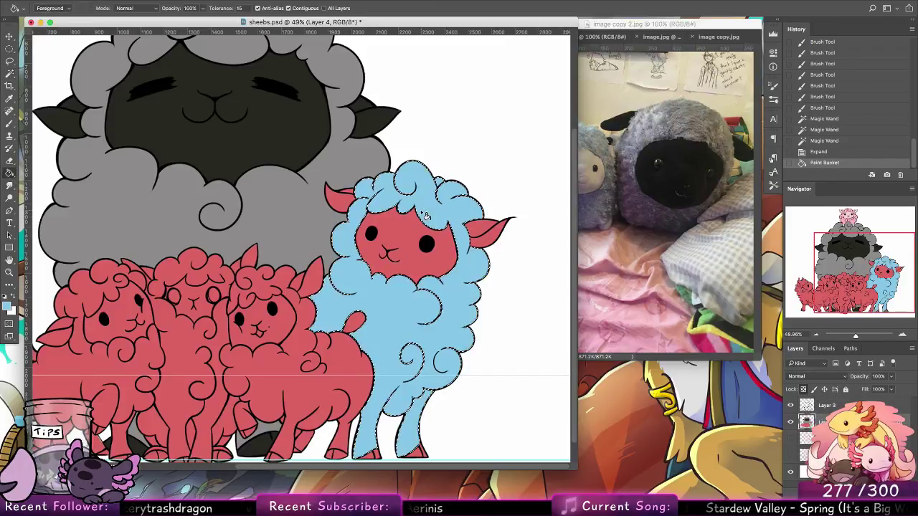
key("ctrl+d")
left_click(10, 125)
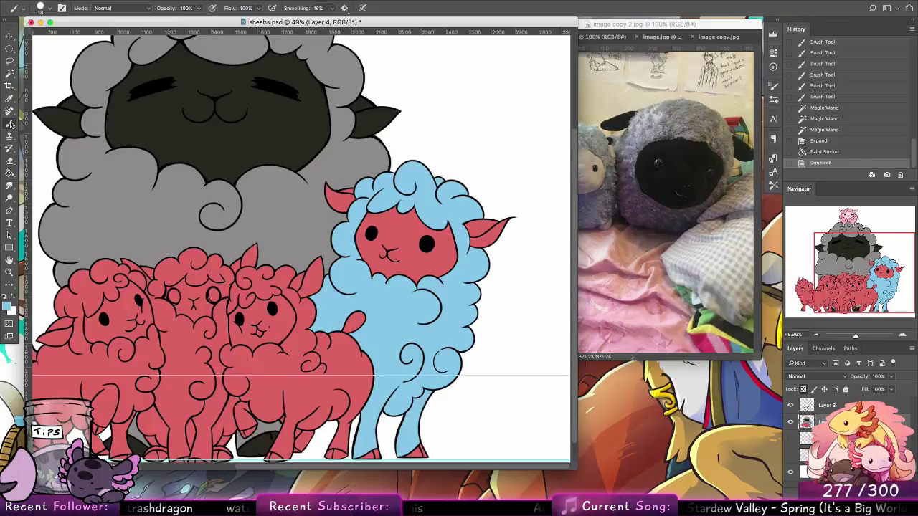
left_click(7, 308)
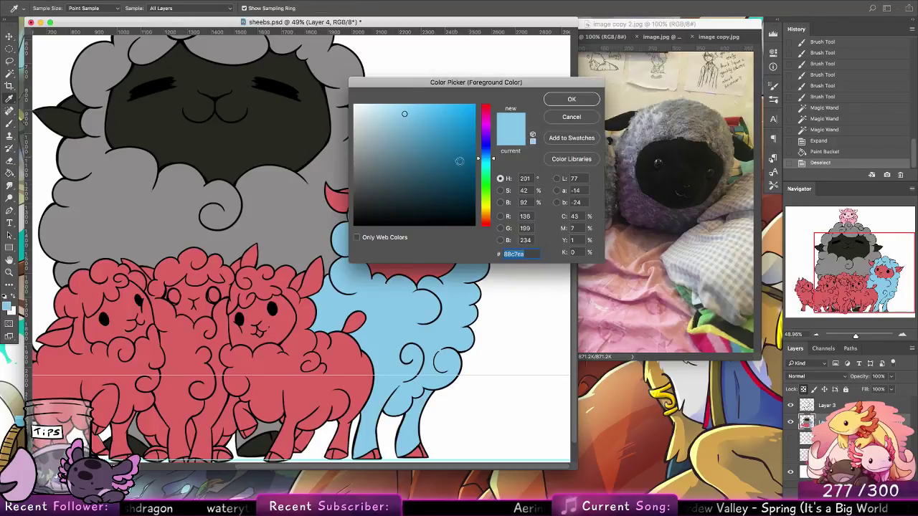
left_click(570, 119)
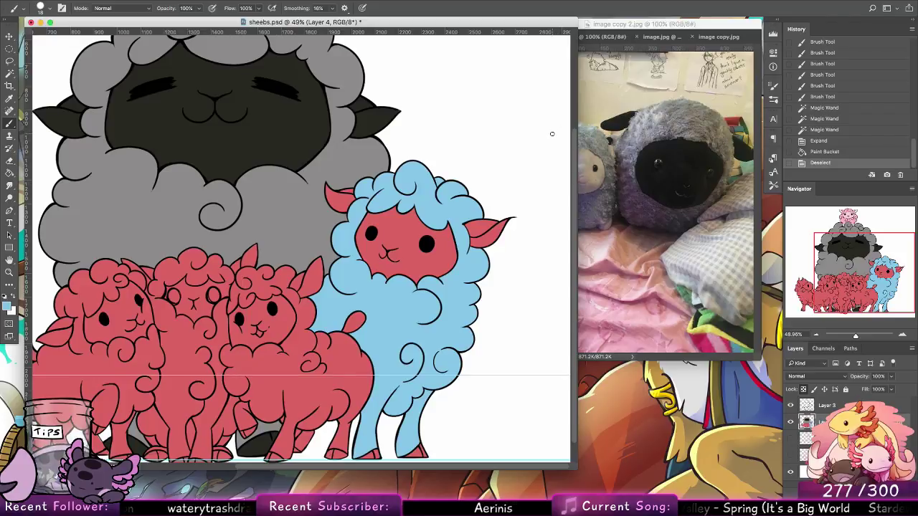
mouse_move(260, 148)
left_mouse_down()
mouse_move(264, 174)
mouse_move(338, 285)
left_mouse_up()
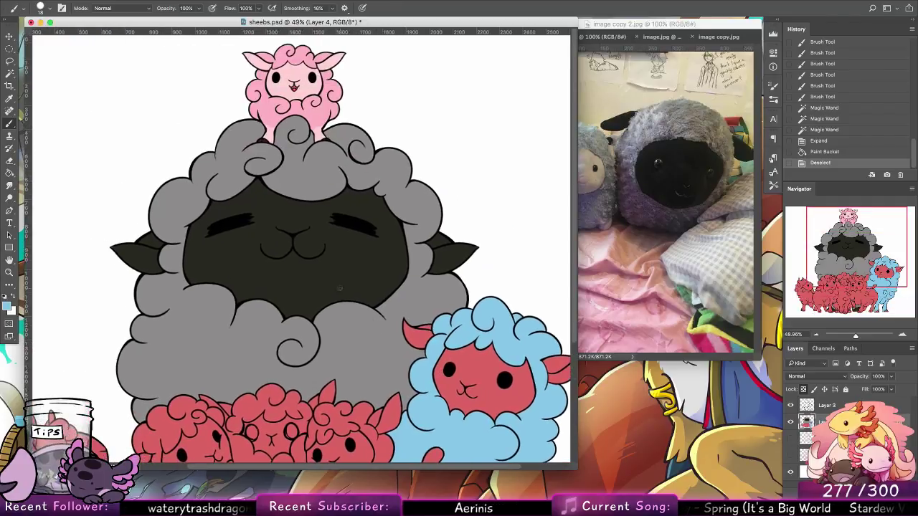
left_click(10, 75)
left_click(279, 62)
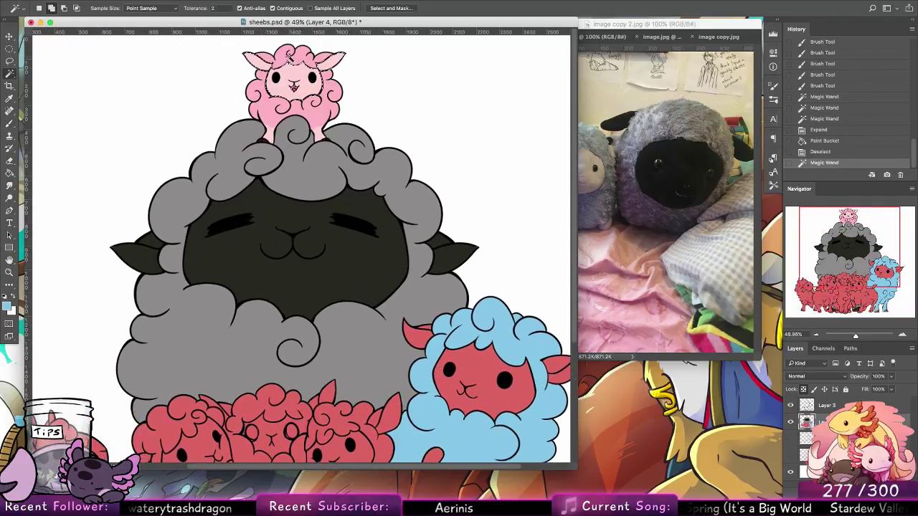
left_click(287, 58)
left_click(294, 88, "shift")
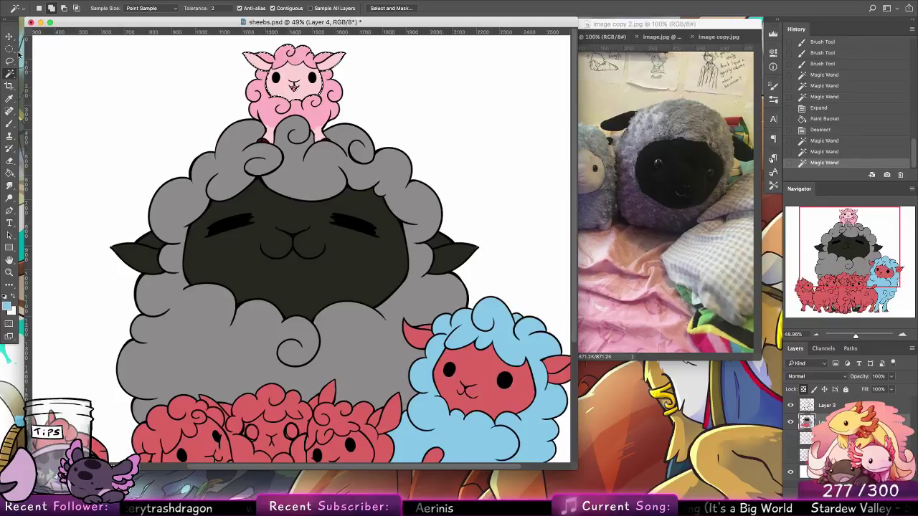
key("l")
left_click_drag(302, 110, 278, 81)
left_click(10, 74)
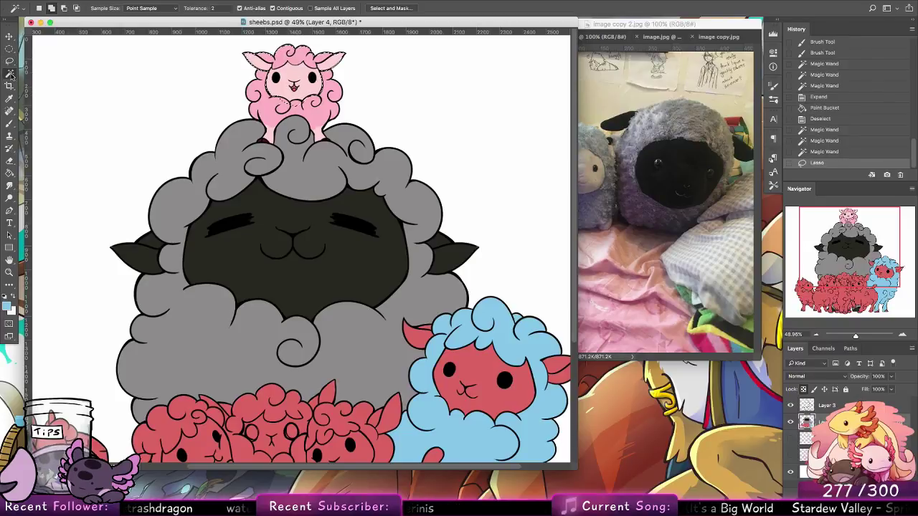
key("super+d")
On Layer 4, select the white background, invert the selection, and subtract the front sheep's flat red areas.
left_click(437, 132)
left_click(208, 0)
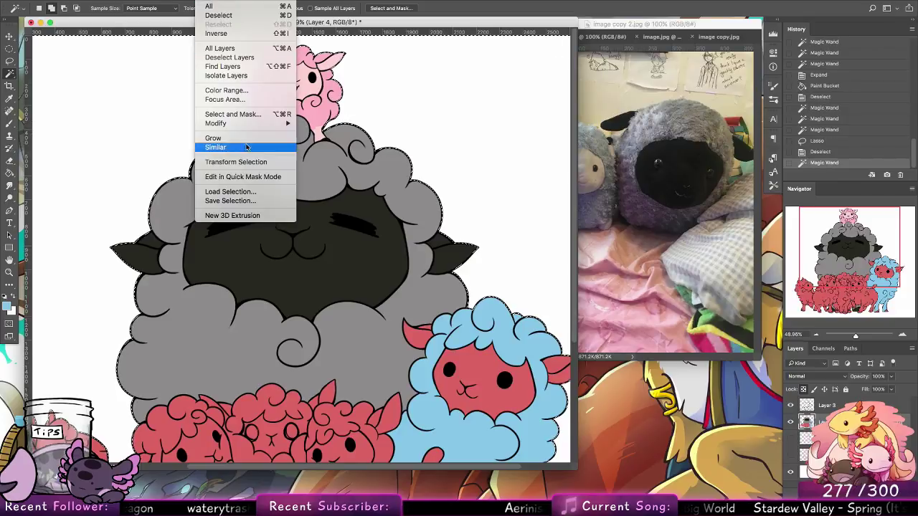
left_click(216, 33)
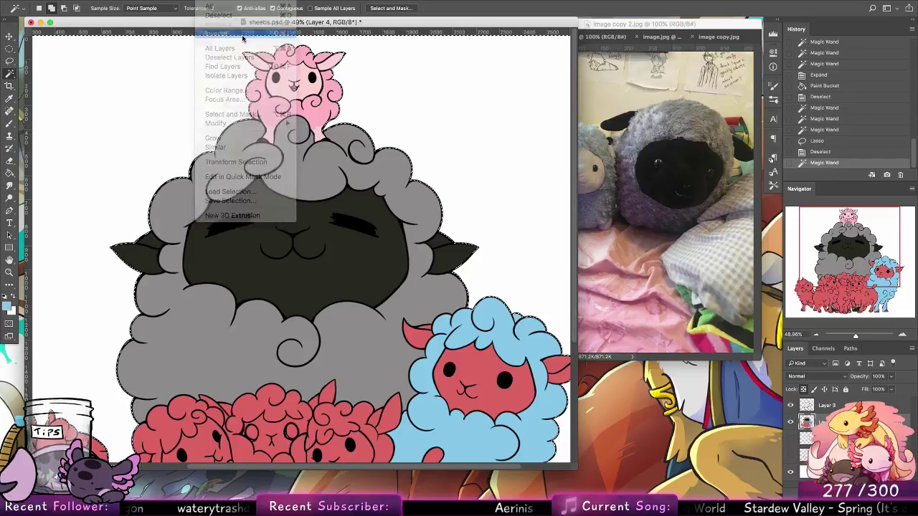
left_click(467, 387)
left_click(419, 336)
left_click(283, 10)
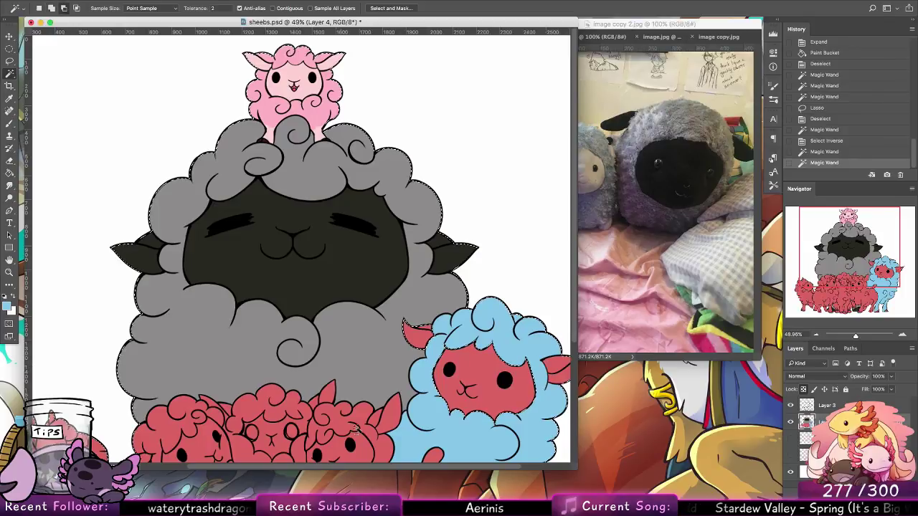
left_click(355, 428, "alt")
left_click_drag(316, 364, 340, 204)
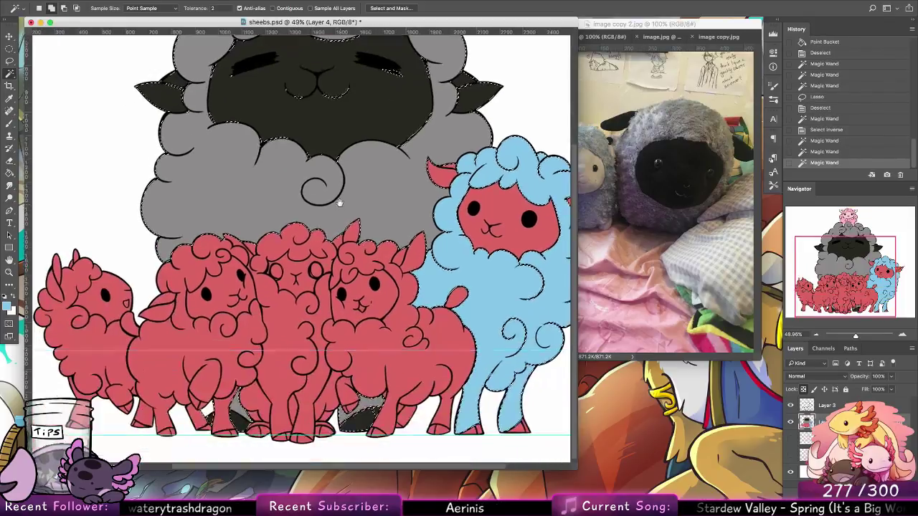
scroll(339, 203, "up", 5)
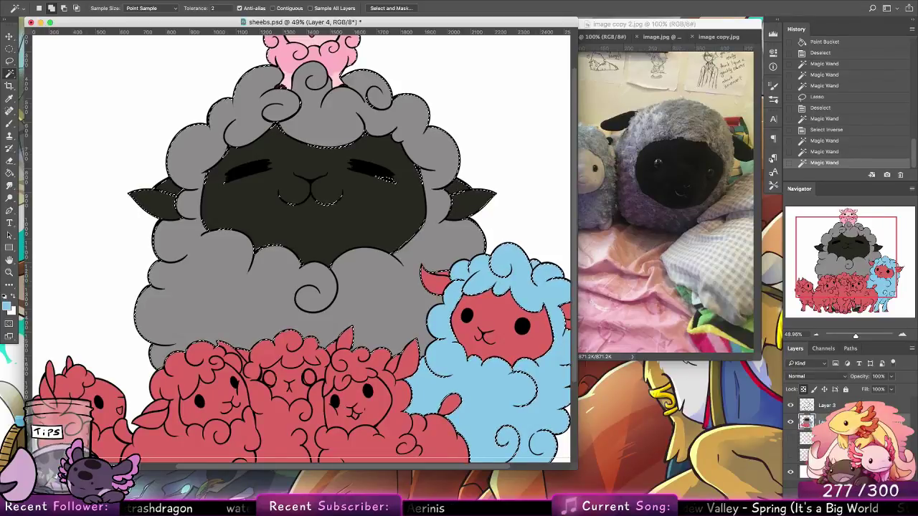
Paste the selected sheep colours as a new layer above Layer 4 and clip it to Layer 4.
key("super+v")
right_click(832, 422)
left_click(735, 269)
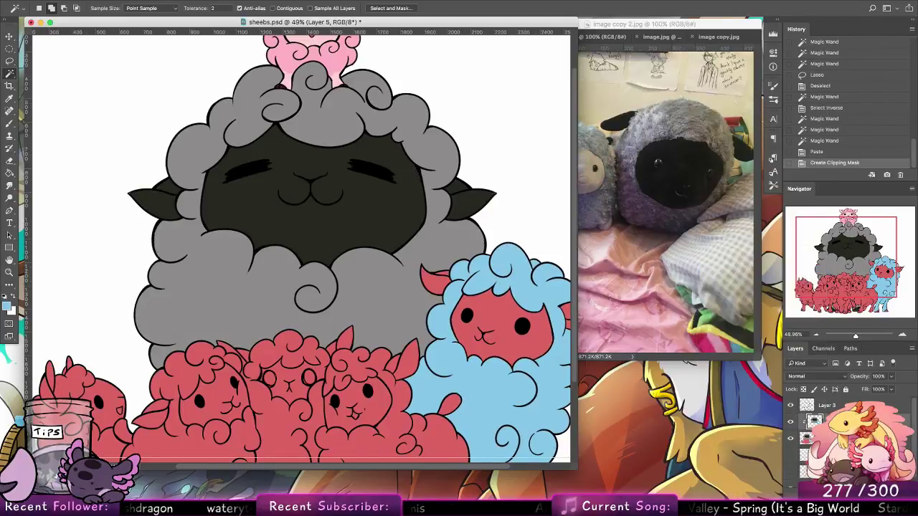
Hide Layer 5 and paint over the top sheep and large sheep on Layer 4 with the base red and a 500 px brush.
left_click(829, 438)
key("b")
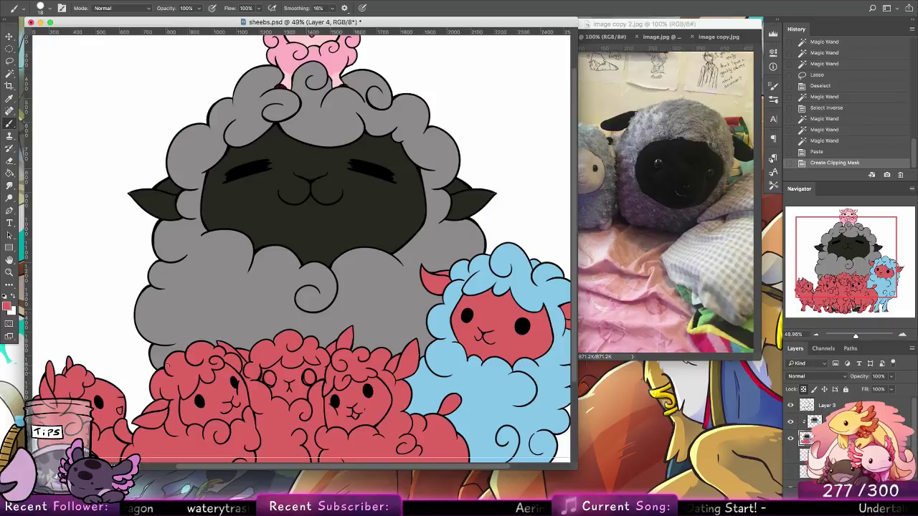
mouse_move(9, 174)
left_mouse_down()
mouse_move(43, 171)
mouse_move(44, 184)
left_mouse_up()
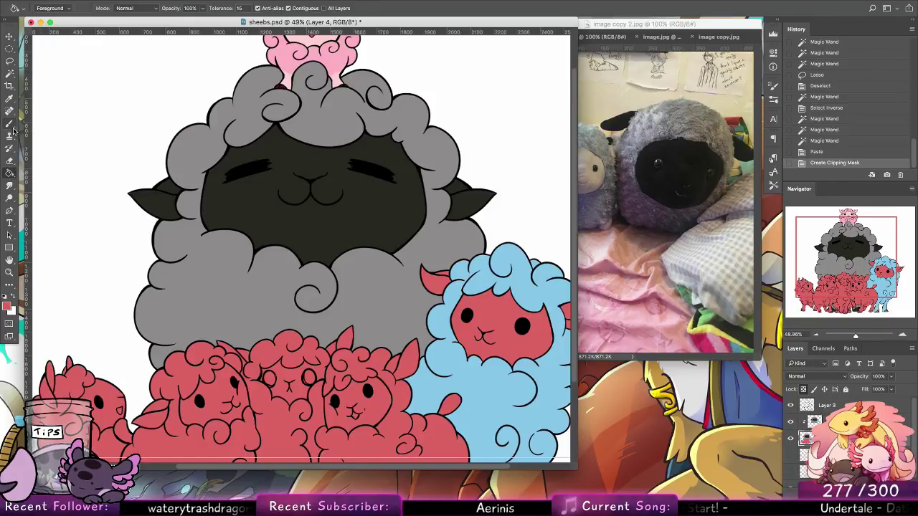
left_click(10, 124)
left_click(49, 10)
double_click(45, 144)
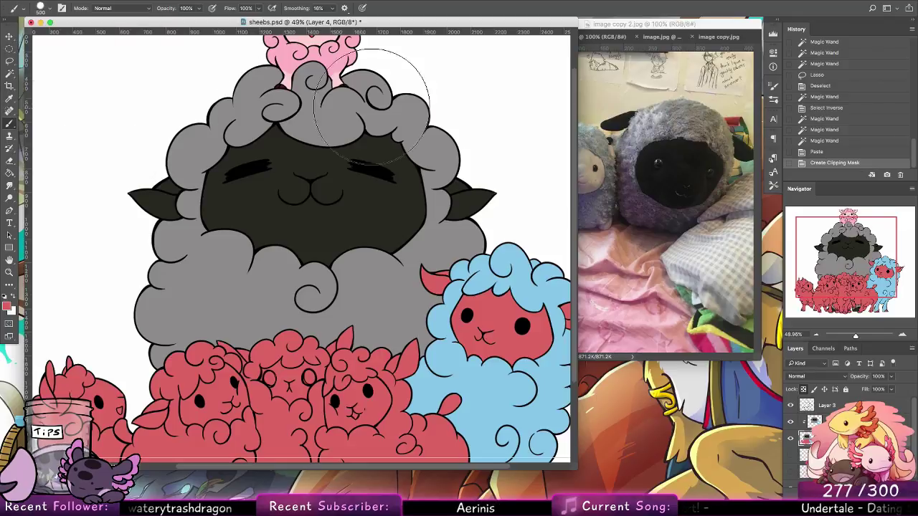
left_click_drag(294, 36, 152, 348)
left_click(791, 422)
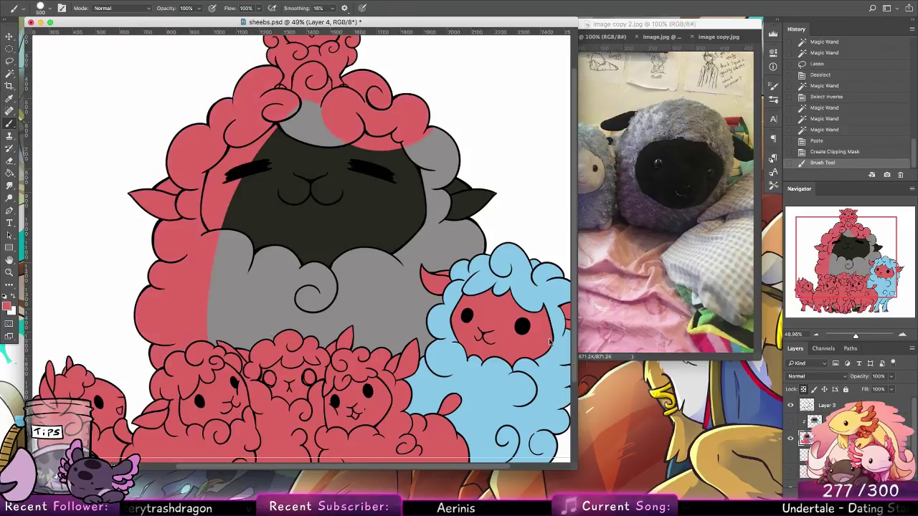
mouse_move(421, 378)
left_mouse_down()
mouse_move(534, 262)
mouse_move(251, 294)
mouse_move(240, 276)
mouse_move(379, 86)
mouse_move(316, 115)
left_mouse_up()
left_click_drag(429, 175, 396, 233)
left_click_drag(373, 123, 251, 82)
Paint the remaining blue, grey and black areas of Layer 4 red, and show Layer 5 again as the active layer.
left_click_drag(480, 287, 417, 123)
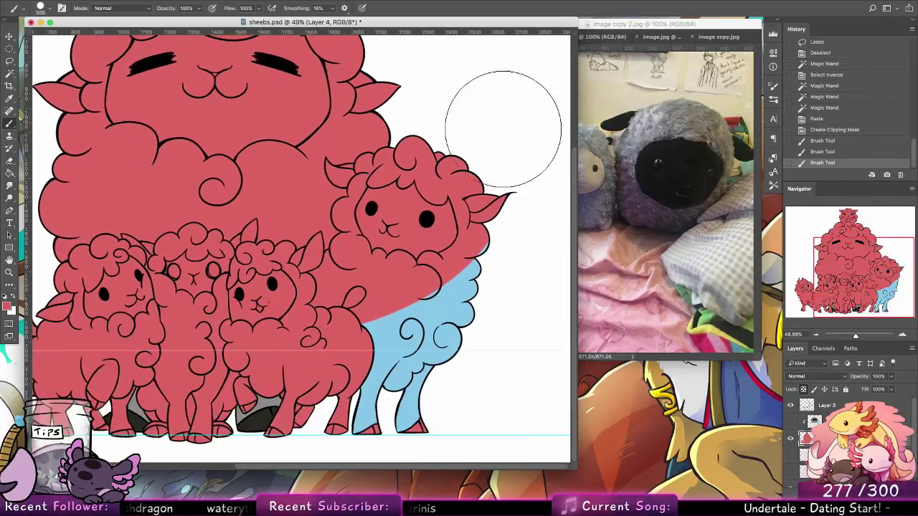
mouse_move(500, 240)
left_mouse_down()
mouse_move(319, 429)
mouse_move(132, 424)
mouse_move(201, 438)
left_mouse_up()
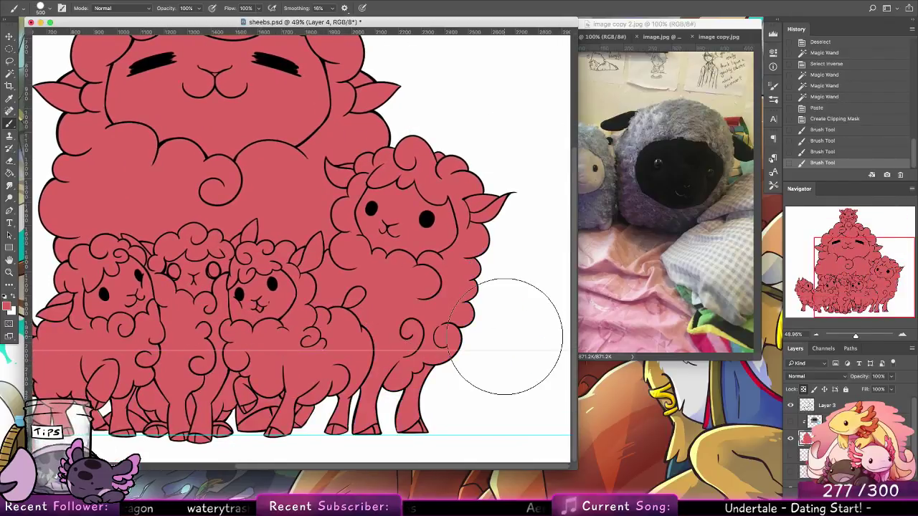
left_click(791, 423)
left_click(818, 423)
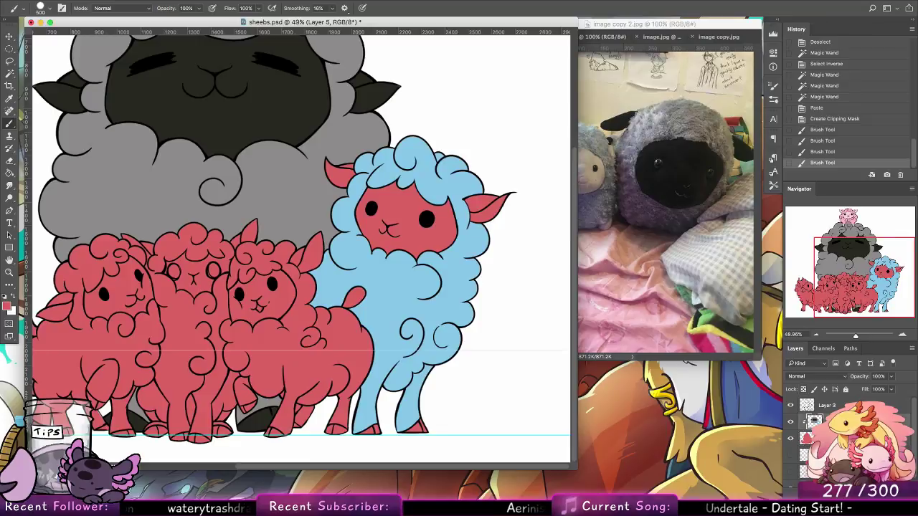
Set the brush size to 18 px and bring the blue and grey sheep photo forward for colour sampling.
left_click(10, 272)
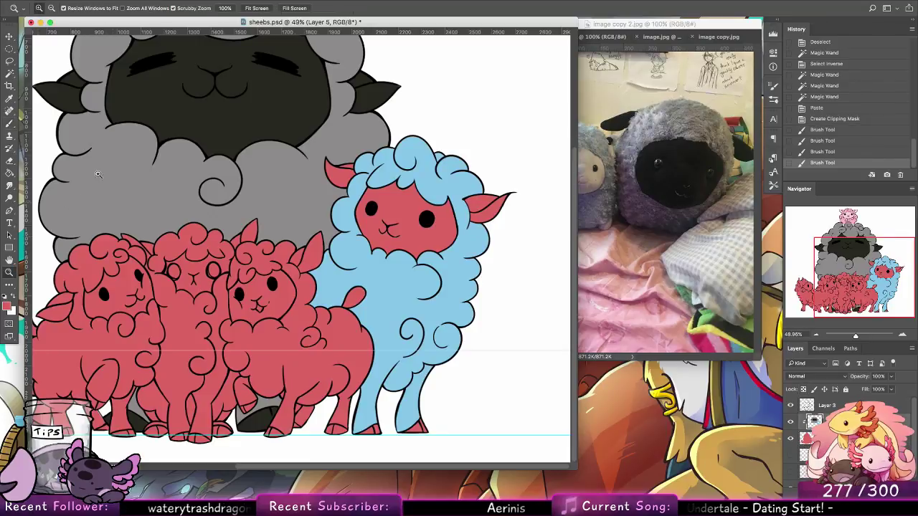
left_click_drag(118, 156, 224, 140)
left_click_drag(309, 204, 305, 430)
left_click_drag(366, 72, 328, 357)
left_click_drag(407, 248, 344, 269)
left_click_drag(406, 274, 438, 293)
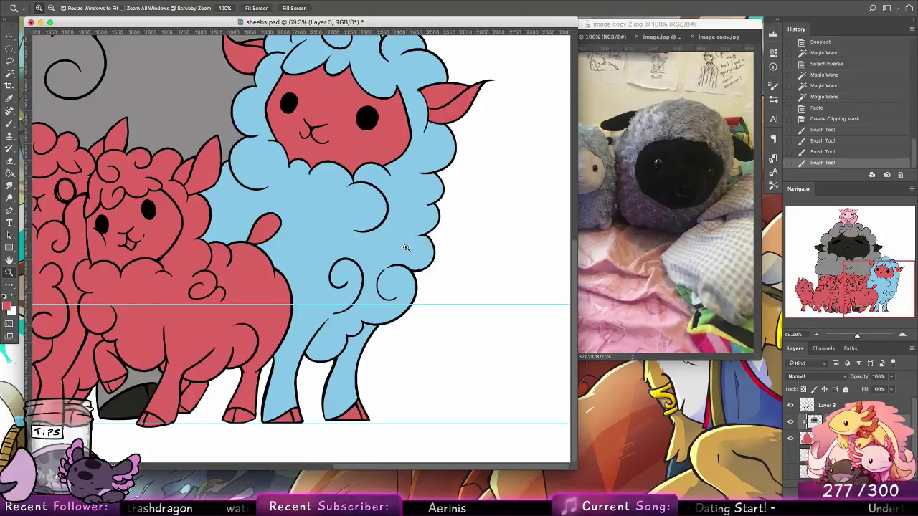
left_click(10, 123)
right_click(90, 111)
left_click(90, 111)
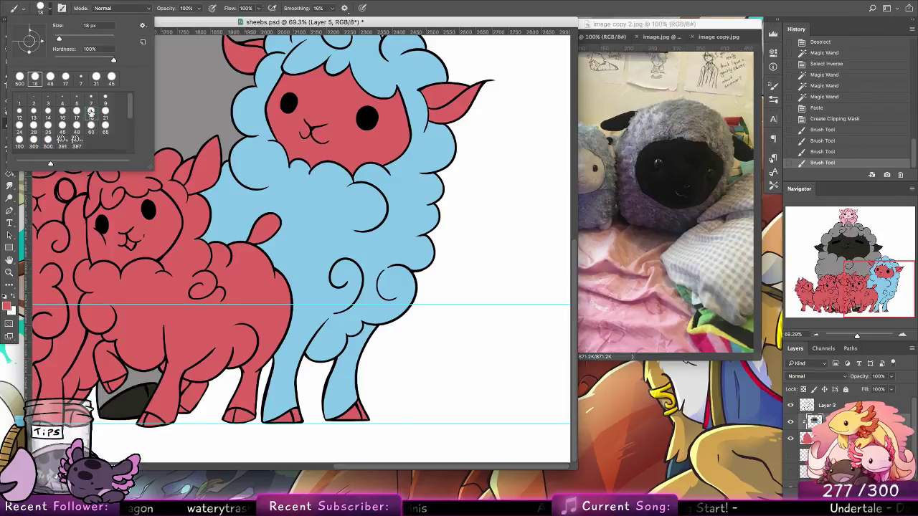
left_click(627, 163)
left_click(577, 158, "alt")
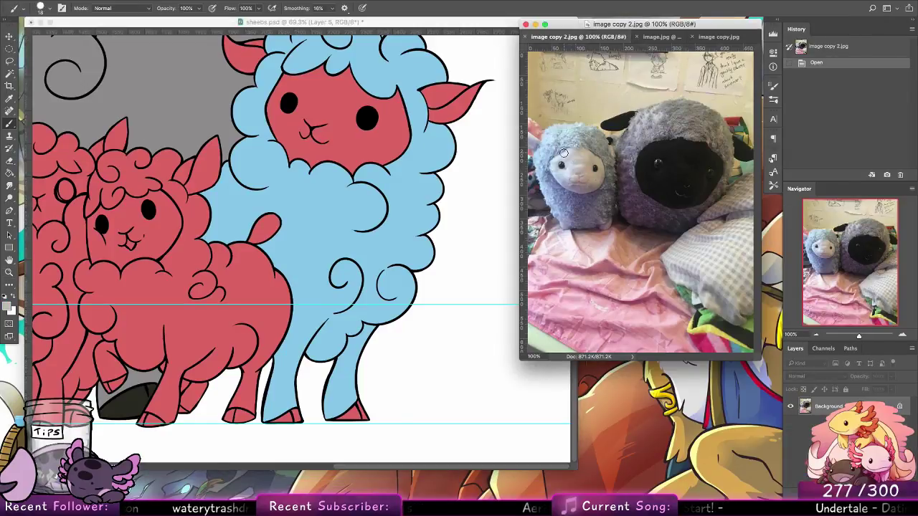
left_click(8, 308)
left_click(322, 227)
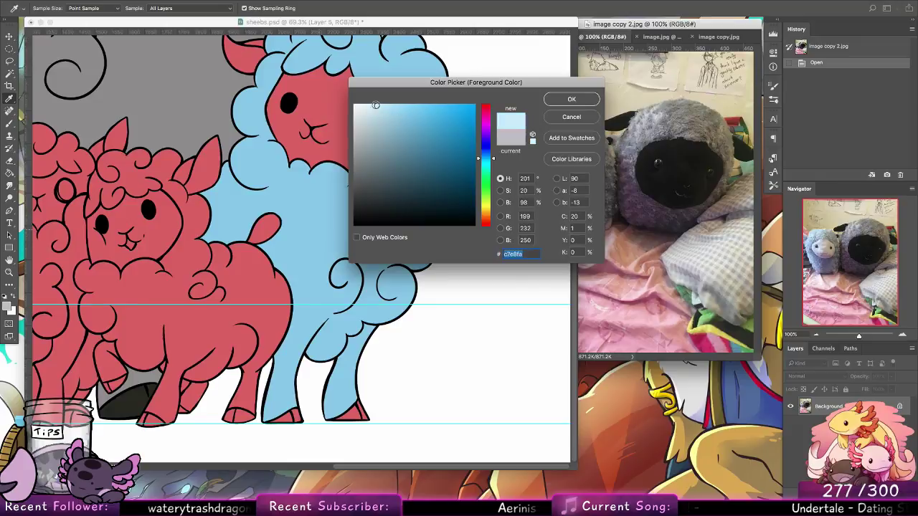
left_click(572, 99)
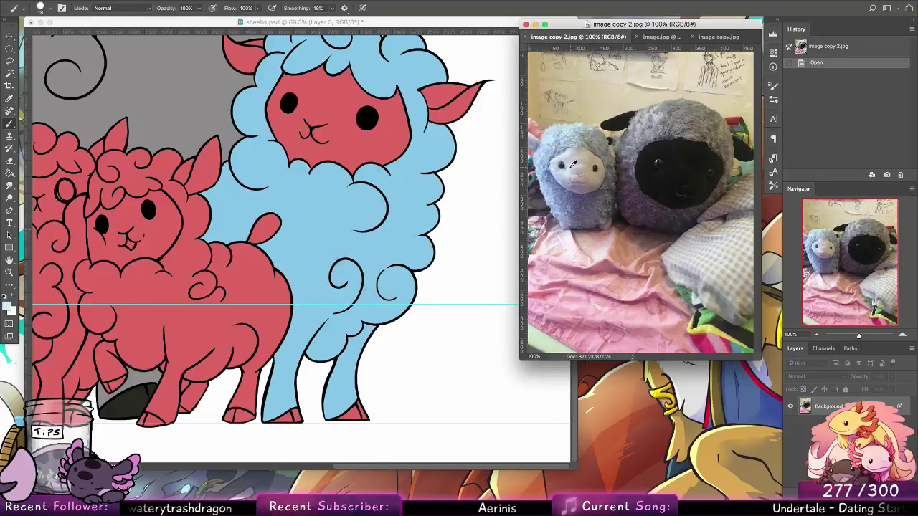
Sample the blue plush's pale face colour and fill the blue sheep's face and the ear beside the grey sheep.
left_click(575, 168, "alt")
left_click(350, 148)
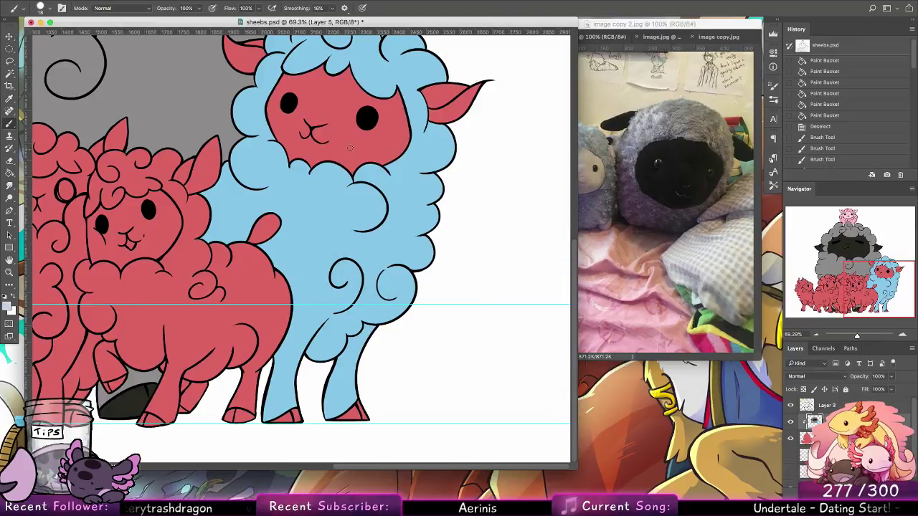
scroll(301, 134, "up", 5)
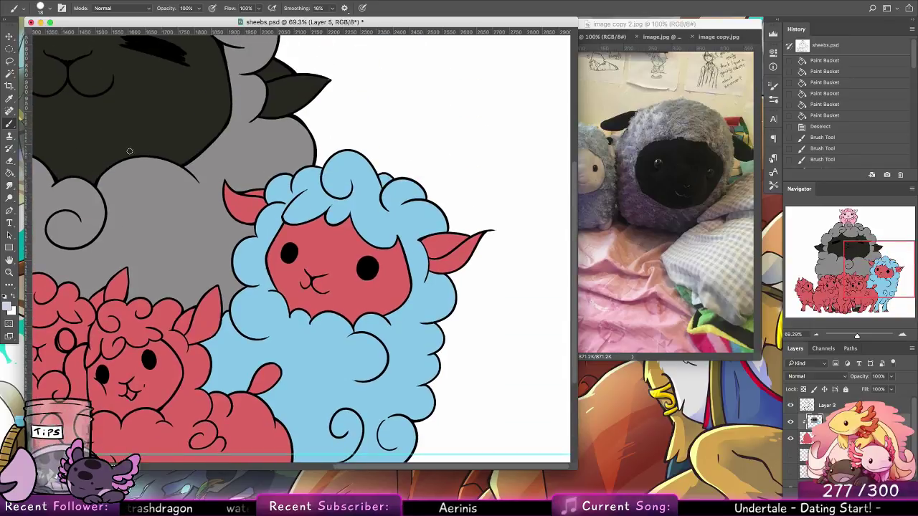
key("g")
left_click(240, 198)
left_click(367, 224)
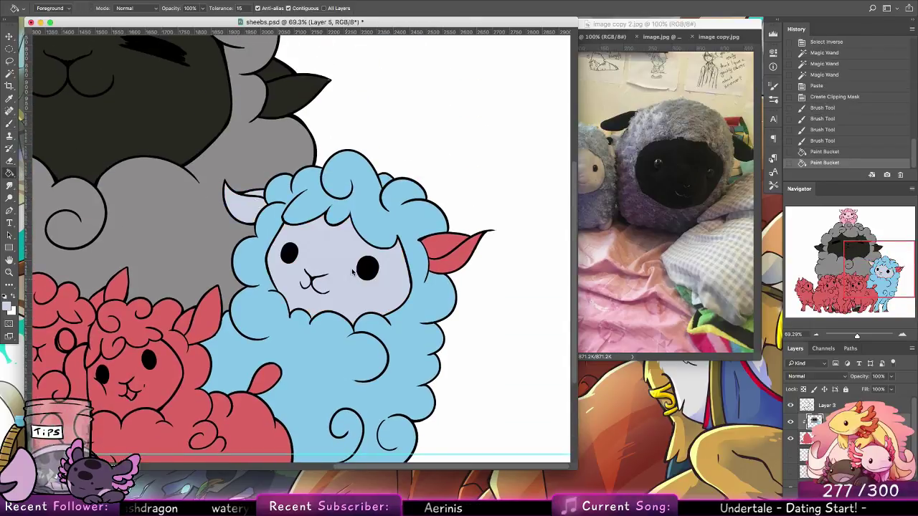
Select around the blue sheep's outer ear with the Lasso, fill it with the same pale colour, and deselect.
left_click(457, 255)
key("super+z")
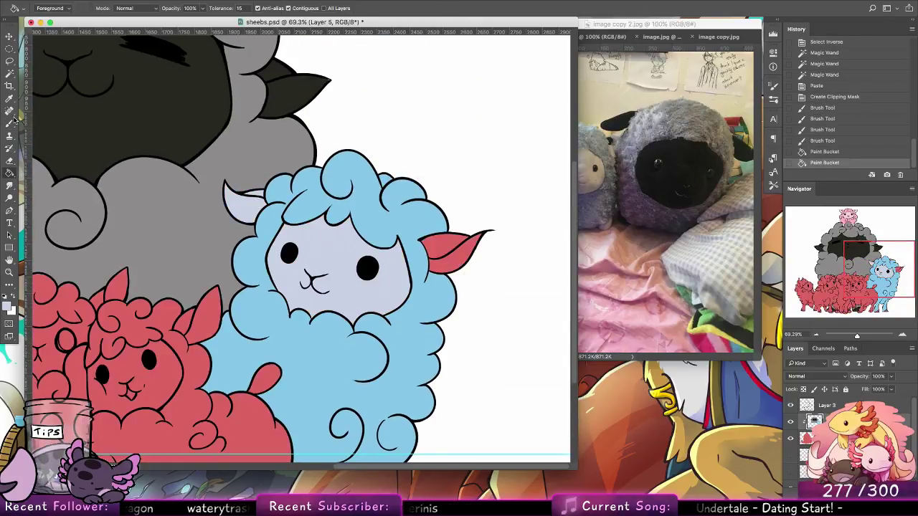
left_click(10, 61)
mouse_move(454, 208)
left_mouse_down()
mouse_move(506, 225)
mouse_move(448, 209)
left_mouse_up()
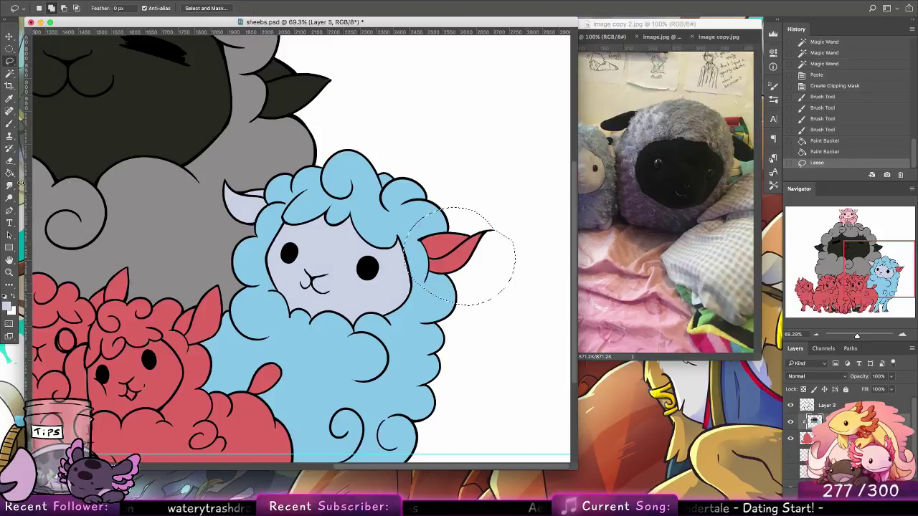
key("g")
left_click(460, 249)
key("ctrl+d")
Sample the blue wool, darken it to a deeper blue, and paint both of the blue sheep's hooves.
scroll(440, 112, "down", 5)
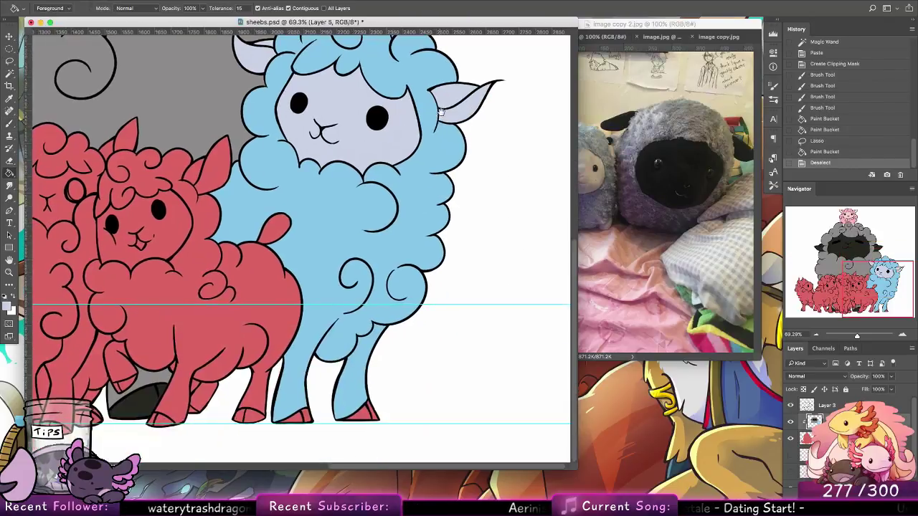
left_click(9, 124)
left_click(338, 194, "alt")
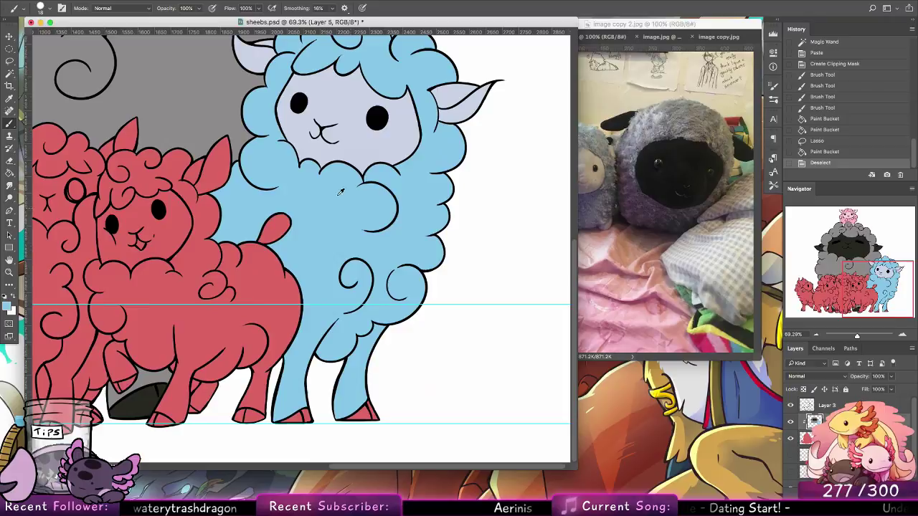
left_click(7, 307)
left_click(572, 99)
key("b")
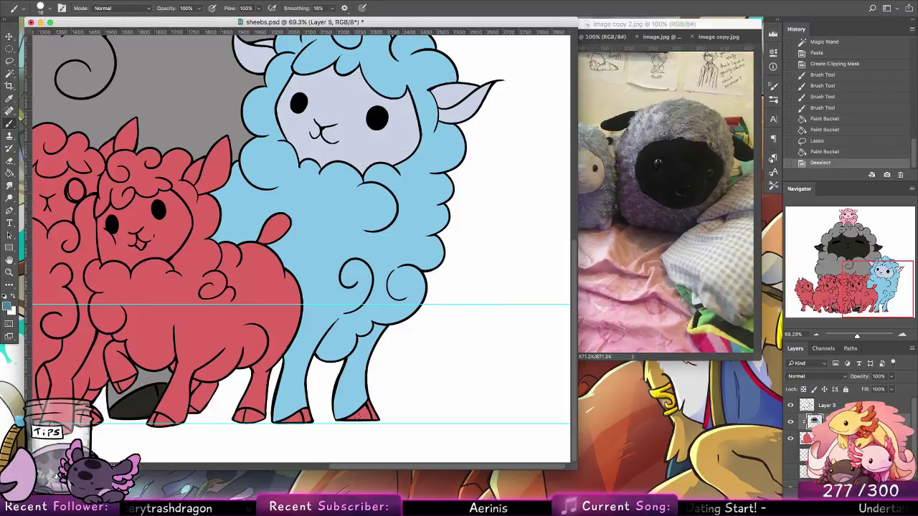
left_click(362, 423)
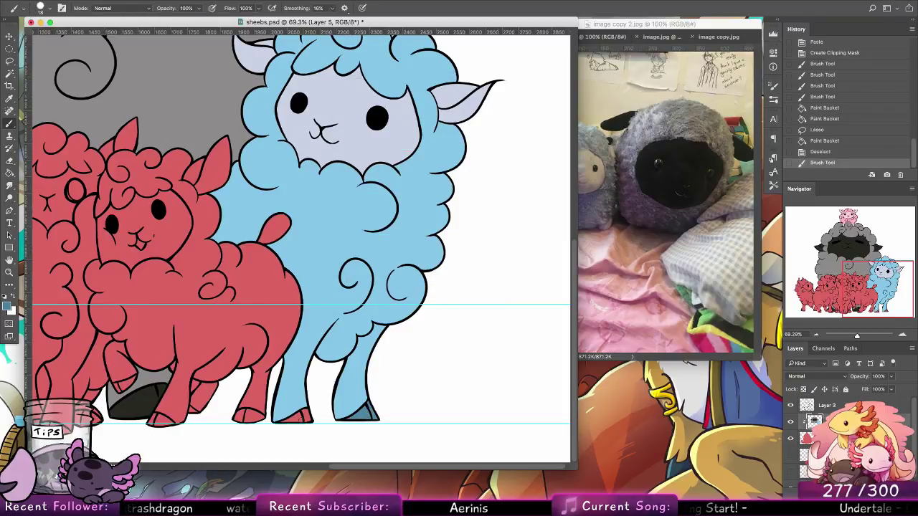
left_click(303, 418)
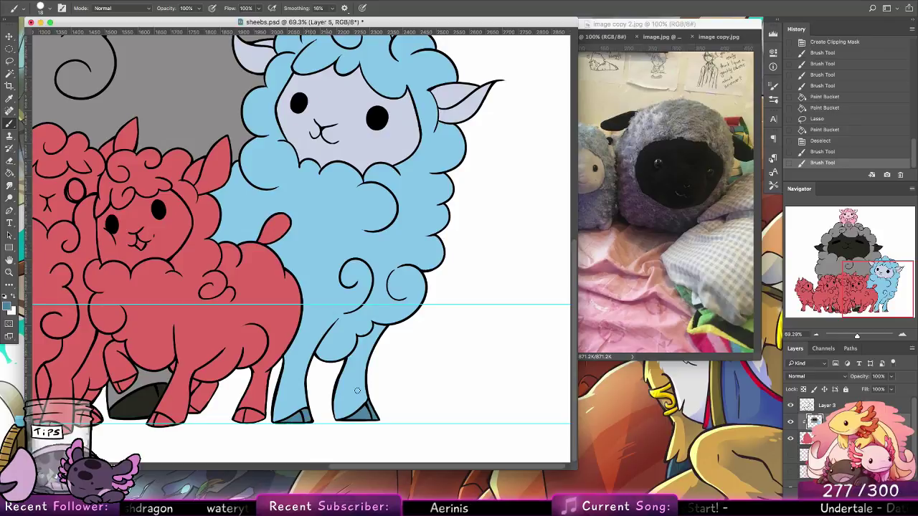
Show image.jpg and sample the face and wool colours of the pink plush sheep.
scroll(342, 182, "left", 8)
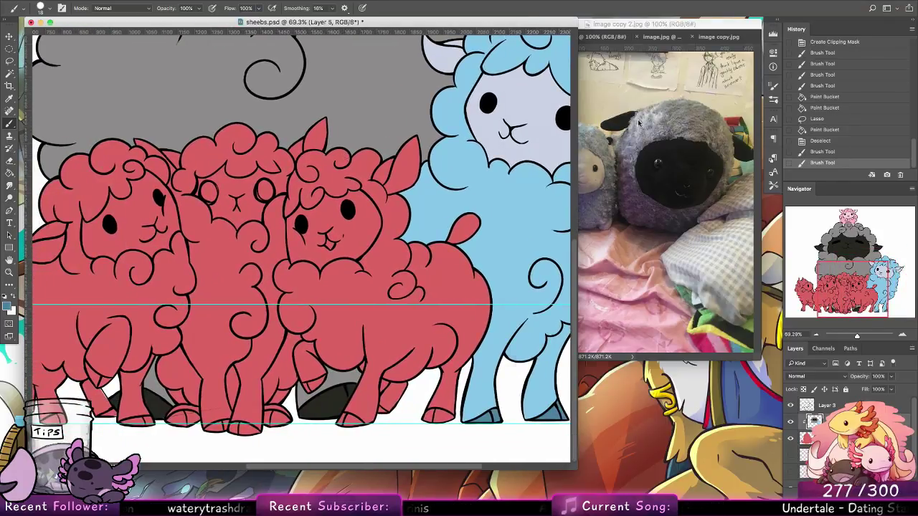
left_click(639, 124)
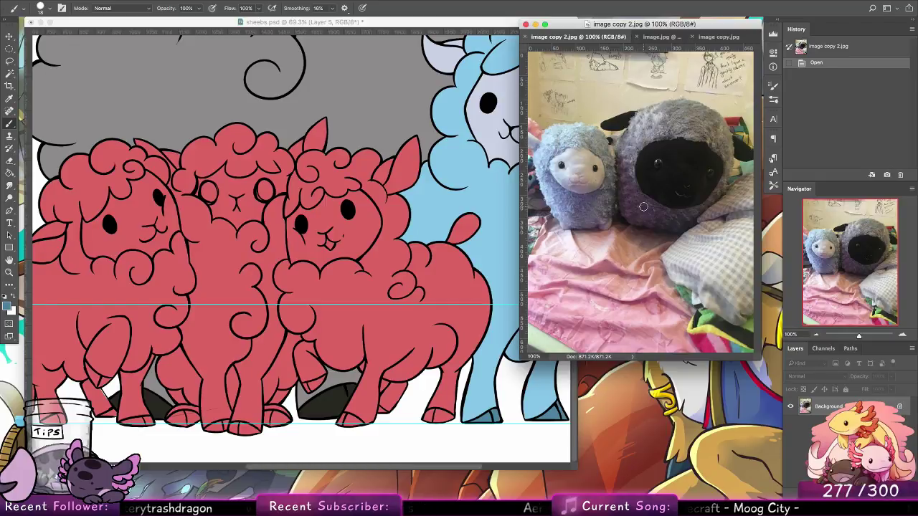
left_click(661, 37)
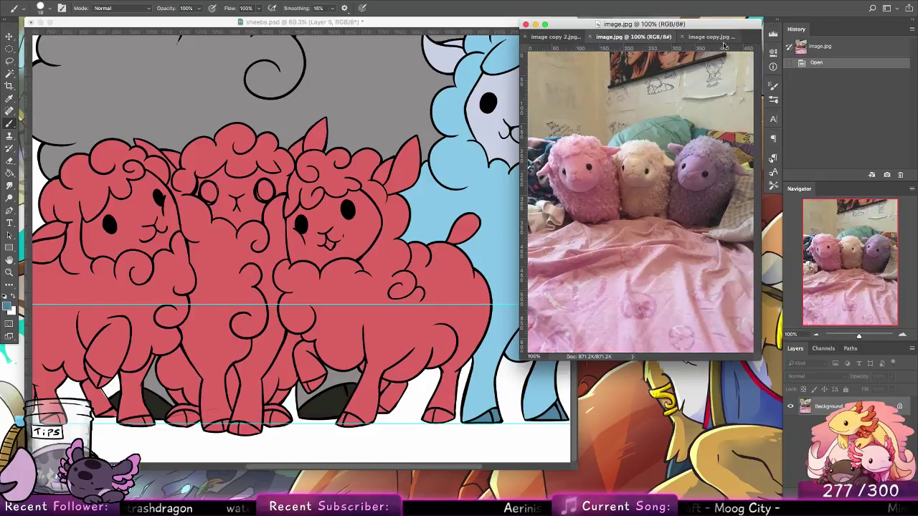
left_click(584, 143, "alt")
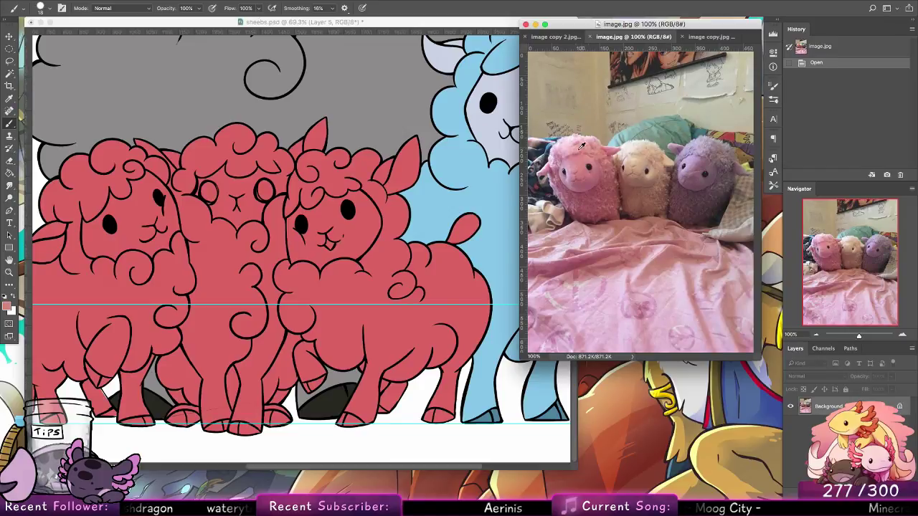
left_click(578, 162, "alt")
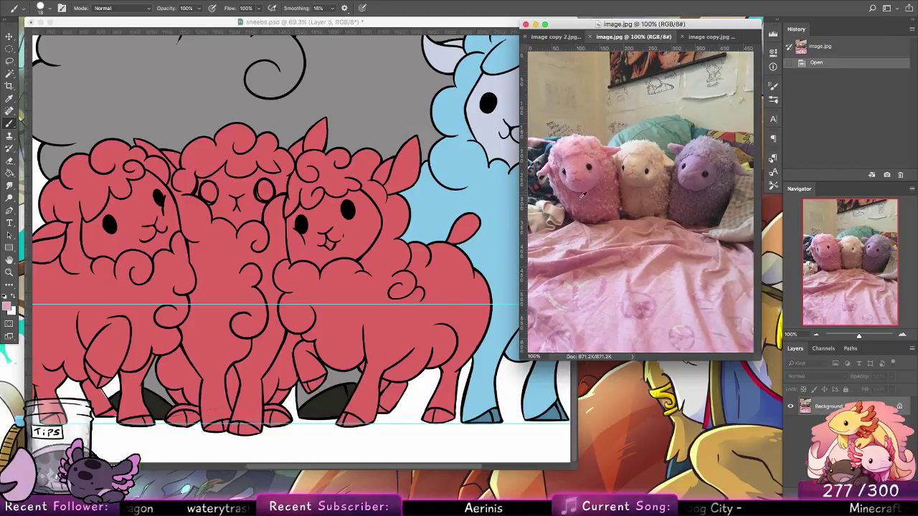
left_click(571, 153, "alt")
left_click(572, 153, "alt")
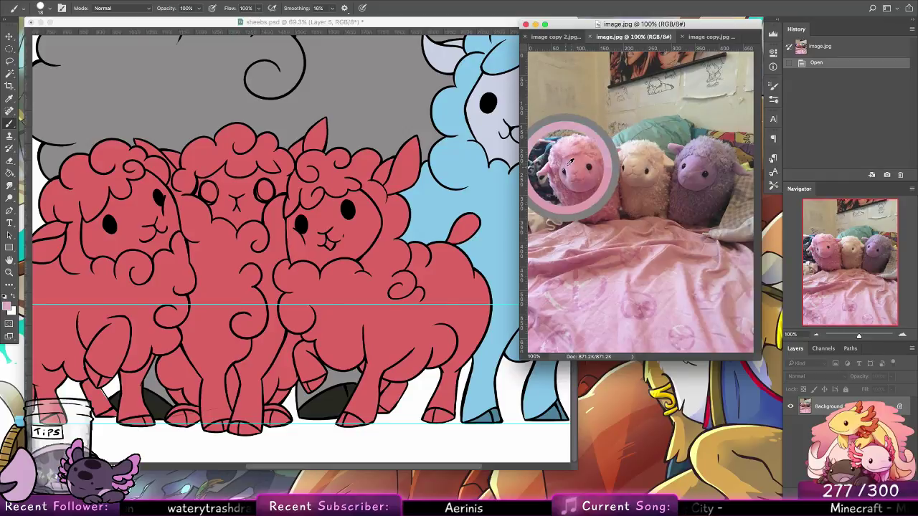
left_click(579, 141, "alt")
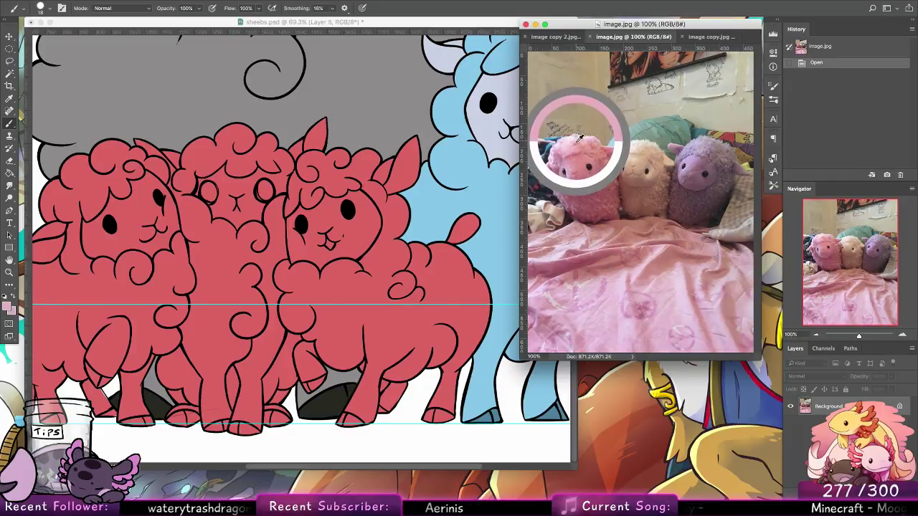
Adjust the sampled wool pink to the more saturated f59495.
key("i")
left_click(9, 307)
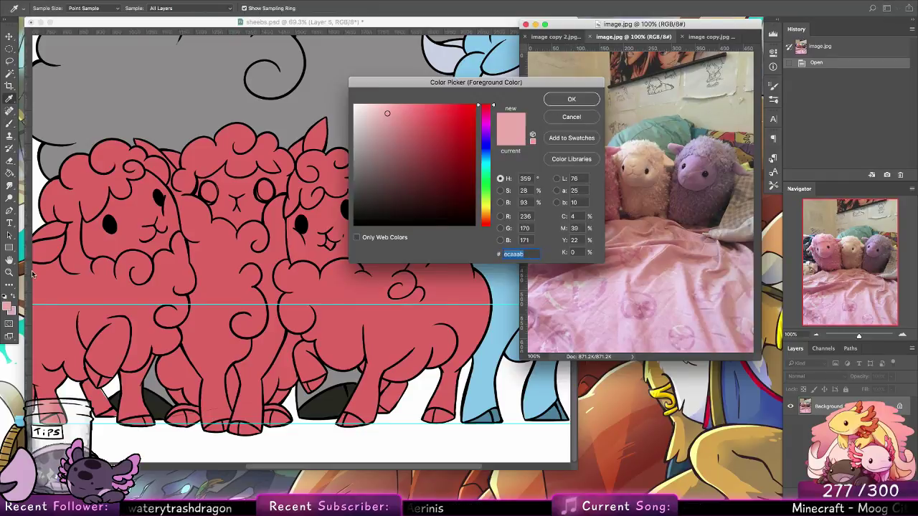
left_click(401, 108)
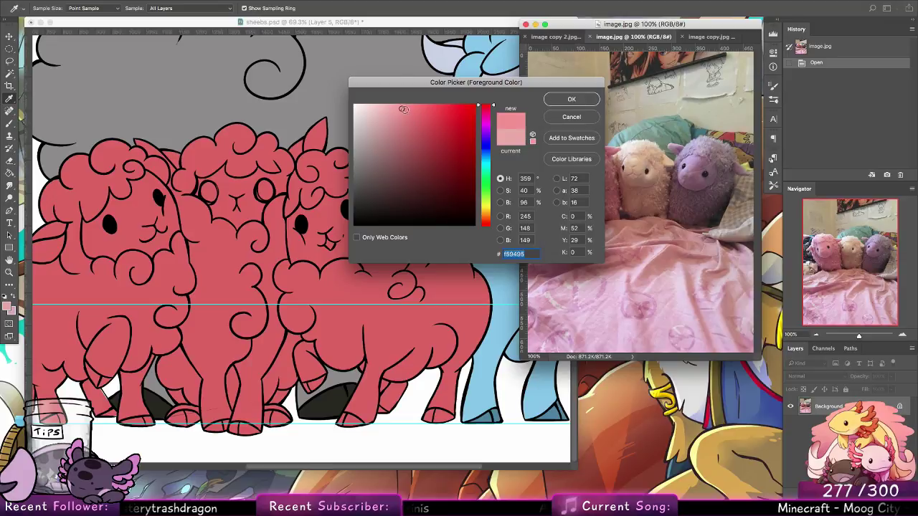
left_click(571, 99)
key("b")
key("i")
left_click(8, 307)
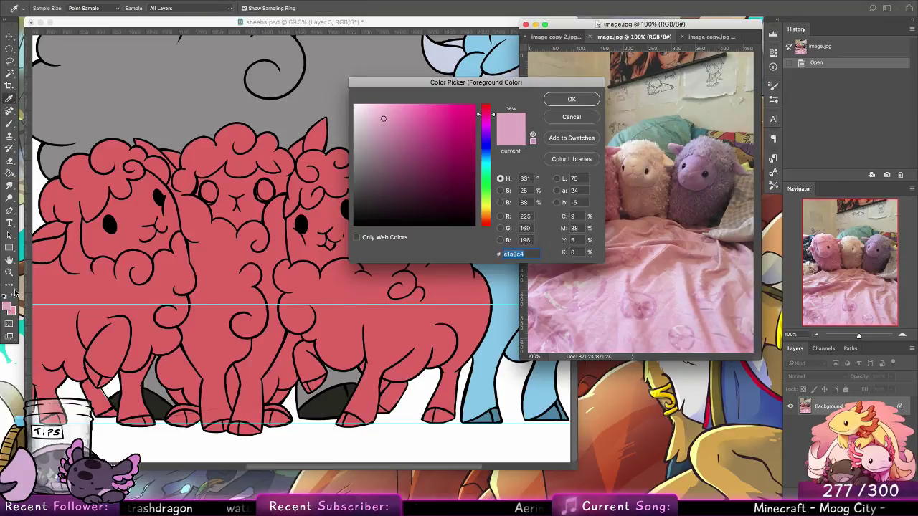
left_click(571, 116)
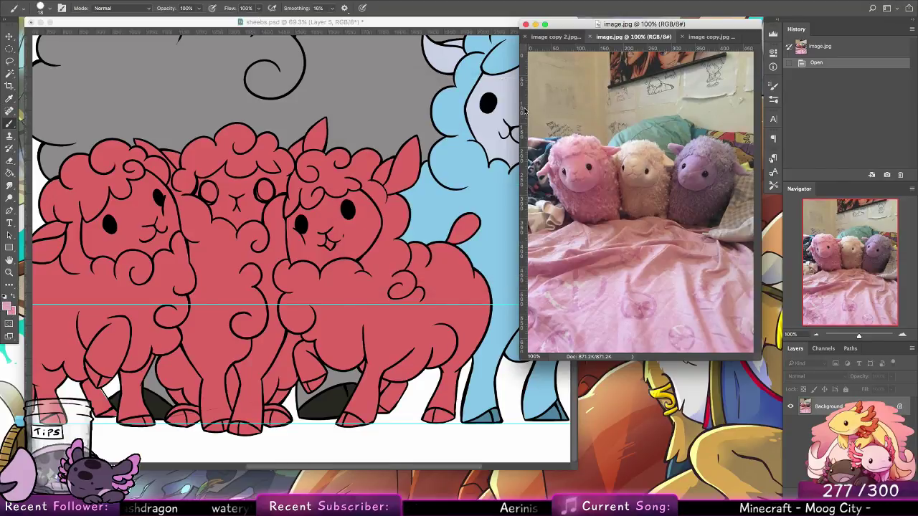
left_click(13, 311)
left_click_drag(476, 82, 387, 125)
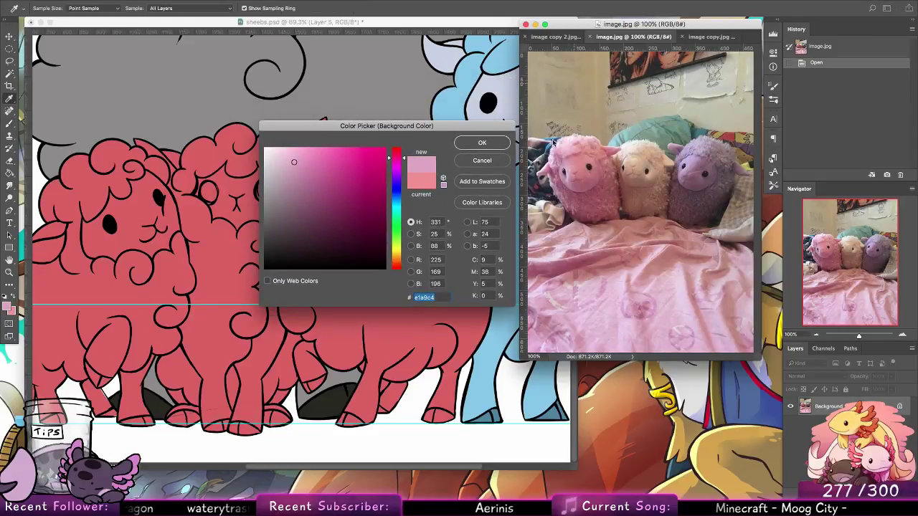
left_click(499, 163)
key("b")
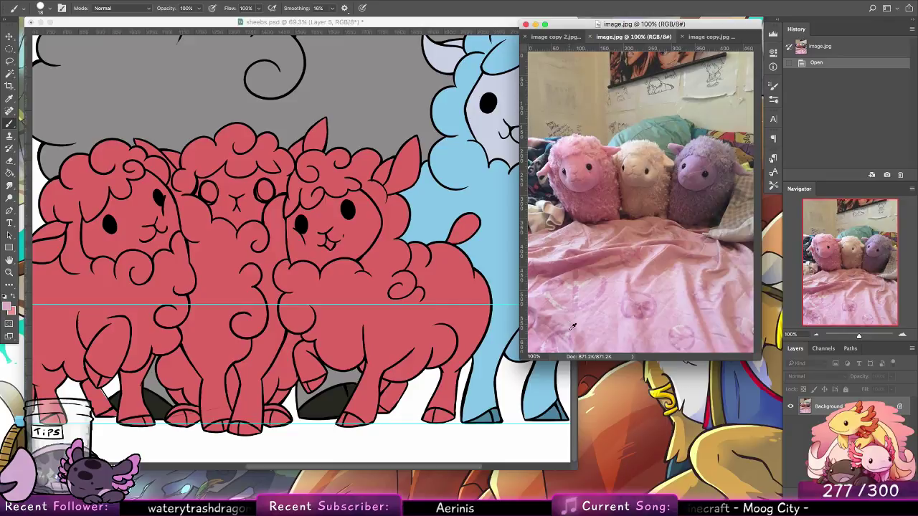
Resample the pink plush's face and set the foreground colour to ed7586.
left_click(576, 164, "alt")
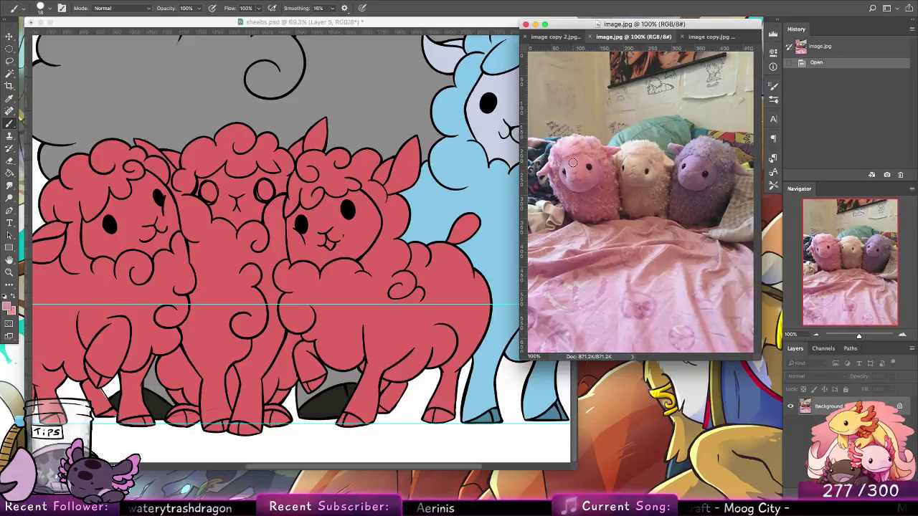
key("i")
left_click(8, 306)
left_click(326, 155)
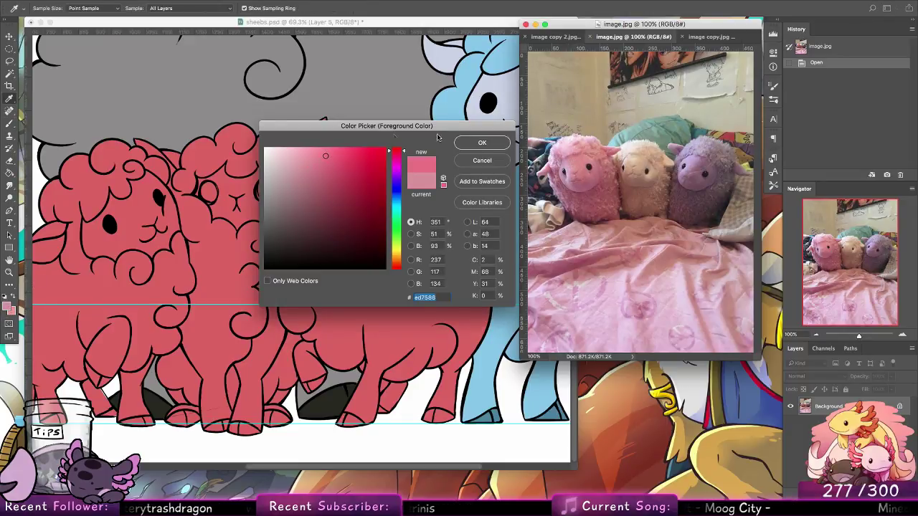
left_click(482, 143)
key("b")
key("i")
left_click(8, 306)
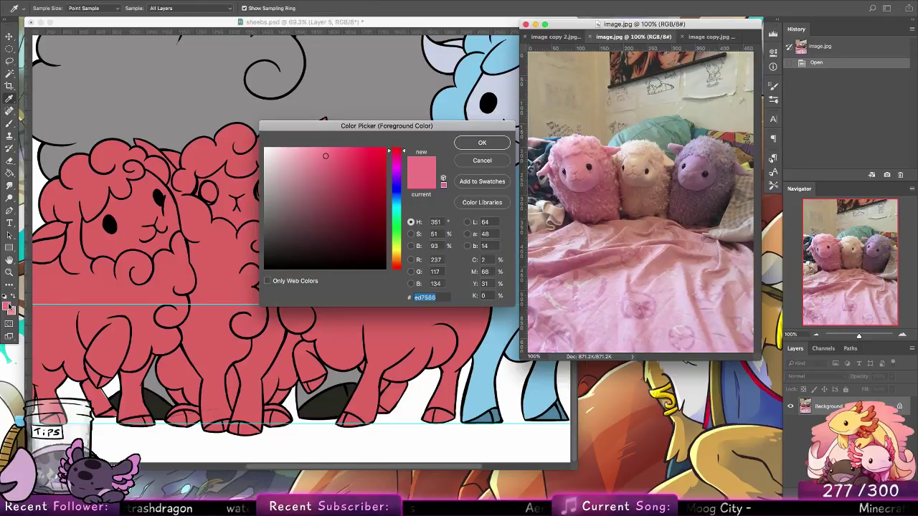
key("Return")
Test the pink with brush strokes on the photo and the middle front sheep, and undo both.
key("b")
left_click_drag(574, 153, 591, 143)
key("super+z")
left_click(222, 162)
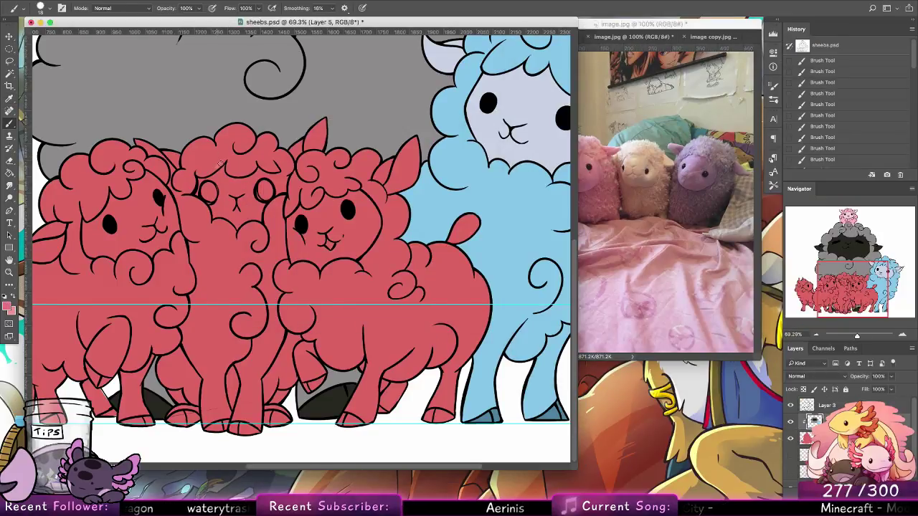
left_click_drag(227, 154, 218, 183)
key("super+z")
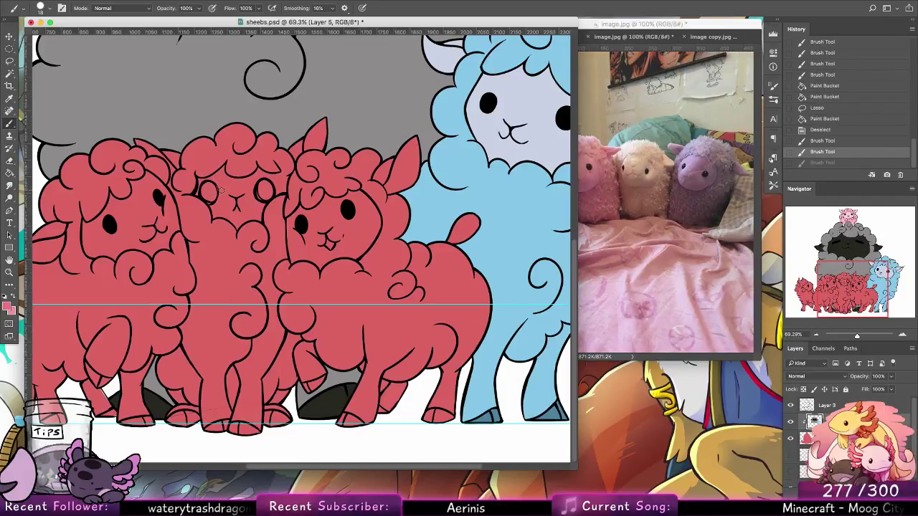
Magic-wand select the middle front sheep's head, body and both ears on the Layer 3 line art.
key("w")
left_click(825, 406)
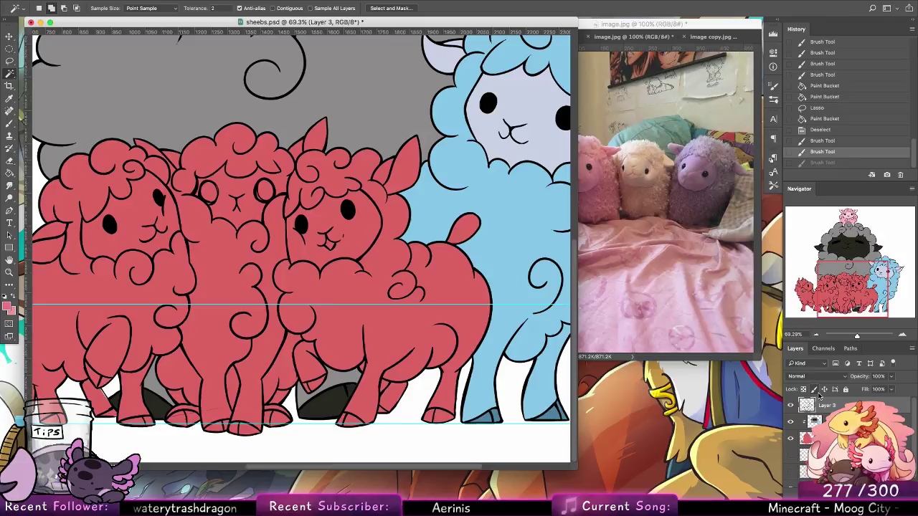
left_click(247, 164)
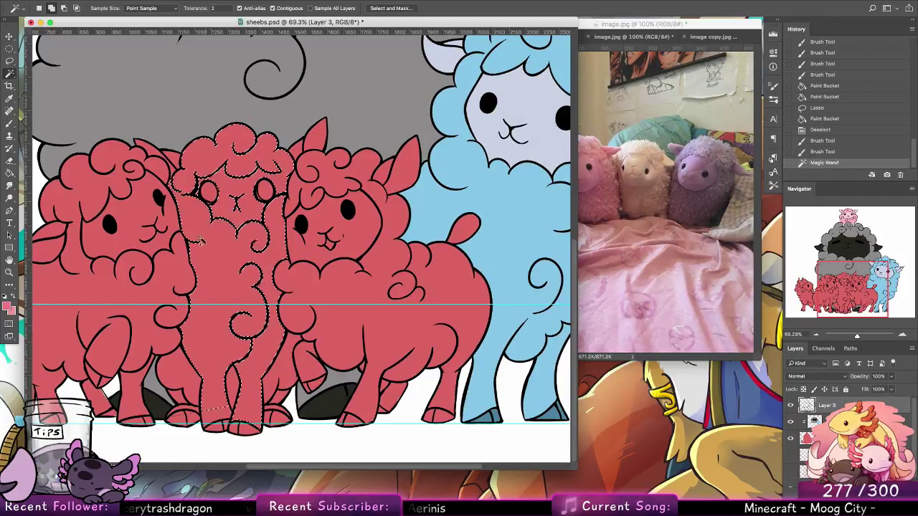
left_click(316, 137)
left_click(297, 148)
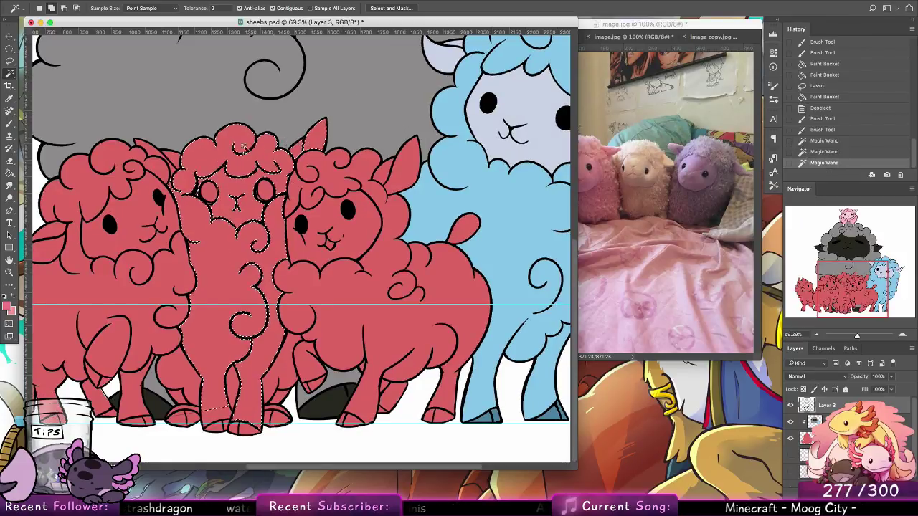
left_click(171, 159)
left_click(155, 152)
Add the middle front sheep's hind legs and all its hooves to the selection.
left_click(188, 399)
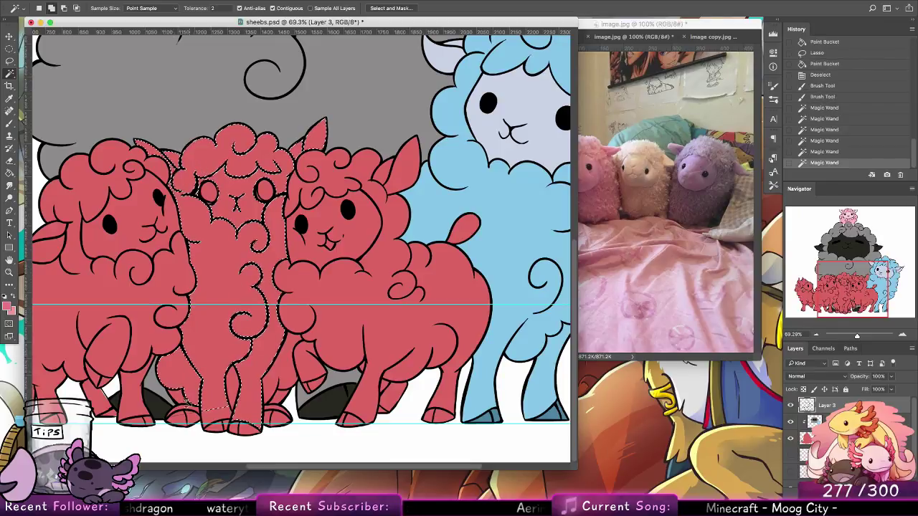
left_click(181, 399)
left_click(177, 403)
left_click(191, 415)
left_click(175, 417)
left_click(185, 419)
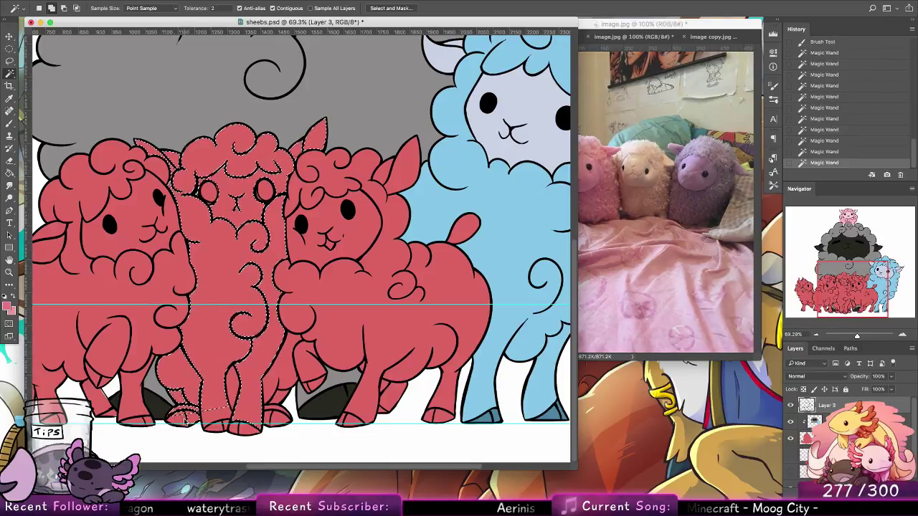
left_click(211, 426)
left_click(224, 426)
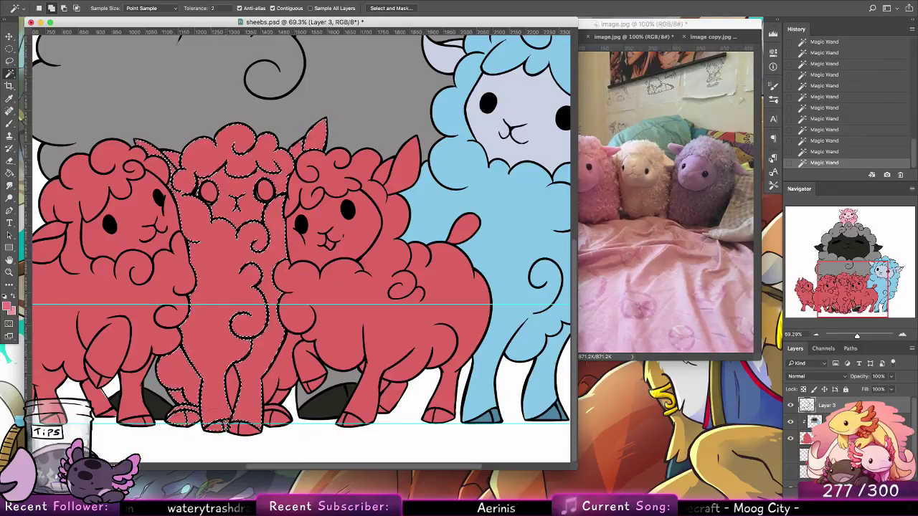
left_click(234, 428)
left_click(247, 429)
left_click(277, 386)
left_click(269, 415)
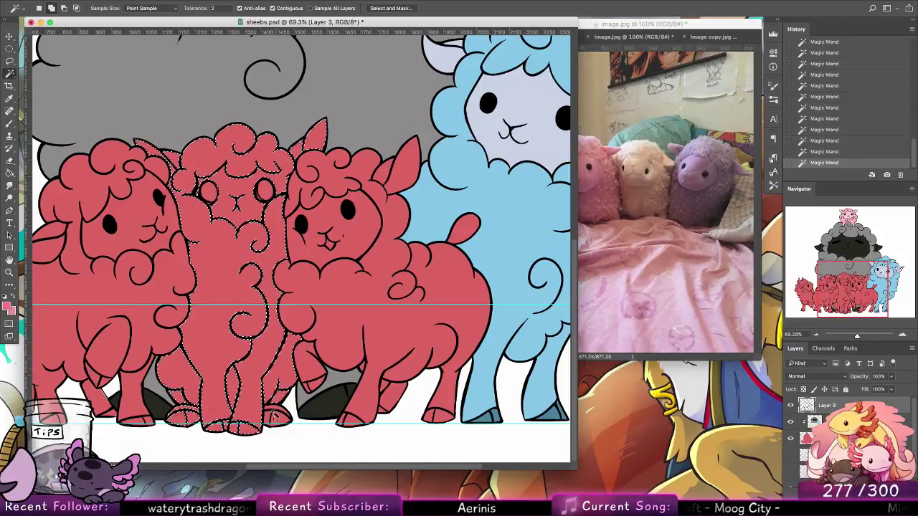
left_click(275, 417)
left_click(284, 416)
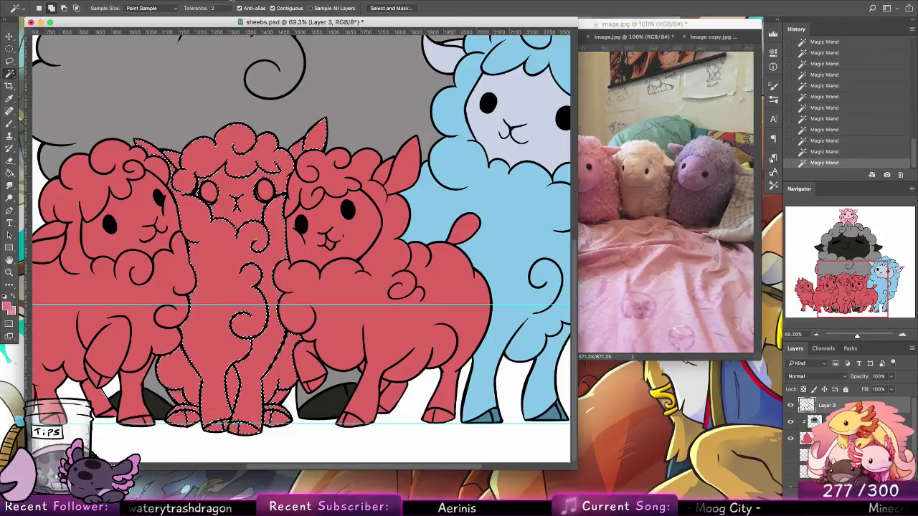
Expand the selection by 2 pixels, fill the middle front sheep with the current pink on Layer 5, and deselect.
left_click(230, 2)
left_click(320, 141)
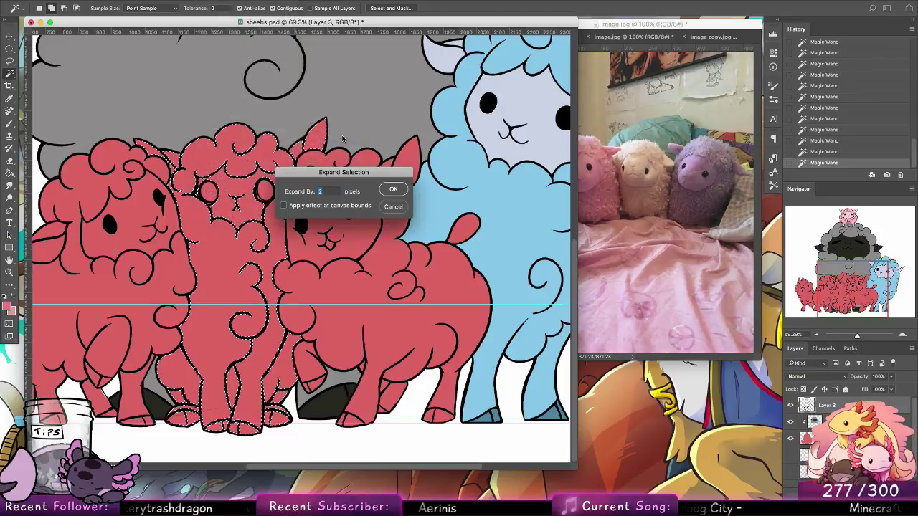
key("Return")
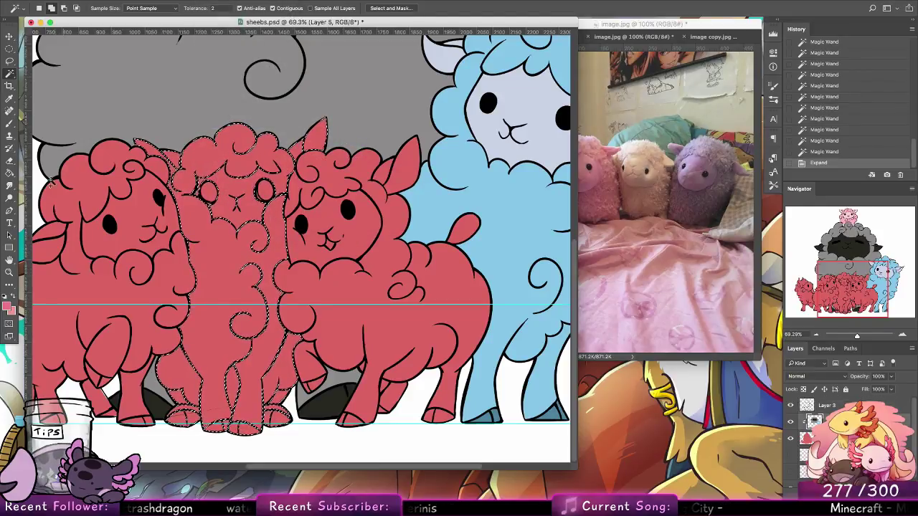
key("g")
left_click(295, 222)
key("ctrl+d")
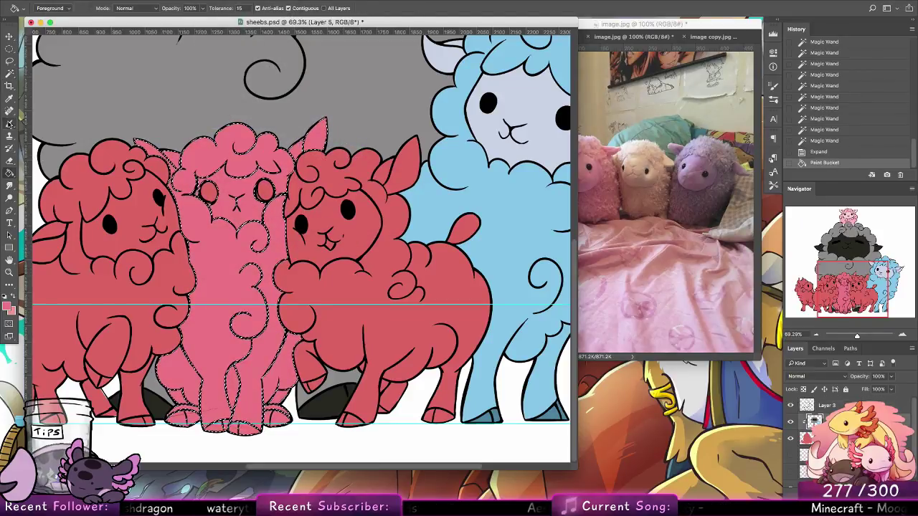
key("b")
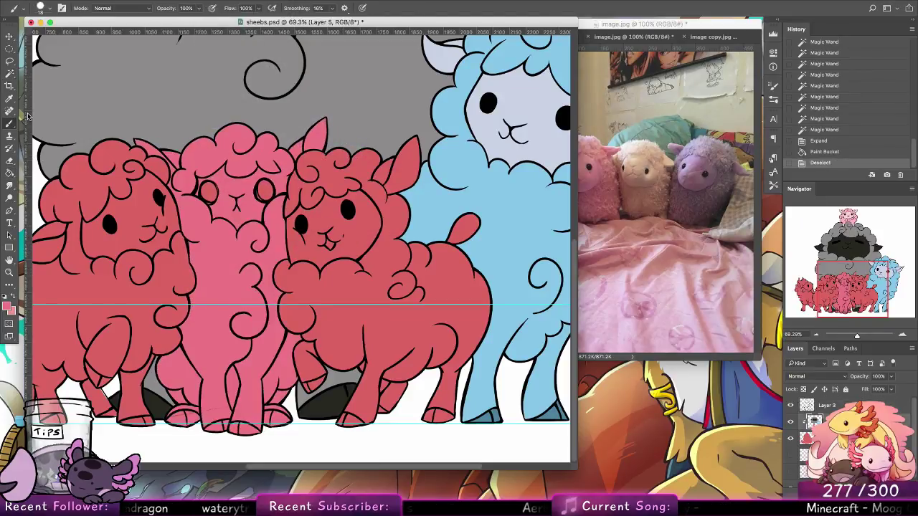
Lighten the foreground pink to ffa0ae and refill the middle front sheep with it.
left_click(6, 307)
key("Return")
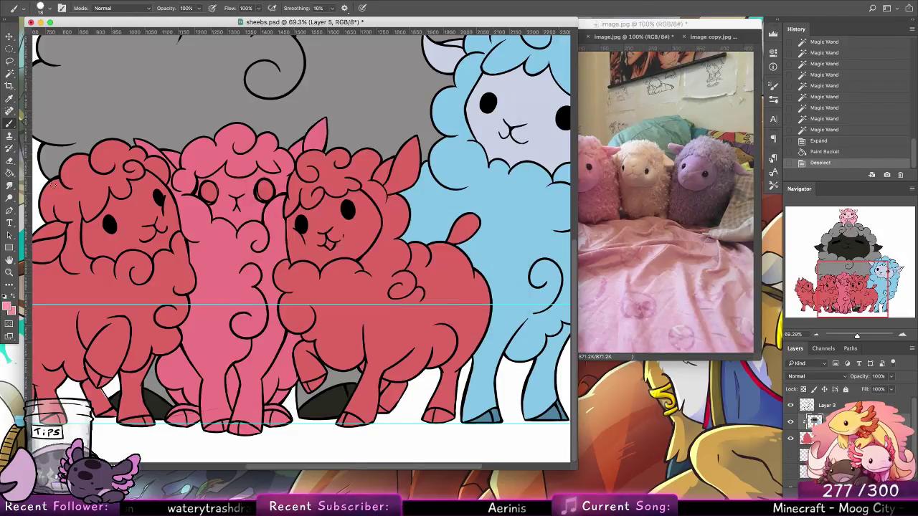
key("g")
left_click(259, 185)
Move the image.jpg photo window aside to uncover the drawing and return to sheebs.psd.
left_click(674, 201)
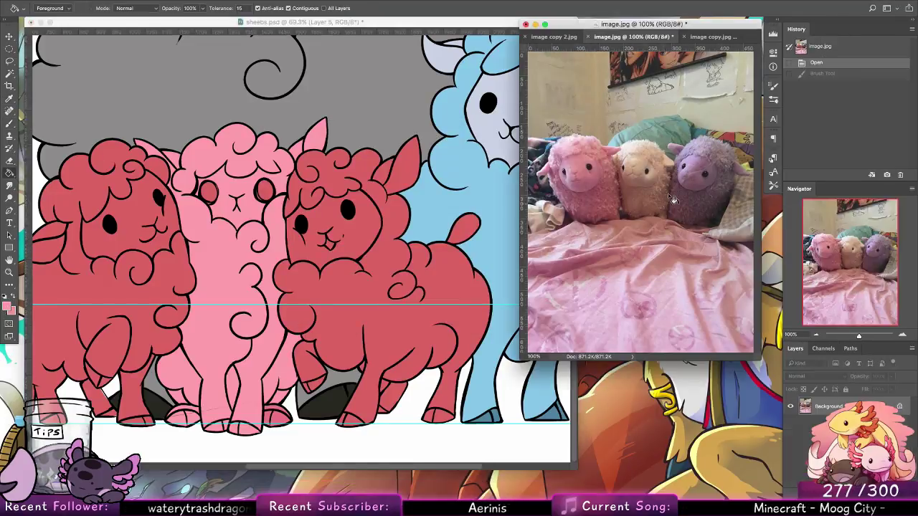
left_click_drag(576, 24, 636, 36)
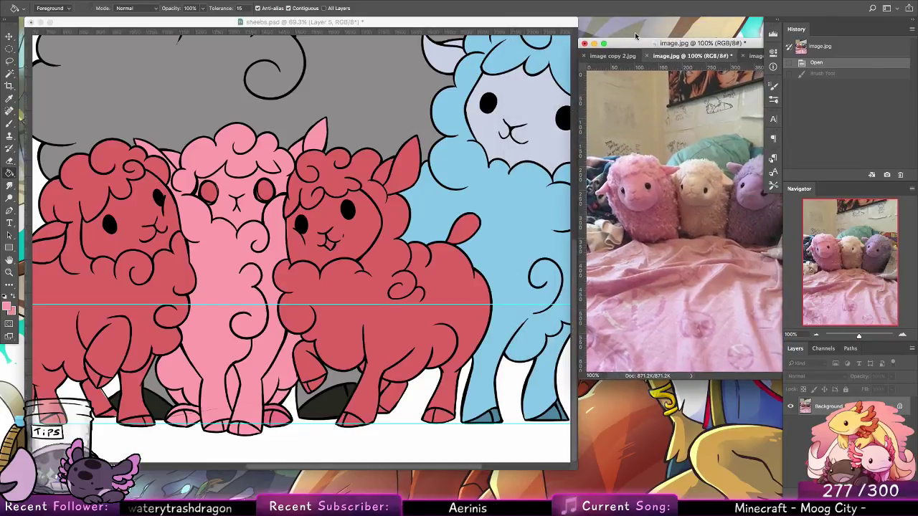
left_click(269, 134)
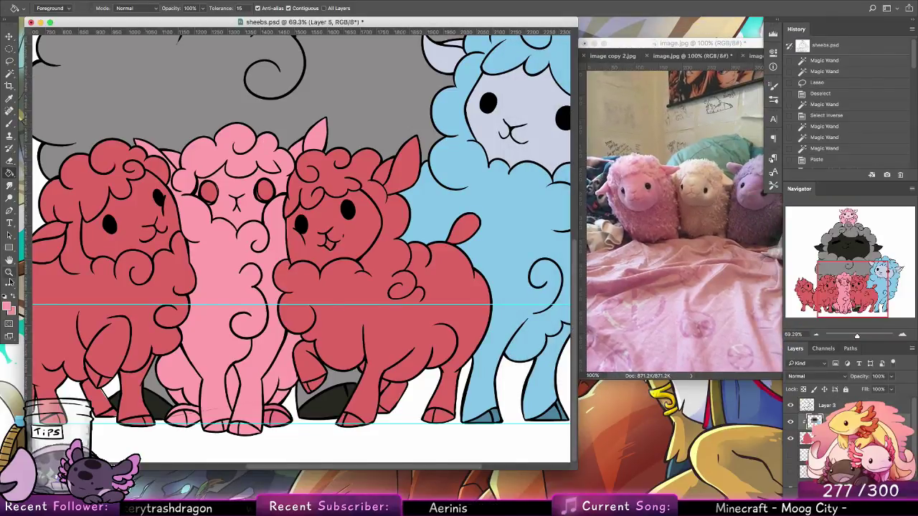
Set the foreground colour to the more saturated pink ff8b9c and refill the middle front sheep.
left_click(6, 306)
left_click(477, 143)
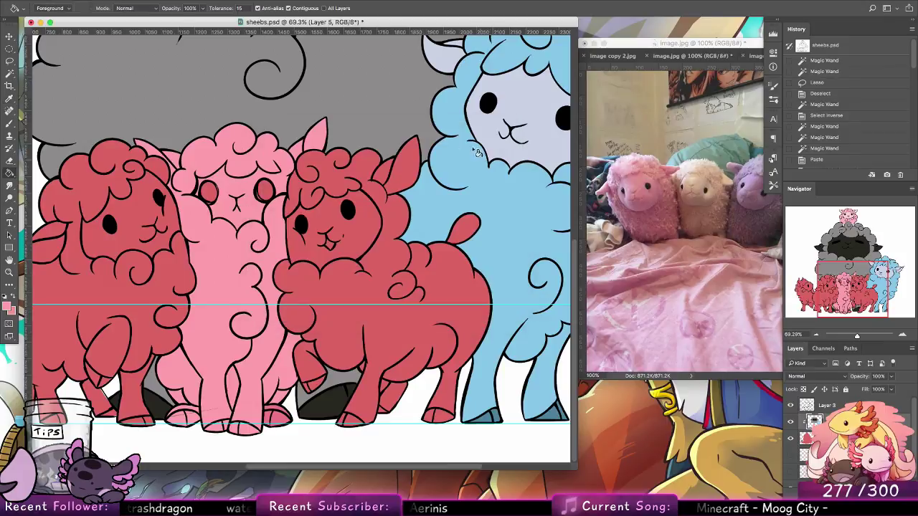
left_click(9, 307)
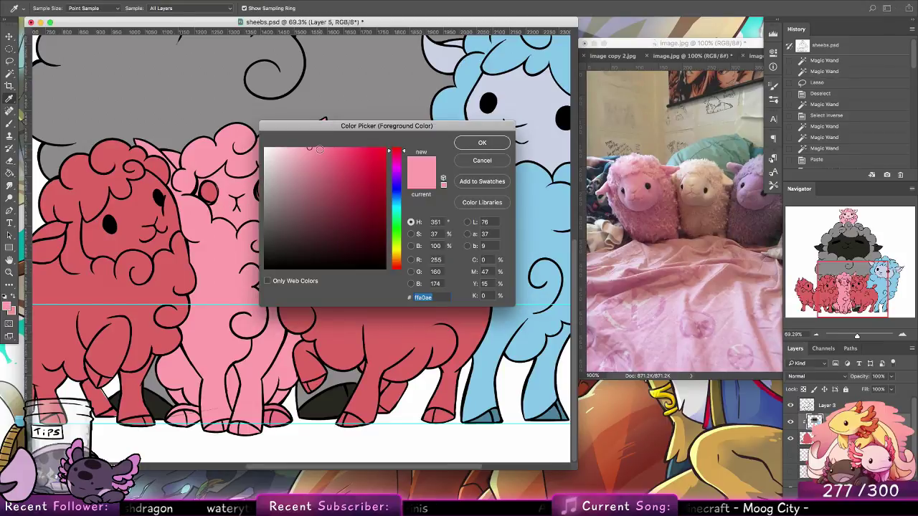
left_click(319, 148)
key("Return")
key("g")
left_click(266, 181)
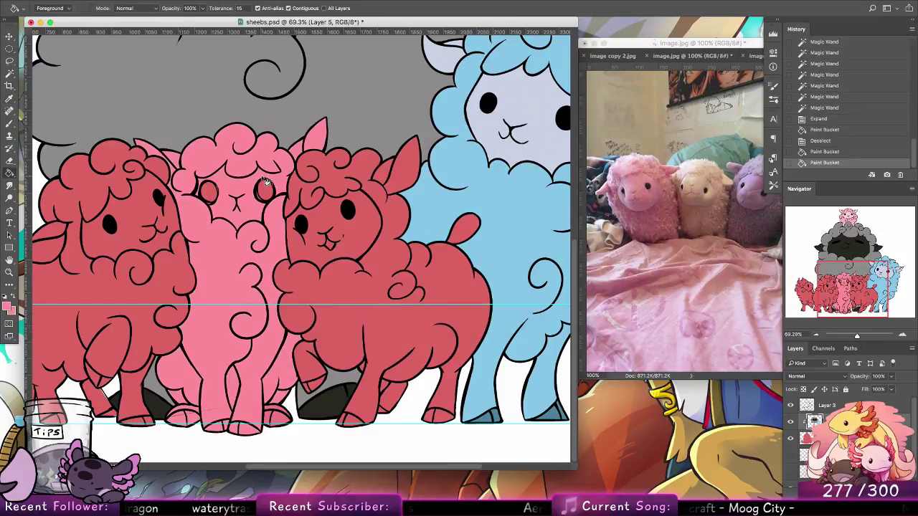
Choose a lighter pink and brush it over the middle front sheep's inner ears and face.
left_click(8, 310)
left_click(310, 146)
left_click(478, 143)
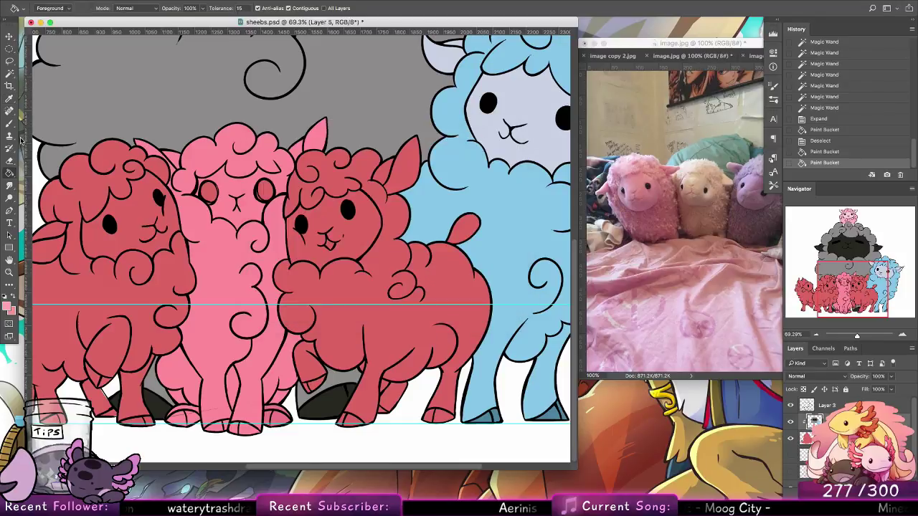
key("b")
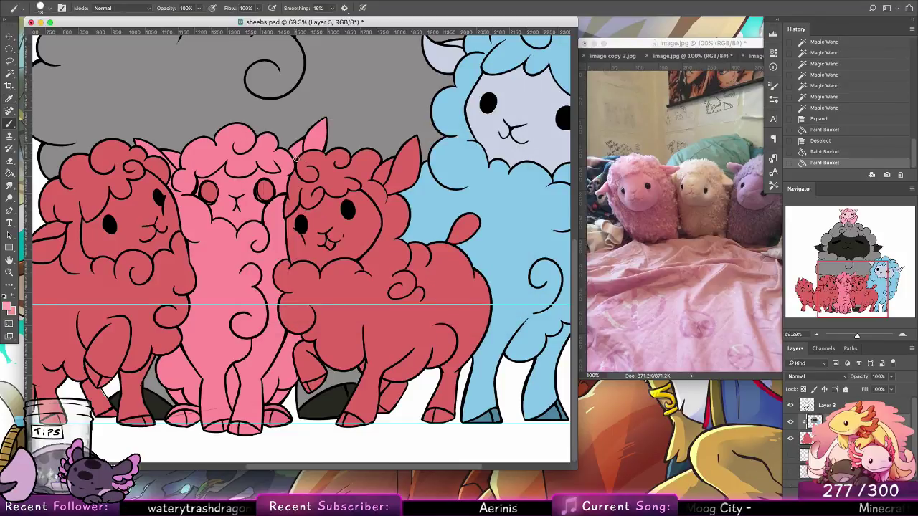
mouse_move(296, 158)
left_mouse_down()
mouse_move(323, 122)
mouse_move(308, 147)
mouse_move(314, 141)
left_mouse_up()
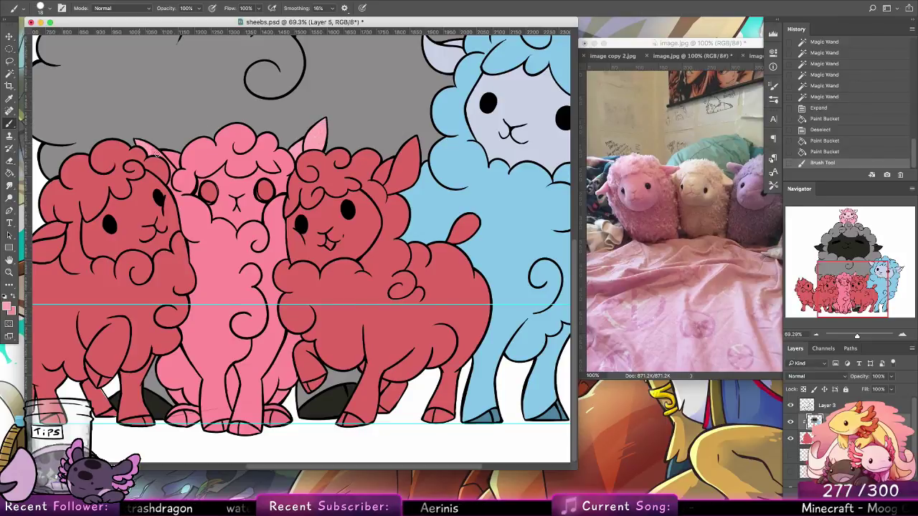
mouse_move(150, 153)
left_mouse_down()
mouse_move(172, 168)
mouse_move(174, 149)
left_mouse_up()
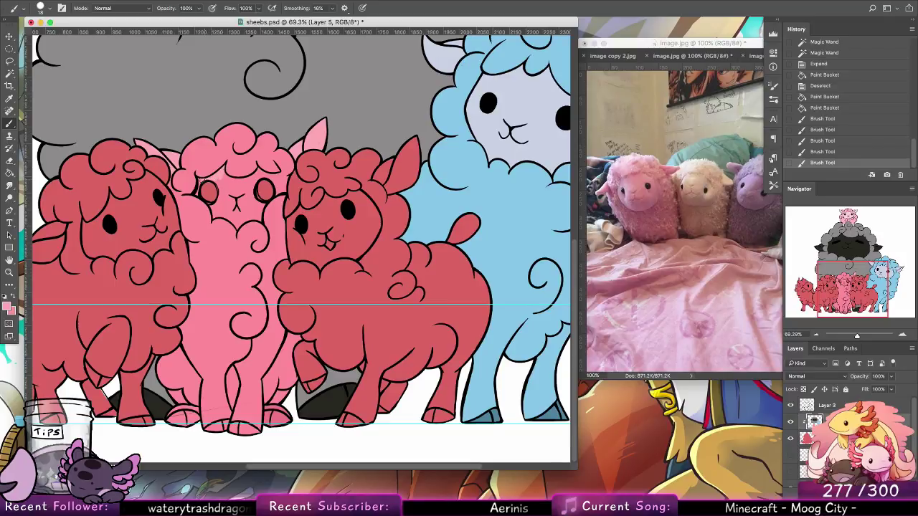
mouse_move(200, 191)
left_mouse_down()
mouse_move(216, 214)
mouse_move(227, 197)
mouse_move(221, 211)
mouse_move(238, 223)
mouse_move(236, 213)
mouse_move(226, 217)
mouse_move(238, 226)
mouse_move(265, 213)
mouse_move(261, 220)
mouse_move(278, 174)
left_mouse_up()
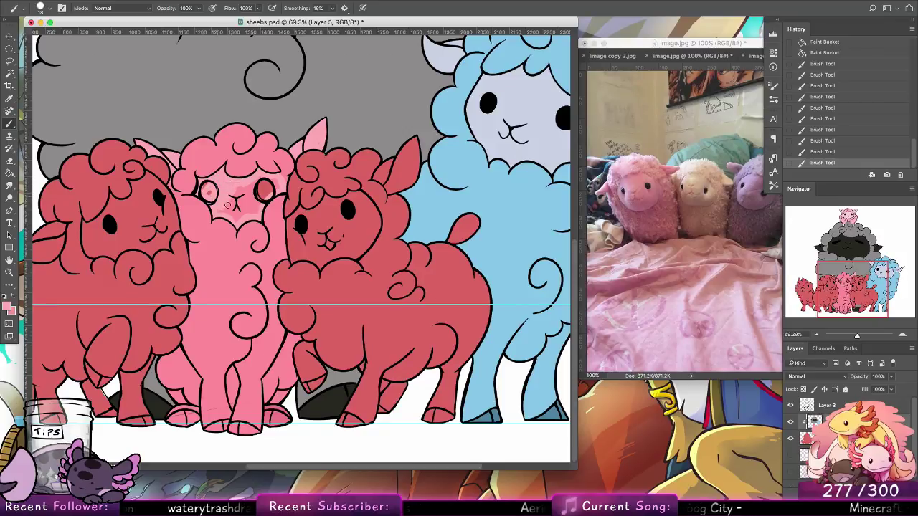
mouse_move(238, 220)
left_mouse_down()
mouse_move(246, 187)
mouse_move(239, 209)
mouse_move(249, 190)
mouse_move(250, 207)
mouse_move(259, 176)
mouse_move(253, 212)
mouse_move(243, 219)
mouse_move(270, 180)
mouse_move(255, 207)
left_mouse_up()
Paint both eyes of the middle front sheep white.
key("x")
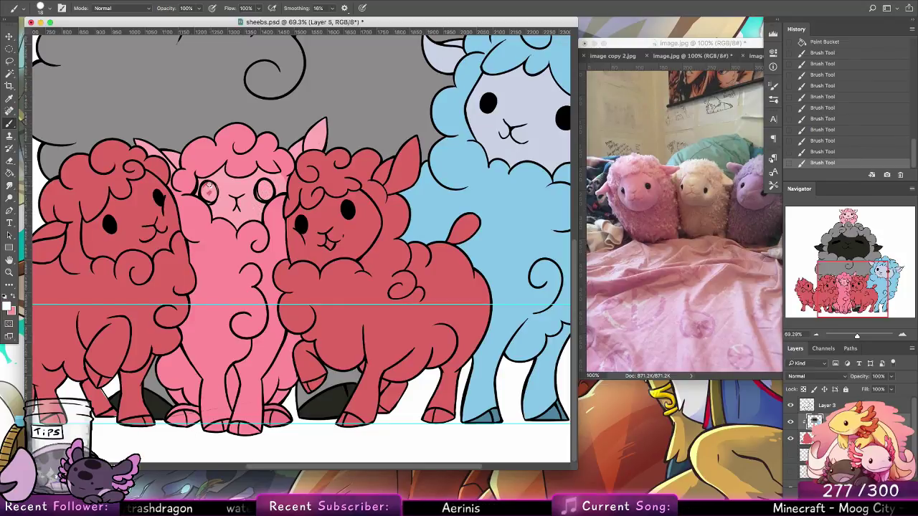
mouse_move(208, 185)
left_mouse_down()
mouse_move(211, 202)
mouse_move(208, 190)
mouse_move(265, 192)
left_mouse_up()
left_click(211, 185)
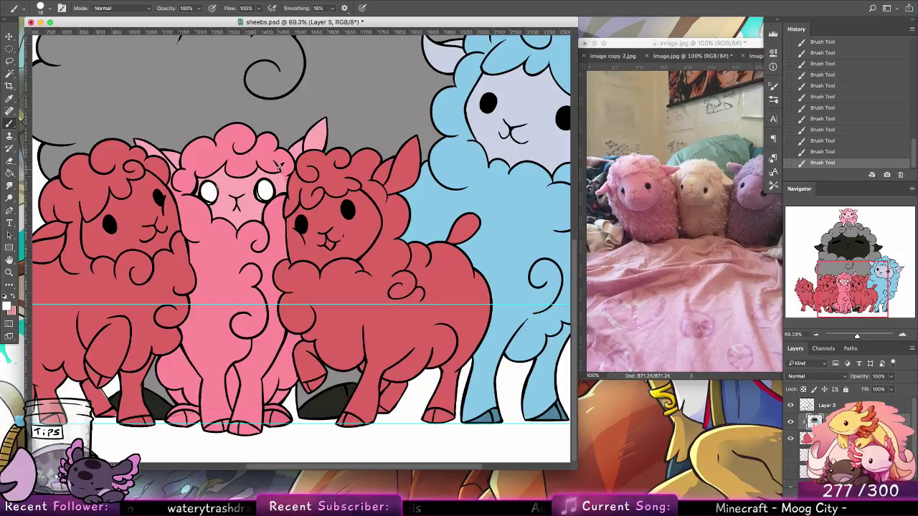
Sample the middle front sheep's wool pink, darken it to a deep rose and paint all its hooves.
key("i")
left_click(278, 240)
left_click(8, 307)
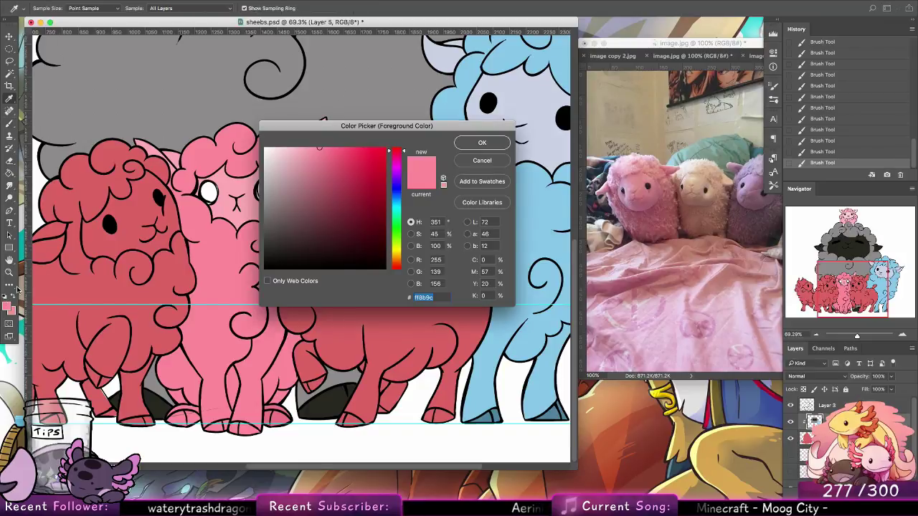
left_click(362, 153)
left_click(482, 142)
key("b")
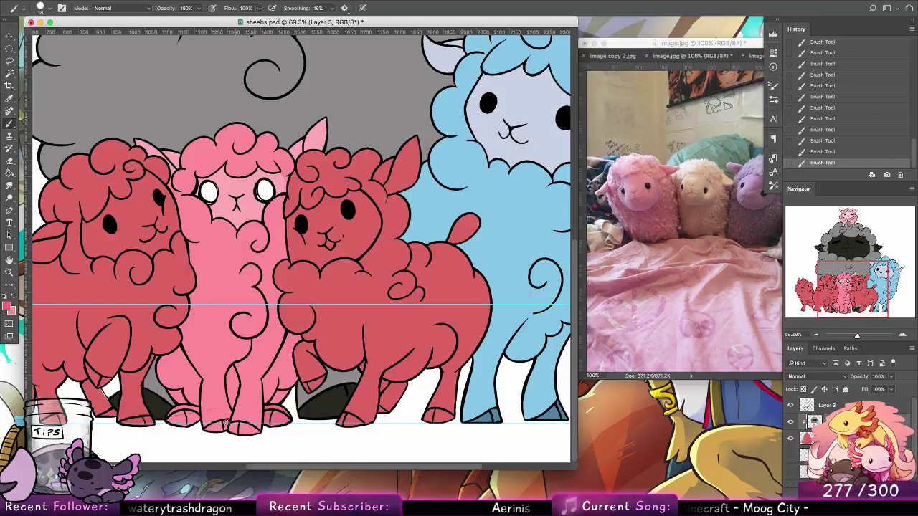
left_click(8, 306)
left_click(335, 177)
left_click(484, 143)
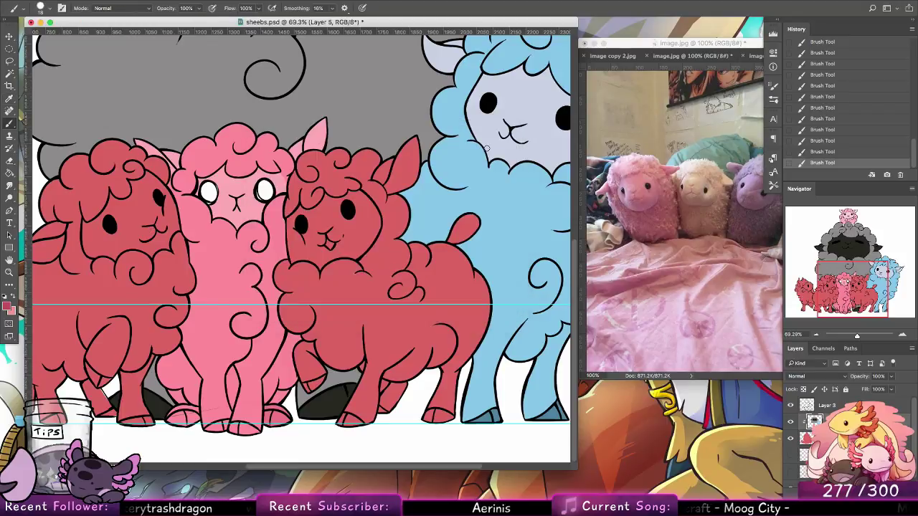
mouse_move(266, 413)
left_mouse_down()
mouse_move(289, 420)
mouse_move(274, 419)
mouse_move(256, 436)
mouse_move(231, 427)
mouse_move(250, 429)
mouse_move(244, 403)
mouse_move(208, 429)
mouse_move(231, 424)
left_mouse_up()
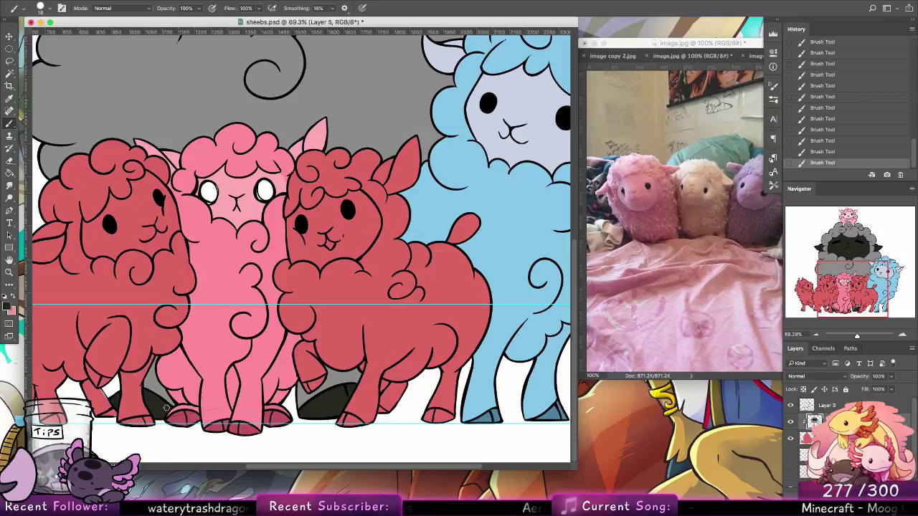
Erase the faint stray lines above the middle front sheep's hooves on Layer 3.
key("e")
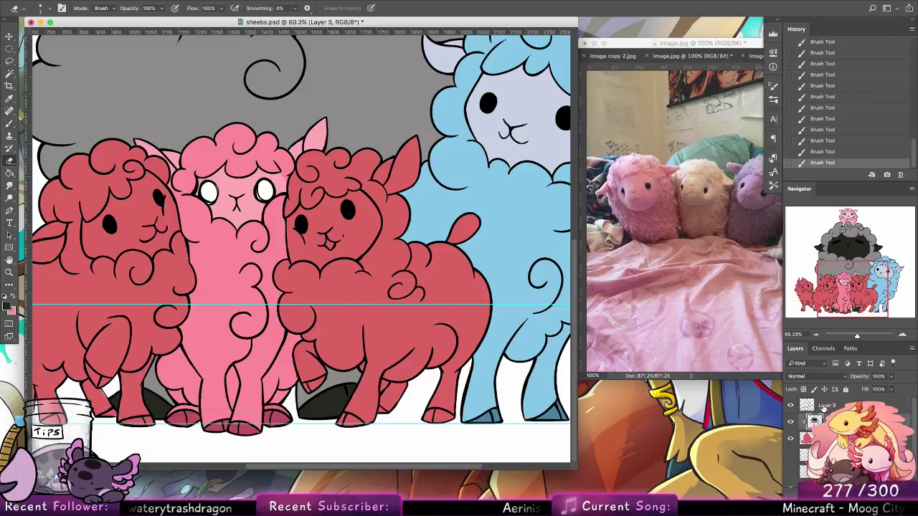
left_click(826, 406)
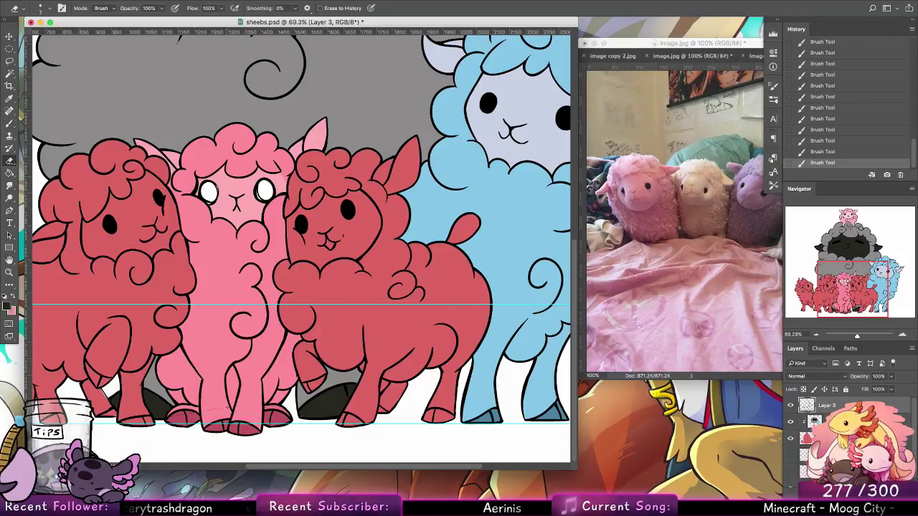
mouse_move(222, 406)
left_mouse_down()
mouse_move(181, 413)
mouse_move(192, 407)
left_mouse_up()
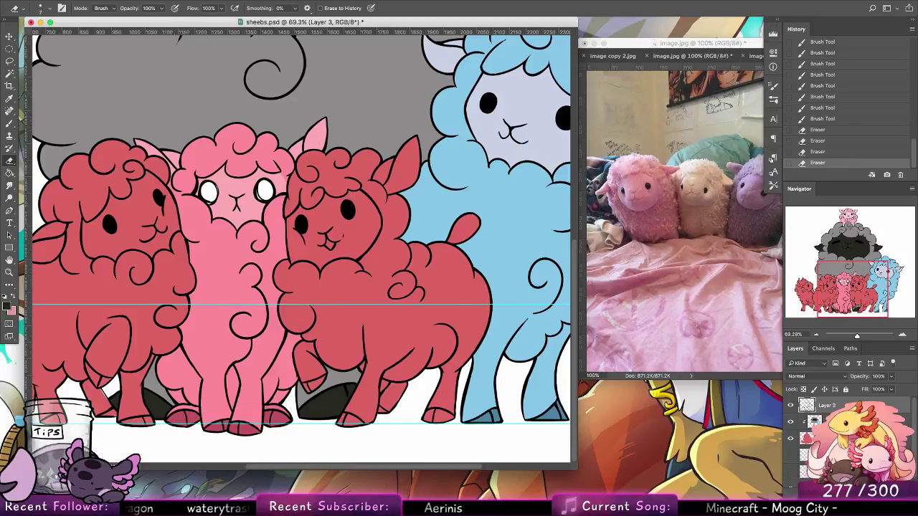
On Layer 5, sample the middle front sheep's light face pink and start brushing it onto the lower part of its front legs.
left_click(9, 123)
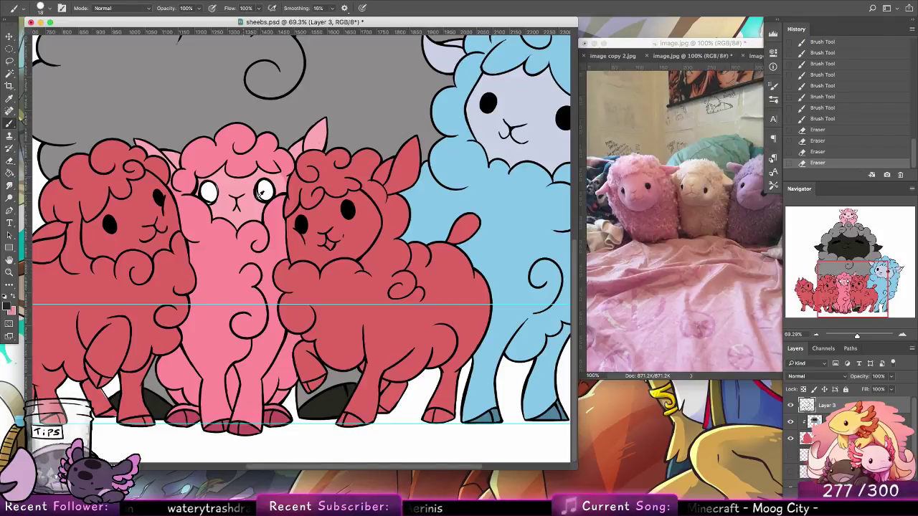
left_click(249, 201, "alt")
left_click(832, 422)
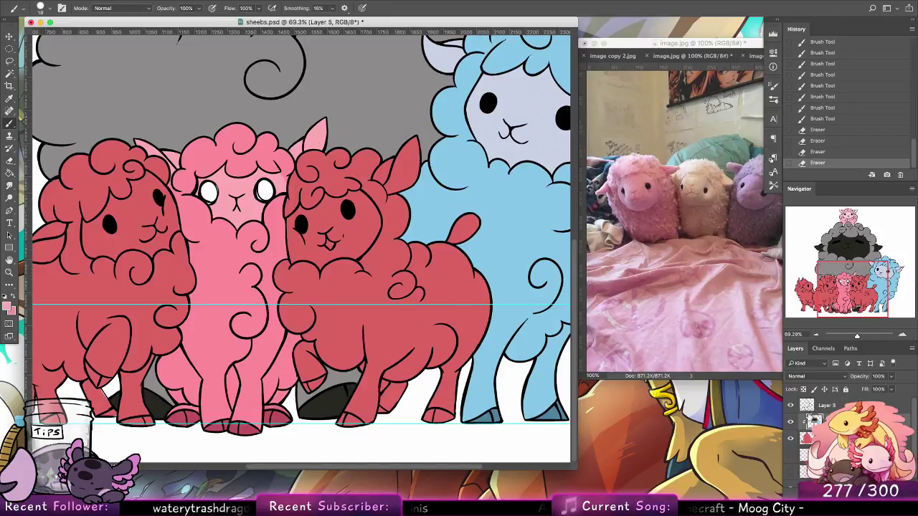
left_click(50, 9)
left_click(93, 122)
mouse_move(247, 392)
left_mouse_down()
mouse_move(237, 411)
mouse_move(242, 387)
mouse_move(258, 381)
mouse_move(258, 424)
mouse_move(237, 418)
mouse_move(254, 389)
mouse_move(258, 428)
mouse_move(248, 426)
mouse_move(261, 436)
mouse_move(258, 402)
mouse_move(266, 419)
mouse_move(256, 420)
mouse_move(264, 430)
mouse_move(276, 406)
left_mouse_up()
left_click(47, 8)
left_click(111, 111)
Resample the nearby pinks with a 21 px brush and clean up the light lower section of the middle front sheep's crossing front leg.
left_click(254, 428, "alt")
left_click(260, 418, "alt")
left_click(289, 412)
left_click(275, 416, "alt")
left_click(256, 410, "alt")
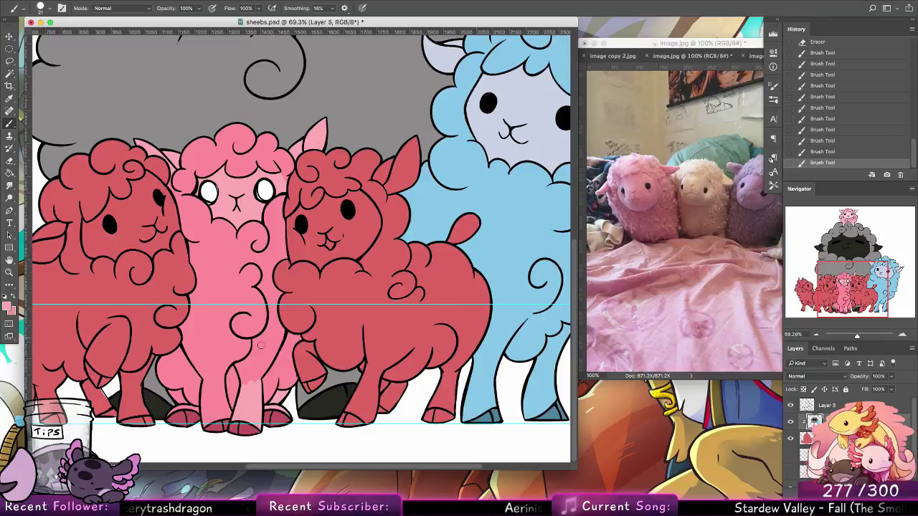
left_click(248, 372, "alt")
left_click_drag(245, 381, 258, 378)
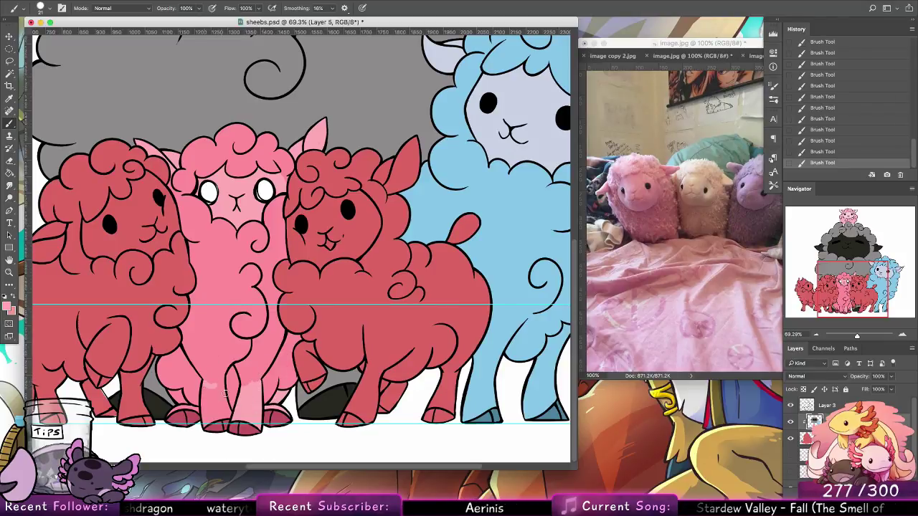
Switch to Chrome, search Google for "ruth sheep" and browse the image results, enlarging the trailer picture.
left_click(342, 483)
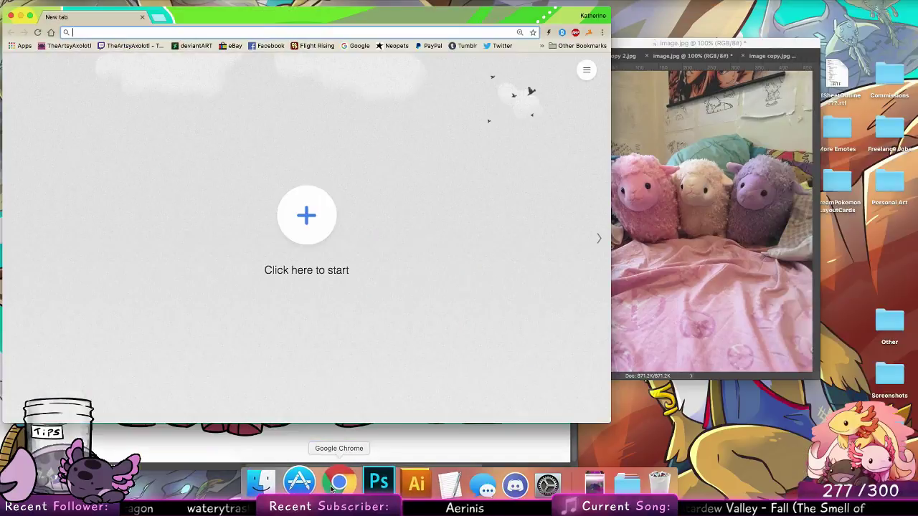
type("ruth sheep")
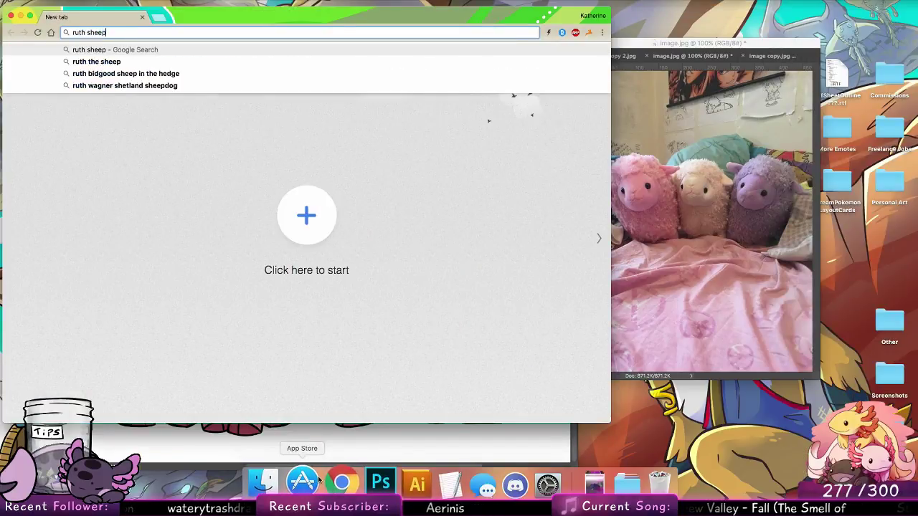
key("Return")
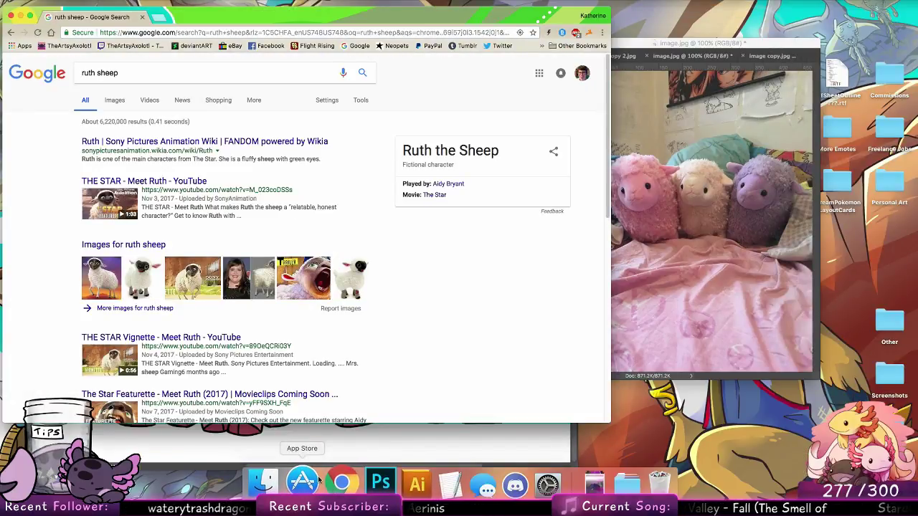
left_click_drag(330, 8, 402, 2)
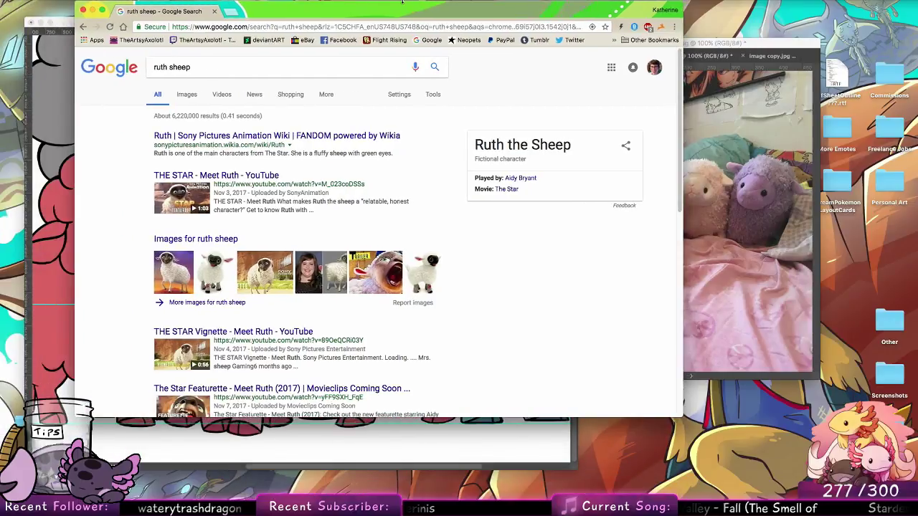
left_click(187, 94)
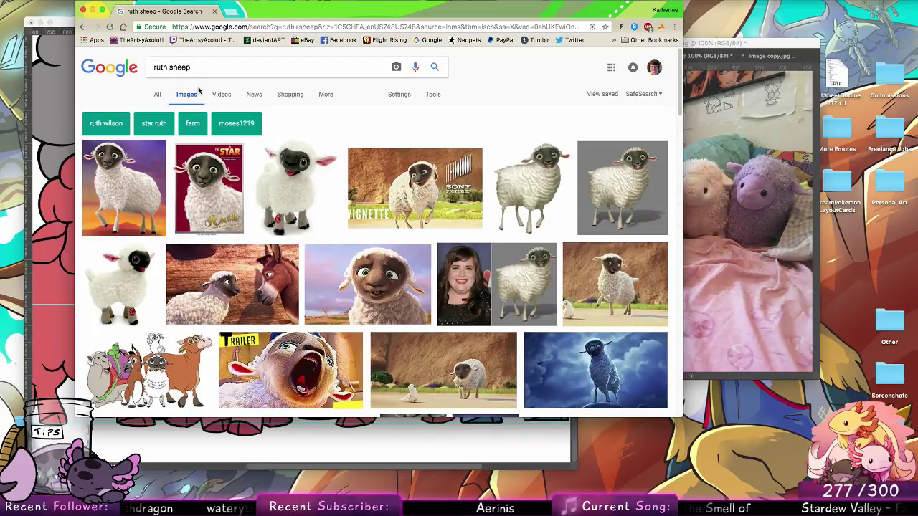
left_click(308, 366)
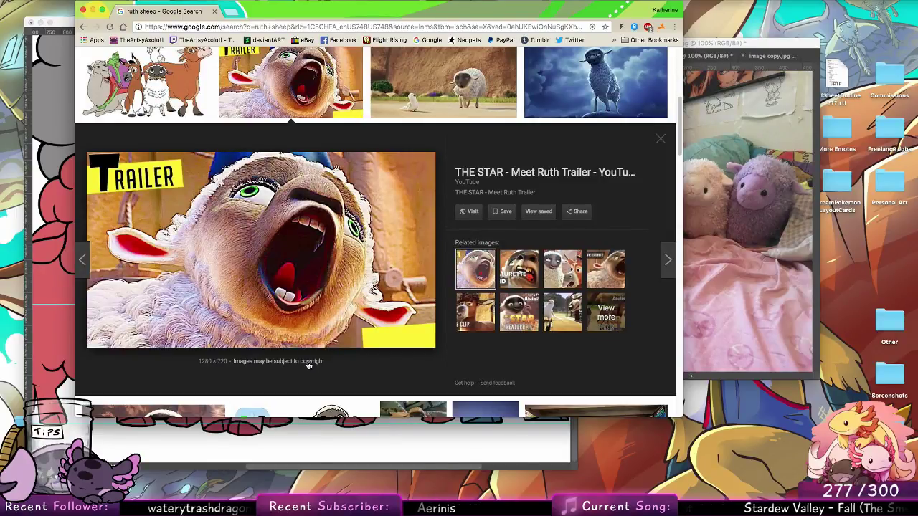
scroll(308, 363, "up", 3)
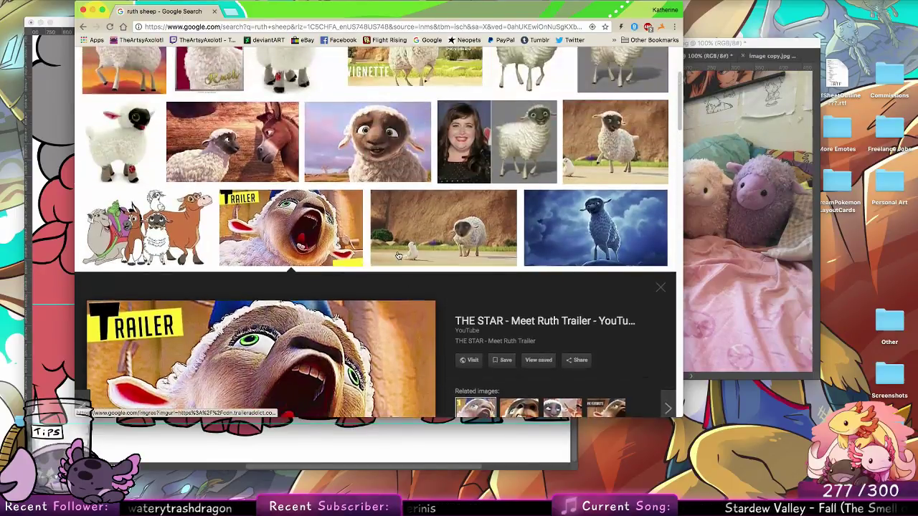
left_click(81, 27)
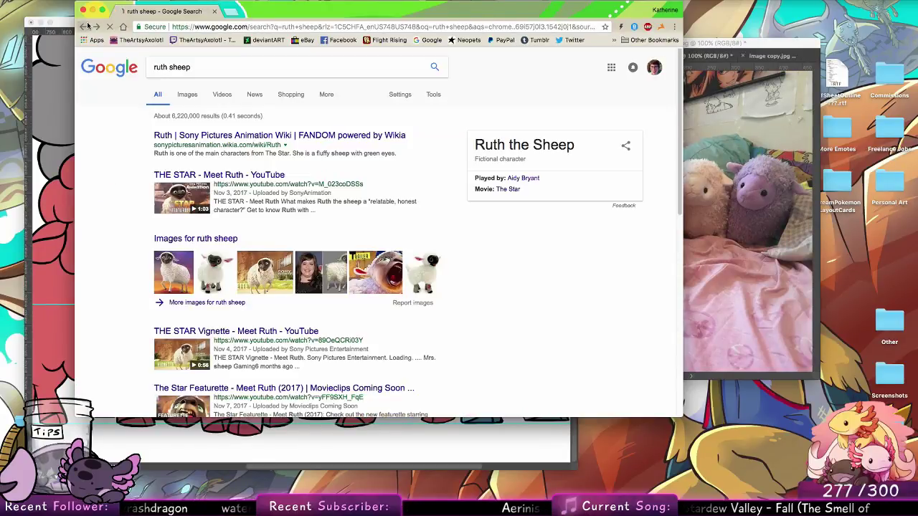
Watch the "THE STAR - Meet Ruth" video on YouTube, then close its tab.
left_click(186, 192)
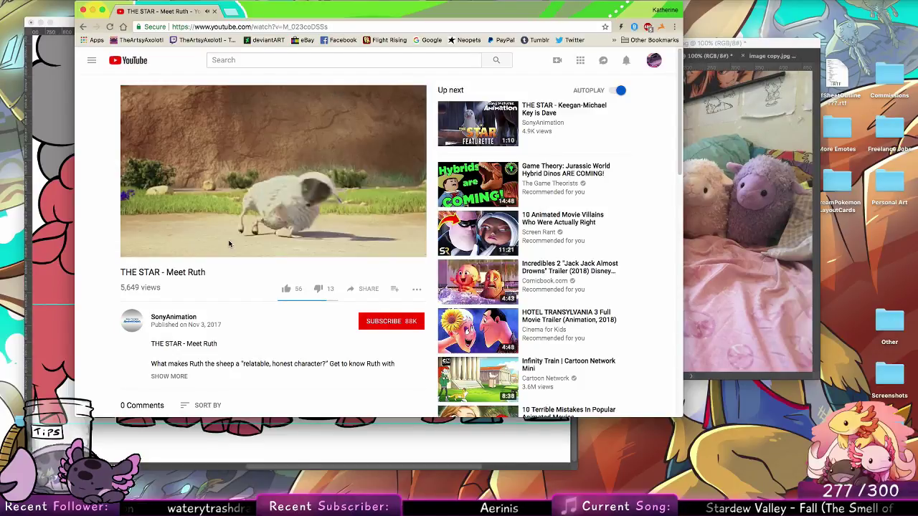
mouse_move(201, 251)
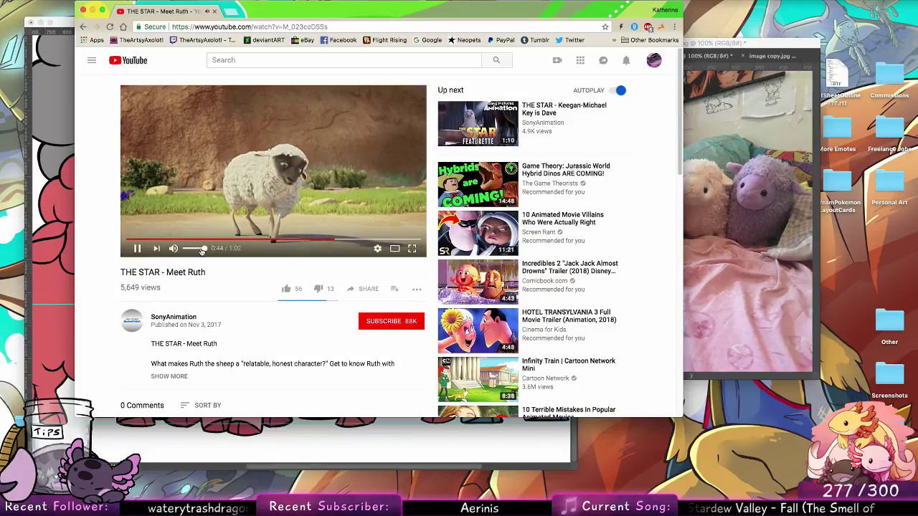
key("XF86AudioRaiseVolume")
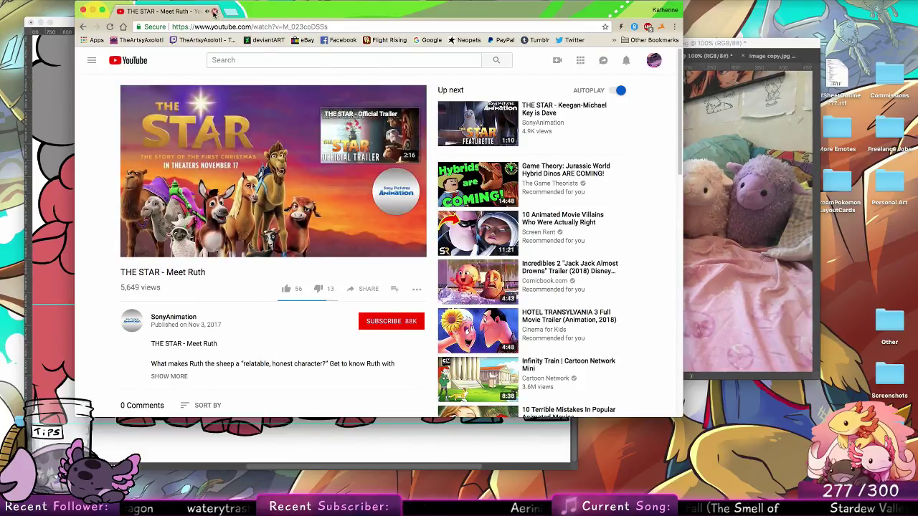
left_click(214, 13)
Return to sheebs.psd in Photoshop and paint the lower part of the middle front sheep's other front leg light pink.
left_click(250, 216)
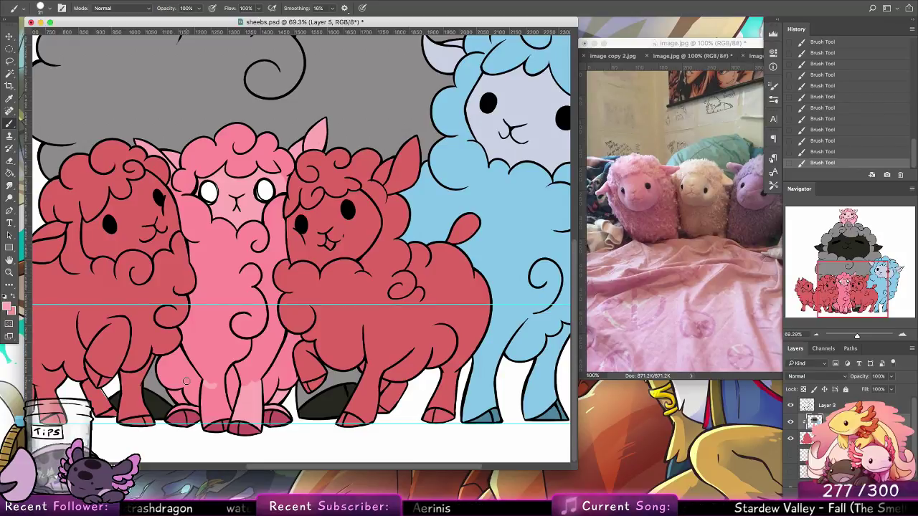
scroll(171, 214, "left", 3)
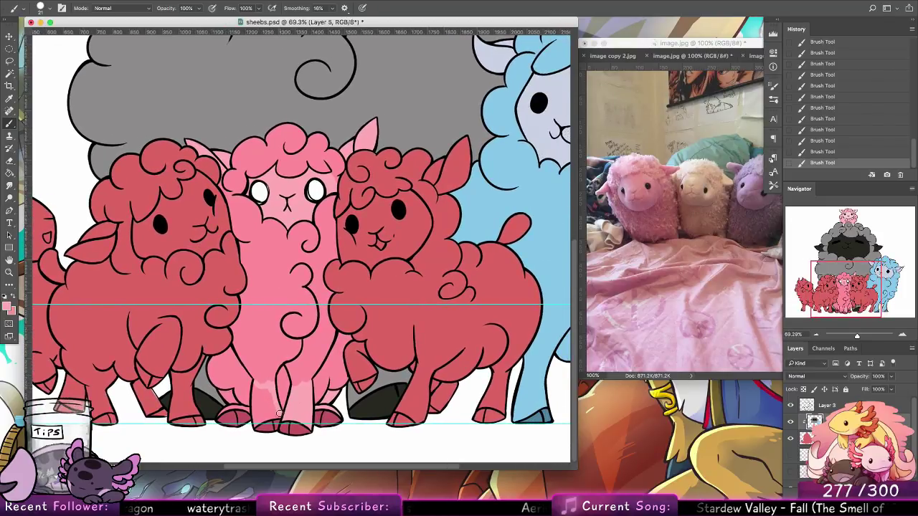
mouse_move(255, 410)
left_mouse_down()
mouse_move(255, 387)
mouse_move(258, 418)
mouse_move(263, 388)
mouse_move(276, 406)
left_mouse_up()
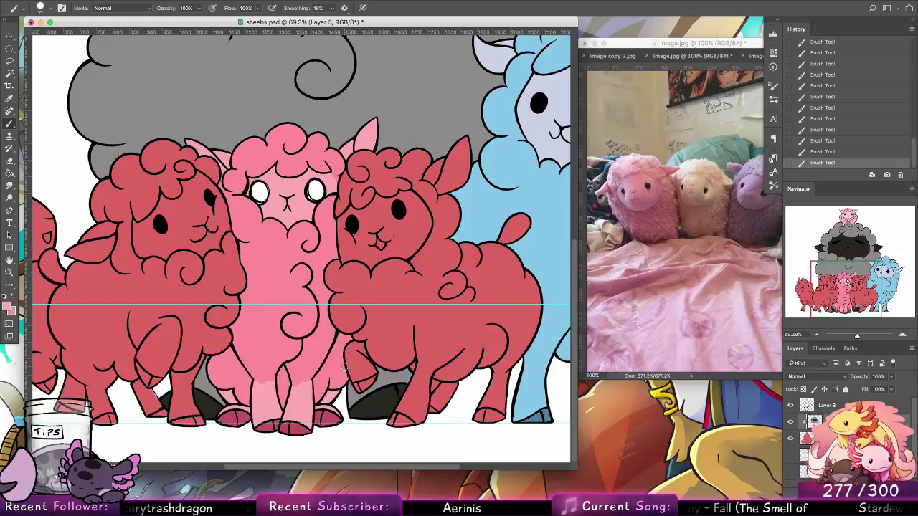
Move the reference photo window closer over the drawing and sample the cream plush's wool in image.jpg.
left_click(700, 270)
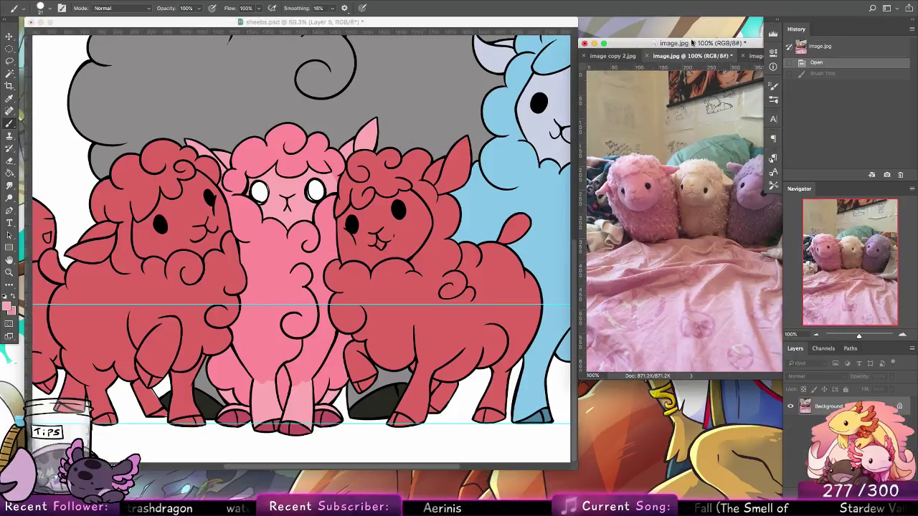
left_click_drag(693, 42, 616, 32)
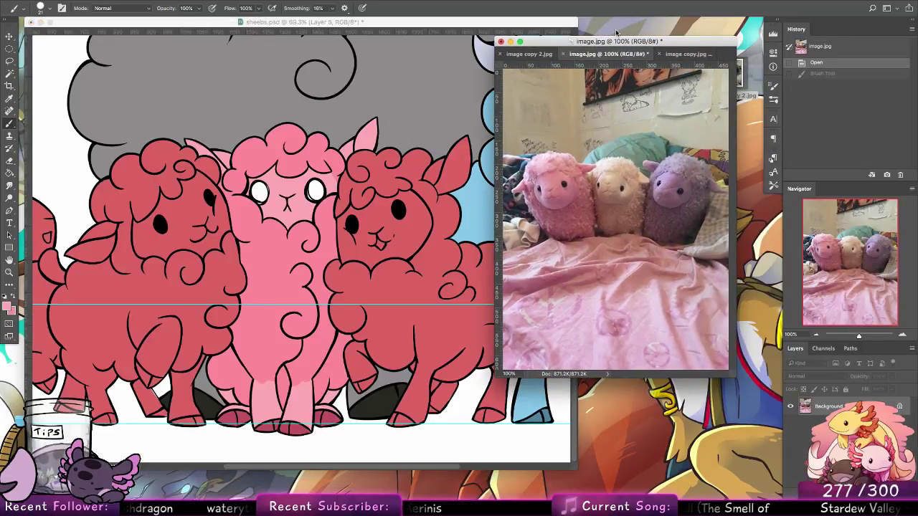
left_click(614, 164, "alt")
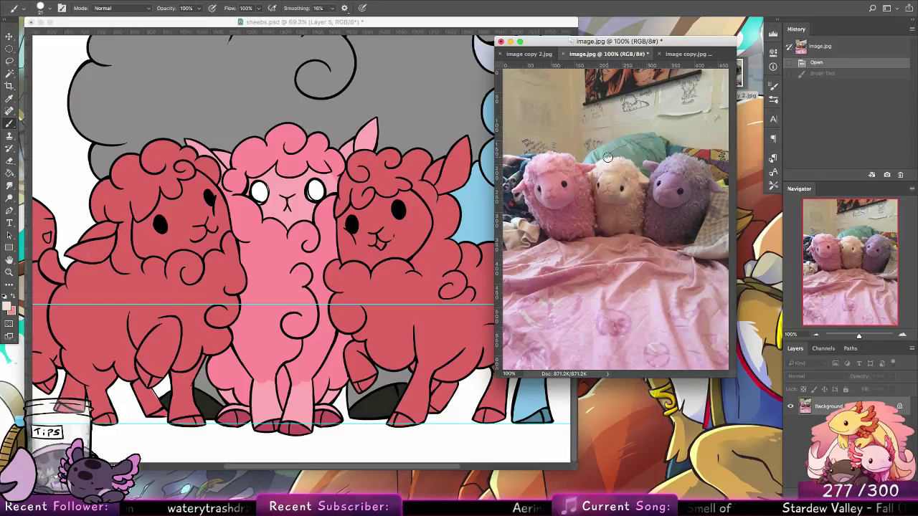
Compare the whole sheep drawing with the plush colours in image.jpg, image copy.jpg and image copy 2.jpg.
left_click(685, 54)
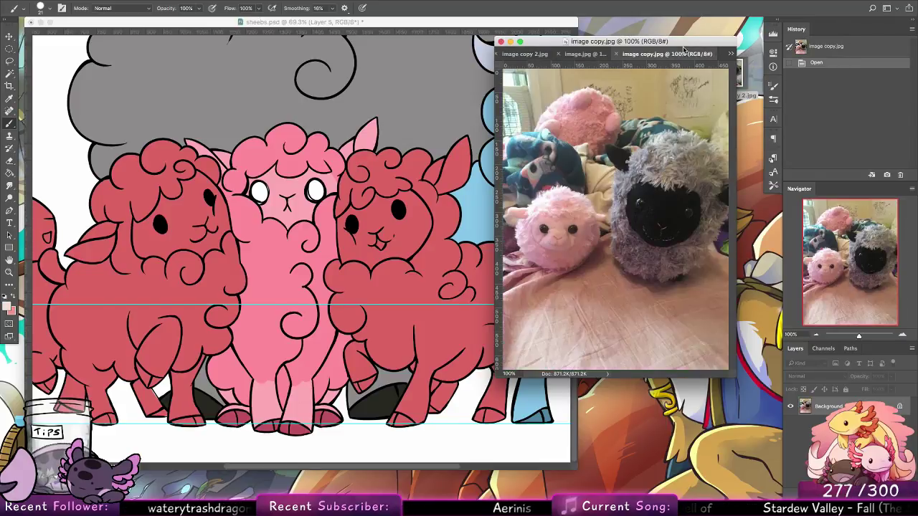
left_click(585, 54)
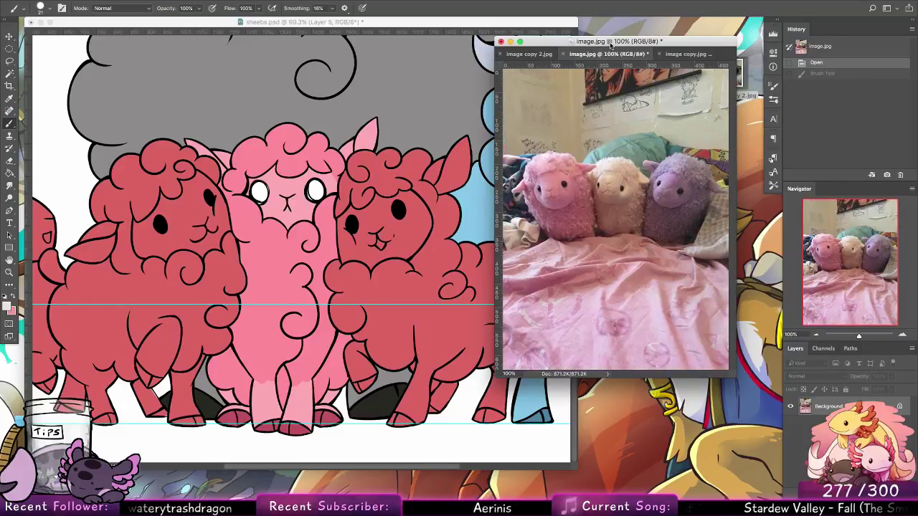
left_click(682, 55)
left_click(731, 54)
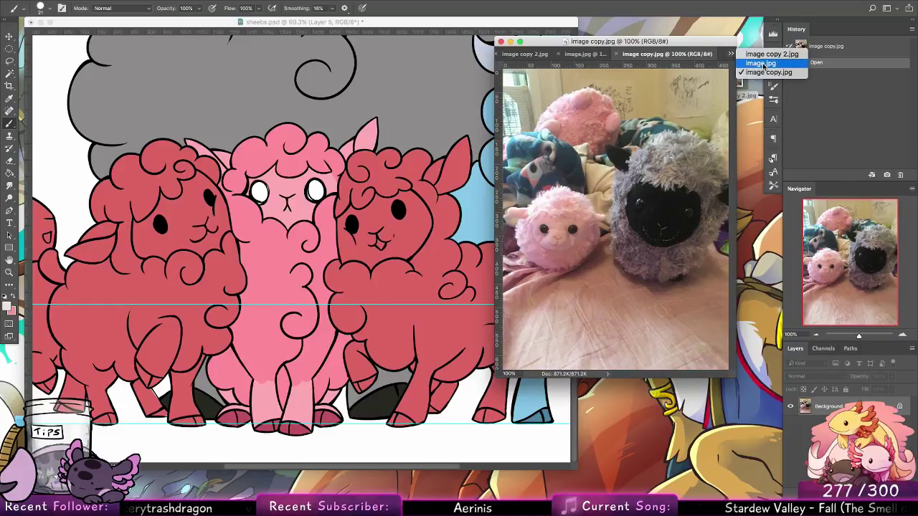
left_click(772, 55)
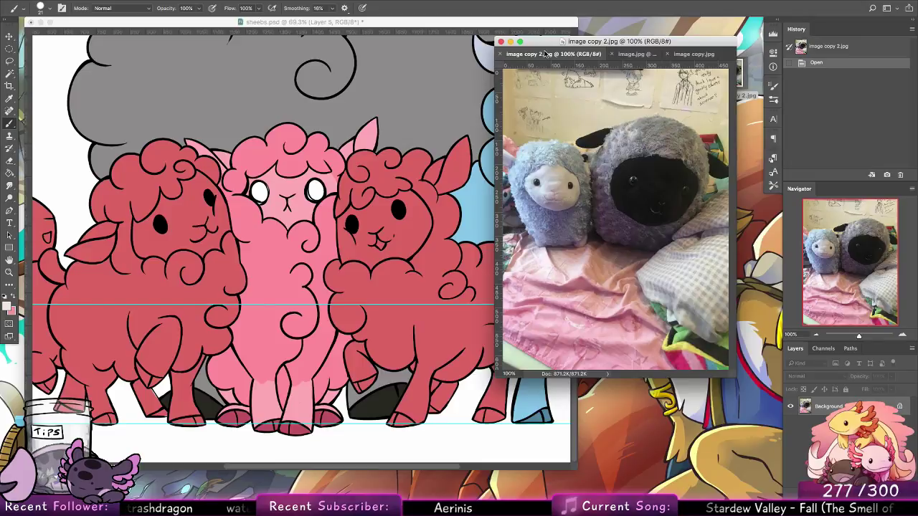
key("z")
left_click(373, 189)
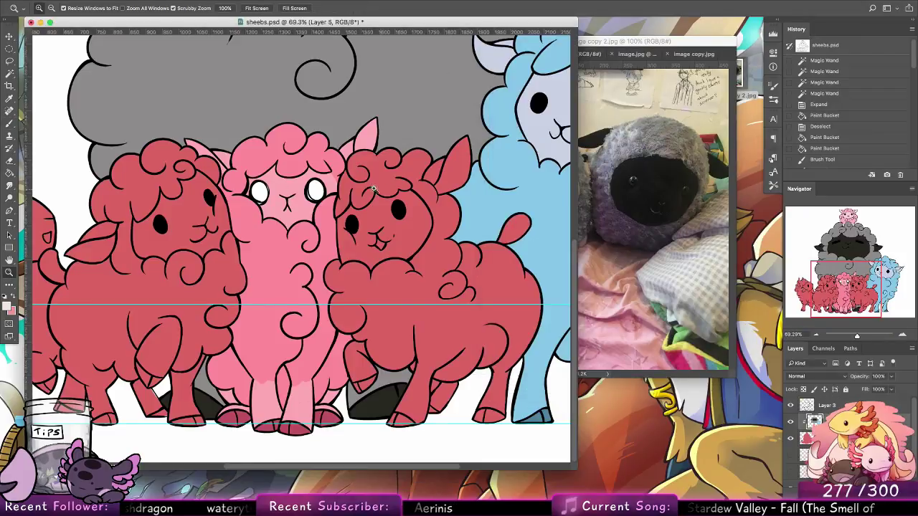
left_click_drag(381, 192, 328, 190)
left_click(623, 178)
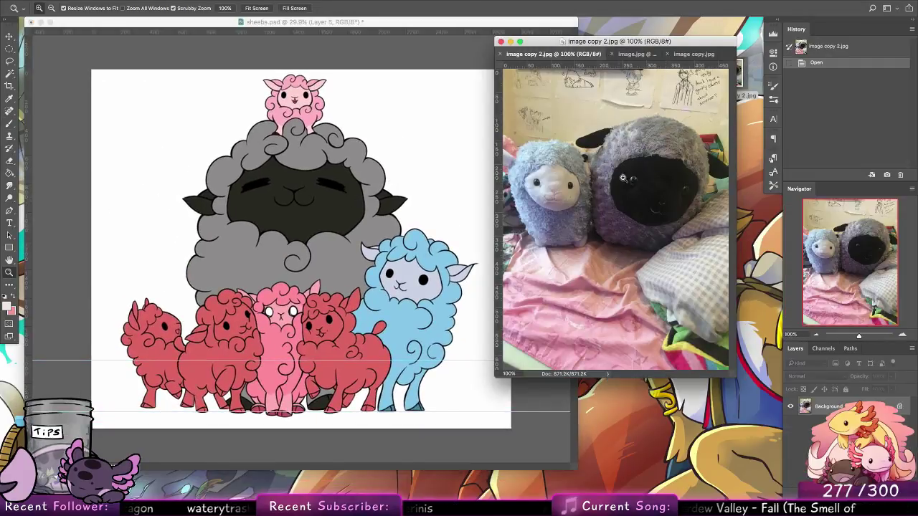
left_click(637, 54)
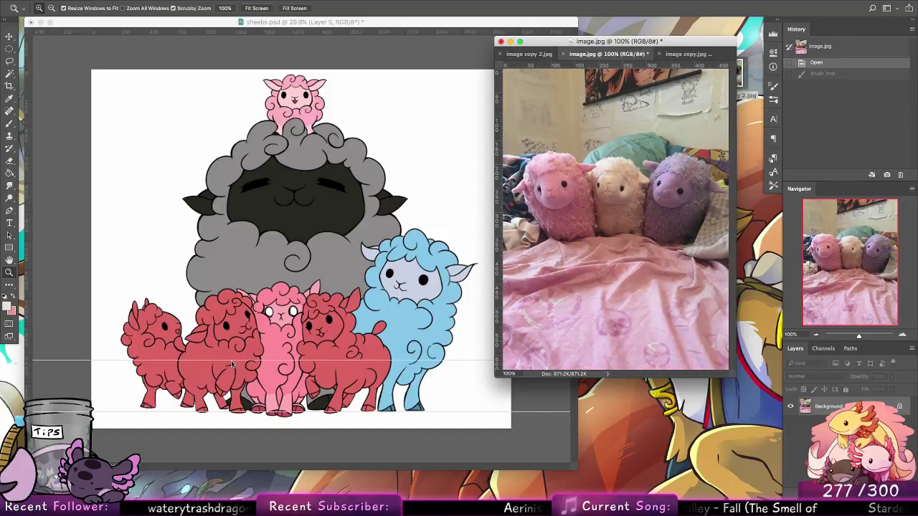
left_click(685, 53)
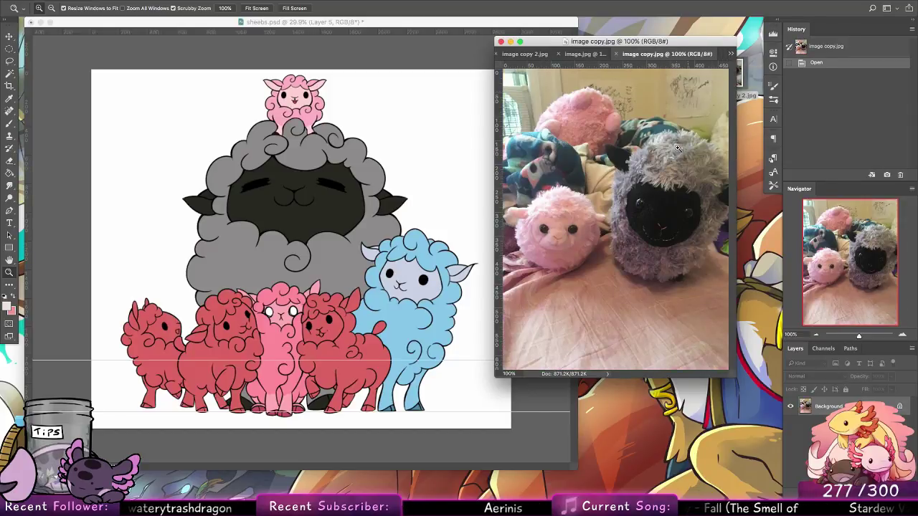
left_click_drag(649, 147, 664, 147)
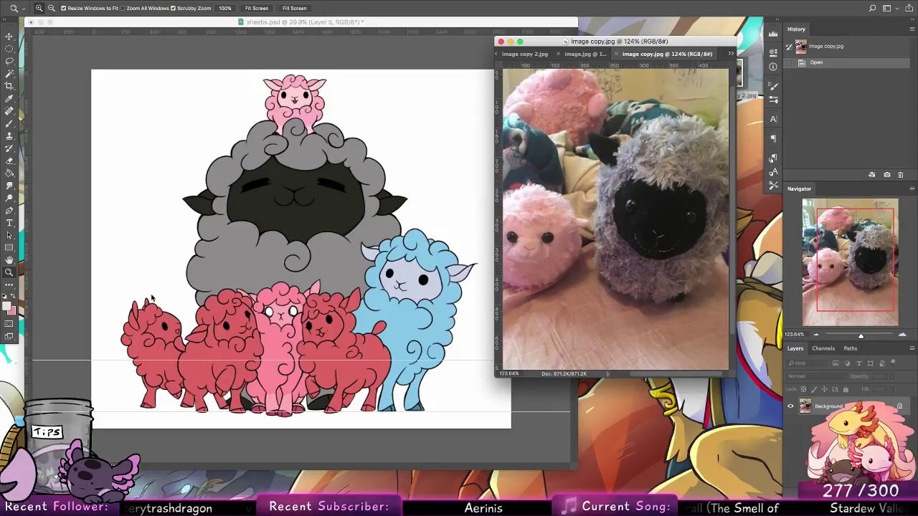
Paint the leftmost sheep's wool, ears and legs in the grey-lavender of the black-faced plush, using a 60 px brush for the large areas.
left_click(128, 360)
left_click_drag(128, 361, 169, 361)
key("b")
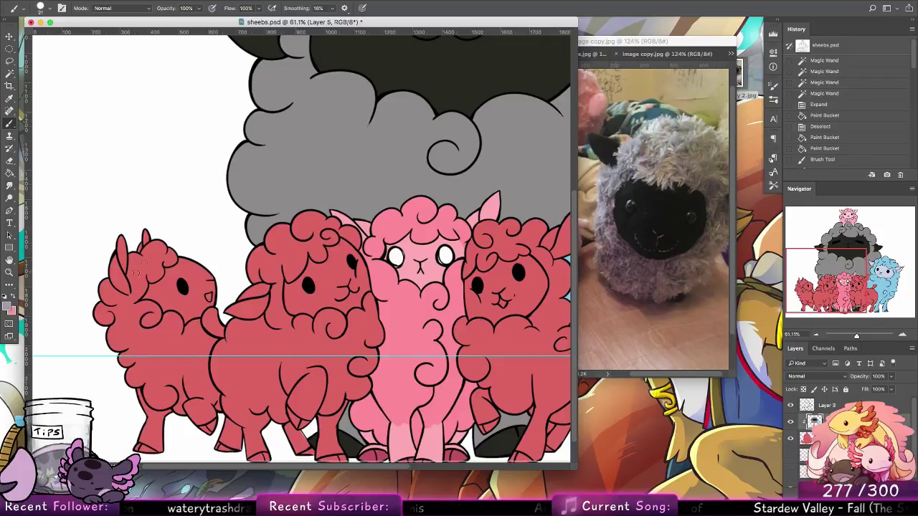
left_click(136, 272)
mouse_move(162, 254)
left_mouse_down()
mouse_move(147, 288)
mouse_move(171, 247)
mouse_move(130, 297)
mouse_move(156, 273)
mouse_move(177, 221)
mouse_move(144, 221)
mouse_move(145, 268)
mouse_move(105, 324)
mouse_move(131, 306)
mouse_move(156, 316)
mouse_move(166, 302)
mouse_move(175, 343)
mouse_move(188, 341)
mouse_move(212, 415)
mouse_move(189, 370)
mouse_move(168, 394)
mouse_move(159, 459)
mouse_move(136, 452)
left_mouse_up()
left_click(50, 8)
left_click(92, 131)
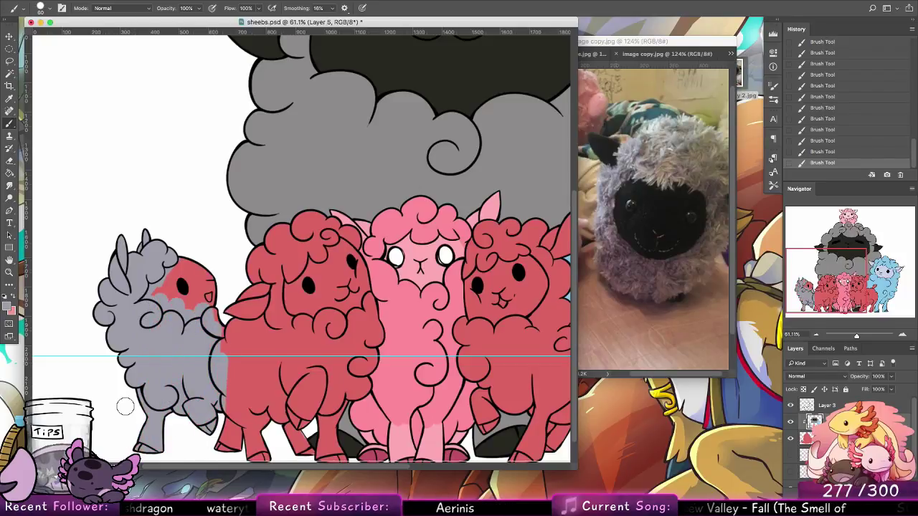
left_click_drag(249, 373, 241, 340)
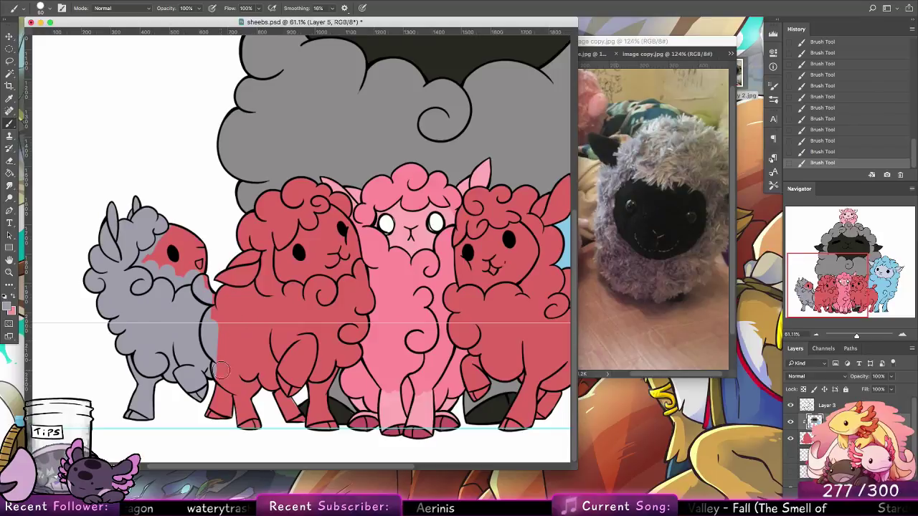
mouse_move(227, 397)
left_mouse_down()
mouse_move(223, 412)
mouse_move(213, 400)
left_mouse_up()
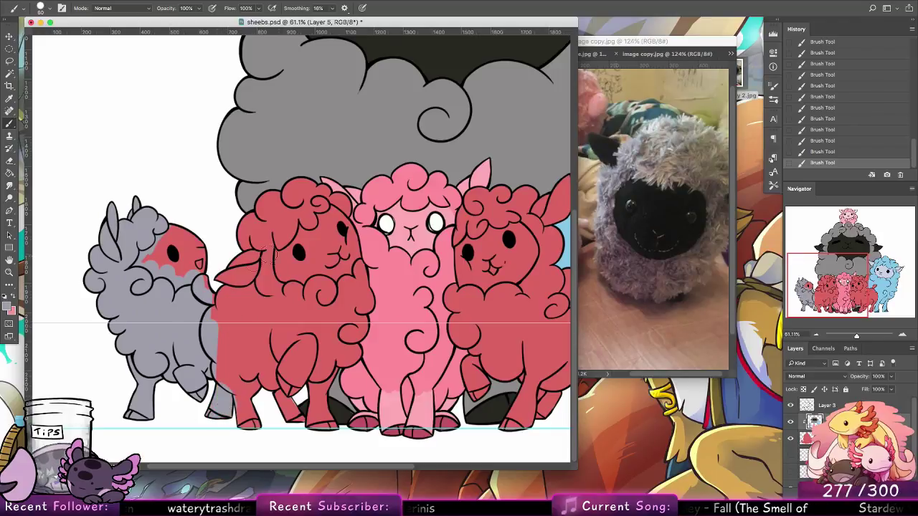
Sample the big sheep's near-black face colour and start painting the leftmost sheep's face with it, reducing the brush to 21 px.
left_click(452, 91, "alt")
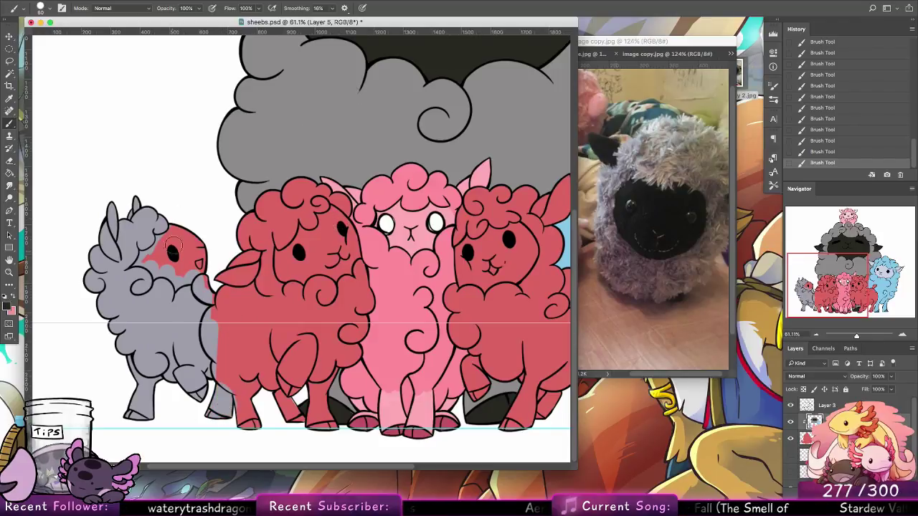
mouse_move(173, 245)
left_mouse_down()
mouse_move(177, 229)
mouse_move(167, 237)
mouse_move(174, 240)
left_mouse_up()
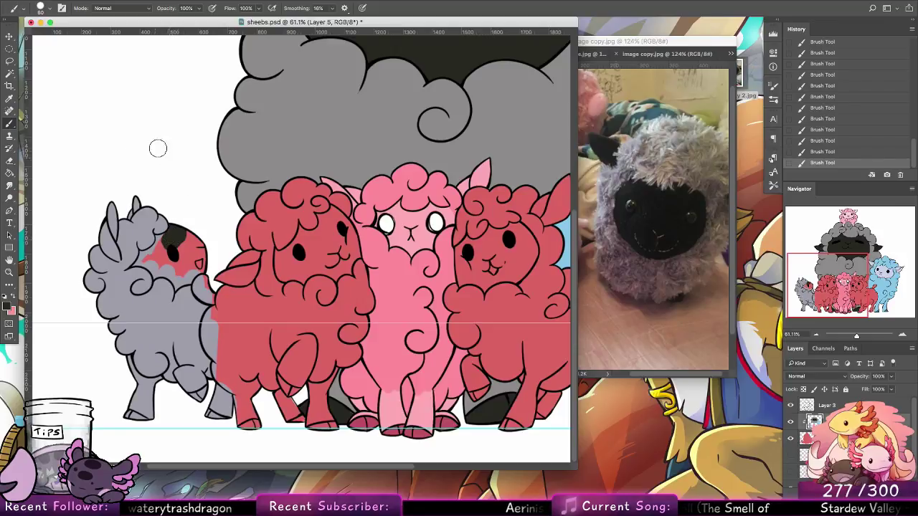
left_click(41, 8)
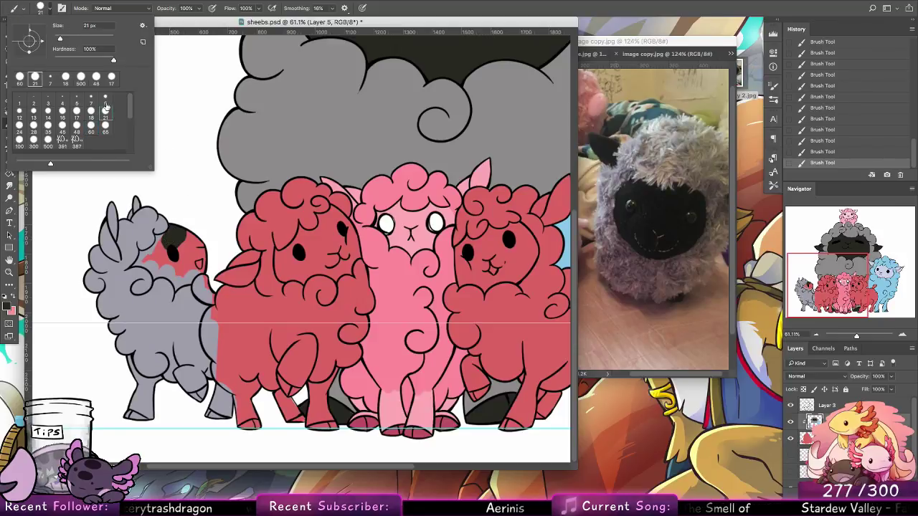
Paint the rest of the small grey sheep's face black, filling with a 45 px brush and finishing the edges at 21 px.
left_click(158, 236)
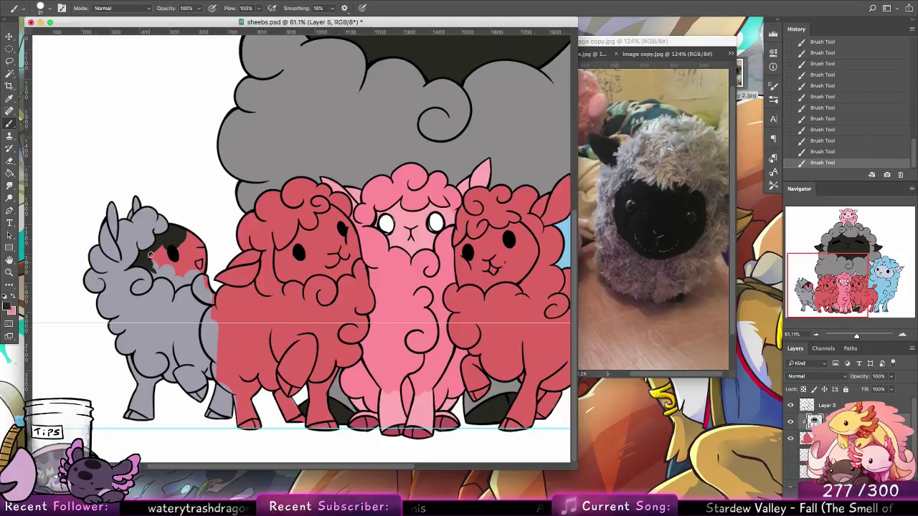
right_click(69, 65)
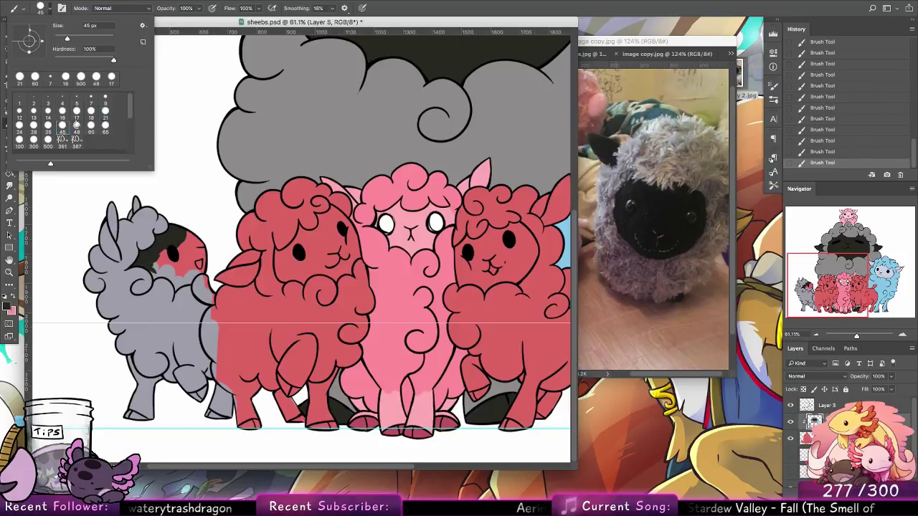
mouse_move(203, 252)
left_mouse_down()
mouse_move(178, 274)
mouse_move(167, 254)
mouse_move(178, 270)
mouse_move(181, 232)
mouse_move(205, 251)
left_mouse_up()
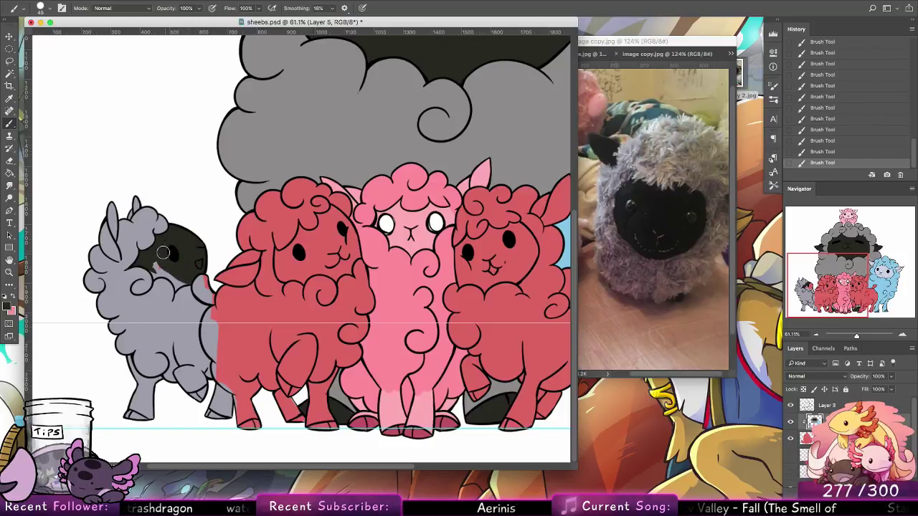
right_click(67, 27)
left_click(35, 76)
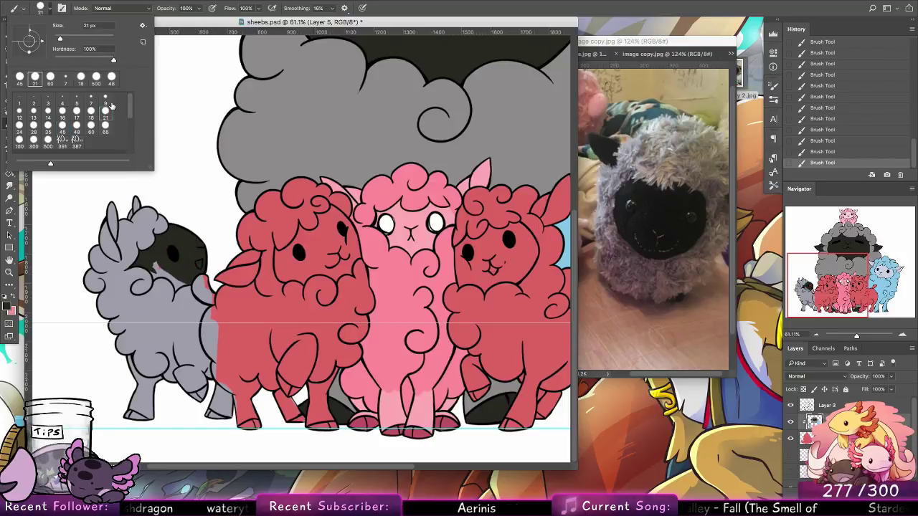
left_click(153, 271)
mouse_move(153, 271)
left_mouse_down()
mouse_move(172, 271)
mouse_move(153, 266)
left_mouse_up()
Compare the plush sheep reference photos and paint the small grey sheep's near ear and lower legs black.
left_click(702, 147)
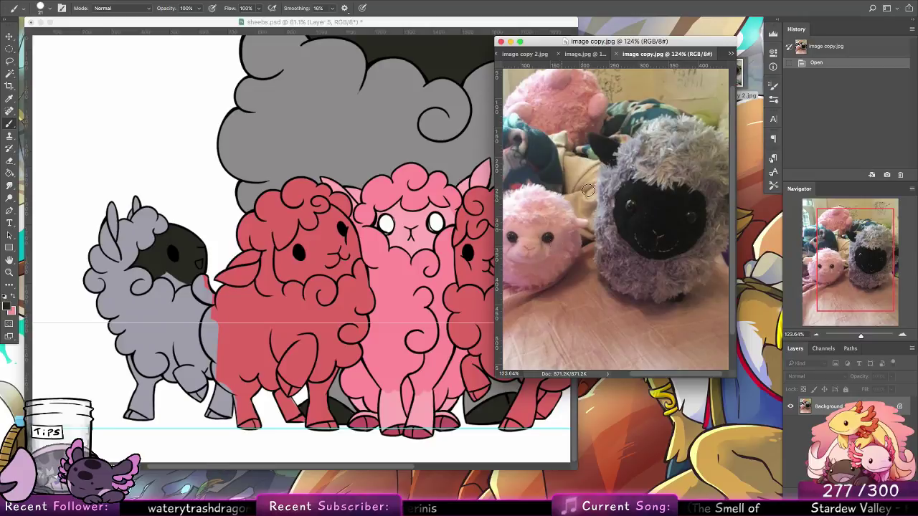
left_click(598, 54)
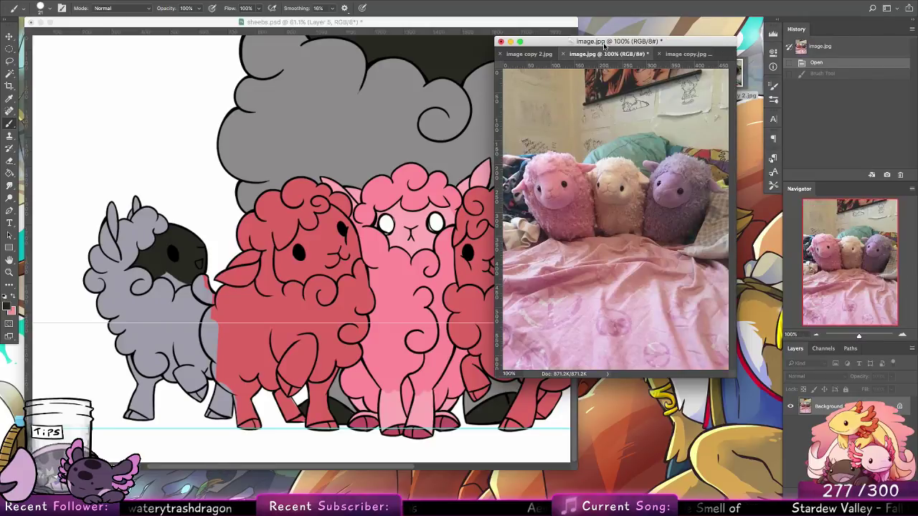
left_click(537, 54)
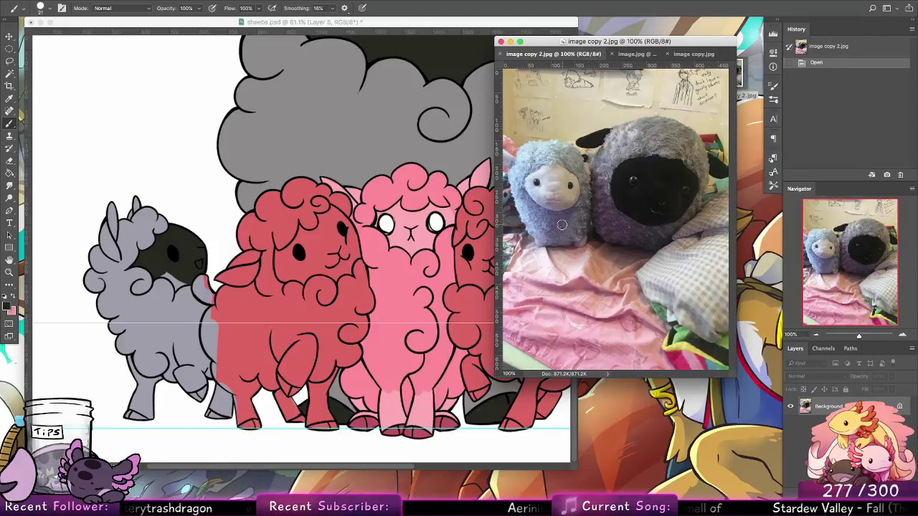
left_click(682, 53)
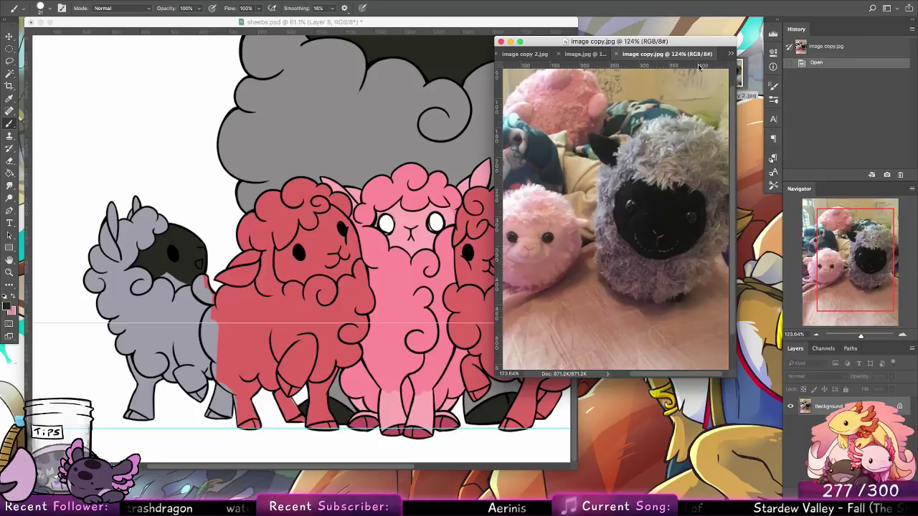
left_click(167, 274)
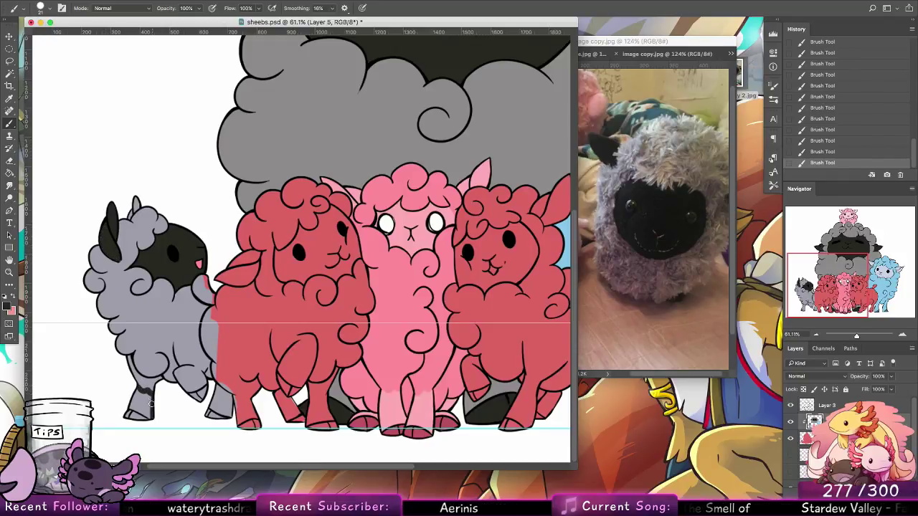
left_click_drag(149, 394, 150, 408)
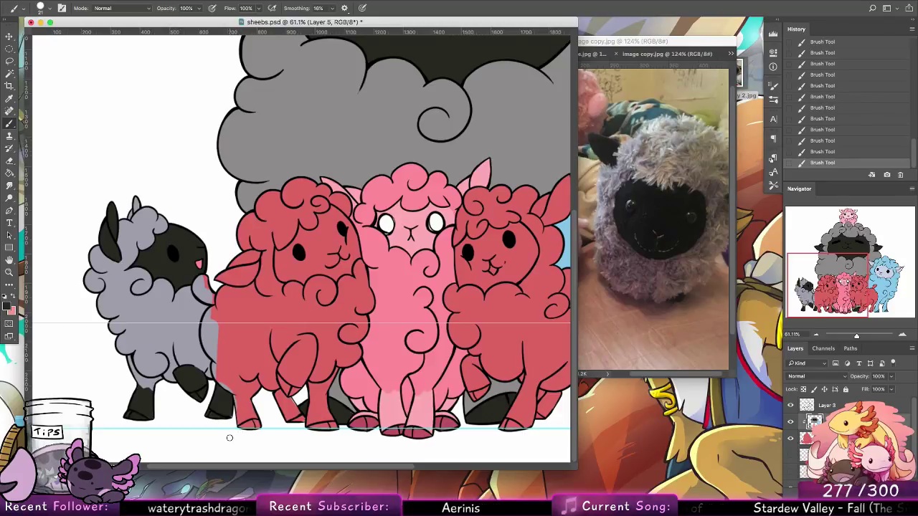
Bring up the image.jpg reference photo of the three plush sheep and show the whole sheebs.psd drawing beside it.
left_click_drag(380, 142, 330, 151)
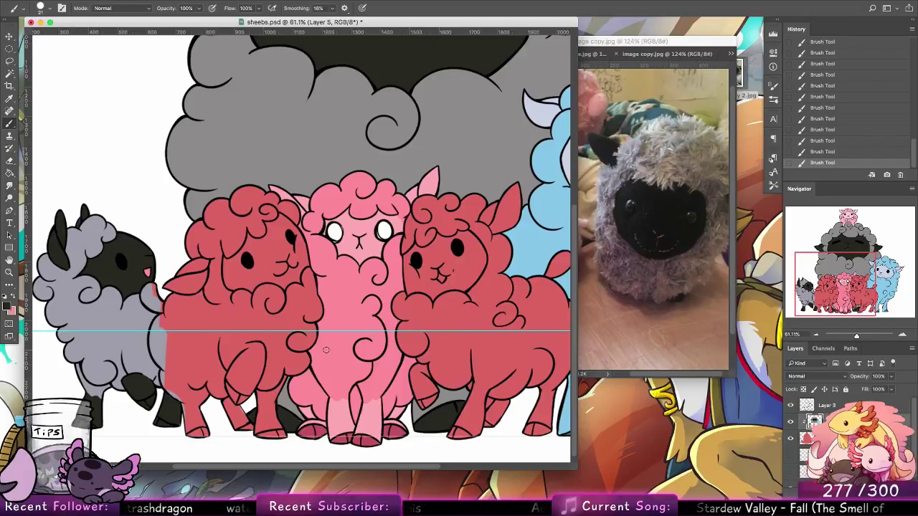
left_click(666, 180)
left_click(595, 54)
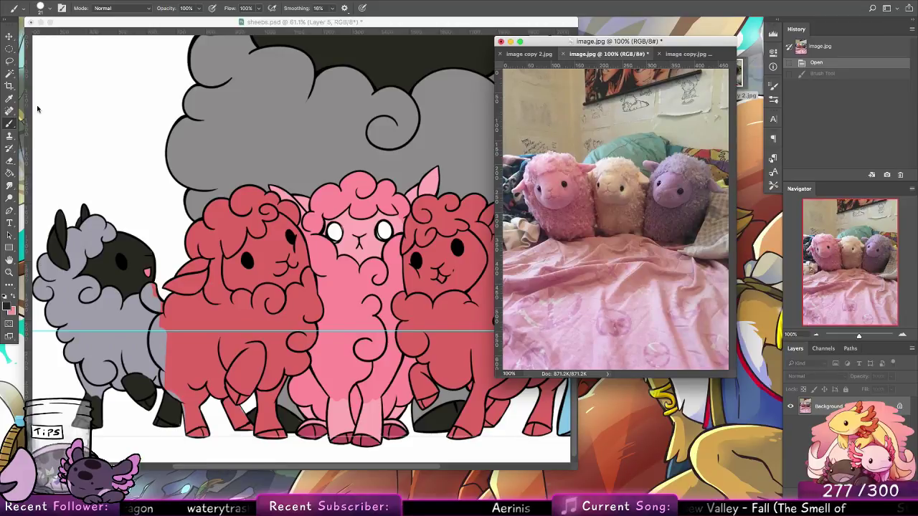
key("z")
left_click(380, 195)
left_click_drag(467, 238, 460, 224)
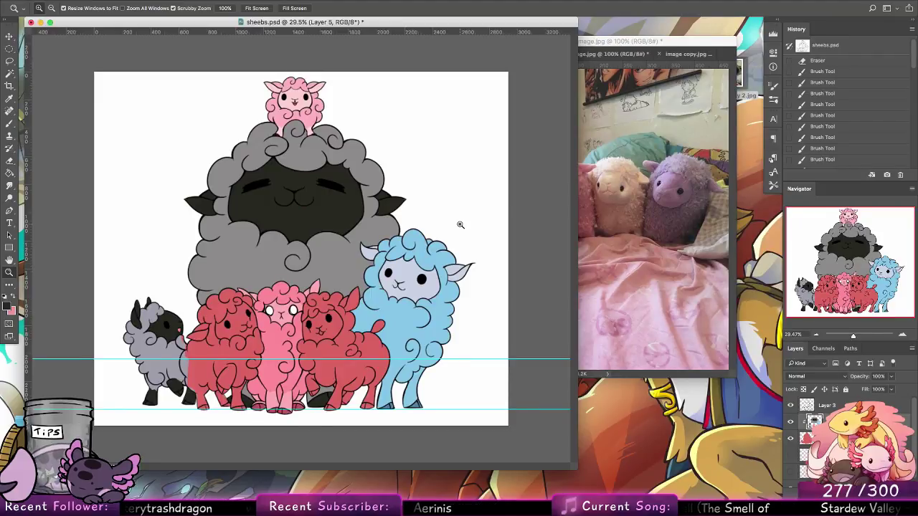
Choose a light cream foreground colour based on the middle plush sheep in the reference photo.
key("b")
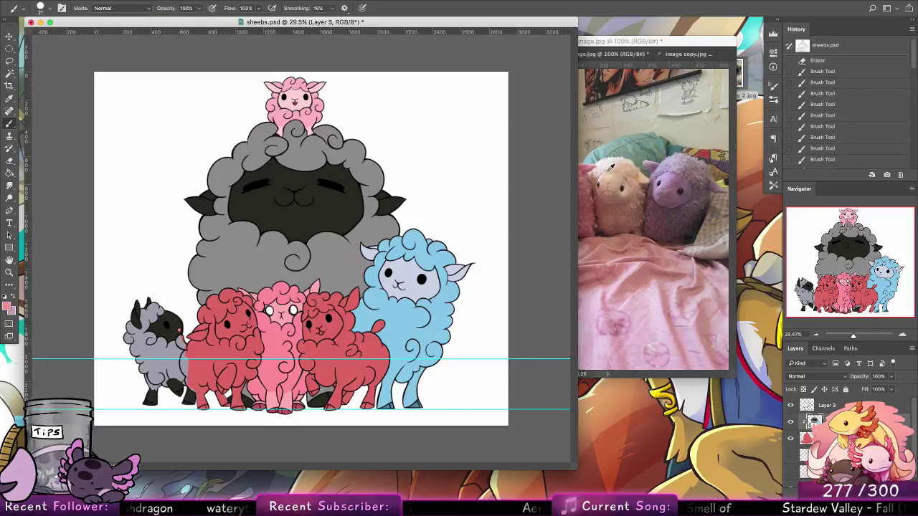
left_click_drag(220, 332, 218, 360)
key("super+z")
left_click(42, 8)
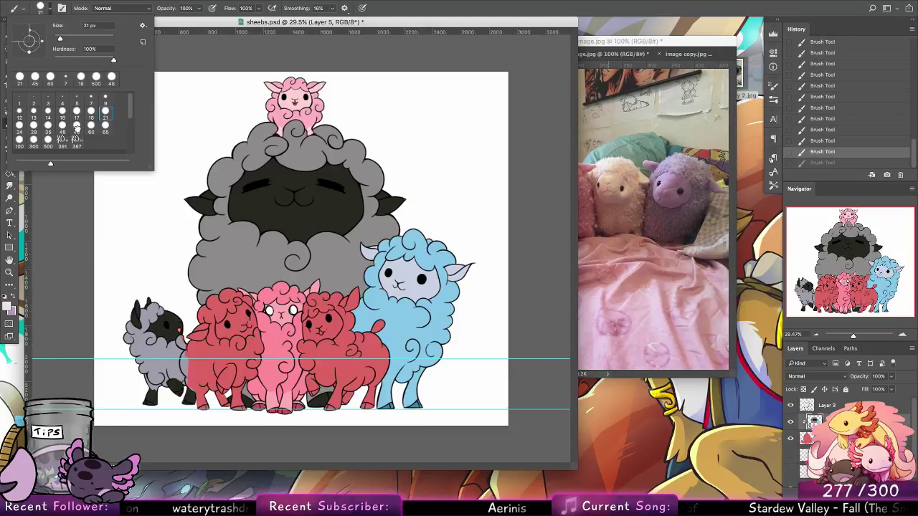
left_click(8, 307)
left_click(618, 166)
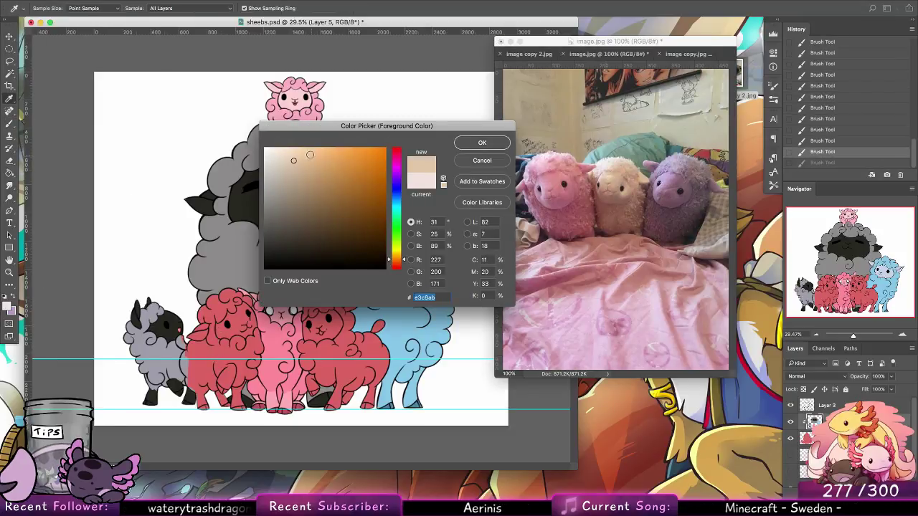
left_click(484, 144)
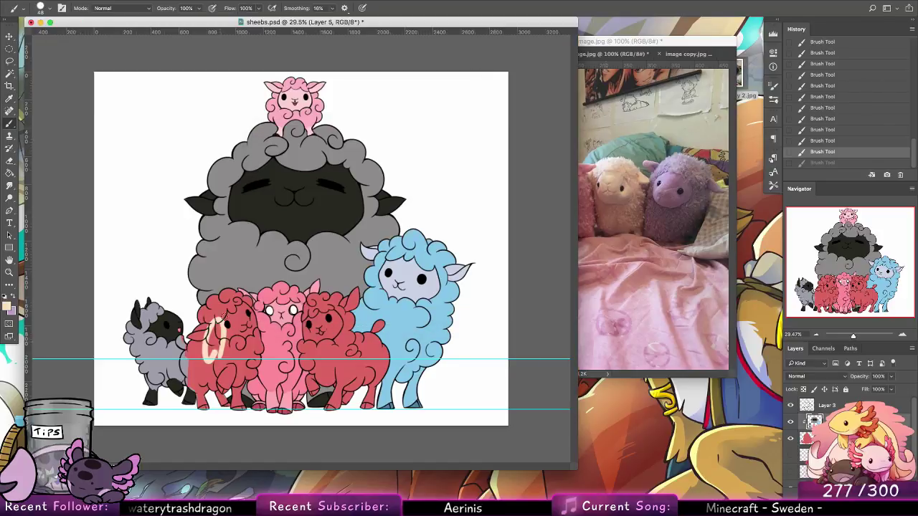
Block in lilac on the red sheep beside the grey one and cream on the other red sheep, using a 300 px brush.
left_click(43, 9)
left_click(33, 141)
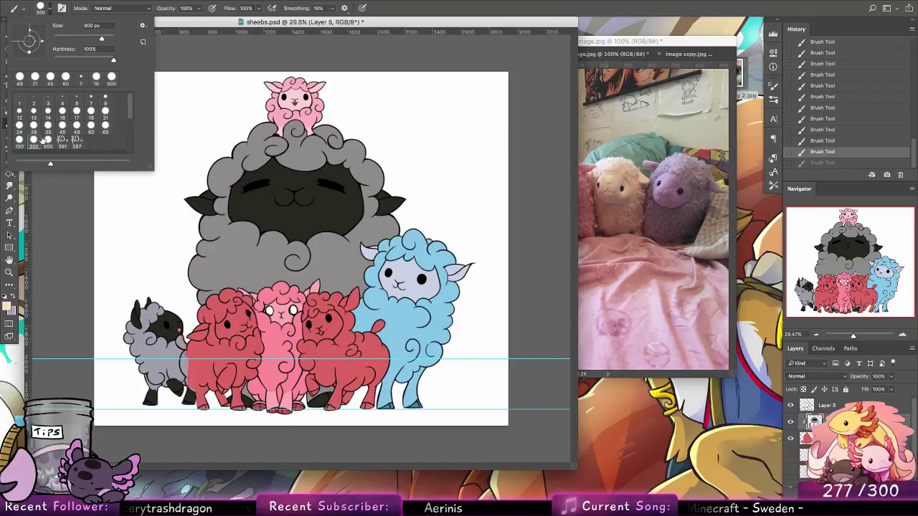
left_click_drag(228, 338, 219, 352)
key("x")
left_click_drag(337, 352, 328, 335)
key("x")
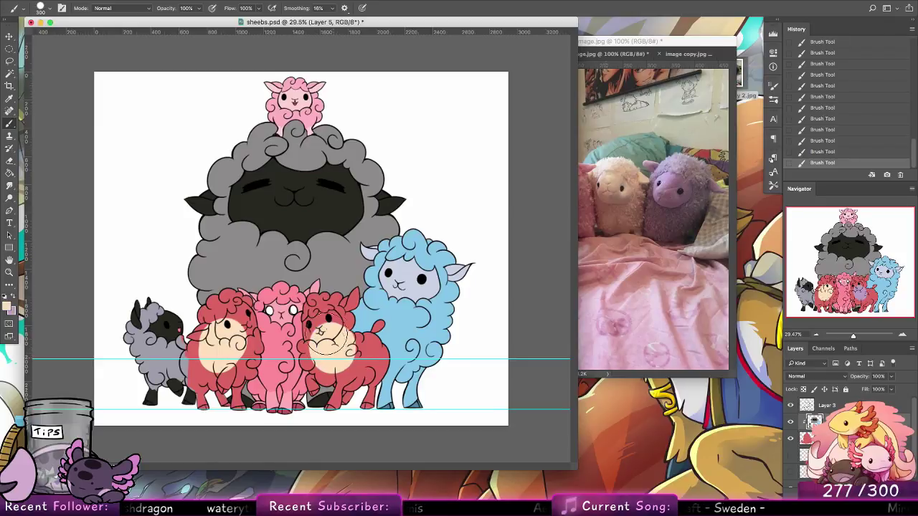
key("x")
left_click_drag(218, 337, 227, 330)
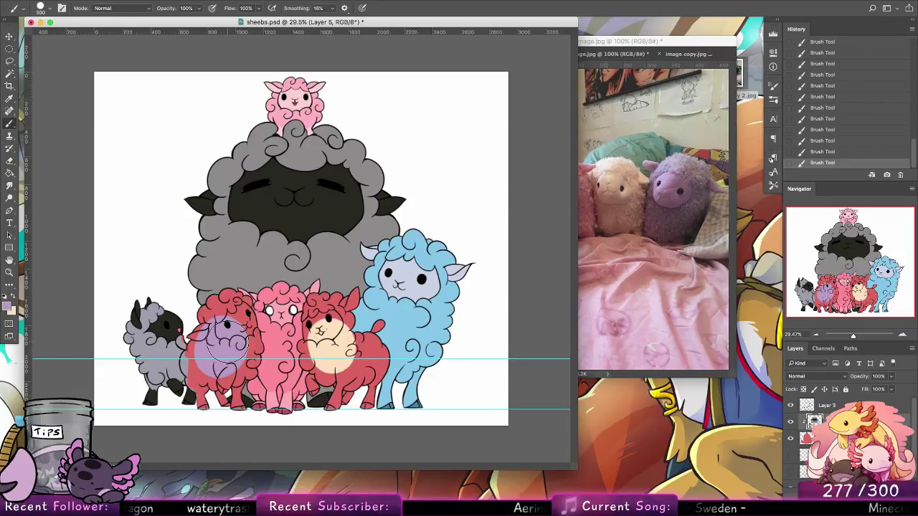
Dab lilac on the red patch beside the small grey sheep's chin with a 17 px brush and sample its black face colour.
left_click(9, 272)
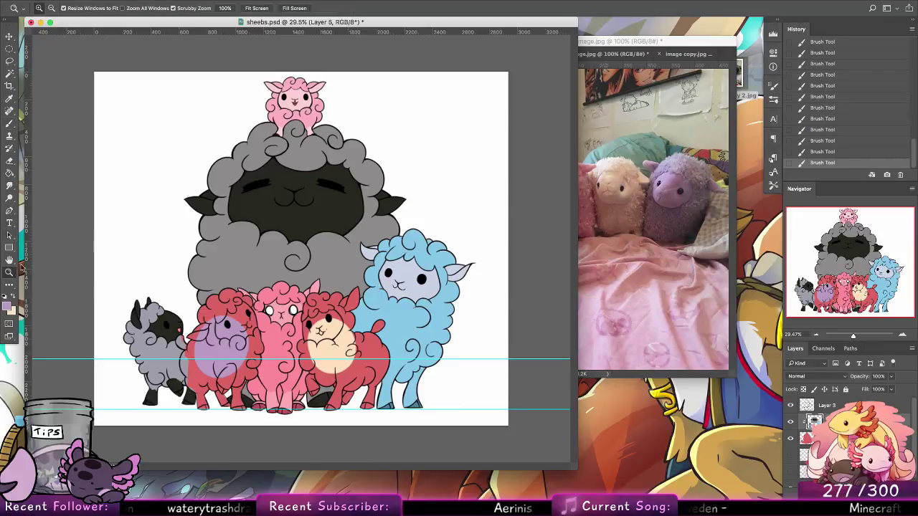
left_click_drag(192, 369, 252, 369)
key("b")
left_click(40, 8)
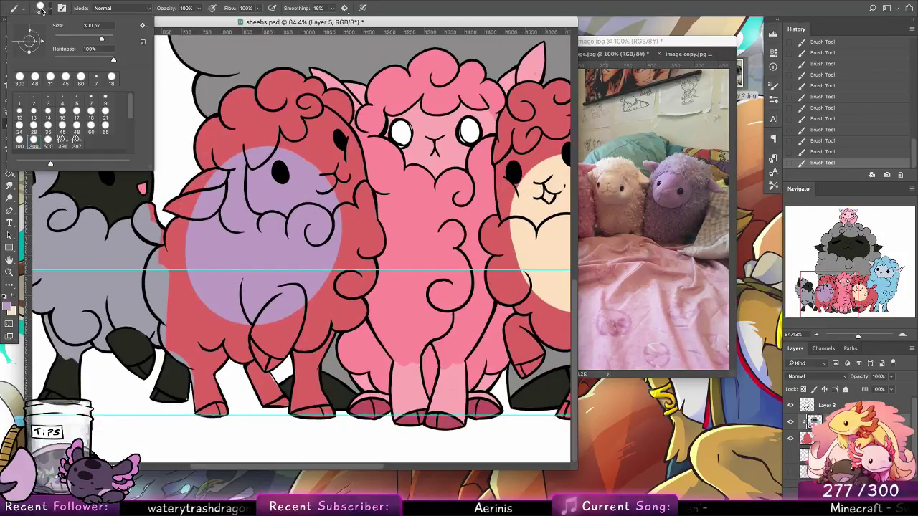
left_click(149, 211)
left_click(113, 194, "alt")
left_click(92, 198, "alt")
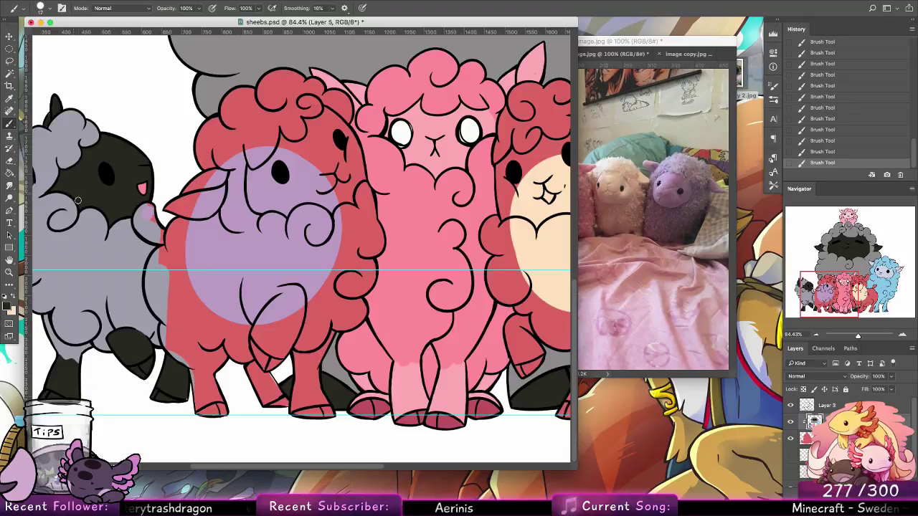
Shift the reference photo window slightly and paint lilac on the purple sheep's wool above its ear with a 65 px brush.
mouse_move(644, 42)
left_mouse_down()
mouse_move(676, 49)
mouse_move(654, 54)
left_mouse_up()
left_click(416, 22)
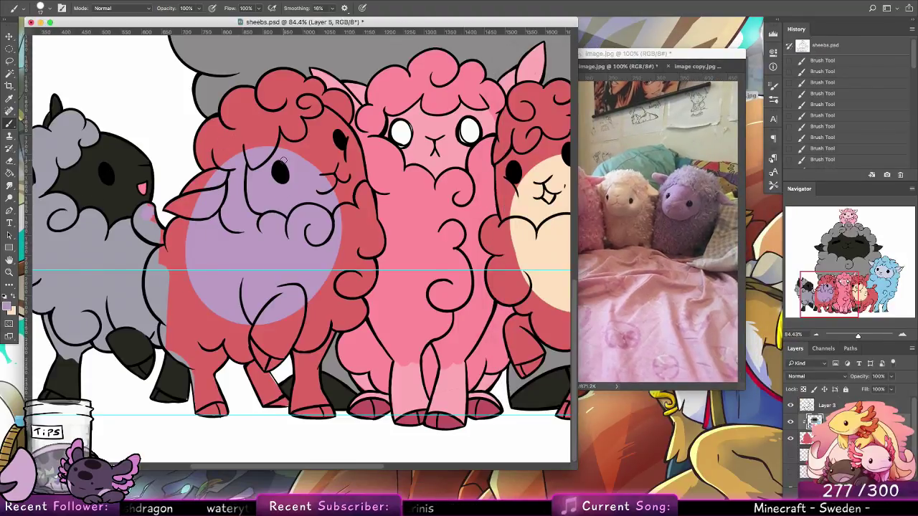
left_click(41, 8)
mouse_move(106, 127)
left_mouse_down()
mouse_move(112, 149)
mouse_move(121, 78)
mouse_move(85, 130)
mouse_move(105, 127)
left_mouse_up()
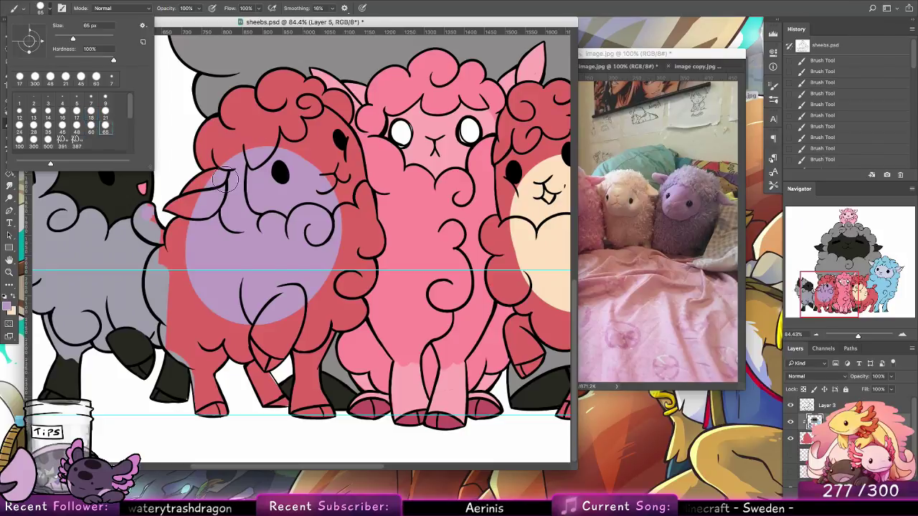
mouse_move(208, 181)
left_mouse_down()
mouse_move(238, 134)
mouse_move(221, 144)
mouse_move(235, 119)
mouse_move(212, 162)
left_mouse_up()
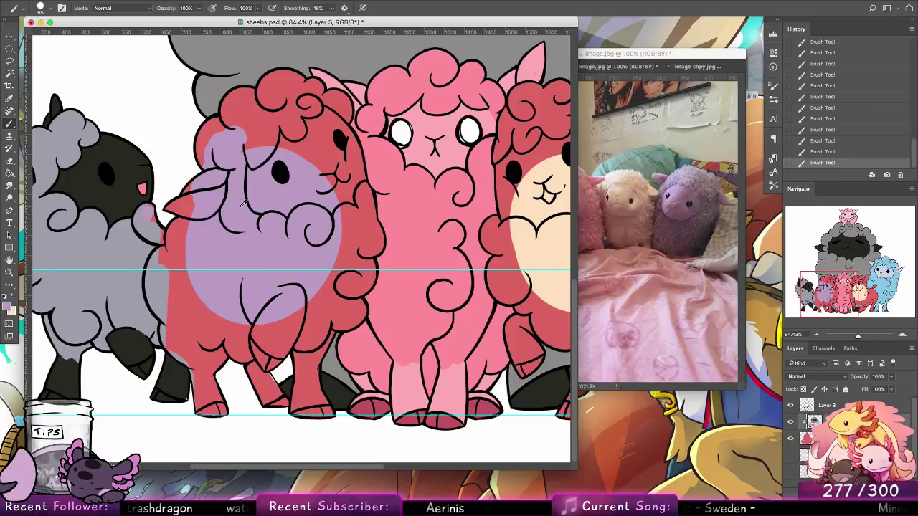
Set the foreground colour to the darker purple #b182be and paint the purple sheep's head wool.
left_click(9, 306)
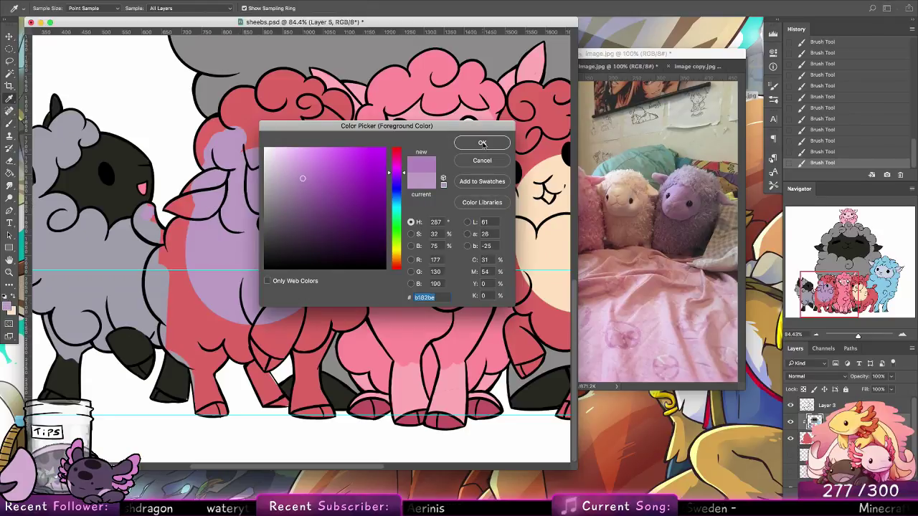
left_click(459, 140)
mouse_move(281, 87)
left_mouse_down()
mouse_move(292, 85)
mouse_move(269, 85)
mouse_move(280, 104)
mouse_move(238, 129)
mouse_move(215, 130)
mouse_move(215, 159)
mouse_move(287, 124)
mouse_move(307, 99)
mouse_move(332, 102)
mouse_move(334, 122)
mouse_move(341, 115)
left_mouse_up()
Paint the purple sheep's body wool and legs in the same darker purple, redoing the stroke on the rear leg.
mouse_move(358, 195)
left_mouse_down()
mouse_move(368, 246)
mouse_move(373, 230)
mouse_move(345, 255)
mouse_move(357, 280)
mouse_move(360, 264)
mouse_move(328, 227)
mouse_move(335, 252)
mouse_move(312, 225)
mouse_move(318, 218)
mouse_move(305, 245)
mouse_move(302, 218)
mouse_move(278, 238)
mouse_move(237, 162)
mouse_move(236, 233)
mouse_move(235, 169)
mouse_move(236, 206)
mouse_move(252, 228)
mouse_move(229, 237)
mouse_move(187, 215)
mouse_move(173, 269)
mouse_move(170, 251)
mouse_move(166, 296)
mouse_move(163, 257)
mouse_move(170, 309)
mouse_move(157, 278)
mouse_move(172, 310)
mouse_move(183, 305)
mouse_move(171, 318)
mouse_move(159, 287)
mouse_move(174, 318)
mouse_move(157, 287)
mouse_move(170, 277)
mouse_move(173, 343)
mouse_move(172, 331)
mouse_move(212, 366)
mouse_move(199, 392)
mouse_move(200, 358)
mouse_move(215, 418)
left_mouse_up()
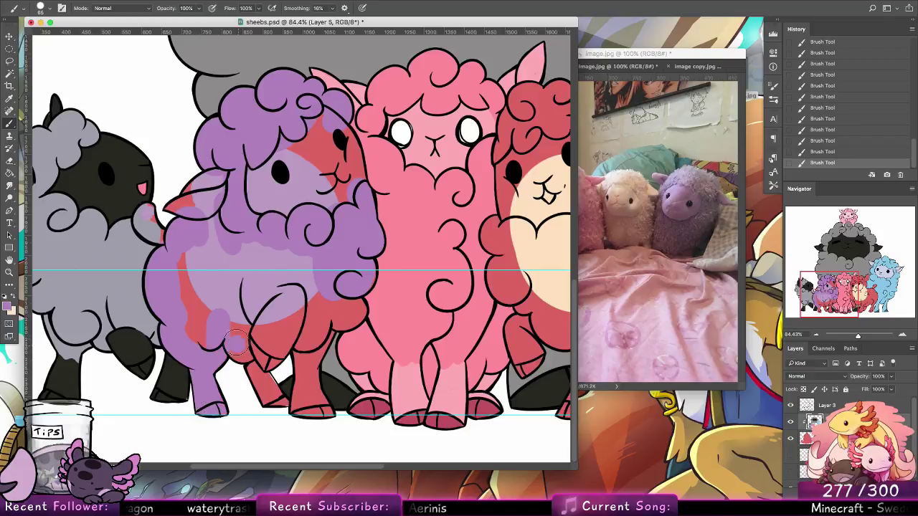
mouse_move(237, 344)
left_mouse_down()
mouse_move(278, 414)
mouse_move(253, 377)
mouse_move(279, 412)
mouse_move(264, 382)
left_mouse_up()
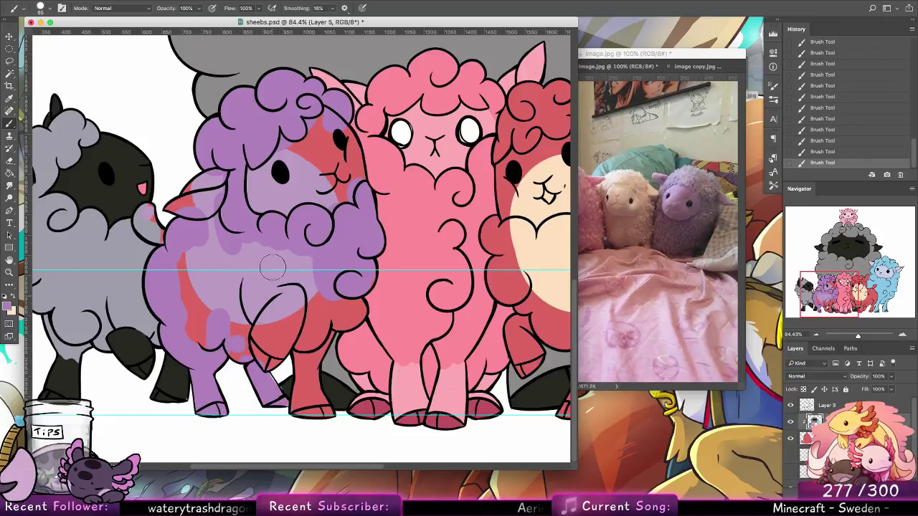
key("ctrl+z")
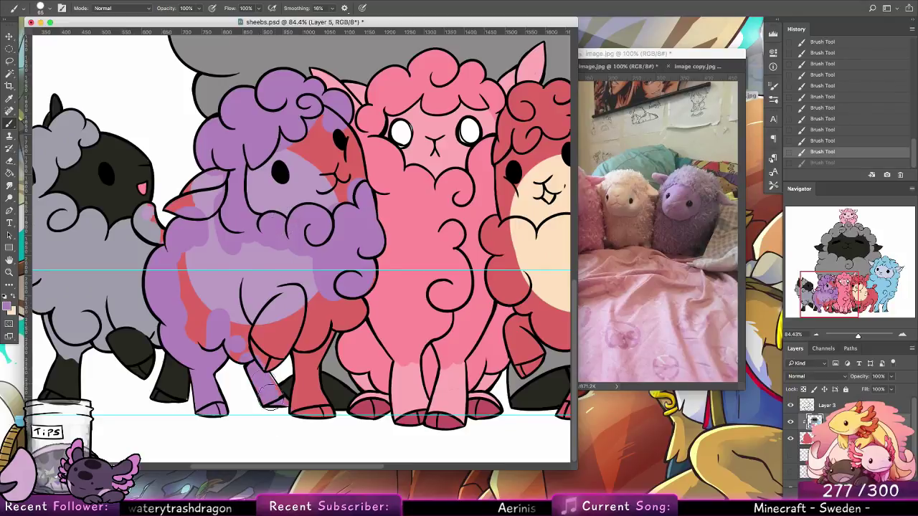
mouse_move(274, 388)
left_mouse_down()
mouse_move(320, 288)
mouse_move(267, 348)
mouse_move(303, 267)
mouse_move(249, 348)
mouse_move(286, 250)
mouse_move(251, 308)
mouse_move(241, 301)
mouse_move(273, 240)
mouse_move(238, 360)
mouse_move(243, 249)
mouse_move(230, 248)
mouse_move(213, 292)
mouse_move(217, 223)
mouse_move(205, 342)
mouse_move(196, 256)
left_mouse_up()
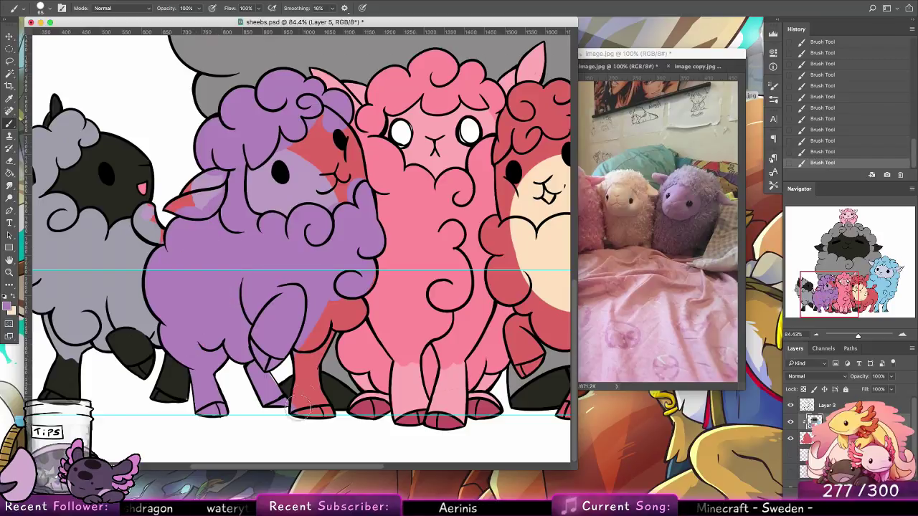
left_click_drag(305, 409, 290, 351)
Reduce the brush to 17 px and fill the remaining red on the purple sheep's standing front leg and lower chest wool.
left_click(50, 8)
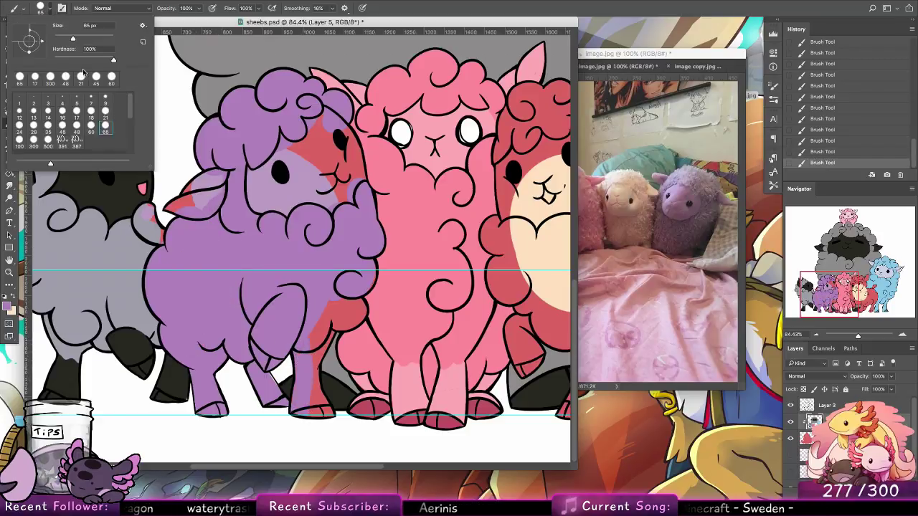
left_click_drag(71, 43, 62, 43)
left_click_drag(296, 357, 295, 391)
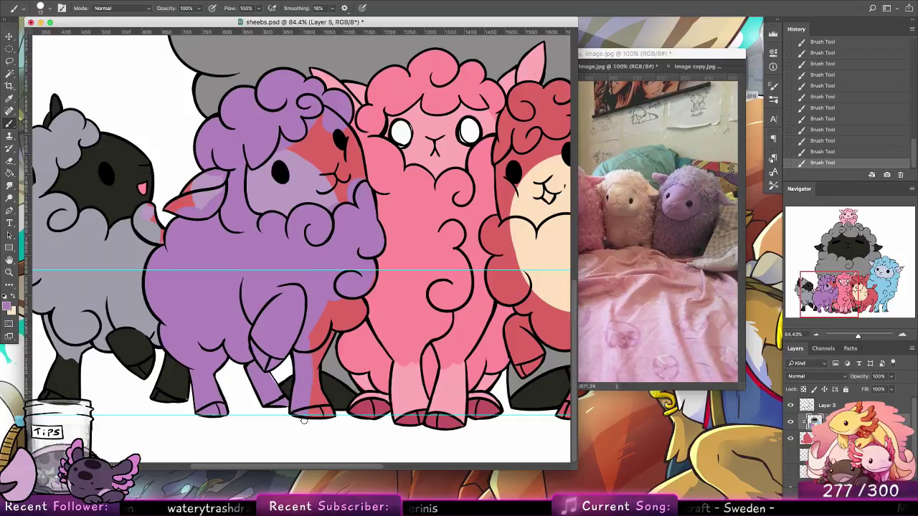
left_click(324, 387, "alt")
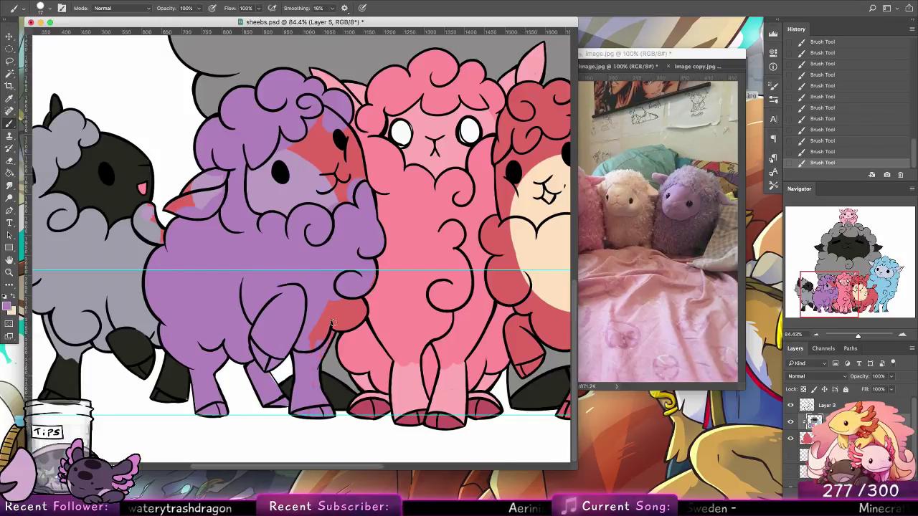
mouse_move(314, 364)
left_mouse_down()
mouse_move(332, 294)
mouse_move(319, 325)
mouse_move(360, 279)
mouse_move(344, 327)
left_mouse_up()
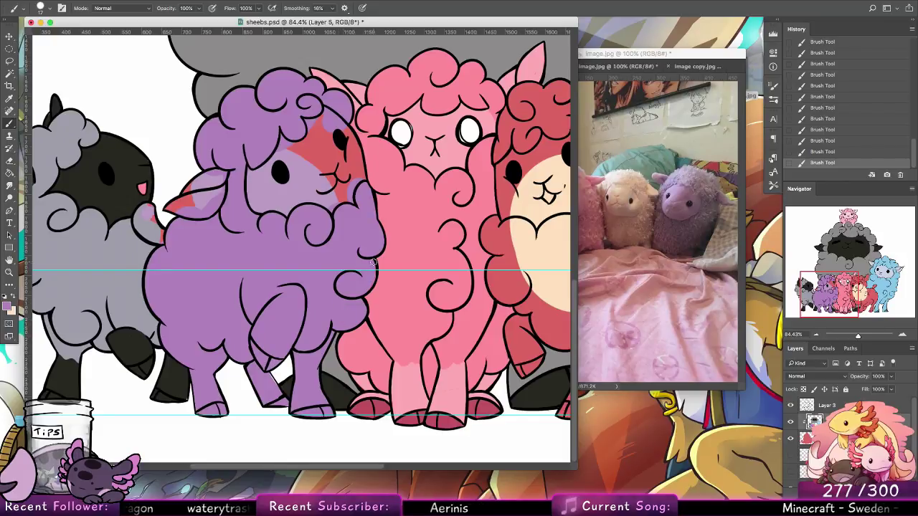
Paint the purple sheep's tail the darker purple and fill the remaining red on its ear with the sampled lilac.
left_click(394, 208, "alt")
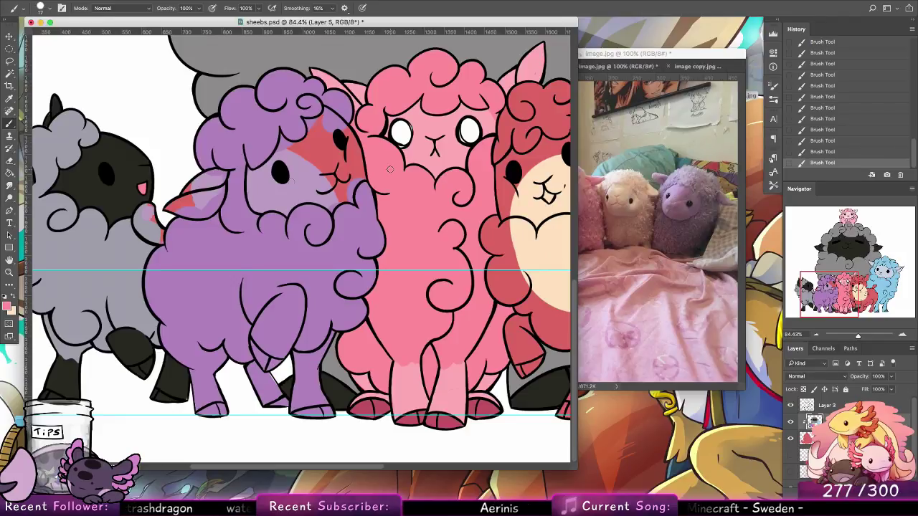
left_click(283, 144, "alt")
left_click(282, 144, "alt")
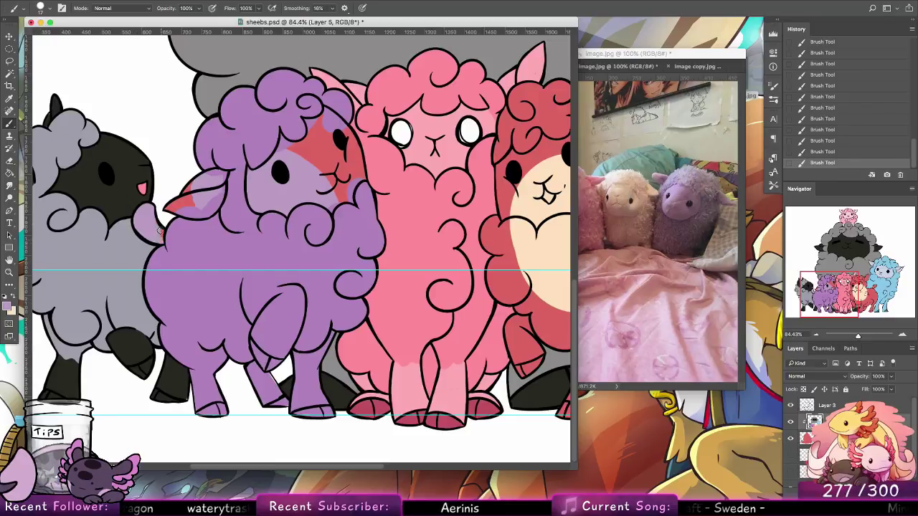
mouse_move(156, 210)
left_mouse_down()
mouse_move(142, 223)
mouse_move(152, 237)
left_mouse_up()
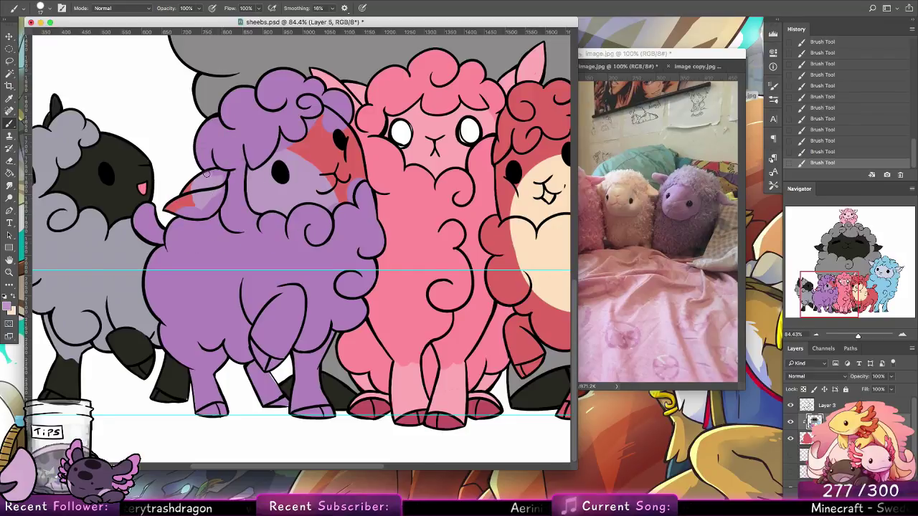
mouse_move(204, 198)
left_mouse_down()
mouse_move(176, 208)
mouse_move(181, 194)
left_mouse_up()
Fill the remaining red on the purple sheep's face with the sampled lilac, enlarging the brush to 45 px for the muzzle.
left_click_drag(345, 142, 286, 180)
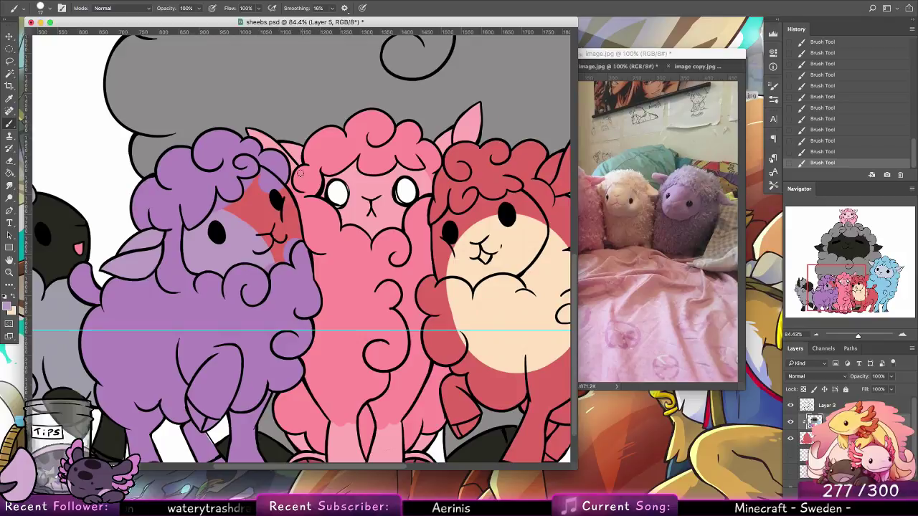
left_click(145, 255, "alt")
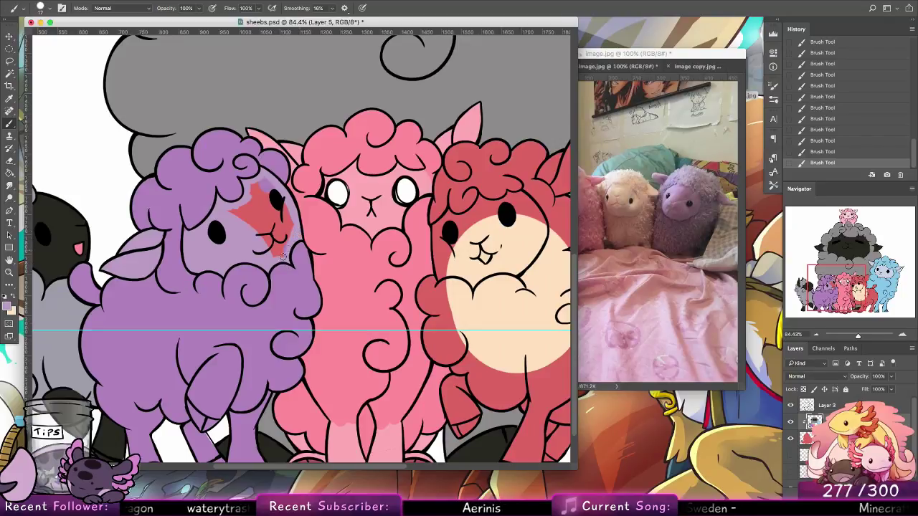
mouse_move(282, 256)
left_mouse_down()
mouse_move(293, 230)
mouse_move(276, 261)
mouse_move(289, 211)
mouse_move(272, 257)
mouse_move(277, 210)
left_mouse_up()
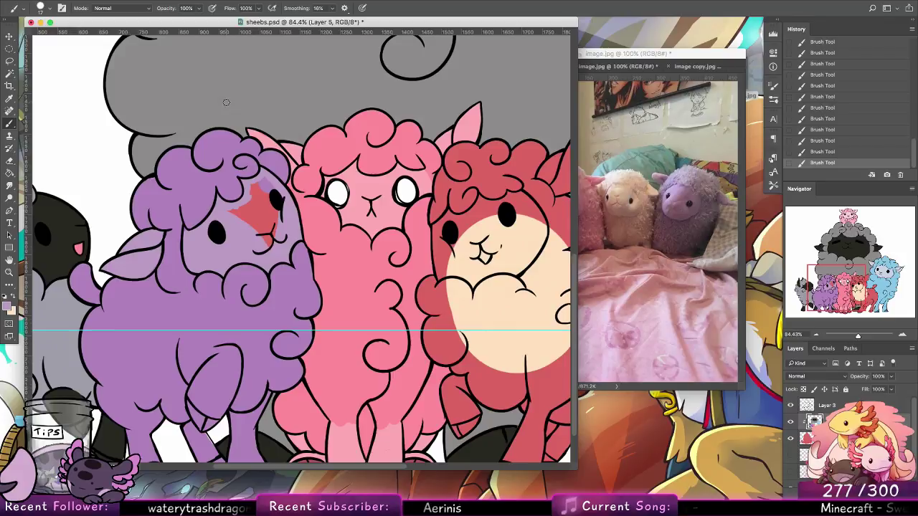
left_click(49, 8)
left_click(96, 78)
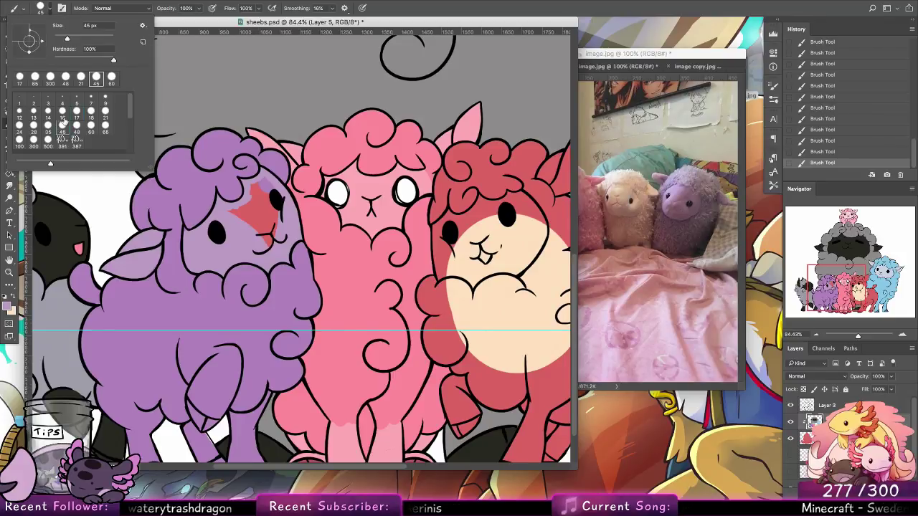
left_click(266, 233)
mouse_move(273, 231)
left_mouse_down()
mouse_move(273, 192)
mouse_move(265, 185)
mouse_move(242, 213)
mouse_move(259, 239)
left_mouse_up()
Paint the purple sheep's lower legs and raised front leg lilac below the wool.
scroll(258, 239, "down", 3)
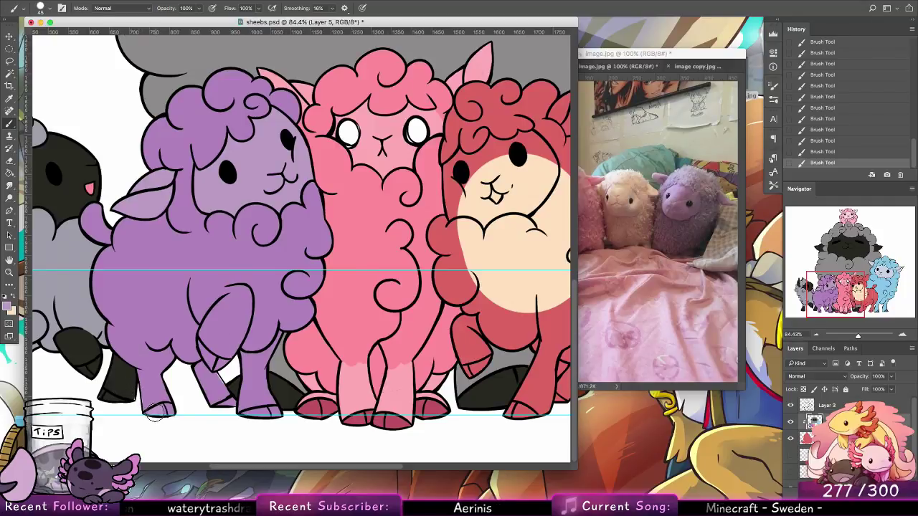
mouse_move(152, 405)
left_mouse_down()
mouse_move(142, 366)
mouse_move(169, 412)
left_mouse_up()
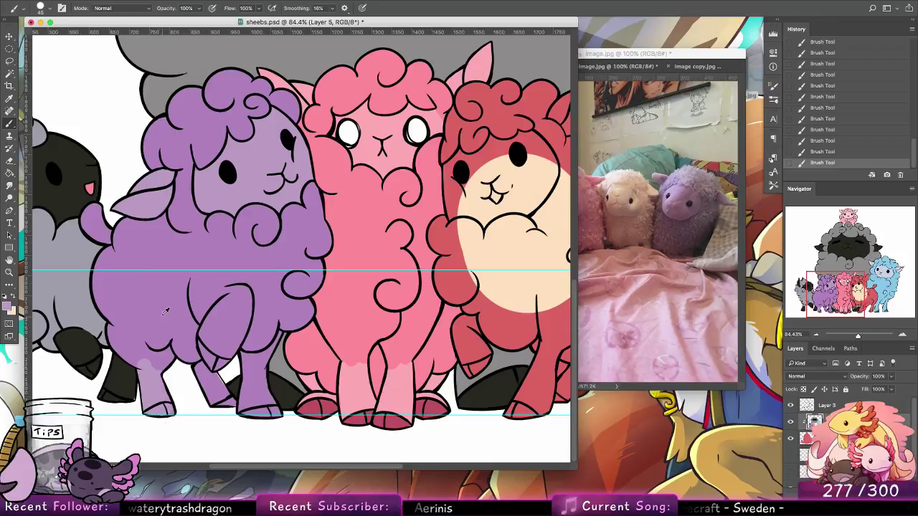
left_click(168, 309, "alt")
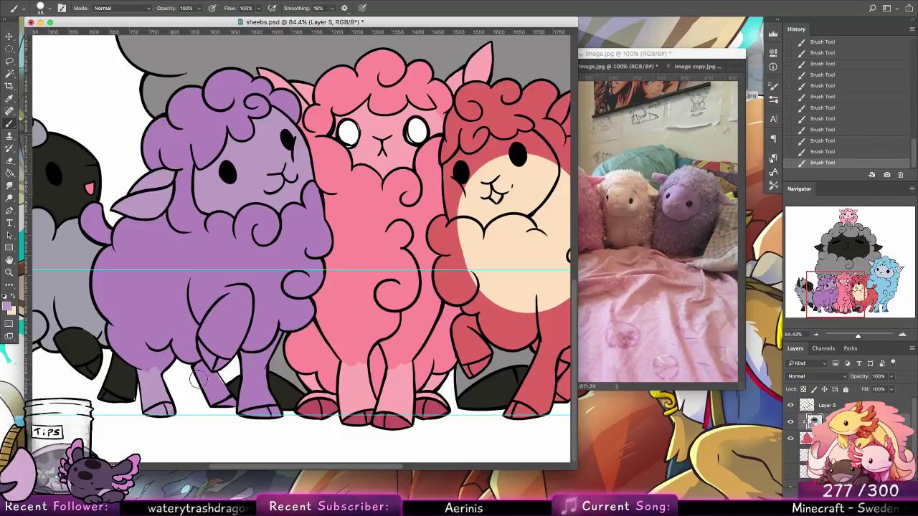
mouse_move(192, 365)
left_mouse_down()
mouse_move(210, 399)
mouse_move(207, 373)
mouse_move(227, 409)
mouse_move(234, 328)
mouse_move(221, 351)
mouse_move(214, 329)
mouse_move(208, 340)
mouse_move(240, 294)
mouse_move(219, 359)
left_mouse_up()
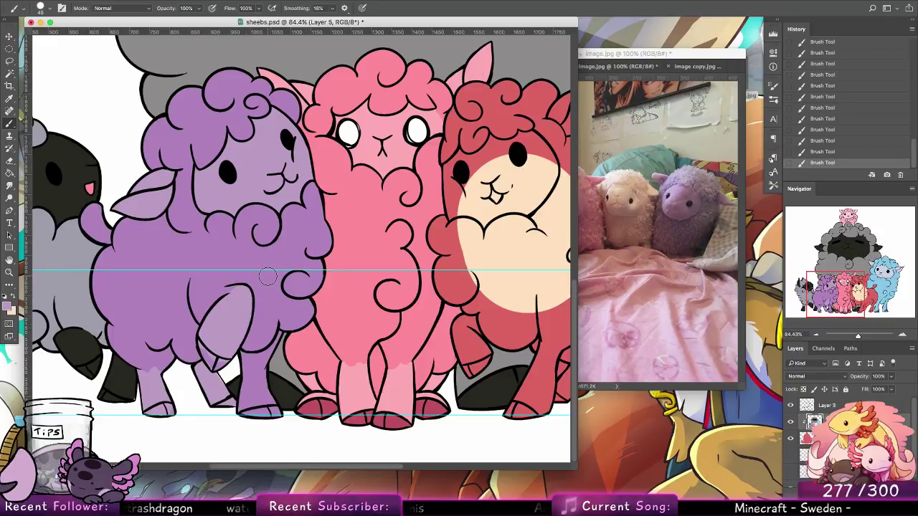
mouse_move(247, 374)
left_mouse_down()
mouse_move(247, 411)
mouse_move(249, 362)
mouse_move(269, 411)
mouse_move(245, 412)
left_mouse_up()
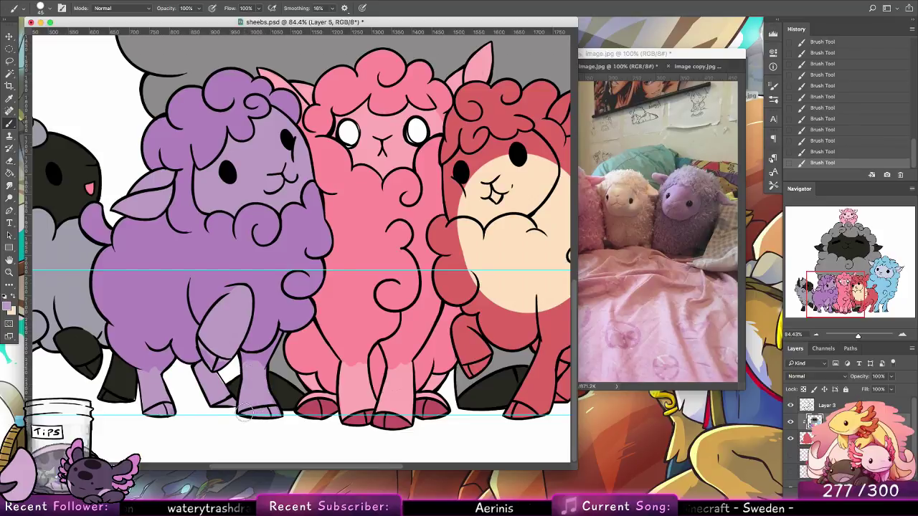
Set the brush to 21 px and the foreground colour to dark purple #402049, and paint the purple sheep's hooves.
left_click(43, 9)
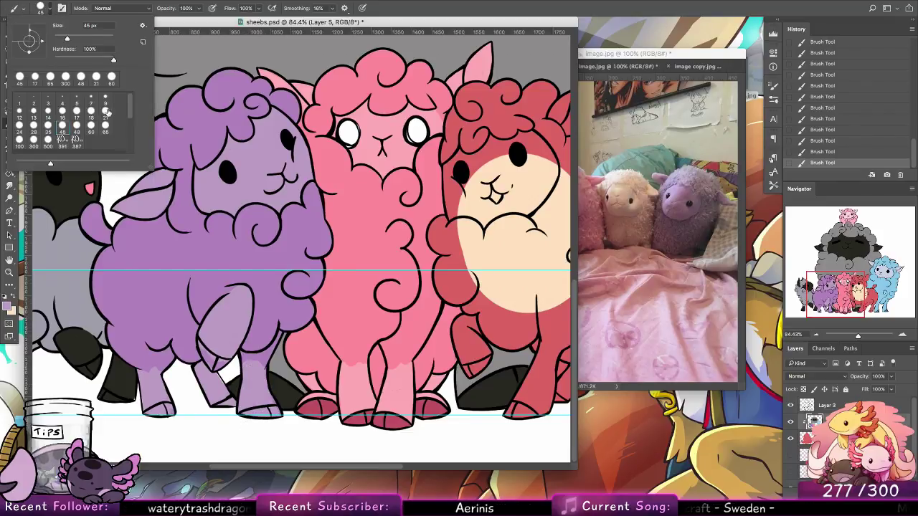
left_click(106, 112)
key("Return")
left_click(8, 306)
left_click(334, 230)
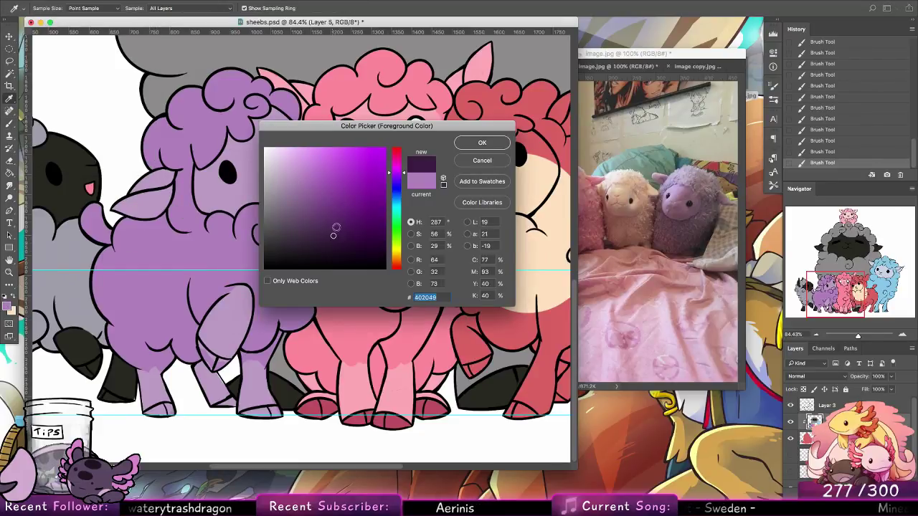
left_click(482, 141)
left_click_drag(246, 413, 279, 412)
key("ctrl+z")
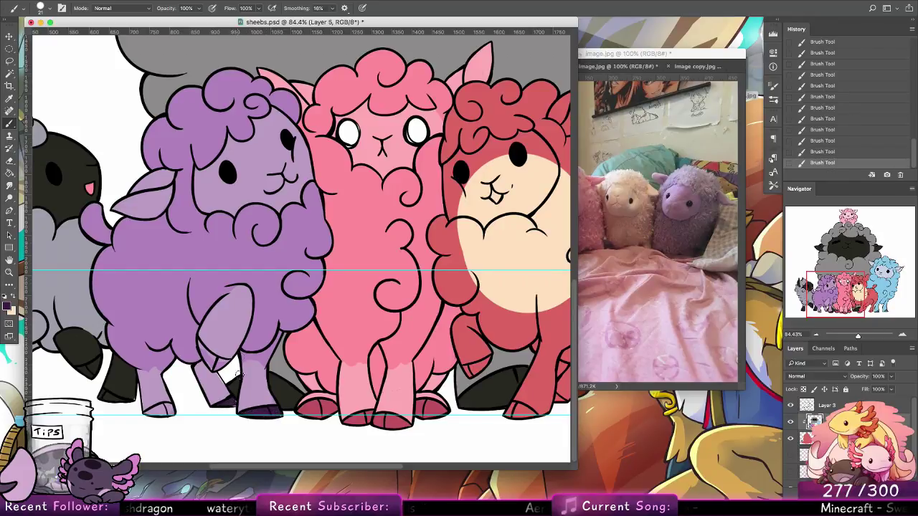
left_click_drag(171, 410, 144, 412)
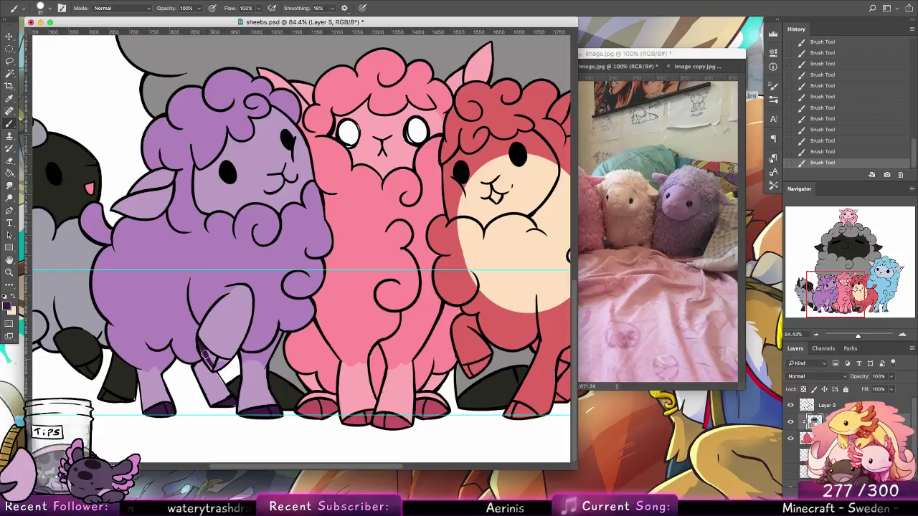
mouse_move(199, 344)
left_mouse_down()
mouse_move(213, 367)
mouse_move(228, 361)
mouse_move(208, 353)
left_mouse_up()
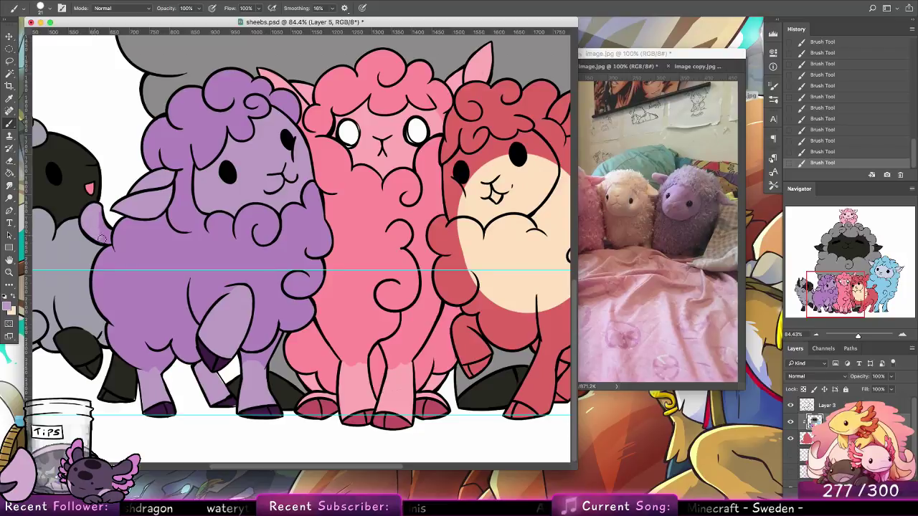
Recolour the black-faced sheep's wool with a slightly bluer grey based on its sampled colour, using the Paint Bucket.
left_click_drag(185, 210, 316, 210)
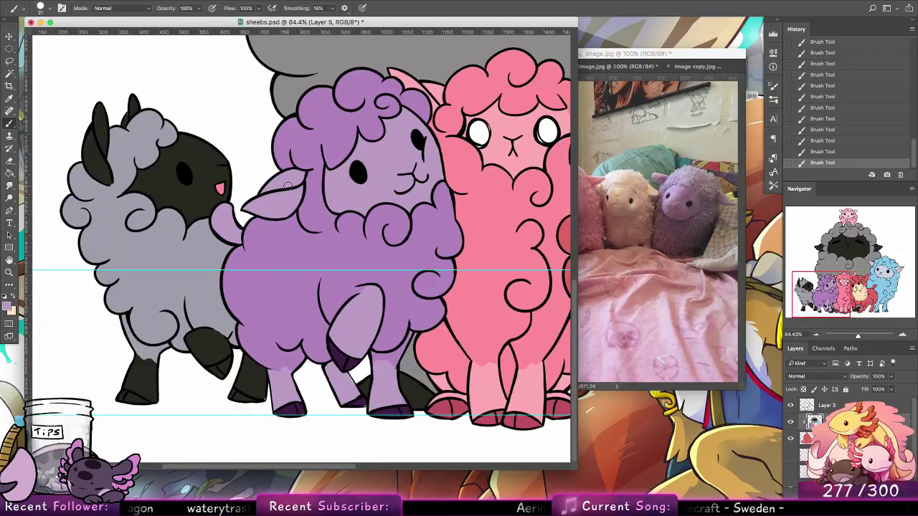
left_click(11, 174)
left_click(9, 306)
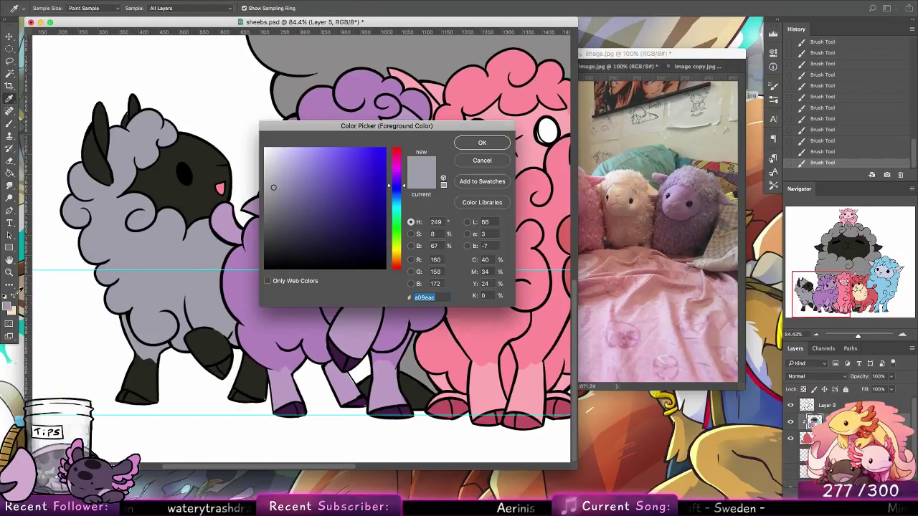
left_click(482, 142)
left_click(213, 244)
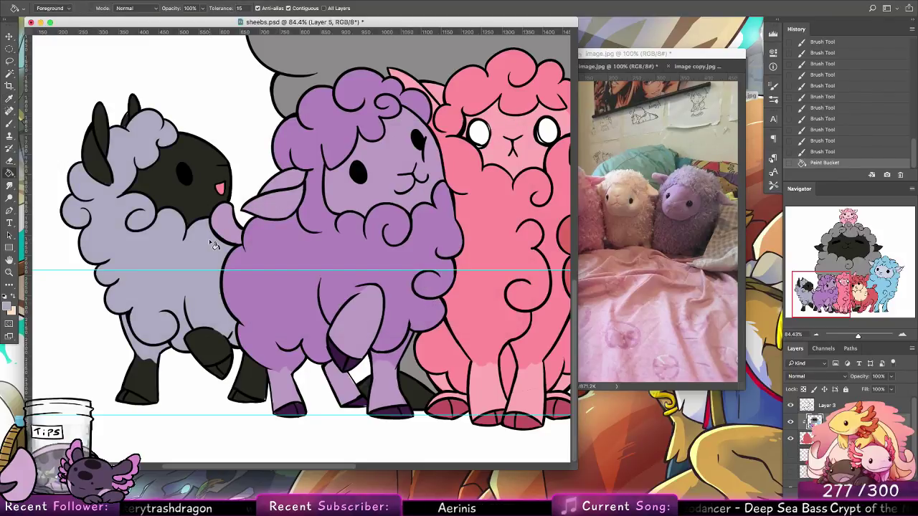
Touch up the purple and lilac areas where the purple sheep's wool meets its ear and legs with the Brush tool.
left_click_drag(436, 350, 240, 350)
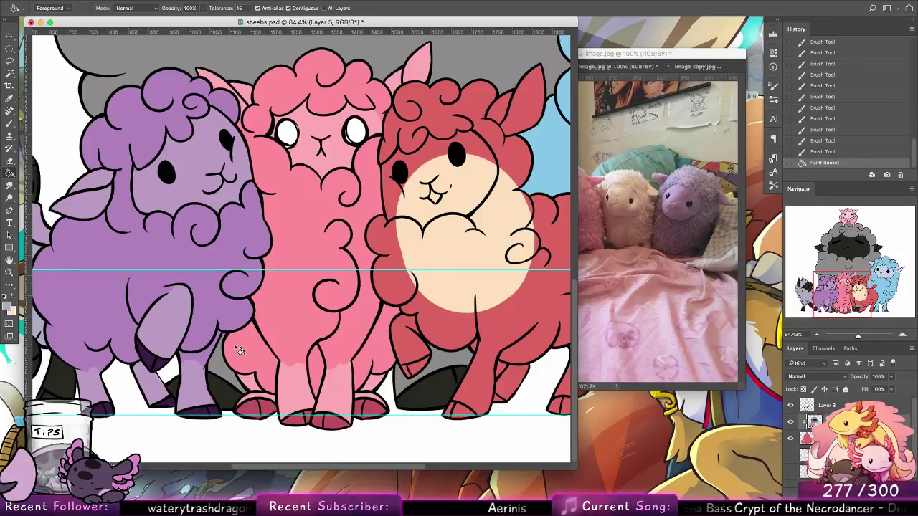
left_click(10, 126)
left_click_drag(93, 215, 106, 192)
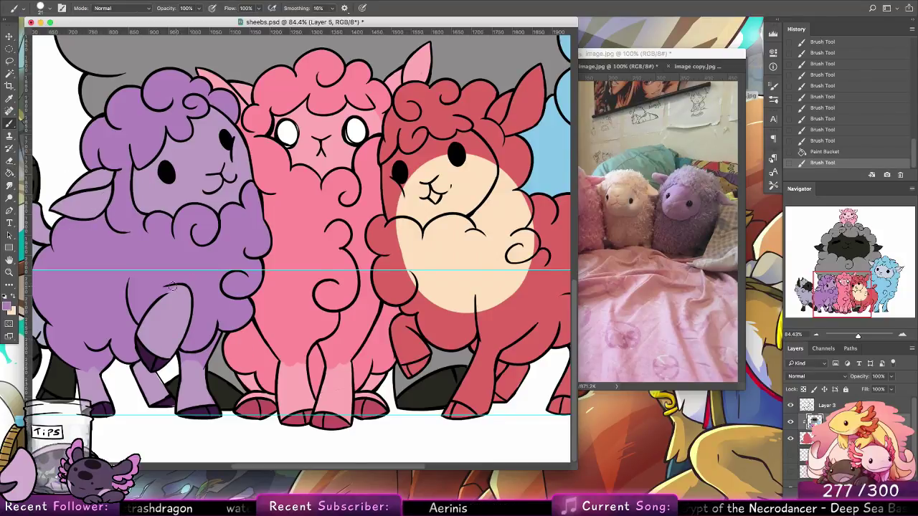
left_click_drag(172, 287, 186, 273)
mouse_move(185, 359)
left_mouse_down()
mouse_move(209, 350)
mouse_move(201, 357)
left_mouse_up()
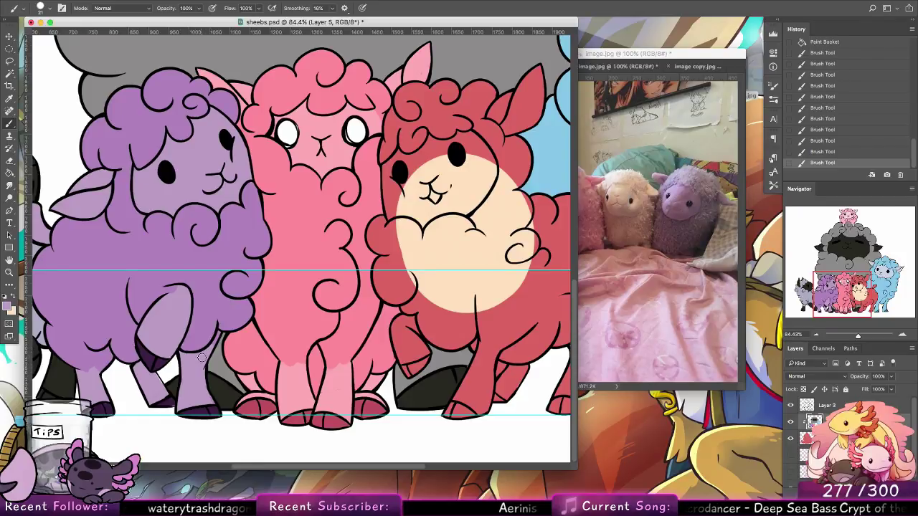
left_click_drag(95, 368, 107, 380)
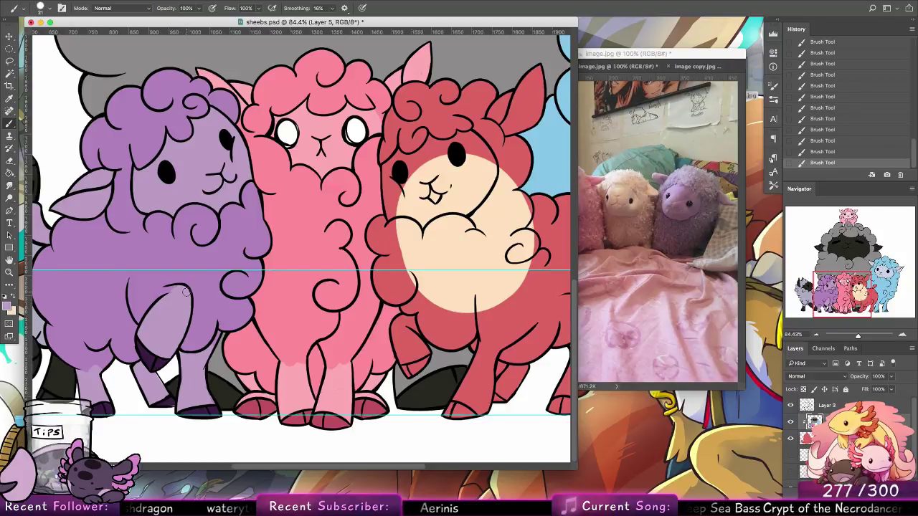
Paint the red-and-cream sheep's chest wool and raised front leg cream with a 45 px brush.
scroll(186, 292, "right", 5)
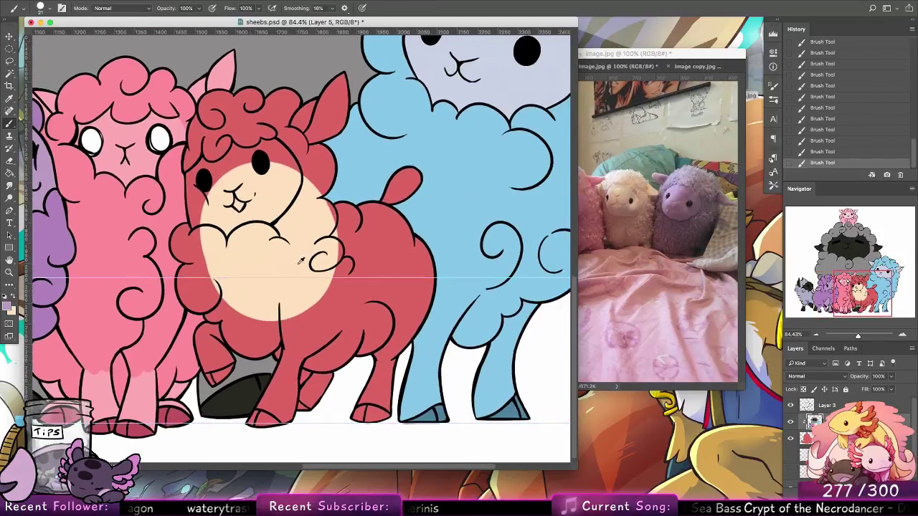
left_click(43, 9)
left_click(34, 76)
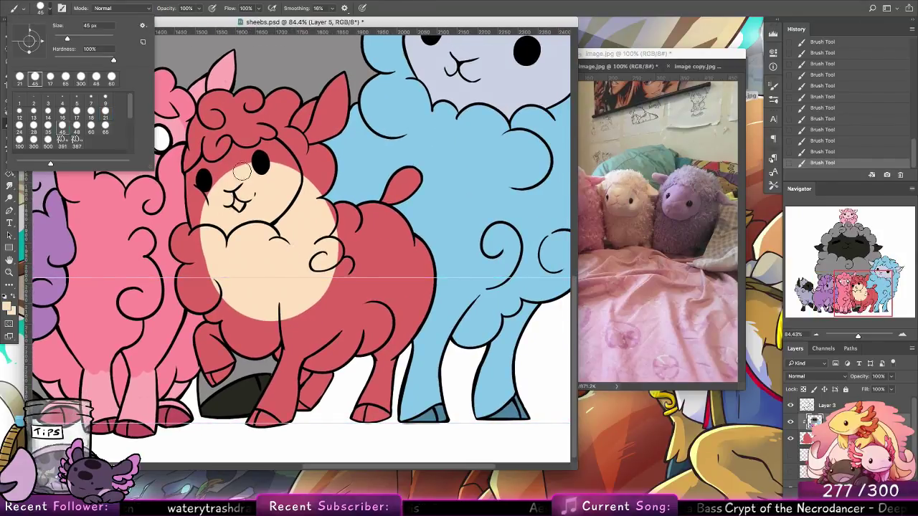
left_click(184, 236)
mouse_move(185, 238)
left_mouse_down()
mouse_move(212, 212)
mouse_move(207, 281)
mouse_move(189, 273)
mouse_move(200, 293)
mouse_move(190, 299)
mouse_move(190, 289)
mouse_move(207, 304)
mouse_move(186, 283)
mouse_move(215, 313)
mouse_move(223, 288)
mouse_move(215, 331)
mouse_move(204, 334)
mouse_move(211, 370)
mouse_move(207, 358)
mouse_move(213, 369)
mouse_move(226, 360)
mouse_move(210, 340)
mouse_move(215, 355)
mouse_move(227, 306)
mouse_move(243, 318)
mouse_move(229, 320)
mouse_move(235, 342)
mouse_move(256, 349)
mouse_move(276, 332)
mouse_move(264, 347)
mouse_move(269, 317)
mouse_move(224, 305)
mouse_move(241, 335)
mouse_move(259, 293)
mouse_move(284, 361)
mouse_move(272, 397)
mouse_move(289, 348)
mouse_move(281, 346)
mouse_move(294, 334)
mouse_move(323, 361)
left_mouse_up()
key("super+z")
Unlock the transparent pixels of Layer 4 and erase the stray colour beside the cream sheep's standing front leg.
key("e")
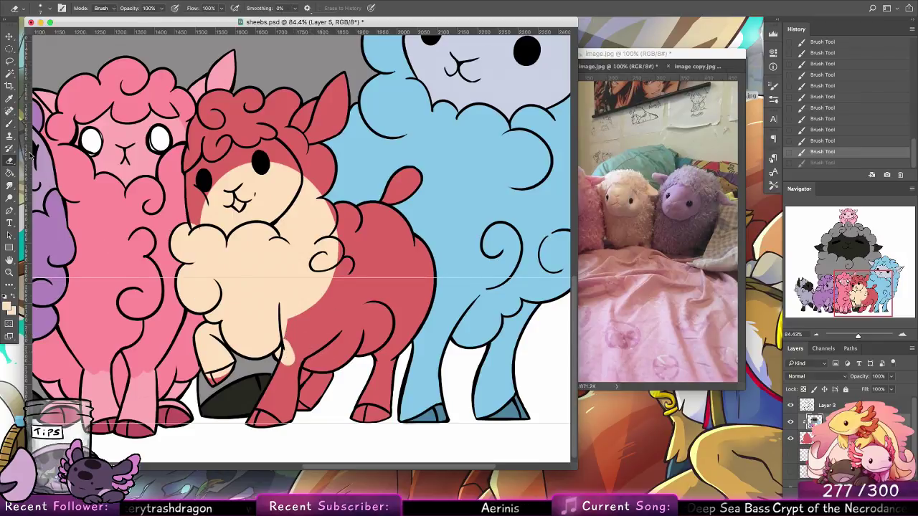
left_click(808, 438)
left_click(803, 389)
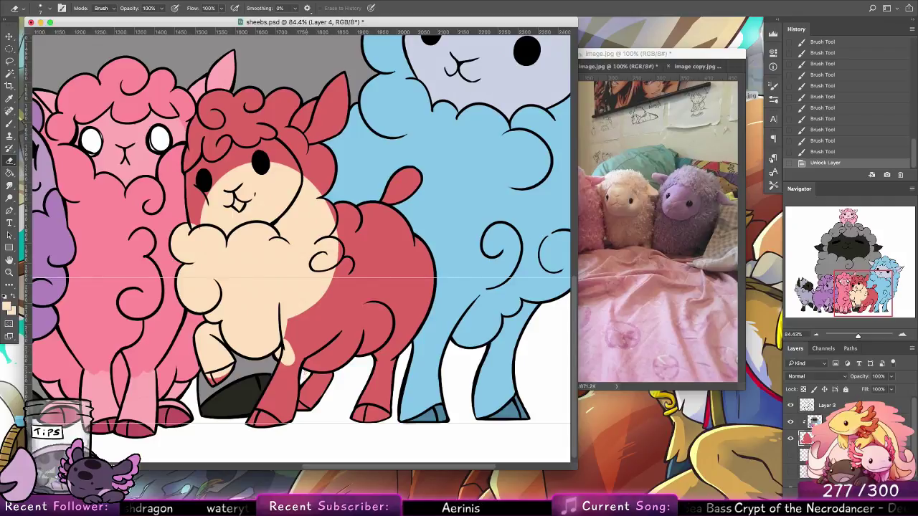
left_click_drag(291, 357, 307, 356)
Return to the Brush on Layer 5 and paint the cream sheep's head wool, face and ears cream.
left_click(10, 124)
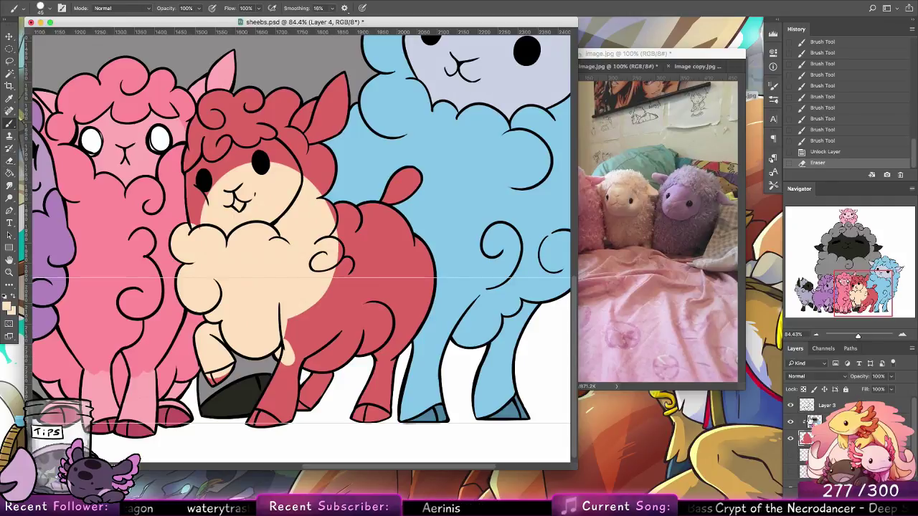
left_click(813, 421)
mouse_move(285, 110)
left_mouse_down()
mouse_move(292, 99)
mouse_move(285, 93)
mouse_move(269, 107)
mouse_move(282, 129)
mouse_move(286, 96)
mouse_move(278, 121)
mouse_move(254, 100)
mouse_move(208, 104)
mouse_move(213, 119)
mouse_move(195, 133)
mouse_move(194, 204)
mouse_move(214, 147)
mouse_move(244, 129)
mouse_move(237, 175)
mouse_move(259, 140)
mouse_move(287, 131)
mouse_move(338, 81)
mouse_move(340, 106)
mouse_move(319, 132)
mouse_move(273, 154)
mouse_move(330, 116)
mouse_move(310, 147)
mouse_move(321, 157)
mouse_move(317, 190)
mouse_move(310, 169)
mouse_move(287, 161)
mouse_move(296, 157)
left_mouse_up()
key("super+z")
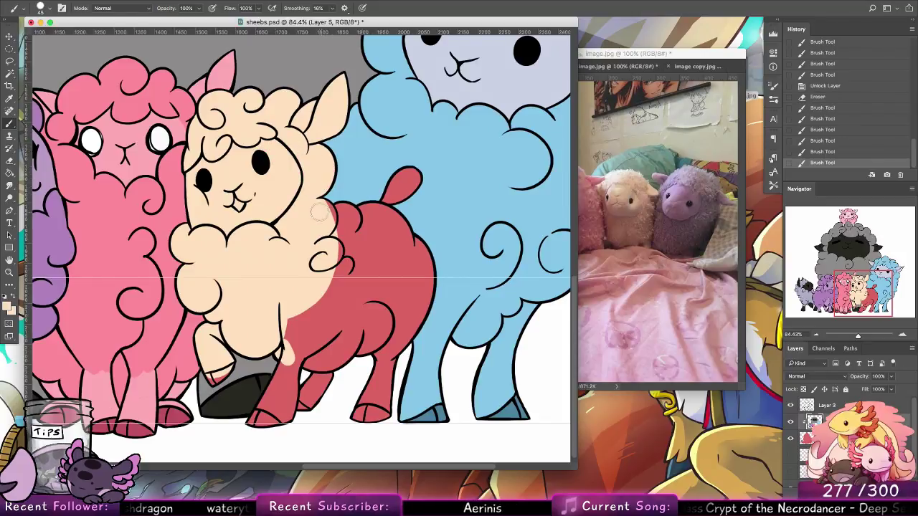
Paint the cream sheep's tail, body wool and remaining legs cream, covering all the red.
mouse_move(321, 208)
left_mouse_down()
mouse_move(337, 224)
mouse_move(341, 210)
mouse_move(351, 221)
mouse_move(372, 211)
mouse_move(356, 223)
mouse_move(369, 212)
mouse_move(388, 221)
mouse_move(405, 194)
mouse_move(380, 209)
mouse_move(413, 174)
mouse_move(393, 195)
mouse_move(403, 191)
mouse_move(404, 204)
mouse_move(389, 218)
mouse_move(406, 268)
left_mouse_up()
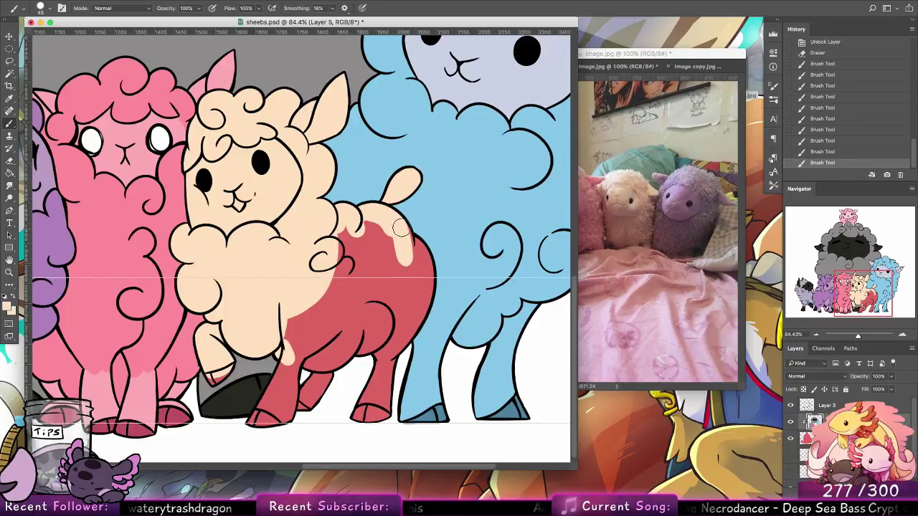
mouse_move(401, 228)
left_mouse_down()
mouse_move(411, 284)
mouse_move(423, 248)
mouse_move(413, 245)
mouse_move(419, 298)
mouse_move(411, 300)
mouse_move(422, 264)
mouse_move(422, 296)
mouse_move(398, 343)
mouse_move(425, 292)
mouse_move(357, 412)
mouse_move(384, 392)
mouse_move(378, 428)
left_mouse_up()
mouse_move(290, 380)
left_mouse_down()
mouse_move(261, 425)
mouse_move(254, 419)
mouse_move(299, 353)
mouse_move(264, 391)
left_mouse_up()
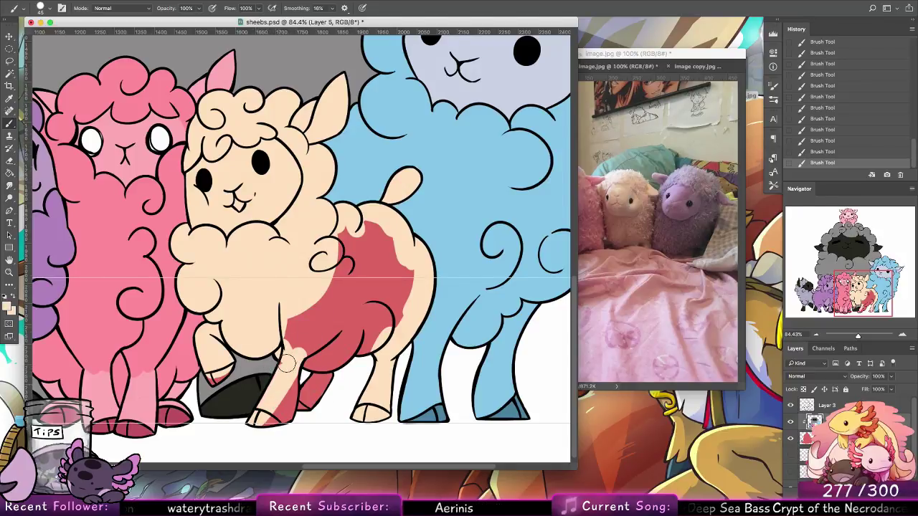
mouse_move(284, 381)
left_mouse_down()
mouse_move(279, 433)
mouse_move(316, 368)
mouse_move(338, 349)
mouse_move(320, 396)
mouse_move(414, 279)
mouse_move(364, 223)
left_mouse_up()
mouse_move(392, 269)
left_mouse_down()
mouse_move(356, 230)
mouse_move(376, 334)
mouse_move(345, 229)
mouse_move(373, 314)
mouse_move(375, 252)
mouse_move(345, 241)
mouse_move(354, 362)
mouse_move(347, 253)
mouse_move(344, 348)
mouse_move(330, 282)
mouse_move(287, 311)
left_mouse_up()
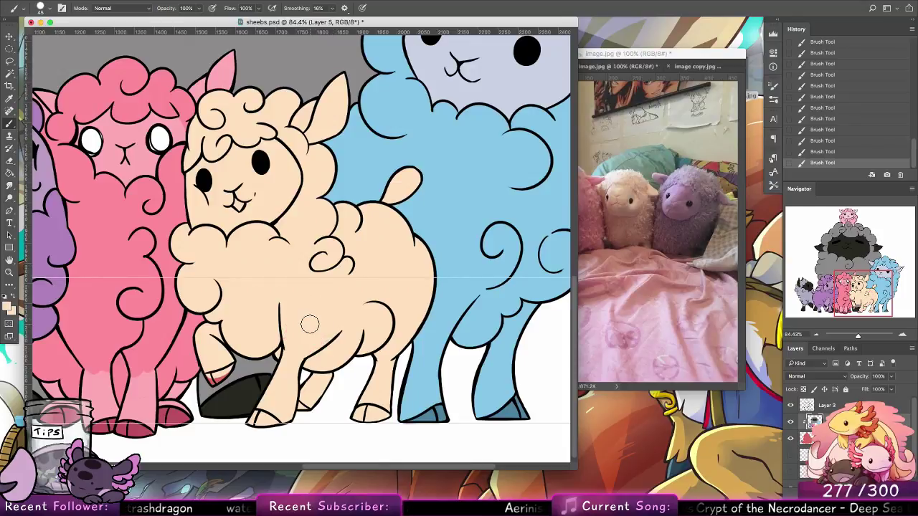
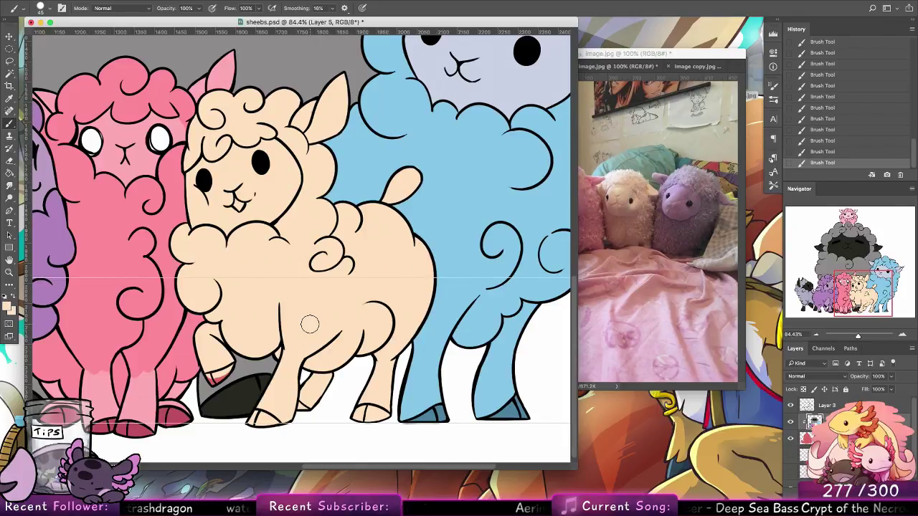
Set the Brush to 17 px with the pale cream fff0e0 and paint the cream sheep's face, ear and tail.
left_click(40, 9)
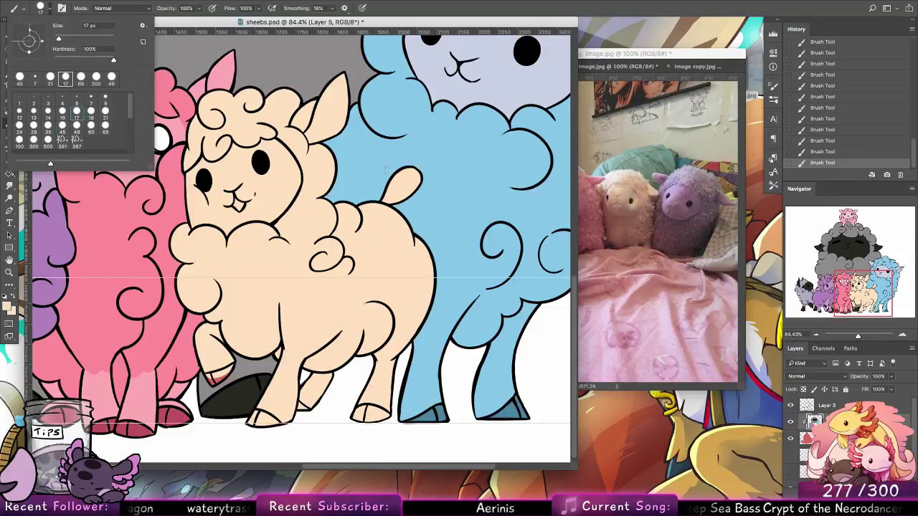
left_click(245, 205)
left_click(8, 305)
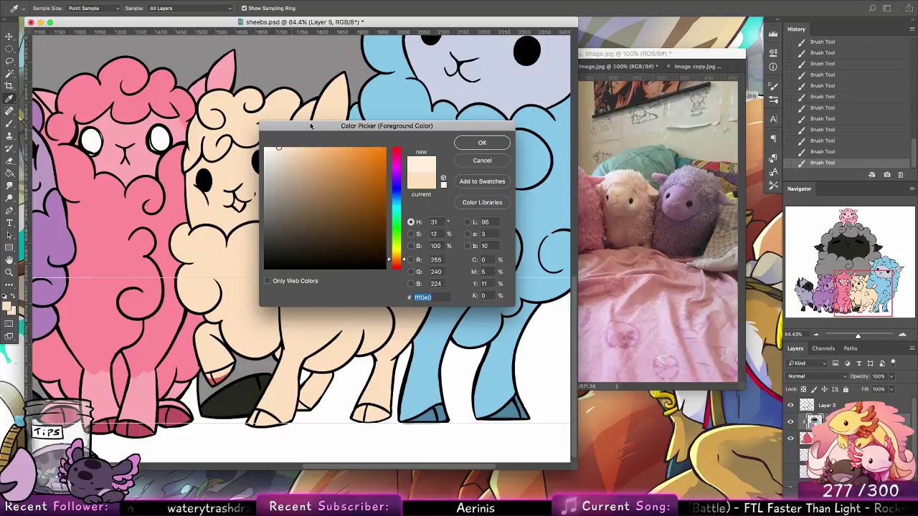
left_click(482, 144)
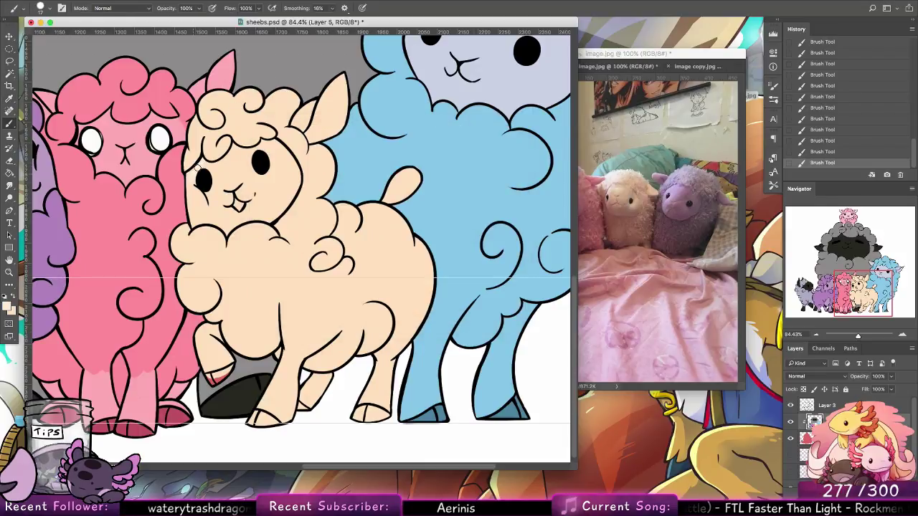
mouse_move(189, 173)
left_mouse_down()
mouse_move(193, 225)
mouse_move(190, 205)
mouse_move(192, 218)
mouse_move(212, 210)
mouse_move(197, 221)
mouse_move(251, 180)
left_mouse_up()
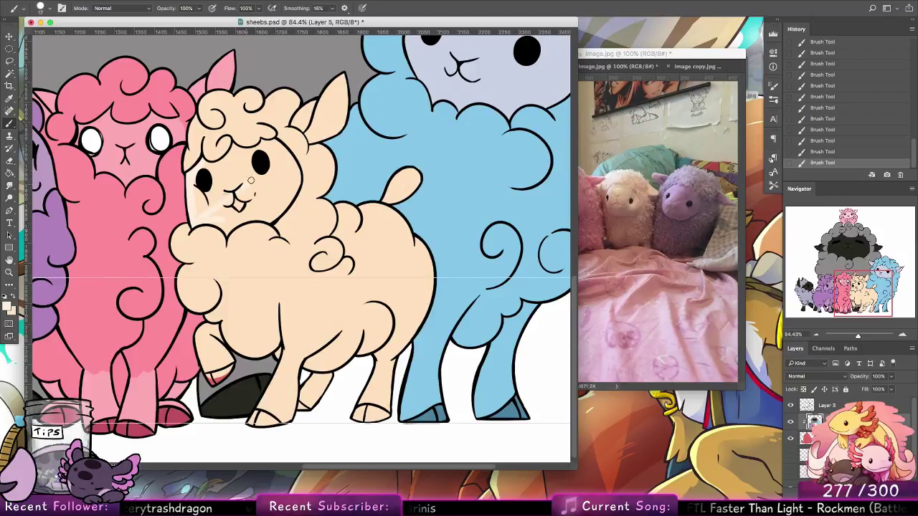
left_click_drag(197, 214, 236, 171)
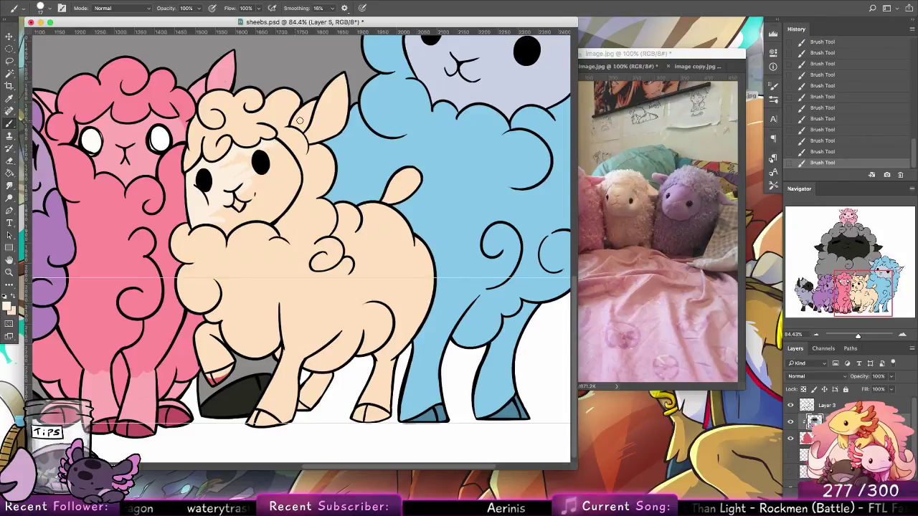
mouse_move(297, 183)
left_mouse_down()
mouse_move(272, 221)
mouse_move(295, 190)
mouse_move(272, 219)
mouse_move(232, 229)
left_mouse_up()
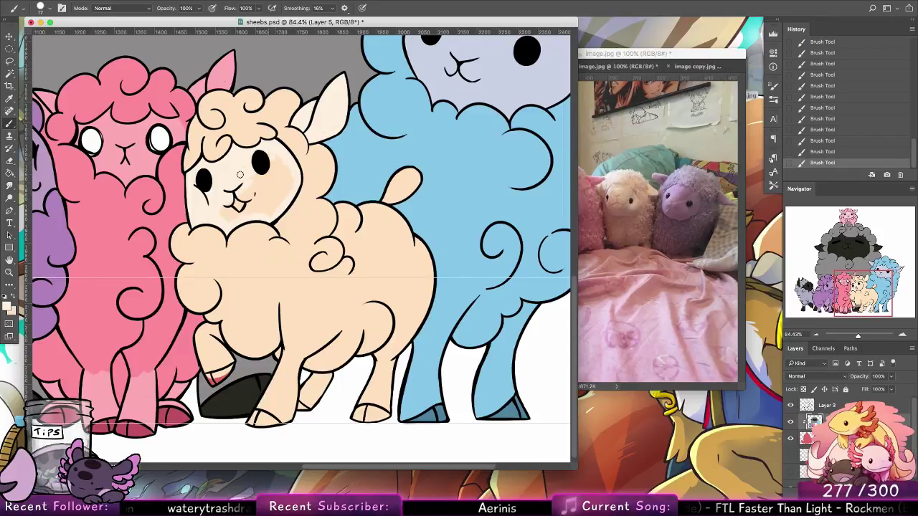
mouse_move(236, 203)
left_mouse_down()
mouse_move(266, 167)
mouse_move(279, 172)
mouse_move(258, 208)
mouse_move(284, 183)
left_mouse_up()
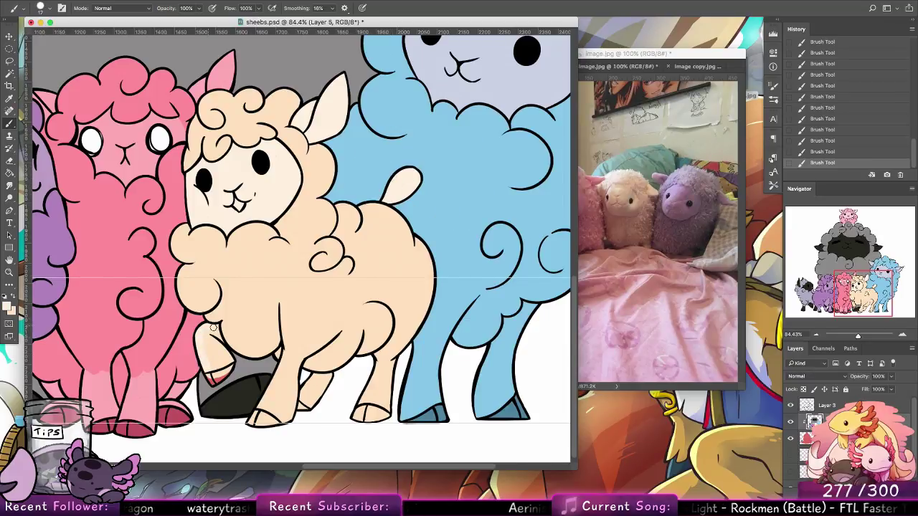
Paint the lower parts of the cream sheep's raised and standing legs pale cream, blending them below the wool.
mouse_move(218, 334)
left_mouse_down()
mouse_move(230, 360)
mouse_move(217, 357)
mouse_move(214, 367)
mouse_move(227, 358)
left_mouse_up()
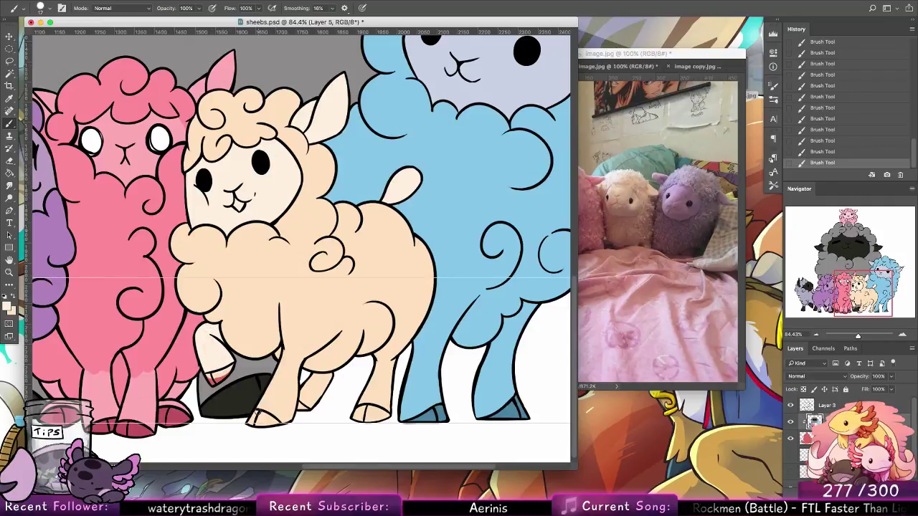
mouse_move(258, 412)
left_mouse_down()
mouse_move(284, 352)
mouse_move(284, 367)
mouse_move(286, 357)
mouse_move(298, 363)
mouse_move(282, 425)
mouse_move(294, 387)
mouse_move(290, 423)
mouse_move(292, 367)
mouse_move(282, 421)
mouse_move(288, 372)
mouse_move(264, 405)
left_mouse_up()
left_click(295, 346, "alt")
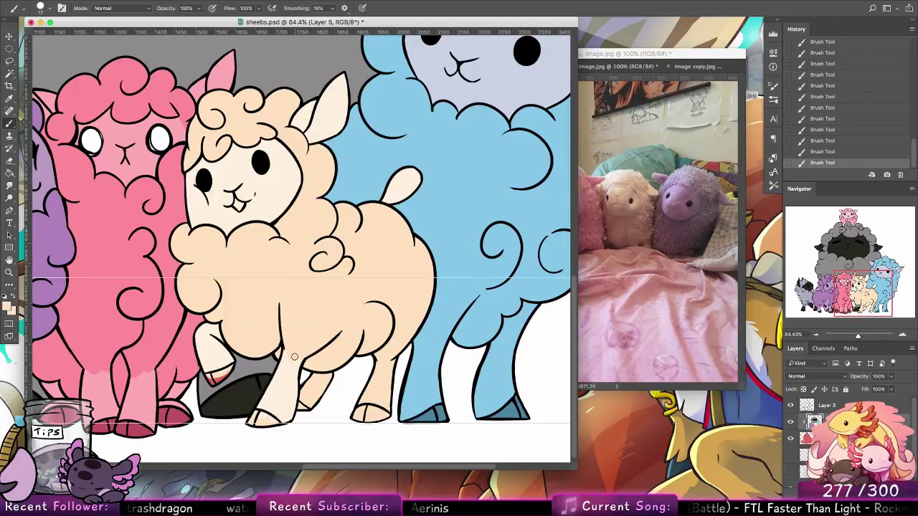
left_click_drag(295, 355, 293, 354)
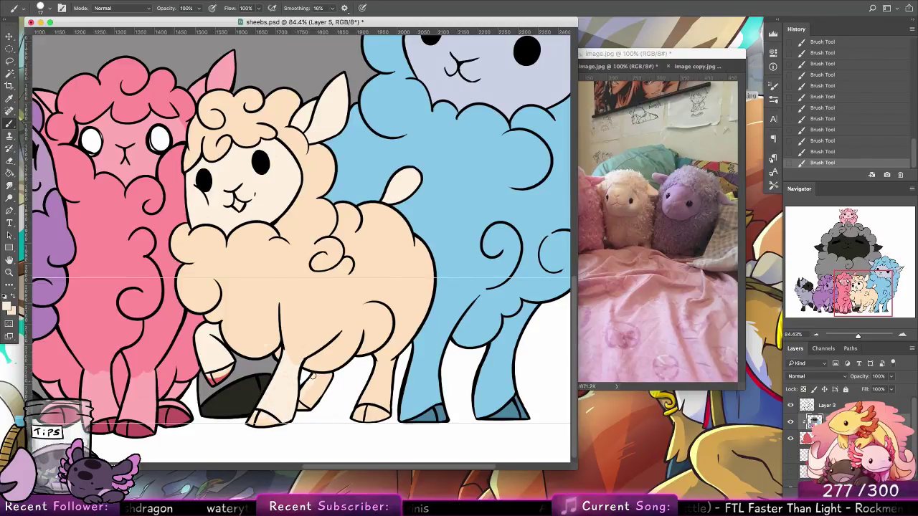
mouse_move(307, 405)
left_mouse_down()
mouse_move(329, 357)
mouse_move(366, 393)
mouse_move(361, 409)
mouse_move(376, 363)
mouse_move(396, 364)
mouse_move(381, 370)
mouse_move(392, 365)
mouse_move(363, 403)
mouse_move(366, 416)
mouse_move(390, 396)
left_mouse_up()
Paint the cream sheep's hooves dark brown and its tongue pink with the colour sampled from the pink sheep.
left_click(7, 308)
left_click(256, 244)
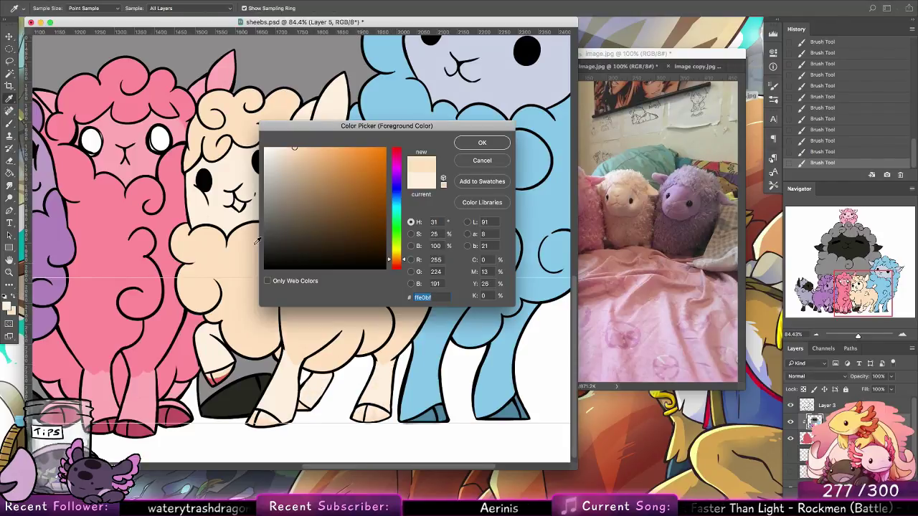
left_click(482, 142)
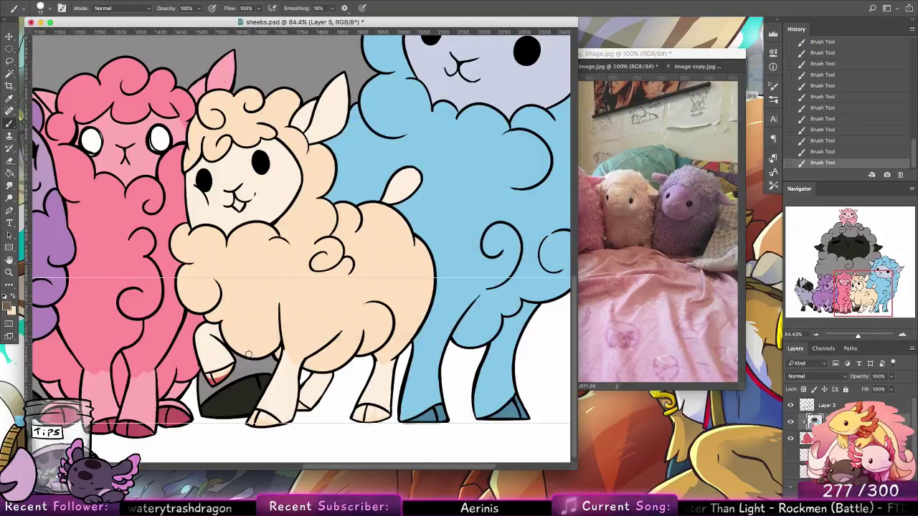
mouse_move(213, 384)
left_mouse_down()
mouse_move(207, 377)
mouse_move(216, 375)
mouse_move(207, 376)
mouse_move(226, 370)
mouse_move(214, 379)
left_mouse_up()
left_click_drag(258, 413, 278, 425)
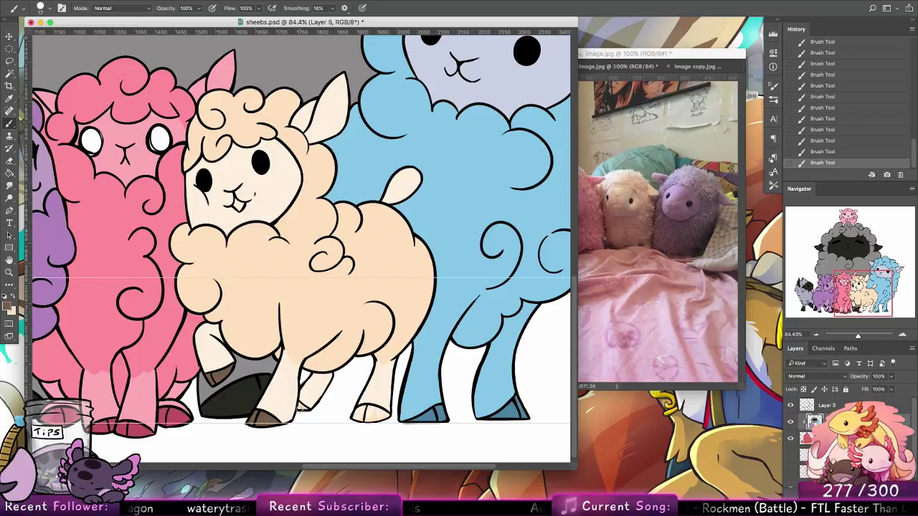
mouse_move(300, 406)
left_mouse_down()
mouse_move(392, 419)
mouse_move(381, 422)
left_mouse_up()
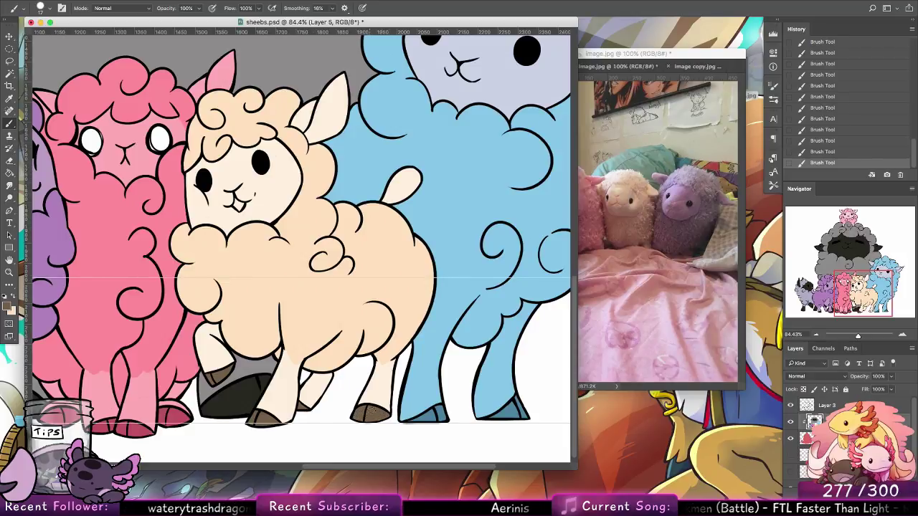
left_click(140, 196, "alt")
left_click_drag(236, 202, 240, 208)
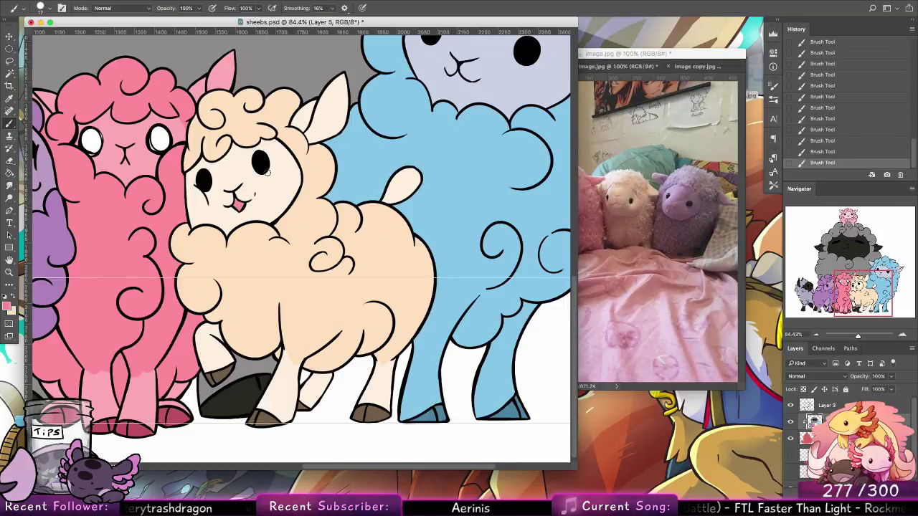
Look over the coloured sheep, fit the whole drawing in the window and save sheebs.psd.
left_click_drag(412, 118, 348, 203)
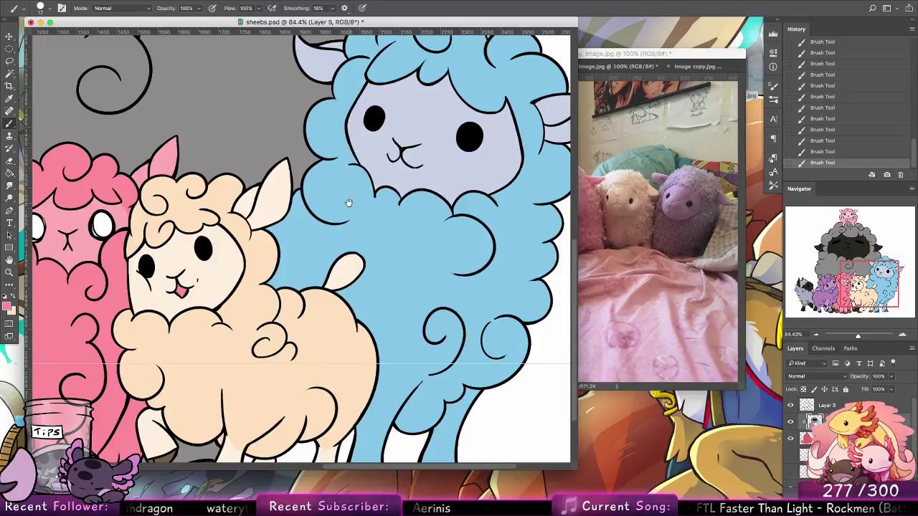
left_click_drag(172, 227, 201, 271)
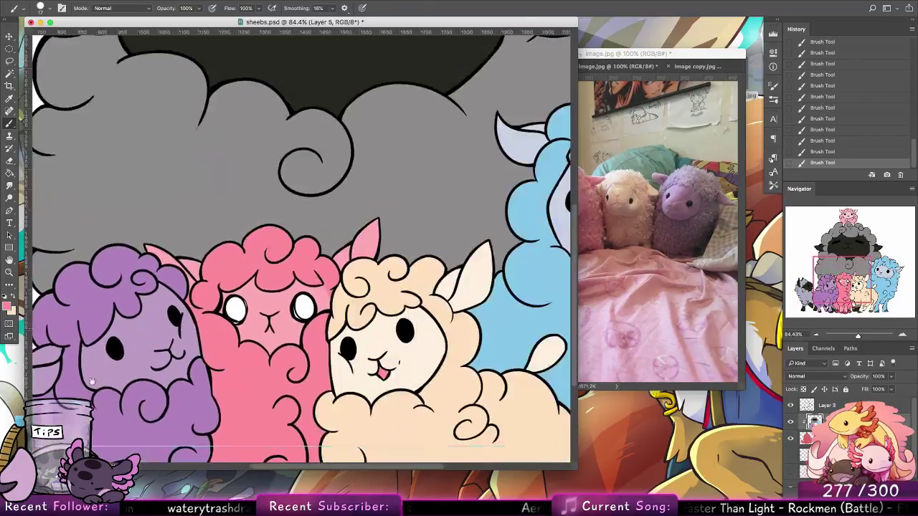
left_click_drag(426, 138, 329, 430)
key("z")
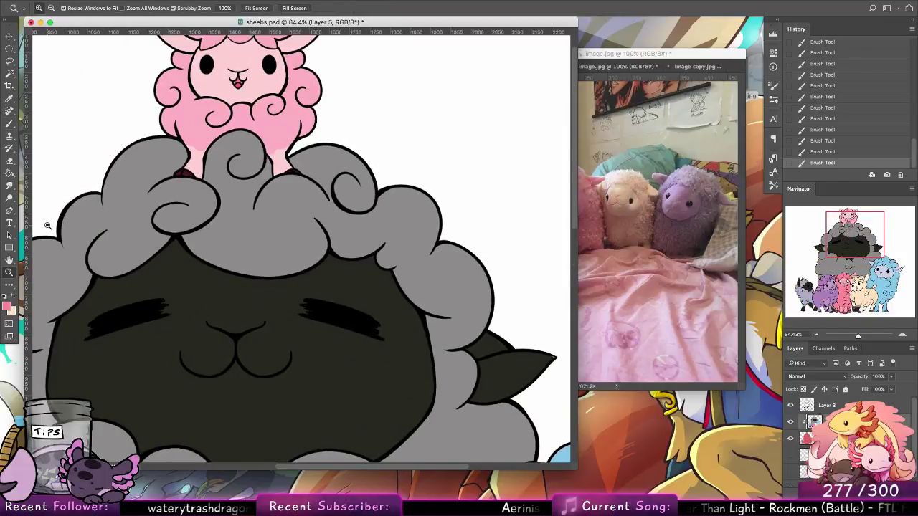
key("ctrl+0")
key("ctrl+s")
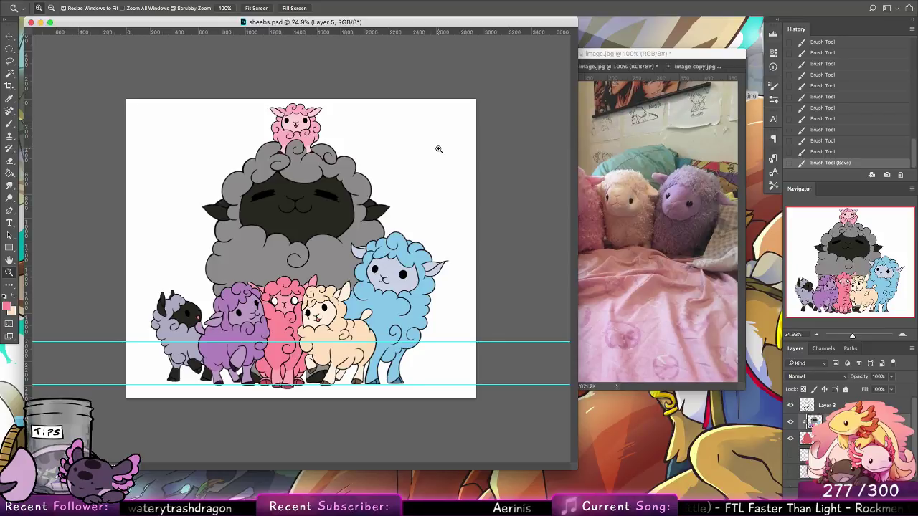
Lock the transparent pixels of Layer 3 and ready the Brush with white for the large black sheep's eyes.
key("d")
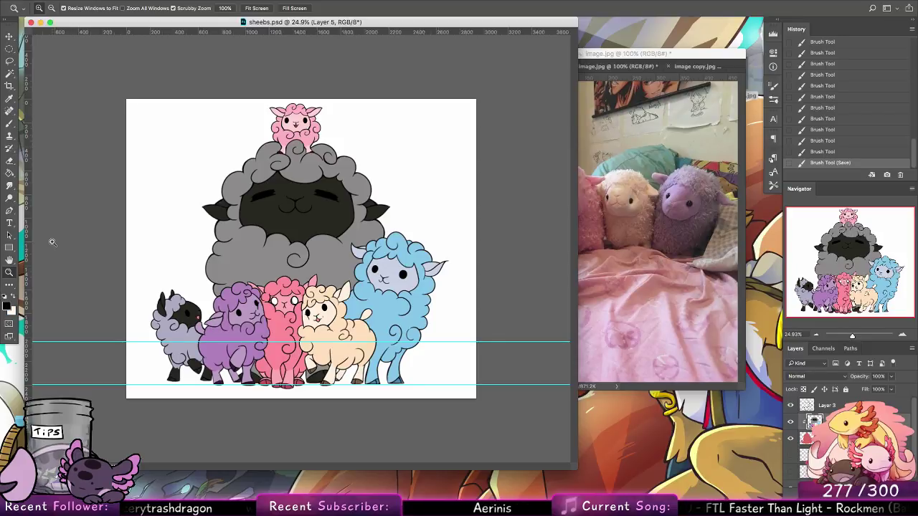
left_click(813, 406)
left_click(804, 389)
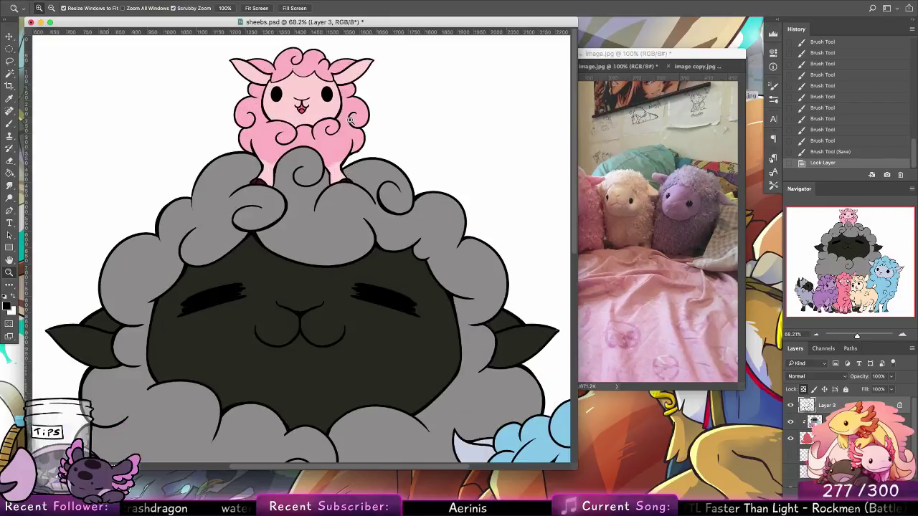
left_click_drag(287, 117, 326, 117)
left_click(9, 123)
key("x")
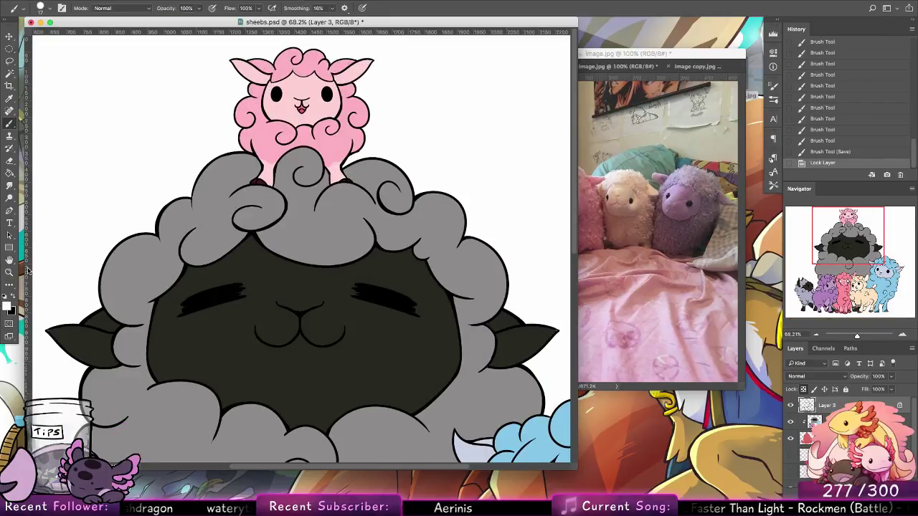
Try dabbing three white highlights into each of the large black sheep's eyes directly on Layer 3.
left_click_drag(191, 300, 216, 294)
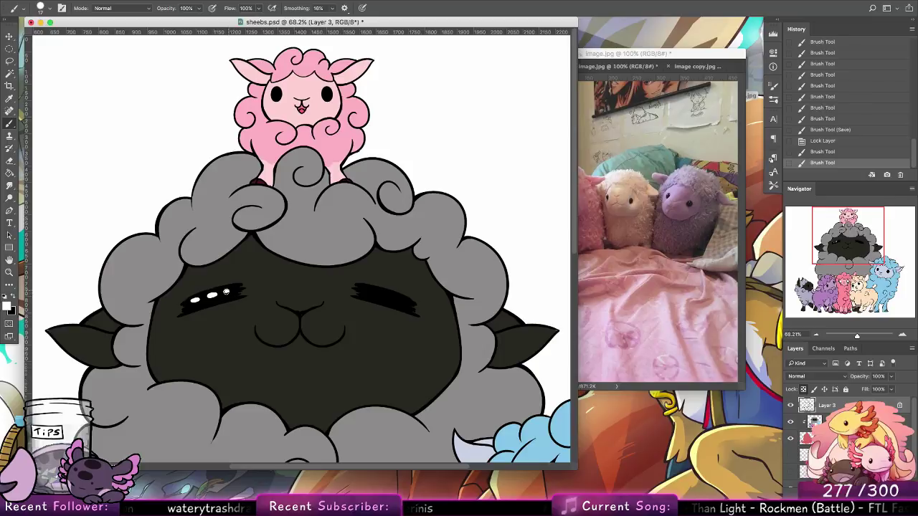
left_click(226, 292)
left_click(370, 293)
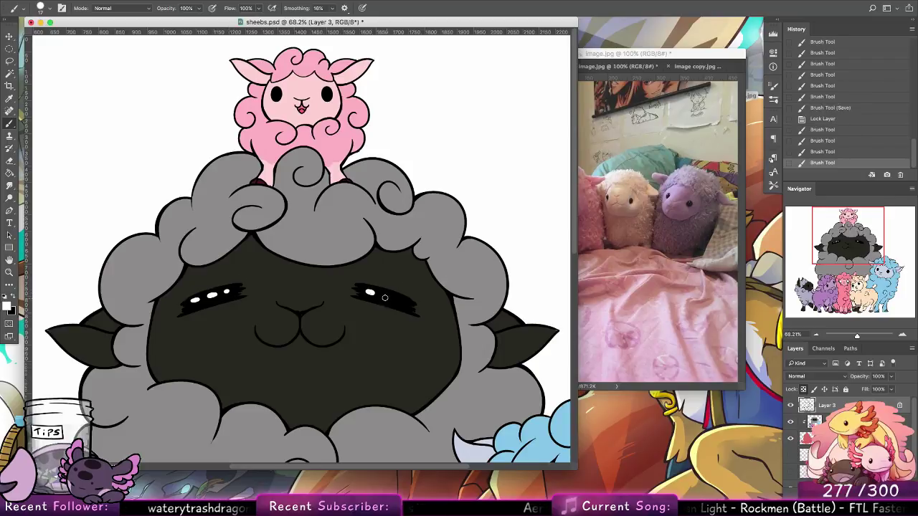
left_click(386, 297)
left_click(401, 302)
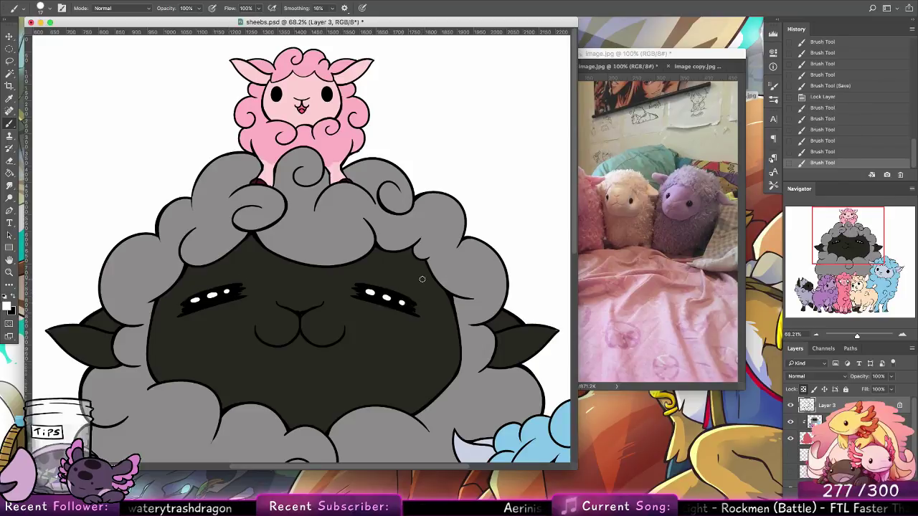
Undo all the white highlight strokes in the large black sheep's eyes.
key("super+z")
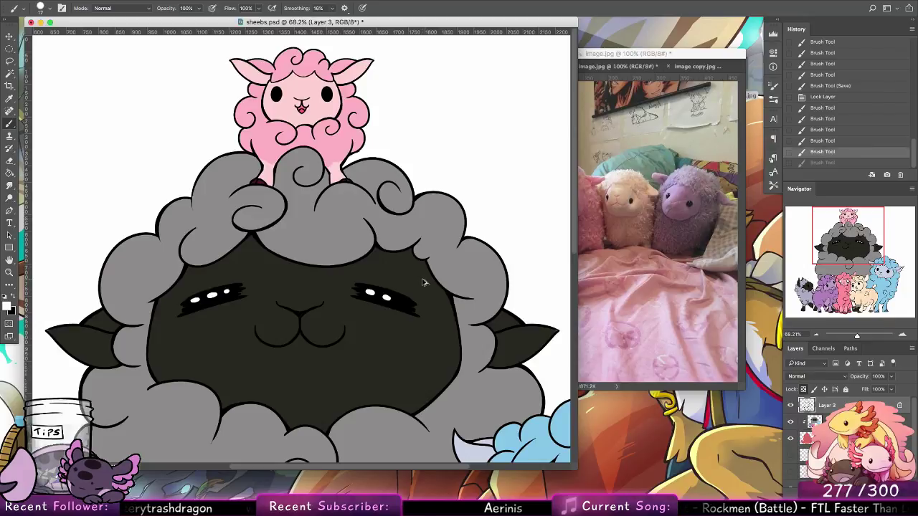
key("super+z")
key("super+z")
key("super+z")
key("super+z")
key("super+z")
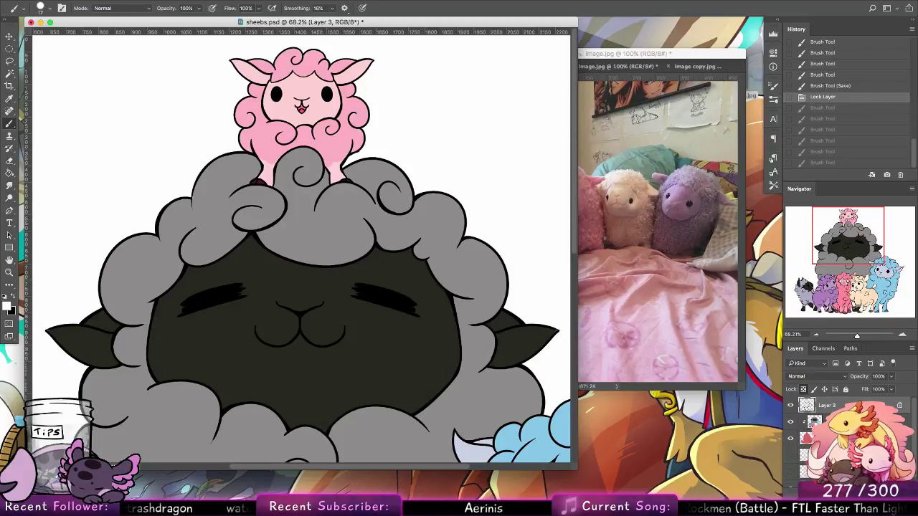
Add a new layer clipped to Layer 3 and paint three white highlights in each of the large black sheep's eyes.
left_click(887, 510)
right_click(826, 407)
left_click(725, 267)
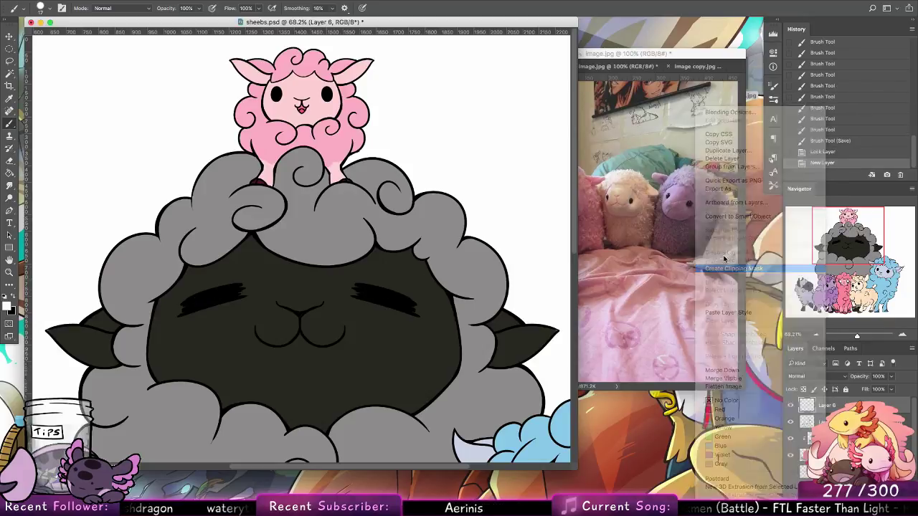
left_click_drag(194, 304, 229, 293)
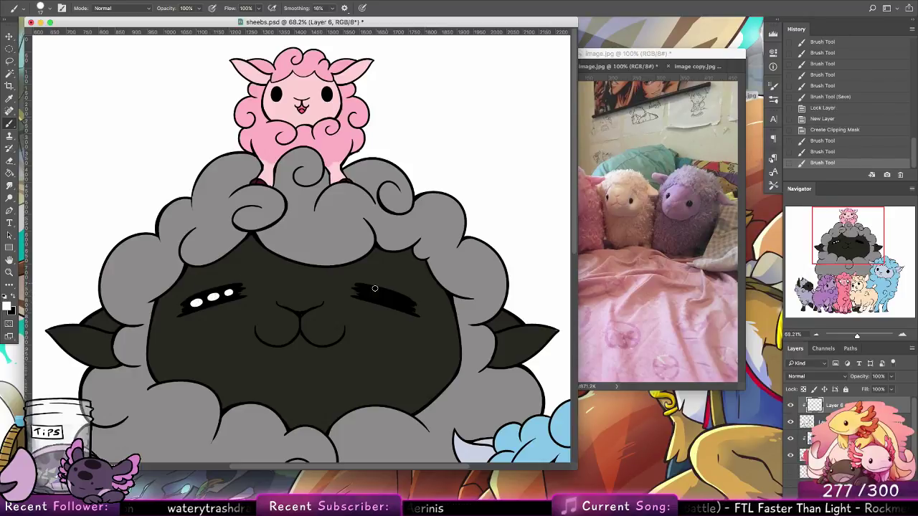
left_click_drag(373, 293, 389, 299)
left_click(402, 304)
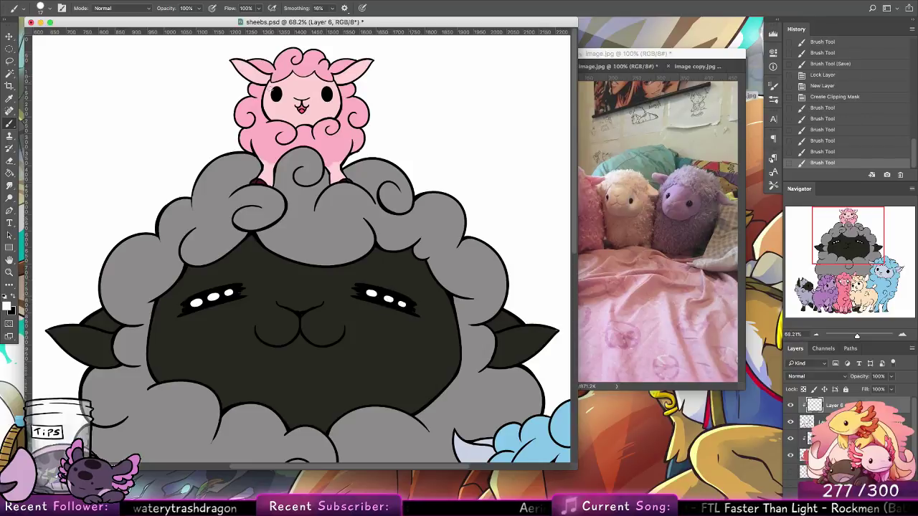
Dab white highlights into the black eyes of the small pink, small black, purple, cream and blue sheep on Layer 6.
left_click(275, 90)
scroll(248, 339, "down", 10)
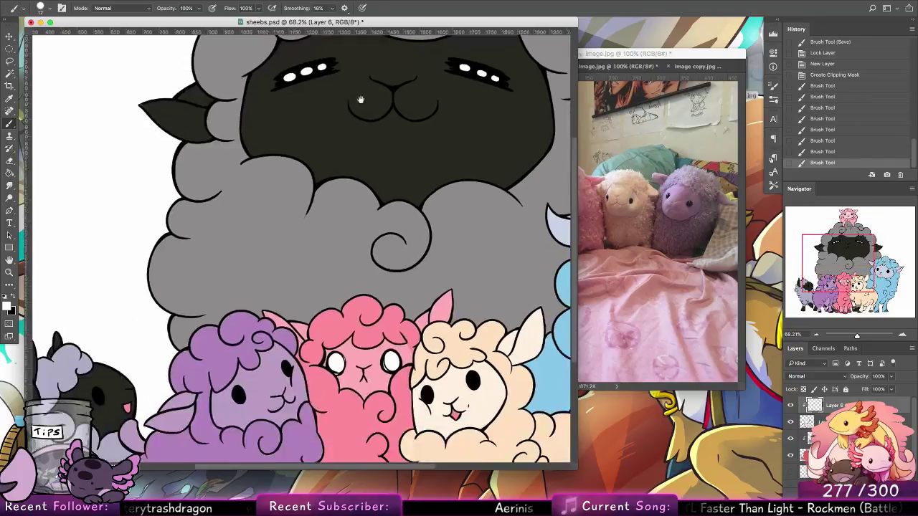
left_click(177, 228)
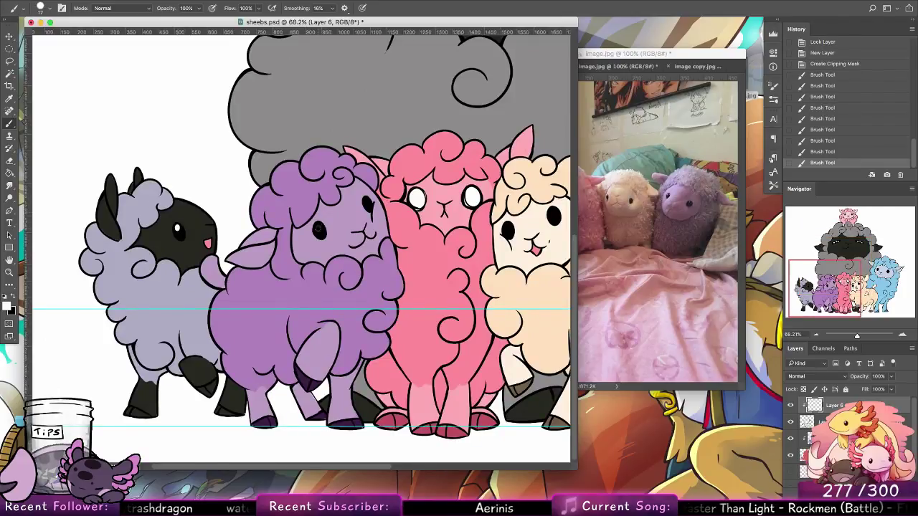
left_click(318, 229)
scroll(422, 195, "right", 5)
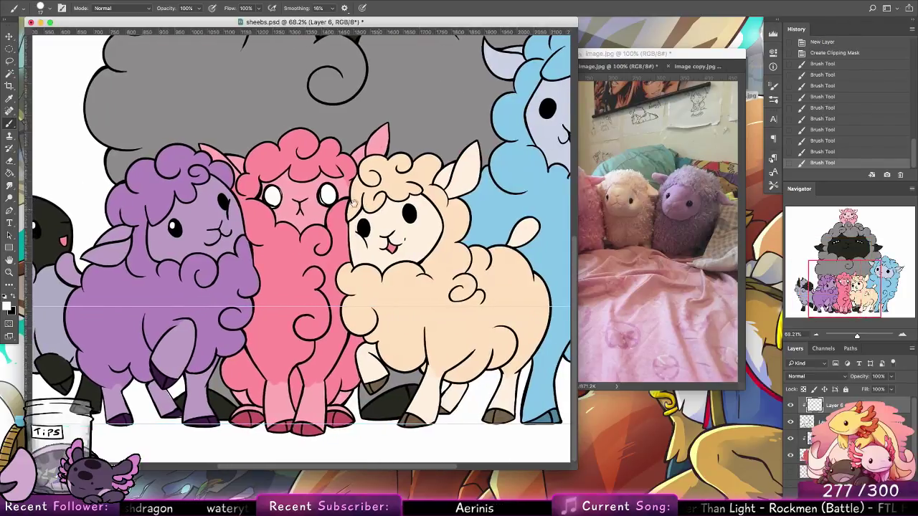
left_click(223, 198)
left_click(361, 223)
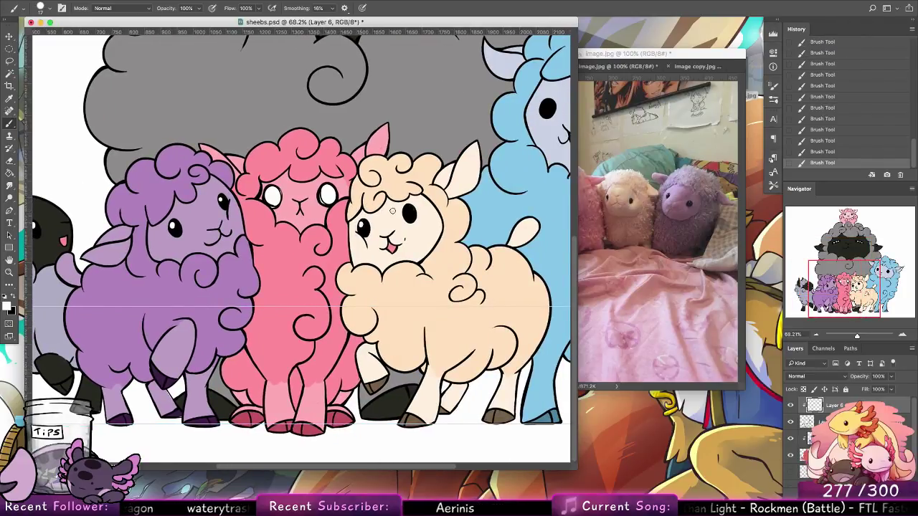
scroll(414, 201, "right", 6)
scroll(414, 202, "up", 3)
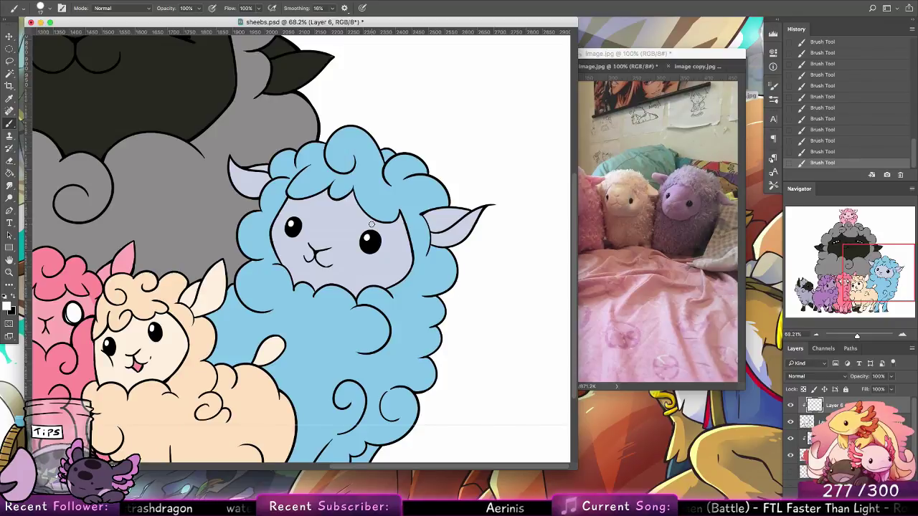
Save the coloured sheep drawing sheebs.psd with its finished eye highlights.
key("z")
left_click_drag(459, 190, 426, 193)
scroll(426, 192, "down", 4)
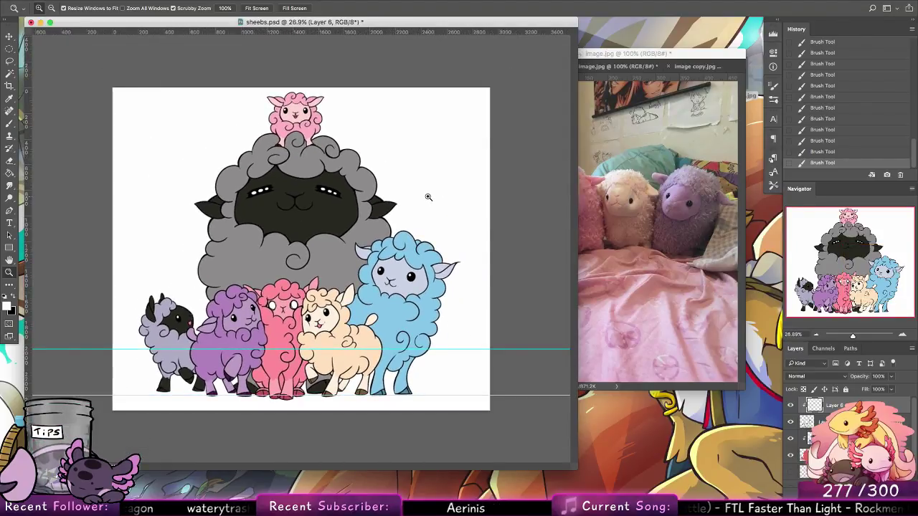
key("cmd+s")
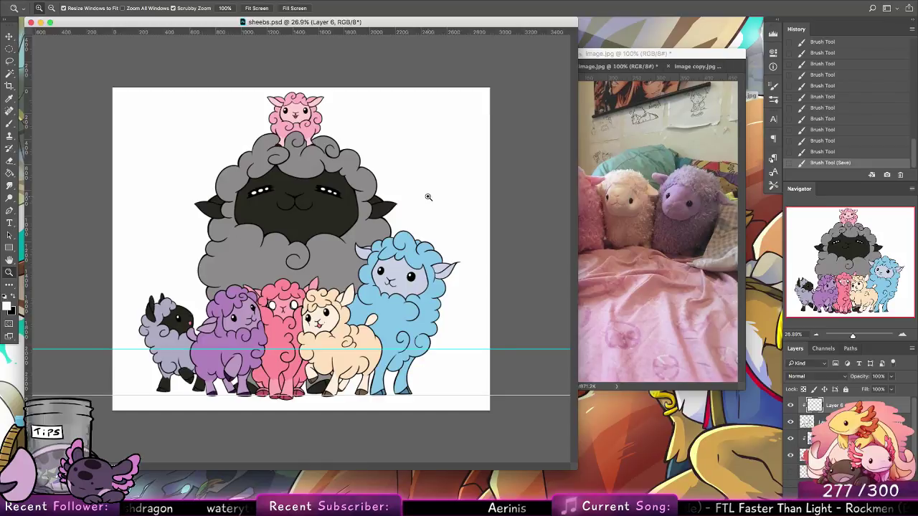
Close the window of plush sheep reference photos without saving the changes.
left_click(608, 54)
left_click(509, 55)
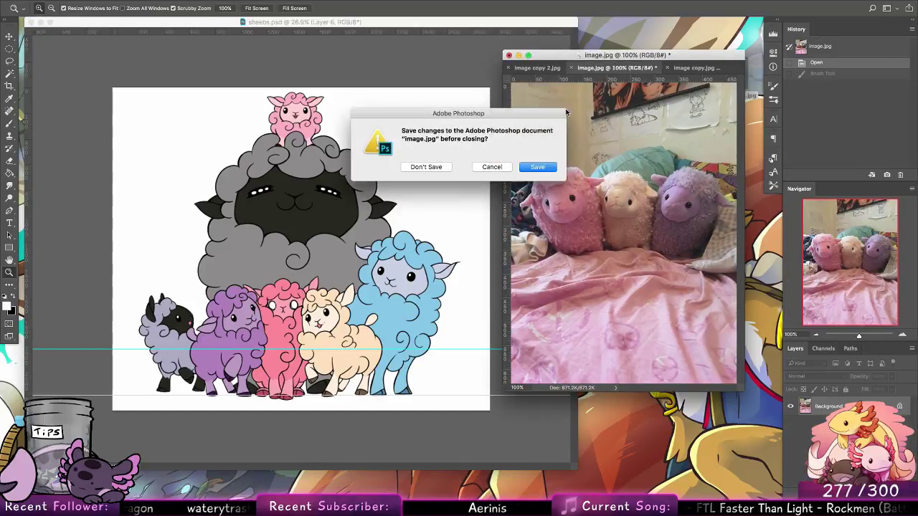
left_click(446, 169)
left_click(445, 169)
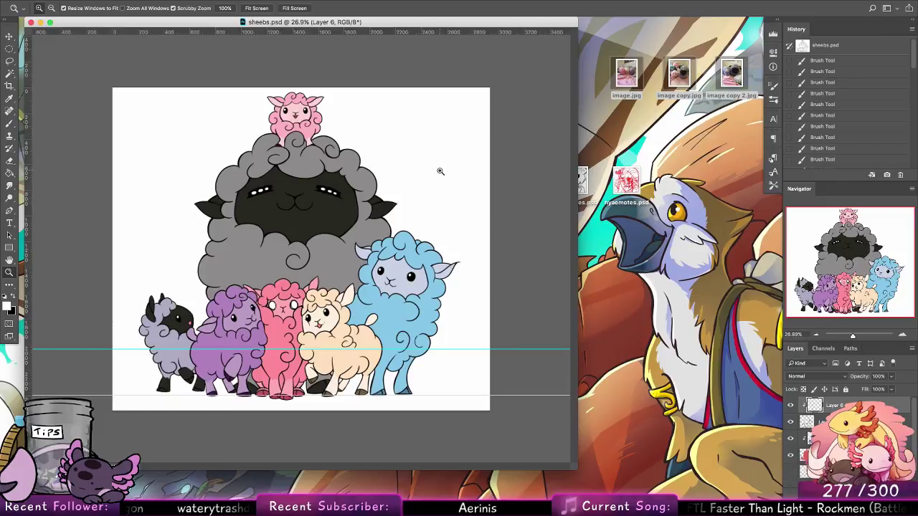
Close sheebs.psd and open aubrielle.psd from the desktop.
left_click(444, 26)
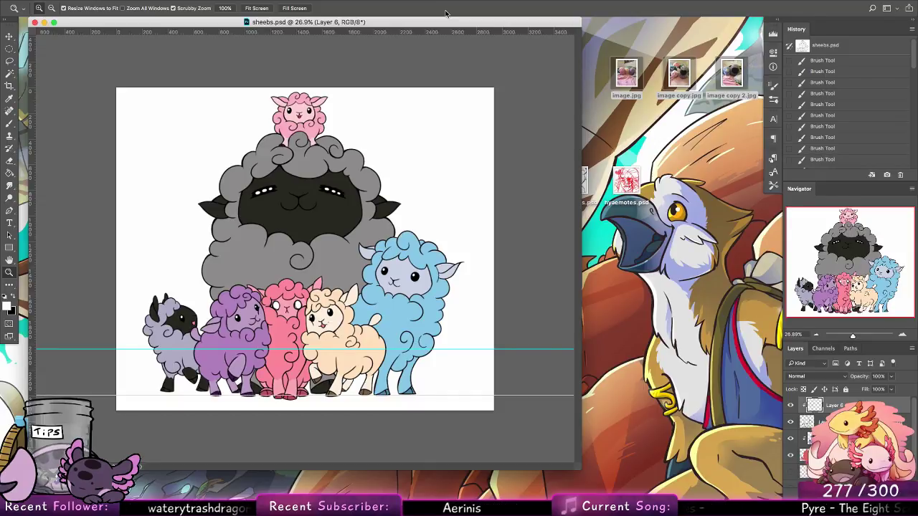
left_click(632, 218)
left_click(157, 28)
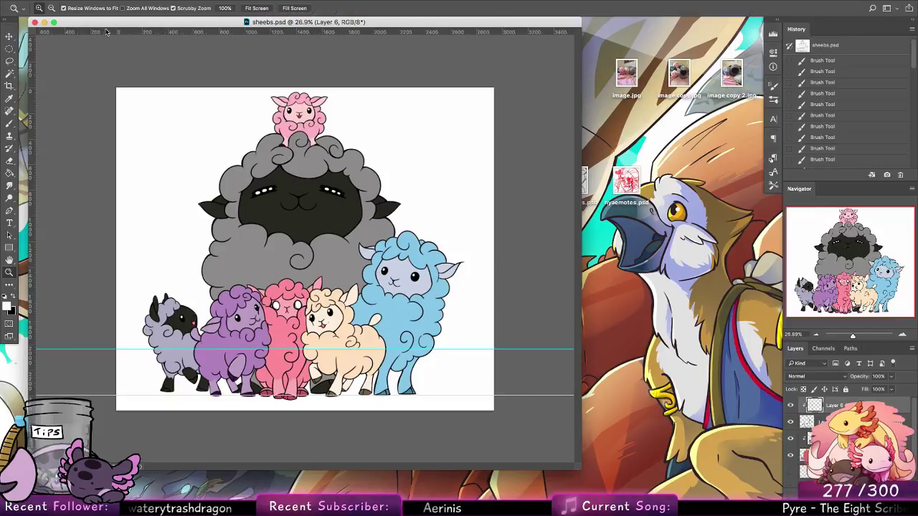
left_click(35, 22)
left_click(480, 253)
double_click(512, 187)
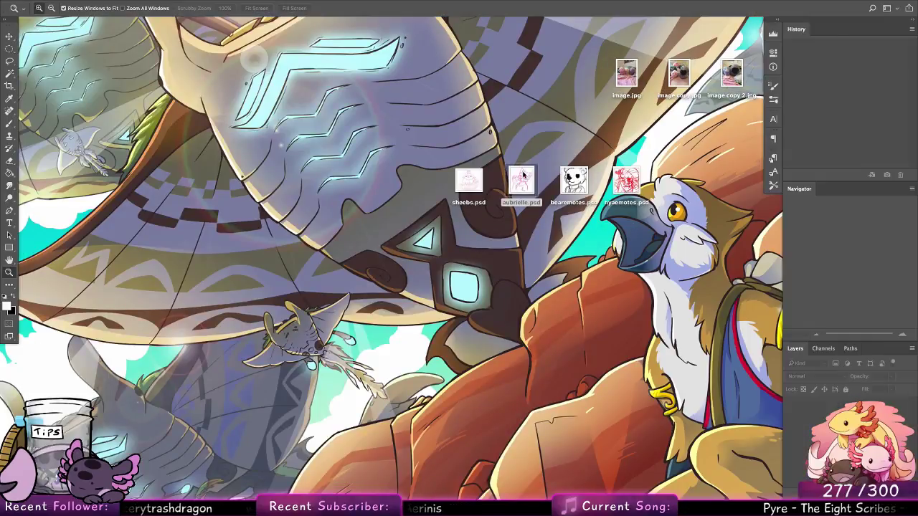
Open Red_Panda_Ref.jpg from the Dropbox folder in Photoshop.
left_click(611, 3)
left_click(667, 20)
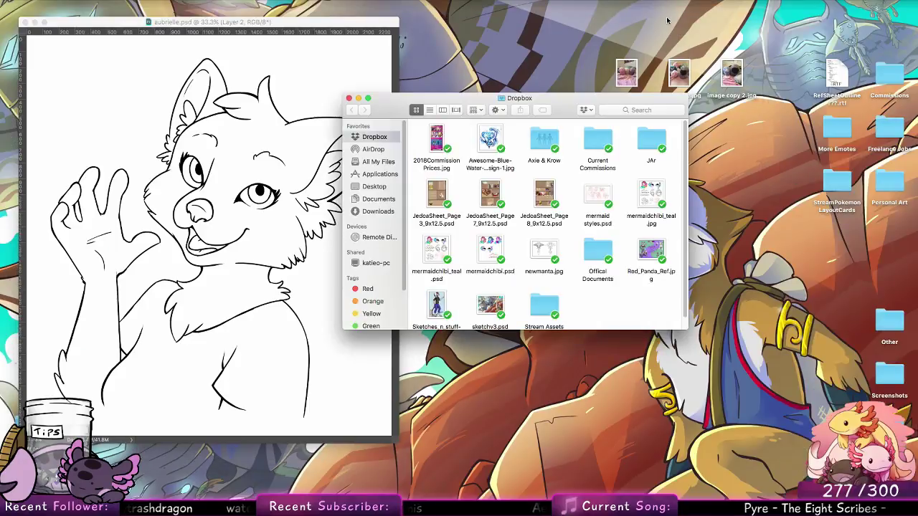
left_click_drag(653, 262, 371, 467)
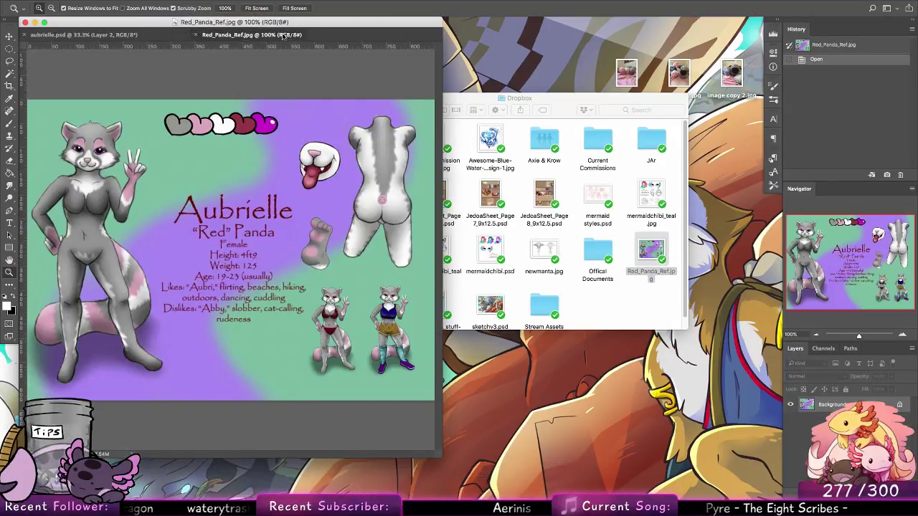
Float the Red_Panda_Ref.jpg reference in its own window beside aubrielle.psd and enlarge the drawing's window.
left_click_drag(205, 35, 503, 34)
left_click_drag(430, 34, 464, 44)
left_click(367, 30)
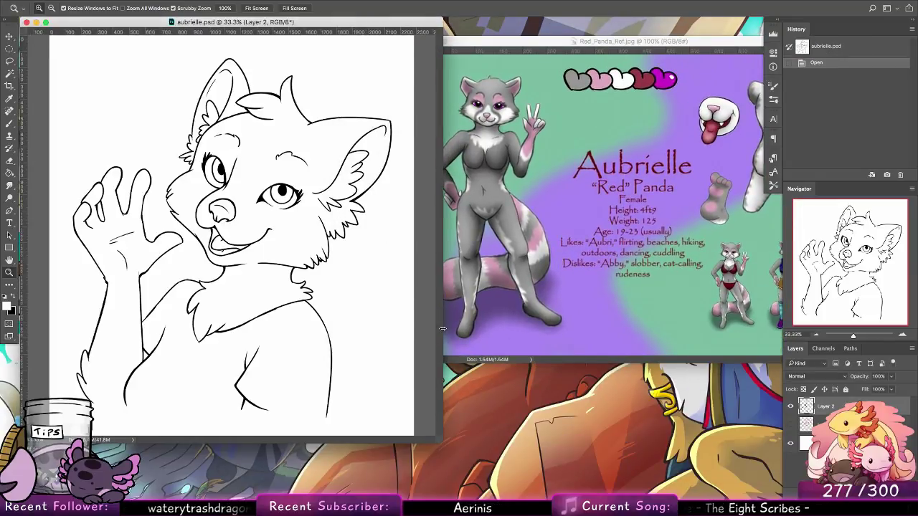
left_click_drag(443, 442, 546, 473)
Add a new layer beneath the line art on Layer 2 and fill it entirely with light pink.
left_click(836, 425)
left_click(888, 510)
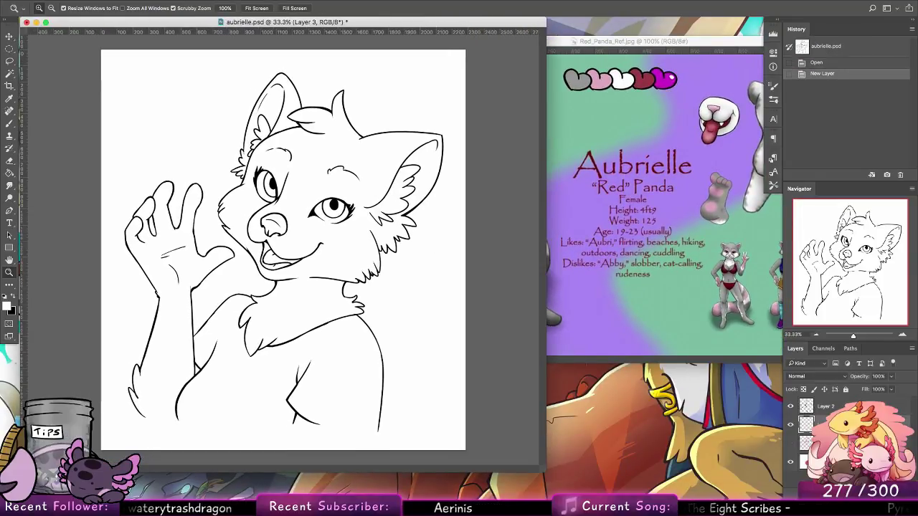
key("i")
left_click(8, 306)
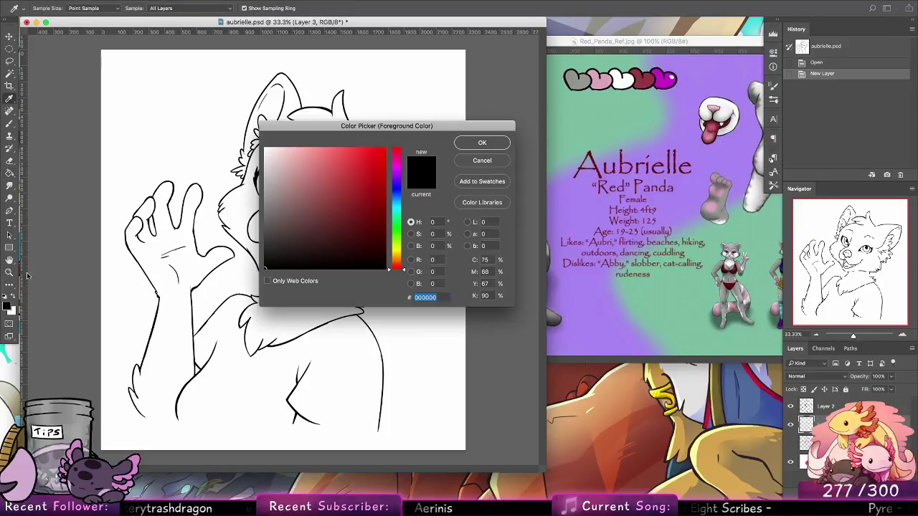
left_click_drag(282, 190, 307, 118)
left_click(482, 143)
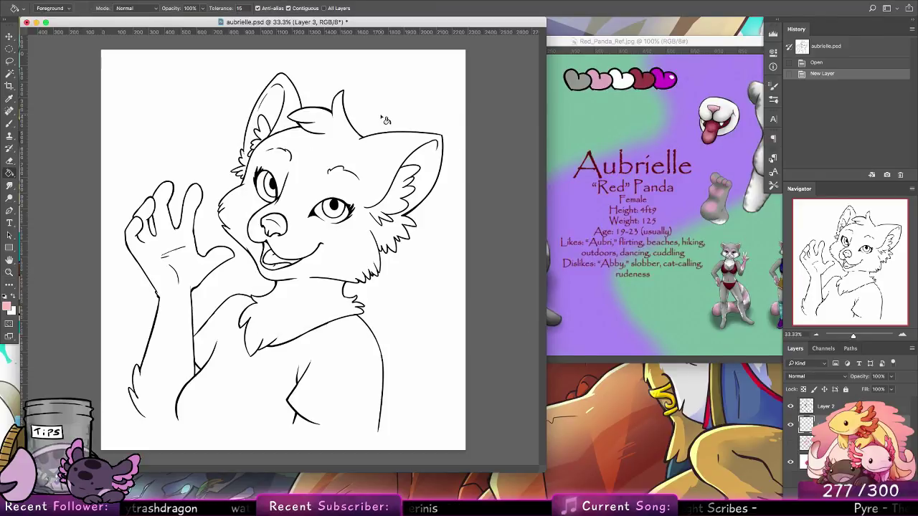
left_click(94, 158)
Select the area outside the character from Layer 2, expand the selection, delete that area's pink from Layer 3 and deselect.
left_click(12, 74)
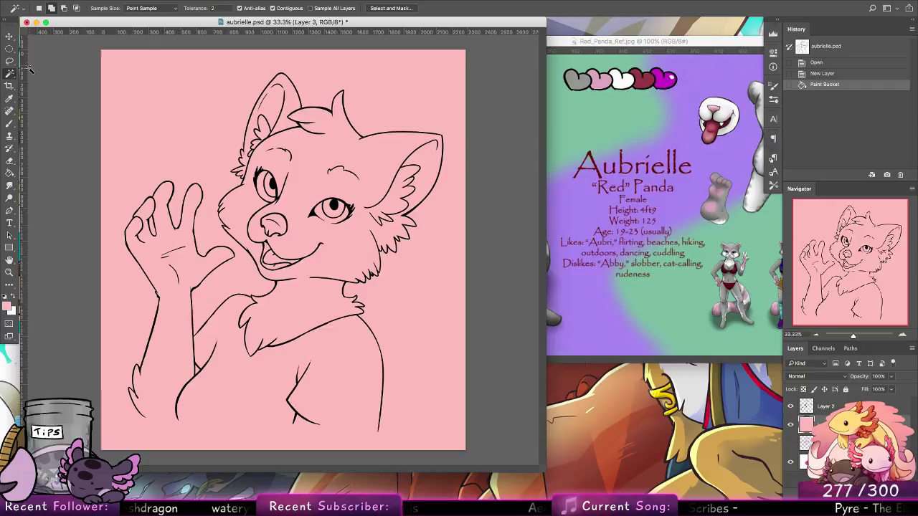
left_click(828, 407)
left_click(431, 115)
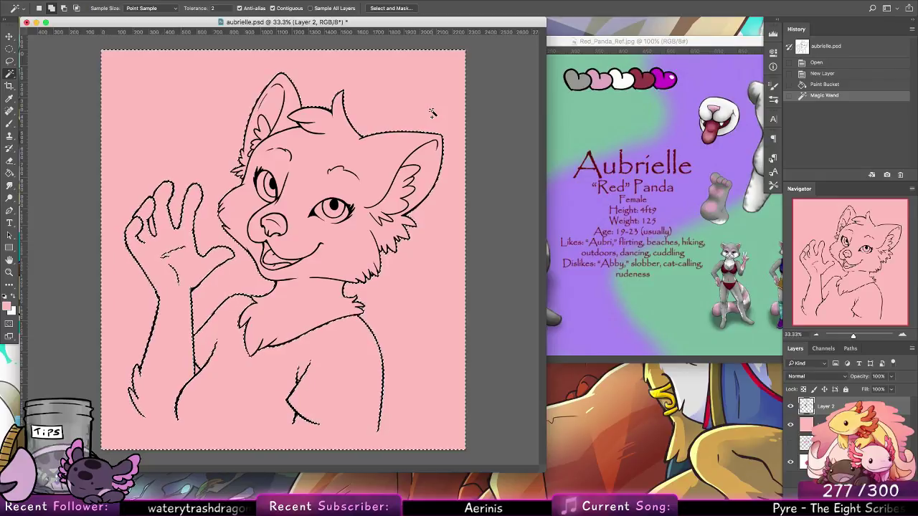
left_click(212, 0)
mouse_move(244, 123)
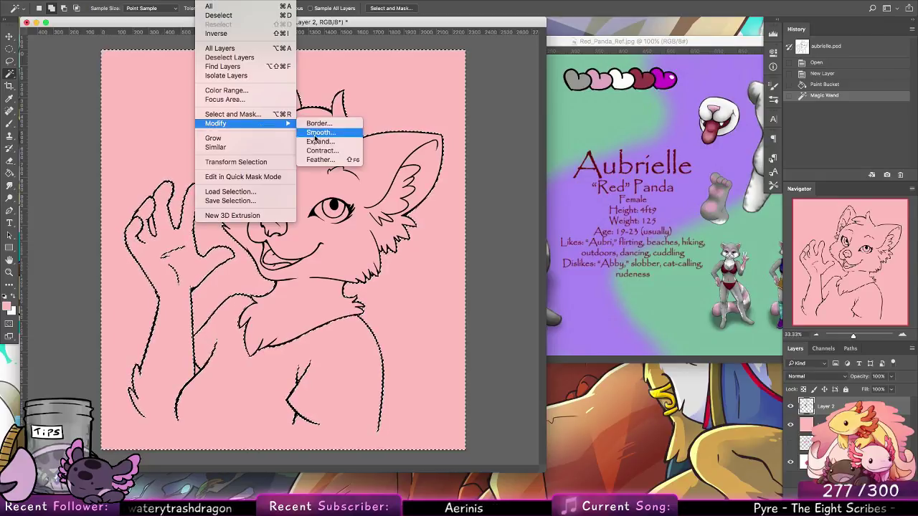
left_click(335, 142)
key("Return")
left_click(825, 423)
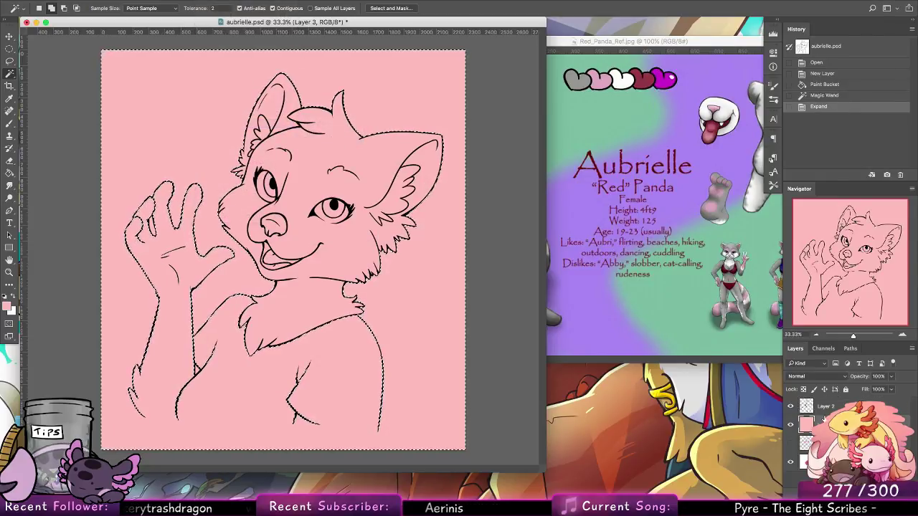
key("Delete")
key("ctrl+d")
Paint the raised hand's fingers and palm light pink on Layer 3 with a 60 px hard round brush.
left_click(9, 272)
left_click_drag(148, 228, 139, 254)
left_click(11, 163)
left_click(39, 9)
left_click(112, 78)
left_click(9, 123)
left_click(39, 8)
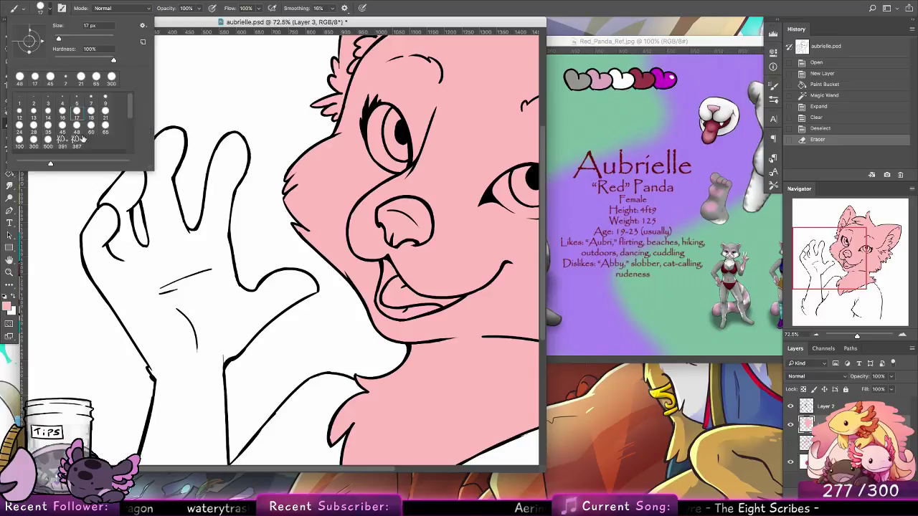
mouse_move(126, 201)
left_mouse_down()
mouse_move(137, 170)
mouse_move(108, 205)
mouse_move(109, 234)
mouse_move(110, 212)
mouse_move(94, 230)
mouse_move(99, 223)
mouse_move(93, 262)
mouse_move(142, 325)
mouse_move(128, 285)
mouse_move(94, 261)
mouse_move(168, 385)
mouse_move(110, 226)
mouse_move(127, 175)
mouse_move(139, 272)
mouse_move(118, 202)
mouse_move(156, 301)
left_mouse_up()
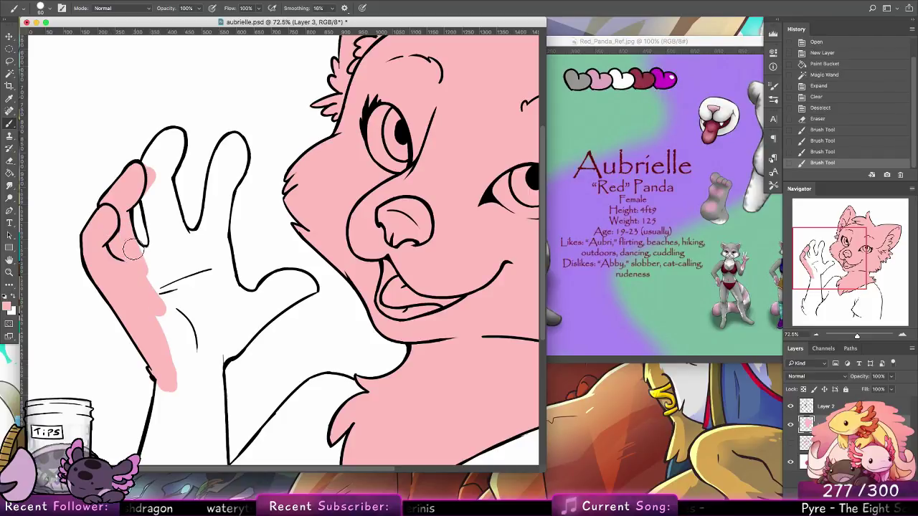
mouse_move(158, 248)
left_mouse_down()
mouse_move(158, 185)
mouse_move(149, 179)
mouse_move(149, 195)
mouse_move(152, 161)
mouse_move(169, 139)
mouse_move(153, 180)
left_mouse_up()
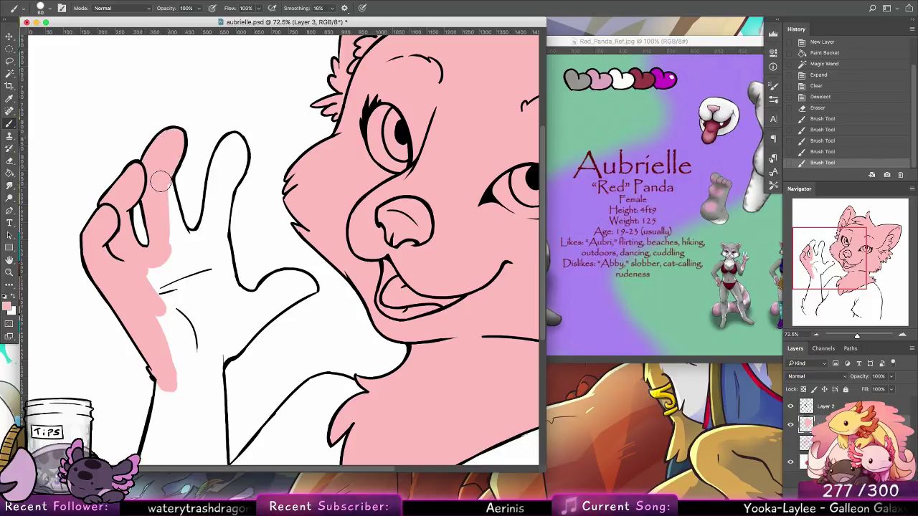
mouse_move(182, 244)
left_mouse_down()
mouse_move(207, 230)
mouse_move(207, 219)
mouse_move(201, 238)
mouse_move(233, 144)
mouse_move(218, 252)
mouse_move(220, 224)
mouse_move(233, 304)
mouse_move(220, 251)
mouse_move(233, 304)
mouse_move(226, 188)
mouse_move(214, 256)
mouse_move(218, 248)
mouse_move(226, 303)
mouse_move(210, 244)
mouse_move(203, 274)
mouse_move(167, 234)
mouse_move(208, 307)
mouse_move(187, 248)
mouse_move(188, 326)
mouse_move(165, 254)
mouse_move(152, 278)
mouse_move(176, 353)
mouse_move(187, 269)
mouse_move(206, 373)
mouse_move(204, 338)
mouse_move(238, 295)
mouse_move(229, 286)
mouse_move(262, 299)
mouse_move(293, 280)
mouse_move(269, 290)
mouse_move(292, 281)
mouse_move(280, 282)
mouse_move(308, 289)
mouse_move(215, 355)
mouse_move(231, 315)
left_mouse_up()
Paint the raised forearm and the shoulder area behind it light pink.
scroll(246, 248, "down", 5)
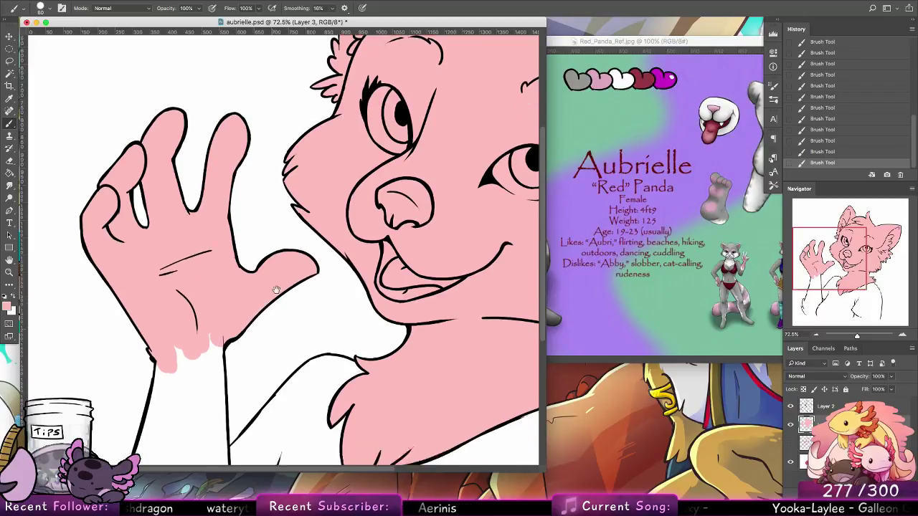
mouse_move(188, 251)
left_mouse_down()
mouse_move(165, 249)
mouse_move(140, 378)
mouse_move(144, 357)
mouse_move(127, 393)
mouse_move(143, 351)
left_mouse_up()
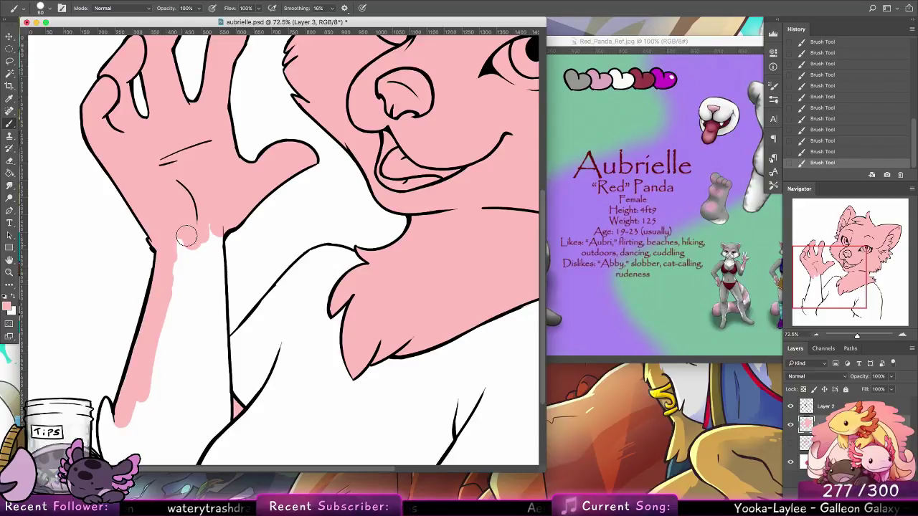
mouse_move(185, 235)
left_mouse_down()
mouse_move(174, 340)
mouse_move(196, 211)
mouse_move(190, 346)
mouse_move(203, 212)
mouse_move(207, 299)
mouse_move(213, 238)
mouse_move(219, 393)
left_mouse_up()
mouse_move(231, 354)
left_mouse_down()
mouse_move(326, 256)
mouse_move(298, 274)
mouse_move(326, 255)
mouse_move(313, 251)
mouse_move(345, 257)
mouse_move(360, 272)
mouse_move(228, 390)
mouse_move(340, 267)
mouse_move(261, 342)
mouse_move(262, 288)
left_mouse_up()
Extend the light pink over the elbow fur and chest, and start on the inner edge of the other arm.
scroll(262, 288, "down", 5)
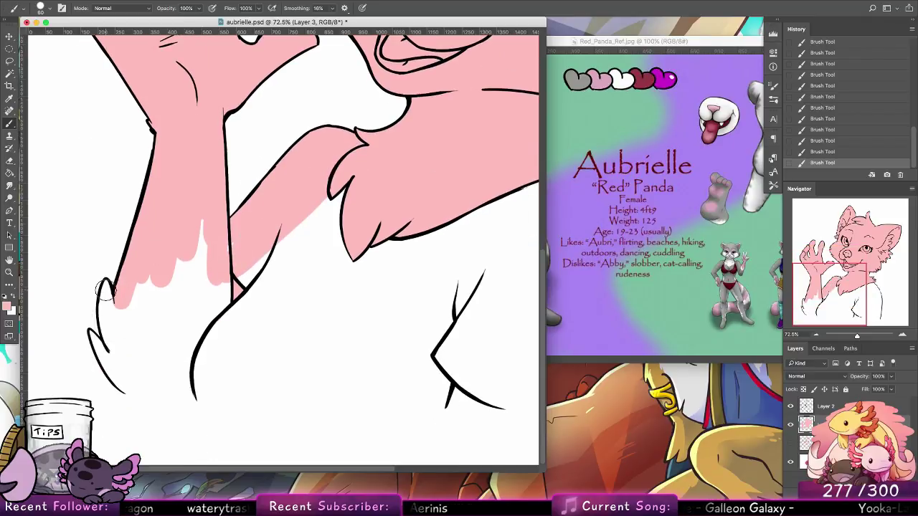
mouse_move(106, 294)
left_mouse_down()
mouse_move(118, 357)
mouse_move(105, 299)
mouse_move(112, 356)
mouse_move(91, 337)
mouse_move(115, 371)
mouse_move(133, 388)
mouse_move(104, 356)
mouse_move(167, 404)
mouse_move(155, 398)
mouse_move(116, 371)
mouse_move(201, 409)
mouse_move(130, 337)
mouse_move(133, 371)
mouse_move(116, 310)
mouse_move(135, 356)
mouse_move(143, 274)
mouse_move(178, 405)
mouse_move(161, 254)
mouse_move(195, 407)
mouse_move(200, 218)
mouse_move(198, 388)
mouse_move(173, 259)
mouse_move(191, 284)
mouse_move(211, 384)
mouse_move(210, 283)
mouse_move(233, 247)
mouse_move(268, 239)
mouse_move(255, 294)
mouse_move(356, 176)
mouse_move(304, 265)
mouse_move(232, 312)
left_mouse_up()
mouse_move(404, 151)
left_mouse_down()
mouse_move(306, 148)
mouse_move(243, 165)
left_mouse_up()
left_click_drag(294, 409, 291, 418)
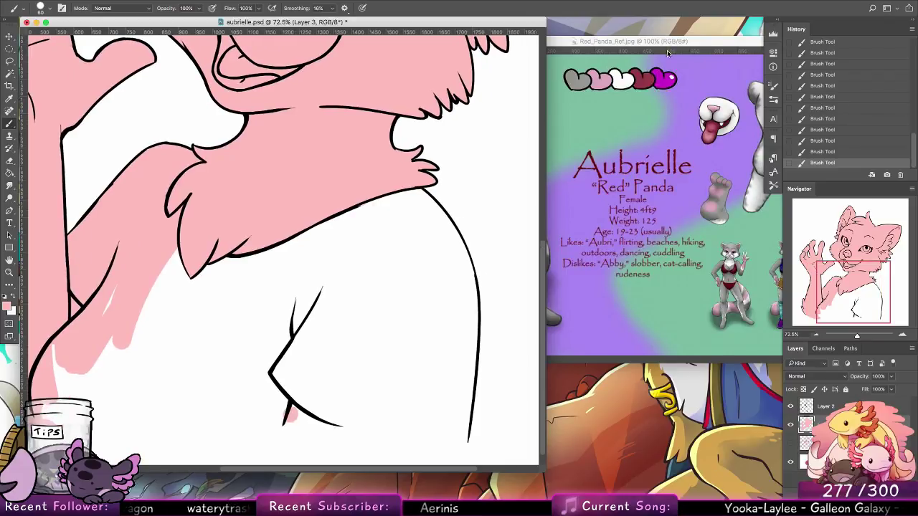
Move the red panda reference over the drawing and open a client's folder within the 2016 commissions folder.
left_click_drag(665, 43, 506, 34)
left_click(730, 181)
double_click(890, 79)
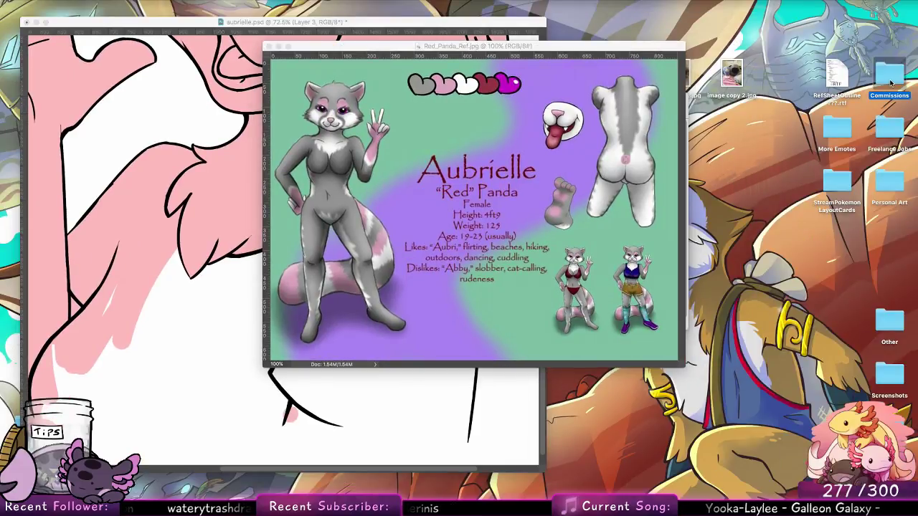
double_click(451, 147)
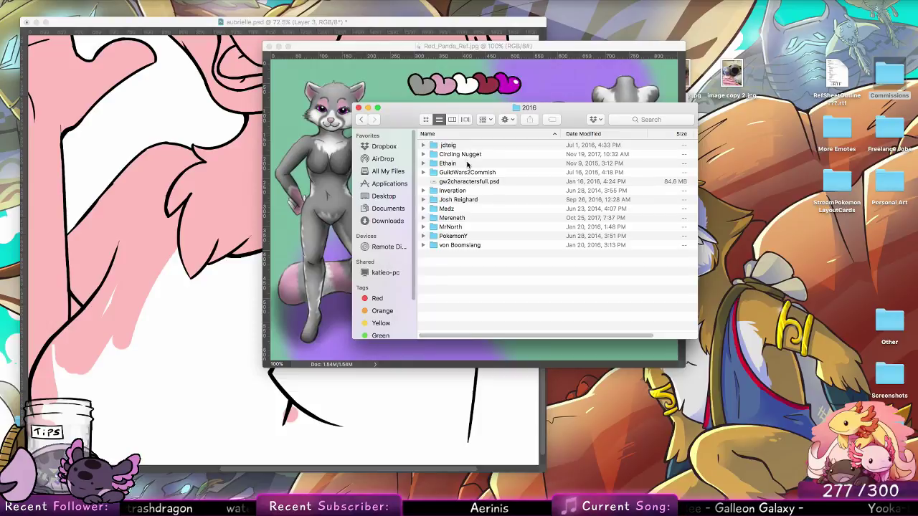
left_click(466, 218)
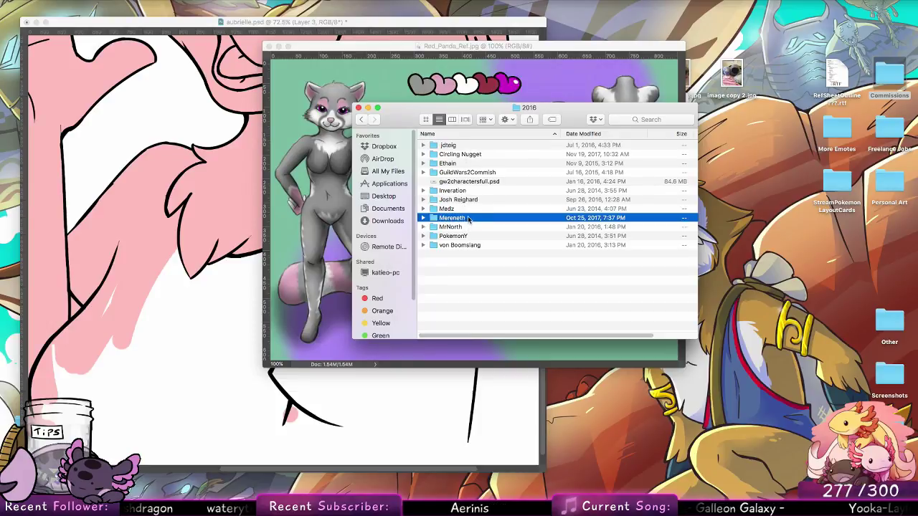
double_click(473, 218)
Open the Myrlla subfolder and preview the finished character artwork JPG.
left_click(475, 163)
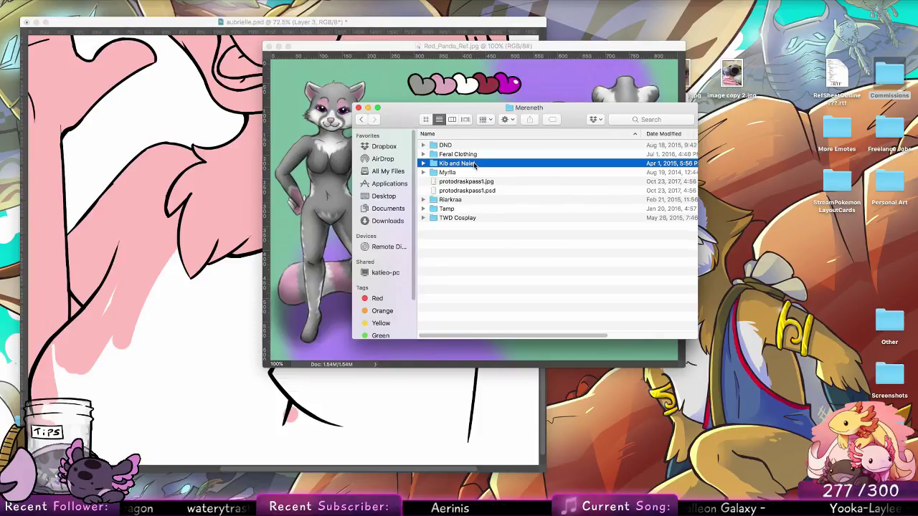
left_click(680, 173)
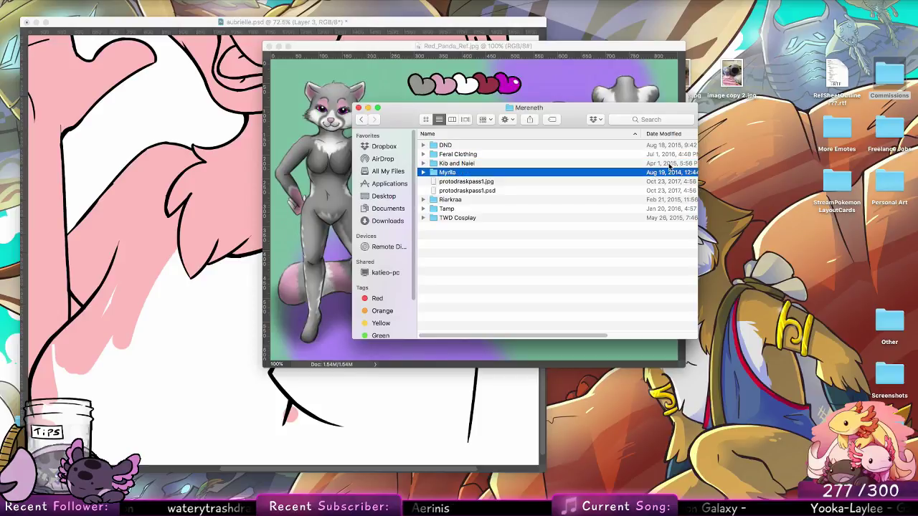
double_click(464, 174)
left_click(470, 146)
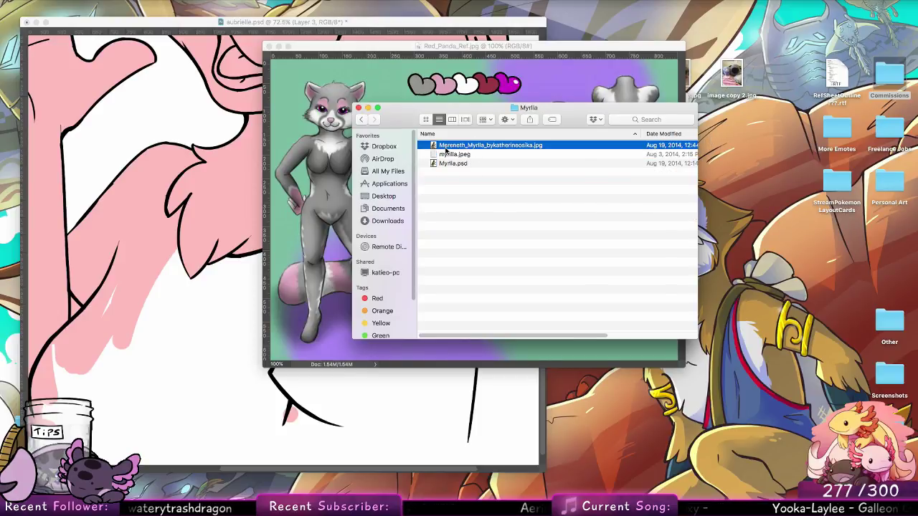
key("space")
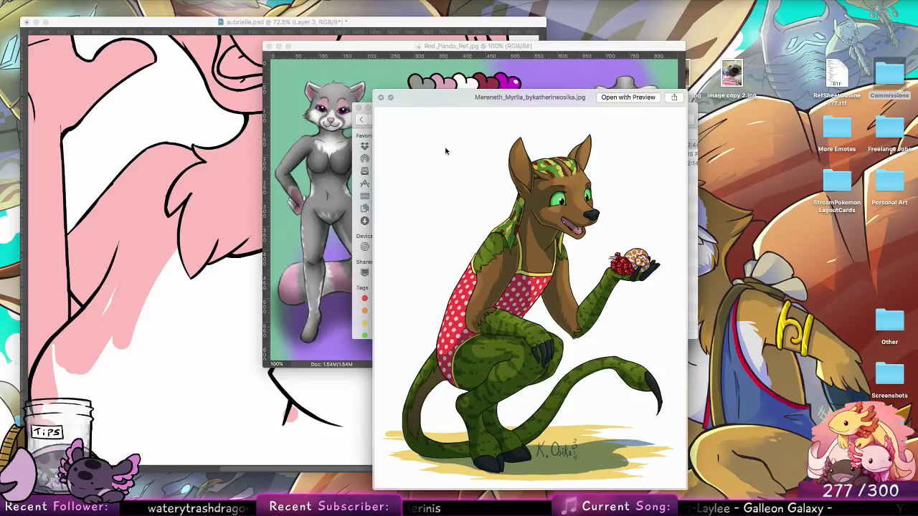
key("space")
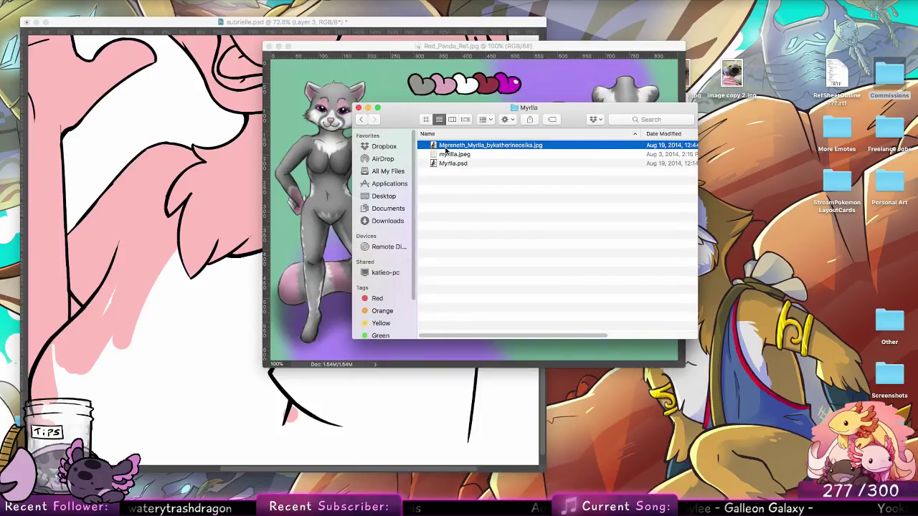
Return to the client's commission folder and sort its contents by date modified.
left_click(361, 120)
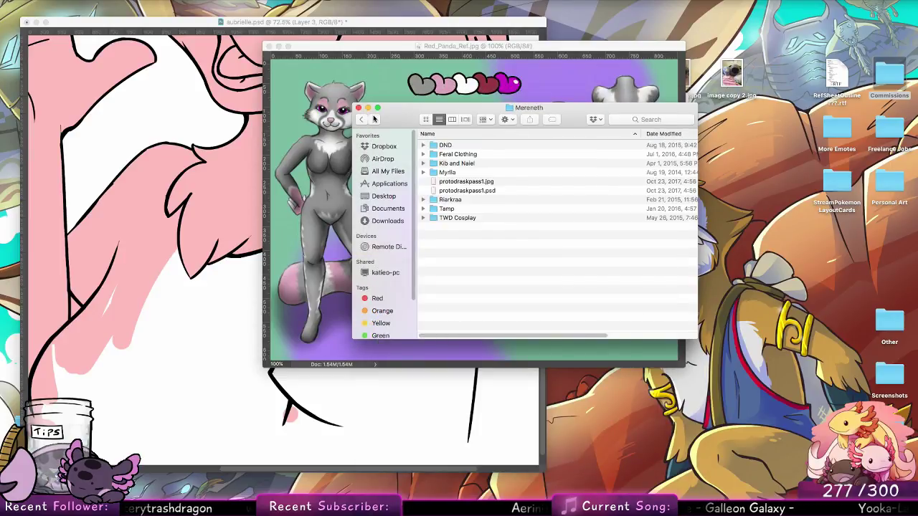
left_click_drag(581, 108, 623, 137)
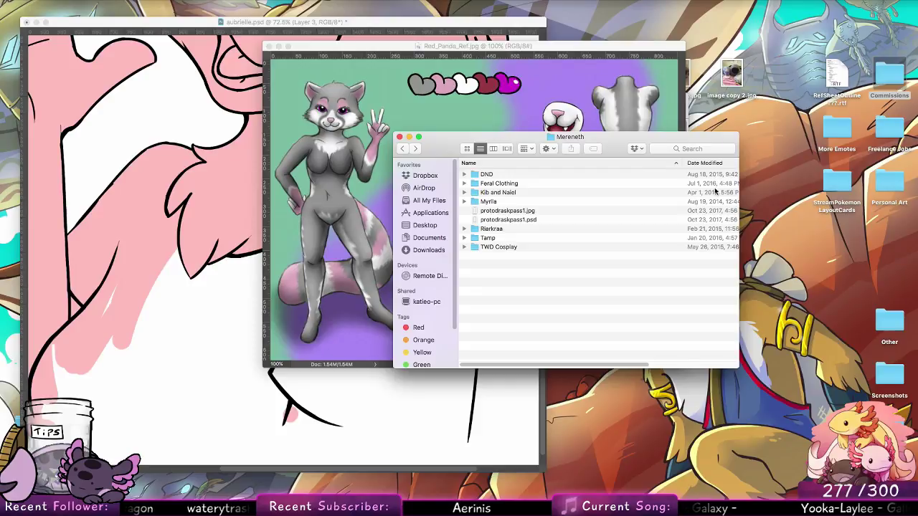
left_click(710, 164)
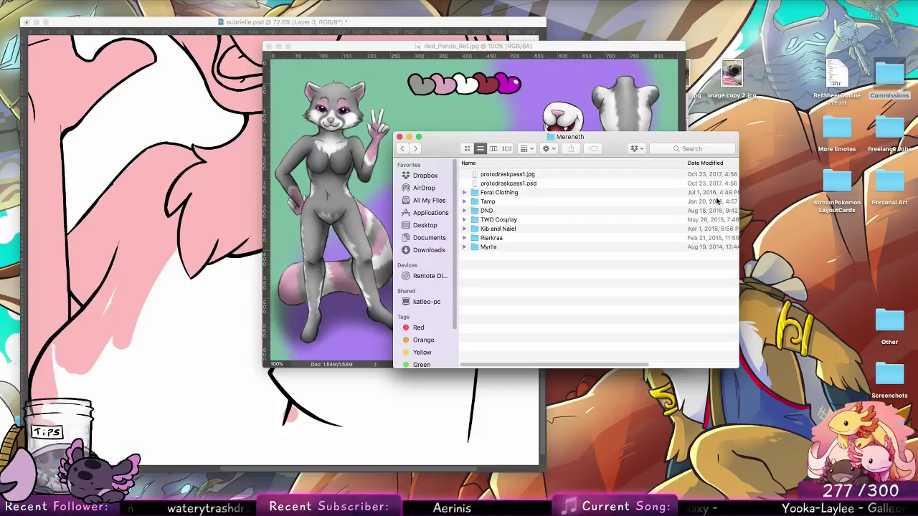
Sort the client's commission folder from oldest to newest modification date and widen the window to show the names and dates.
scroll(717, 190, "right", 5)
left_click(709, 164)
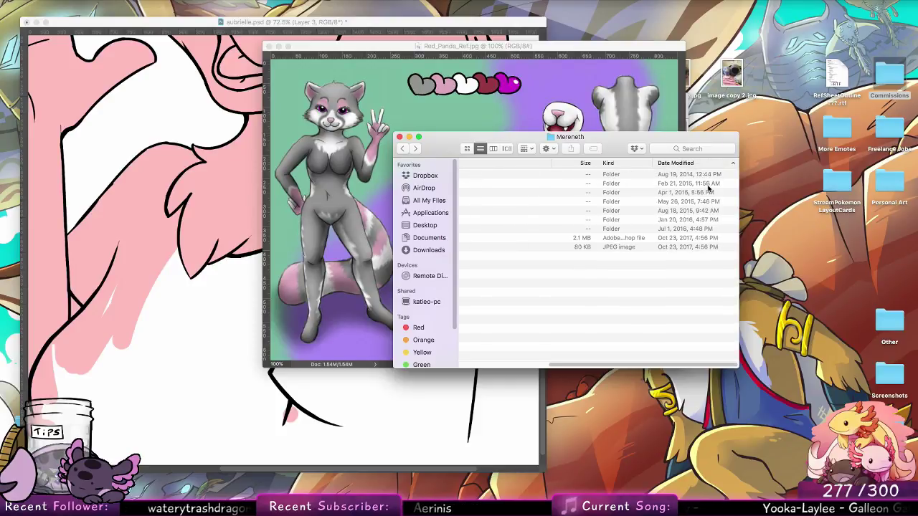
left_click(690, 176)
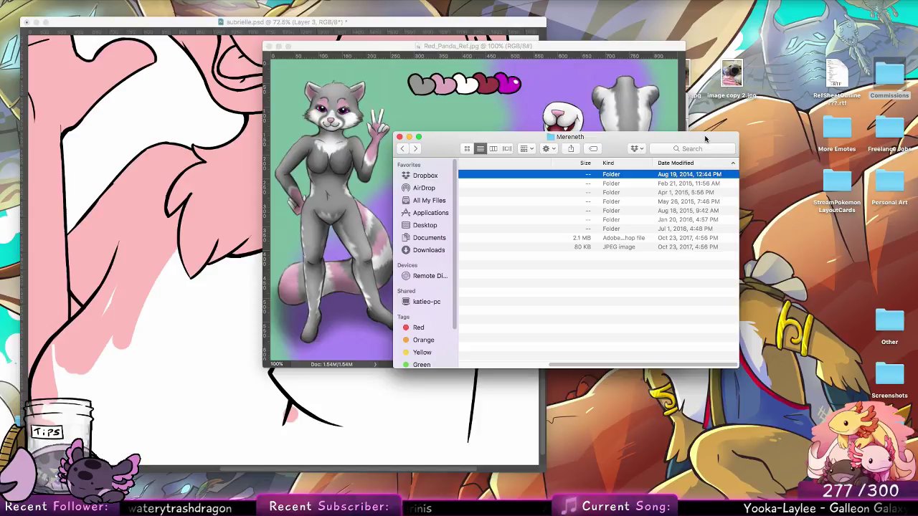
left_click_drag(740, 244, 844, 226)
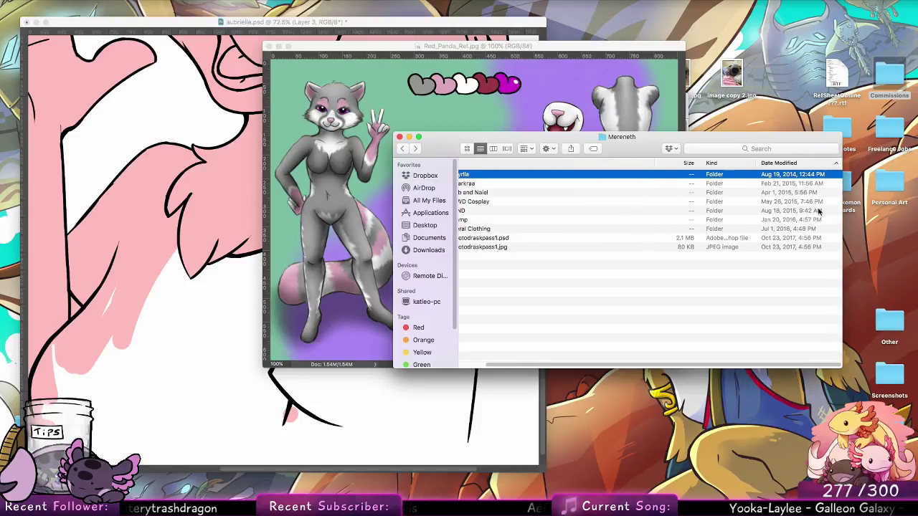
Open the Kib and Naiel subfolder and sort its files from oldest to newest modification date.
double_click(495, 192)
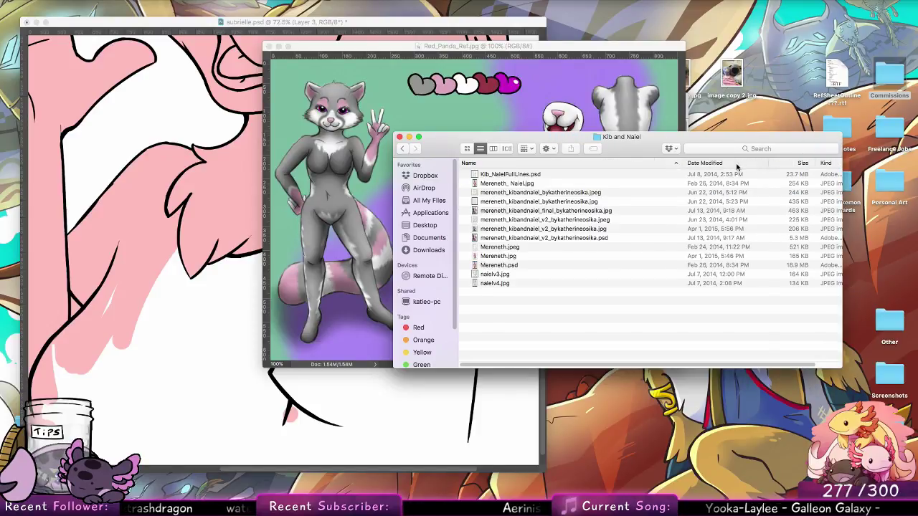
scroll(736, 166, "right", 3)
left_click(769, 165)
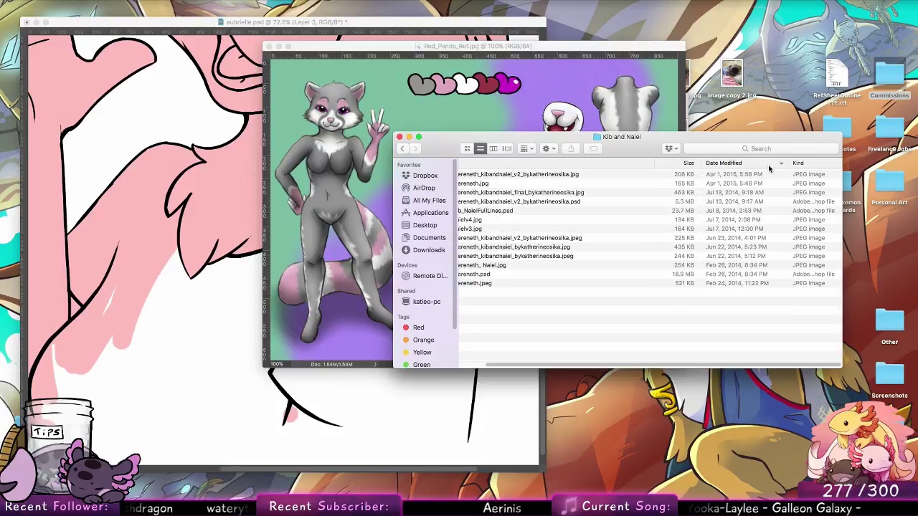
left_click(759, 165)
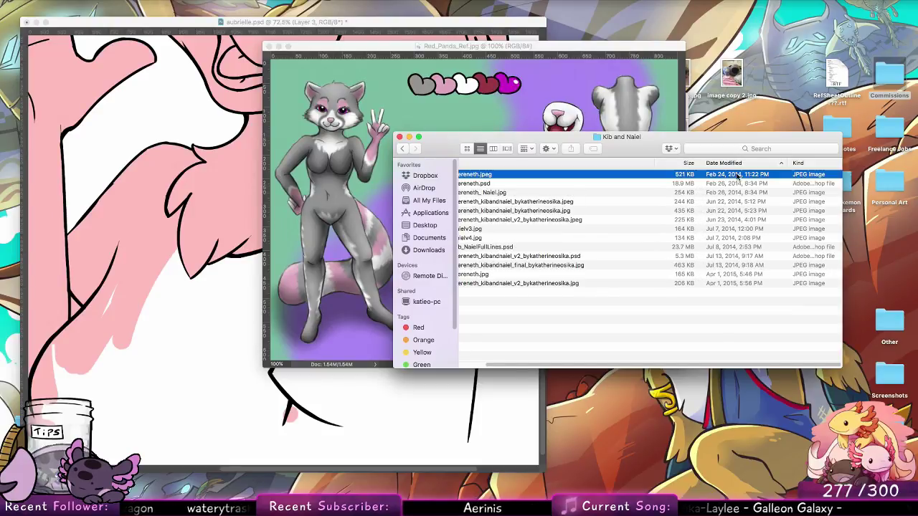
Preview the oldest pencil sketch JPEG and the coloured PSD version of the same character, narrowing the folder window in between.
left_click(750, 175)
key("space")
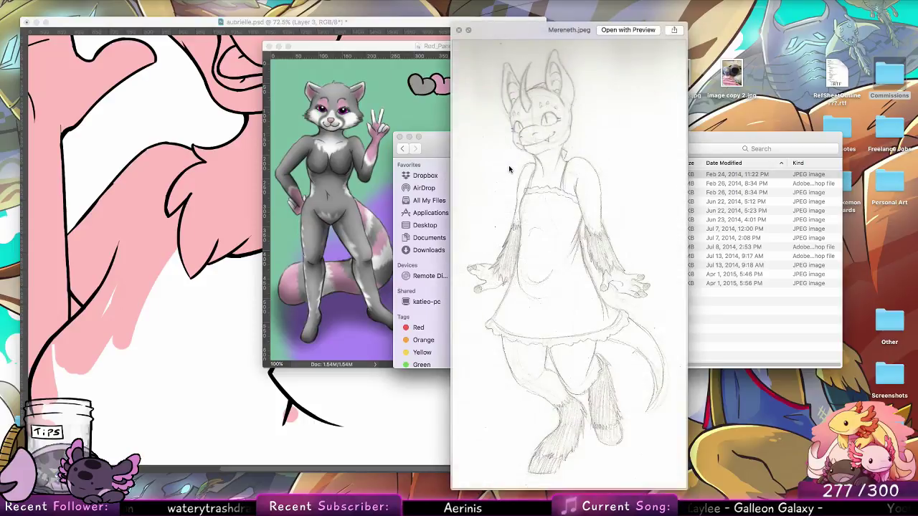
key("space")
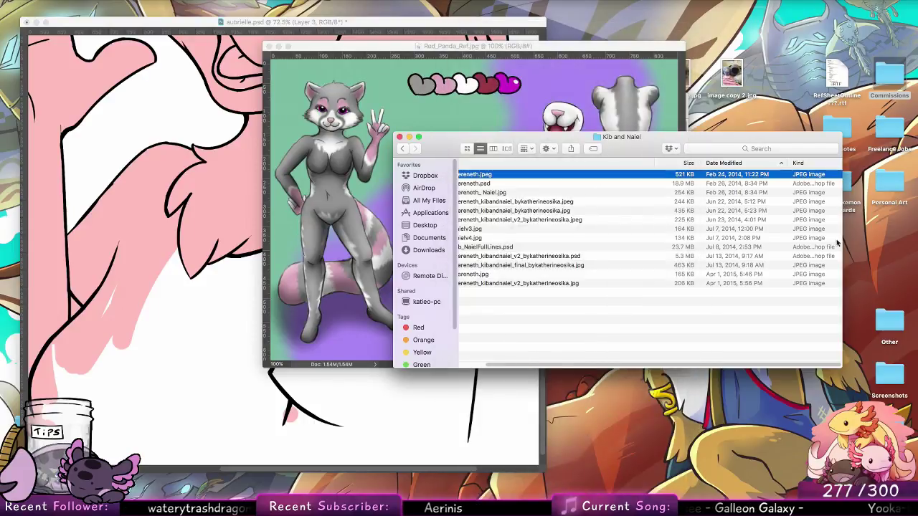
left_click_drag(844, 245, 751, 258)
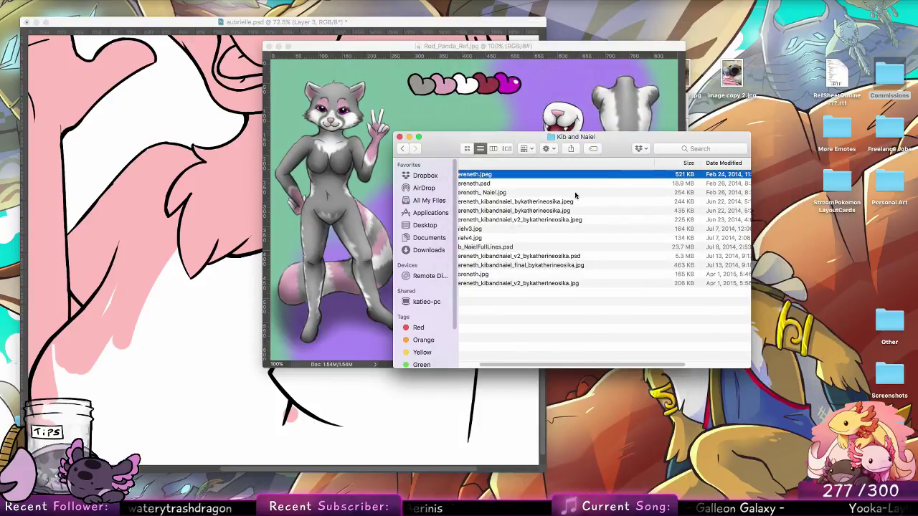
key("space")
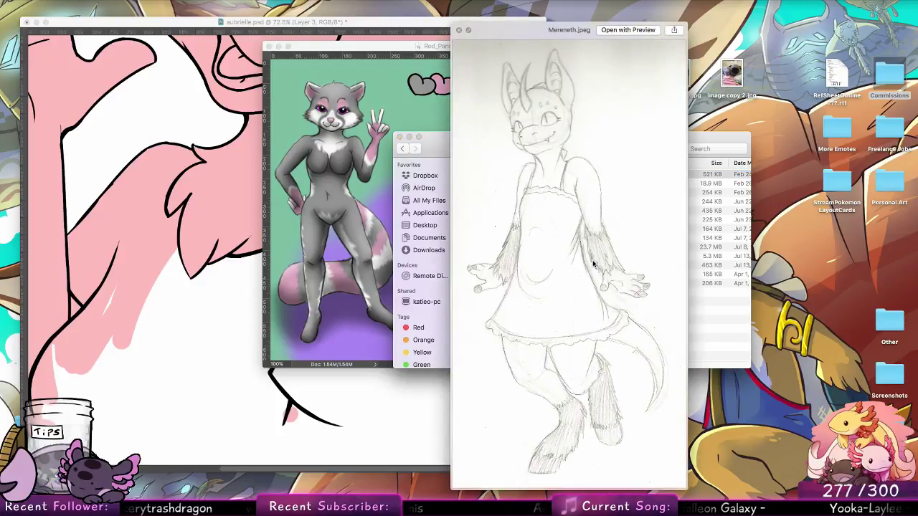
key("Down")
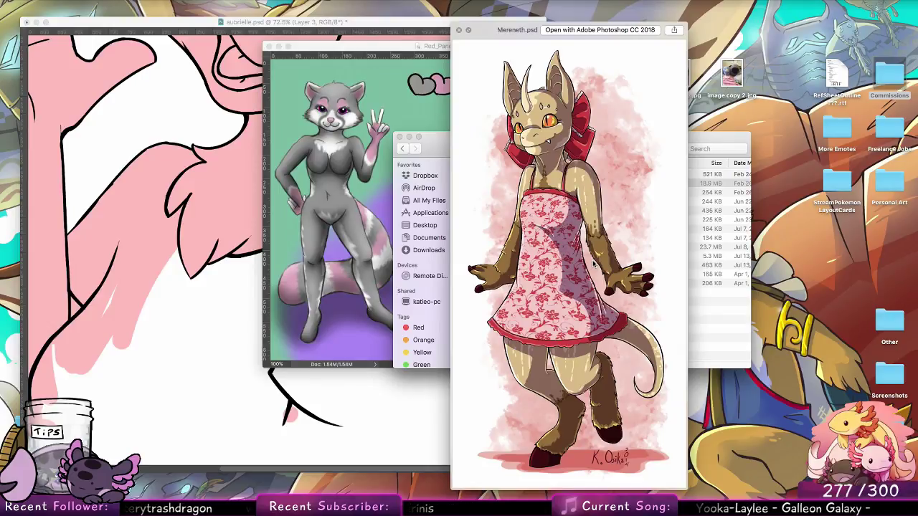
key("space")
Return to the 2016 commissions folder and sort its contents from oldest to newest modification date.
left_click(404, 148)
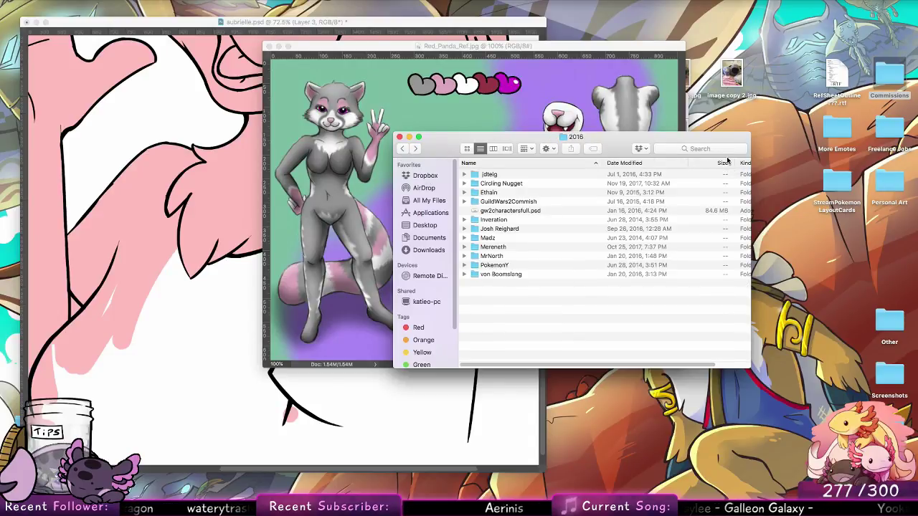
key("c")
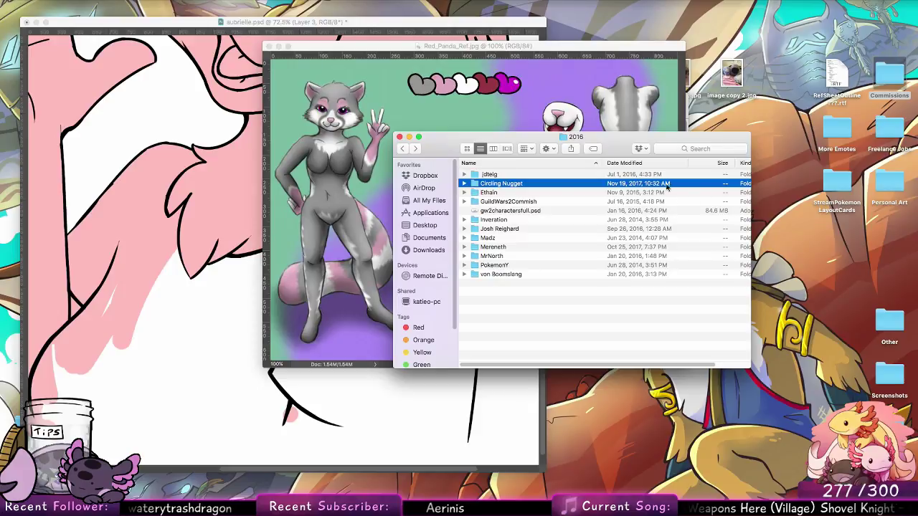
left_click(660, 163)
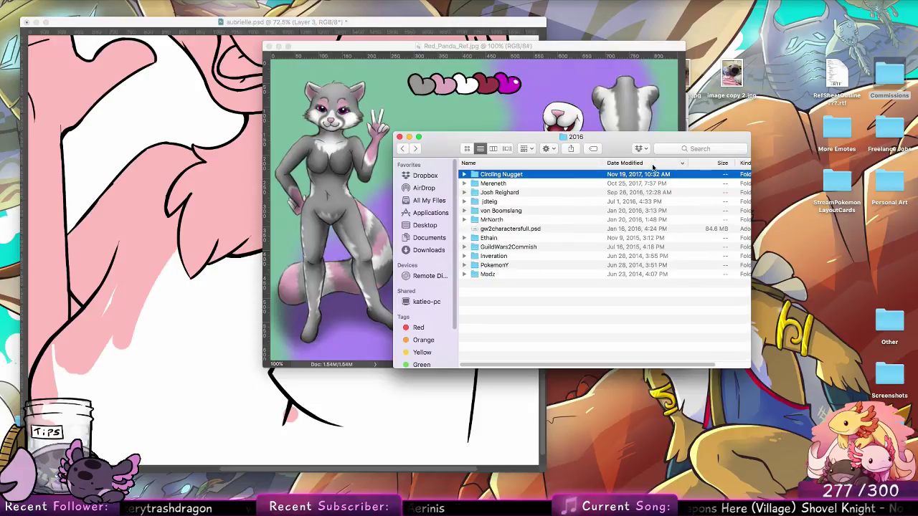
left_click(663, 163)
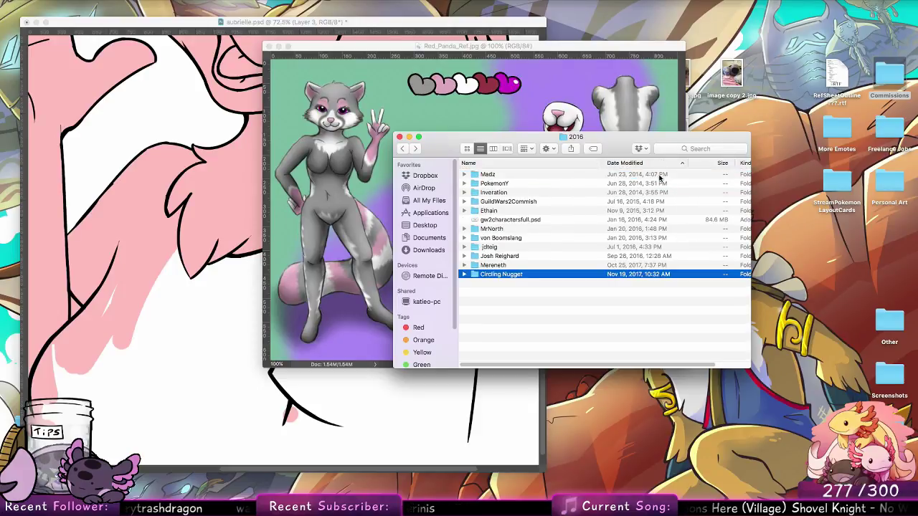
Open the oldest client folder, preview the arlebadge.jpg artwork, and close the folder window.
double_click(502, 176)
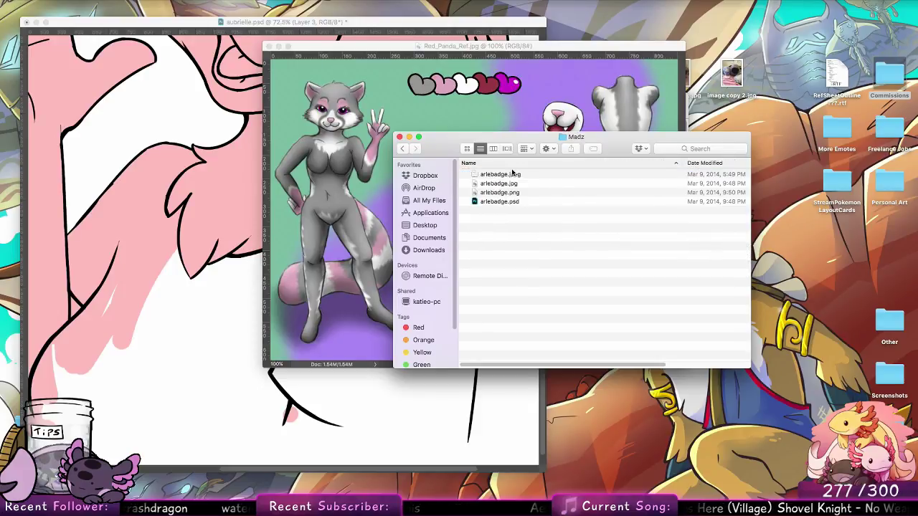
left_click(712, 176)
left_click(532, 184)
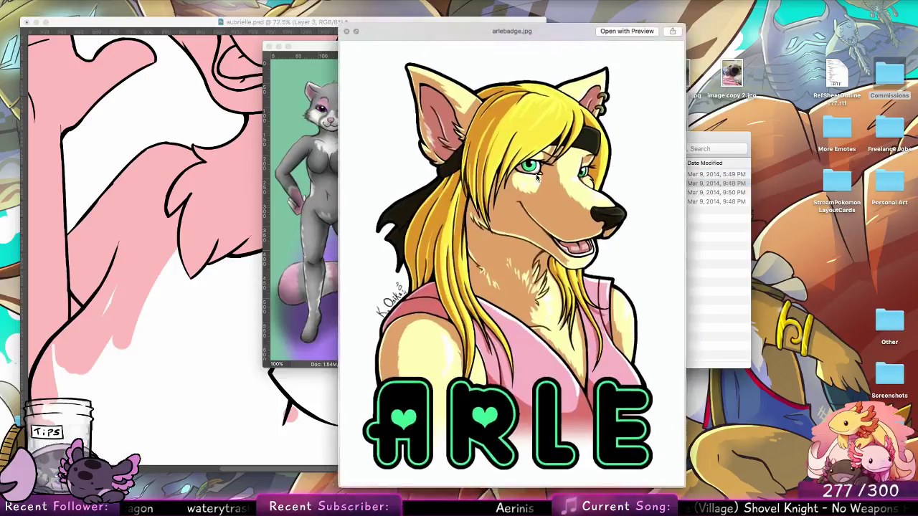
key("space")
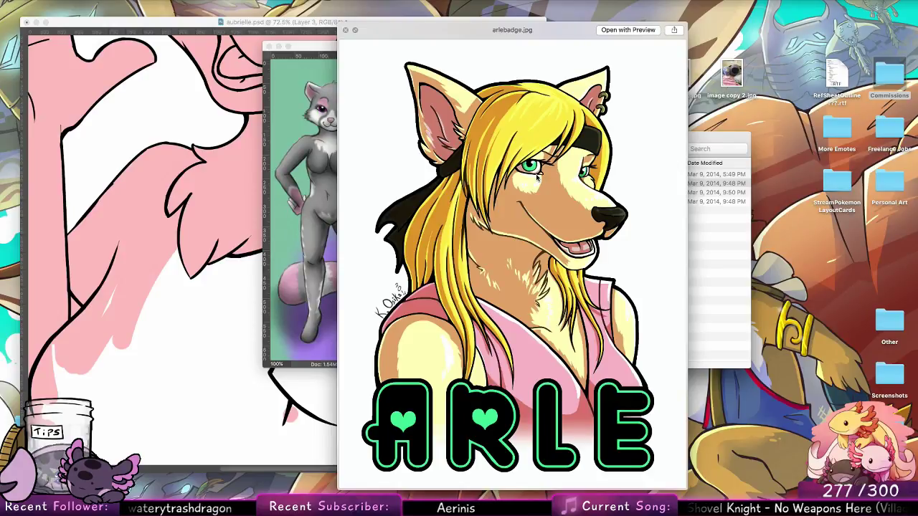
key("space")
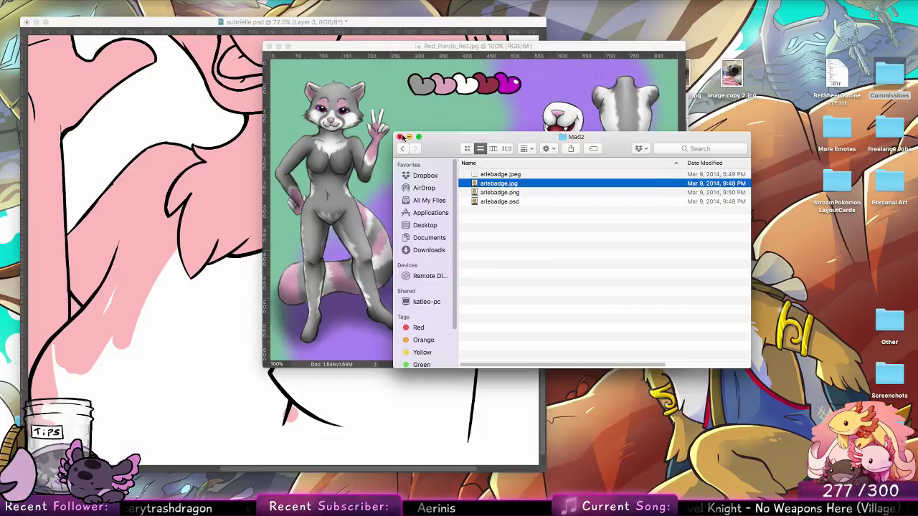
left_click(400, 137)
Switch back to aubrielle.psd in Photoshop and brush light pink over the white area beside the raised arm and below the neck fur.
left_click(224, 284)
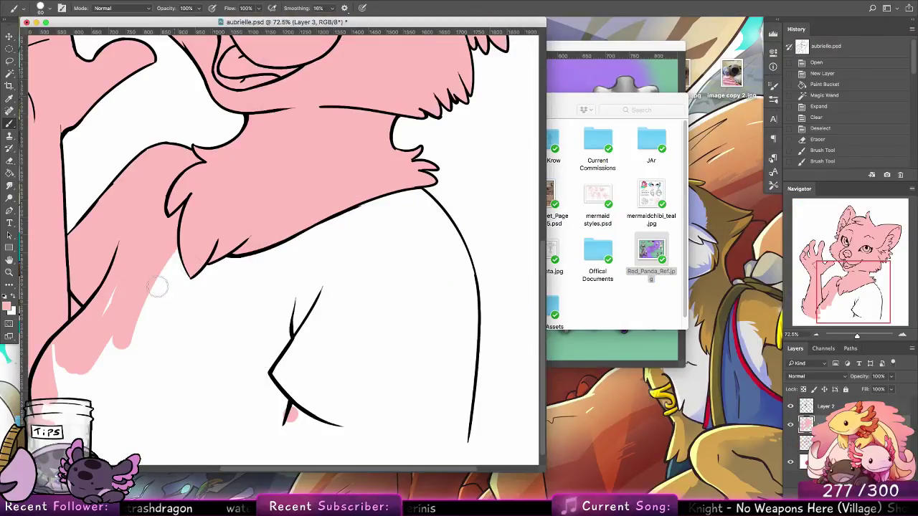
left_click_drag(120, 284, 107, 309)
left_click_drag(172, 261, 100, 390)
left_click_drag(233, 233, 117, 379)
Brush light pink along the inside of the other arm's outer line, from the shoulder down to the line's lower end.
key("space")
mouse_move(324, 252)
left_mouse_down()
mouse_move(320, 235)
mouse_move(307, 234)
left_mouse_up()
mouse_move(399, 181)
left_mouse_down()
mouse_move(435, 225)
mouse_move(434, 234)
mouse_move(412, 190)
mouse_move(448, 276)
left_mouse_up()
mouse_move(439, 234)
left_mouse_down()
mouse_move(449, 265)
mouse_move(451, 324)
left_mouse_up()
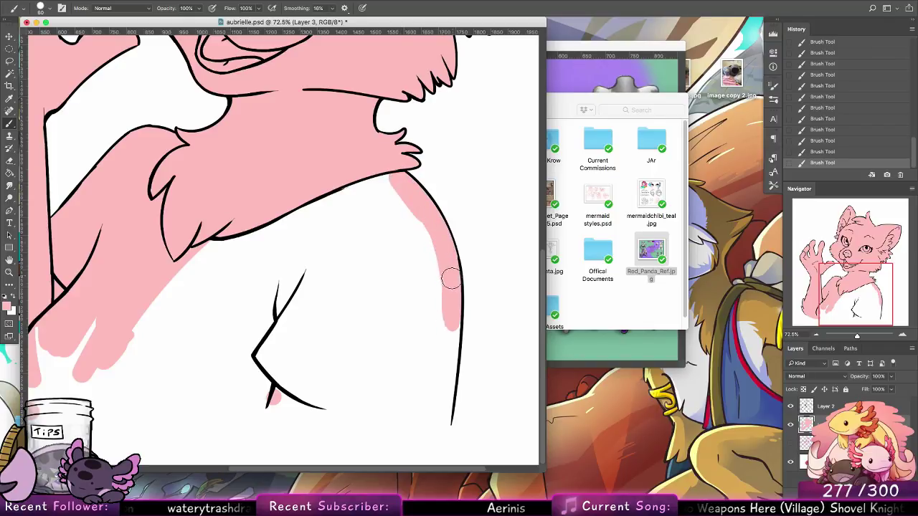
left_click_drag(451, 279, 439, 416)
left_click_drag(449, 323, 434, 424)
left_click_drag(445, 370, 441, 422)
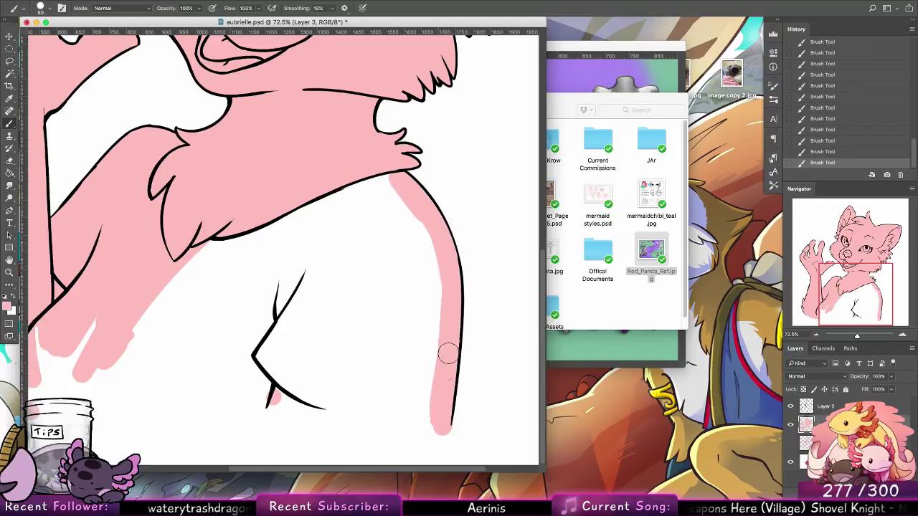
Set the brush size to 300 px and fill the shoulder and upper chest with light pink.
right_click(84, 146)
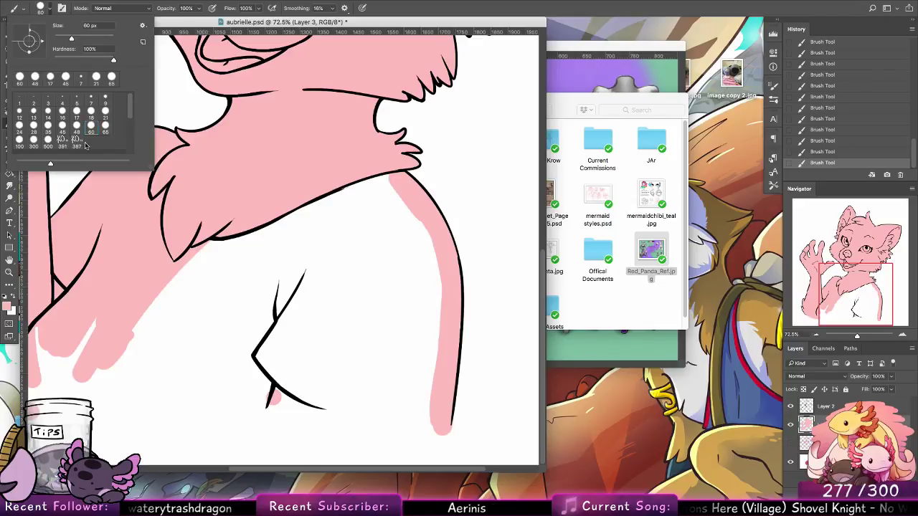
left_click(34, 139)
left_click(406, 290)
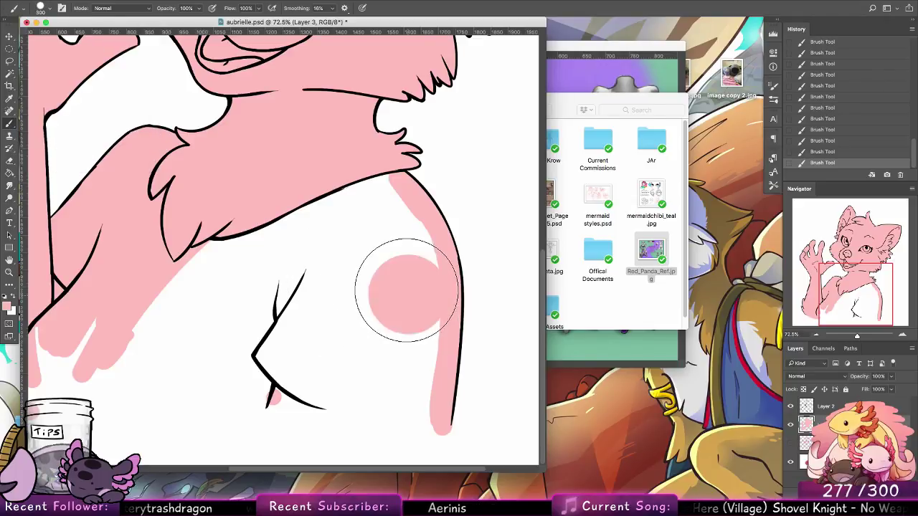
mouse_move(406, 290)
left_mouse_down()
mouse_move(365, 218)
mouse_move(283, 236)
mouse_move(119, 324)
left_mouse_up()
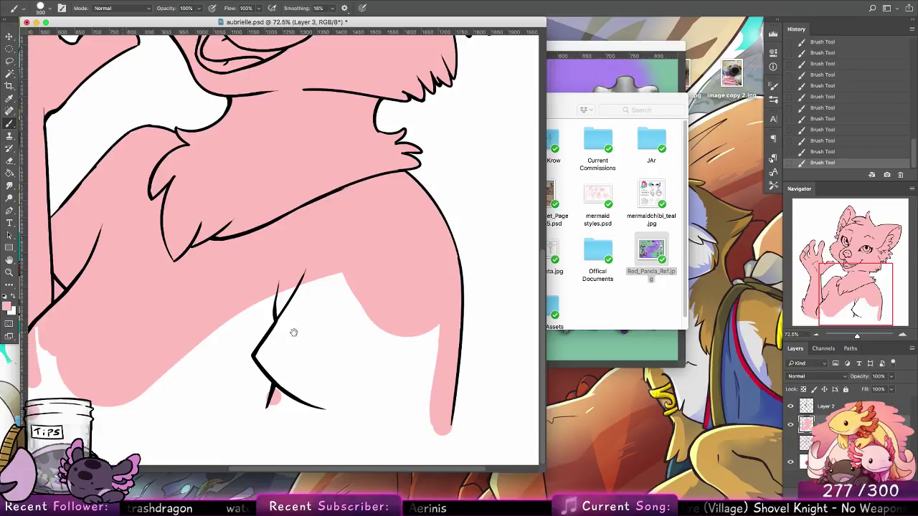
Fill the elbow of the raised arm, the lower chest and most of the other arm with light pink.
mouse_move(293, 332)
left_mouse_down()
mouse_move(344, 308)
mouse_move(375, 332)
left_mouse_up()
mouse_move(277, 303)
left_mouse_down()
mouse_move(154, 328)
mouse_move(113, 374)
left_mouse_up()
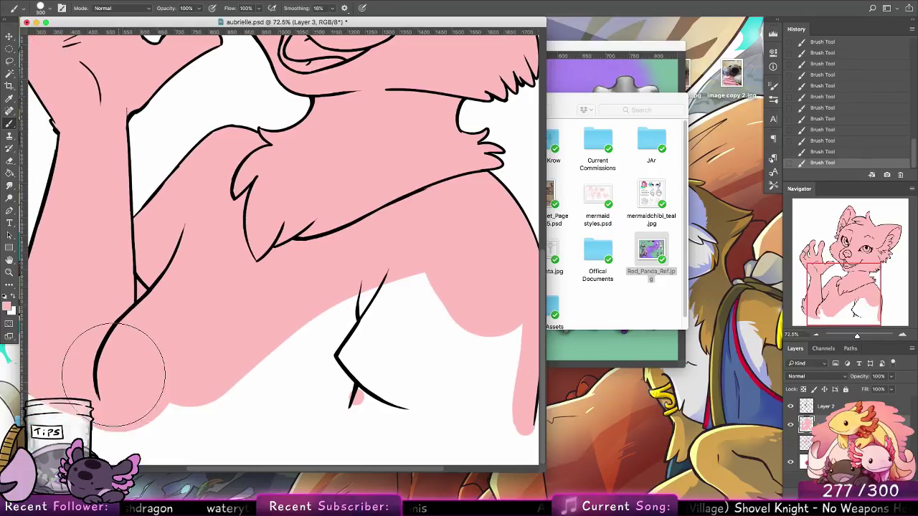
left_click_drag(247, 344, 299, 348)
mouse_move(120, 371)
left_mouse_down()
mouse_move(154, 389)
mouse_move(469, 380)
mouse_move(414, 316)
mouse_move(262, 328)
left_mouse_up()
left_click_drag(260, 334, 242, 342)
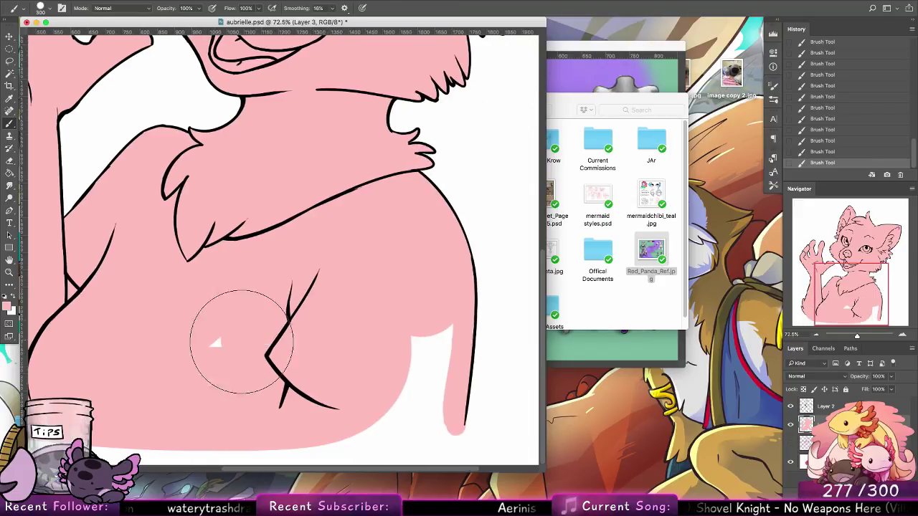
Cover the remaining white gap in the lower arm with light pink, undoing the last two strokes and repainting them along the lower edge.
mouse_move(402, 344)
left_mouse_down()
mouse_move(412, 404)
mouse_move(358, 413)
mouse_move(149, 396)
mouse_move(93, 342)
left_mouse_up()
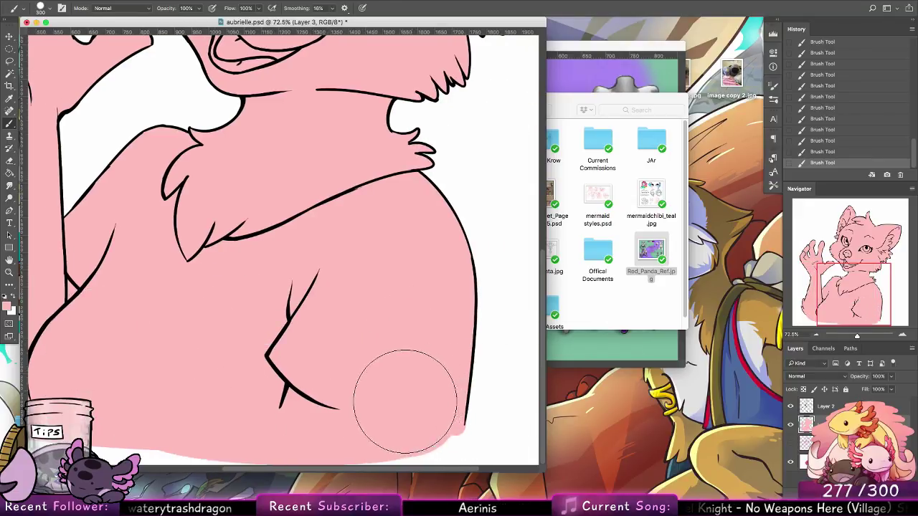
key("ctrl+alt+z")
key("ctrl+alt+z")
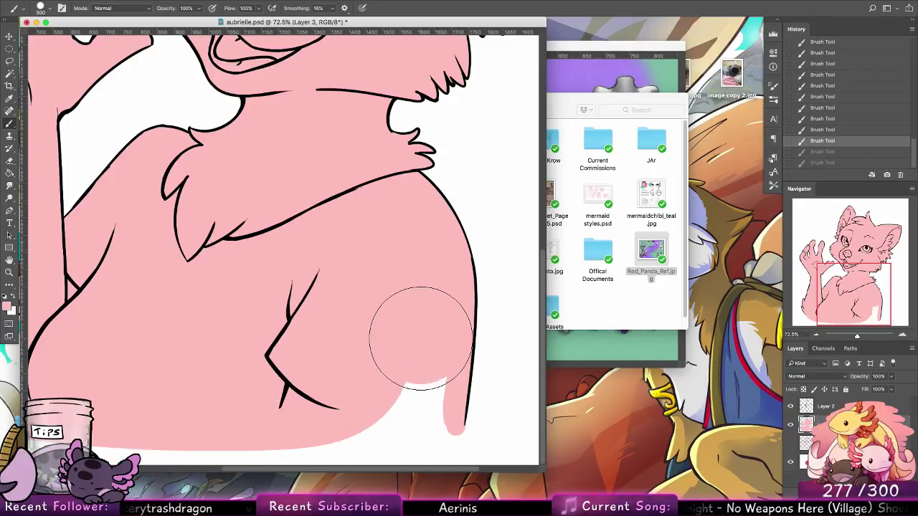
mouse_move(421, 339)
left_mouse_down()
mouse_move(402, 389)
mouse_move(93, 384)
left_mouse_up()
Switch to Finder and look through the 2015 folder in the Personal Art archive on the Desktop.
left_click(661, 290)
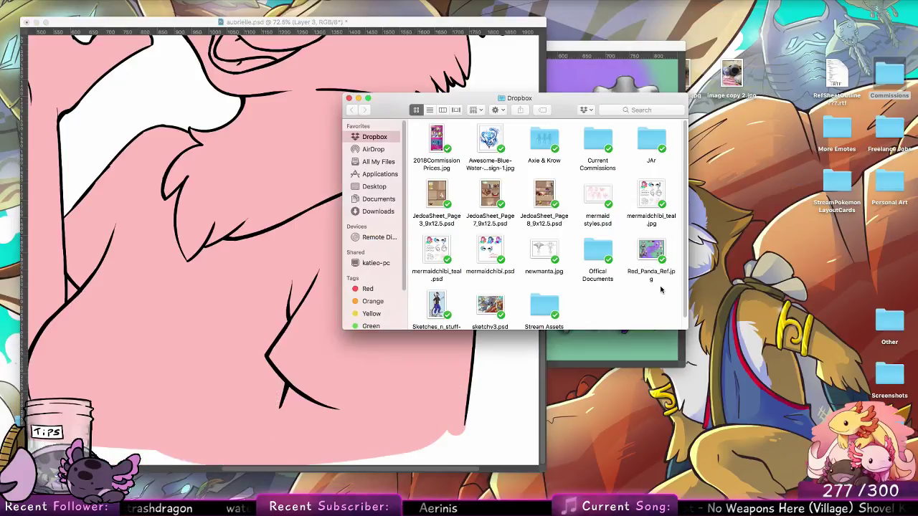
left_click(379, 187)
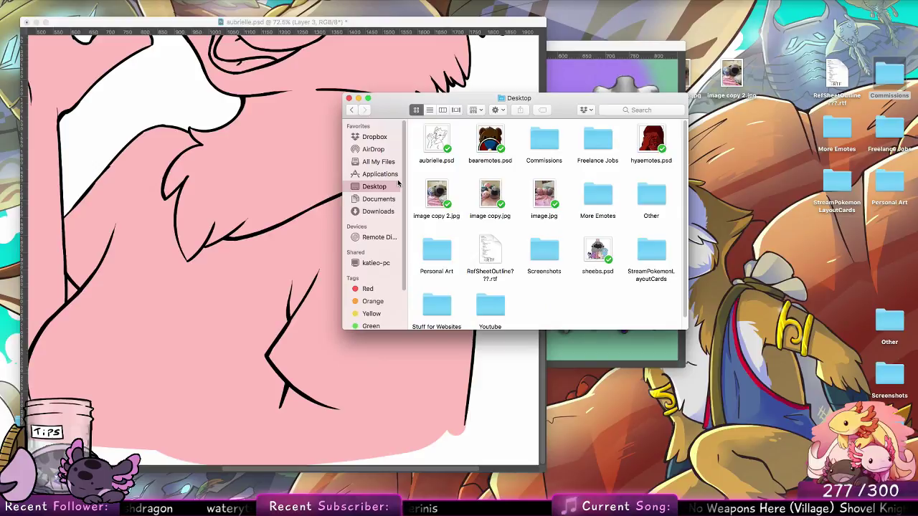
left_click(428, 256)
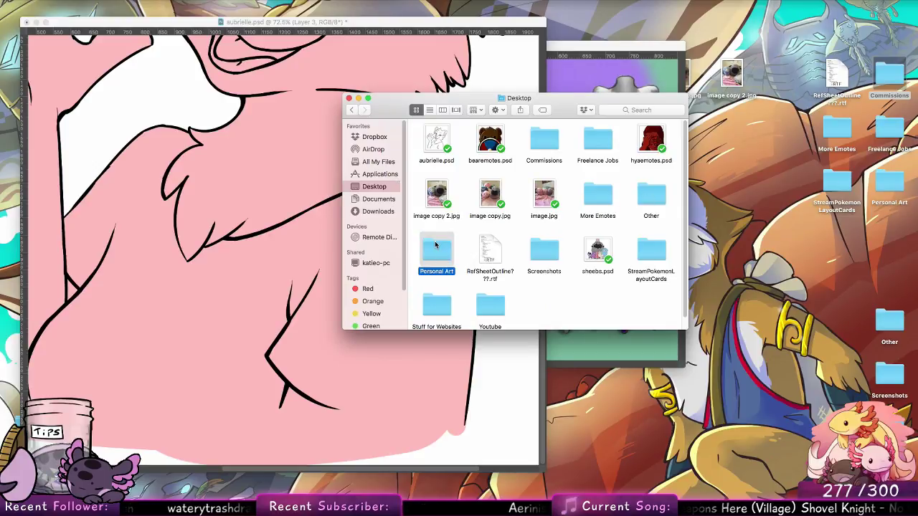
double_click(440, 255)
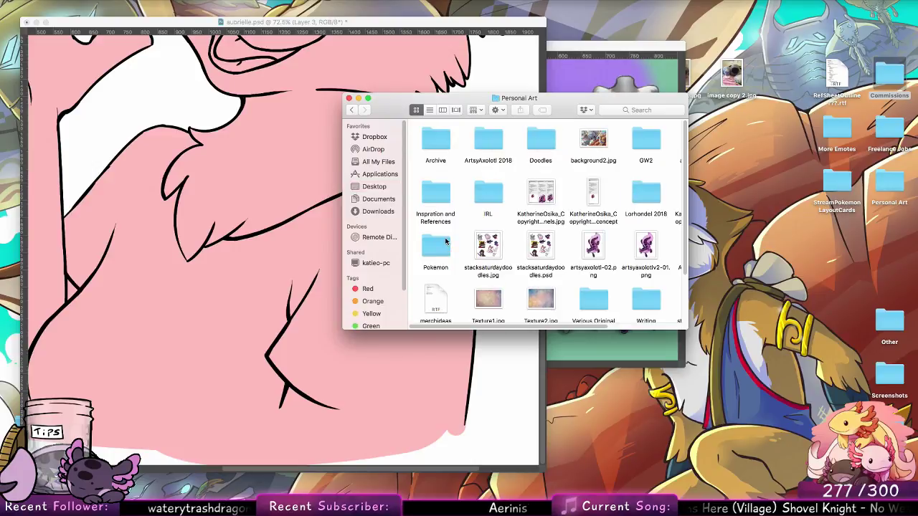
double_click(433, 141)
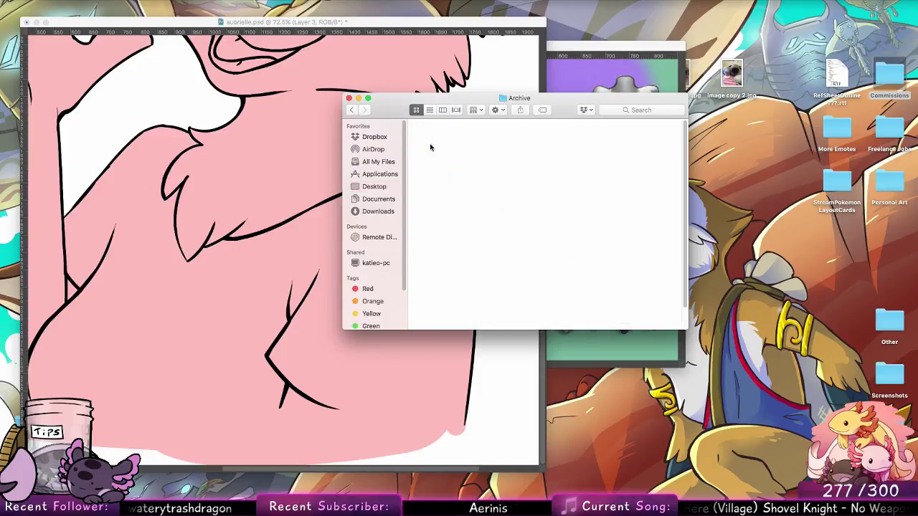
double_click(434, 141)
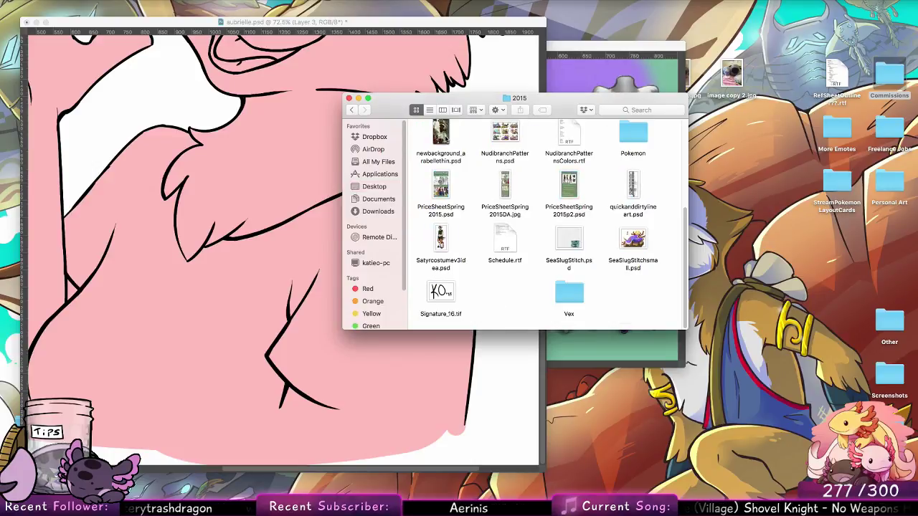
scroll(609, 158, "up", 5)
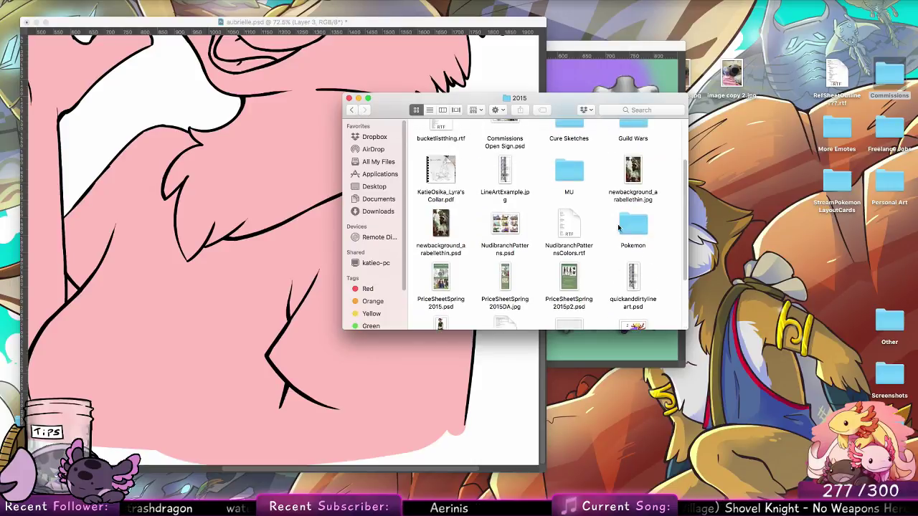
Browse the archive's Pre 2015 folder and look at the artwork in its Fan Stuff subfolder.
left_click(352, 110)
left_click(542, 145)
double_click(542, 144)
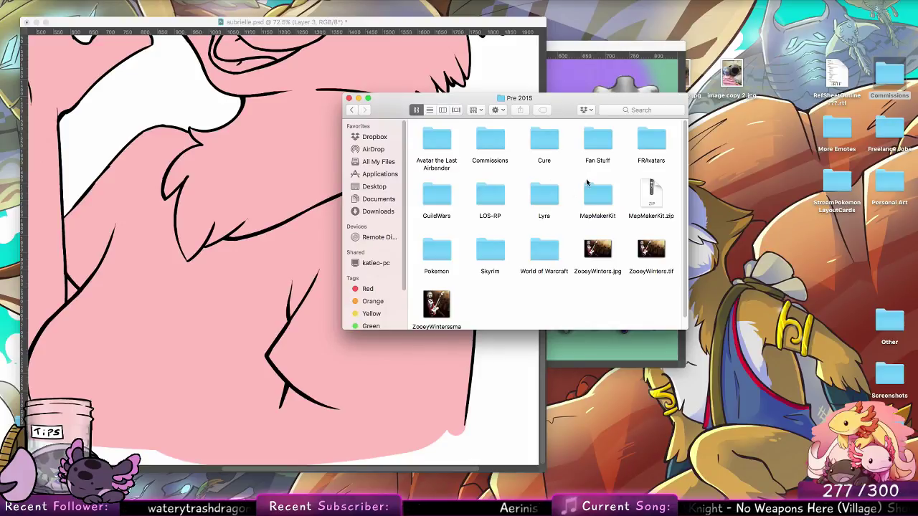
left_click_drag(647, 104, 745, 146)
double_click(696, 183)
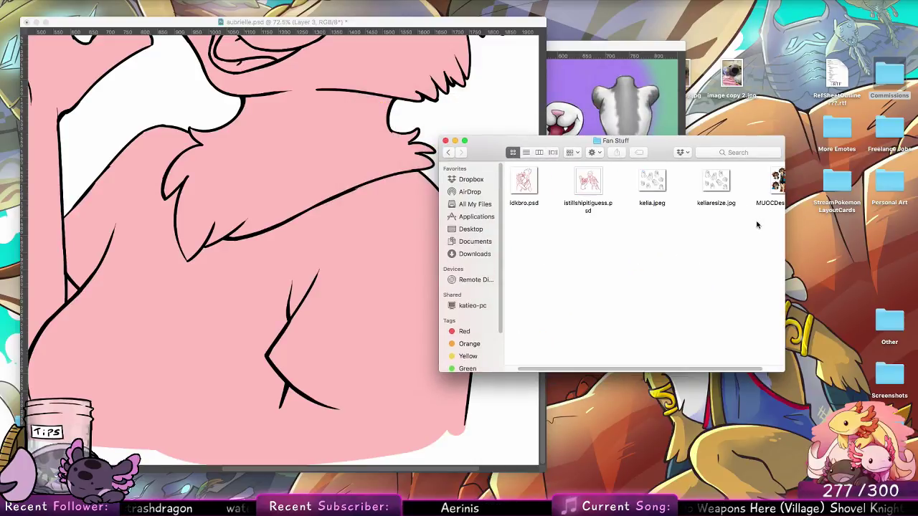
left_click(448, 152)
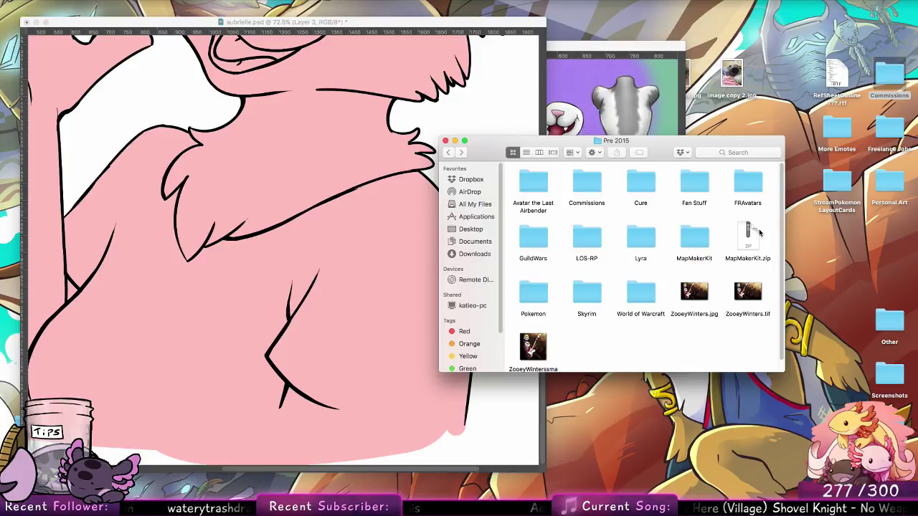
Go back to the archive and scan the files of the 2015 folder once more.
left_click(449, 152)
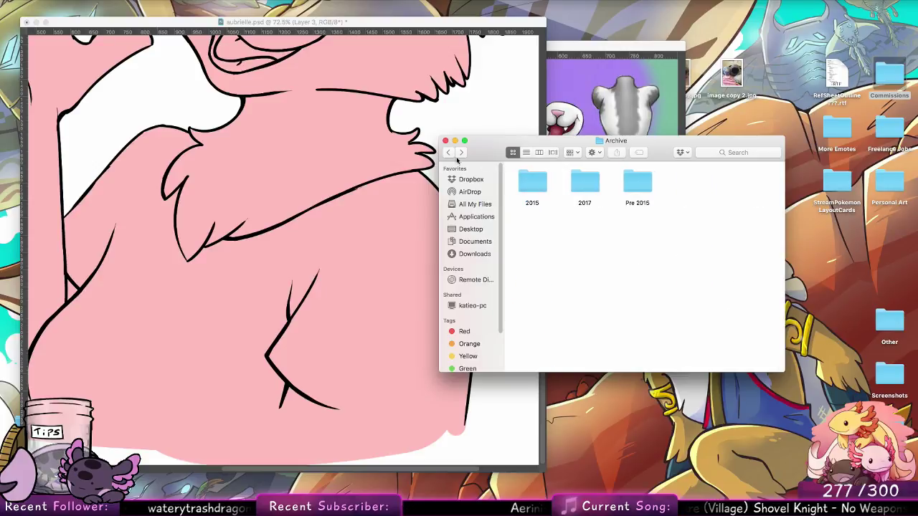
double_click(538, 187)
scroll(710, 273, "down", 5)
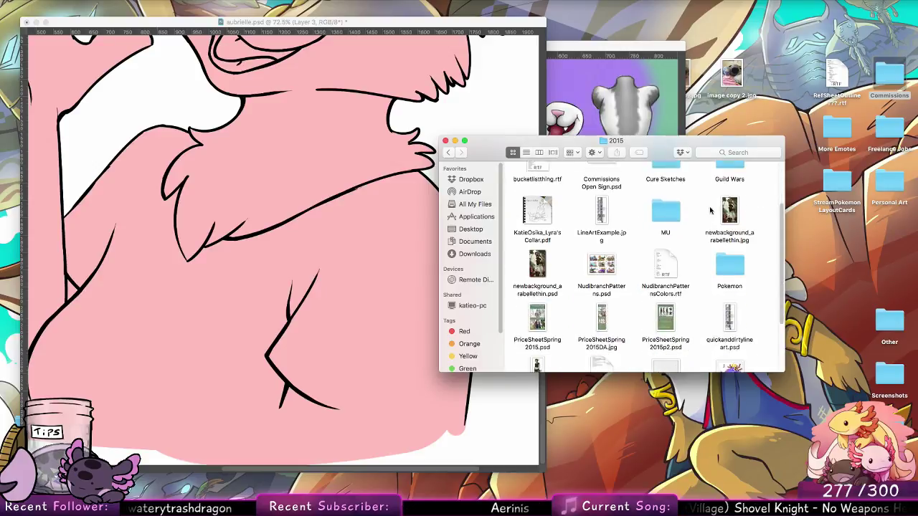
scroll(707, 287, "down", 3)
key("super+Up")
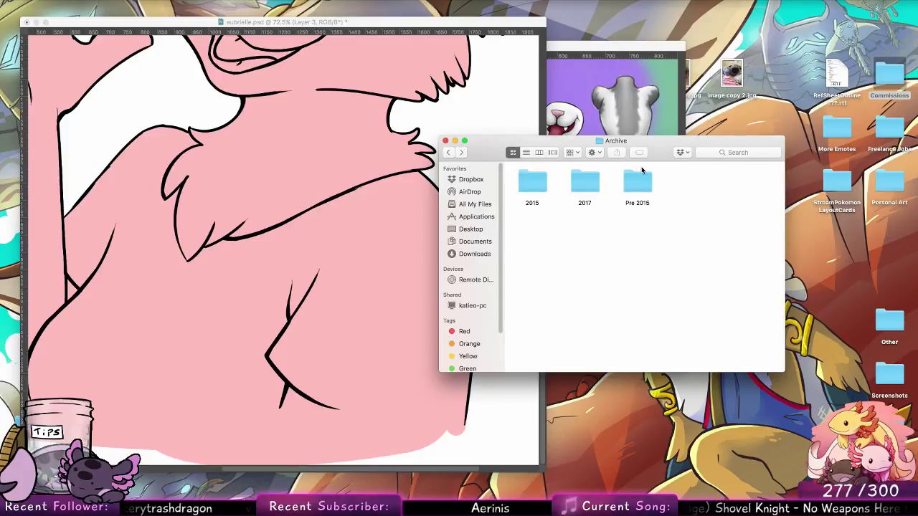
Look at the Neopets artwork in the archive's 2017 folder and close the file browser.
left_click(590, 184)
double_click(591, 184)
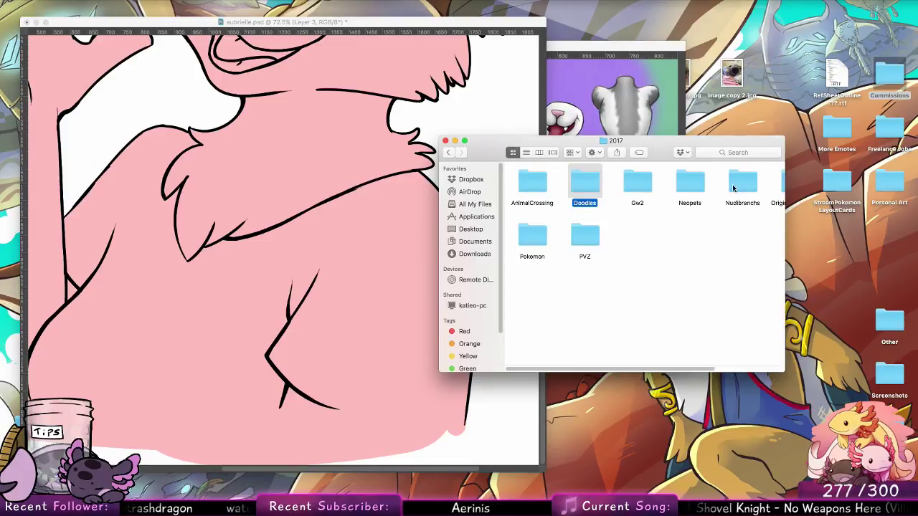
double_click(690, 183)
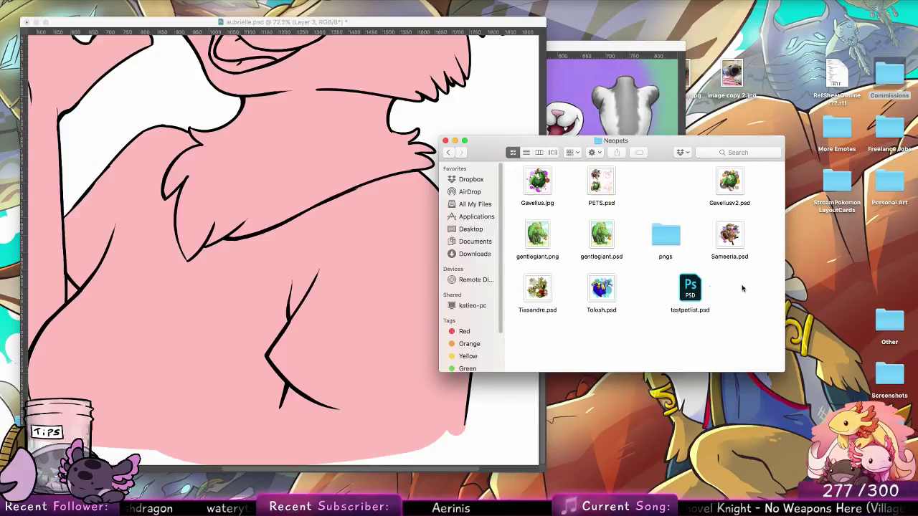
left_click(445, 140)
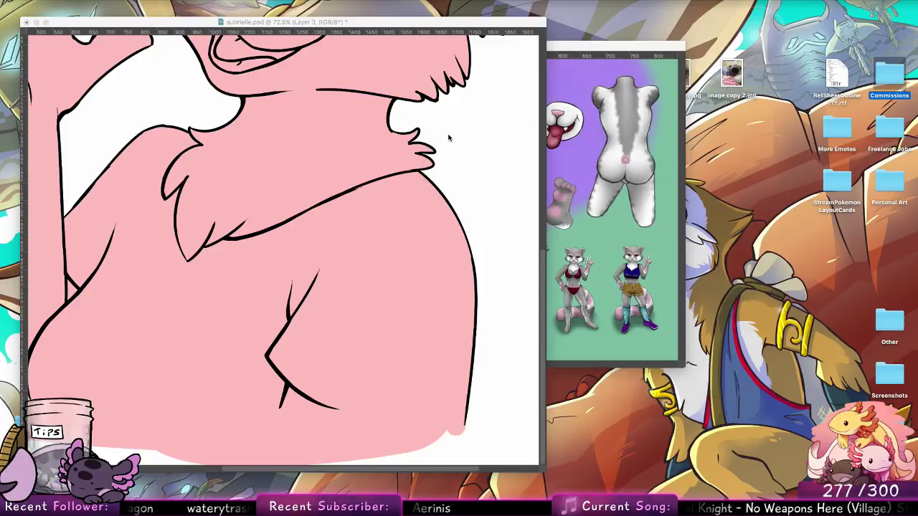
Switch back to Photoshop, place Red_Panda_Ref.jpg beside the drawing and sample the gray fur colour with the whole character in view.
left_click(393, 258)
left_click(9, 273)
mouse_move(381, 214)
left_mouse_down()
mouse_move(336, 222)
mouse_move(346, 214)
left_mouse_up()
left_click(9, 124)
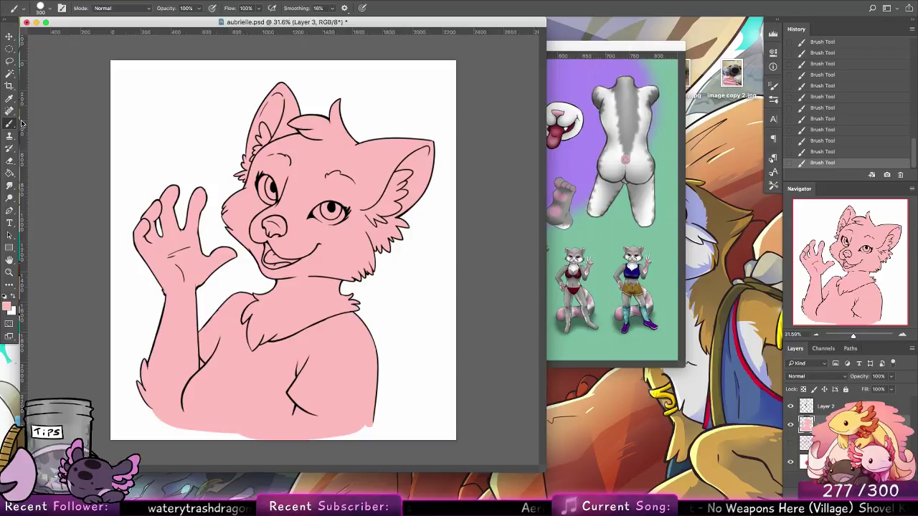
left_click_drag(556, 46, 748, 67)
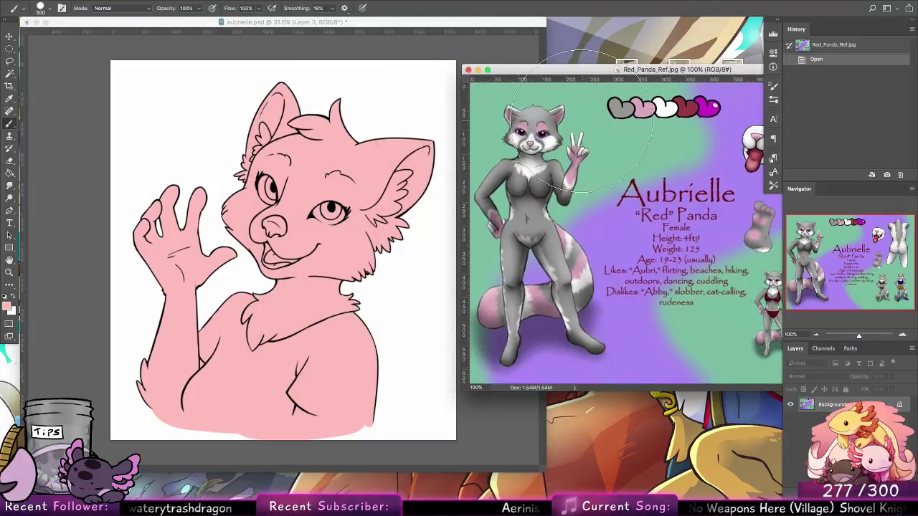
left_click(261, 179)
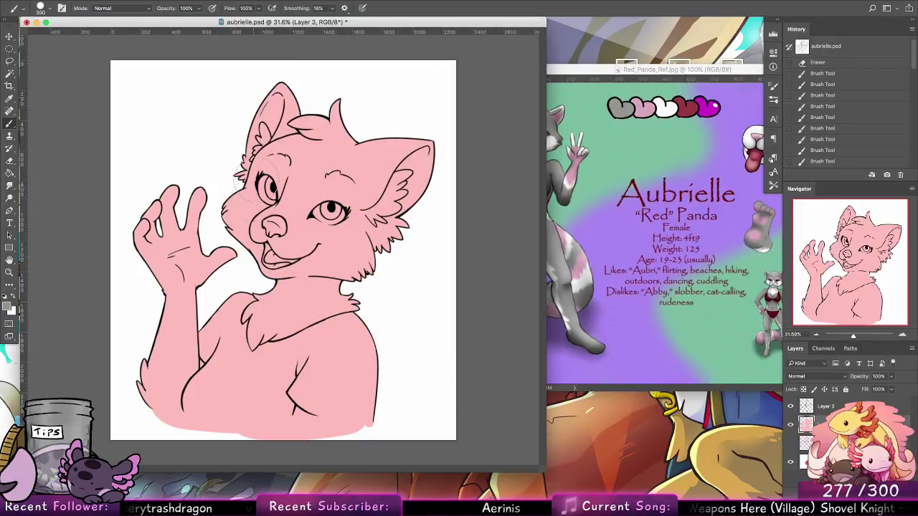
Add a new layer above the pink base and make it a clipping mask.
left_click(887, 509)
right_click(827, 424)
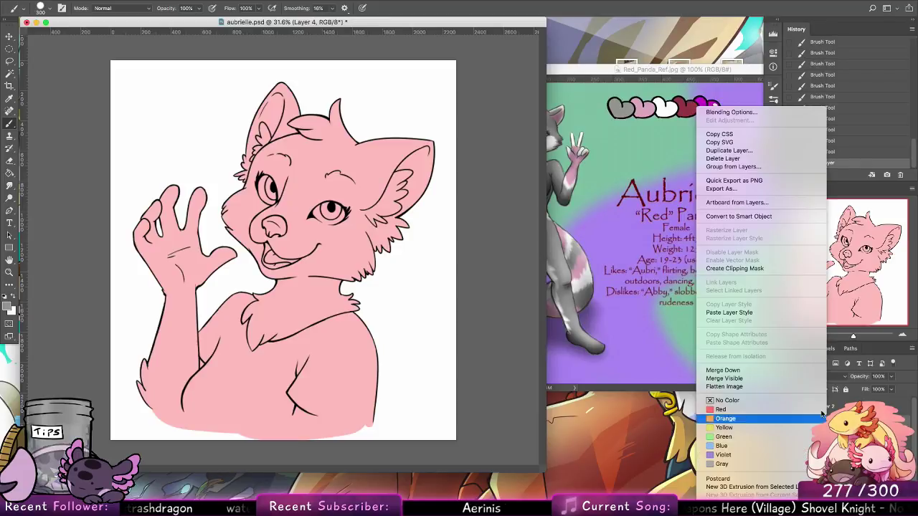
left_click(733, 269)
left_click(46, 9)
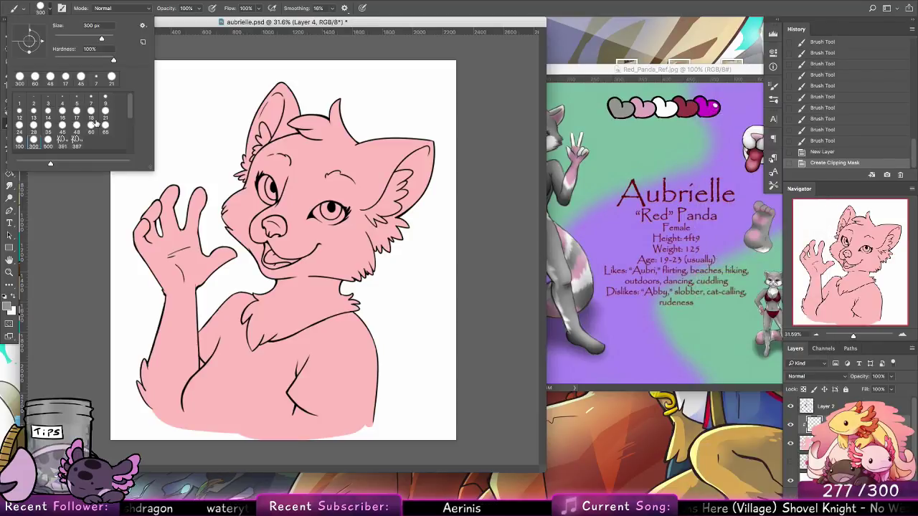
mouse_move(319, 115)
left_mouse_down()
mouse_move(304, 104)
mouse_move(124, 253)
left_mouse_up()
key("super+z")
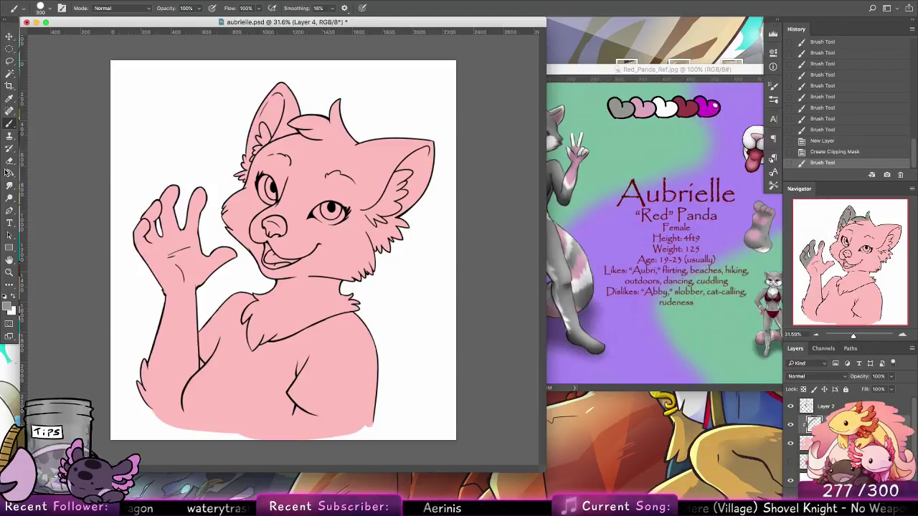
Fill the clipped layer with the sampled gray using the Paint Bucket.
left_click(9, 174)
left_click(323, 183)
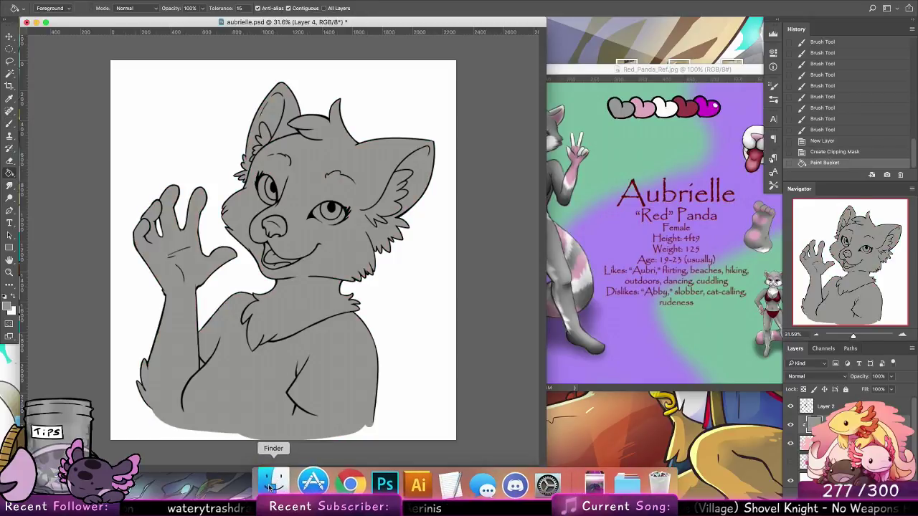
Switch to Finder, search all files for "aisha" and "draw it again", and return to the painting in Photoshop.
left_click(272, 486)
left_click(284, 486)
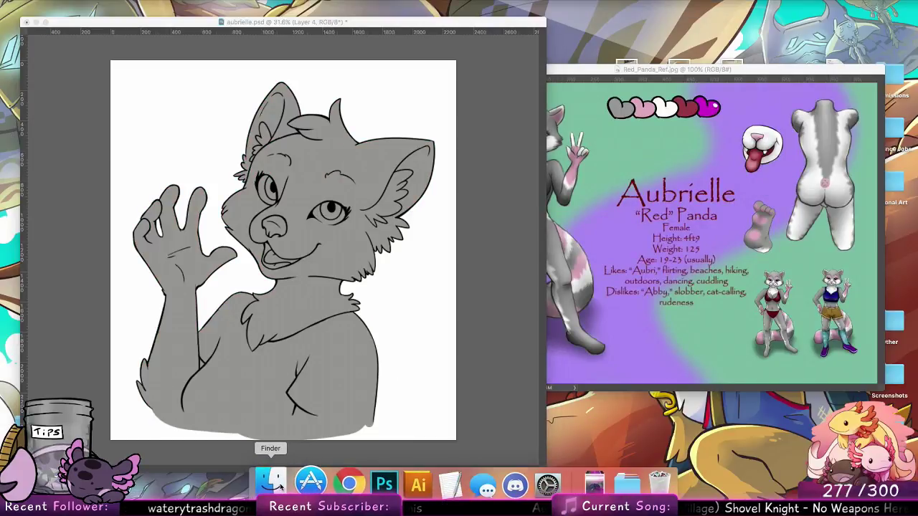
left_click(631, 225)
type("aisha")
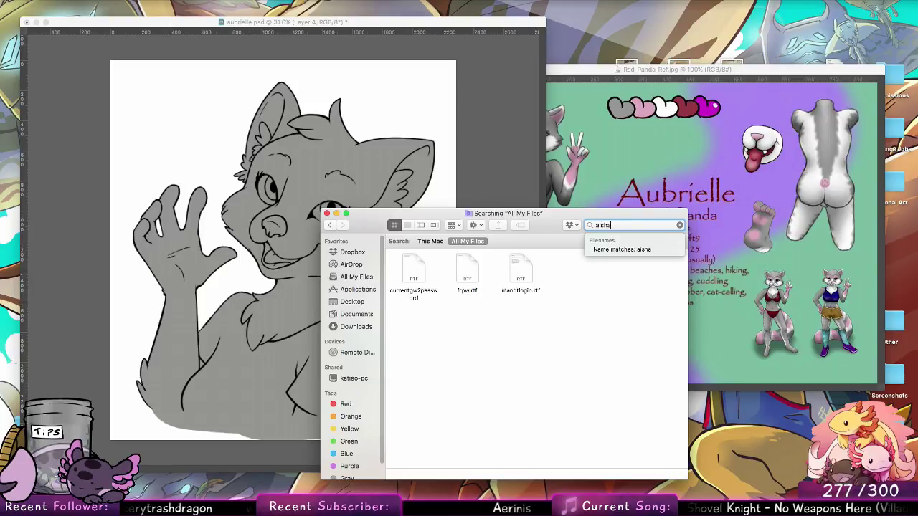
left_click(680, 226)
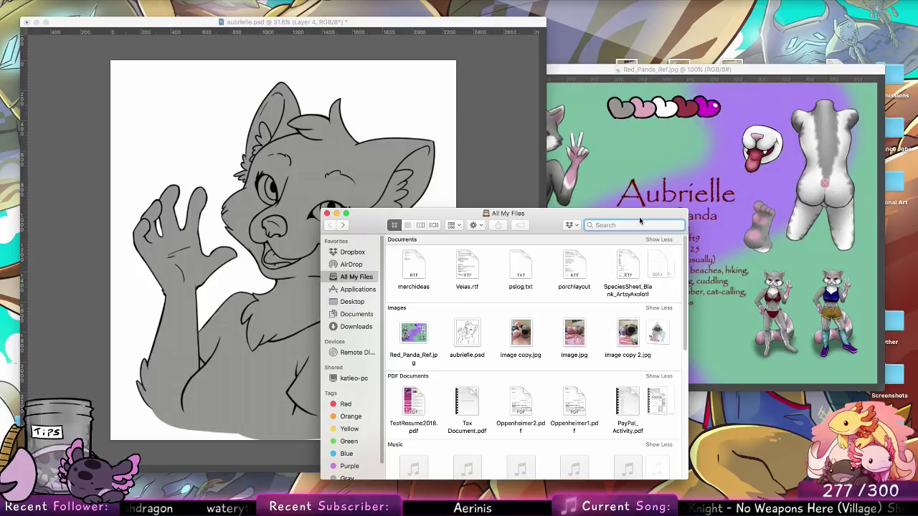
type("drawi")
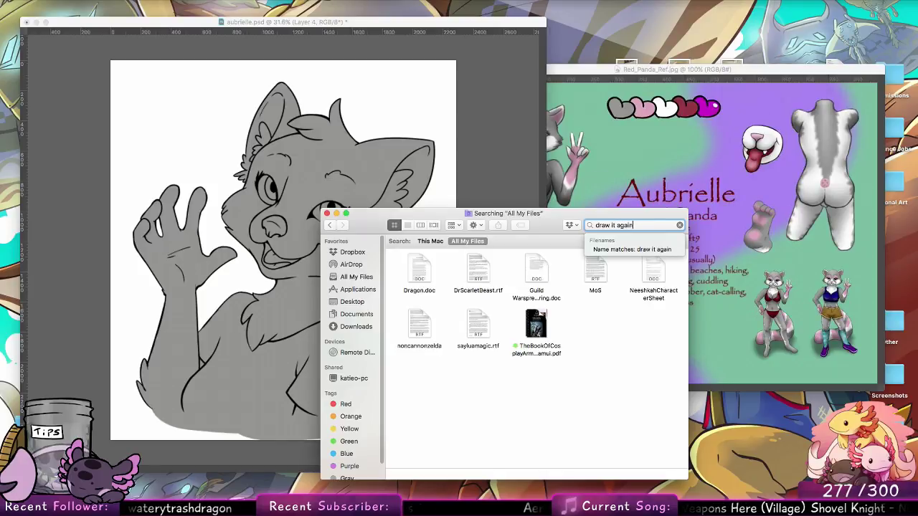
left_click(326, 215)
left_click(305, 232)
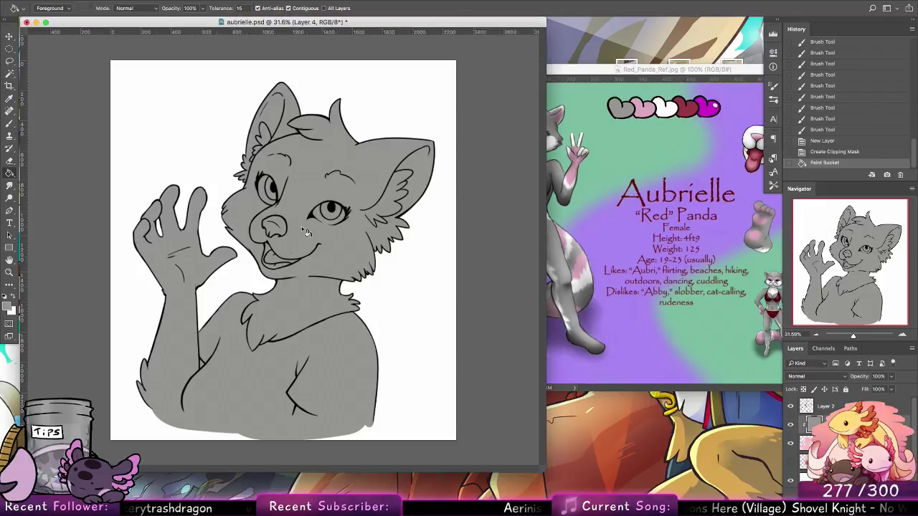
Reposition the red panda reference to show the full figure and sample white for the face markings.
left_click(9, 124)
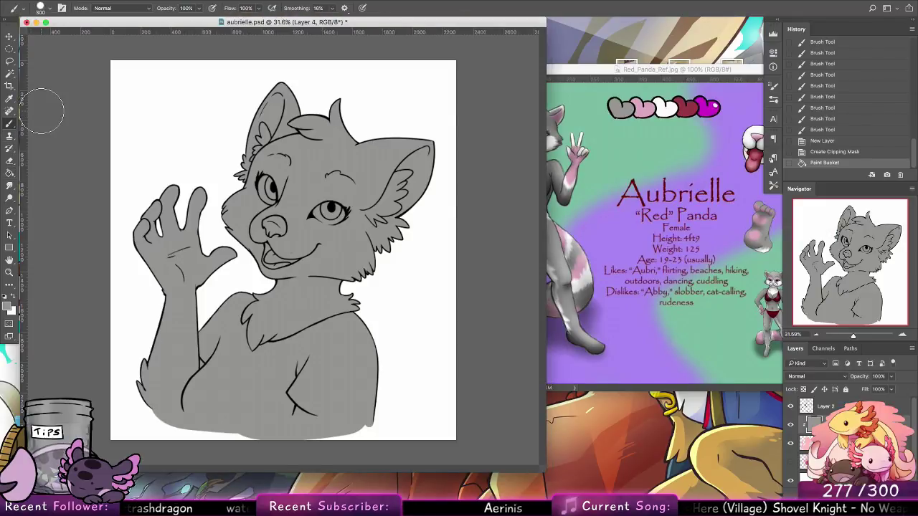
left_click_drag(693, 66, 668, 64)
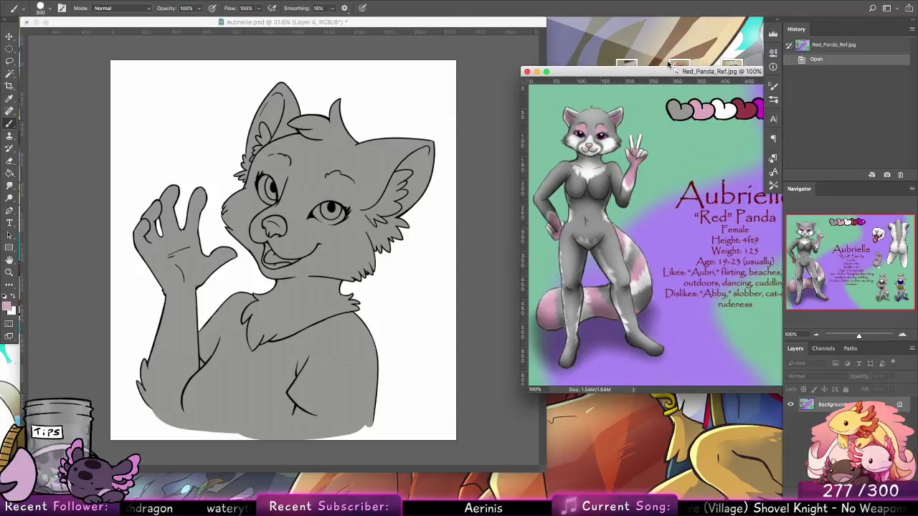
key("z")
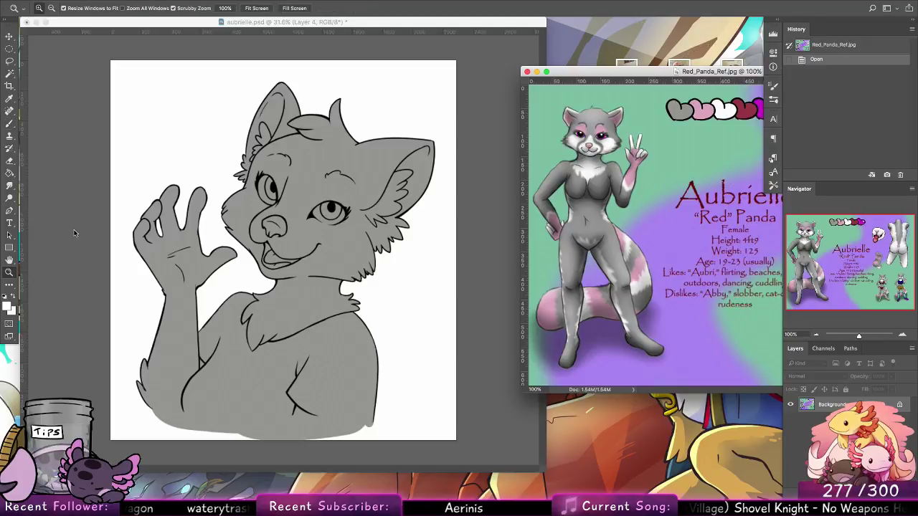
left_click(352, 164)
left_click_drag(343, 215, 370, 225)
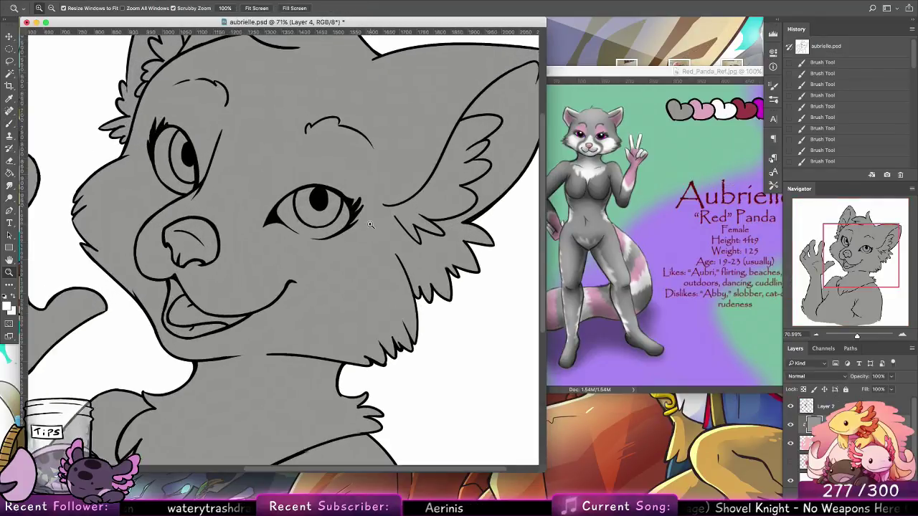
Paint white fur strokes along the far cheek from beneath the eye to the jaw using an 18 px brush.
key("b")
left_click(41, 7)
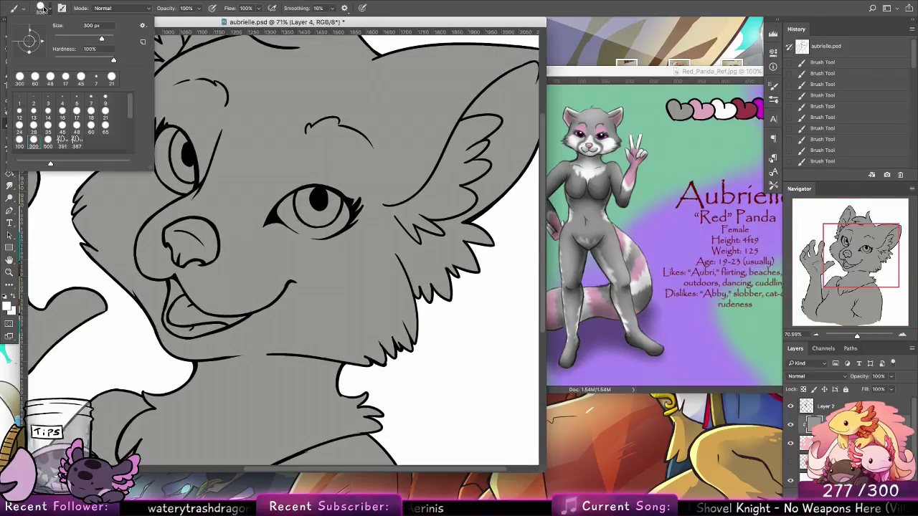
left_click(92, 115)
left_click(191, 167)
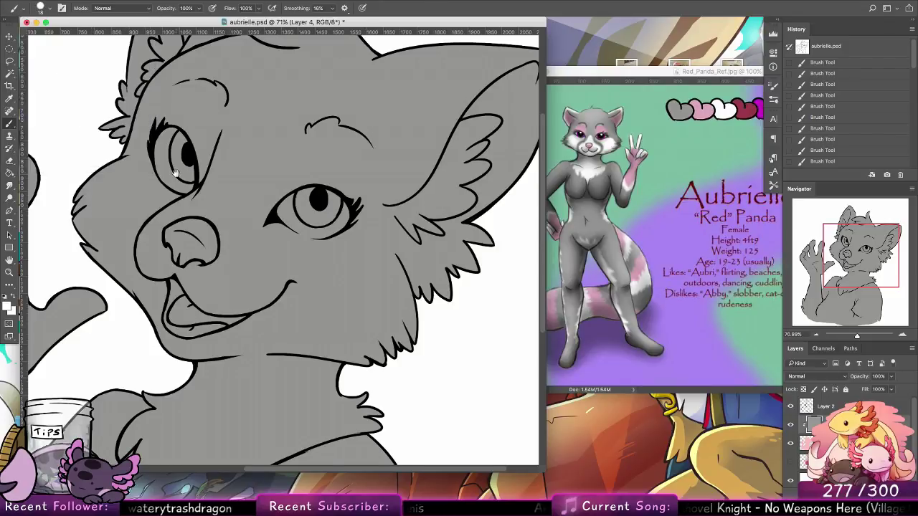
mouse_move(158, 161)
left_mouse_down()
mouse_move(187, 167)
mouse_move(141, 180)
left_mouse_up()
mouse_move(189, 173)
left_mouse_down()
mouse_move(155, 179)
mouse_move(128, 193)
mouse_move(130, 202)
mouse_move(185, 173)
mouse_move(118, 208)
left_mouse_up()
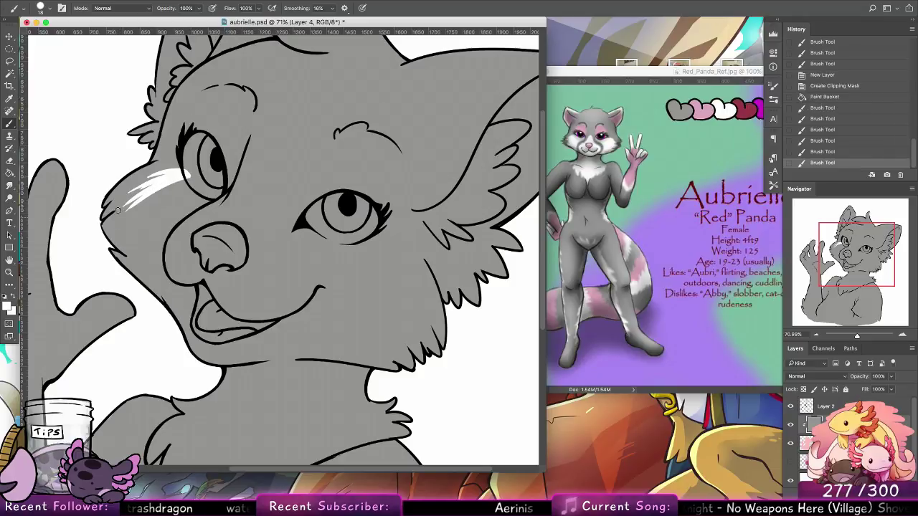
mouse_move(162, 302)
left_mouse_down()
mouse_move(129, 268)
mouse_move(120, 238)
mouse_move(143, 225)
mouse_move(120, 230)
mouse_move(173, 199)
left_mouse_up()
key("super+z")
mouse_move(121, 221)
left_mouse_down()
mouse_move(159, 202)
mouse_move(153, 197)
left_mouse_up()
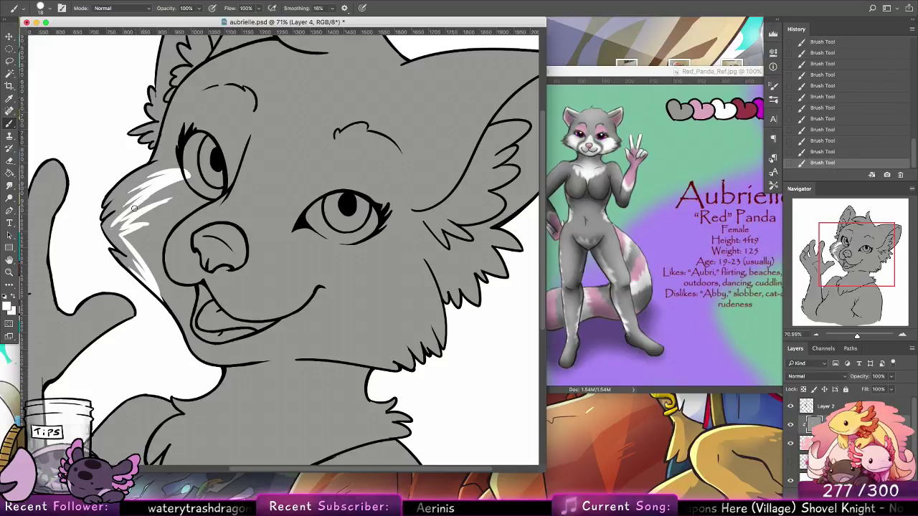
key("super+z")
left_click_drag(118, 221, 141, 200)
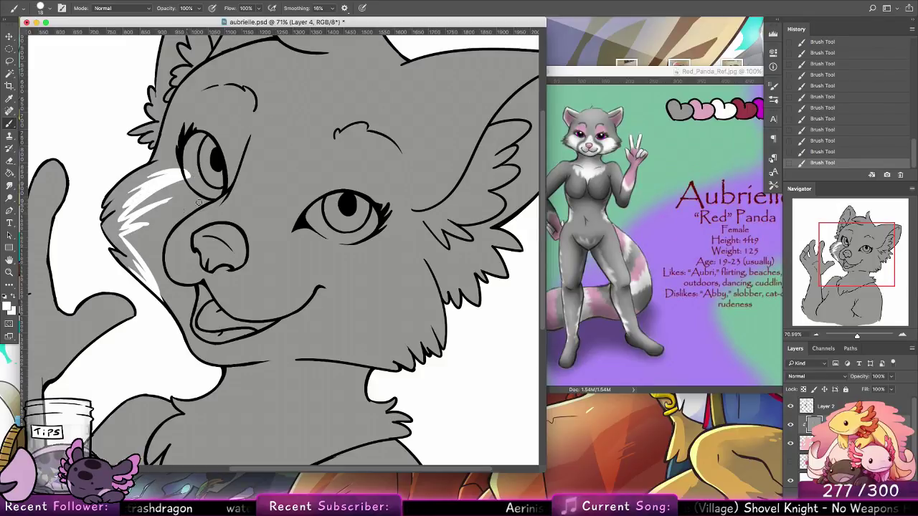
Paint white fur strokes curving from below the near eye down the outer cheek, undoing the trial strokes.
key("ctrl+z")
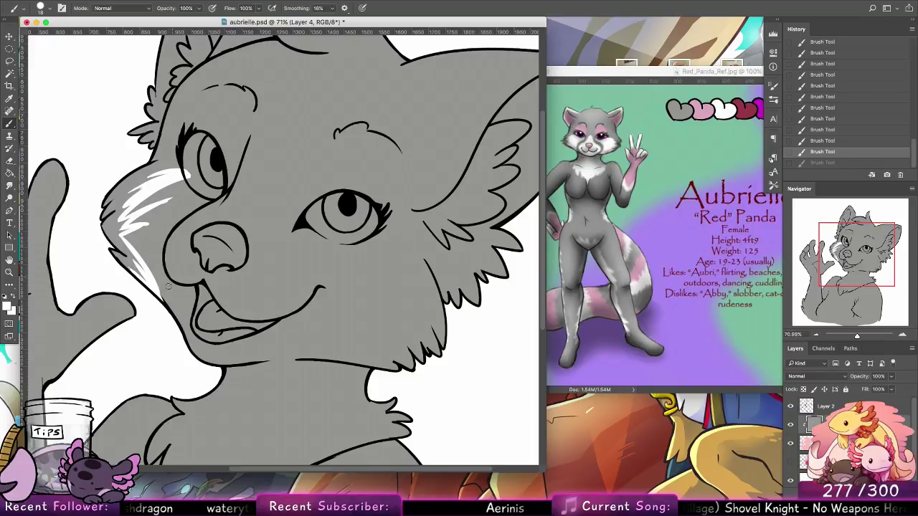
key("super+z")
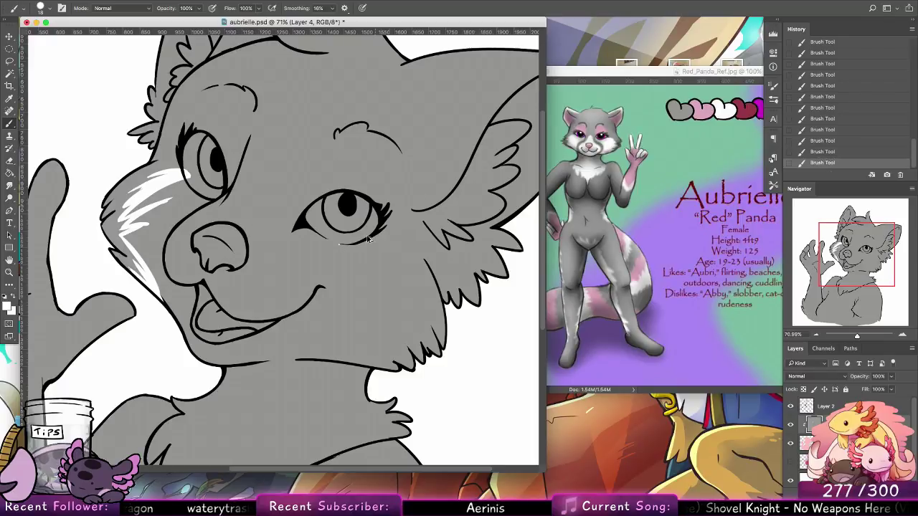
key("super+z")
key("ctrl+z")
key("ctrl+z")
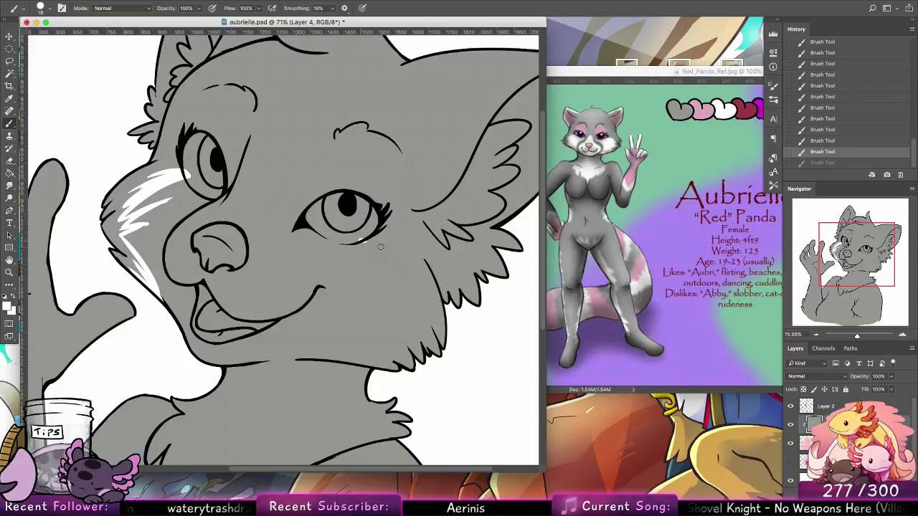
key("ctrl+z")
left_click_drag(368, 244, 397, 267)
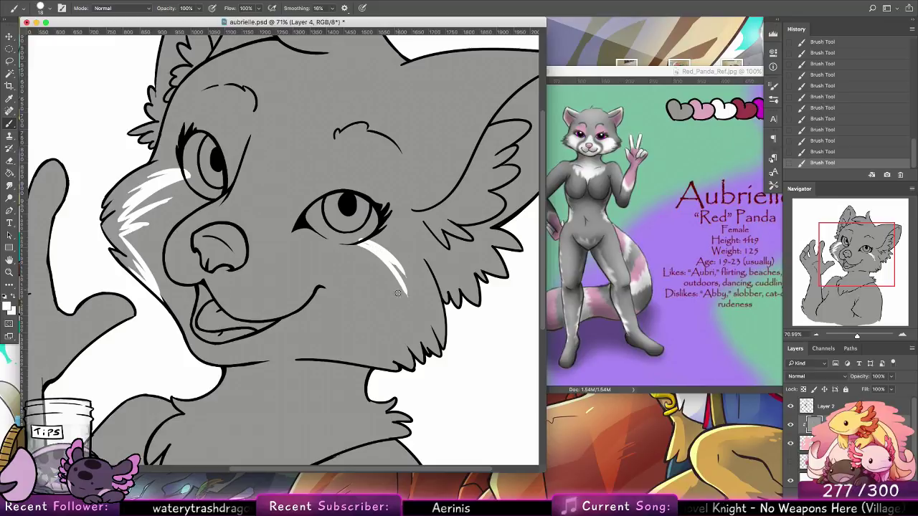
Extend the near cheek's white fur edge along the jawline and up to the eye strokes with a 24 px brush.
left_click(46, 2)
left_click(47, 9)
left_click(388, 170)
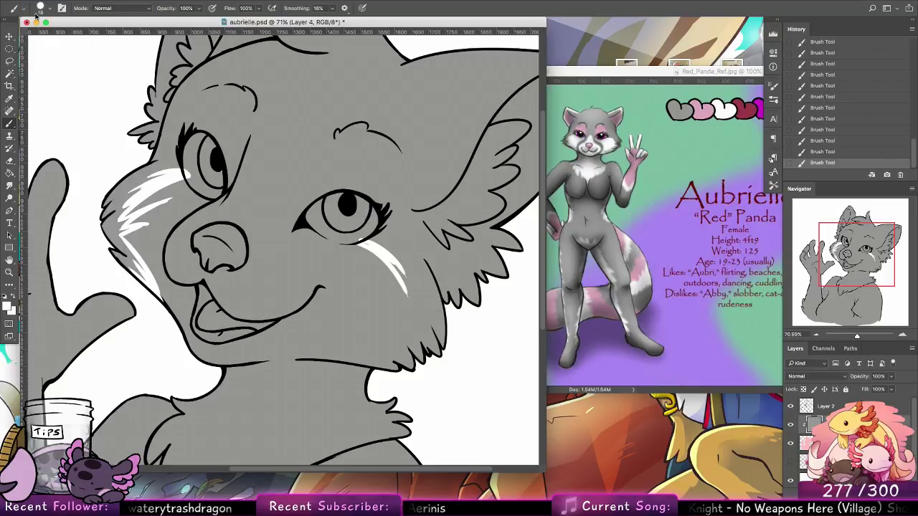
left_click(39, 9)
left_click(20, 127)
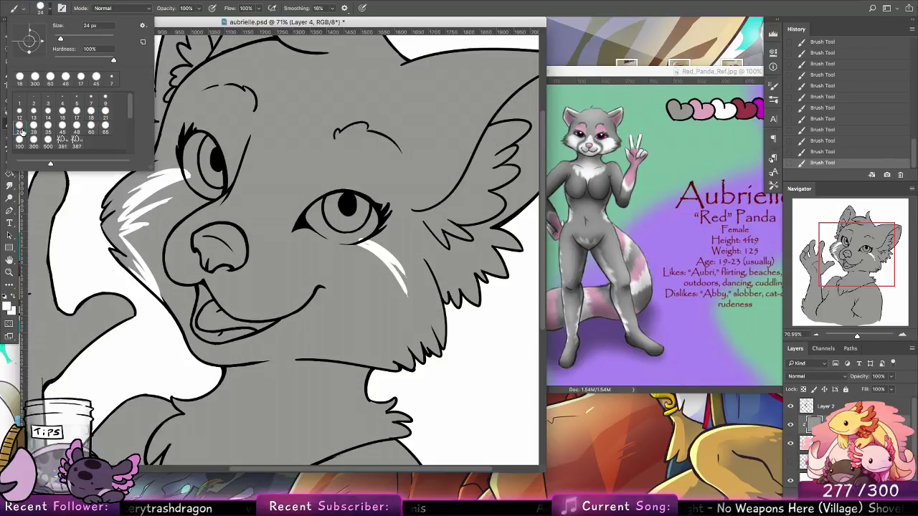
left_click(313, 356)
mouse_move(296, 357)
left_mouse_down()
mouse_move(411, 343)
mouse_move(382, 296)
left_mouse_up()
key("super+z")
key("super+z")
key("super+z")
mouse_move(407, 343)
left_mouse_down()
mouse_move(382, 307)
mouse_move(374, 263)
left_mouse_up()
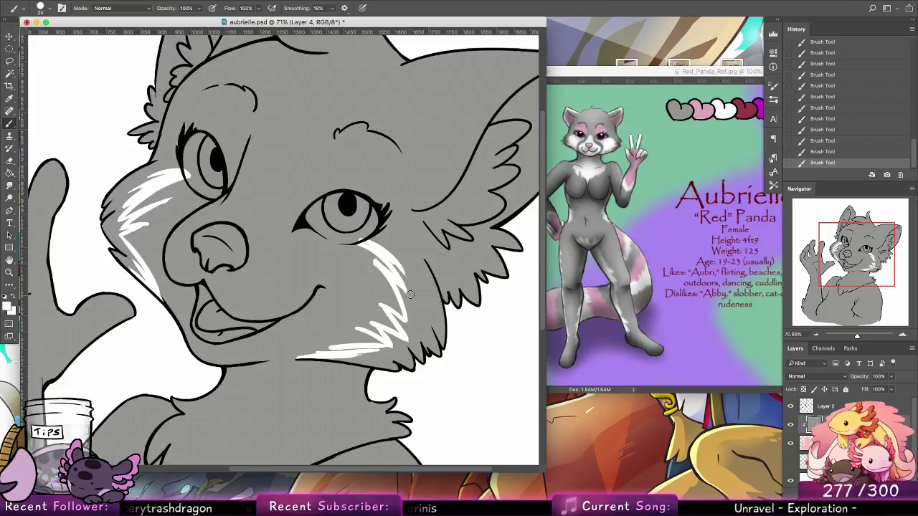
Sample the gray fur and sharpen the white tips on the near lower cheek with a 21 px brush.
right_click(127, 93)
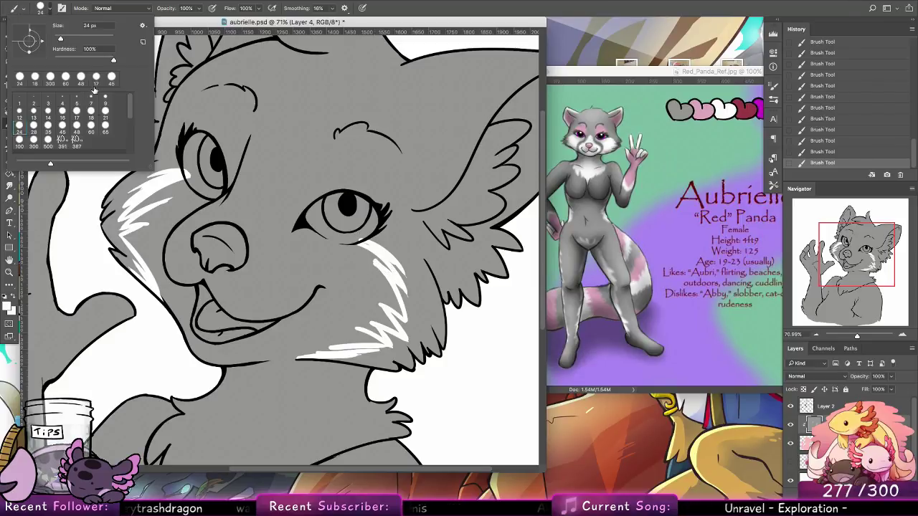
left_click(423, 321, "alt")
left_click_drag(364, 320, 429, 352)
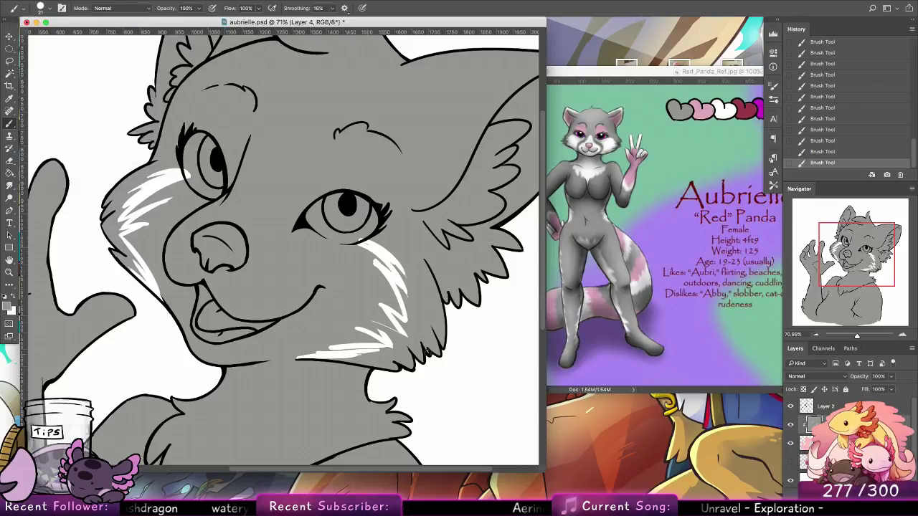
Outline the white marking across the nose bridge and under the near eye, and fill the muzzle and cheeks white with a 60 px brush.
left_click(386, 309, "alt")
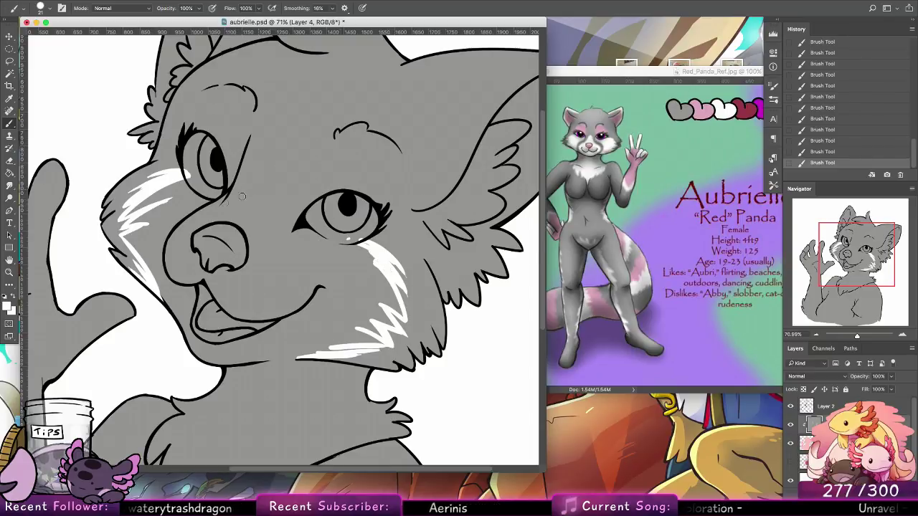
mouse_move(246, 176)
left_mouse_down()
mouse_move(276, 216)
mouse_move(316, 206)
mouse_move(269, 201)
mouse_move(349, 227)
left_mouse_up()
left_click(49, 7)
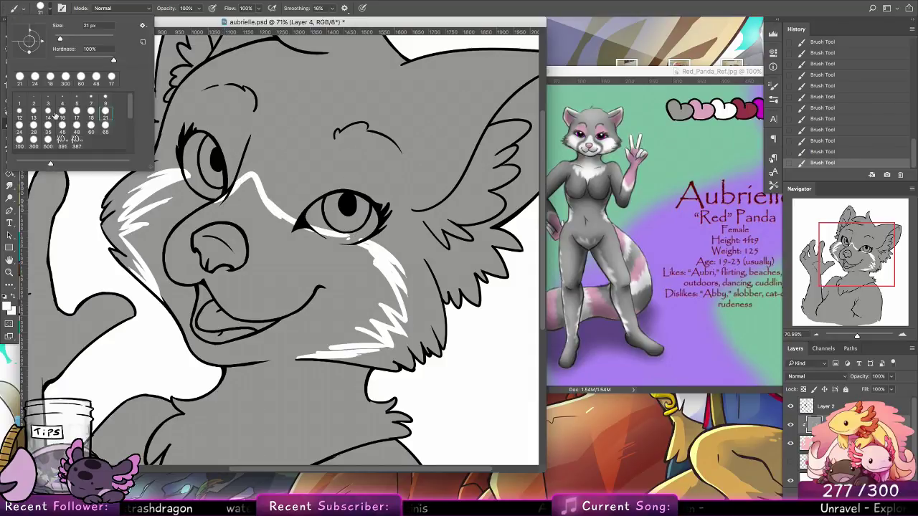
left_click(94, 130)
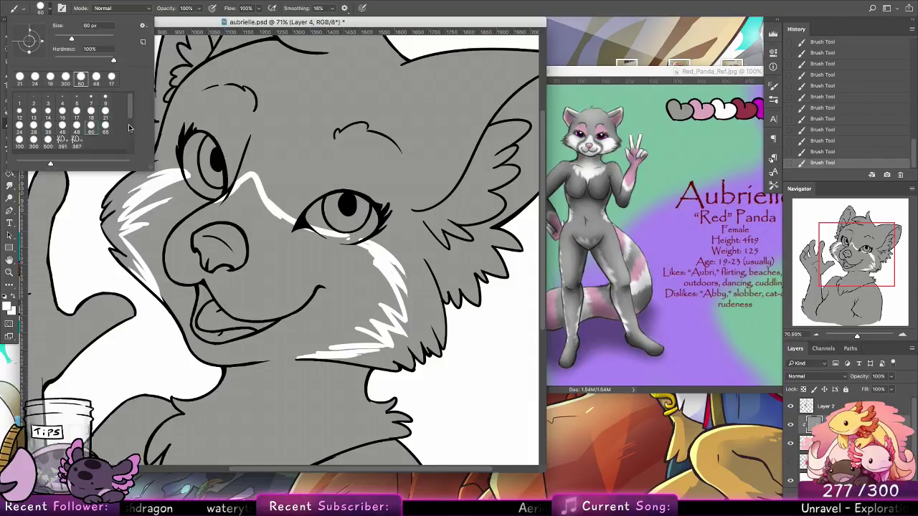
mouse_move(127, 215)
left_mouse_down()
mouse_move(155, 199)
mouse_move(128, 218)
left_mouse_up()
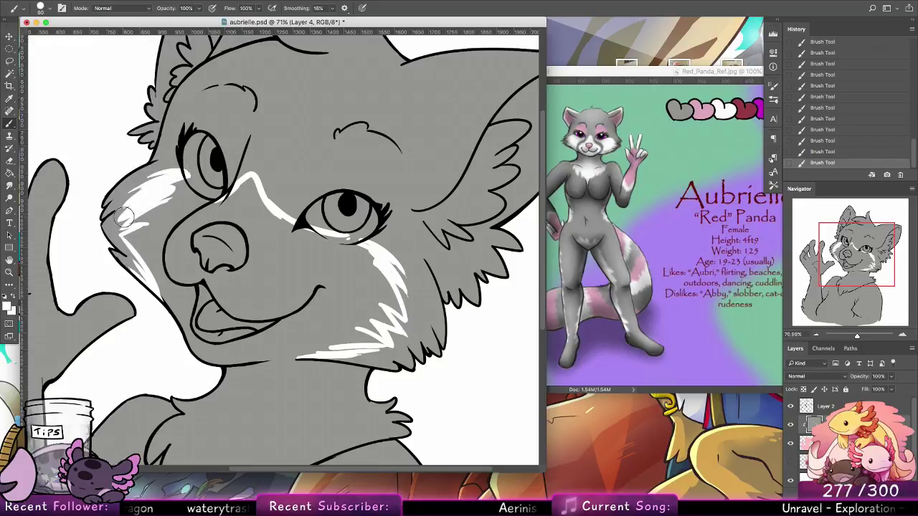
mouse_move(167, 193)
left_mouse_down()
mouse_move(192, 198)
mouse_move(183, 213)
mouse_move(194, 197)
mouse_move(132, 223)
mouse_move(139, 219)
mouse_move(132, 223)
mouse_move(152, 226)
mouse_move(125, 236)
mouse_move(169, 286)
mouse_move(171, 305)
mouse_move(148, 253)
mouse_move(163, 205)
mouse_move(188, 328)
mouse_move(155, 217)
mouse_move(241, 351)
mouse_move(201, 355)
mouse_move(341, 350)
left_mouse_up()
mouse_move(275, 349)
left_mouse_down()
mouse_move(249, 352)
mouse_move(379, 340)
mouse_move(334, 349)
mouse_move(368, 326)
mouse_move(313, 336)
mouse_move(205, 331)
mouse_move(188, 280)
mouse_move(199, 219)
mouse_move(236, 205)
mouse_move(256, 180)
mouse_move(312, 253)
mouse_move(328, 255)
mouse_move(236, 207)
mouse_move(203, 244)
mouse_move(214, 252)
mouse_move(249, 244)
mouse_move(215, 278)
mouse_move(262, 230)
mouse_move(200, 320)
mouse_move(266, 250)
mouse_move(335, 247)
mouse_move(305, 240)
mouse_move(366, 257)
mouse_move(351, 268)
mouse_move(396, 269)
mouse_move(371, 262)
mouse_move(388, 280)
mouse_move(386, 272)
mouse_move(401, 317)
mouse_move(367, 277)
mouse_move(397, 305)
mouse_move(392, 291)
mouse_move(386, 320)
mouse_move(394, 326)
mouse_move(369, 281)
mouse_move(388, 307)
mouse_move(363, 324)
mouse_move(373, 327)
mouse_move(372, 279)
mouse_move(343, 321)
mouse_move(352, 263)
mouse_move(296, 326)
mouse_move(327, 266)
mouse_move(270, 335)
mouse_move(279, 280)
mouse_move(310, 235)
mouse_move(272, 302)
mouse_move(204, 343)
left_mouse_up()
Sample the gray fur and refine the fur tips along the near cheek's white edge with a 9 px brush.
left_click(48, 12)
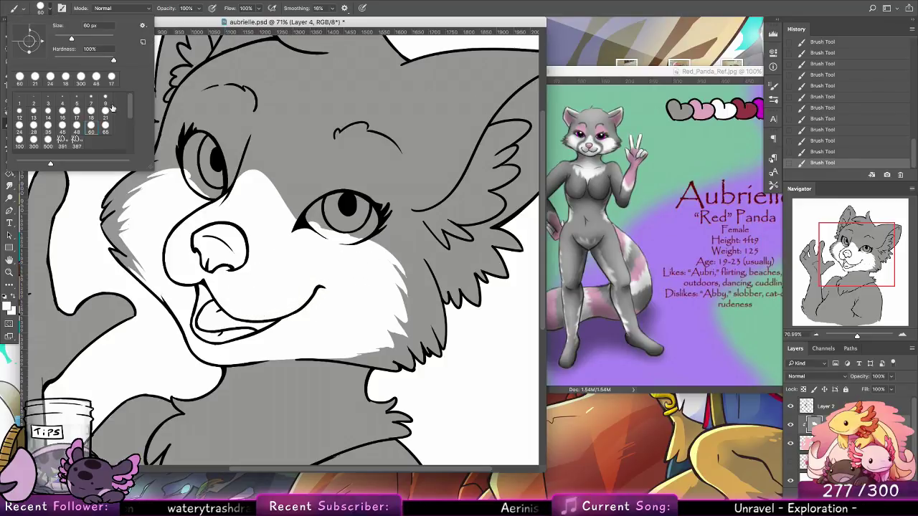
left_click(74, 138)
left_click(416, 279, "alt")
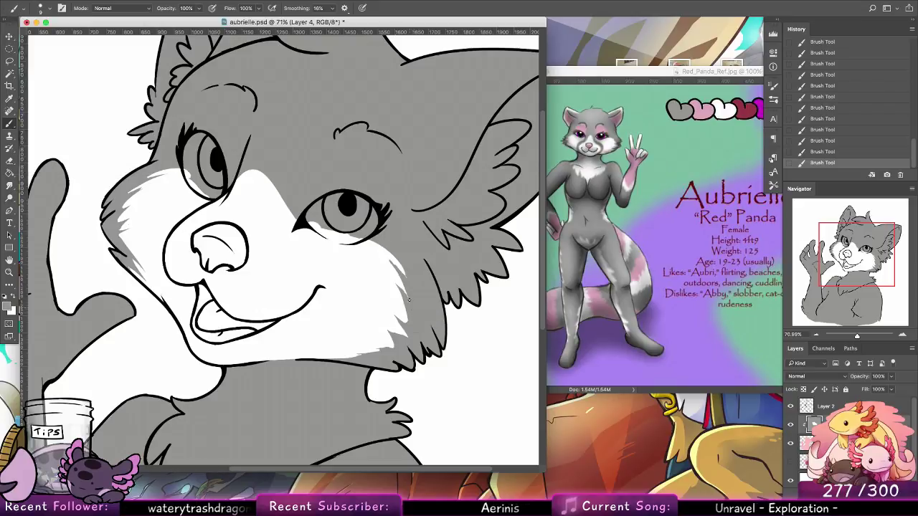
key("super+z")
key("super+shift+z")
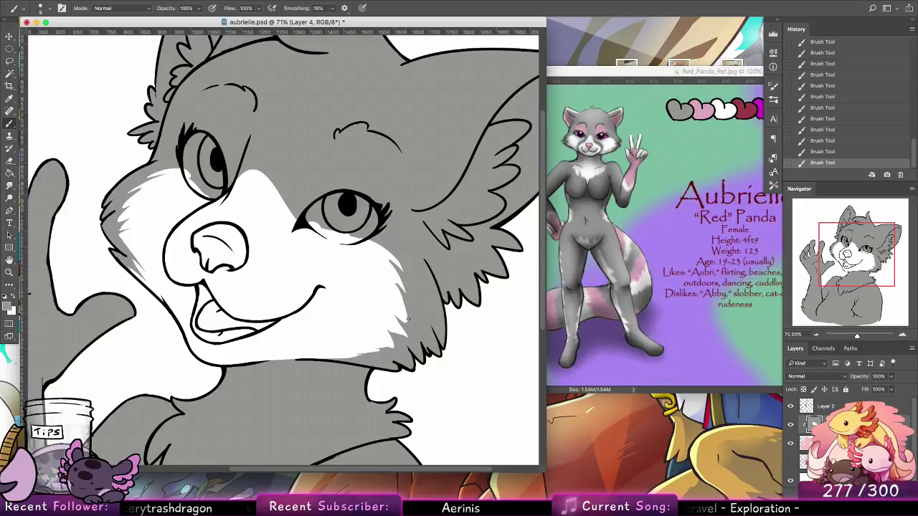
key("super+z")
key("super+z")
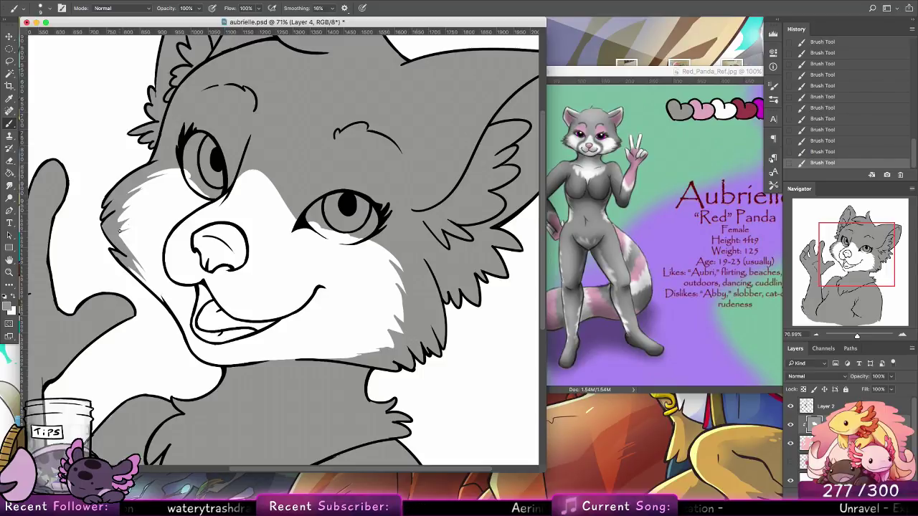
Refine the far cheek's white fur edge with small gray strokes and undo the unwanted last stroke.
key("super+z")
key("super+z")
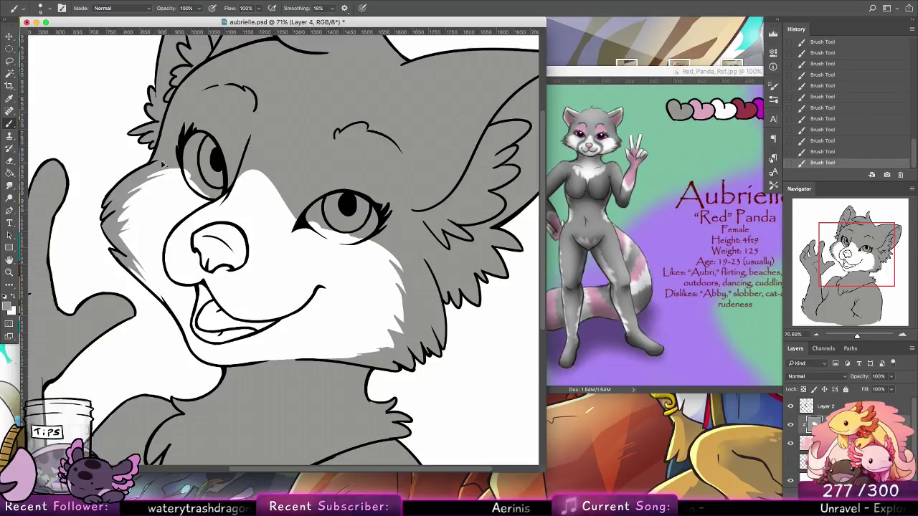
key("super+z")
key("super+shift+z")
key("super+z")
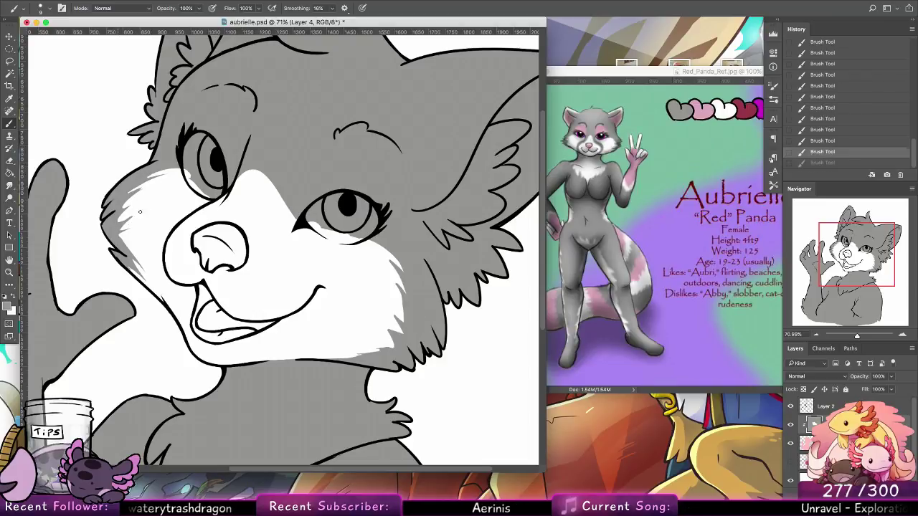
key("super+shift+z")
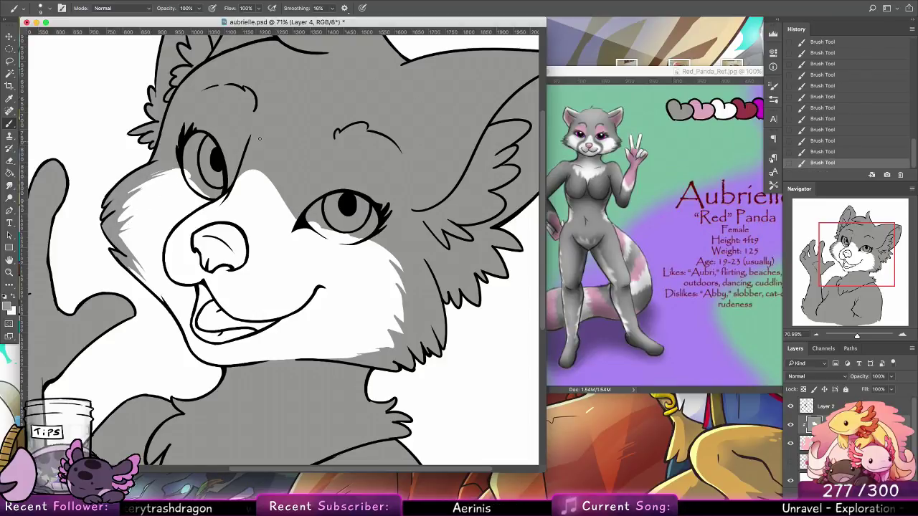
key("super+z")
Paint a gray stripe from the near eye's inner corner down to the mouth corner with an 18 px brush.
left_click(45, 9)
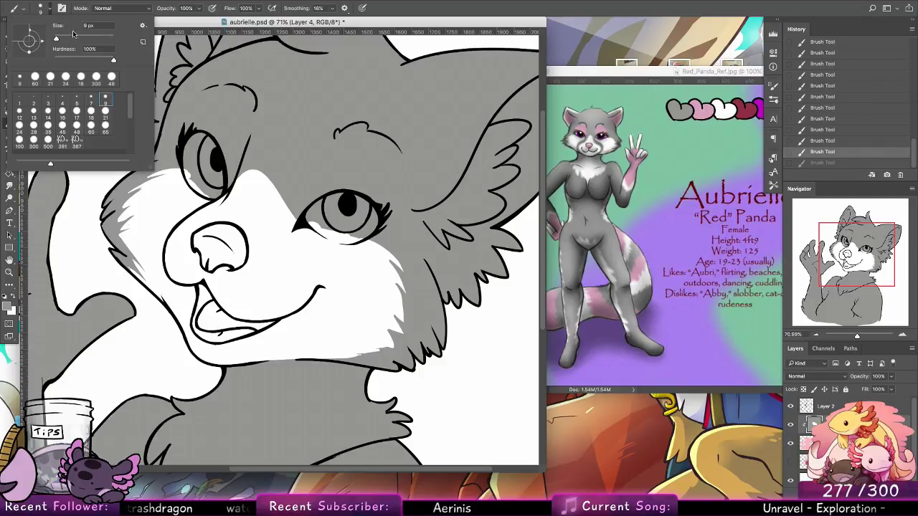
left_click(81, 77)
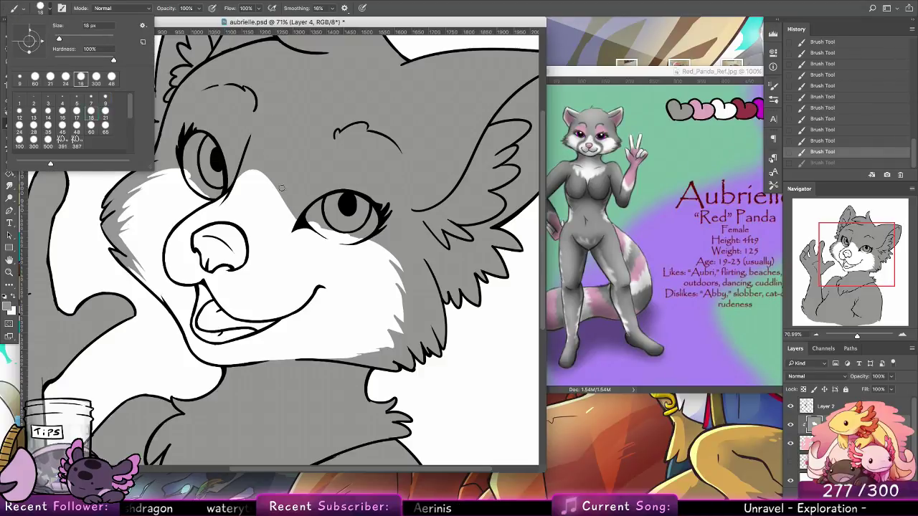
left_click_drag(293, 218, 309, 249)
key("super+z")
mouse_move(295, 218)
left_mouse_down()
mouse_move(319, 268)
mouse_move(291, 206)
mouse_move(330, 291)
mouse_move(308, 256)
left_mouse_up()
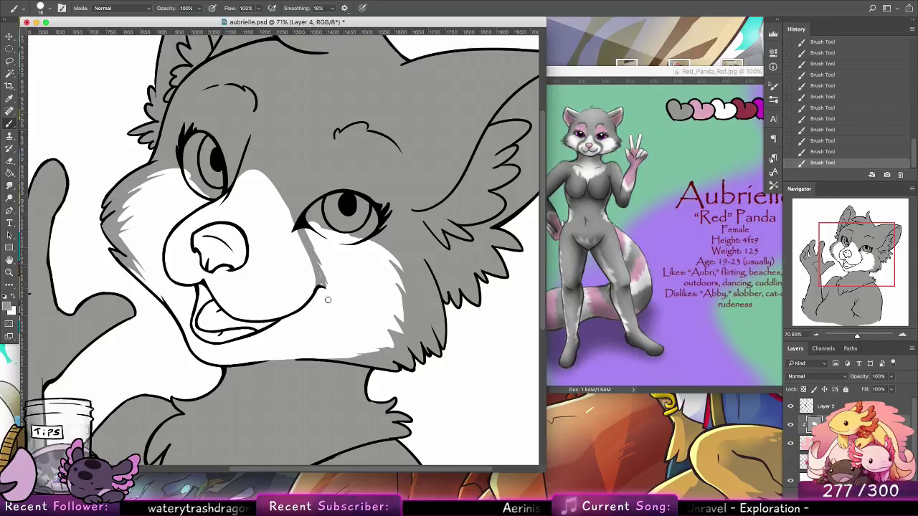
Continue the gray stripe from the mouth corner down to the jawline and trim its edge with white.
mouse_move(337, 302)
left_mouse_down()
mouse_move(356, 213)
mouse_move(279, 288)
mouse_move(347, 228)
left_mouse_up()
left_click_drag(274, 289, 352, 215)
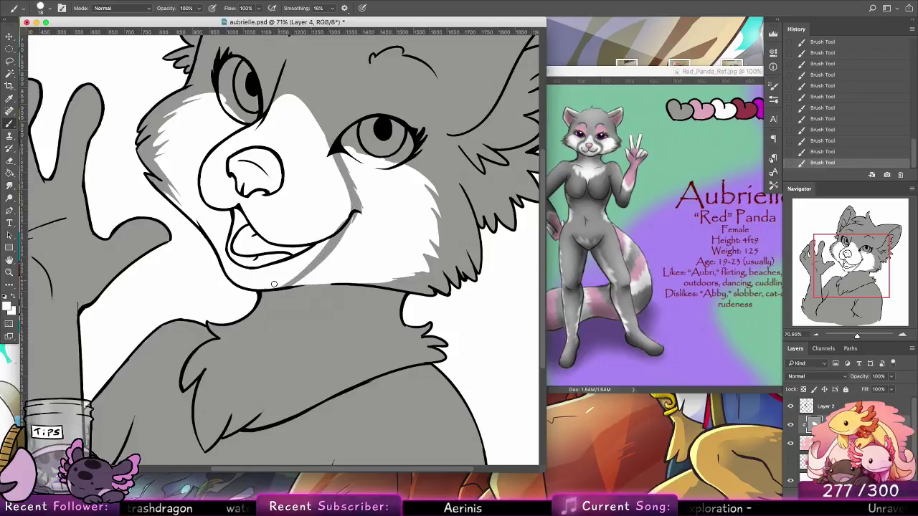
left_click_drag(274, 284, 333, 231)
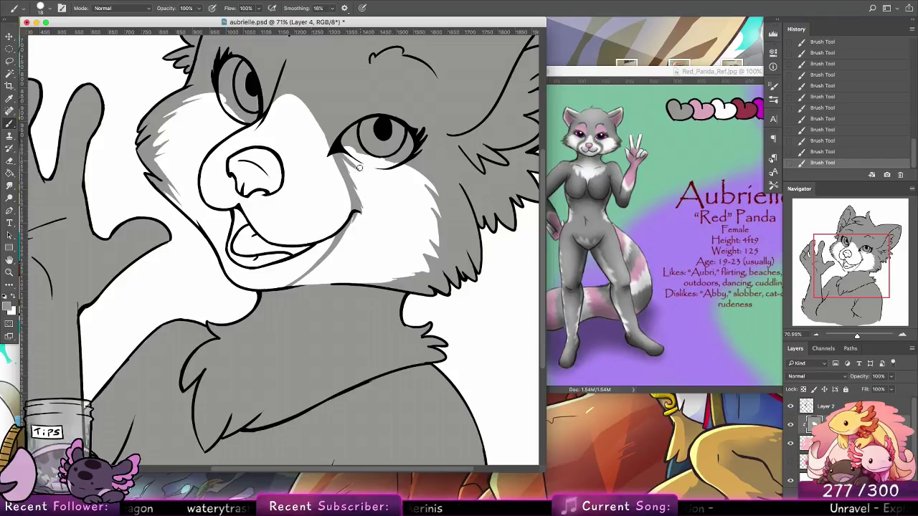
Widen the gray stripe between the near eye and jaw with feathered fur strokes along its cheek side.
key("super+z")
left_click_drag(344, 157, 355, 173)
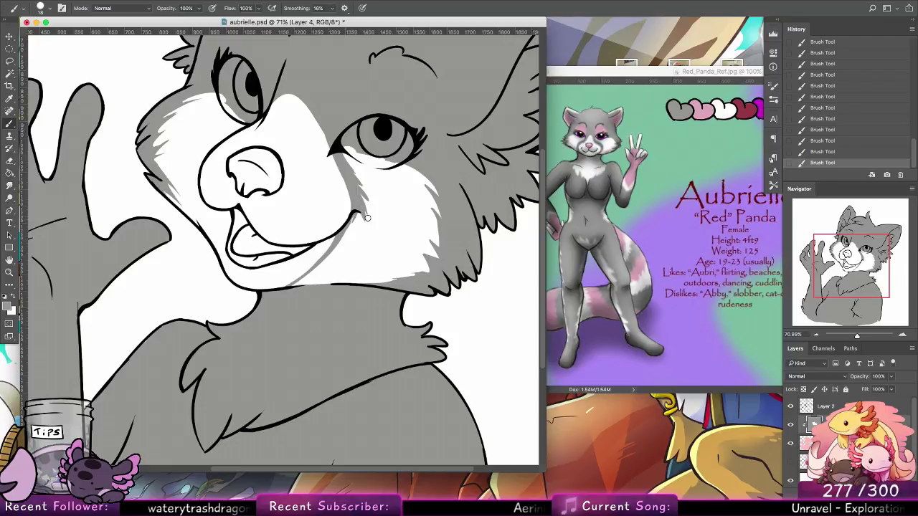
mouse_move(299, 281)
left_mouse_down()
mouse_move(329, 279)
mouse_move(291, 291)
mouse_move(354, 254)
mouse_move(320, 264)
mouse_move(360, 245)
mouse_move(318, 265)
mouse_move(358, 234)
left_mouse_up()
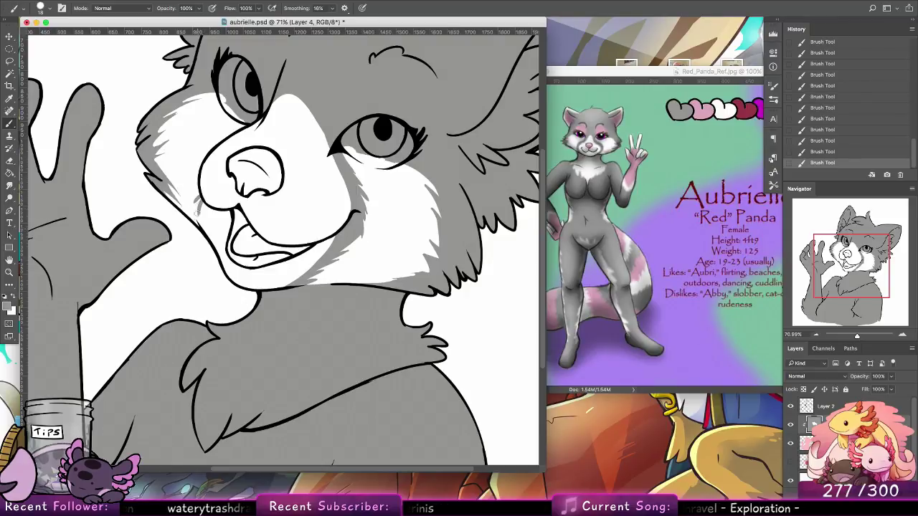
Paint the matching gray fur marking on the far side of the muzzle beside the mouth and undo the extra jaw stroke.
left_click_drag(208, 201, 216, 258)
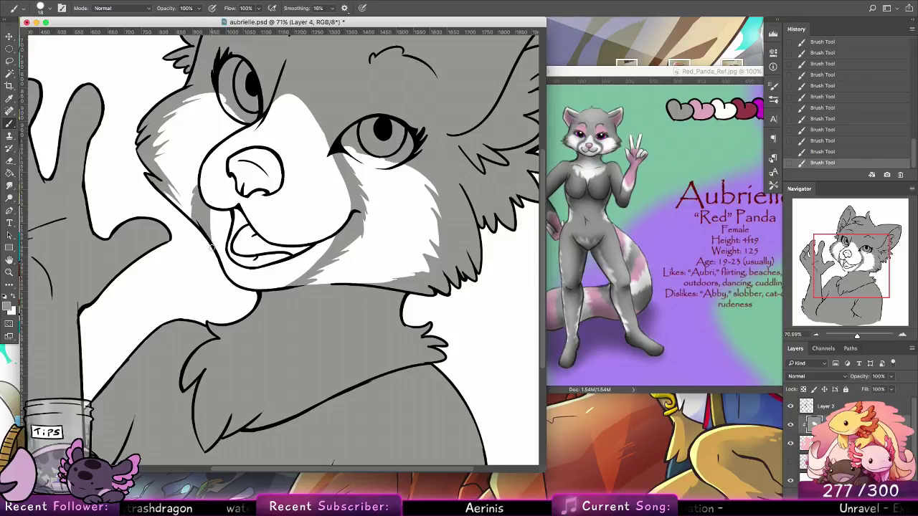
left_click_drag(330, 240, 280, 290)
key("ctrl+z")
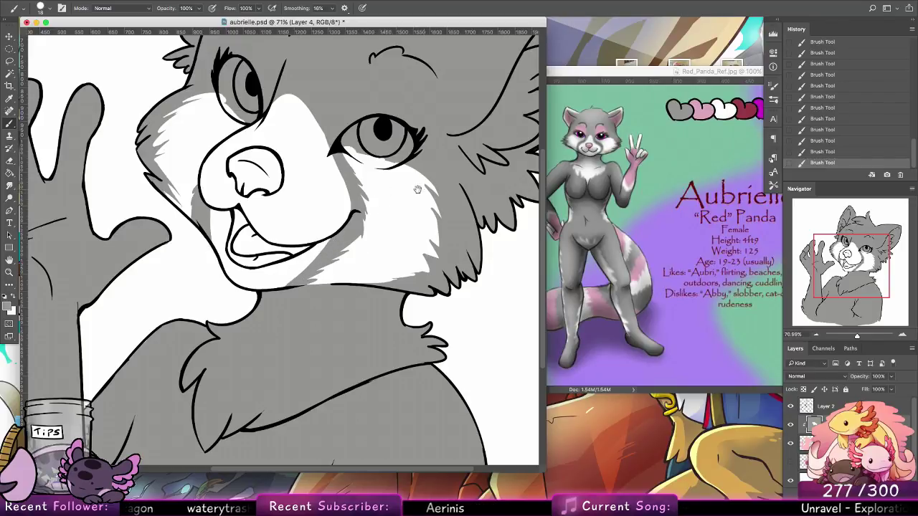
scroll(330, 264, "up", 5)
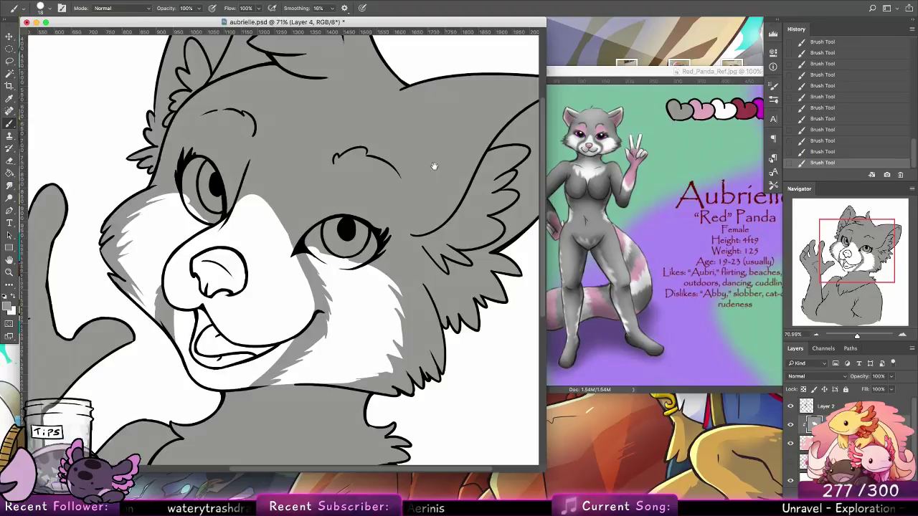
Paint the neck and chest ruff white, starting along its outline with the 18 px brush and filling it with a 48 px brush.
scroll(434, 166, "down", 5)
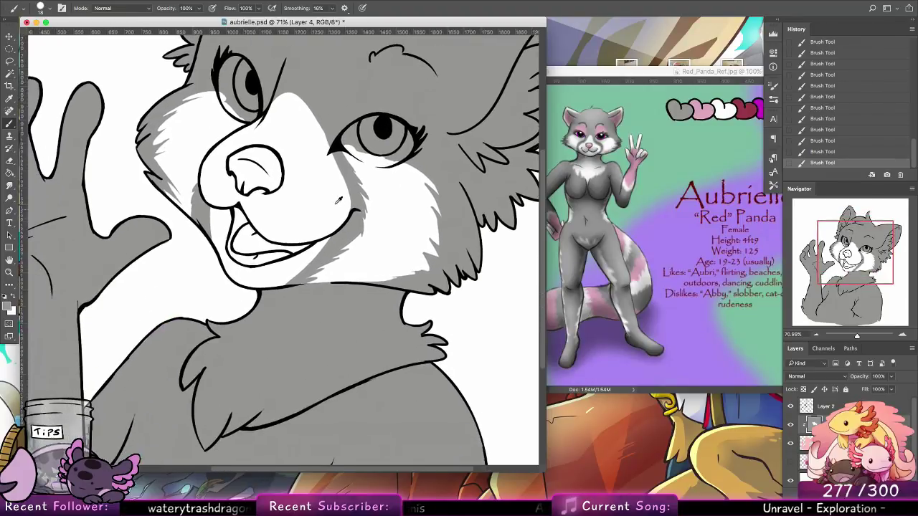
scroll(335, 215, "down", 8)
scroll(335, 215, "right", 5)
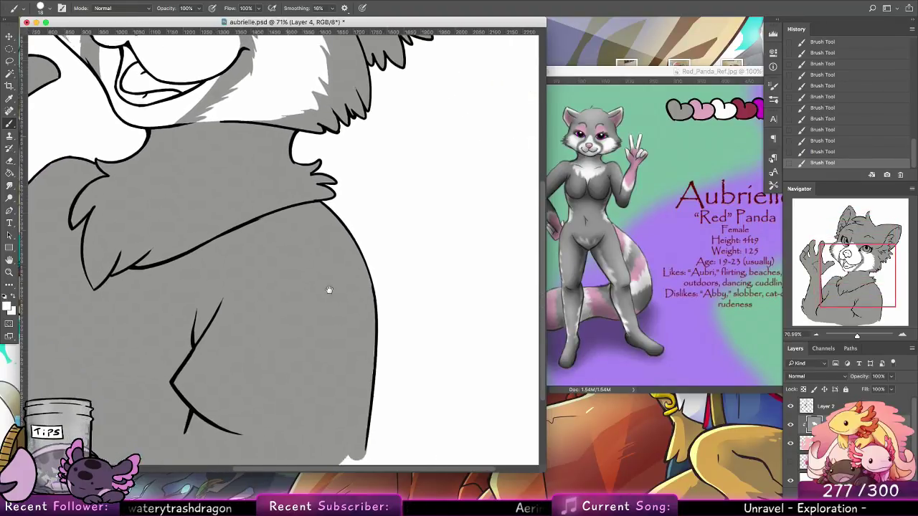
scroll(329, 290, "up", 5)
scroll(329, 290, "left", 4)
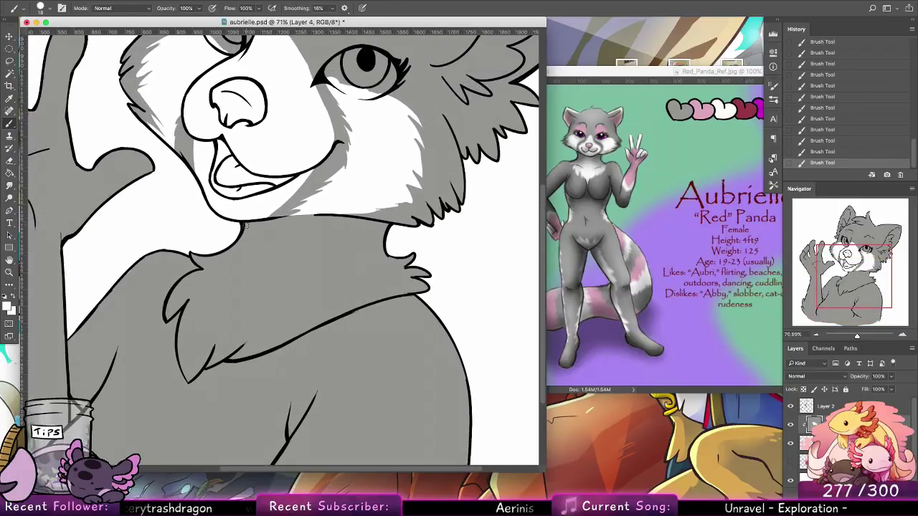
mouse_move(246, 225)
left_mouse_down()
mouse_move(218, 258)
mouse_move(194, 252)
mouse_move(213, 264)
mouse_move(204, 276)
mouse_move(195, 258)
mouse_move(207, 270)
mouse_move(179, 289)
mouse_move(202, 270)
mouse_move(167, 312)
mouse_move(177, 287)
mouse_move(199, 276)
left_mouse_up()
left_click(43, 11)
left_click(81, 119)
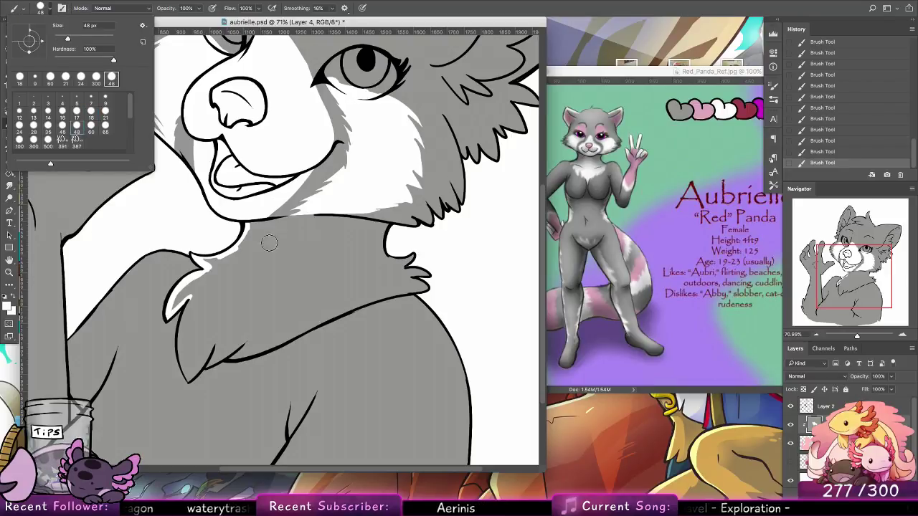
mouse_move(250, 227)
left_mouse_down()
mouse_move(359, 225)
mouse_move(260, 227)
mouse_move(343, 223)
mouse_move(272, 229)
mouse_move(342, 224)
mouse_move(304, 223)
mouse_move(332, 219)
mouse_move(309, 222)
mouse_move(376, 235)
mouse_move(351, 225)
mouse_move(388, 233)
mouse_move(353, 228)
mouse_move(395, 219)
mouse_move(305, 249)
mouse_move(398, 240)
mouse_move(363, 292)
mouse_move(435, 283)
mouse_move(354, 302)
left_mouse_up()
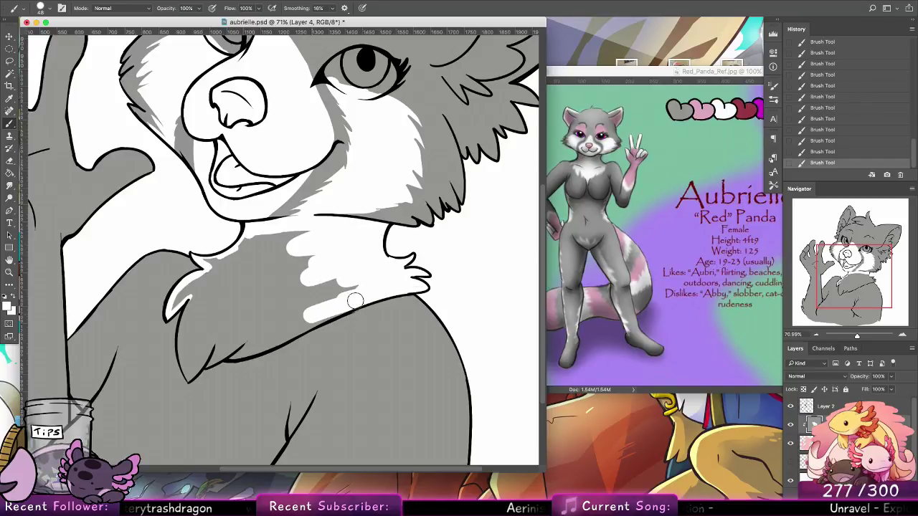
mouse_move(194, 386)
left_mouse_down()
mouse_move(200, 292)
mouse_move(188, 330)
mouse_move(188, 368)
mouse_move(205, 286)
mouse_move(188, 364)
mouse_move(188, 318)
mouse_move(195, 322)
mouse_move(185, 289)
mouse_move(221, 261)
mouse_move(284, 242)
mouse_move(242, 247)
mouse_move(317, 230)
mouse_move(244, 263)
mouse_move(223, 282)
mouse_move(197, 384)
mouse_move(302, 257)
mouse_move(183, 374)
mouse_move(219, 277)
mouse_move(251, 305)
mouse_move(216, 340)
mouse_move(318, 294)
mouse_move(213, 377)
mouse_move(272, 338)
left_mouse_up()
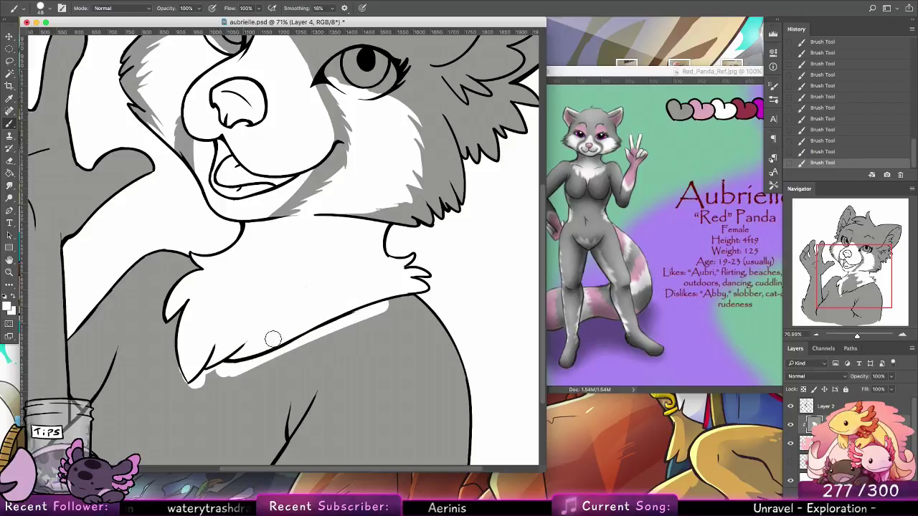
scroll(435, 308, "up", 10)
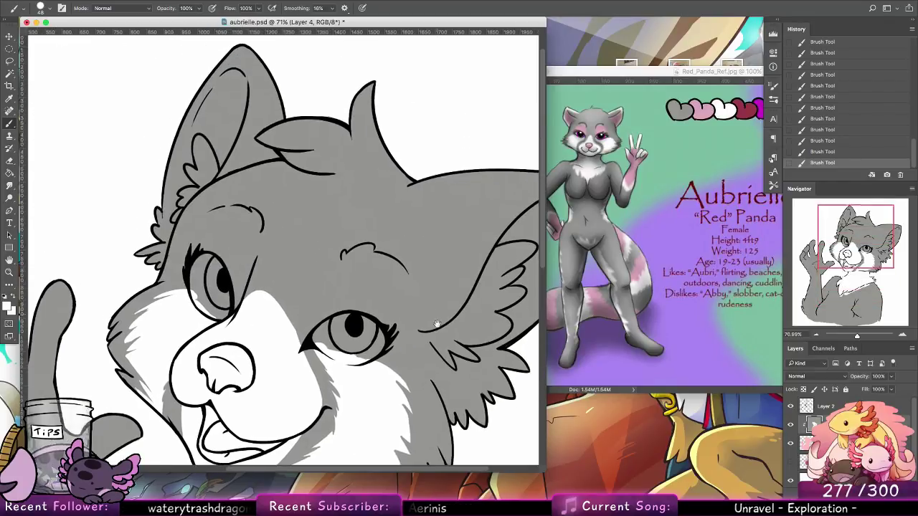
key("l")
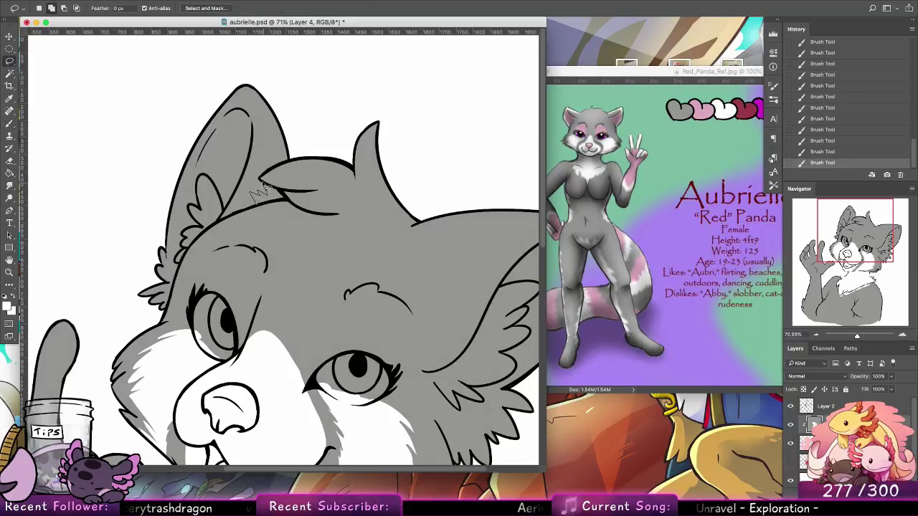
left_click_drag(273, 164, 273, 132)
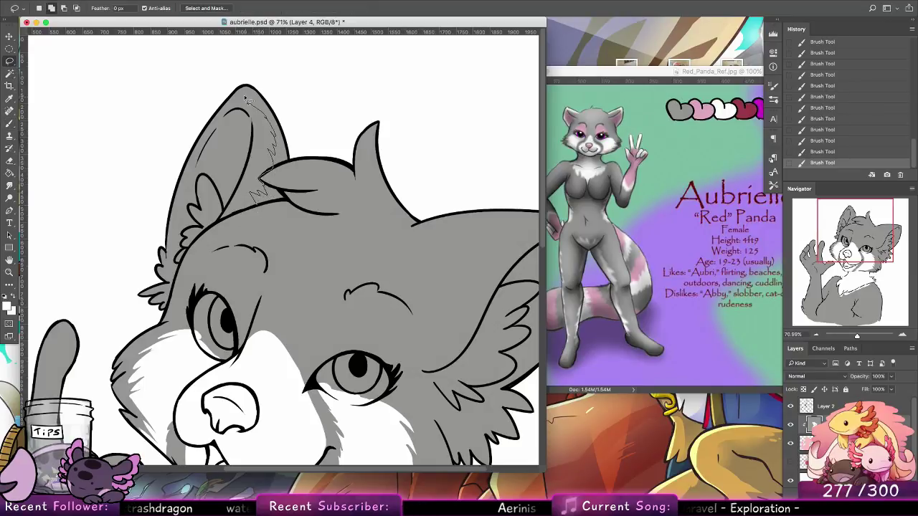
mouse_move(245, 97)
left_mouse_down()
mouse_move(302, 138)
mouse_move(296, 156)
left_mouse_up()
key("super+z")
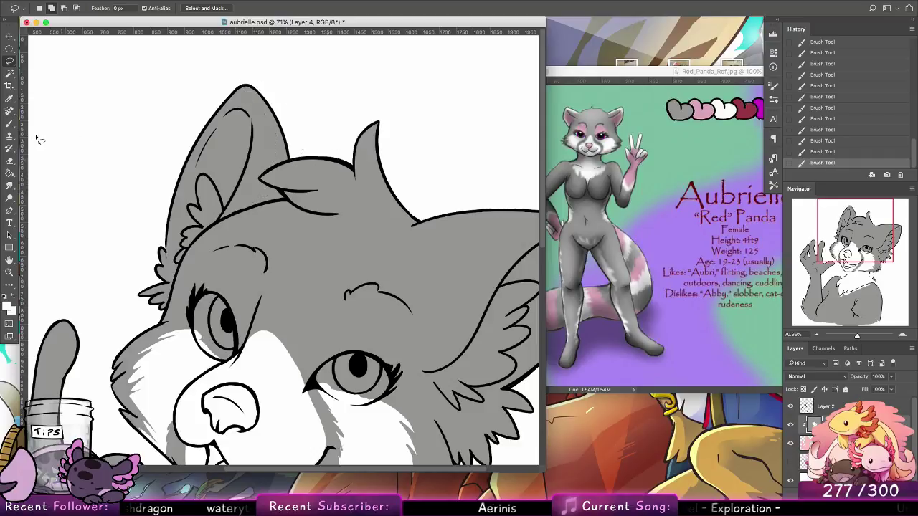
Paint a feathered white fur marking along the inner edge of the far ear, beside the hair tuft, with an 18 px brush.
left_click(10, 124)
left_click(49, 8)
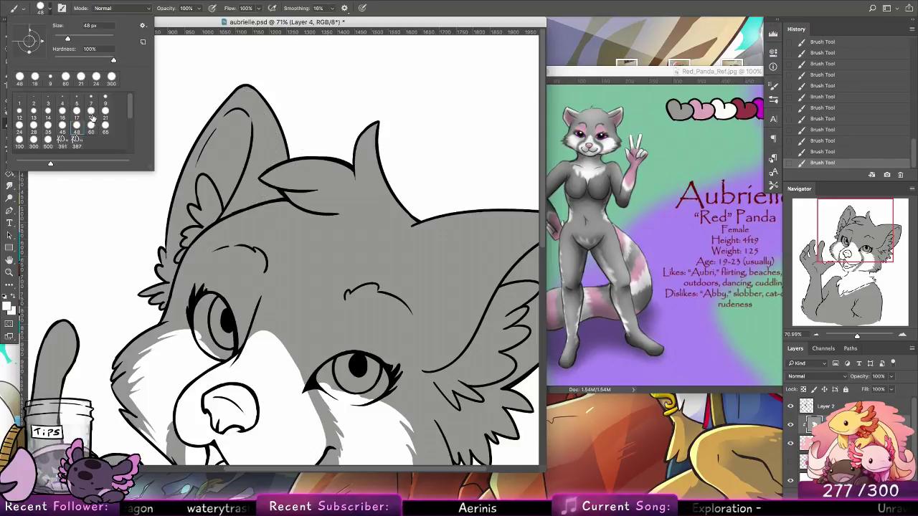
left_click(92, 116)
left_click(272, 207)
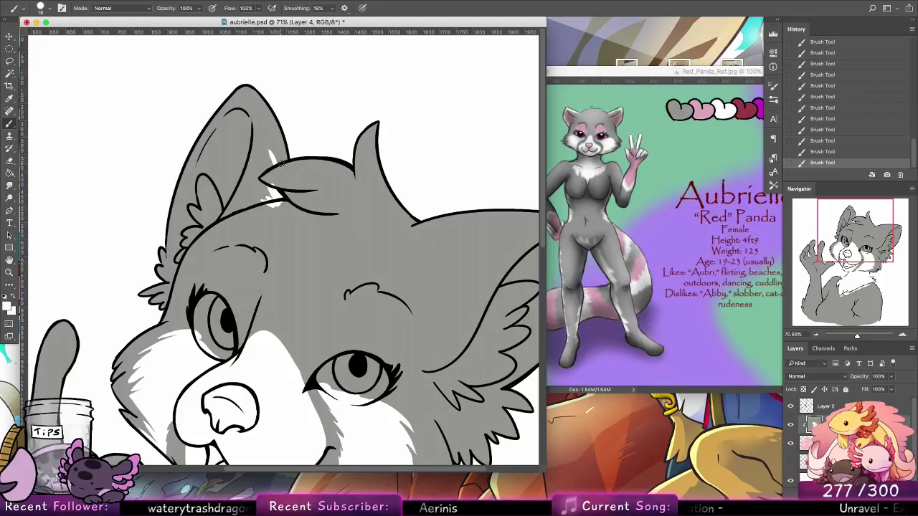
mouse_move(281, 163)
left_mouse_down()
mouse_move(236, 66)
mouse_move(280, 138)
mouse_move(281, 160)
mouse_move(242, 72)
left_mouse_up()
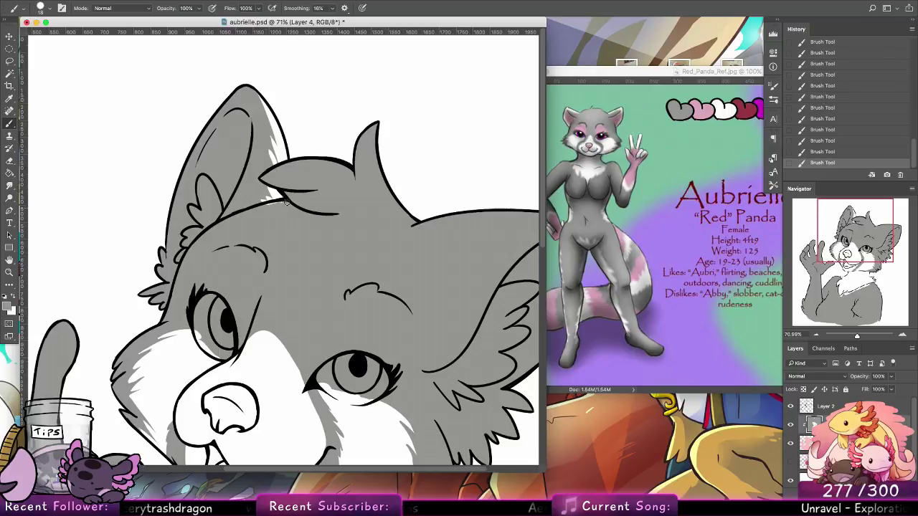
Paint a thin white band along the upper and outer edges of the near ear, redoing the first outer-edge stroke.
mouse_move(326, 207)
left_mouse_down()
mouse_move(261, 175)
mouse_move(227, 175)
left_mouse_up()
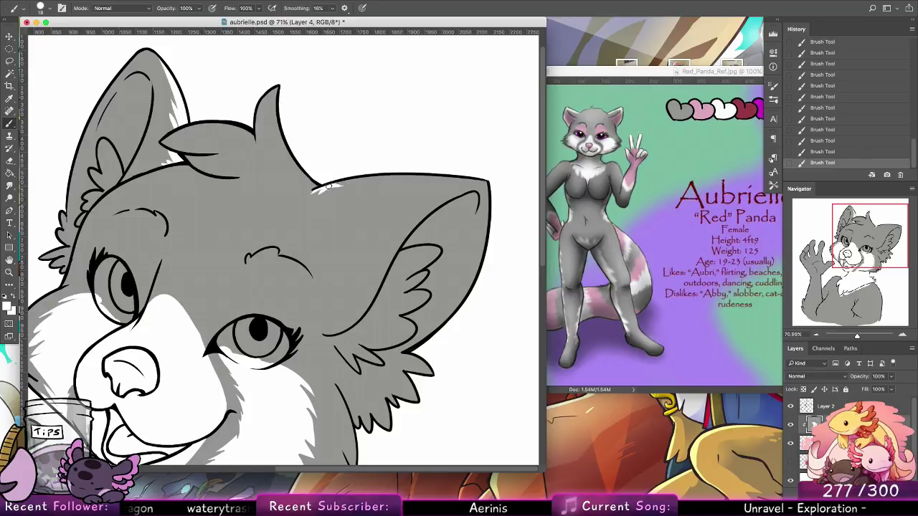
left_click_drag(407, 175, 347, 182)
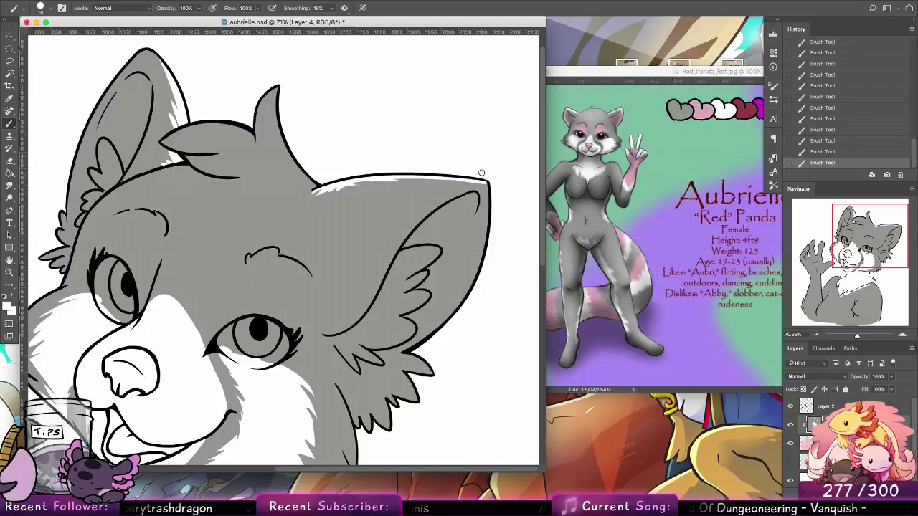
left_click_drag(485, 185, 470, 286)
key("super+z")
mouse_move(487, 184)
left_mouse_down()
mouse_move(480, 271)
mouse_move(448, 320)
left_mouse_up()
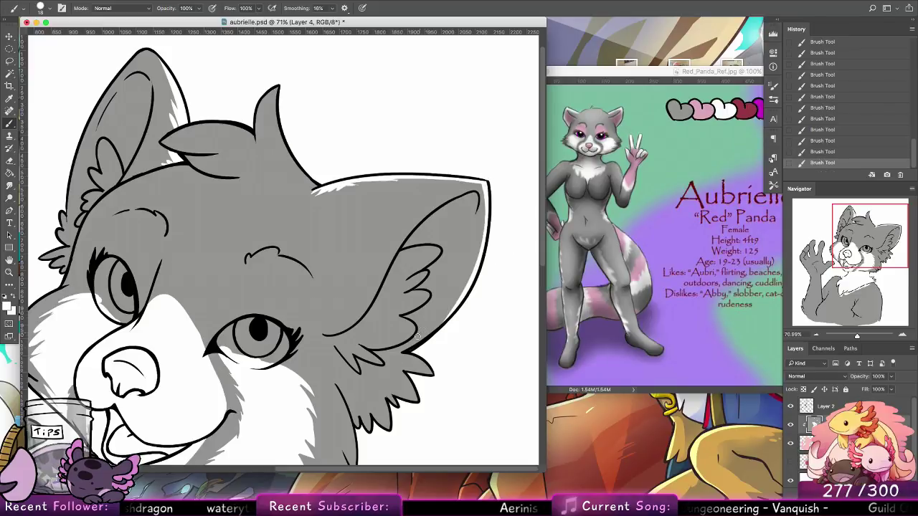
mouse_move(411, 347)
left_mouse_down()
mouse_move(477, 279)
mouse_move(487, 207)
left_mouse_up()
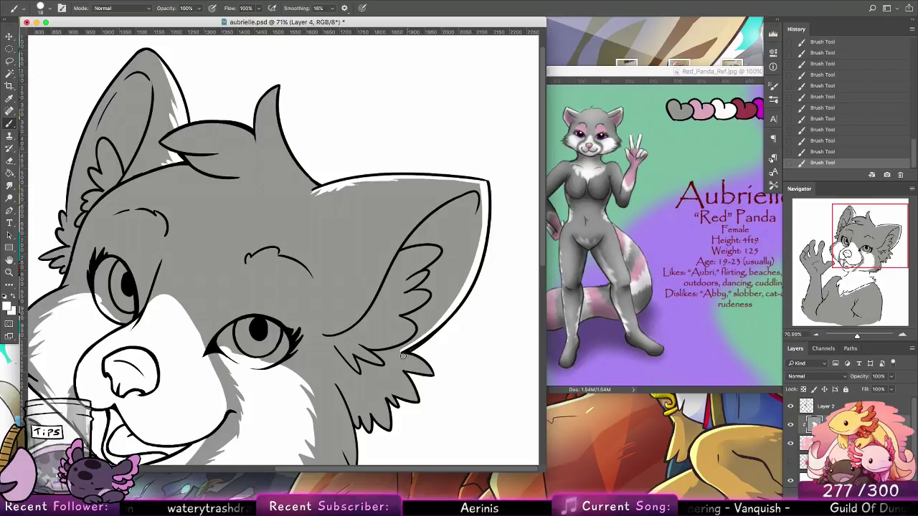
Paint white tips on the fur tufts below both ears, trimming the near ear's lowest tufts with sampled gray.
left_click_drag(403, 354, 433, 373)
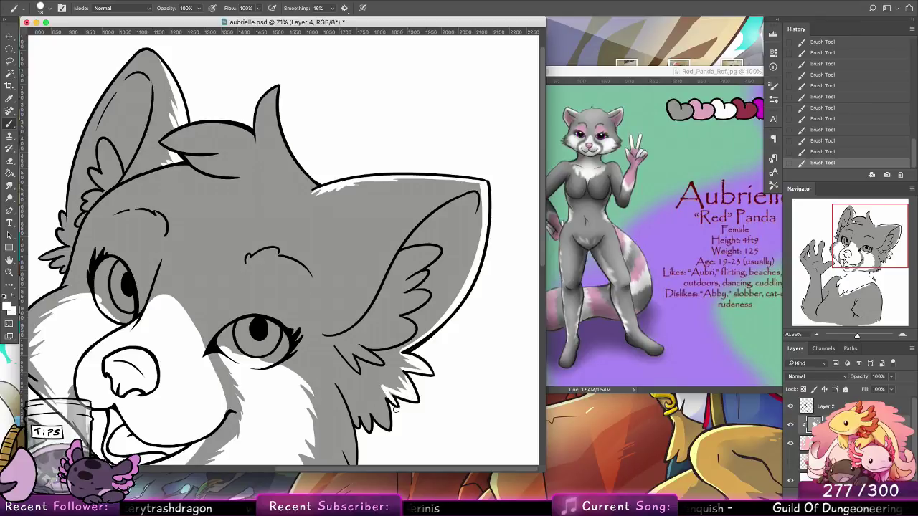
key("super+z")
left_click_drag(394, 395, 383, 387)
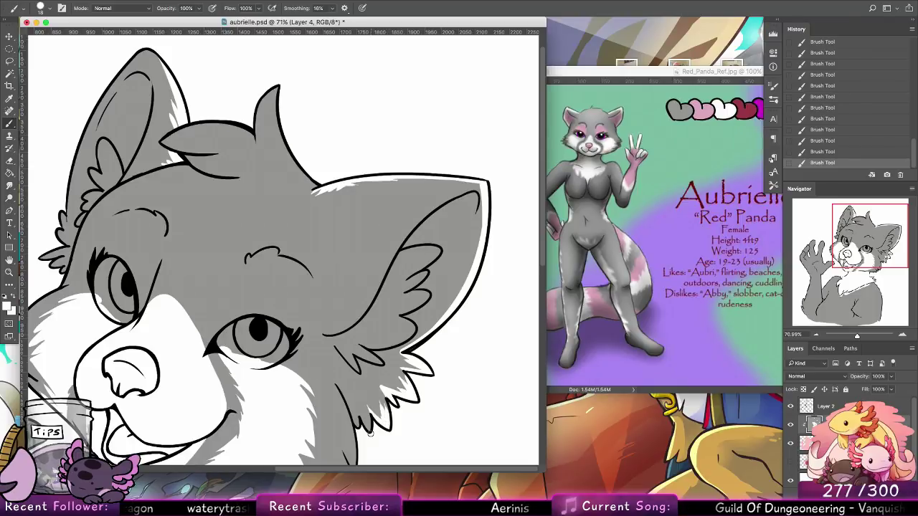
key("super+z")
left_click_drag(369, 431, 368, 413)
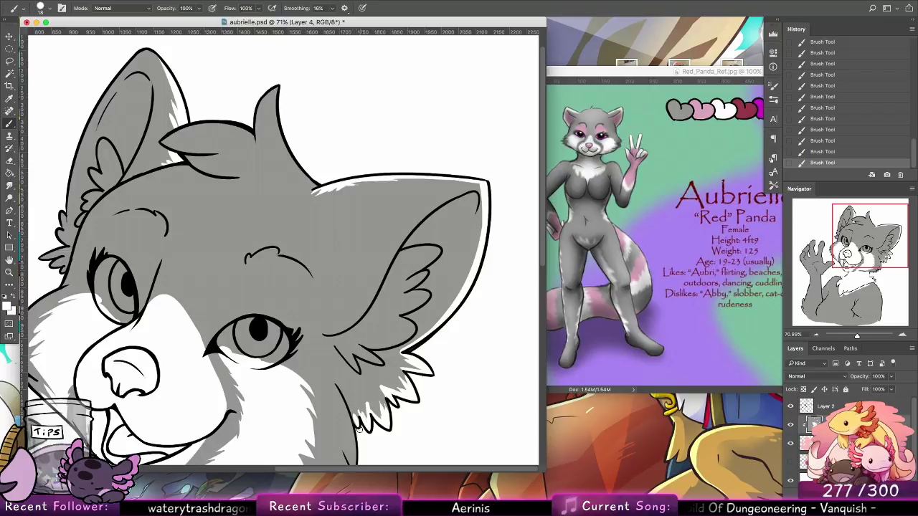
left_click(359, 393, "alt")
mouse_move(360, 430)
left_mouse_down()
mouse_move(351, 385)
mouse_move(366, 405)
left_mouse_up()
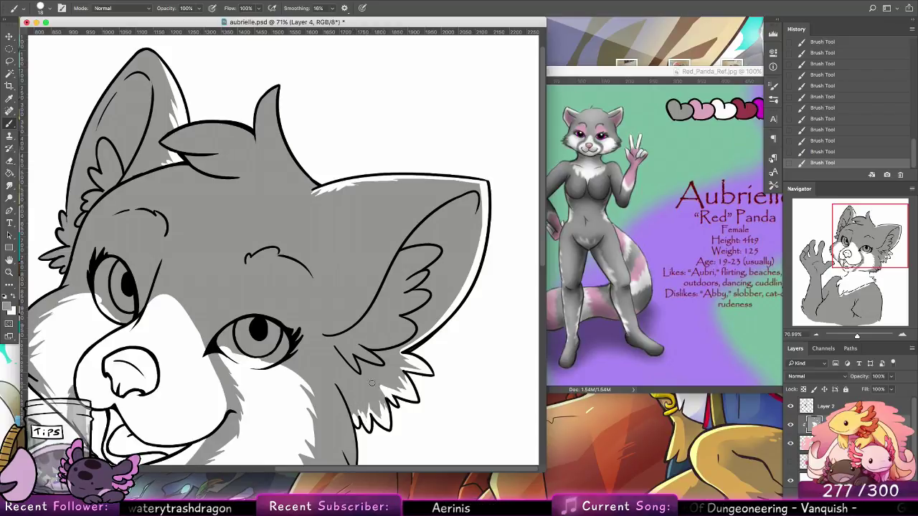
left_click(347, 184, "alt")
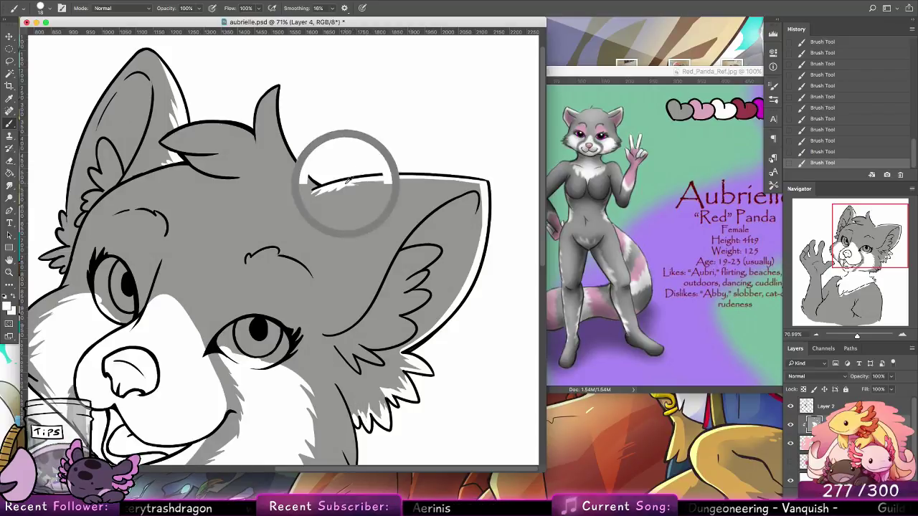
left_click_drag(298, 234, 478, 221)
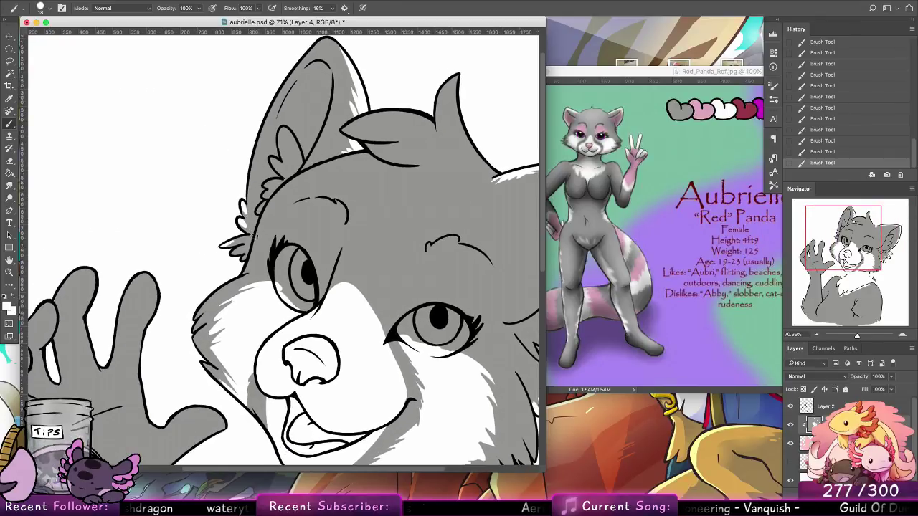
Paint the elbow fur of the raised arm white with the 18 px brush and widen it with a 45 px brush.
left_click_drag(210, 293, 290, 98)
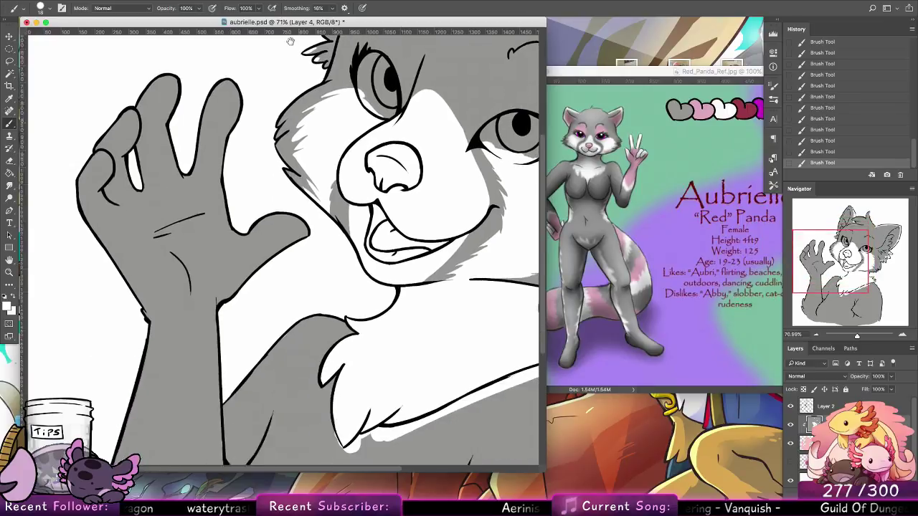
left_click_drag(188, 444, 182, 262)
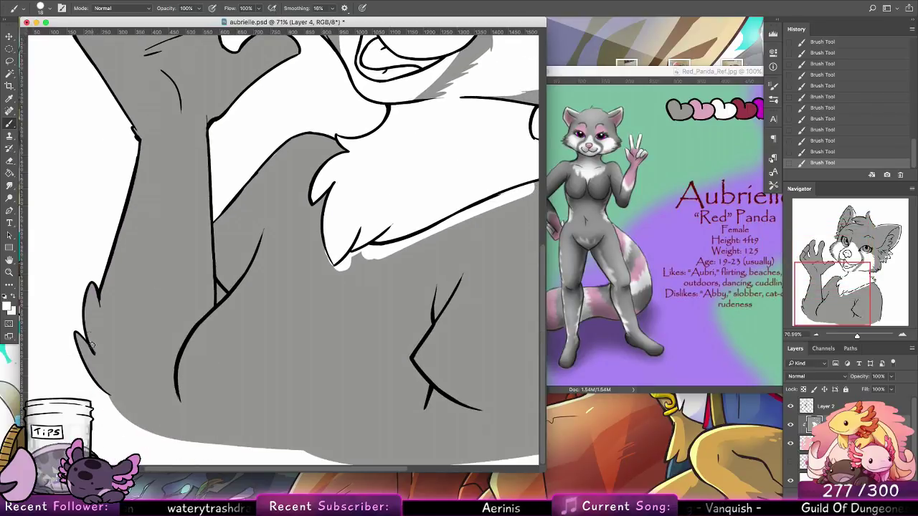
mouse_move(86, 309)
left_mouse_down()
mouse_move(91, 343)
mouse_move(85, 299)
mouse_move(118, 375)
left_mouse_up()
left_click(48, 9)
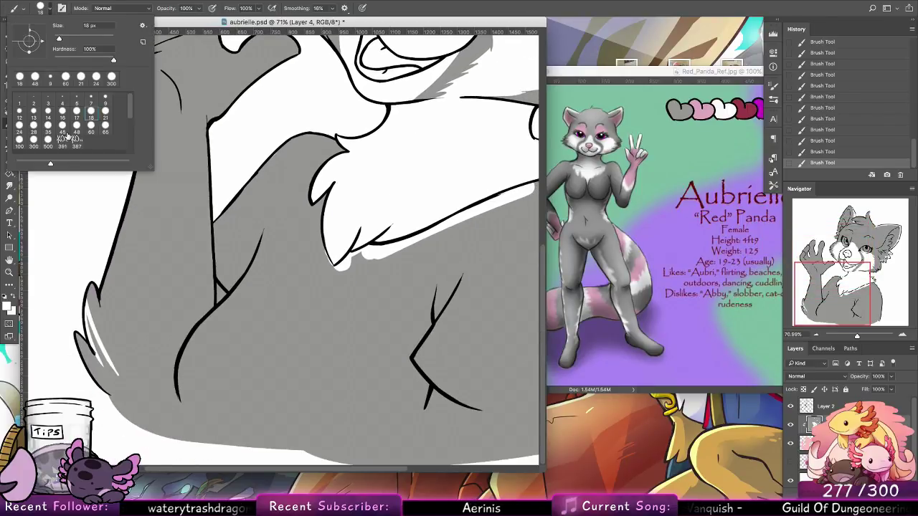
left_click(63, 129)
mouse_move(89, 290)
left_mouse_down()
mouse_move(114, 369)
mouse_move(98, 290)
mouse_move(124, 382)
mouse_move(89, 283)
mouse_move(110, 362)
mouse_move(101, 360)
mouse_move(95, 340)
mouse_move(118, 387)
mouse_move(133, 396)
mouse_move(132, 383)
mouse_move(148, 406)
mouse_move(173, 386)
left_mouse_up()
Lasso the raised forearm and whole hand, with a jagged fur edge across the elbow.
left_click(10, 61)
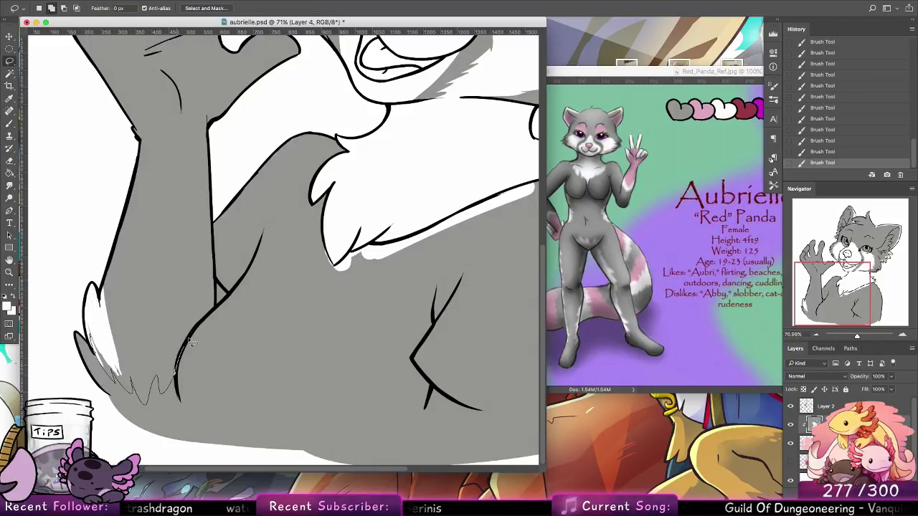
mouse_move(219, 225)
left_mouse_down()
mouse_move(313, 35)
mouse_move(179, 3)
left_mouse_up()
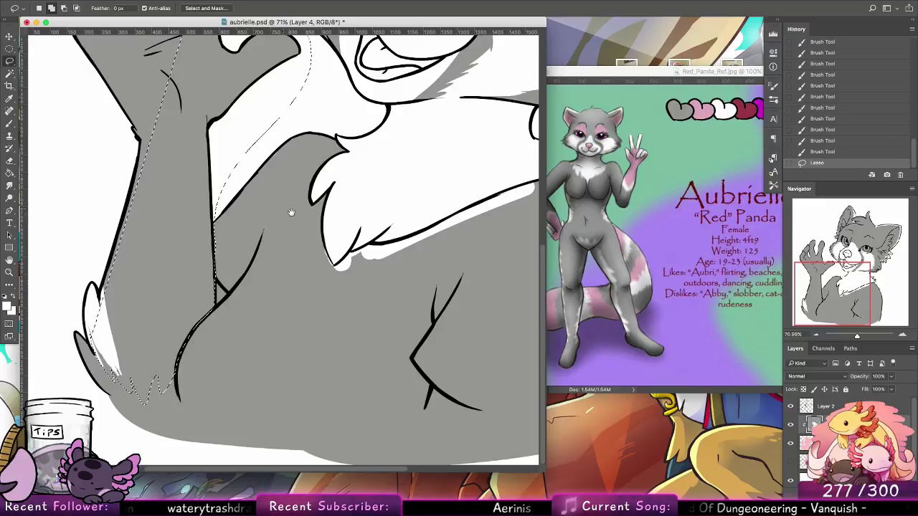
mouse_move(301, 224)
left_mouse_down()
mouse_move(322, 322)
mouse_move(316, 287)
left_mouse_up()
mouse_move(109, 375)
left_mouse_down()
mouse_move(84, 269)
mouse_move(178, 117)
left_mouse_up()
left_click_drag(315, 147, 318, 290)
mouse_move(330, 172)
left_mouse_down()
mouse_move(249, 149)
mouse_move(102, 316)
left_mouse_up()
Fill the selected forearm and hand with white using 65 px and 500 px brushes, and clear the selection.
left_click(10, 123)
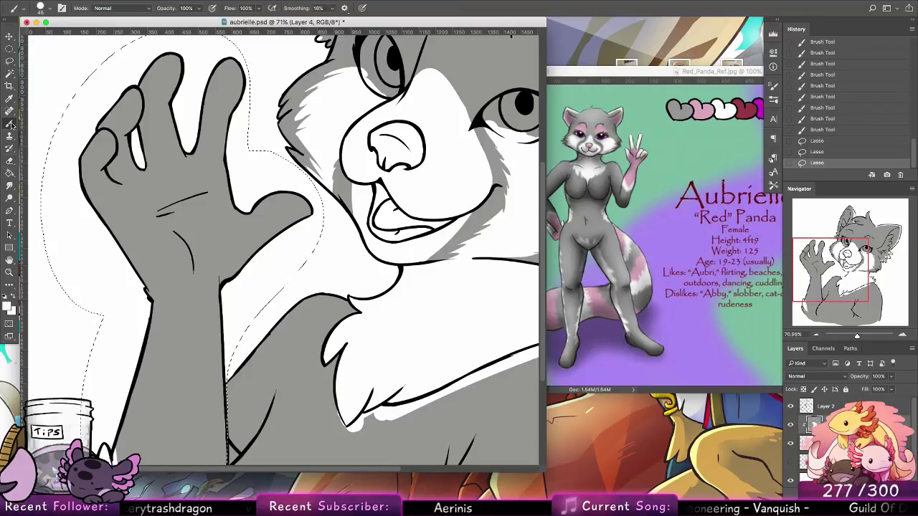
left_click(49, 9)
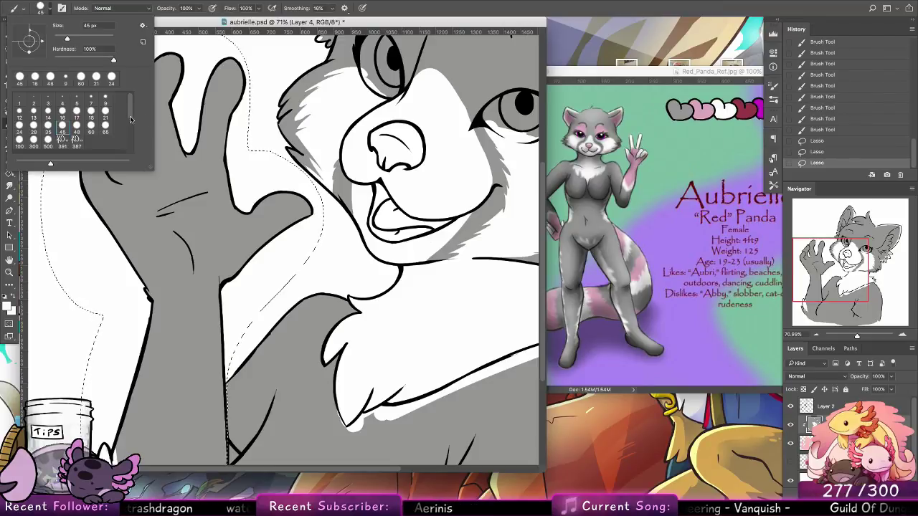
left_click(105, 130)
left_click_drag(249, 323, 281, 122)
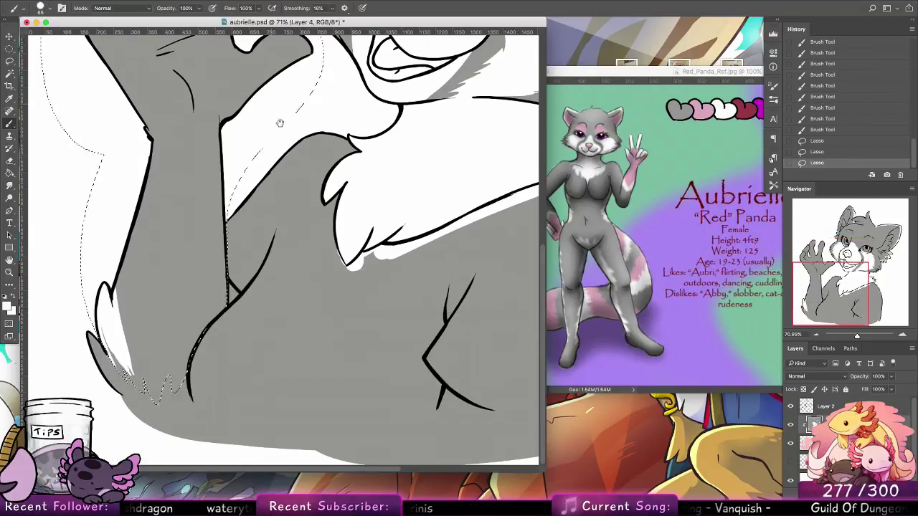
mouse_move(130, 367)
left_mouse_down()
mouse_move(141, 383)
mouse_move(109, 265)
mouse_move(137, 334)
mouse_move(188, 271)
left_mouse_up()
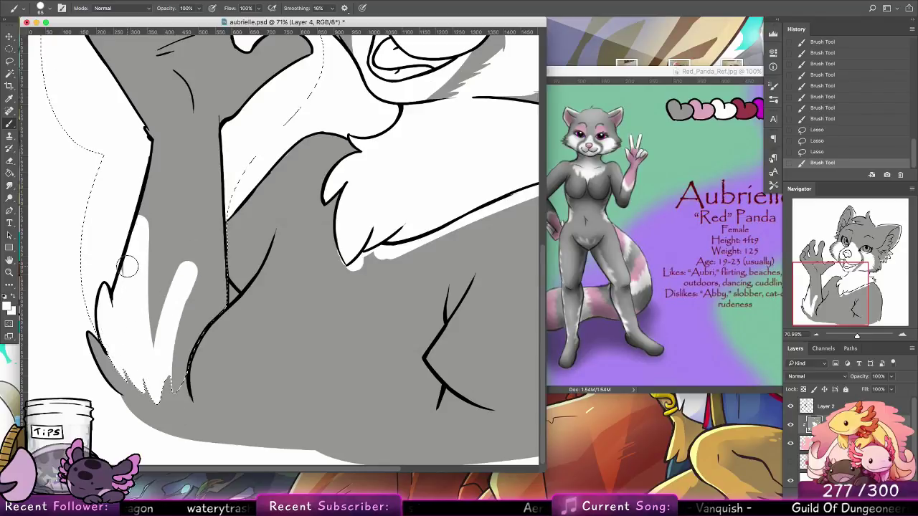
left_click(50, 8)
left_click(48, 141)
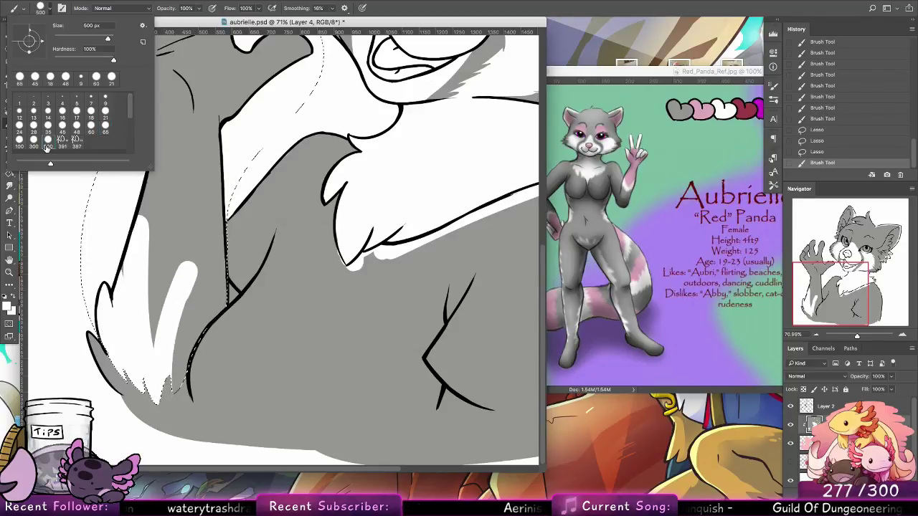
mouse_move(175, 353)
left_mouse_down()
mouse_move(237, 180)
mouse_move(243, 17)
mouse_move(140, 162)
left_mouse_up()
scroll(244, 188, "up", 6)
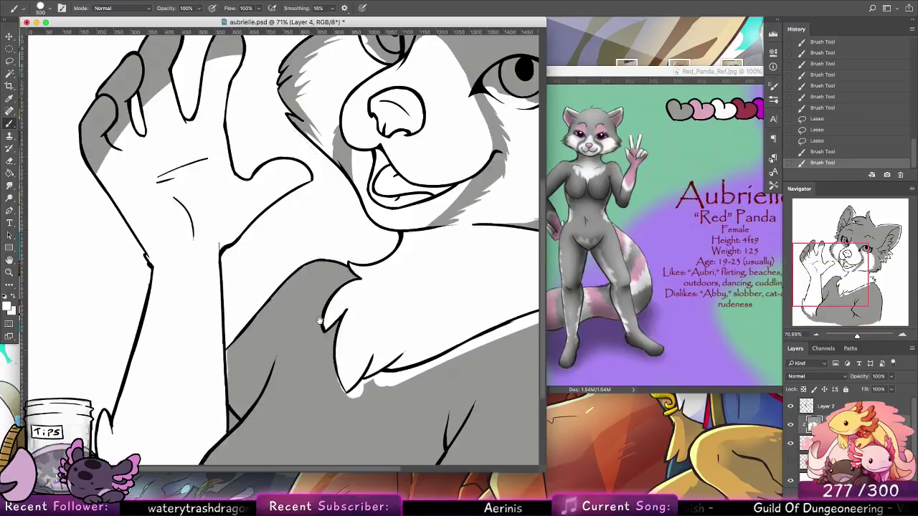
key("ctrl+d")
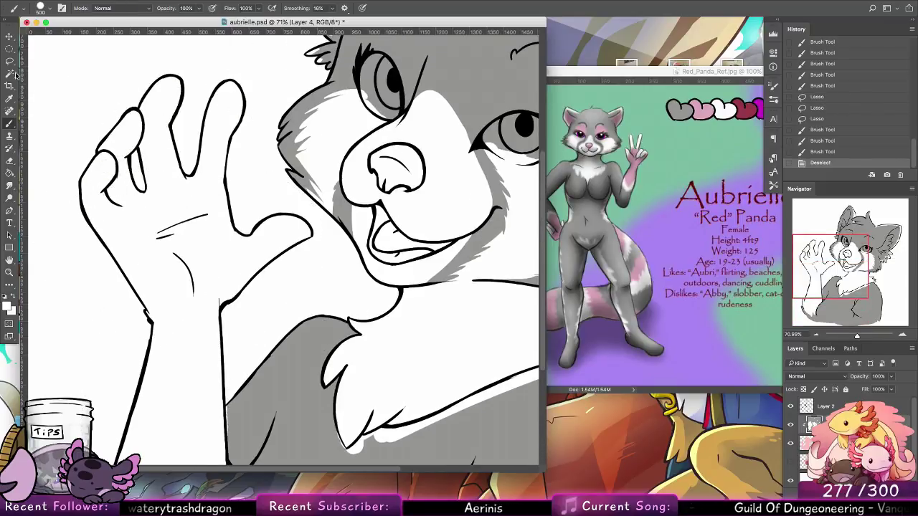
Sample the pink swatch from the reference and start the marking above the far eye with a 9 px brush.
left_click_drag(393, 326, 144, 152)
scroll(244, 362, "up", 10)
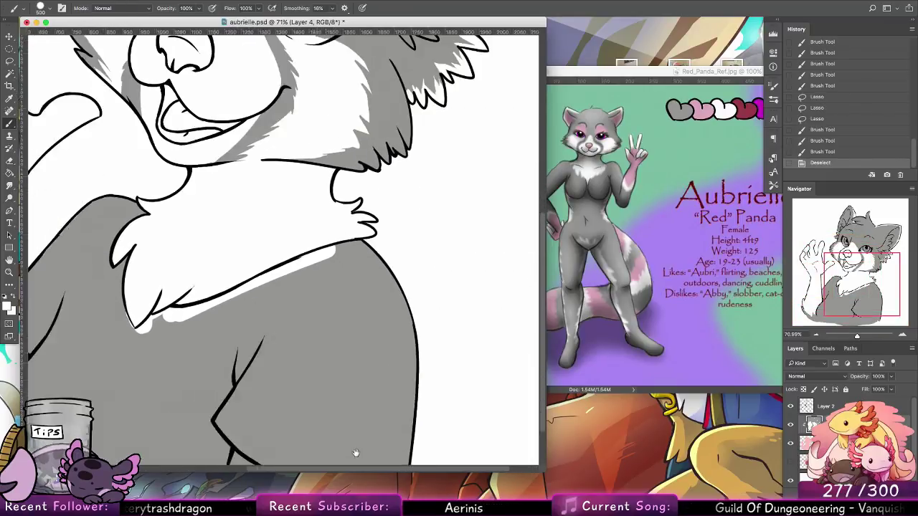
scroll(244, 362, "left", 4)
left_click_drag(317, 368, 298, 427)
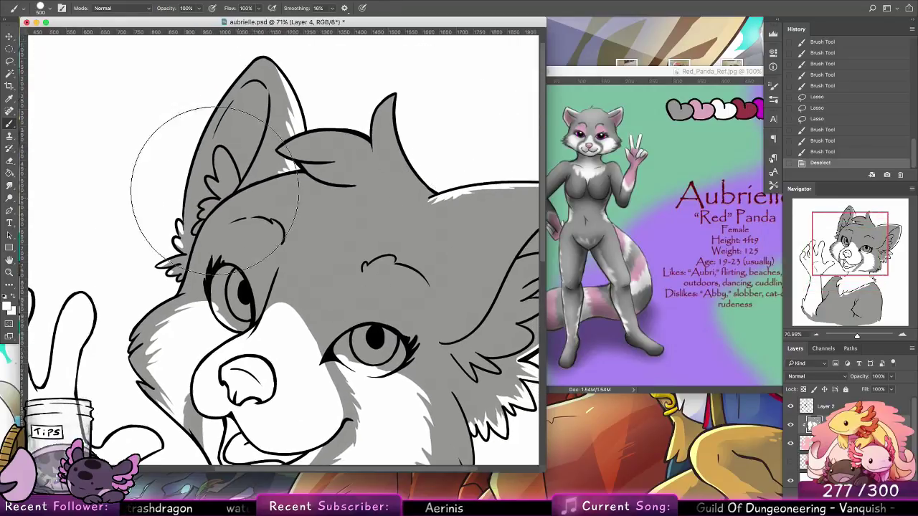
left_click(705, 110, "alt")
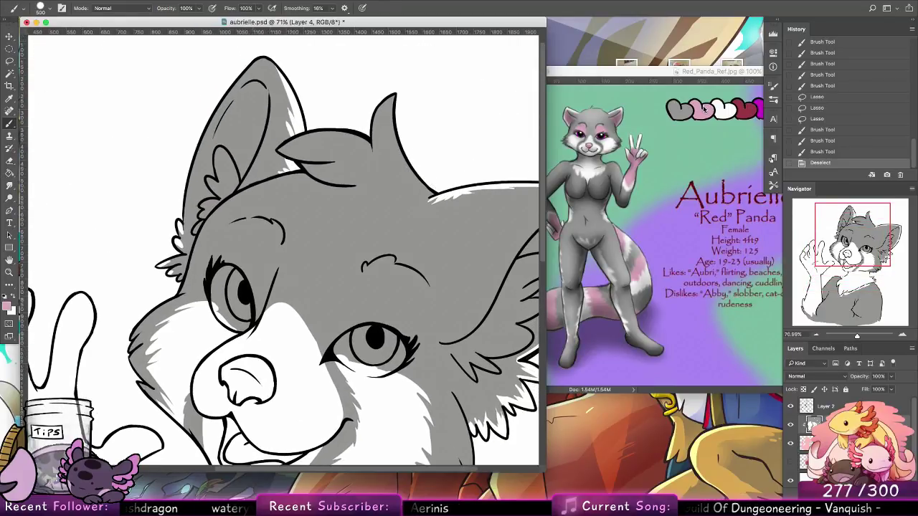
left_click(40, 9)
left_click(105, 101)
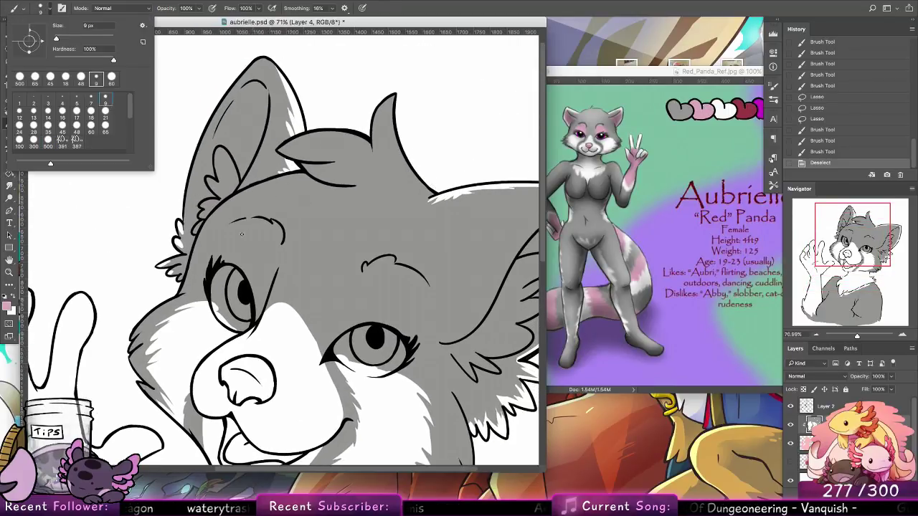
left_click_drag(212, 271, 214, 257)
left_click_drag(239, 220, 242, 219)
key("super+z")
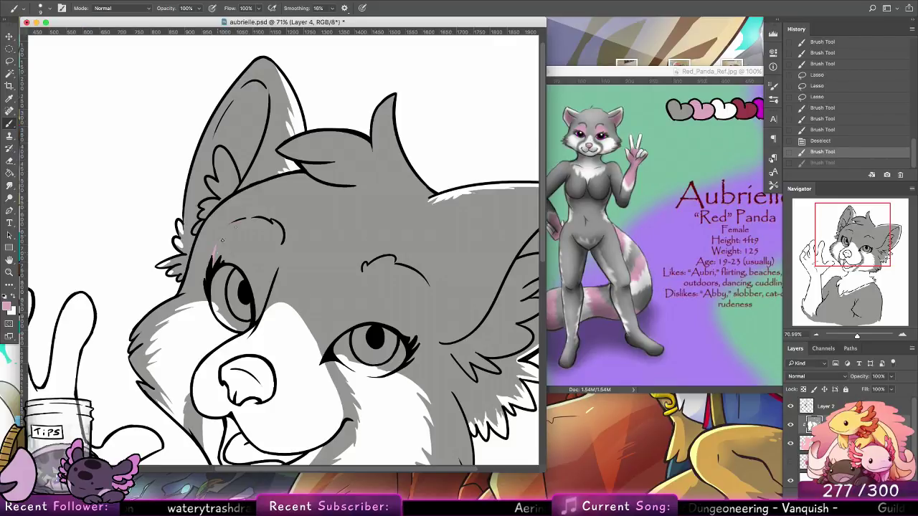
Paint the whole eyelid area between the far eye and its brow line pink with an 18 px brush.
left_click(41, 8)
left_click(92, 112)
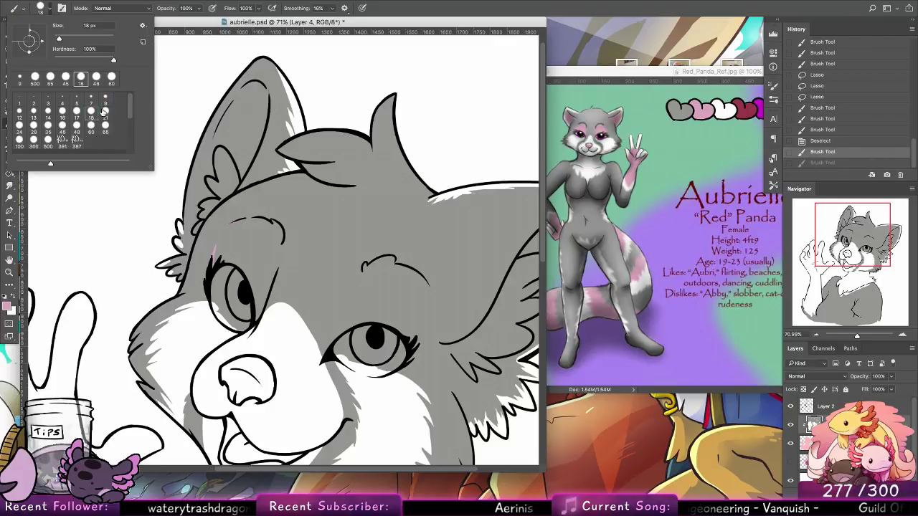
mouse_move(235, 221)
left_mouse_down()
mouse_move(212, 261)
mouse_move(239, 228)
mouse_move(259, 220)
mouse_move(284, 235)
mouse_move(258, 310)
left_mouse_up()
left_click_drag(278, 254, 274, 264)
mouse_move(256, 310)
left_mouse_down()
mouse_move(252, 280)
mouse_move(220, 259)
left_mouse_up()
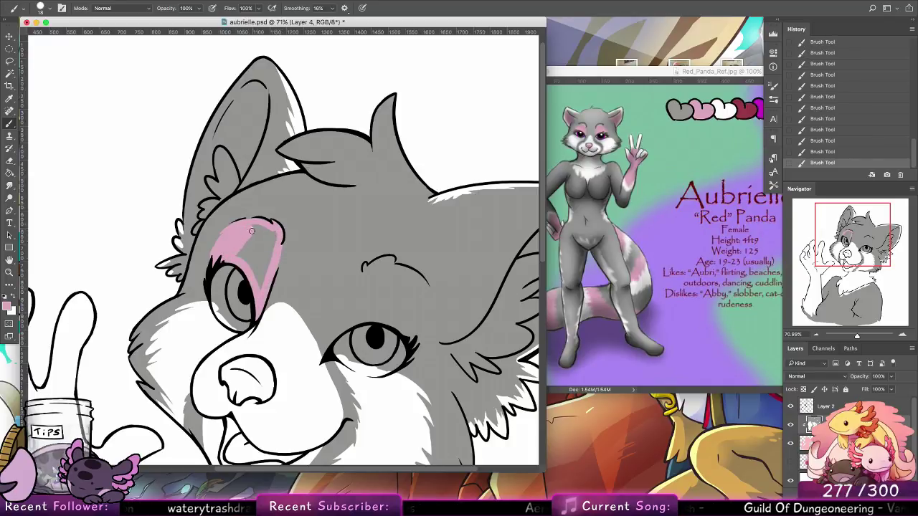
mouse_move(265, 224)
left_mouse_down()
mouse_move(267, 276)
mouse_move(270, 228)
left_mouse_up()
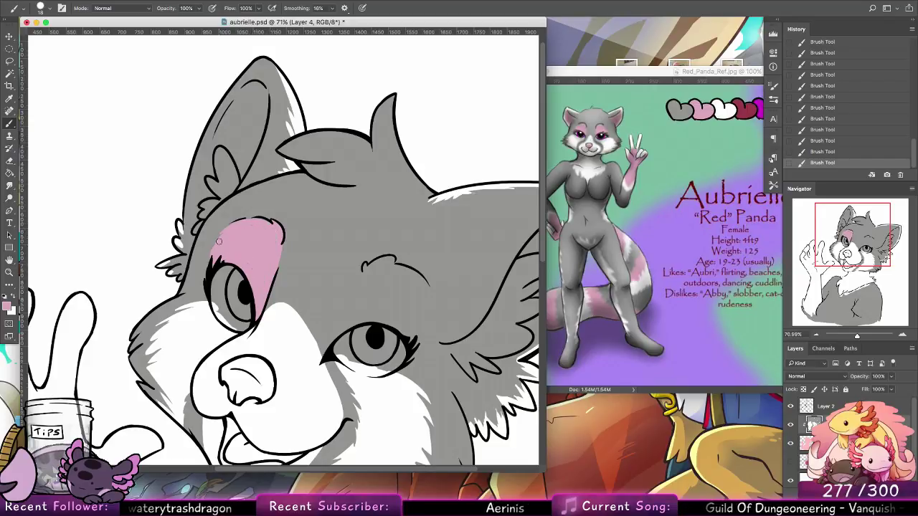
Outline the near eye's eyelid marking in pink up to the brow line and fill it with a 45 px brush.
mouse_move(378, 291)
left_mouse_down()
mouse_move(327, 242)
mouse_move(304, 240)
left_mouse_up()
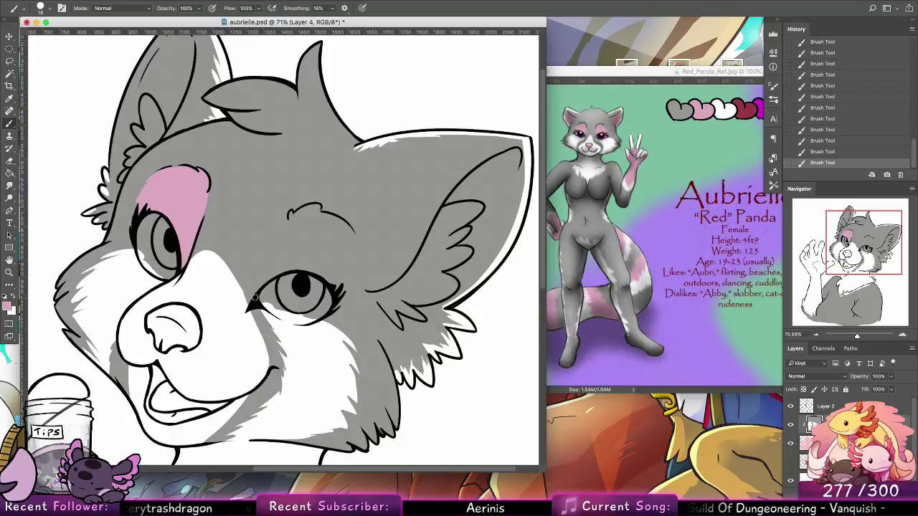
mouse_move(256, 295)
left_mouse_down()
mouse_move(303, 206)
mouse_move(259, 266)
mouse_move(280, 238)
mouse_move(262, 284)
mouse_move(296, 215)
mouse_move(317, 206)
mouse_move(356, 264)
left_mouse_up()
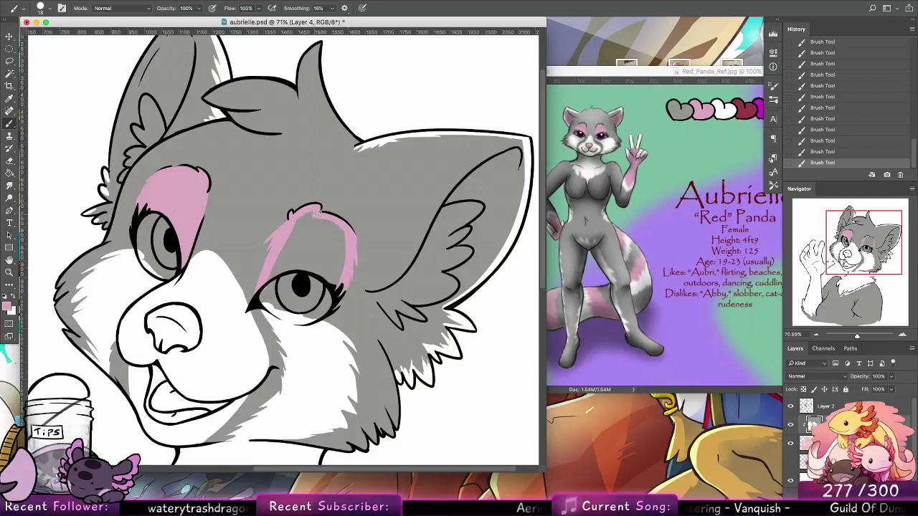
left_click(50, 9)
left_click(67, 125)
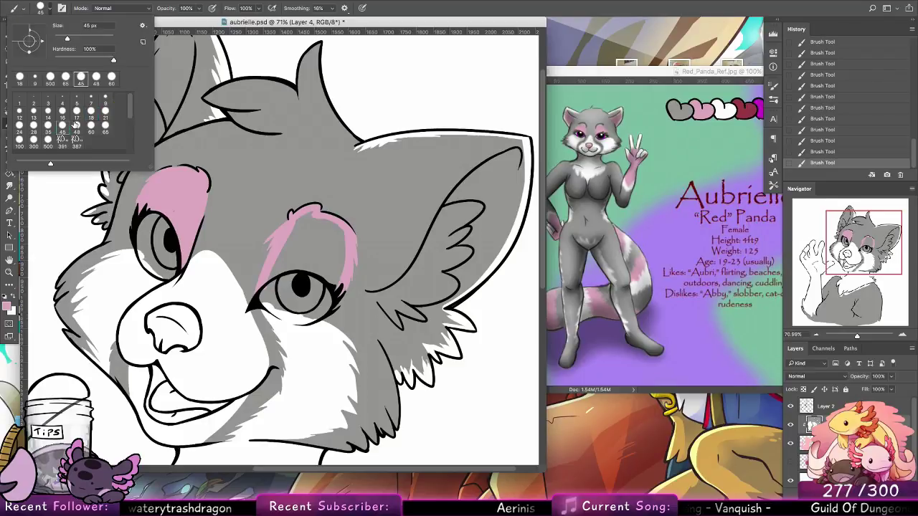
mouse_move(337, 270)
left_mouse_down()
mouse_move(338, 234)
mouse_move(306, 215)
mouse_move(274, 279)
mouse_move(296, 239)
mouse_move(294, 280)
mouse_move(323, 276)
left_mouse_up()
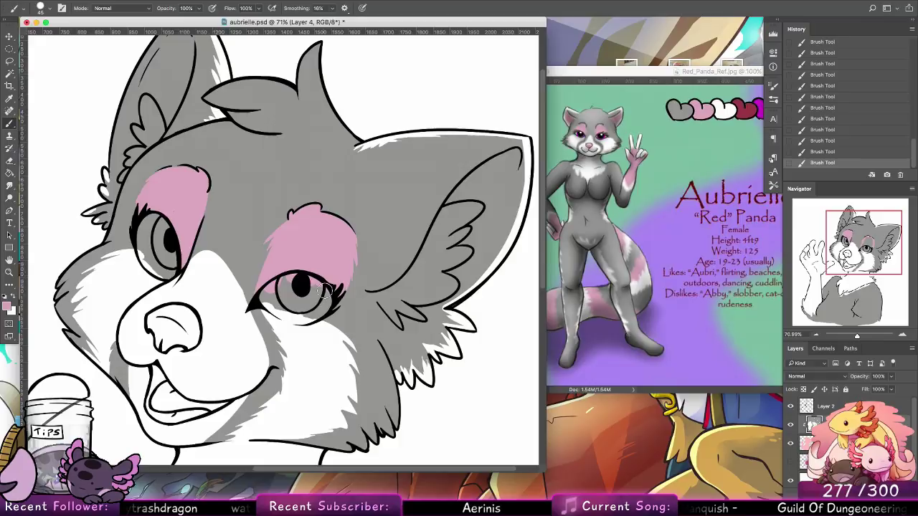
Paint pink fur strokes at the inner base of the near ear with an 18 px brush, using the eyelid pink.
left_click(49, 8)
left_click(92, 111)
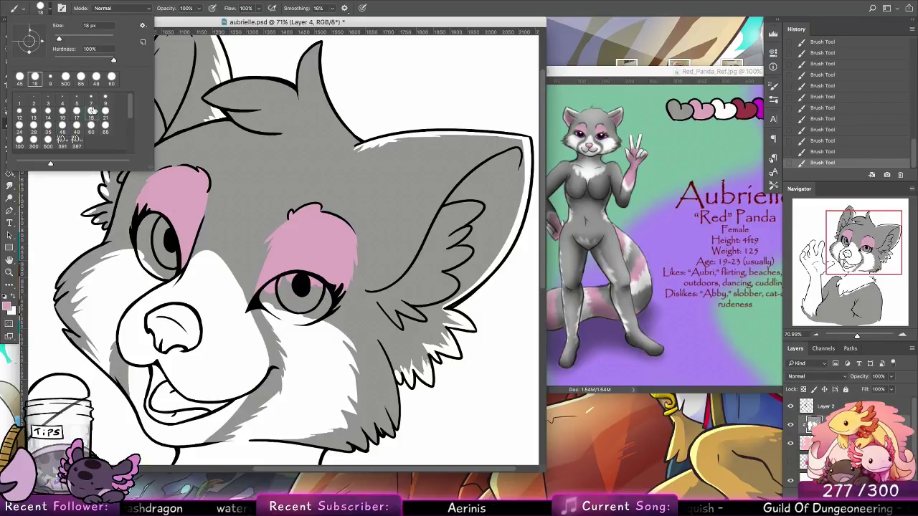
left_click_drag(376, 299, 385, 310)
key("super+z")
left_click(373, 294, "alt")
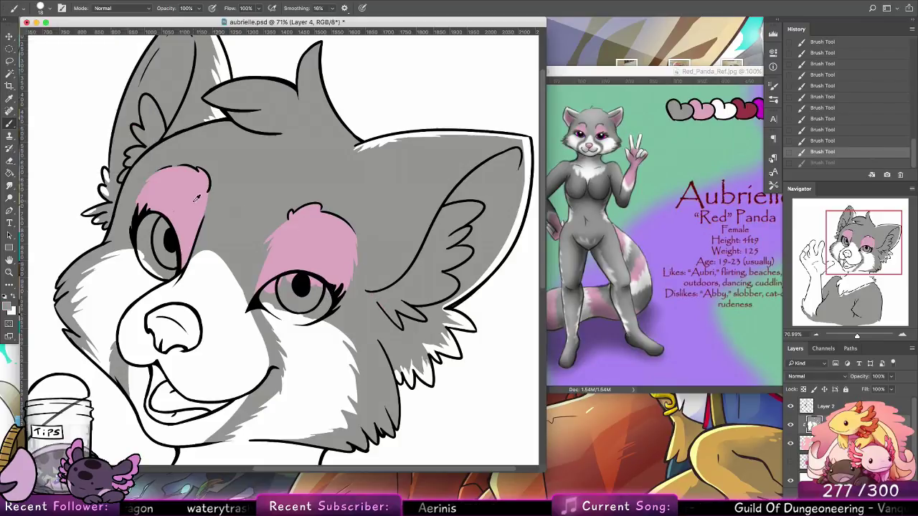
left_click(195, 198, "alt")
left_click(181, 200)
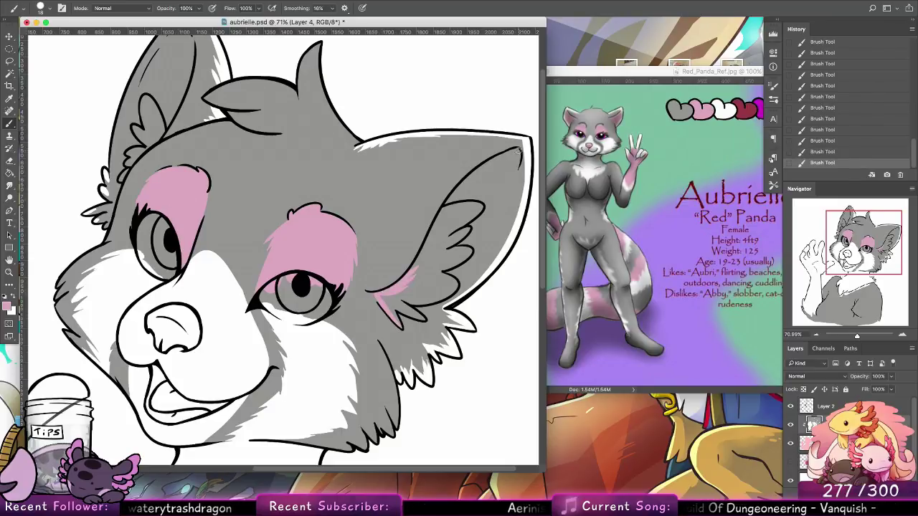
Outline the near ear's inner area in pink from tip to tufts, trimming the tip with gray.
left_click_drag(518, 151, 515, 176)
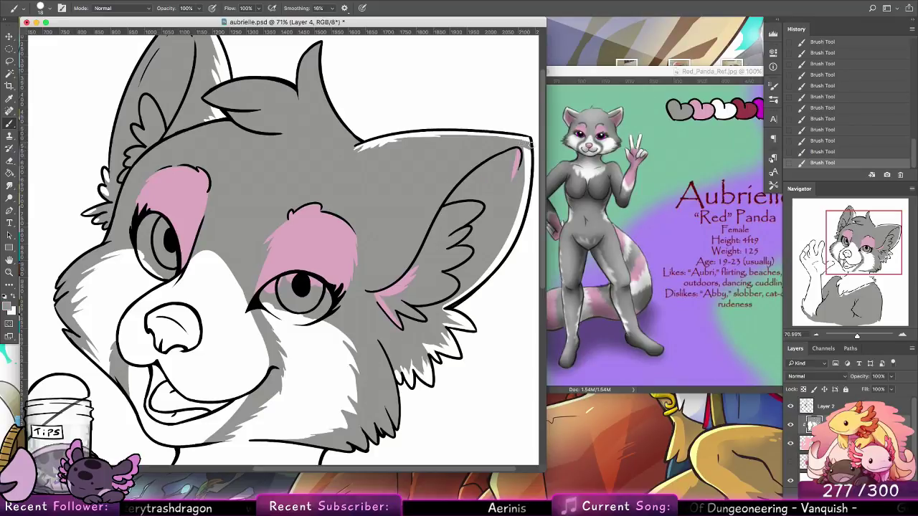
left_click_drag(531, 145, 524, 171)
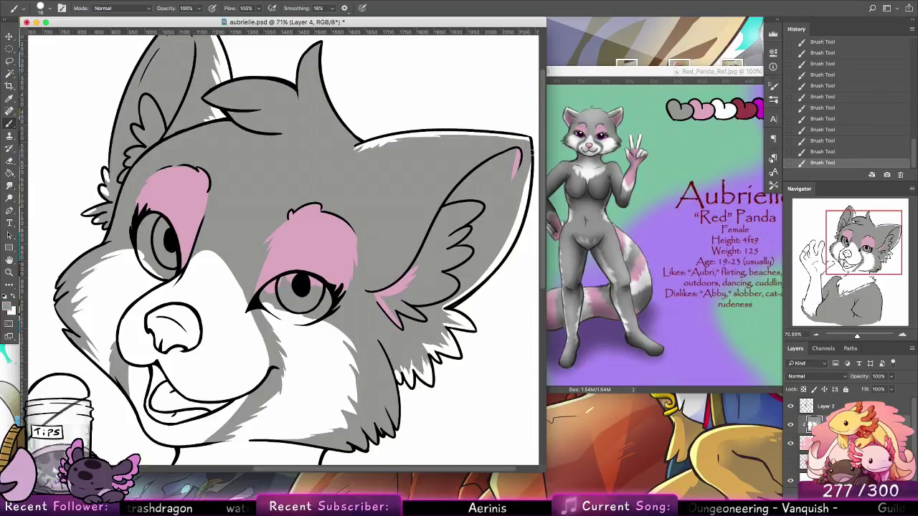
left_click(518, 159, "alt")
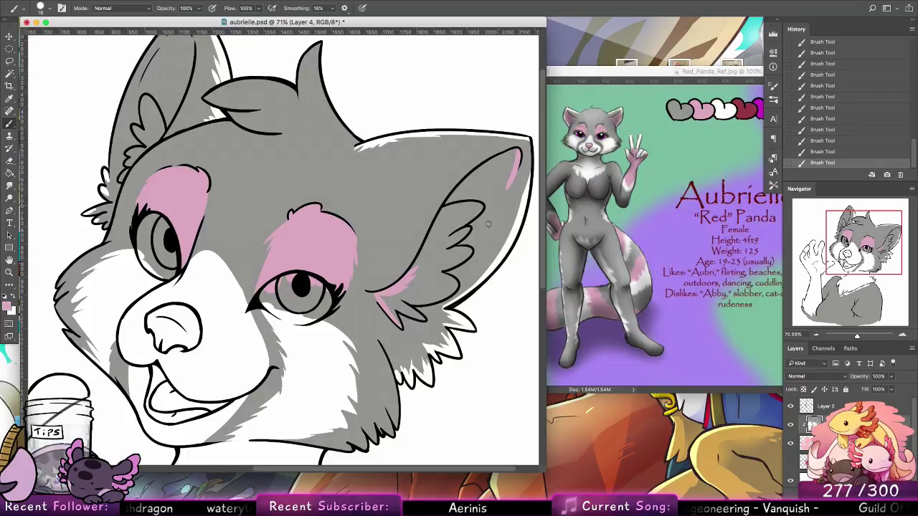
mouse_move(488, 221)
left_mouse_down()
mouse_move(447, 254)
mouse_move(452, 245)
left_mouse_up()
left_click_drag(486, 223, 451, 240)
left_click_drag(498, 198, 468, 225)
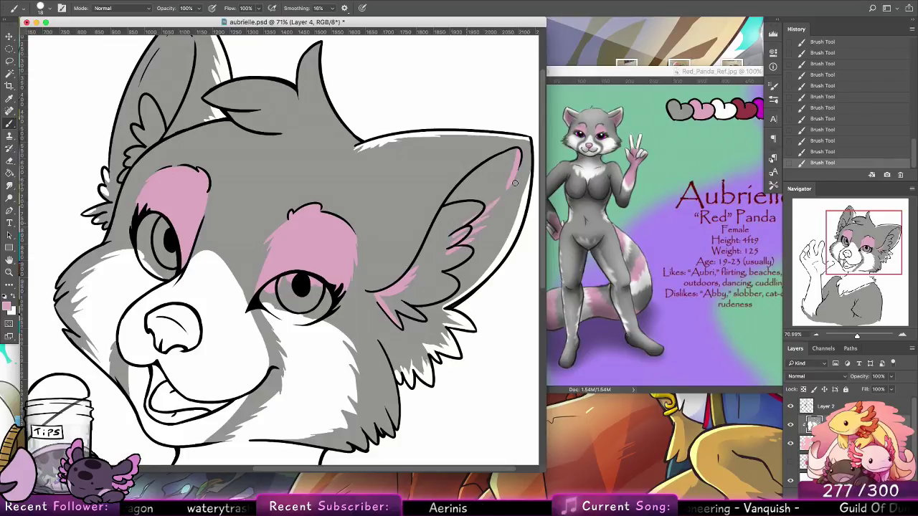
left_click_drag(513, 181, 488, 206)
left_click_drag(510, 172, 502, 194)
mouse_move(519, 148)
left_mouse_down()
mouse_move(469, 186)
mouse_move(492, 159)
mouse_move(456, 193)
left_mouse_up()
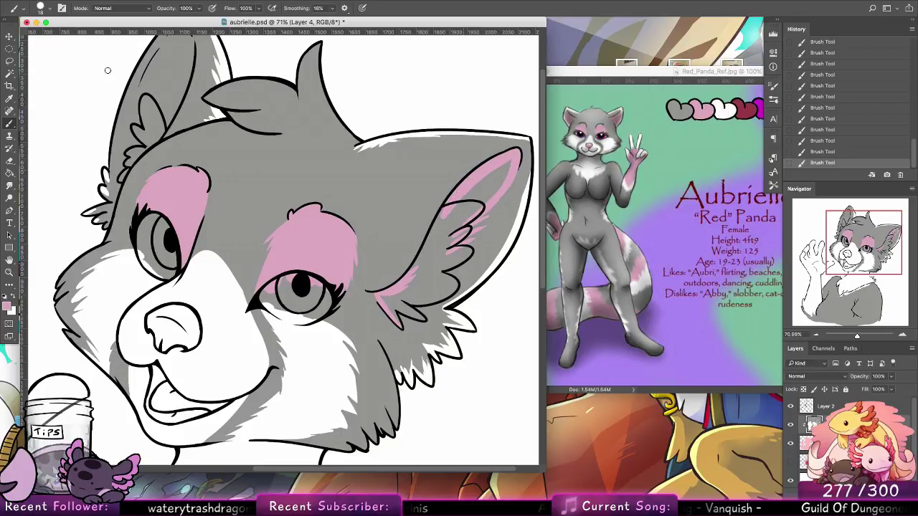
Fill the near ear's inner area pink with a 45 px brush and refine its fur edge with a 17 px brush.
left_click(41, 10)
left_click(63, 127)
mouse_move(510, 165)
left_mouse_down()
mouse_move(443, 230)
mouse_move(466, 193)
mouse_move(468, 225)
mouse_move(499, 200)
mouse_move(461, 229)
mouse_move(504, 202)
mouse_move(471, 233)
left_mouse_up()
key("ctrl+alt+z")
key("ctrl+alt+z")
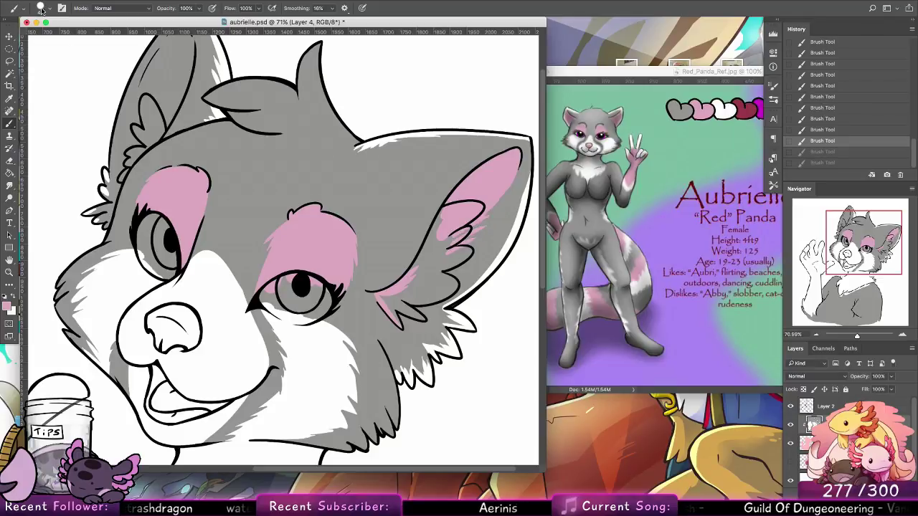
right_click(64, 79)
left_click(76, 112)
mouse_move(511, 179)
left_mouse_down()
mouse_move(452, 233)
mouse_move(485, 218)
mouse_move(428, 263)
left_mouse_up()
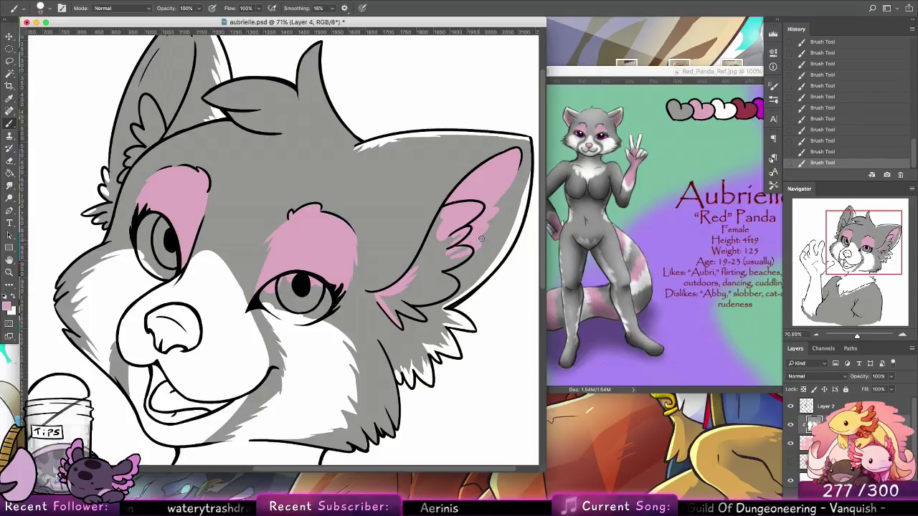
Fill the near ear's inner fur tufts and jagged base with pink, and begin the far ear's lowest tufts.
left_click_drag(381, 294, 398, 323)
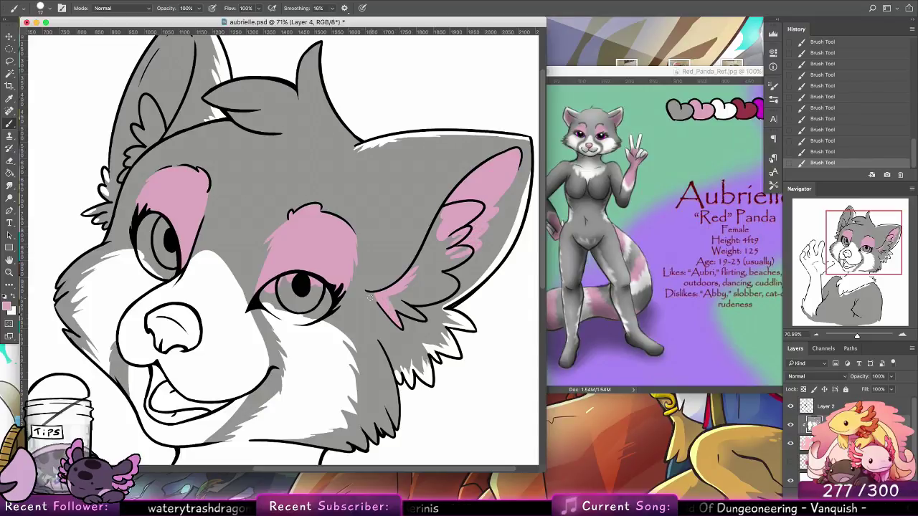
key("super+z")
left_click_drag(376, 294, 372, 306)
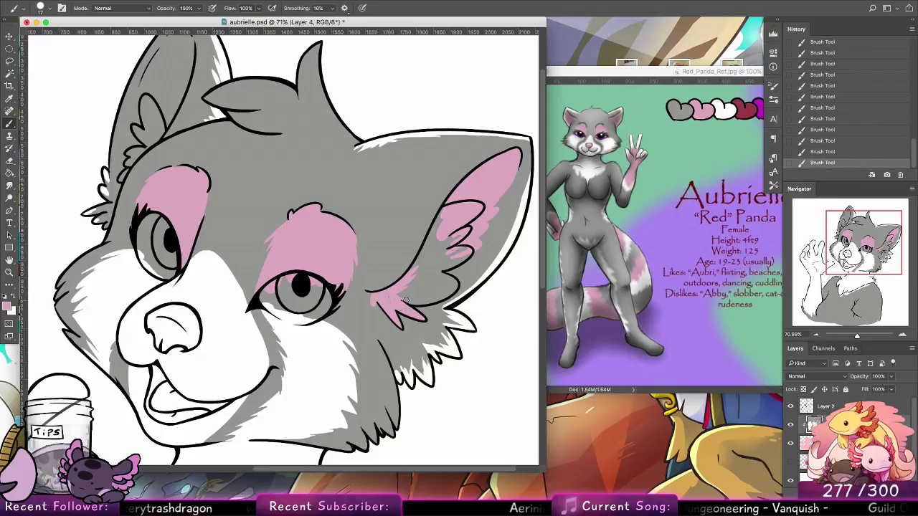
mouse_move(393, 300)
left_mouse_down()
mouse_move(454, 289)
mouse_move(440, 273)
mouse_move(449, 287)
mouse_move(411, 297)
mouse_move(436, 277)
mouse_move(422, 262)
mouse_move(406, 284)
mouse_move(450, 197)
mouse_move(407, 288)
mouse_move(443, 210)
mouse_move(452, 228)
mouse_move(423, 271)
mouse_move(466, 249)
left_mouse_up()
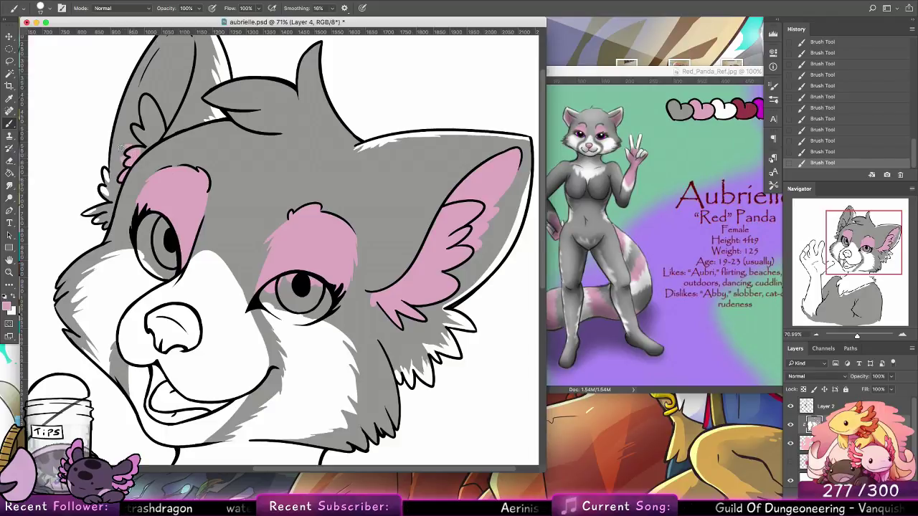
Outline the far ear's inner area and tufts in pink and fill the middle with a 45 px brush.
mouse_move(172, 108)
left_mouse_down()
mouse_move(193, 188)
mouse_move(168, 159)
mouse_move(180, 137)
left_mouse_up()
mouse_move(158, 201)
left_mouse_down()
mouse_move(203, 112)
mouse_move(212, 120)
mouse_move(193, 180)
left_mouse_up()
left_click(43, 10)
left_click(65, 115)
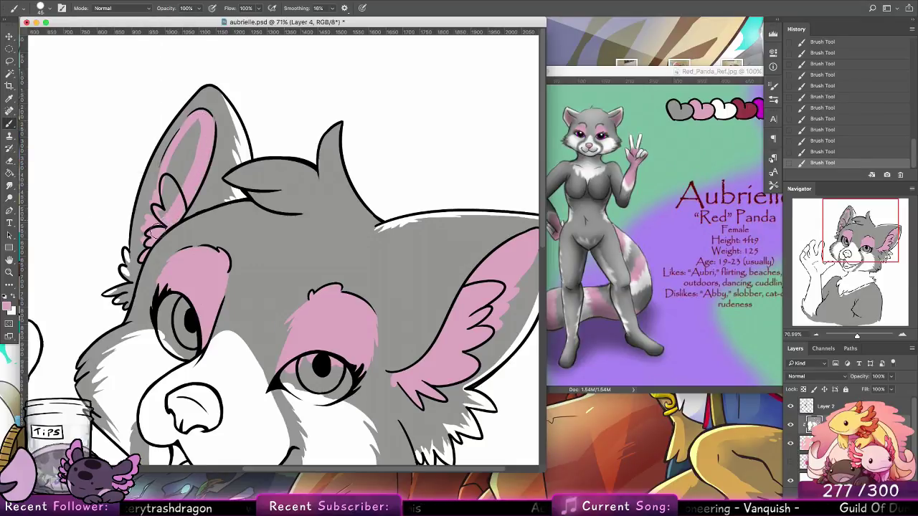
mouse_move(152, 231)
left_mouse_down()
mouse_move(194, 133)
mouse_move(182, 181)
left_mouse_up()
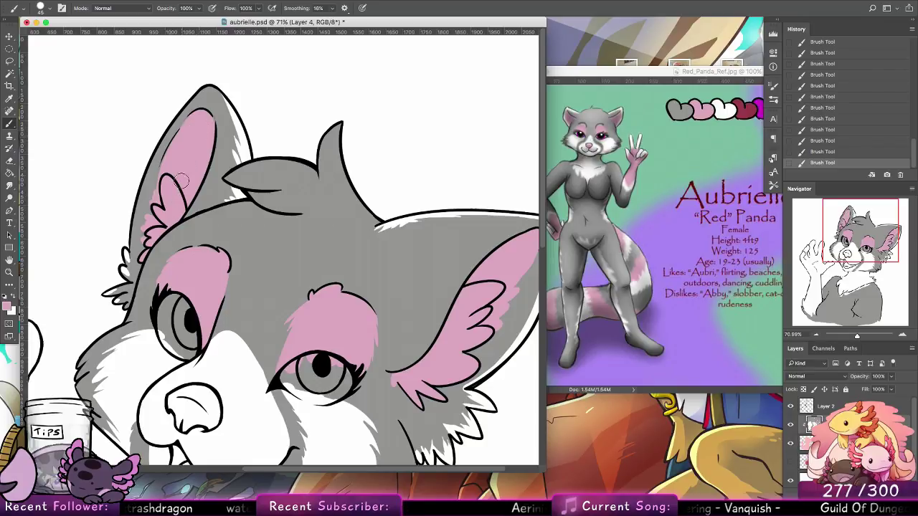
Paint the nose and the inside of the open mouth pink with a 21 px brush.
key("z")
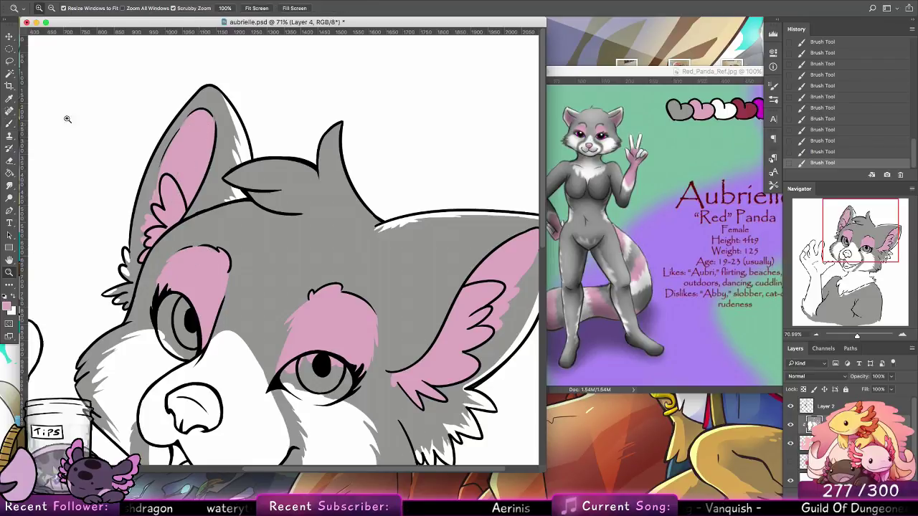
left_click(10, 124)
left_click(47, 8)
left_click(106, 106)
left_click_drag(259, 265, 277, 137)
mouse_move(206, 294)
left_mouse_down()
mouse_move(203, 302)
mouse_move(189, 279)
mouse_move(228, 267)
mouse_move(234, 300)
mouse_move(226, 268)
mouse_move(228, 299)
mouse_move(203, 304)
mouse_move(192, 275)
mouse_move(206, 266)
mouse_move(214, 286)
left_mouse_up()
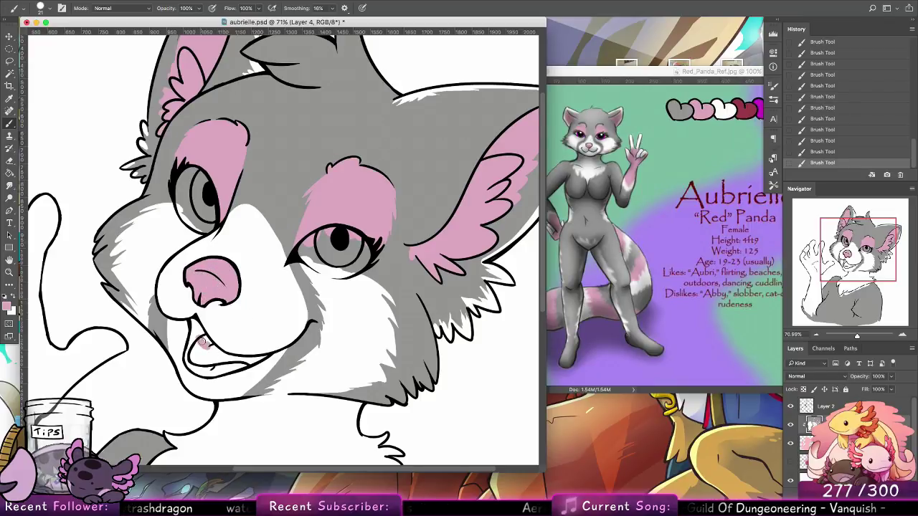
mouse_move(194, 321)
left_mouse_down()
mouse_move(192, 356)
mouse_move(204, 370)
mouse_move(244, 369)
mouse_move(262, 357)
mouse_move(225, 359)
mouse_move(208, 347)
mouse_move(221, 356)
mouse_move(192, 356)
left_mouse_up()
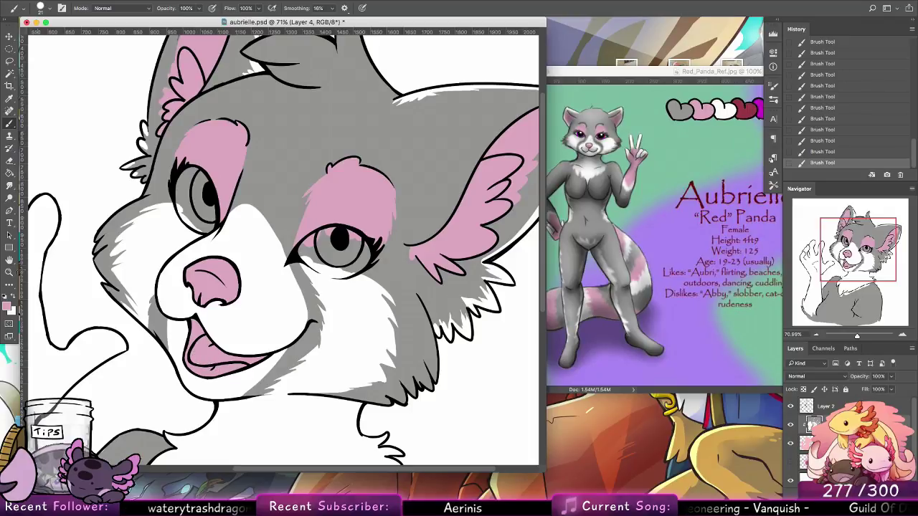
Lasso the raised forearm and lower palm, giving the selection jagged fur edges near the elbow and at the thumb's base.
left_click_drag(206, 256, 366, 206)
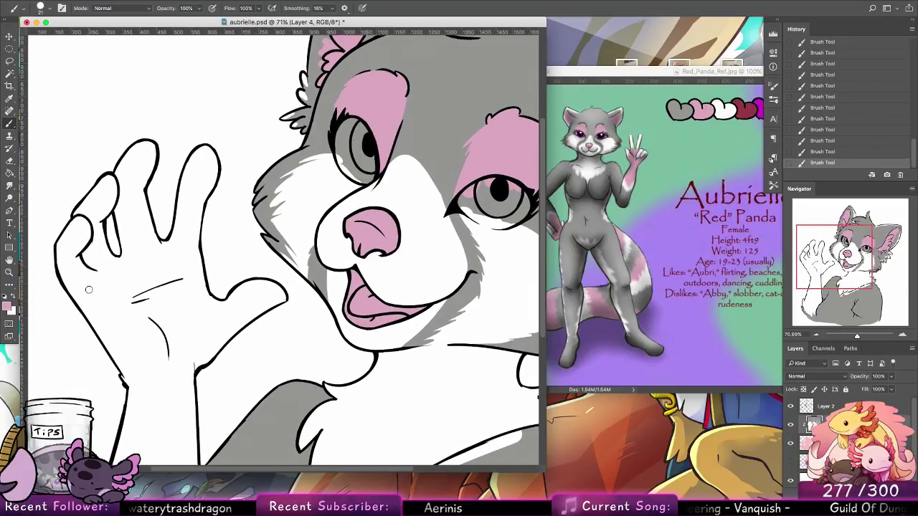
scroll(142, 244, "down", 5)
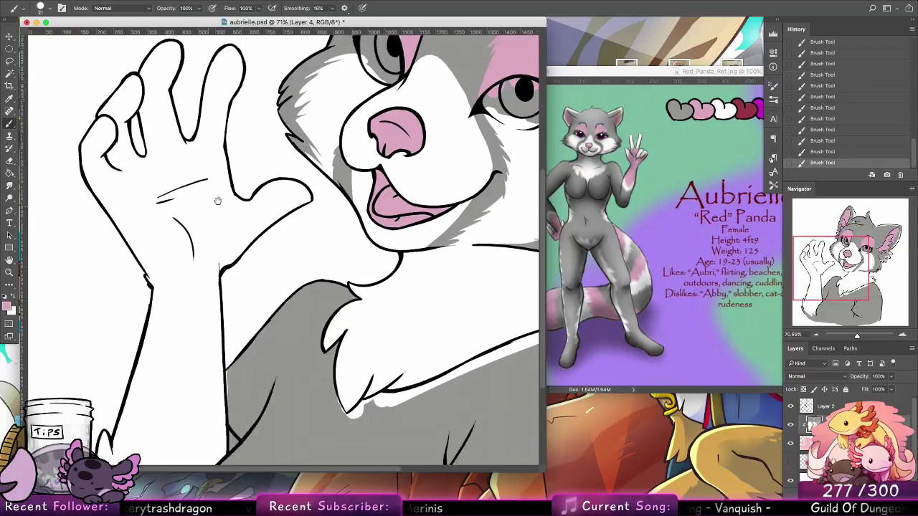
key("l")
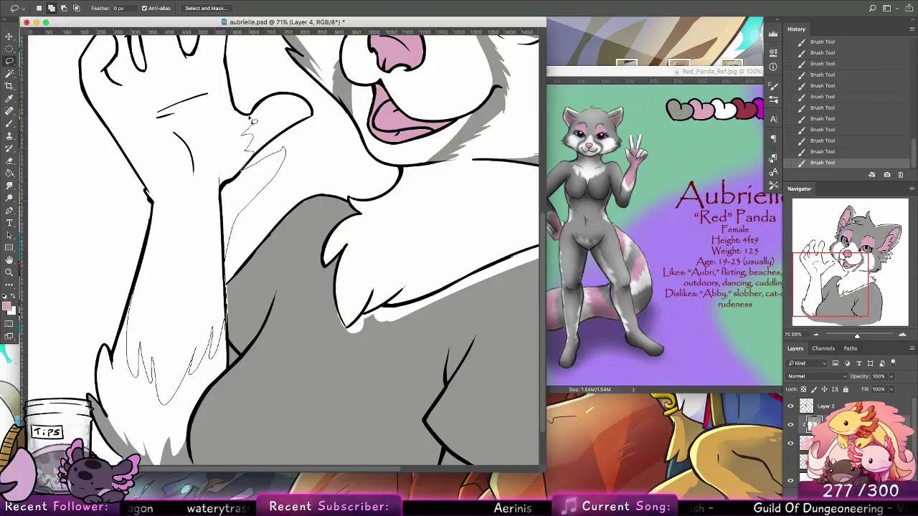
left_click_drag(253, 120, 89, 271)
key("space")
left_click_drag(278, 198, 268, 240)
mouse_move(267, 208)
left_mouse_down()
mouse_move(243, 203)
mouse_move(236, 257)
mouse_move(241, 213)
left_mouse_up()
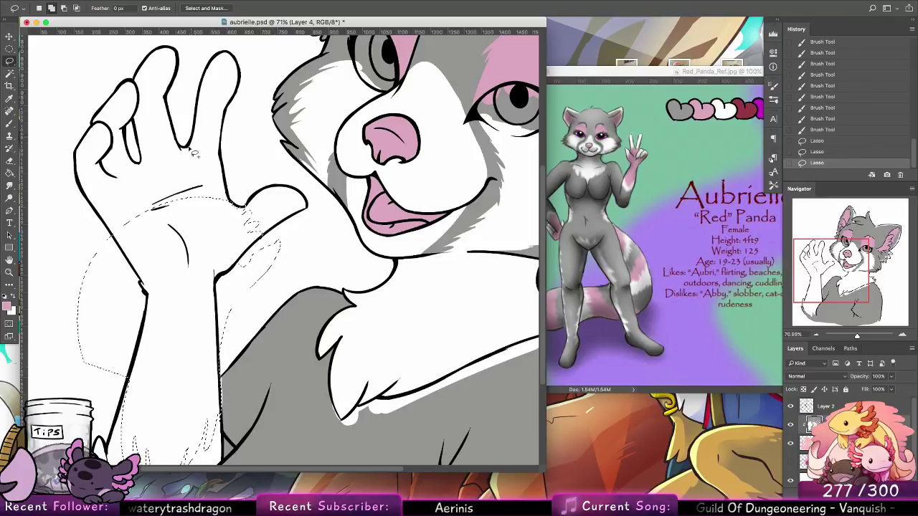
Extend the selection over the upper palm with a jagged fur edge beneath the fingers and close its gaps.
mouse_move(226, 243)
left_mouse_down()
mouse_move(215, 151)
mouse_move(117, 219)
left_mouse_up()
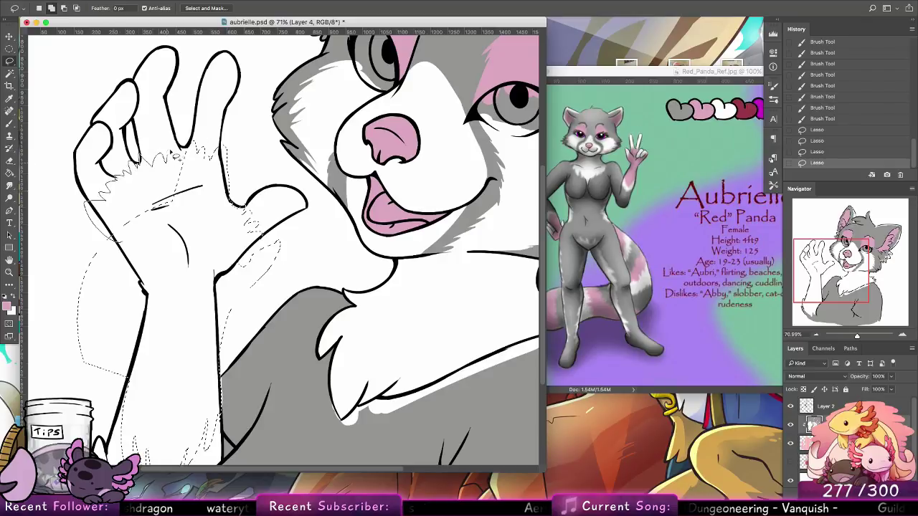
mouse_move(195, 181)
left_mouse_down()
mouse_move(170, 162)
mouse_move(192, 149)
left_mouse_up()
left_click_drag(139, 162, 147, 163)
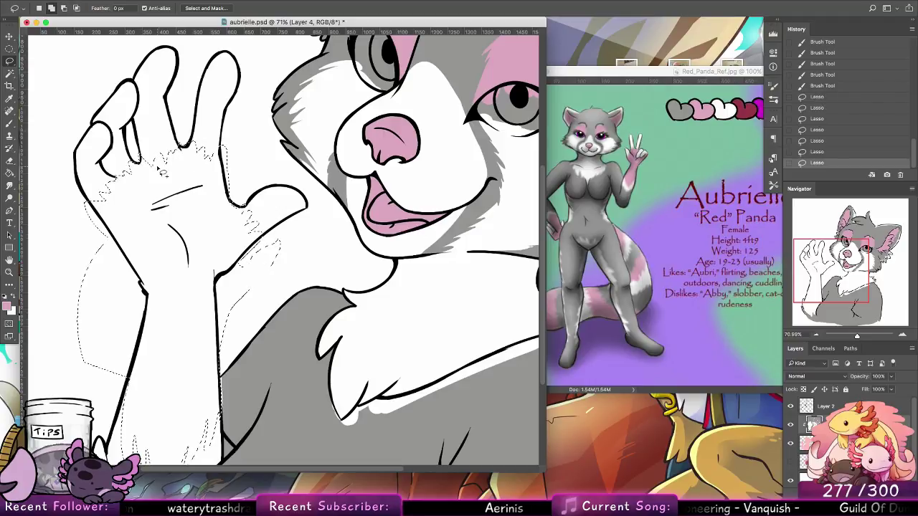
mouse_move(242, 207)
left_mouse_down()
mouse_move(248, 215)
mouse_move(231, 200)
left_mouse_up()
Fill the selected palm and forearm with pink using a 500 px brush and deselect.
scroll(394, 255, "down", 5)
scroll(394, 255, "right", 5)
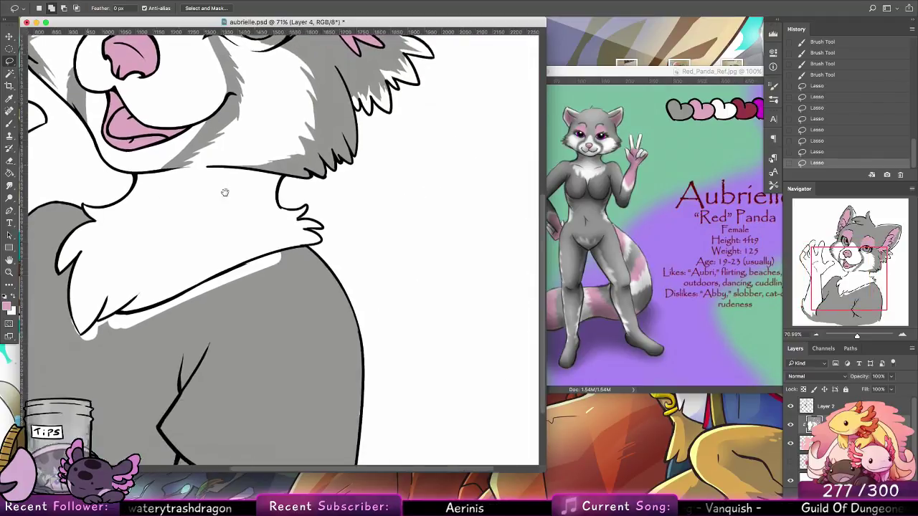
scroll(448, 300, "up", 5)
scroll(448, 300, "left", 5)
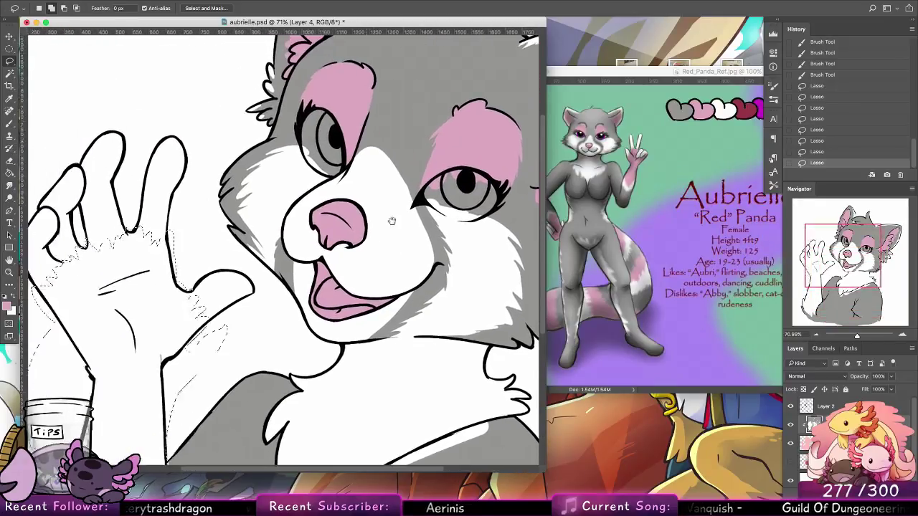
left_click(11, 123)
left_click(43, 8)
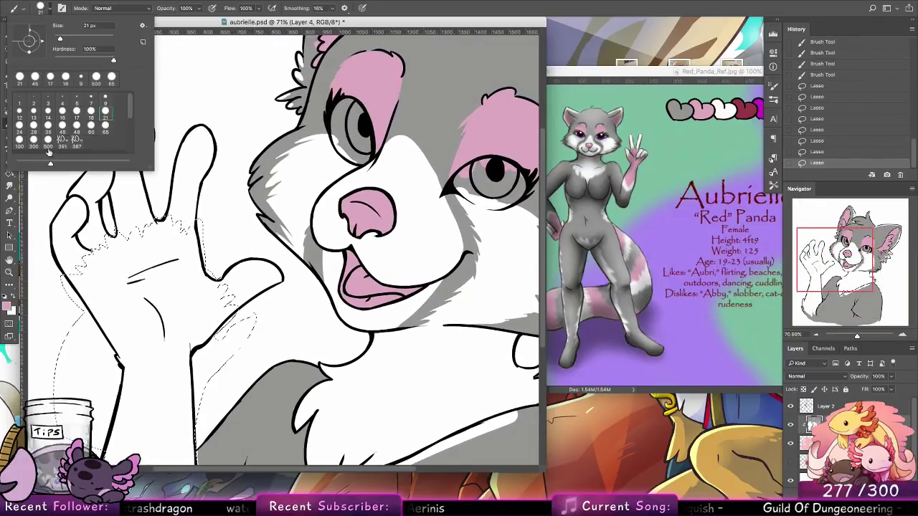
left_click(96, 78)
mouse_move(180, 267)
left_mouse_down()
mouse_move(109, 295)
mouse_move(163, 383)
left_mouse_up()
mouse_move(266, 312)
left_mouse_down()
mouse_move(302, 133)
mouse_move(292, 84)
left_mouse_up()
left_click_drag(185, 204, 219, 273)
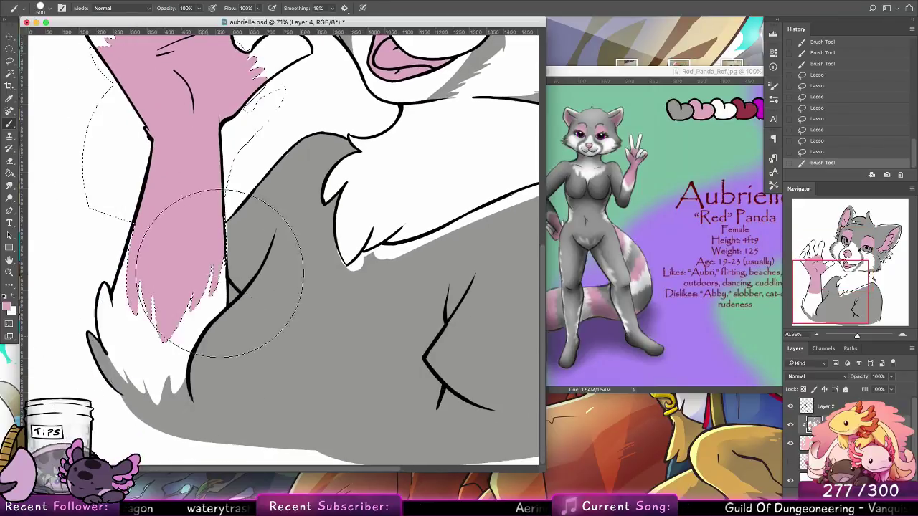
key("super+d")
Touch up the forearm's outer edge above the elbow fur in pink with an 18 px brush.
left_click(41, 7)
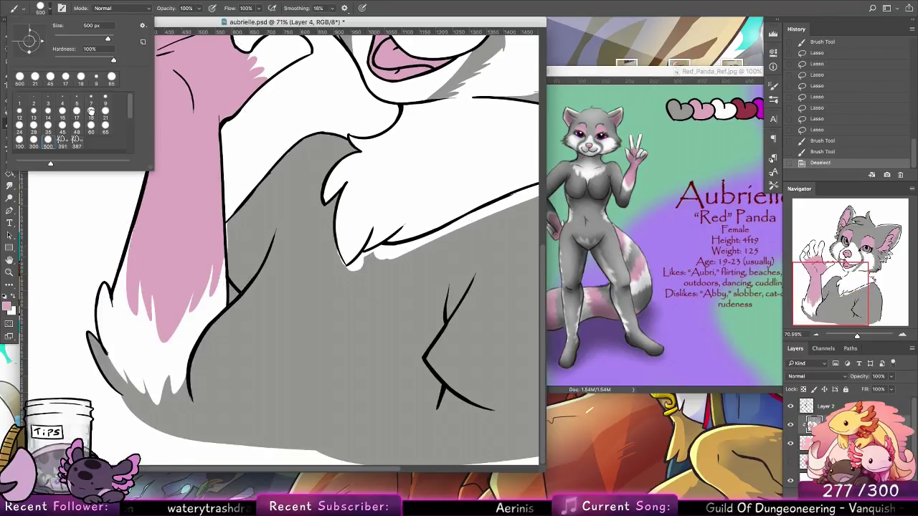
left_click(81, 79)
mouse_move(124, 272)
left_mouse_down()
mouse_move(135, 225)
mouse_move(126, 250)
left_mouse_up()
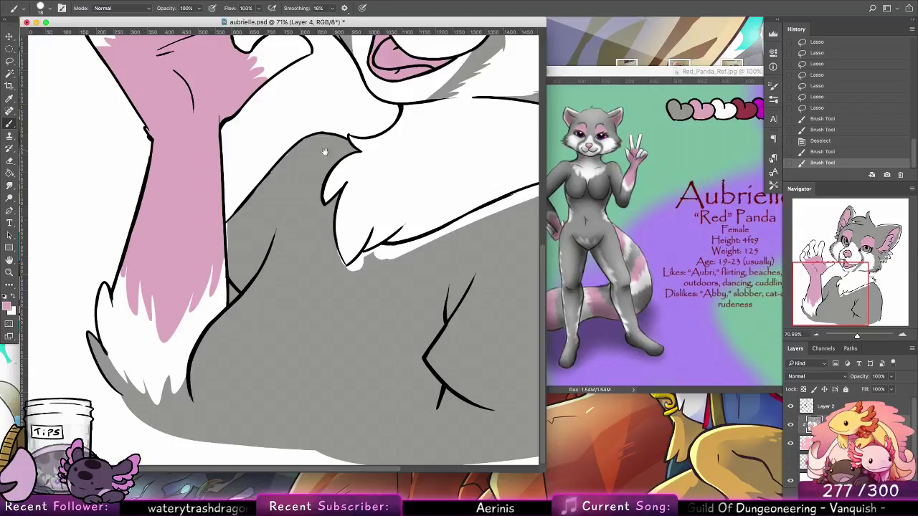
Sample the dark red swatch from the reference and fill the inside of the open mouth with the Paint Bucket.
left_click_drag(325, 152, 229, 356)
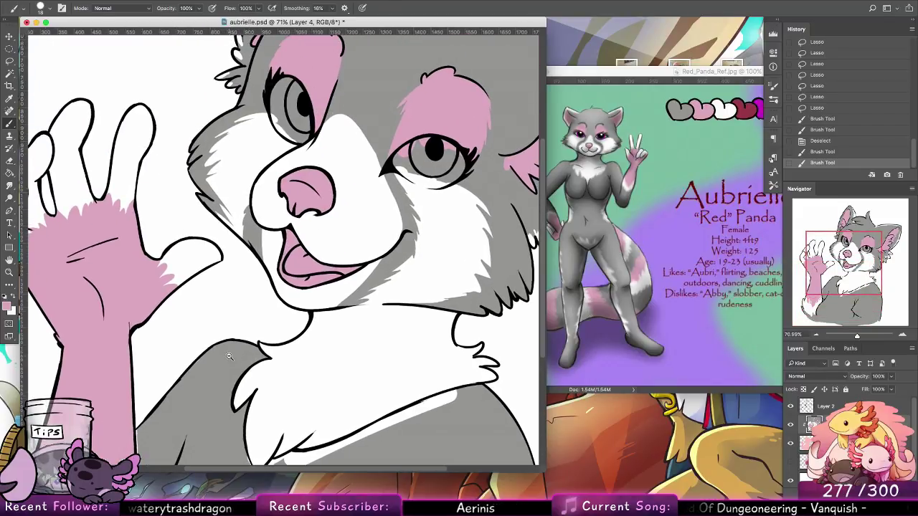
left_click(358, 204, "alt")
left_click_drag(408, 140, 315, 229)
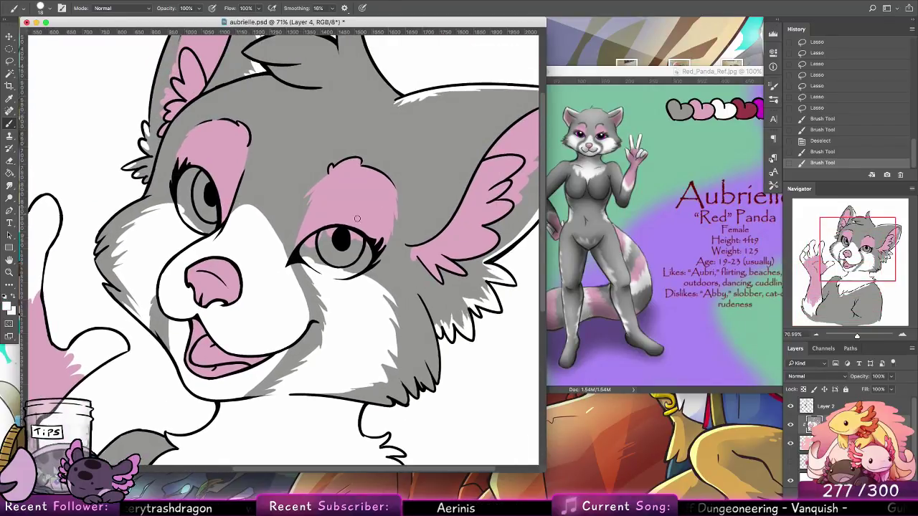
left_click_drag(660, 73, 427, 74)
left_click(543, 113, "alt")
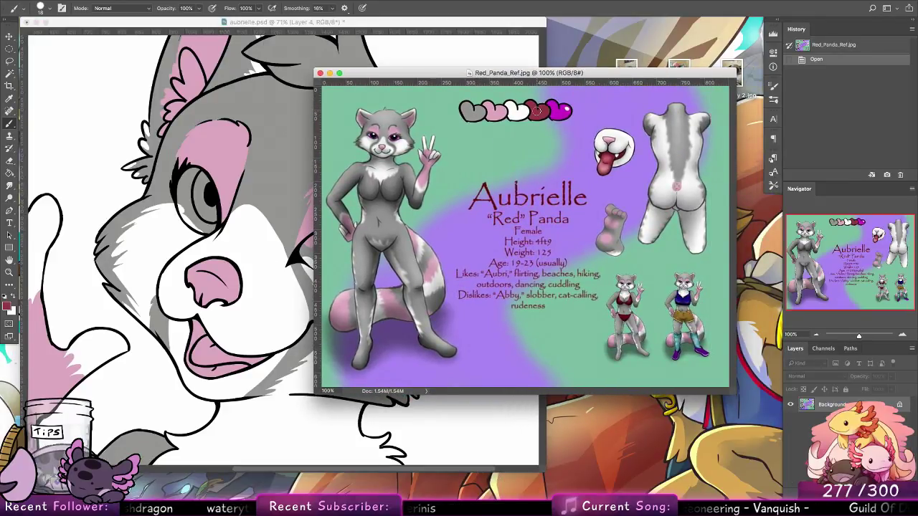
left_click(201, 266)
left_click(10, 173)
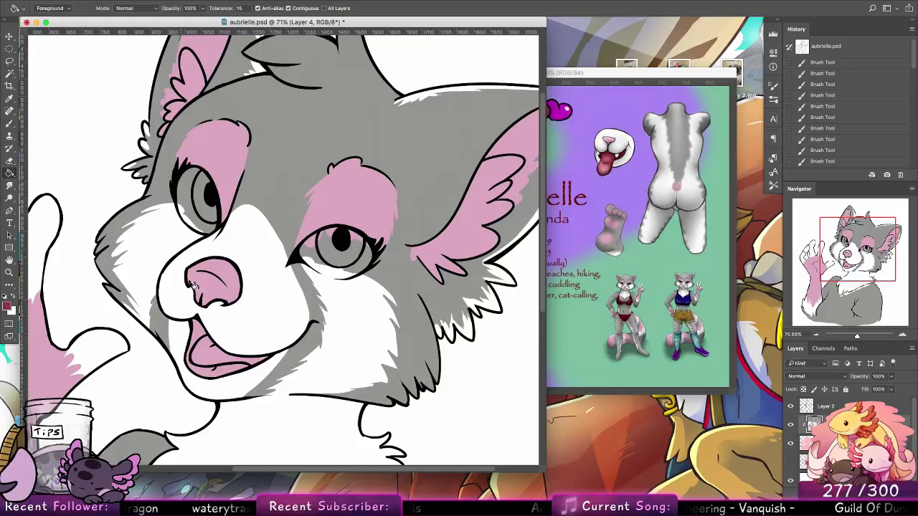
left_click(211, 349)
Sample the reference's magenta swatch and paint the white of the eye nearer the raised hand with a 48 px brush.
left_click(9, 124)
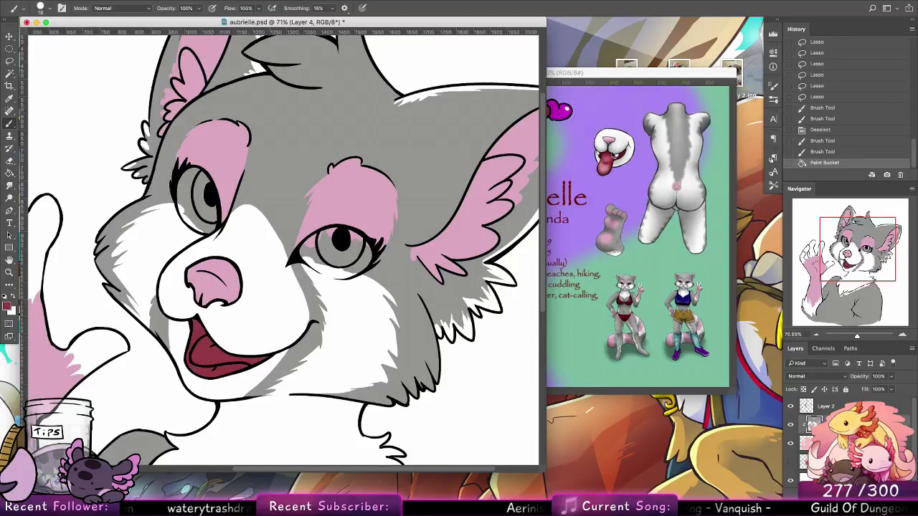
left_click(615, 156)
left_click(565, 110, "alt")
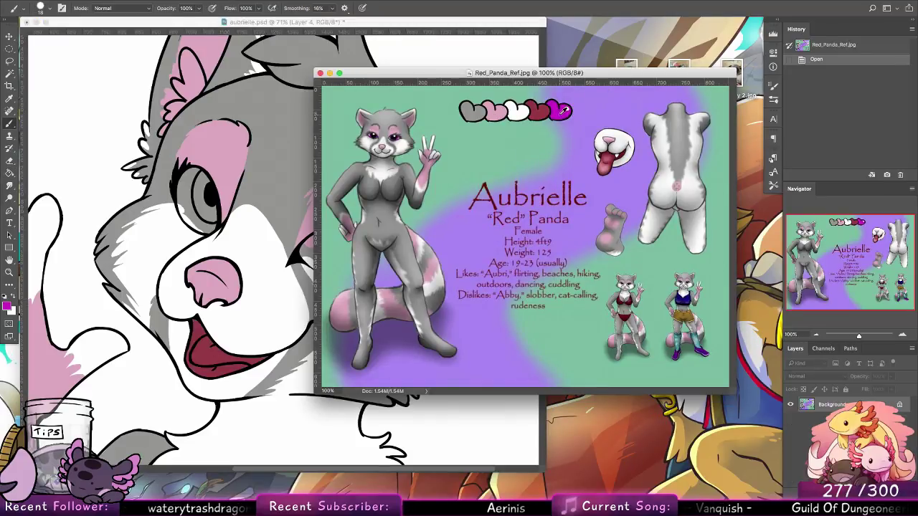
left_click(560, 108, "alt")
key("super+grave")
left_click(39, 8)
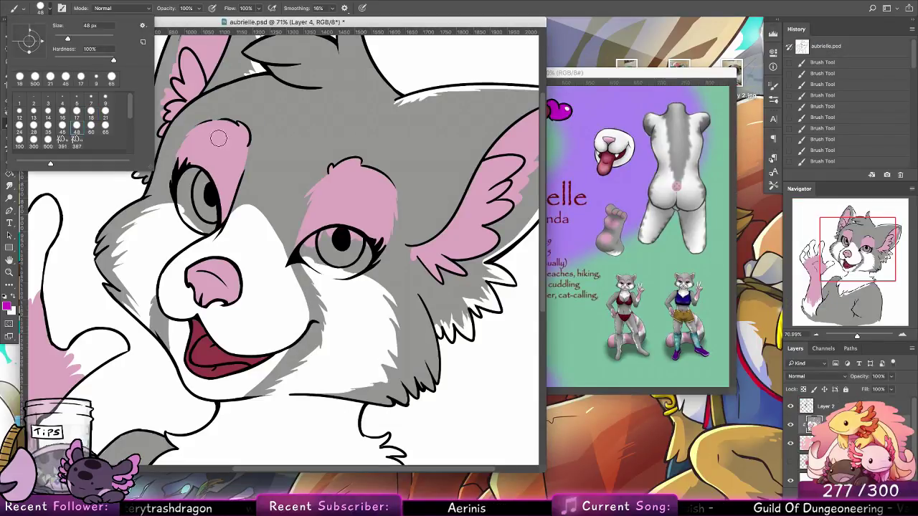
left_click(204, 199)
key("x")
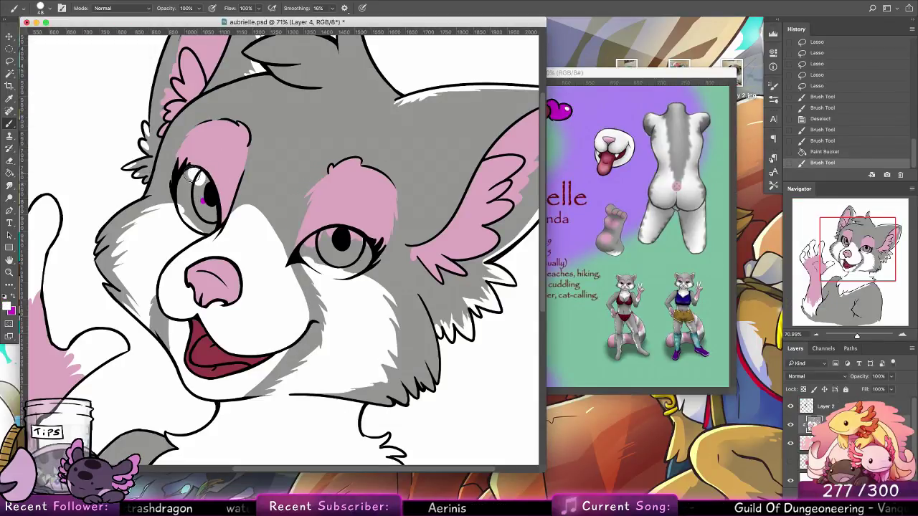
key("x")
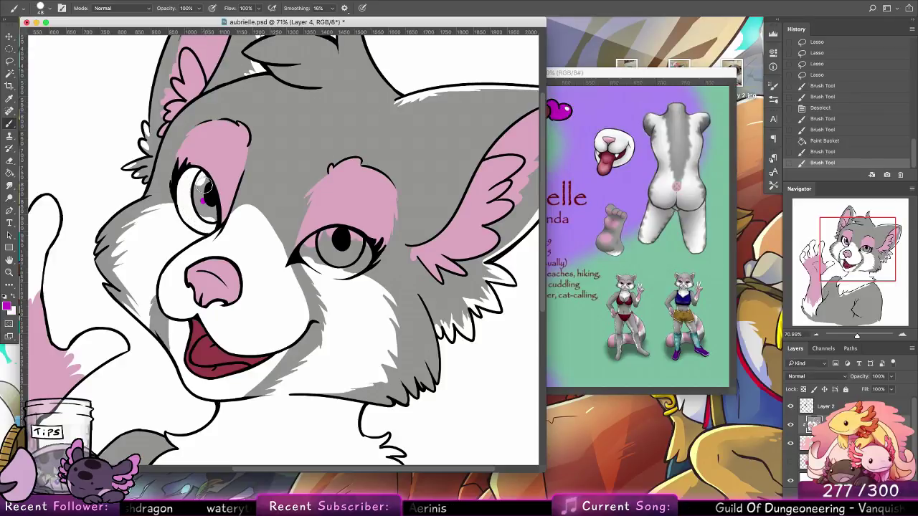
Paint that eye's iris magenta, clean up its white, and colour the other eye's iris magenta and surround white.
mouse_move(204, 188)
left_mouse_down()
mouse_move(197, 178)
mouse_move(212, 215)
left_mouse_up()
key("x")
left_click_drag(189, 183, 186, 203)
key("x")
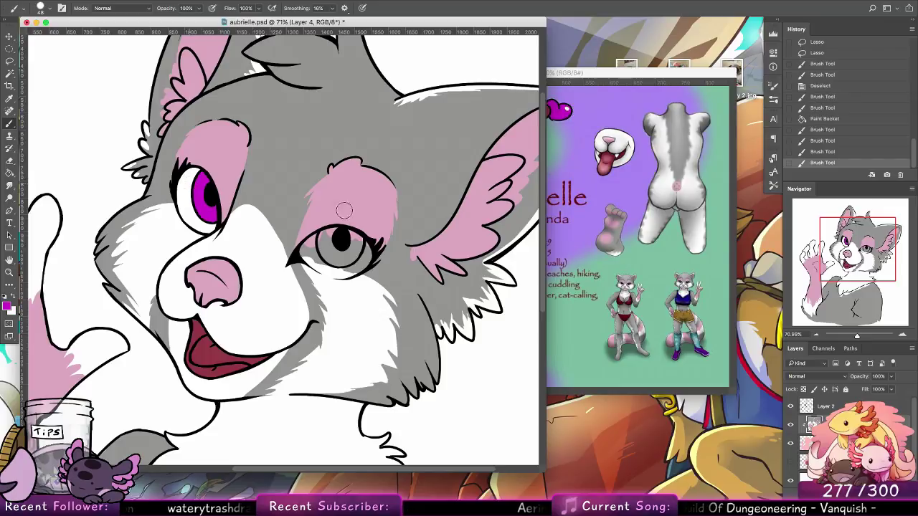
mouse_move(331, 237)
left_mouse_down()
mouse_move(315, 248)
mouse_move(327, 266)
mouse_move(317, 245)
mouse_move(348, 239)
mouse_move(362, 259)
mouse_move(343, 262)
mouse_move(331, 235)
mouse_move(328, 252)
mouse_move(353, 252)
mouse_move(355, 238)
mouse_move(339, 245)
mouse_move(337, 236)
left_mouse_up()
key("x")
Lasso a T-shirt shape over the torso and shoulders, running along the raised arm and around the upper body.
key("z")
left_click_drag(443, 182, 340, 214)
left_click_drag(420, 223, 394, 225)
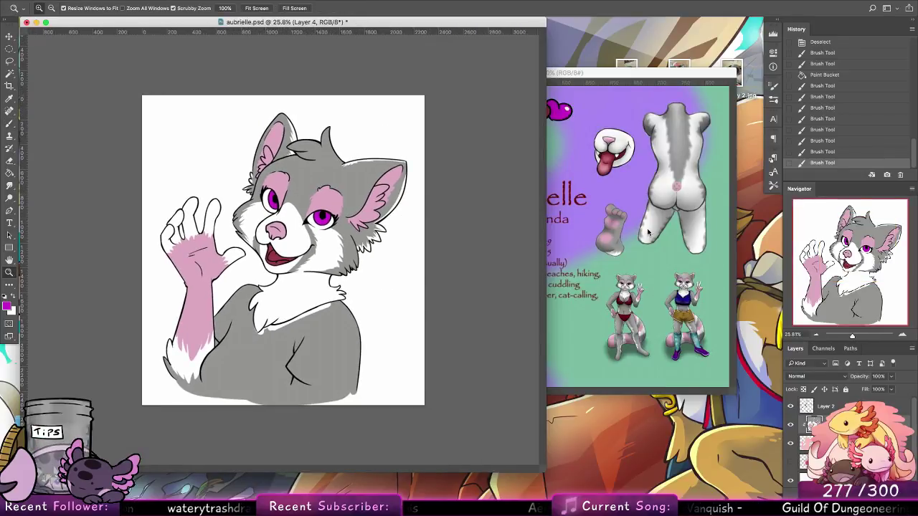
left_click_drag(255, 365, 287, 364)
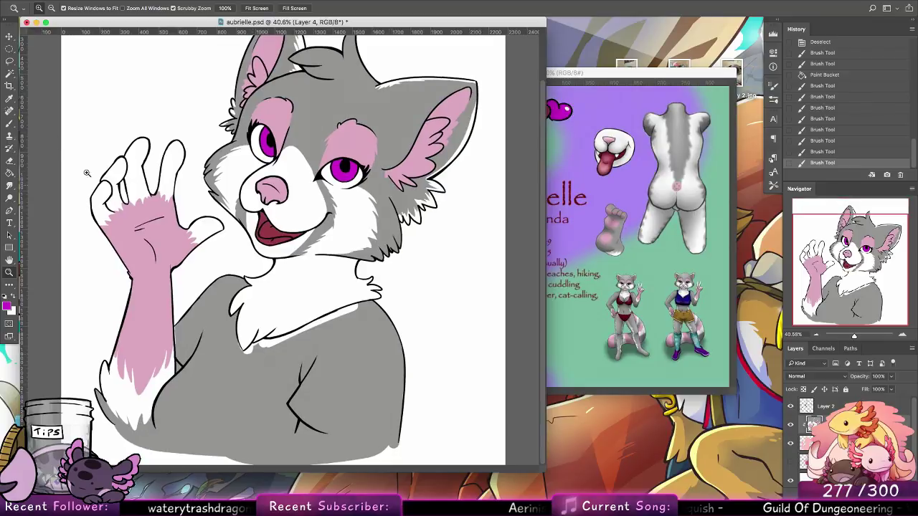
left_click(10, 61)
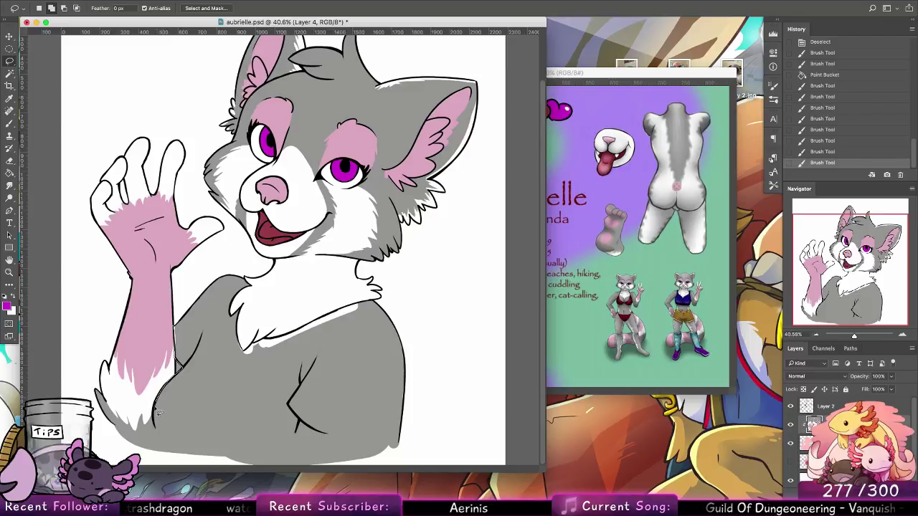
mouse_move(160, 439)
left_mouse_down()
mouse_move(163, 468)
mouse_move(237, 481)
mouse_move(395, 472)
mouse_move(453, 321)
mouse_move(419, 288)
mouse_move(334, 315)
left_mouse_up()
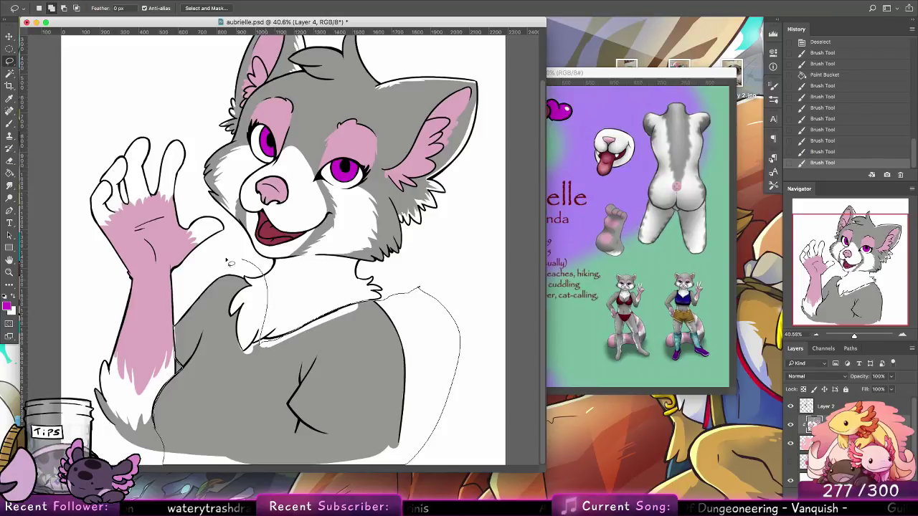
left_click_drag(231, 262, 190, 286)
mouse_move(346, 293)
left_mouse_down()
mouse_move(260, 363)
mouse_move(341, 275)
left_mouse_up()
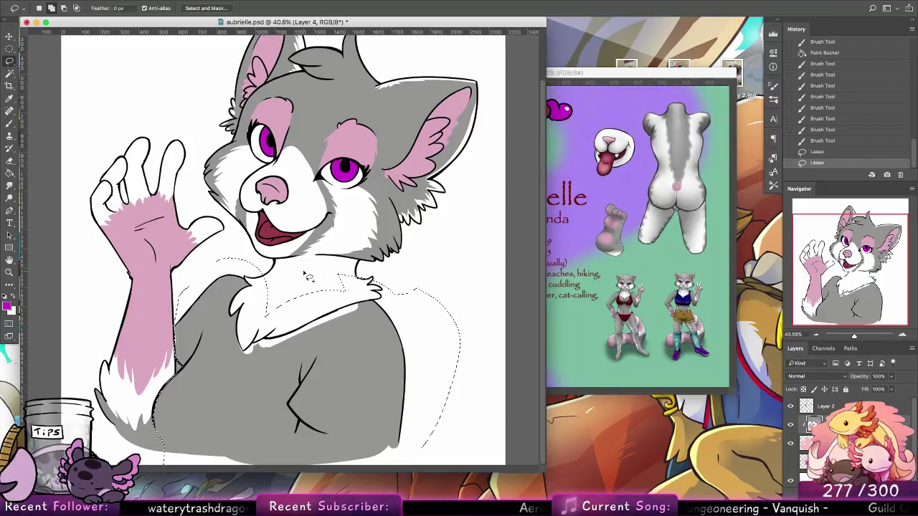
Subtract the white chest fur from the shirt selection with the Magic Wand and refine the neckline with the lasso.
key("w")
left_click(329, 310, "alt")
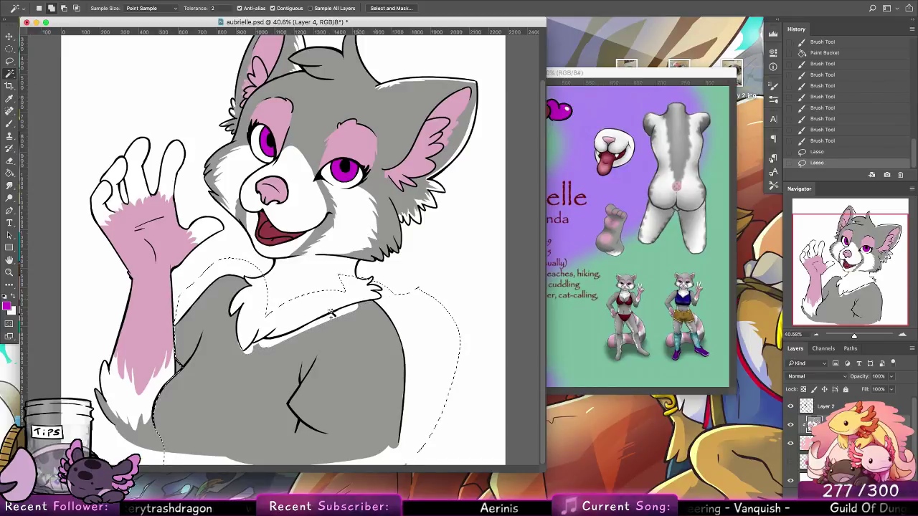
key("l")
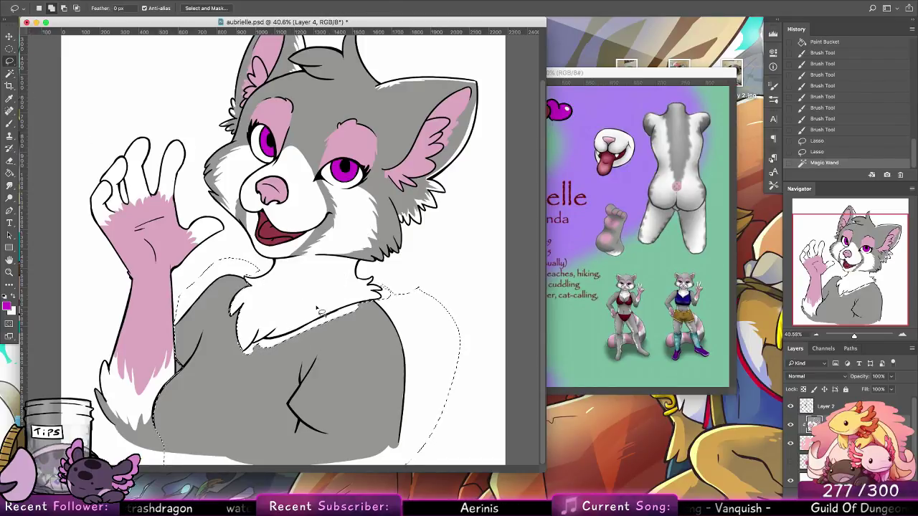
mouse_move(243, 346)
left_mouse_down()
mouse_move(294, 344)
mouse_move(227, 382)
mouse_move(291, 341)
left_mouse_up()
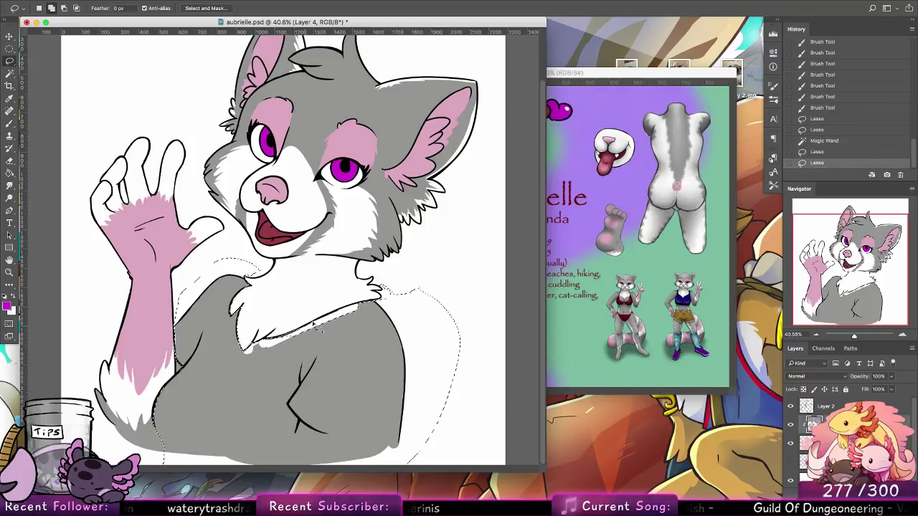
mouse_move(367, 324)
left_mouse_down()
mouse_move(275, 360)
mouse_move(312, 332)
mouse_move(293, 337)
mouse_move(360, 307)
left_mouse_up()
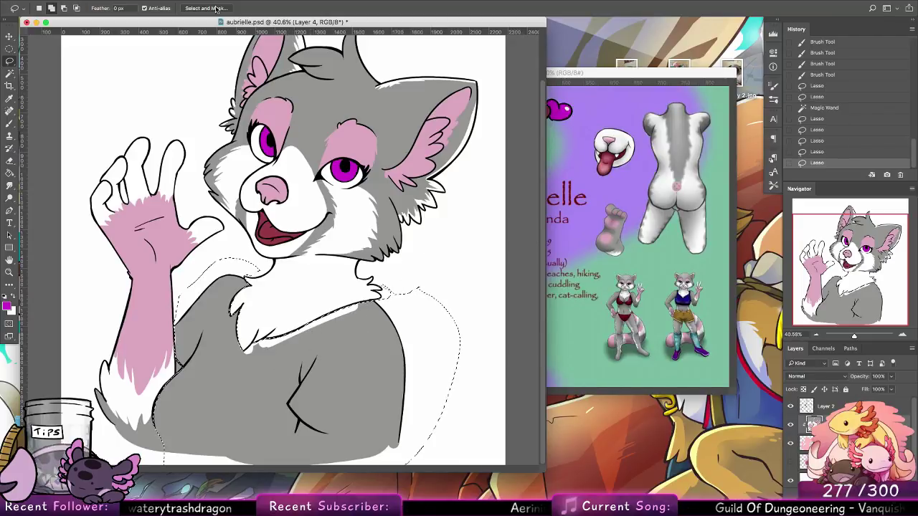
Shape the selection along the sleeve hem to exclude the lower arm, and tidy the shirt's edge beside the raised elbow.
mouse_move(301, 423)
left_mouse_down()
mouse_move(345, 453)
mouse_move(336, 484)
mouse_move(291, 465)
mouse_move(305, 392)
mouse_move(305, 434)
mouse_move(302, 427)
mouse_move(281, 469)
left_mouse_up()
mouse_move(320, 432)
left_mouse_down()
mouse_move(404, 447)
mouse_move(374, 469)
mouse_move(316, 459)
left_mouse_up()
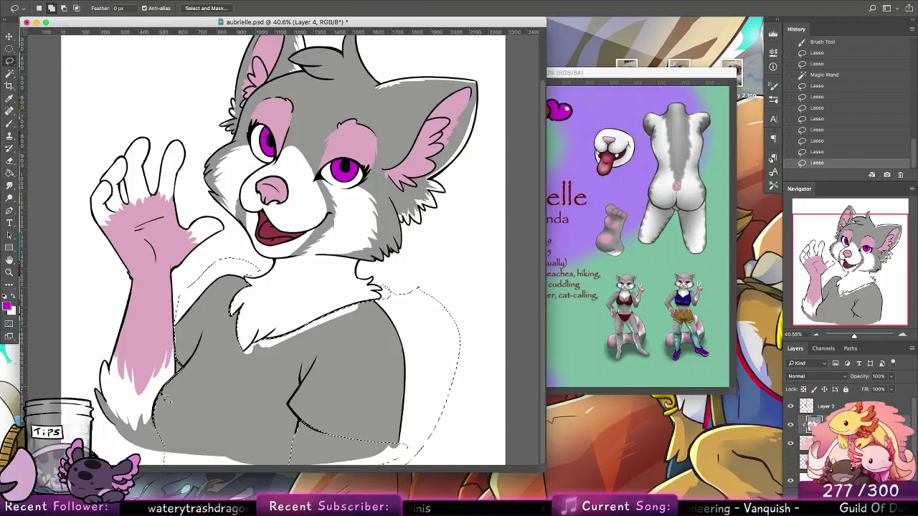
left_click_drag(165, 399, 157, 427)
Sample the reference outfit's navy blue, fill the shirt selection with it using a 500 px brush, and deselect.
left_click(9, 174)
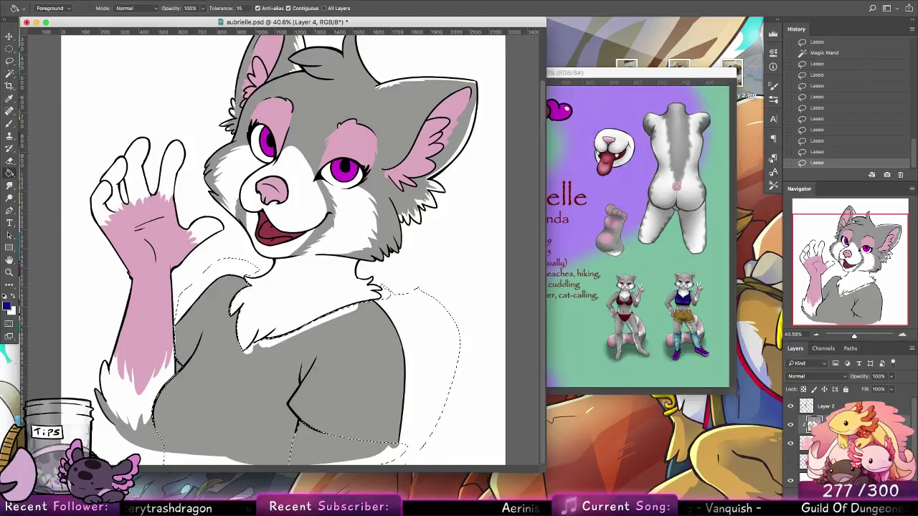
key("b")
left_click(48, 8)
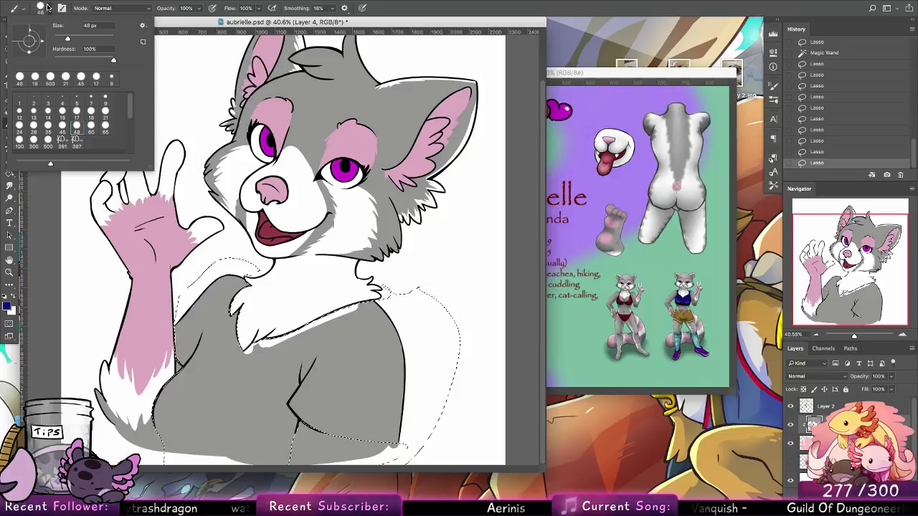
left_click(62, 135)
mouse_move(243, 274)
left_mouse_down()
mouse_move(177, 442)
mouse_move(279, 405)
mouse_move(221, 305)
mouse_move(259, 401)
mouse_move(383, 301)
mouse_move(311, 471)
mouse_move(380, 349)
left_mouse_up()
key("ctrl+d")
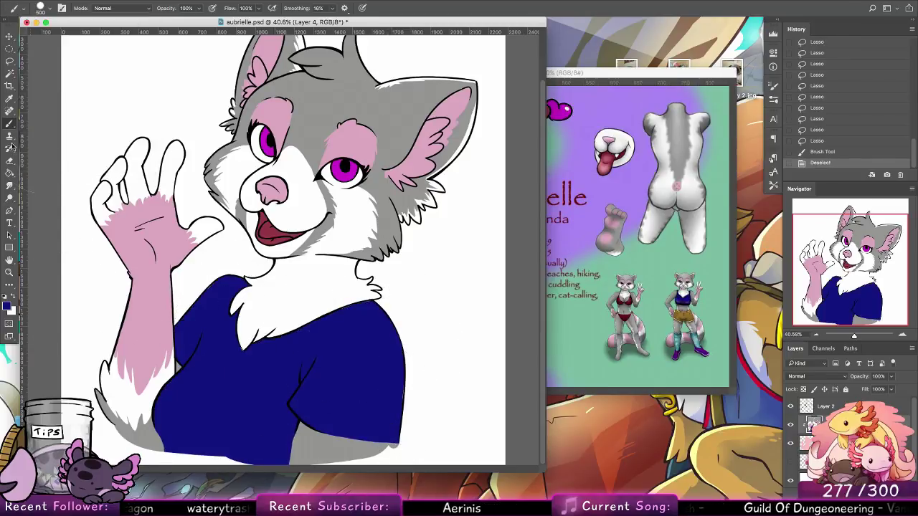
Group the character's line art and colour layers, and add a layer mask to the group.
key("z")
left_click_drag(436, 298, 370, 311)
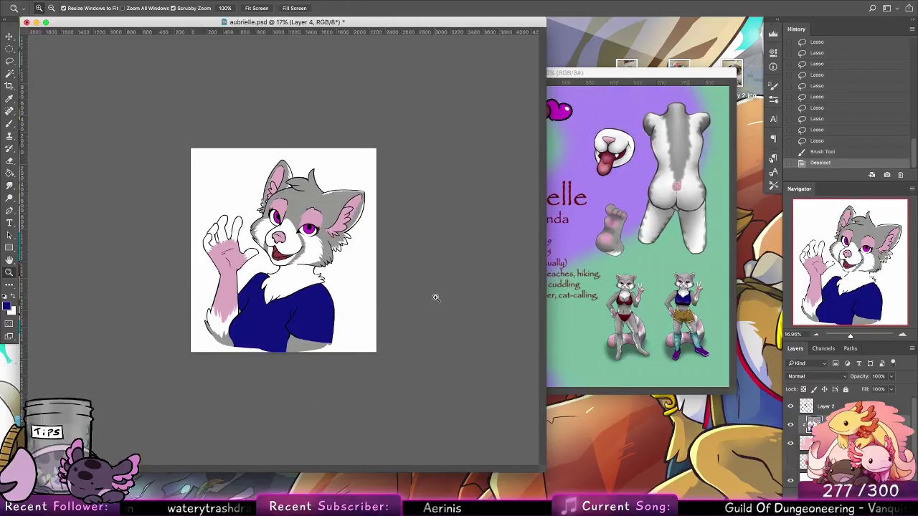
left_click(826, 442)
left_click(832, 408, "shift")
key("super+g")
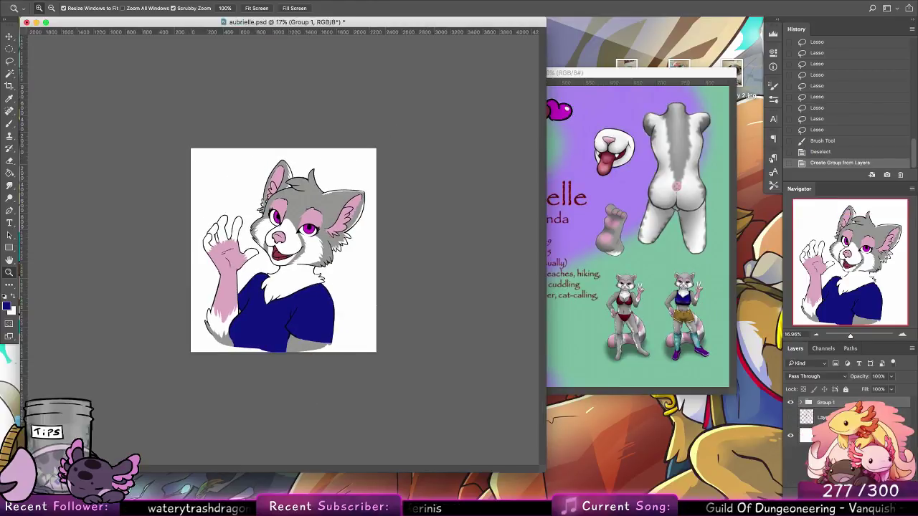
left_click(838, 493)
Fade out the lower edge of the torso and arms on the group's mask with repeated upward black linear gradients at 40% opacity.
left_click(9, 174)
left_click(53, 171)
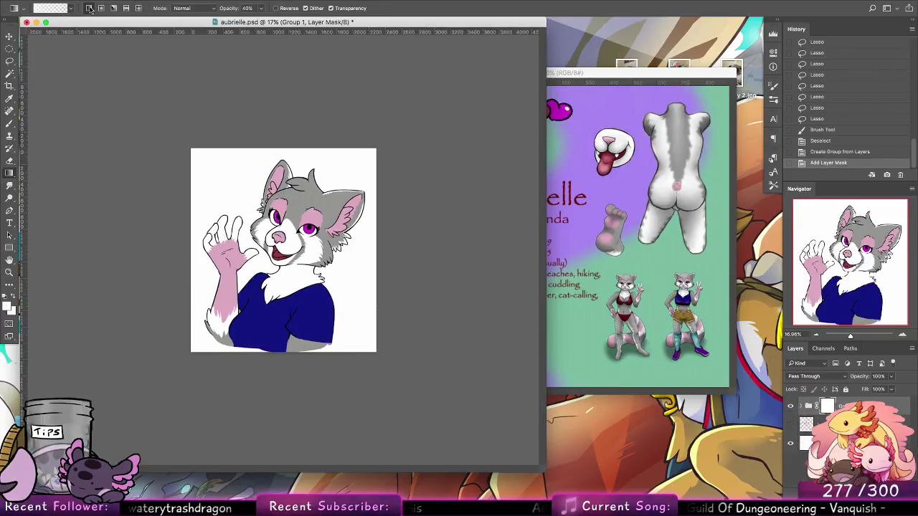
left_click(10, 296)
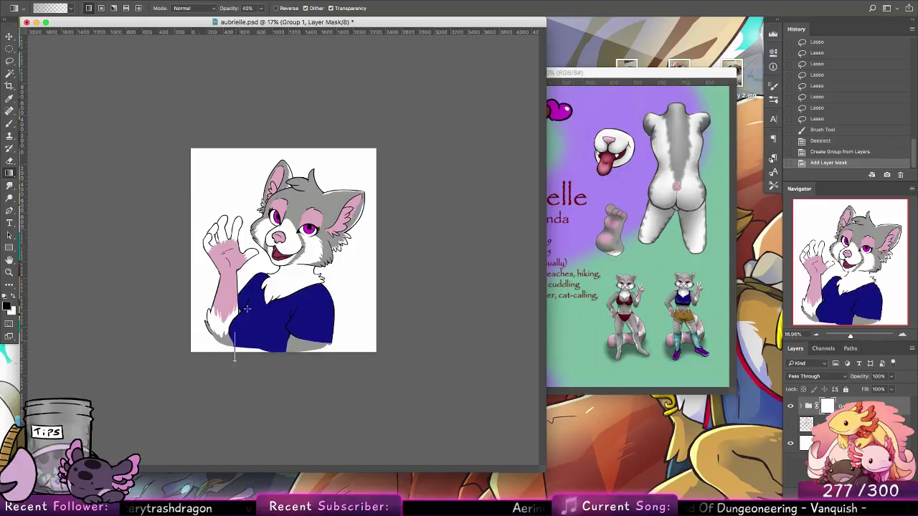
left_click_drag(235, 361, 246, 309)
left_click_drag(251, 360, 269, 333)
left_click_drag(272, 357, 281, 326)
left_click_drag(288, 355, 290, 321)
left_click_drag(296, 353, 315, 327)
left_click_drag(298, 356, 297, 329)
left_click_drag(284, 356, 283, 330)
left_click_drag(233, 346, 229, 327)
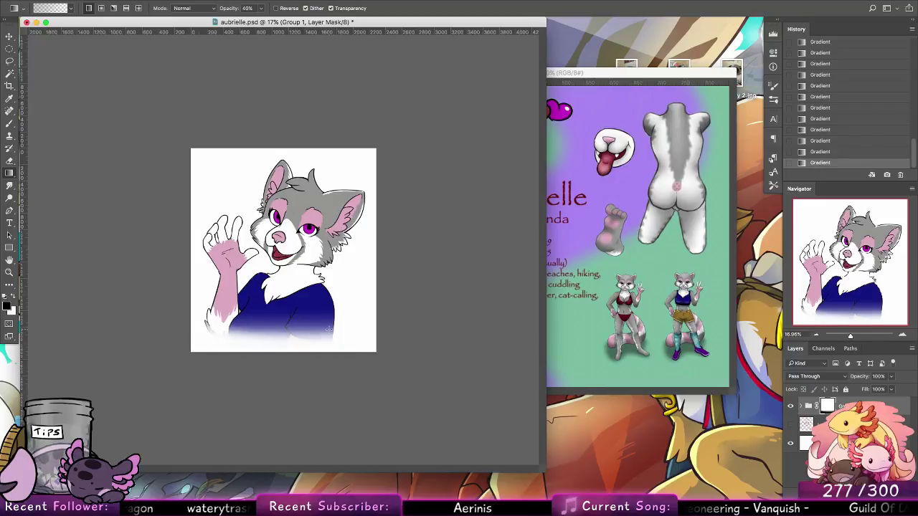
Save aubrielle.psd and close the red panda reference image, returning to the character drawing.
key("super+s")
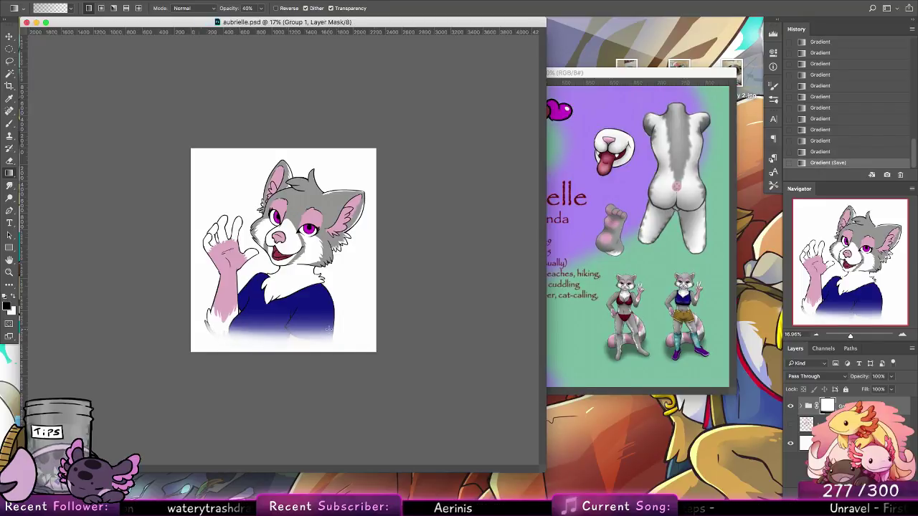
left_click(611, 84)
left_click(326, 67)
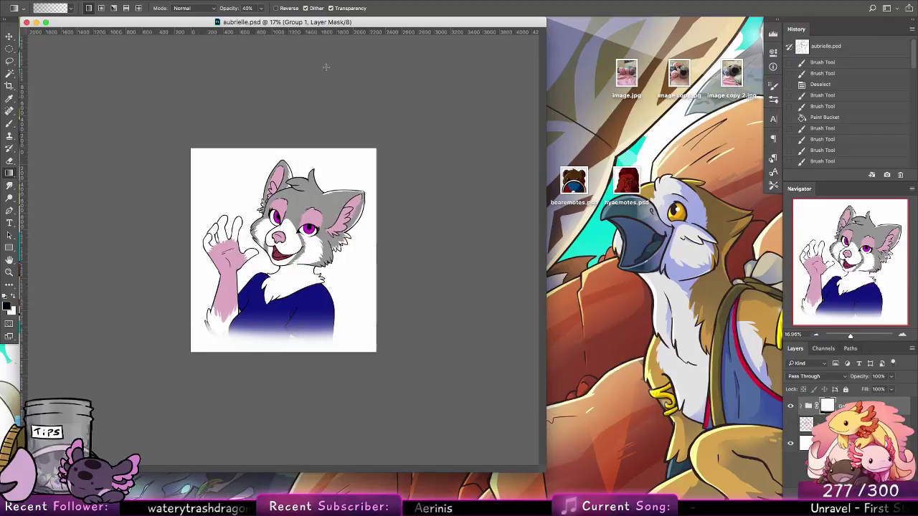